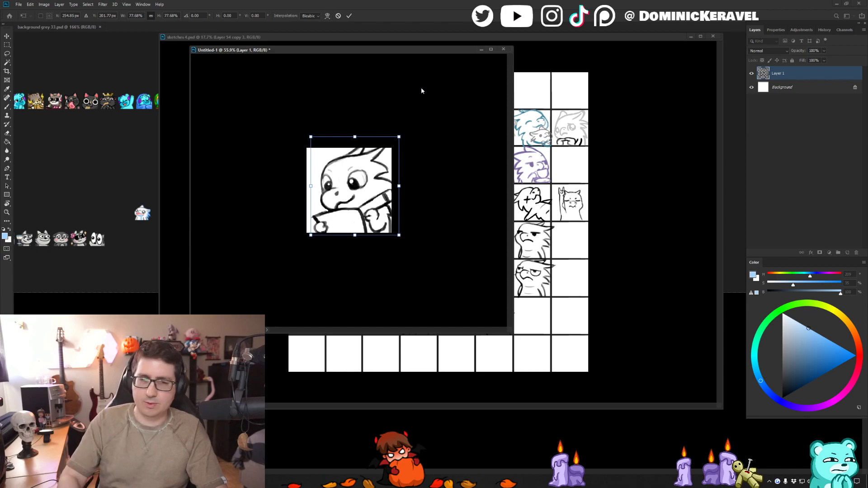
- Commit the dragon sketch's resize and shift the sketch slightly left within the square canvas
key(v)
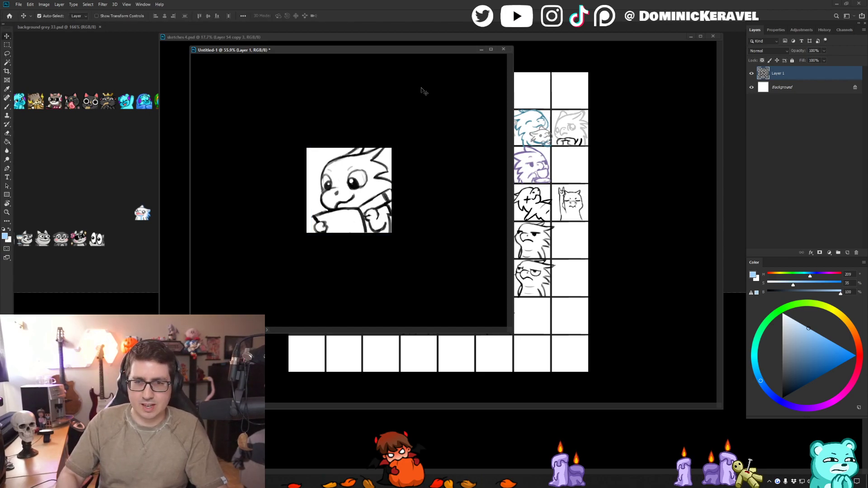
drag(361, 186, 355, 185)
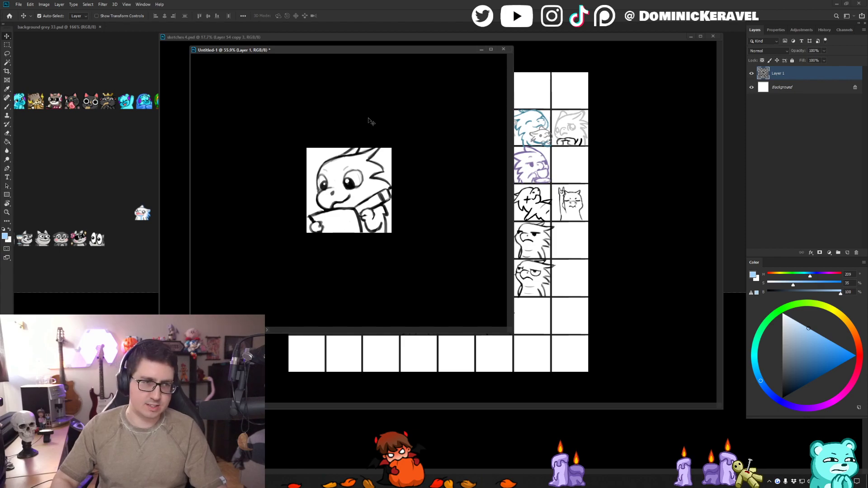
key(e)
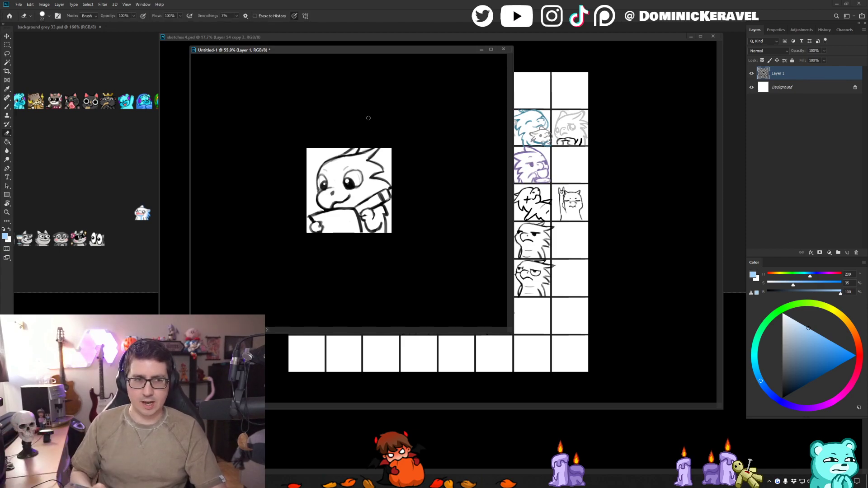
key(v)
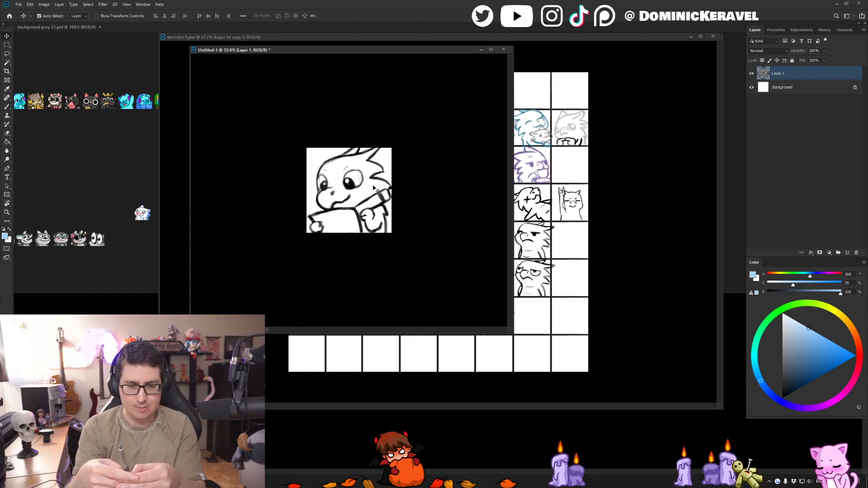
key(XF86AudioLowerVolume)
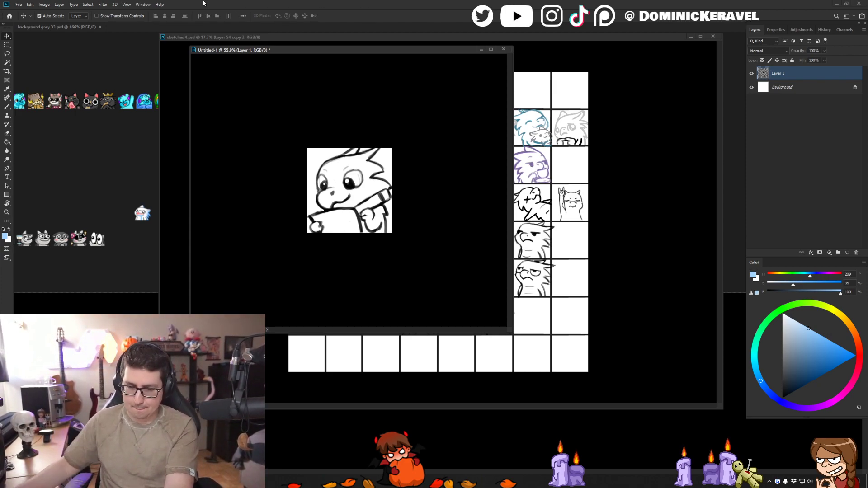
drag(282, 50, 366, 77)
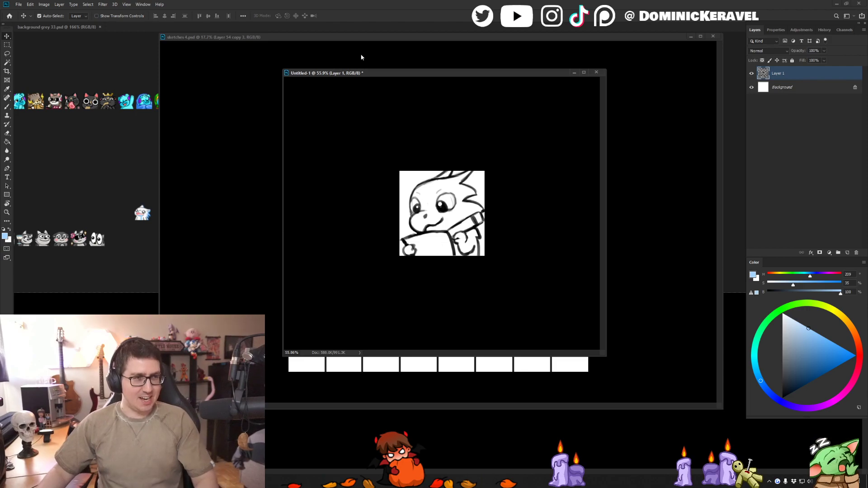
mouse_move(339, 77)
mouse_down()
mouse_move(311, 76)
mouse_move(338, 75)
mouse_move(351, 89)
mouse_move(331, 75)
mouse_up()
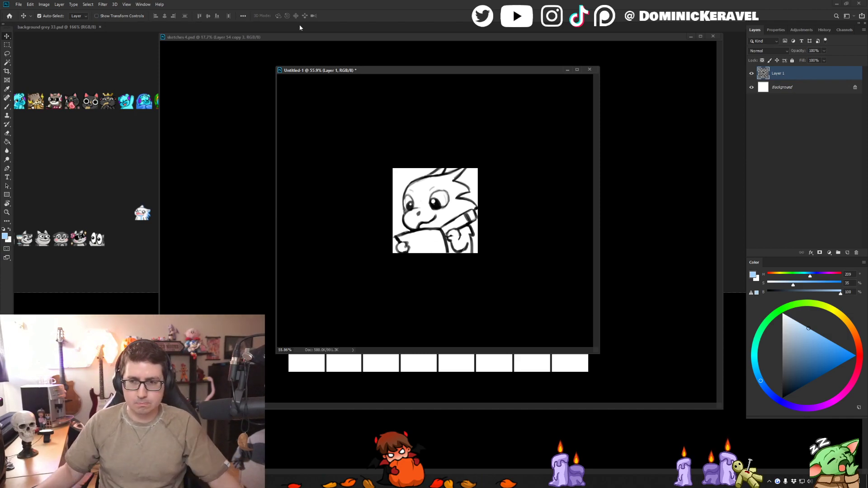
mouse_move(342, 68)
mouse_down()
mouse_move(411, 74)
mouse_move(399, 63)
mouse_move(395, 73)
mouse_up()
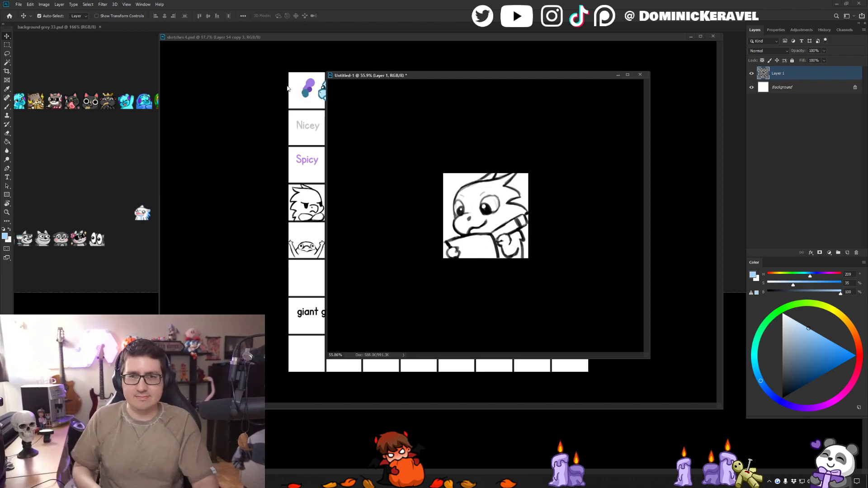
mouse_move(354, 75)
mouse_down()
mouse_move(335, 91)
mouse_move(174, 144)
mouse_up()
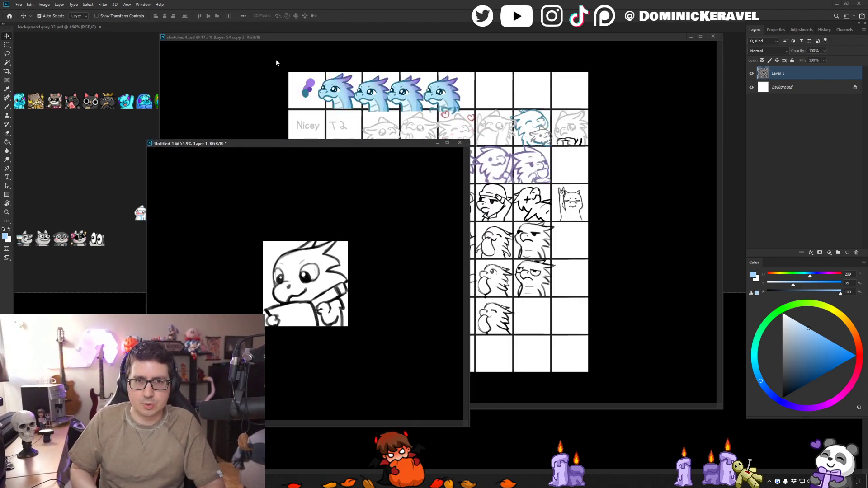
- Rearrange the floating sketches document and dragon sketch windows so the sketch sits in front and more of the background emotes stay uncovered
drag(331, 37, 361, 31)
drag(163, 143, 104, 125)
ctrl+click(274, 196)
ctrl+click(253, 259)
drag(253, 259, 297, 226)
mouse_move(296, 126)
mouse_down()
mouse_move(417, 94)
mouse_move(393, 79)
mouse_up()
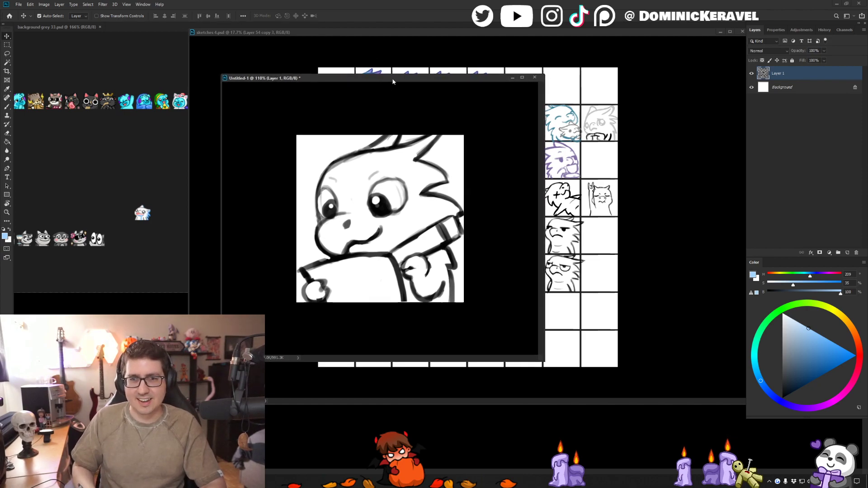
scroll(393, 102, up, 2)
key(e)
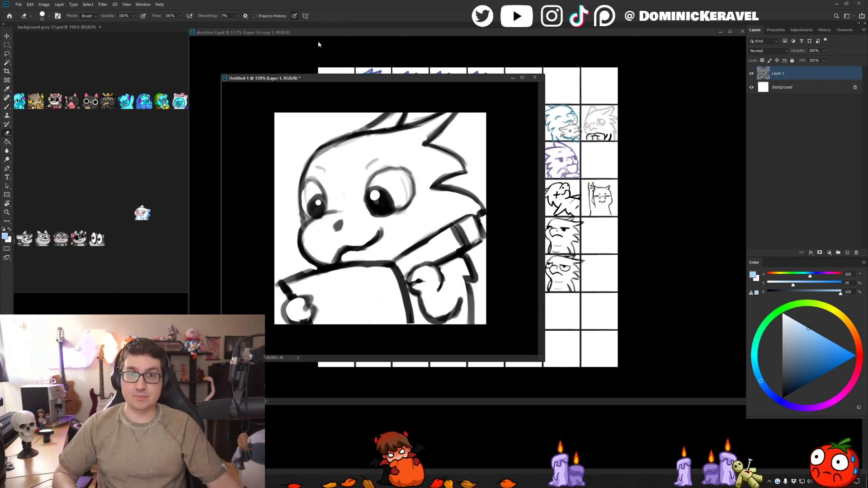
mouse_move(319, 80)
mouse_down()
mouse_move(294, 62)
mouse_move(352, 63)
mouse_up()
key(v)
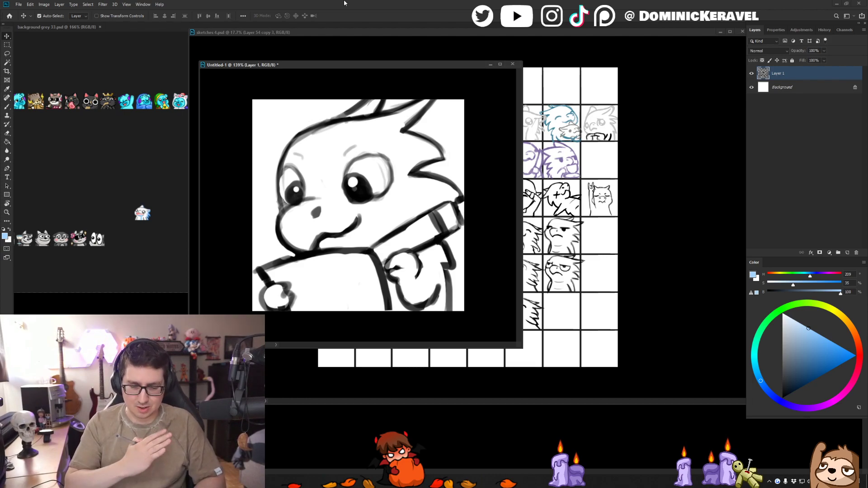
- Enlarge the dragon sketch's document window and position it just below the options bar
drag(313, 63, 311, 34)
drag(487, 309, 671, 448)
scroll(560, 354, down, 2)
drag(471, 30, 473, 60)
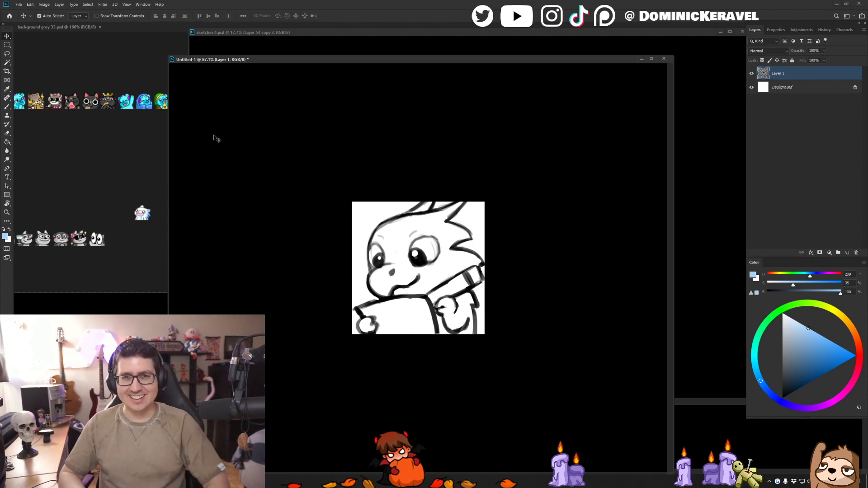
drag(329, 62, 360, 49)
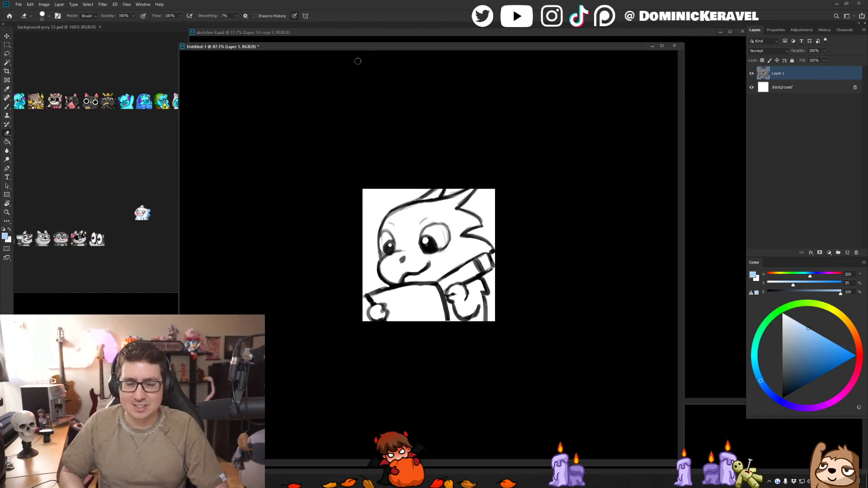
scroll(350, 75, up, 2)
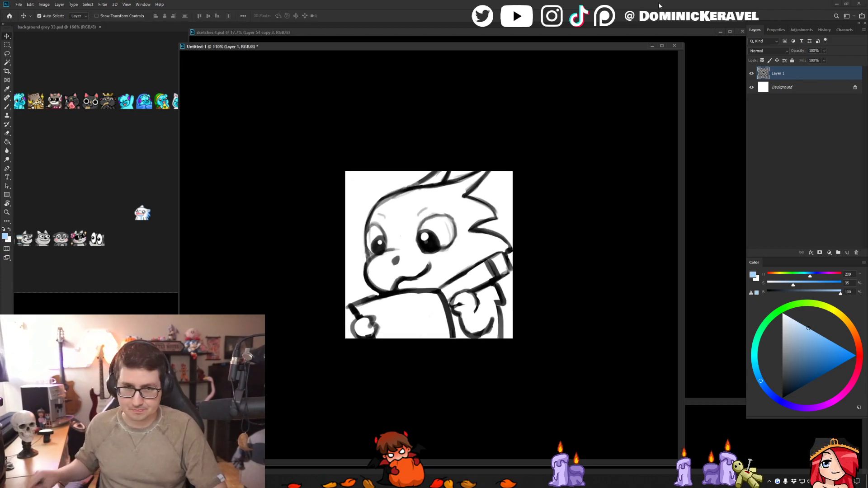
drag(405, 48, 403, 45)
- Choose the Brush tool and sample black as its painting colour
key(b)
alt+click(491, 149)
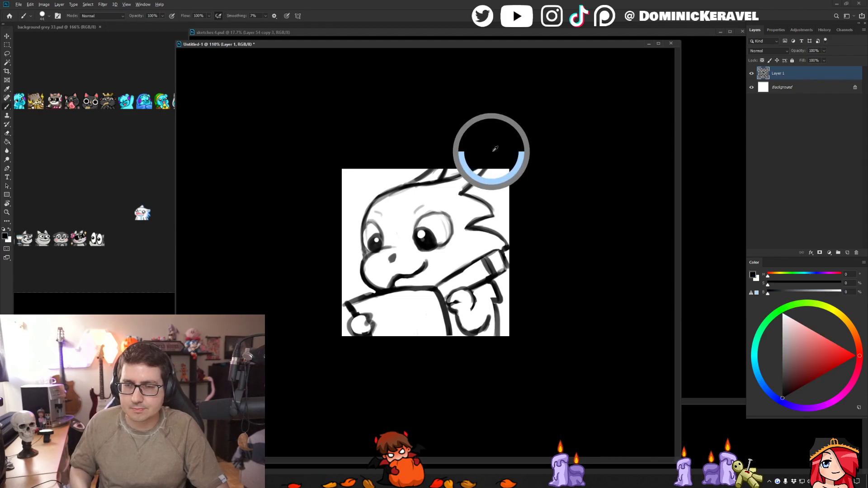
scroll(494, 147, up, 3)
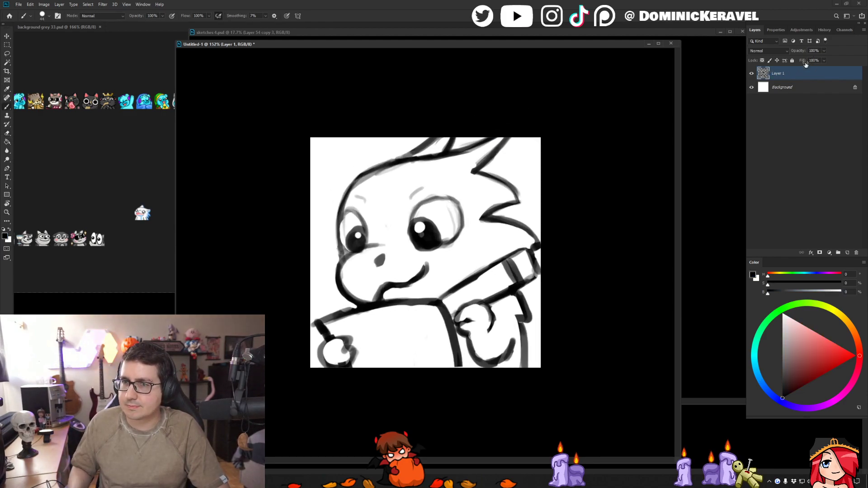
key(v)
click(823, 51)
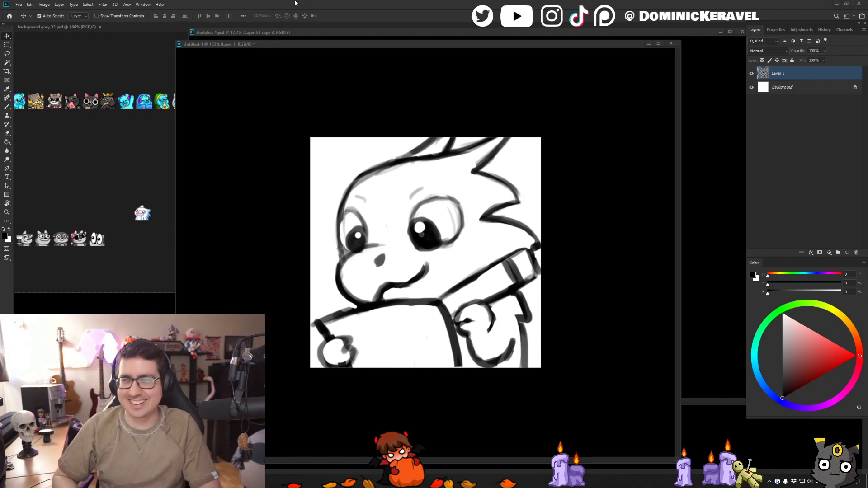
- Shrink the brush tip to suit outlining the dragon sketch
drag(335, 47, 381, 44)
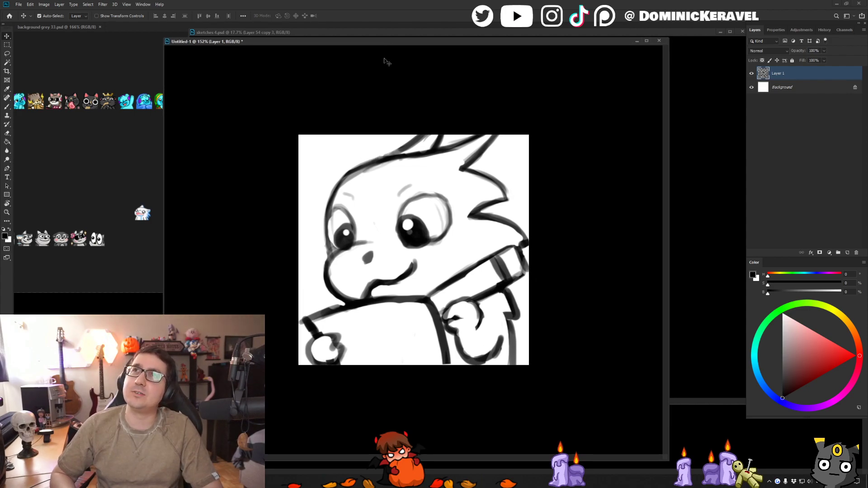
drag(400, 42, 398, 41)
key(b)
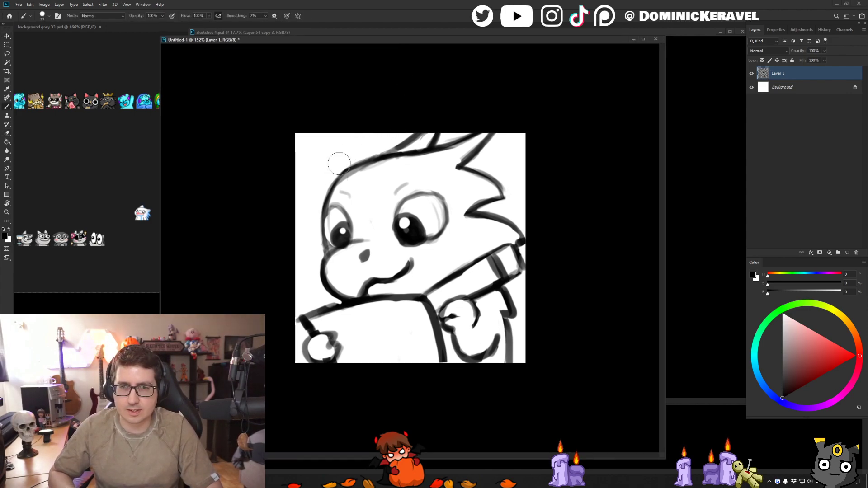
alt+right_click(335, 223)
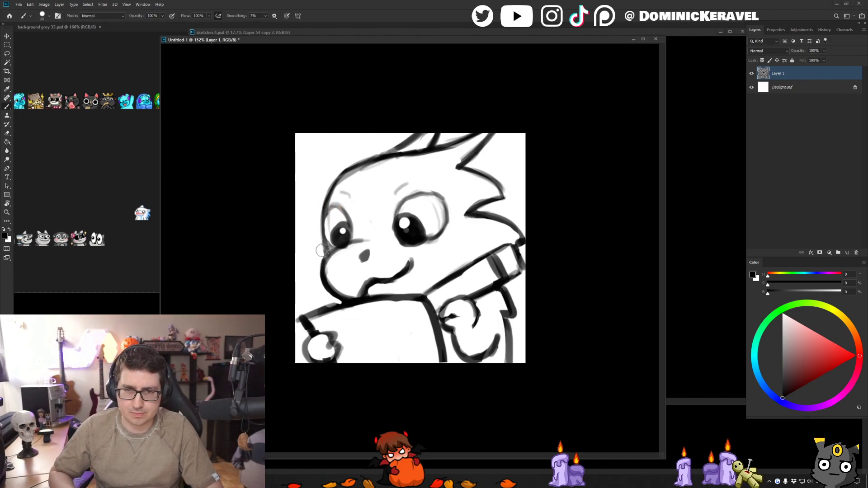
alt+right_click(337, 223)
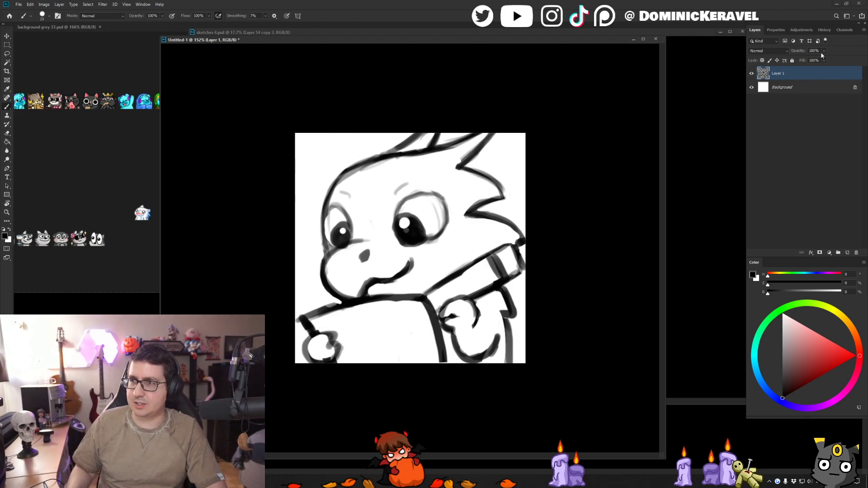
- Fade the sketch layer to 61% opacity and add a new empty layer above it for the line art
drag(816, 58, 811, 62)
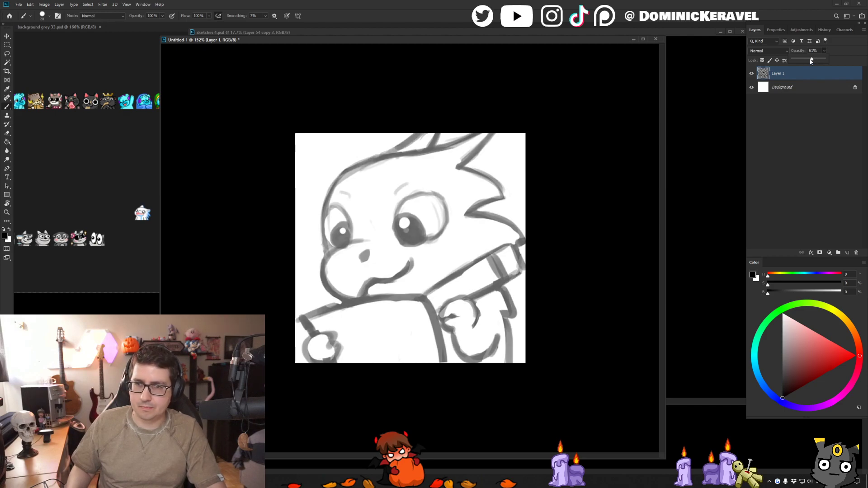
key(ctrl+shift+alt+n)
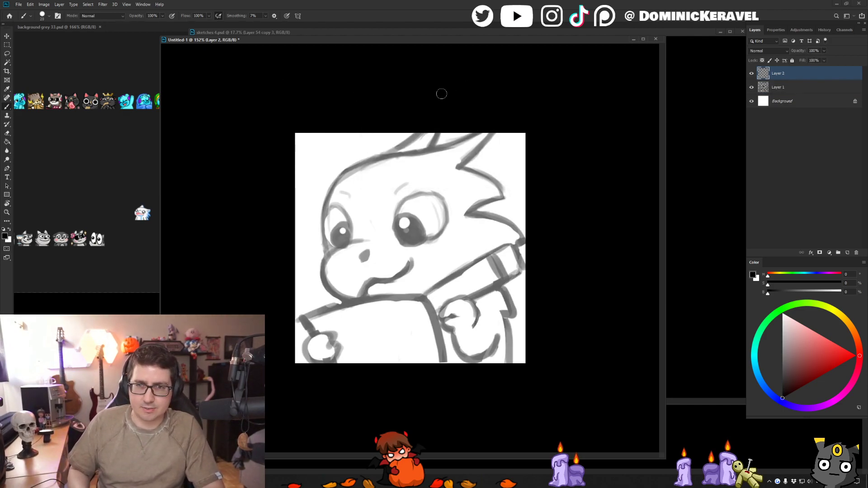
key(v)
key(b)
alt+click(375, 106)
alt+click(417, 101)
key(v)
key(b)
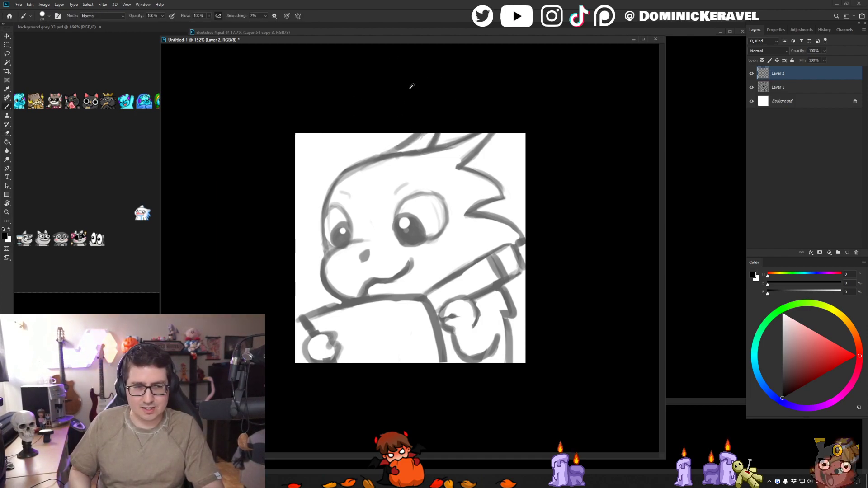
key(v)
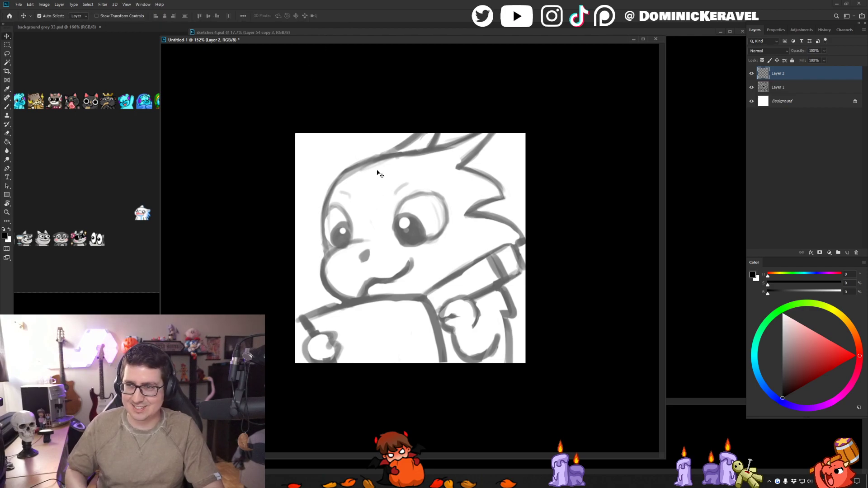
- Ink the dragon's snout outline in black on the new layer, curving from beside the eye down to the chin
key(b)
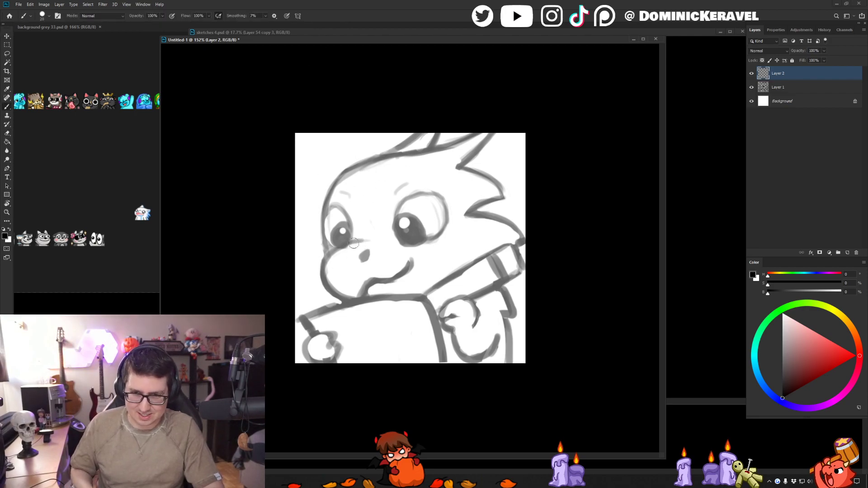
mouse_move(363, 241)
mouse_down()
mouse_move(327, 257)
mouse_move(323, 271)
mouse_move(355, 301)
mouse_up()
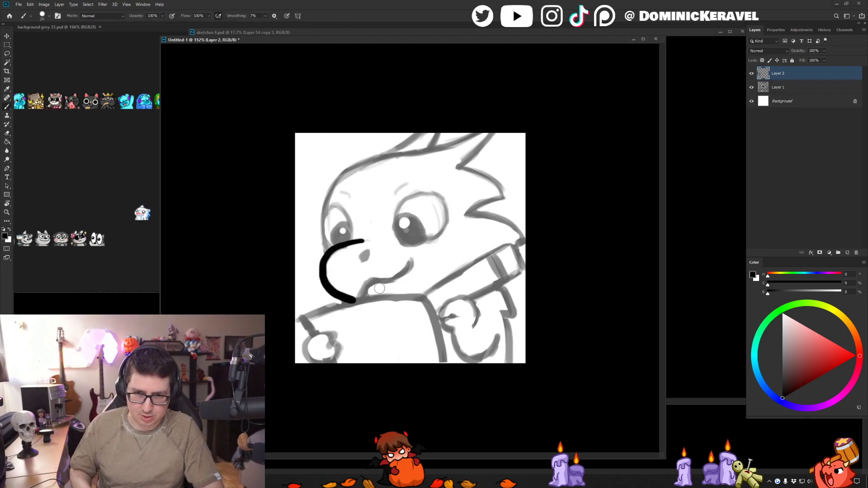
key(v)
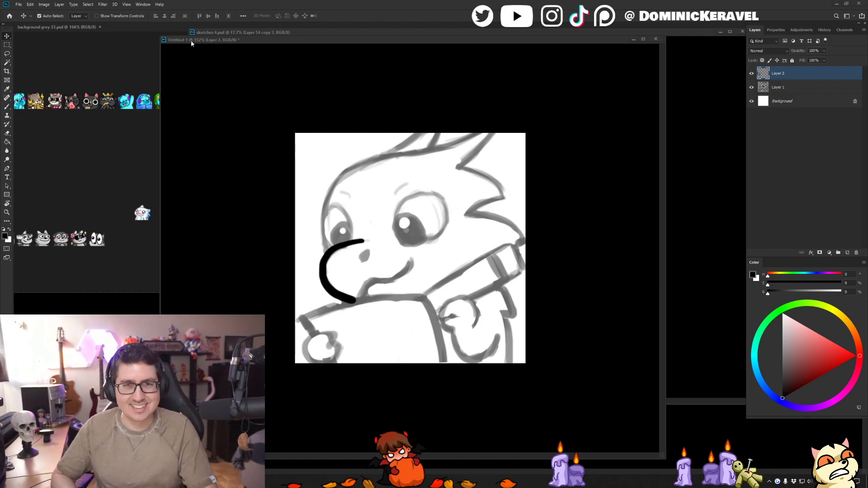
mouse_move(216, 43)
mouse_down()
mouse_move(247, 21)
mouse_move(213, 33)
mouse_up()
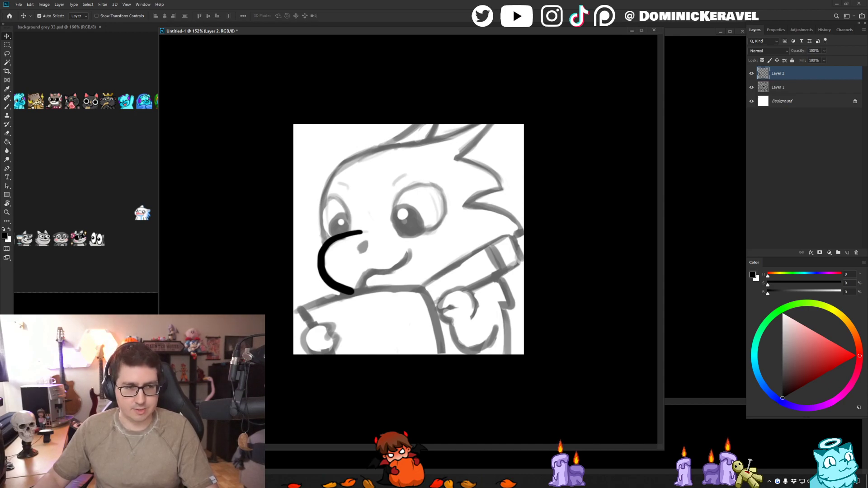
drag(222, 40, 258, 36)
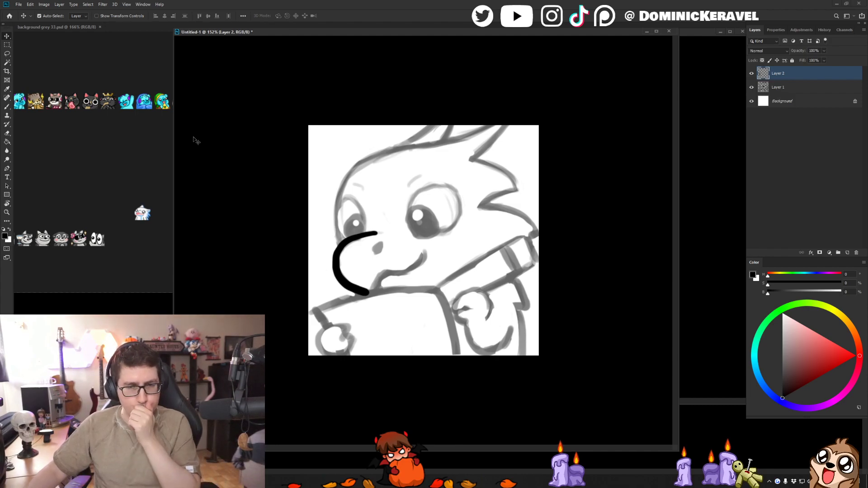
mouse_move(337, 33)
mouse_down()
mouse_move(343, 50)
mouse_move(334, 32)
mouse_up()
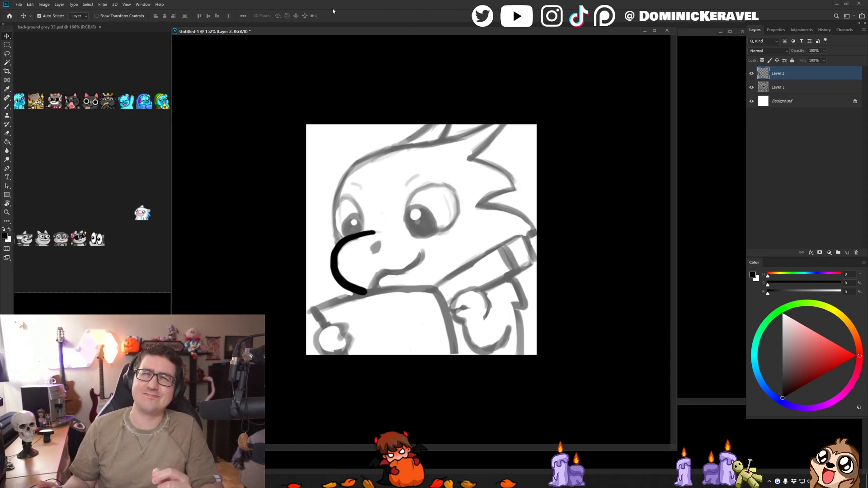
key(f)
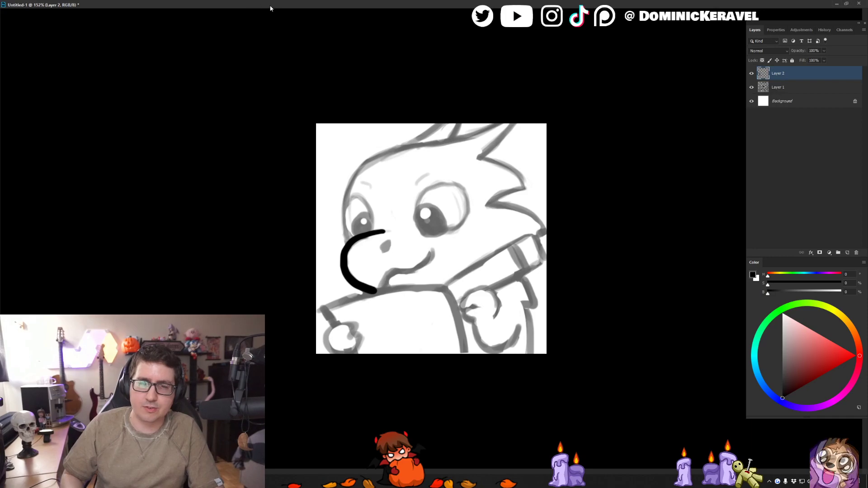
key(f)
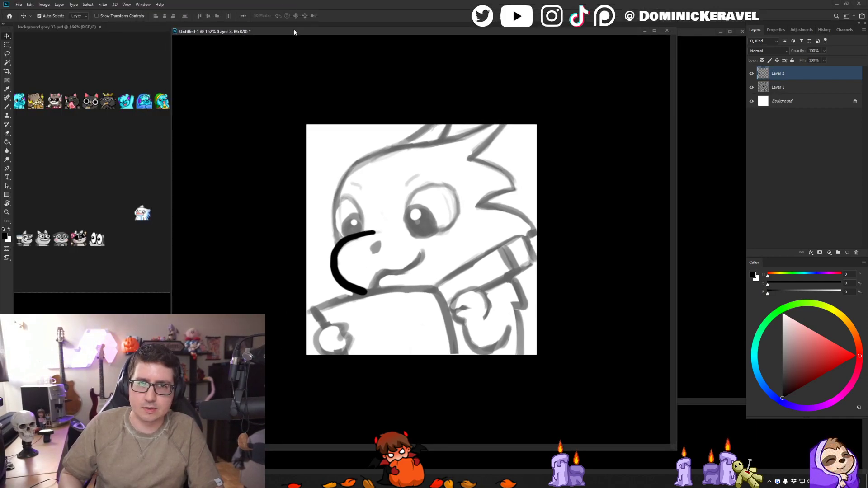
drag(301, 36, 308, 4)
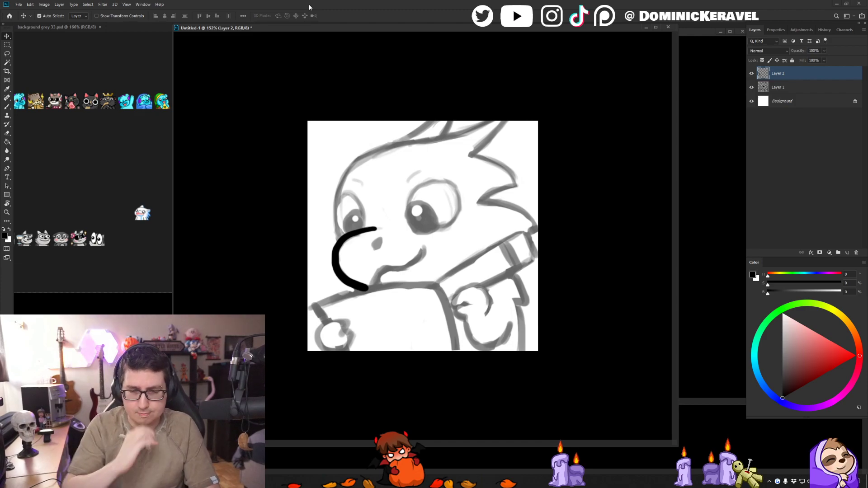
- Ink the front of the dragon's forehead in black, from the top of the snout up to the curve of the brow
drag(324, 29, 300, 33)
key(b)
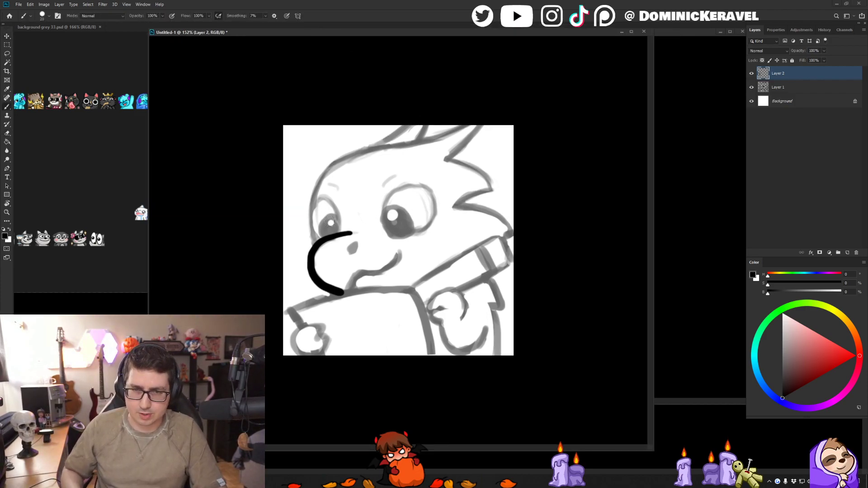
mouse_move(327, 172)
mouse_down()
mouse_move(312, 199)
mouse_move(313, 238)
mouse_up()
key(ctrl+z)
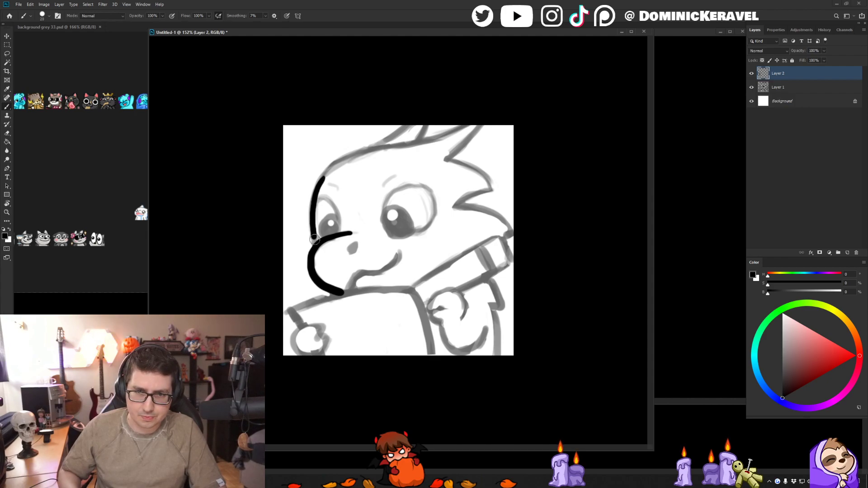
key(ctrl+z)
drag(324, 176, 313, 238)
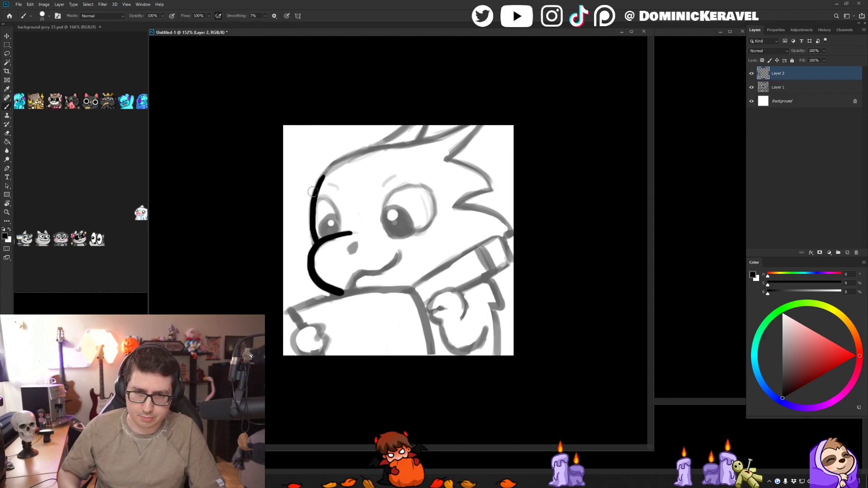
mouse_move(321, 182)
mouse_down()
mouse_move(355, 157)
mouse_move(342, 159)
mouse_up()
key(ctrl+z)
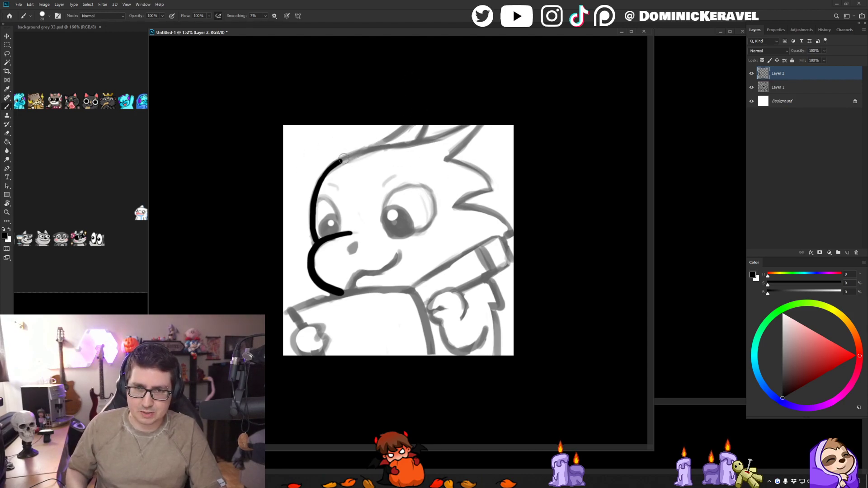
- Ink the top of the head as one long curve from the forehead back to the canvas's upper edge
drag(332, 166, 398, 145)
key(ctrl+z)
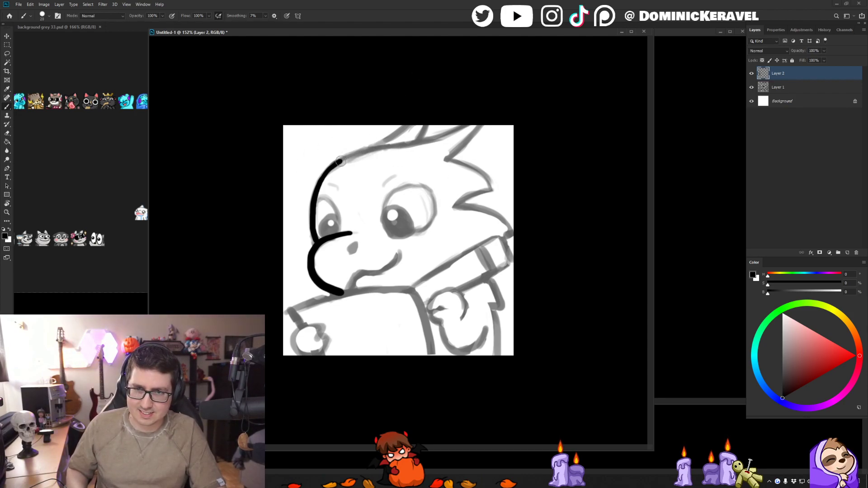
drag(350, 158, 374, 153)
key(ctrl+z)
mouse_move(325, 171)
mouse_down()
mouse_move(349, 157)
mouse_move(418, 145)
mouse_up()
key(ctrl+z)
drag(328, 170, 490, 124)
key(ctrl+z)
key(e)
key(b)
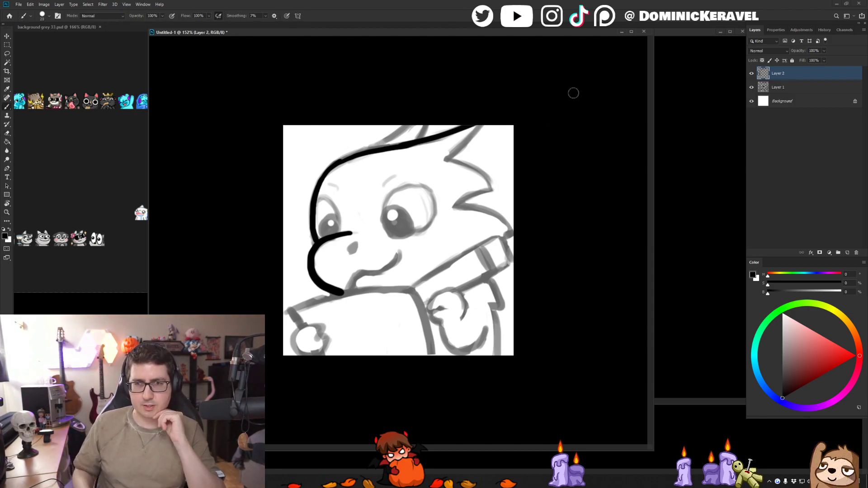
- Try inking the underside of the uppermost head spike along the sketch, starting from the notch below it
drag(445, 158, 481, 127)
key(ctrl+z)
drag(441, 157, 481, 127)
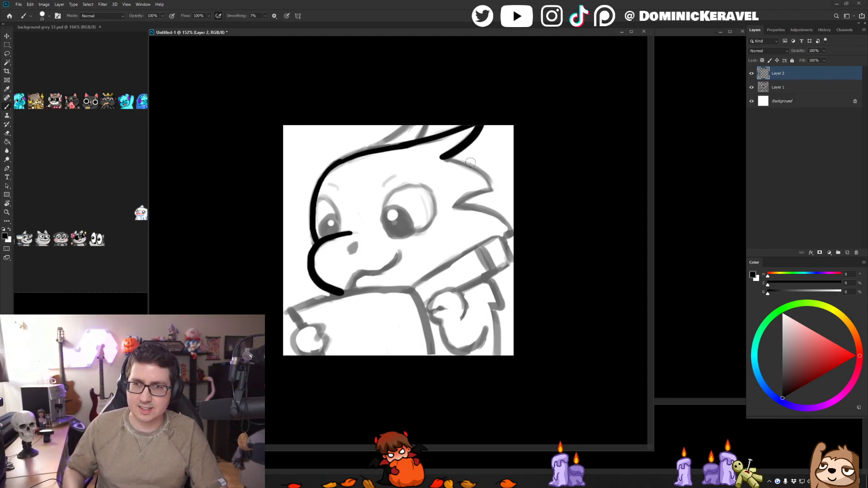
mouse_move(441, 158)
mouse_down()
mouse_move(481, 176)
mouse_move(488, 184)
mouse_move(441, 158)
mouse_move(488, 182)
mouse_move(493, 195)
mouse_move(454, 208)
mouse_up()
key(ctrl+z)
key(ctrl+z)
key(ctrl+z)
key(ctrl+z)
key(ctrl+z)
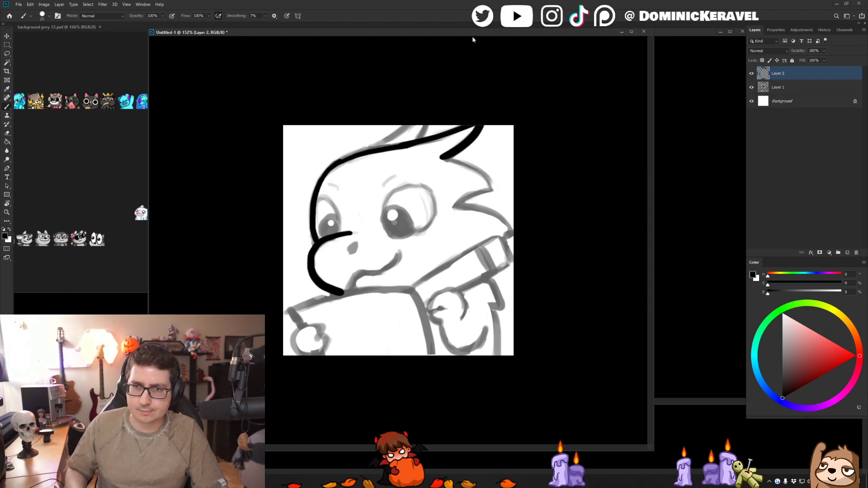
- Erase the rear end of the head line with the first spike stroke, and redraw the spike's underside reaching farther back
drag(379, 150, 495, 124)
key(e)
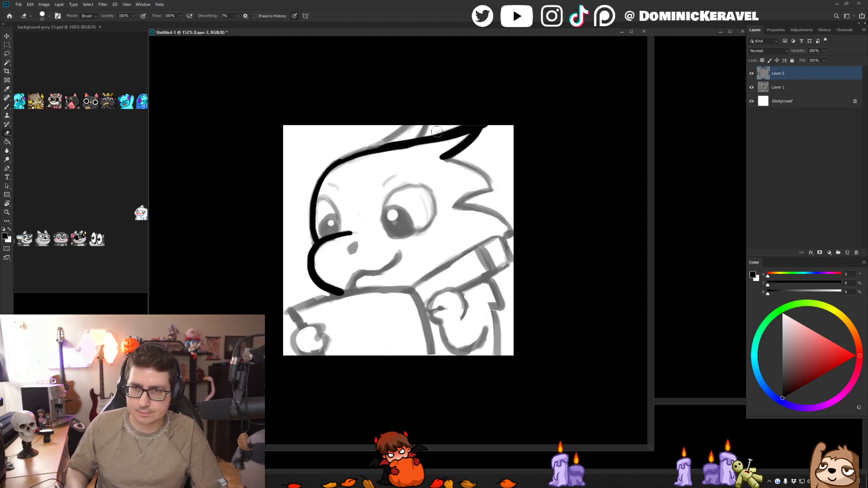
mouse_move(388, 137)
mouse_down()
mouse_move(507, 110)
mouse_move(433, 143)
mouse_up()
mouse_move(427, 147)
mouse_down()
mouse_move(492, 128)
mouse_move(442, 157)
mouse_up()
key(b)
key(e)
drag(491, 120, 414, 160)
key(b)
drag(496, 127, 433, 160)
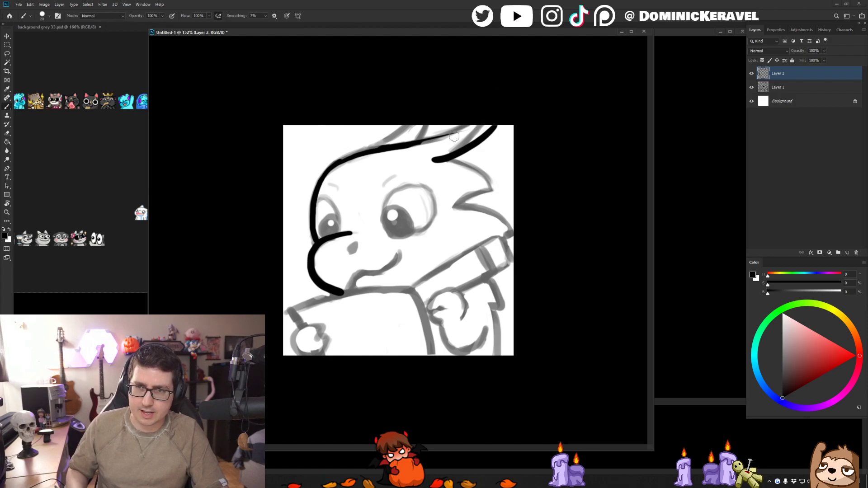
- Erase the uppermost spike's underside and re-ink it as a cleaner curve ending at the sketched notch
key(e)
drag(491, 121, 430, 158)
key(b)
key(e)
drag(496, 127, 442, 159)
key(b)
drag(496, 127, 446, 159)
- Re-ink the rear of the head line so it joins the tip of the uppermost spike
drag(492, 124, 418, 144)
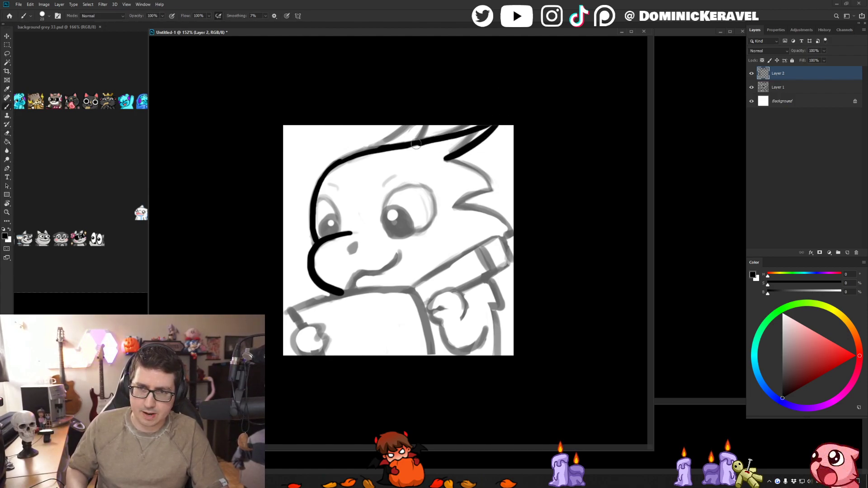
key(ctrl+z)
drag(495, 122, 391, 144)
key(ctrl+z)
mouse_move(490, 122)
mouse_down()
mouse_move(326, 165)
mouse_move(392, 144)
mouse_move(341, 160)
mouse_up()
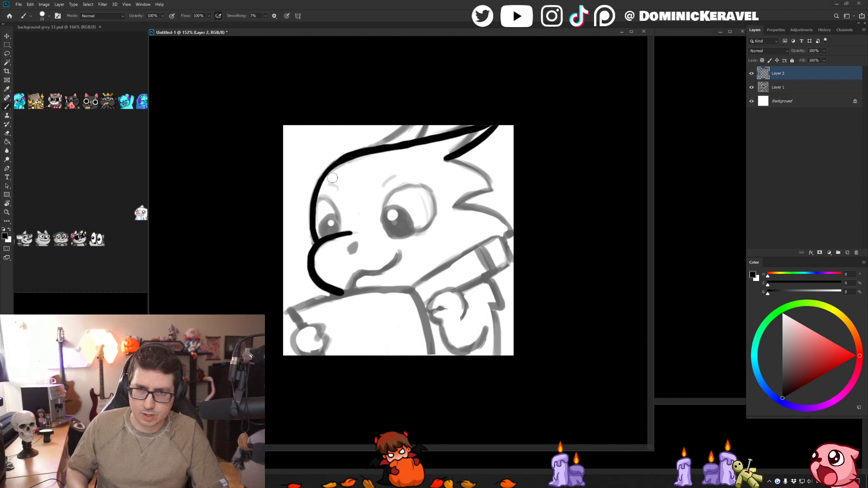
key(ctrl+z)
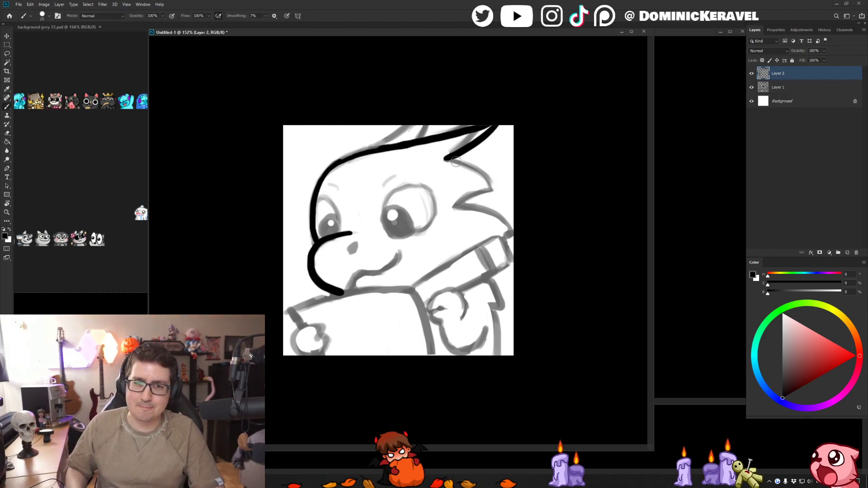
- Ink the pointed spike on the back of the head and the curve below it running down to the neck
drag(449, 161, 501, 183)
key(ctrl+z)
mouse_move(444, 162)
mouse_down()
mouse_move(498, 185)
mouse_move(476, 200)
mouse_move(504, 195)
mouse_up()
key(ctrl+z)
drag(454, 209, 503, 195)
drag(454, 208, 511, 229)
key(ctrl+z)
mouse_move(452, 209)
mouse_down()
mouse_move(478, 209)
mouse_move(500, 237)
mouse_up()
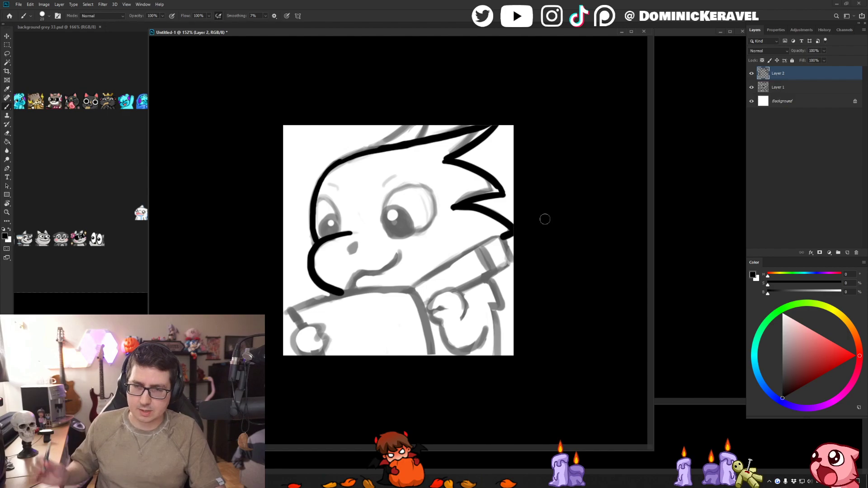
- Ink the small horn rising from the top of the head to the canvas's upper edge
key(v)
key(b)
drag(368, 148, 422, 121)
key(ctrl+z)
mouse_move(373, 146)
mouse_down()
mouse_move(428, 124)
mouse_move(415, 144)
mouse_move(371, 147)
mouse_up()
key(ctrl+z)
key(ctrl+z)
mouse_move(427, 124)
mouse_down()
mouse_move(418, 142)
mouse_move(425, 134)
mouse_move(357, 147)
mouse_move(388, 140)
mouse_move(363, 151)
mouse_up()
key(e)
key(b)
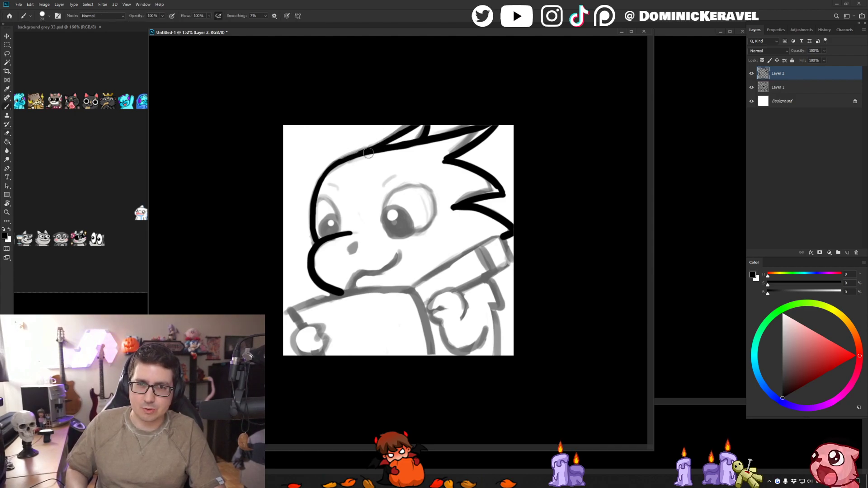
- Ink the smiling mouth line from the cheek down to the chin and add a black nostril on the snout
key(v)
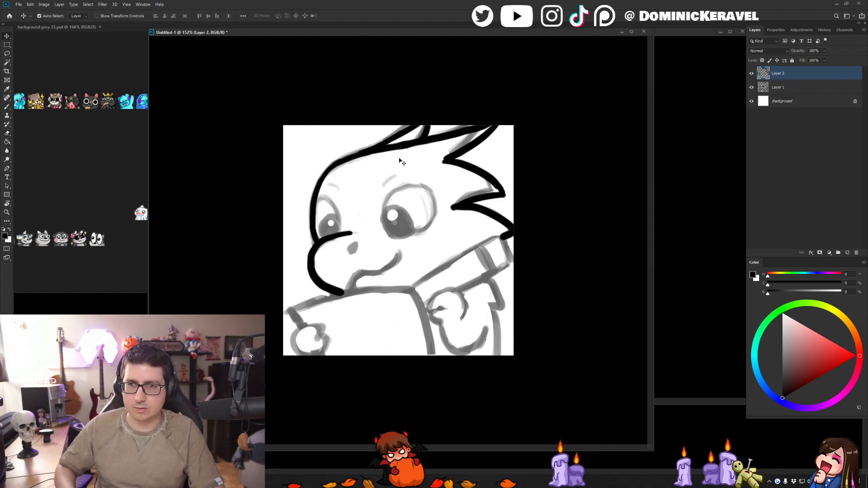
key(b)
key(v)
key(b)
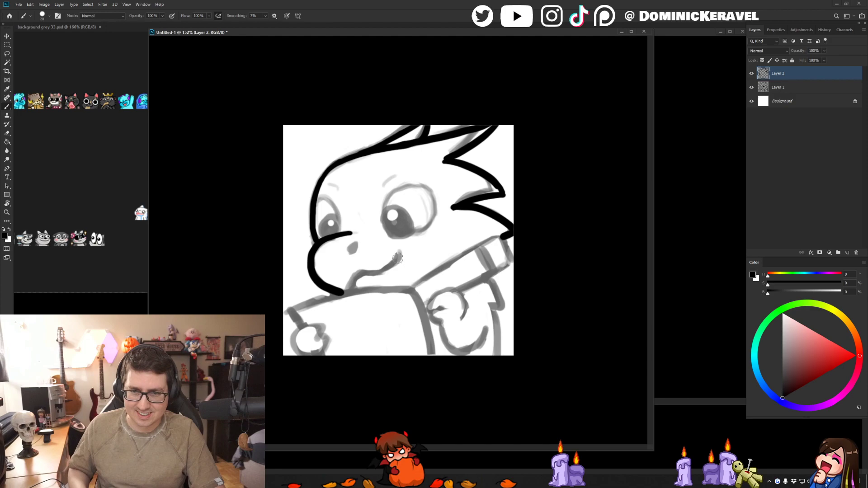
drag(398, 254, 343, 296)
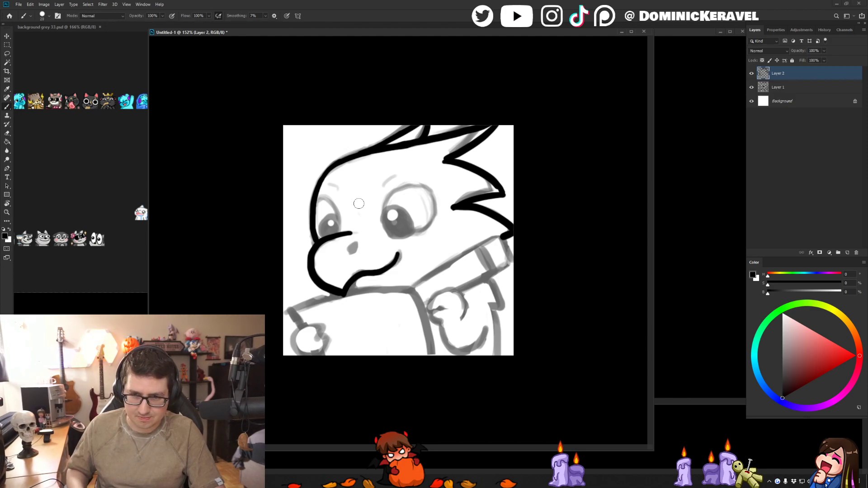
click(358, 243)
- Ink the round outline of the dragon's larger eye over the sketch
key(v)
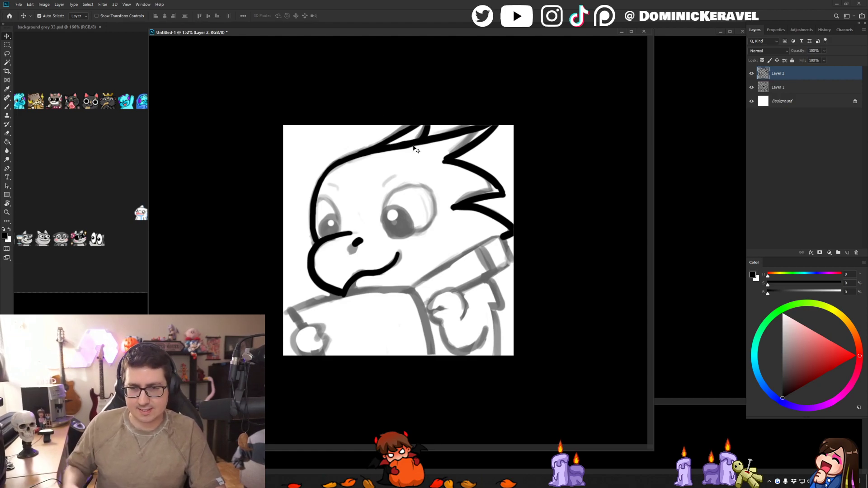
key(b)
mouse_move(409, 188)
mouse_down()
mouse_move(397, 191)
mouse_move(383, 220)
mouse_move(404, 236)
mouse_up()
key(ctrl+z)
mouse_move(394, 191)
mouse_down()
mouse_move(425, 187)
mouse_move(435, 205)
mouse_move(435, 220)
mouse_move(415, 238)
mouse_move(401, 236)
mouse_up()
key(ctrl+z)
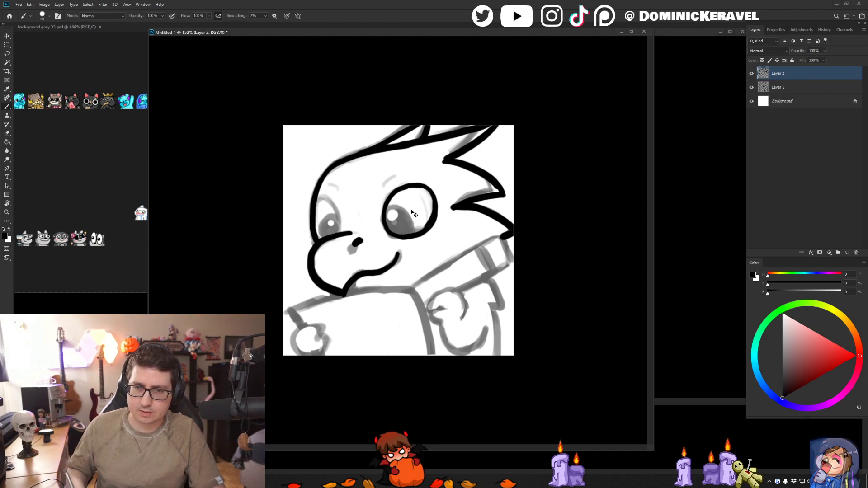
- Ink the curved outline of the smaller eye beside the forehead, down to the snout
key(e)
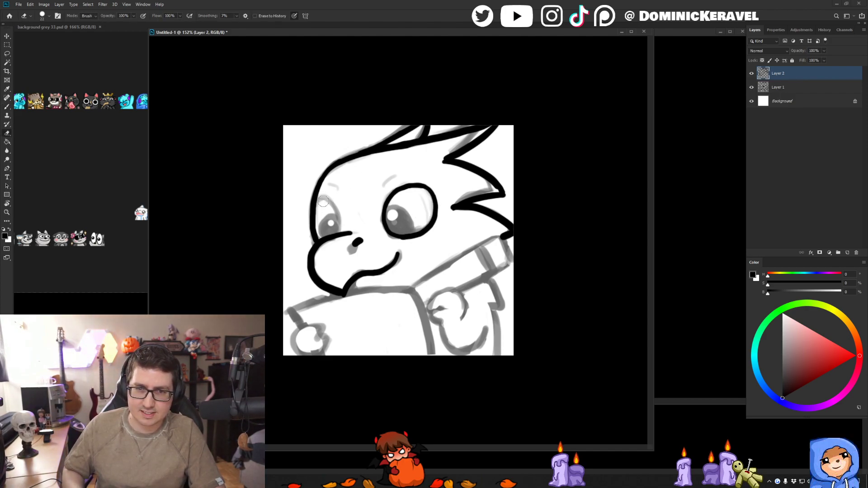
key(b)
mouse_move(323, 198)
mouse_down()
mouse_move(340, 212)
mouse_move(340, 235)
mouse_up()
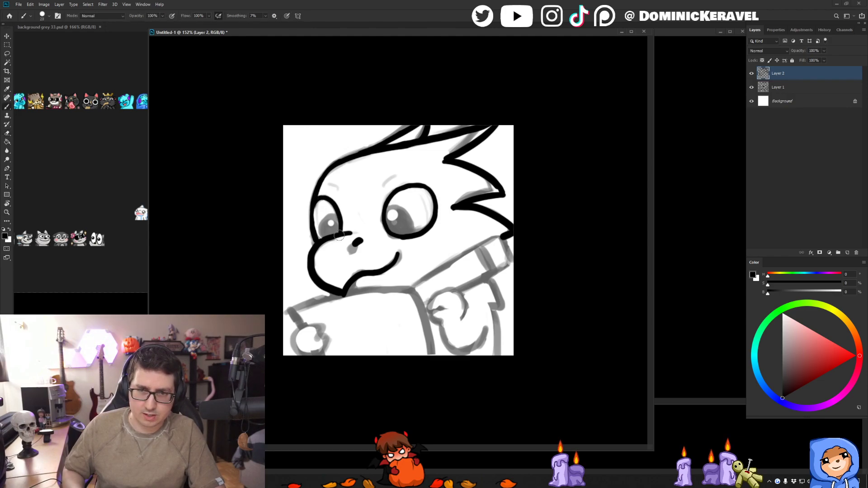
key(v)
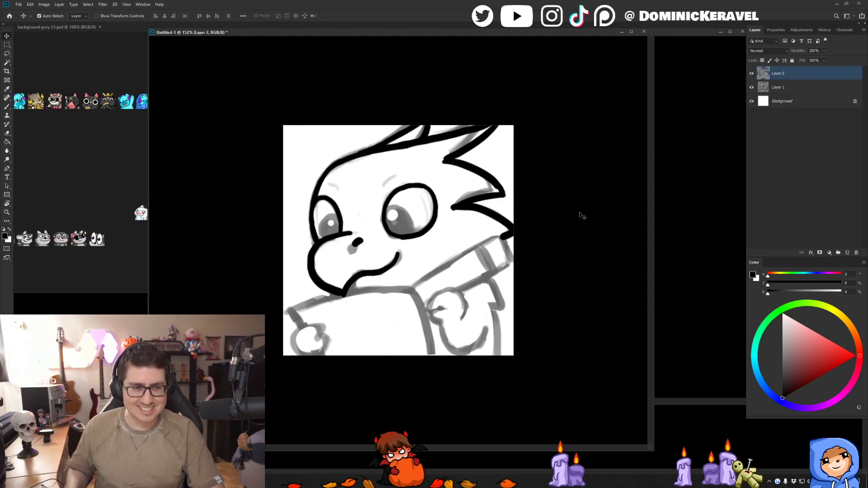
- Fill the pupils of both eyes in solid black with a slightly larger brush tip
key(b)
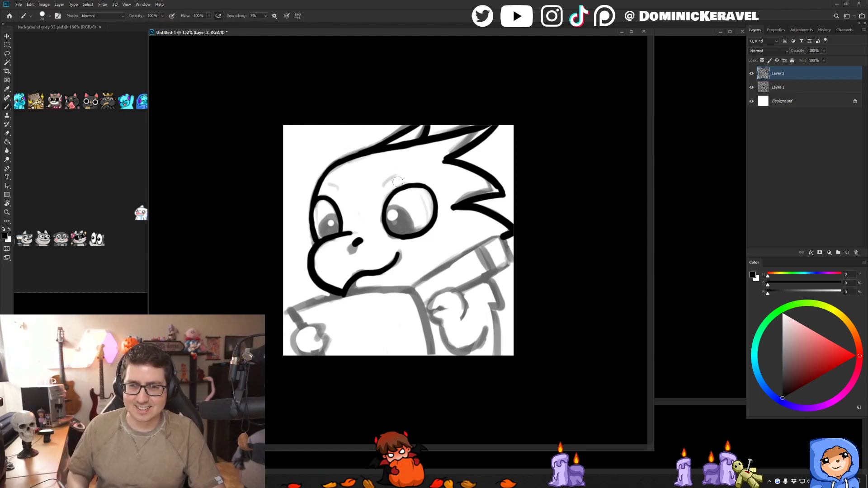
drag(391, 216, 403, 222)
mouse_move(390, 215)
mouse_down()
mouse_move(405, 217)
mouse_move(407, 228)
mouse_move(396, 228)
mouse_up()
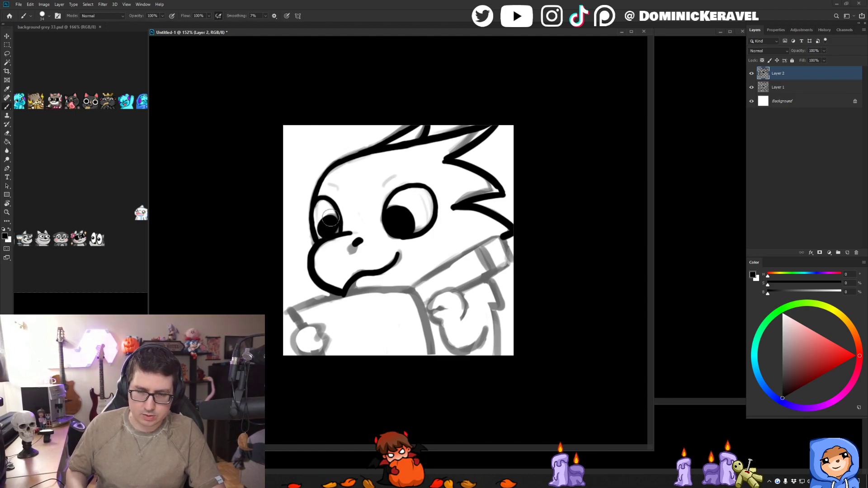
drag(322, 231, 334, 225)
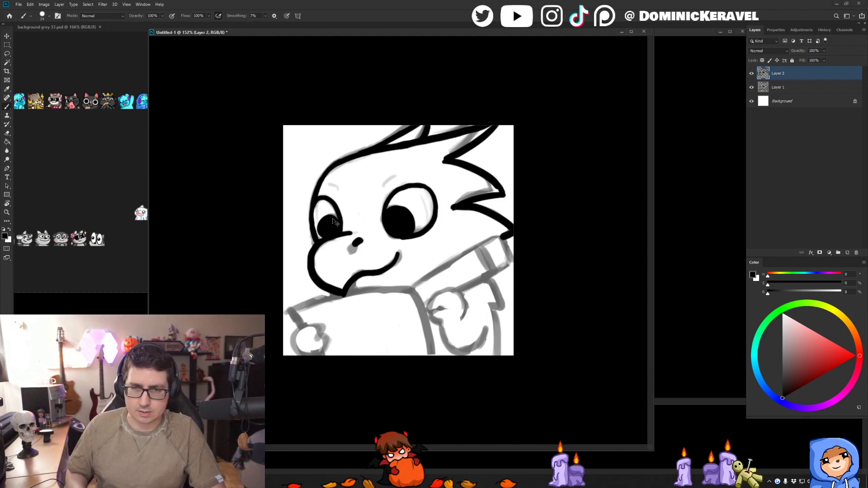
mouse_move(333, 219)
mouse_down()
mouse_move(326, 230)
mouse_move(329, 219)
mouse_up()
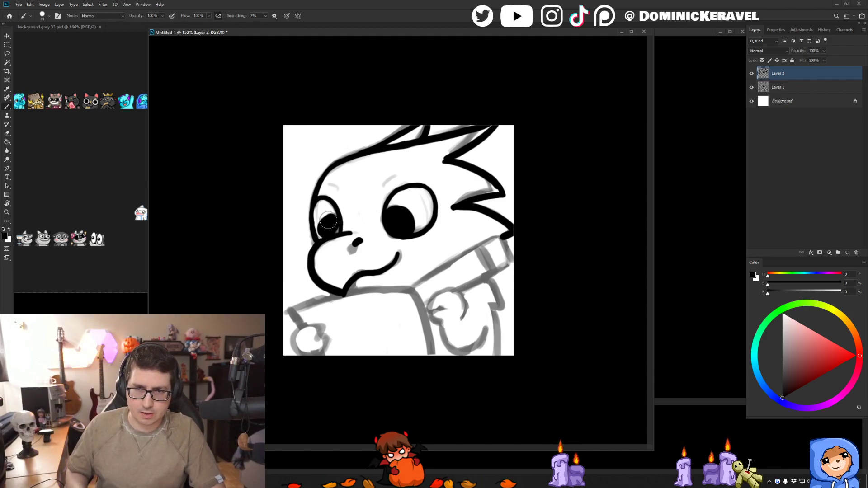
key(v)
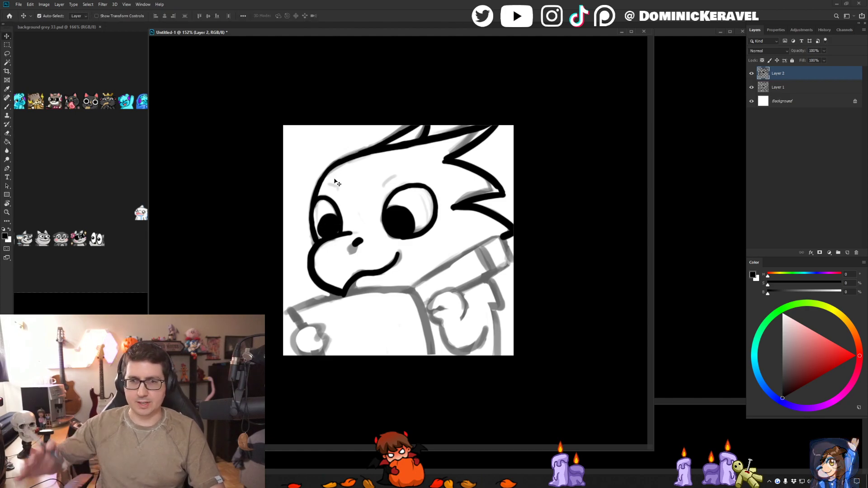
key(b)
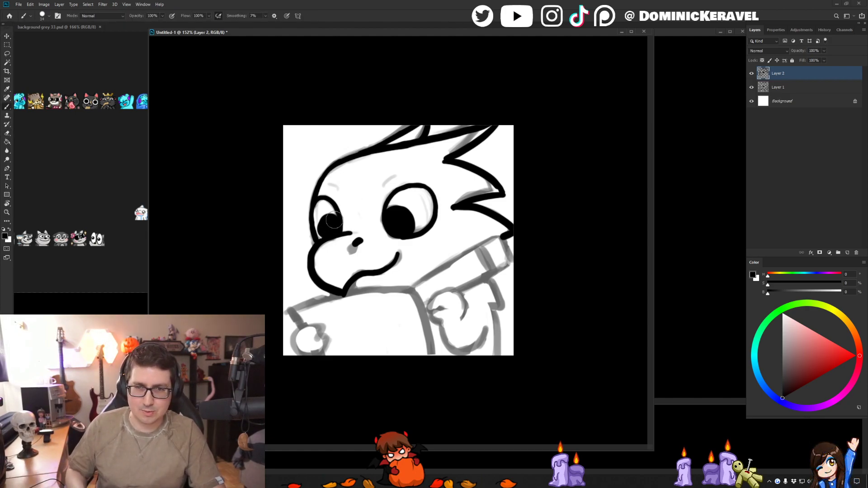
- Erase a small round highlight from the black pupil of each eye
key(e)
click(332, 223)
drag(396, 216, 393, 218)
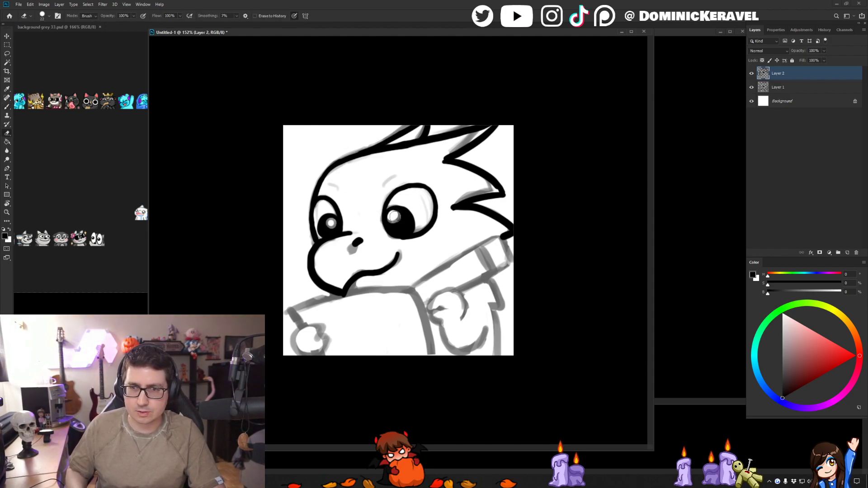
key(b)
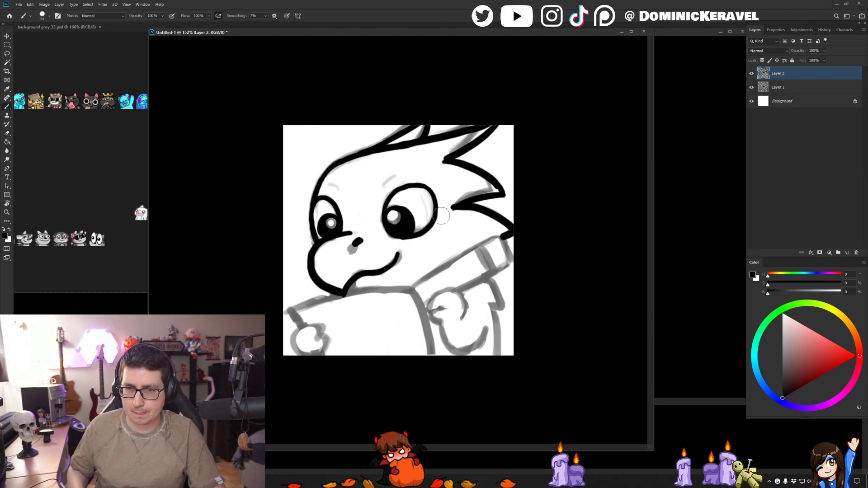
- Ink the upper and side edges of the book below the dragon's chin with thick black lines
mouse_move(284, 310)
mouse_down()
mouse_move(403, 280)
mouse_move(424, 318)
mouse_up()
key(ctrl+z)
mouse_move(410, 280)
mouse_down()
mouse_move(433, 329)
mouse_move(437, 371)
mouse_up()
alt+right_click(422, 283)
key(ctrl+z)
drag(410, 281, 435, 358)
key(v)
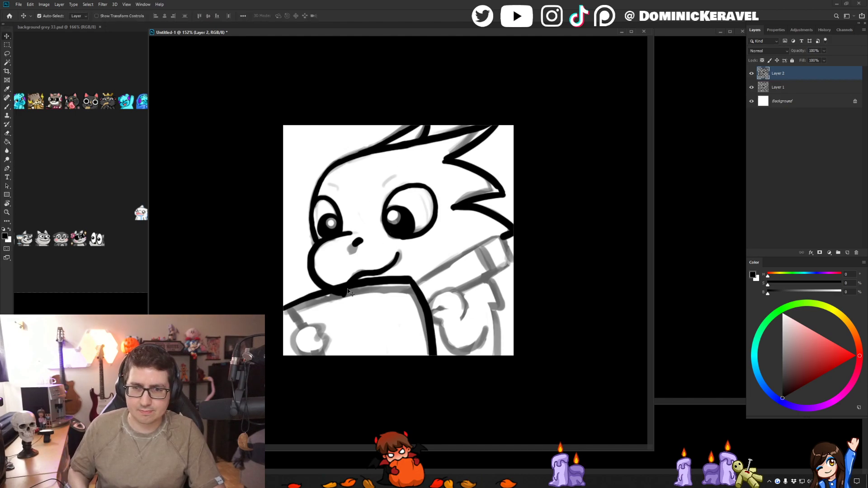
key(b)
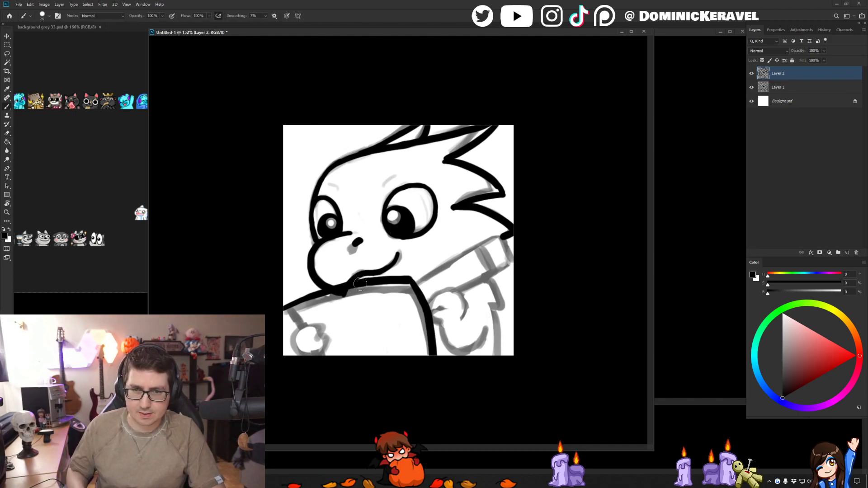
- Erase the ink clump where the mouth meets the book's upper edge and redraw that stretch of line
key(e)
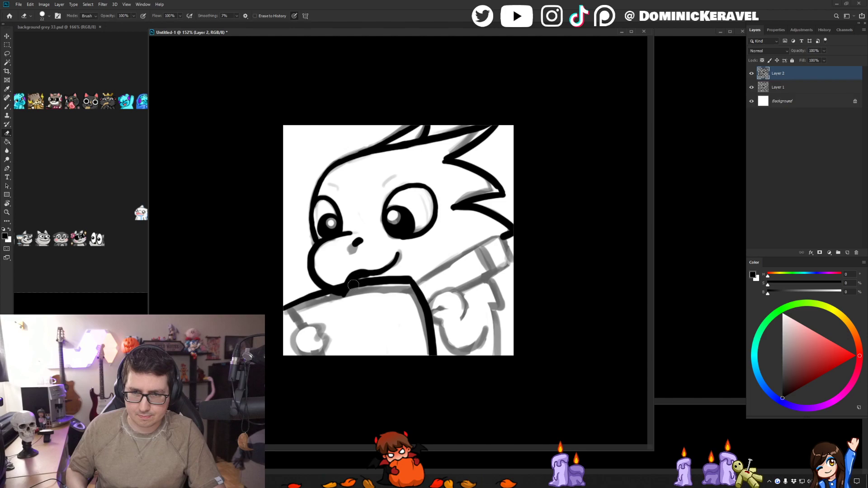
mouse_move(347, 296)
mouse_down()
mouse_move(364, 279)
mouse_move(336, 284)
mouse_up()
key(b)
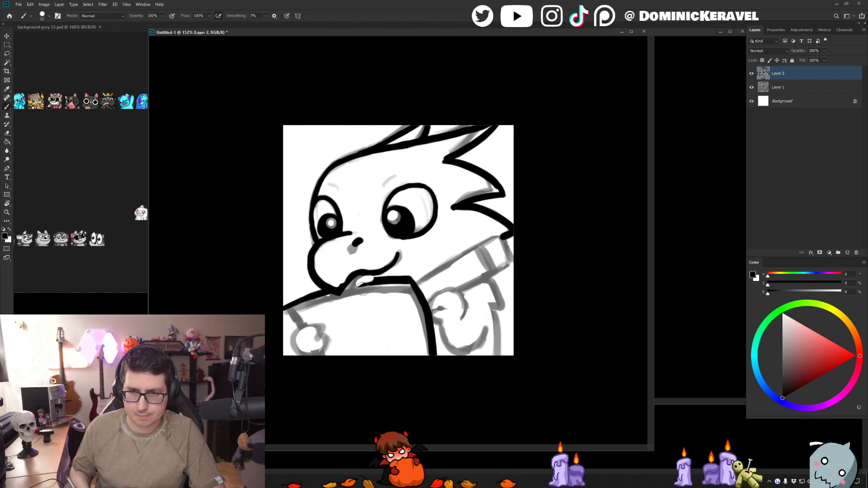
drag(342, 289, 388, 280)
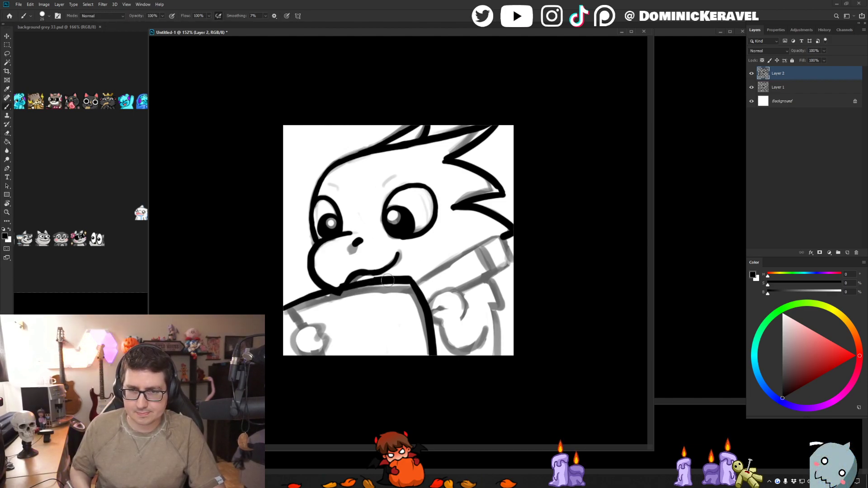
key(v)
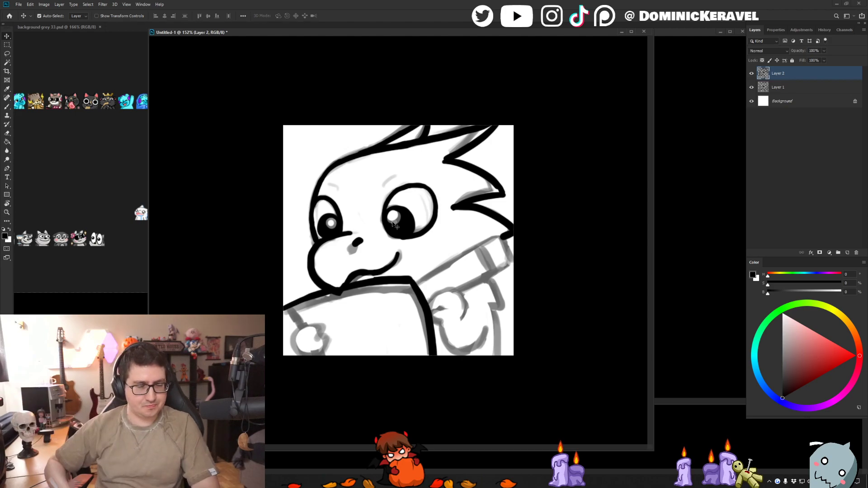
double_click(334, 33)
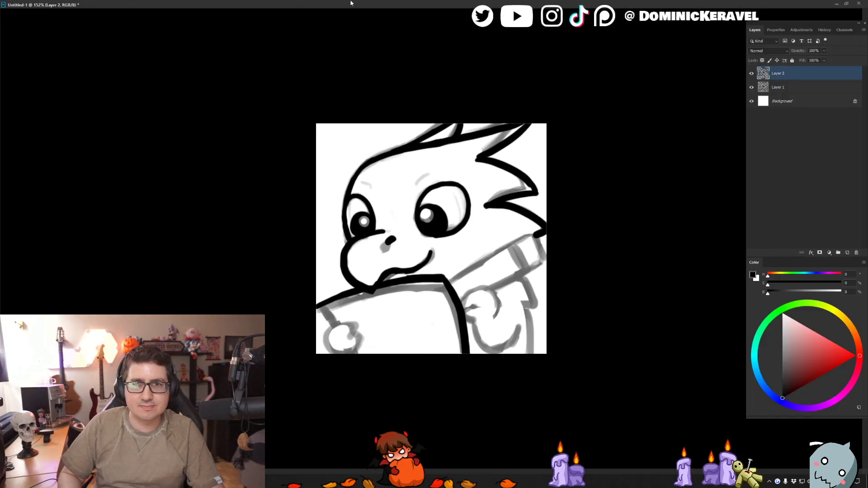
double_click(351, 5)
drag(342, 34, 340, 33)
- Touch up the line junction where the dragon's chin touches the upper edge of the book
key(b)
drag(357, 276, 354, 276)
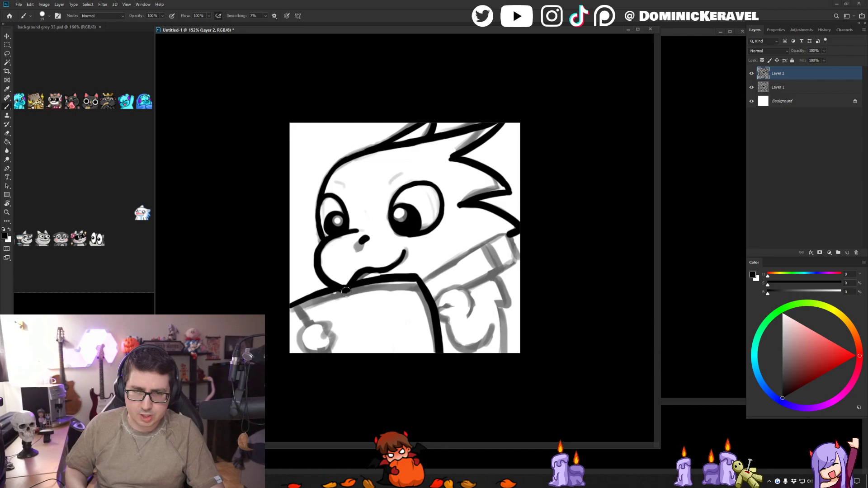
key(e)
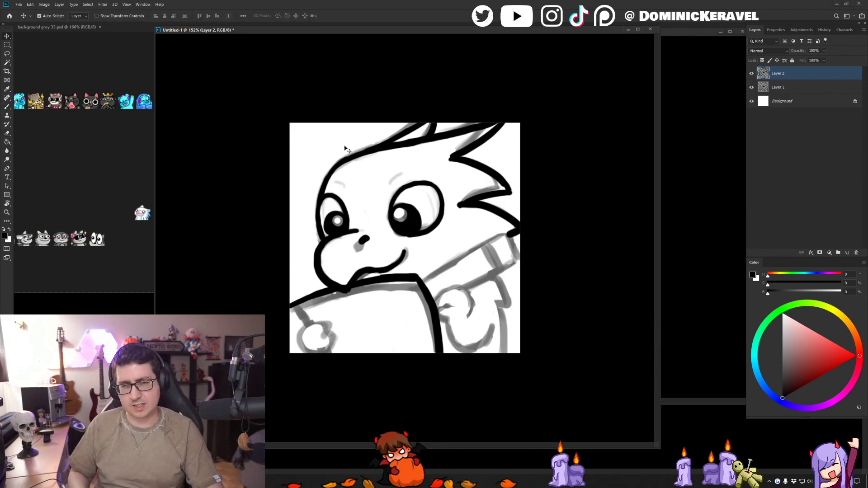
key(b)
key(e)
- Clean up the book's corner beneath the snout and ink the slanted side edge from it to the canvas bottom
drag(288, 300, 330, 358)
key(b)
key(ctrl+z)
drag(296, 308, 326, 359)
key(ctrl+z)
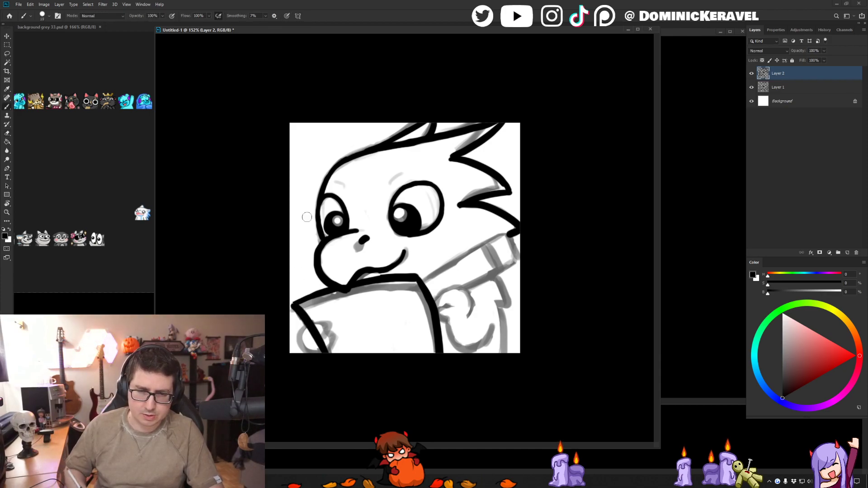
- Erase the book edge where the small hand overlaps it and ink the rounded hand with its finger notch
key(e)
mouse_move(311, 326)
mouse_down()
mouse_move(323, 343)
mouse_move(316, 331)
mouse_move(308, 338)
mouse_move(311, 326)
mouse_move(327, 323)
mouse_move(307, 328)
mouse_move(301, 343)
mouse_move(318, 355)
mouse_up()
key(b)
key(ctrl+z)
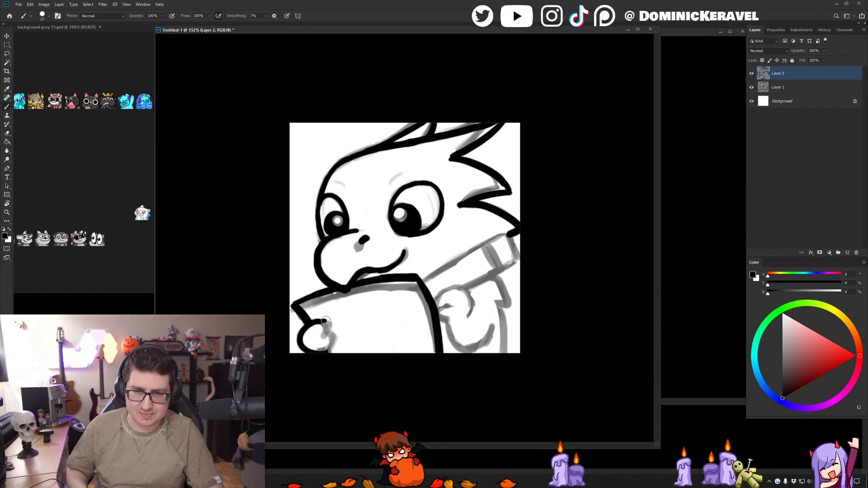
key(ctrl+z)
drag(327, 324, 328, 353)
key(ctrl+z)
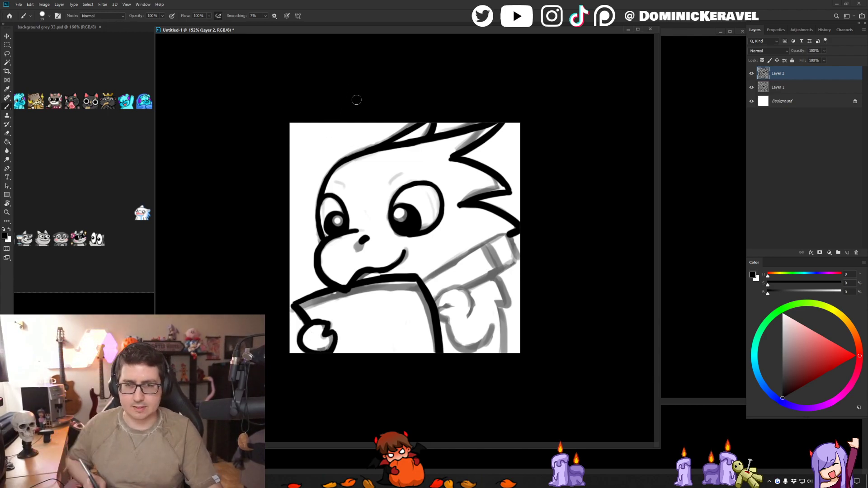
- Ink the upper and lower edges and the rounded end of the collar band below the jaw
key(e)
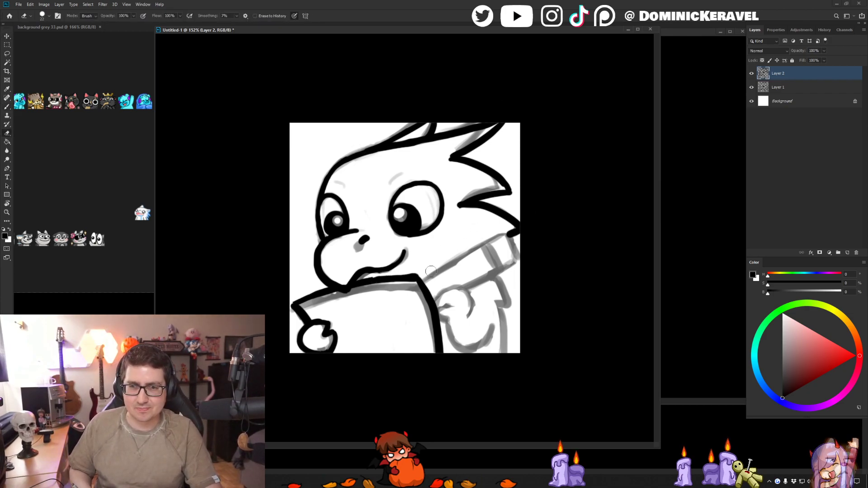
key(b)
drag(363, 280, 423, 275)
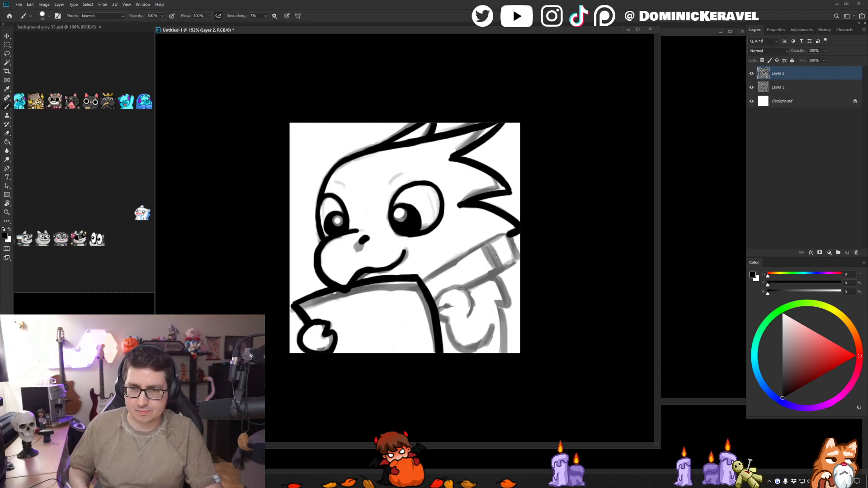
mouse_move(430, 275)
mouse_down()
mouse_move(503, 232)
mouse_move(518, 259)
mouse_up()
drag(460, 288, 519, 256)
key(e)
key(b)
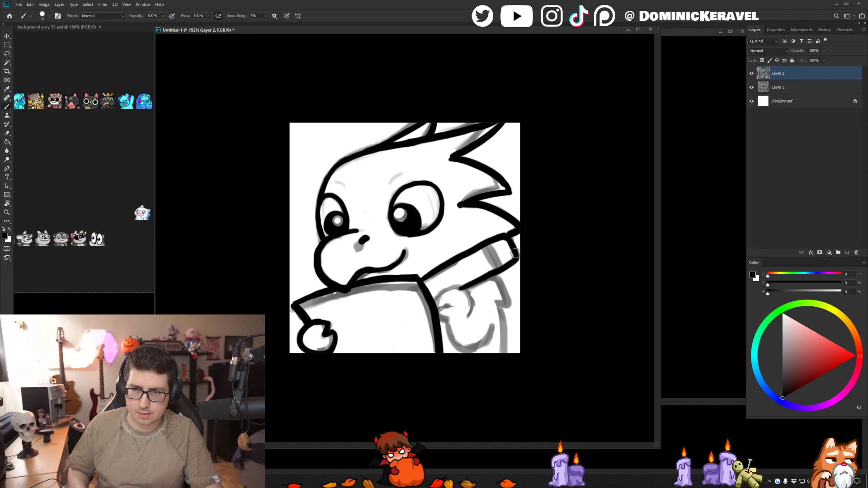
- Ink the short dividing line across the collar band near its outer end
key(v)
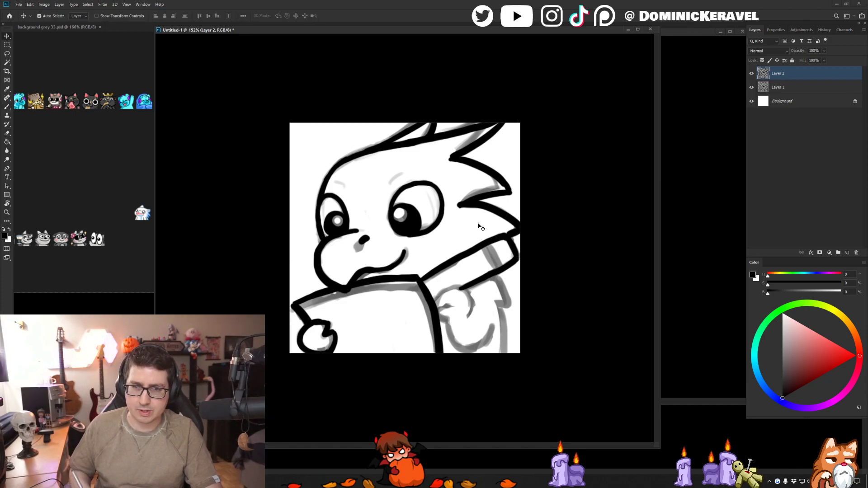
key(b)
drag(487, 248, 497, 270)
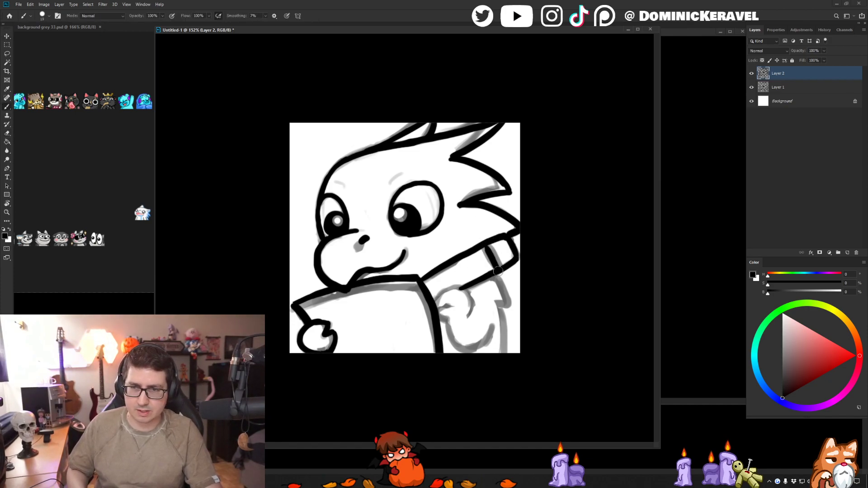
- Ink the larger hand gripping the book's side edge and the curved arm line below it
mouse_move(432, 300)
mouse_down()
mouse_move(449, 286)
mouse_move(467, 291)
mouse_move(470, 314)
mouse_move(471, 301)
mouse_move(454, 288)
mouse_move(432, 307)
mouse_move(448, 318)
mouse_move(457, 346)
mouse_move(476, 346)
mouse_move(498, 324)
mouse_up()
key(ctrl+z)
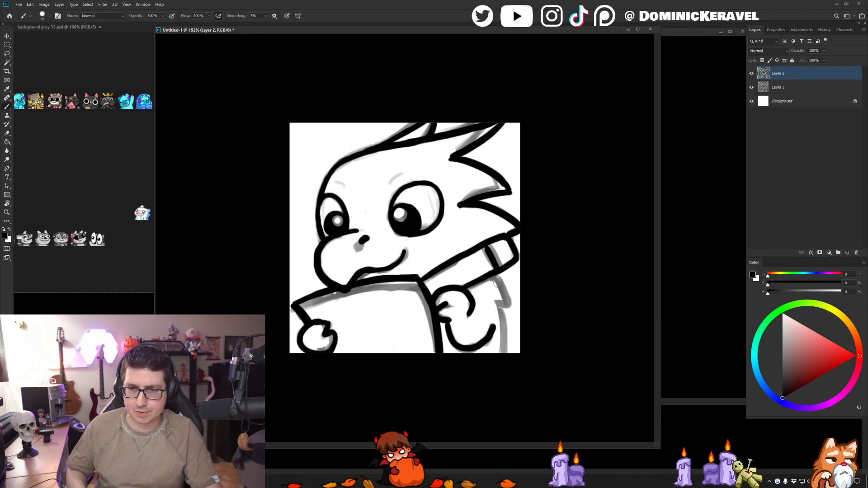
- Ink the jagged back outline from the collar down to the canvas bottom, undoing and redrawing strokes that miss
drag(497, 281, 503, 373)
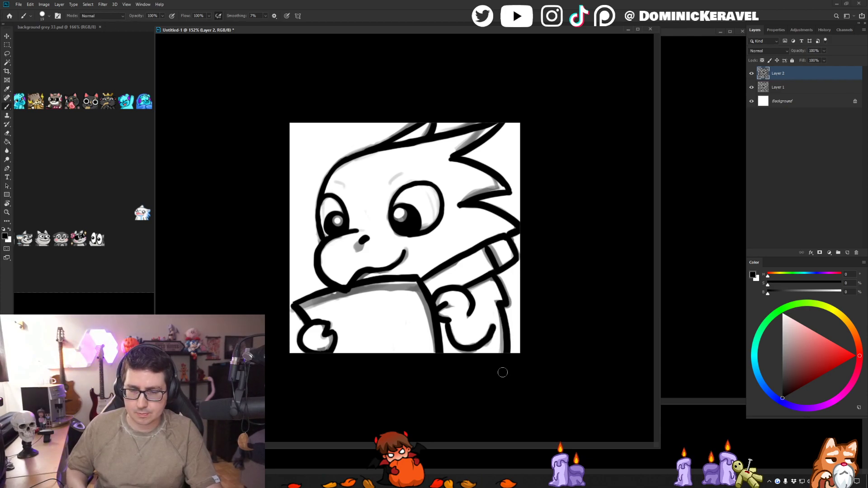
key(ctrl+z)
key(ctrl+z)
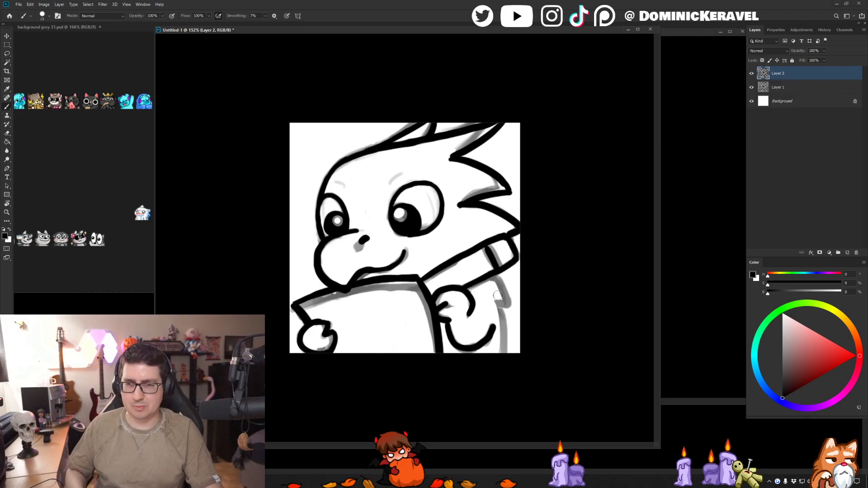
mouse_move(494, 275)
mouse_down()
mouse_move(505, 310)
mouse_move(502, 357)
mouse_up()
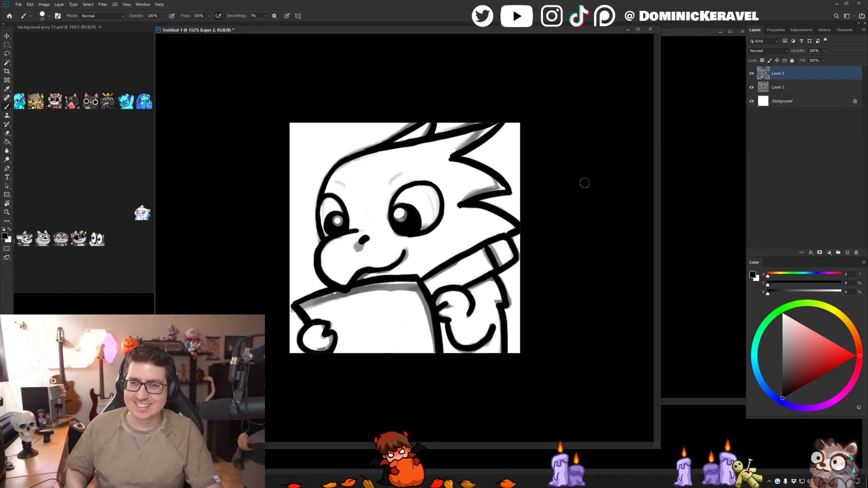
key(ctrl+z)
mouse_move(495, 277)
mouse_down()
mouse_move(508, 304)
mouse_move(494, 368)
mouse_up()
key(ctrl+z)
drag(500, 308, 497, 385)
key(ctrl+z)
drag(502, 309, 509, 357)
key(ctrl+shift+h)
key(ctrl+shift+h)
key(v)
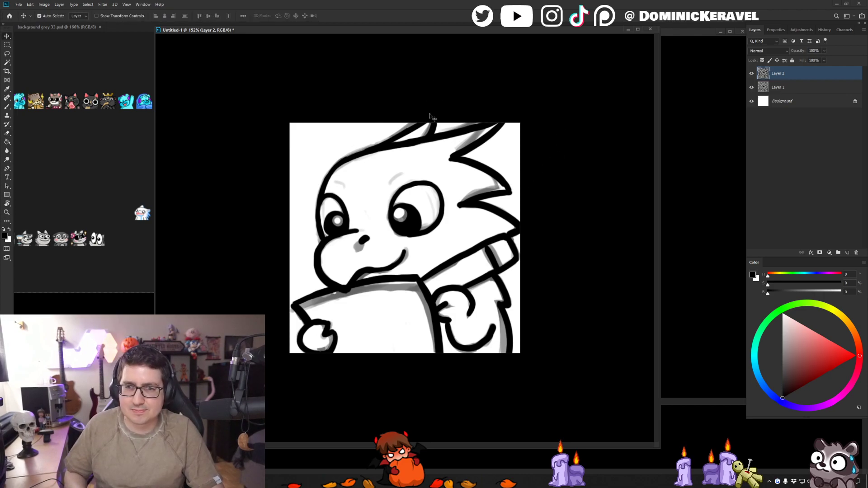
- Ink one short slanted eyebrow stroke above each eye
key(b)
mouse_move(401, 172)
mouse_down()
mouse_move(388, 187)
mouse_move(348, 188)
mouse_up()
key(ctrl+z)
key(ctrl+z)
drag(401, 173, 389, 179)
drag(335, 183, 347, 189)
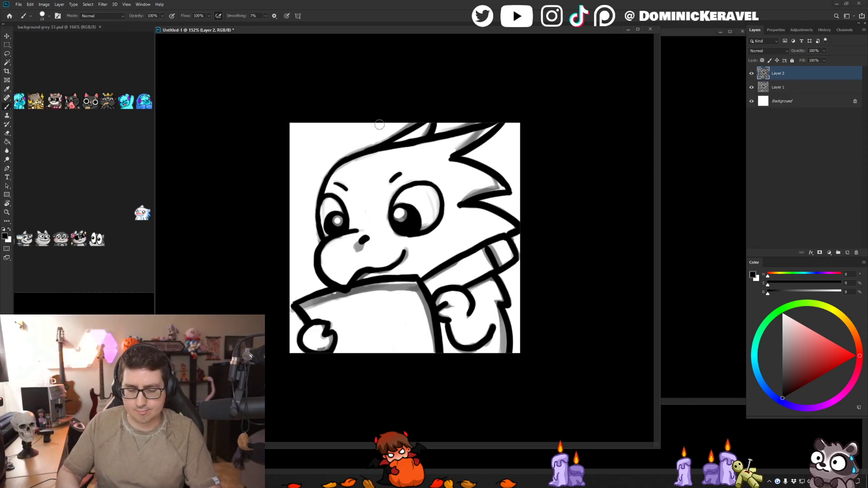
key(XF86AudioLowerVolume)
key(XF86AudioLowerVolume)
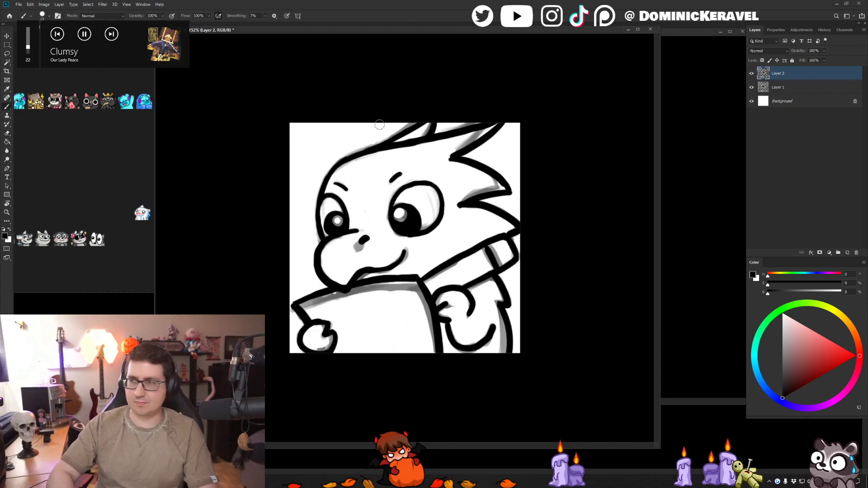
drag(480, 30, 471, 29)
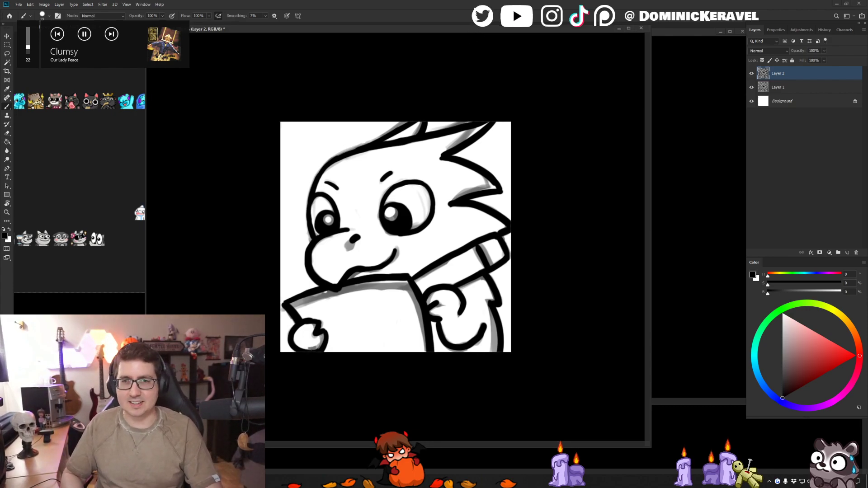
key(v)
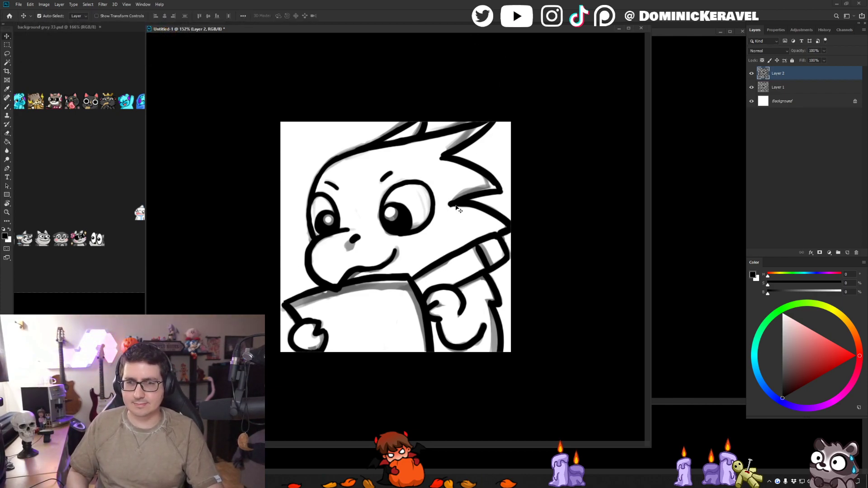
- Smooth the forehead outline up to the base of the head spikes by erasing and re-inking it
key(e)
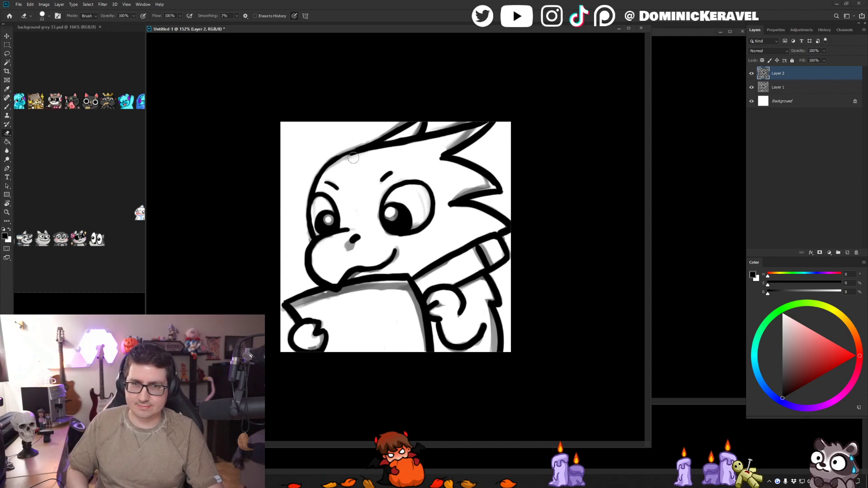
key(b)
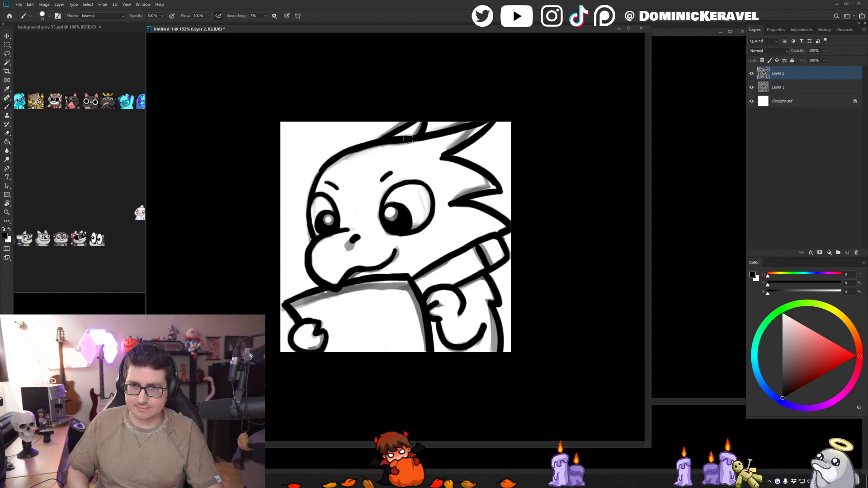
drag(360, 148, 417, 142)
key(e)
key(b)
key(e)
key(b)
key(v)
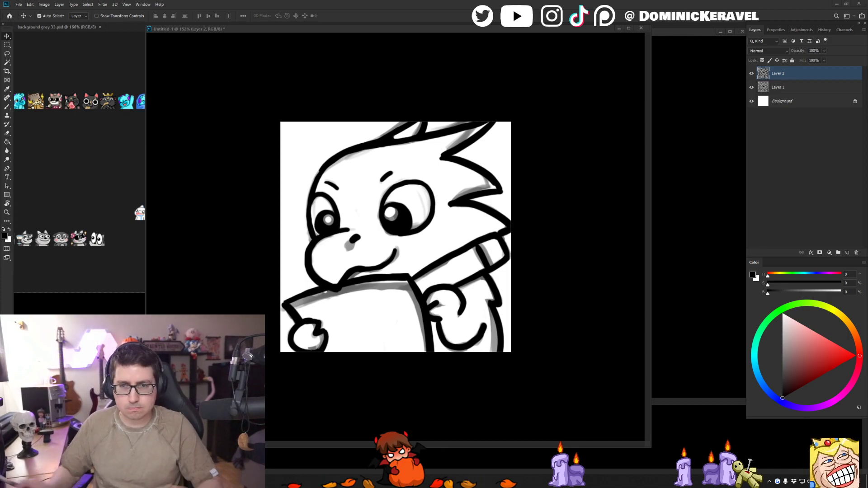
- Refine the narrow gap between the first head spike and the top of the head with eraser and brush
drag(429, 31, 440, 31)
key(b)
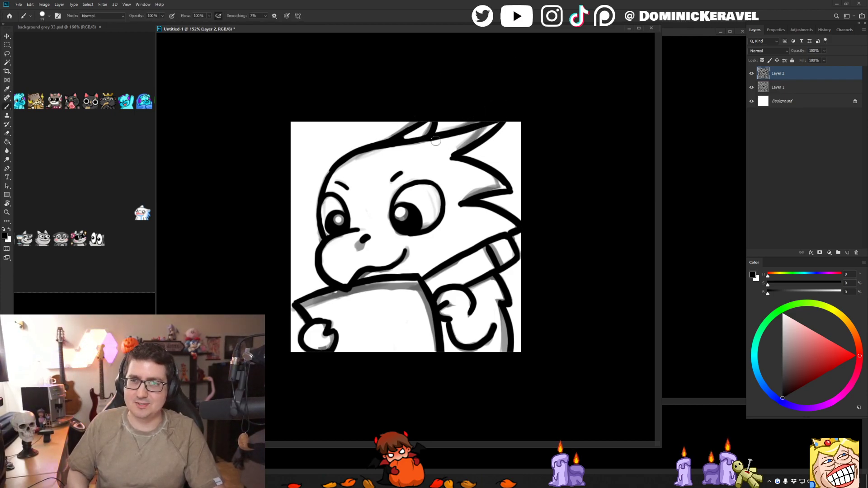
key(e)
drag(421, 133, 404, 137)
key(b)
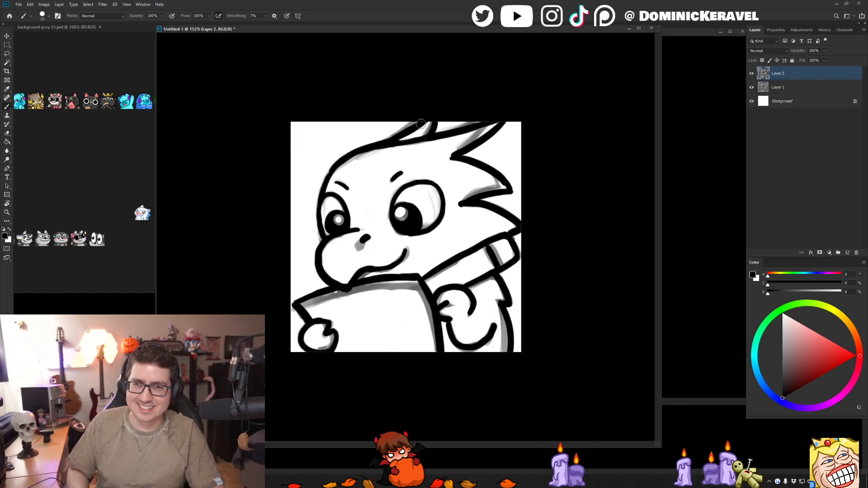
- Hide the sketch on Layer 1 and check the line art by itself at different zoom levels
key(v)
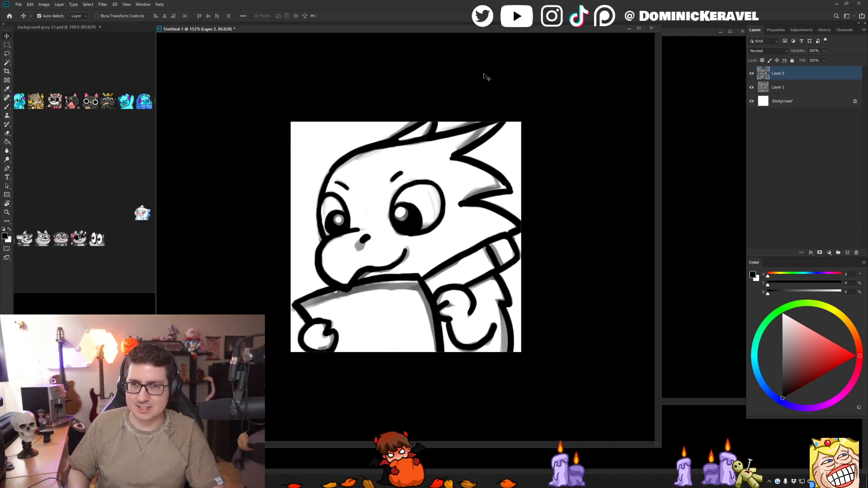
key(b)
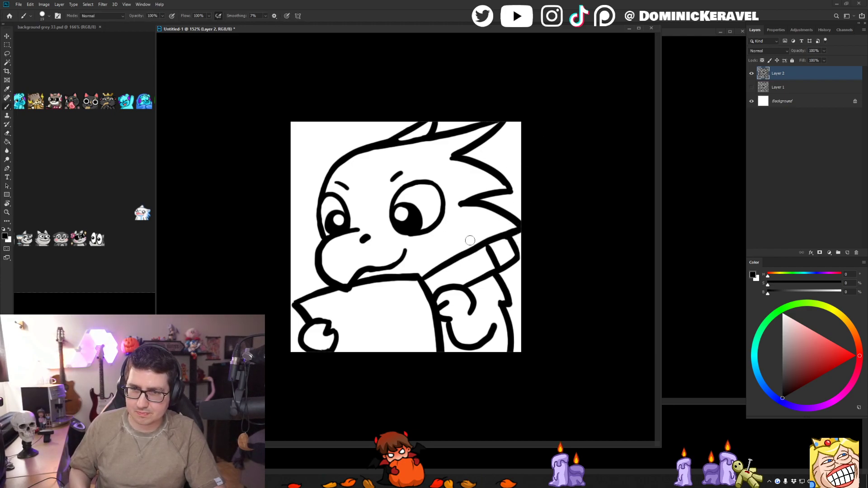
drag(477, 238, 485, 184)
drag(448, 228, 480, 210)
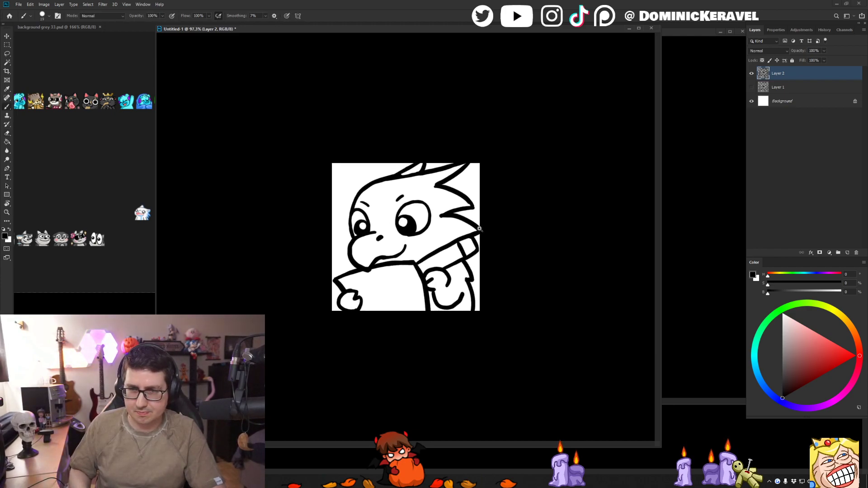
drag(375, 149, 414, 157)
- Touch up the pointed inner corner at the base of the first head spike
key(e)
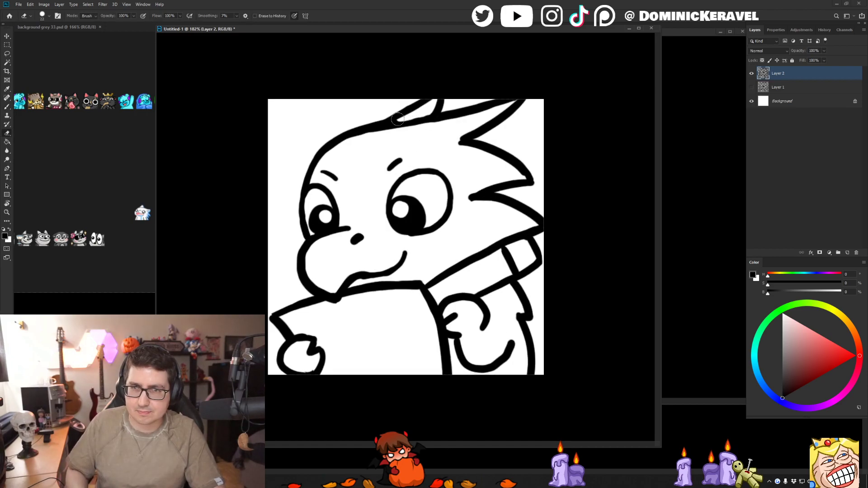
key(b)
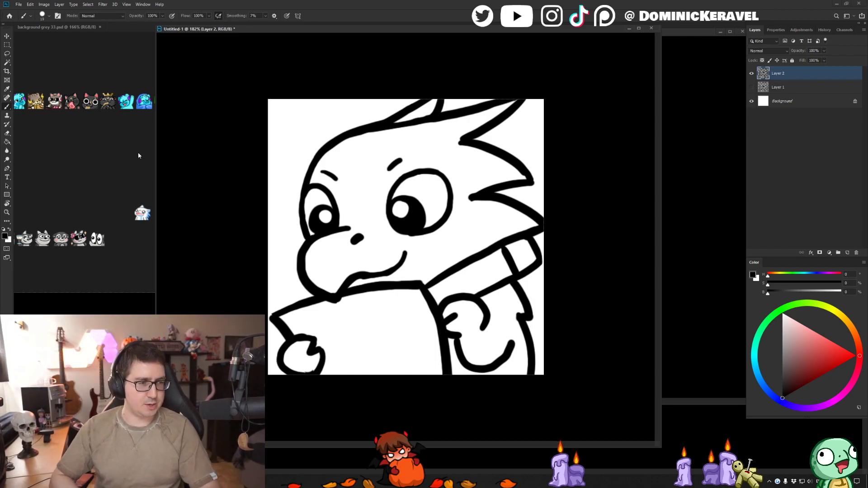
drag(415, 30, 413, 30)
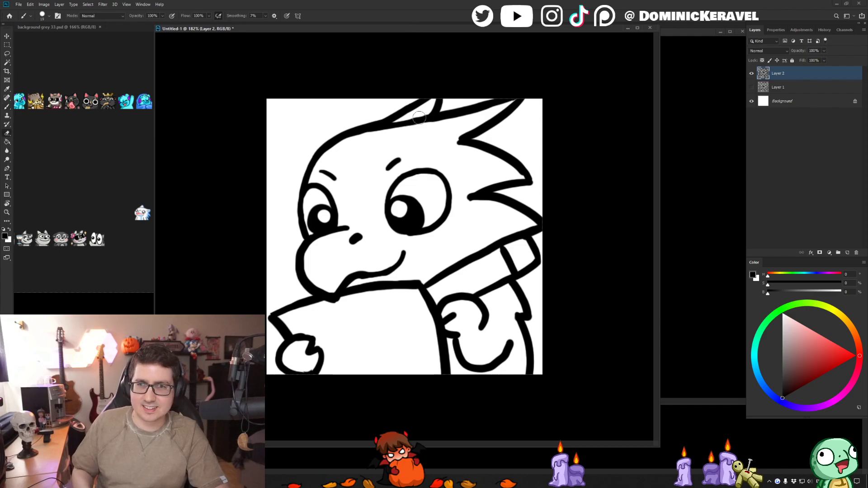
- Undo the last erasure and re-ink the line along the top of the head beneath the first spike
key(ctrl+z)
drag(374, 128, 472, 106)
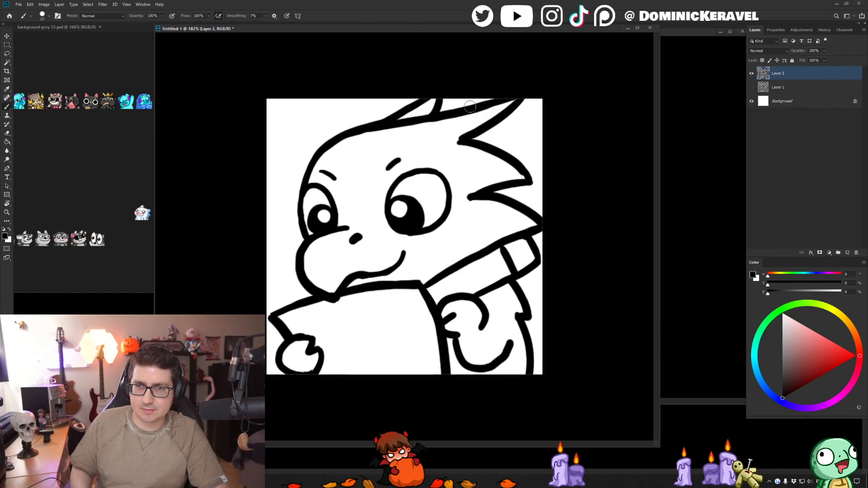
key(b)
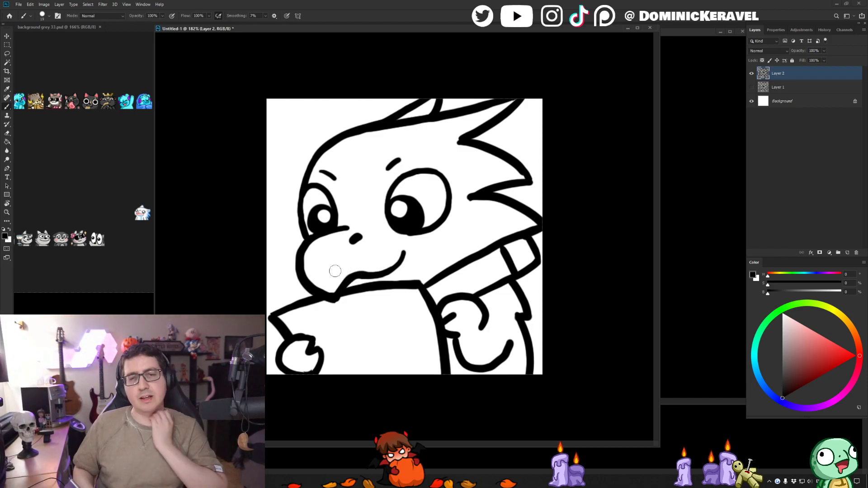
key(e)
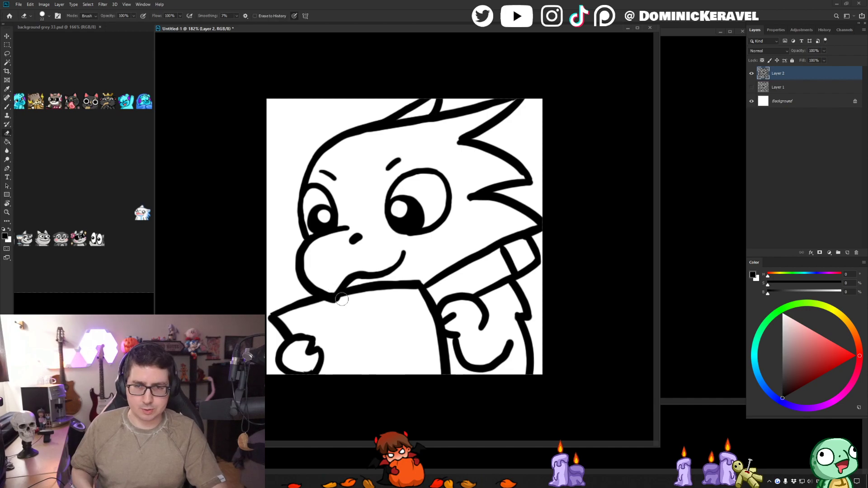
key(b)
key(e)
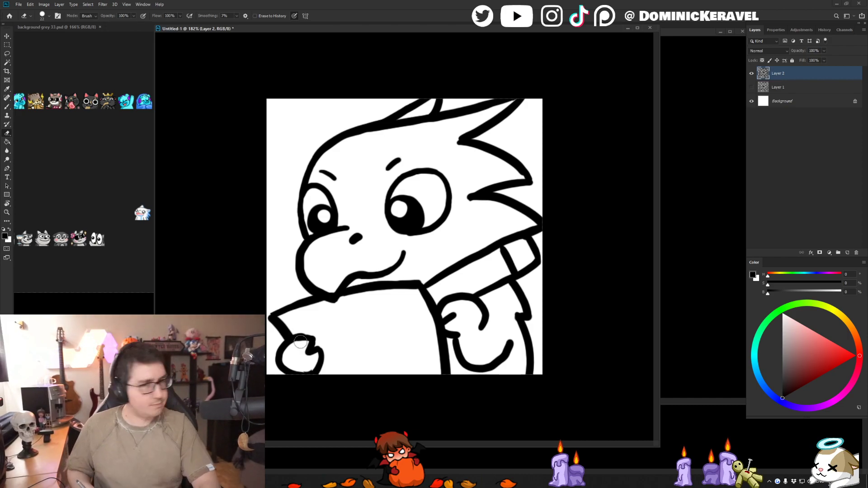
key(b)
key(e)
key(b)
key(e)
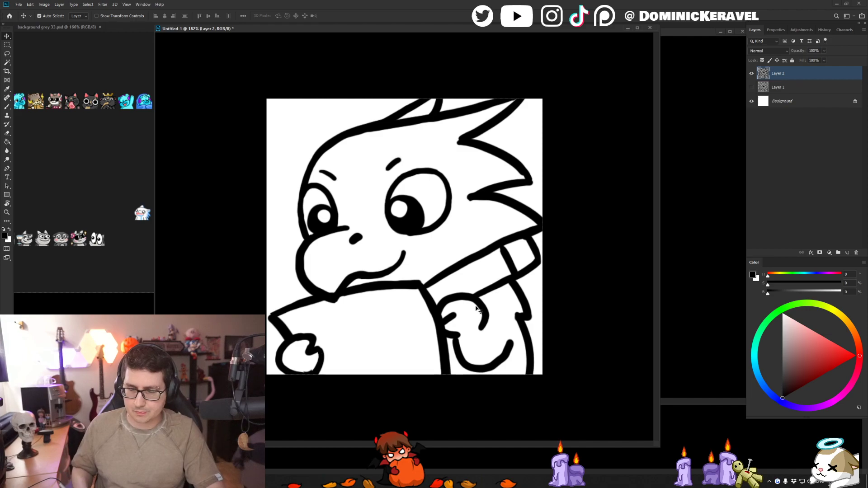
key(b)
key(e)
key(v)
key(b)
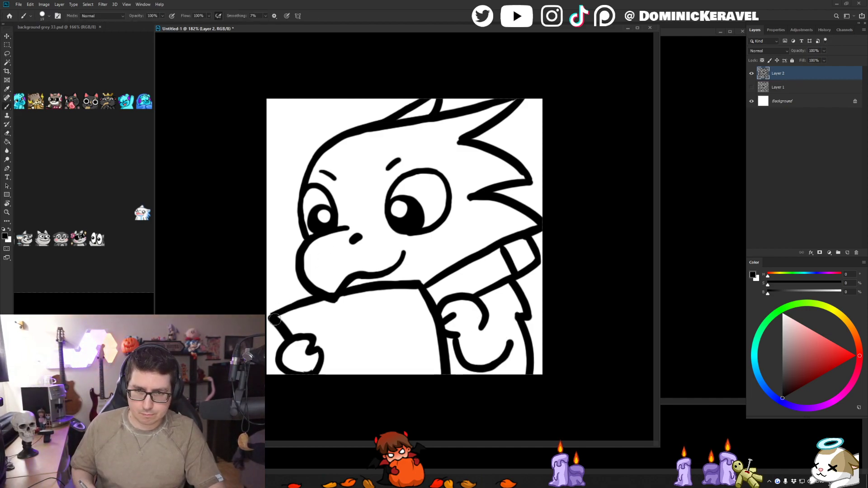
key(v)
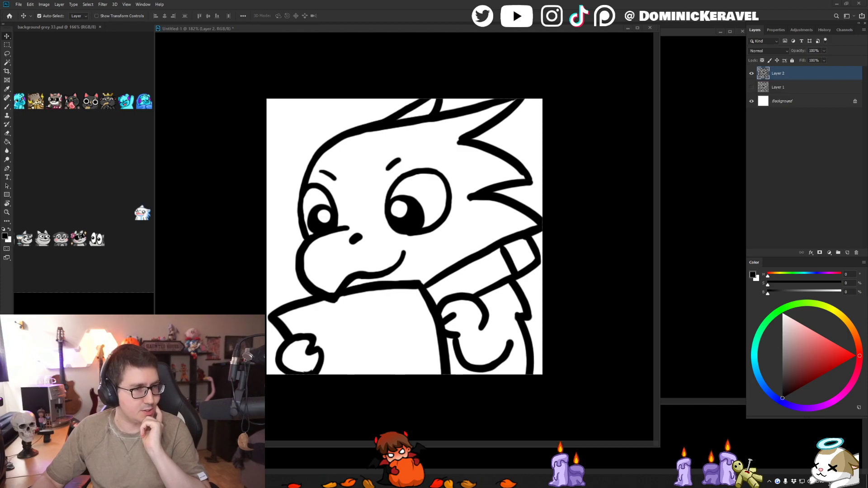
- Arrange the reference emotes beside the canvas, keeping giggle 448.png in view and moving hmm 448.png and headbang.gif out of the way
drag(174, 24, 126, 28)
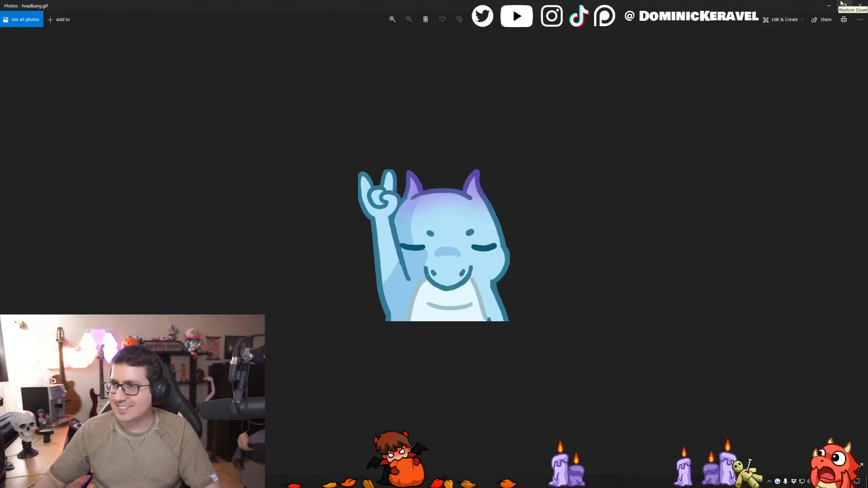
click(844, 5)
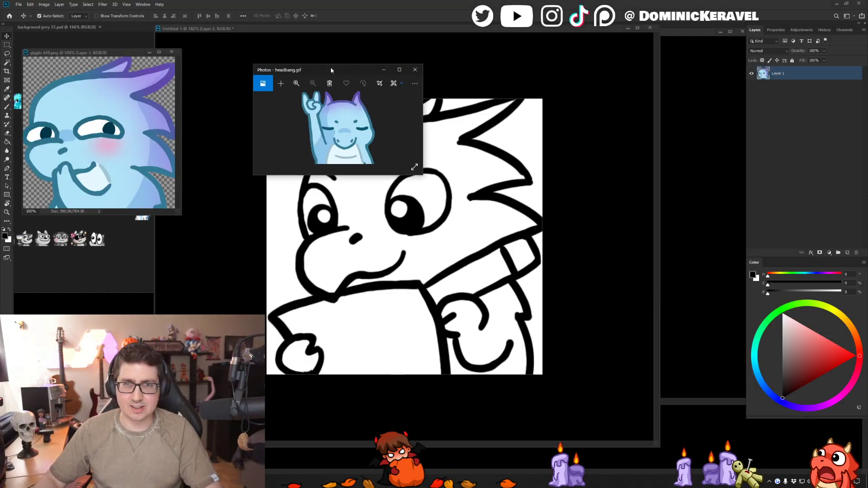
drag(334, 70, 647, 60)
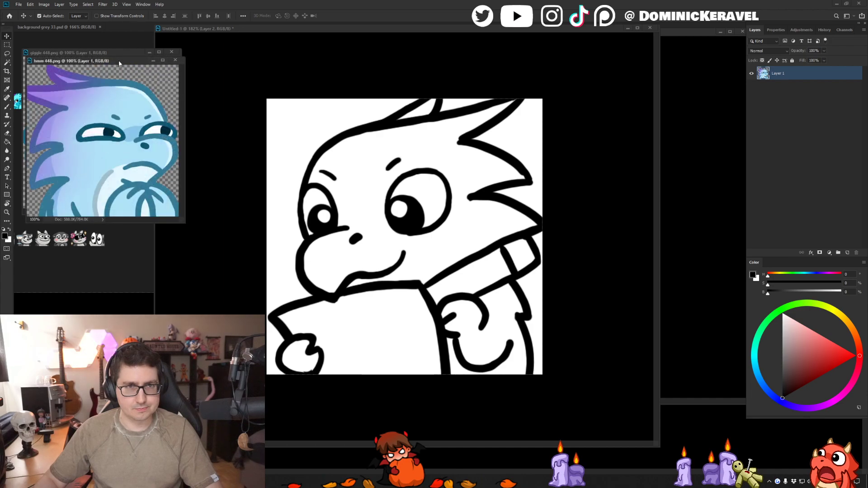
drag(119, 61, 97, 309)
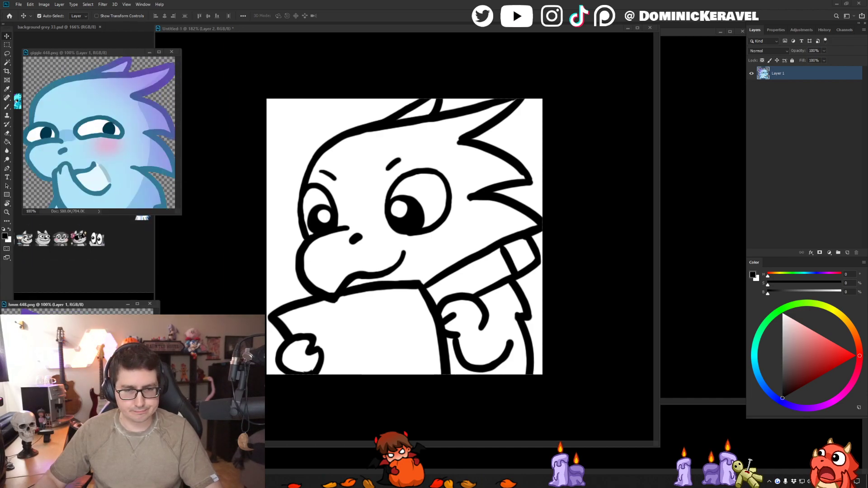
click(729, 60)
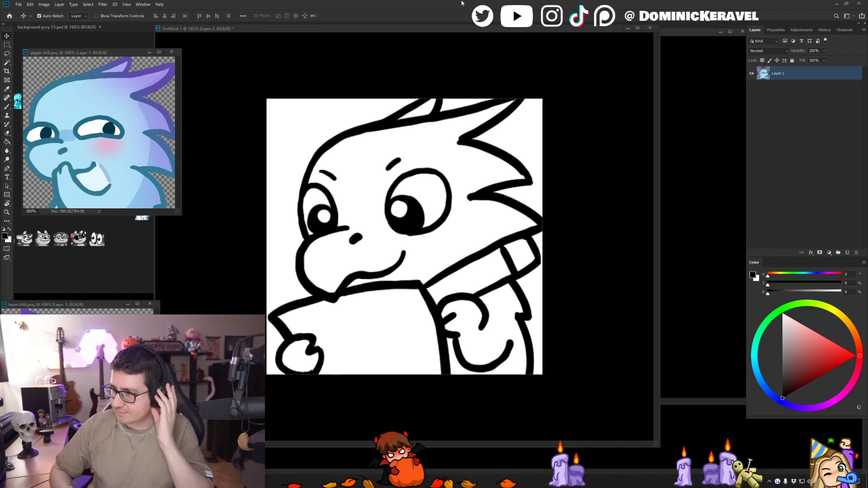
- Add a new layer in Untitled-1 between the hidden sketch on Layer 1 and the line art on Layer 2
click(380, 31)
click(779, 85)
key(ctrl+shift+n)
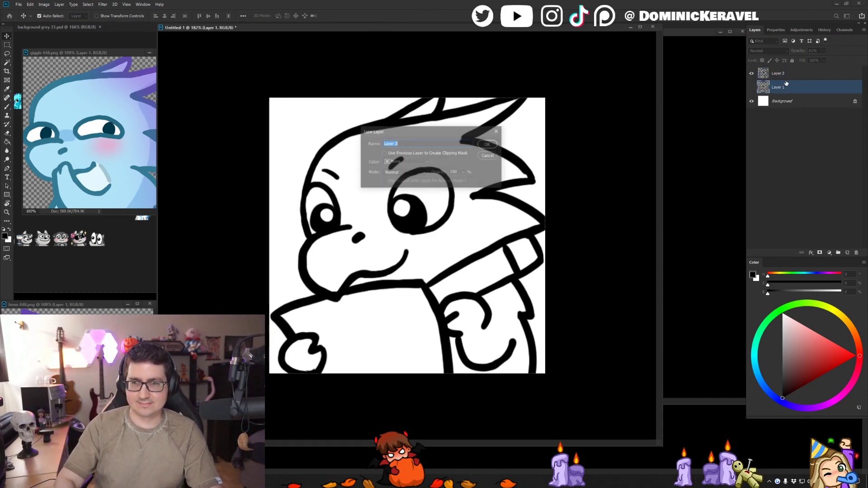
key(Return)
- Paint along the inside of the dragon's outlines on Layer 3 with a large brush in light blue sampled from the giggle reference
key(b)
alt+click(54, 102)
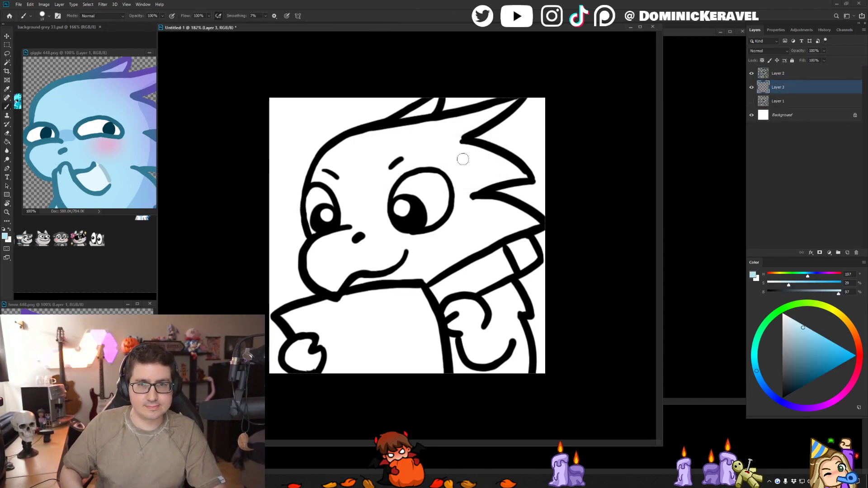
key(bracketright)
key(bracketright)
key(bracketright)
key(bracketright)
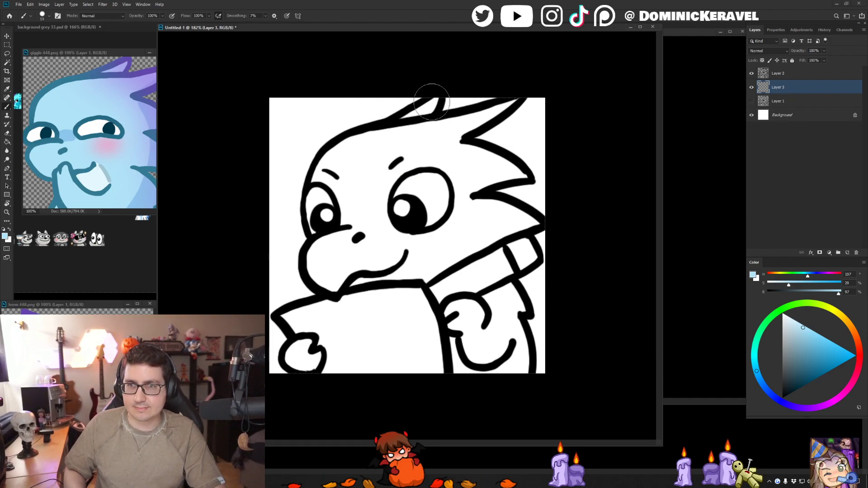
drag(429, 105, 399, 135)
mouse_move(504, 106)
mouse_down()
mouse_move(425, 133)
mouse_move(461, 125)
mouse_move(381, 138)
mouse_move(353, 155)
mouse_up()
mouse_move(497, 113)
mouse_down()
mouse_move(451, 141)
mouse_move(466, 157)
mouse_move(518, 170)
mouse_move(502, 174)
mouse_move(524, 175)
mouse_move(457, 192)
mouse_move(519, 217)
mouse_move(470, 247)
mouse_move(538, 222)
mouse_move(493, 246)
mouse_move(527, 251)
mouse_move(483, 276)
mouse_move(472, 269)
mouse_up()
mouse_move(339, 161)
mouse_down()
mouse_move(326, 172)
mouse_move(316, 210)
mouse_move(317, 253)
mouse_move(319, 289)
mouse_move(344, 303)
mouse_move(305, 314)
mouse_move(294, 344)
mouse_move(303, 362)
mouse_move(323, 353)
mouse_move(484, 374)
mouse_move(495, 278)
mouse_move(516, 303)
mouse_move(506, 343)
mouse_move(519, 376)
mouse_up()
- Fill the dragon's remaining interior with the light blue and brush over the thin unfilled seams
key(g)
click(436, 147)
key(b)
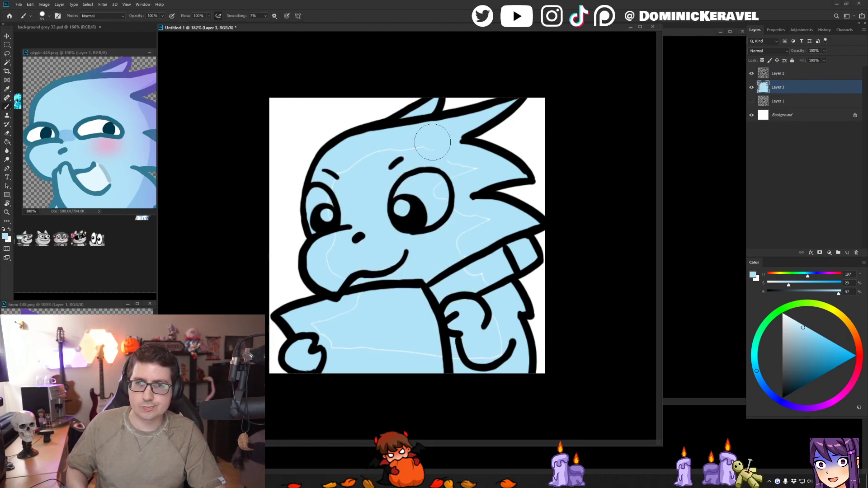
mouse_move(477, 183)
mouse_down()
mouse_move(472, 227)
mouse_move(479, 233)
mouse_move(492, 216)
mouse_move(496, 329)
mouse_move(345, 348)
mouse_move(383, 291)
mouse_move(360, 250)
mouse_move(397, 127)
mouse_move(367, 175)
mouse_move(370, 119)
mouse_move(354, 203)
mouse_move(342, 199)
mouse_move(337, 276)
mouse_move(358, 280)
mouse_move(369, 259)
mouse_up()
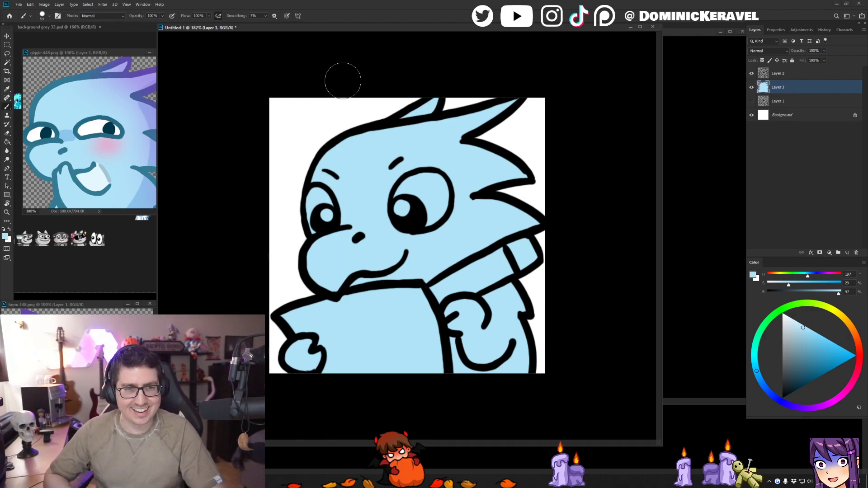
alt+click(41, 101)
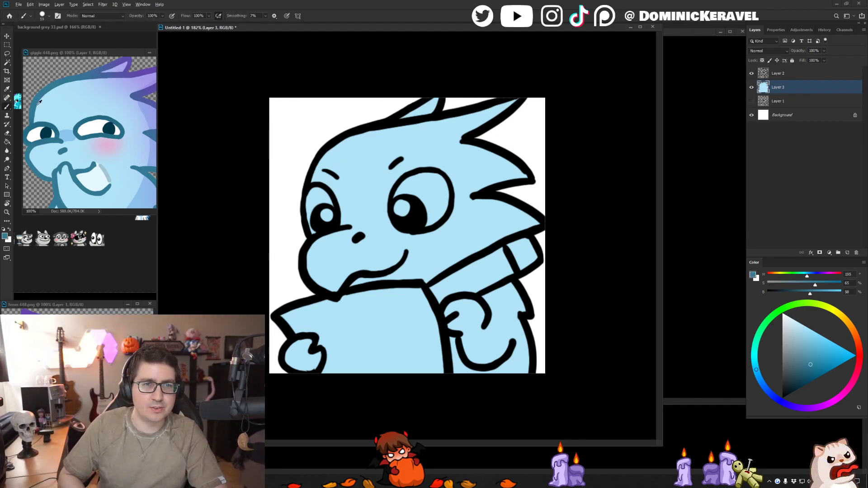
key(v)
click(412, 122)
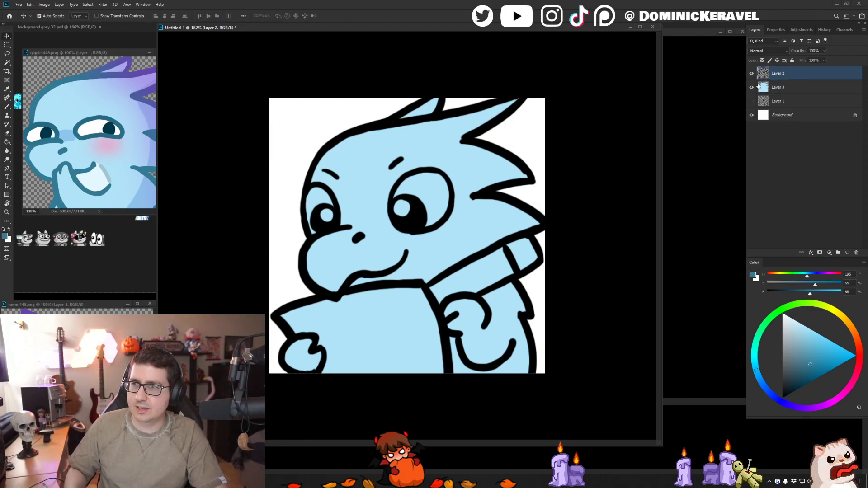
click(422, 139)
key(b)
alt+click(420, 138)
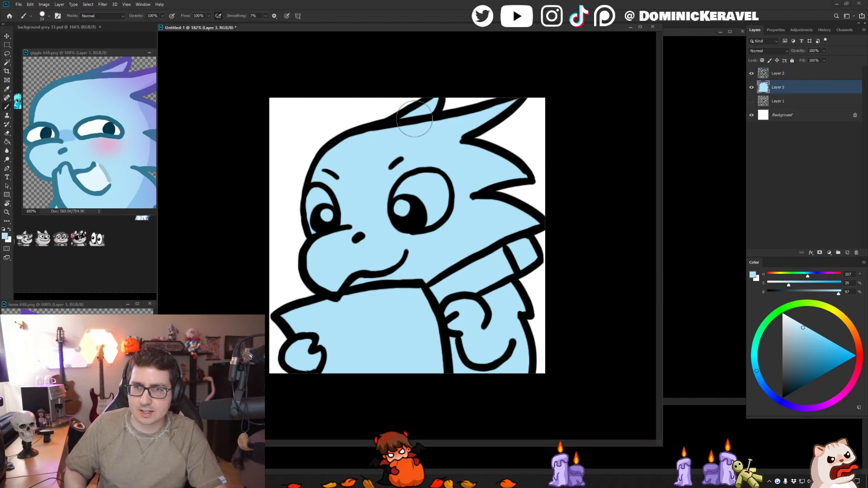
- Lock the transparent pixels of Layer 2 and fill the connected outlines with the teal sampled from the giggle reference's outline
alt+click(44, 91)
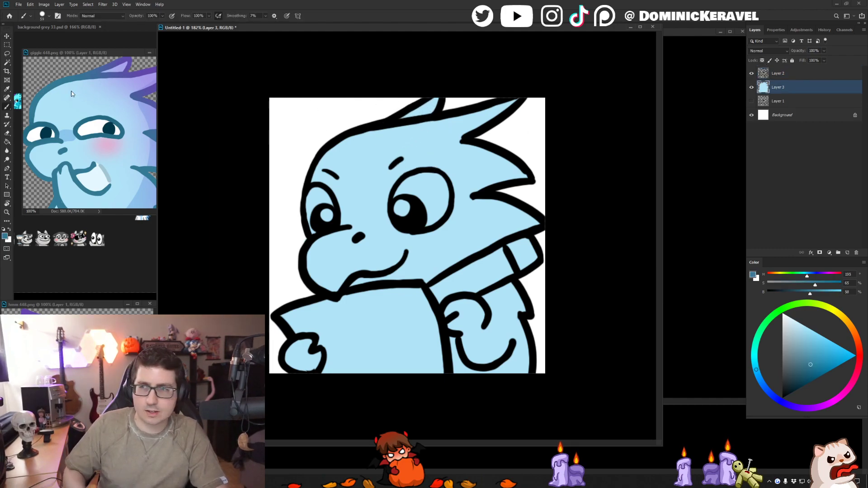
click(768, 73)
click(762, 60)
key(g)
click(335, 143)
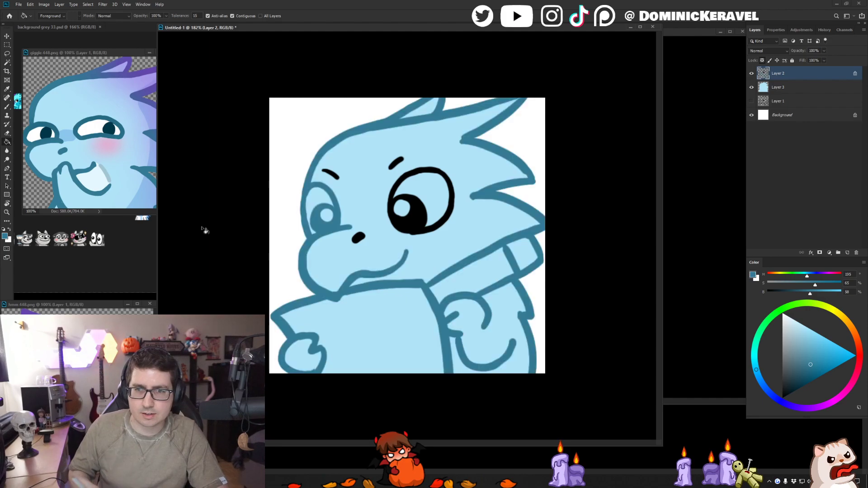
- Recolor the larger eye's outline and pupil with a darker teal at saturation 89 and brightness 45
key(b)
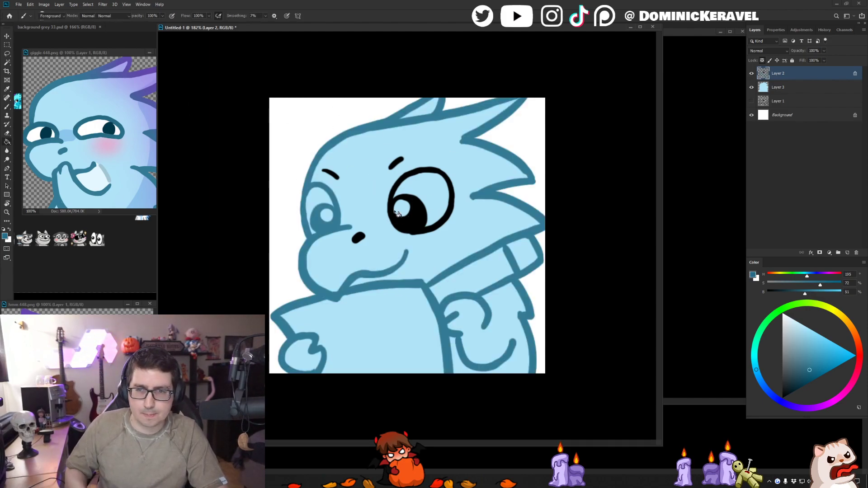
key(g)
click(398, 212)
key(b)
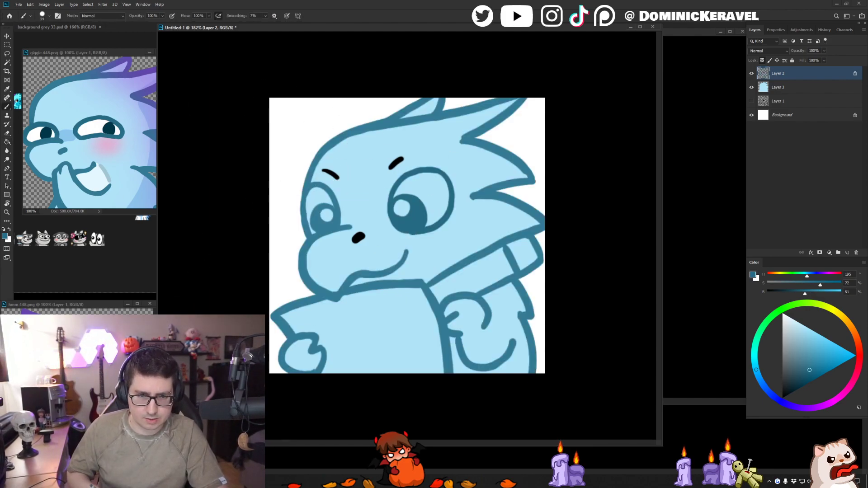
click(811, 377)
key(g)
click(412, 217)
key(b)
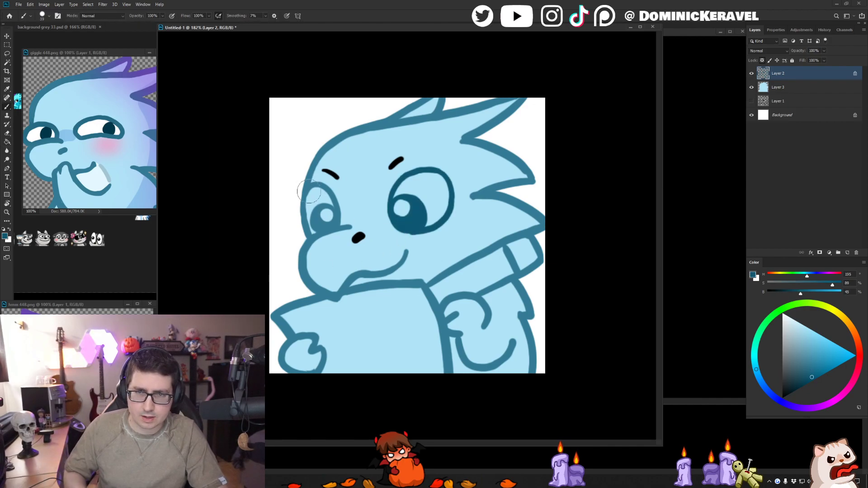
- Paint the smaller eye's outline and pupil in the darker teal and restore the adjoining head outline to the lighter teal
drag(325, 218, 331, 210)
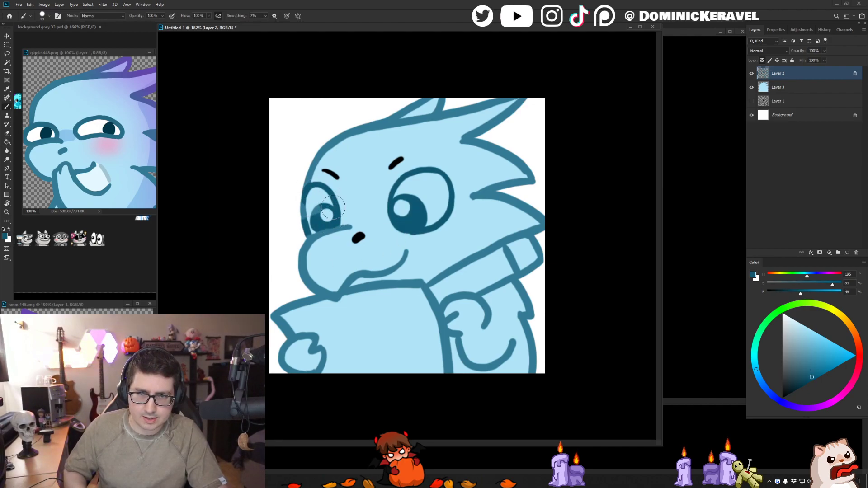
alt+click(309, 174)
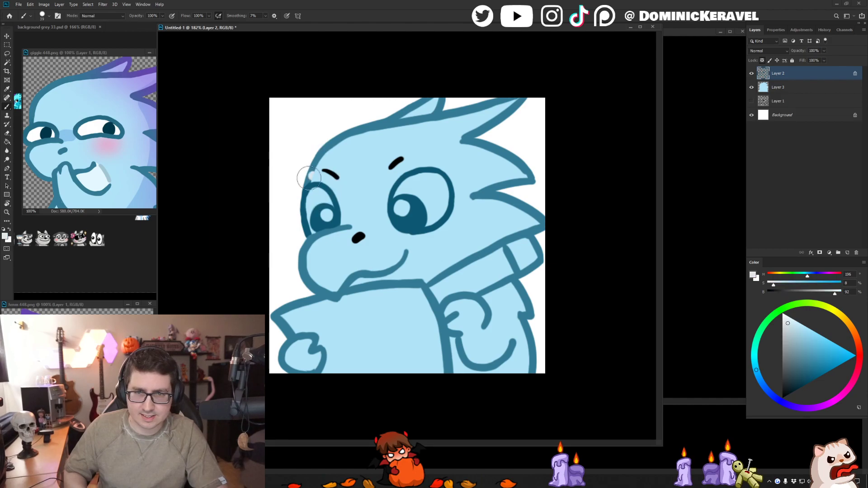
key(ctrl+z)
alt+right_click(314, 175)
alt+click(308, 174)
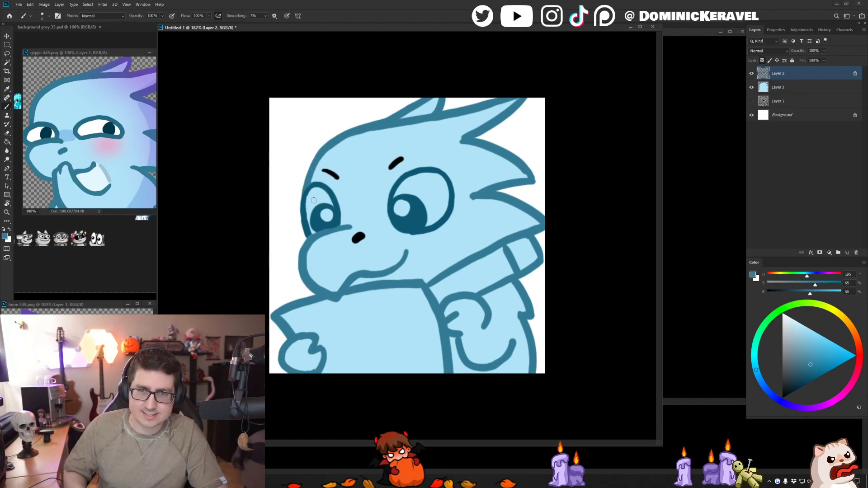
- Paint both pupils with the very dark teal sampled from the reference pupil and touch up the smaller eye's outline
alt+click(110, 129)
alt+right_click(406, 204)
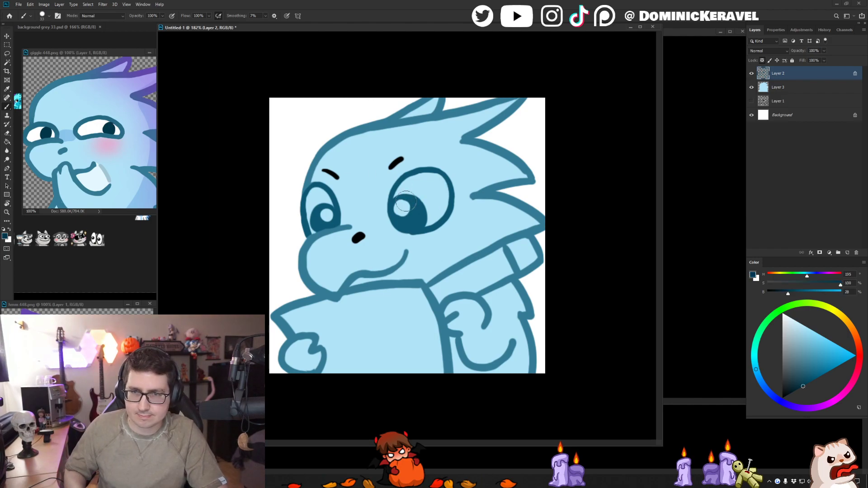
mouse_move(404, 203)
mouse_down()
mouse_move(424, 192)
mouse_move(405, 217)
mouse_move(421, 216)
mouse_move(398, 216)
mouse_up()
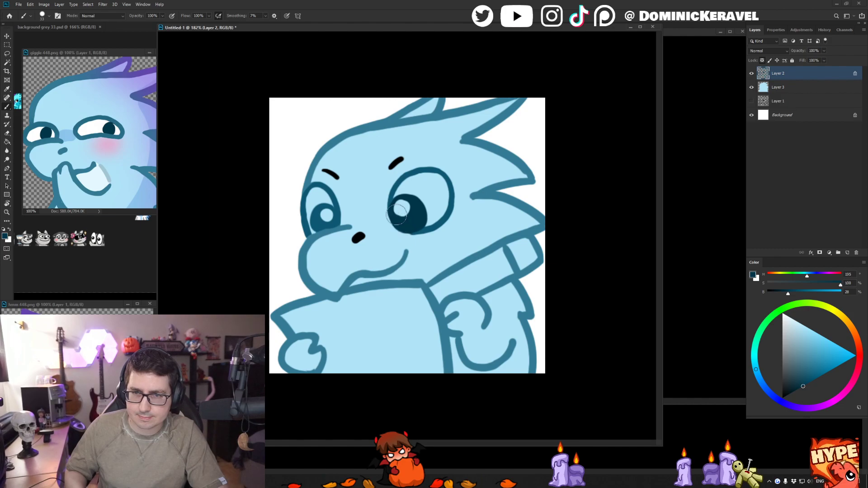
drag(324, 218, 318, 225)
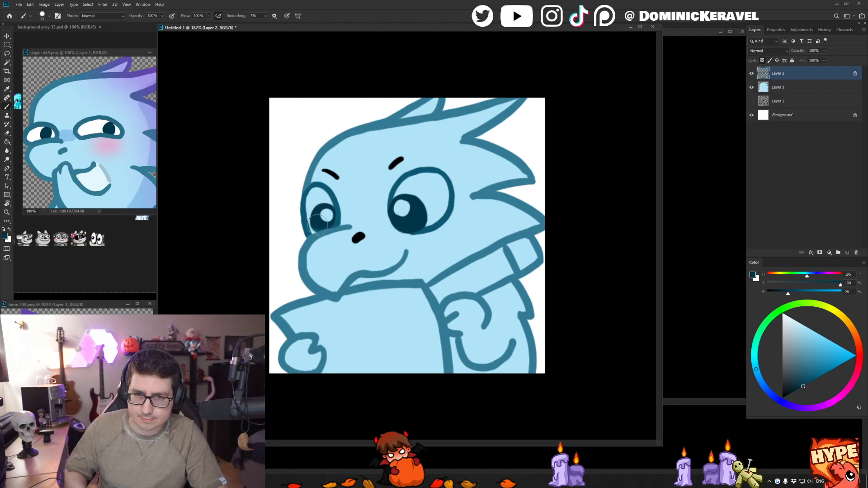
drag(337, 208, 334, 207)
alt+click(335, 208)
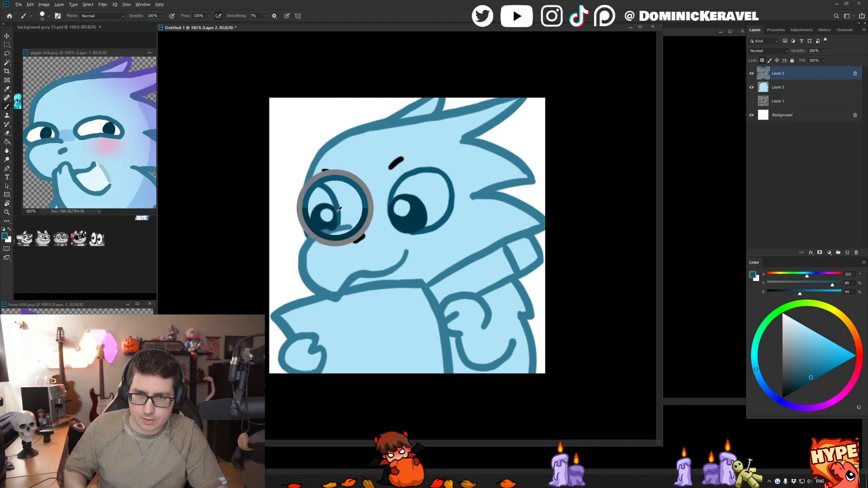
alt+click(338, 230)
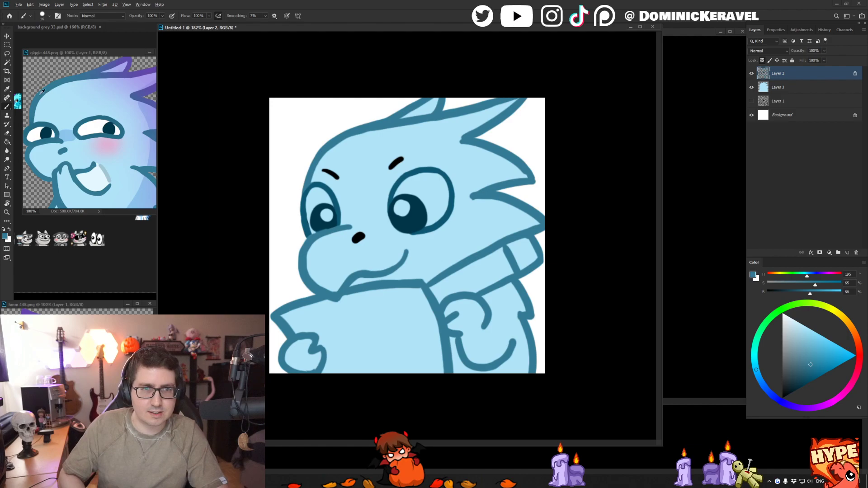
- Paint both eyebrows and the nostril with the teal used for the giggle reference's line art
drag(389, 168, 402, 159)
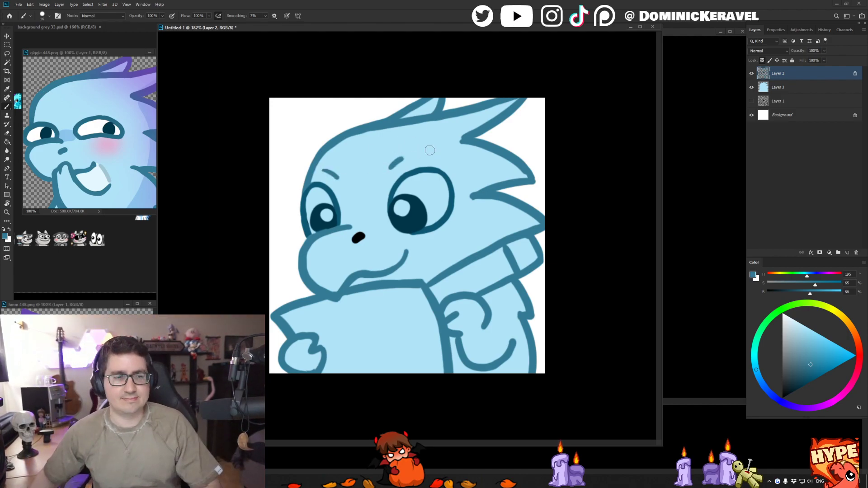
alt+click(63, 151)
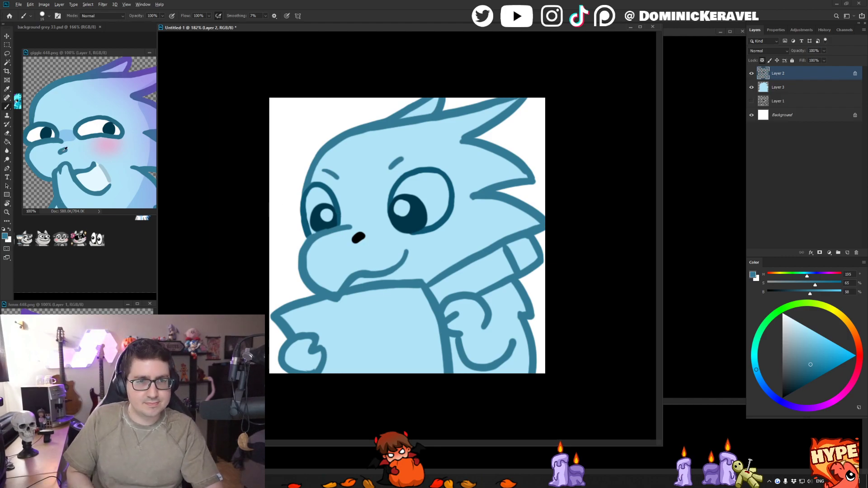
drag(362, 235, 354, 240)
key(e)
key(b)
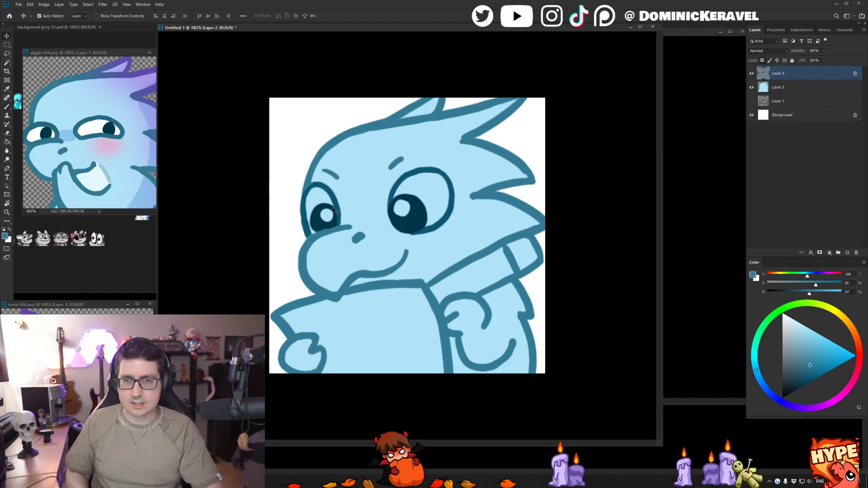
- Paint the area beneath the mouth line on Layer 3 with the pale blue sampled from the giggle reference's mouth
alt+click(400, 263)
alt+click(97, 177)
key(w)
click(414, 265)
key(b)
alt+drag(404, 264, 416, 264)
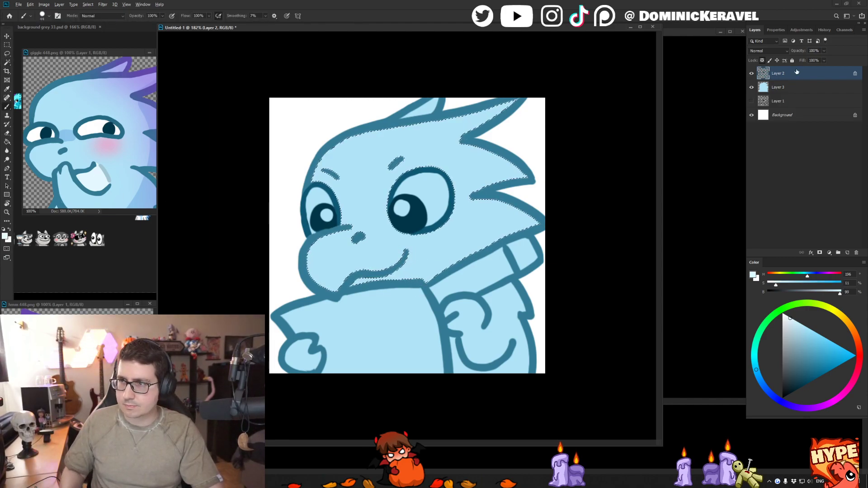
ctrl+click(418, 270)
key(ctrl+h)
drag(414, 268, 355, 294)
- Clean up the pale mouth area and add a grey-blue shadow along its rear edge, sampled from the giggle reference
drag(418, 268, 421, 270)
alt+click(398, 249)
click(391, 256)
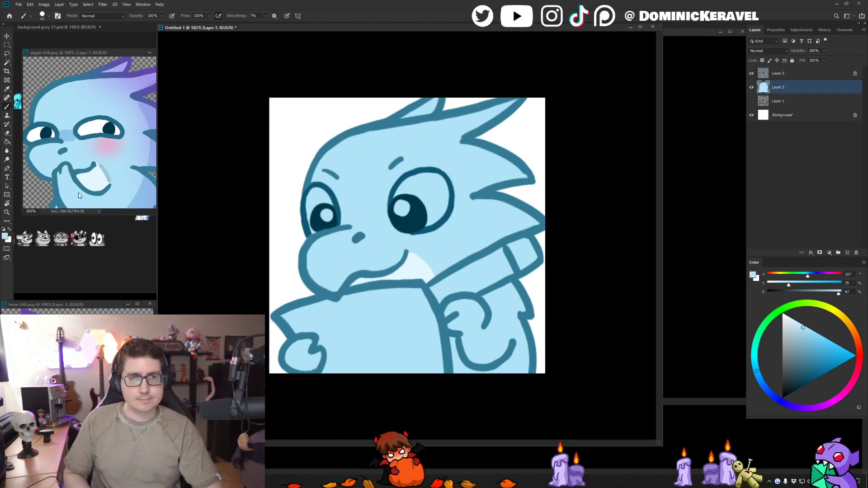
alt+click(105, 174)
mouse_move(425, 259)
mouse_down()
mouse_move(413, 259)
mouse_move(436, 272)
mouse_up()
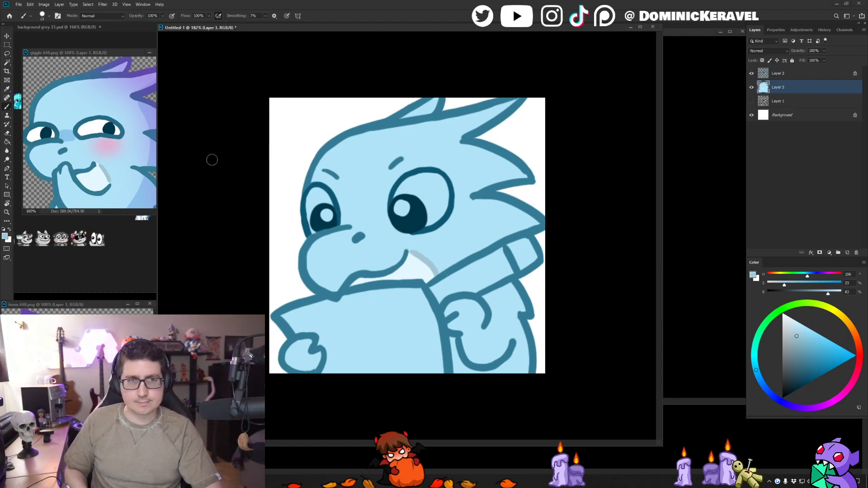
- Shrink the giggle reference's view and arrange the sketches 4.psd and dragon emote windows so the reference colors stay visible
click(127, 53)
drag(174, 169, 166, 169)
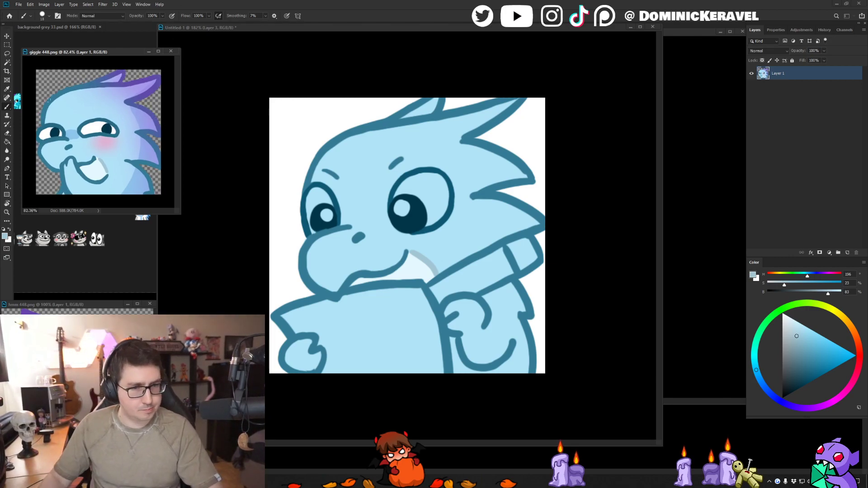
mouse_move(207, 24)
mouse_down()
mouse_move(221, 121)
mouse_move(240, 91)
mouse_up()
click(420, 81)
drag(378, 84, 430, 84)
drag(337, 62, 357, 74)
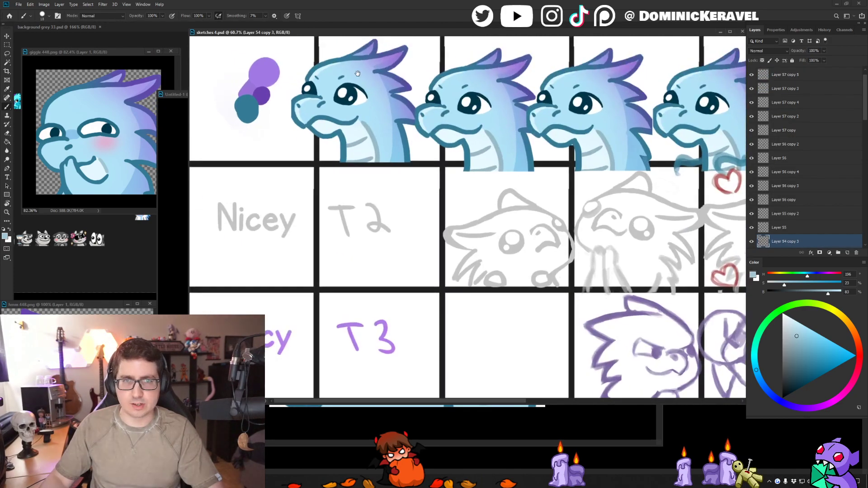
drag(326, 32, 441, 38)
mouse_move(263, 98)
mouse_down()
mouse_move(267, 127)
mouse_move(288, 140)
mouse_up()
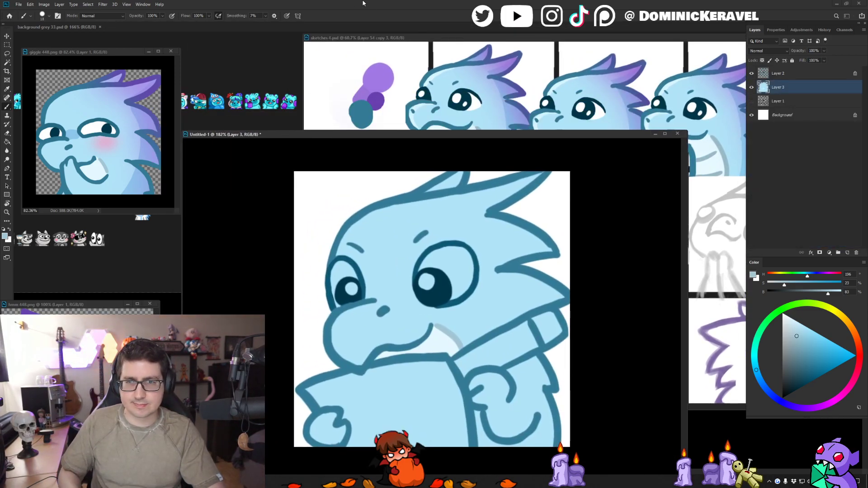
drag(363, 136, 360, 127)
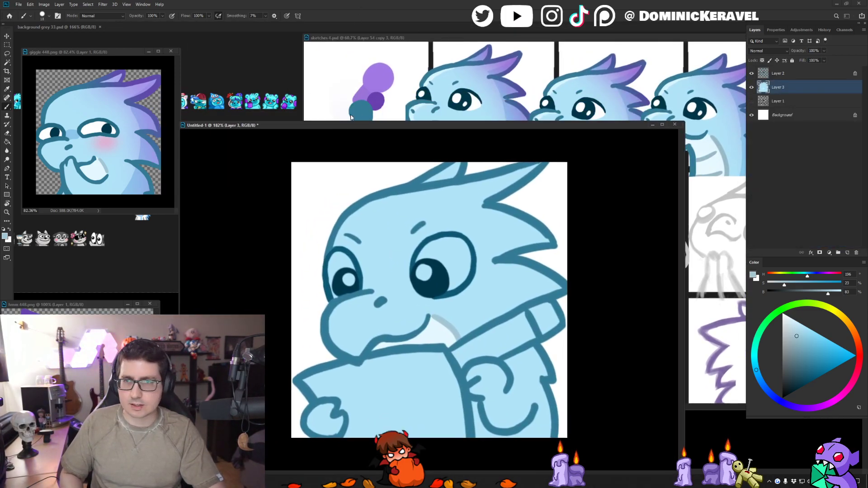
- Select the blue base and shade the back of the head, neck and body with the darker blue sampled from the giggle reference
alt+click(129, 190)
key(w)
key(ctrl+minus)
click(511, 258)
key(b)
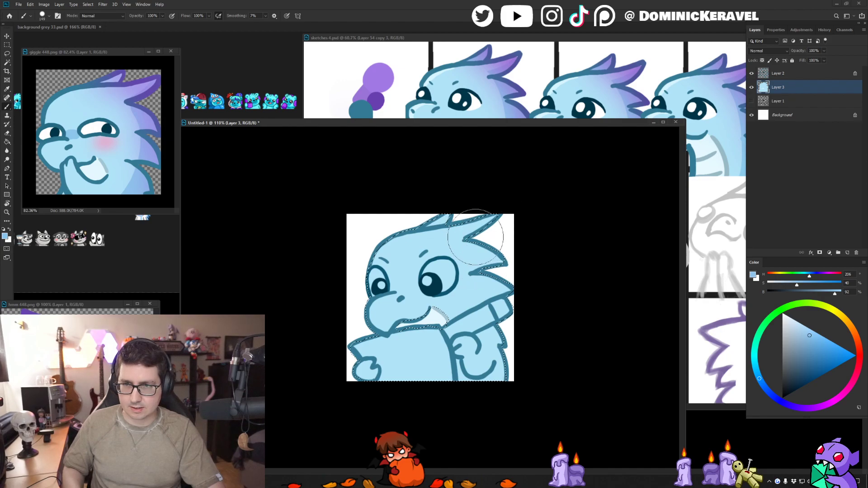
drag(498, 321, 459, 400)
drag(473, 345, 452, 346)
alt+click(471, 344)
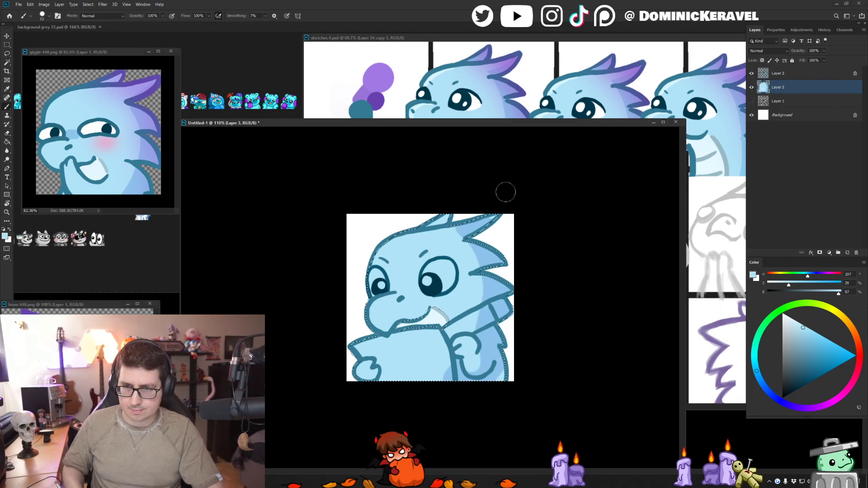
- Shade the underside of the long head spike in the darker blue, trim it with the light base blue and clear the selection
alt+click(456, 229)
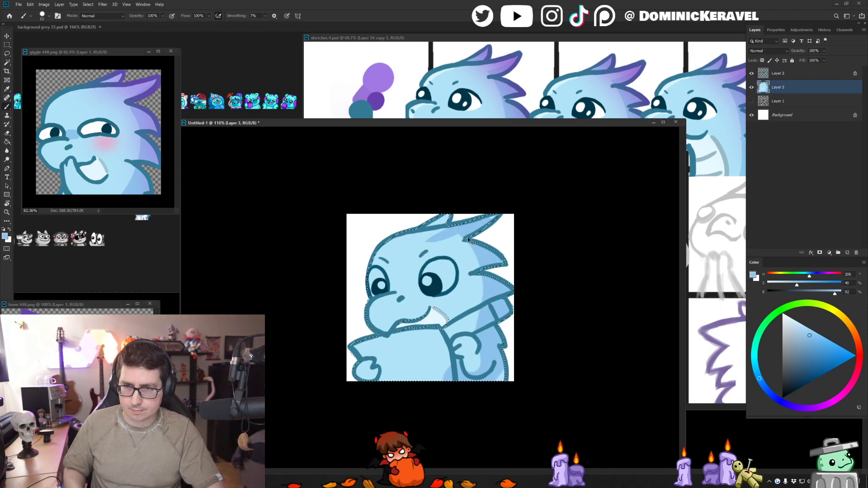
alt+click(456, 242)
drag(429, 244, 492, 209)
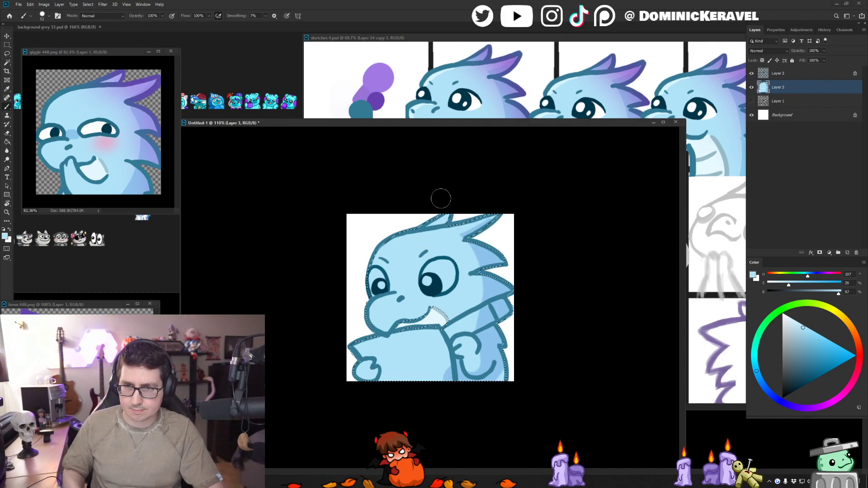
alt+click(484, 250)
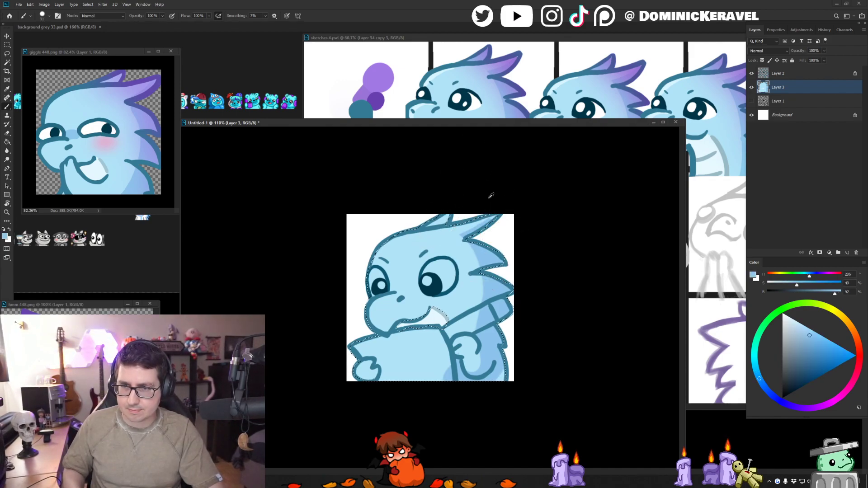
drag(485, 201, 548, 188)
mouse_move(563, 149)
mouse_down()
mouse_move(521, 205)
mouse_move(516, 186)
mouse_move(494, 183)
mouse_move(484, 192)
mouse_move(483, 226)
mouse_up()
alt+click(489, 179)
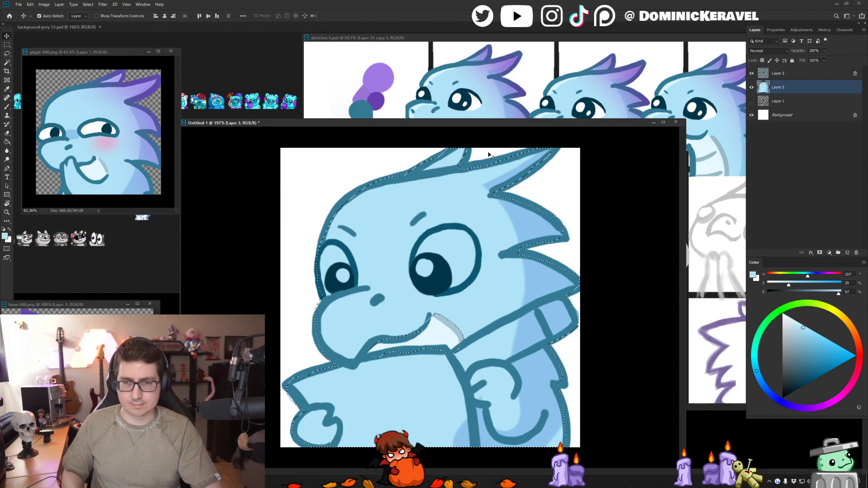
key(ctrl+d)
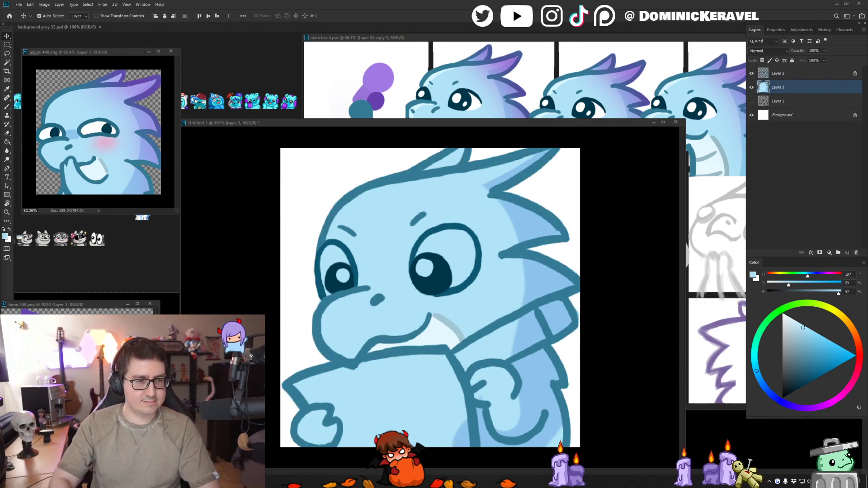
- Load Layer 3's selection, paint the whites of both eyes in pure white and clear the selection
drag(378, 124, 392, 88)
ctrl+click(763, 87)
key(b)
alt+click(579, 143)
mouse_move(443, 226)
mouse_down()
mouse_move(471, 212)
mouse_move(446, 235)
mouse_move(459, 236)
mouse_up()
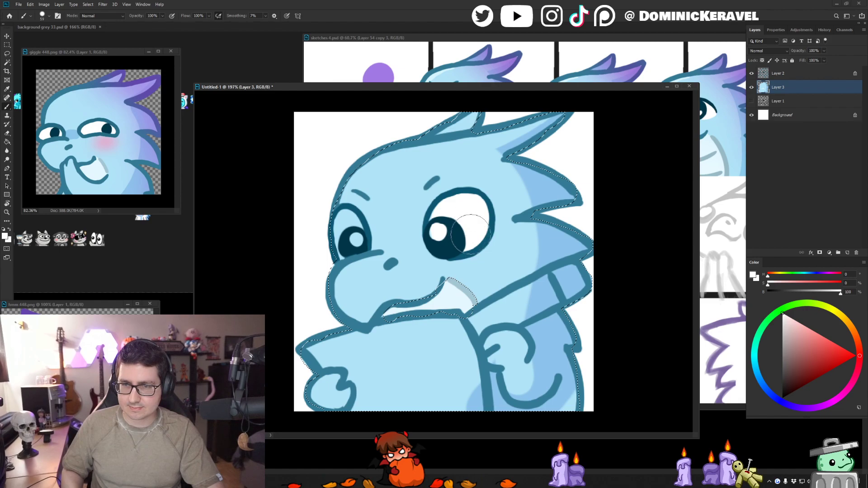
drag(341, 233, 352, 249)
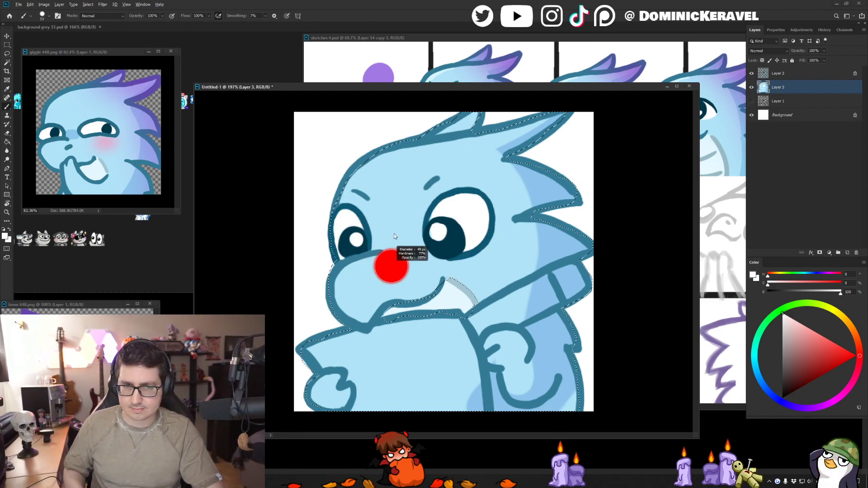
key(ctrl+d)
key(v)
key(b)
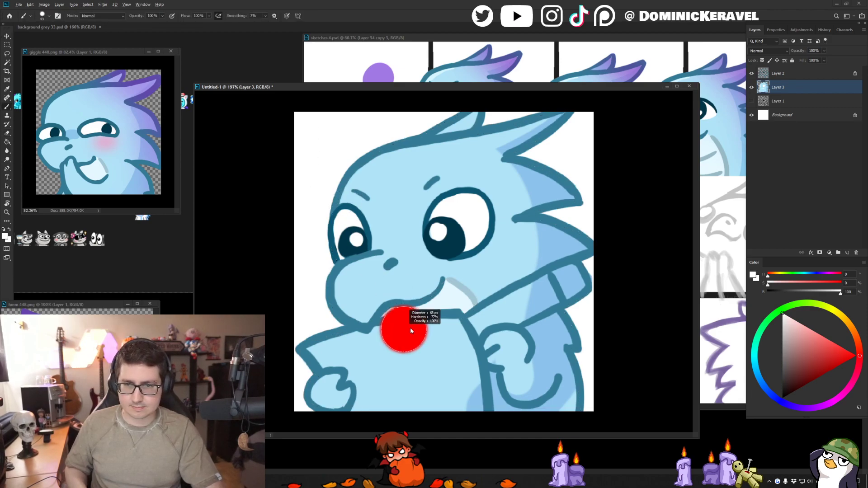
- Fill the Background layer with dark grey at brightness 12 and return to Layer 3
key(x)
drag(318, 87, 318, 85)
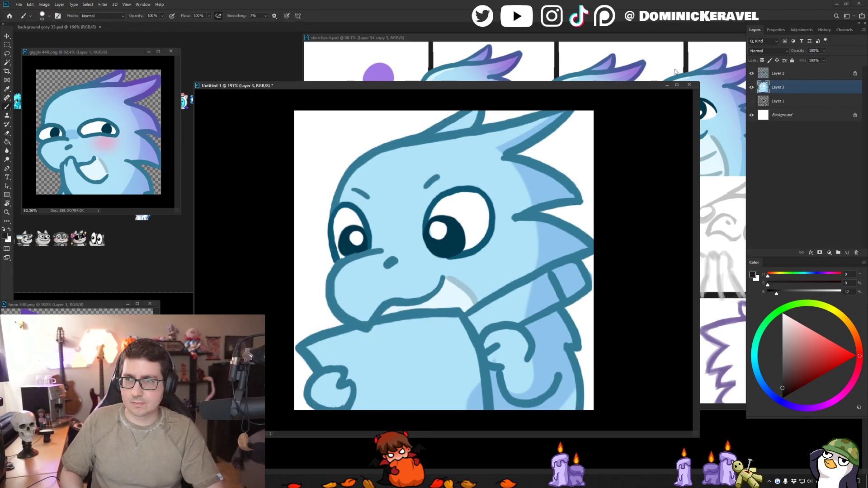
click(779, 115)
scroll(608, 140, up, 1)
key(g)
click(319, 154)
key(v)
click(771, 88)
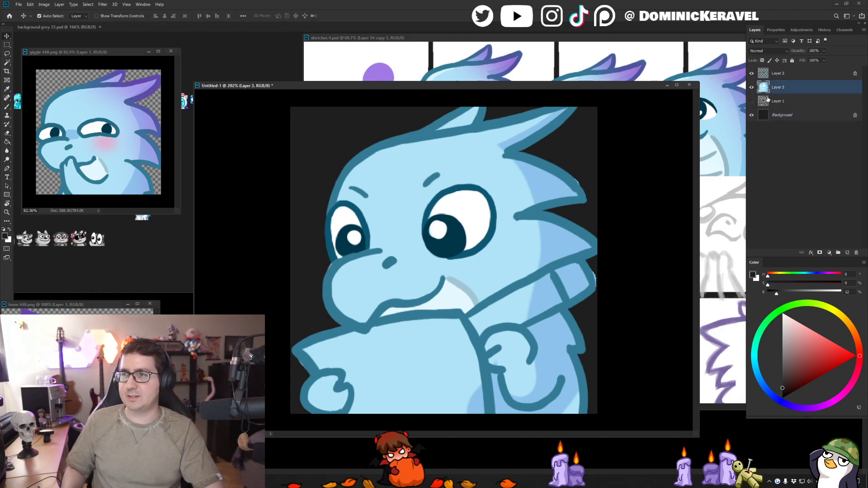
- Paint the sheet of paper held by the dragon white on Layer 3
key(x)
key(b)
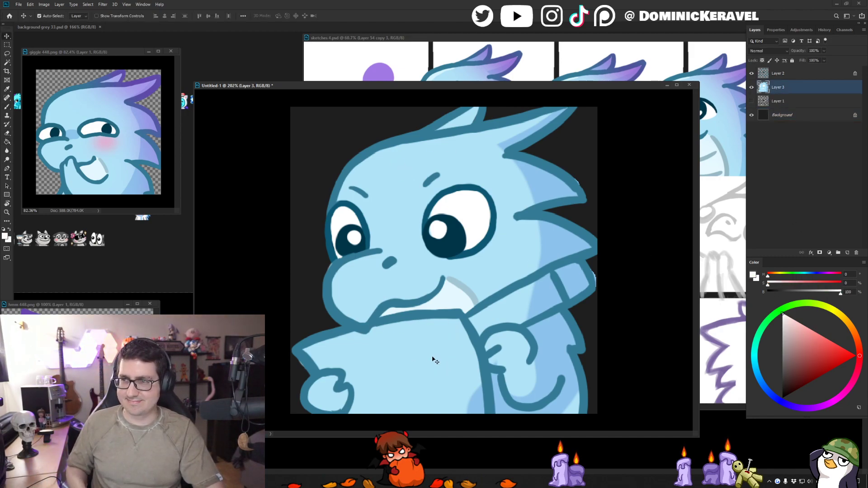
mouse_move(335, 361)
mouse_down()
mouse_move(350, 348)
mouse_move(313, 355)
mouse_move(421, 327)
mouse_move(386, 341)
mouse_move(431, 332)
mouse_move(421, 328)
mouse_move(454, 348)
mouse_move(460, 379)
mouse_up()
mouse_move(460, 345)
mouse_down()
mouse_move(450, 323)
mouse_move(468, 400)
mouse_move(445, 344)
mouse_move(433, 341)
mouse_move(426, 400)
mouse_move(435, 379)
mouse_move(417, 348)
mouse_move(397, 365)
mouse_move(394, 399)
mouse_move(367, 348)
mouse_move(350, 366)
mouse_move(356, 359)
mouse_move(366, 374)
mouse_move(357, 379)
mouse_move(353, 418)
mouse_move(397, 395)
mouse_up()
key(e)
key(b)
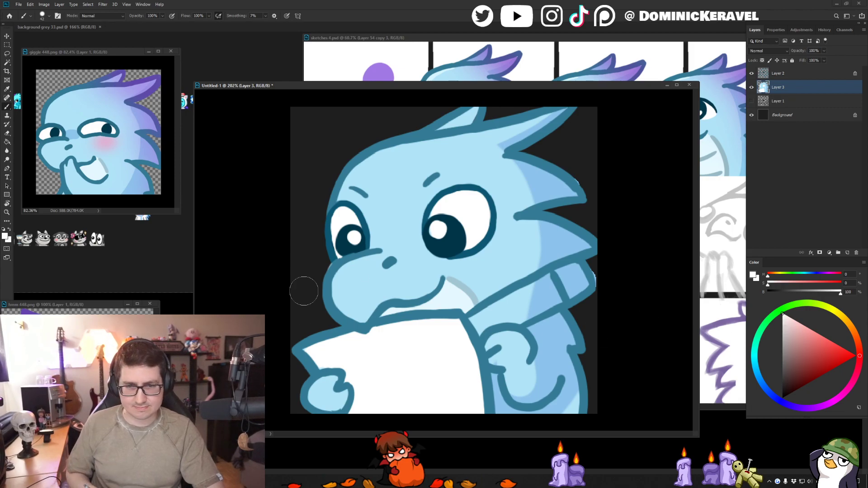
- Select the white paper and shade its lower part with a pale blue-grey at hue 201, saturation 5 and brightness 94
click(758, 375)
click(787, 321)
key(w)
click(403, 378)
key(b)
drag(379, 372, 389, 378)
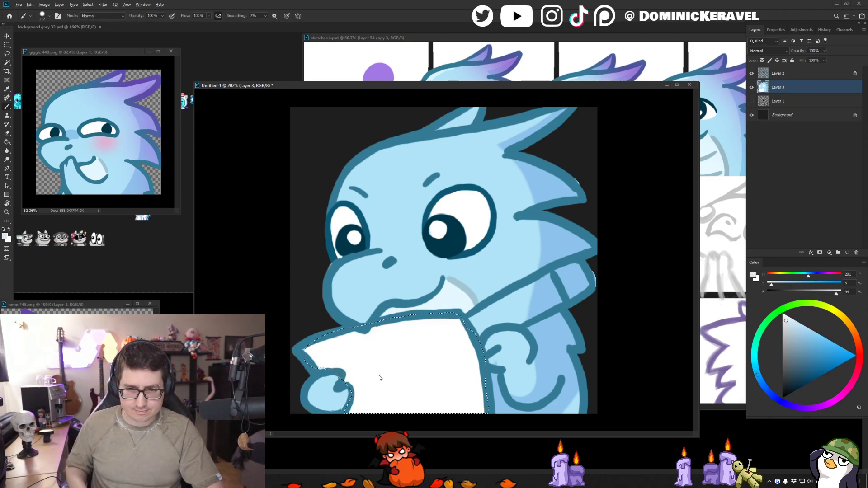
drag(312, 400, 523, 411)
- Try a stronger blue-grey shadow on the paper's lower part at saturation 16 and brightness 91, redoing the strokes
click(792, 326)
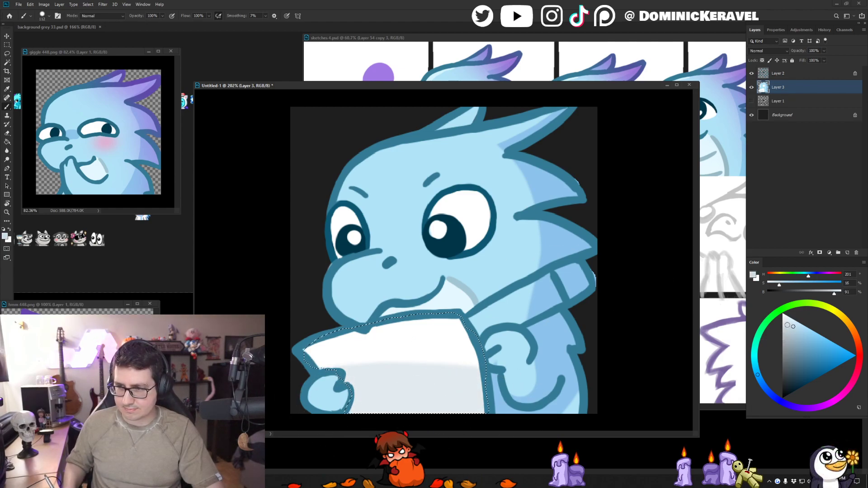
key(ctrl+z)
drag(344, 410, 504, 408)
key(ctrl+z)
drag(334, 424, 487, 408)
mouse_move(427, 383)
mouse_down()
mouse_move(407, 387)
mouse_move(432, 382)
mouse_up()
mouse_move(506, 312)
mouse_down()
mouse_move(463, 301)
mouse_move(452, 323)
mouse_move(476, 322)
mouse_up()
key(ctrl+z)
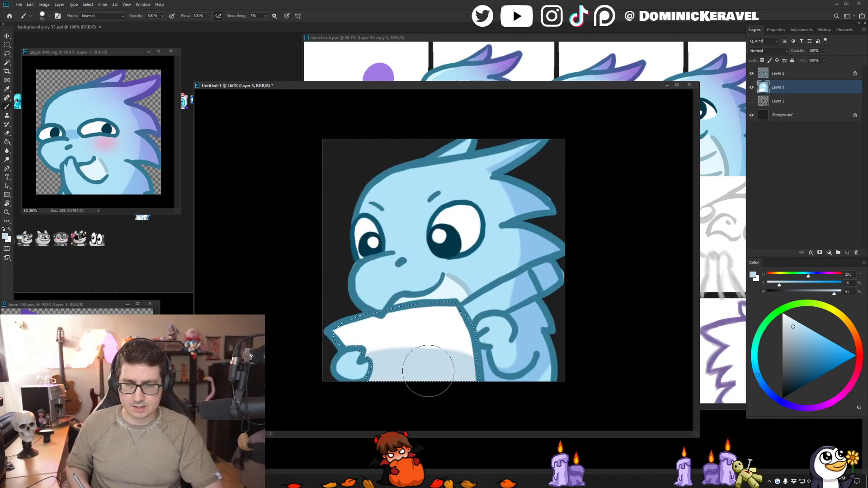
drag(402, 400, 399, 403)
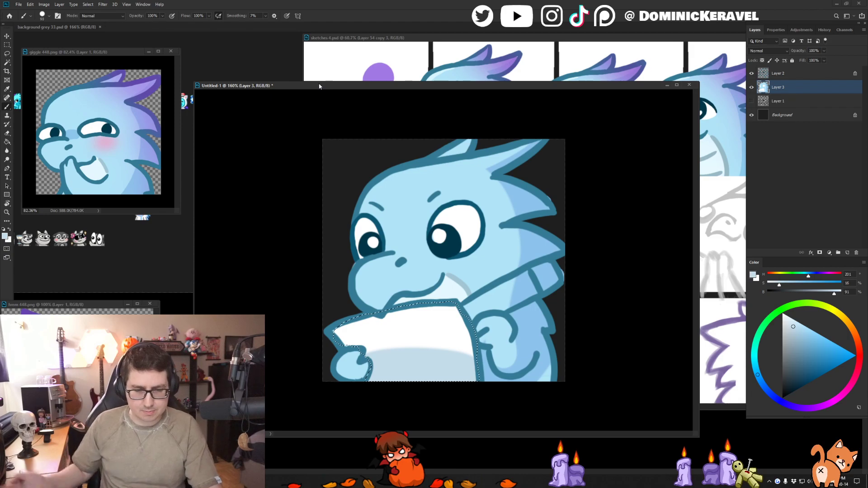
- Repaint the shadow on the paper's lower part with a lighter blue-grey at saturation 11 and brightness 96
drag(316, 88, 324, 84)
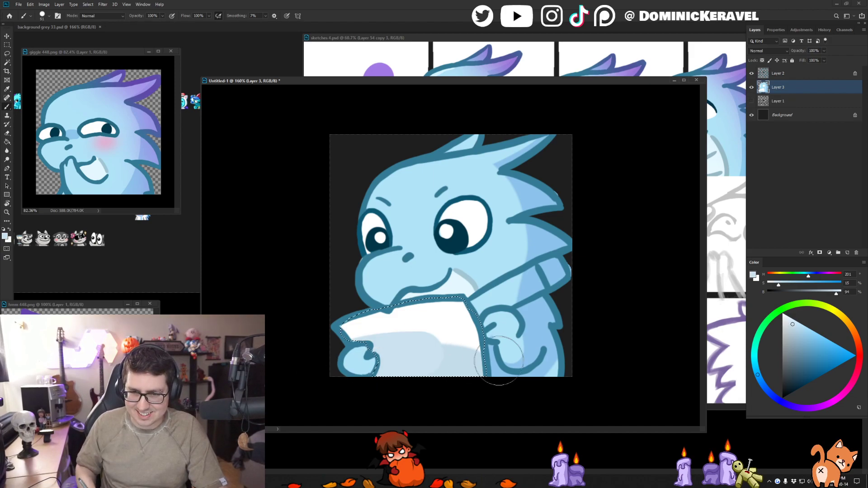
key(ctrl+z)
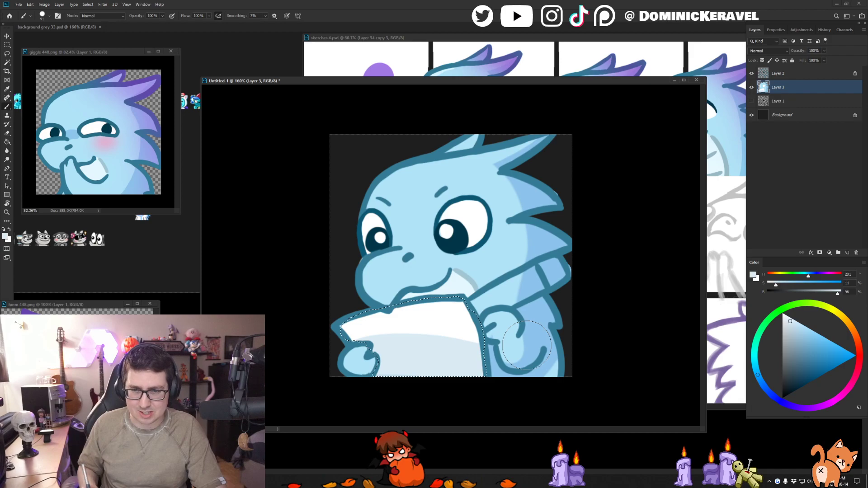
key(v)
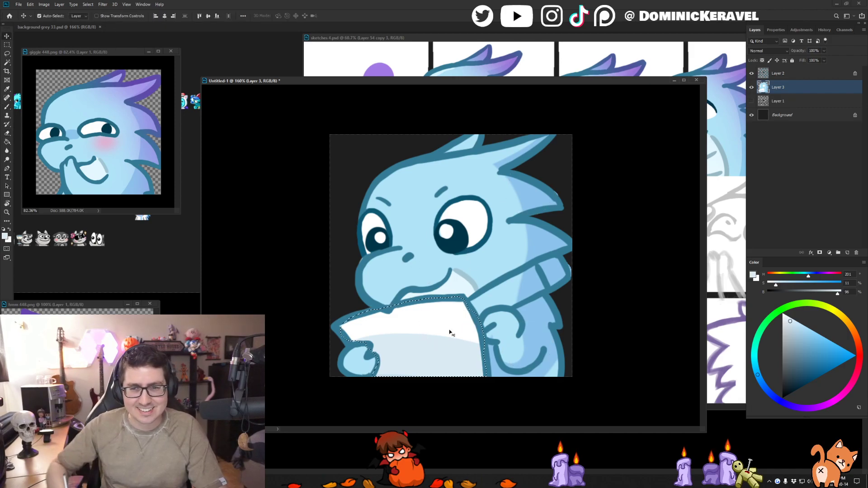
key(b)
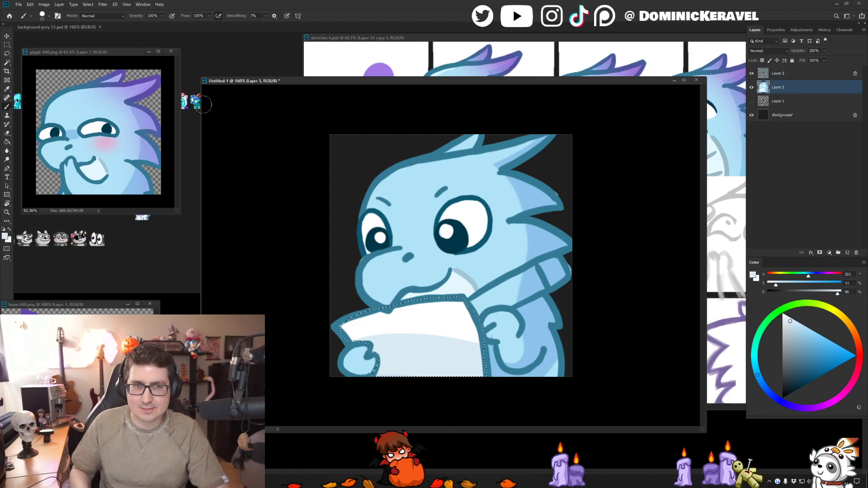
- Sample the light purple swatch from sketches 4.psd and choose the Air Broosh brush, with Layer 3's transparent pixels locked
mouse_move(390, 81)
mouse_down()
mouse_move(391, 199)
mouse_move(374, 90)
mouse_up()
alt+click(379, 82)
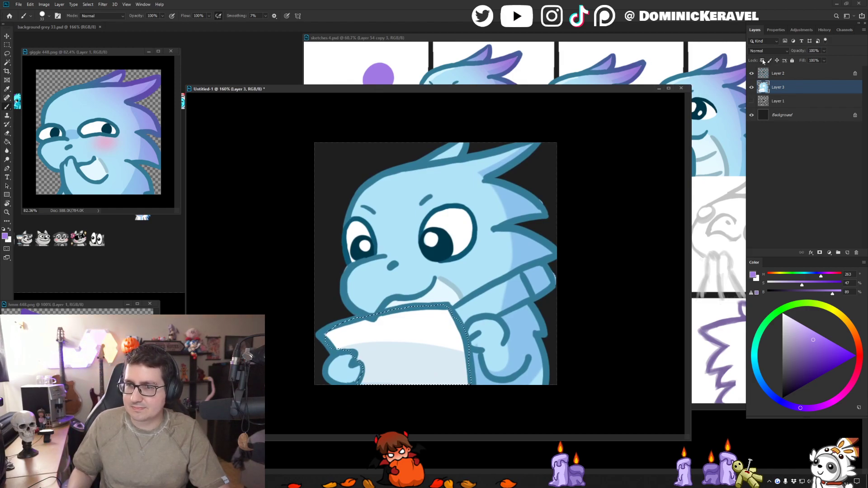
right_click(526, 239)
click(584, 382)
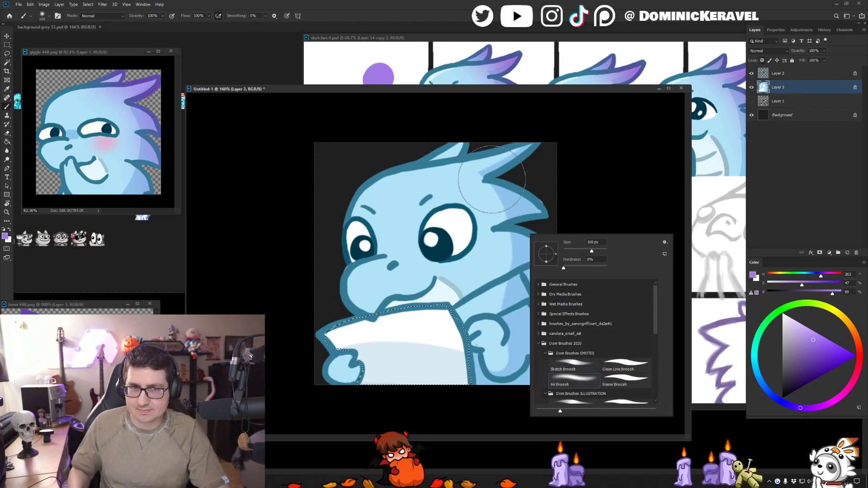
double_click(580, 384)
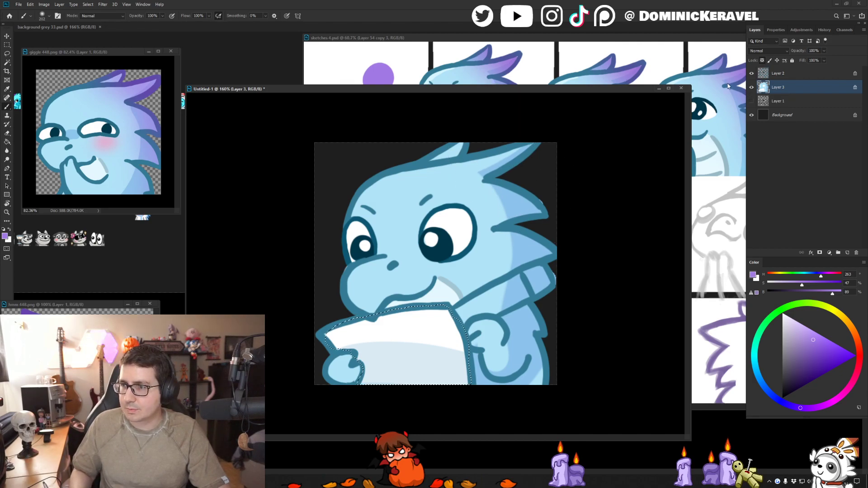
- Deselect the paper and airbrush light purple over the head spikes, collar and back on Layer 3
drag(383, 298, 416, 289)
key(ctrl+z)
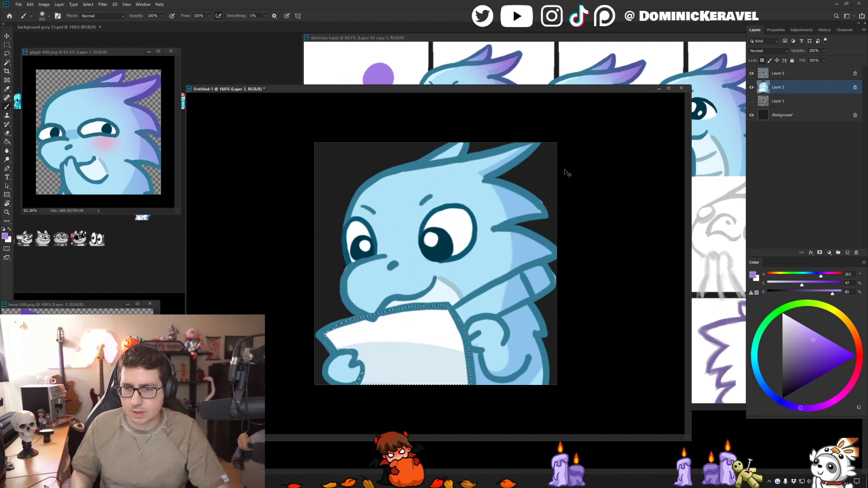
key(ctrl+d)
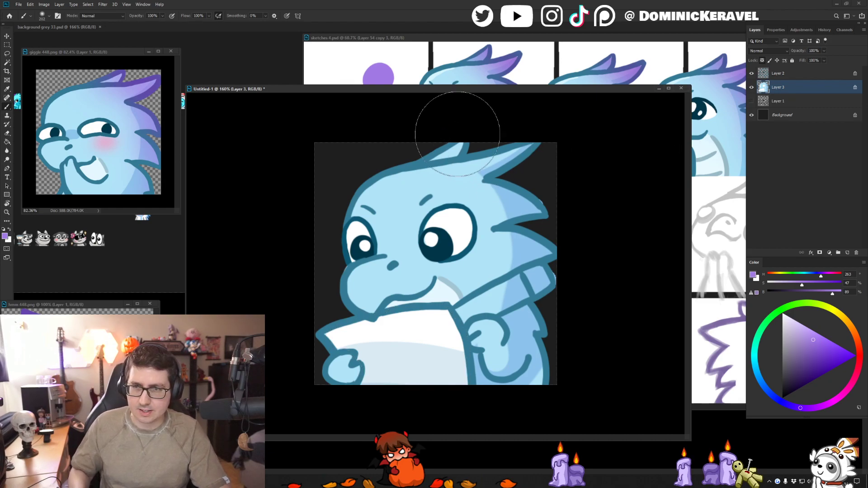
drag(465, 122, 548, 194)
mouse_move(542, 294)
mouse_down()
mouse_move(524, 242)
mouse_move(571, 378)
mouse_up()
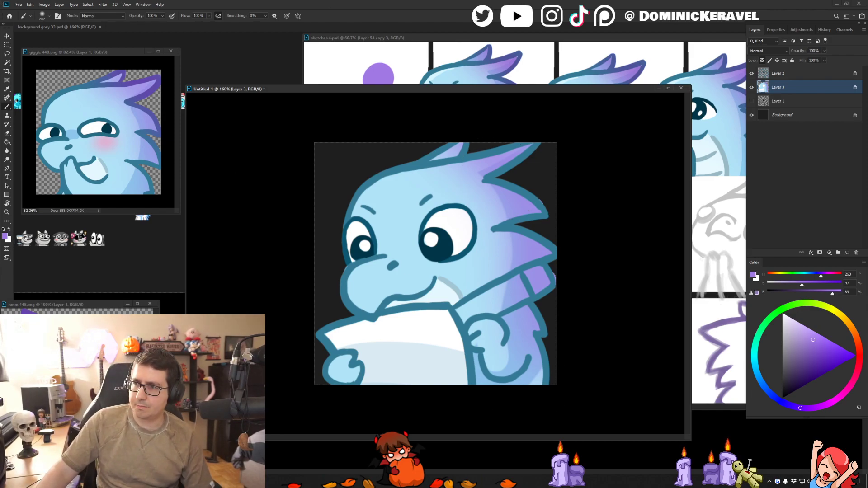
click(581, 217)
drag(267, 91, 278, 75)
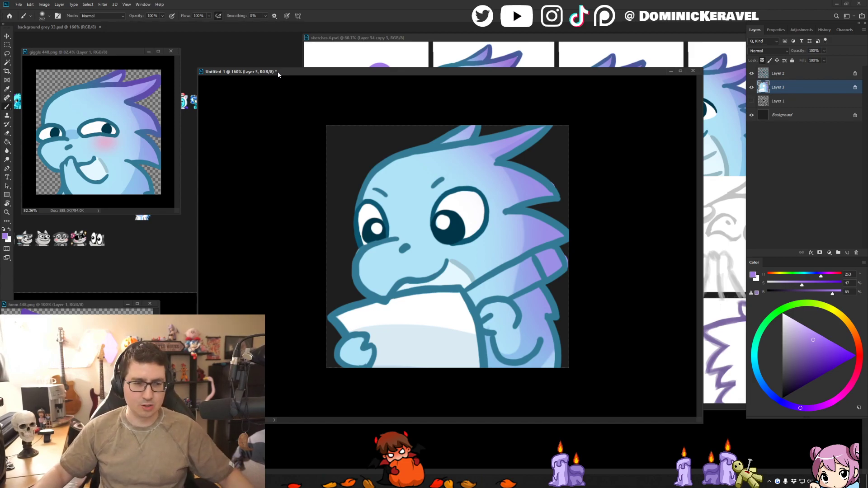
mouse_move(309, 72)
mouse_down()
mouse_move(301, 69)
mouse_move(325, 61)
mouse_up()
key(v)
key(b)
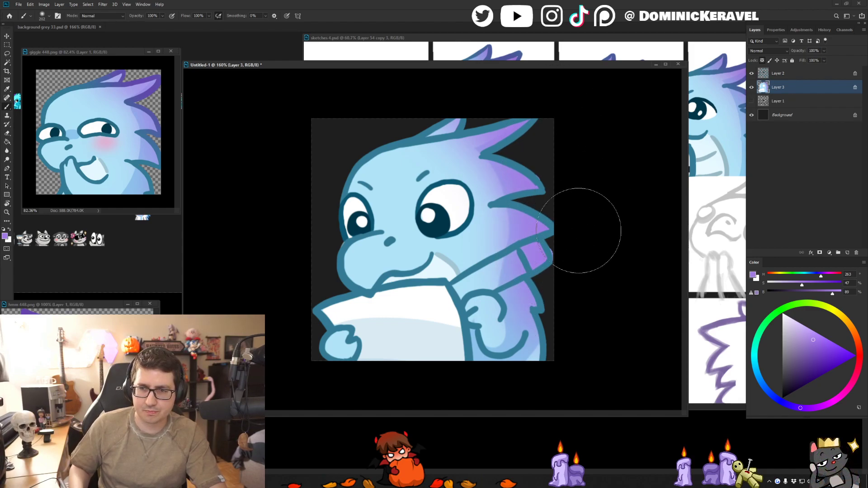
- Select the shaded part of the lower back, repaint its purple tint with a sampled blue, and clear the selection
drag(519, 311, 493, 311)
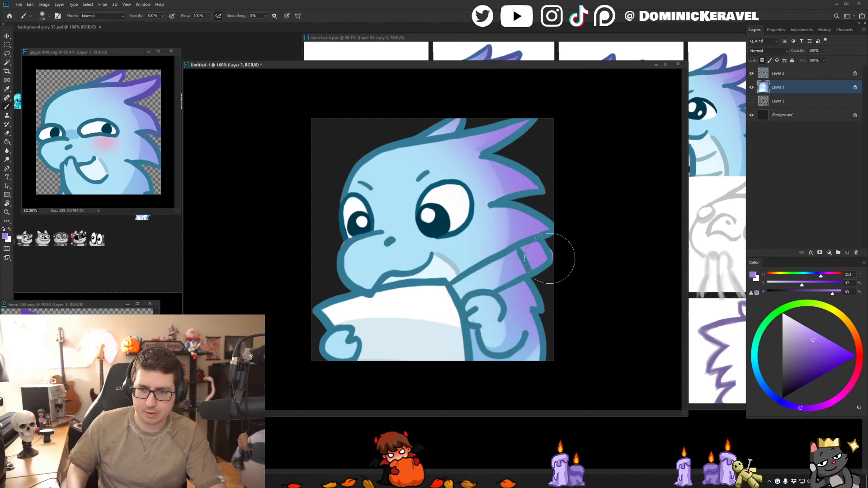
alt+click(481, 359)
drag(547, 350, 534, 351)
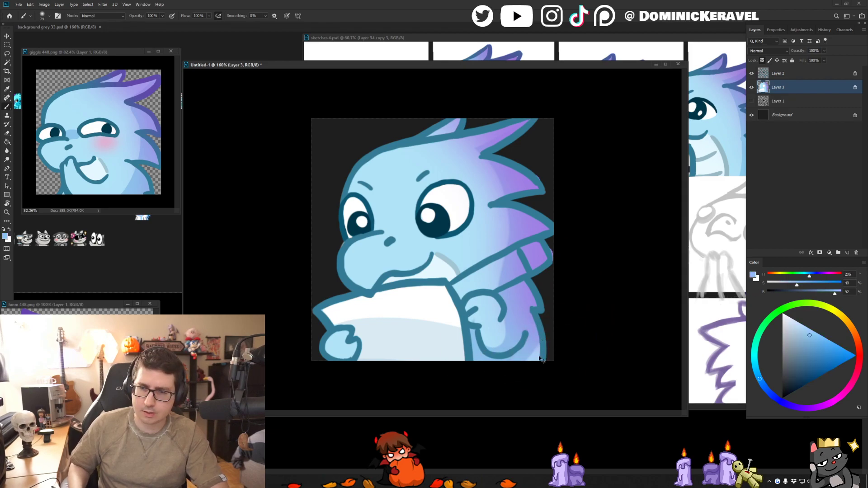
right_click(537, 341)
click(535, 353)
key(w)
click(533, 352)
key(b)
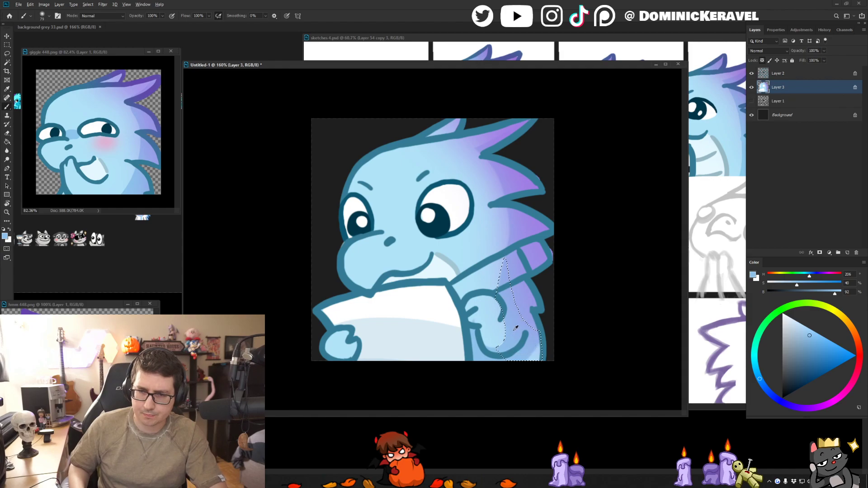
alt+click(526, 359)
key(ctrl+d)
key(v)
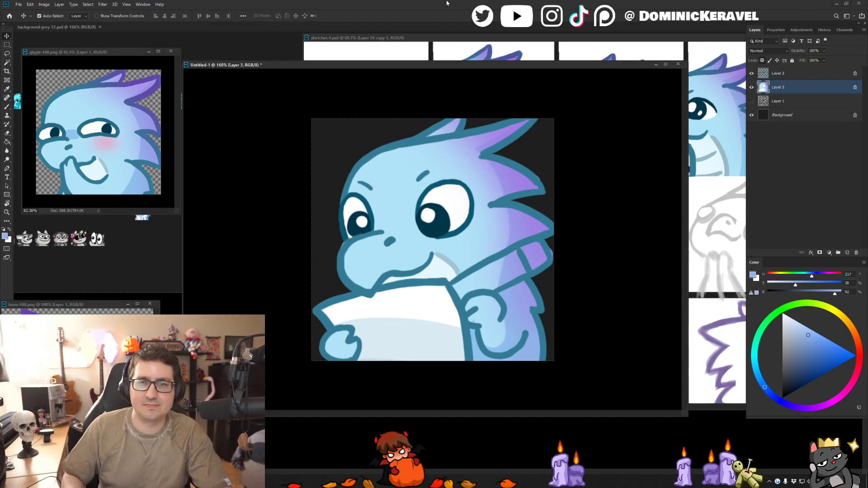
- Undo the blue retouch on the lower back and all the light purple airbrushing on Layer 3
drag(545, 65, 545, 63)
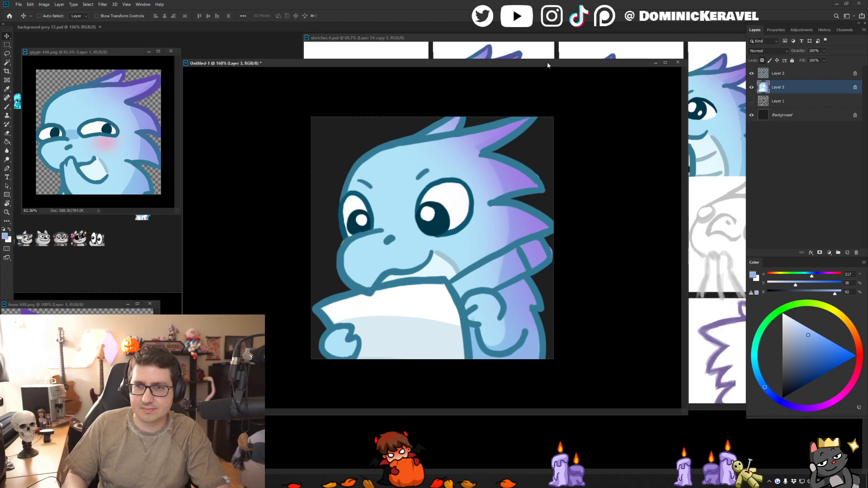
key(ctrl+z)
key(ctrl+z)
key(ctrl+z)
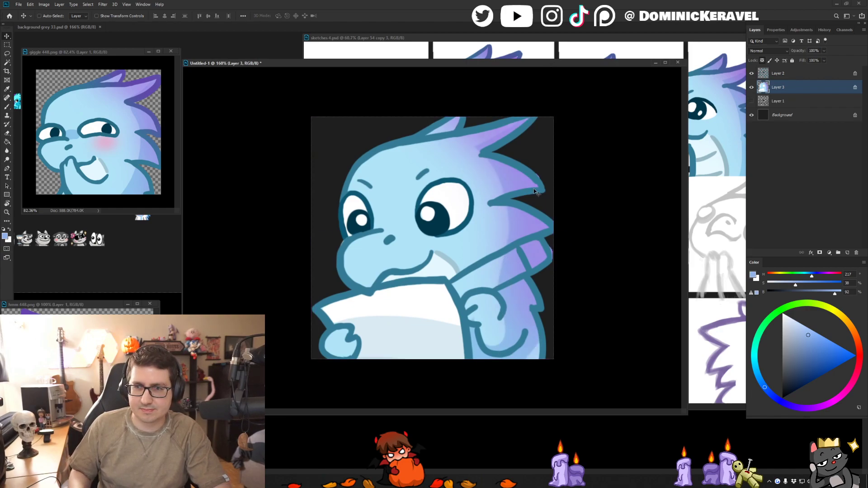
key(b)
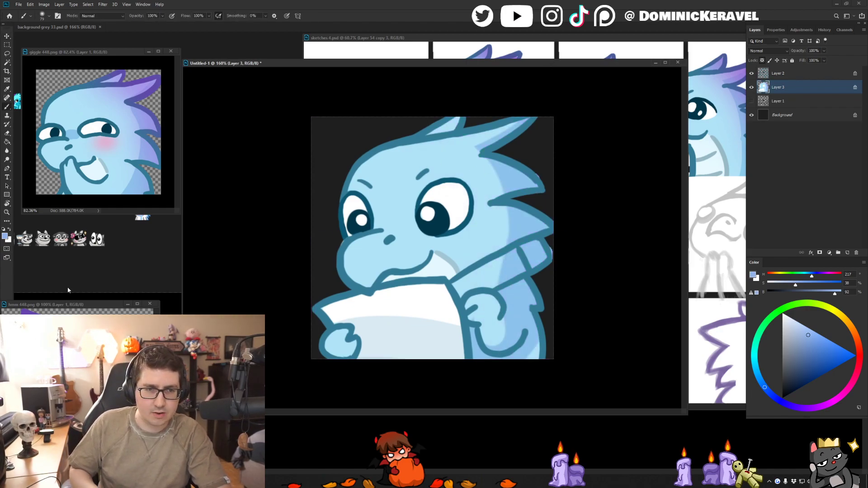
- Move the emote window aside, resample the light purple swatch from sketches 4.psd, and zoom the emote out to 110%
drag(103, 52, 93, 104)
click(321, 78)
drag(326, 63, 318, 157)
alt+click(378, 80)
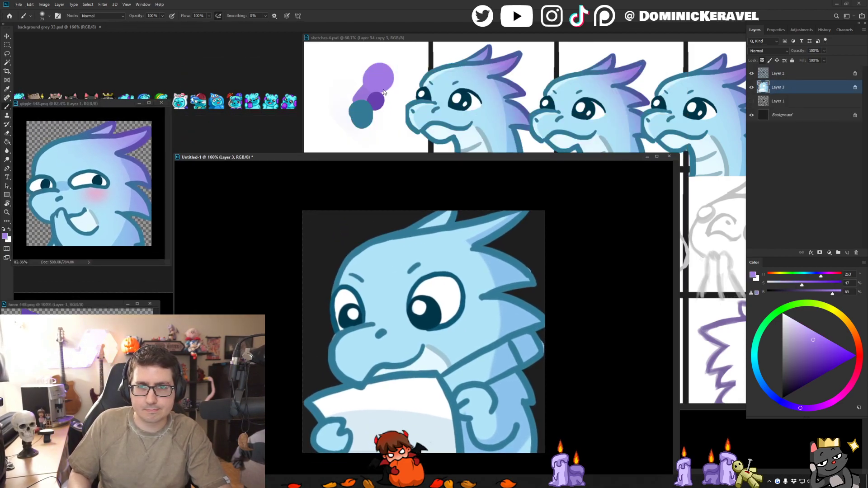
drag(385, 157, 363, 72)
mouse_move(456, 171)
alt+mouse_down()
mouse_move(473, 171)
mouse_move(470, 177)
alt+mouse_up()
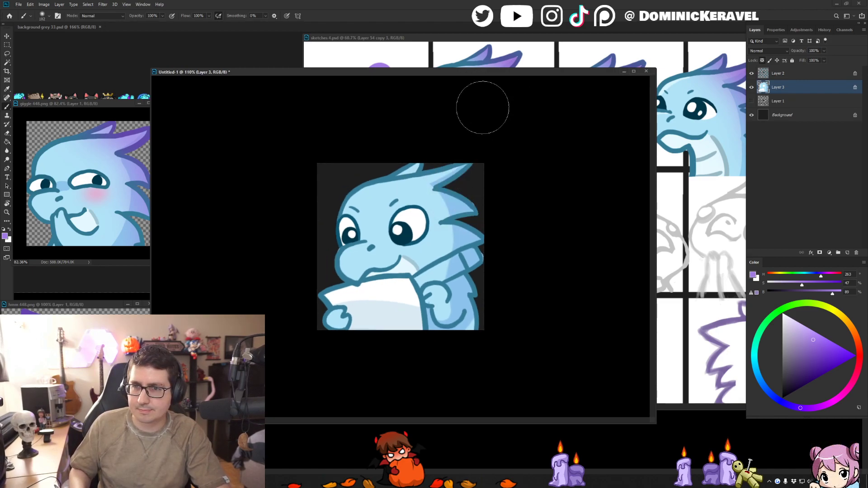
- Airbrush light purple onto the tips of the upper head spikes on Layer 3, undoing and repeating unsatisfactory strokes
drag(434, 149, 485, 263)
key(ctrl+z)
drag(429, 147, 476, 256)
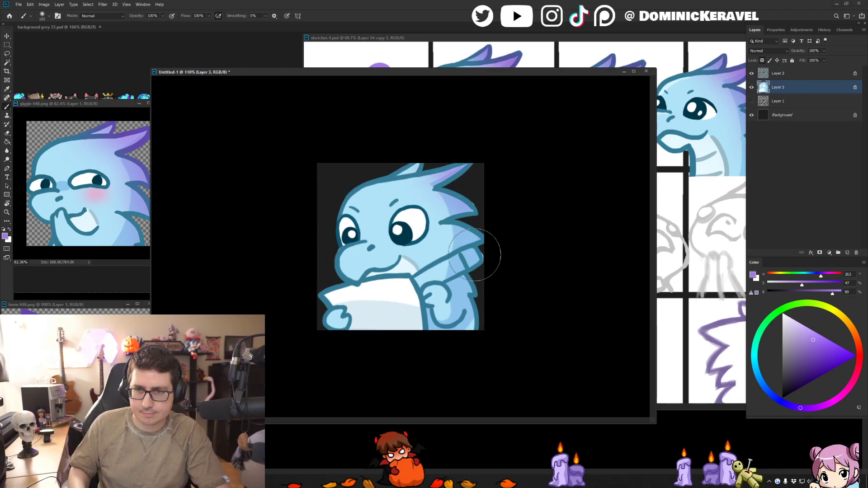
drag(456, 174, 477, 332)
key(ctrl+z)
key(ctrl+z)
mouse_move(452, 185)
alt+mouse_down()
mouse_move(473, 187)
mouse_move(473, 221)
alt+mouse_up()
key(ctrl+z)
mouse_move(461, 178)
mouse_down()
mouse_move(485, 224)
mouse_move(483, 312)
mouse_up()
key(ctrl+z)
drag(489, 266, 488, 322)
key(ctrl+z)
- Airbrush light purple along the lowest head spike, the collar and the back's outer edge, redoing the strokes
alt+drag(456, 260, 432, 260)
drag(486, 262, 491, 332)
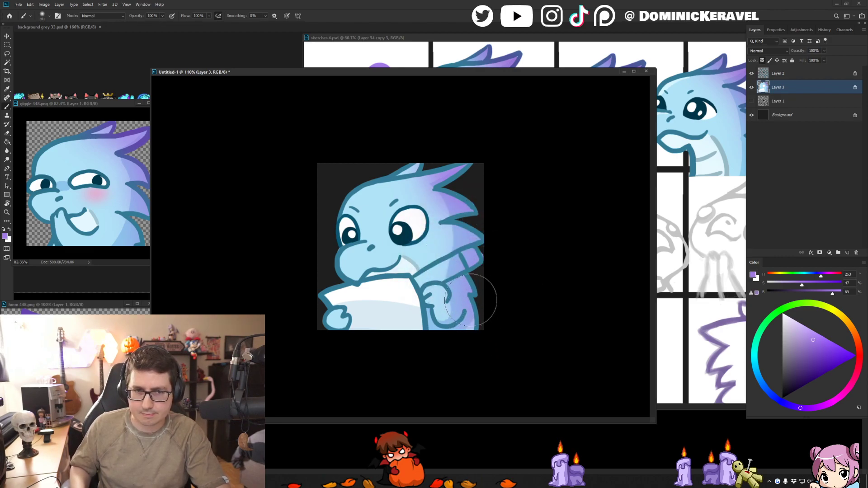
key(ctrl+z)
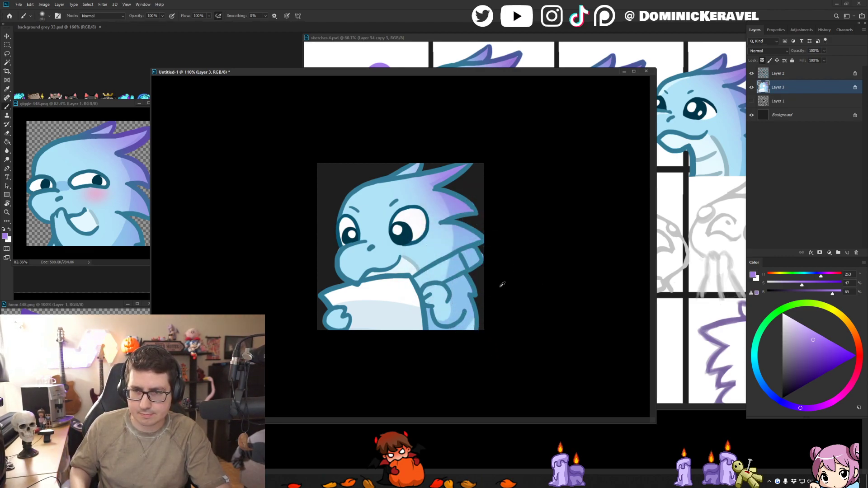
drag(479, 247, 477, 364)
key(ctrl+z)
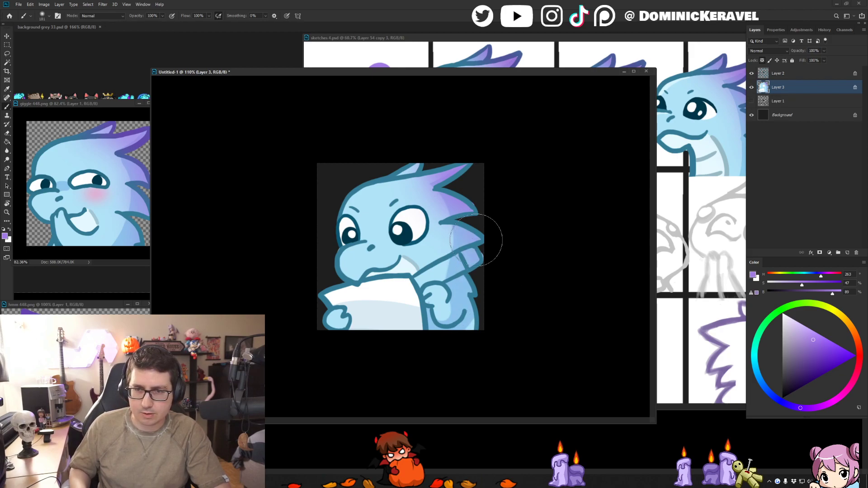
mouse_move(486, 286)
mouse_down()
mouse_move(495, 343)
mouse_move(490, 329)
mouse_up()
- Zoom in to 194%, reduce the soft brush, and retouch the bottom of the back with the sampled shading blue
drag(527, 378, 506, 377)
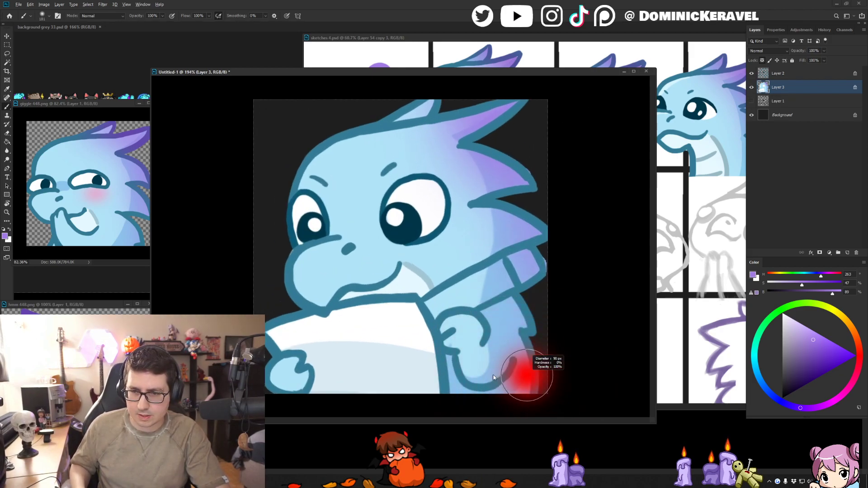
alt+click(520, 381)
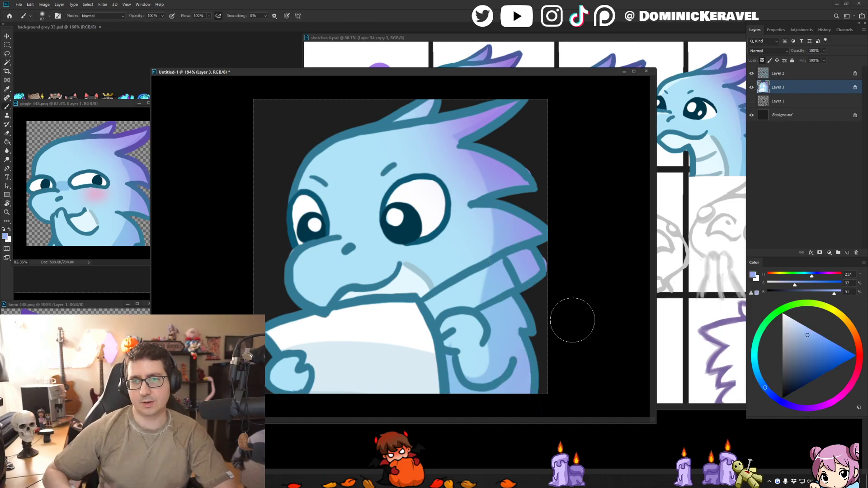
key(v)
key(e)
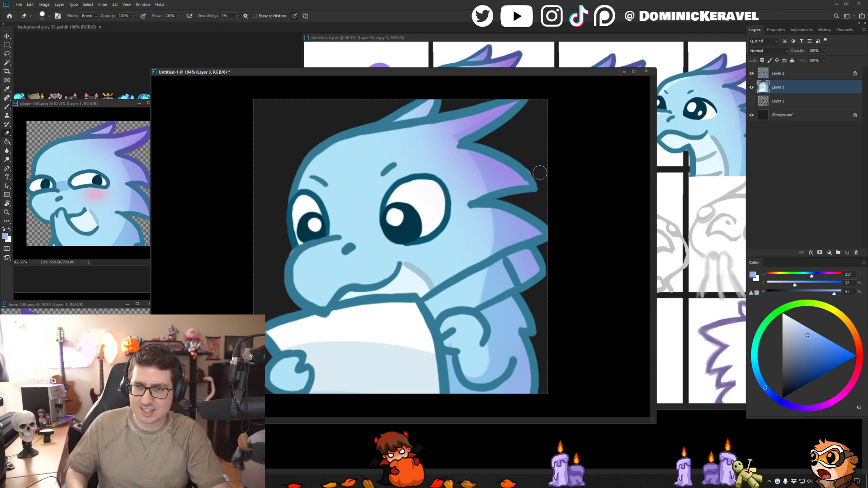
key(b)
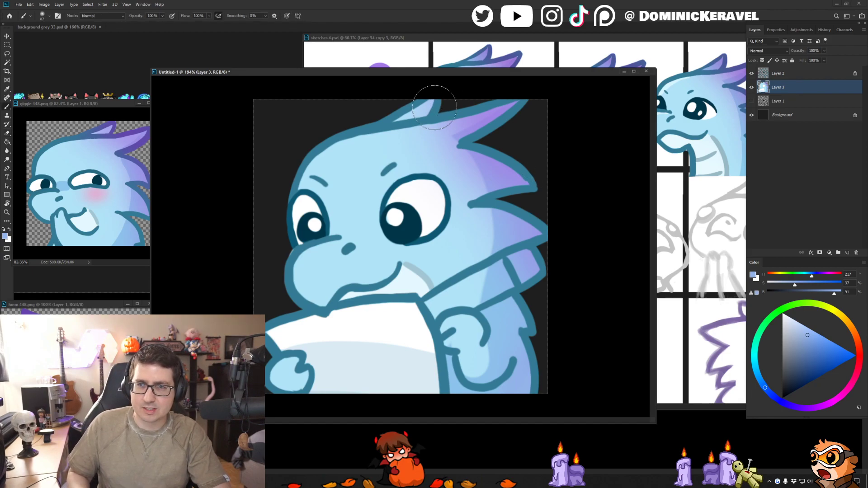
click(793, 97)
key(ctrl+shift+n)
key(Return)
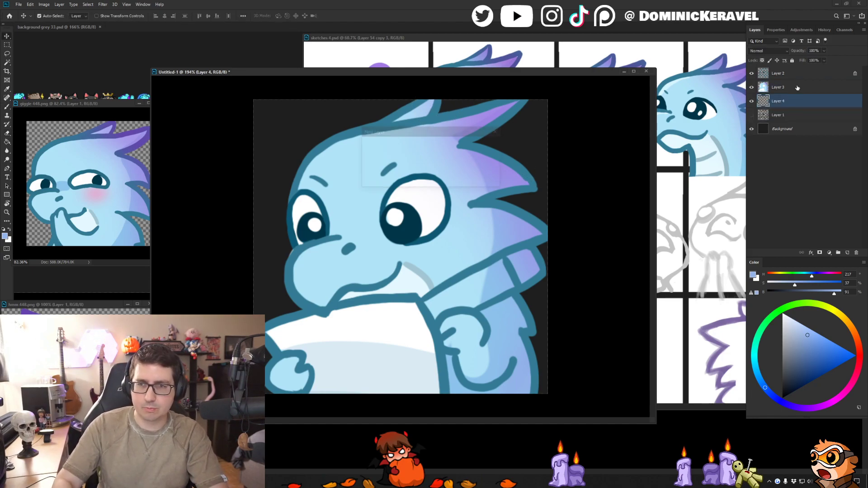
alt+click(424, 105)
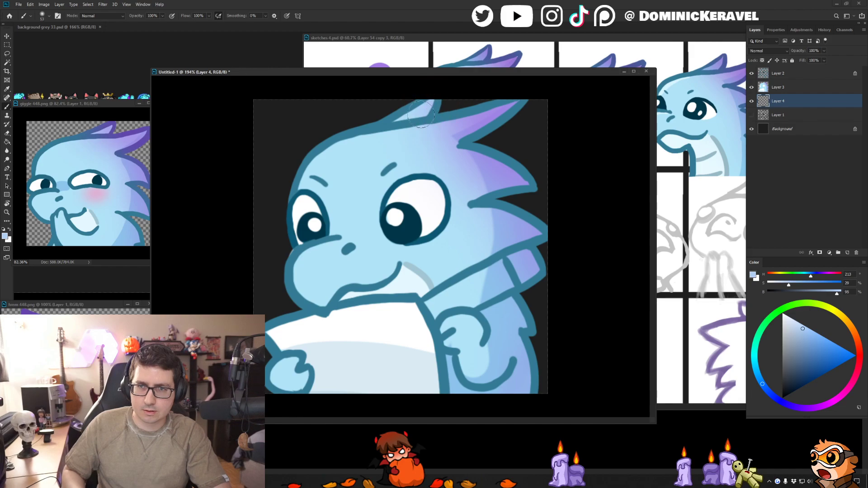
right_click(434, 112)
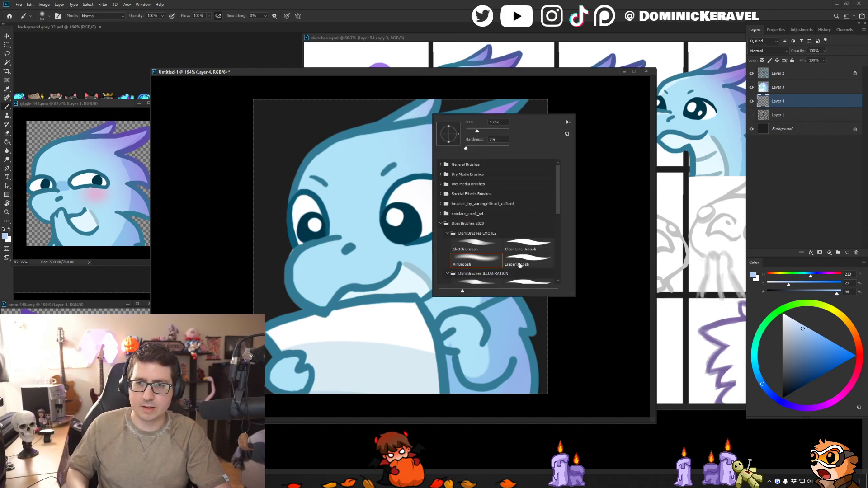
double_click(532, 244)
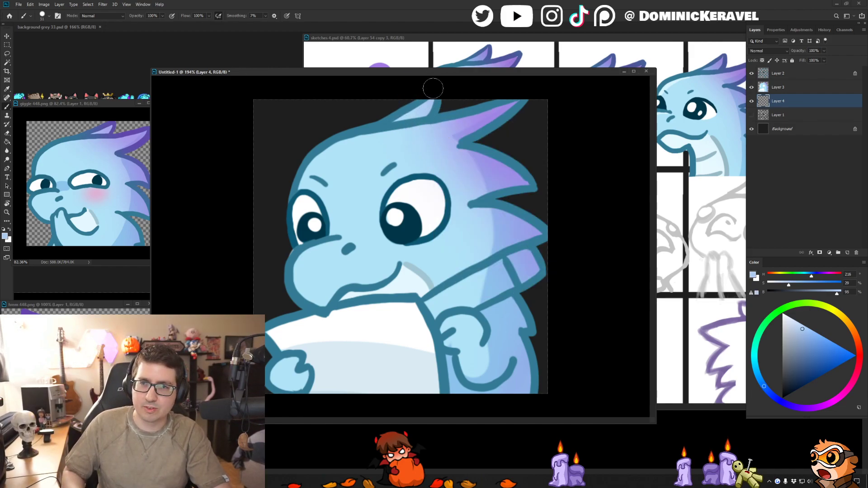
key(Delete)
key(v)
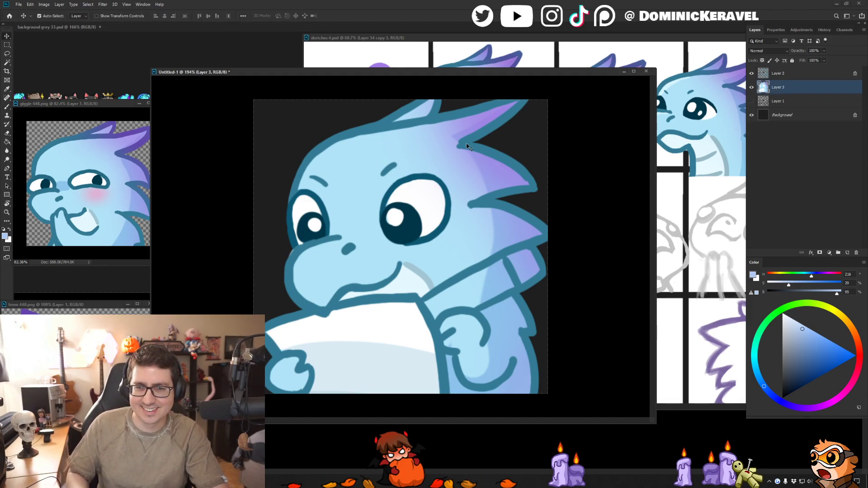
- Sample the dark purple swatch from sketches 4.psd, make line-art Layer 2 active, and choose the Air Broosh brush
key(b)
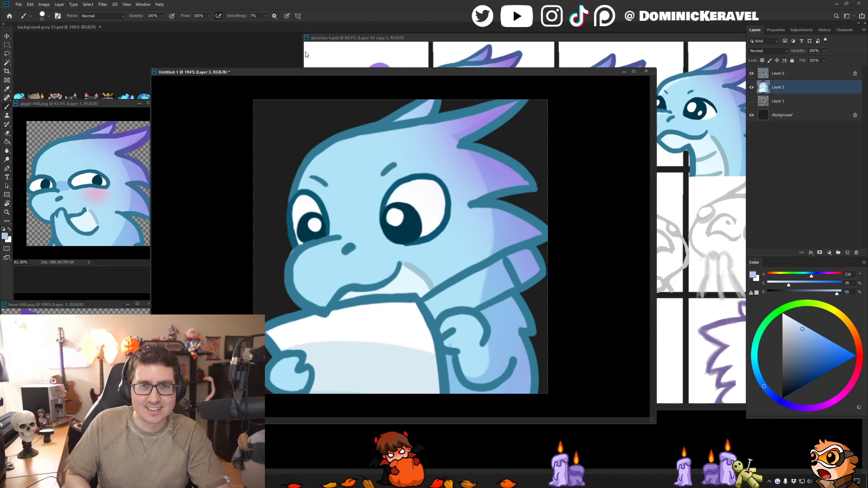
mouse_move(346, 73)
mouse_down()
mouse_move(455, 137)
mouse_move(404, 73)
mouse_up()
alt+click(378, 100)
key(v)
click(801, 74)
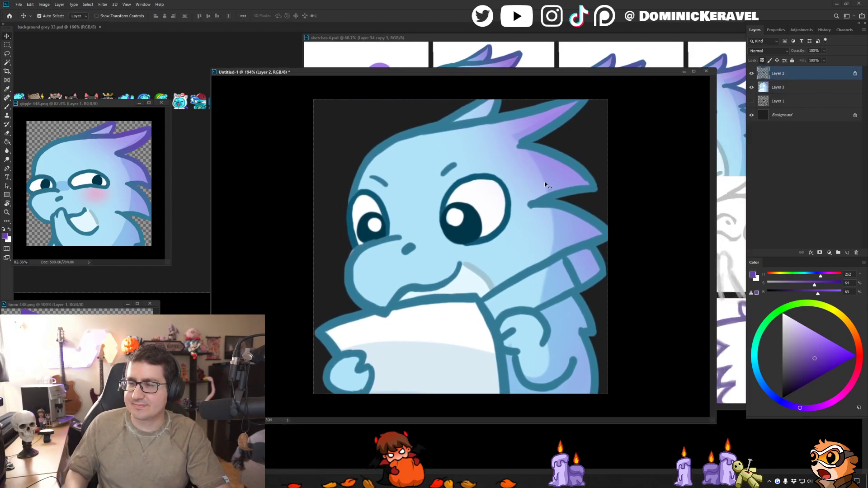
key(b)
right_click(562, 180)
drag(676, 243, 677, 270)
double_click(603, 229)
- Airbrush dark purple over the line art of the head spikes and collar with an enlarged soft brush
drag(546, 145, 560, 145)
mouse_move(555, 104)
mouse_down()
mouse_move(514, 78)
mouse_move(609, 94)
mouse_move(594, 120)
mouse_move(624, 170)
mouse_move(606, 159)
mouse_move(604, 145)
mouse_move(625, 178)
mouse_move(631, 241)
mouse_move(604, 208)
mouse_move(611, 201)
mouse_move(595, 300)
mouse_move(634, 186)
mouse_move(623, 244)
mouse_move(594, 203)
mouse_move(614, 254)
mouse_move(603, 202)
mouse_move(605, 221)
mouse_up()
mouse_move(617, 297)
mouse_down()
mouse_move(606, 239)
mouse_move(631, 236)
mouse_up()
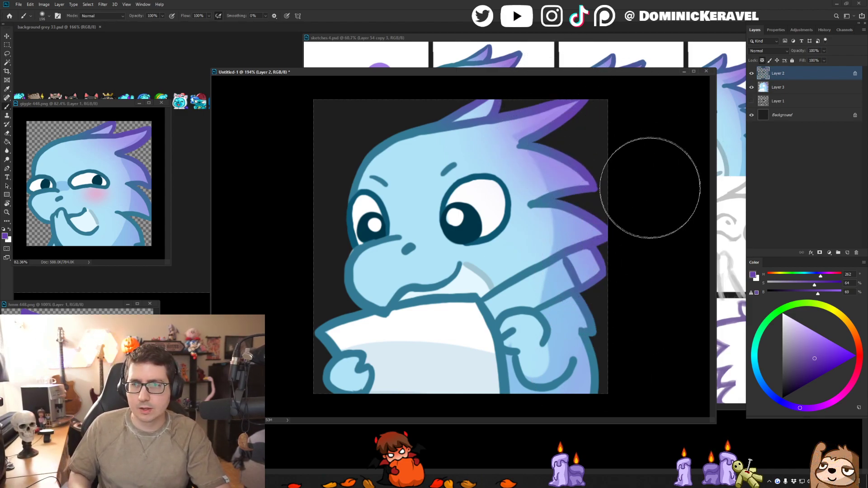
mouse_move(495, 212)
mouse_down()
mouse_move(476, 213)
mouse_move(460, 190)
mouse_up()
- Sample the paper's pale shadow and darken it to hue 201, saturation 13, brightness 73, keeping Layer 2's transparent pixels locked
right_click(463, 224)
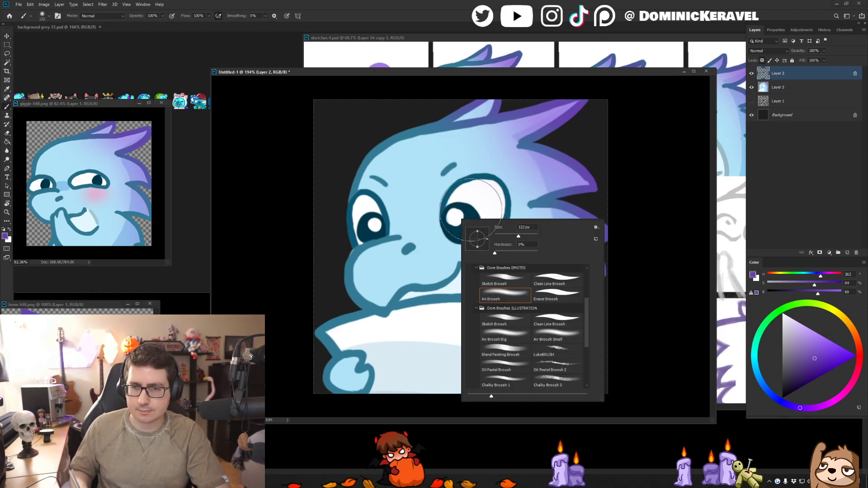
click(415, 336)
alt+click(414, 336)
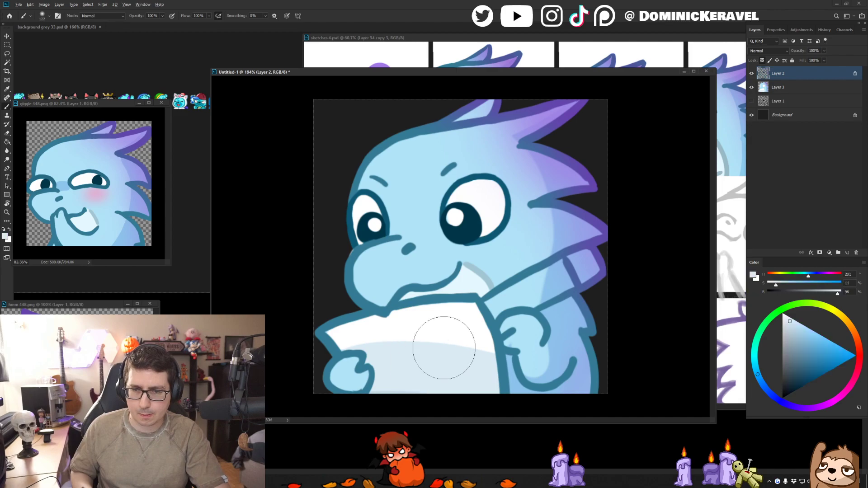
click(790, 341)
click(762, 61)
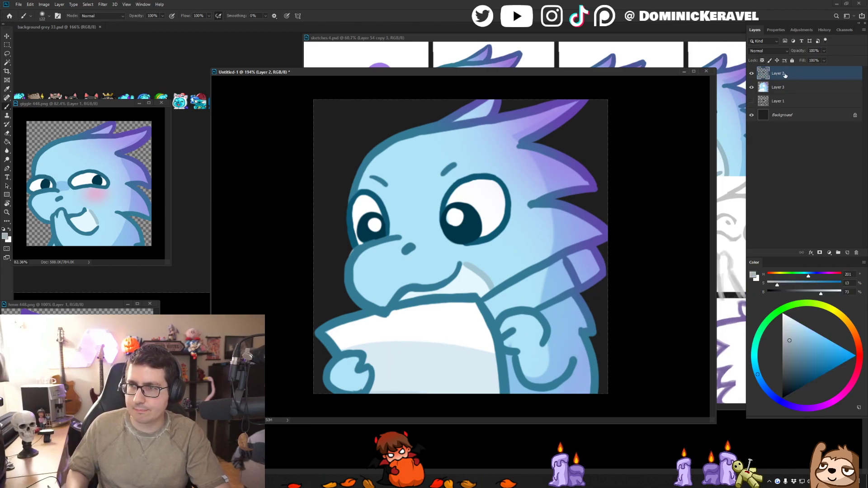
click(762, 61)
- Choose the Clean Line Broosh and recolor the paper's left and upper outlines grey on Layer 2
right_click(473, 272)
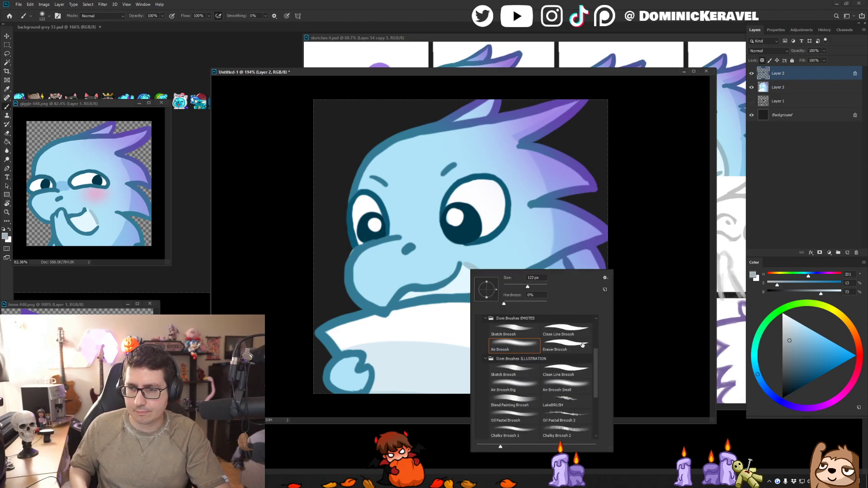
double_click(566, 333)
mouse_move(331, 310)
mouse_down()
mouse_move(384, 326)
mouse_move(343, 311)
mouse_move(358, 320)
mouse_move(321, 327)
mouse_move(330, 327)
mouse_move(322, 349)
mouse_up()
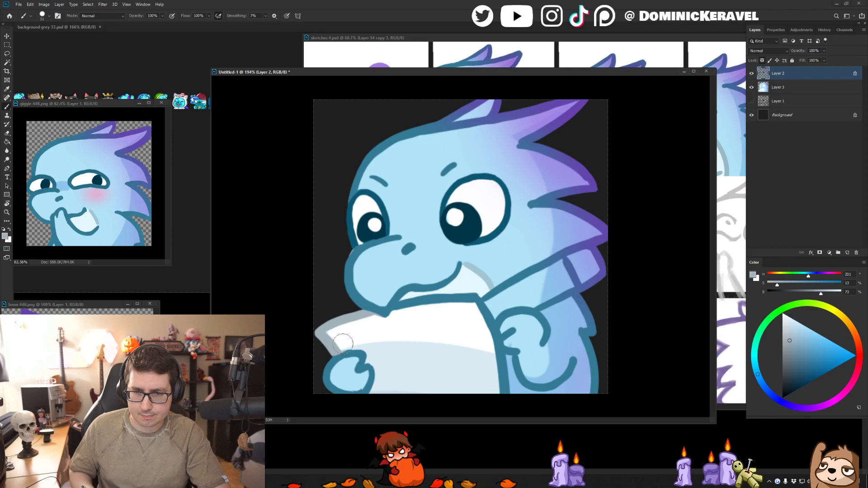
drag(400, 308, 478, 296)
- Darken the grey to saturation 20, brightness 62, refill the recolored paper outline, and paint the paper's right edge with it
click(791, 350)
key(g)
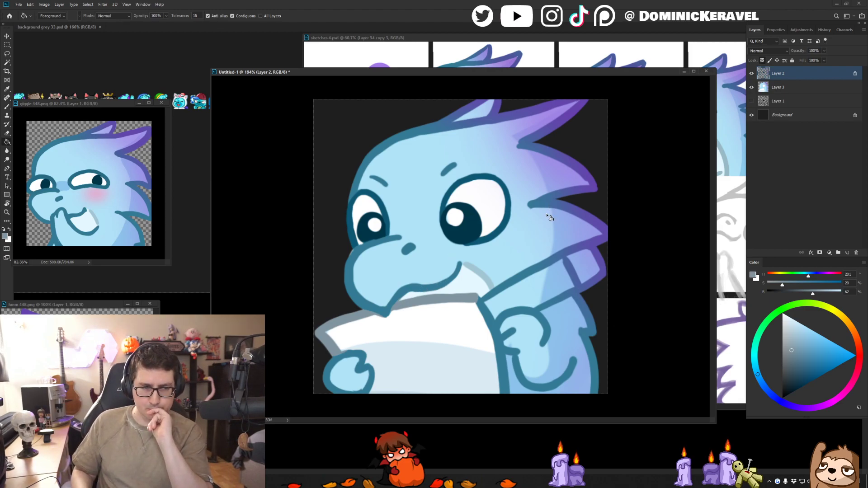
key(b)
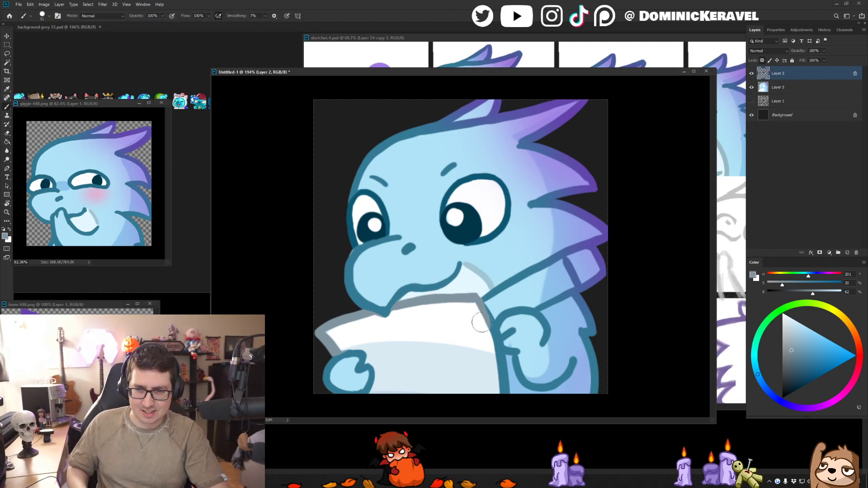
drag(476, 306, 502, 393)
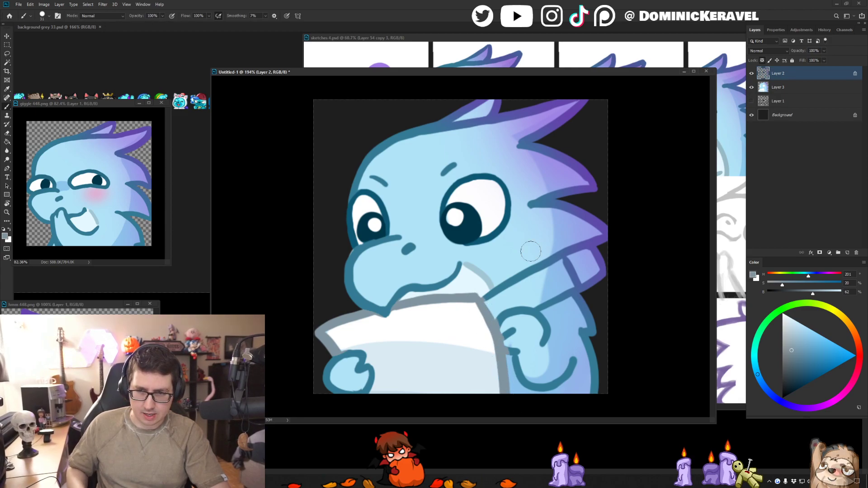
- Open the Weather app, view the local forecast in Fahrenheit and back in Celsius, and close it
key(super)
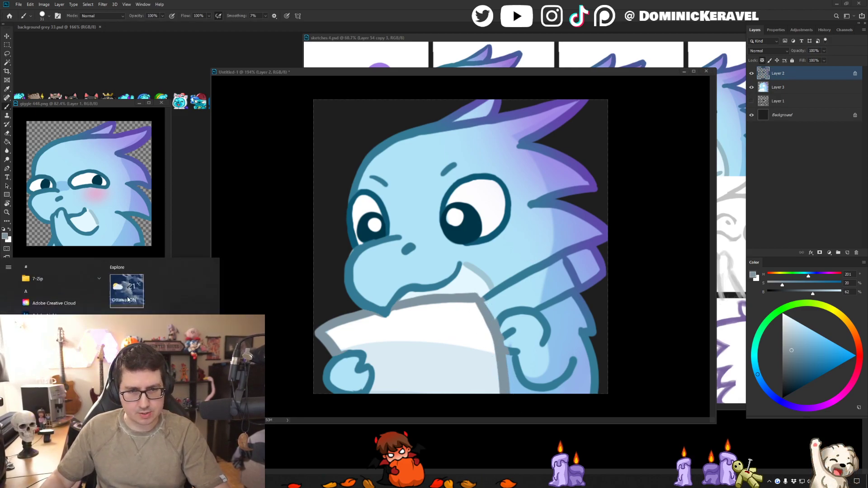
click(127, 297)
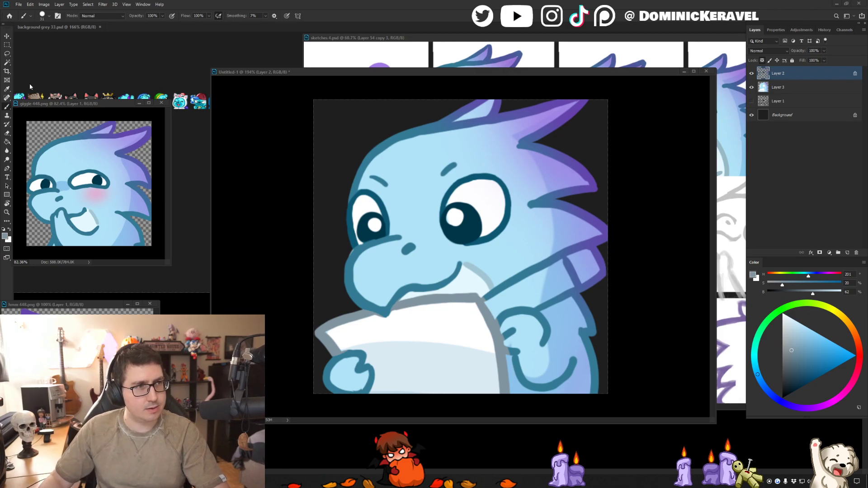
drag(0, 361, 384, 85)
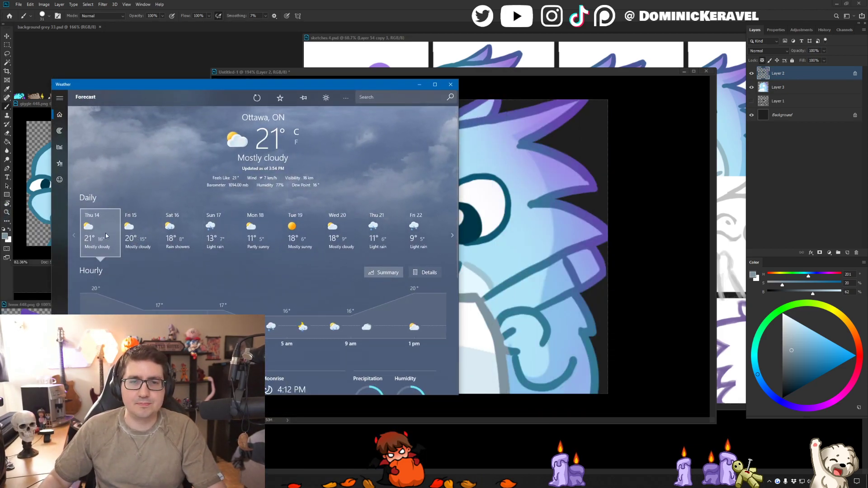
drag(322, 87, 338, 61)
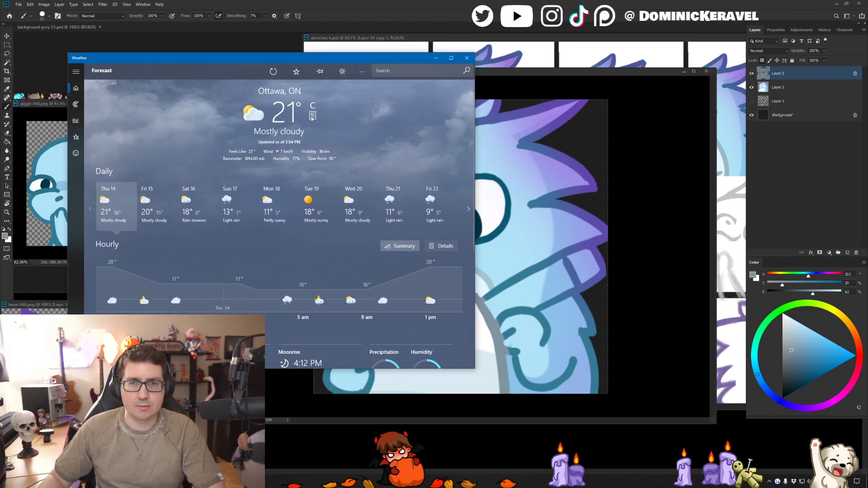
click(314, 116)
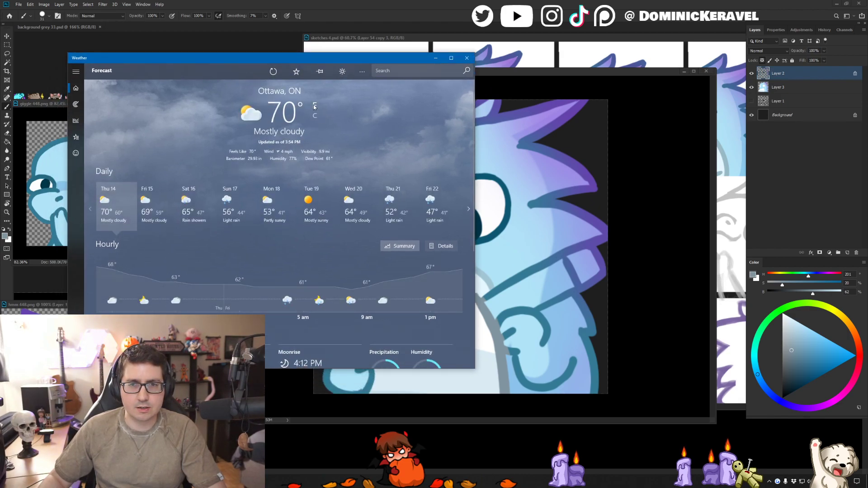
click(315, 116)
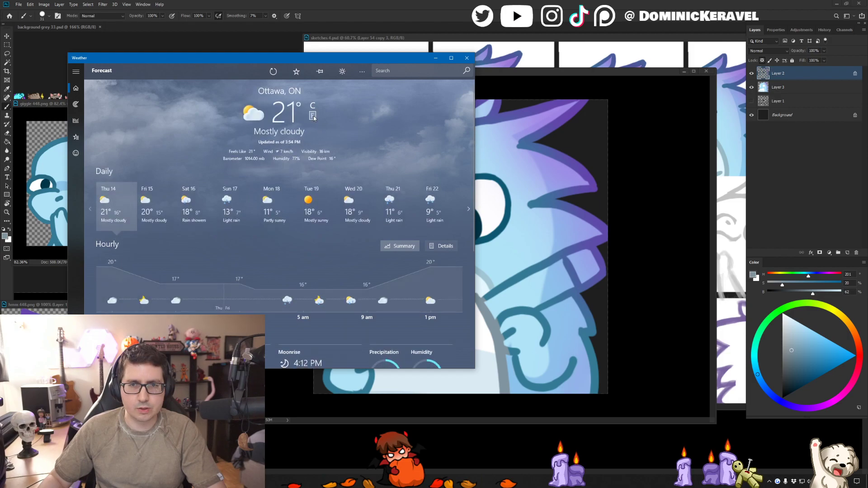
drag(305, 58, 337, 63)
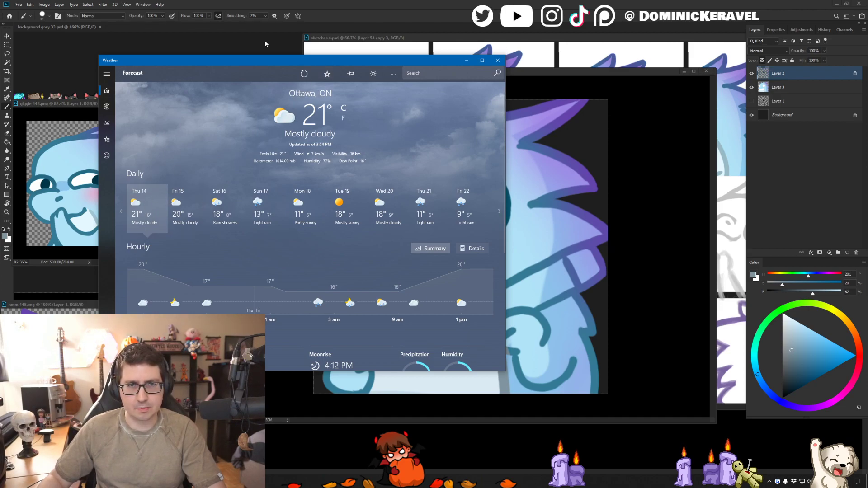
drag(289, 56, 319, 55)
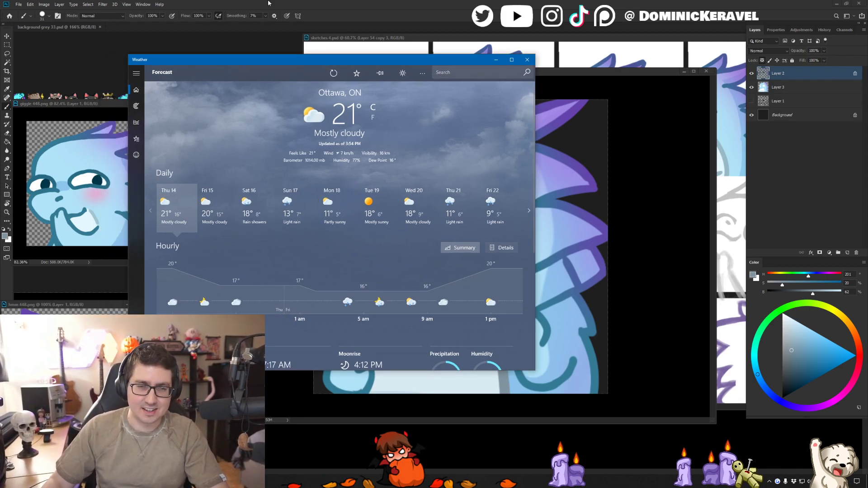
mouse_move(267, 60)
mouse_down()
mouse_move(284, 62)
mouse_move(276, 58)
mouse_up()
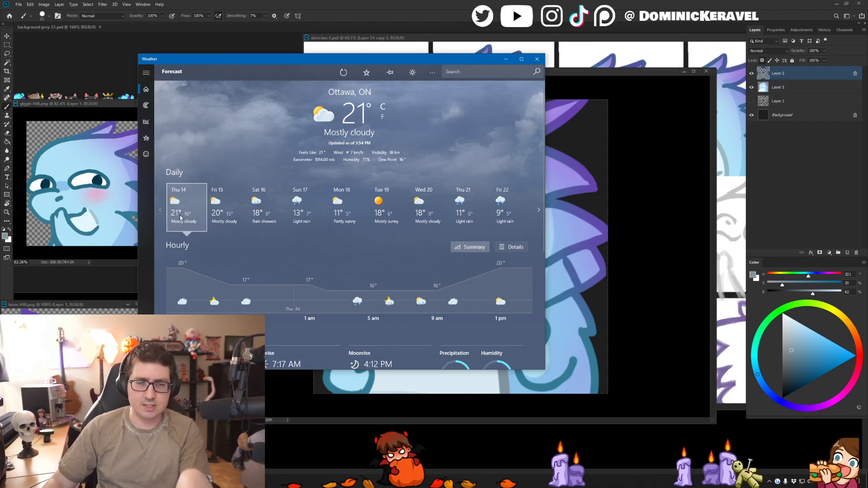
drag(270, 59, 217, 39)
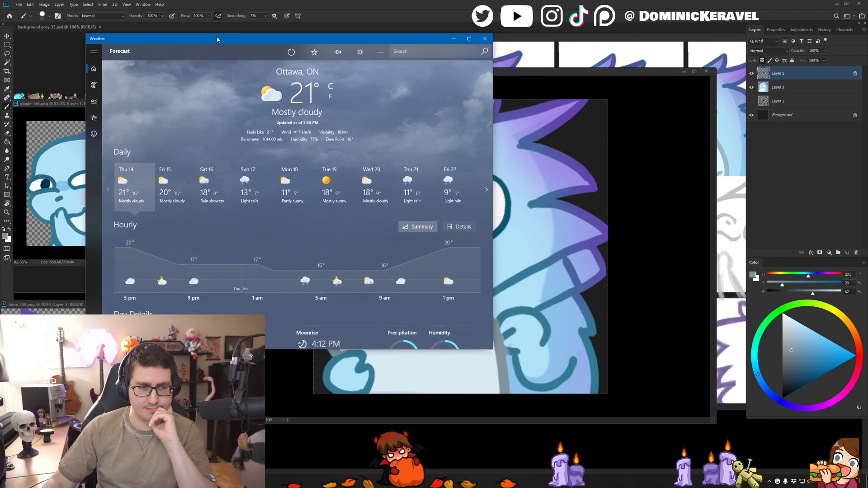
drag(217, 39, 141, 31)
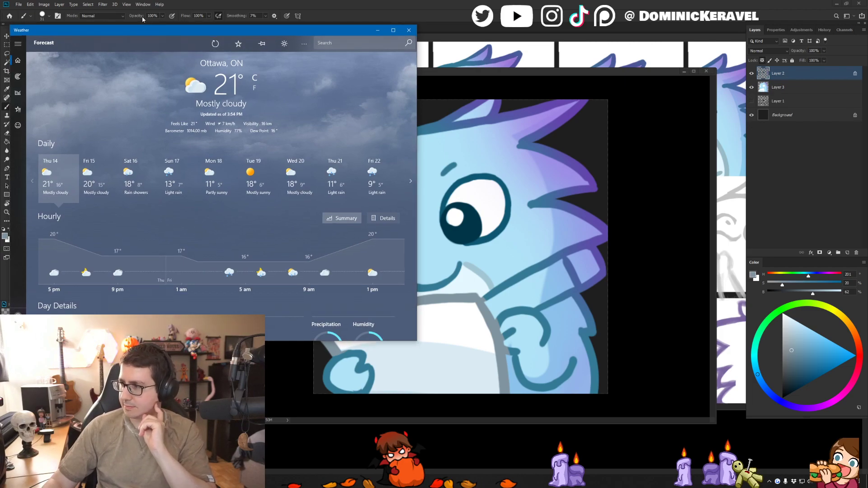
click(409, 30)
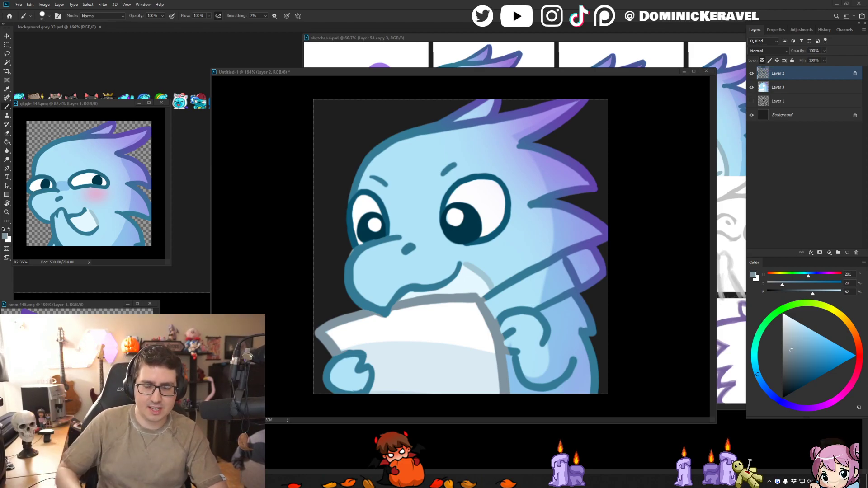
- On Layer 3, color the pencil's body using the Clean Line Broosh and a fill of orange at saturation 59, brightness 95
drag(379, 71, 367, 66)
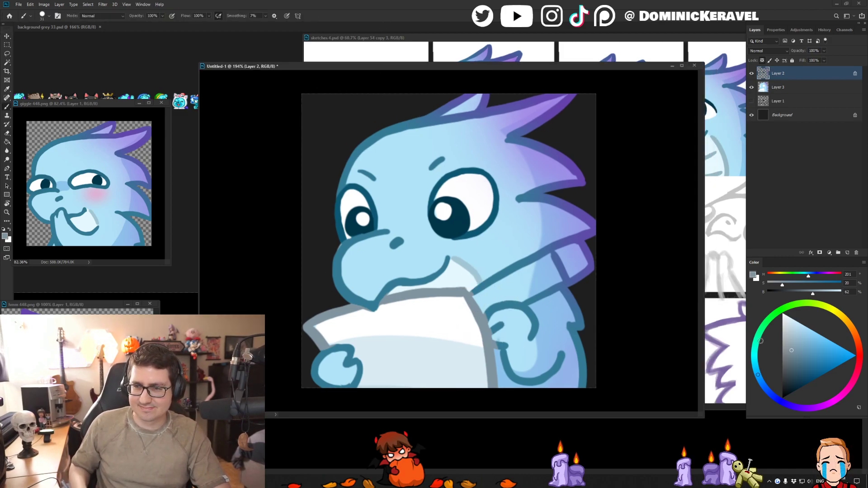
mouse_move(585, 366)
mouse_down()
mouse_move(514, 336)
mouse_move(570, 349)
mouse_up()
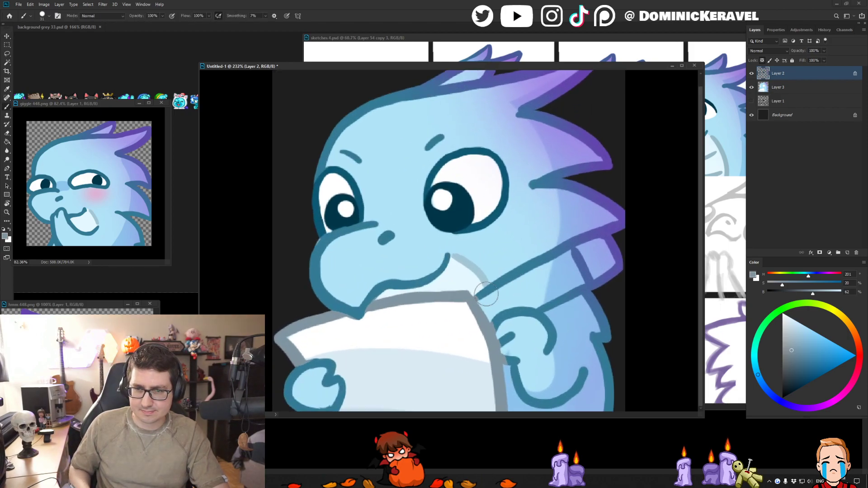
click(848, 321)
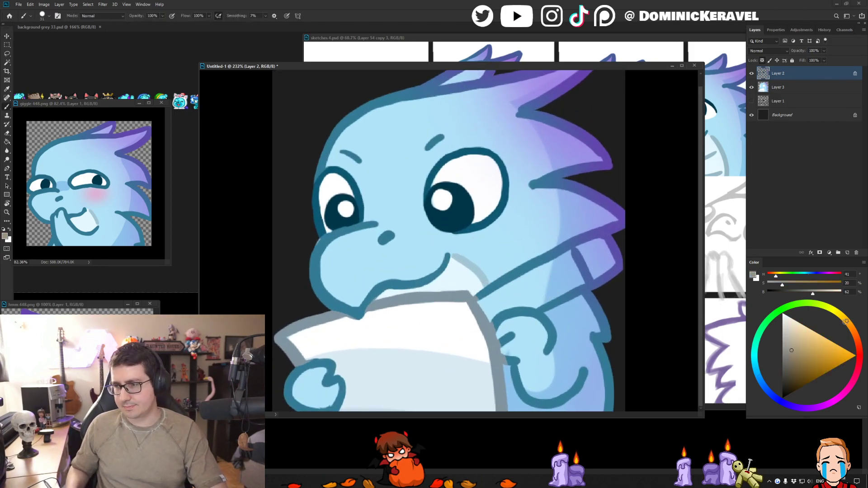
drag(848, 322, 848, 325)
click(814, 343)
right_click(520, 298)
double_click(620, 360)
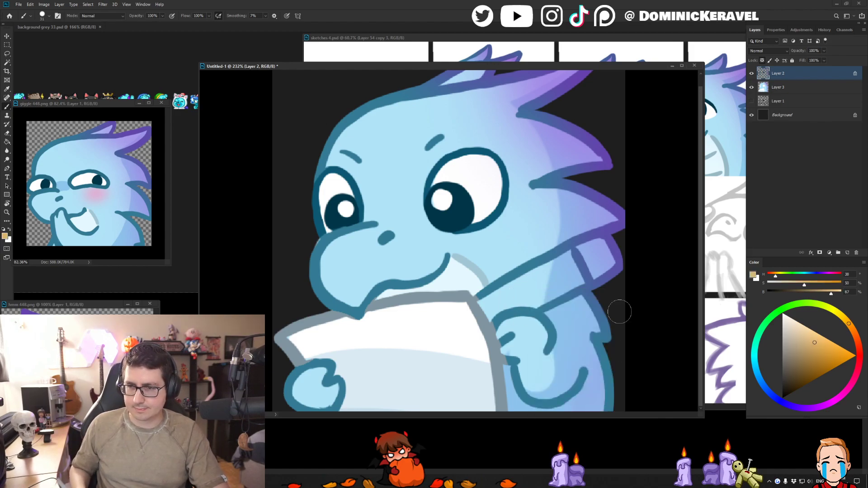
click(768, 82)
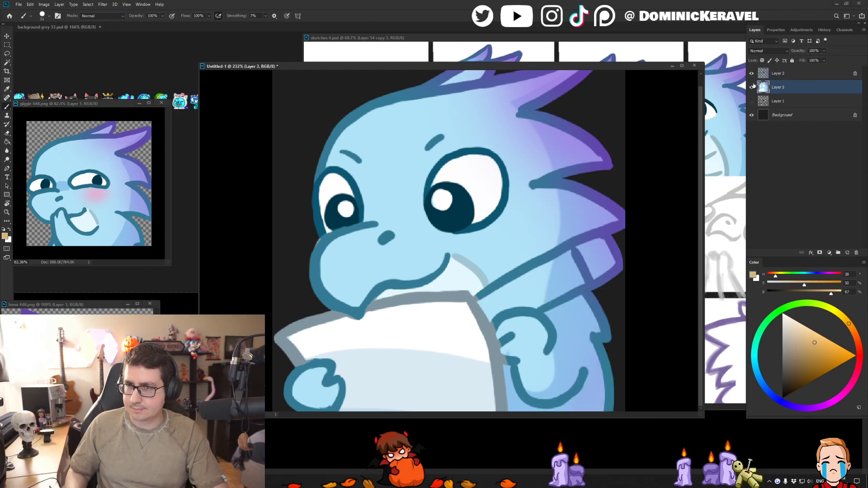
mouse_move(508, 293)
mouse_down()
mouse_move(487, 303)
mouse_move(491, 314)
mouse_move(559, 260)
mouse_move(570, 279)
mouse_move(490, 311)
mouse_up()
click(822, 342)
key(g)
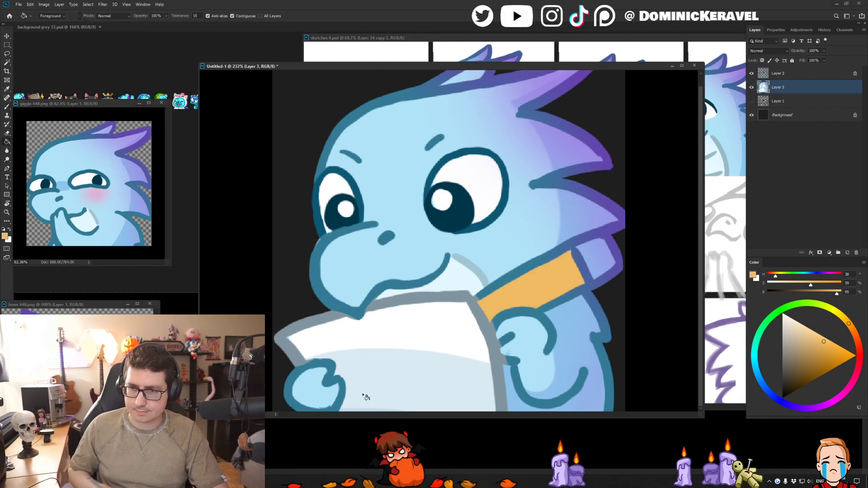
- Mix a saturated red and paint the eraser at the end of the pencil with it
key(b)
click(854, 341)
drag(830, 359, 839, 359)
mouse_move(583, 253)
mouse_down()
mouse_move(603, 255)
mouse_move(593, 267)
mouse_move(599, 274)
mouse_up()
- Try shading the lower side of the pencil's body with dark orange at hue 23, and with a lighter orange
alt+click(569, 259)
click(828, 363)
click(855, 335)
drag(585, 279, 519, 309)
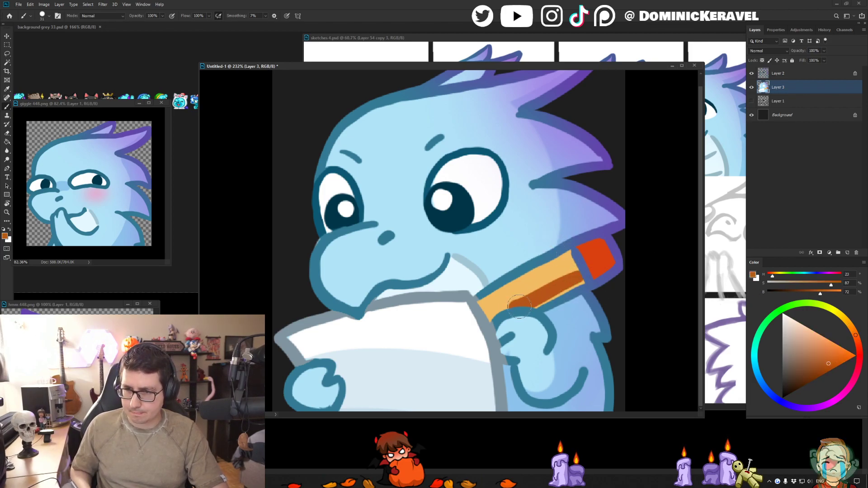
key(ctrl+z)
click(829, 349)
drag(585, 275, 514, 317)
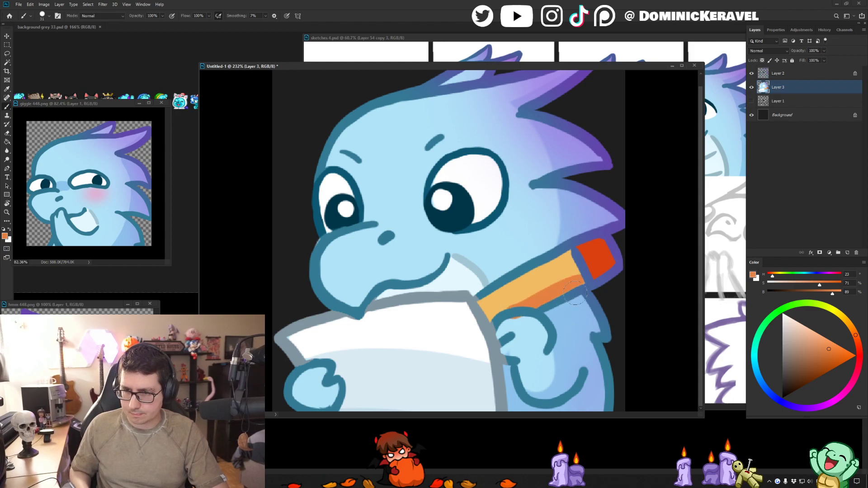
key(ctrl+z)
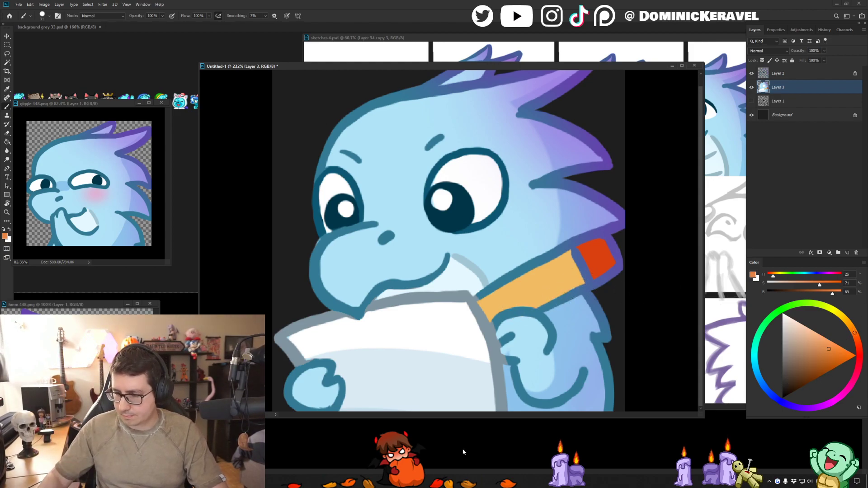
- Open f.lux, examine its daily screen color schedule, and close its window to return to the drawing
click(768, 482)
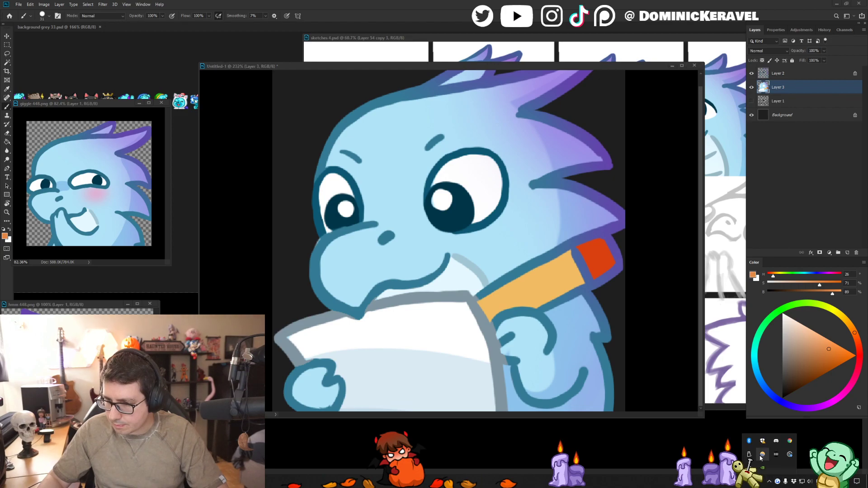
click(760, 455)
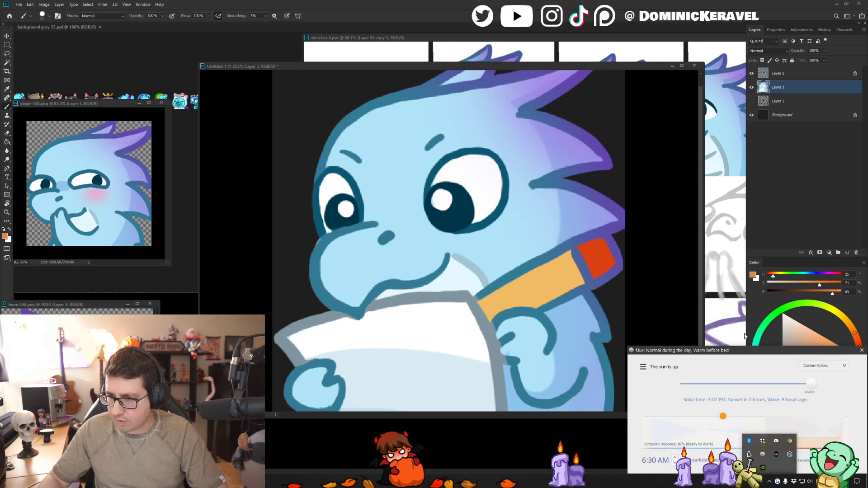
drag(764, 350, 192, 74)
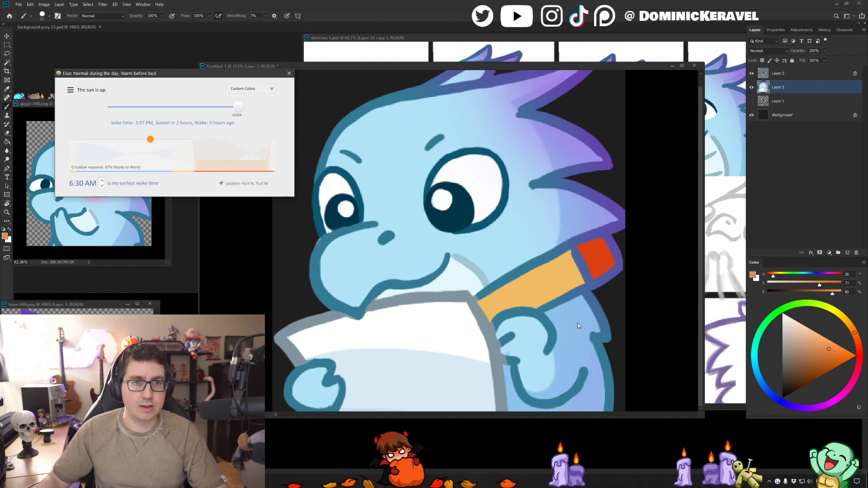
mouse_move(160, 77)
mouse_down()
mouse_move(190, 85)
mouse_move(178, 77)
mouse_move(172, 85)
mouse_up()
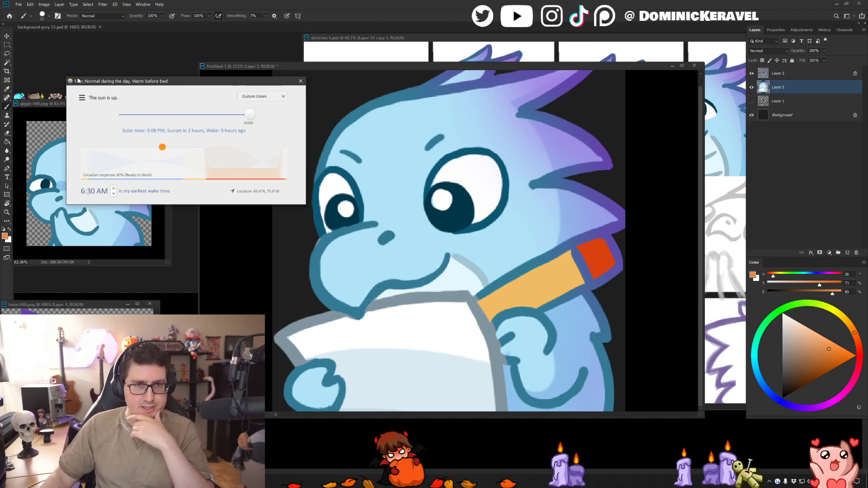
drag(204, 83, 152, 92)
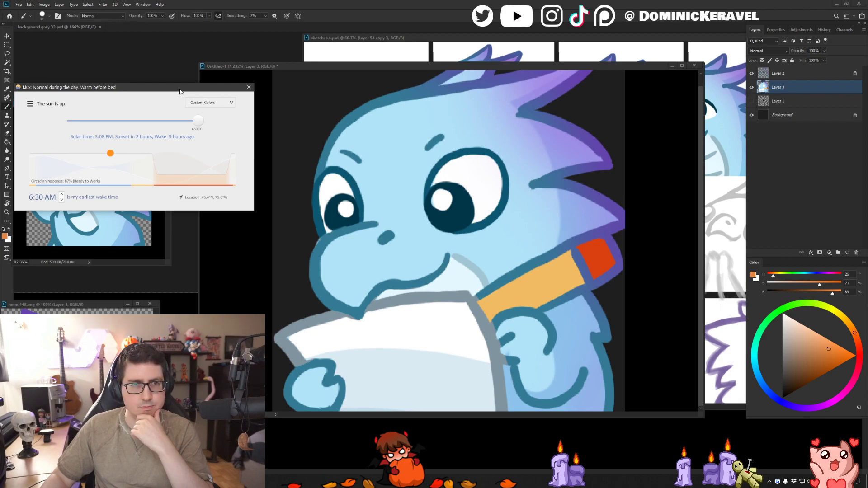
drag(160, 89, 174, 89)
click(262, 88)
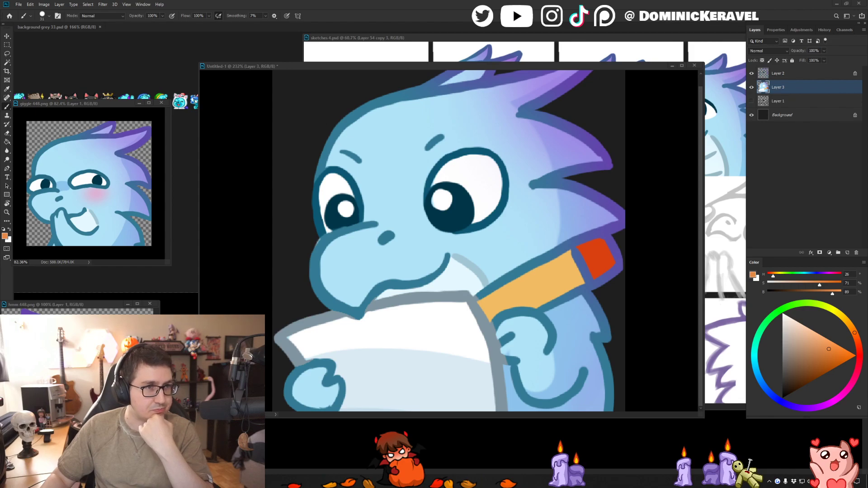
click(268, 7)
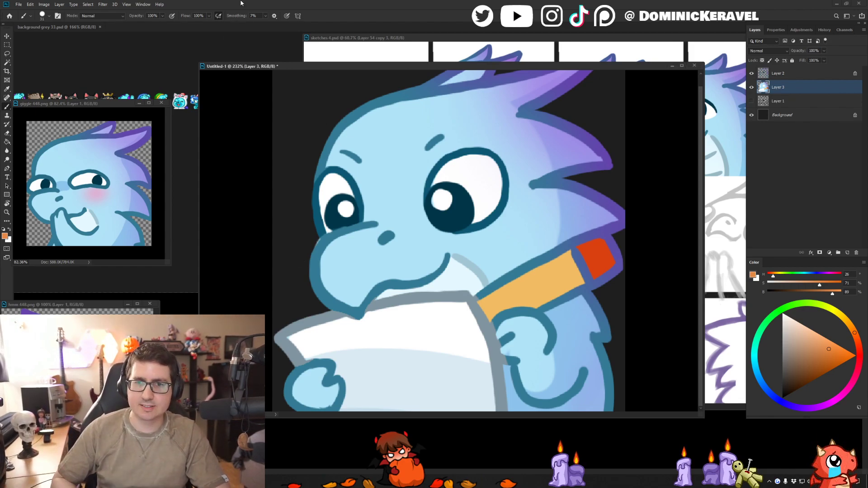
- Sample the outline's teal and touch up the edge of the dragon's mouth above the paper
drag(408, 67, 406, 66)
alt+click(378, 287)
alt+drag(378, 282, 369, 273)
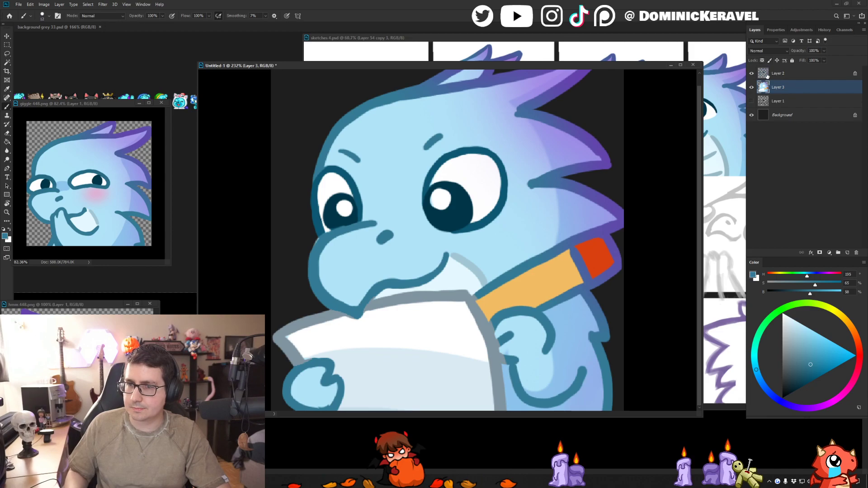
- Select the pencil's body with the Magic Wand, shade its lower side with darker orange at hue 32, and deselect
alt+click(548, 278)
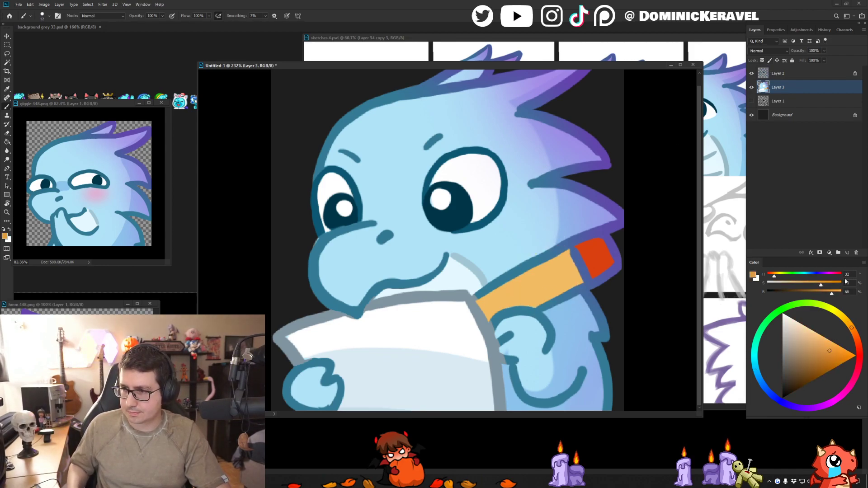
key(w)
click(552, 283)
key(b)
key(bracketright)
key(bracketright)
key(bracketright)
drag(585, 277, 484, 330)
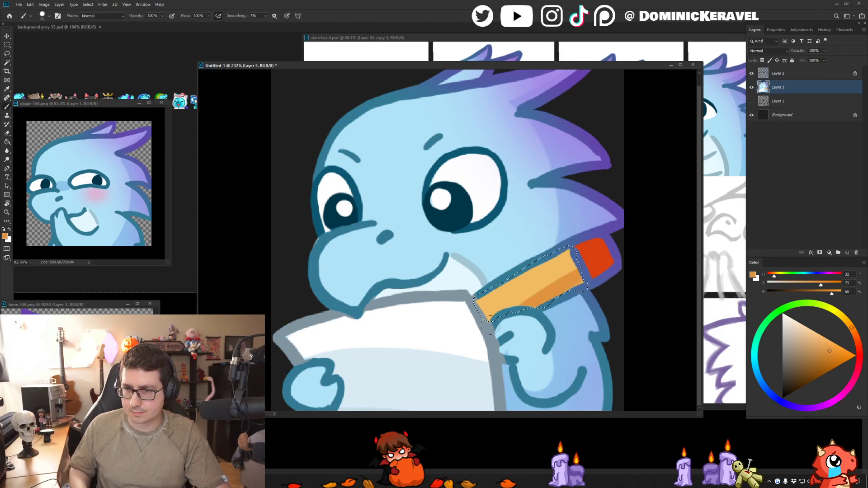
drag(580, 278, 466, 339)
key(ctrl+d)
- On Layer 2, recolor the pencil's outline in dark brown at hue 32, saturation 91, brightness 42
key(e)
key(b)
click(810, 384)
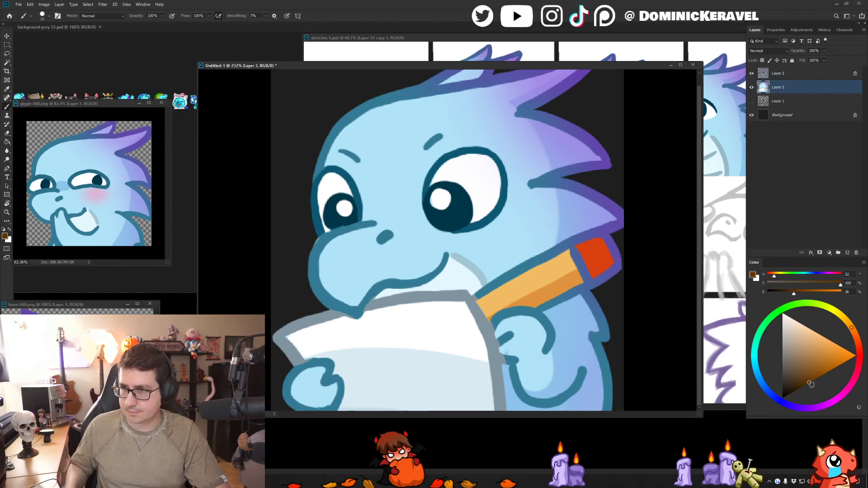
key(alt+bracketright)
click(478, 296)
mouse_move(478, 296)
mouse_down()
mouse_move(551, 250)
mouse_move(564, 253)
mouse_move(604, 232)
mouse_move(622, 271)
mouse_move(590, 266)
mouse_move(555, 304)
mouse_move(586, 289)
mouse_up()
click(811, 378)
key(bracketright)
key(bracketright)
key(bracketright)
key(bracketright)
key(bracketright)
key(bracketright)
key(bracketright)
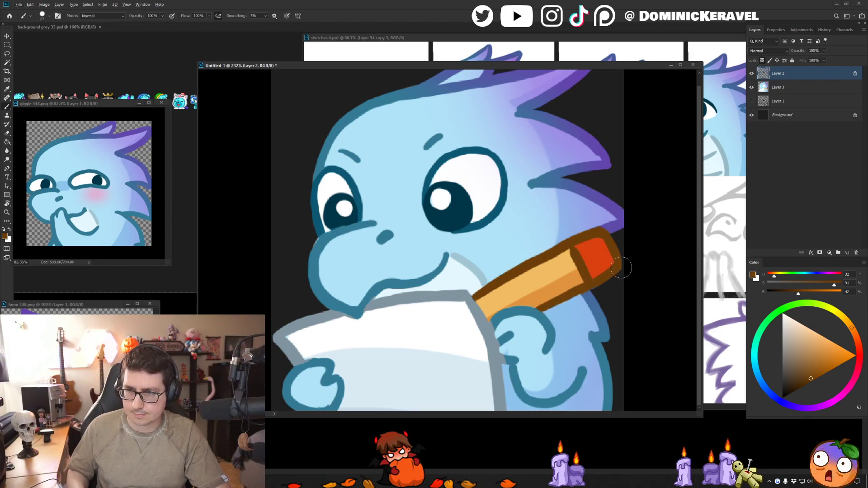
alt+click(597, 293)
key(e)
key(b)
- Touch up both of the dragon's hands beside the paper on Layers 2 and 3 with colors sampled from the drawing
alt+click(492, 317)
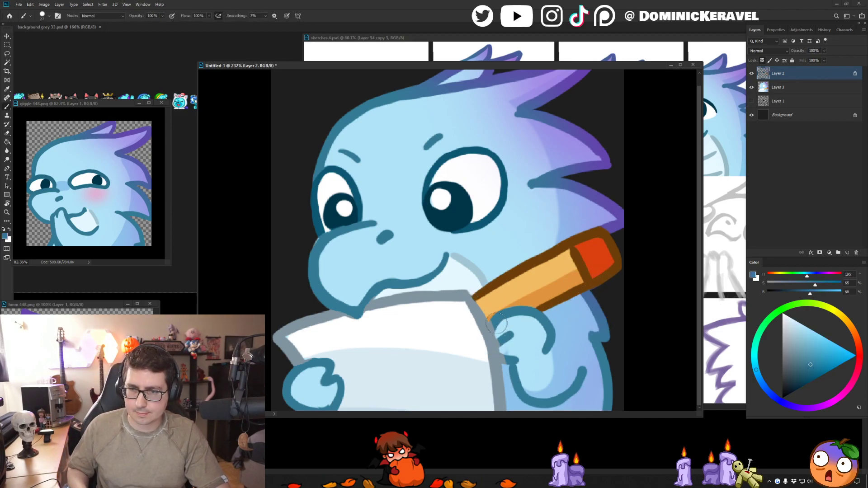
key(v)
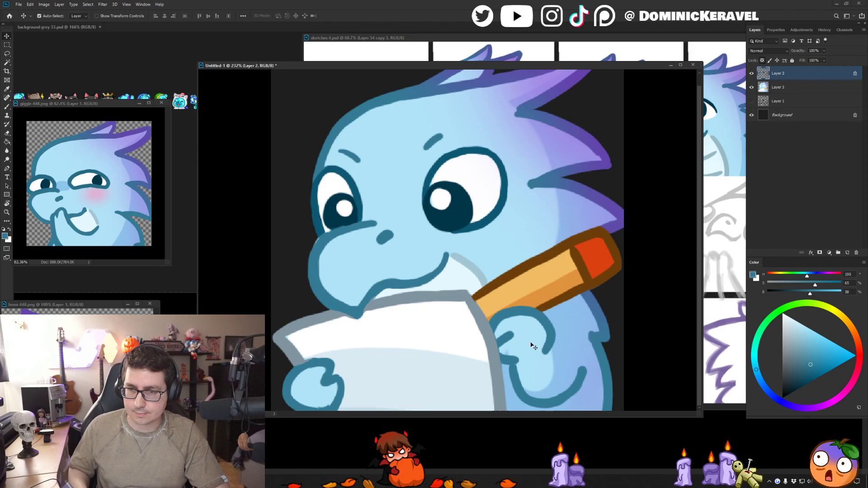
click(531, 345)
key(b)
alt+click(525, 347)
drag(520, 349, 527, 355)
key(v)
drag(499, 112, 499, 124)
key(b)
key(v)
drag(345, 328, 344, 317)
key(b)
alt+click(318, 356)
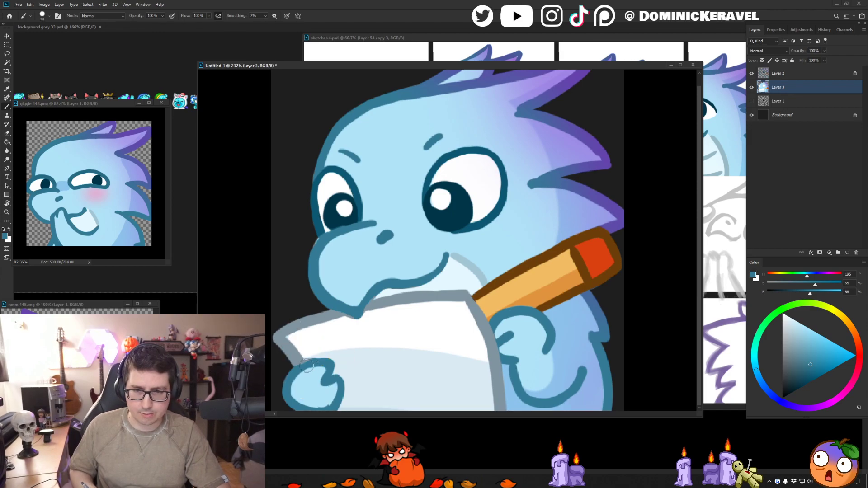
- Make Layer 2 active and unlock its transparent pixels
click(764, 72)
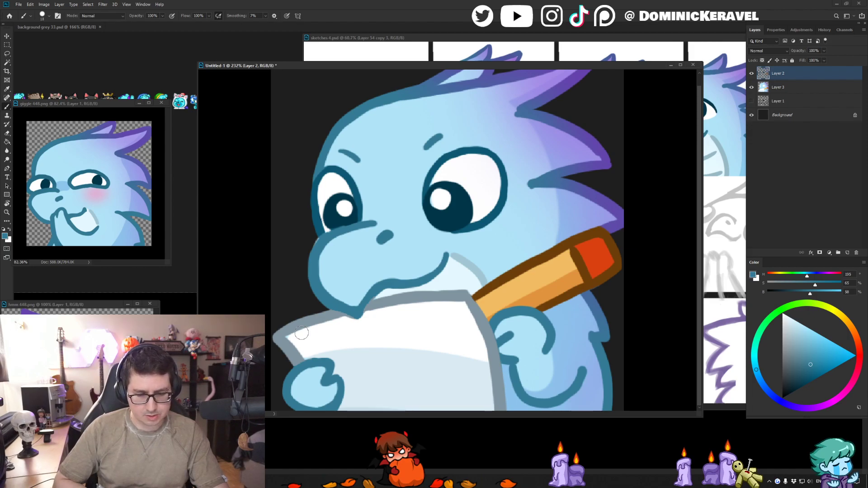
drag(397, 66, 383, 61)
key(v)
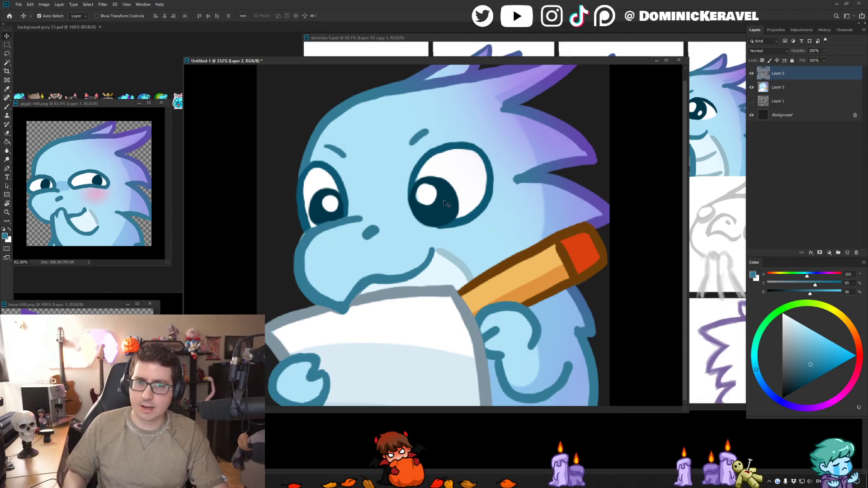
key(b)
key([)
key([)
key([)
key([)
key([)
key(])
key(])
key(])
key(])
key(])
key(])
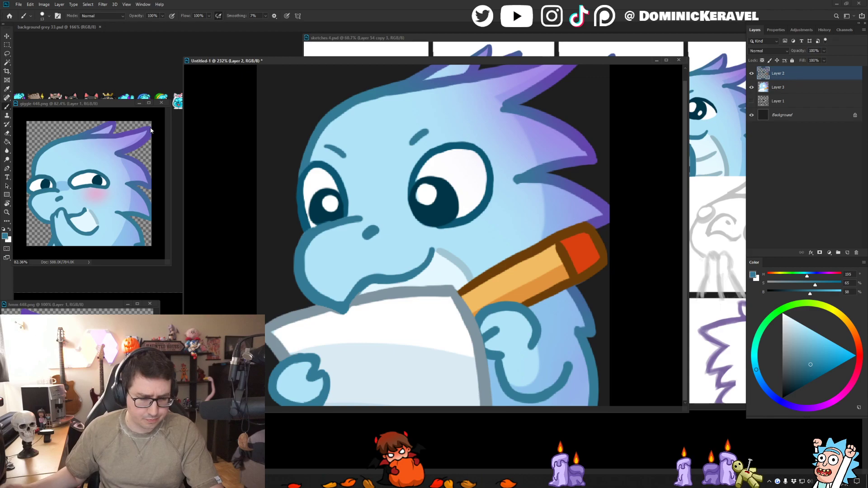
key(e)
drag(374, 60, 363, 59)
key(v)
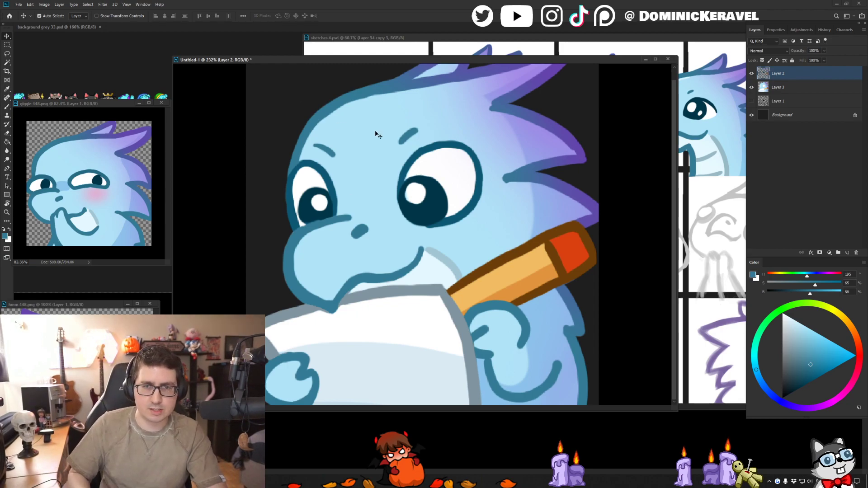
key(e)
key(b)
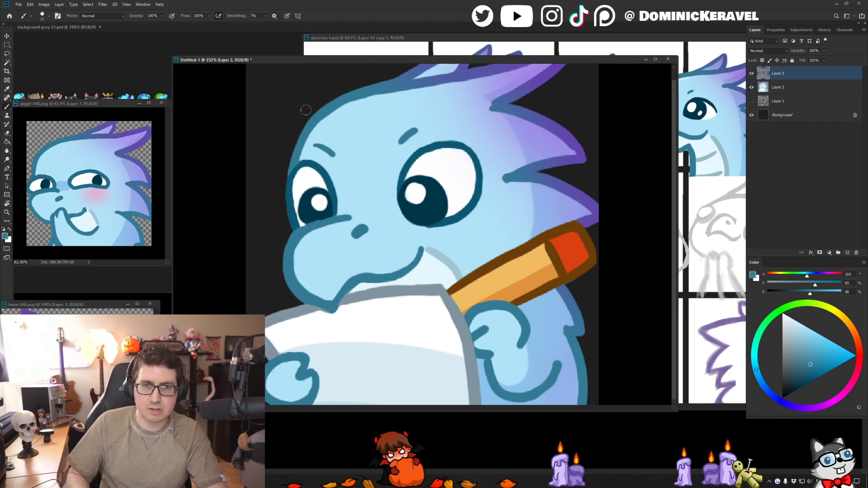
- Merge Layers 2 and 3, duplicate the merged layer, and hide the original
key(v)
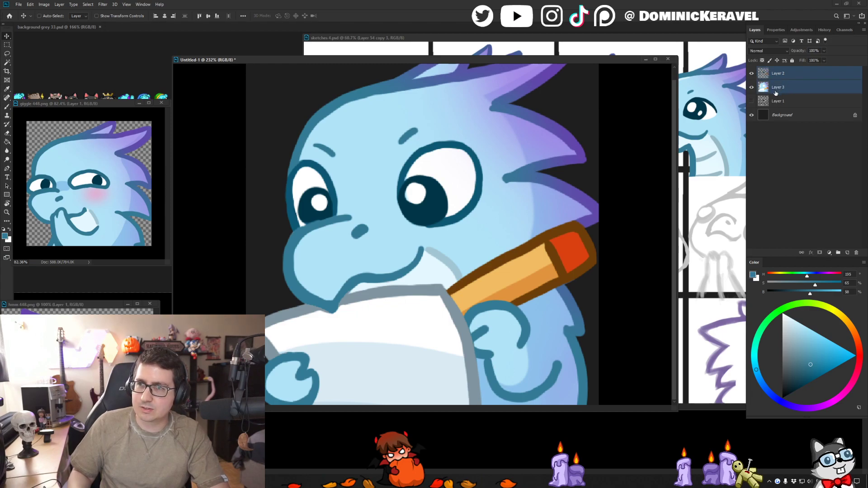
key(ctrl+e)
key(e)
key(ctrl+j)
- Clean up the forehead's outline on the duplicate with the Clean Line Broosh at 13 px, using sampled blues
key(b)
alt+click(362, 103)
right_click(336, 108)
right_click(343, 103)
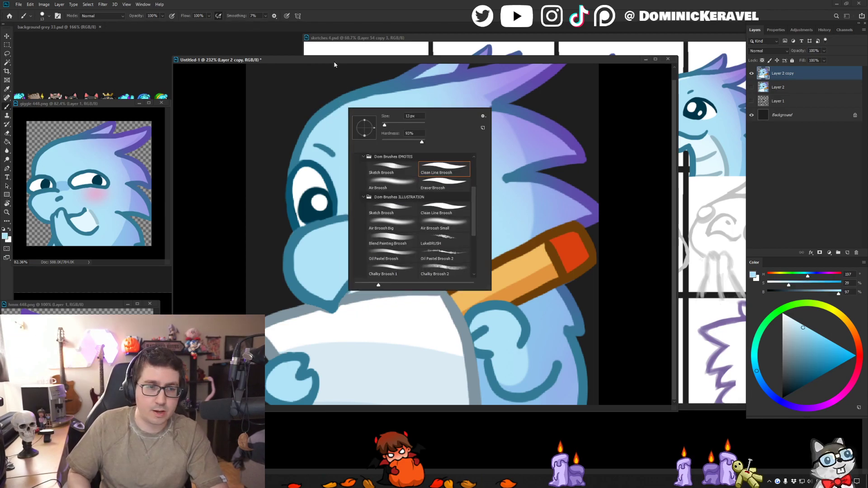
click(334, 117)
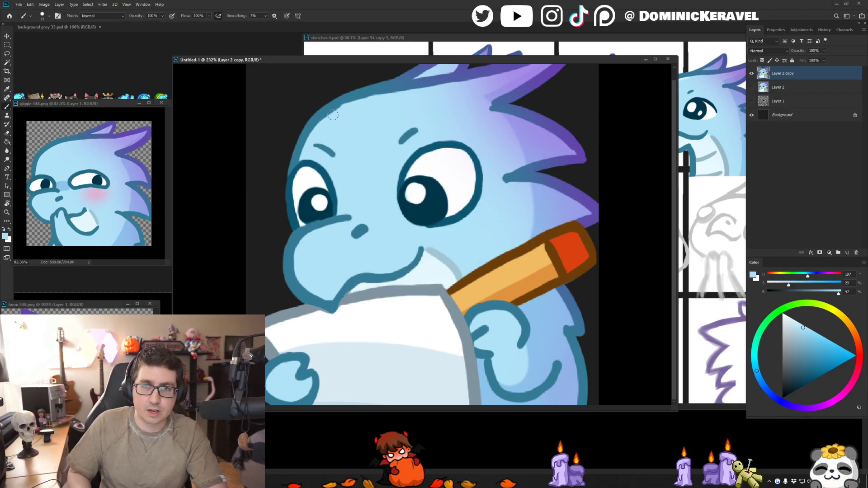
alt+click(313, 143)
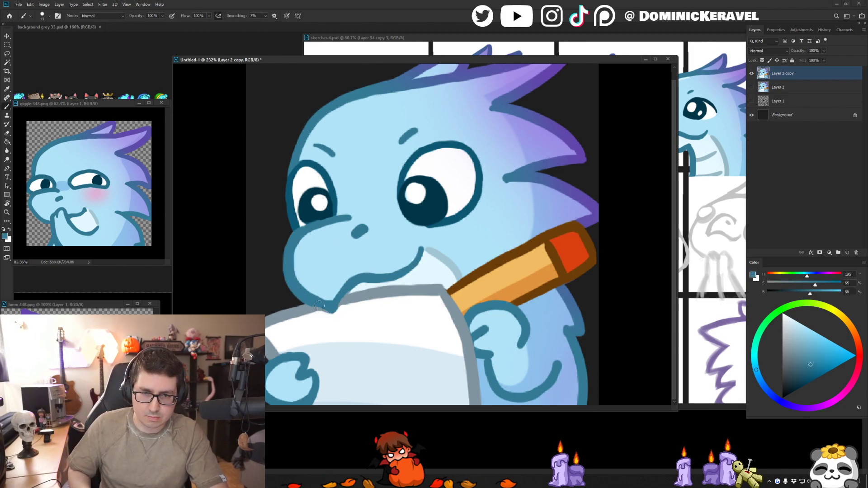
- Smooth the snout's outline from its lower tip up to the mouth with the sampled teal
drag(333, 309, 366, 276)
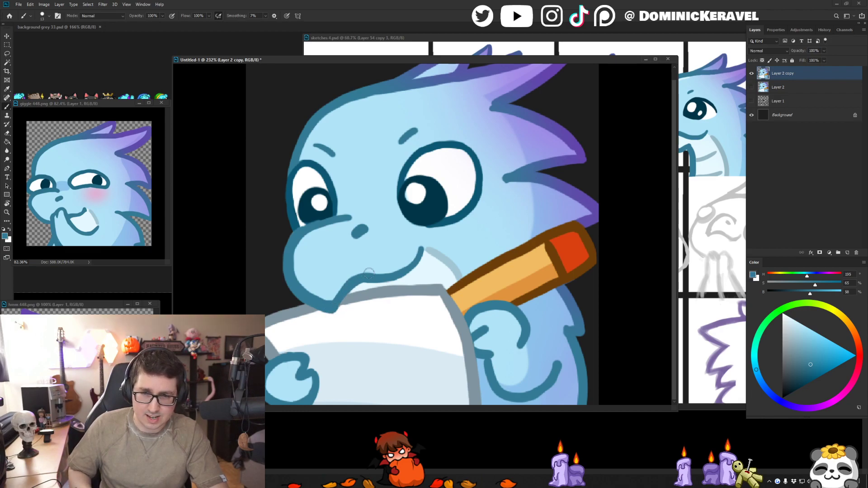
key(v)
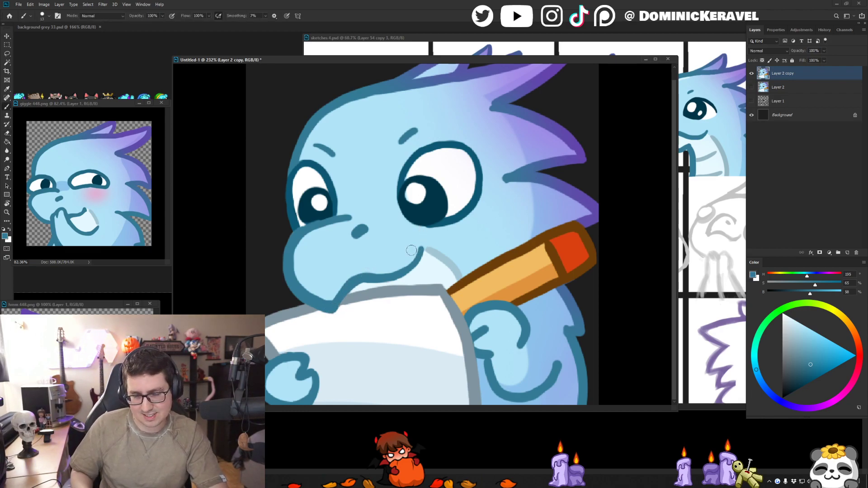
key(b)
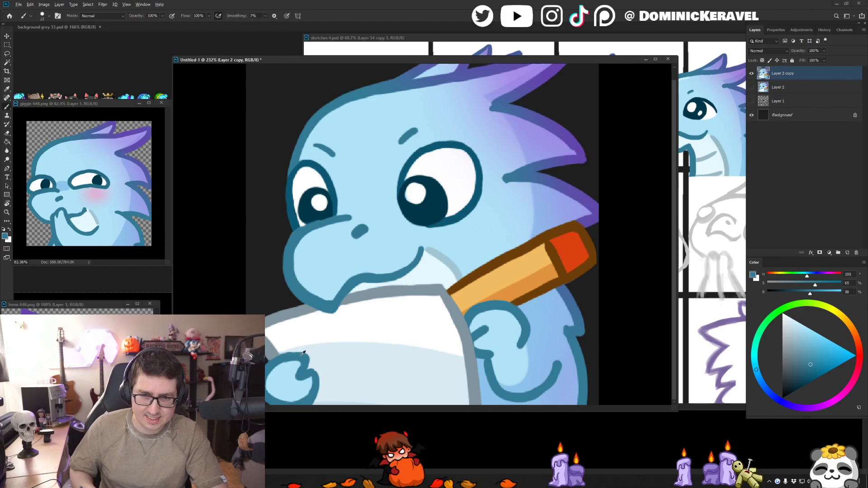
key(e)
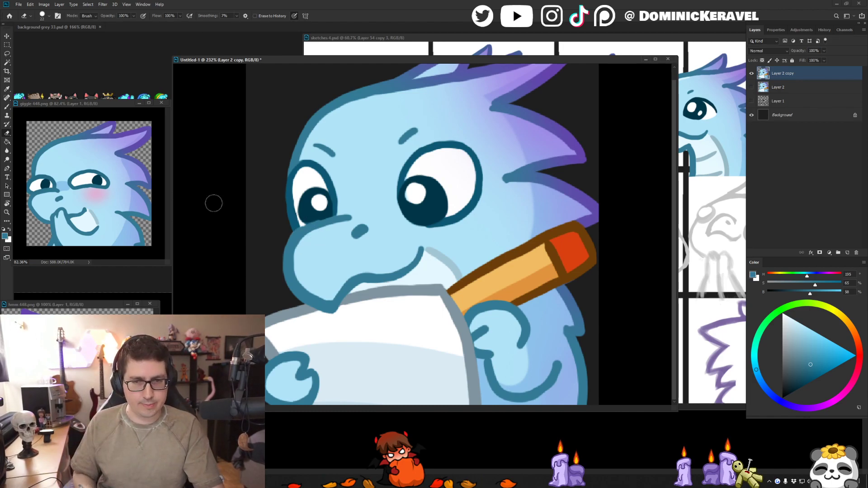
key(b)
alt+click(306, 307)
key(ctrl+z)
drag(309, 305, 340, 292)
key(ctrl+z)
- Touch up the paper's upper corner beside the pencil with the sampled grey, and undo the stroke along its upper edge
key(bracketright)
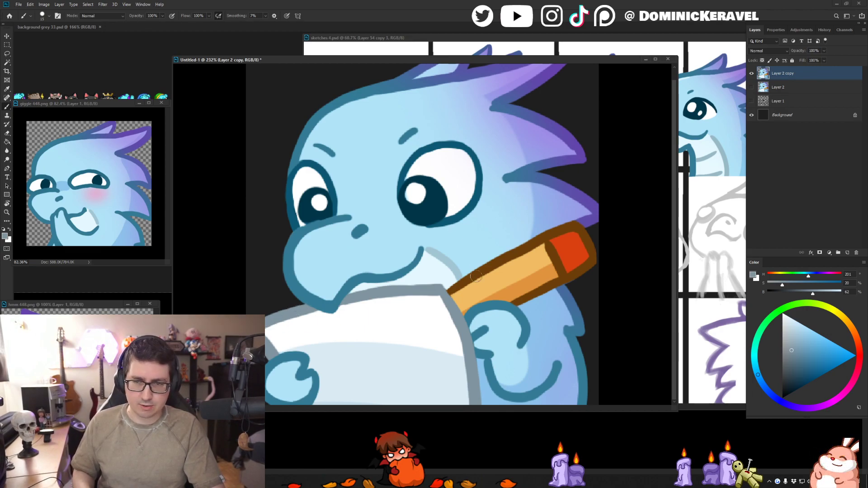
drag(440, 290, 451, 305)
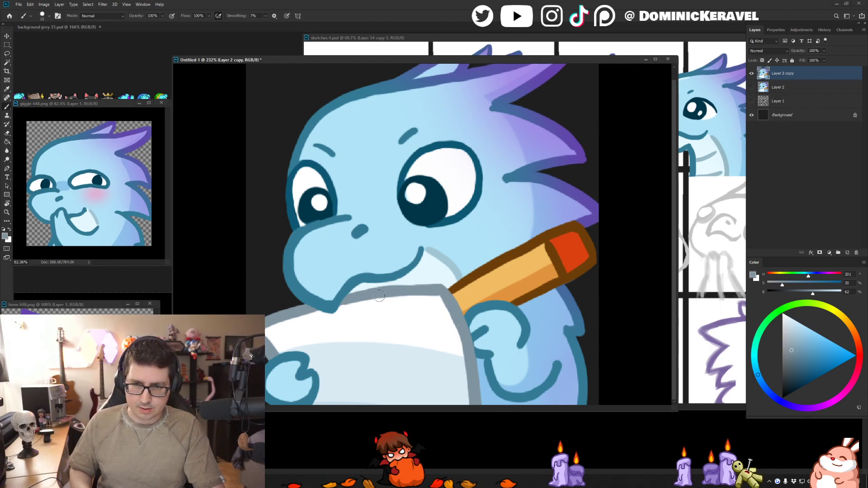
mouse_move(394, 291)
mouse_down()
mouse_move(458, 280)
mouse_move(436, 290)
mouse_up()
key(ctrl+z)
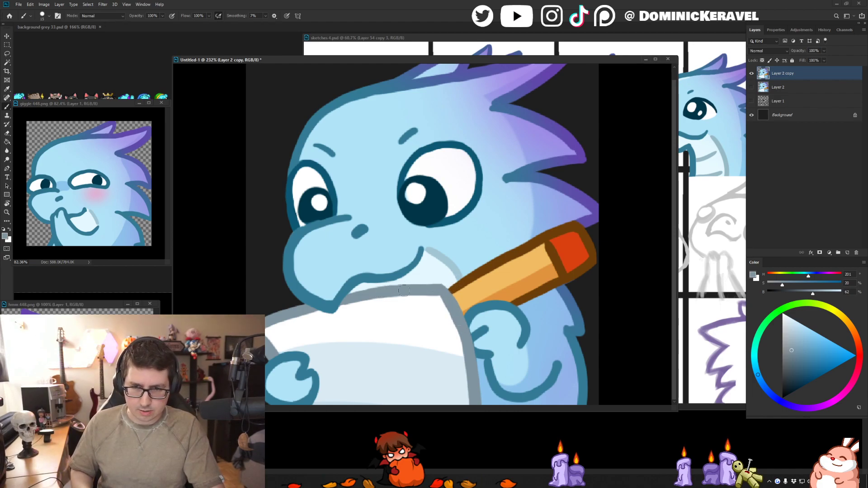
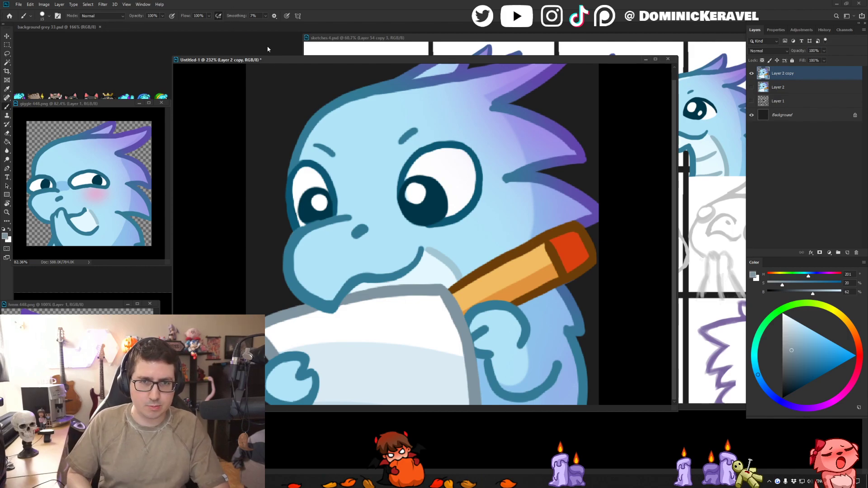
- Touch up the smaller eye's outline beside the snout with sampled blues, and undo the stroke along its inner edge
drag(268, 59, 273, 59)
key(v)
key(ctrl+0)
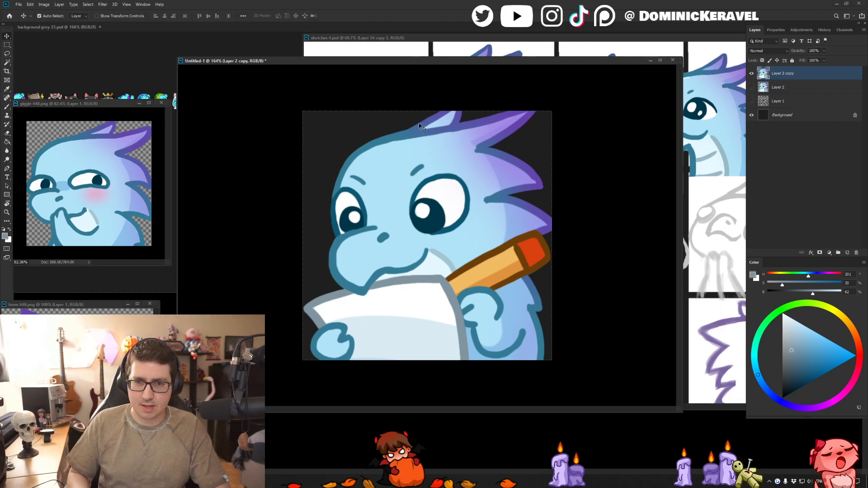
mouse_move(342, 240)
mouse_down()
mouse_move(362, 224)
mouse_move(282, 231)
mouse_move(345, 221)
mouse_up()
key(b)
alt+click(331, 219)
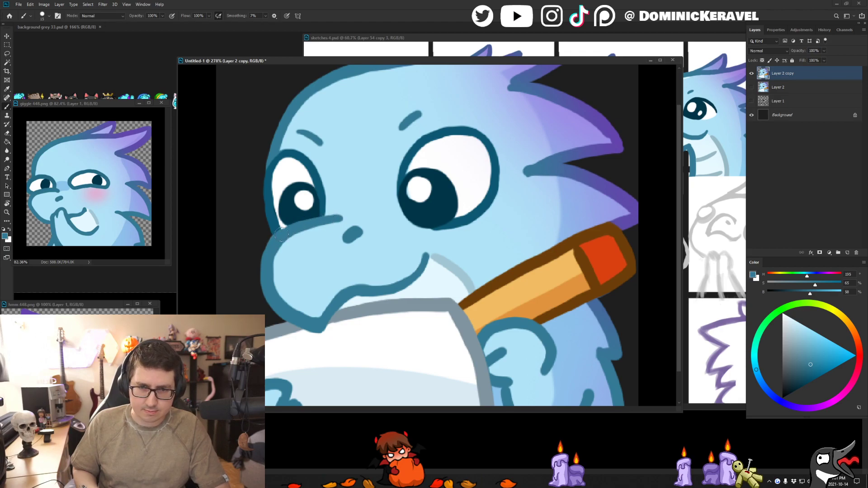
alt+click(288, 164)
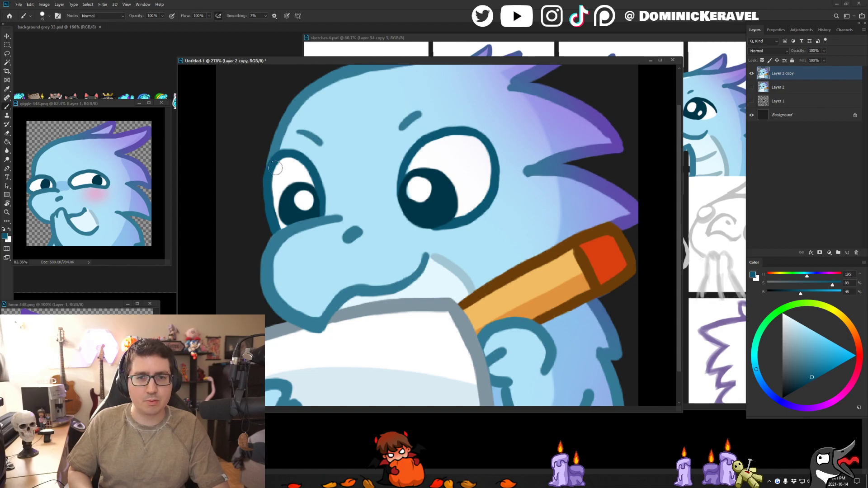
drag(321, 192, 325, 216)
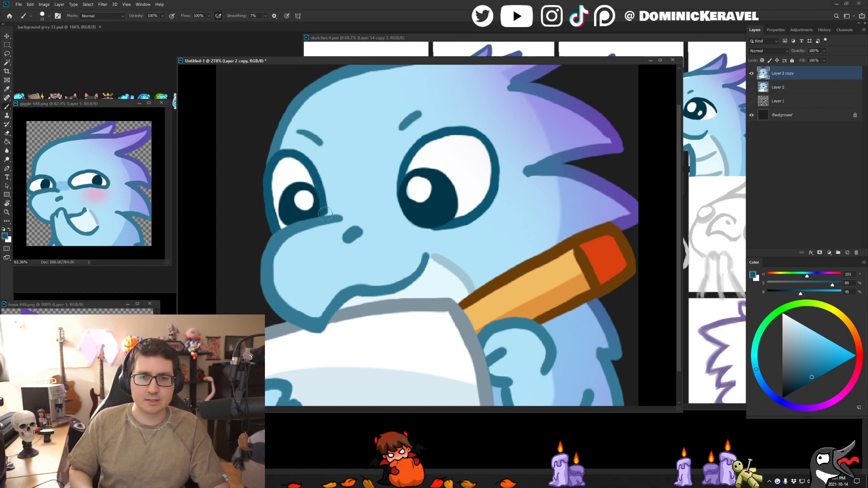
key(ctrl+z)
alt+click(319, 220)
key(v)
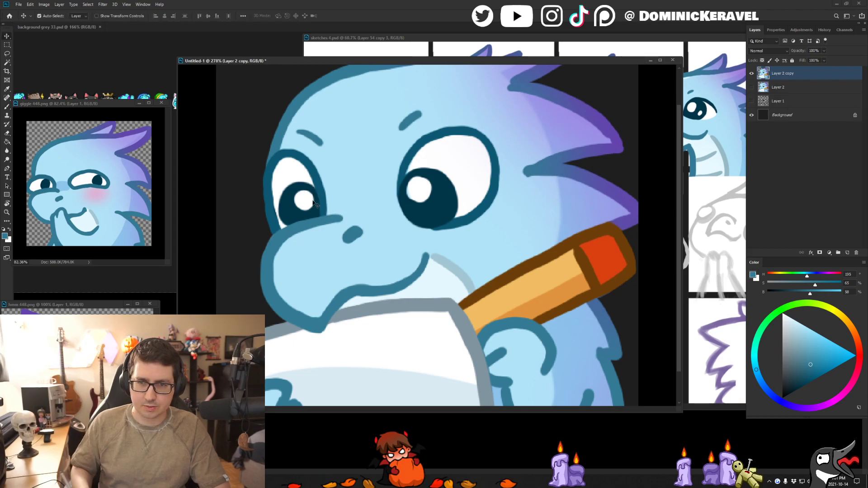
- Clean up the outlines of both eyes, alternating between the sampled pale skin blue and the dark outline blue
key(b)
alt+click(449, 237)
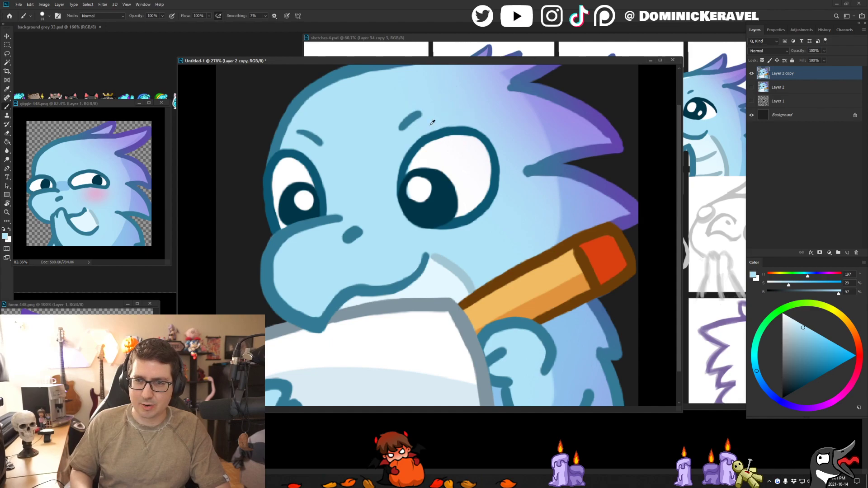
alt+click(447, 132)
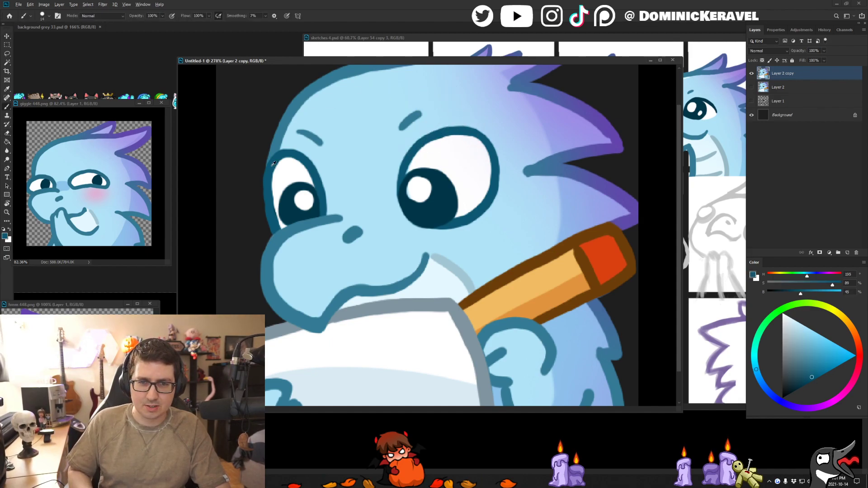
key(e)
key(b)
alt+click(280, 154)
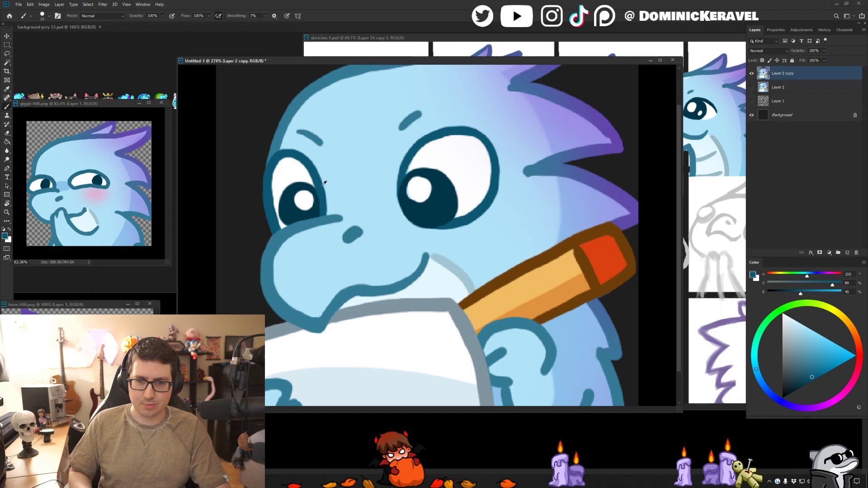
alt+click(287, 267)
key(v)
drag(320, 254, 266, 255)
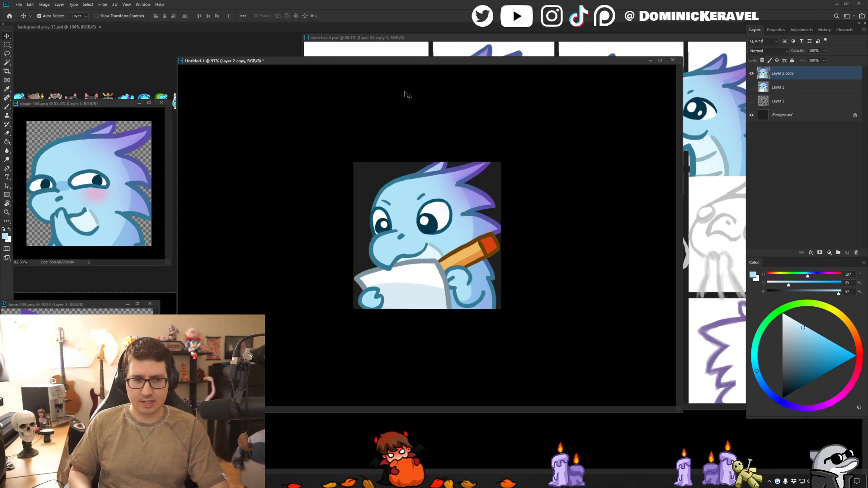
key(ctrl+s)
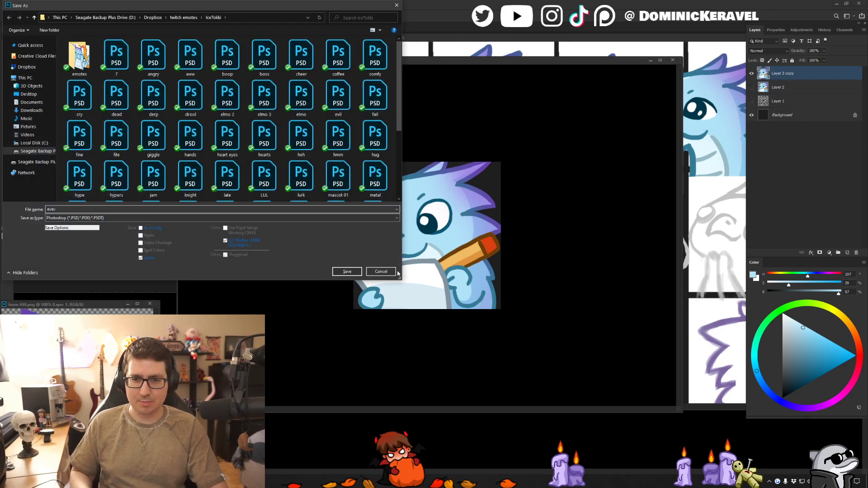
click(383, 271)
drag(443, 62, 419, 52)
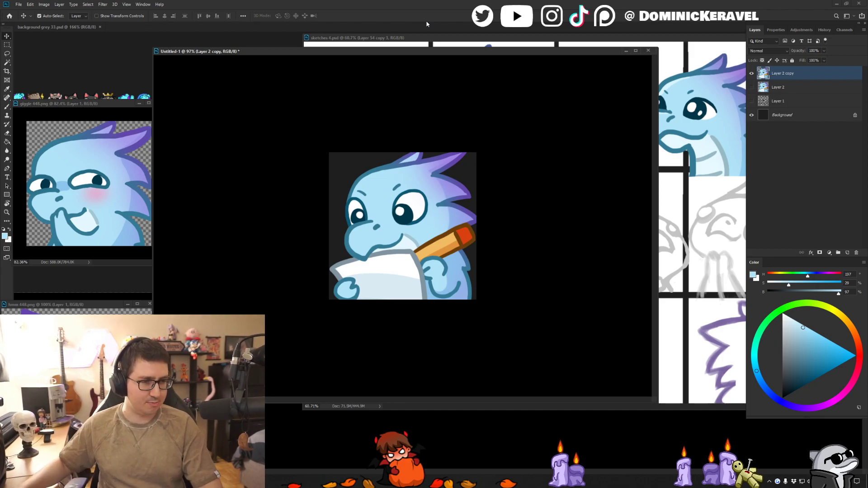
key(alt+Tab)
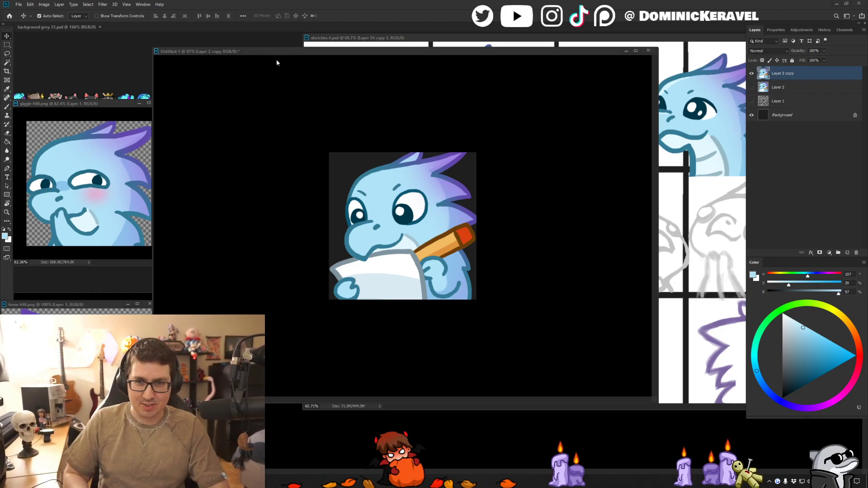
drag(272, 51, 278, 61)
key(e)
key(v)
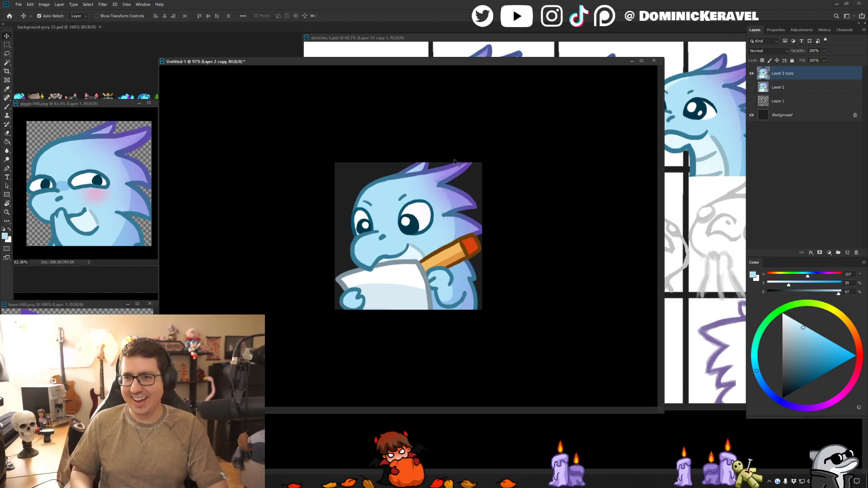
- Narrow the emote's document window, duplicate the Layer 2 copy layer, and hide the layer it was duplicated from
drag(475, 63, 480, 66)
drag(670, 414, 511, 412)
drag(380, 65, 496, 70)
key(ctrl+j)
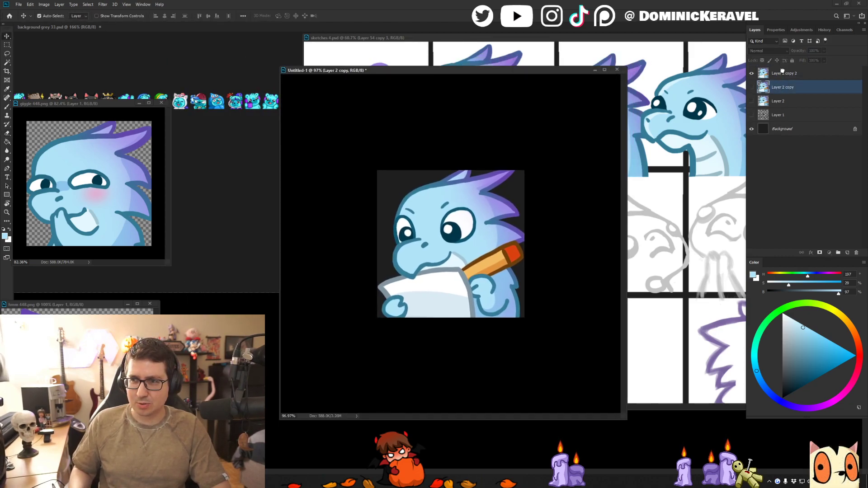
drag(503, 181, 521, 180)
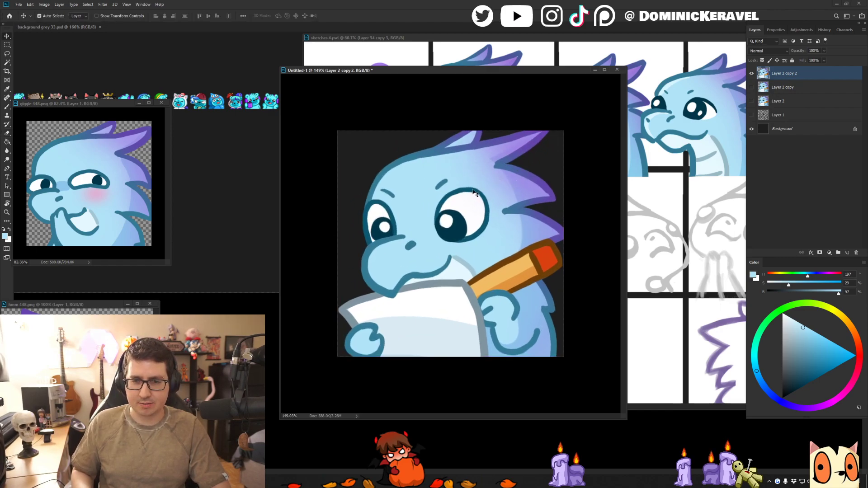
- Touch up the forehead's outline with the sampled teal and the cheek line behind the mouth with its sampled grey-blue
click(400, 159)
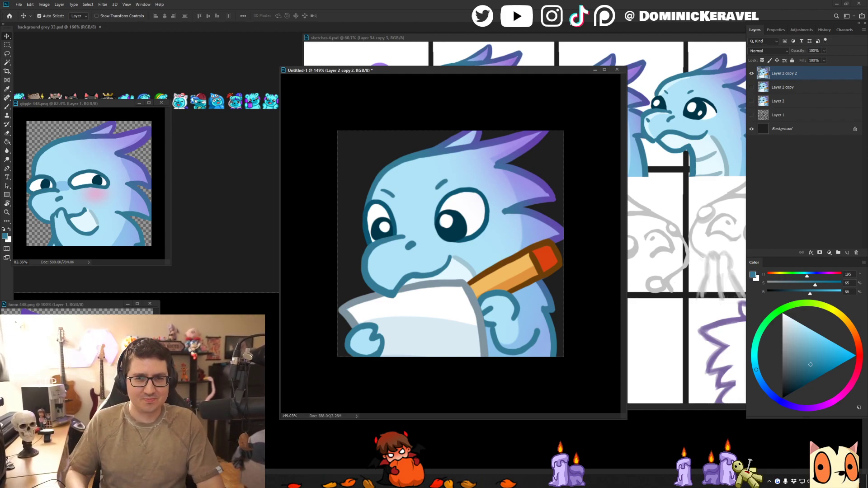
drag(393, 69, 422, 52)
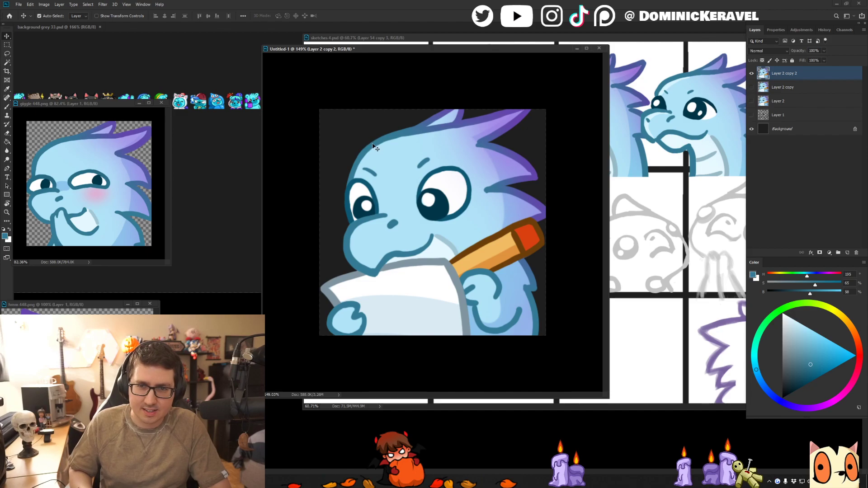
scroll(374, 148, up, 3)
key(b)
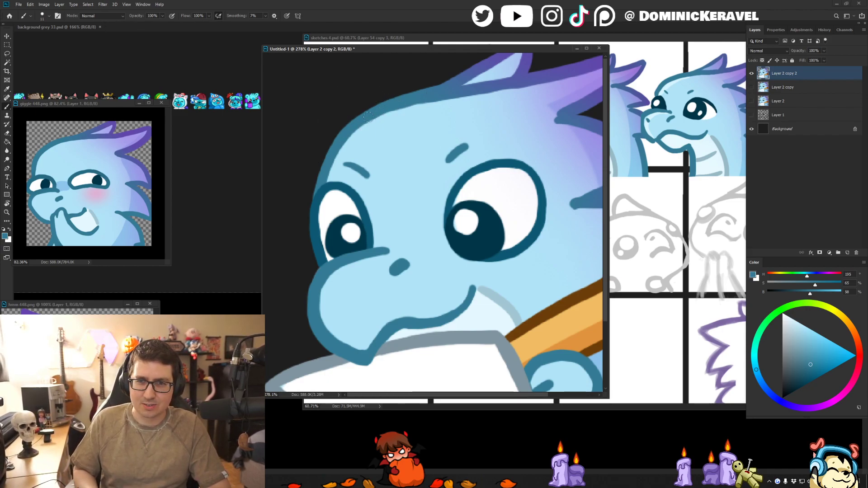
key(v)
mouse_move(494, 326)
mouse_down()
mouse_move(470, 288)
mouse_move(413, 242)
mouse_up()
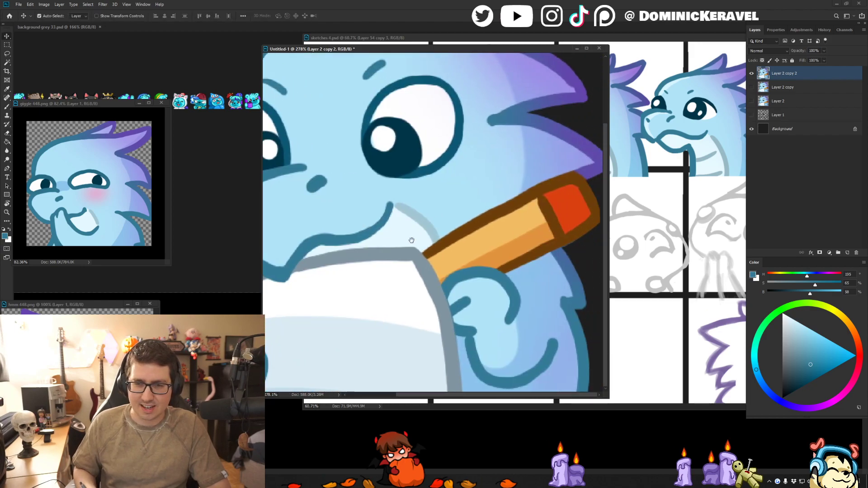
key(b)
alt+click(422, 219)
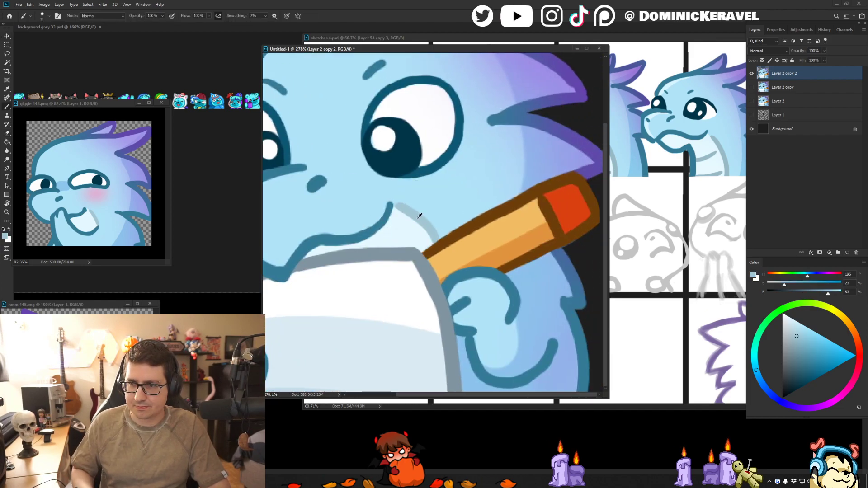
scroll(442, 228, down, 7)
key(v)
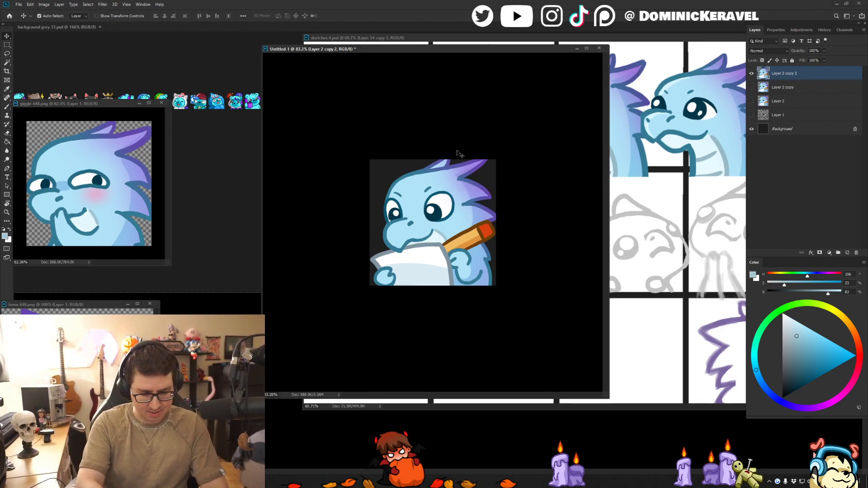
drag(427, 51, 377, 49)
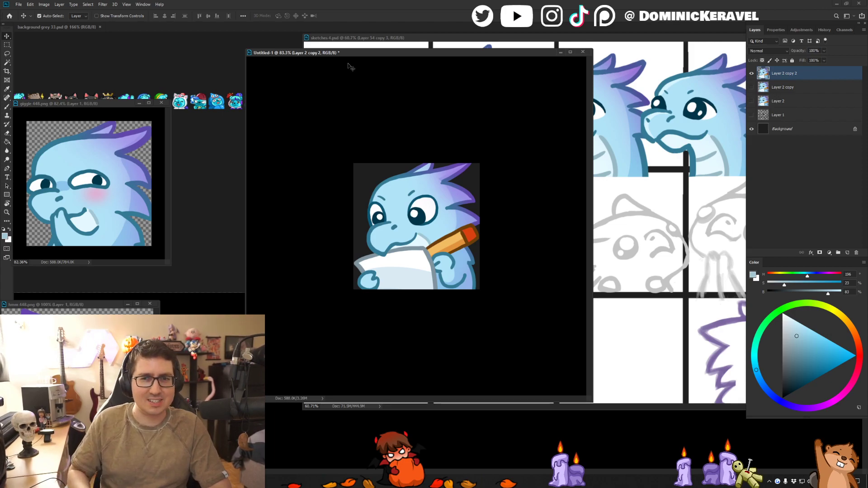
drag(360, 52, 393, 82)
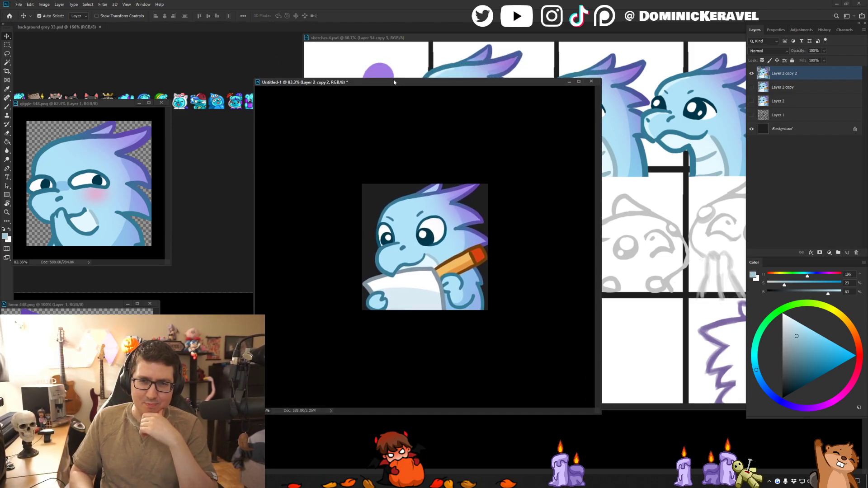
click(394, 76)
click(293, 85)
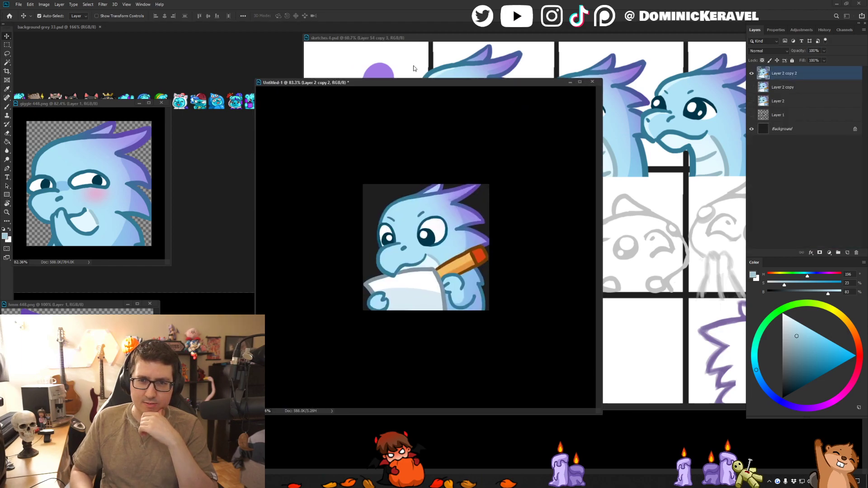
drag(415, 78, 416, 72)
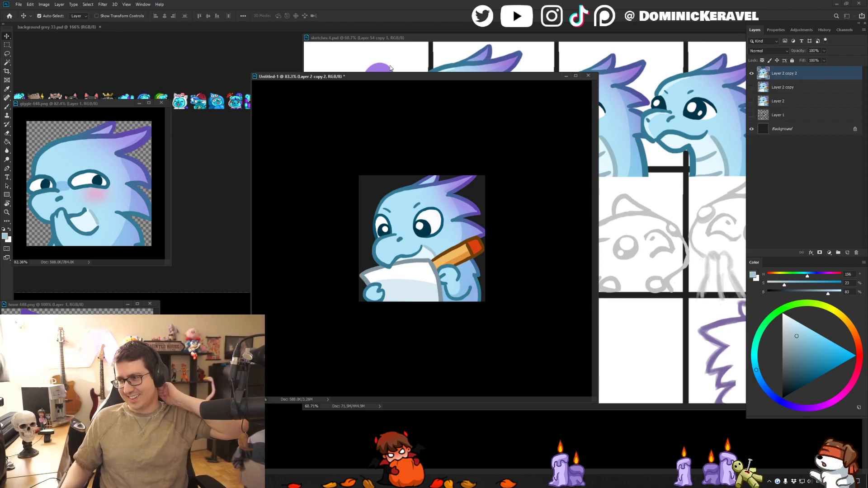
mouse_move(452, 77)
mouse_down()
mouse_move(428, 85)
mouse_move(435, 57)
mouse_move(448, 48)
mouse_move(438, 37)
mouse_move(466, 39)
mouse_up()
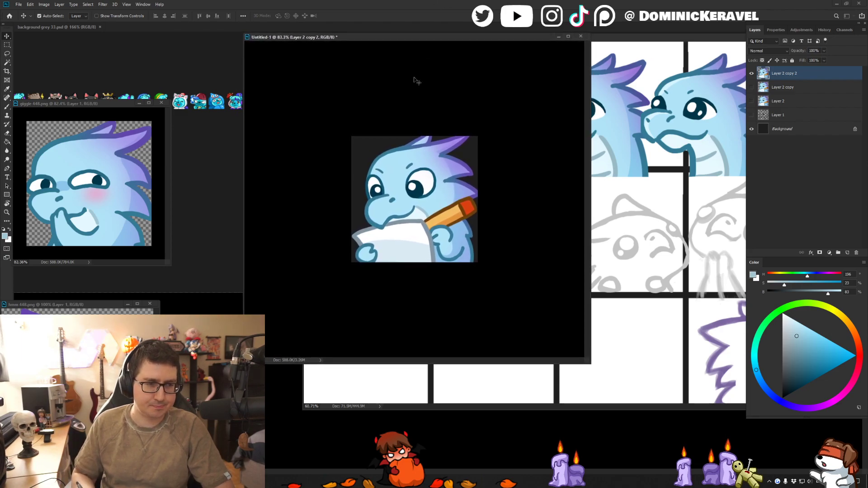
drag(454, 38, 501, 52)
- Dock sketches 4.psd as a tab, bring up background grey 33.psd, and move the emote's window clear of its small emotes
click(261, 188)
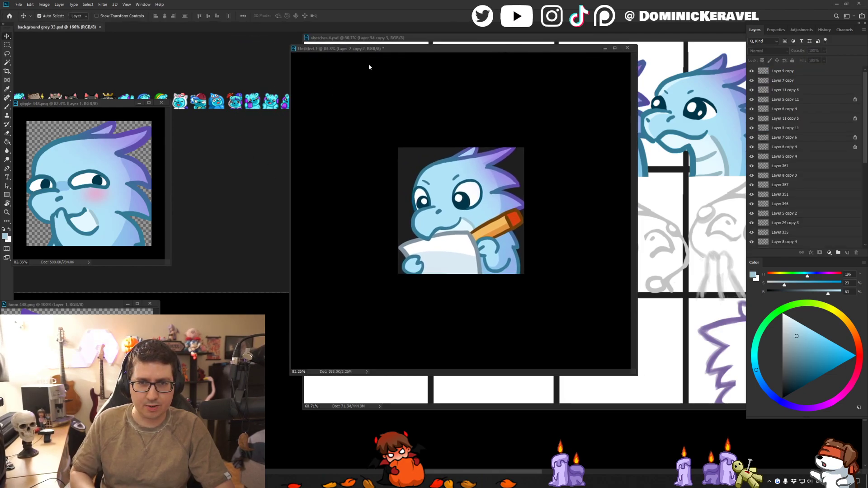
drag(373, 40, 159, 28)
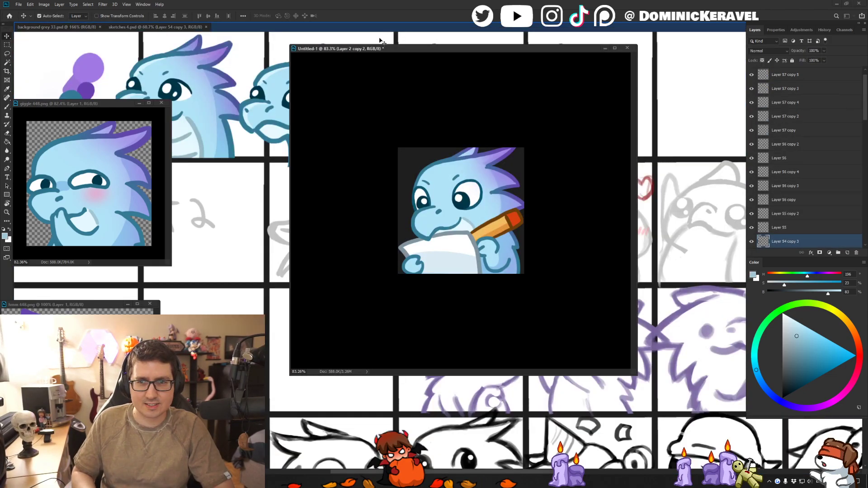
click(75, 29)
drag(373, 47, 513, 52)
click(342, 109)
mouse_move(342, 110)
mouse_down()
mouse_move(316, 110)
mouse_move(360, 122)
mouse_move(335, 121)
mouse_move(353, 115)
mouse_up()
scroll(364, 122, right, 1)
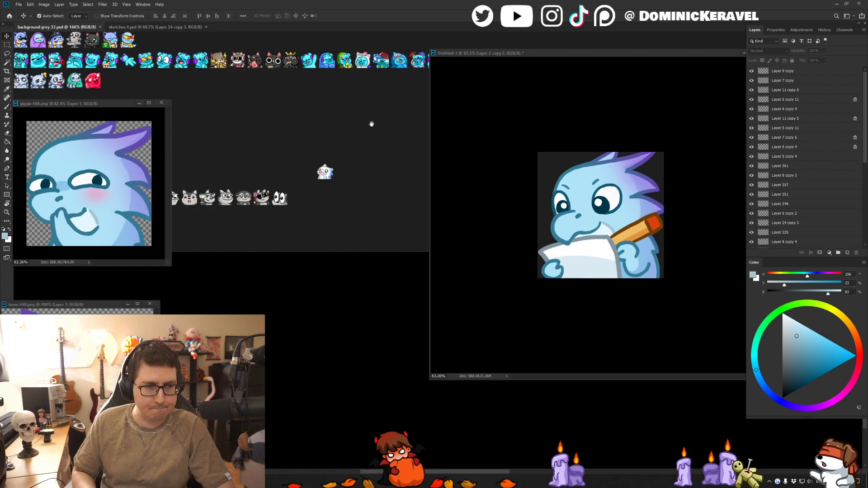
scroll(362, 128, right, 3)
scroll(357, 138, down, 1)
scroll(343, 136, left, 1)
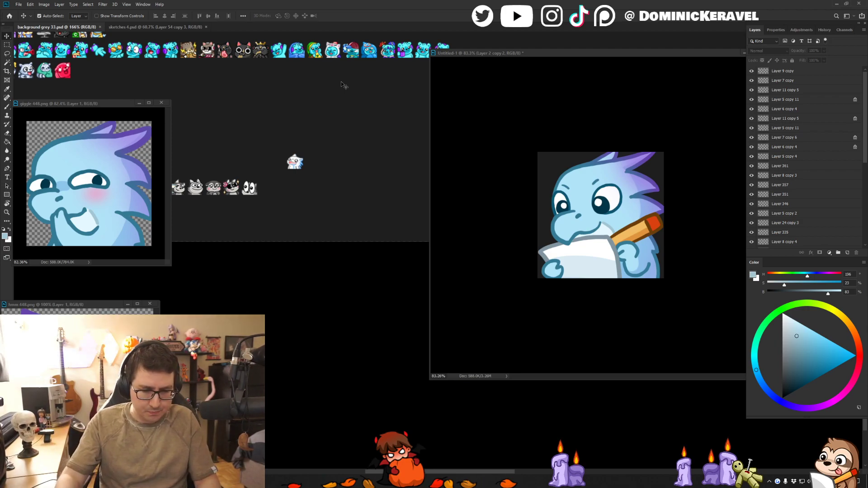
- Resize the emote image to 28 px and place a copy on background grey 33.psd beside the existing small dragon emote
drag(503, 53, 457, 60)
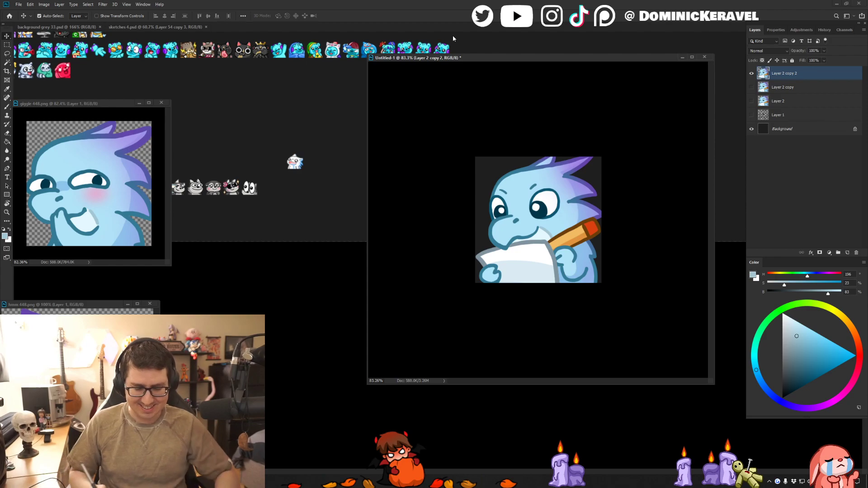
mouse_move(442, 57)
mouse_down()
mouse_move(419, 54)
mouse_move(450, 52)
mouse_up()
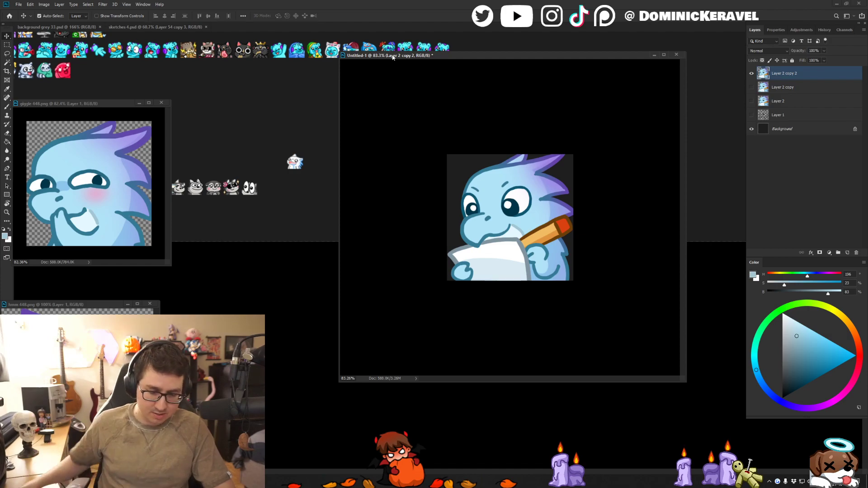
drag(392, 58, 384, 61)
drag(302, 115, 253, 117)
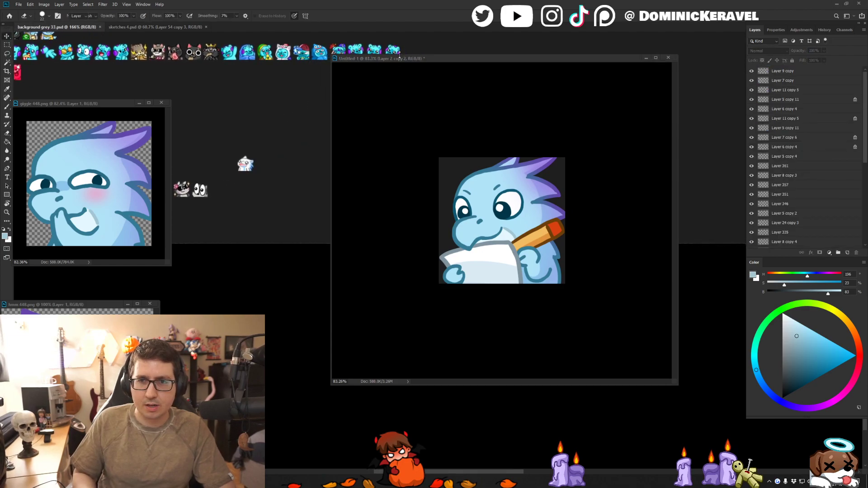
drag(402, 58, 391, 57)
key(ctrl+alt+i)
text(28)
key(Return)
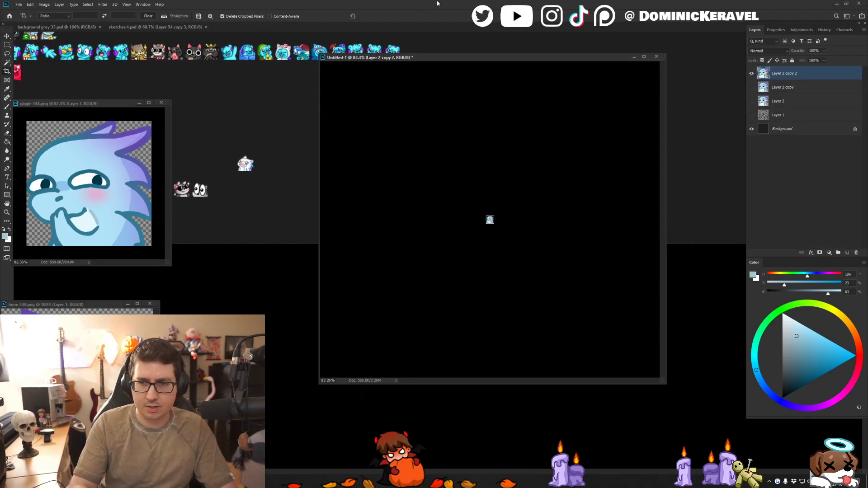
drag(490, 222, 297, 185)
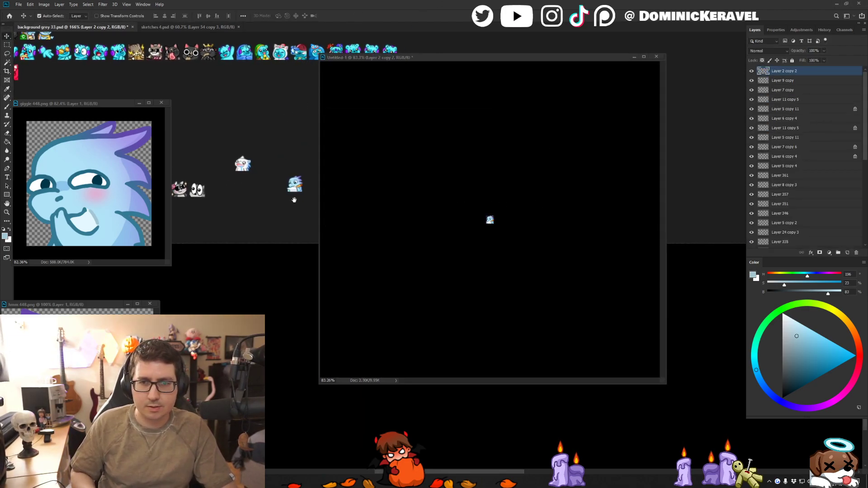
- Undo the emote's 28 px resize, duplicate the Layer 2 copy 2 layer, and hide the layer it was duplicated from
click(605, 137)
key(ctrl+z)
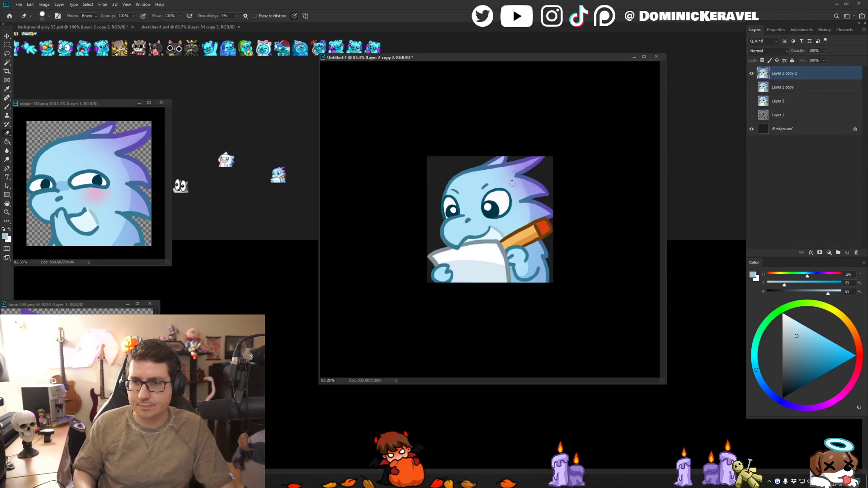
drag(487, 212, 635, 95)
key(ctrl+j)
click(751, 88)
- Sample the larger eye's dark teal and retouch that eye's outline, undoing the strokes that miss
drag(461, 155, 490, 161)
key(b)
alt+click(489, 158)
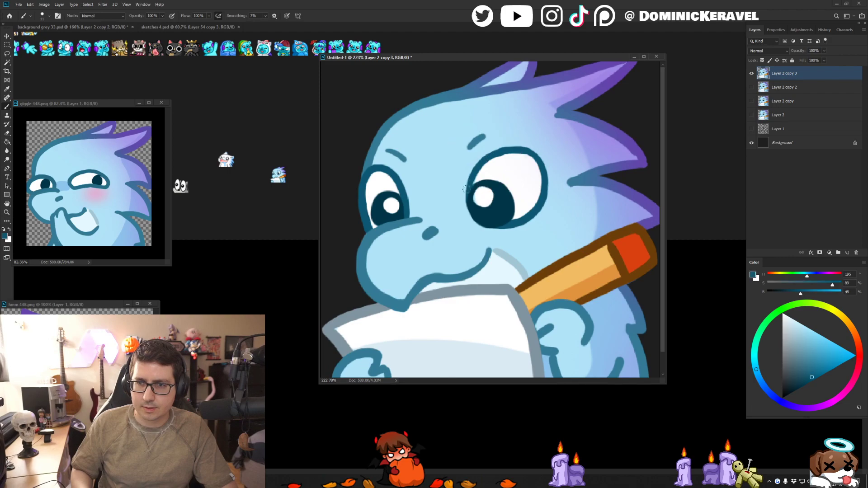
alt+click(477, 167)
drag(468, 192, 480, 161)
key(ctrl+z)
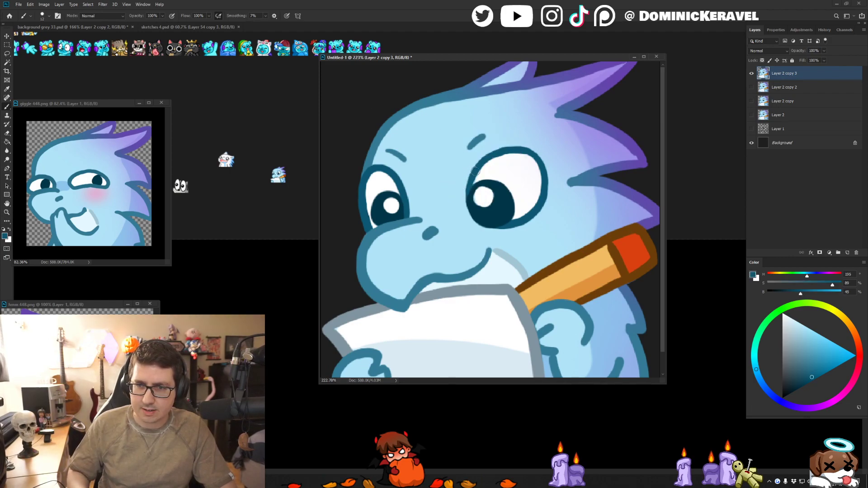
mouse_move(467, 193)
mouse_down()
mouse_move(476, 166)
mouse_move(473, 179)
mouse_move(496, 153)
mouse_move(533, 150)
mouse_move(550, 188)
mouse_move(537, 216)
mouse_move(506, 225)
mouse_move(535, 219)
mouse_up()
key(ctrl+z)
key(ctrl+z)
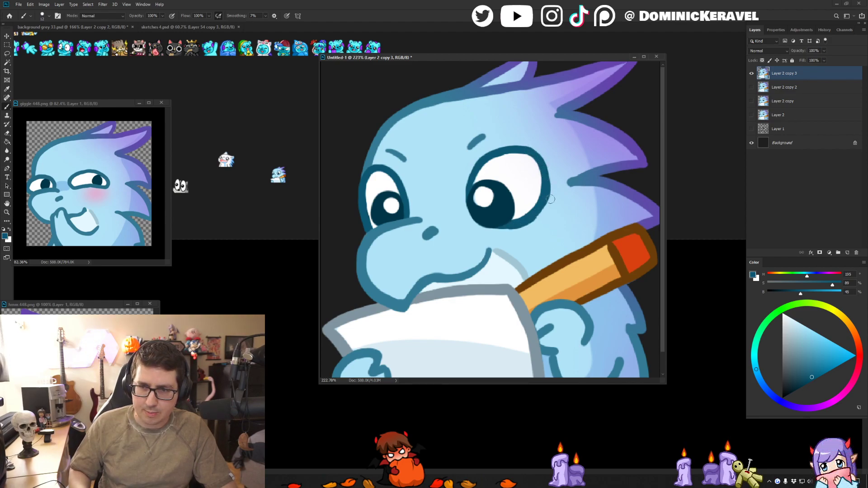
key(ctrl+z)
key(ctrl+z)
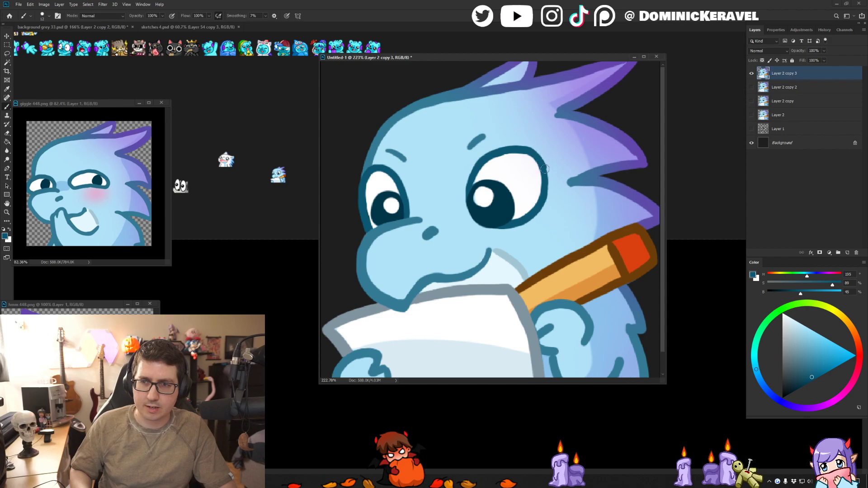
mouse_move(534, 153)
mouse_down()
mouse_move(547, 194)
mouse_move(526, 220)
mouse_up()
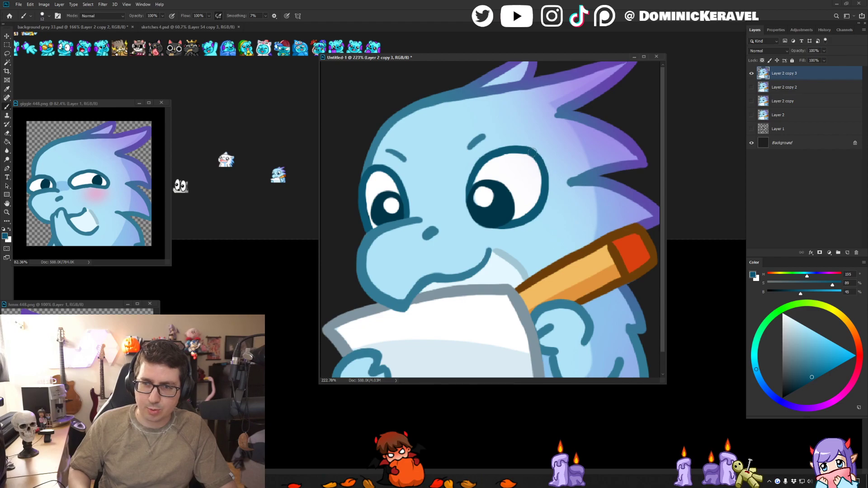
- Reposition the hmm 448.png reference window and the emote's document window
key(v)
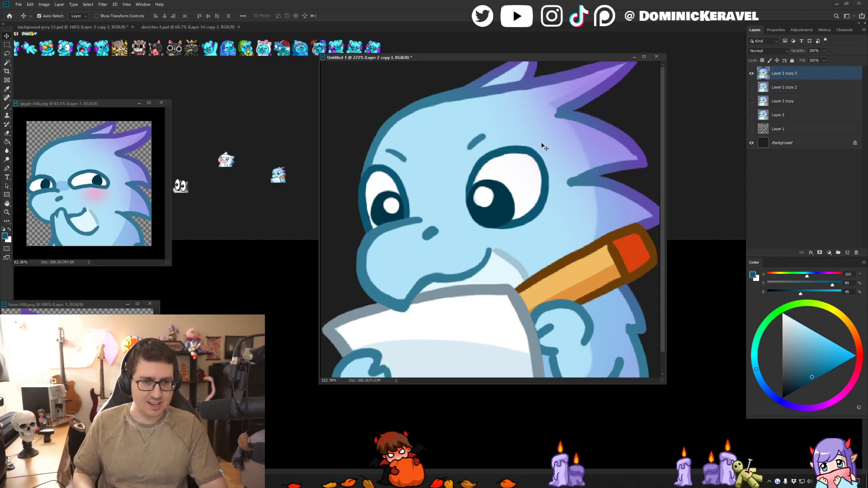
drag(103, 305, 122, 297)
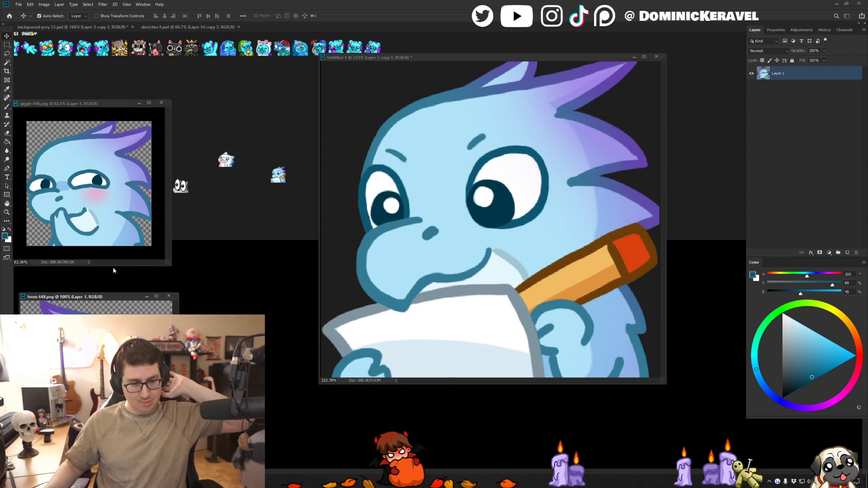
drag(430, 57, 421, 58)
- Touch up the lines around the smaller eye, the muzzle and the larger eye with their sampled teals
key(b)
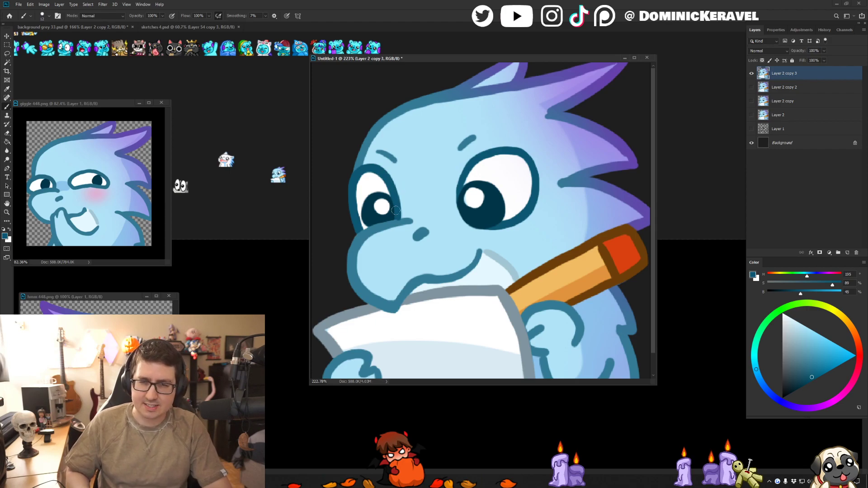
alt+click(390, 225)
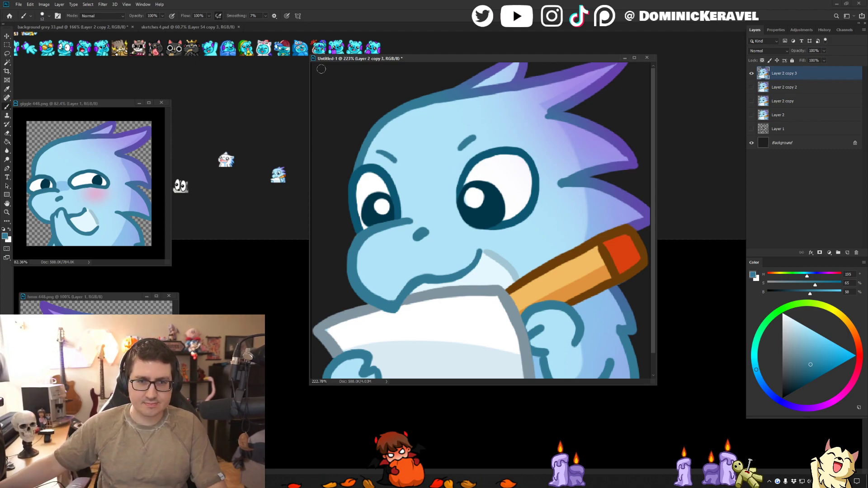
drag(393, 58, 385, 56)
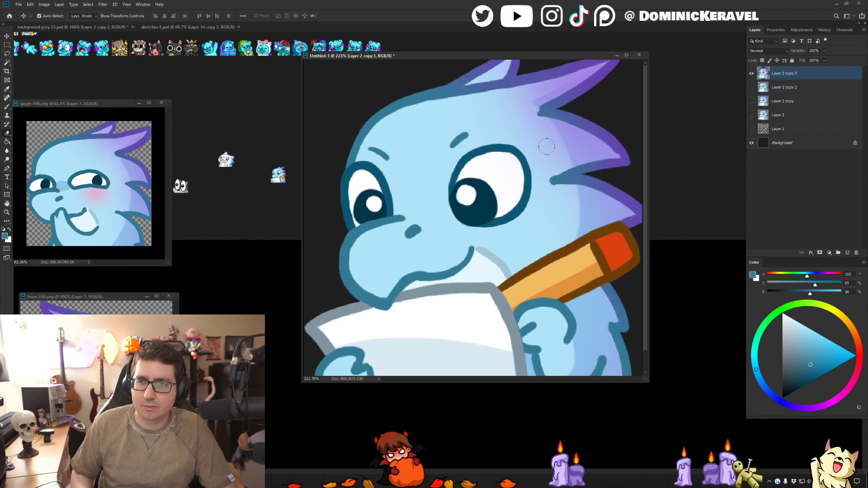
alt+click(521, 157)
- Place a 28 px copy of the emote on background grey 33.psd and restore the emote's full size
key(v)
drag(512, 58, 544, 66)
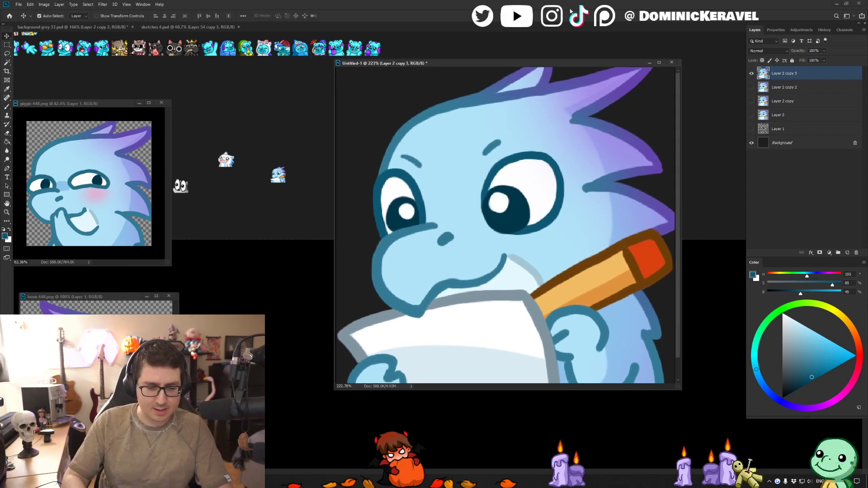
key(ctrl+alt+i)
key(Return)
mouse_move(530, 227)
mouse_down()
mouse_move(271, 151)
mouse_move(244, 134)
mouse_move(275, 139)
mouse_up()
click(394, 113)
key(ctrl+z)
- Sample the mouth line's teal, and on background grey 33.psd replace the older small pencil-dragon copy with the new one
key(b)
alt+click(474, 282)
key(v)
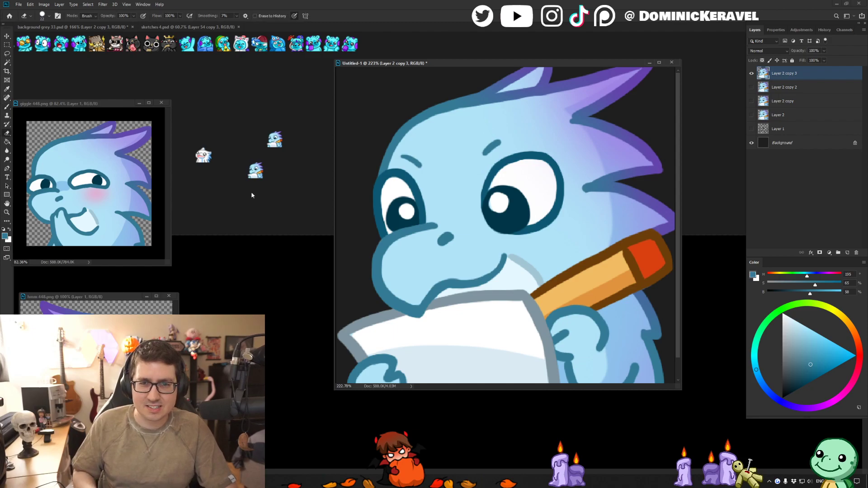
drag(263, 143, 245, 153)
key(Delete)
key(b)
key(v)
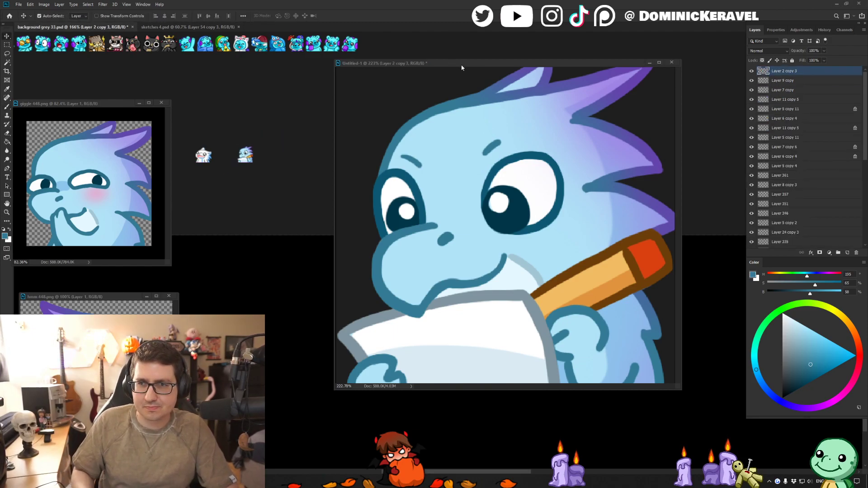
- Lock transparency and darken the paper's sampled grey-blue outline to 58% brightness using the Paint Bucket with anti-aliasing off
click(533, 311)
key(b)
alt+click(533, 311)
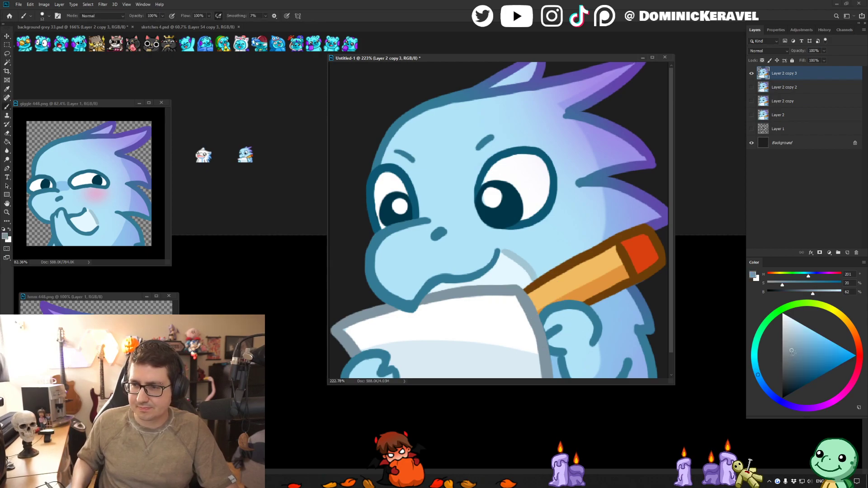
click(762, 60)
key(g)
click(343, 368)
click(336, 329)
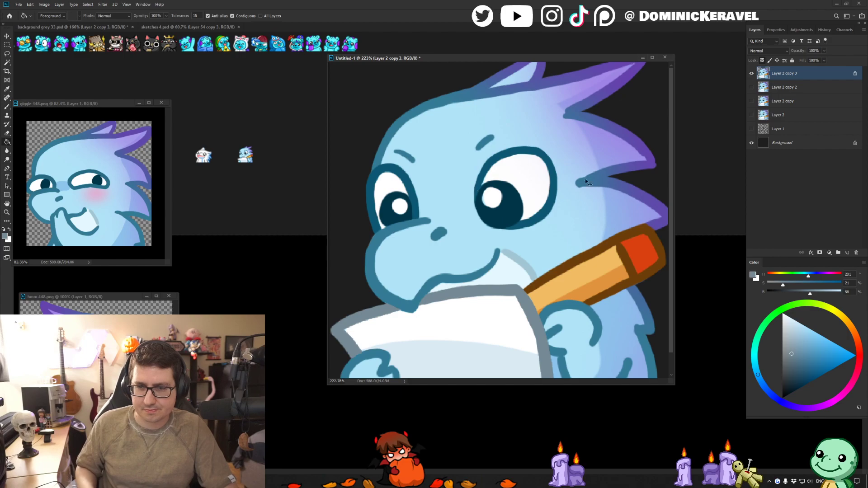
key(ctrl+z)
key(ctrl+z)
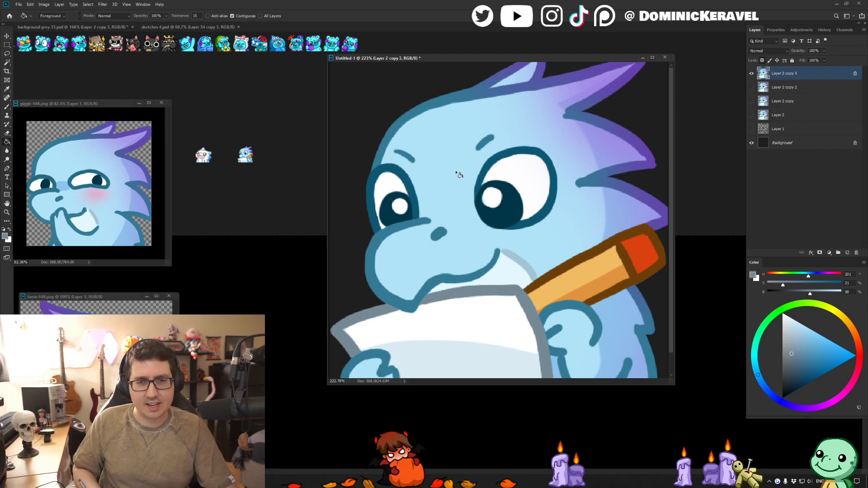
- Unlock transparency and touch up the larger eye's outer edge with sampled dark teal and the forehead outline with its own teal
key(b)
alt+click(548, 158)
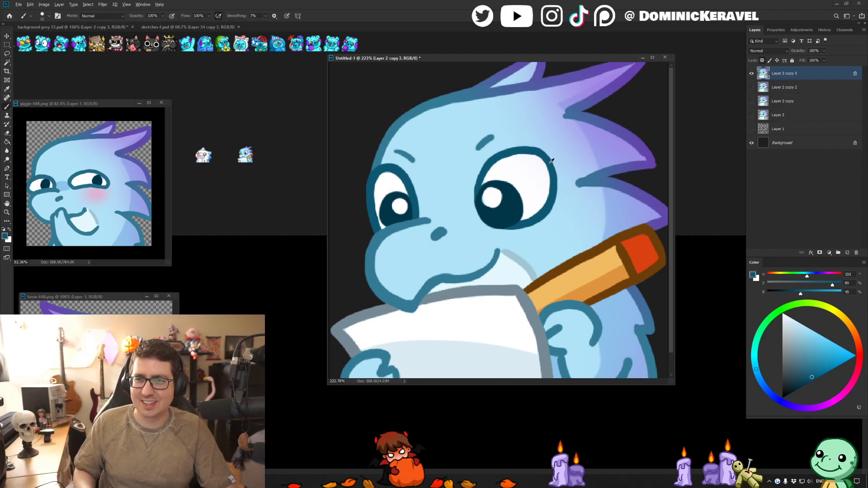
alt+click(552, 175)
alt+click(556, 186)
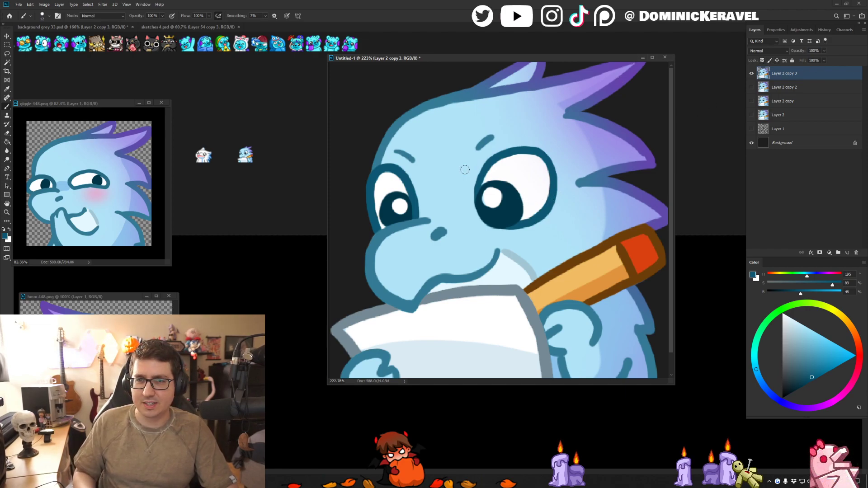
alt+click(385, 135)
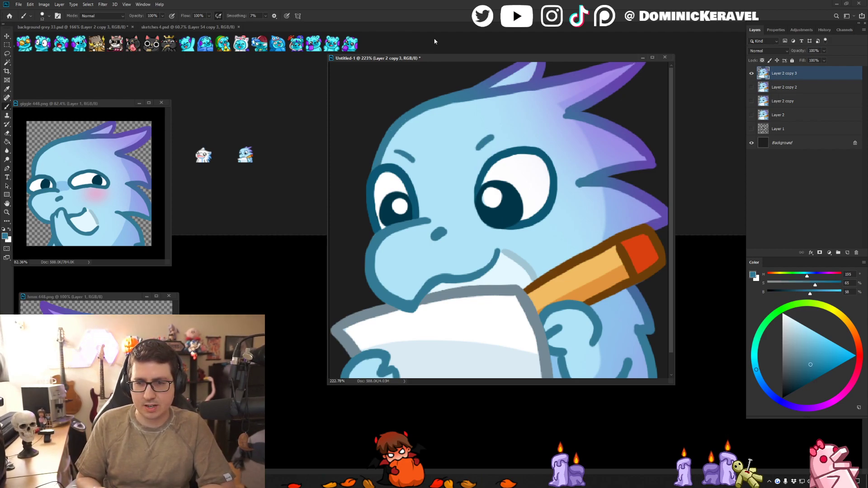
- Refine the paper's pointed corner with sampled white and the outline's grey-blue
alt+click(364, 329)
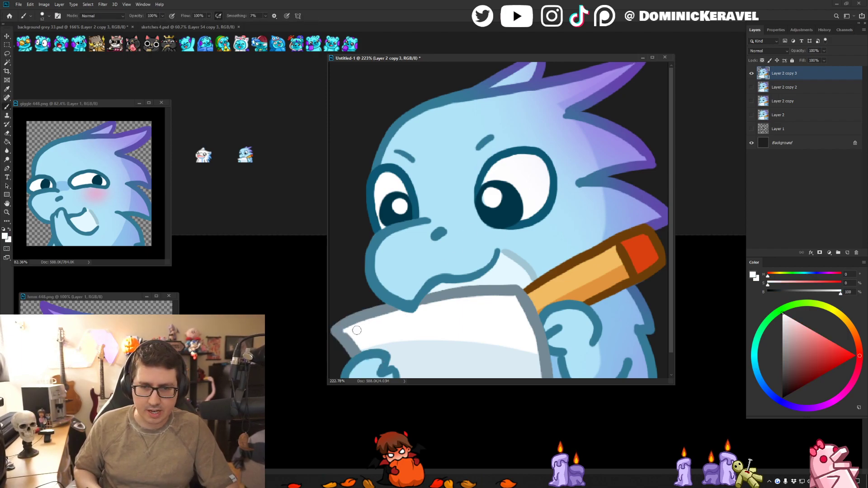
alt+click(342, 329)
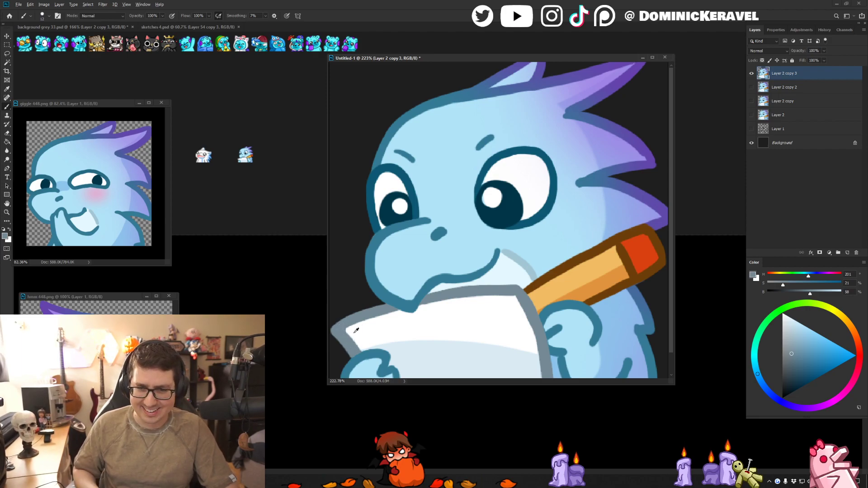
alt+click(356, 331)
- Move and enlarge the emote's document window so the whole emote fits inside it
key(v)
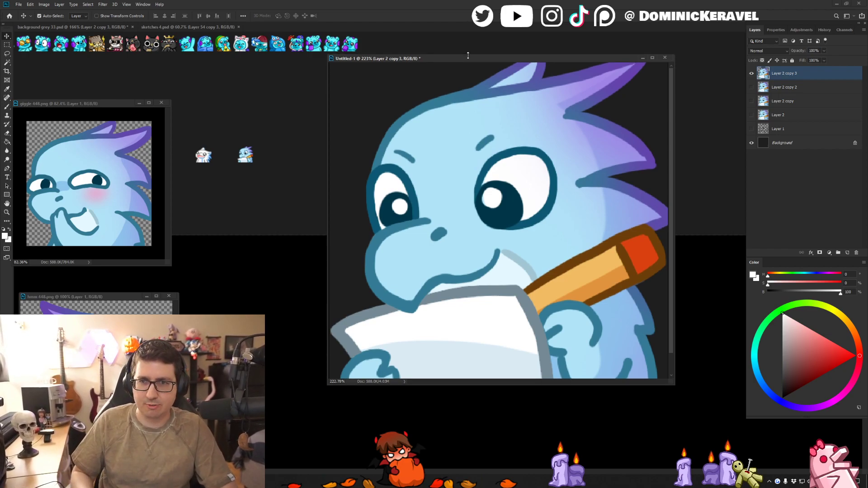
drag(468, 58, 430, 50)
drag(632, 372, 683, 448)
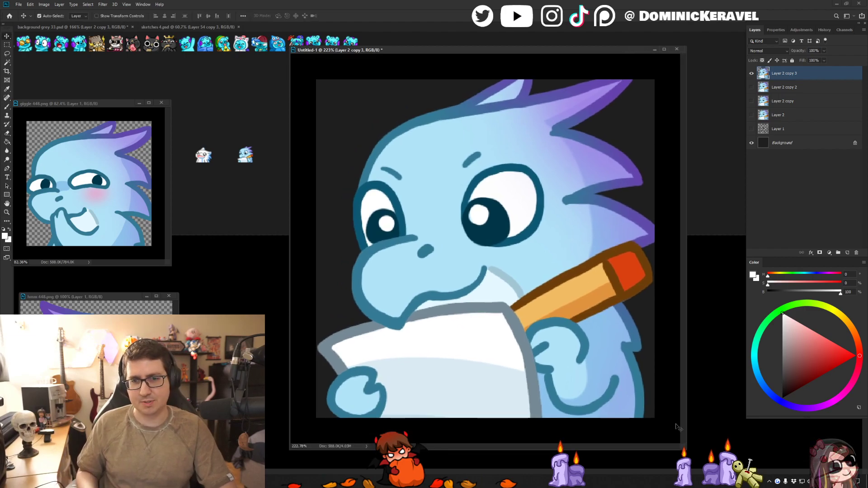
- Touch up the outlines of the forehead, the smaller eye and the hand holding the pencil using sampled colours and the Eraser
key(b)
alt+click(395, 133)
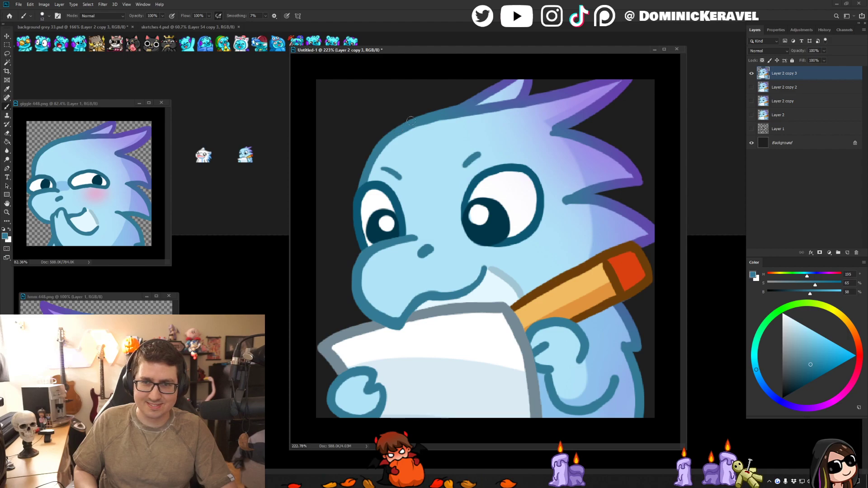
mouse_move(384, 134)
mouse_down()
mouse_move(409, 123)
mouse_move(357, 194)
mouse_up()
alt+click(372, 184)
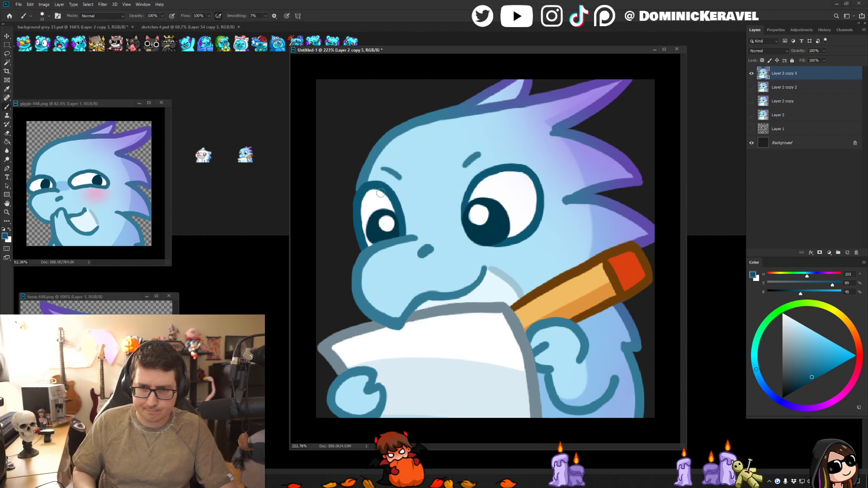
key(e)
key(v)
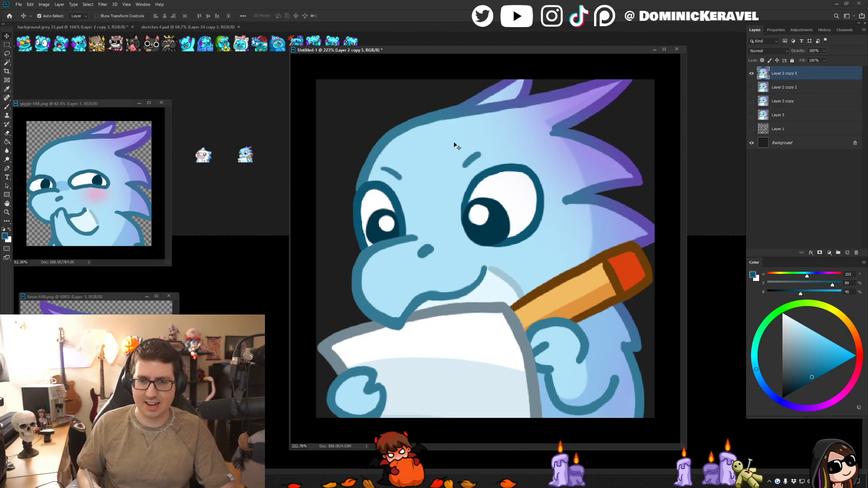
key(b)
alt+click(574, 331)
key(e)
mouse_move(498, 271)
mouse_down()
mouse_move(525, 294)
mouse_move(461, 122)
mouse_up()
- Resize the emote to 28 px, place a copy on background grey 33.psd, and undo the resize
key(v)
drag(411, 51, 448, 47)
key(ctrl+alt+i)
text(28)
key(Return)
drag(523, 245, 264, 210)
click(544, 140)
key(ctrl+z)
- Paint over the dragon's eyebrows with the sampled light blue using a larger brush
key(b)
alt+click(520, 188)
key(bracketright)
key(bracketright)
key(bracketright)
alt+click(474, 204)
drag(471, 204, 484, 206)
key(ctrl+z)
alt+click(478, 199)
- Resize the browless emote to 28 px and place a copy of it on background grey 33.psd
key(v)
drag(433, 46, 432, 38)
key(ctrl+alt+i)
key(Return)
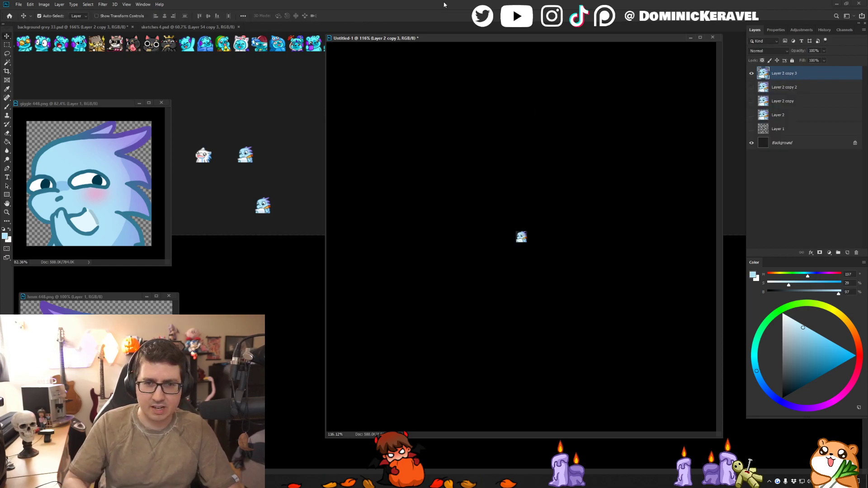
drag(521, 235, 275, 111)
- Delete the older small pencil-dragon copies and move the newest one beside the existing small dragon emote
drag(245, 156, 236, 174)
key(Delete)
click(263, 207)
key(Delete)
drag(278, 115, 257, 155)
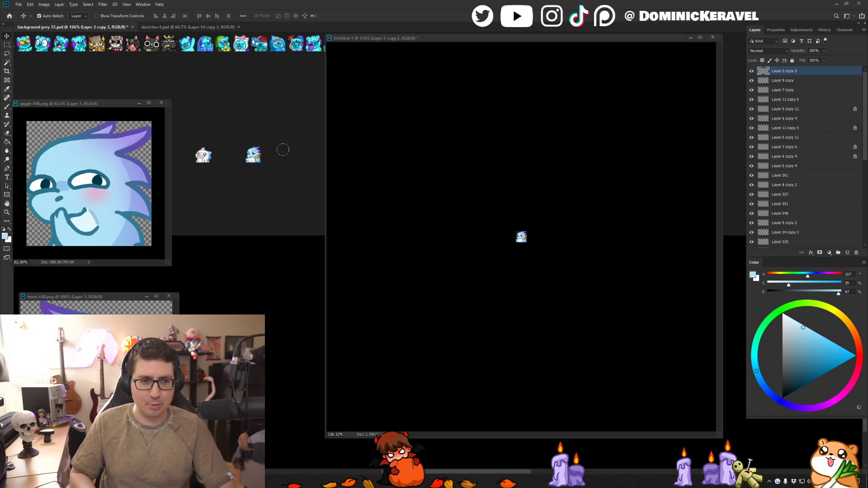
scroll(266, 168, up, 1)
- Return to the emote document, undo its 28 px resize, and save it as a Photoshop file named notes
click(560, 116)
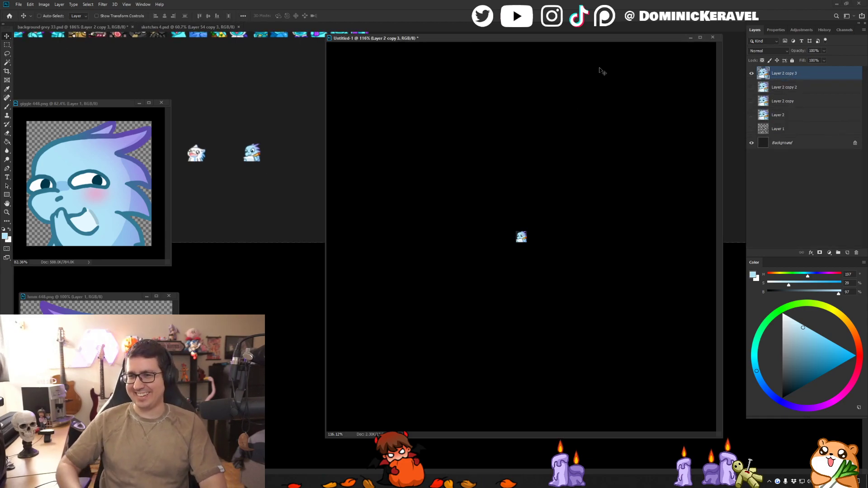
key(ctrl+z)
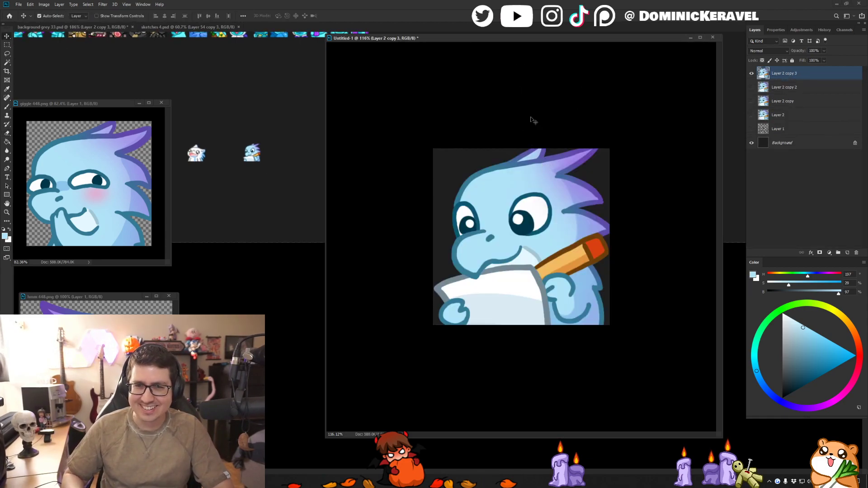
key(ctrl+s)
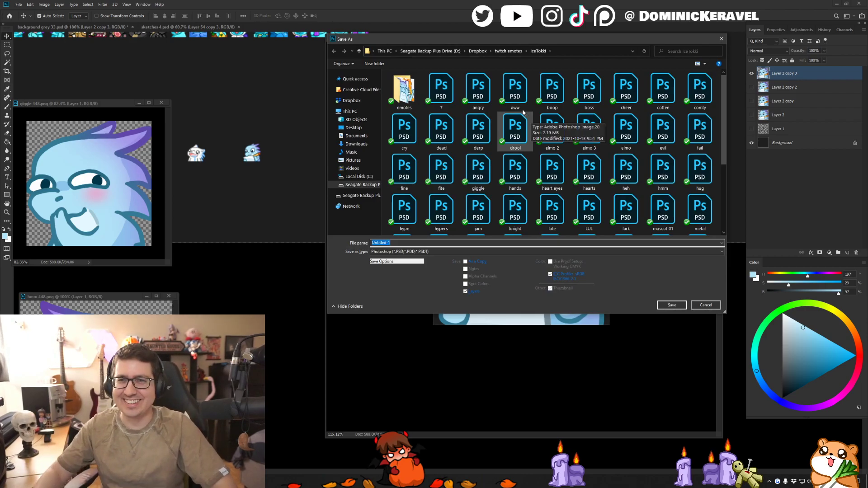
drag(506, 41, 493, 364)
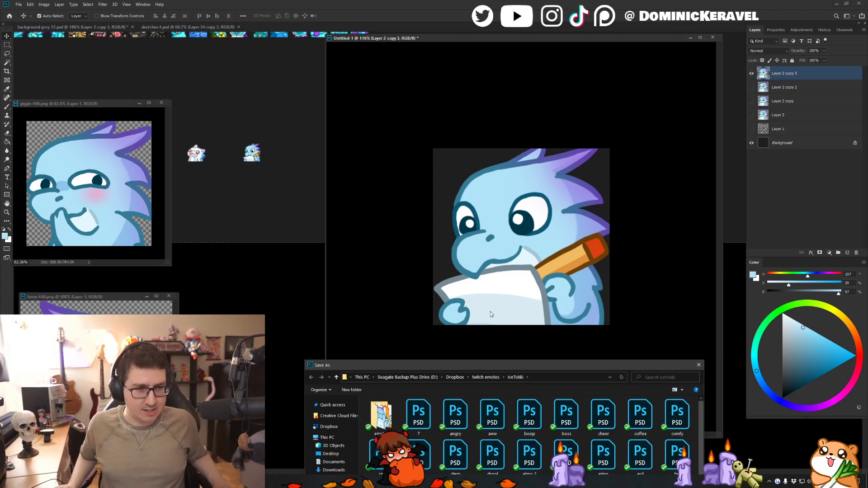
drag(444, 369, 425, 93)
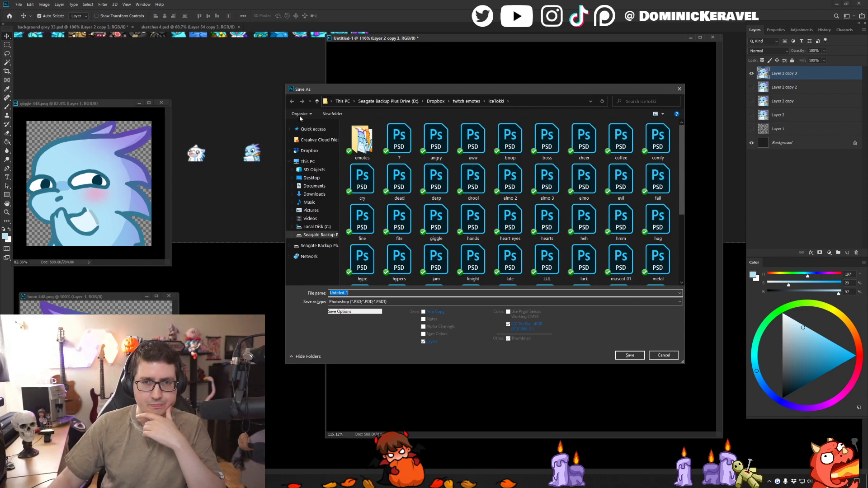
drag(420, 89, 471, 95)
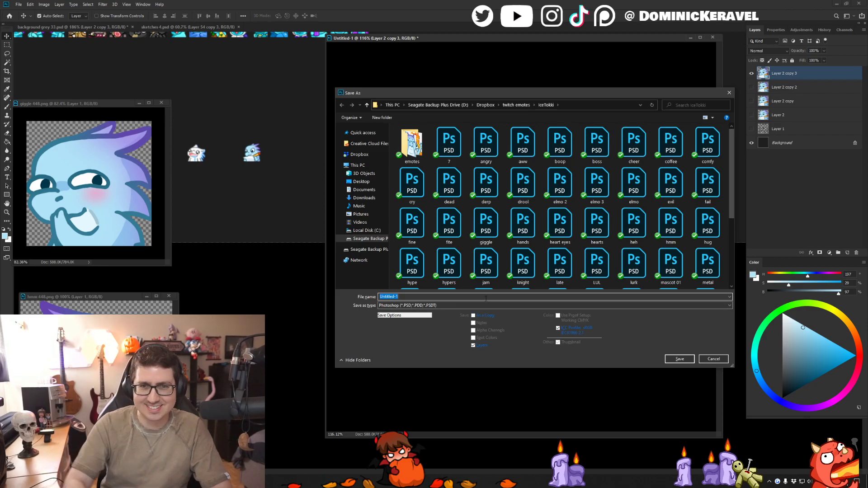
text(notes)
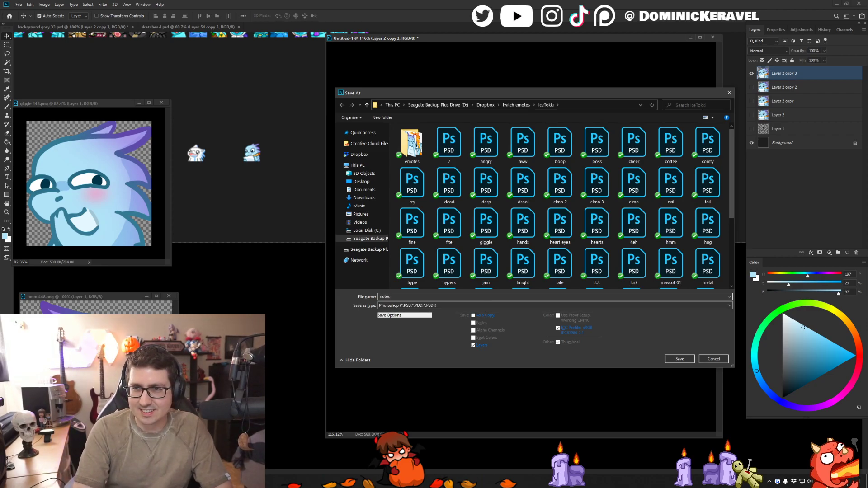
key(Return)
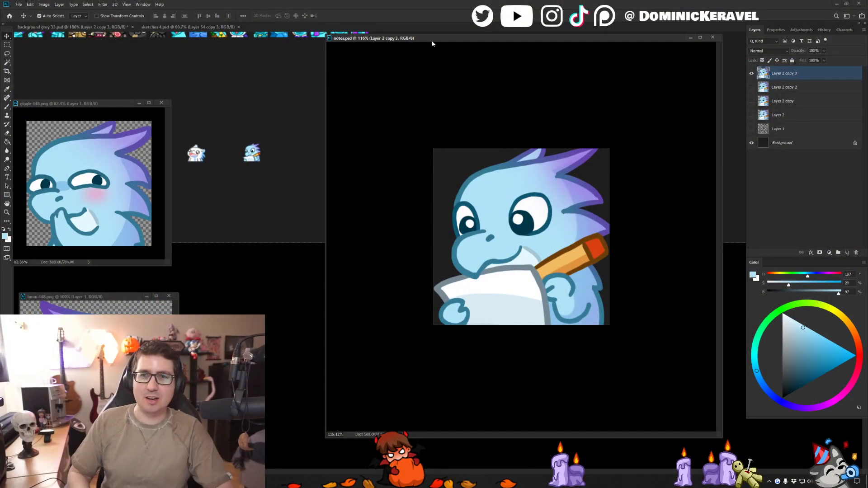
drag(431, 40, 422, 55)
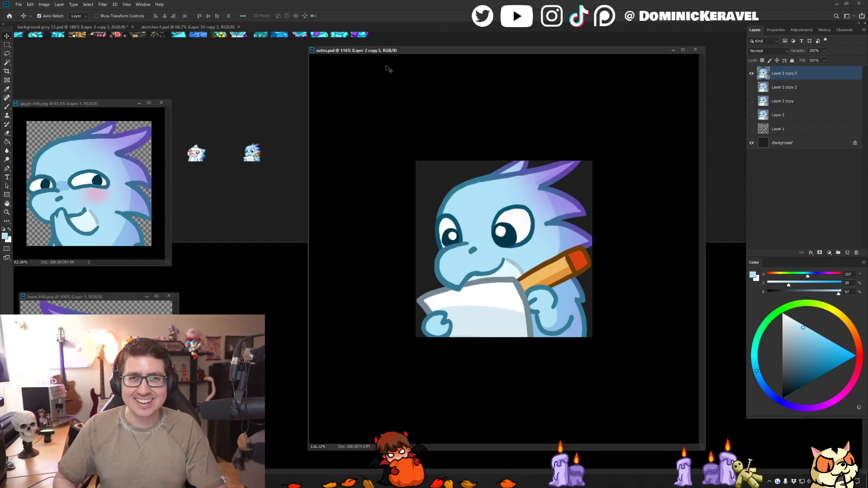
drag(395, 47, 394, 45)
drag(311, 52, 403, 78)
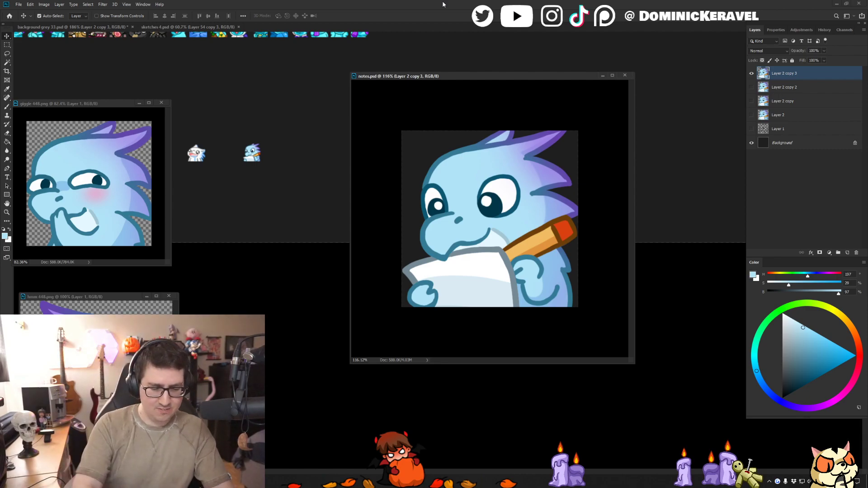
drag(426, 77, 420, 67)
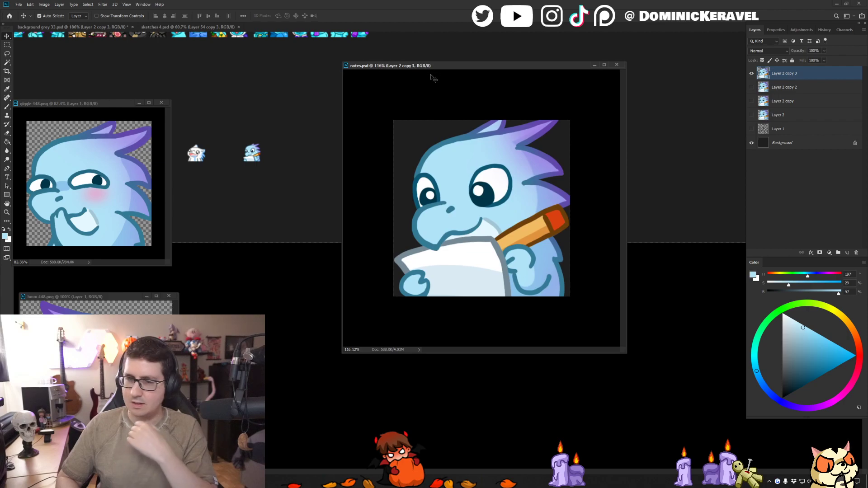
drag(436, 68, 416, 64)
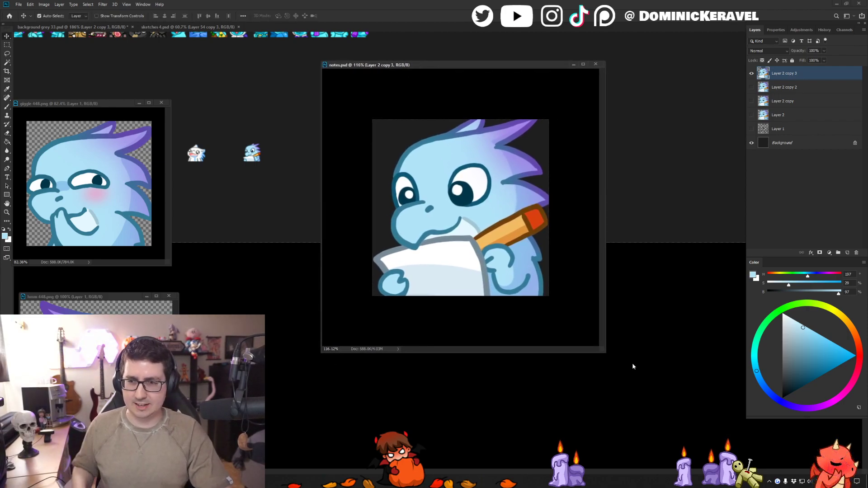
drag(601, 350, 655, 417)
drag(401, 63, 365, 63)
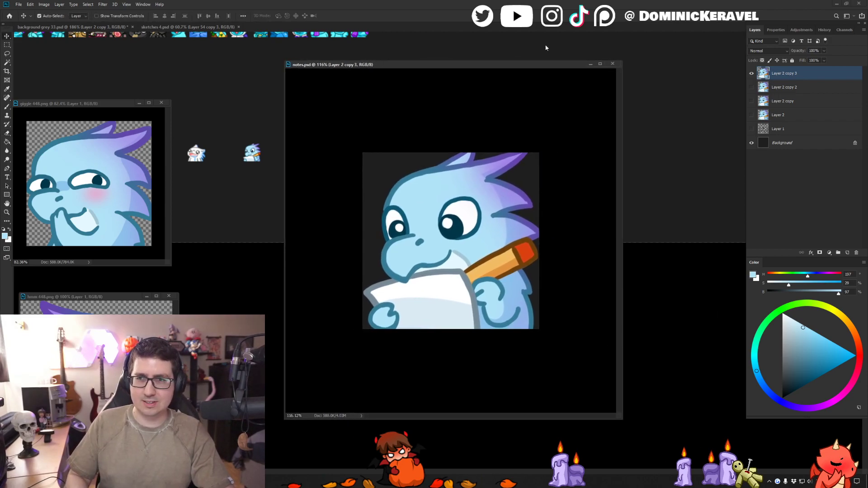
drag(623, 61, 702, 42)
drag(620, 47, 612, 73)
drag(694, 68, 698, 45)
drag(533, 48, 571, 46)
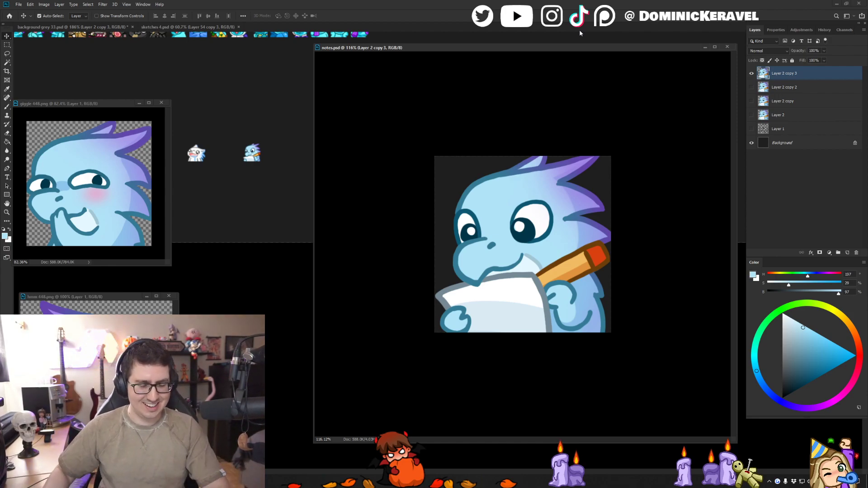
drag(387, 48, 375, 42)
- Sample the paper's grey outline, darken it to brightness 53%, lock transparent pixels, and refill the paper's outline with it
key(e)
key(b)
alt+click(518, 267)
scroll(518, 276, up, 3)
drag(519, 287, 514, 287)
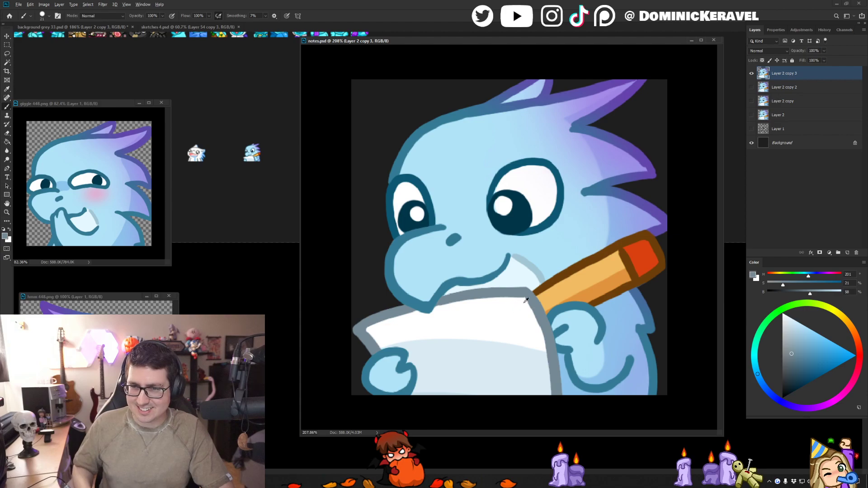
click(791, 357)
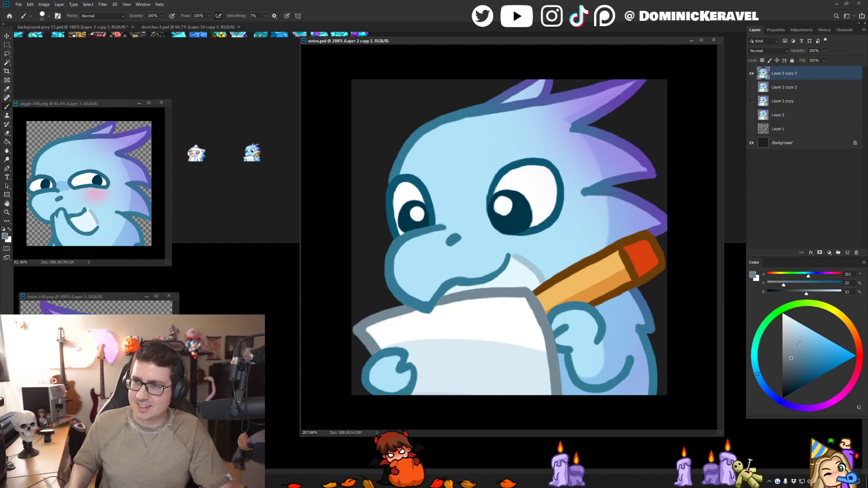
click(762, 61)
key(g)
click(530, 293)
click(409, 313)
key(e)
key(ctrl+f)
key(ctrl+z)
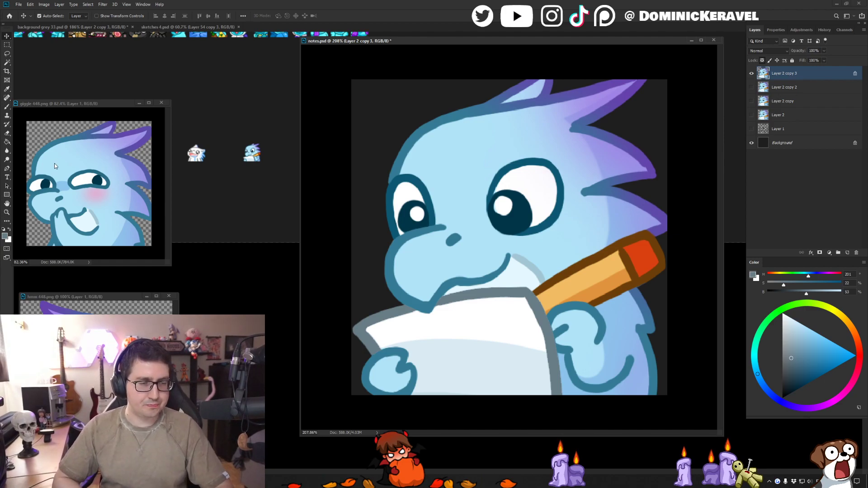
drag(370, 44, 349, 55)
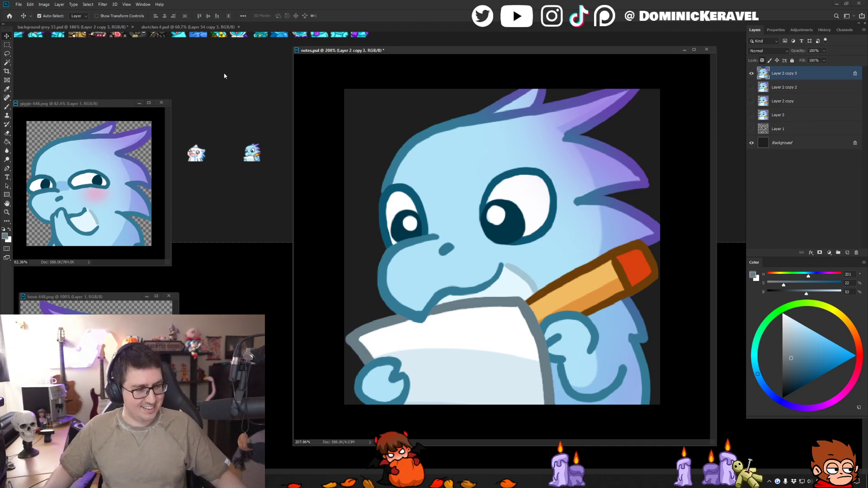
drag(340, 53, 315, 45)
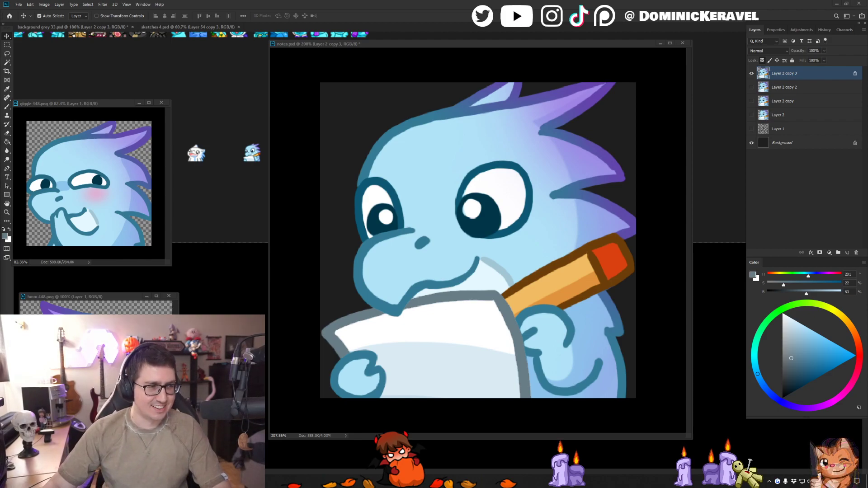
mouse_move(327, 44)
mouse_down()
mouse_move(345, 49)
mouse_move(338, 48)
mouse_up()
- Repaint the upper and outer outline of the dragon's larger eye with the dark teal sampled from the smaller eye
key(e)
key(b)
alt+click(390, 183)
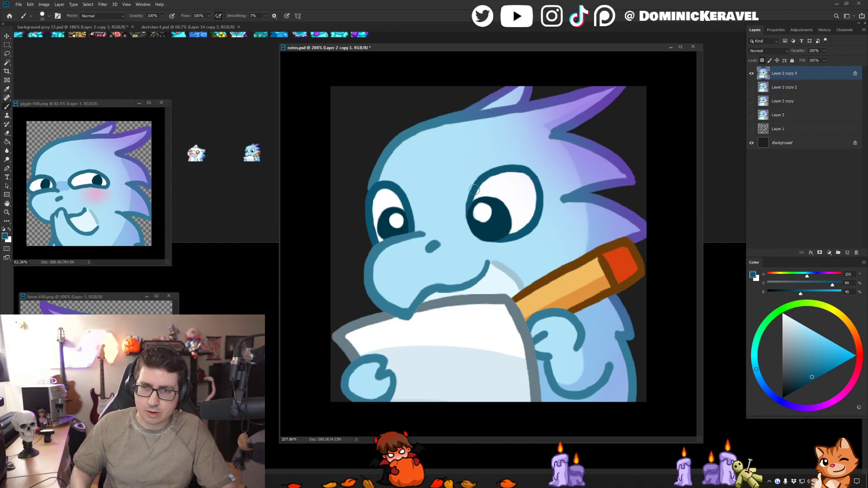
mouse_move(489, 173)
mouse_down()
mouse_move(524, 170)
mouse_move(542, 207)
mouse_up()
mouse_move(524, 167)
mouse_down()
mouse_move(538, 178)
mouse_move(531, 172)
mouse_move(540, 219)
mouse_up()
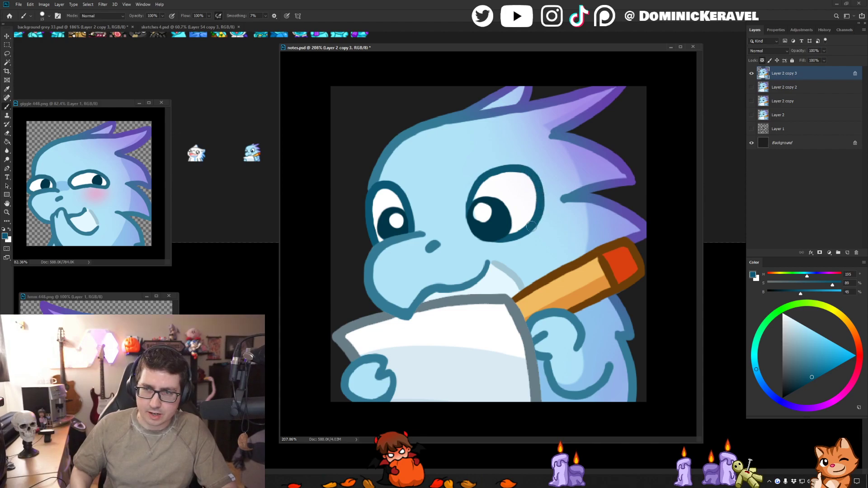
- Resize the retouched emote to 28 px, place a copy on background grey 33.psd below the existing one, and undo the resize
key(c)
key(ctrl+alt+i)
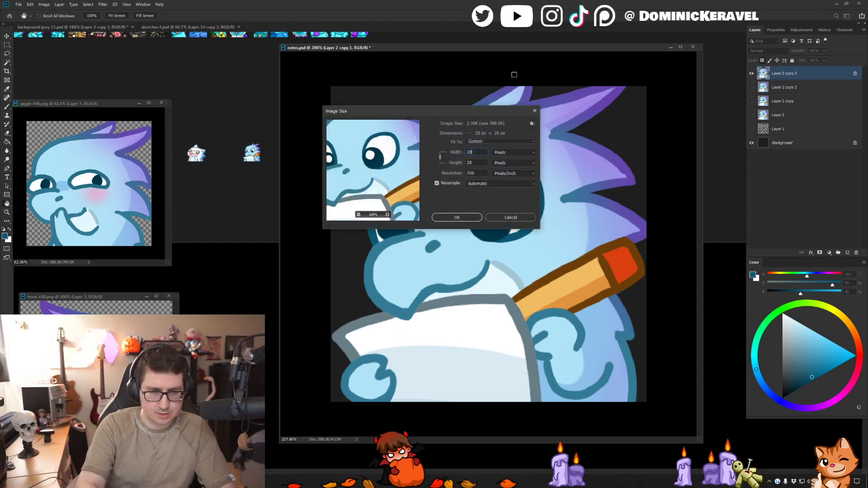
key(Return)
key(v)
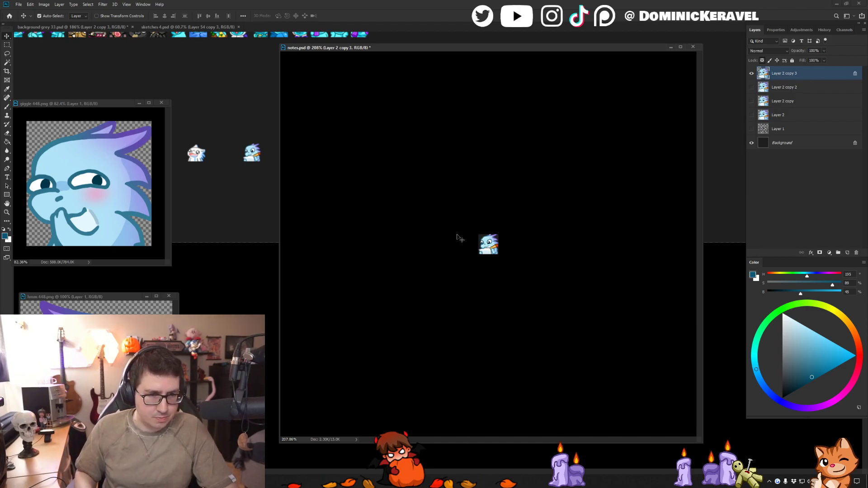
drag(484, 242, 248, 205)
click(312, 168)
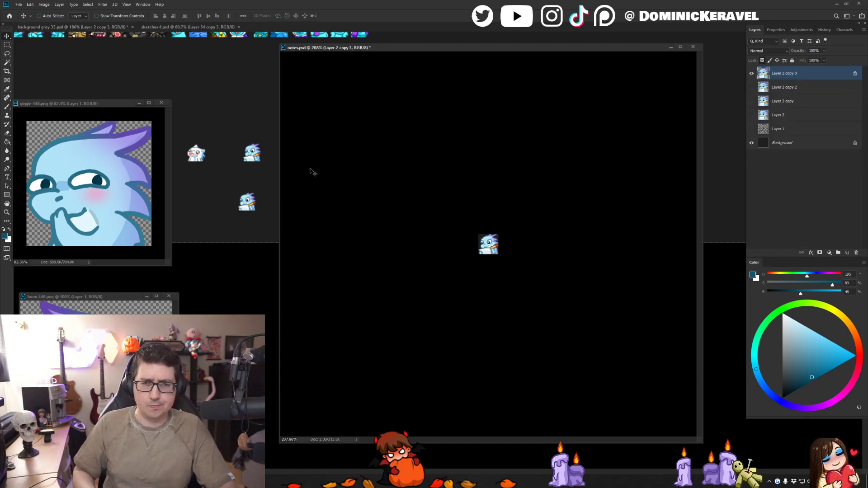
key(ctrl+z)
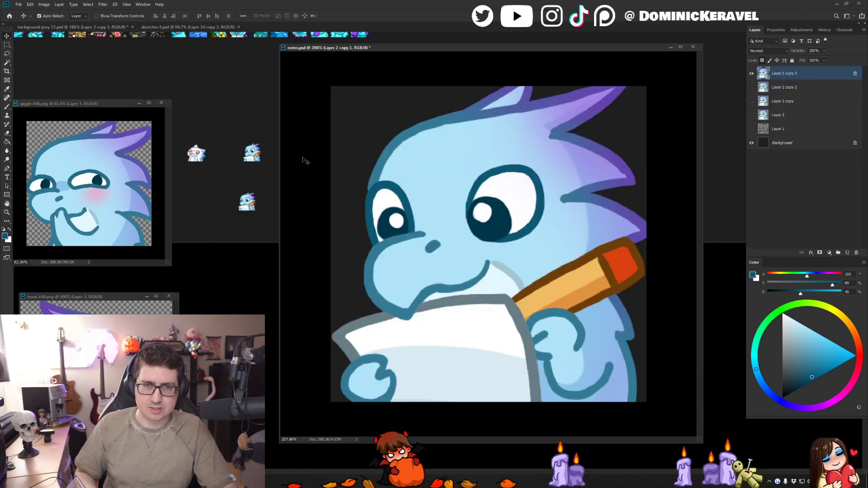
- Touch up the head outline around the base of the front crest with blues sampled from the nearby line work
key(b)
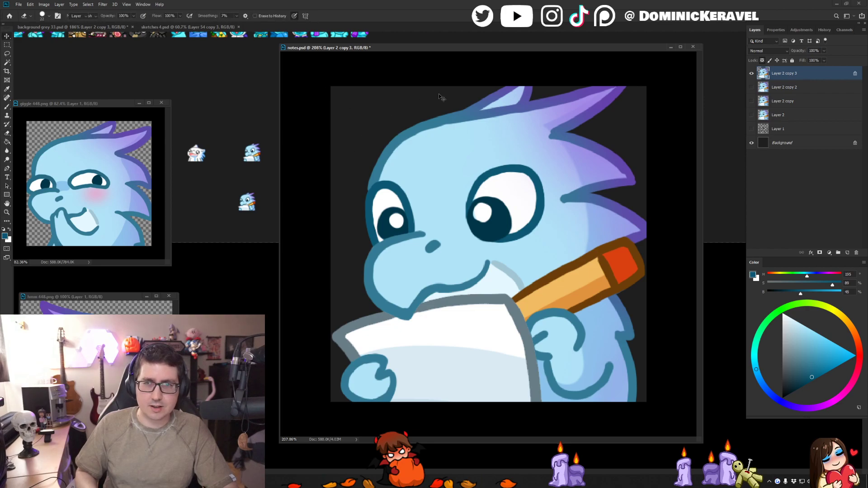
alt+click(510, 96)
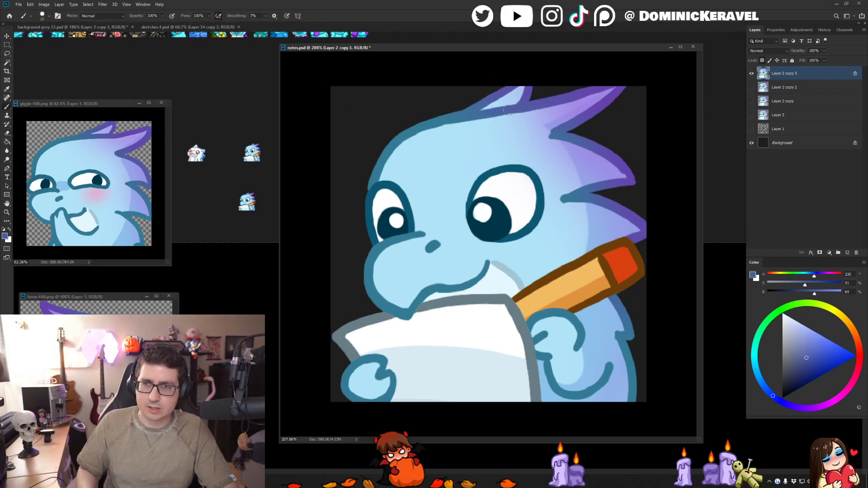
alt+click(454, 115)
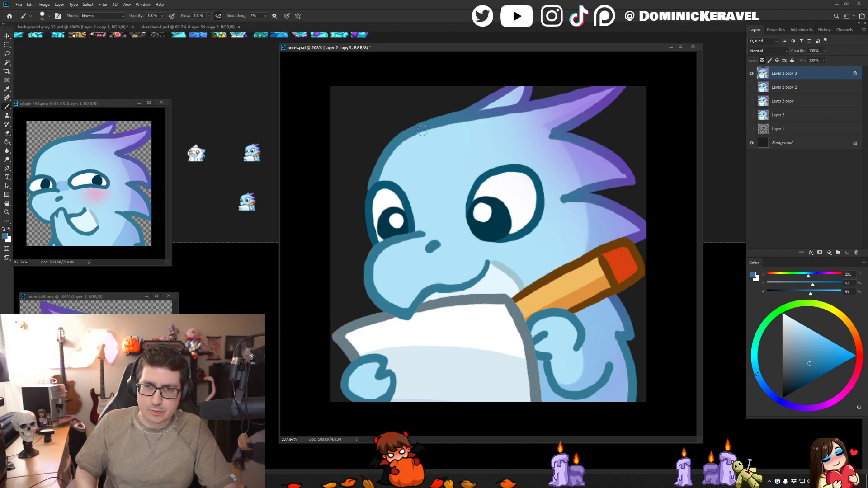
key(v)
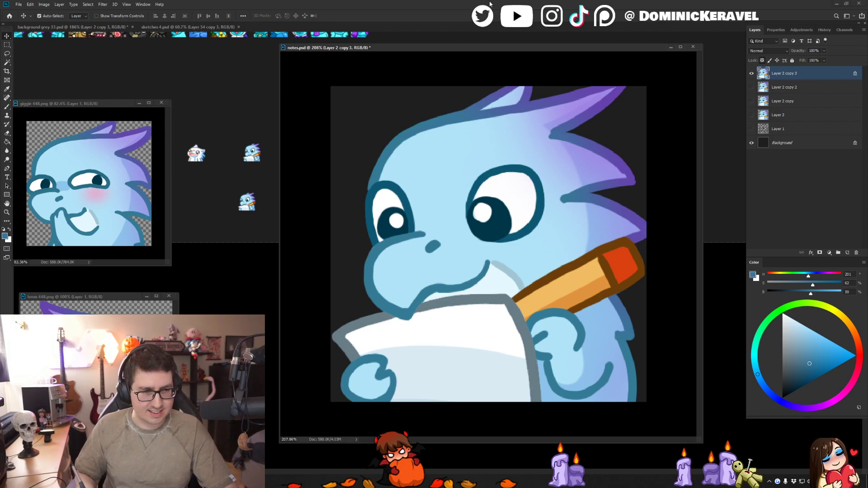
key(e)
key(v)
drag(425, 48, 428, 47)
key(e)
key(v)
- Try to retrace the dragon's mouth line with its sampled teal blue
key(b)
alt+click(485, 271)
mouse_move(491, 261)
mouse_down()
mouse_move(426, 288)
mouse_move(406, 308)
mouse_up()
key(ctrl+z)
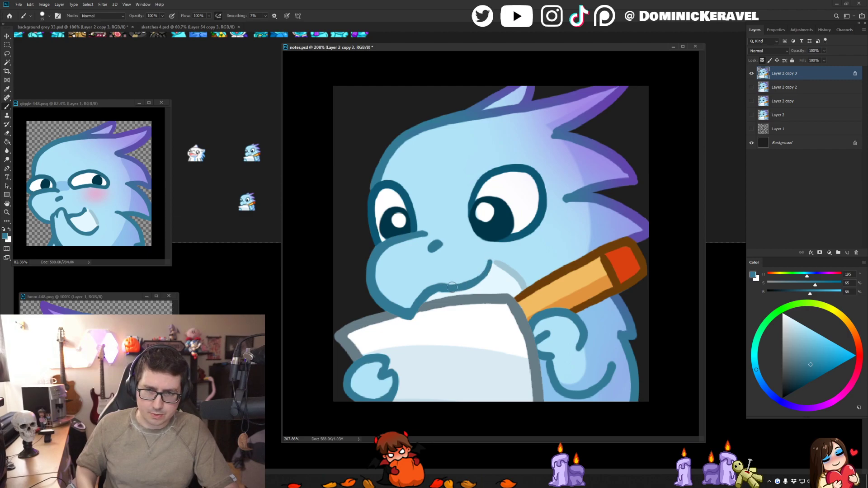
- Save the retouched emote to notes.psd
key(v)
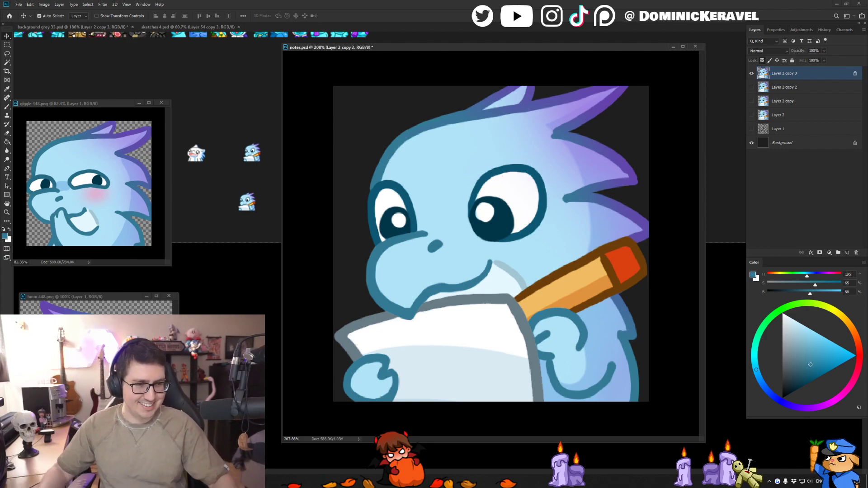
drag(336, 46, 349, 42)
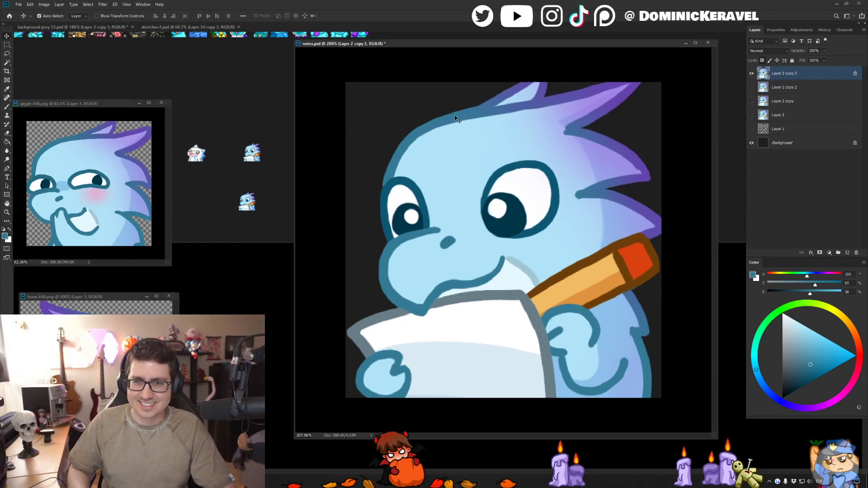
scroll(460, 120, down, 3)
key(ctrl+s)
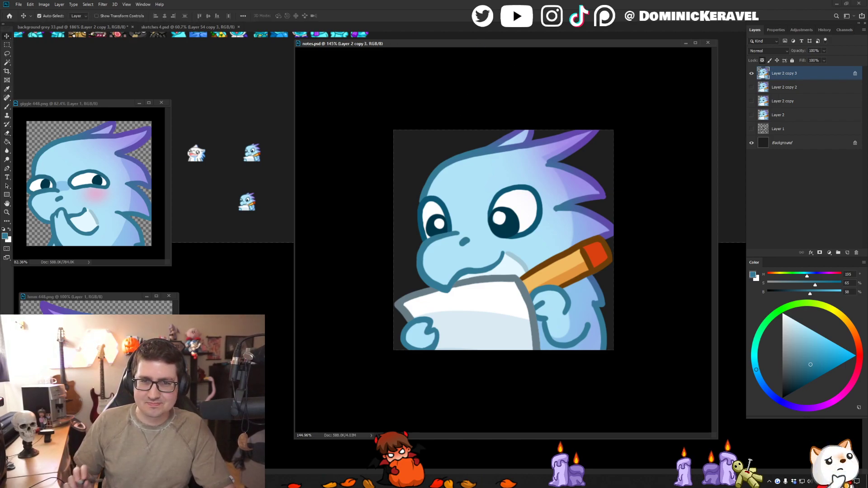
- Resize the saved emote to 28 px and place a copy on background grey 33.psd above the other small dragons
key(ctrl+alt+i)
key(Return)
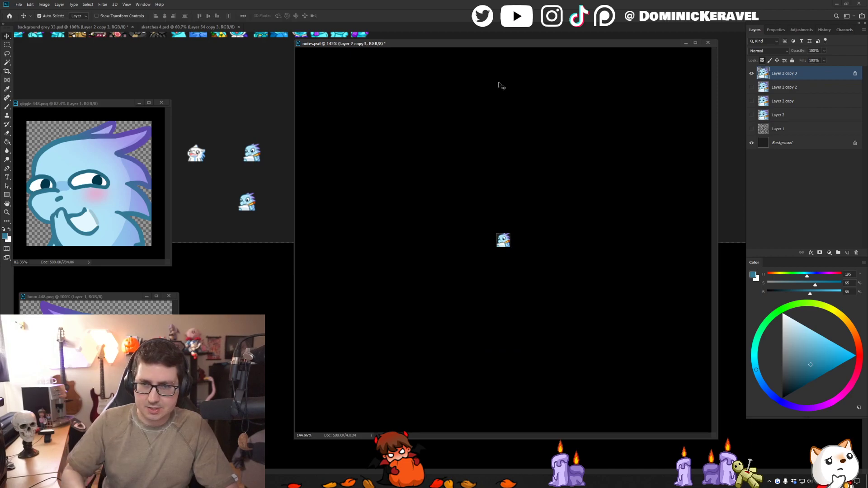
drag(268, 103, 262, 118)
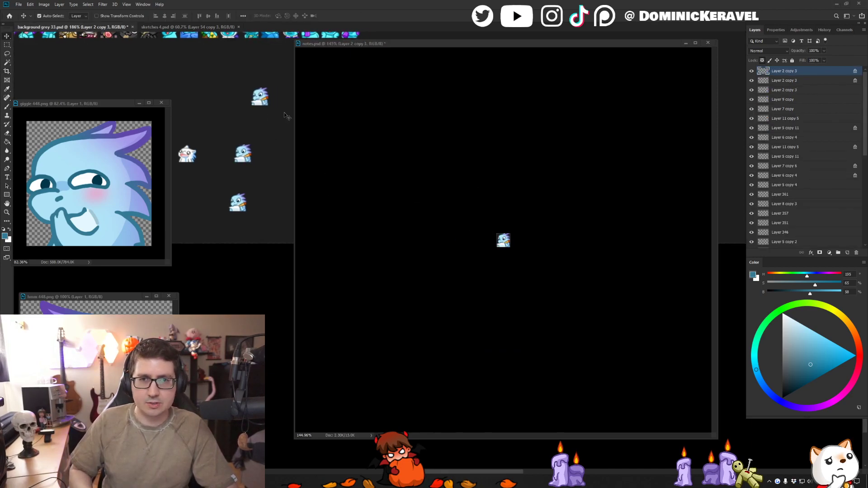
- Undo the 28 px resize of notes.psd, save it, and park its shrunken window beside the small emote rows
click(364, 43)
key(ctrl+z)
key(e)
drag(626, 204, 565, 218)
key(ctrl+s)
drag(717, 439, 425, 165)
drag(365, 43, 631, 48)
- Move the newest small pencil dragon closer to the emote rows and delete the two other pencil dragon copies
click(323, 121)
key(ctrl+z)
key(ctrl+shift+z)
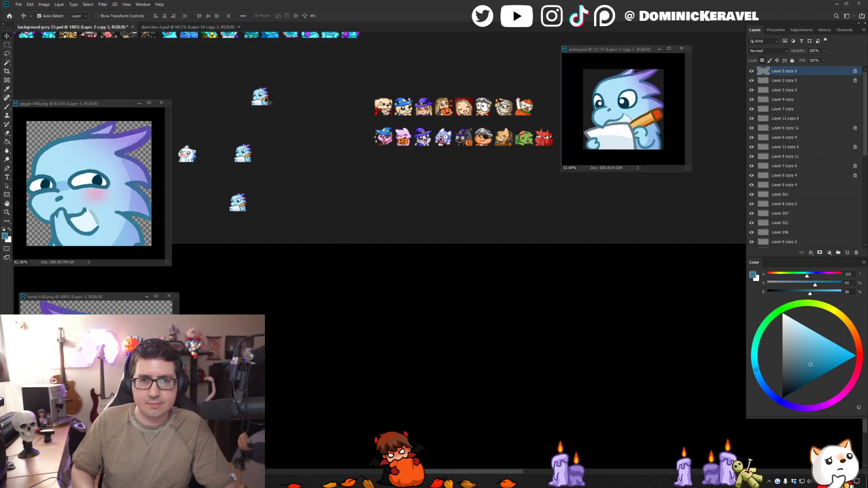
drag(261, 99, 297, 104)
drag(292, 141, 221, 222)
key(Delete)
- Move the notes.psd window out of the way beside the layer list and make it slightly smaller
drag(622, 49, 698, 41)
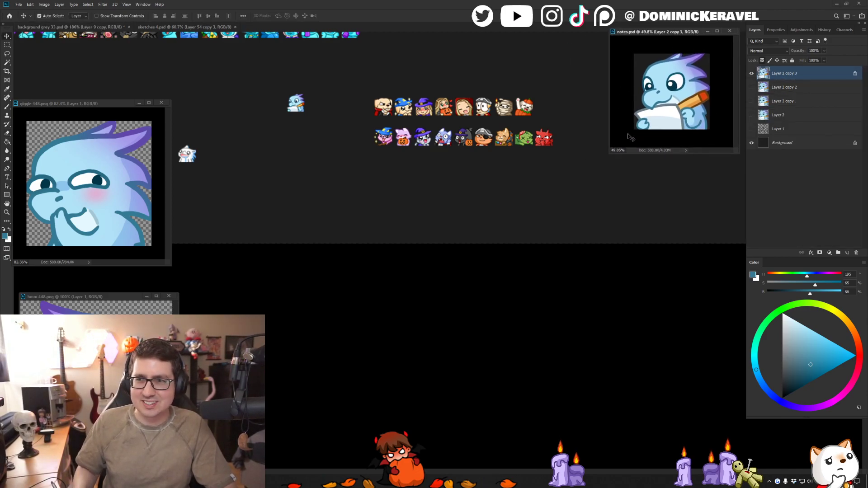
drag(608, 153, 623, 144)
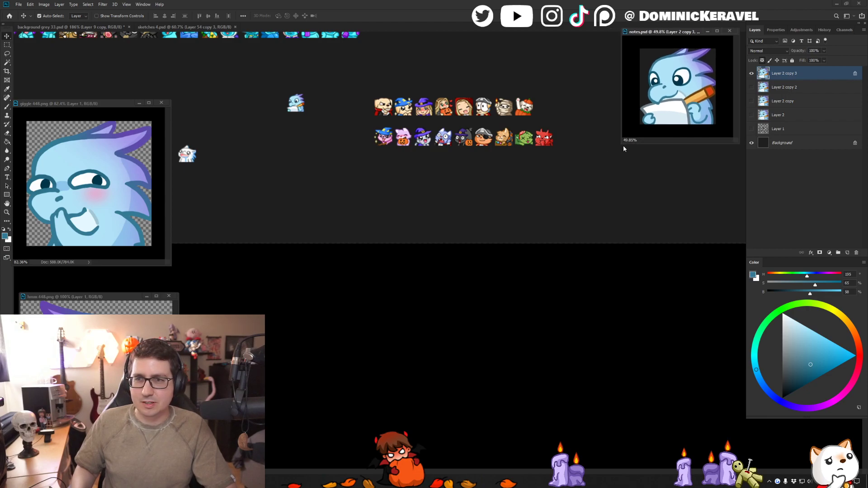
key(ctrl+alt+i)
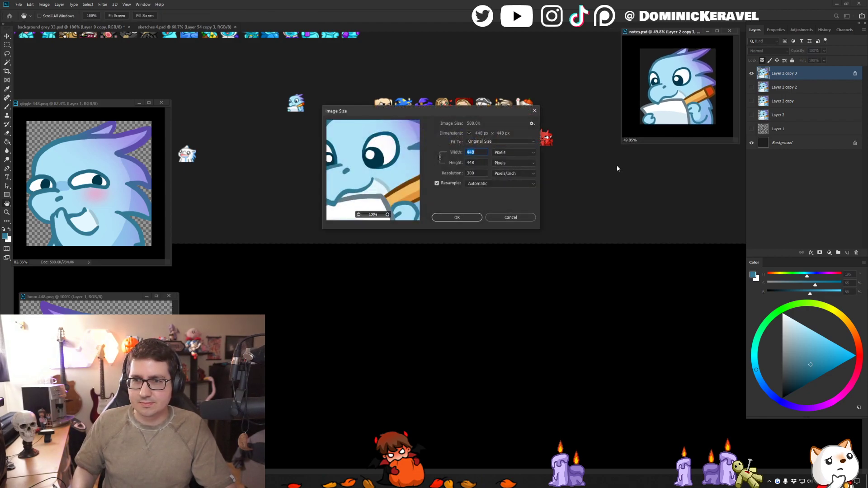
key(Escape)
- Delete the remaining small pencil dragon copy from background grey 33.psd
ctrl+click(306, 89)
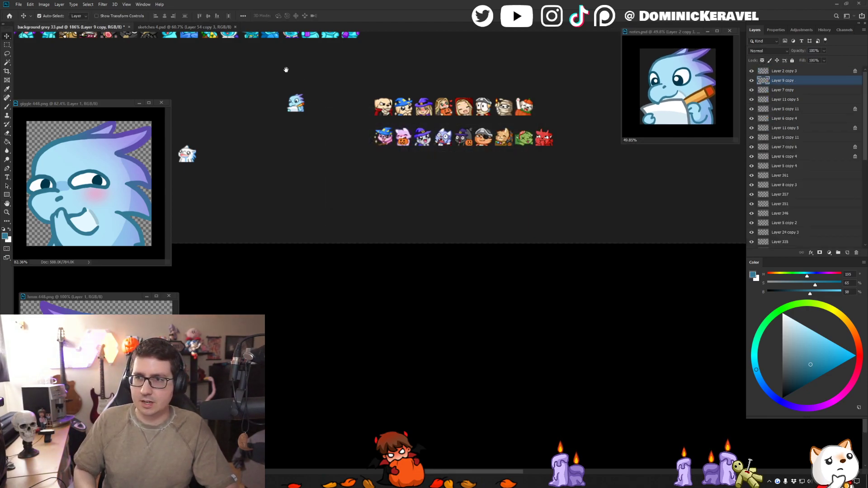
scroll(287, 70, left, 2)
key(v)
drag(354, 105, 291, 100)
key(Delete)
drag(260, 140, 373, 131)
scroll(366, 122, right, 1)
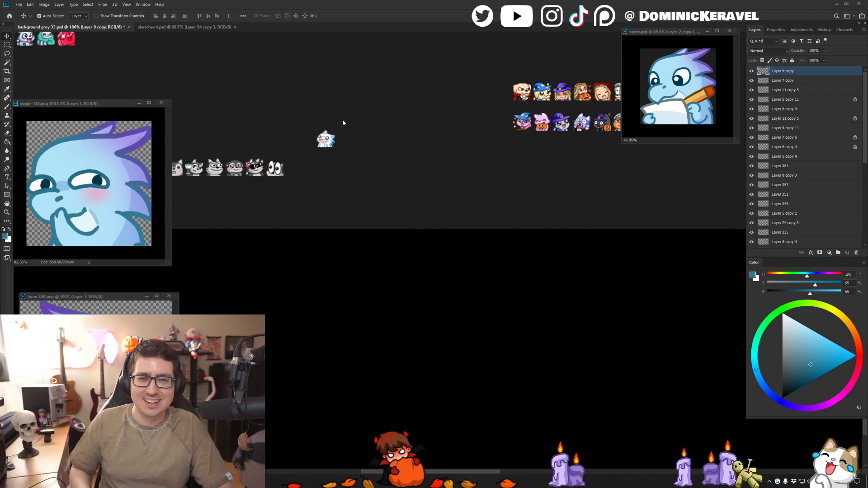
- Save background grey 33.psd
key(e)
mouse_move(368, 125)
mouse_down()
mouse_move(325, 120)
mouse_move(393, 121)
mouse_move(410, 131)
mouse_move(400, 150)
mouse_up()
key(v)
scroll(385, 136, down, 2)
key(e)
key(v)
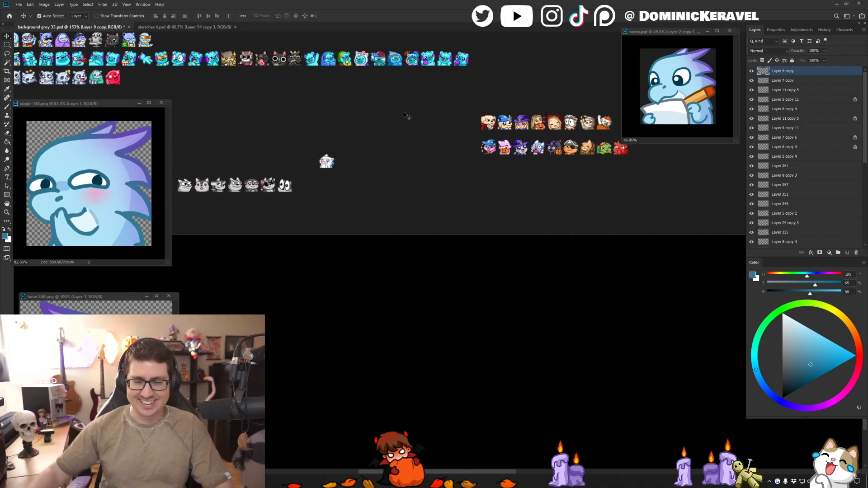
key(ctrl+s)
mouse_move(301, 111)
mouse_down()
mouse_move(320, 114)
mouse_move(305, 119)
mouse_up()
scroll(292, 128, up, 1)
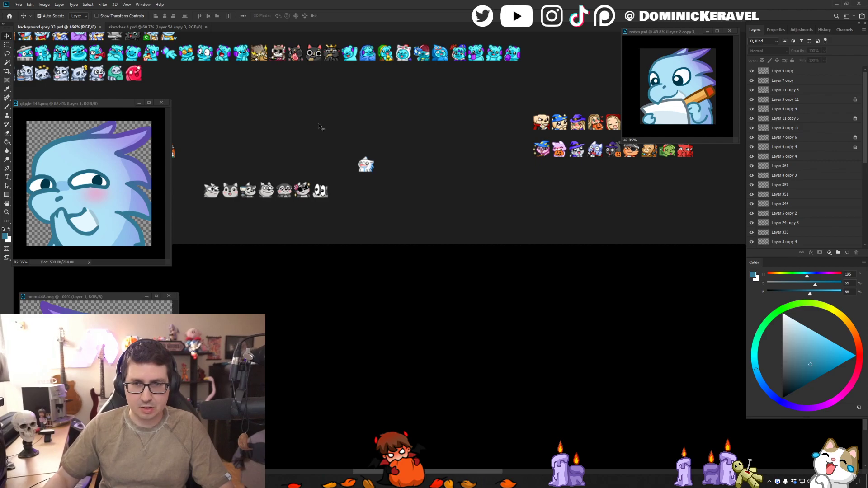
- Move the small white-faced dragon directly above the row of grey emotes and save the document
drag(367, 164, 303, 158)
drag(373, 142, 366, 138)
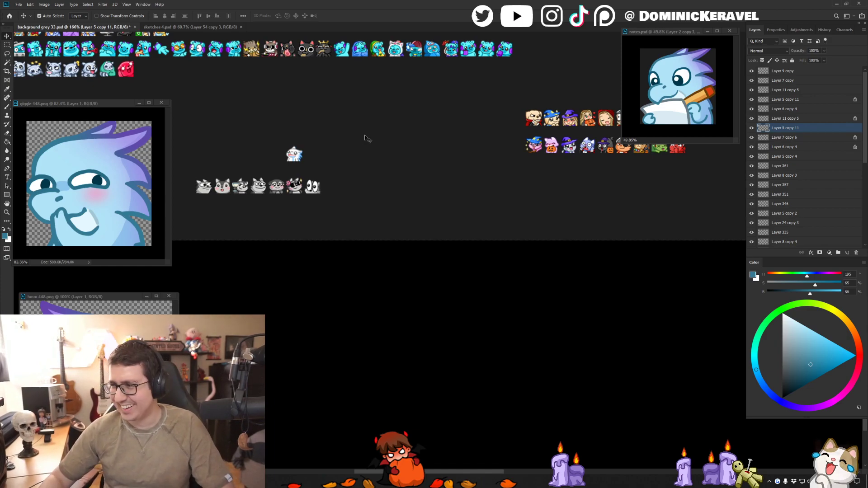
key(ctrl+s)
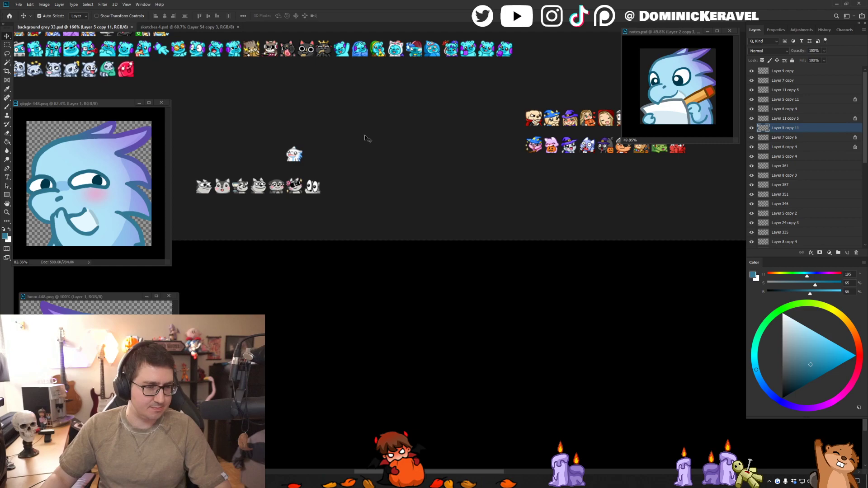
- Shift the small white-faced dragon slightly higher above the grey emotes and save background grey 33.psd again
key(e)
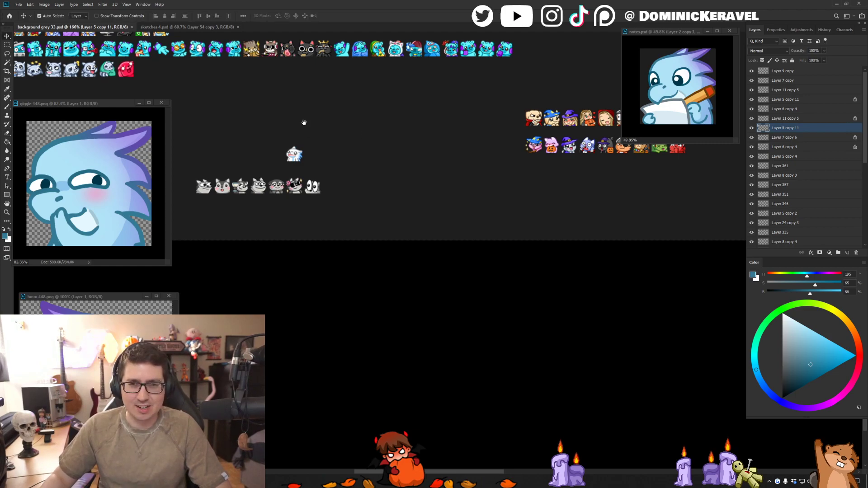
drag(305, 122, 308, 110)
key(v)
drag(302, 143, 301, 124)
key(ctrl+s)
key(e)
key(ctrl+s)
key(v)
drag(240, 98, 264, 103)
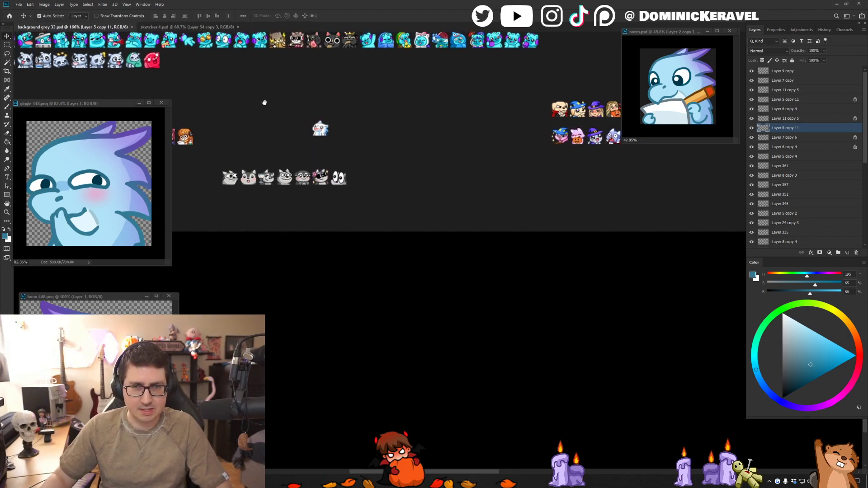
drag(455, 108, 434, 131)
drag(377, 111, 463, 140)
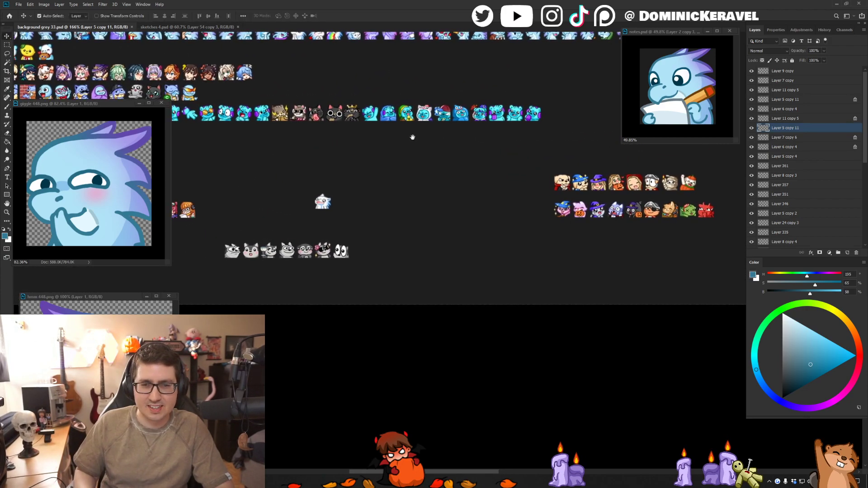
- Switch to the sketches 4.psd document and select the lower sketch of the dragon holding a flower
click(187, 27)
drag(420, 333, 445, 86)
mouse_move(434, 406)
mouse_down()
mouse_move(468, 128)
mouse_move(406, 100)
mouse_up()
drag(516, 239, 380, 200)
click(395, 199)
drag(422, 140, 376, 155)
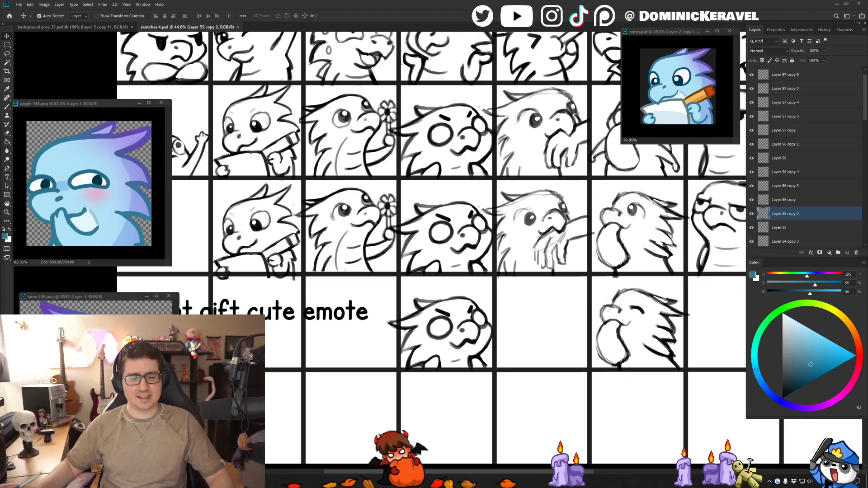
- Switch to the Weather app and read the forecast and the text of its weather advisory
key(super)
click(136, 290)
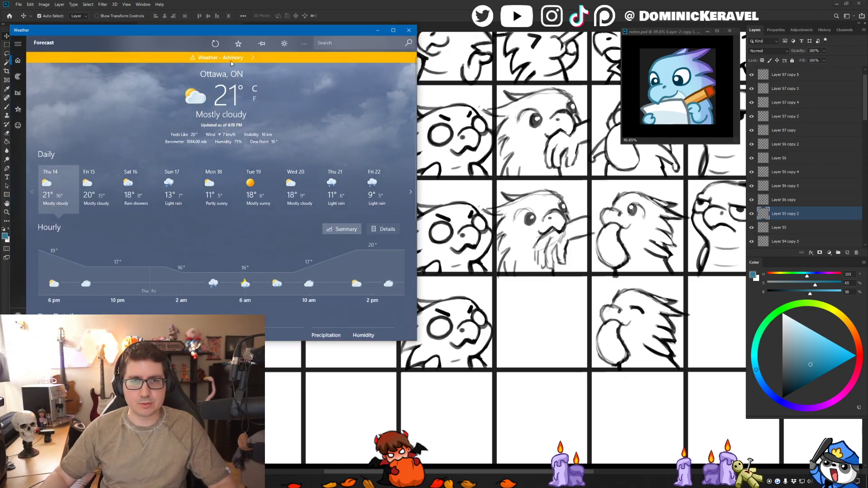
click(251, 60)
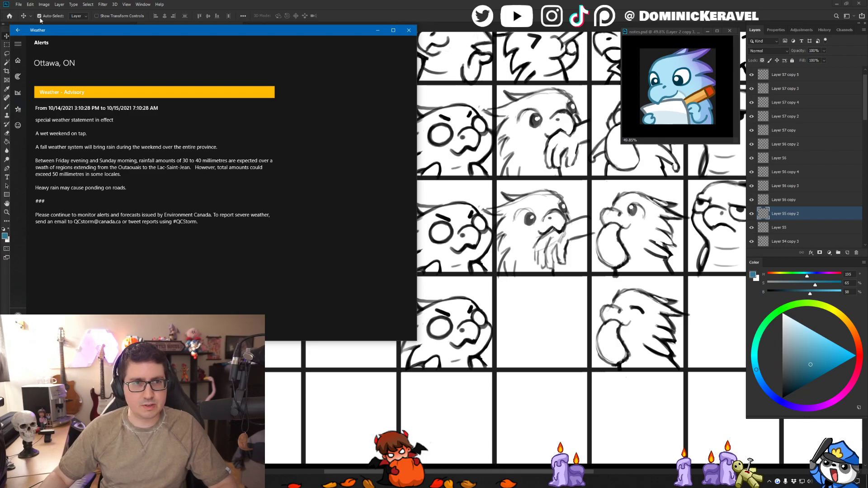
click(18, 30)
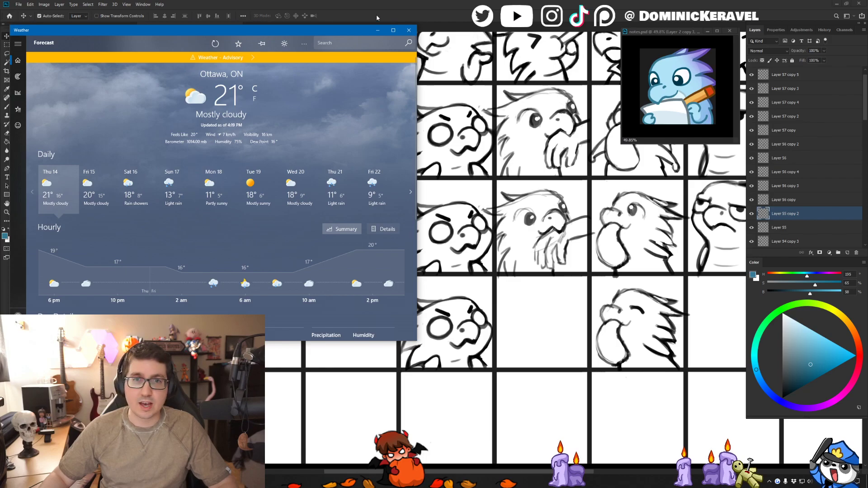
drag(351, 31, 0, 54)
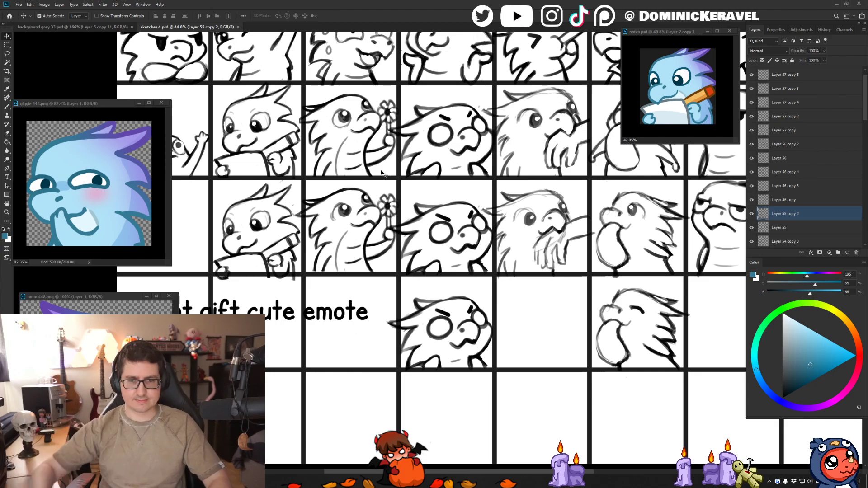
- Create a 448 x 448 px document at 300 ppi and paste the copied flower dragon sketch into it
key(m)
key(v)
key(ctrl+v)
key(ctrl+z)
key(l)
scroll(473, 159, down, 2)
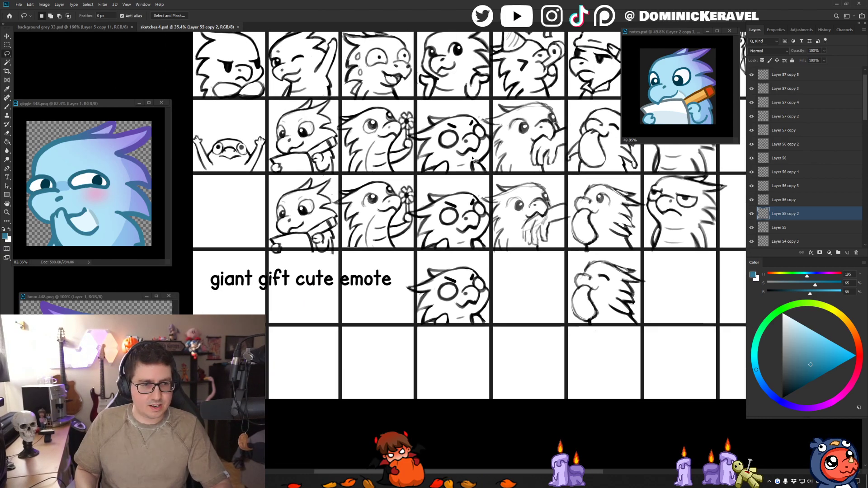
key(ctrl+n)
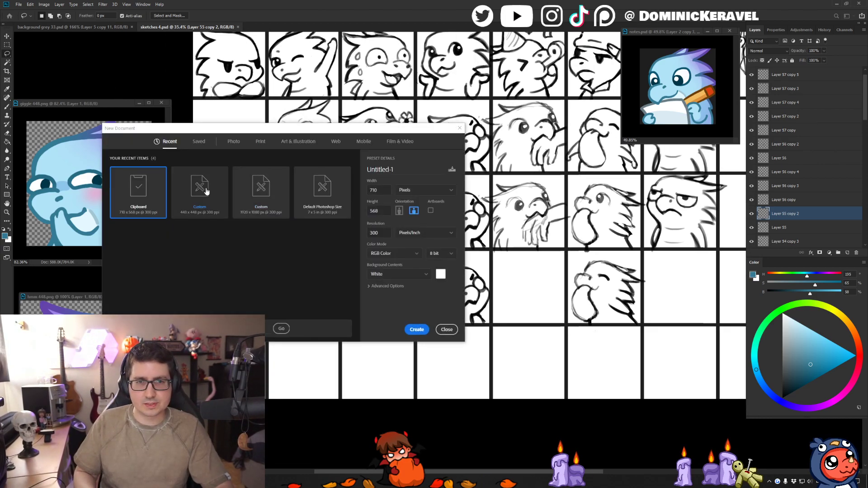
double_click(206, 192)
key(ctrl+v)
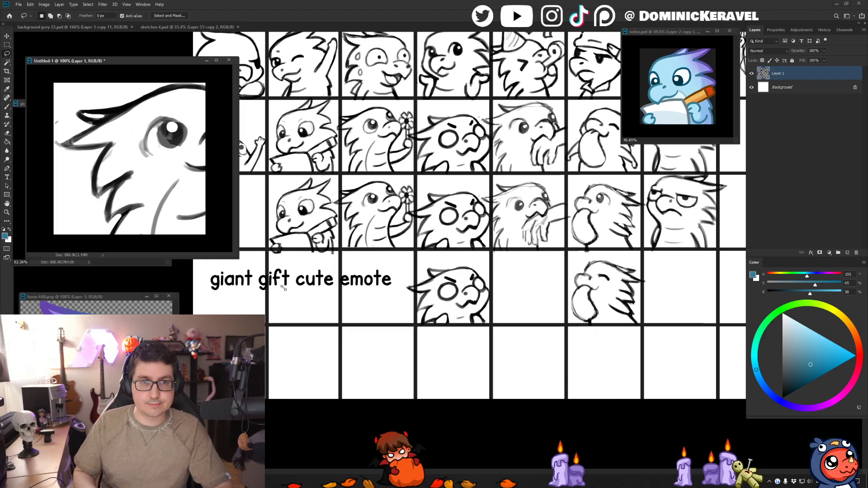
- Enlarge the new document's window and scale the pasted sketch to about 76%, with the flower inside the canvas
drag(270, 281, 454, 372)
key(v)
drag(315, 62, 435, 57)
key(ctrl+t)
drag(521, 322, 451, 270)
drag(368, 178, 342, 193)
drag(425, 147, 438, 138)
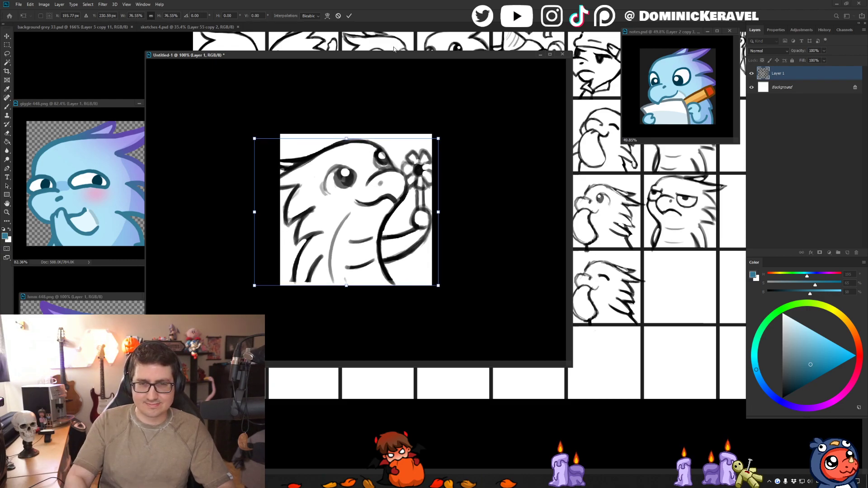
key(Return)
- Nudge the flower dragon sketch 40 px down and 10 px to the right on the canvas
key(e)
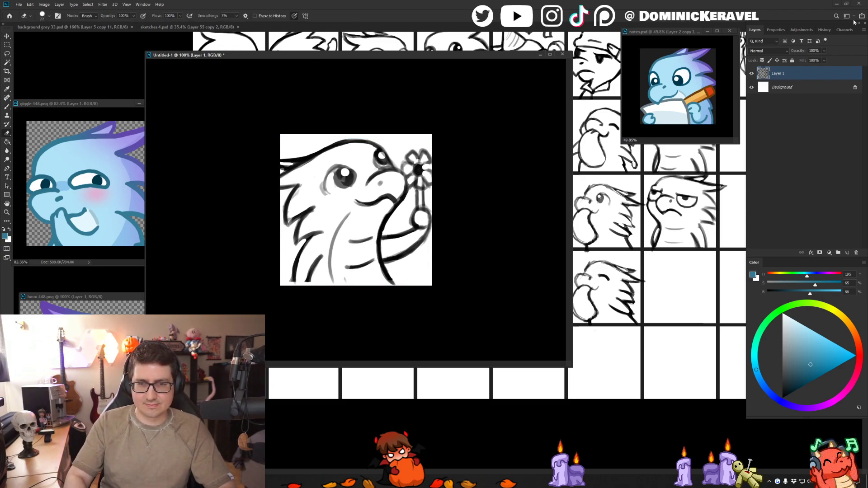
key(v)
key(shift+Down)
key(shift+Down)
key(shift+Down)
key(shift+Right)
key(shift+Down)
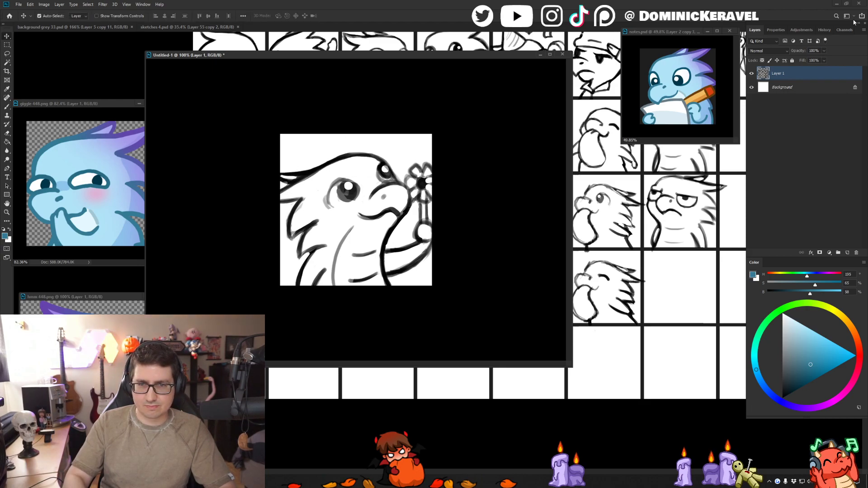
- Scale the flower dragon sketch down slightly and adjust its position on the canvas
key(ctrl+t)
drag(438, 153, 435, 156)
key(Return)
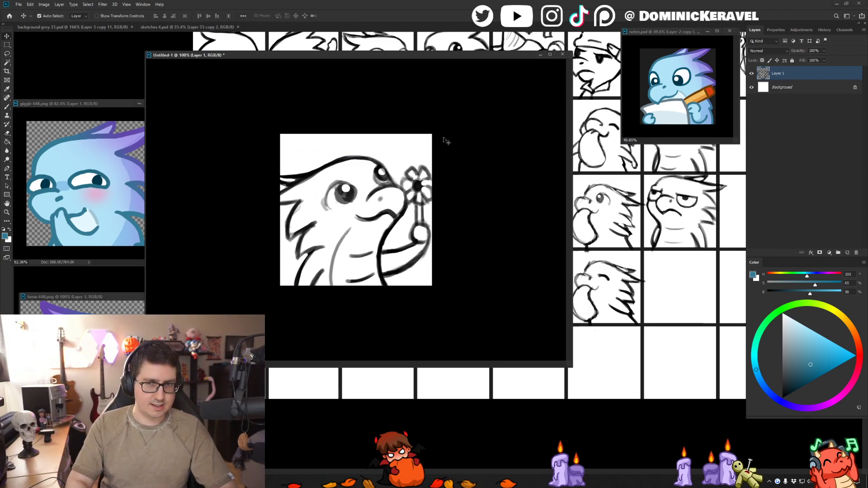
key(e)
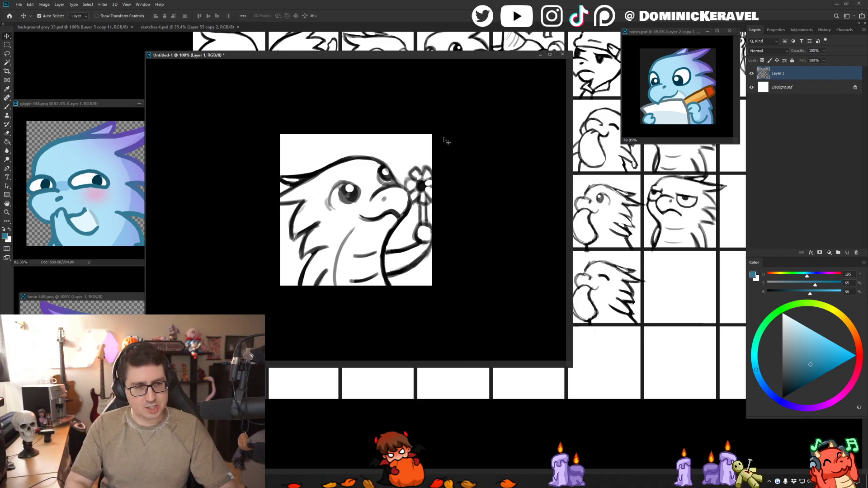
key(v)
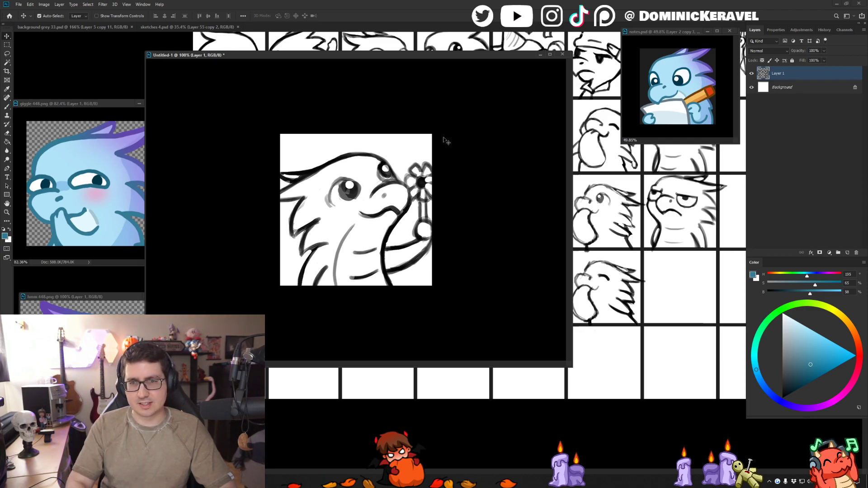
key(ctrl+s)
text(ev)
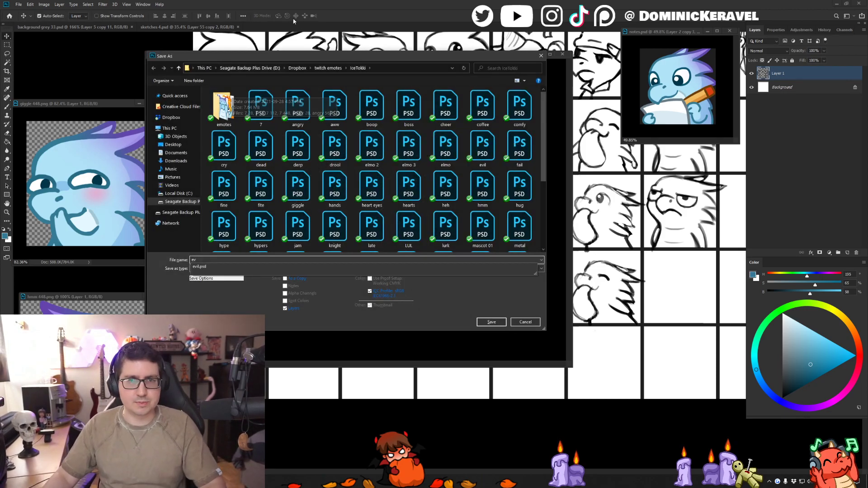
key(Escape)
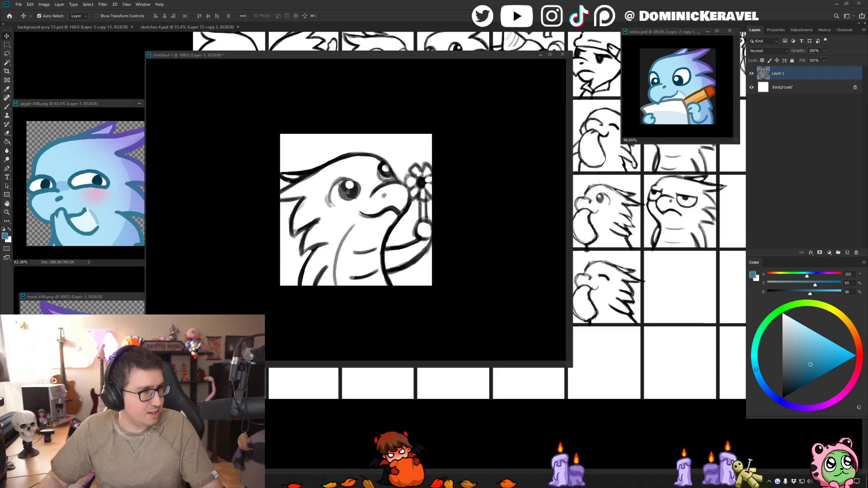
- Look over the browser's search results for "peppers best album" and return to the sketch document
drag(0, 118, 87, 116)
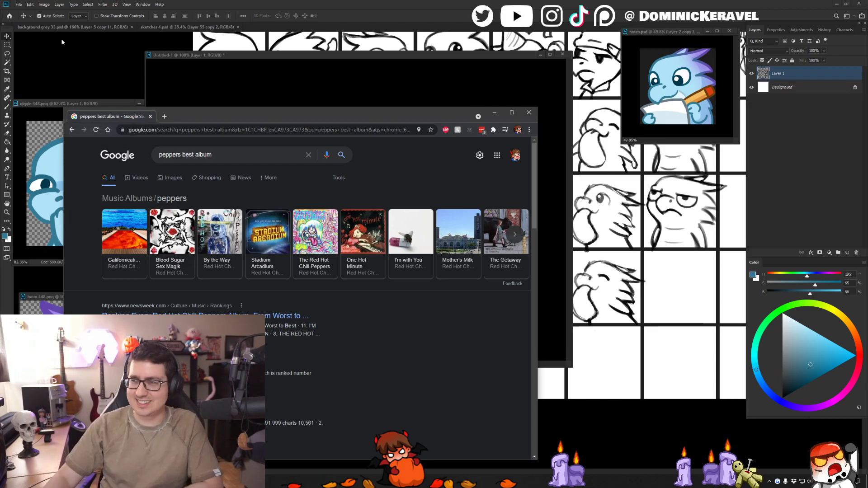
key(alt+Tab)
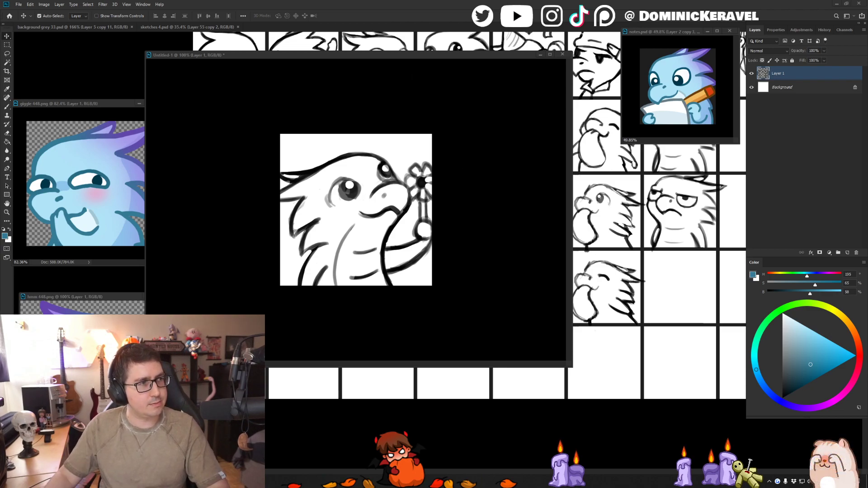
- Save the sketch document as flower.psd, and reposition and resize its window over the sketch sheet
click(399, 12)
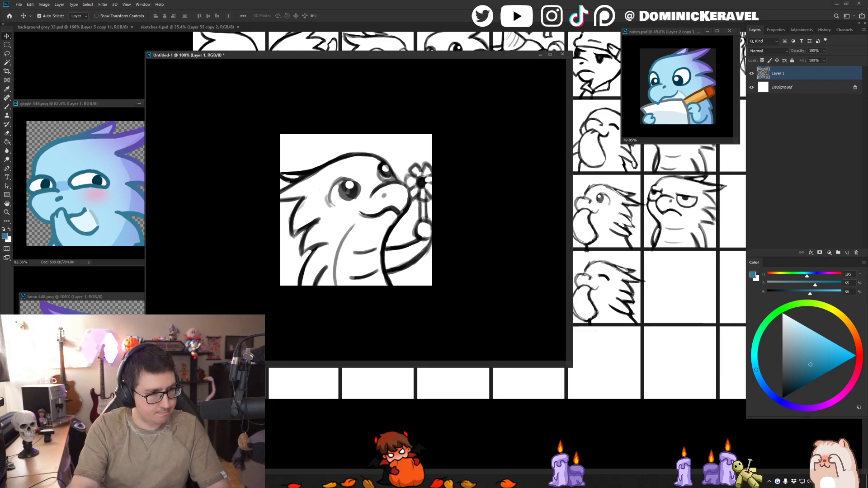
key(Return)
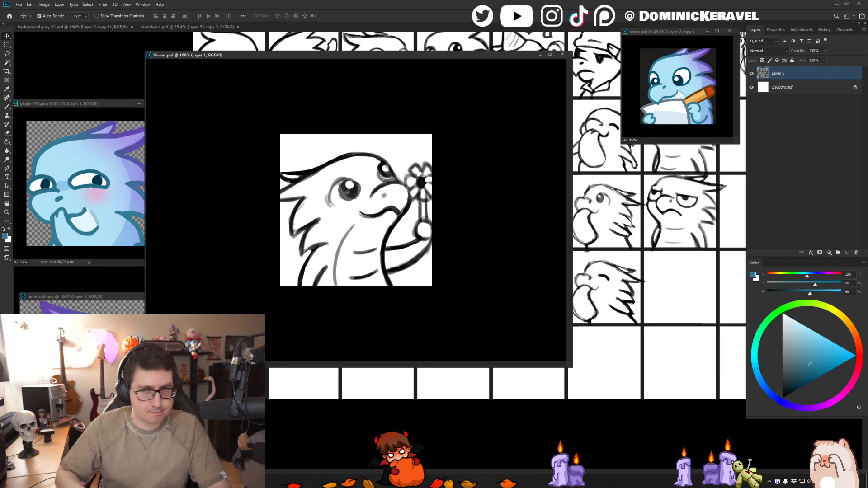
drag(414, 56, 461, 58)
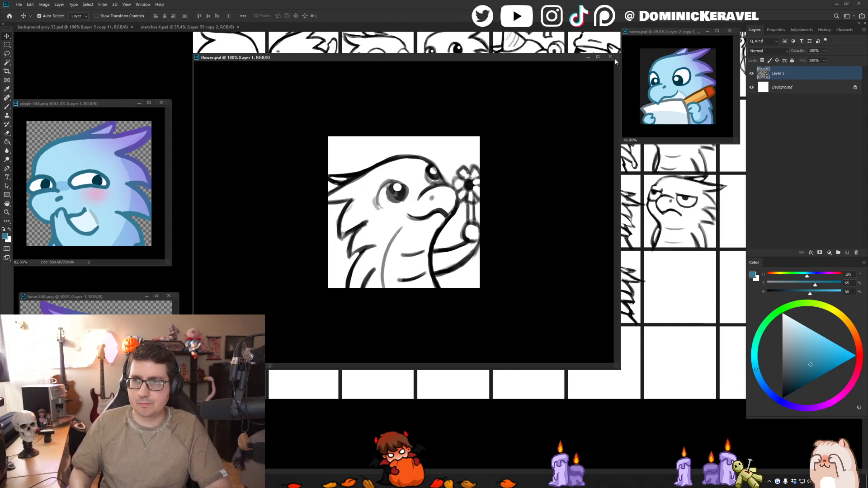
drag(619, 54, 524, 51)
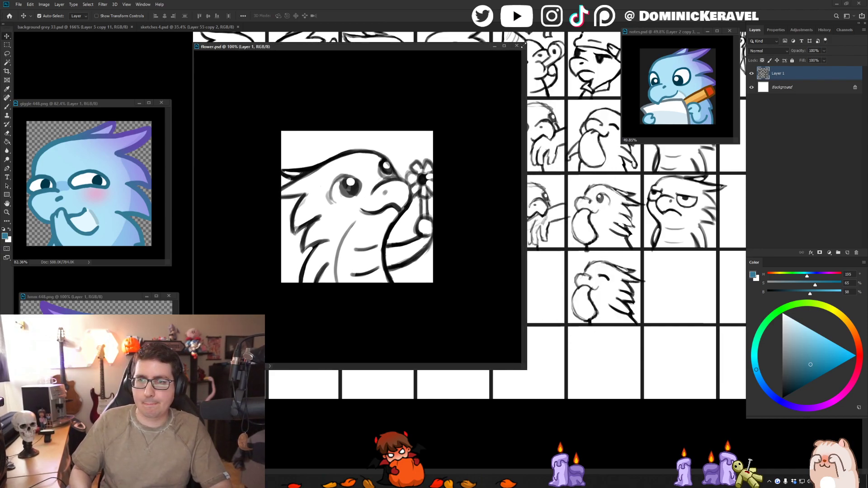
drag(437, 58, 516, 81)
drag(609, 390, 668, 454)
- Scale the sketch in flower.psd down slightly from its upper corner and shift the document window a little
key(ctrl+t)
drag(554, 209, 548, 213)
key(Return)
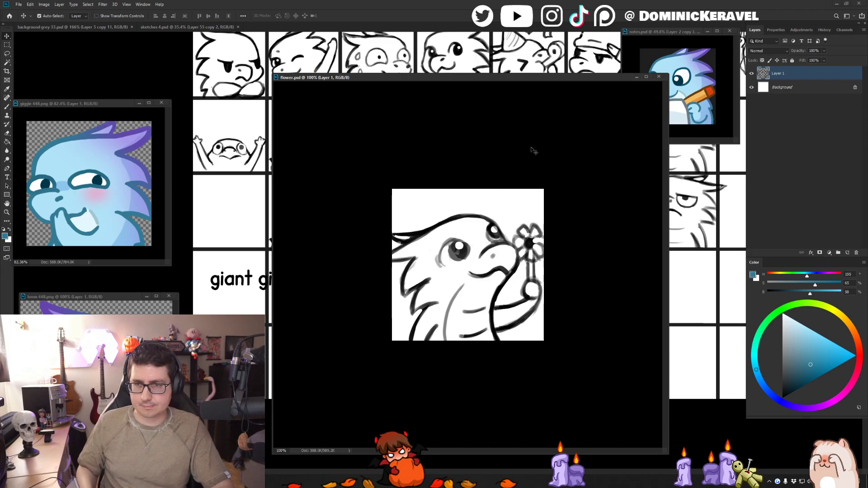
drag(528, 78, 518, 67)
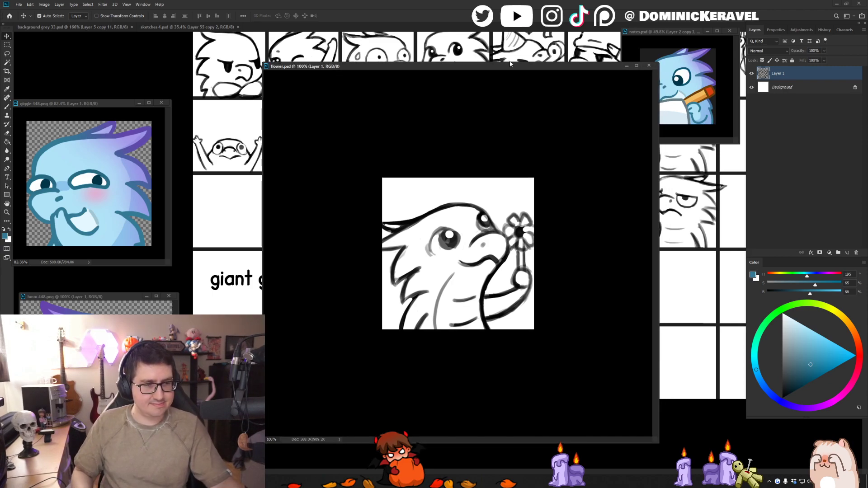
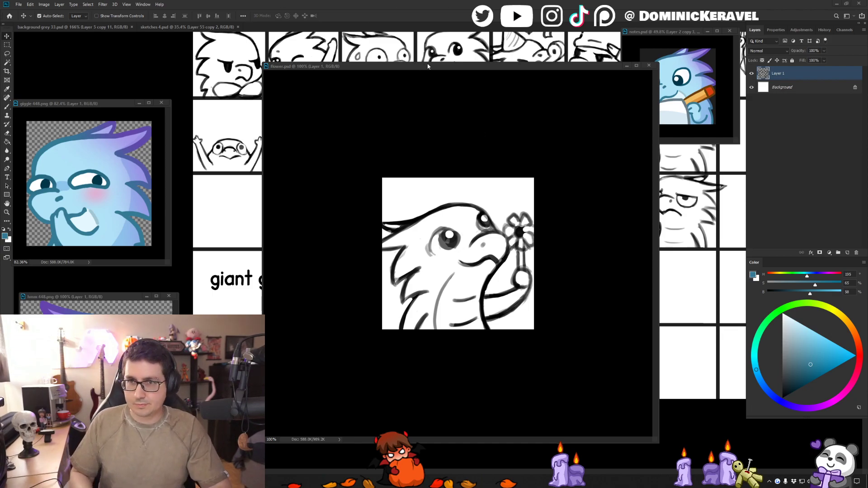
- Reposition the flower.psd window and lower the sketch layer's opacity to about 62%
drag(427, 66, 403, 54)
scroll(386, 174, up, 3)
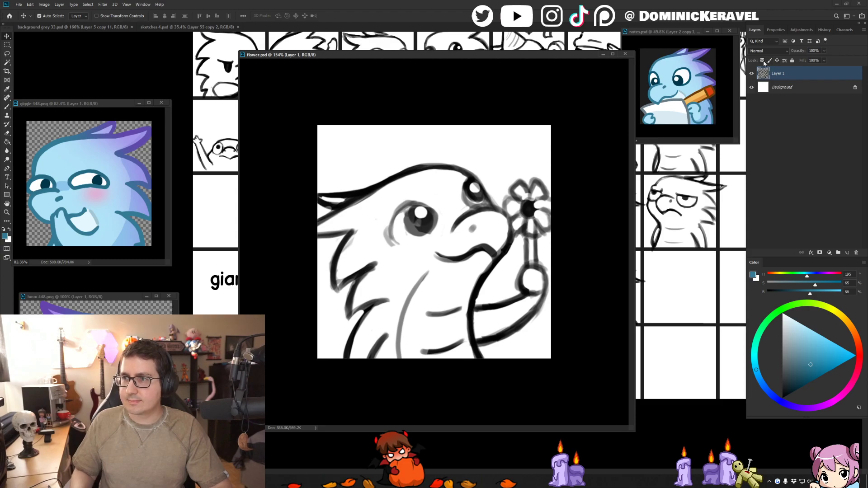
click(824, 51)
drag(823, 58, 812, 59)
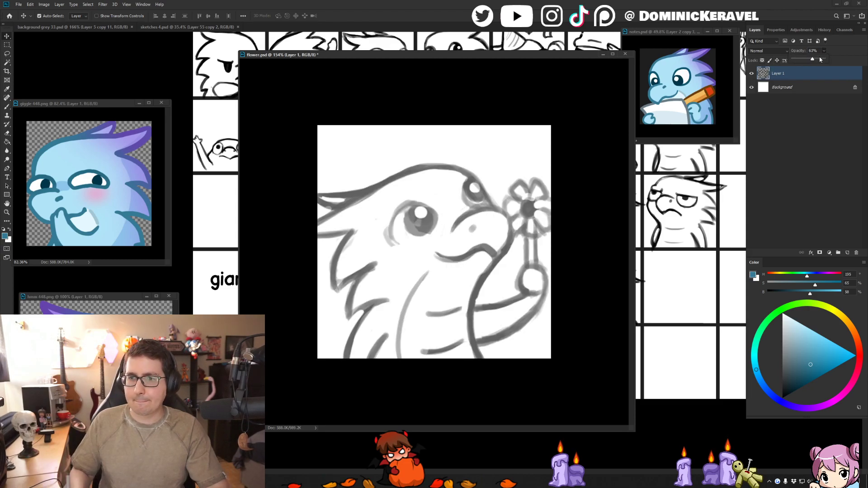
- Add a new layer above the sketch for the line art, reset the colours to black and white, and shift the document window
key(ctrl+shift+n)
key(Return)
key(b)
key(d)
key(v)
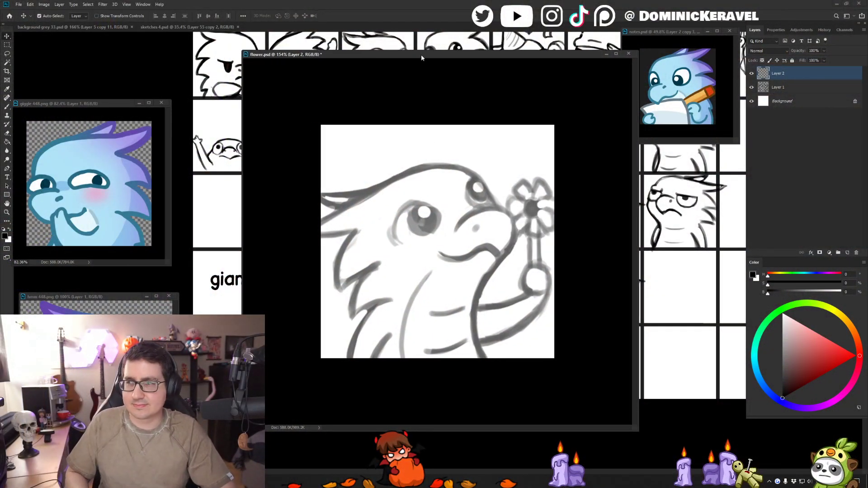
drag(456, 50, 444, 45)
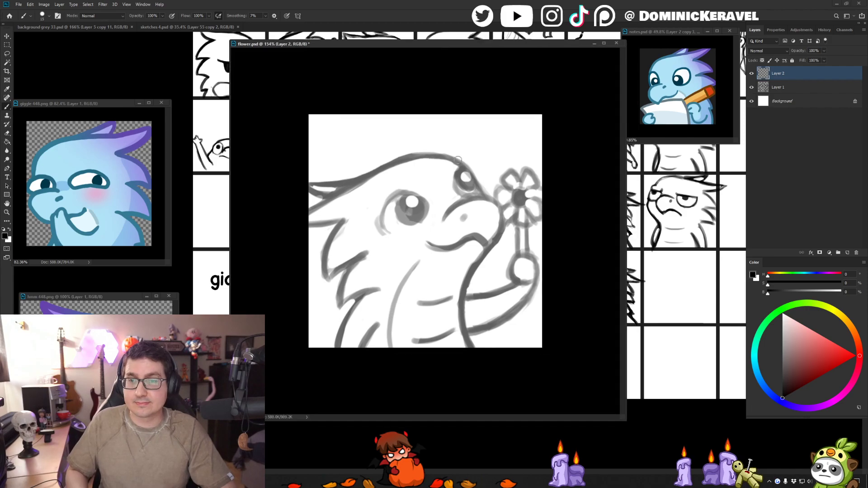
scroll(425, 157, up, 2)
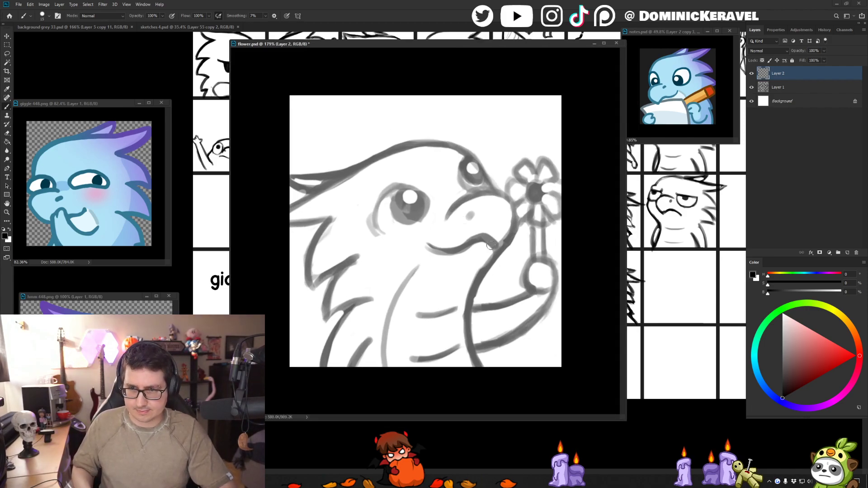
drag(460, 242, 403, 328)
key(ctrl+shift+h)
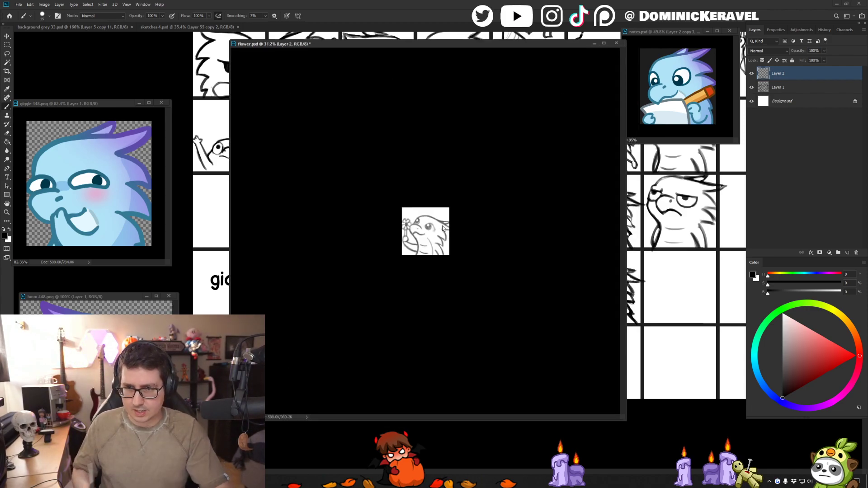
key(ctrl+shift+h)
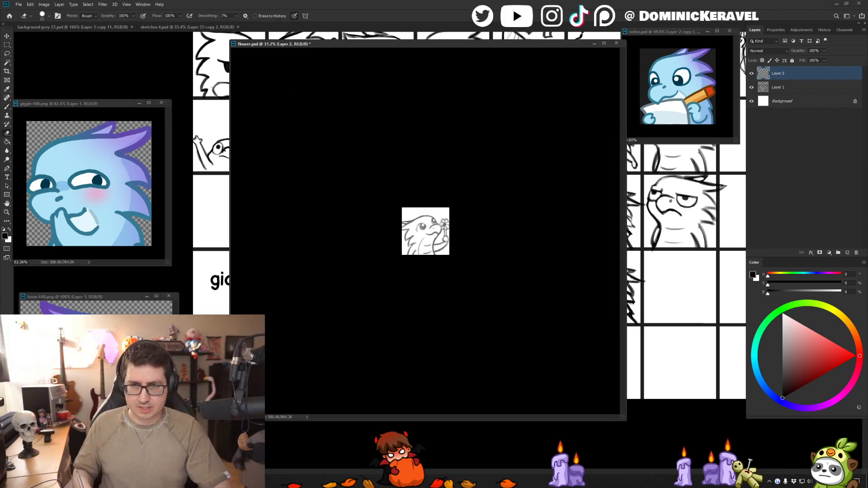
scroll(434, 253, up, 3)
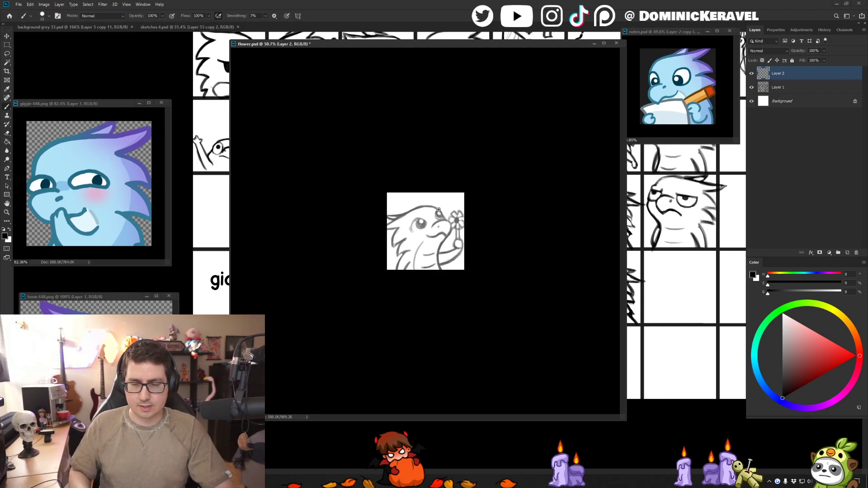
scroll(498, 168, up, 2)
scroll(416, 234, up, 2)
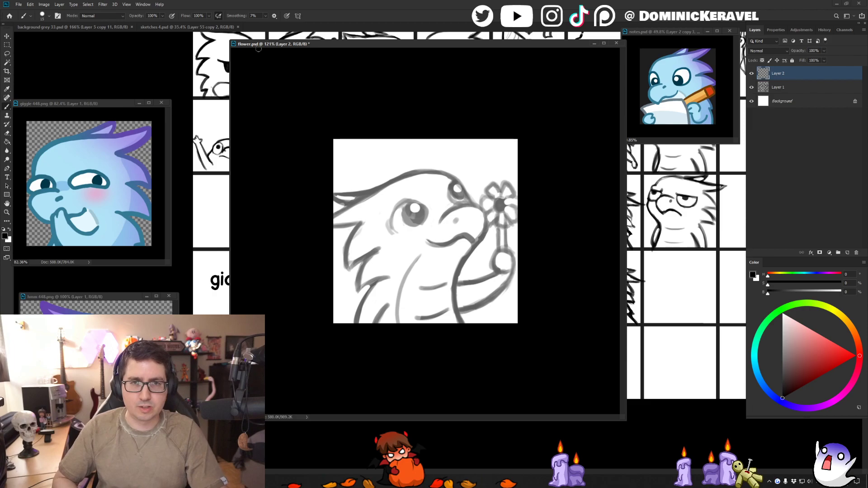
- Reposition the flower.psd window between the two sets of finished reference emotes
key(v)
mouse_move(332, 48)
mouse_down()
mouse_move(342, 60)
mouse_move(375, 57)
mouse_move(364, 57)
mouse_up()
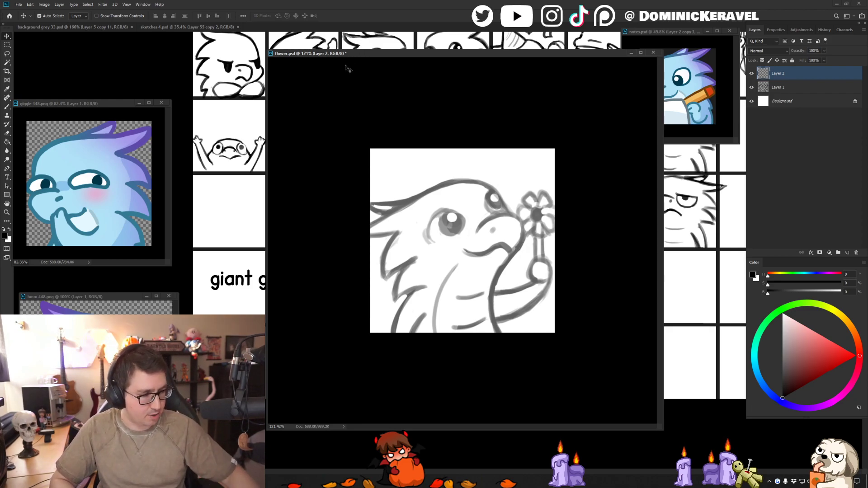
drag(421, 56, 398, 36)
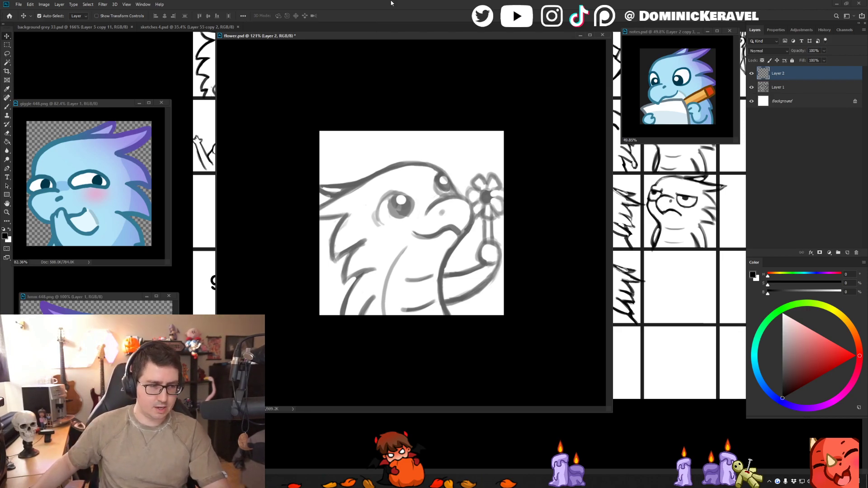
drag(388, 36, 395, 38)
- Adjust the brush size and ink the line running from the canvas edge behind the head up toward the forehead in black
key(e)
key(v)
key(b)
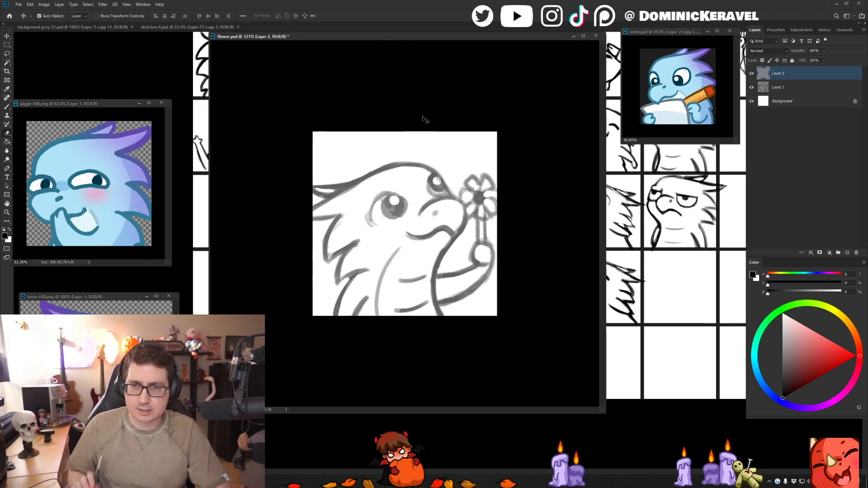
alt+right_click(369, 191)
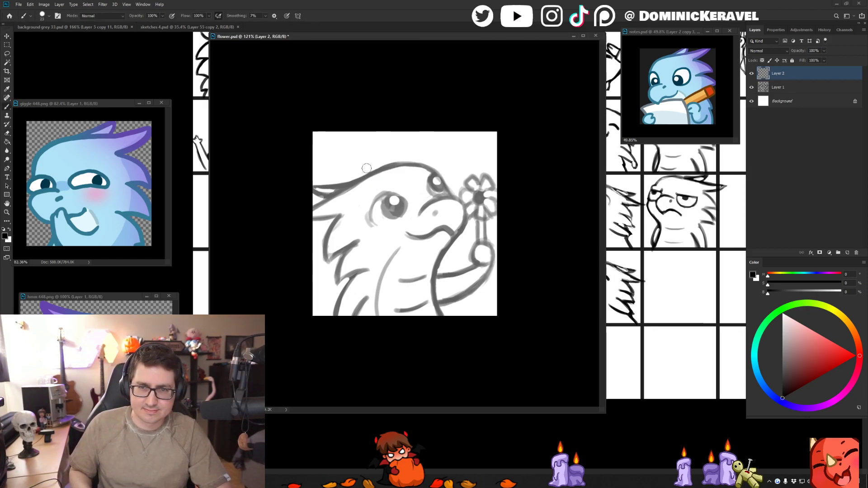
drag(354, 186, 286, 215)
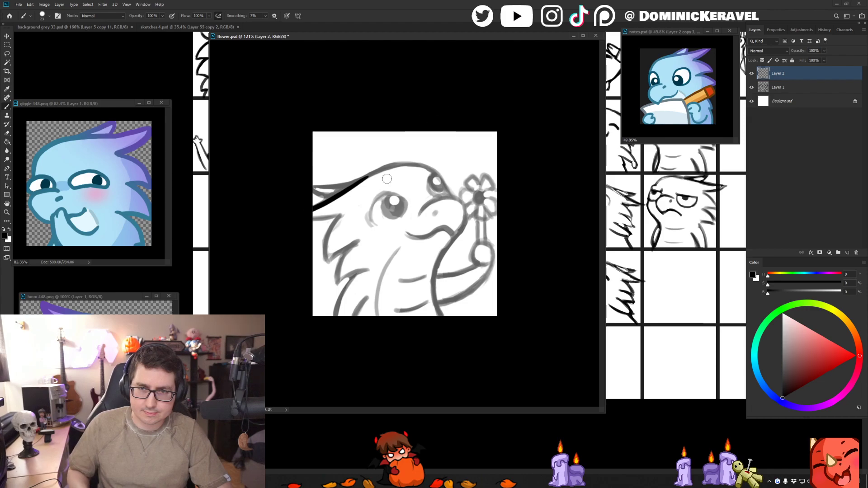
- Try inking the crown of the head as a continuation of the first line
drag(355, 184, 405, 166)
key(ctrl+z)
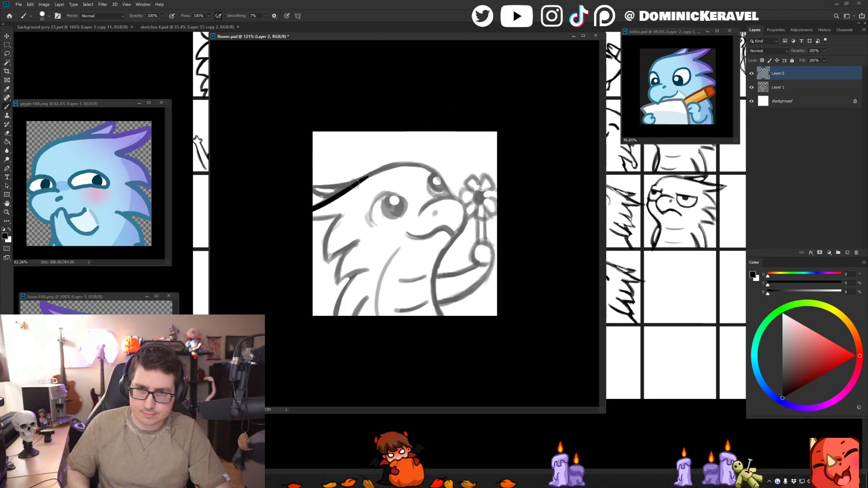
drag(354, 184, 422, 166)
alt+right_click(434, 164)
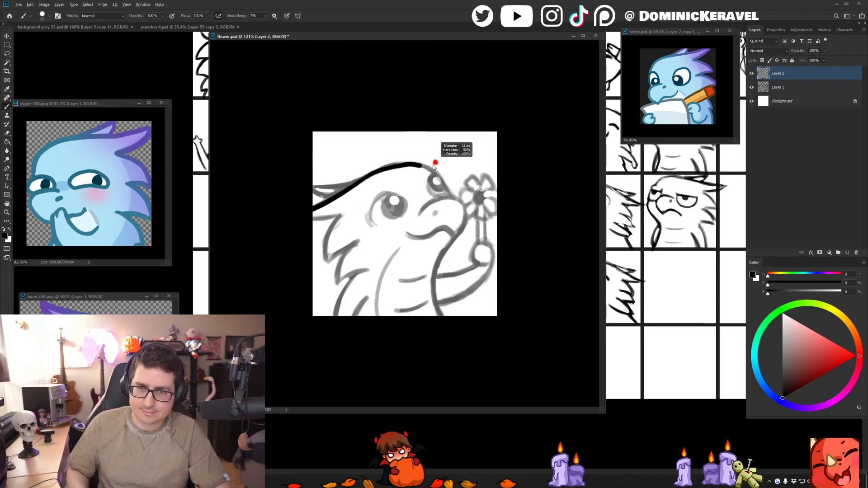
key(ctrl+z)
alt+right_click(443, 178)
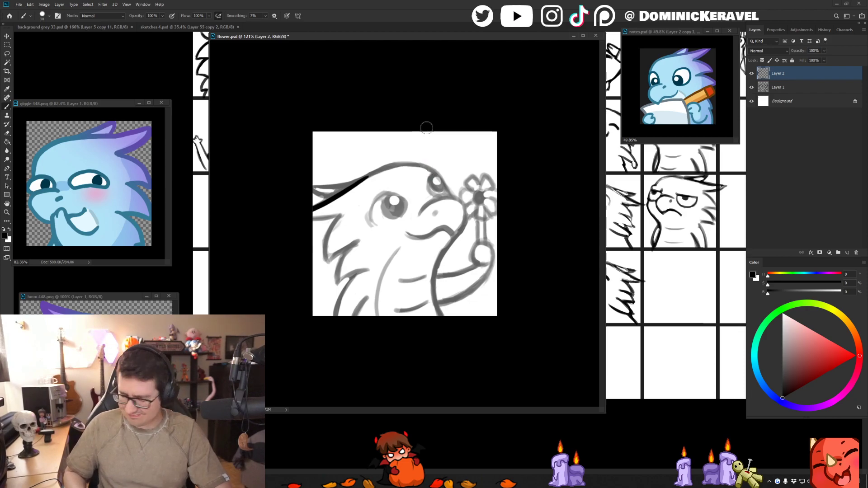
- Reduce the brush size and ink the crown and forehead as one smooth curve down to the top of the snout
alt+right_click(395, 161)
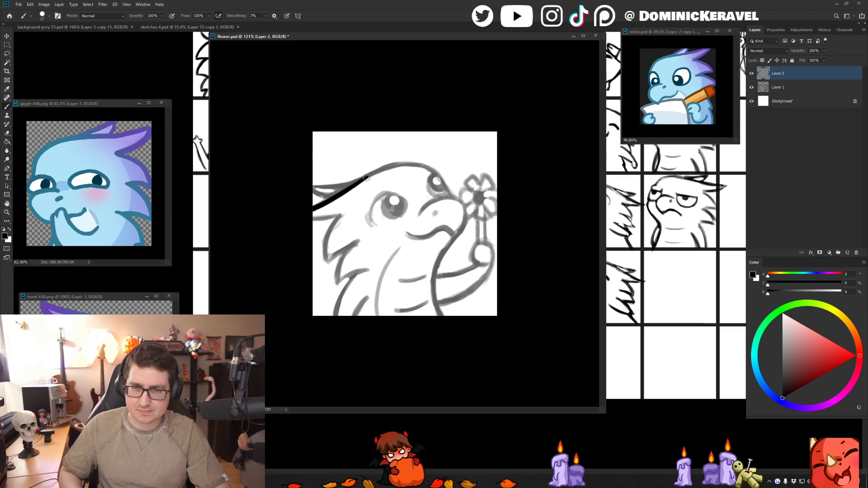
drag(372, 175, 425, 167)
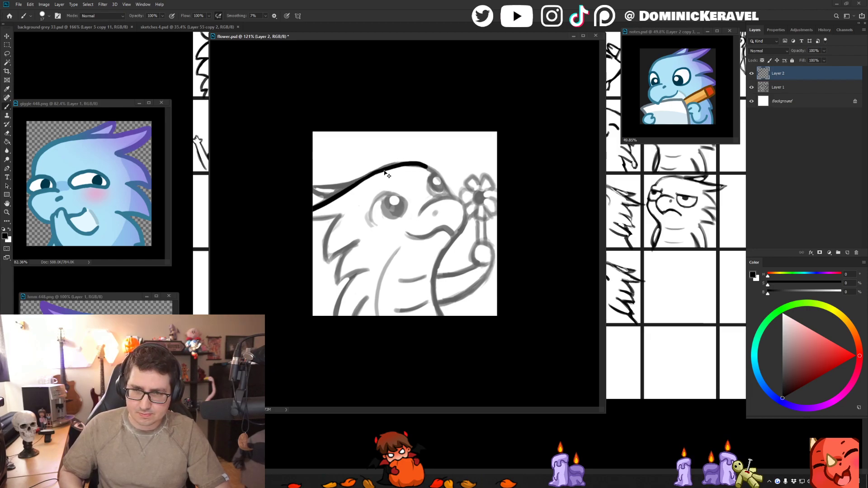
key(ctrl+z)
drag(357, 183, 406, 163)
key(ctrl+z)
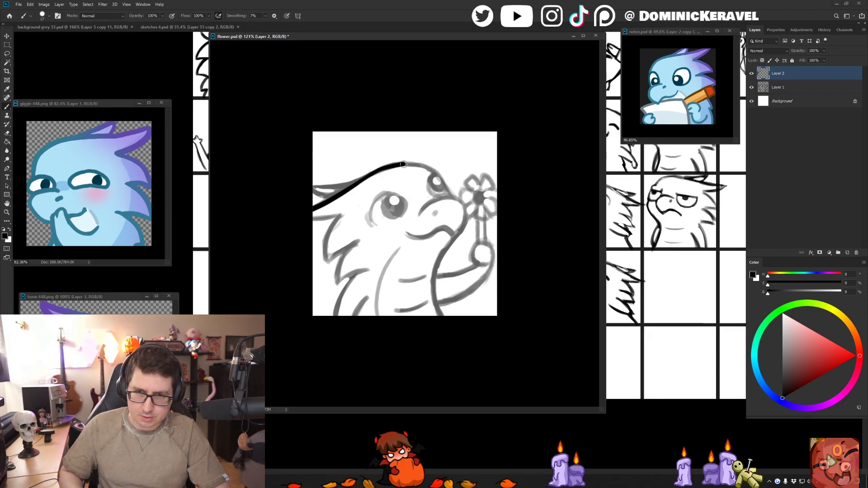
key(ctrl+z)
mouse_move(358, 183)
mouse_down()
mouse_move(413, 165)
mouse_move(451, 196)
mouse_up()
key(ctrl+z)
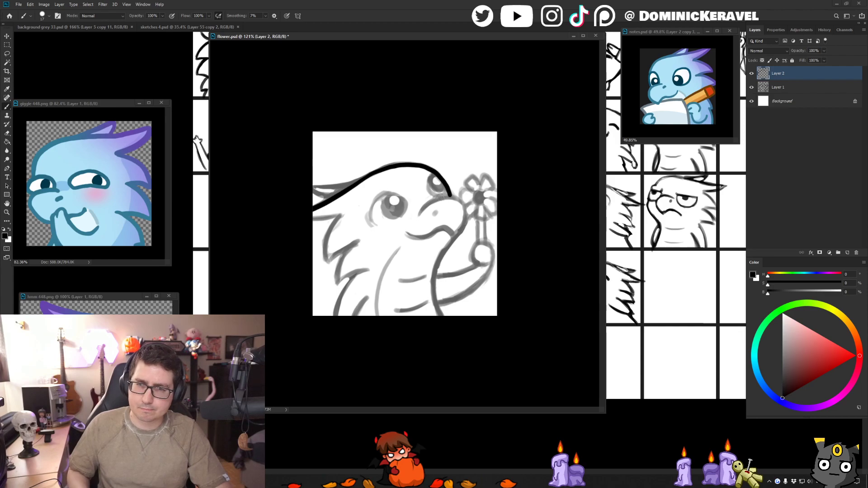
key(ctrl+z)
key(ctrl+shift+z)
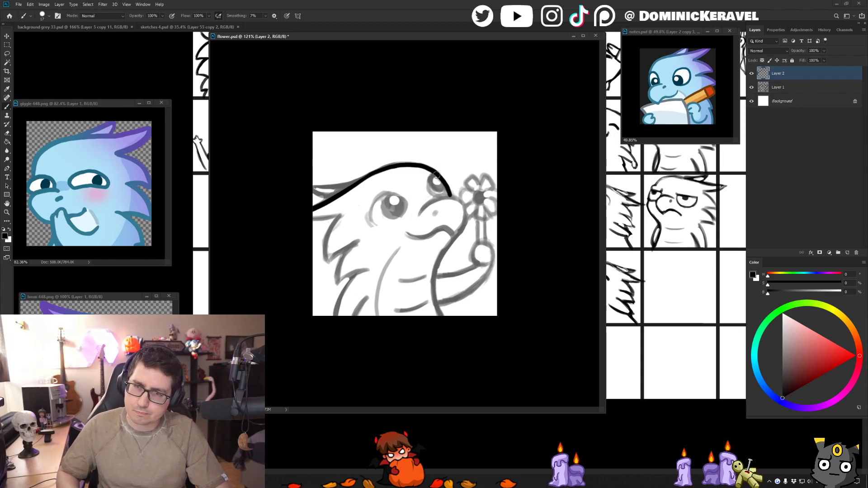
- Thin the inked forehead line beside the far eye with the Eraser
key(e)
mouse_move(443, 177)
mouse_down()
mouse_move(452, 194)
mouse_move(428, 170)
mouse_up()
key(b)
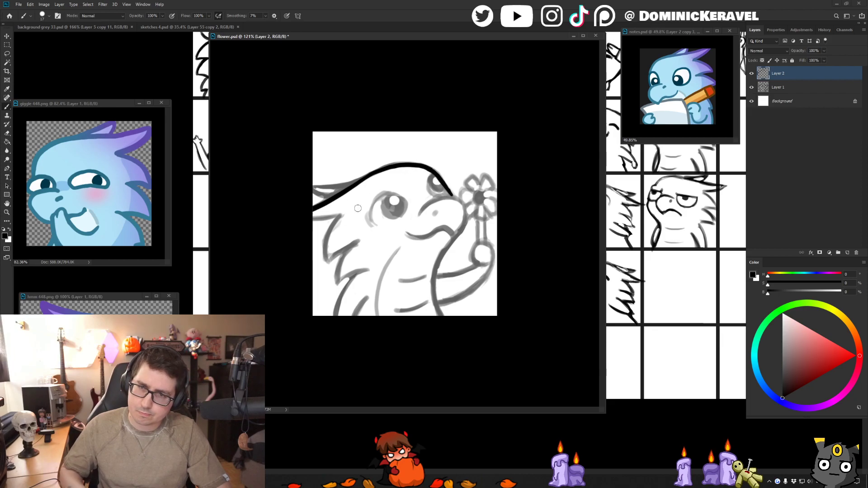
- Ink the snout outline and the curved mouth line over the sketch
mouse_move(419, 215)
mouse_down()
mouse_move(455, 195)
mouse_move(461, 203)
mouse_move(456, 236)
mouse_move(414, 238)
mouse_move(451, 230)
mouse_up()
key(ctrl+z)
key(ctrl+z)
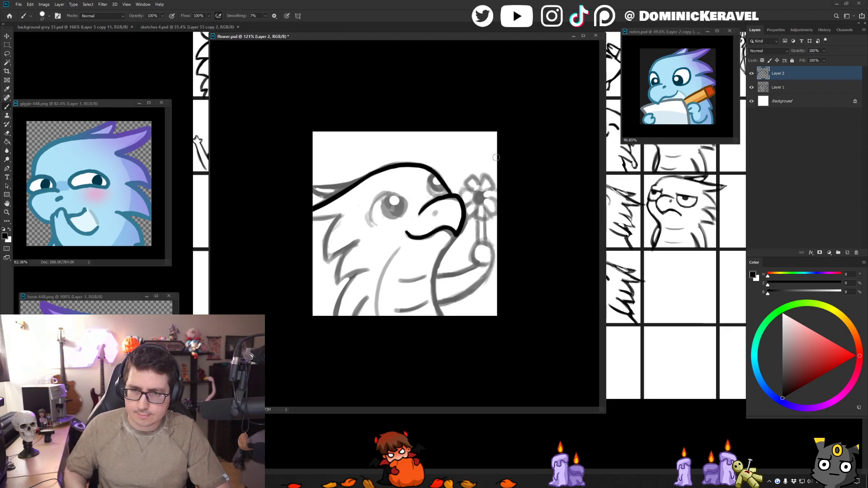
- Ink the near eye with a curved outer line and a solid black pupil, and erase a round highlight in it
mouse_move(372, 224)
mouse_down()
mouse_move(372, 206)
mouse_move(371, 221)
mouse_move(371, 205)
mouse_move(392, 194)
mouse_move(383, 207)
mouse_move(398, 215)
mouse_move(395, 196)
mouse_up()
key(ctrl+z)
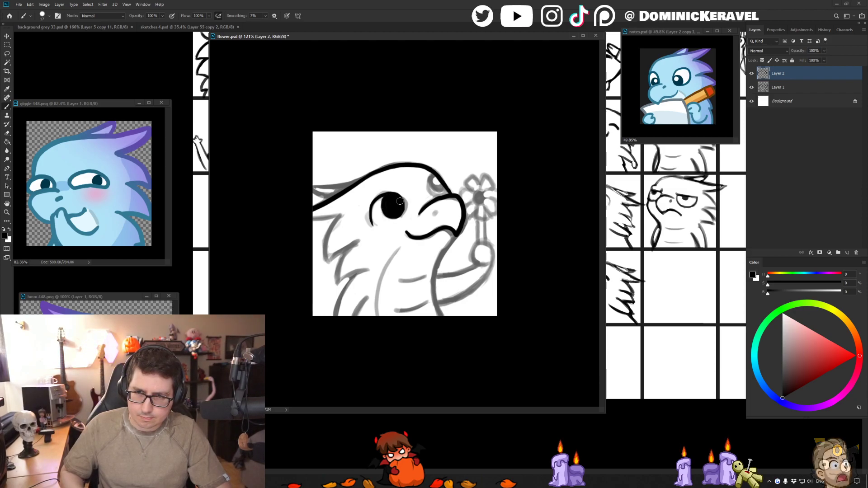
key(e)
click(392, 201)
key(b)
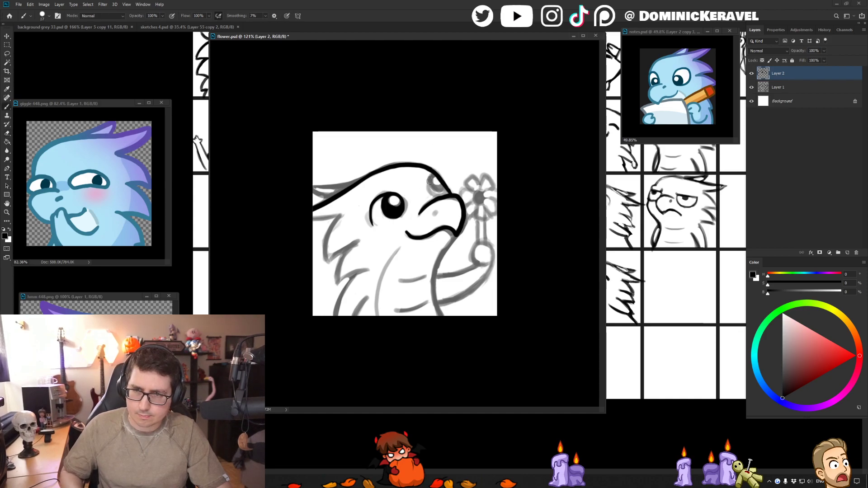
- Ink the far eye against the forehead line and erase a highlight in its pupil
mouse_move(433, 174)
mouse_down()
mouse_move(441, 197)
mouse_move(434, 194)
mouse_up()
key(e)
key(b)
key(ctrl+z)
key(e)
key(b)
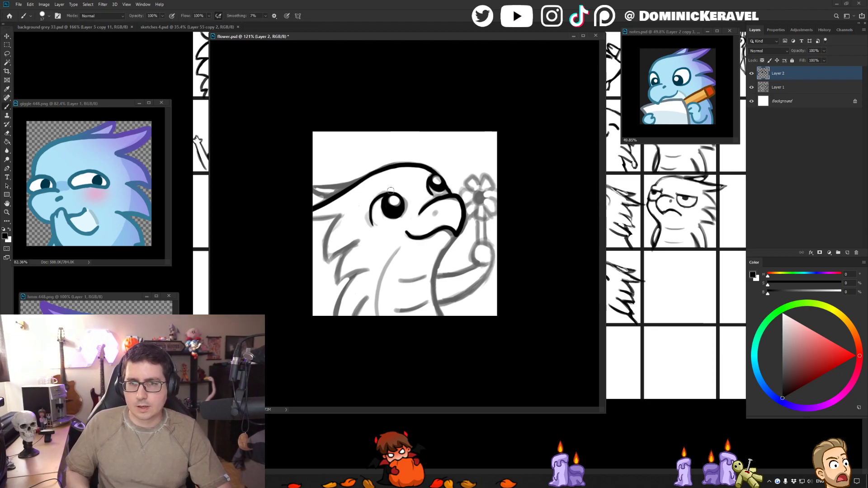
- Compare the line art with the sketch by toggling the visibility of the layers
click(752, 74)
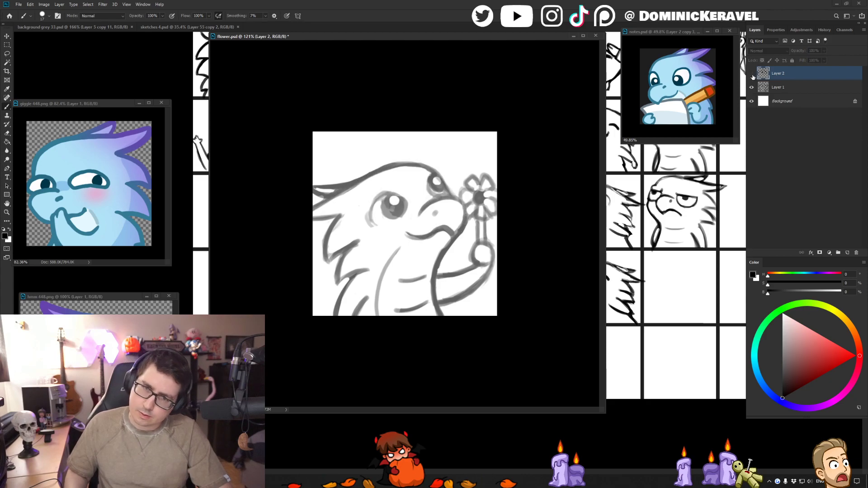
click(752, 75)
alt+click(751, 76)
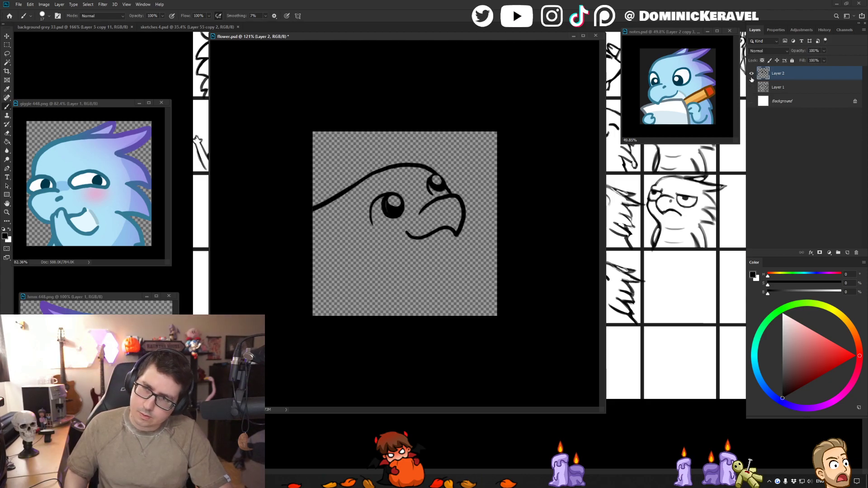
drag(755, 86, 751, 100)
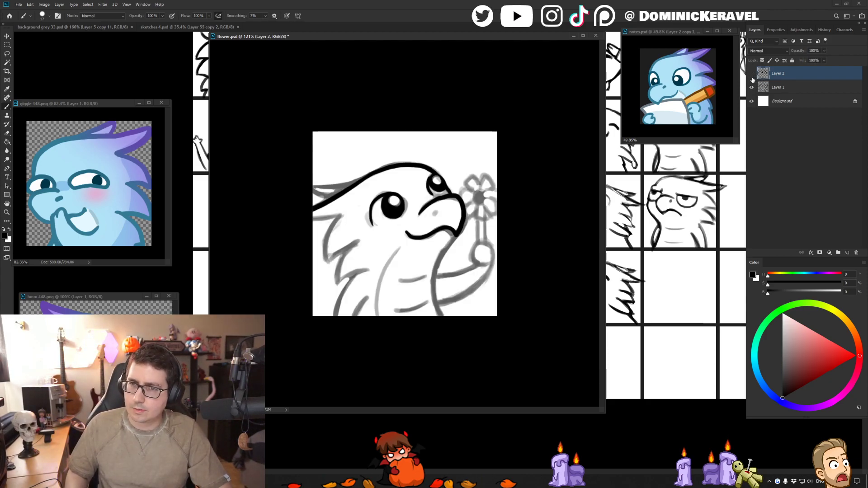
click(751, 74)
click(752, 74)
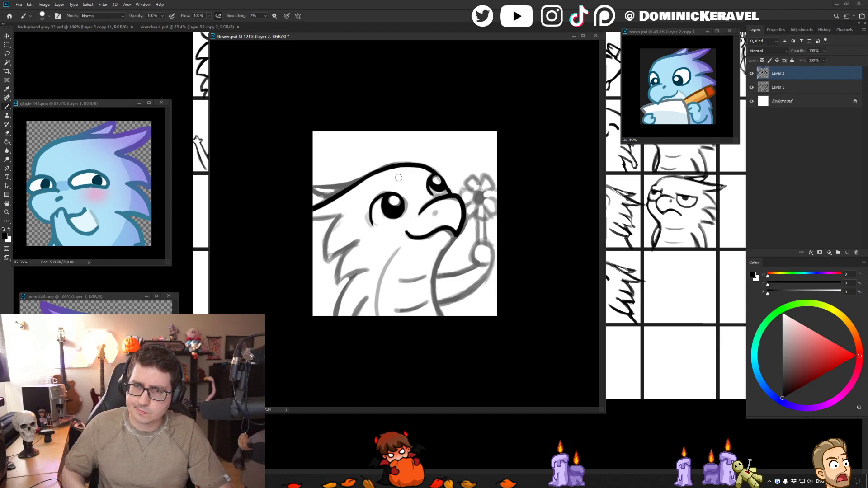
- Erase the curved outer line around the near eye, keeping the pupil
key(e)
drag(383, 191, 372, 233)
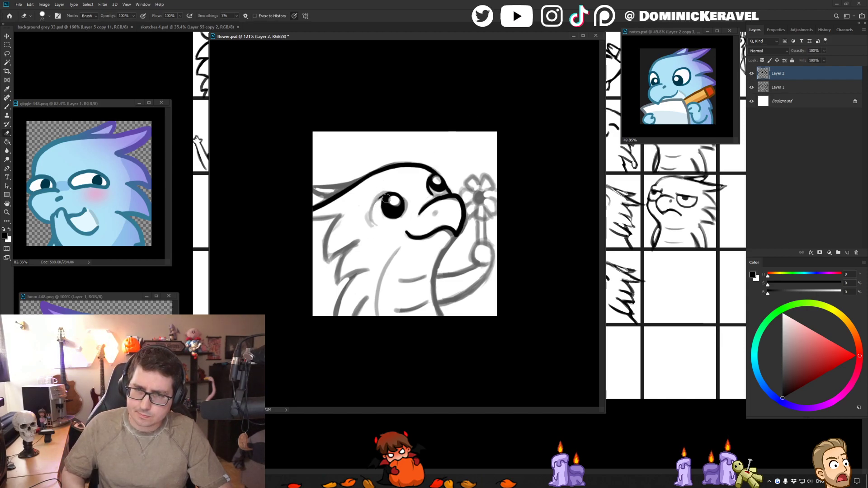
key(b)
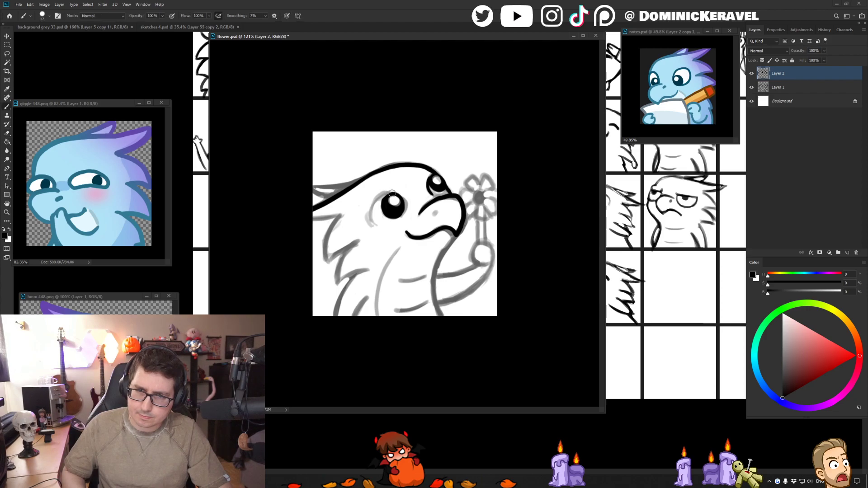
mouse_move(383, 194)
mouse_down()
mouse_move(368, 217)
mouse_move(374, 226)
mouse_up()
key(ctrl+z)
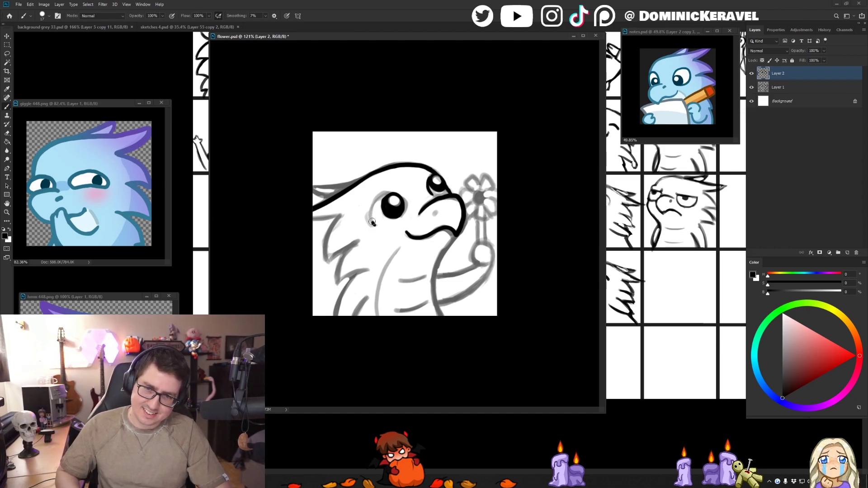
mouse_move(373, 223)
mouse_down()
mouse_move(374, 223)
mouse_move(372, 204)
mouse_move(390, 193)
mouse_move(375, 198)
mouse_move(377, 229)
mouse_up()
key(ctrl+z)
key(ctrl+z)
key(ctrl+z)
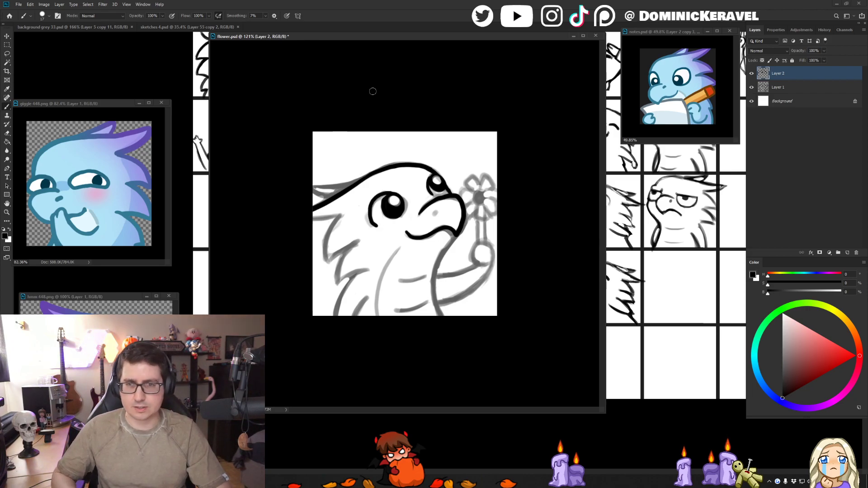
key(ctrl+z)
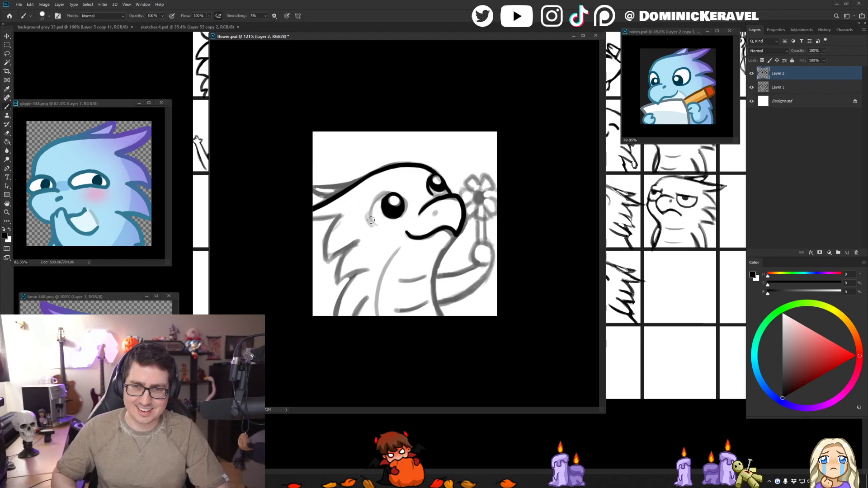
- Ink the curved outer line behind the near eye on Layer 2, working on a horizontally flipped canvas and flipping it back
key(ctrl+shift+h)
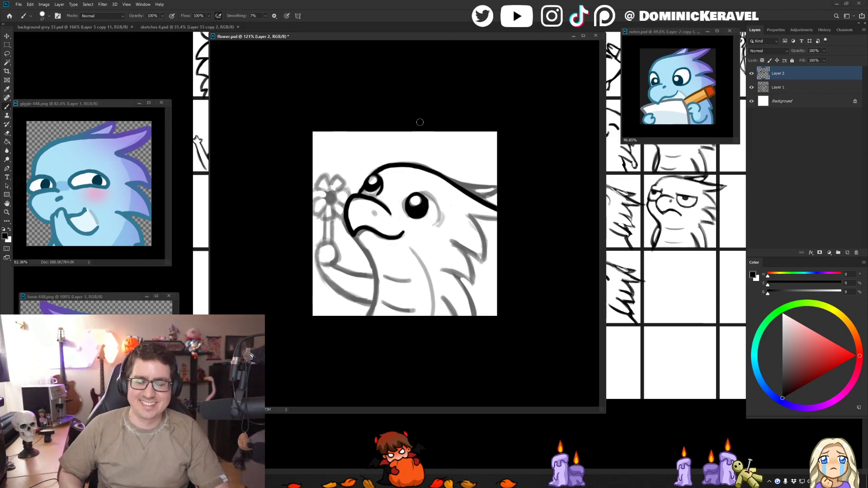
drag(425, 193, 440, 212)
key(ctrl+z)
key(ctrl+z)
drag(436, 223, 441, 229)
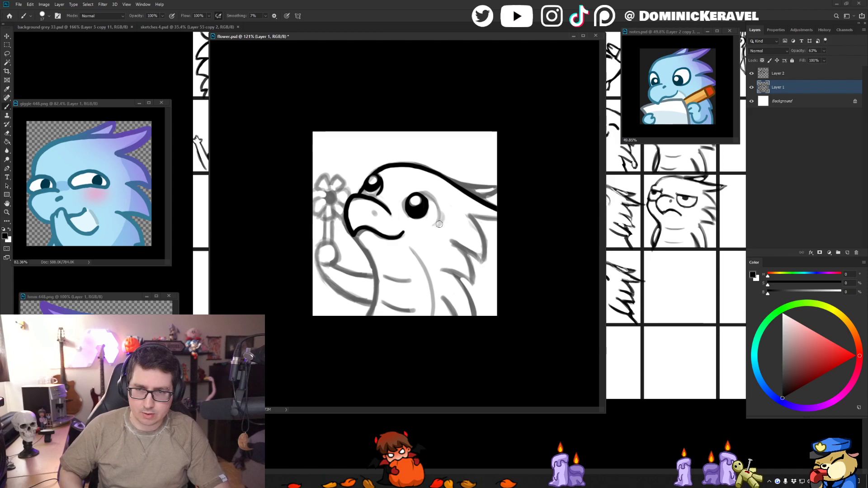
key(ctrl+z)
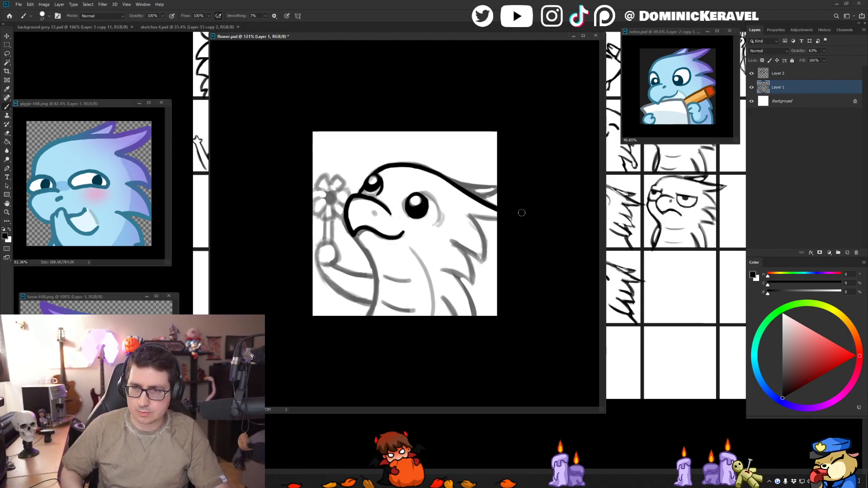
click(784, 72)
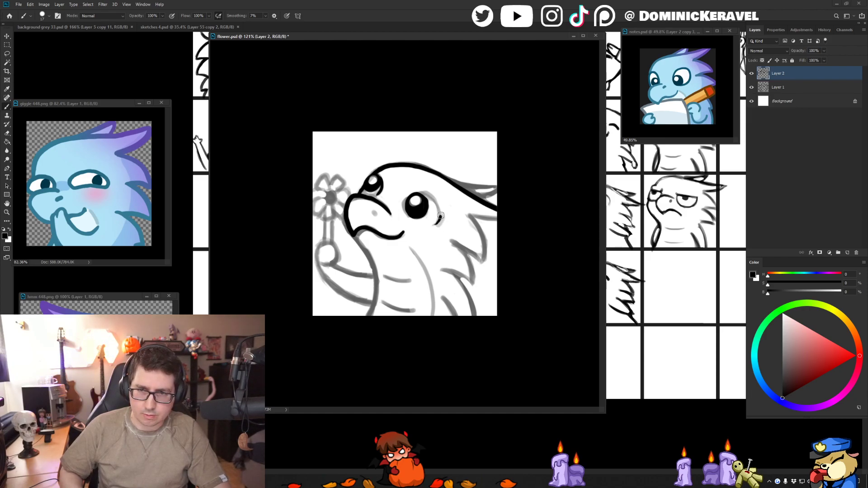
mouse_move(431, 196)
mouse_down()
mouse_move(434, 226)
mouse_move(442, 211)
mouse_move(435, 202)
mouse_move(434, 226)
mouse_move(440, 207)
mouse_move(423, 195)
mouse_up()
key(ctrl+z)
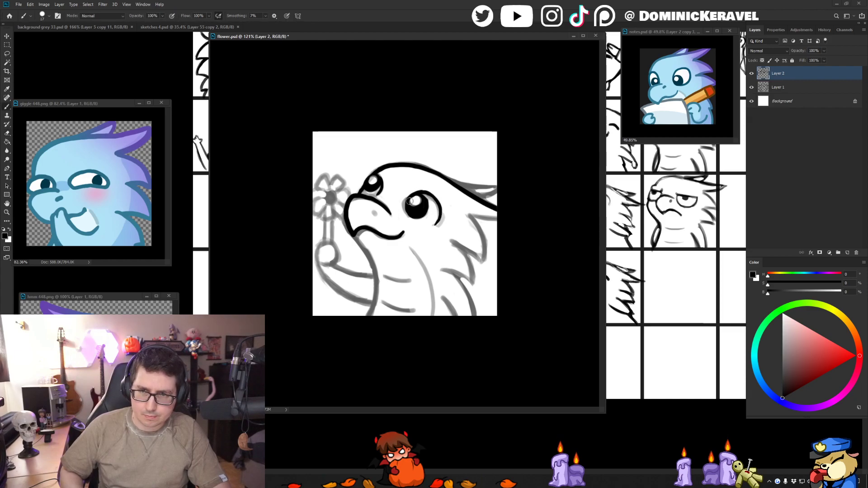
key(ctrl+shift+h)
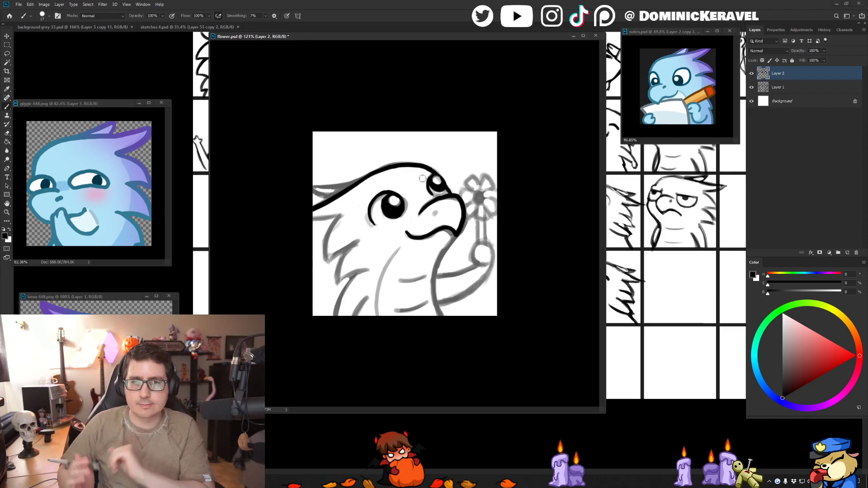
- Ink the nostril as a small solid black dot on the snout, over the sketched one
scroll(423, 179, up, 6)
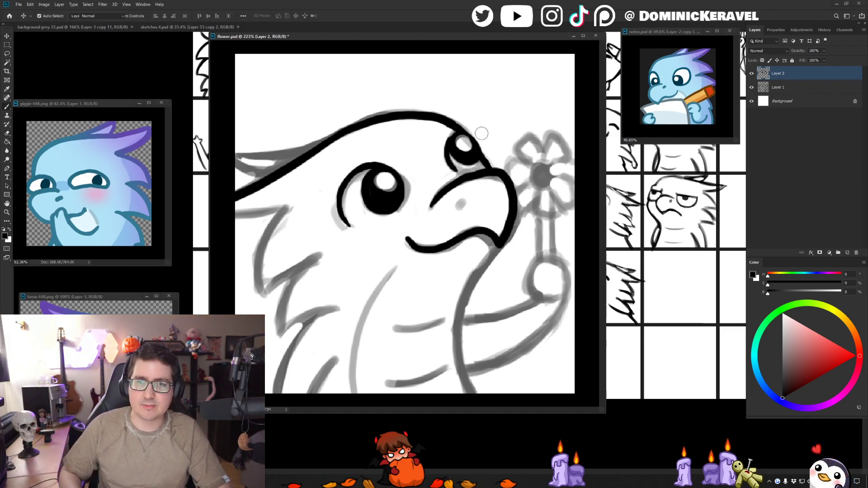
alt+click(454, 145)
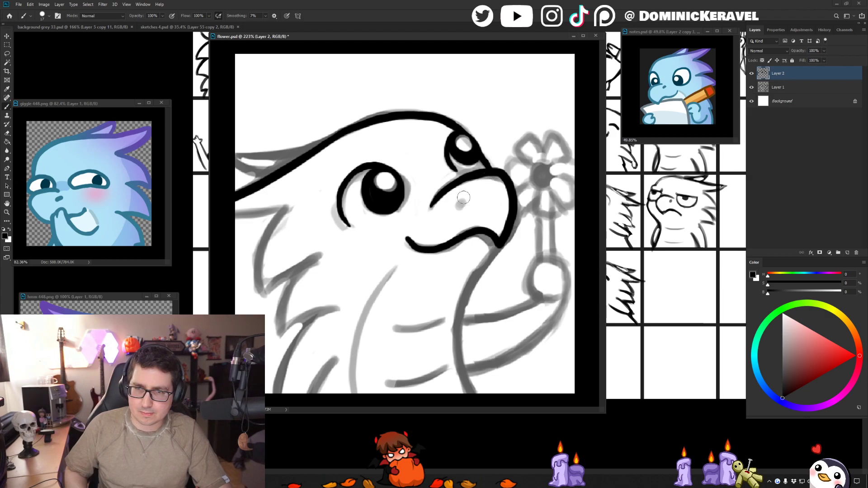
drag(455, 199, 459, 201)
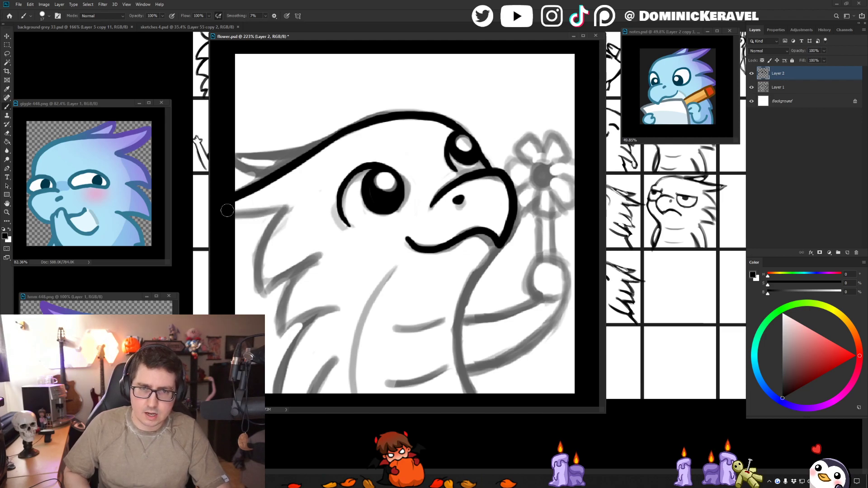
- Ink the line below the back of the head and the pointed crest spike above it, starting from the canvas's left edge
drag(227, 210, 290, 206)
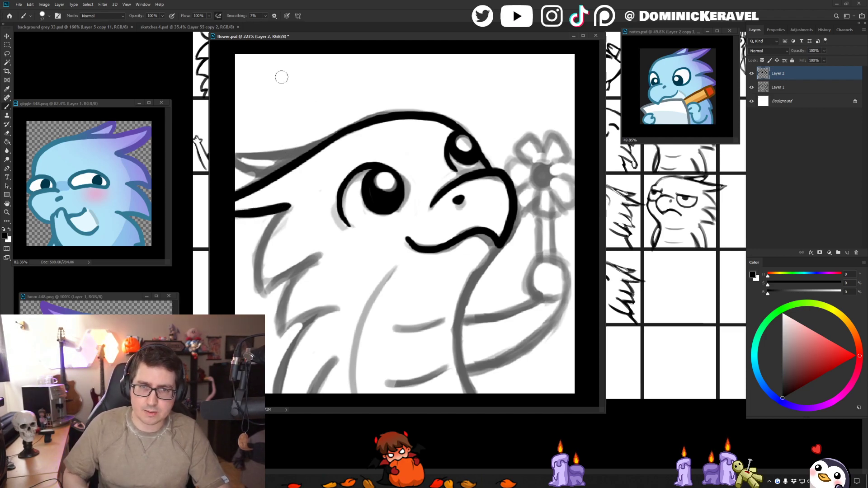
drag(236, 155, 290, 166)
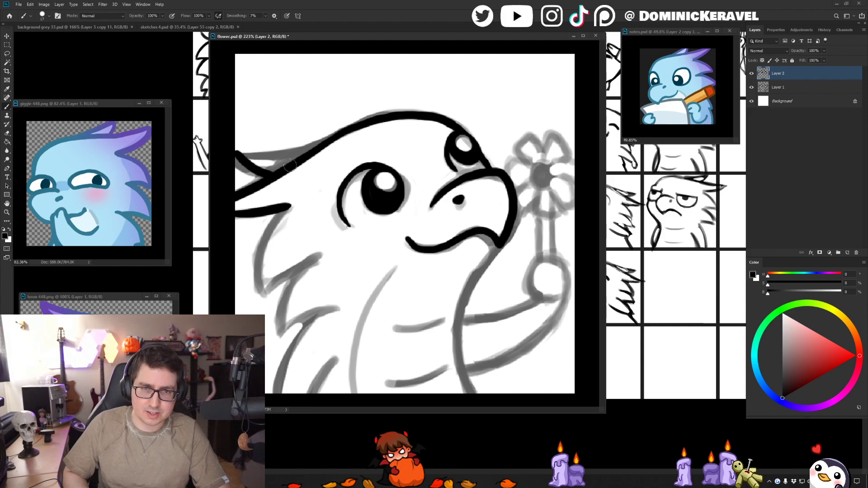
key(ctrl+z)
drag(235, 155, 290, 165)
key(ctrl+z)
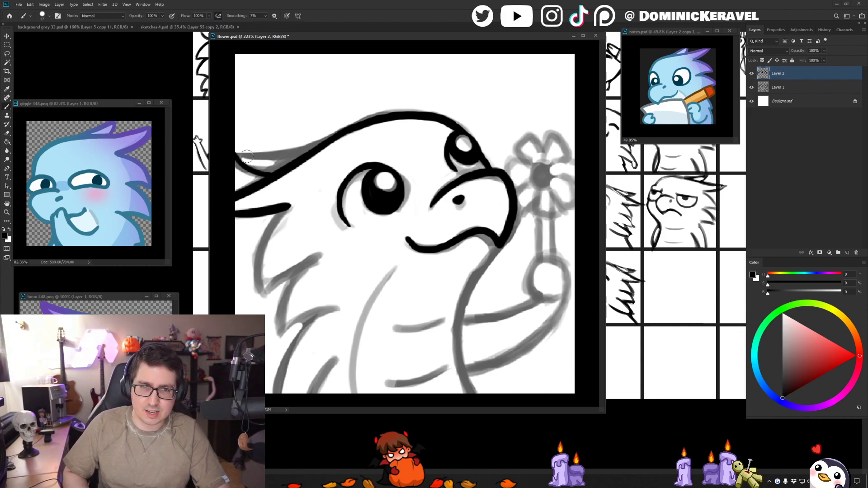
mouse_move(232, 150)
mouse_down()
mouse_move(325, 133)
mouse_move(311, 152)
mouse_move(349, 126)
mouse_move(230, 159)
mouse_move(324, 140)
mouse_up()
key(e)
key(b)
key(ctrl+z)
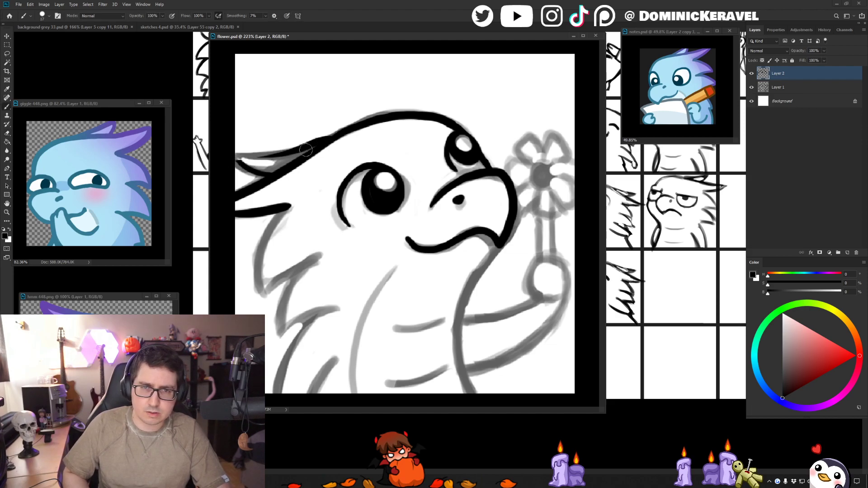
mouse_move(237, 156)
mouse_down()
mouse_move(325, 138)
mouse_move(306, 158)
mouse_up()
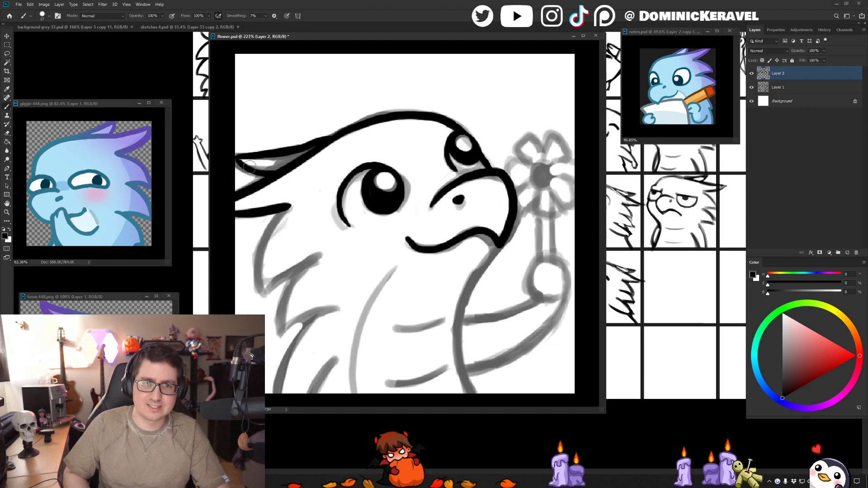
key(v)
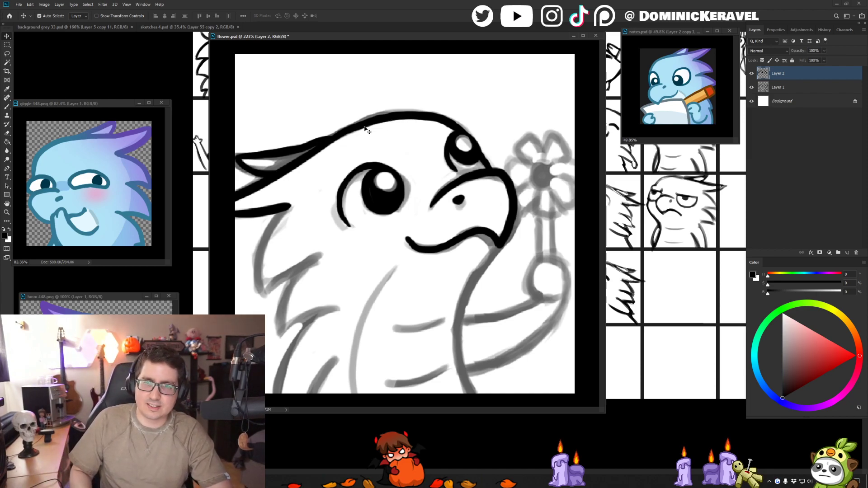
key(b)
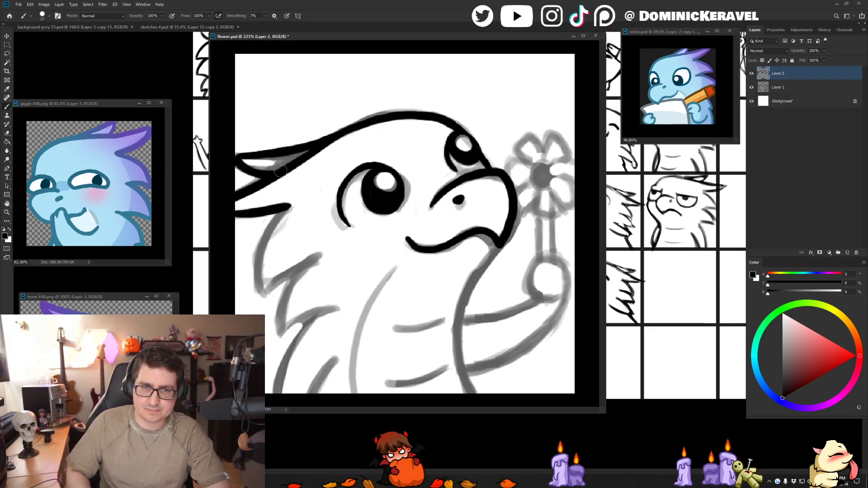
key(v)
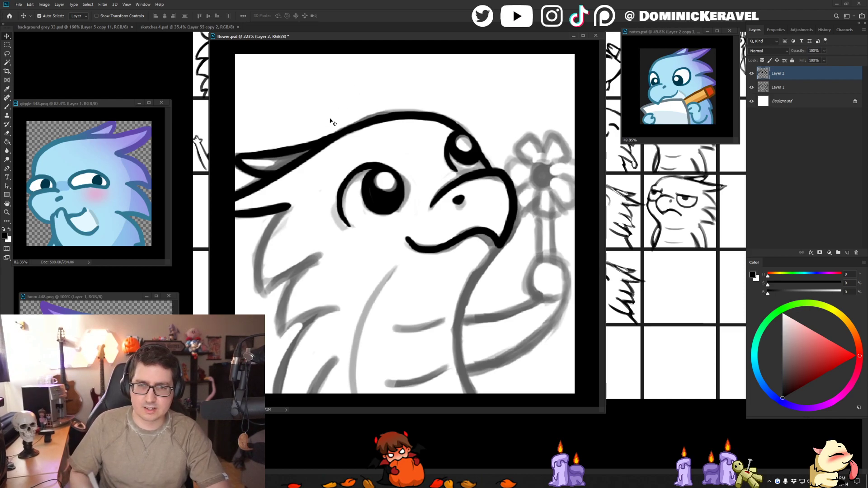
key(e)
- Ink the uppermost spike at the back of the neck with a curved outer edge and a straighter lower edge
key(b)
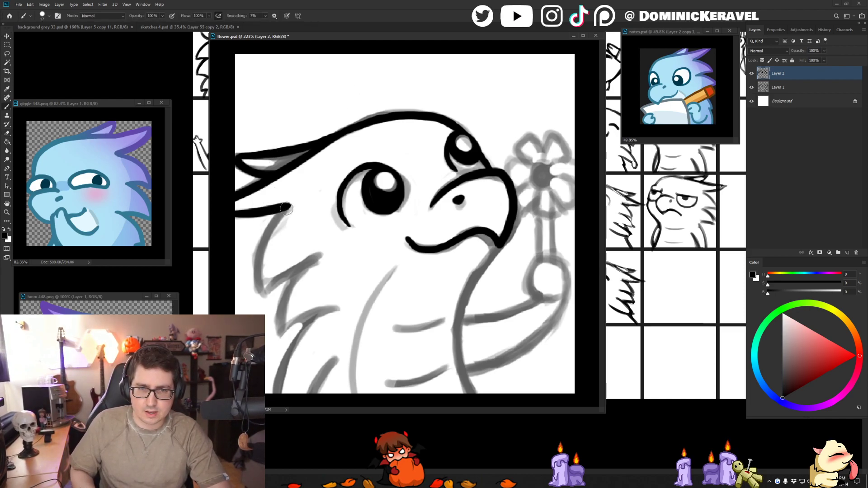
mouse_move(288, 207)
mouse_down()
mouse_move(265, 238)
mouse_move(261, 294)
mouse_up()
key(ctrl+z)
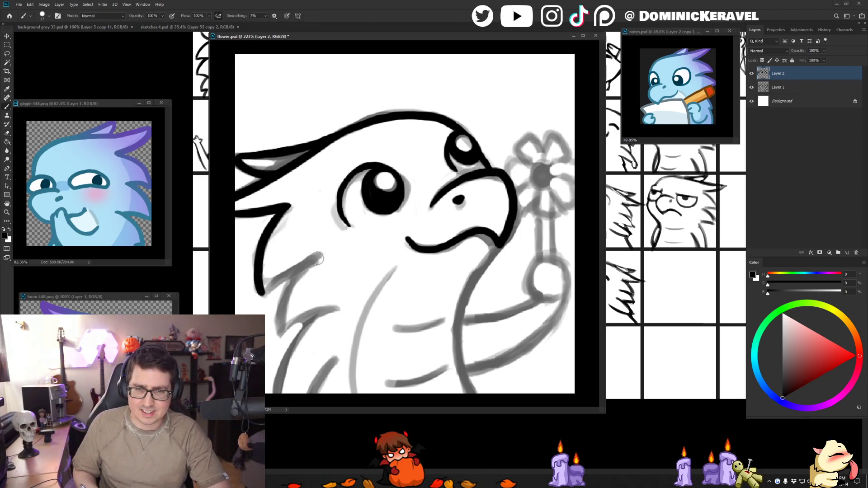
drag(323, 254, 264, 295)
key(ctrl+z)
key(ctrl+shift+z)
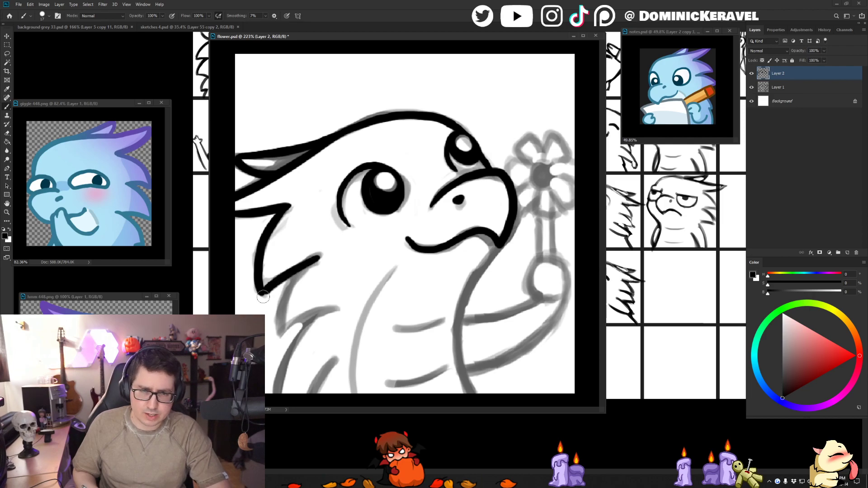
key(ctrl+z)
drag(314, 260, 264, 295)
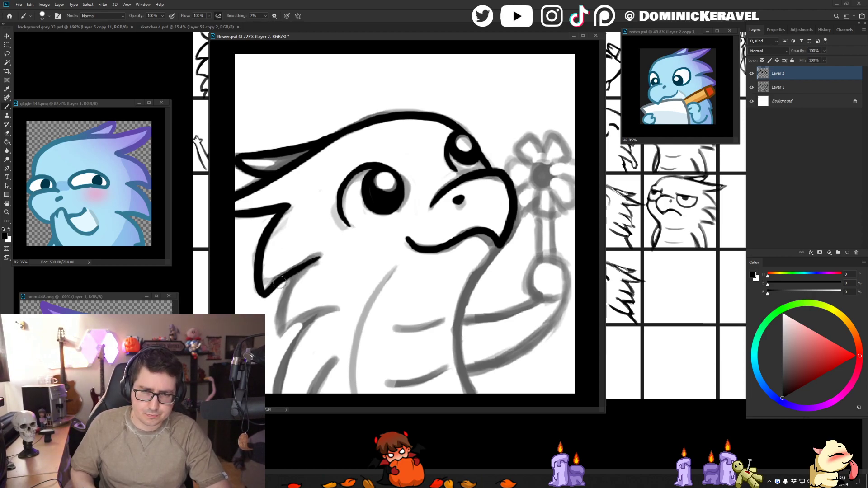
- Ink the second spike down the back of the neck, redoing its outer and lower edges until they follow the sketch
key(e)
mouse_move(329, 253)
mouse_down()
mouse_move(273, 305)
mouse_move(300, 265)
mouse_move(271, 293)
mouse_move(305, 268)
mouse_move(281, 324)
mouse_up()
key(b)
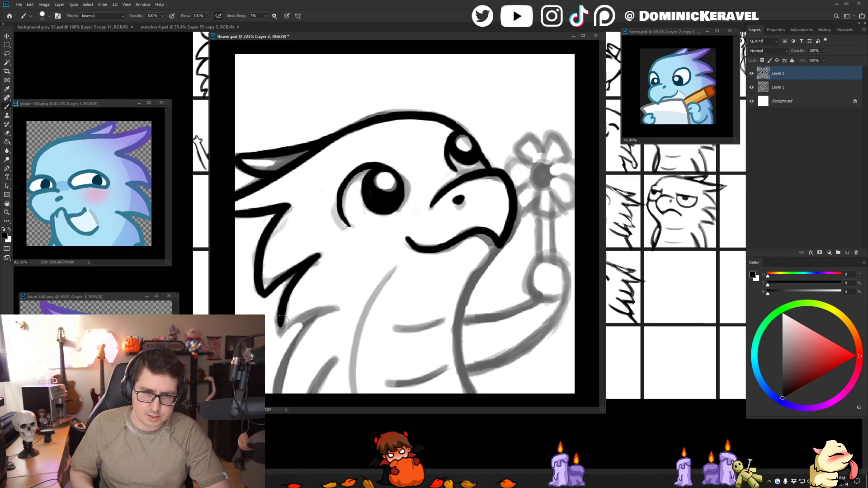
key(ctrl+z)
mouse_move(317, 259)
mouse_down()
mouse_move(296, 278)
mouse_move(280, 331)
mouse_up()
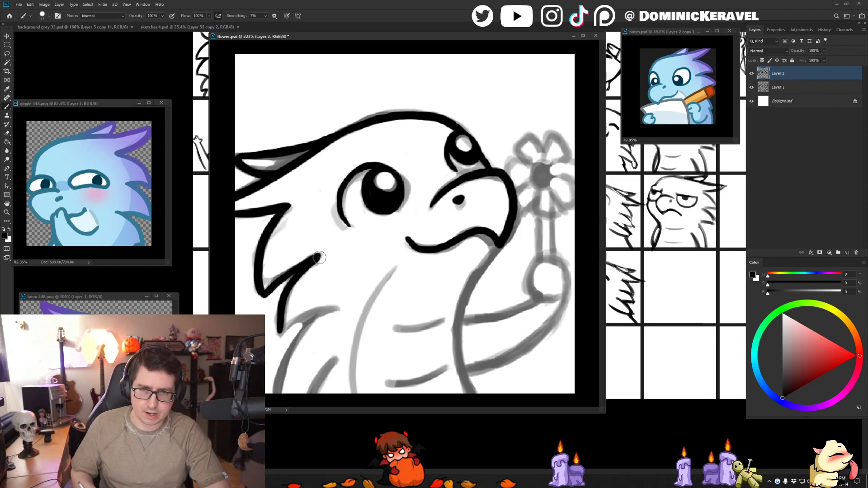
drag(334, 308, 278, 338)
key(ctrl+z)
key(ctrl+z)
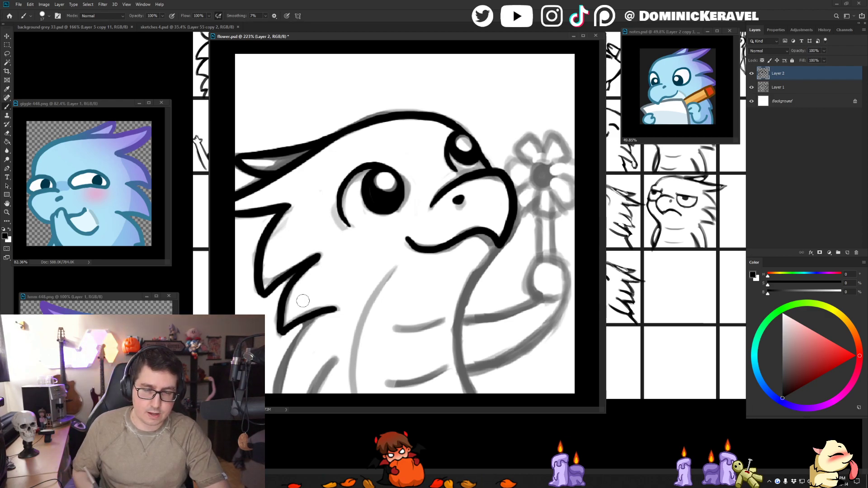
key(ctrl+z)
drag(341, 306, 279, 336)
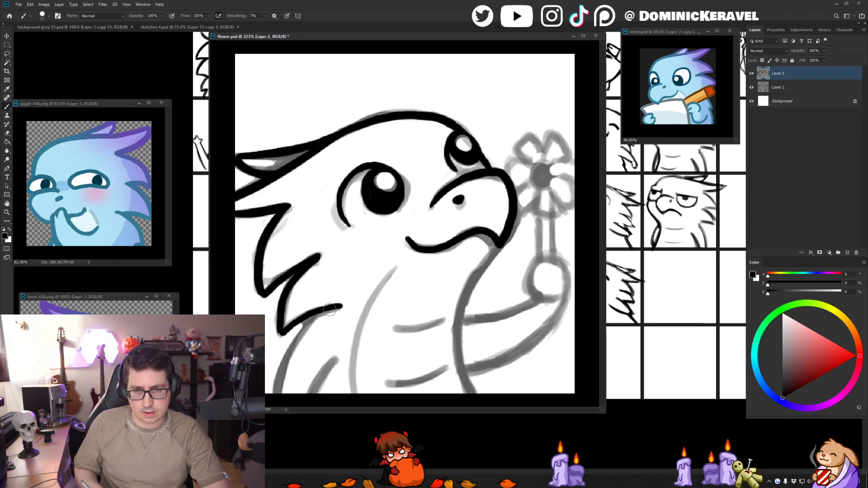
- Ink the long curved line from the second neck spike to the canvas's lower edge and the short spike line beside it
mouse_move(330, 310)
mouse_down()
mouse_move(277, 392)
mouse_move(298, 336)
mouse_move(278, 392)
mouse_up()
key(ctrl+z)
key(ctrl+z)
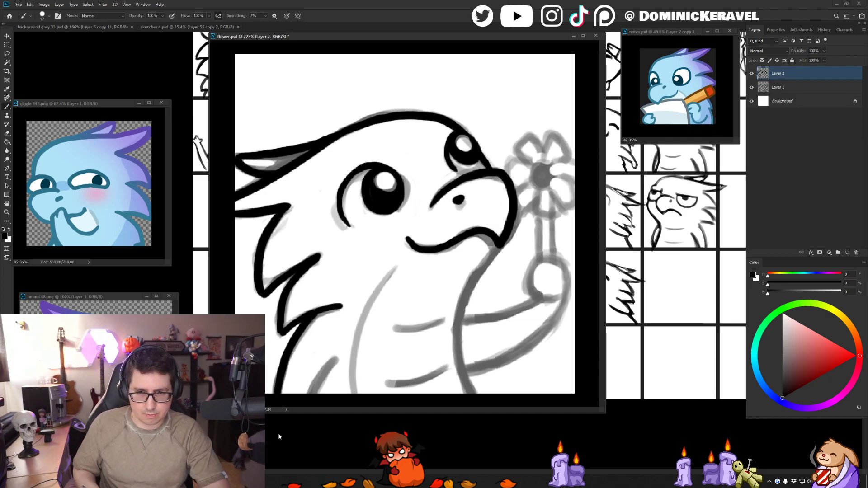
drag(339, 359, 310, 393)
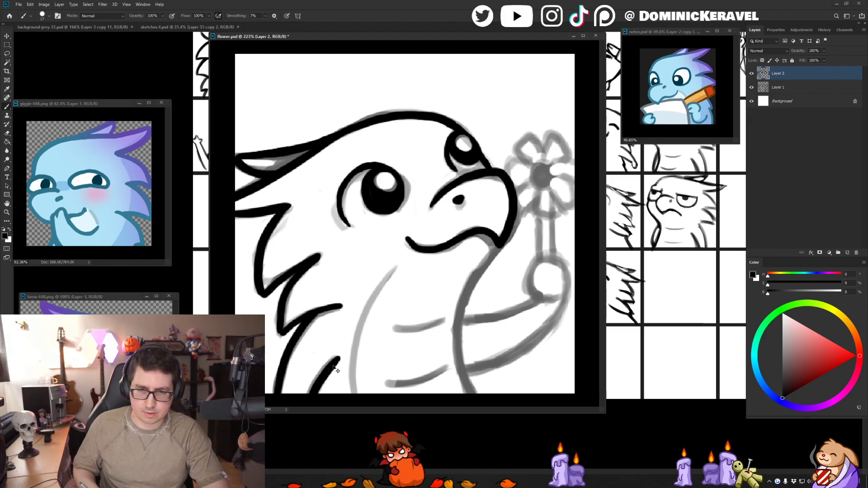
key(e)
key(v)
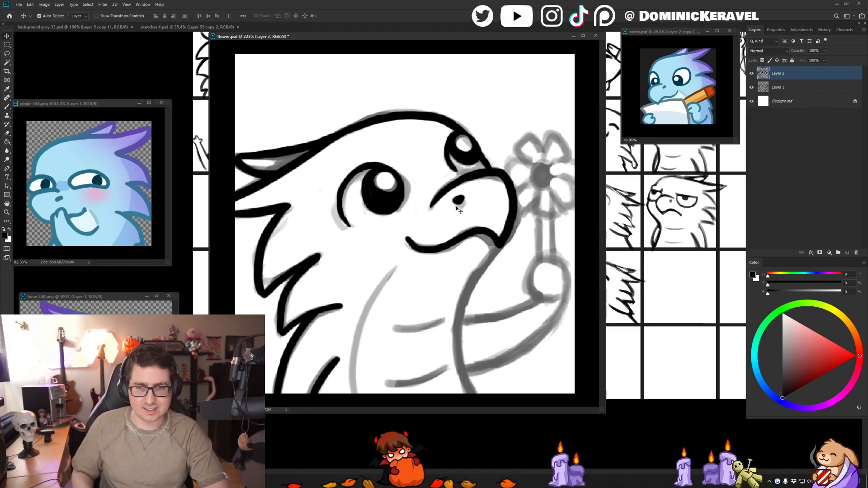
- Ink the front of the neck and chest as one curved line from under the beak to the canvas's lower edge
key(b)
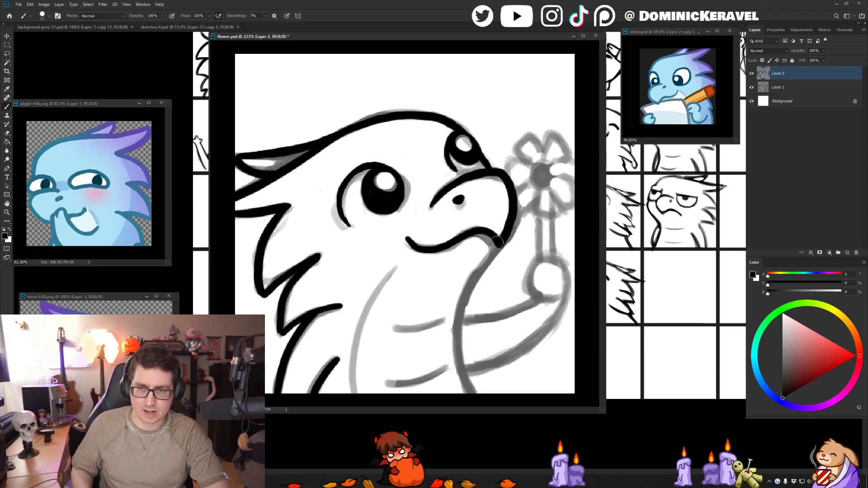
drag(500, 243, 469, 299)
mouse_move(487, 257)
mouse_down()
mouse_move(457, 337)
mouse_move(497, 430)
mouse_up()
key(ctrl+z)
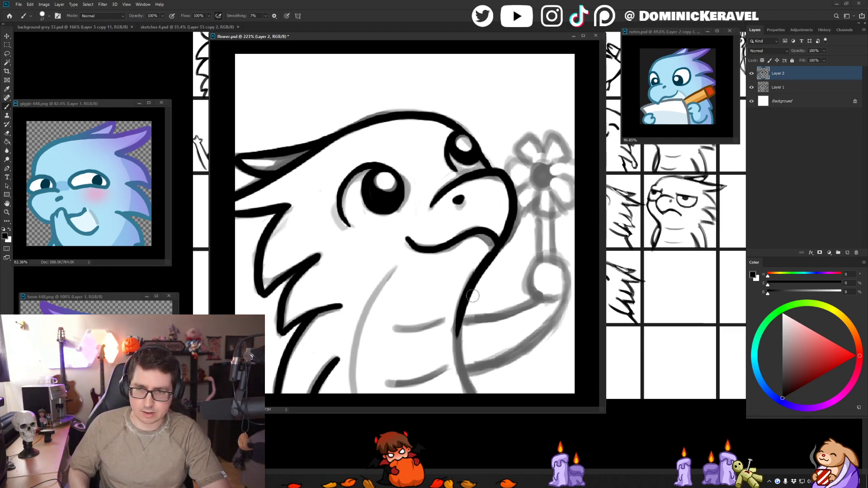
drag(467, 299, 493, 430)
key(ctrl+z)
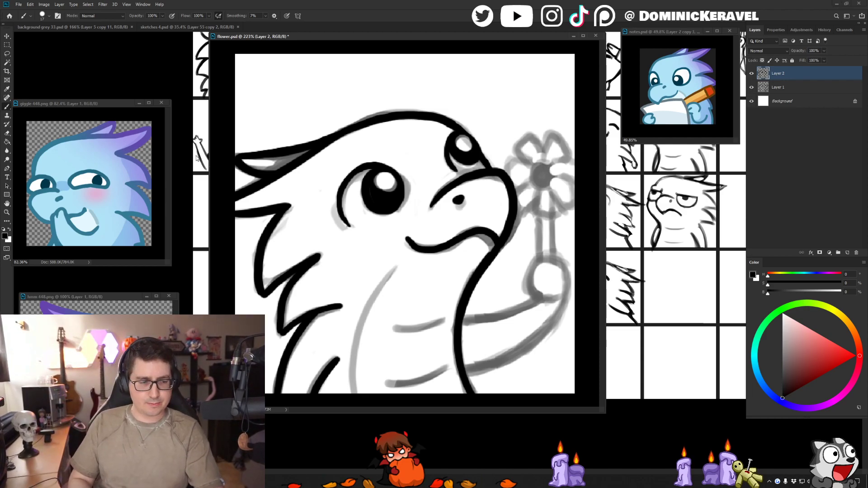
scroll(524, 299, down, 3)
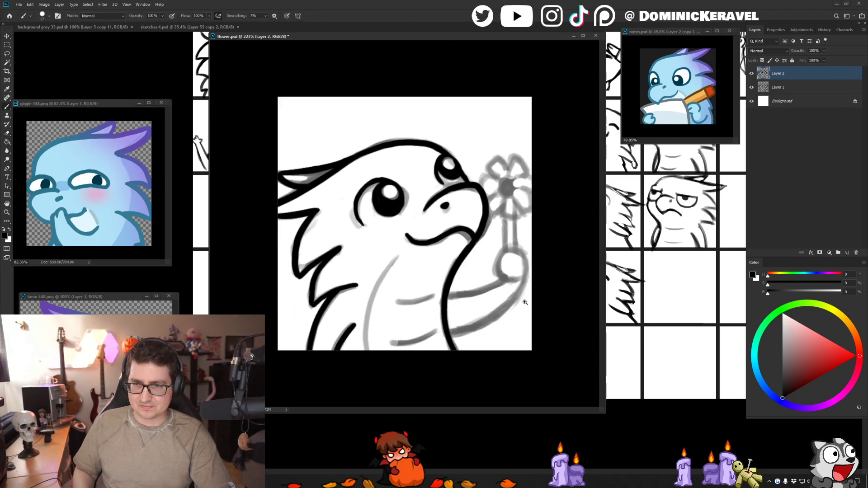
- Ink the upper and lower edges of the raised forearm and the rounded hand over the sketch
scroll(477, 279, up, 2)
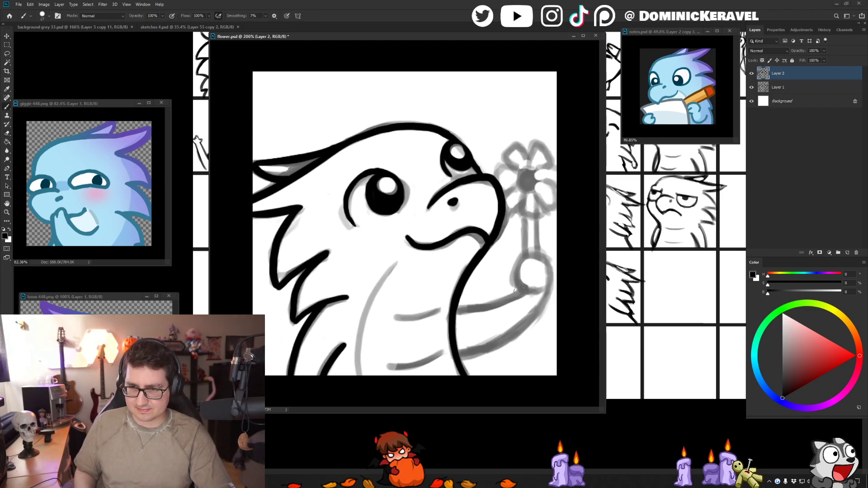
drag(524, 291, 455, 310)
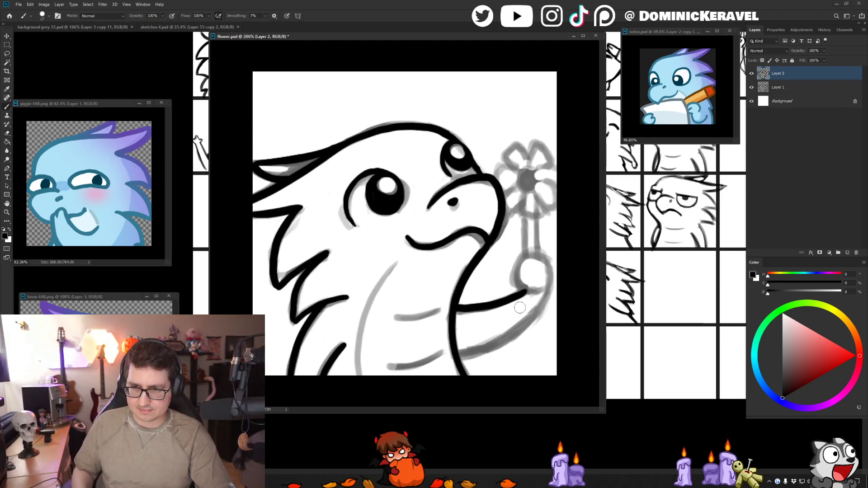
mouse_move(547, 293)
mouse_down()
mouse_move(548, 304)
mouse_move(510, 337)
mouse_move(455, 359)
mouse_up()
mouse_move(541, 288)
mouse_down()
mouse_move(515, 281)
mouse_move(522, 256)
mouse_move(545, 260)
mouse_move(549, 289)
mouse_up()
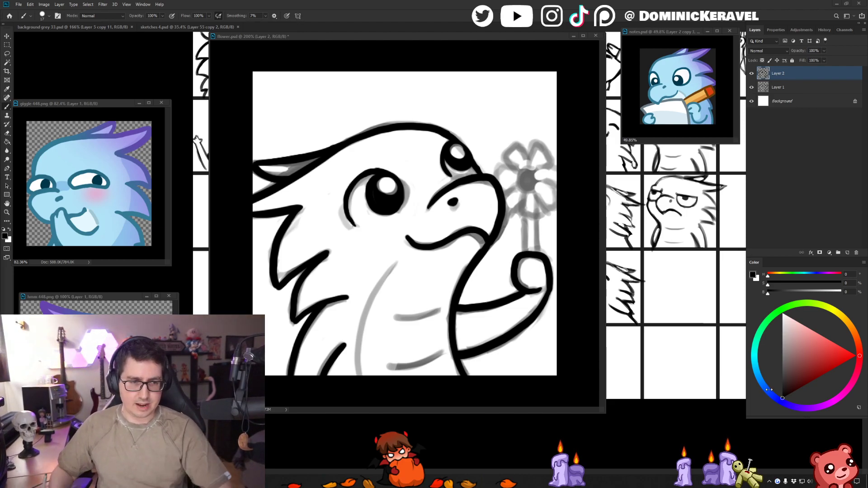
- Draw the curved belly line in muted grey-blue down to the canvas's lower edge, undoing strokes until it follows the sketch
drag(279, 39, 309, 58)
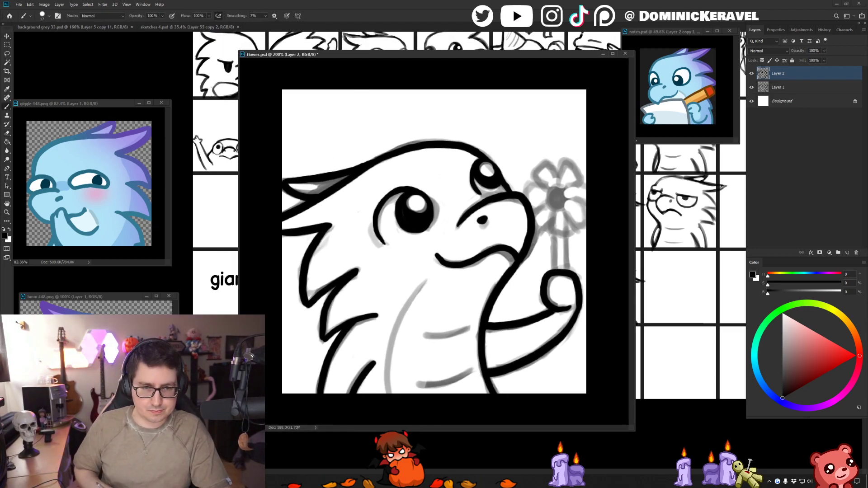
alt+click(413, 293)
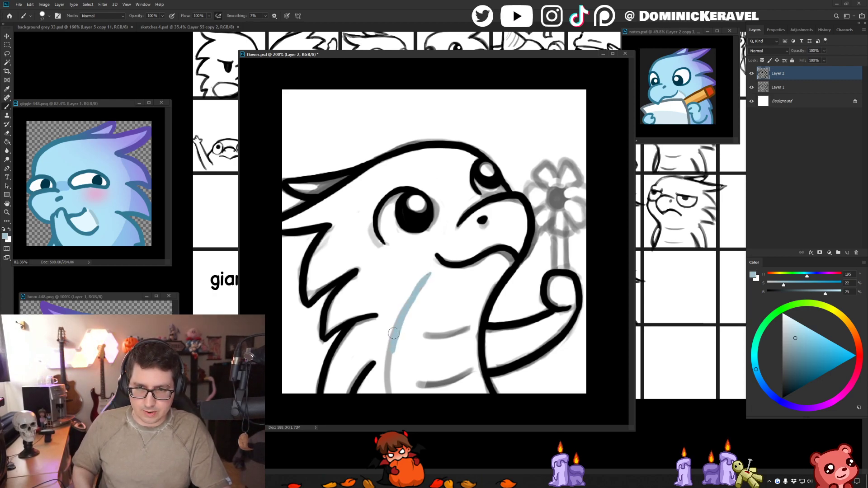
key(ctrl+z)
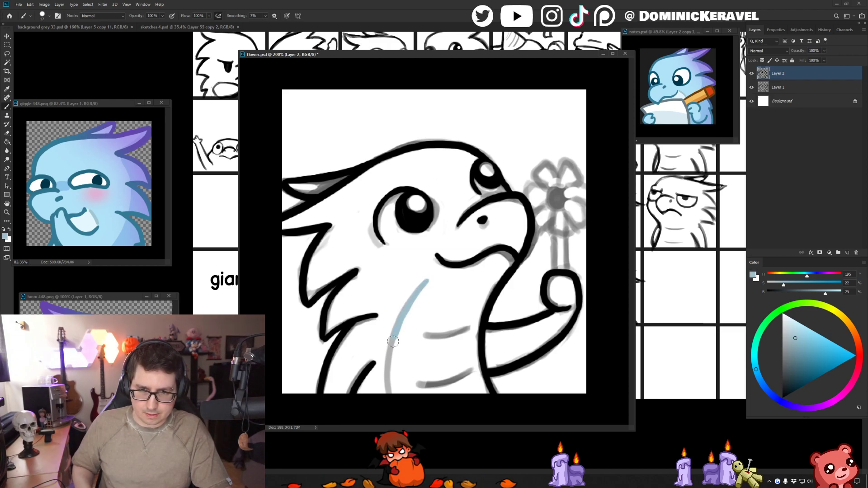
key(ctrl+z)
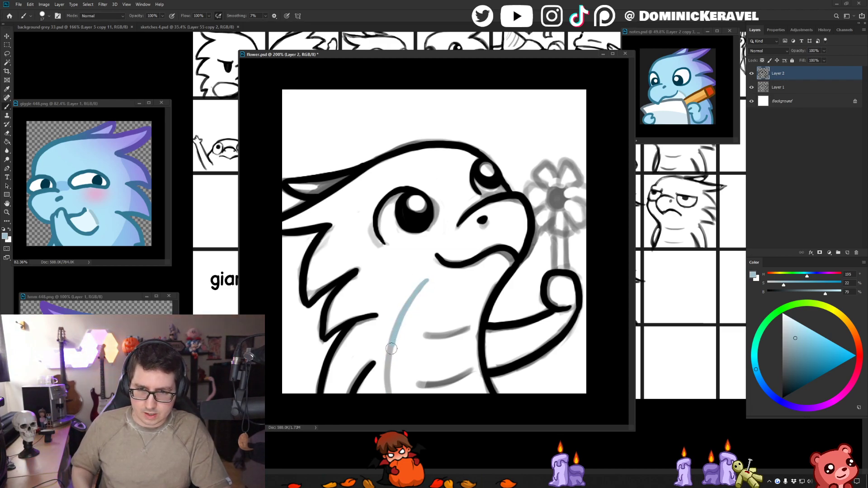
key(v)
key(b)
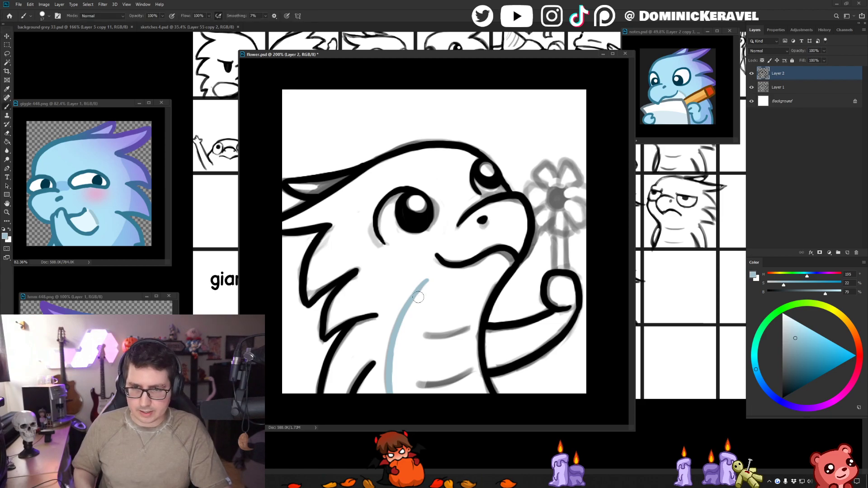
key(v)
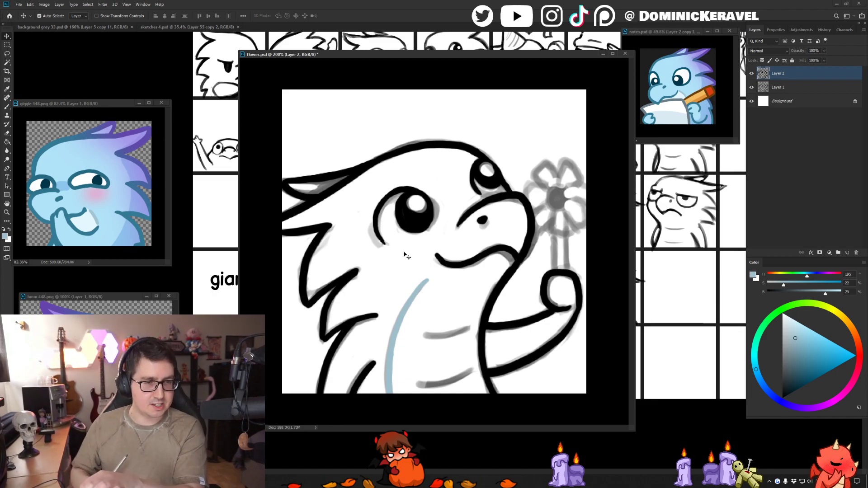
- Pick the light blue body colour from the giggle reference, hide sketch Layer 1 and add a new layer beneath the line art
key(i)
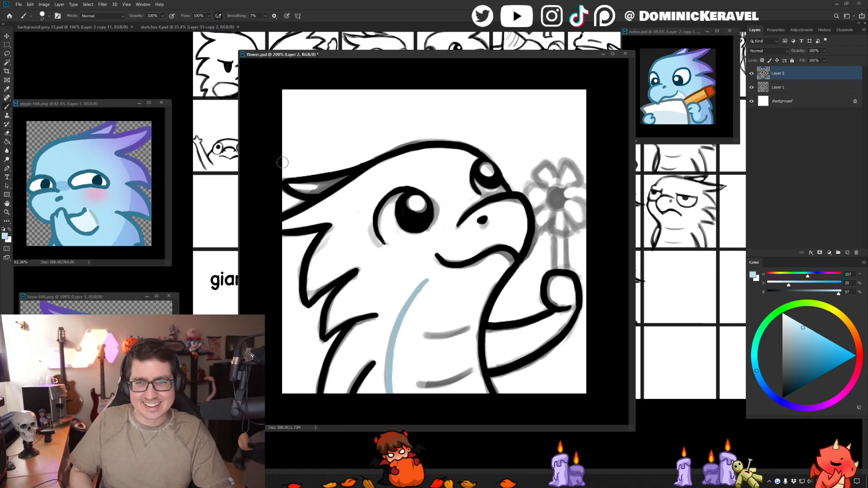
click(61, 156)
click(766, 87)
click(752, 87)
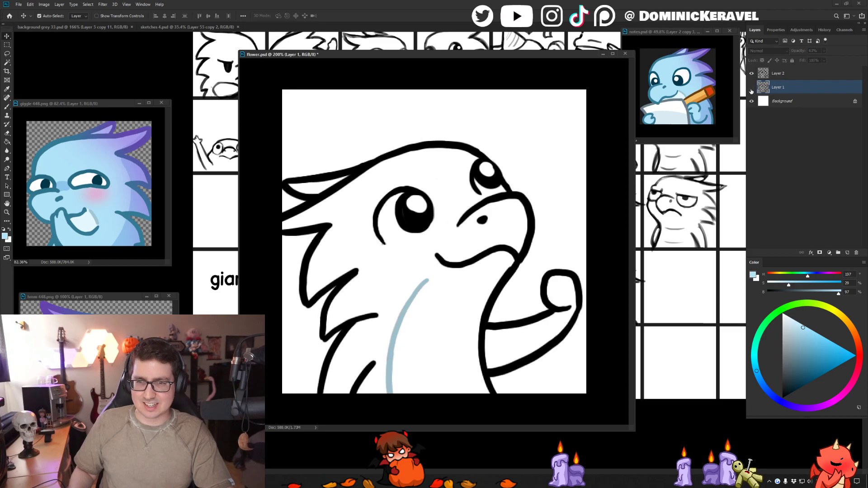
click(751, 88)
click(751, 88)
key(ctrl+shift+n)
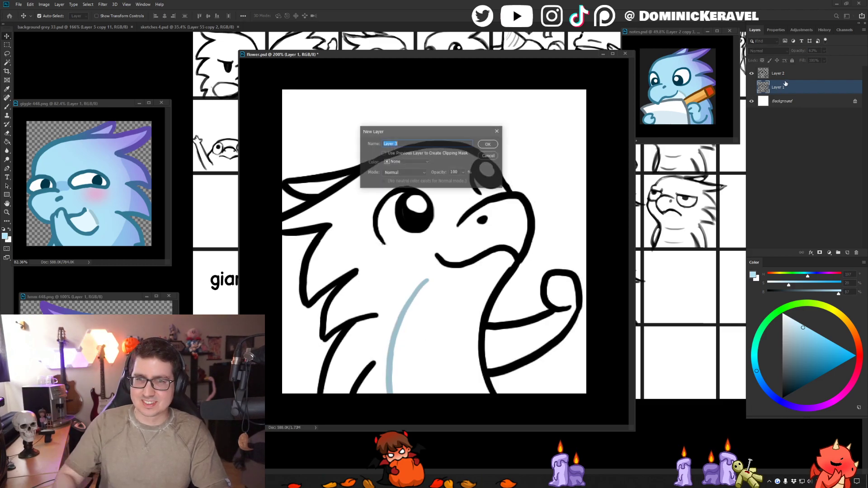
key(Return)
- Enlarge the brush and fill the head, neck spikes and body with flat light blue on Layer 3
key(b)
alt+right_click(359, 186)
drag(370, 192, 378, 192)
mouse_move(299, 186)
mouse_down()
mouse_move(376, 178)
mouse_move(310, 188)
mouse_move(335, 189)
mouse_move(330, 206)
mouse_move(370, 192)
mouse_move(382, 170)
mouse_move(330, 199)
mouse_move(348, 201)
mouse_move(332, 215)
mouse_move(306, 221)
mouse_move(406, 165)
mouse_move(371, 186)
mouse_move(426, 169)
mouse_move(387, 171)
mouse_move(449, 158)
mouse_move(497, 183)
mouse_move(490, 197)
mouse_move(412, 186)
mouse_move(412, 212)
mouse_move(358, 173)
mouse_move(350, 230)
mouse_move(332, 232)
mouse_move(311, 291)
mouse_move(355, 246)
mouse_move(356, 191)
mouse_move(350, 264)
mouse_move(372, 254)
mouse_move(324, 284)
mouse_move(425, 196)
mouse_move(328, 244)
mouse_move(406, 203)
mouse_move(398, 190)
mouse_move(456, 221)
mouse_move(428, 268)
mouse_move(436, 284)
mouse_move(407, 270)
mouse_move(413, 304)
mouse_move(401, 286)
mouse_move(442, 233)
mouse_up()
mouse_move(357, 283)
mouse_down()
mouse_move(330, 333)
mouse_move(370, 304)
mouse_move(360, 312)
mouse_move(376, 308)
mouse_move(382, 267)
mouse_up()
mouse_move(360, 327)
mouse_down()
mouse_move(337, 406)
mouse_move(393, 308)
mouse_up()
mouse_move(464, 202)
mouse_down()
mouse_move(424, 230)
mouse_move(407, 267)
mouse_move(504, 216)
mouse_move(471, 220)
mouse_move(510, 207)
mouse_move(517, 234)
mouse_move(508, 247)
mouse_move(482, 250)
mouse_move(502, 221)
mouse_move(514, 249)
mouse_move(491, 258)
mouse_move(520, 202)
mouse_move(502, 260)
mouse_move(482, 251)
mouse_move(388, 329)
mouse_move(399, 388)
mouse_move(414, 333)
mouse_move(479, 268)
mouse_move(466, 298)
mouse_move(494, 262)
mouse_move(509, 258)
mouse_move(486, 407)
mouse_move(466, 340)
mouse_move(472, 326)
mouse_move(484, 392)
mouse_move(456, 333)
mouse_up()
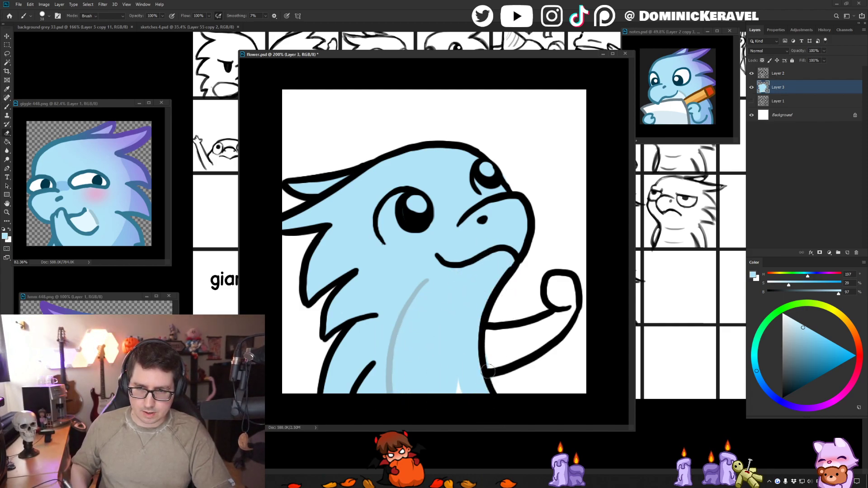
- Erase the blue spilling outside the chest, fill the gap at the body's lower edge and colour the raised arm
key(e)
drag(499, 370, 501, 400)
key(b)
drag(461, 378, 477, 394)
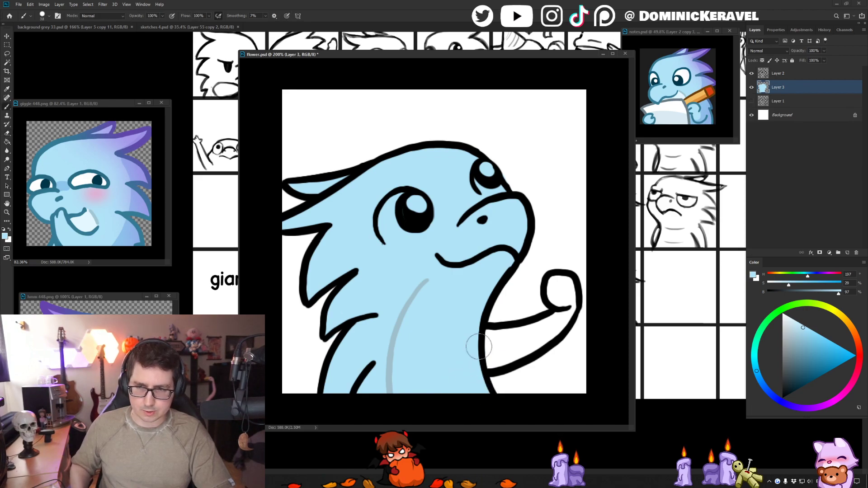
mouse_move(554, 283)
mouse_down()
mouse_move(568, 308)
mouse_move(542, 331)
mouse_move(495, 332)
mouse_move(514, 340)
mouse_move(564, 322)
mouse_move(512, 342)
mouse_move(546, 341)
mouse_up()
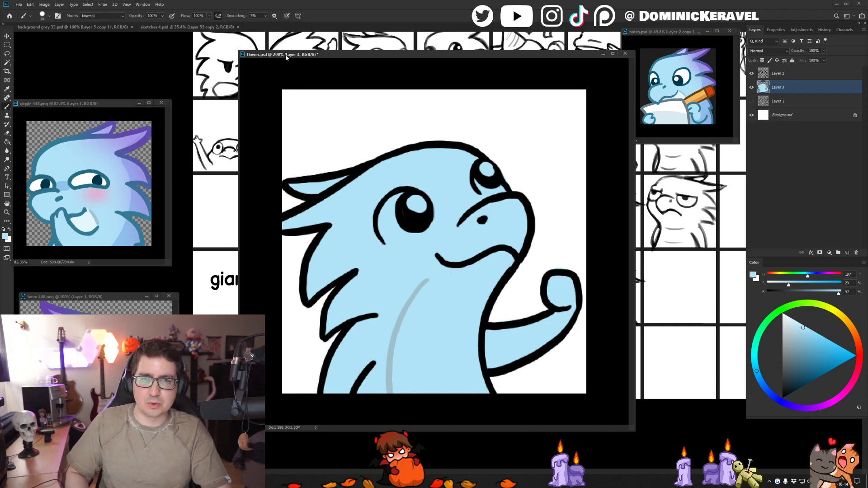
- Pick a very pale blue as the brush colour for the belly
drag(286, 57, 283, 53)
key(v)
key(b)
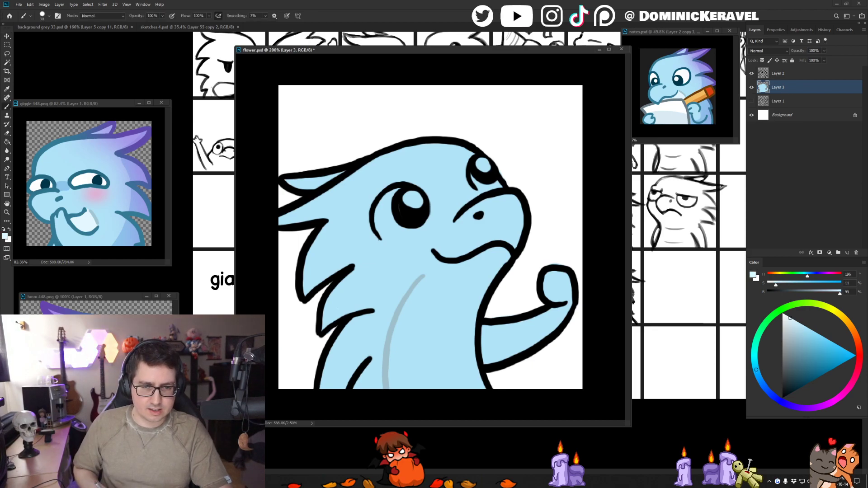
key(v)
key(b)
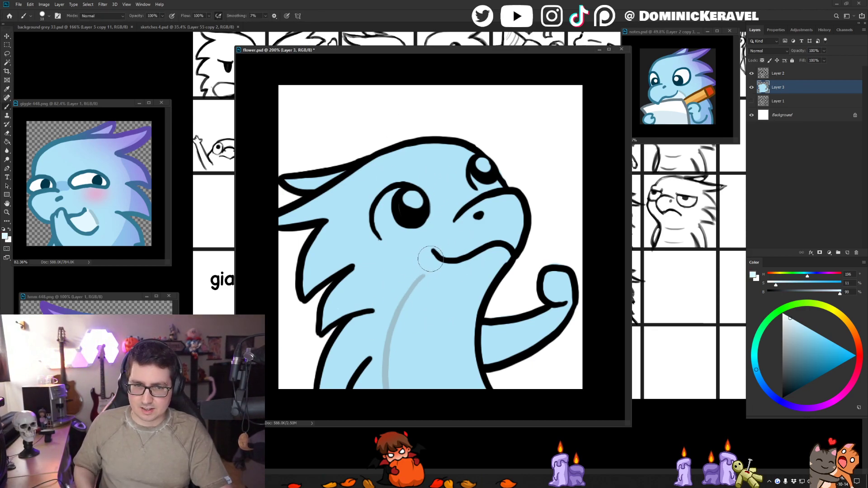
drag(431, 259, 414, 288)
drag(416, 280, 397, 385)
drag(416, 277, 394, 383)
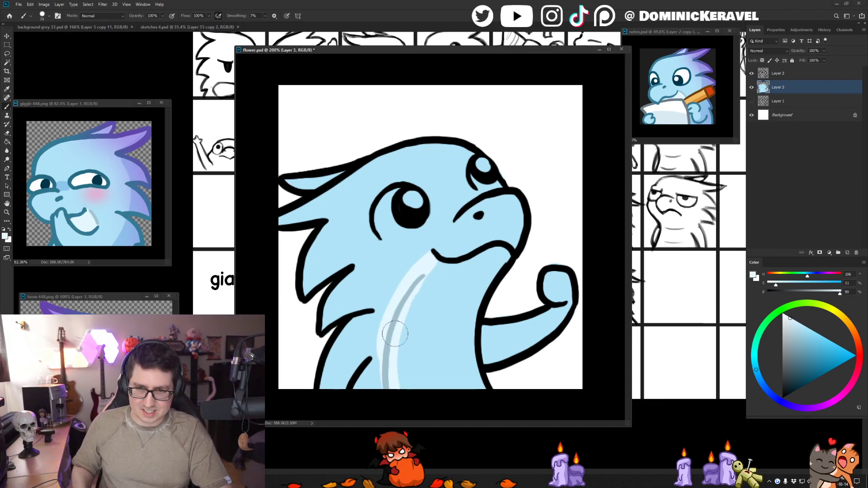
key(ctrl+z)
key(ctrl+z)
key(ctrl+z)
- Fill the throat and belly with pale blue from under the mouth to the canvas's lower edge
mouse_move(434, 256)
mouse_down()
mouse_move(395, 350)
mouse_move(396, 390)
mouse_up()
mouse_move(503, 254)
mouse_down()
mouse_move(483, 270)
mouse_move(435, 269)
mouse_up()
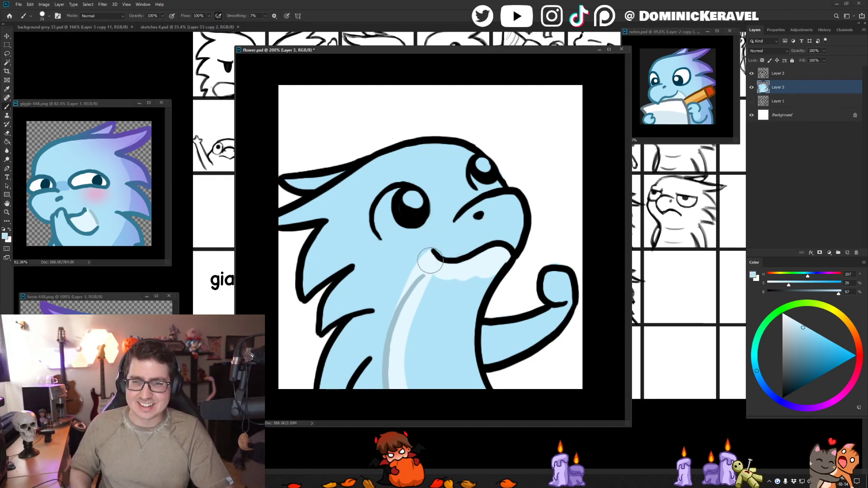
drag(428, 259, 409, 408)
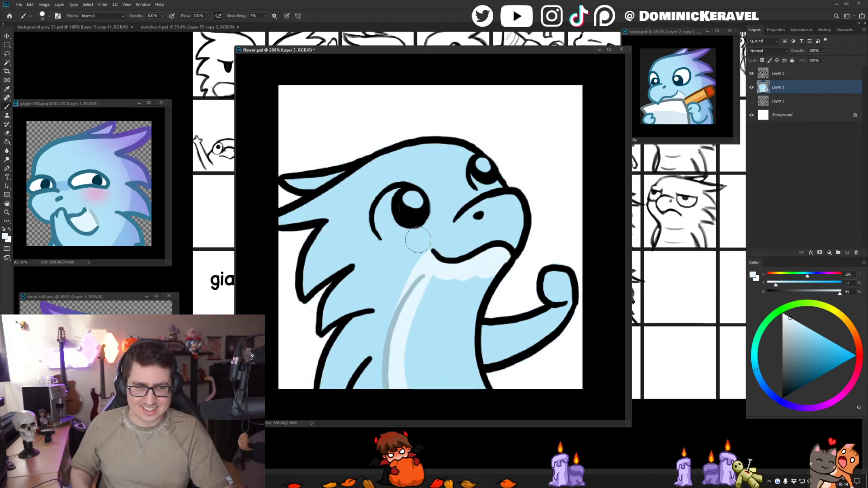
drag(423, 266, 388, 388)
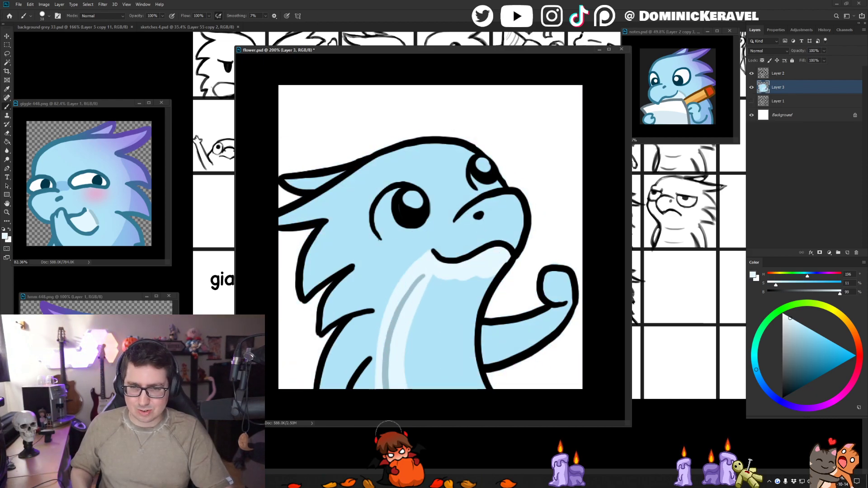
mouse_move(420, 288)
mouse_down()
mouse_move(492, 263)
mouse_move(476, 292)
mouse_move(472, 366)
mouse_move(481, 407)
mouse_move(444, 388)
mouse_move(414, 318)
mouse_up()
- Select the belly line on Layer 2 with the Lasso and move it onto the outer edge of the pale belly
key(v)
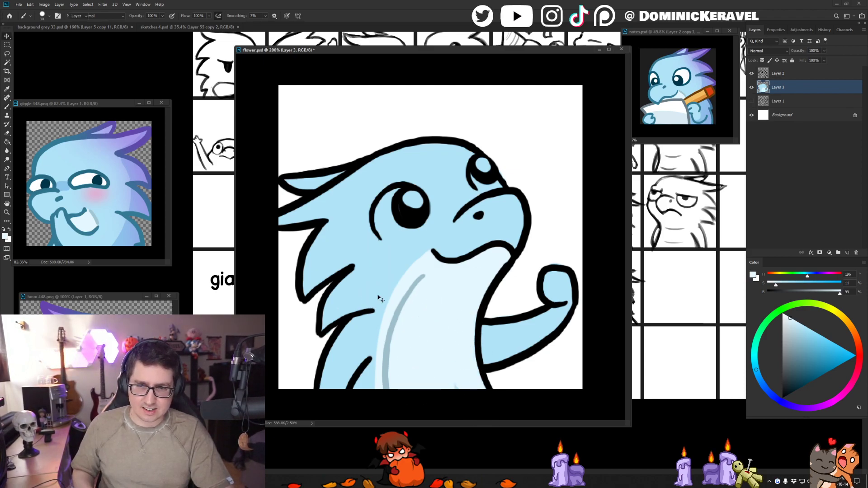
click(400, 307)
key(l)
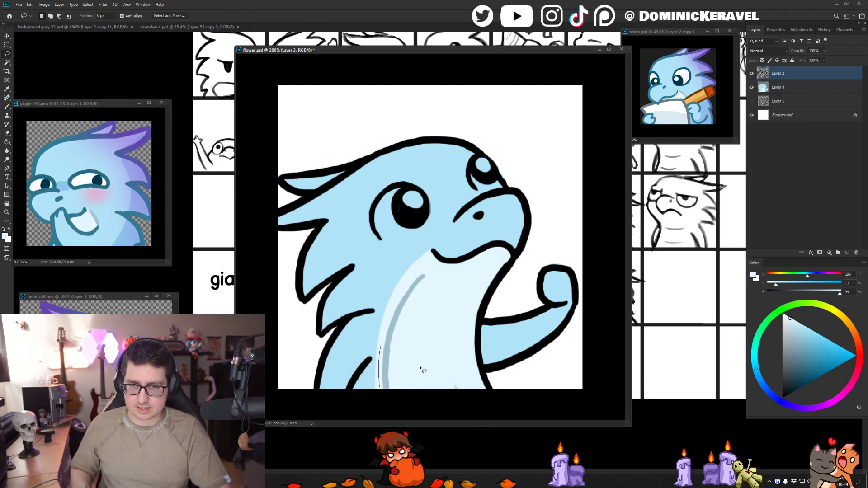
drag(395, 325, 390, 310)
- Extend the grey-blue belly line to the canvas's lower edge, redoing the stroke until it joins the moved line smoothly
key(b)
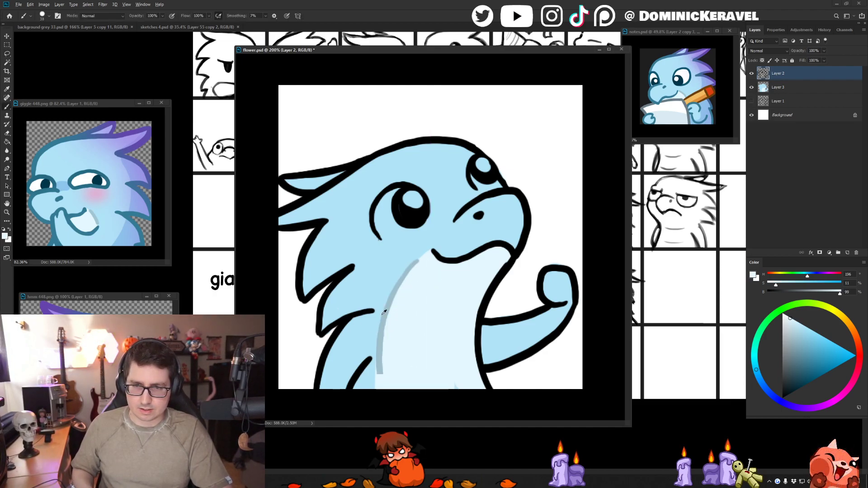
alt+click(389, 307)
drag(383, 327, 397, 416)
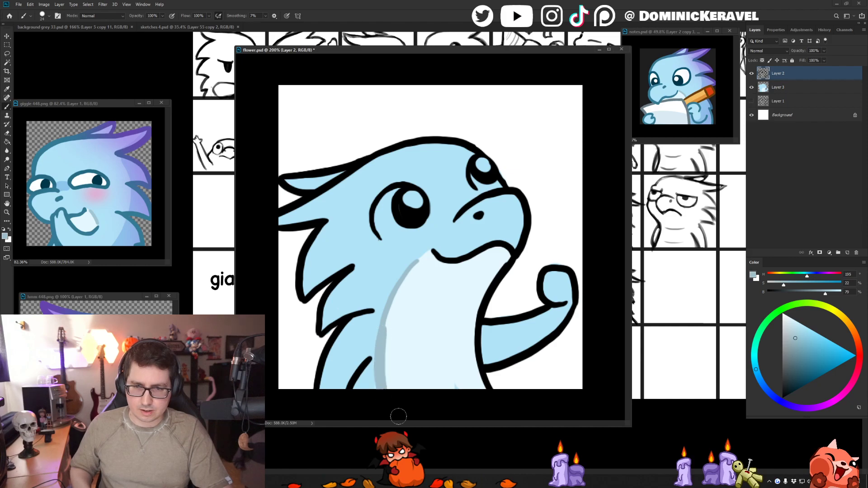
key(ctrl+z)
drag(381, 329, 380, 389)
mouse_move(384, 351)
mouse_down()
mouse_move(372, 338)
mouse_move(386, 325)
mouse_move(389, 410)
mouse_up()
key(ctrl+z)
key(ctrl+z)
drag(380, 335, 396, 414)
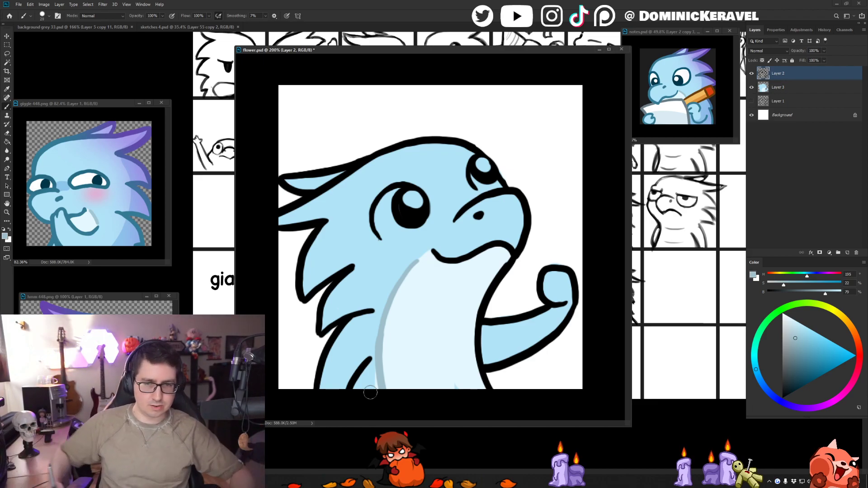
- Even out the lower belly line's thickness by painting along it with the sampled body blue, line grey-blue and pale belly colours
alt+click(376, 330)
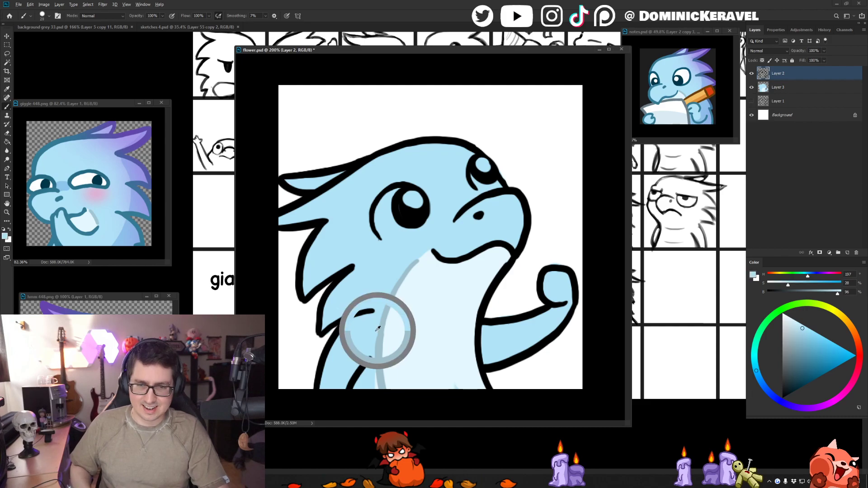
drag(376, 338, 381, 400)
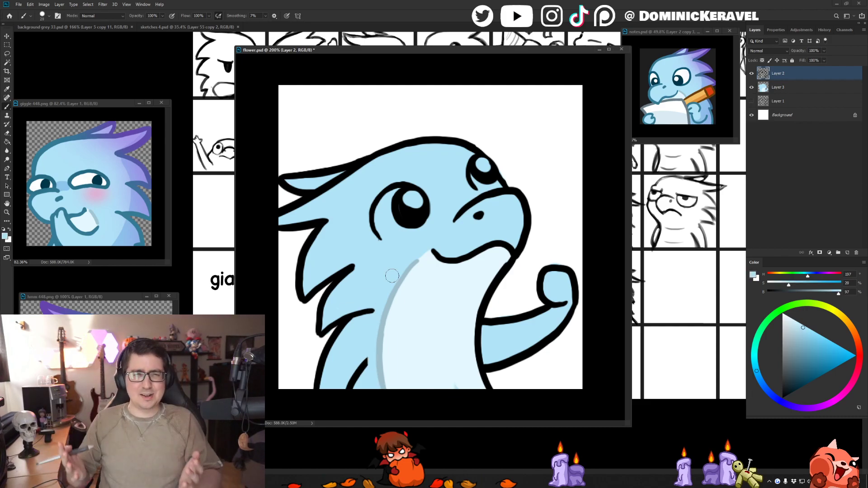
alt+click(382, 328)
drag(388, 314, 385, 414)
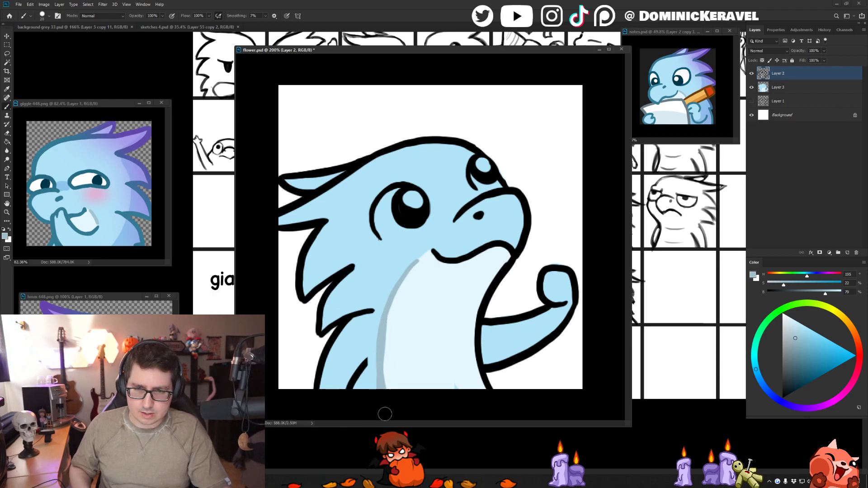
alt+click(397, 317)
drag(395, 316, 397, 405)
- Extend the belly line's upper end to the corner of the mouth in the sampled grey-blue and clean up the join
alt+click(386, 310)
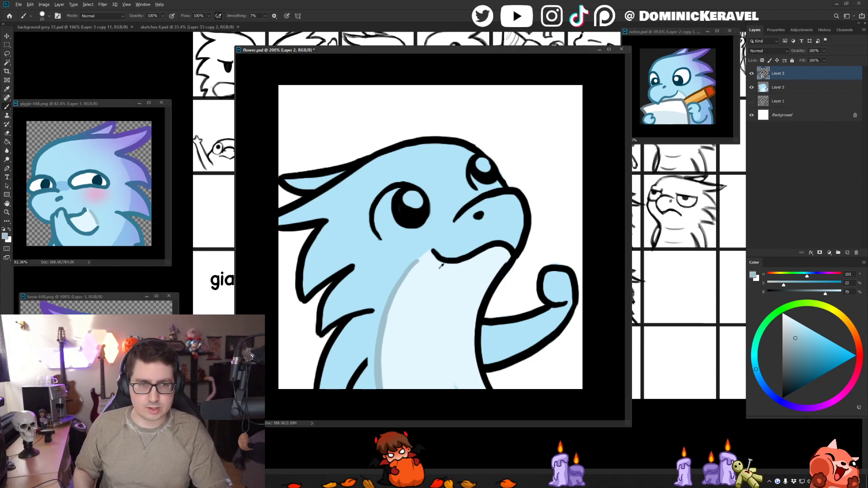
alt+click(412, 265)
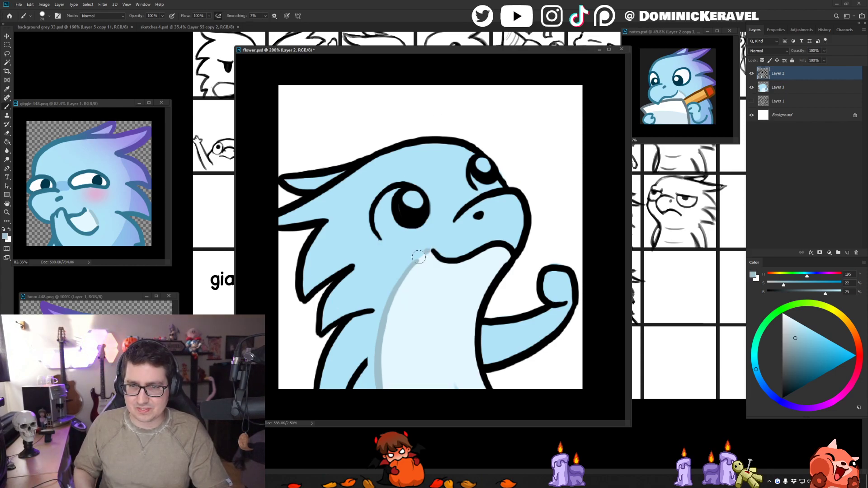
alt+click(429, 255)
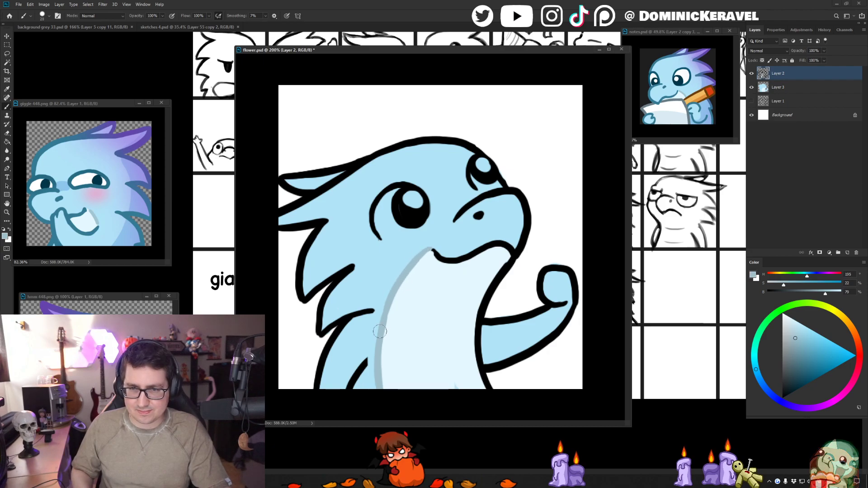
alt+click(427, 252)
alt+click(421, 274)
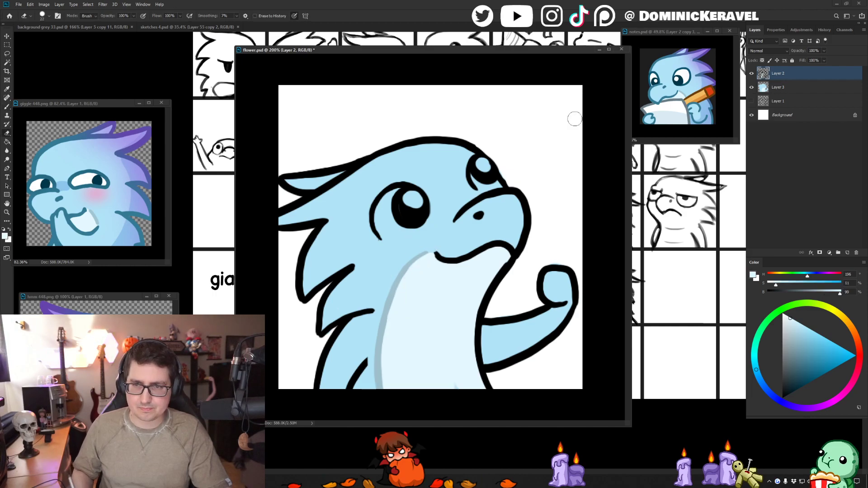
- Draw a gently curved grey-blue crease across the upper part of the pale belly
alt+click(390, 302)
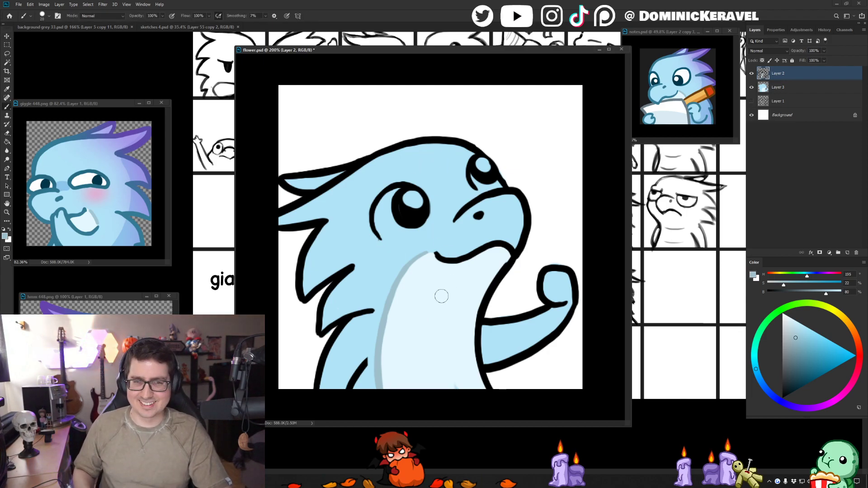
drag(409, 300, 477, 300)
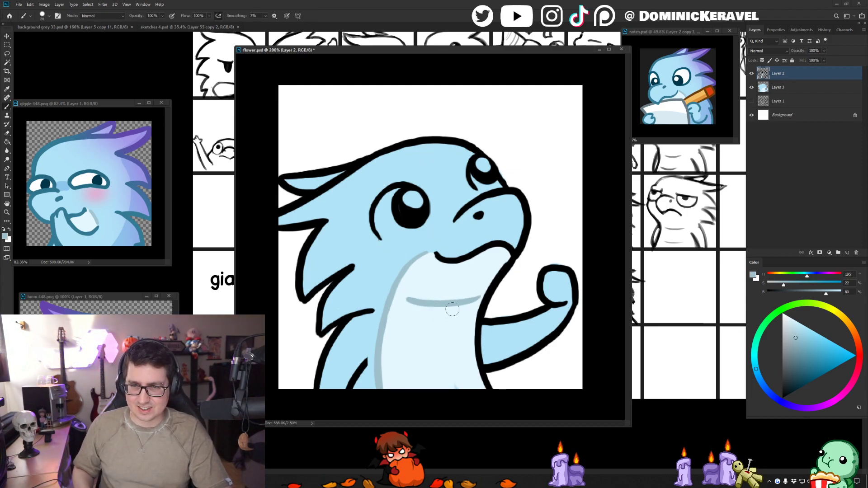
- Replace the upper belly crease with a grey-blue stroke that dips in the middle, redoing it until the curve is smooth
key(ctrl+z)
drag(403, 304, 474, 303)
key(ctrl+z)
drag(403, 306, 471, 304)
key(ctrl+z)
drag(399, 309, 471, 302)
key(ctrl+z)
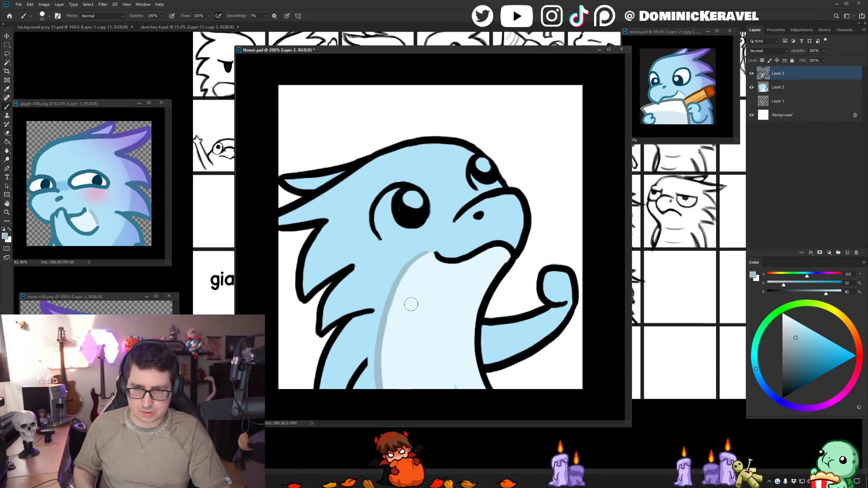
drag(410, 305, 473, 304)
key(ctrl+z)
drag(406, 309, 468, 308)
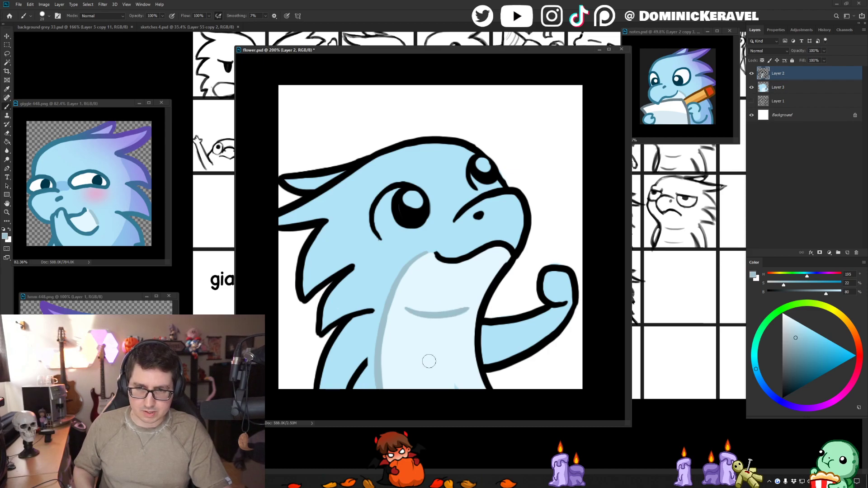
- Draw a matching grey-blue crease across the lower belly and cover the stray mark below it with the sampled pale belly colour
mouse_move(403, 368)
mouse_down()
mouse_move(440, 366)
mouse_move(463, 358)
mouse_up()
key(ctrl+z)
drag(394, 366, 471, 358)
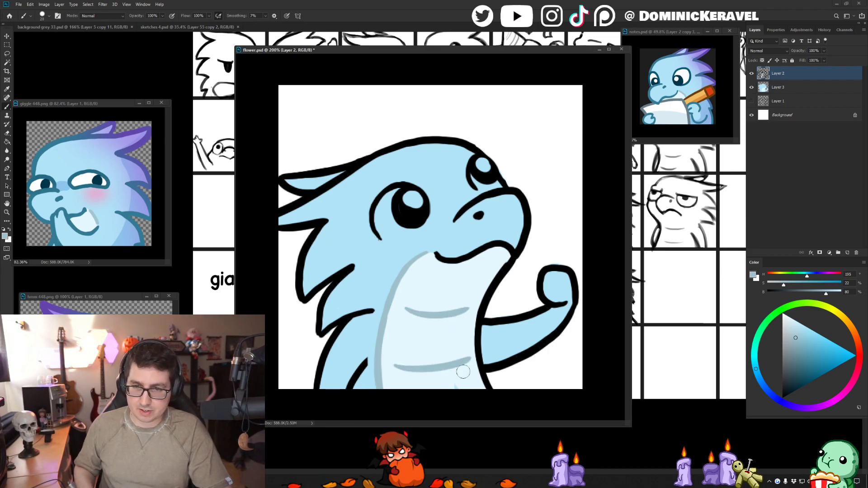
alt+click(459, 382)
key(e)
key(v)
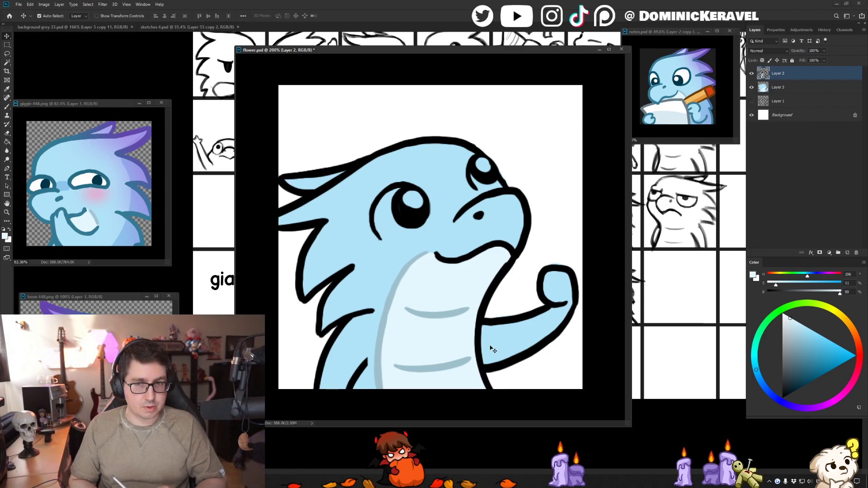
key(b)
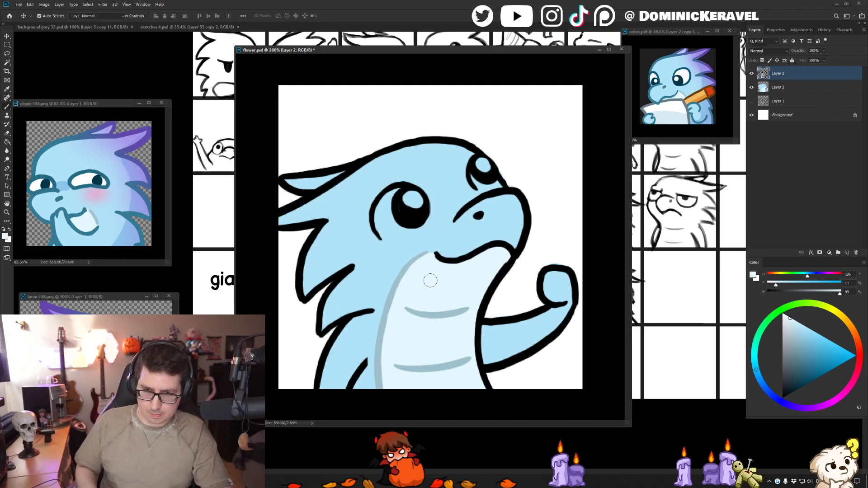
key(b)
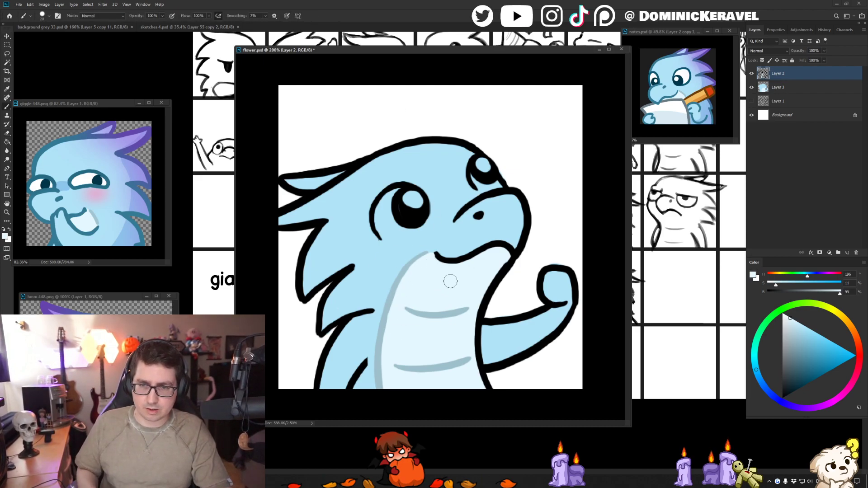
drag(442, 275, 437, 272)
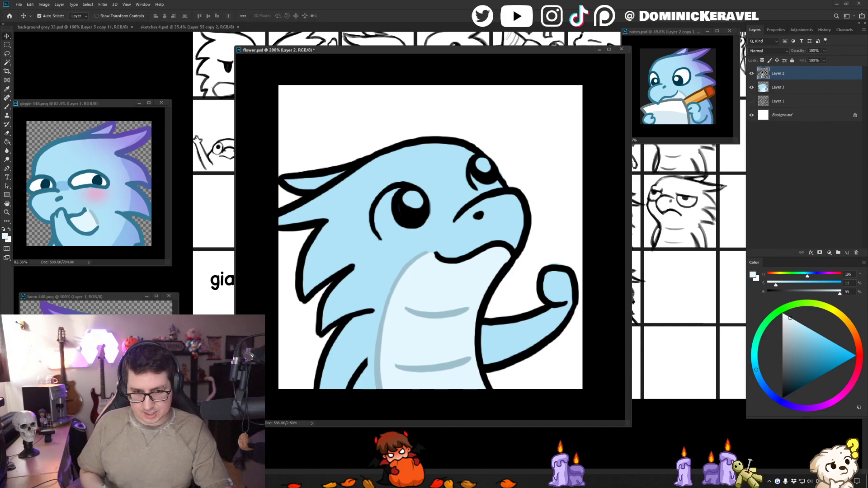
- Recolour the black head, body, spike and arm lines on Layer 2 by filling them with a sampled medium teal-blue
alt+click(489, 191)
key(v)
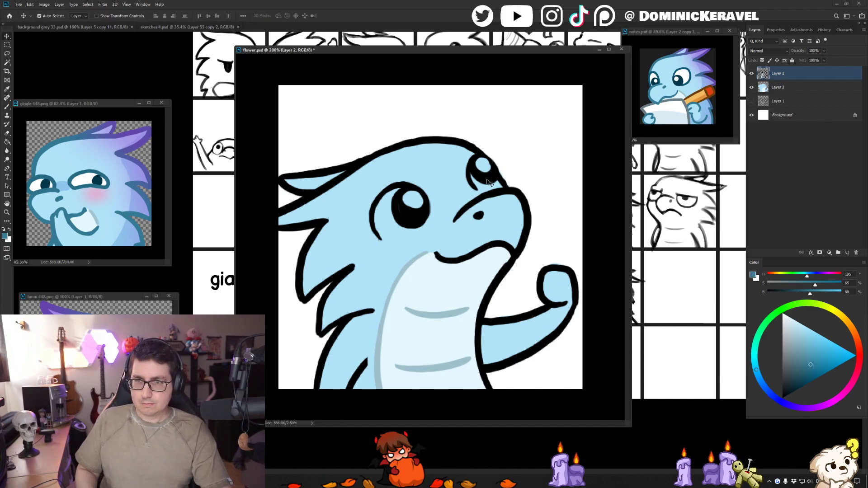
key(g)
click(454, 219)
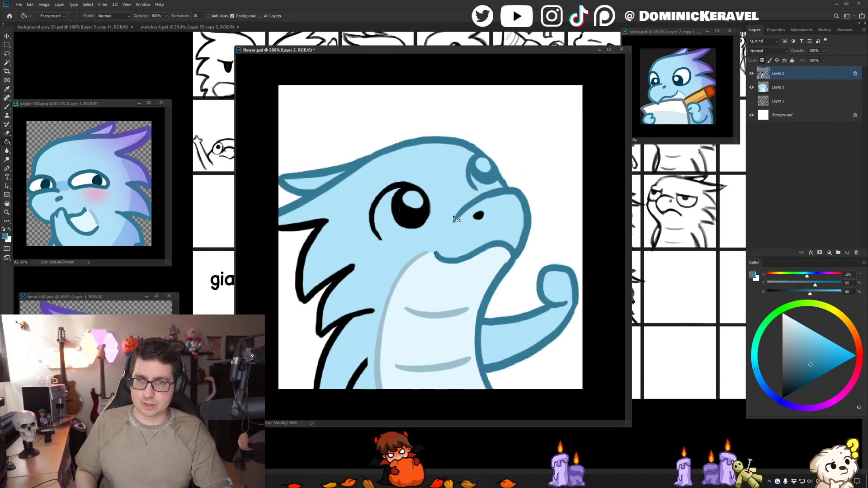
click(346, 274)
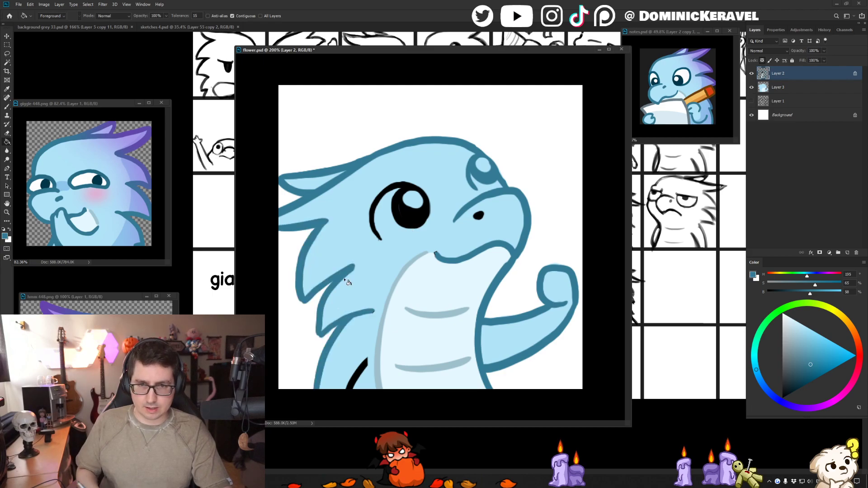
click(368, 375)
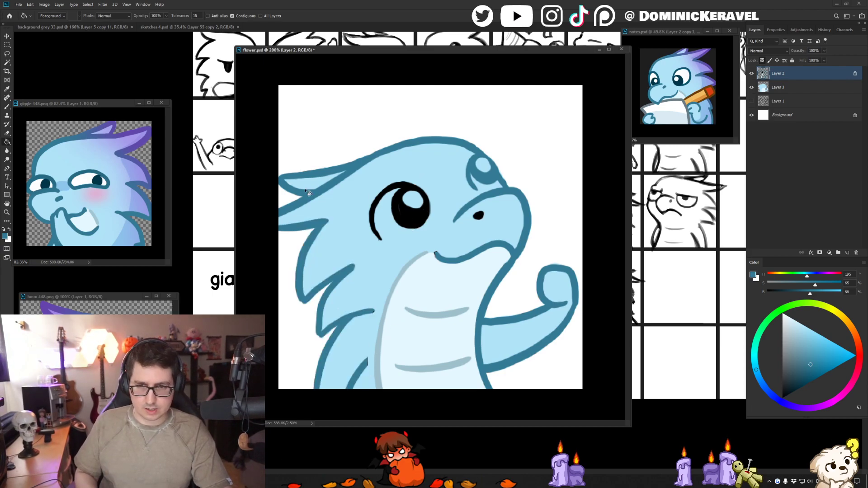
- Sample the dark teal of the giggle emote's eye and recolour both eyes with it, filling the near one and painting the far one
key(i)
click(109, 184)
key(g)
click(400, 217)
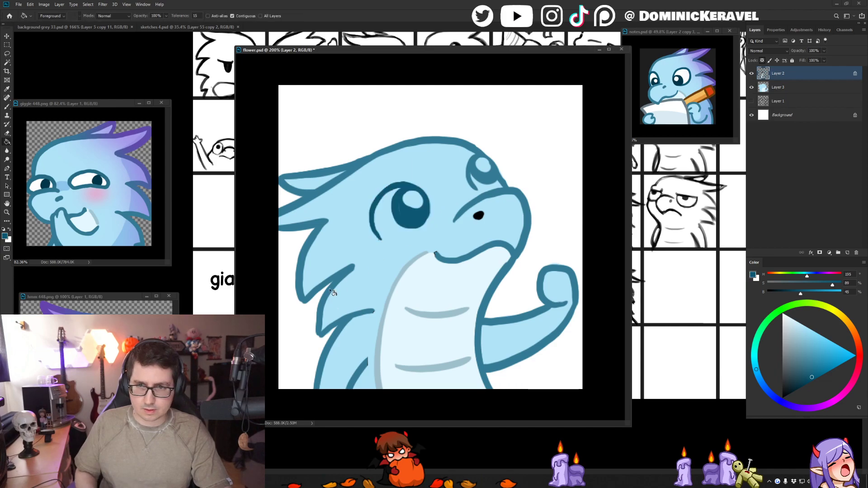
key(b)
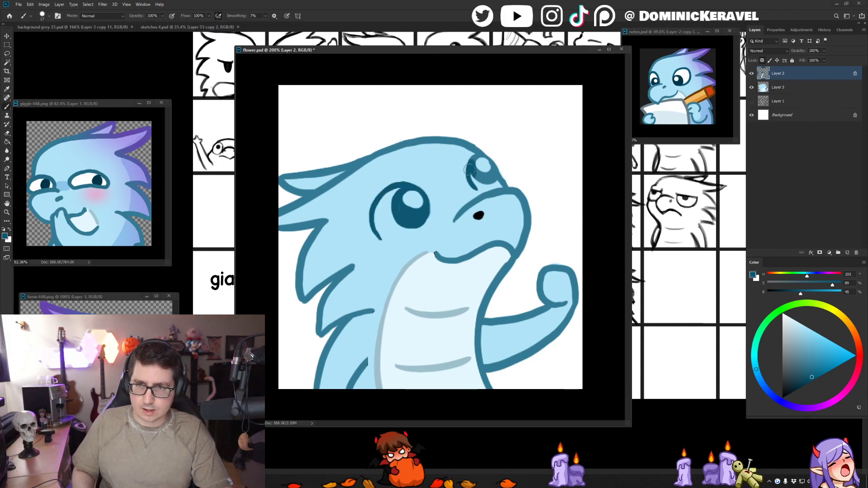
mouse_move(469, 170)
mouse_down()
mouse_move(493, 165)
mouse_move(490, 173)
mouse_up()
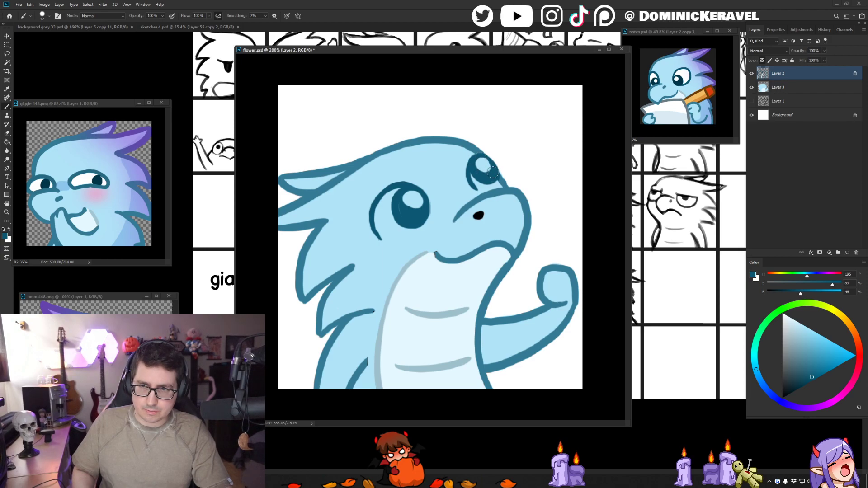
key(v)
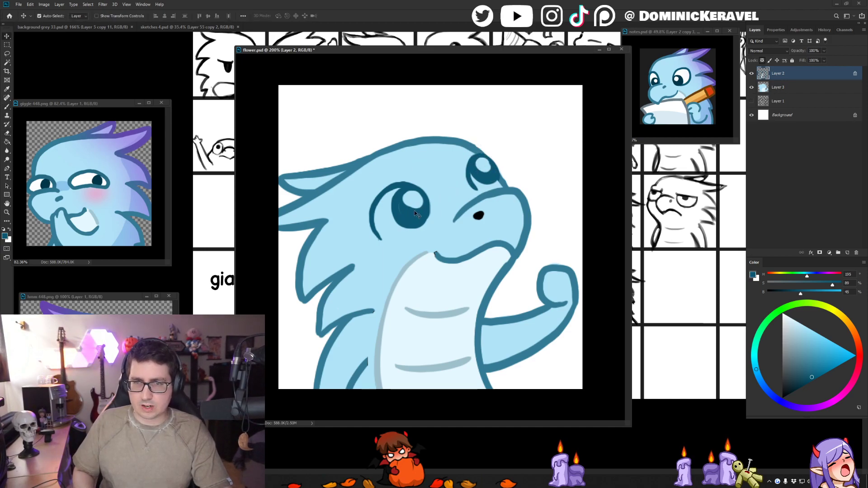
key(b)
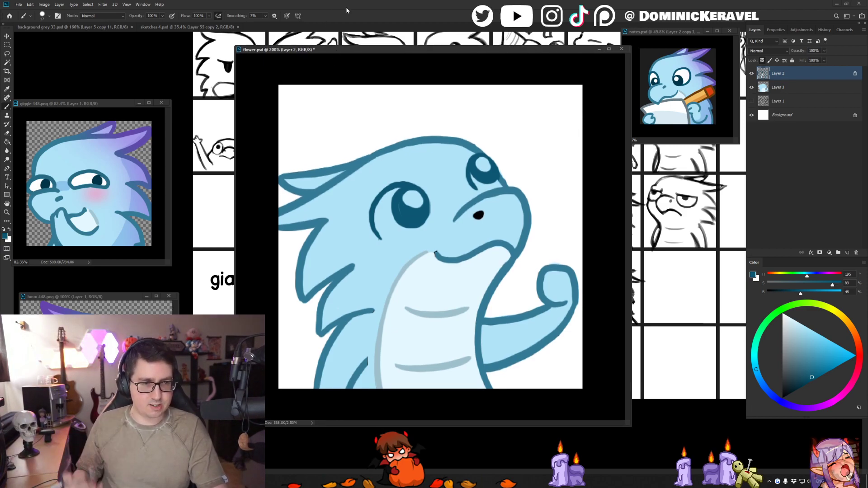
drag(362, 50, 363, 50)
key(v)
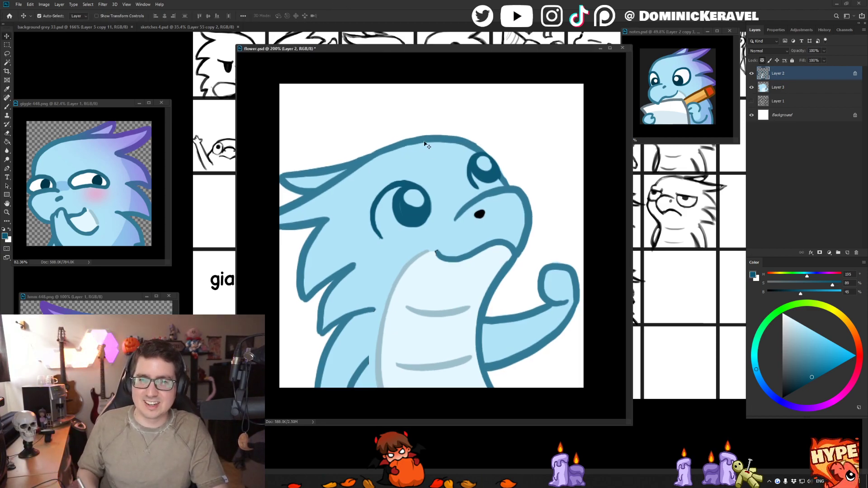
- Unlock Layer 2's transparency, touch up the outline beside the far eye in the outline blue, and fill the nostril with dark teal
click(761, 61)
key(b)
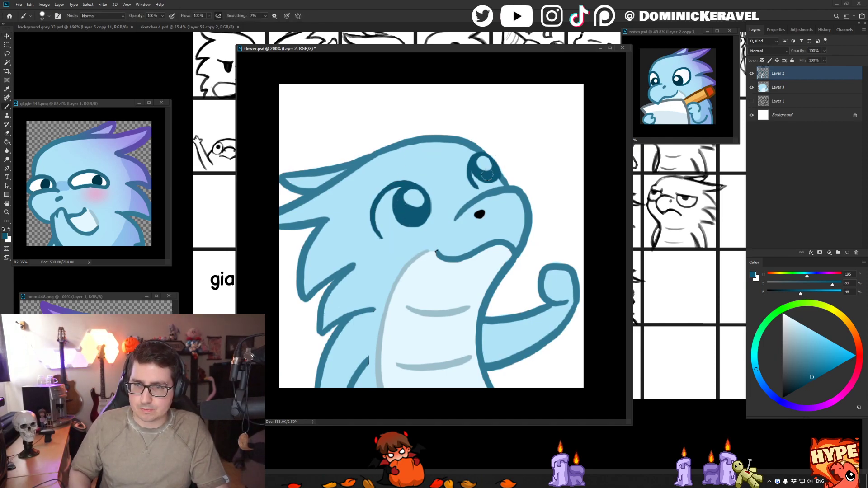
alt+click(505, 174)
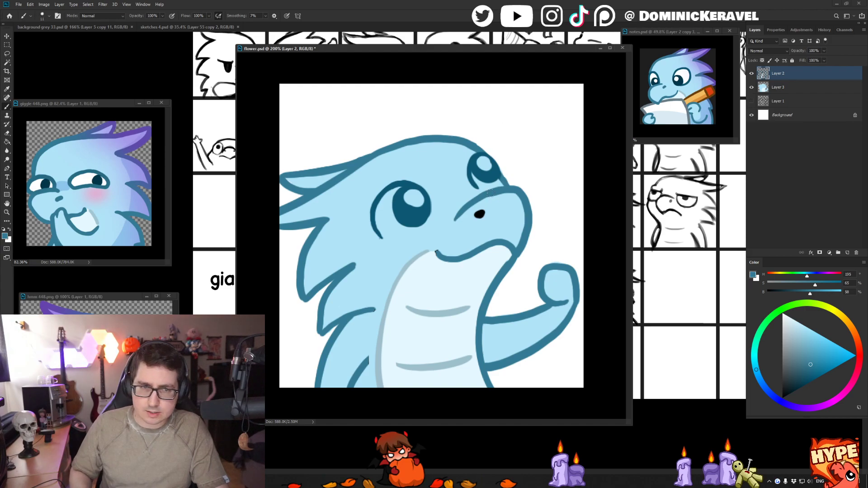
alt+click(500, 210)
alt+click(374, 220)
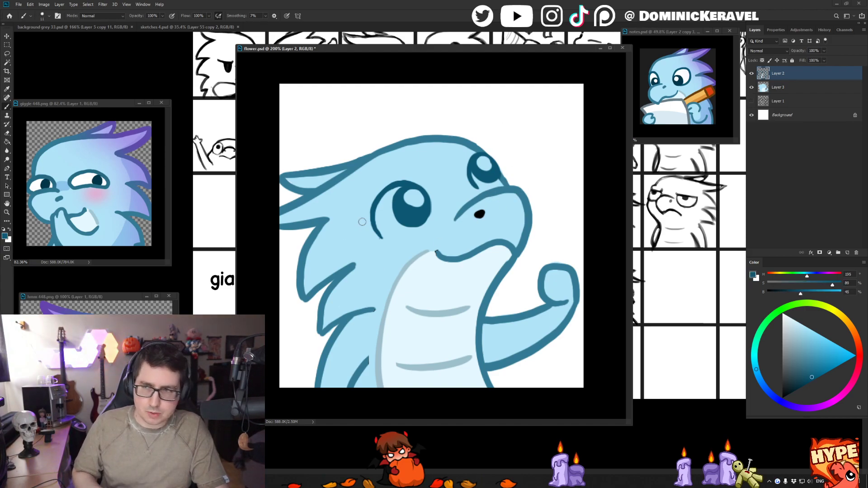
key(g)
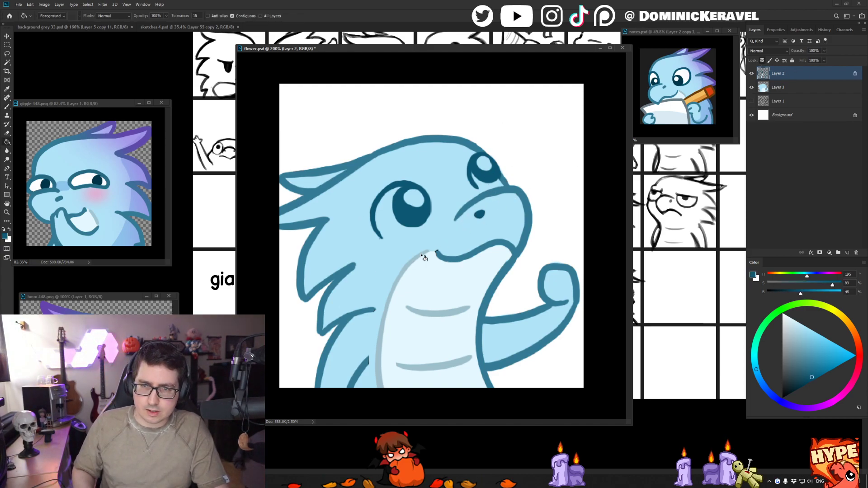
key(b)
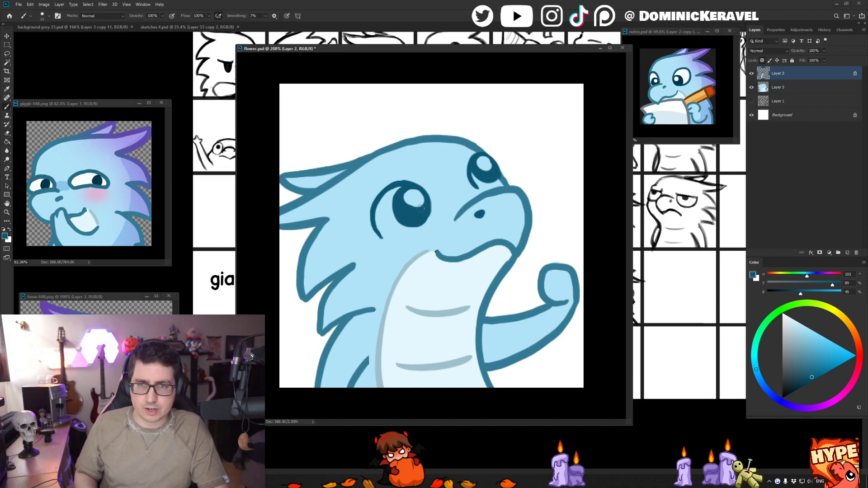
- Paint the whites and highlights of both eyes on Layer 3 with sampled white and tidy the eye line ends on Layer 2 with the Eraser
alt+click(388, 117)
click(779, 87)
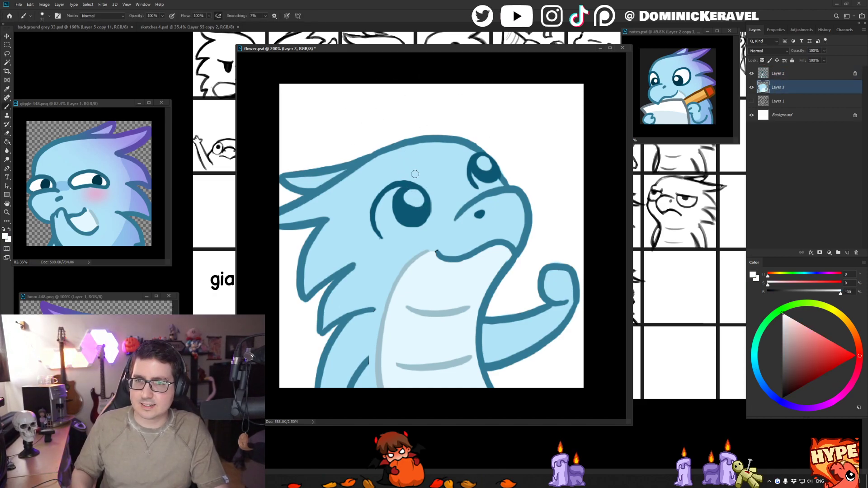
mouse_move(408, 195)
mouse_down()
mouse_move(383, 211)
mouse_move(390, 234)
mouse_move(414, 209)
mouse_move(398, 221)
mouse_up()
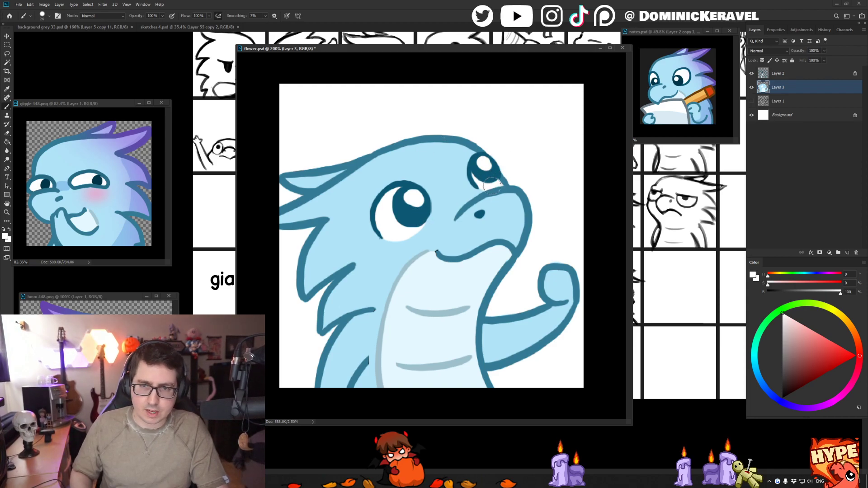
key(e)
key(alt+])
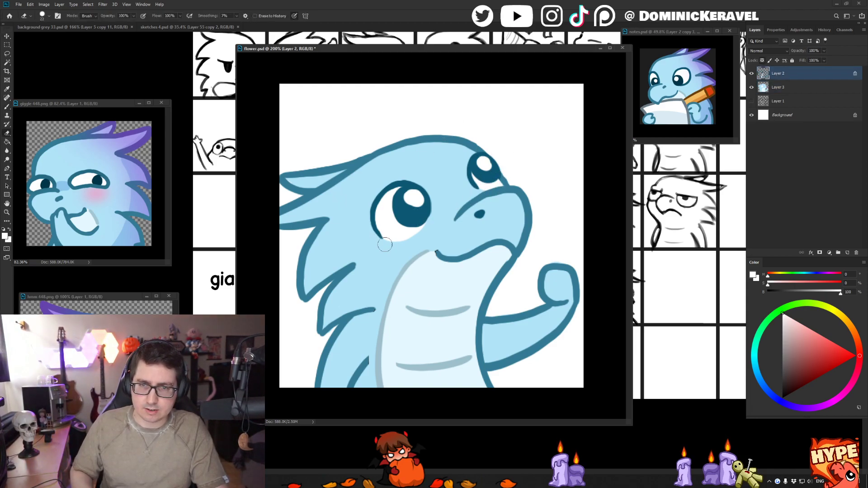
key(v)
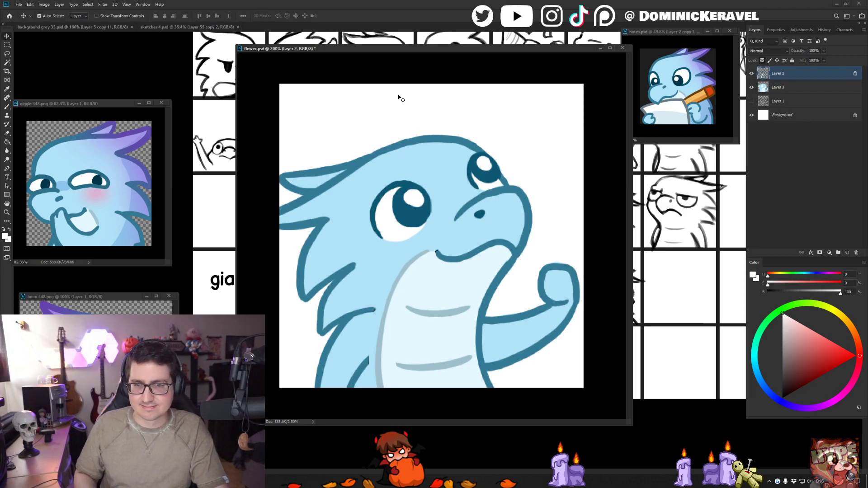
- Sample the darker shading blue from the giggle emote's body and select the flat body blue on Layer 3 with the Magic Wand
key(b)
alt+click(119, 242)
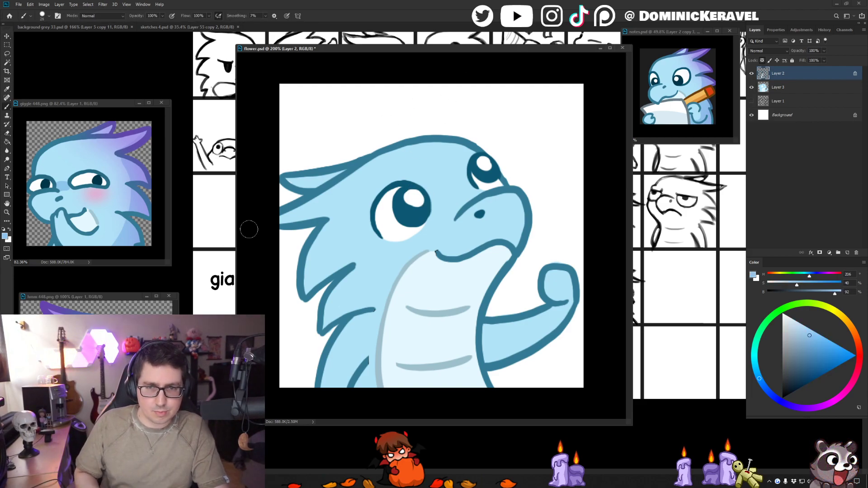
key(v)
click(364, 239)
key(w)
click(353, 245)
- Shade the back of the head, the spikes and the back within the selection using a large brush, and remove the selection
key(b)
drag(357, 229, 370, 221)
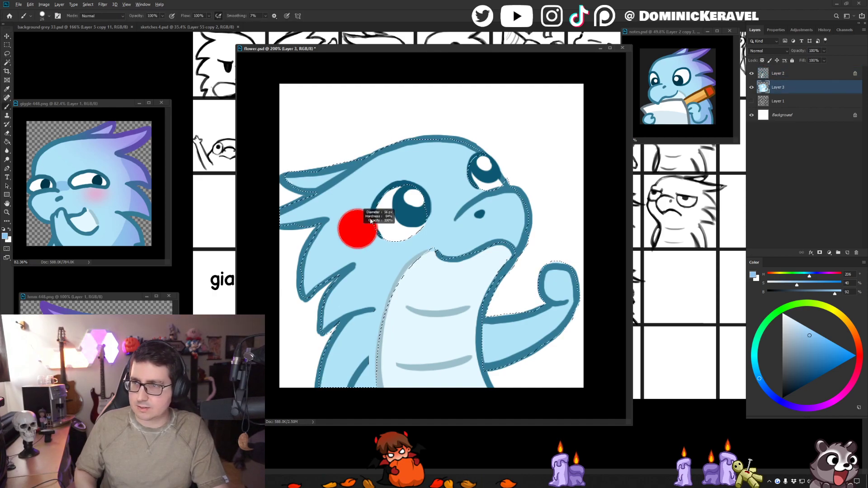
mouse_move(360, 344)
mouse_down()
mouse_move(343, 205)
mouse_move(352, 190)
mouse_move(351, 200)
mouse_up()
drag(302, 158, 346, 380)
drag(318, 319, 354, 389)
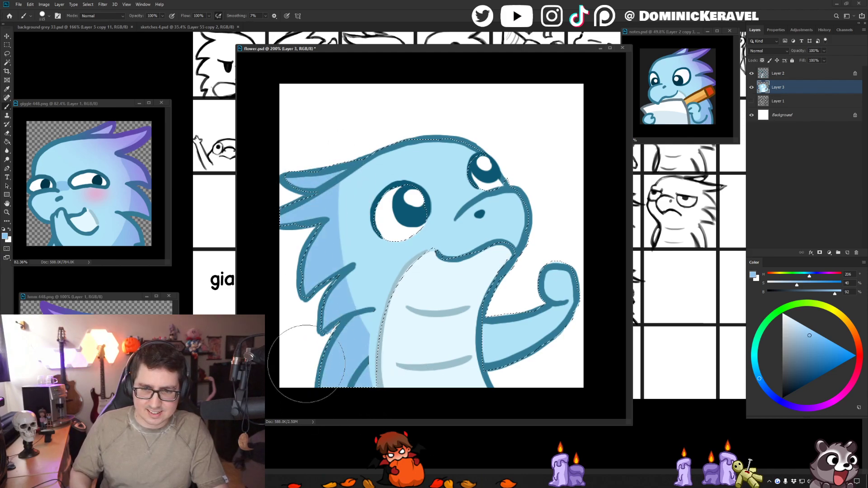
drag(353, 313, 335, 314)
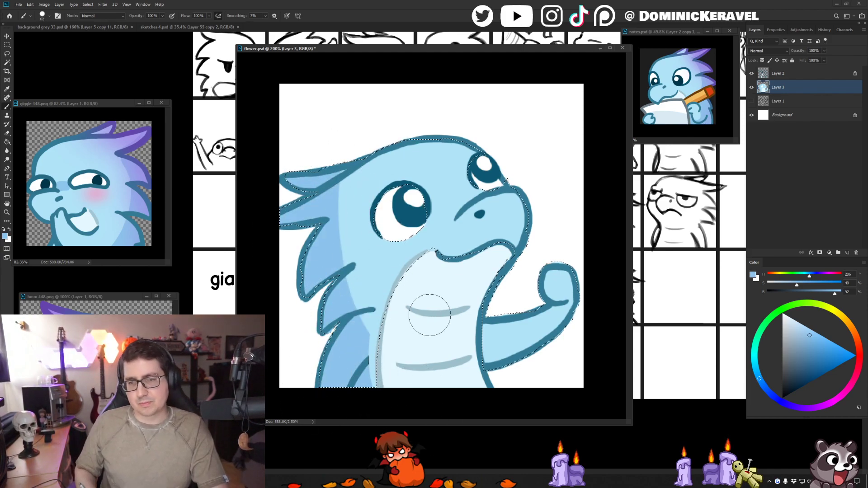
key(ctrl+d)
- Select the leftover light blue strip beside the lower belly line on Layer 2 and clear it from the line art
ctrl+click(380, 351)
key(w)
click(372, 351)
key(b)
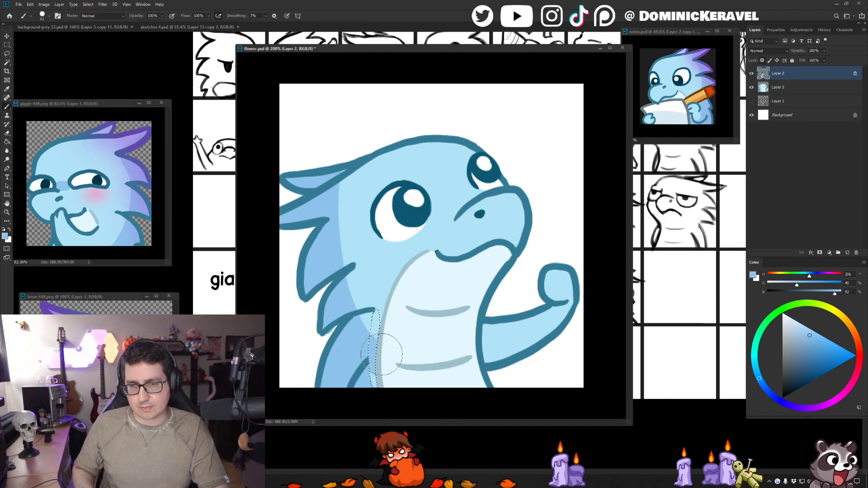
key(ctrl+BackSpace)
key(e)
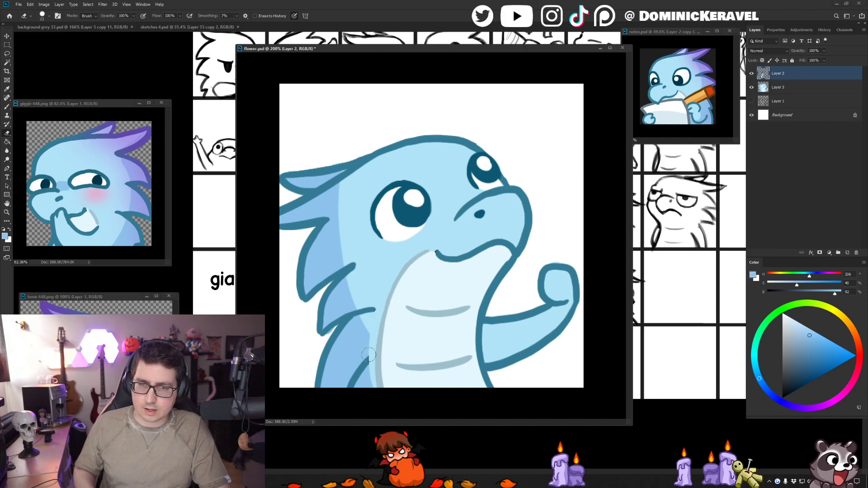
key(v)
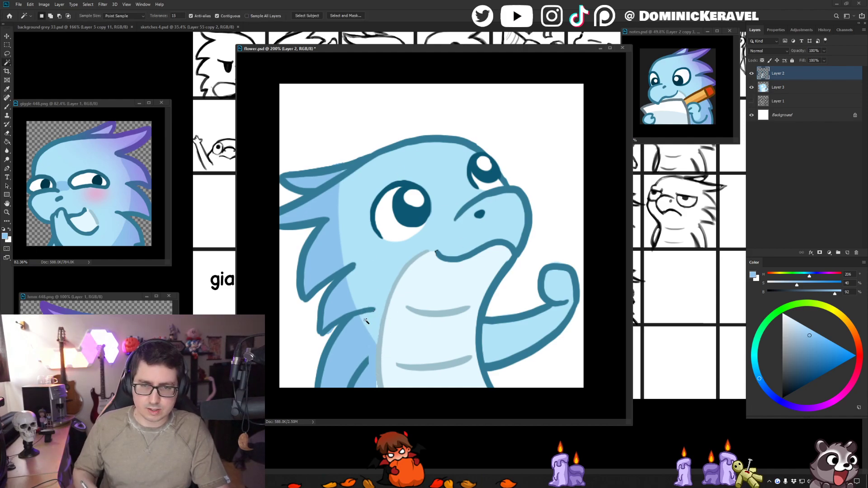
- Extend the shading blue on Layer 3 across the lower body up to the belly line with a smaller brush
click(373, 385)
key(b)
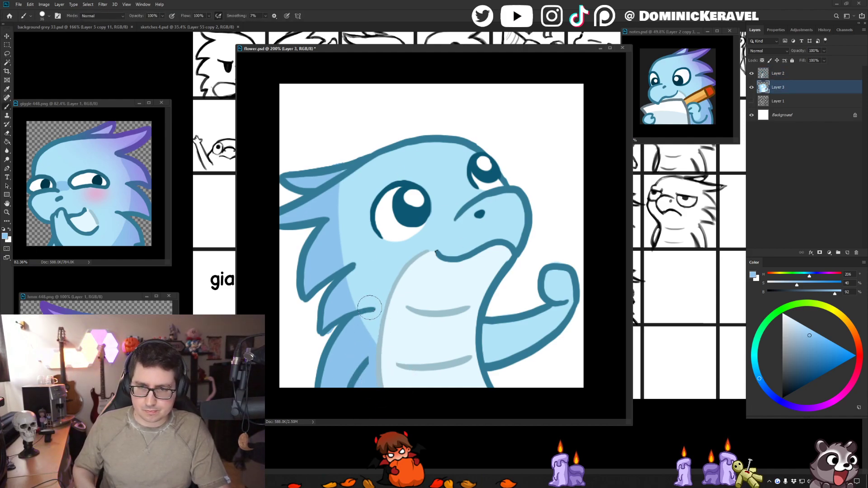
drag(370, 363, 360, 367)
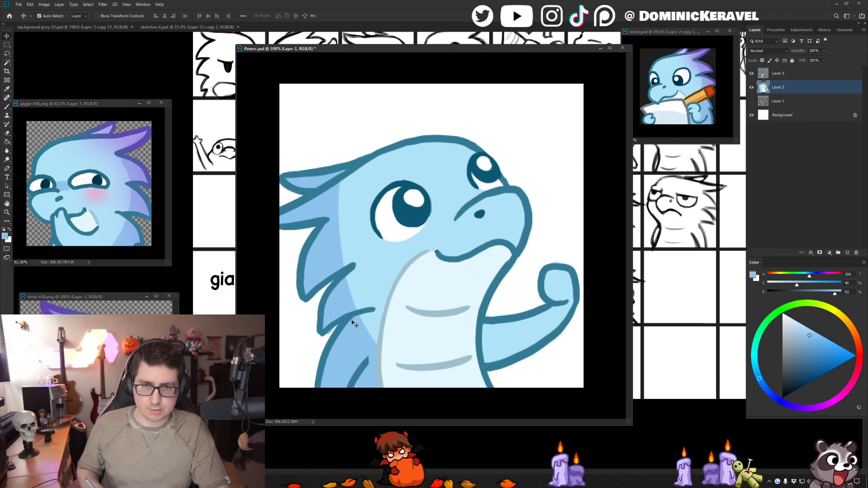
- Sample the dark outline blue and touch up the short line beside the lower back on Layer 2
alt+click(325, 334)
key(e)
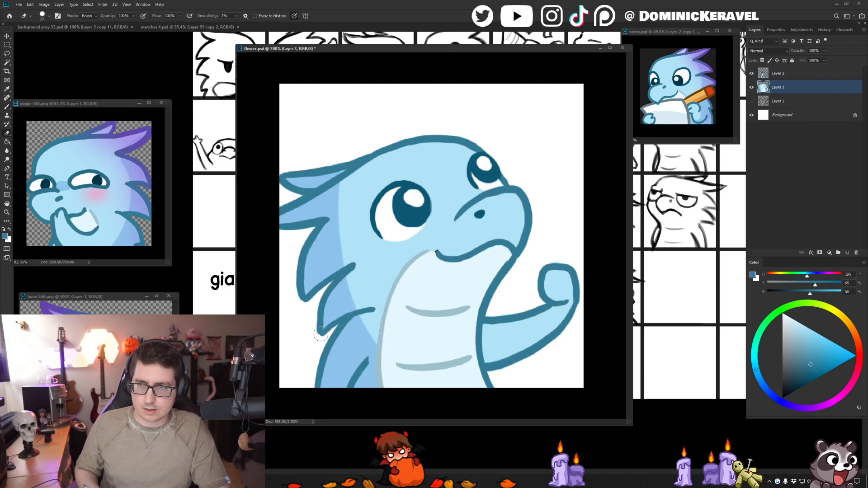
key(v)
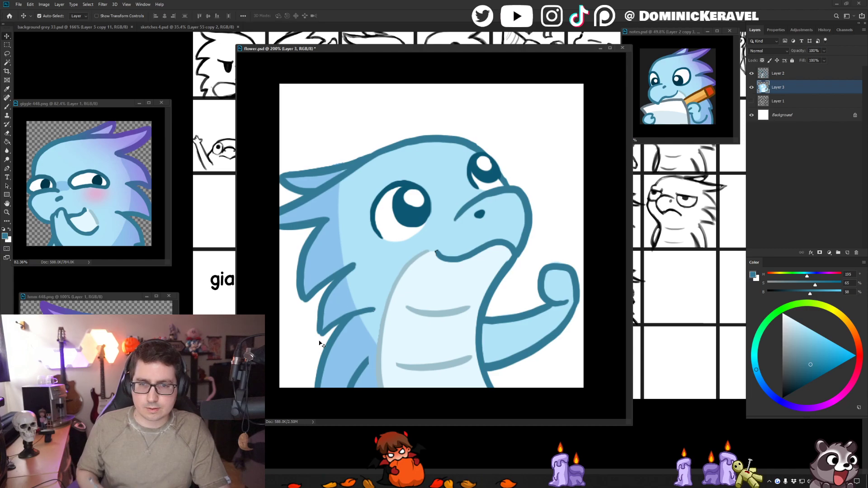
key(e)
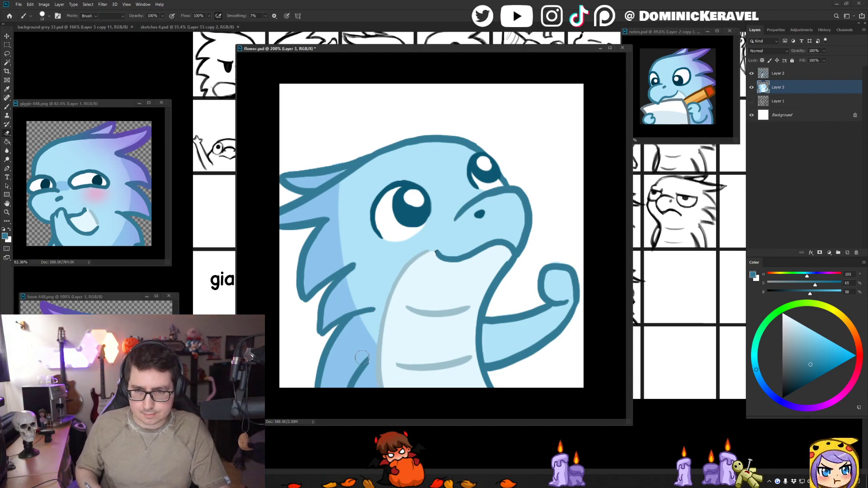
drag(367, 353, 362, 396)
key(ctrl+z)
ctrl+click(367, 361)
drag(369, 355, 362, 392)
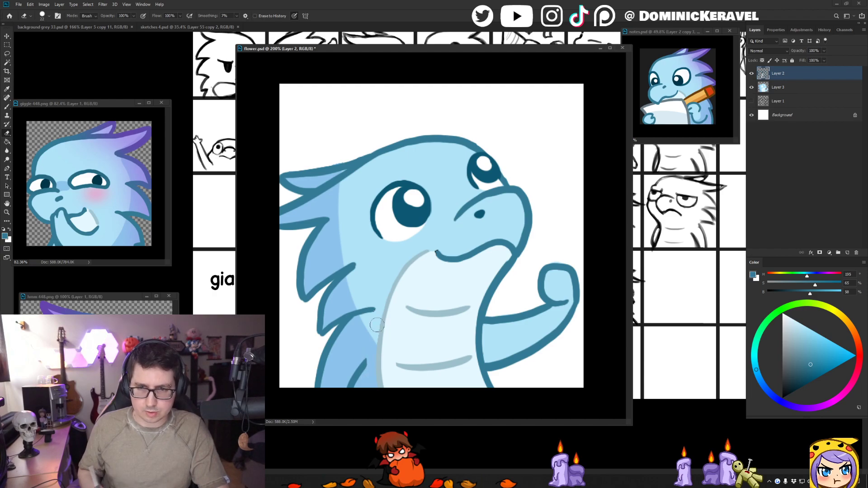
key(v)
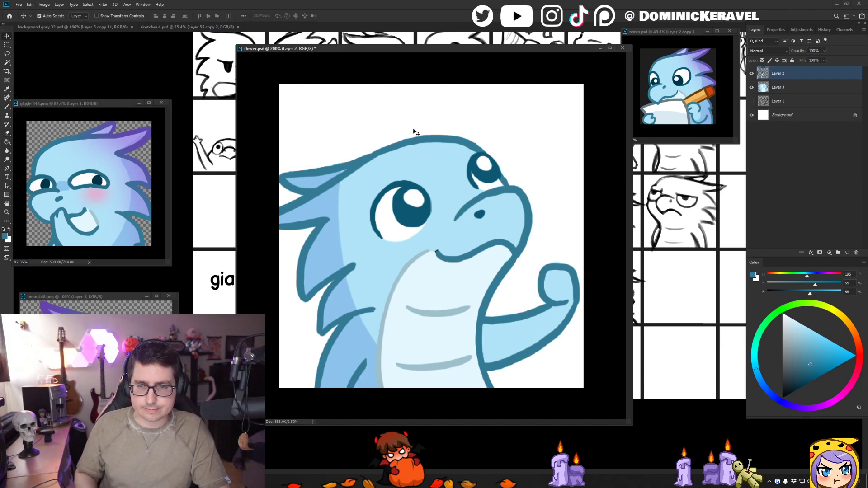
key(b)
alt+click(331, 247)
drag(332, 242, 367, 224)
key(ctrl+z)
- Magic Wand the head and body area on Layer 2 and repaint the shading edge behind the head and down the back in the light body blue
key(w)
click(347, 247)
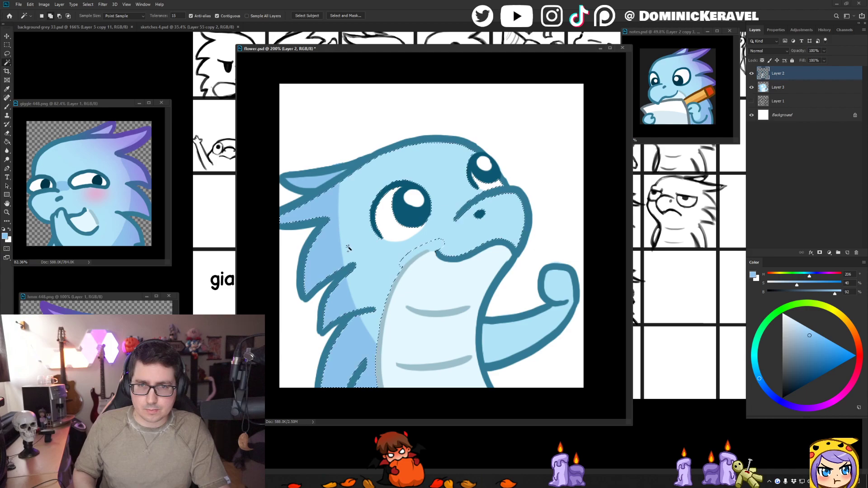
key(b)
alt+click(352, 239)
alt+right_click(353, 229)
mouse_move(348, 177)
mouse_down()
mouse_move(343, 251)
mouse_move(416, 366)
mouse_up()
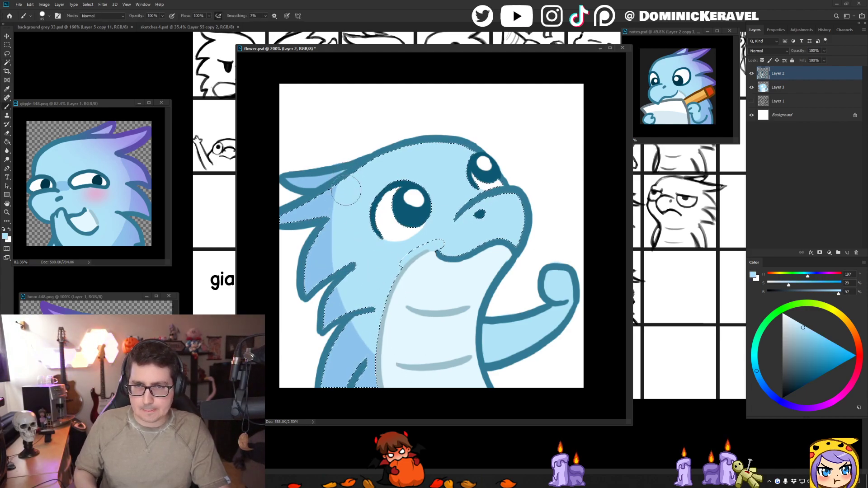
key(w)
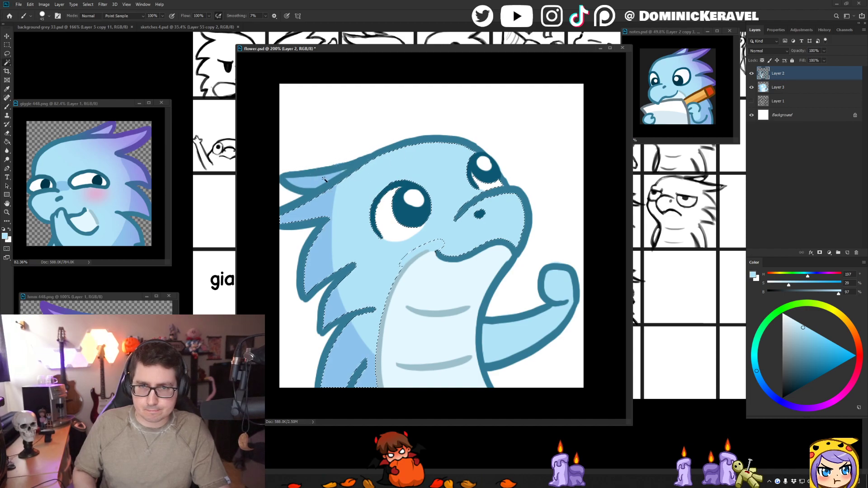
click(324, 180)
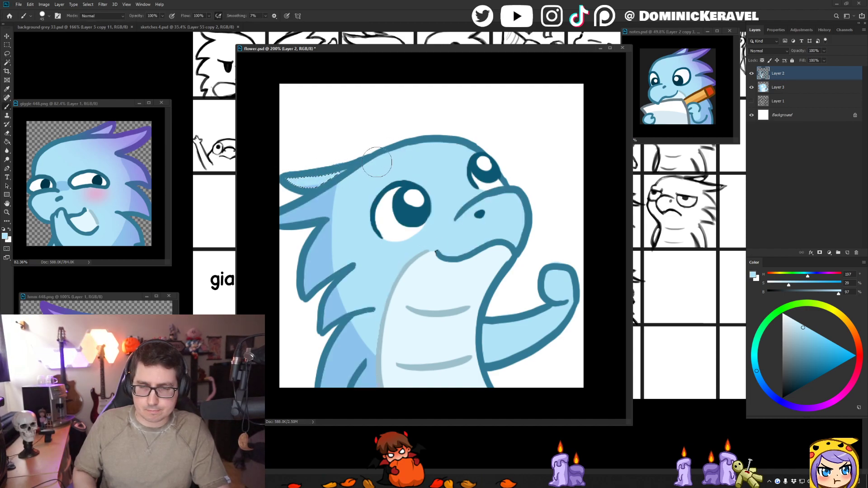
shift+click(342, 174)
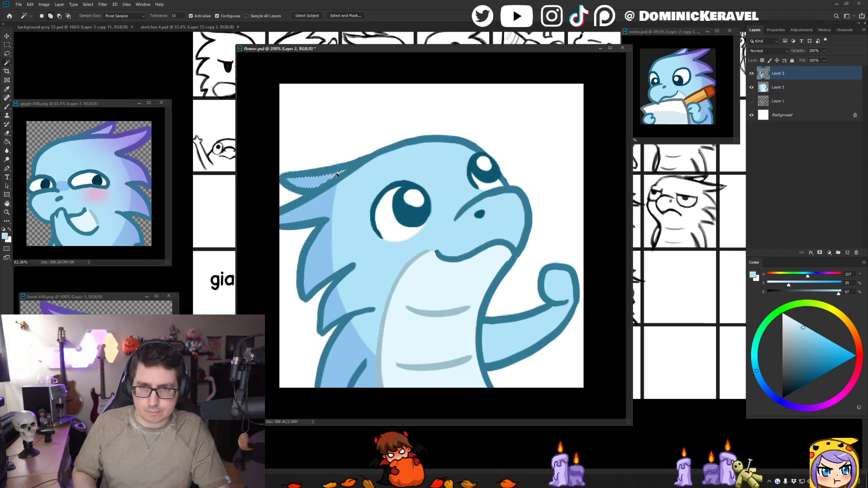
shift+click(345, 174)
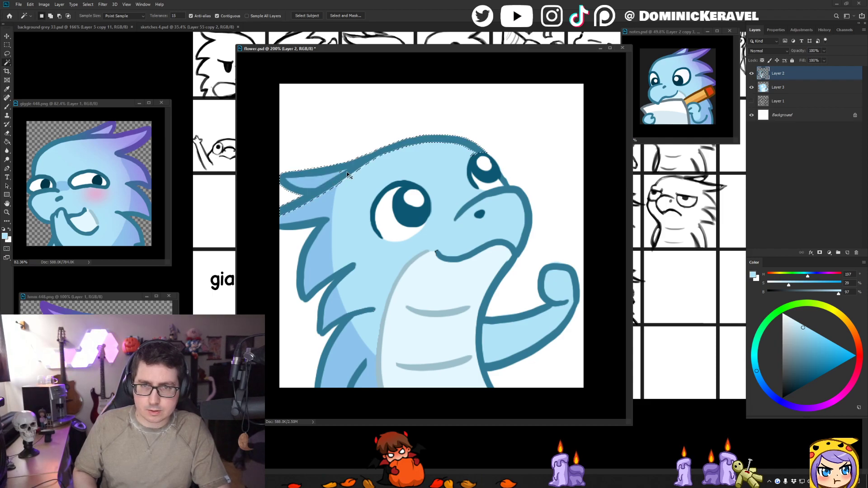
click(342, 173)
- Remove the selection and save flower.psd
key(b)
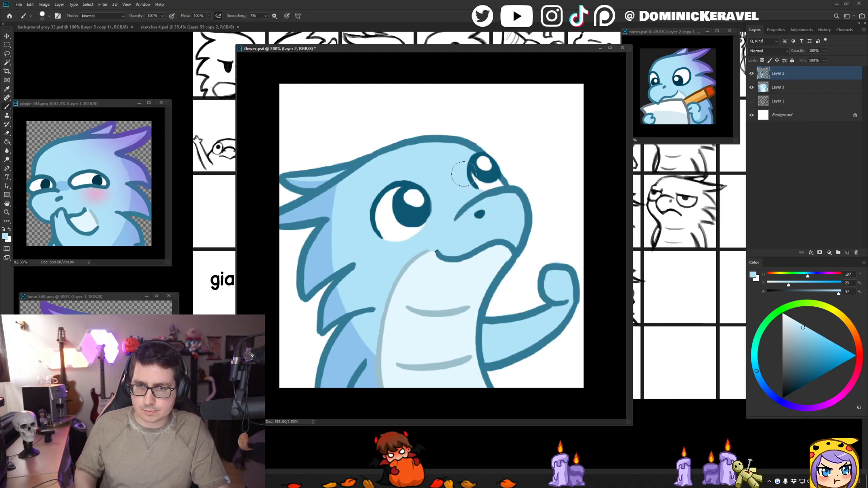
key(v)
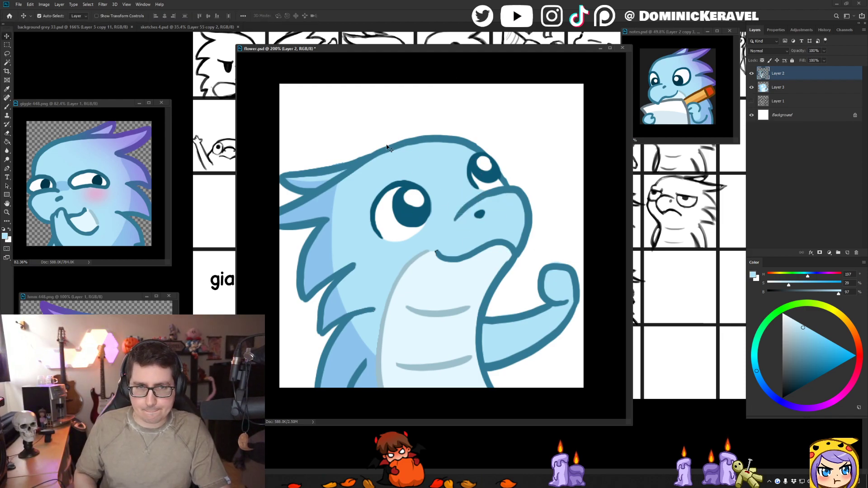
key(ctrl+s)
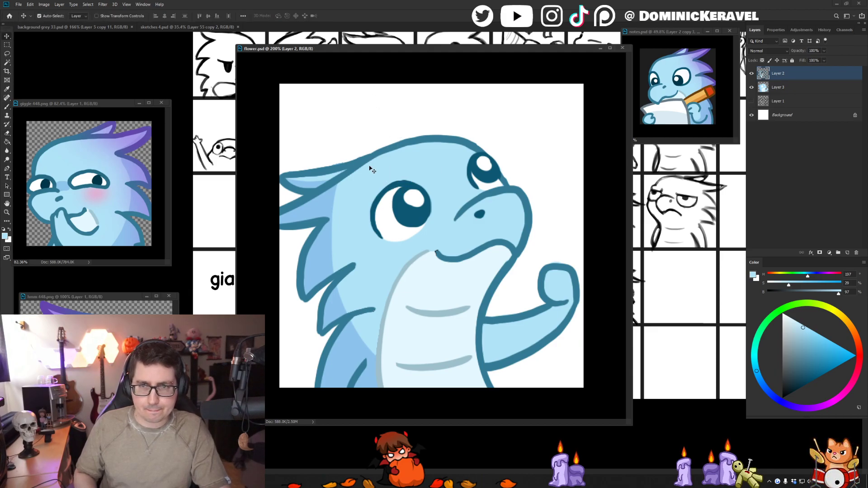
- Move the flower.psd window aside, bring the colour swatches of the sketches 4 sheet into view and sample the light purple
key(b)
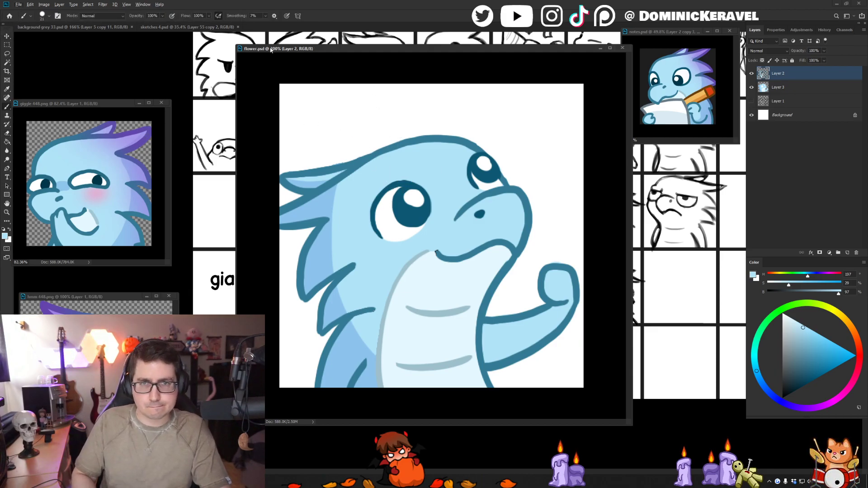
drag(270, 50, 370, 43)
mouse_move(248, 109)
mouse_down()
mouse_move(248, 265)
mouse_move(271, 255)
mouse_up()
drag(259, 132, 231, 146)
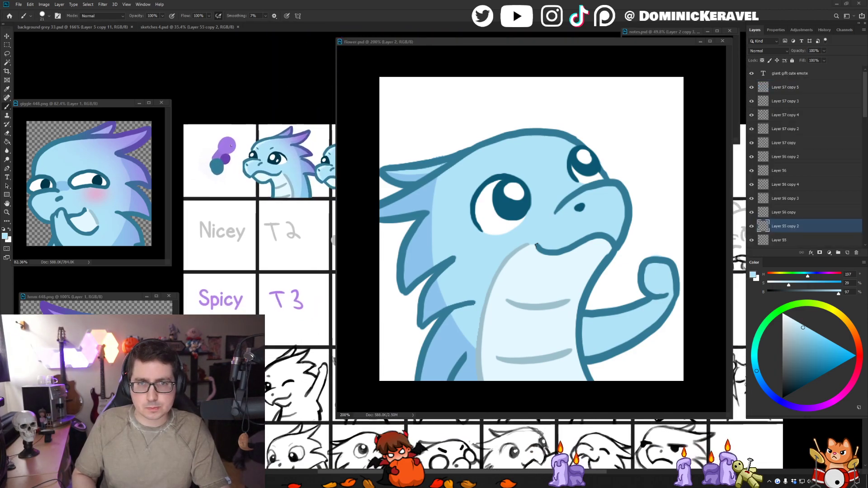
alt+click(231, 145)
key(v)
drag(412, 42, 395, 37)
key(w)
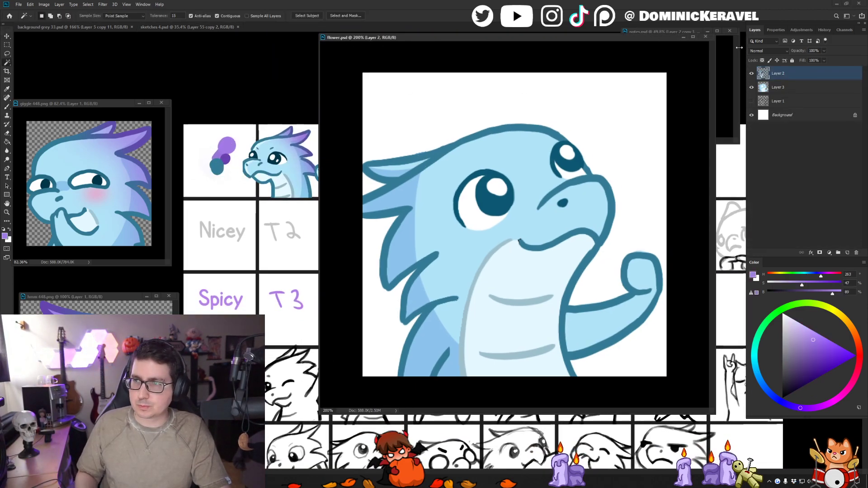
shift+click(783, 87)
key(ctrl+e)
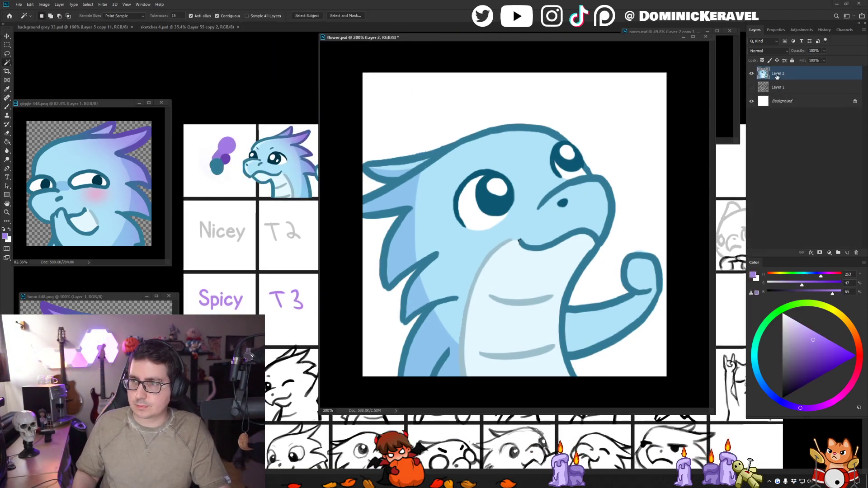
key(ctrl+z)
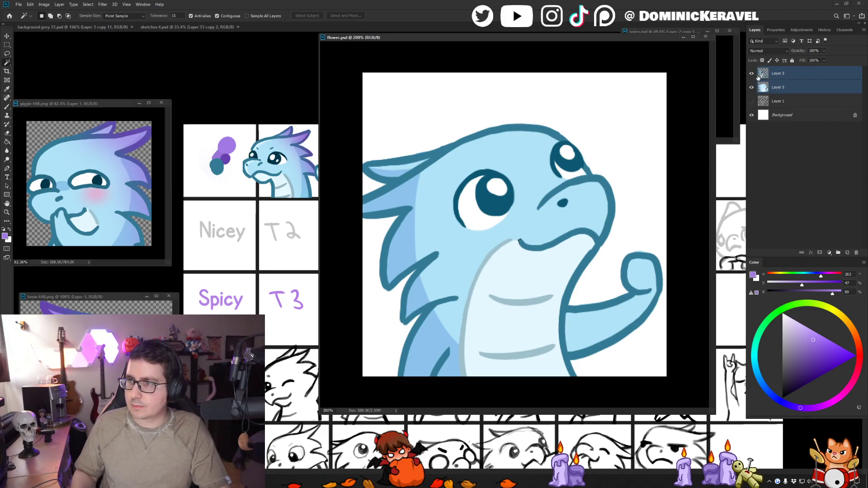
- Lock the transparent pixels of Layer 3 and try the light purple on the horn and the uppermost back spike
click(775, 90)
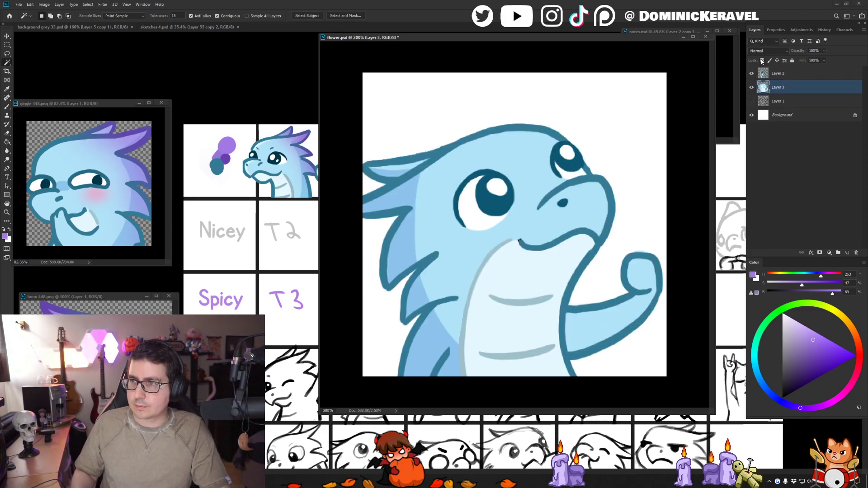
key(b)
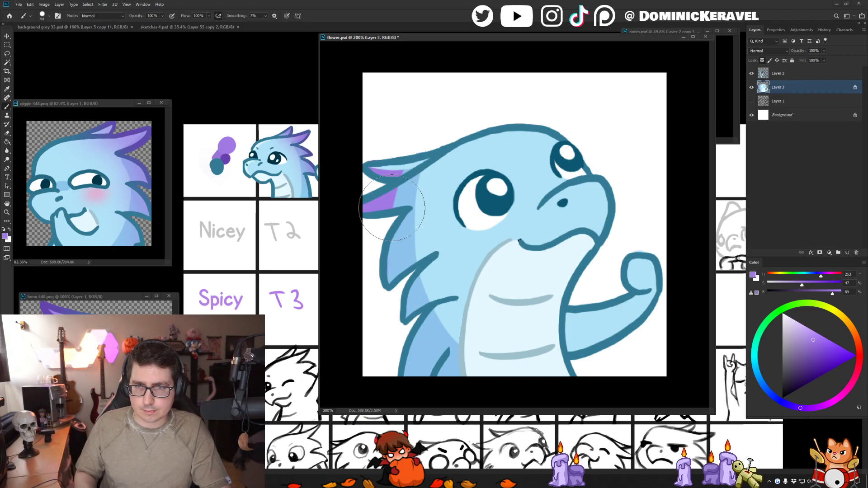
right_click(401, 183)
click(470, 174)
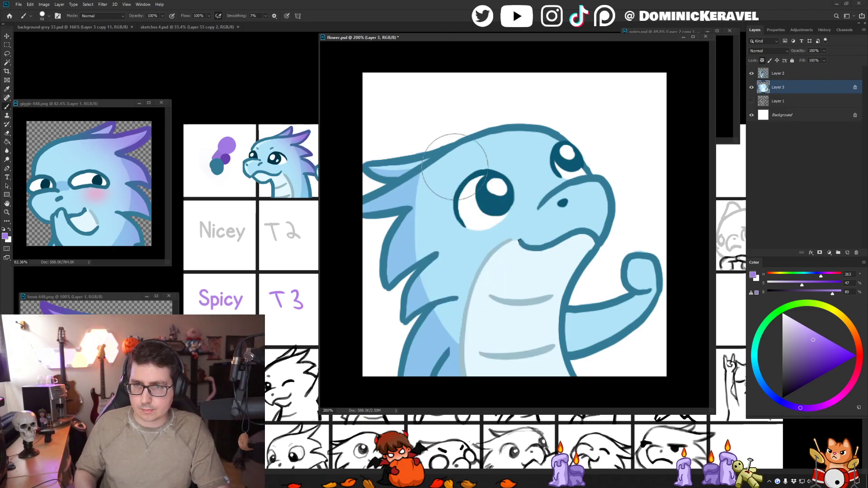
key(v)
click(413, 168)
key(w)
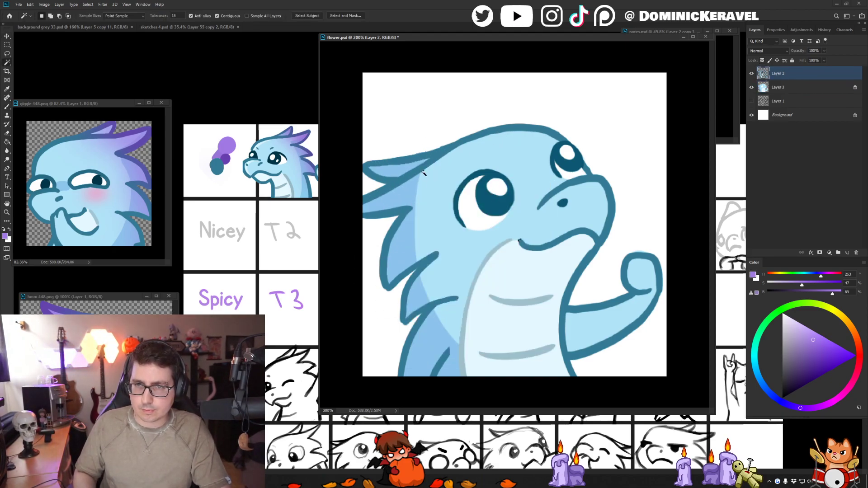
key(b)
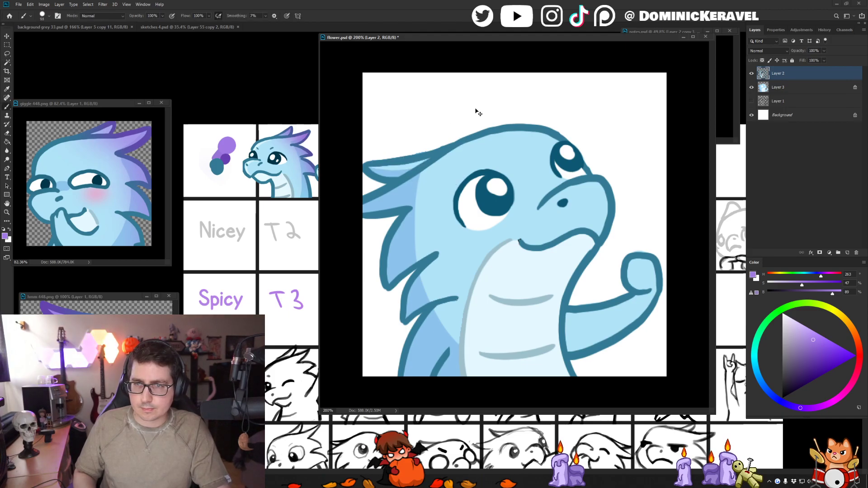
key(ctrl+z)
key(ctrl+z)
key(ctrl+d)
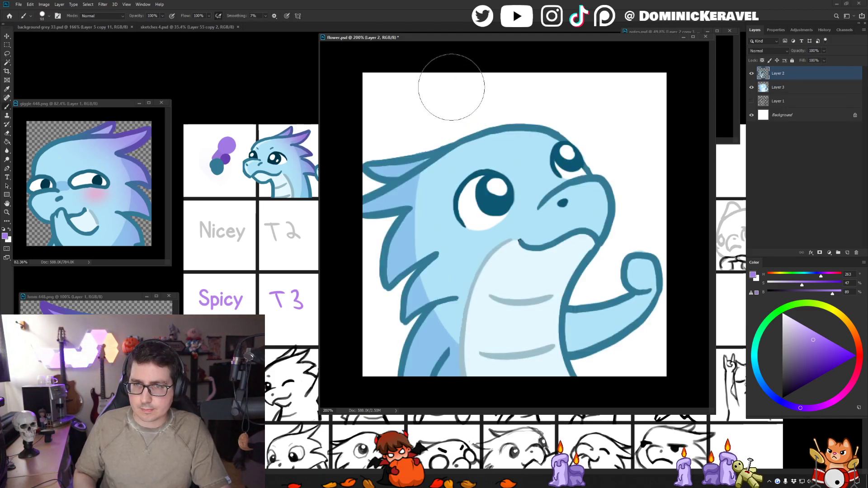
mouse_move(425, 172)
mouse_down()
mouse_move(410, 174)
mouse_move(439, 199)
mouse_move(466, 199)
mouse_up()
- Choose a brush preset with 0% smoothing and try large purple strokes over the horn and back spikes on Layer 3
click(795, 90)
drag(385, 118, 352, 174)
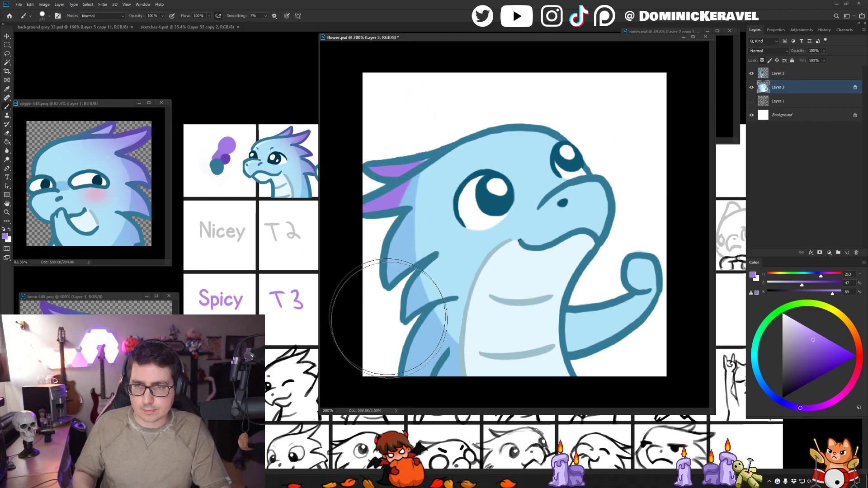
key(ctrl+z)
right_click(459, 198)
double_click(485, 272)
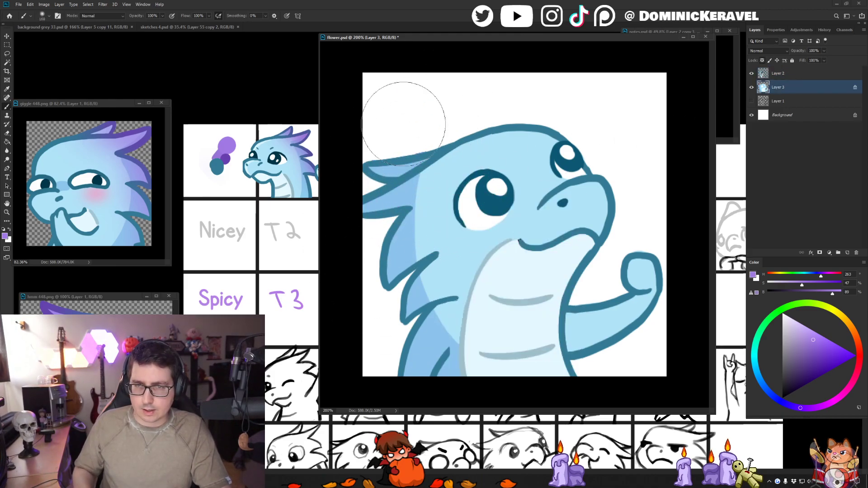
drag(387, 136, 358, 261)
key(ctrl+z)
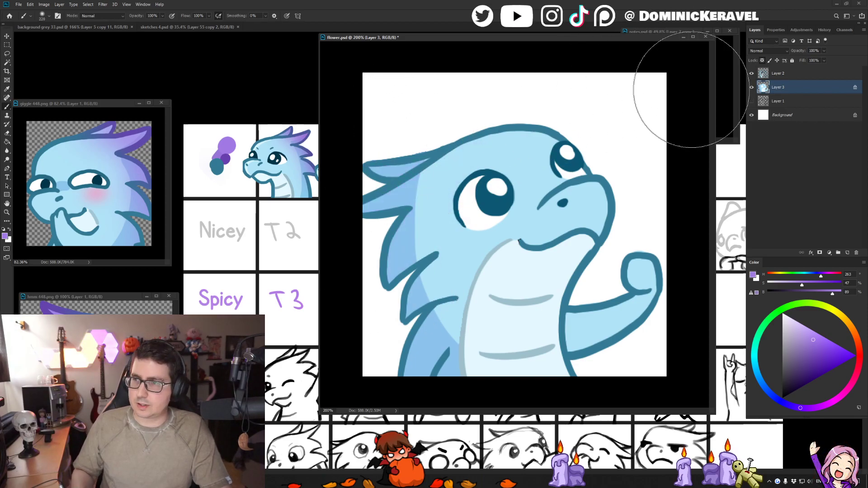
key(v)
key(alt+bracketright)
click(292, 104)
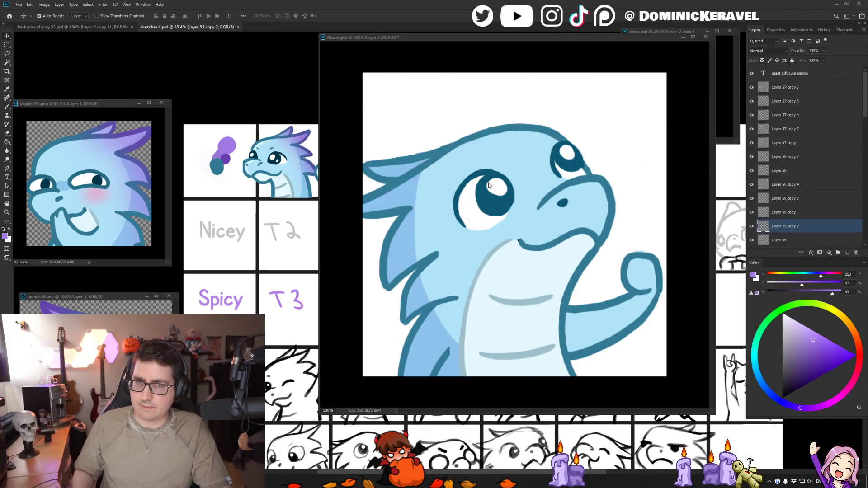
key(b)
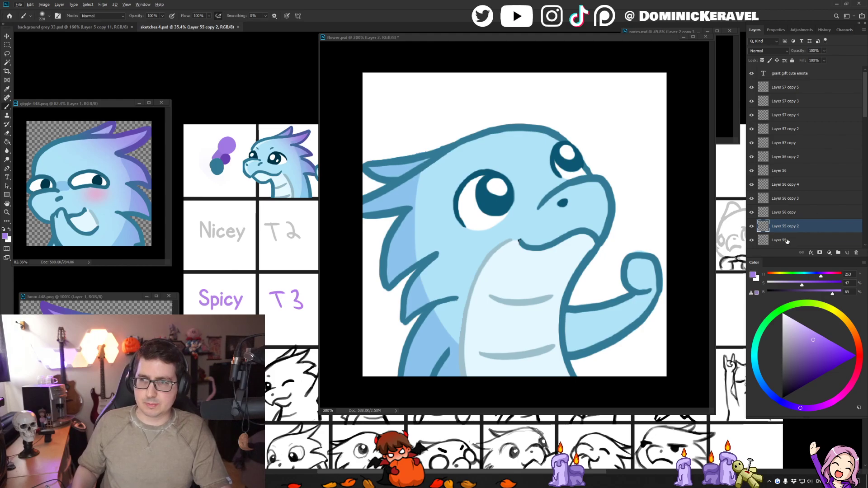
key(alt+v)
click(545, 168)
click(541, 167)
key(e)
key(v)
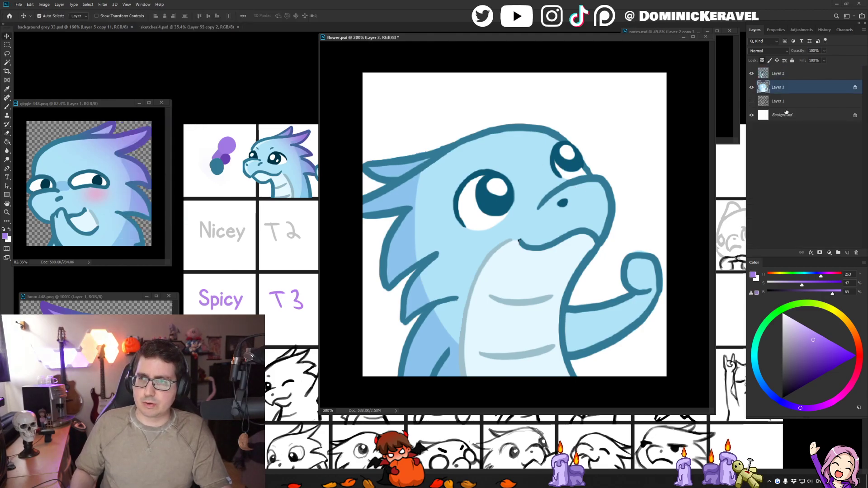
- Fill the Background layer of flower.psd with the dark grey sampled from the background grey 33 document
click(787, 114)
click(103, 28)
key(b)
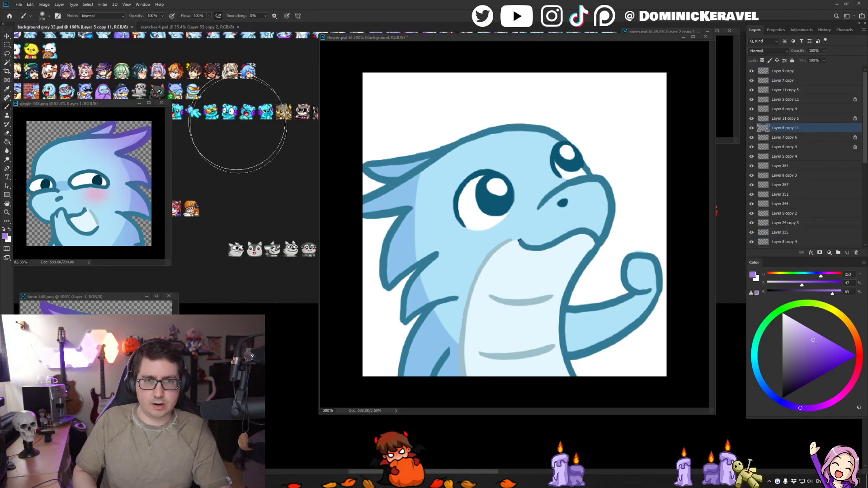
alt+click(238, 126)
drag(431, 38, 432, 32)
key(g)
click(630, 137)
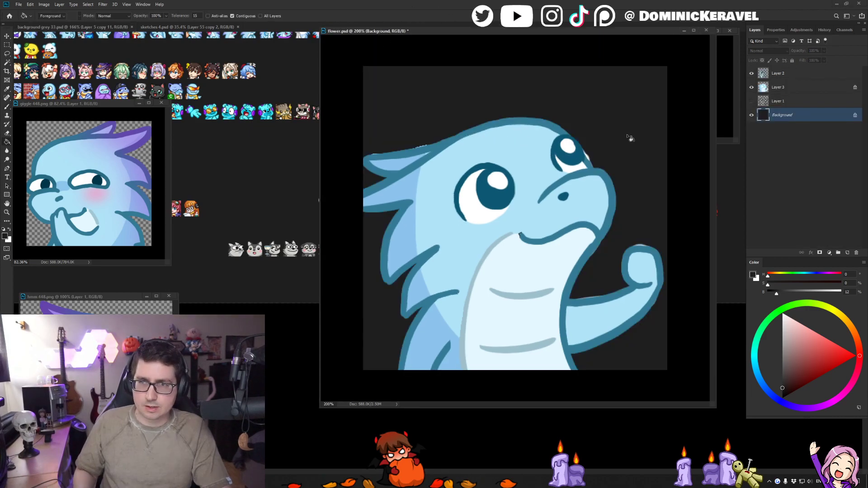
- Hide Layer 3 and cut the stray light blue and white fills out of Layer 2 with the Magic Wand
key(v)
click(751, 88)
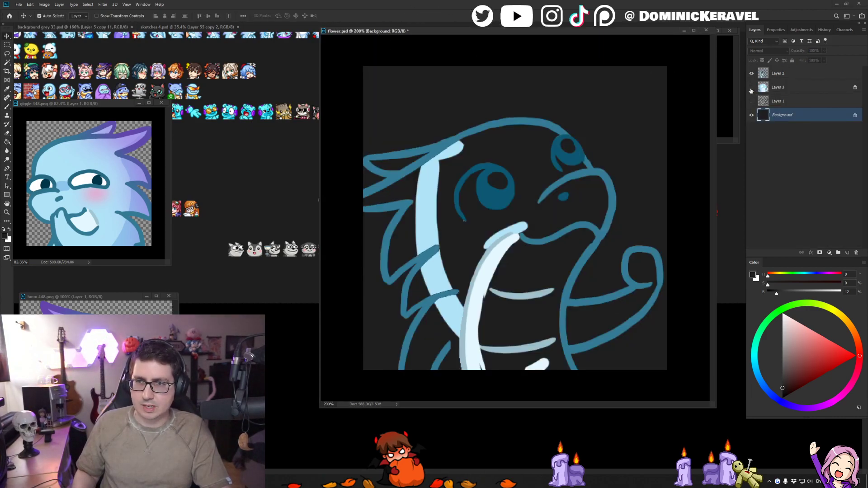
click(499, 255)
key(w)
click(501, 237)
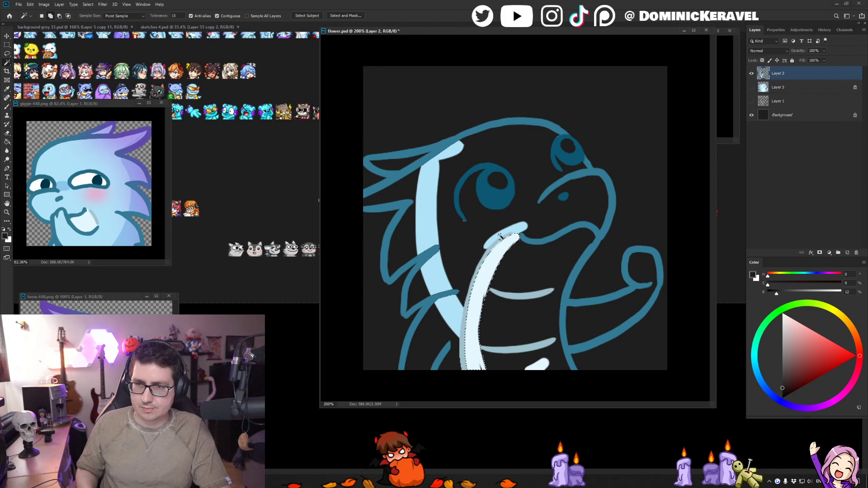
shift+click(437, 276)
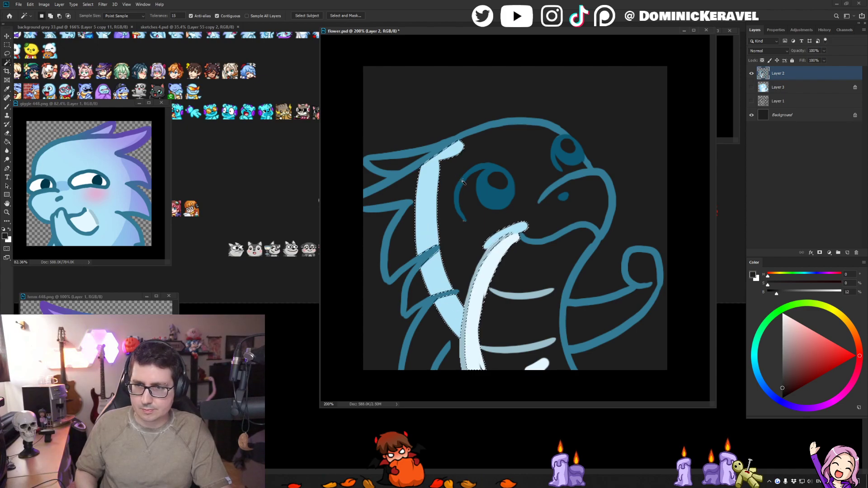
key(Delete)
key(ctrl+d)
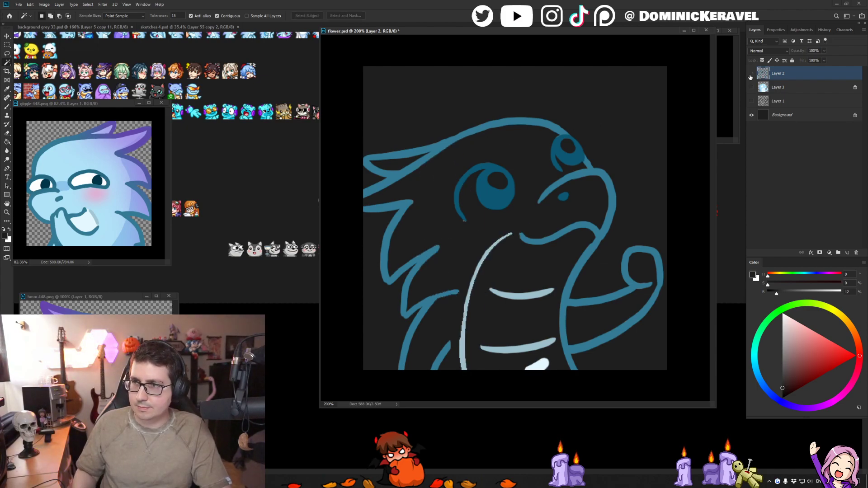
- Show Layer 3 again, paste the cut fills in place above it and merge the two layers
click(752, 87)
click(763, 87)
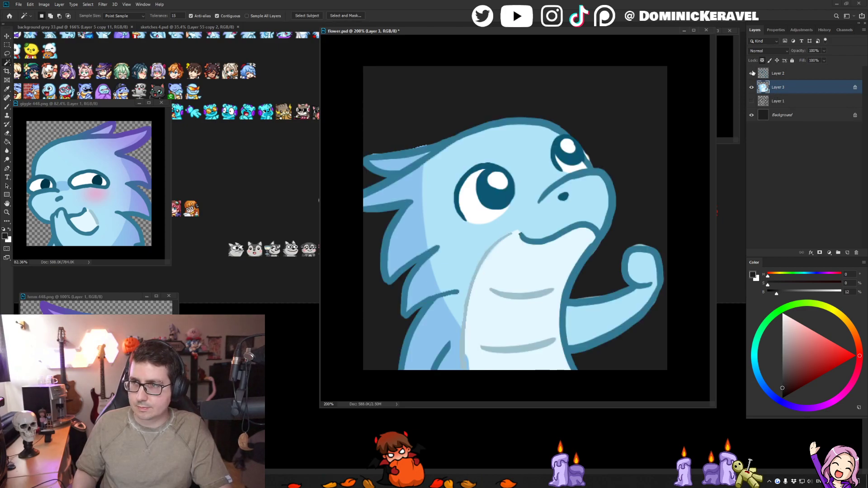
key(ctrl+shift+v)
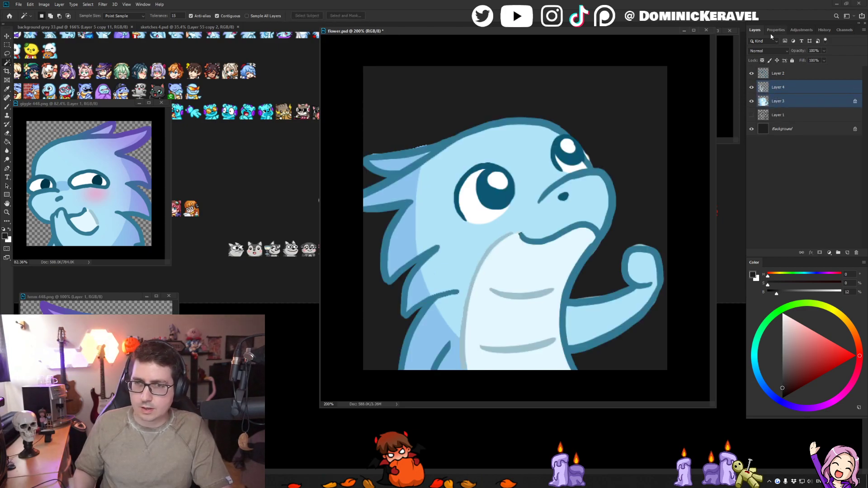
key(ctrl+e)
key(v)
- Erase the fill spilling past the horn outline on Layer 4 and touch up the back spikes with a brush preset
key(e)
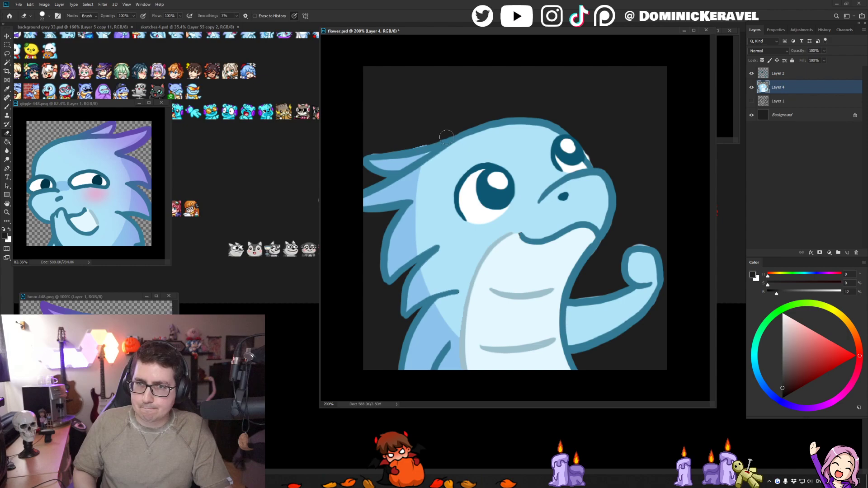
key(v)
key(b)
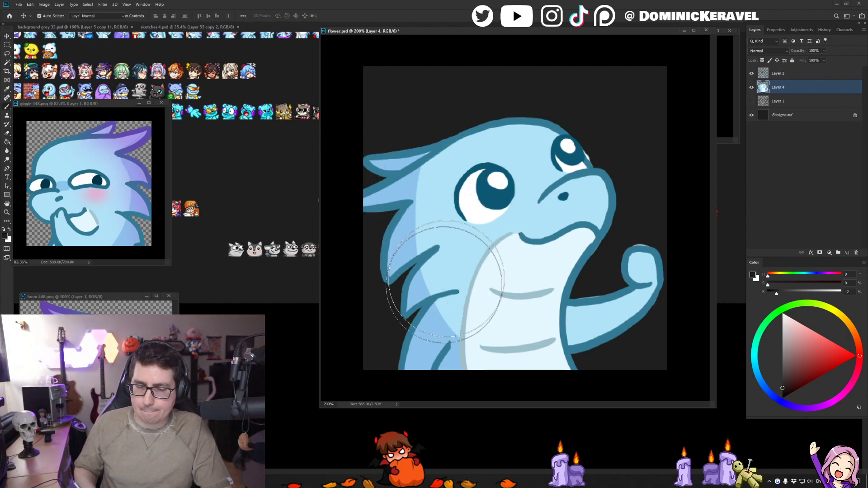
right_click(436, 281)
double_click(544, 348)
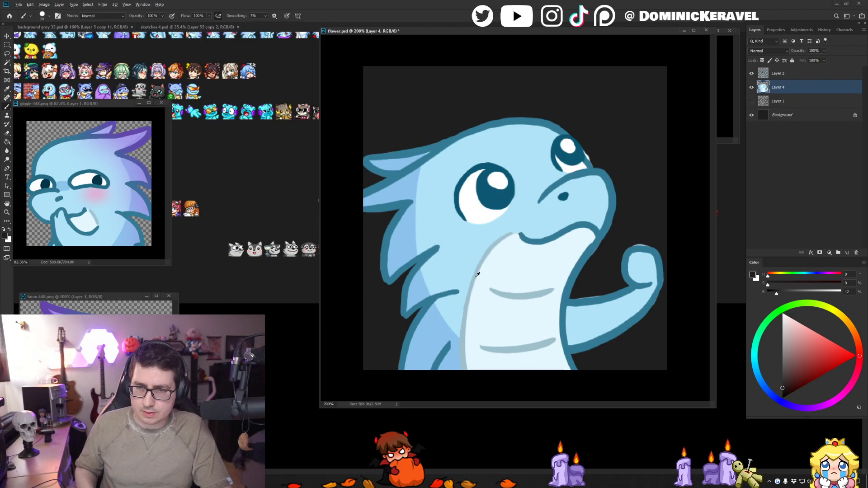
drag(475, 277, 468, 246)
drag(460, 303, 499, 301)
alt+click(407, 294)
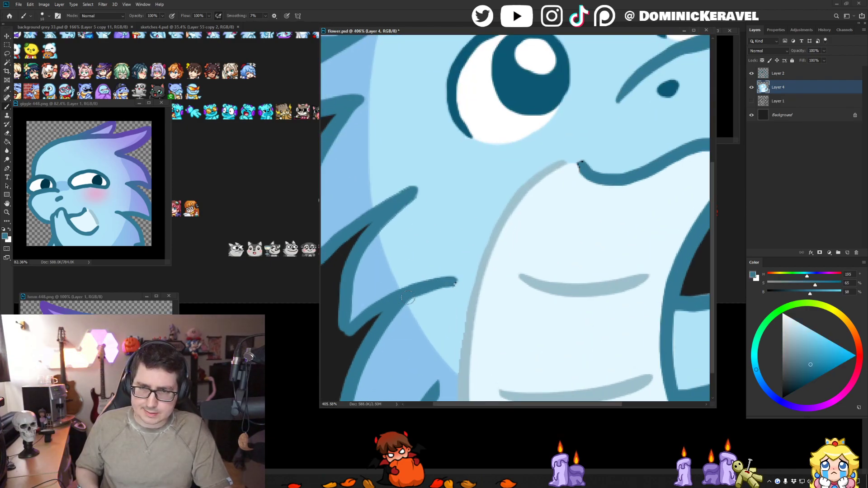
alt+click(410, 300)
key(v)
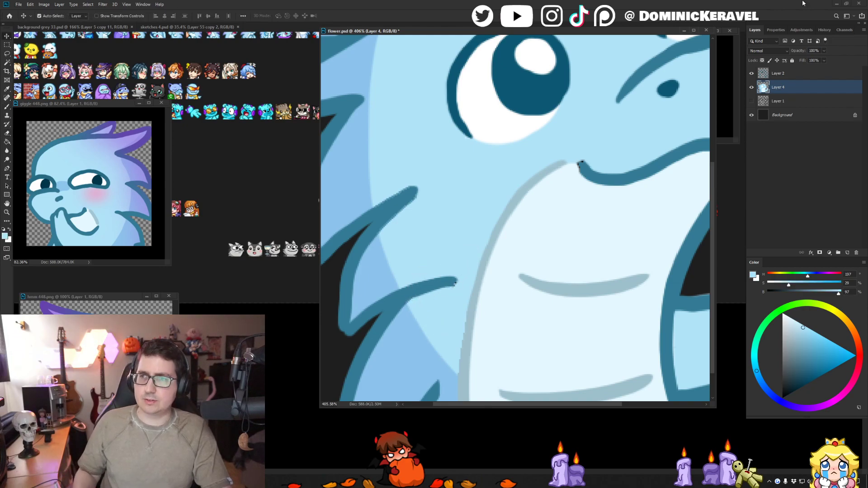
- Touch up the corner of the mouth line on Layer 2 in the sampled line blue
scroll(457, 229, down, 5)
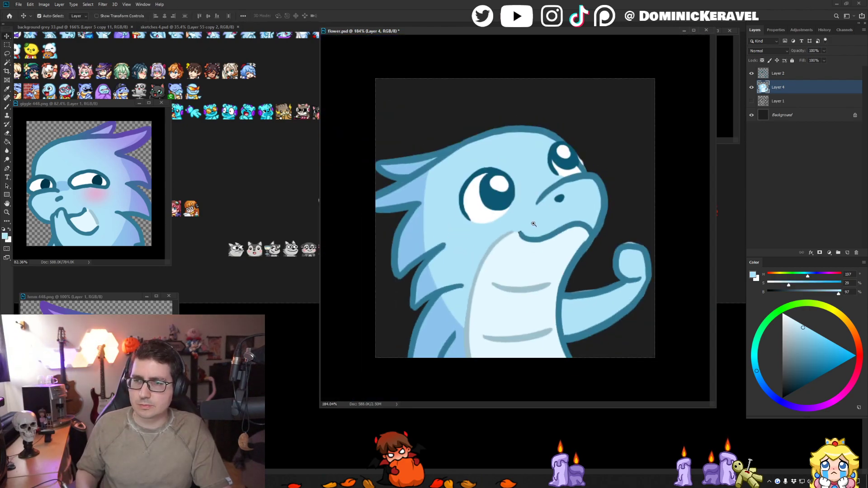
scroll(546, 237, up, 5)
click(529, 244)
key(b)
alt+click(528, 243)
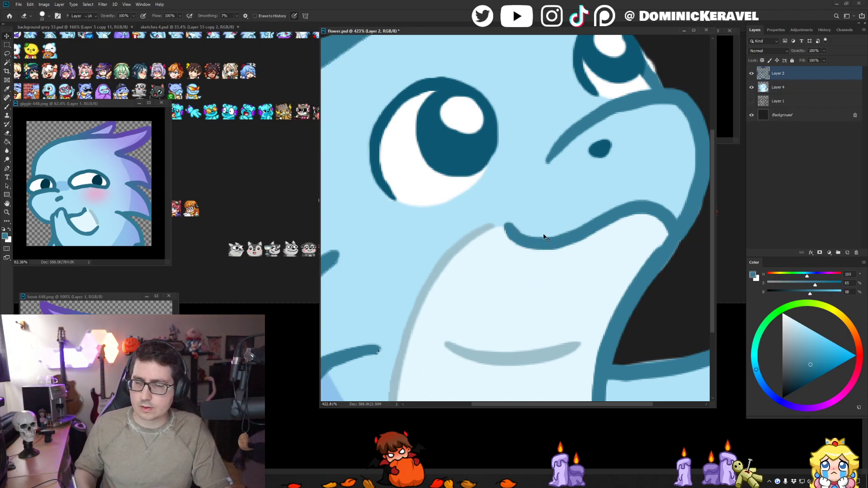
- Try to erase the white spill beside the far eye on Layer 2 with a smaller eraser
scroll(542, 238, down, 3)
alt+click(593, 165)
scroll(594, 165, up, 3)
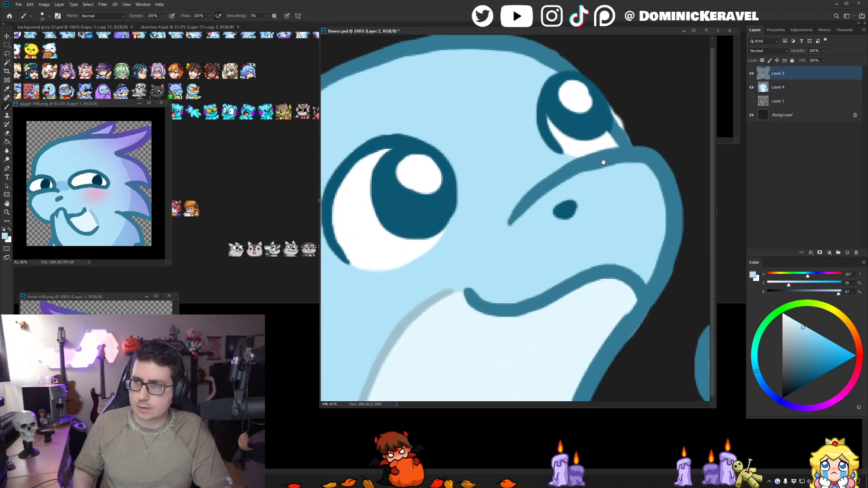
key(e)
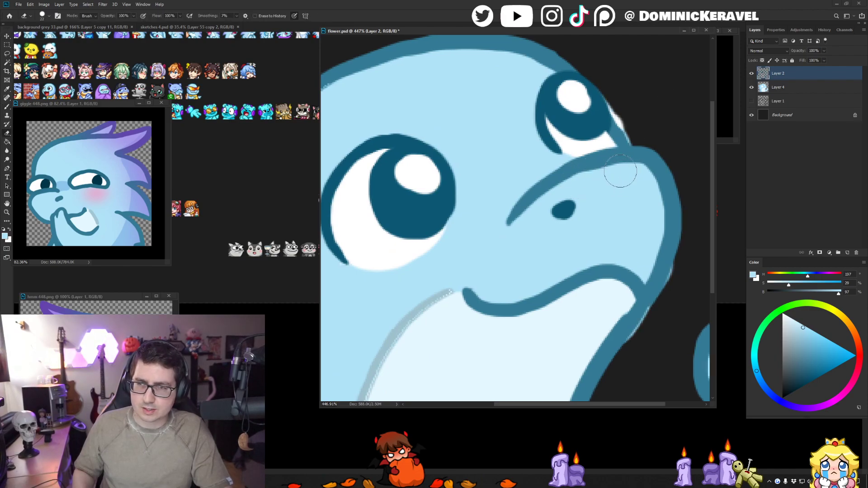
key(bracketleft)
key(bracketleft)
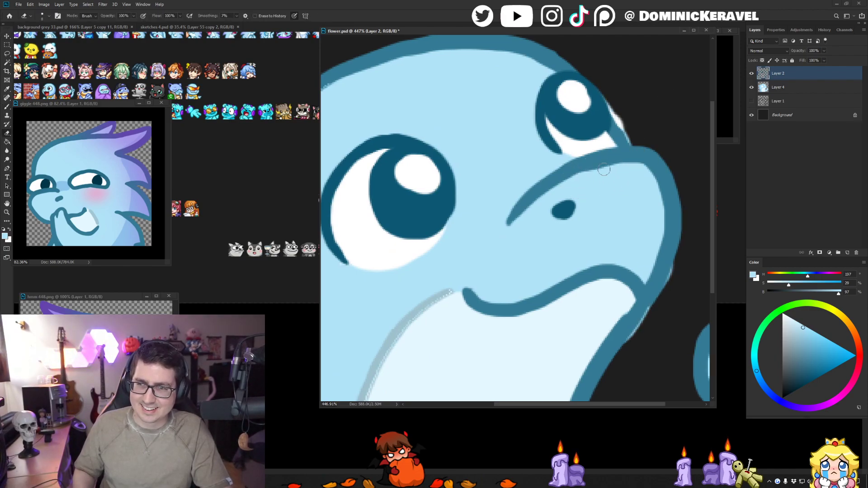
key(v)
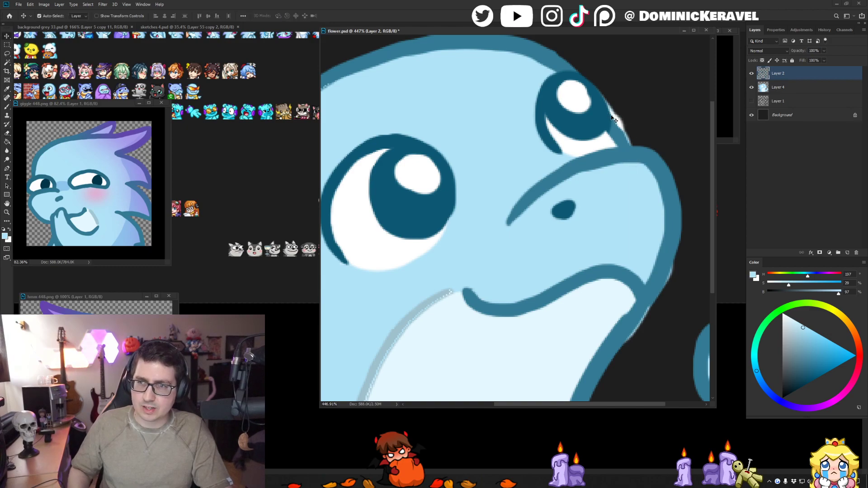
key(e)
drag(627, 118, 578, 140)
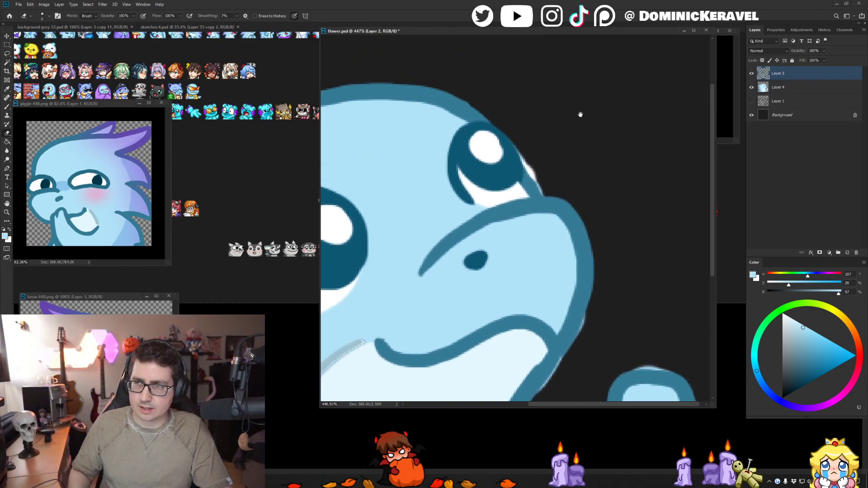
- Erase the white spill outside the far eye on Layer 4
ctrl+click(781, 88)
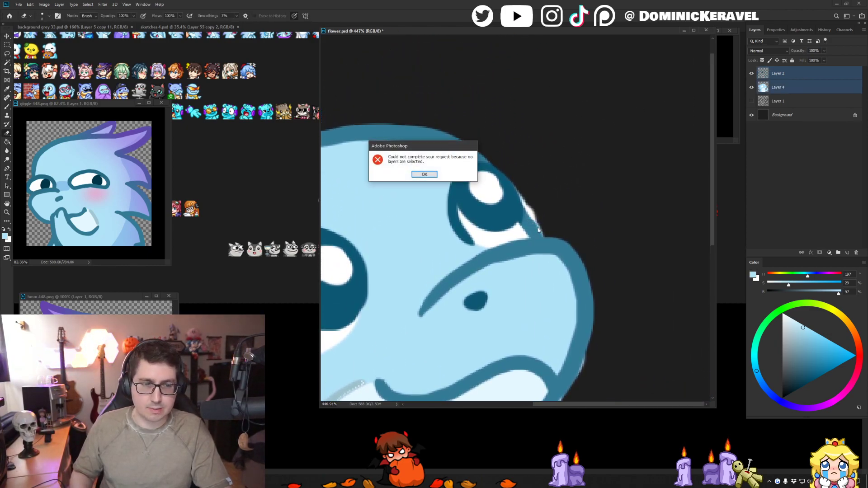
key(Return)
click(781, 88)
click(778, 74)
click(750, 76)
key(v)
click(751, 76)
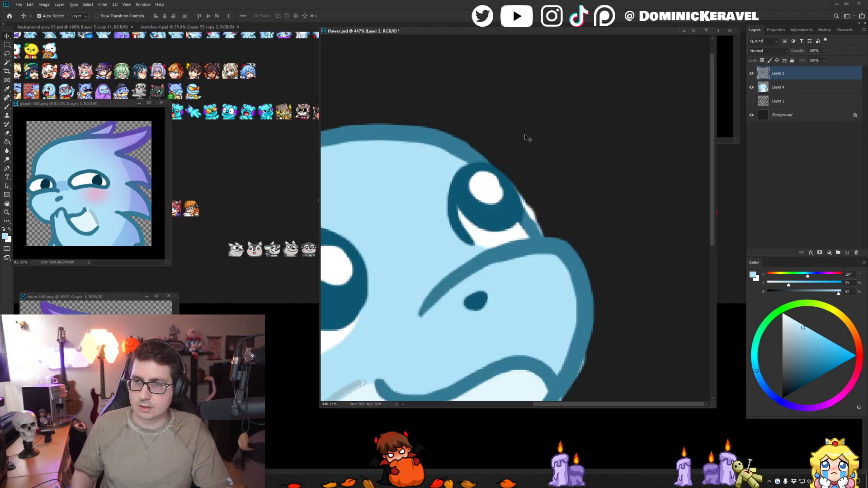
click(780, 89)
key(e)
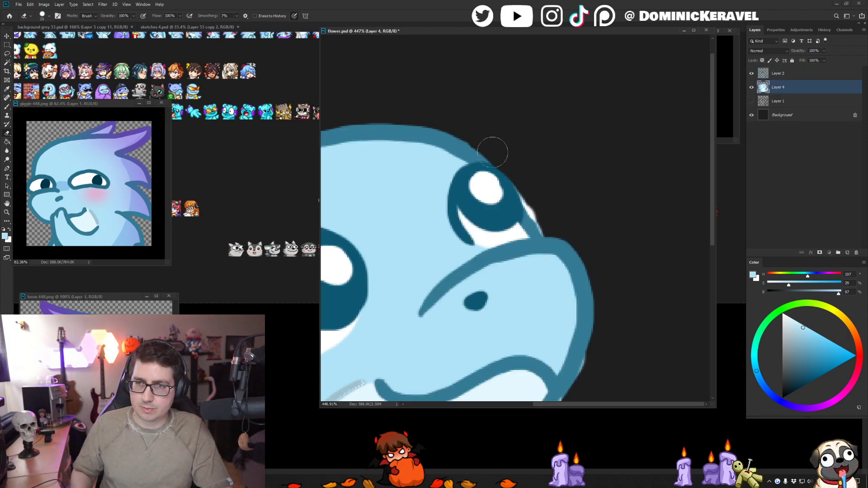
click(501, 175)
- Repaint the far eye's highlight on Layer 4 in the sampled white
click(782, 72)
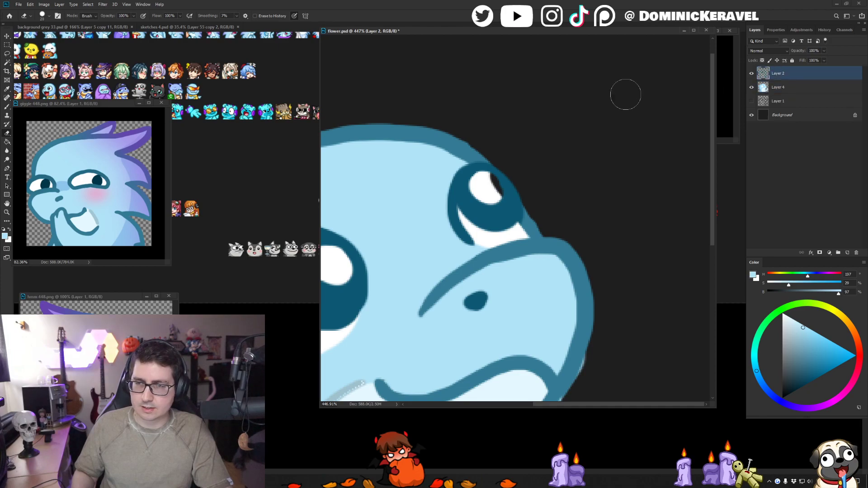
key(v)
click(490, 190)
key(b)
alt+click(490, 189)
drag(495, 180, 484, 193)
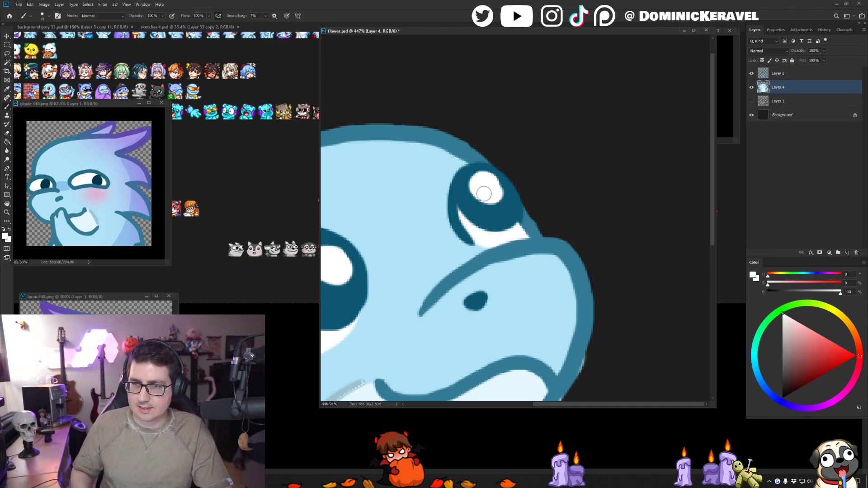
- Lock the transparent pixels of Layer 2 and touch up the outline beside the far eye in the sampled line blue
key(v)
key(alt+v)
click(534, 223)
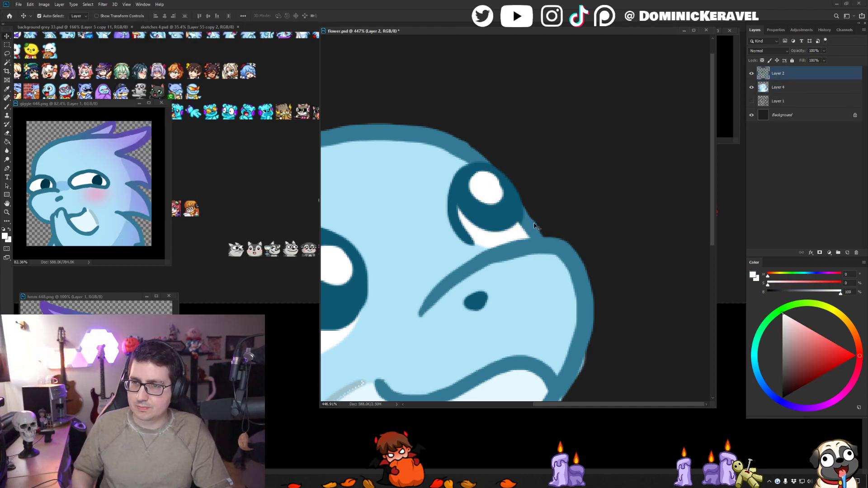
key(b)
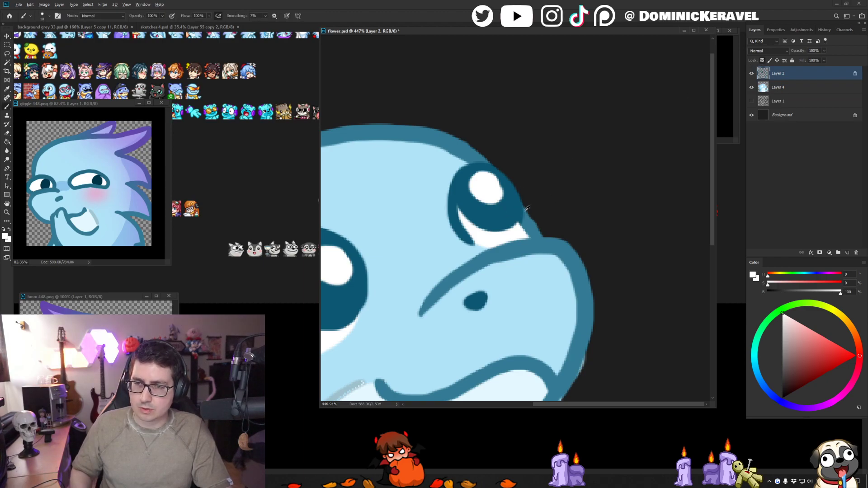
alt+click(522, 219)
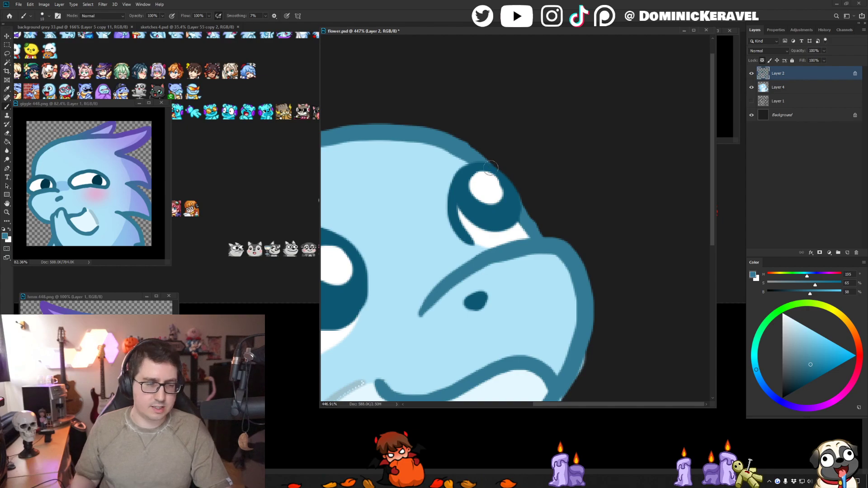
scroll(590, 140, down, 5)
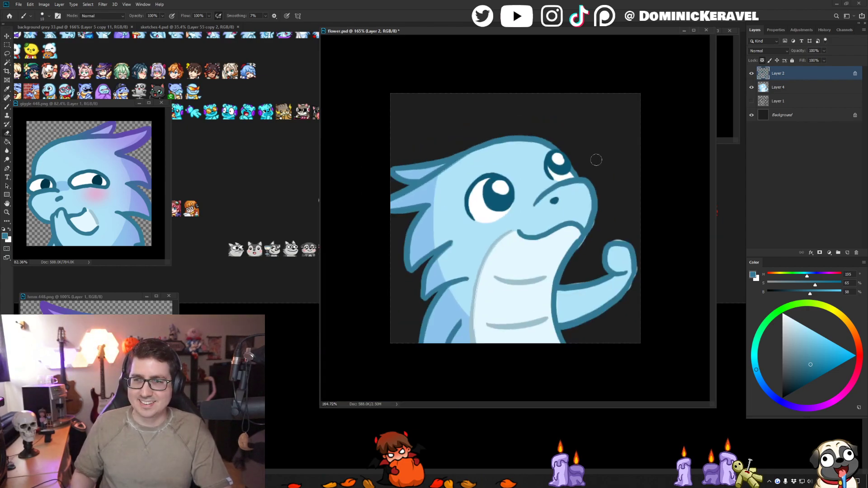
- Touch up the belly's edge line on Layer 2 in its sampled grey-blue and unlock the layer's transparent pixels
key(v)
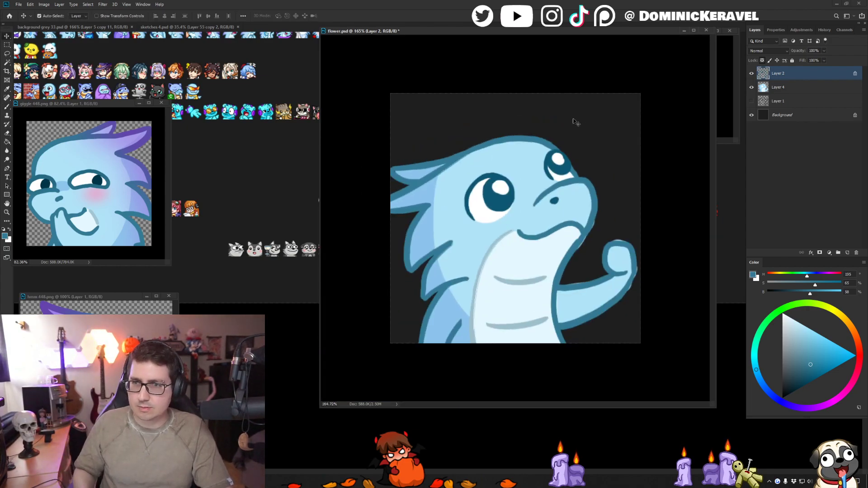
scroll(574, 122, up, 2)
drag(479, 267, 502, 238)
alt+click(492, 246)
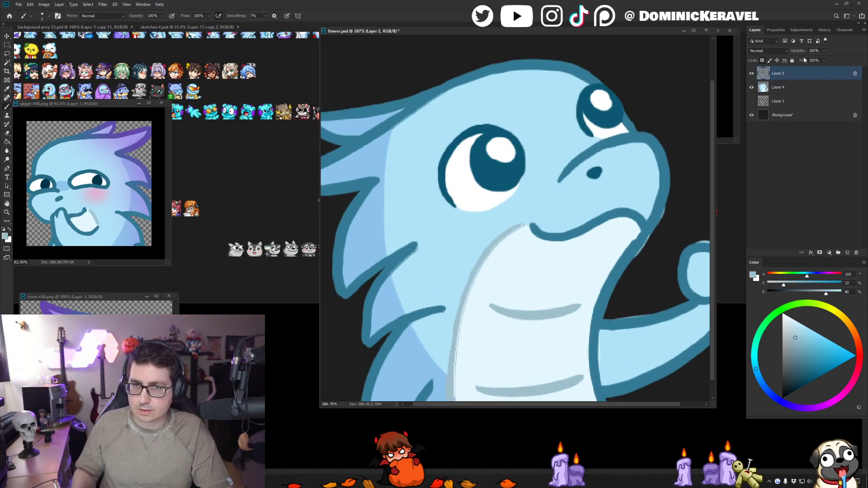
drag(493, 192, 483, 172)
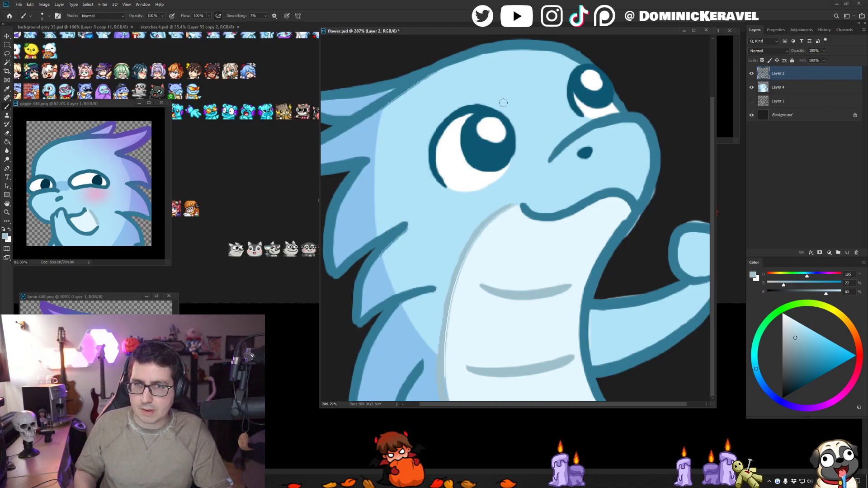
- Touch up the outline at the base of the horn on Layer 2, using the sampled horn fill and line blue
alt+click(417, 84)
mouse_move(416, 84)
mouse_down()
mouse_move(438, 97)
mouse_move(377, 136)
mouse_up()
key(ctrl+z)
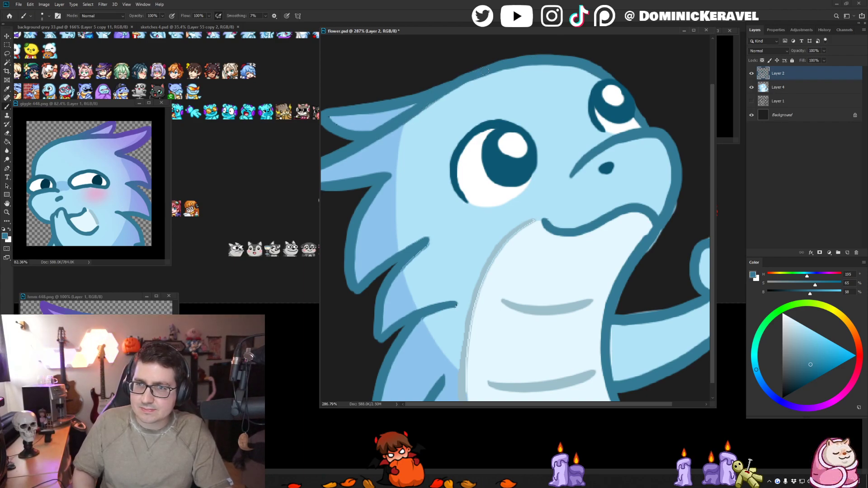
key(alt+bracketleft)
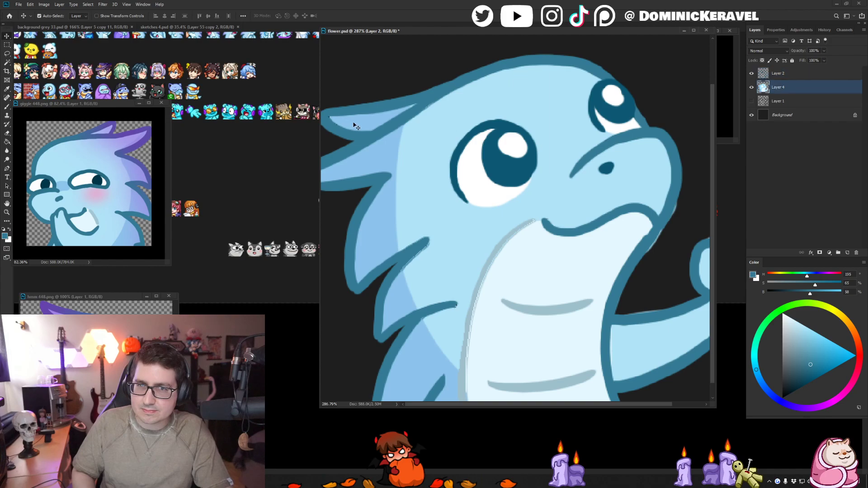
alt+click(329, 118)
key(alt+bracketright)
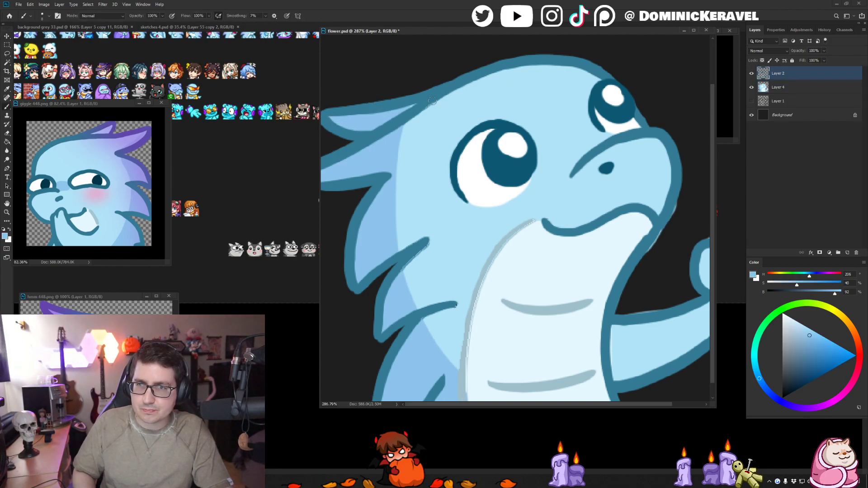
alt+click(416, 110)
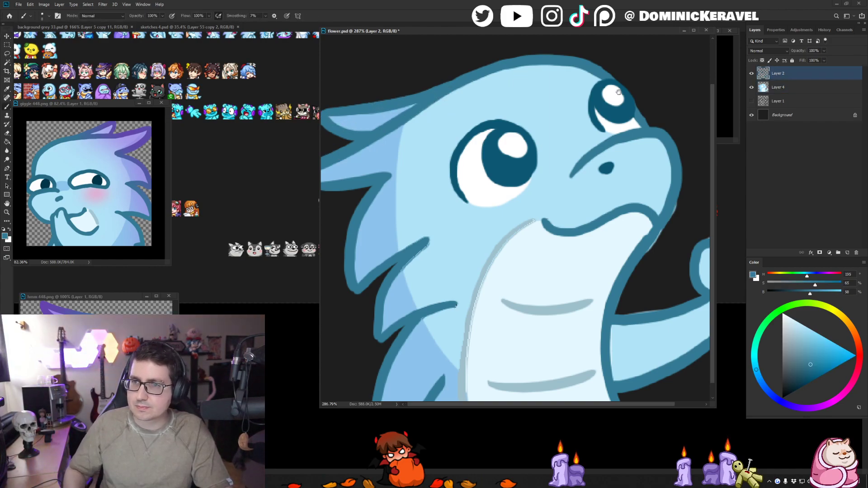
- Touch up the upper edge of the far eye's highlight on Layer 2, using the sampled white and line blue
drag(517, 45, 470, 64)
alt+click(571, 120)
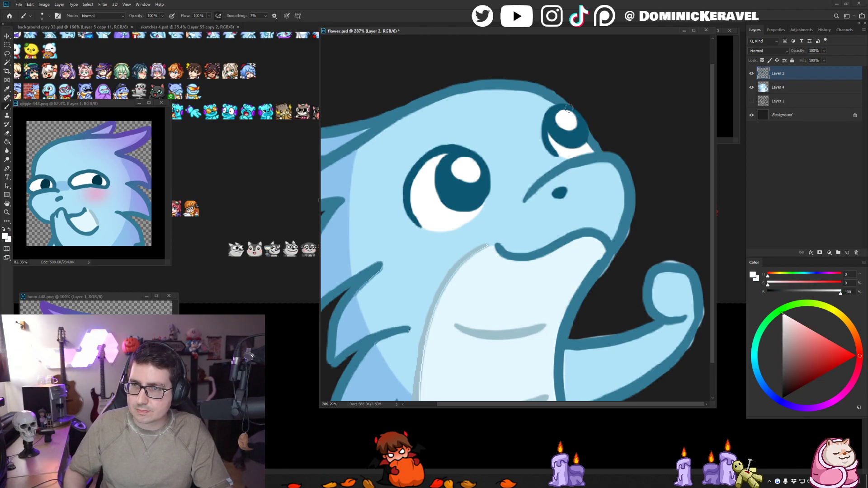
alt+click(569, 107)
key(e)
key(v)
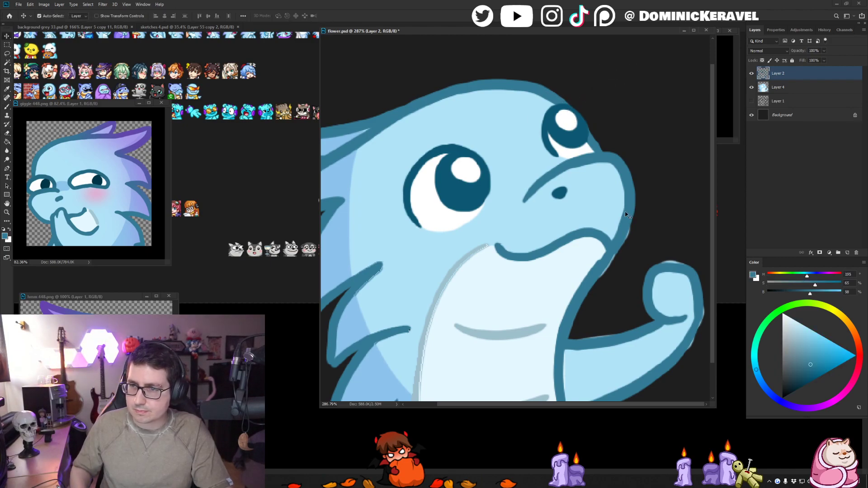
- Erase the stray fill outside the jaw, neck and arm outlines on Layer 4
key(e)
key(v)
click(632, 239)
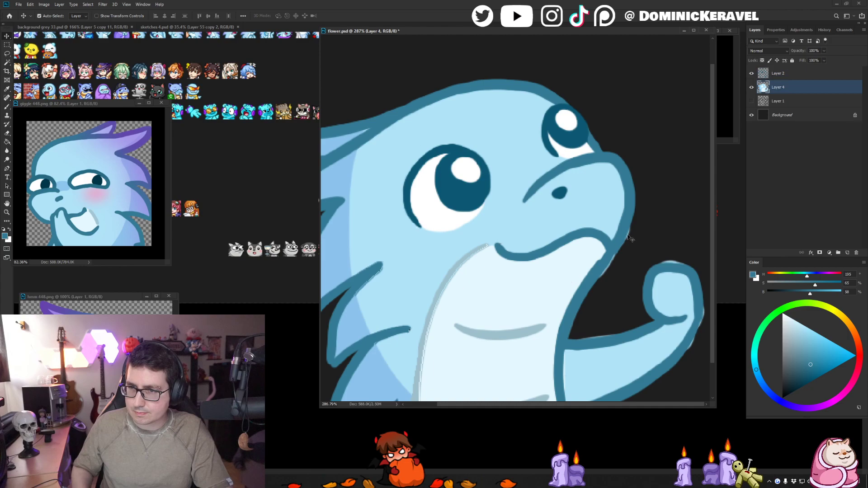
key(e)
drag(640, 255, 642, 216)
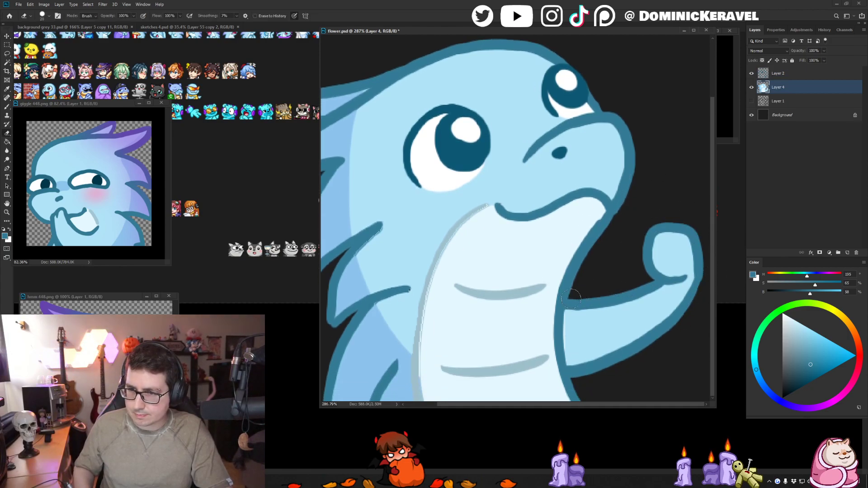
key(i)
click(559, 281)
key(e)
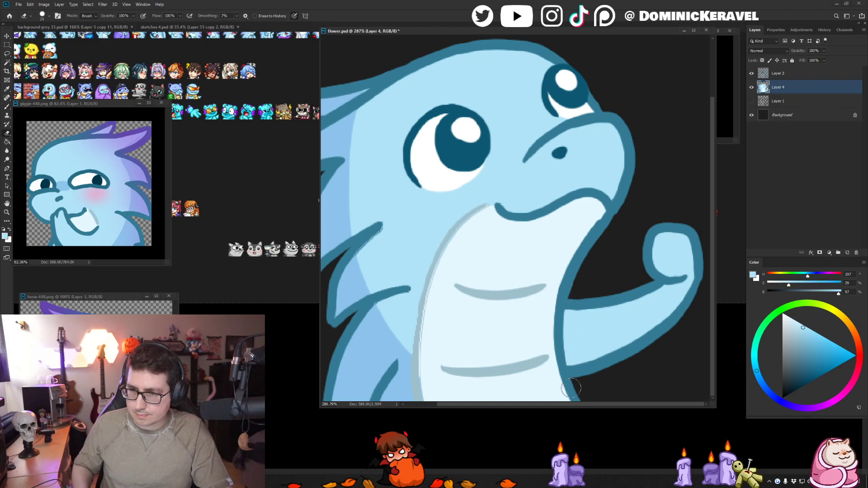
- Paint over the thin gap along the belly's back edge on Layer 4 in the sampled belly colour
key(b)
alt+click(475, 223)
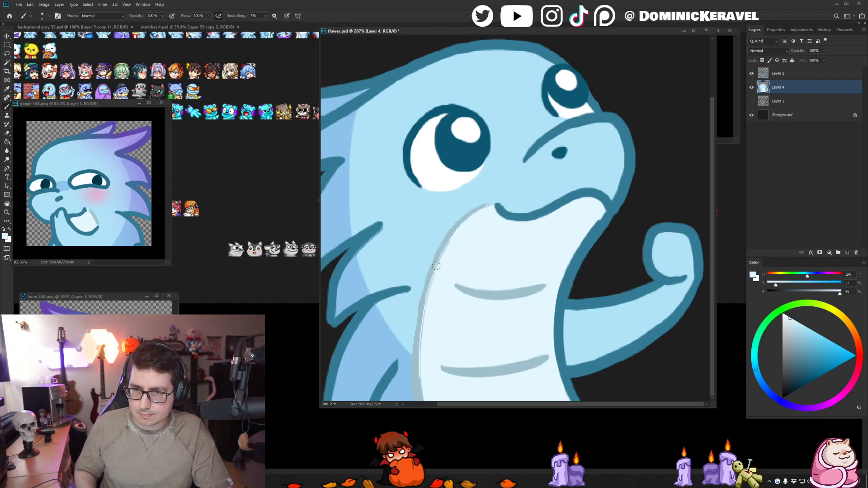
drag(426, 322, 420, 400)
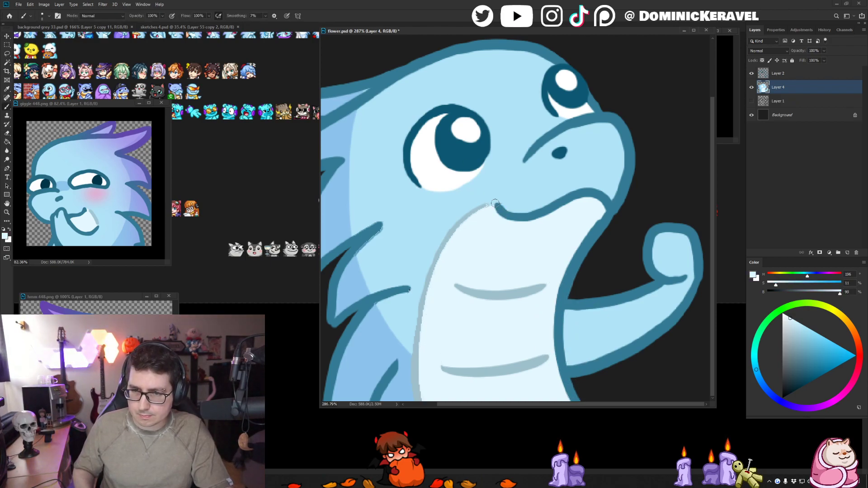
- Refine the belly's curved edge line on Layer 2 with the sampled grey-blue and belly colours, undoing the unwanted strokes
click(778, 74)
alt+click(463, 218)
drag(492, 204, 451, 239)
key(ctrl+z)
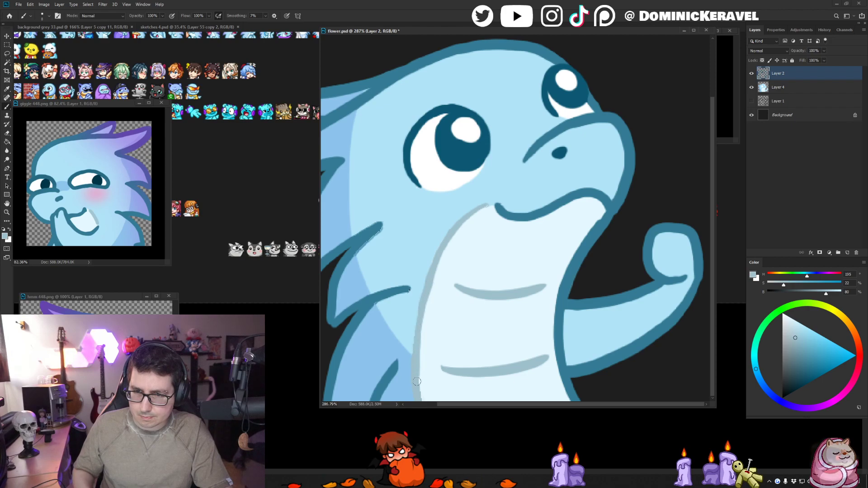
alt+click(436, 283)
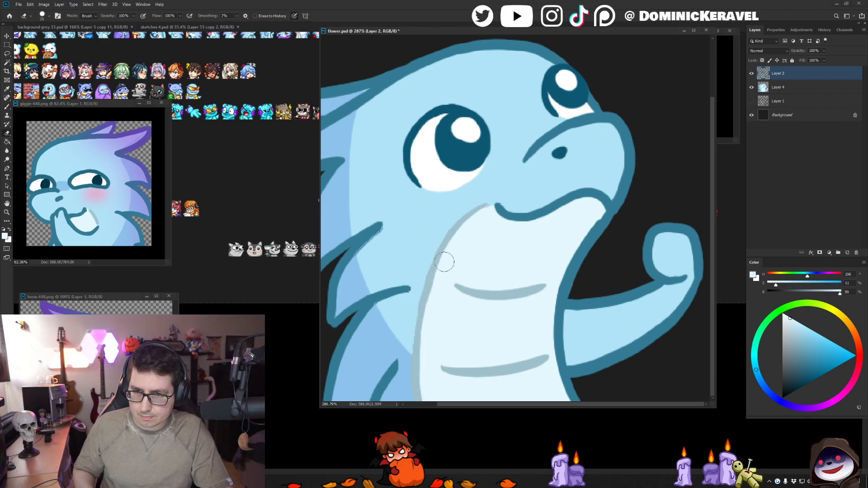
alt+click(430, 277)
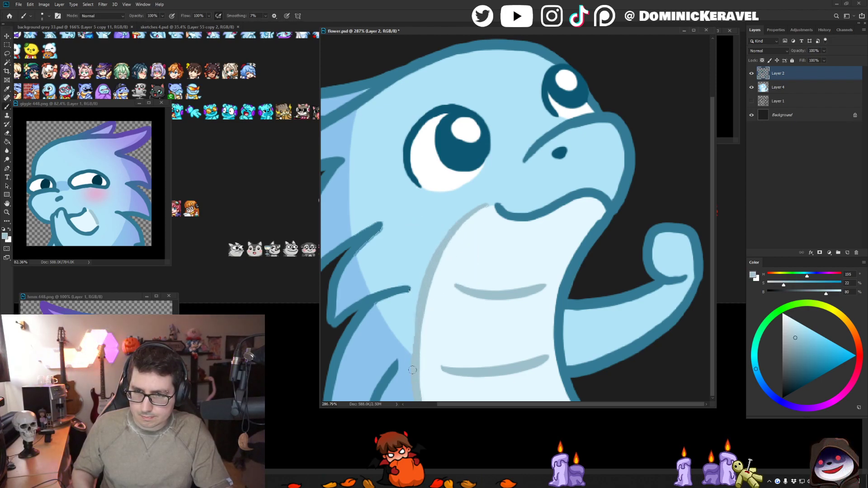
drag(426, 281, 419, 397)
key(ctrl+z)
key(ctrl+z)
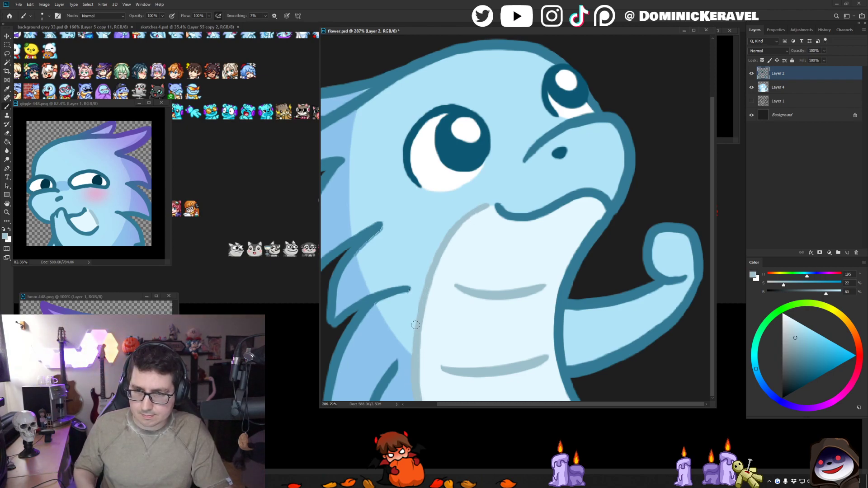
- Clean up the back spike's outline on Layer 2 and the fill beneath it on Layer 4, using the sampled line, body and shade blues
alt+click(349, 324)
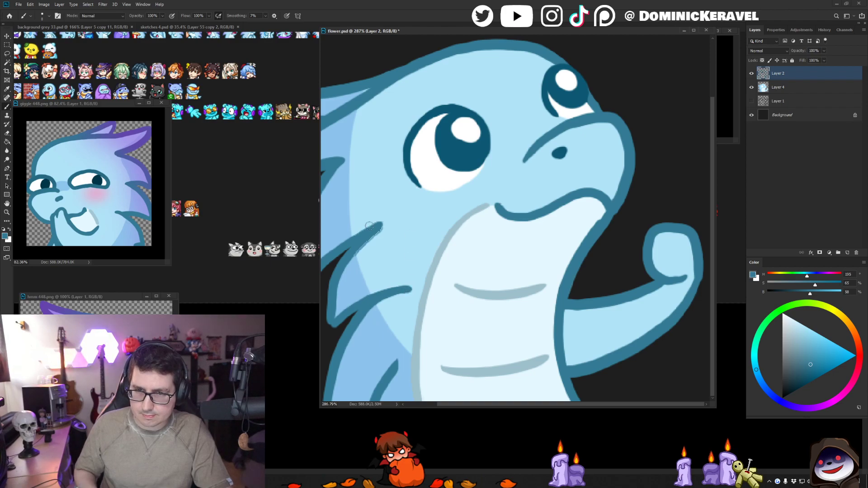
alt+click(386, 235)
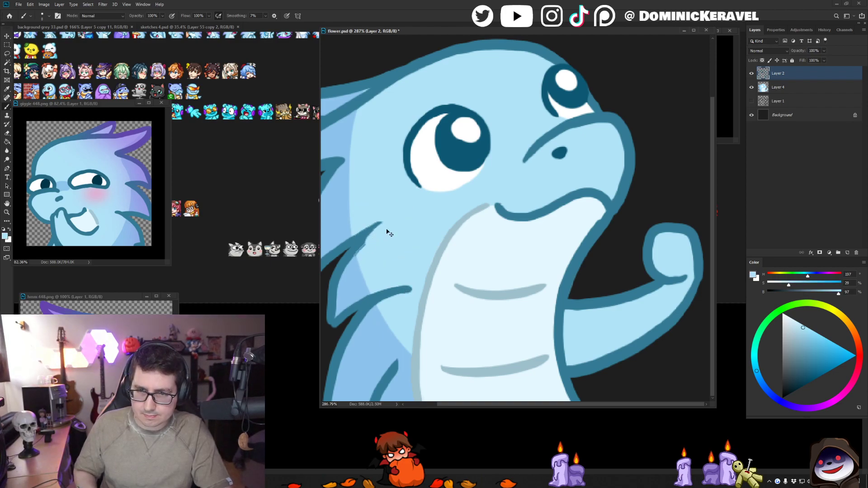
ctrl+click(383, 244)
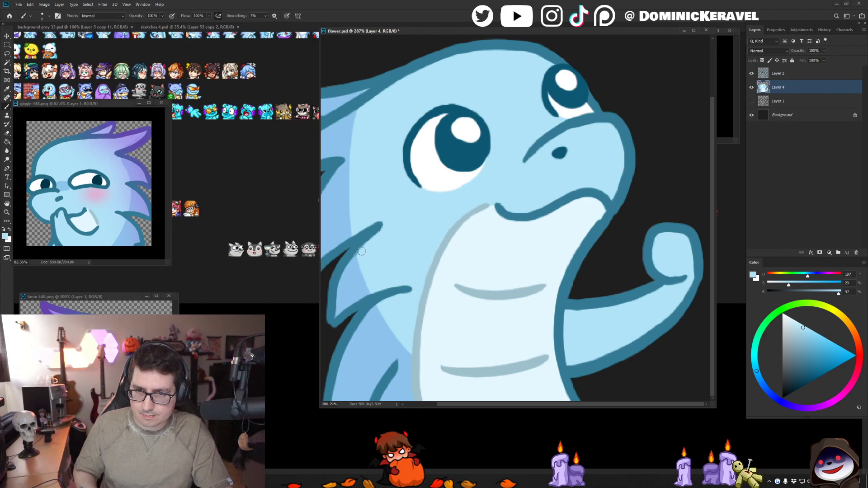
alt+click(356, 270)
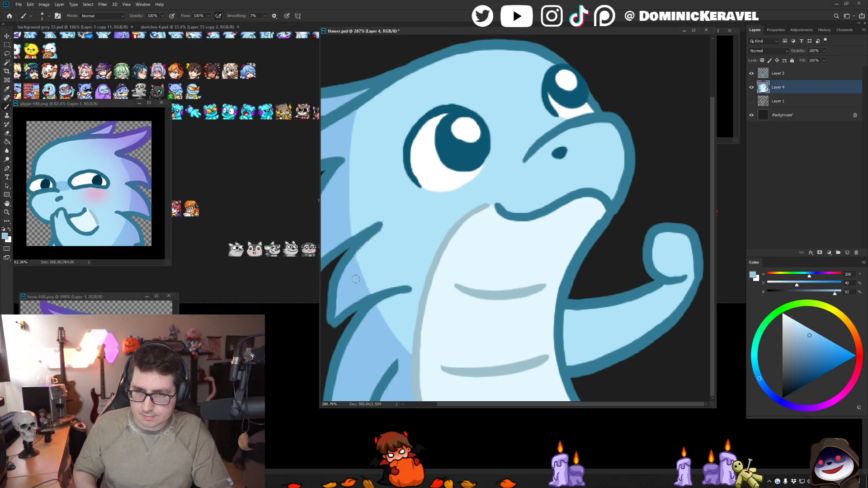
ctrl+click(374, 239)
key(e)
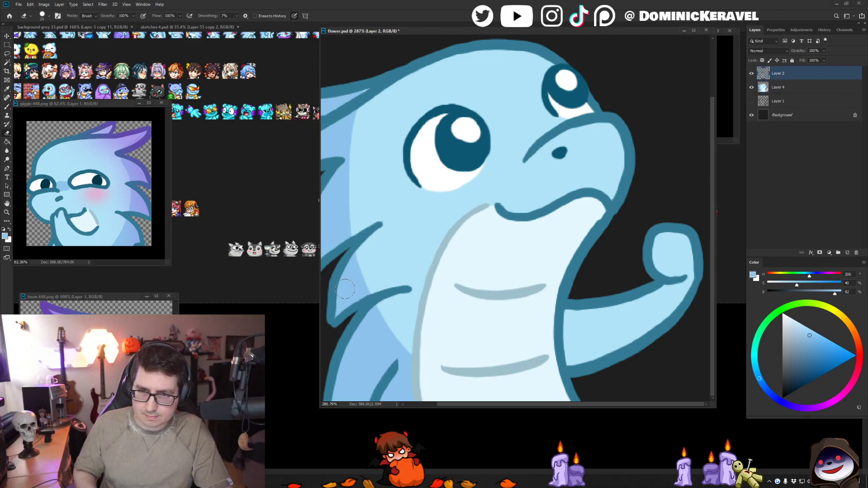
key(b)
alt+click(379, 230)
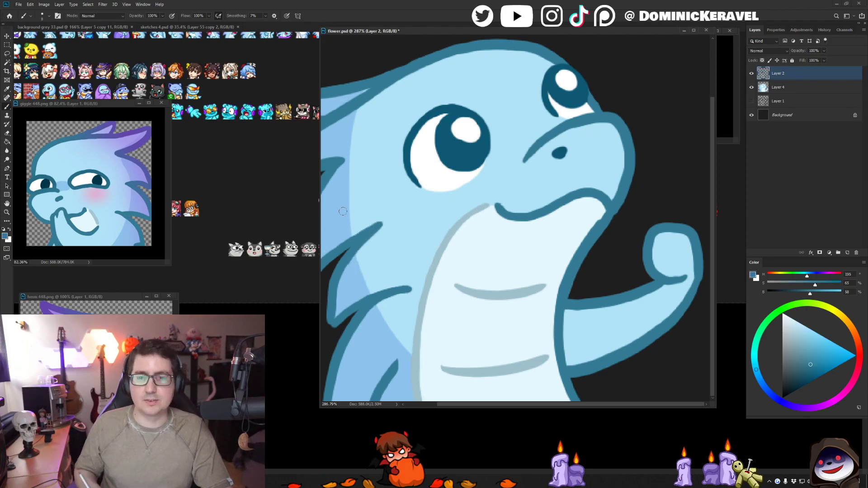
key(v)
drag(399, 195, 447, 198)
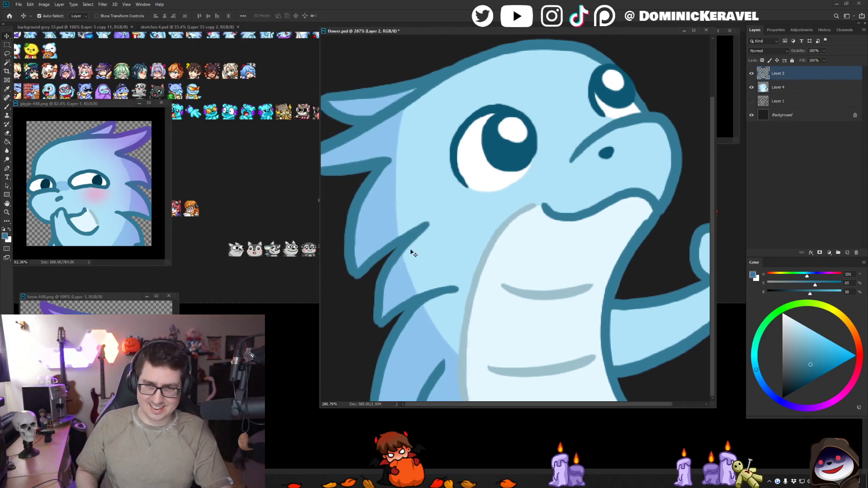
key(b)
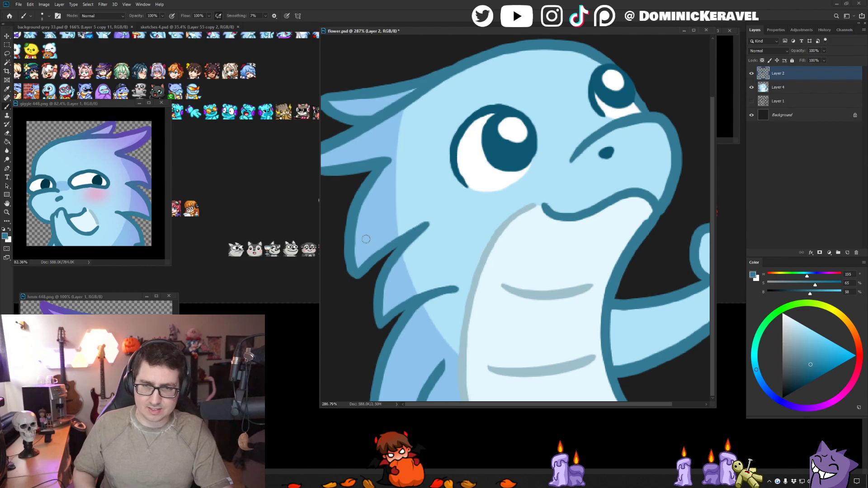
scroll(425, 144, up, 4)
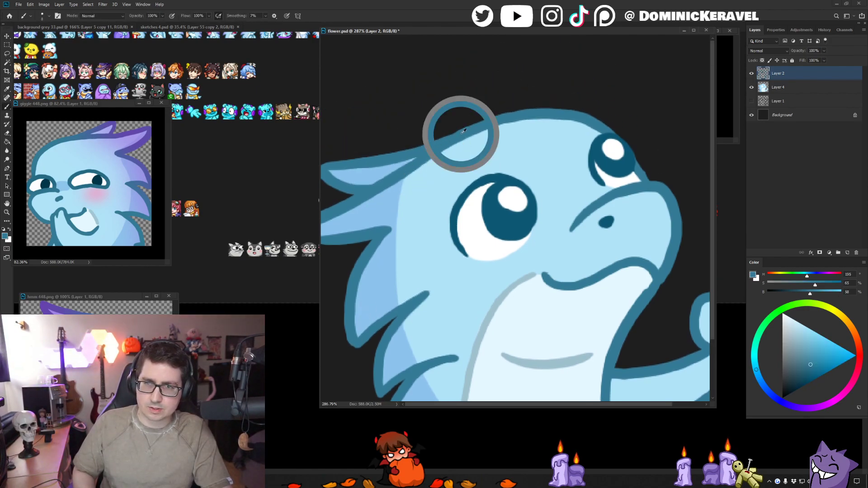
key(v)
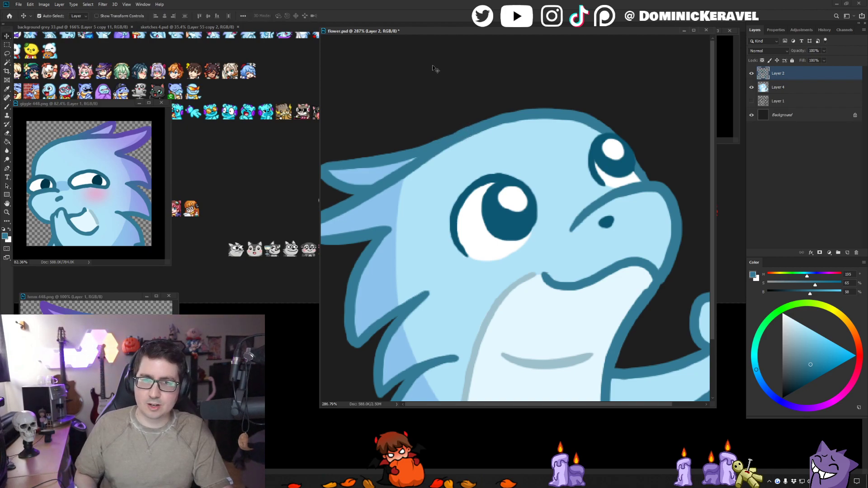
key(b)
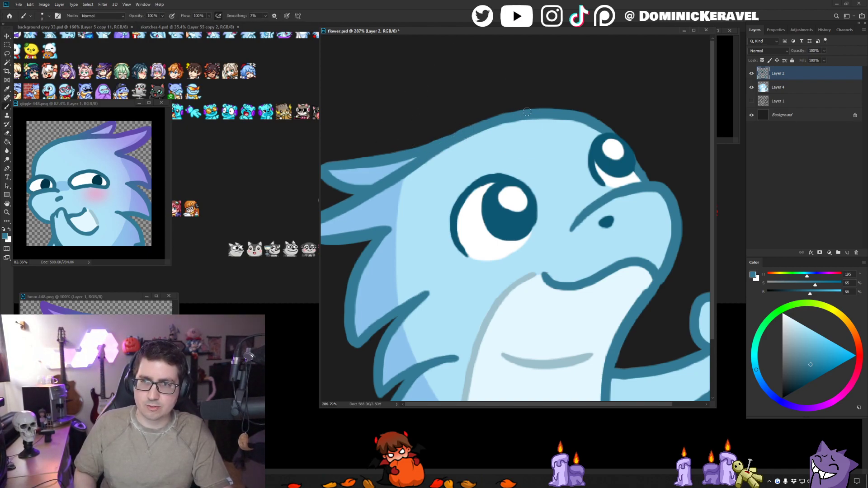
key(v)
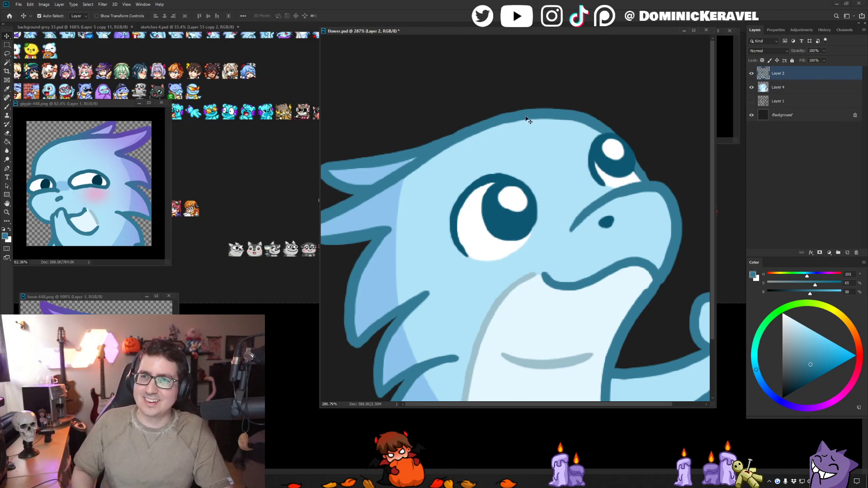
key(b)
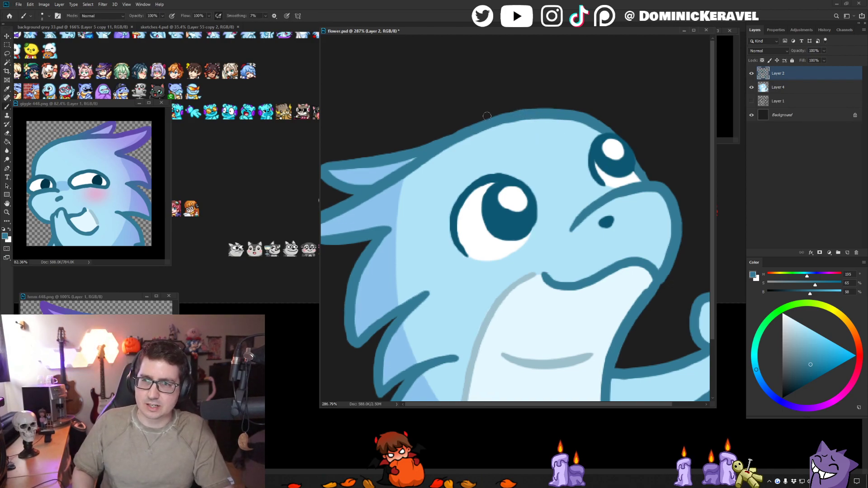
- Touch up the near eye's highlight and the pupil around it on Layer 2 in the sampled white and dark blue
mouse_move(550, 182)
mouse_down()
mouse_move(507, 143)
mouse_move(509, 124)
mouse_up()
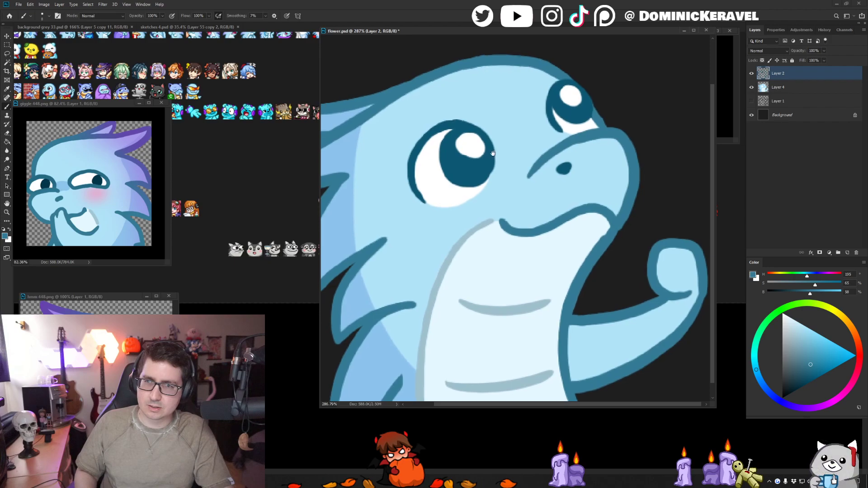
key(v)
key(b)
alt+click(469, 144)
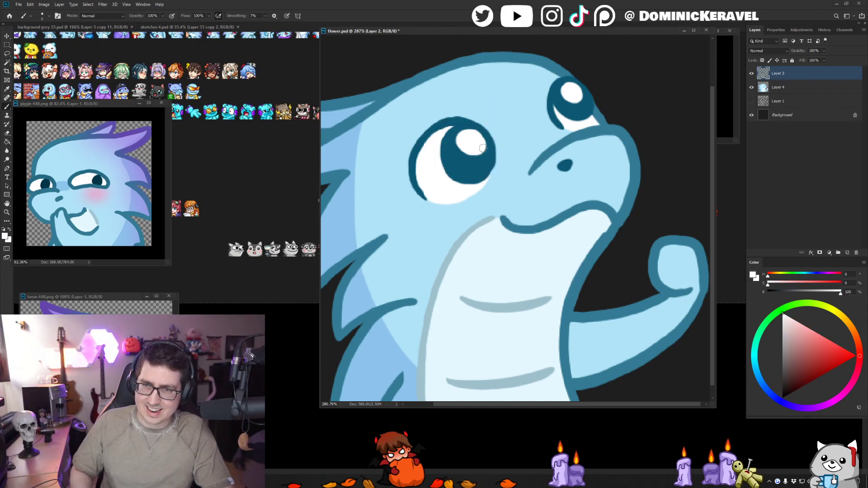
alt+click(463, 122)
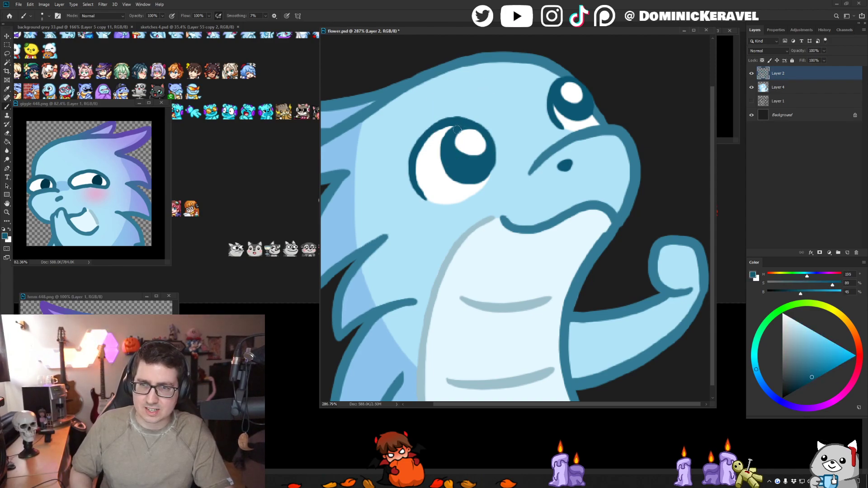
drag(490, 151, 484, 139)
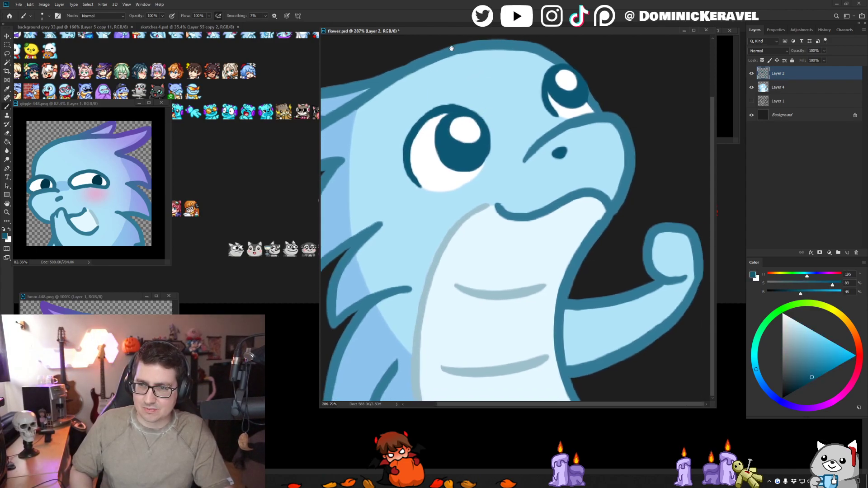
- Touch up the outline where the mouth line meets the jaw on Layer 2 in the sampled line blue
alt+click(615, 204)
key(v)
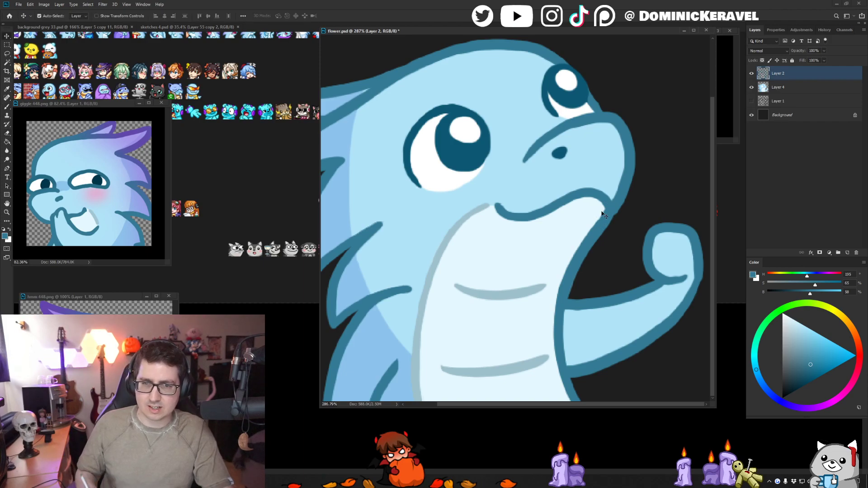
drag(449, 225, 416, 226)
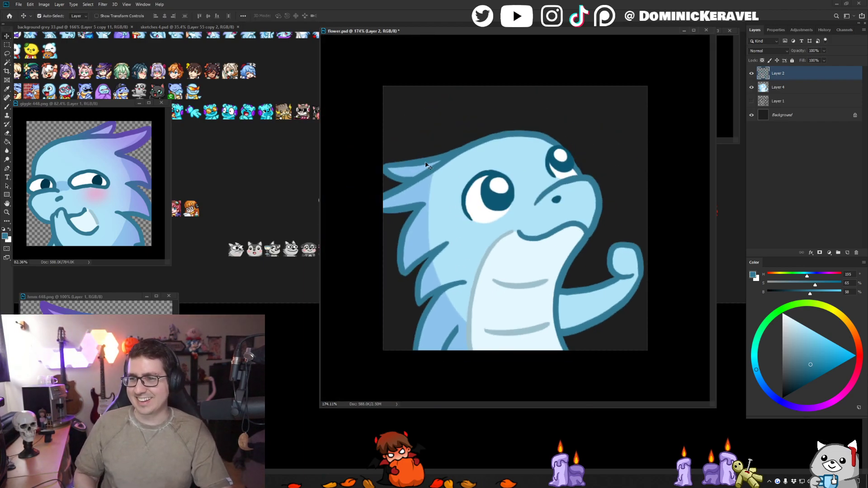
- Lock the transparent pixels of Layer 4 and keep that layer active for painting
ctrl+click(777, 89)
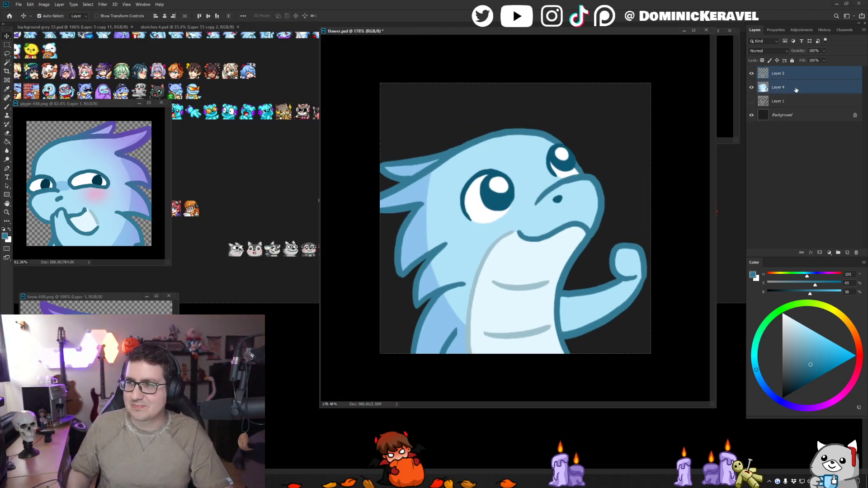
ctrl+click(801, 74)
click(762, 60)
key(b)
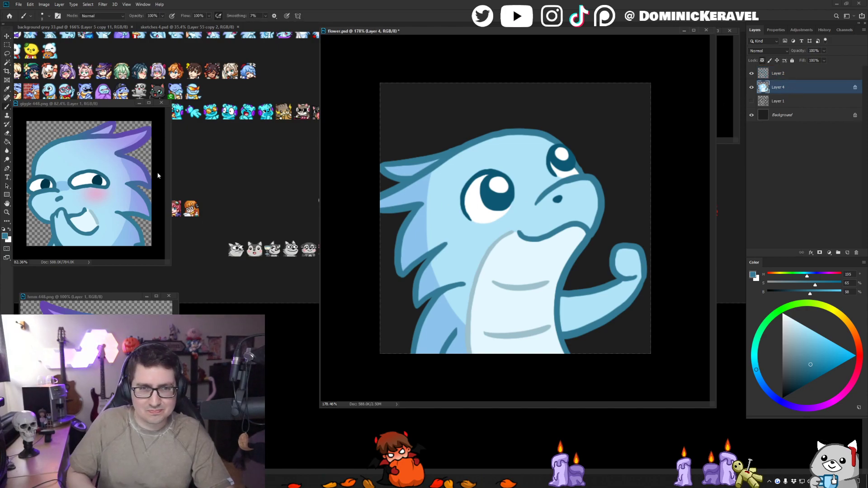
- Pick up the light purple from the sketches document's palette and choose the Air Broosh preset in Dom Brushes EMOTES for flower.psd
click(181, 27)
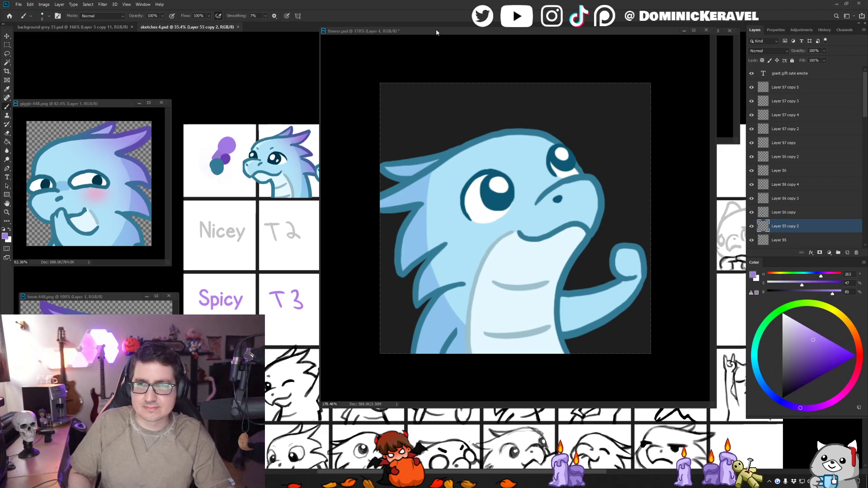
drag(436, 32, 423, 27)
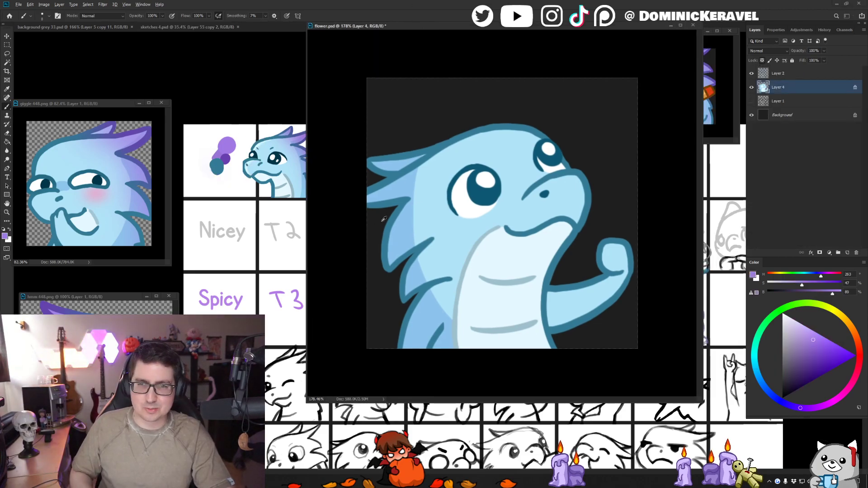
right_click(406, 216)
click(448, 289)
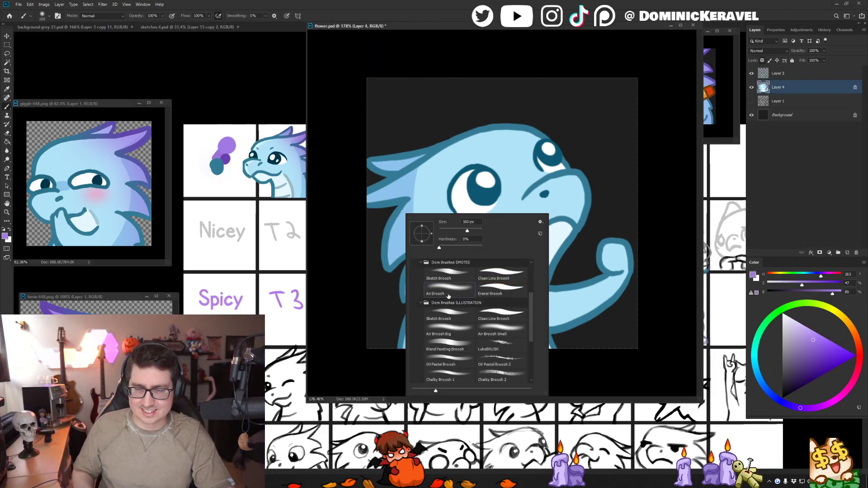
- Airbrush light purple shading over the dragon's head horns and the spikes along its back on Layer 4
key(Return)
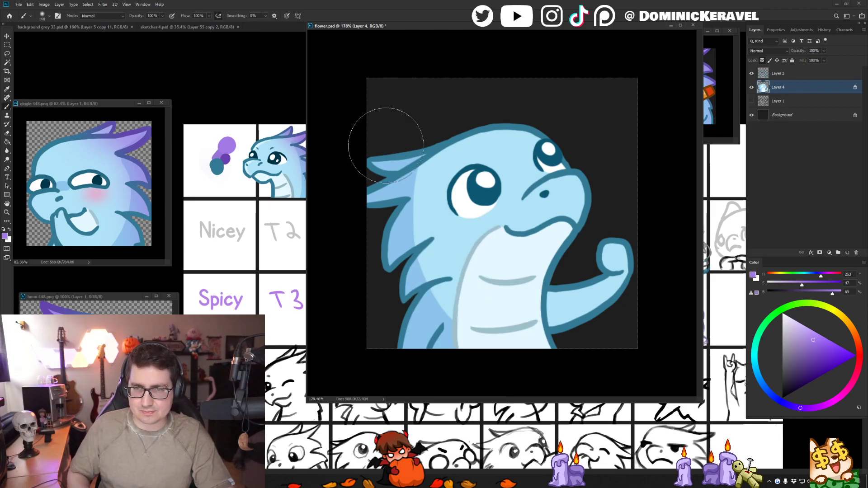
mouse_move(386, 145)
mouse_down()
mouse_move(411, 126)
mouse_move(384, 179)
mouse_move(412, 112)
mouse_move(438, 356)
mouse_up()
mouse_move(411, 155)
mouse_down()
mouse_move(367, 300)
mouse_move(397, 109)
mouse_move(362, 161)
mouse_move(354, 149)
mouse_up()
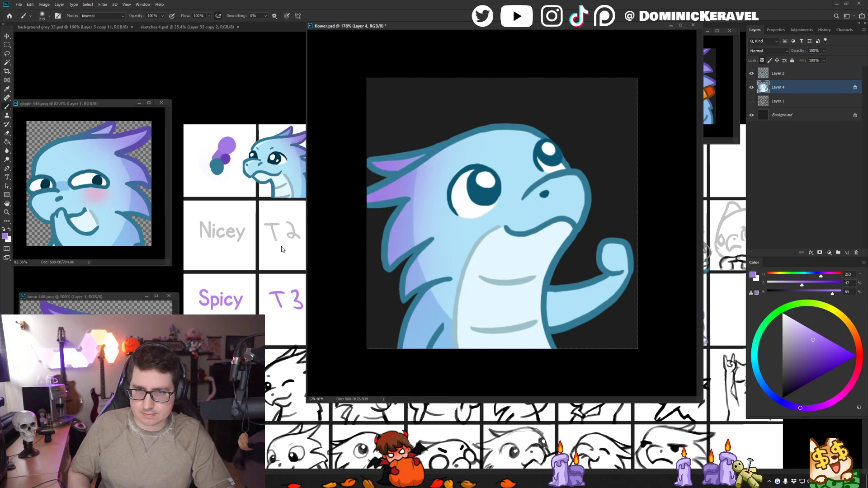
mouse_move(412, 185)
mouse_down()
mouse_move(392, 184)
mouse_move(421, 174)
mouse_move(394, 173)
mouse_up()
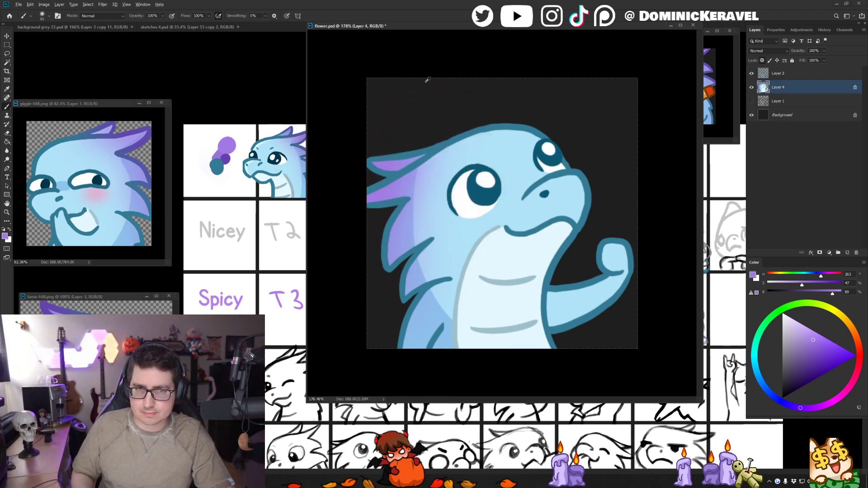
- Sample the darker purple from the sketches palette, lock Layer 2's transparent pixels, and airbrush that purple over the upper horn tip
alt+click(229, 157)
click(785, 76)
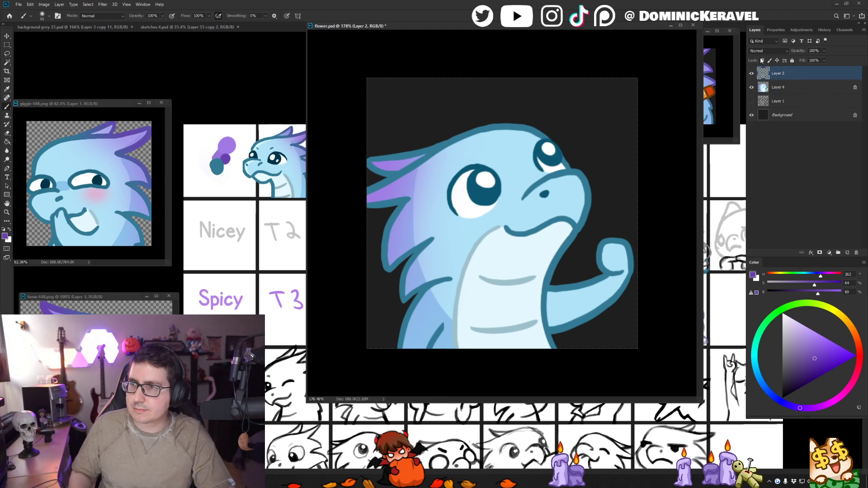
drag(384, 163, 394, 164)
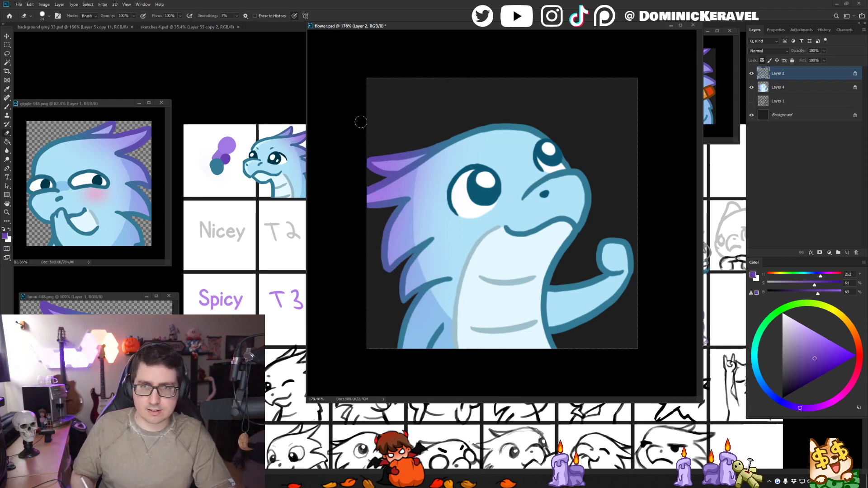
- Move the floating flower.psd window to uncover the neighbouring reference drawing and leave the Move tool active
key(v)
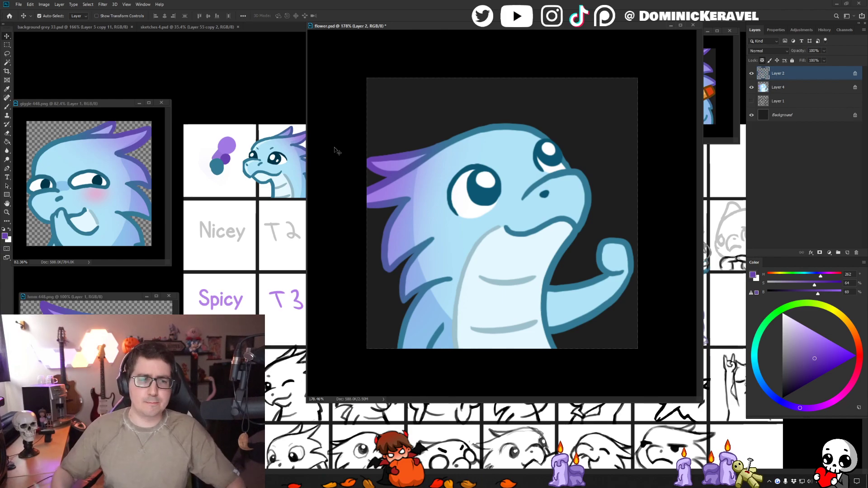
mouse_move(395, 28)
mouse_down()
mouse_move(399, 52)
mouse_move(397, 41)
mouse_up()
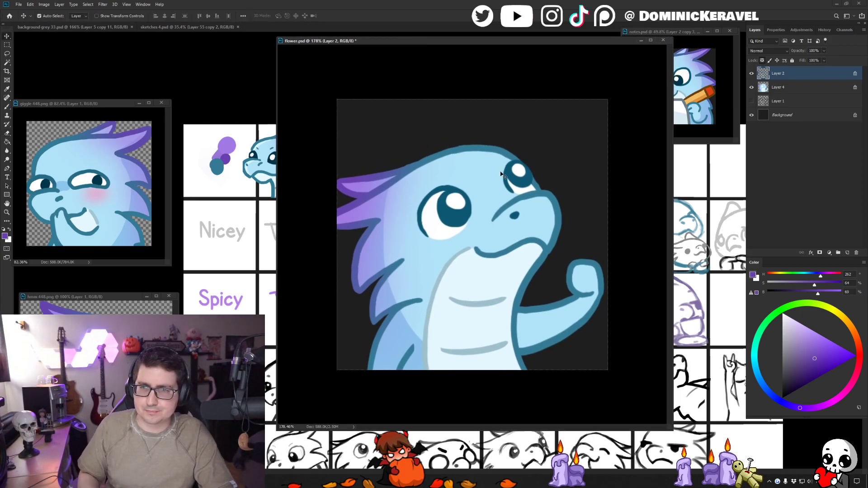
key(e)
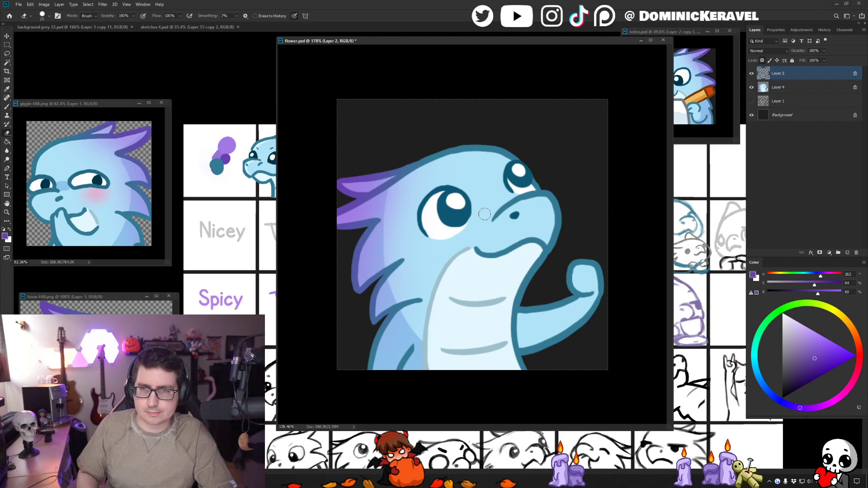
key(v)
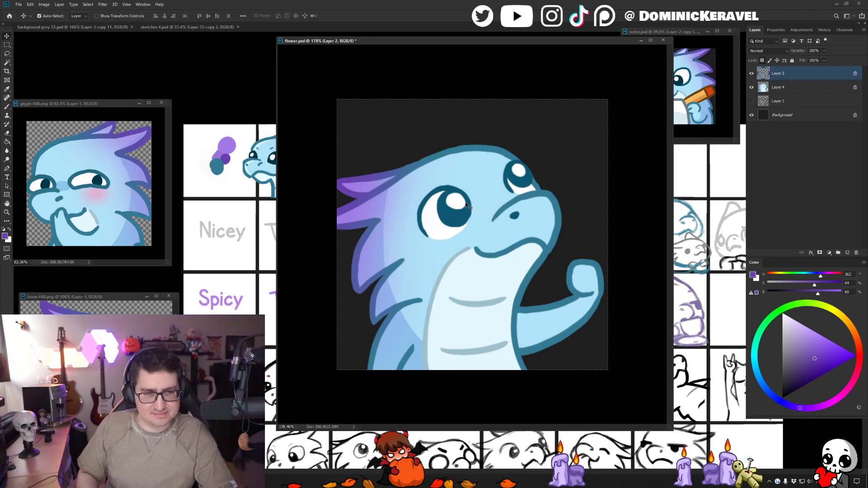
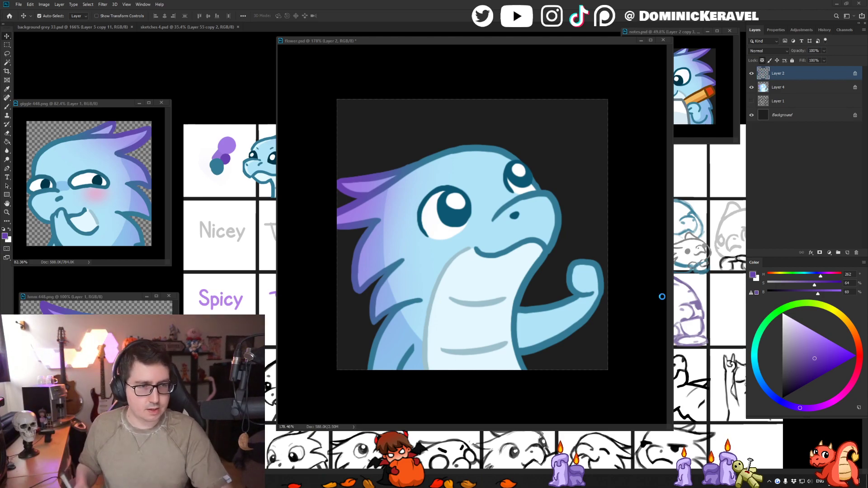
- Reposition the floating flower.psd window over the sketches document so more of the neighbouring reference drawing is uncovered
mouse_move(463, 47)
mouse_down()
mouse_move(473, 81)
mouse_move(478, 75)
mouse_up()
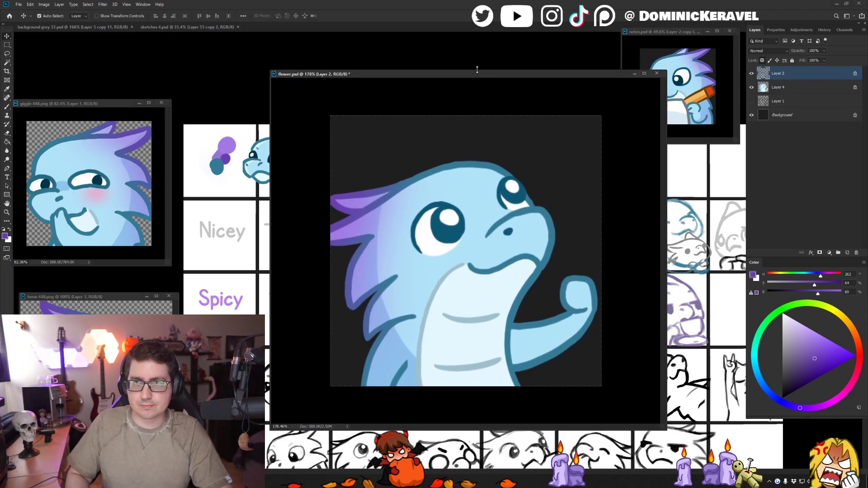
click(477, 64)
click(478, 71)
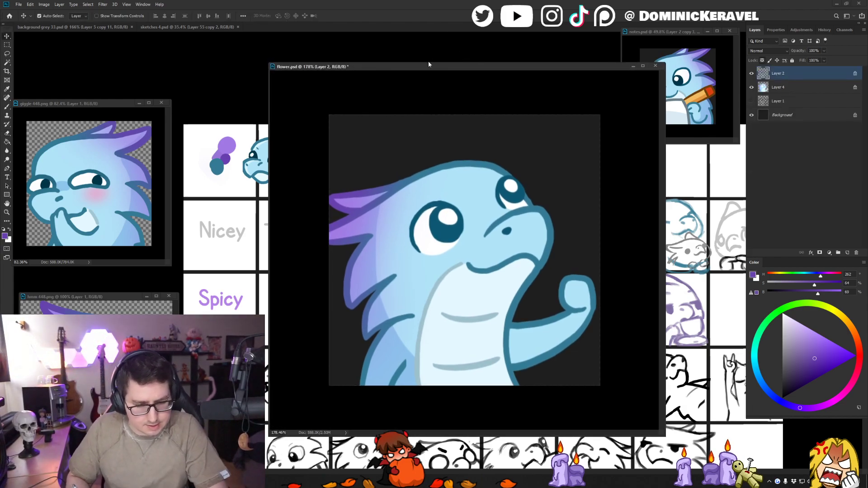
drag(481, 69, 465, 62)
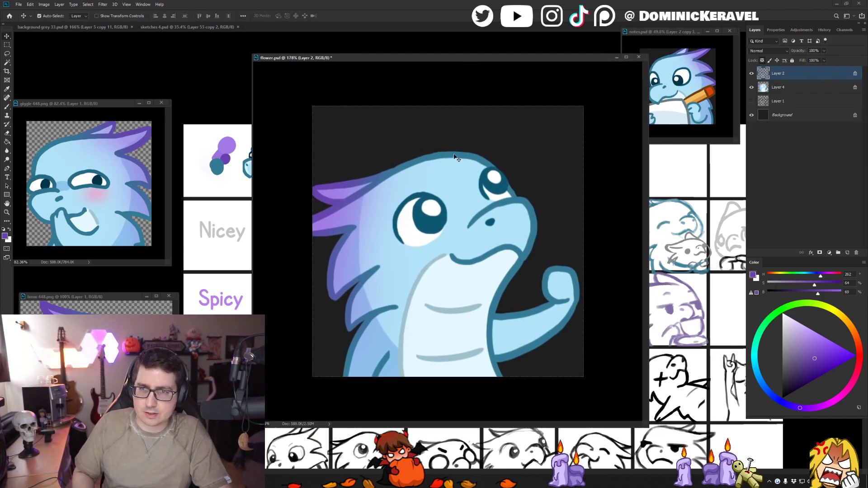
key(e)
key(v)
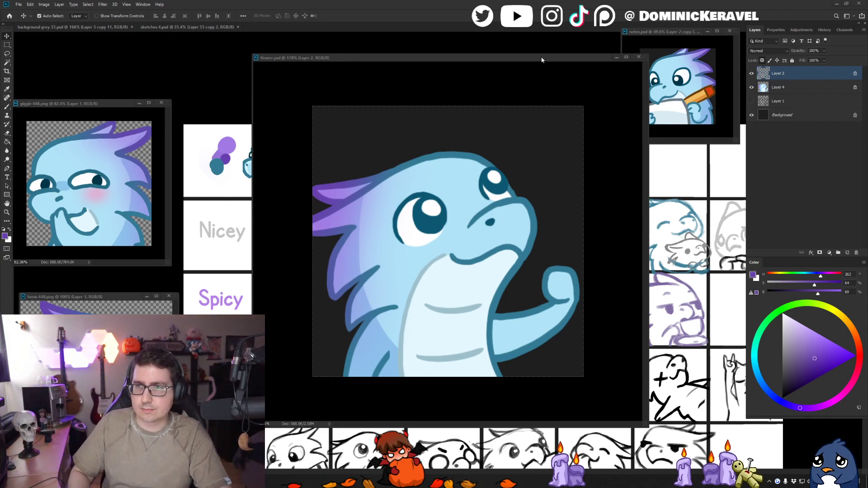
- Show the Layer 1 flower sketch at 100% opacity and hide the Background layer
click(751, 101)
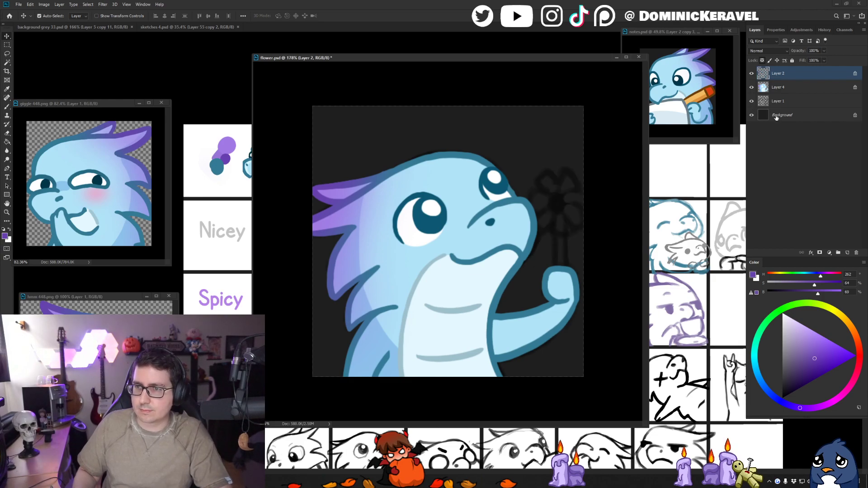
click(751, 114)
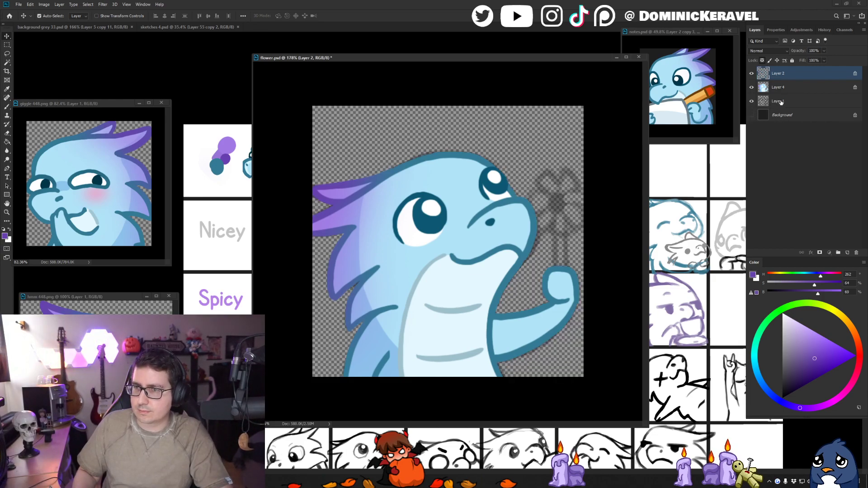
click(764, 105)
click(822, 51)
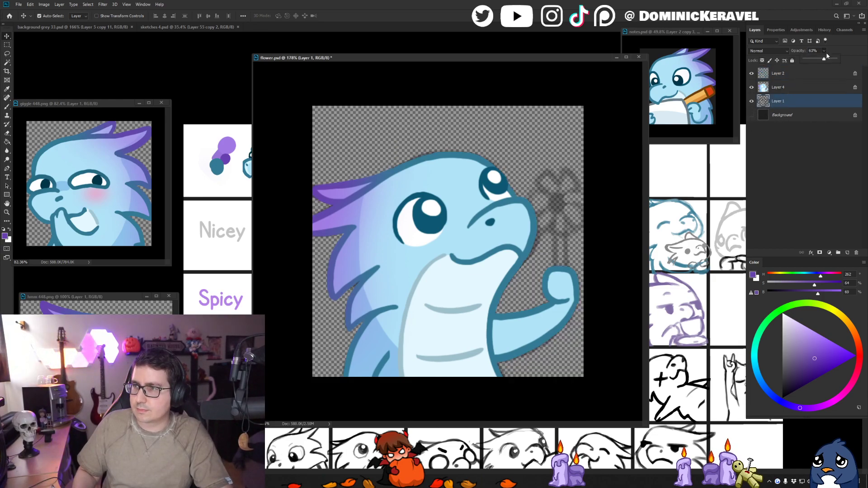
drag(828, 59, 853, 57)
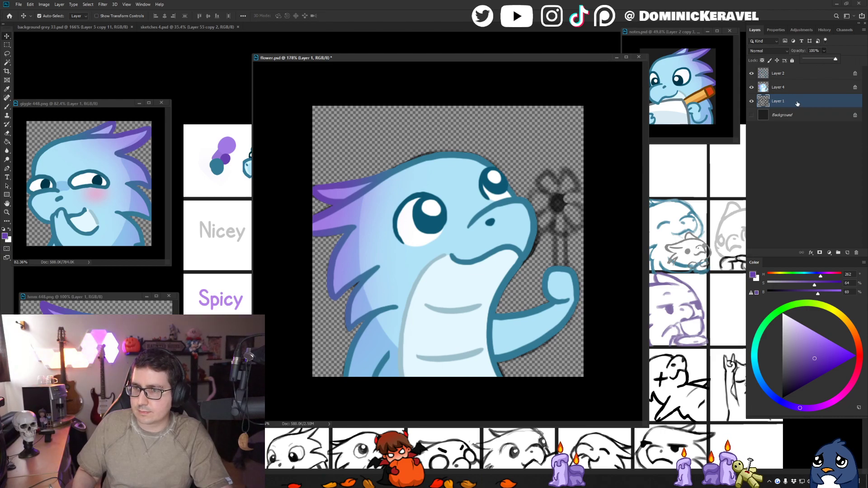
- Create a new normal-mode layer directly above sketch Layer 1 for the flower's stem lines
click(782, 87)
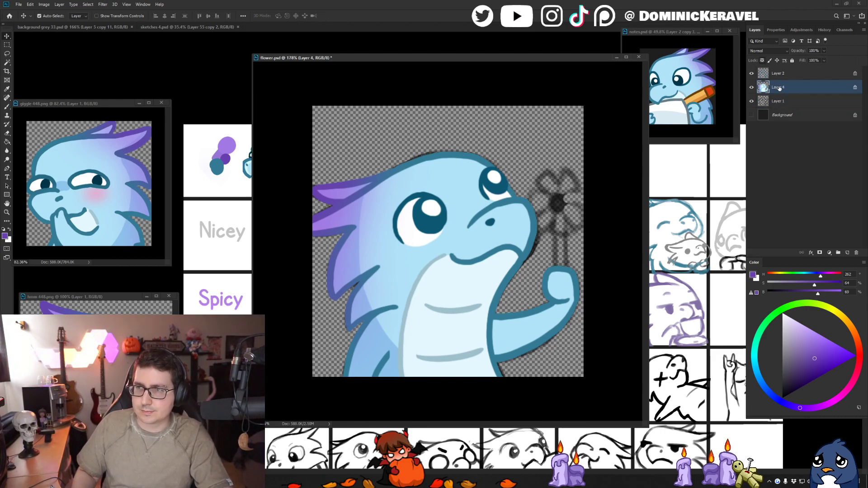
click(796, 100)
key(ctrl+shift+n)
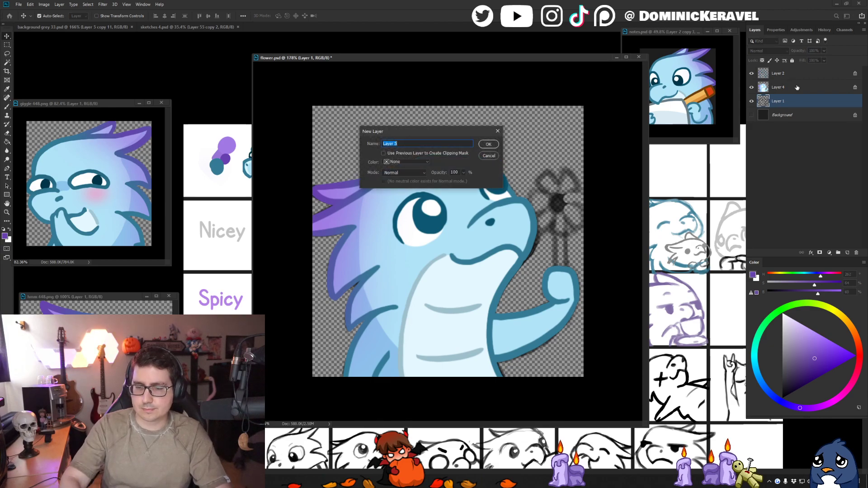
key(Return)
- Set the paint colour to dark green (H 127, S 100, B 40) and choose a lining brush preset with 7% smoothing
key(b)
click(775, 313)
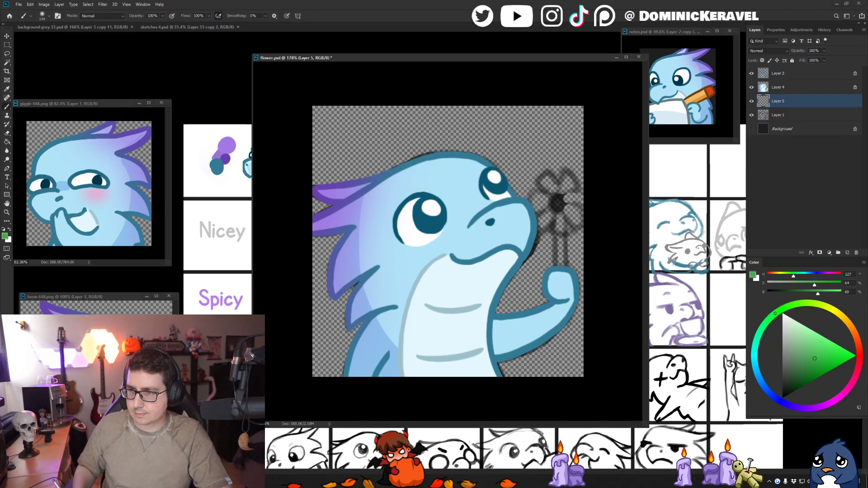
click(812, 381)
drag(574, 234, 540, 240)
right_click(570, 226)
click(680, 318)
key(e)
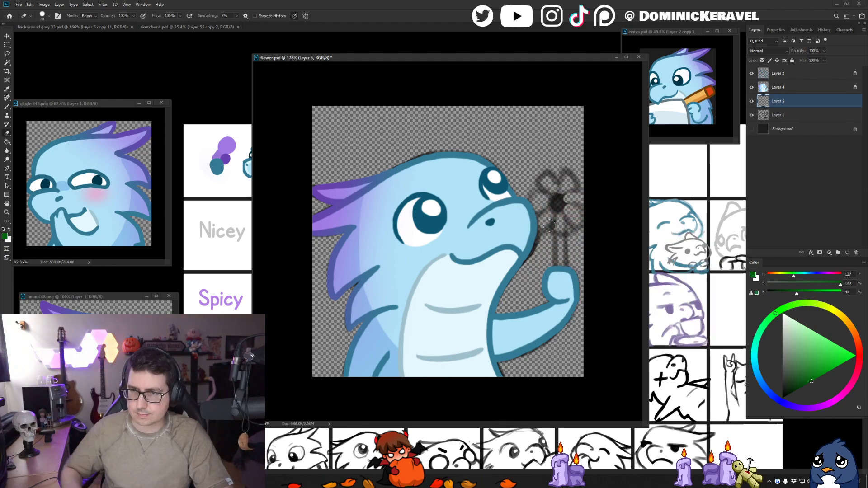
right_click(530, 216)
double_click(638, 289)
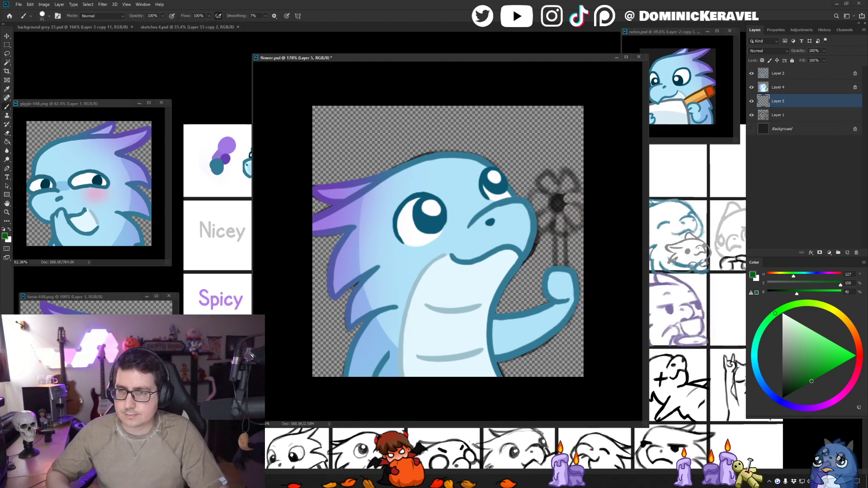
- Shrink the brush and draw both vertical sides of the flower stem in dark green above the dragon's fist on Layer 5
mouse_move(561, 211)
mouse_down()
mouse_move(556, 215)
mouse_move(559, 205)
mouse_up()
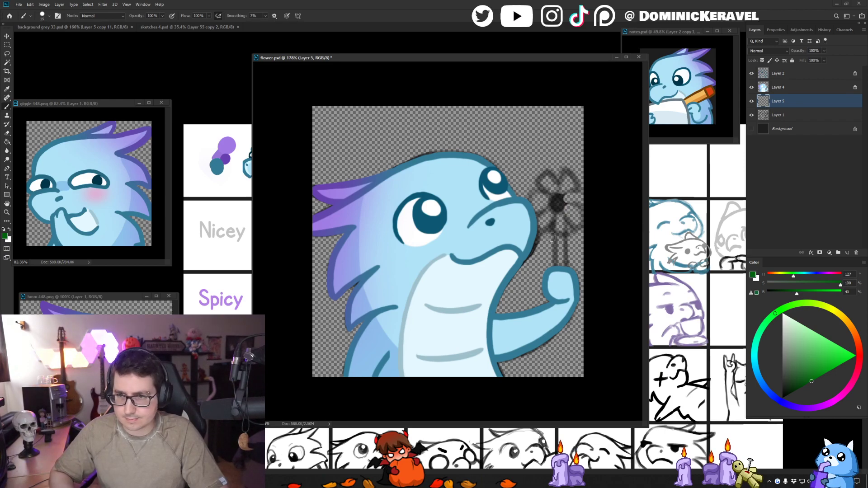
drag(553, 234, 554, 271)
key(ctrl+z)
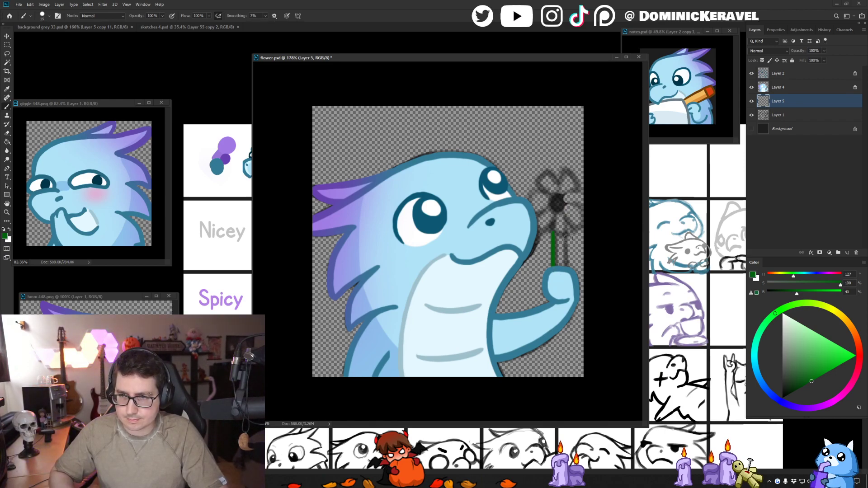
drag(565, 233, 565, 266)
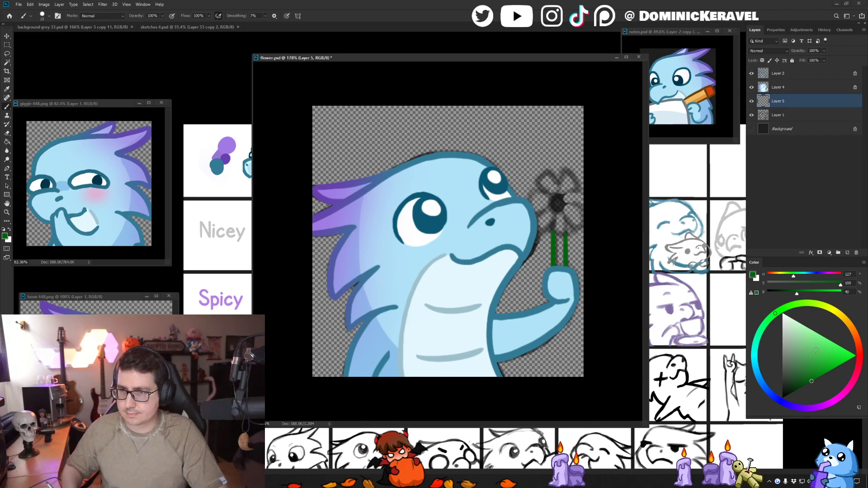
- Add a new layer above Layer 1 and fill the stem in lighter green (H 127, S 65, B 64) up to the flower's centre
click(813, 362)
click(789, 116)
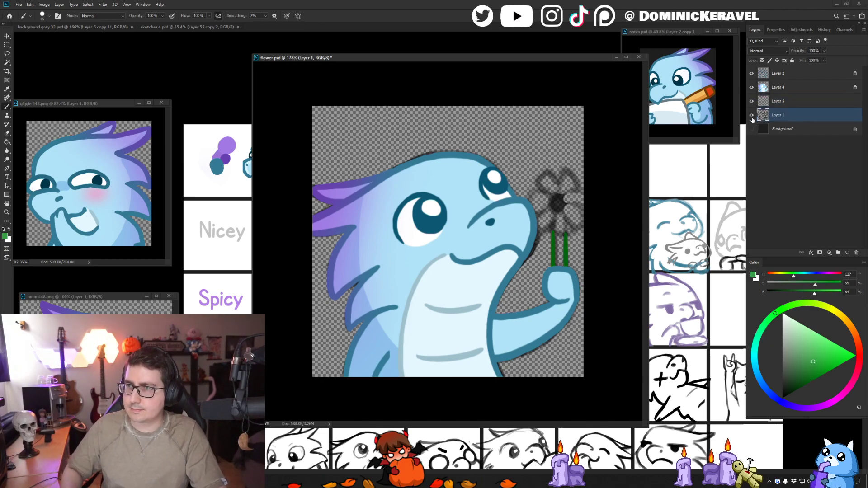
click(751, 116)
click(751, 116)
key(ctrl+shift+n)
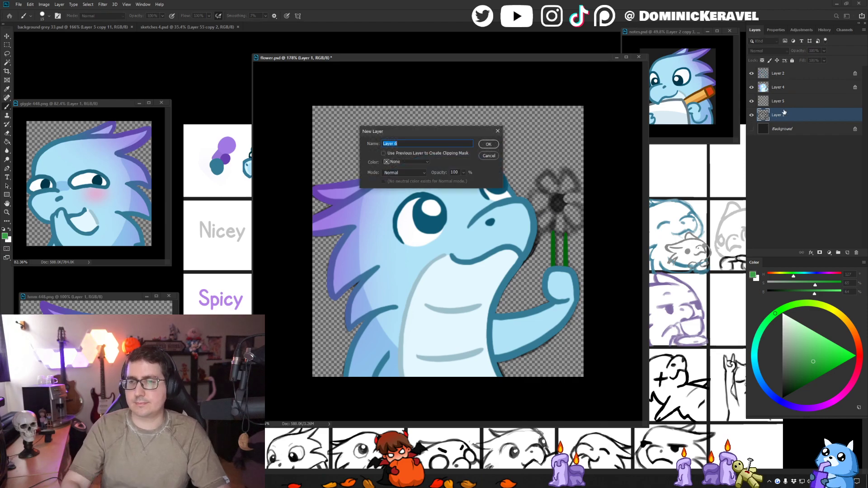
key(Return)
mouse_move(559, 235)
mouse_down()
mouse_move(557, 267)
mouse_move(560, 236)
mouse_up()
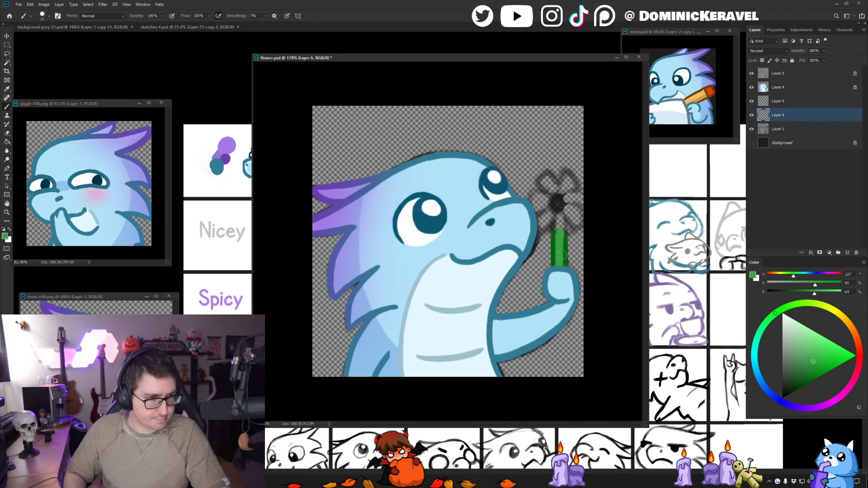
drag(559, 232, 559, 220)
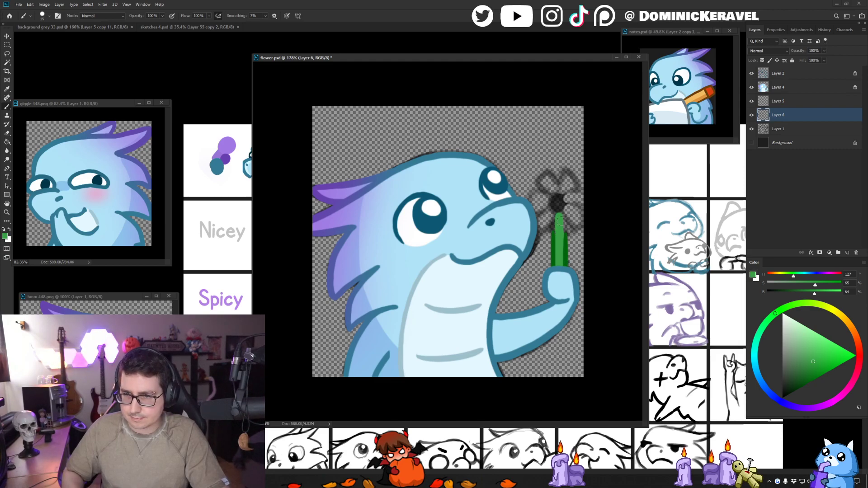
- Sample the stem's dark green and extend its side outlines up to the flower's centre
alt+click(566, 241)
mouse_move(564, 259)
mouse_down()
mouse_move(563, 220)
mouse_move(555, 218)
mouse_up()
key(v)
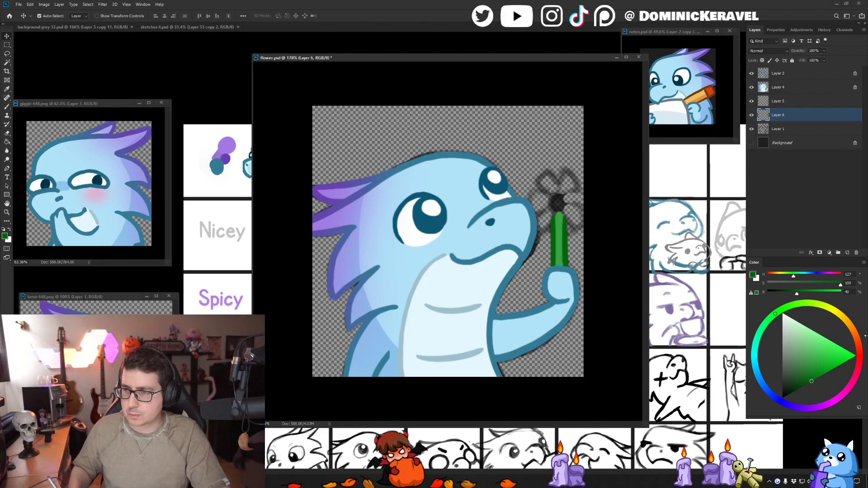
- Choose a golden yellow (H 41, S 79, B 91) and paint the flower's round centre on Layer 6
drag(849, 324, 846, 321)
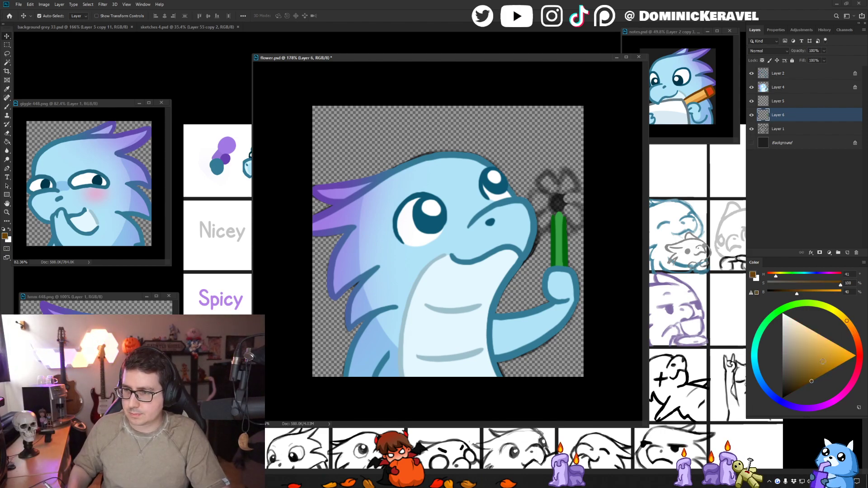
click(829, 352)
drag(828, 352, 835, 351)
key(b)
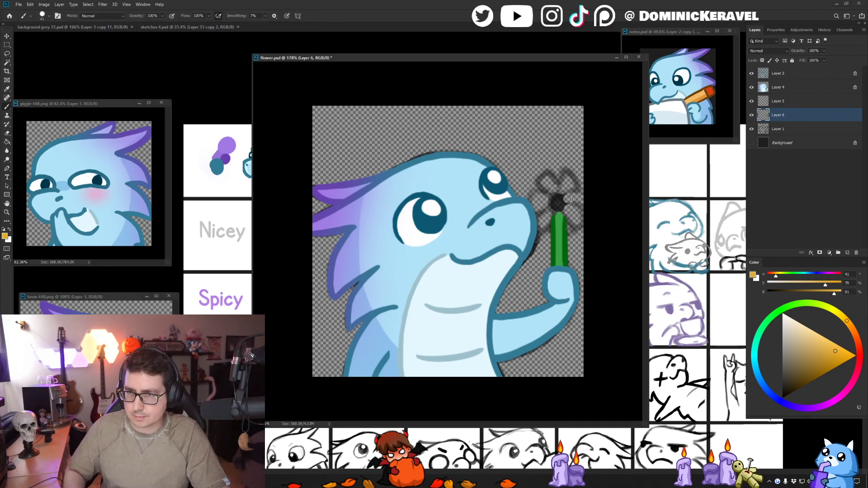
click(559, 202)
- Outline the flower's yellow centre with an 11 px brush in brown-orange (H 31, S 84, B 58) and save flower.psd
drag(560, 203, 556, 204)
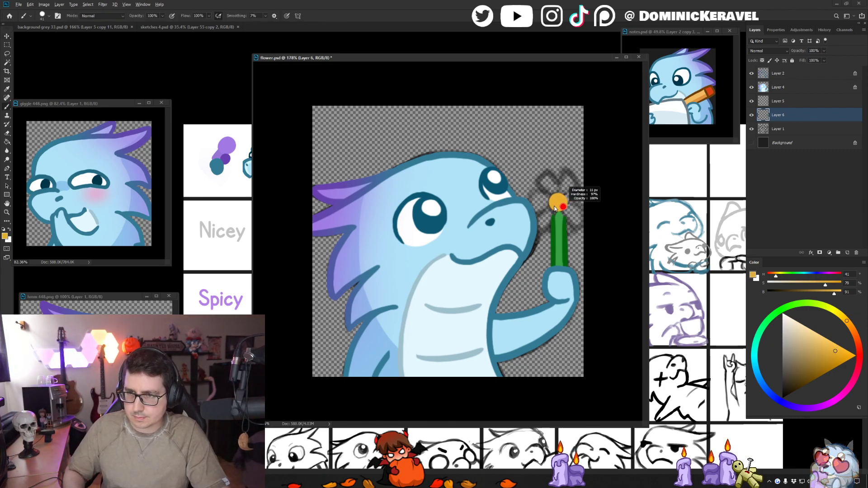
click(806, 384)
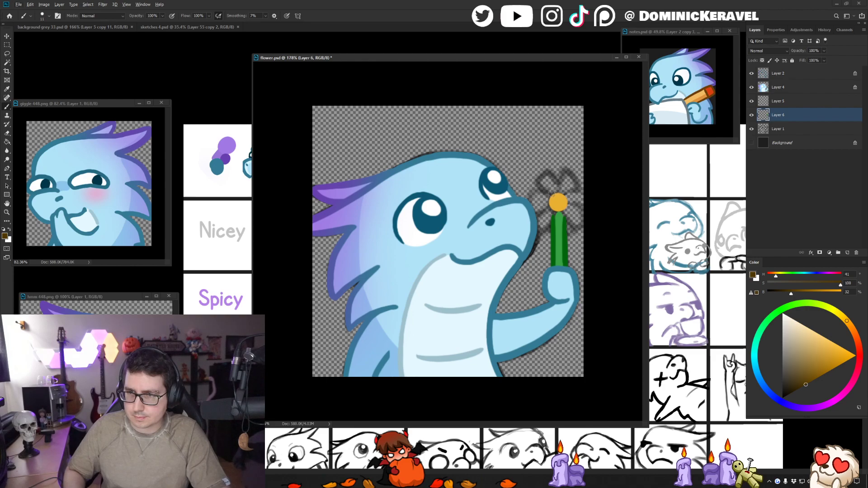
click(815, 360)
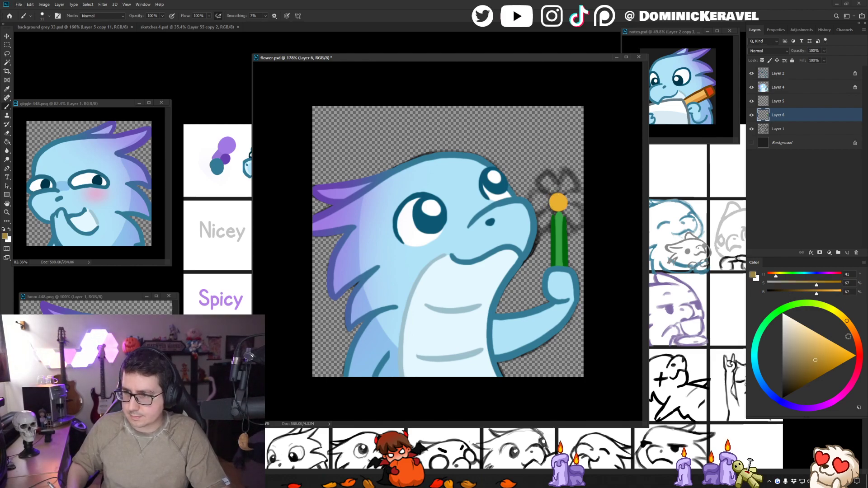
click(852, 325)
drag(548, 190, 556, 215)
key(ctrl+z)
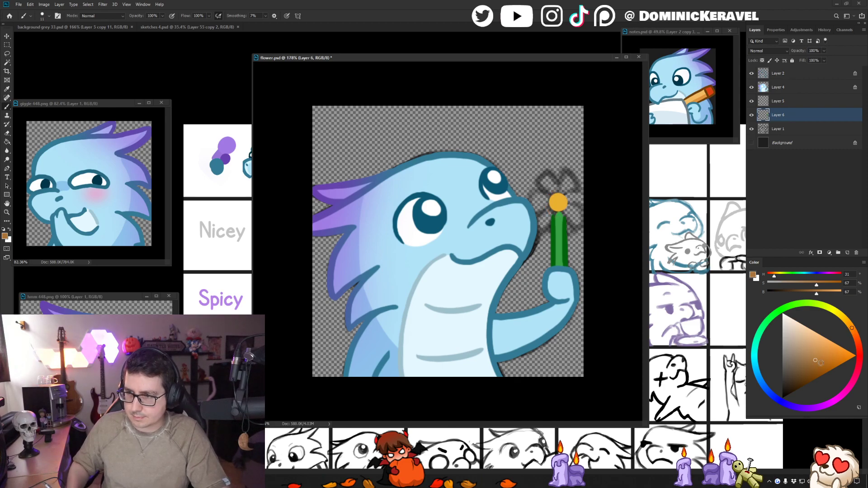
click(817, 369)
mouse_move(557, 192)
mouse_down()
mouse_move(549, 199)
mouse_move(565, 209)
mouse_move(549, 200)
mouse_move(554, 211)
mouse_up()
key(ctrl+z)
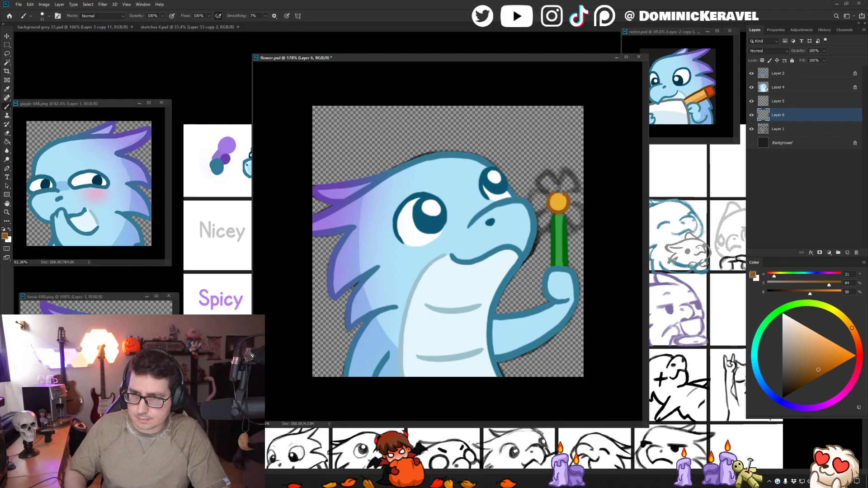
key(v)
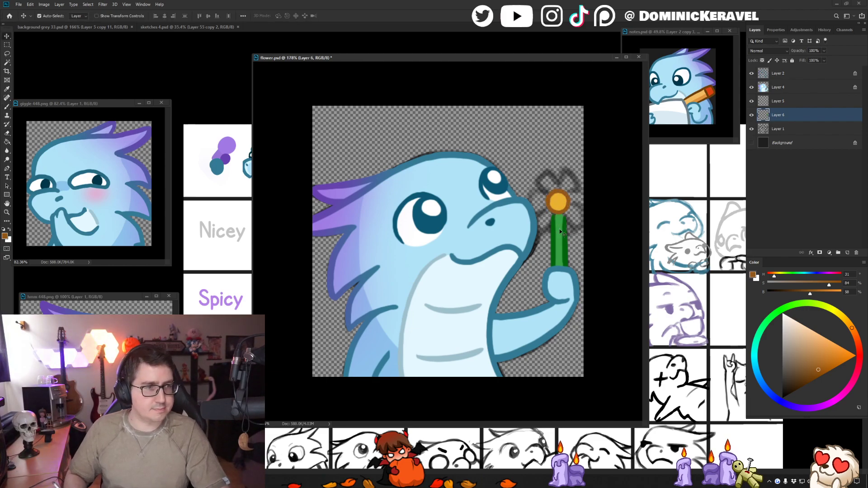
key(ctrl+s)
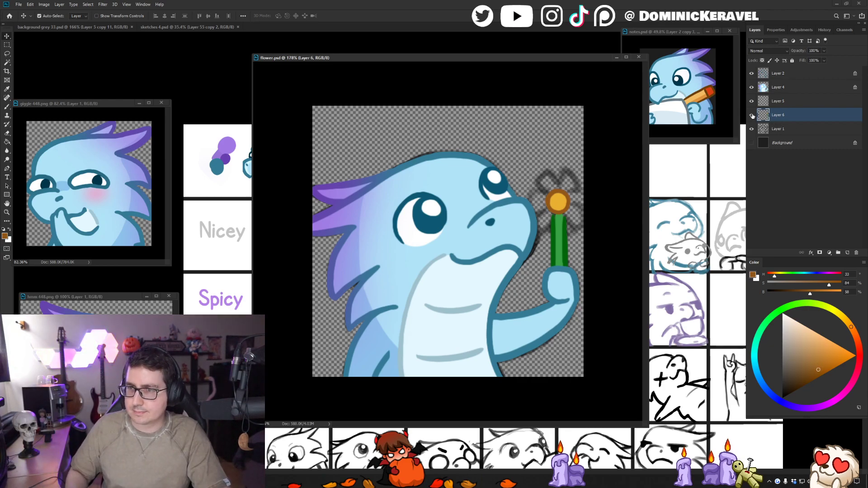
- Trace the sketched petals around the yellow centre with brown-orange outlines on Layer 6
key(b)
mouse_move(560, 185)
mouse_down()
mouse_move(571, 197)
mouse_move(582, 192)
mouse_move(582, 215)
mouse_move(553, 214)
mouse_move(552, 226)
mouse_move(562, 229)
mouse_move(570, 212)
mouse_up()
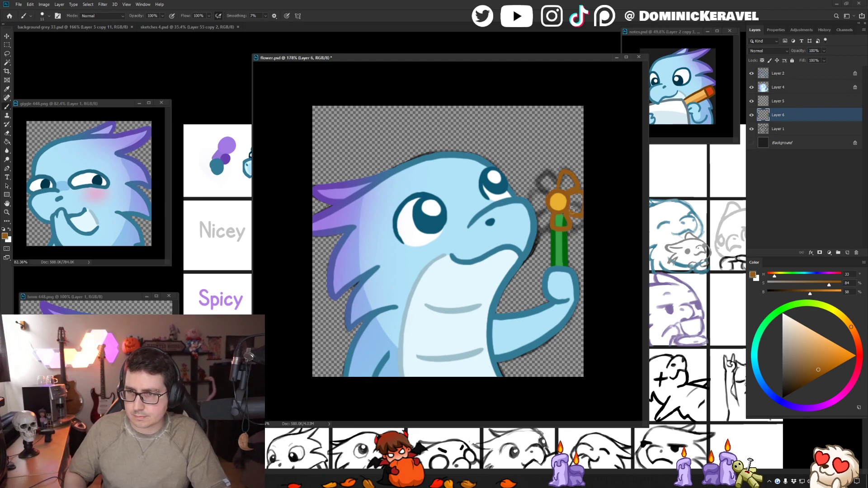
mouse_move(557, 186)
mouse_down()
mouse_move(548, 172)
mouse_move(547, 194)
mouse_up()
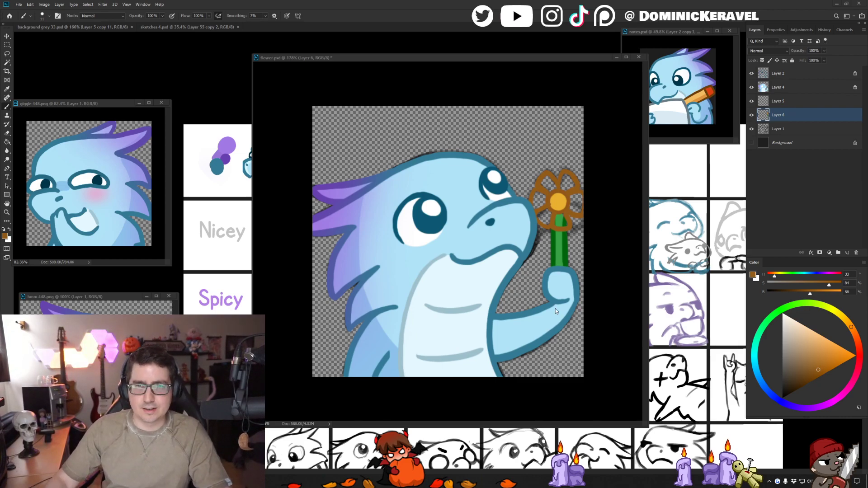
- Move the flower.psd window off the notes reference drawing and undo the most recent petal outlines on the side nearest the dragon's face
drag(397, 61, 400, 62)
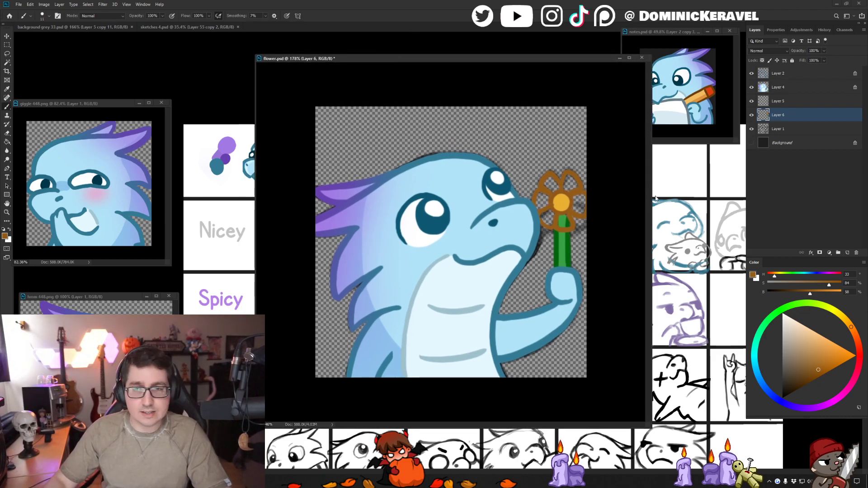
drag(541, 60, 510, 53)
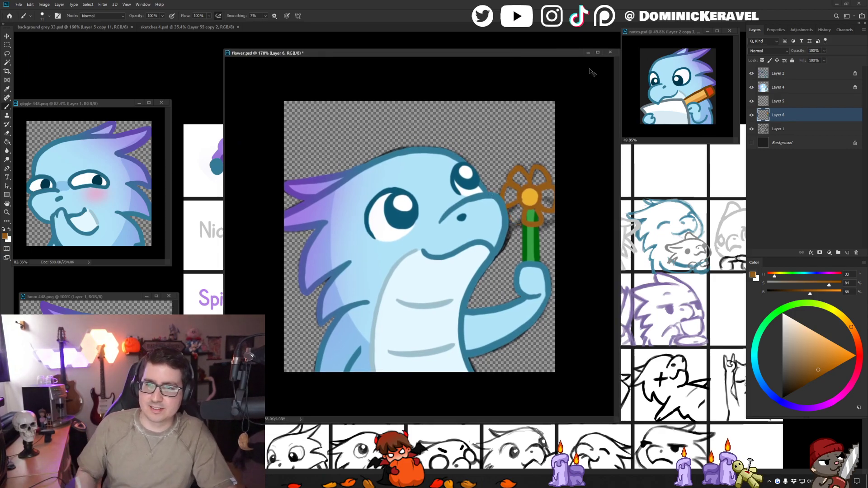
key(ctrl+z)
key(ctrl+z)
key(ctrl+z)
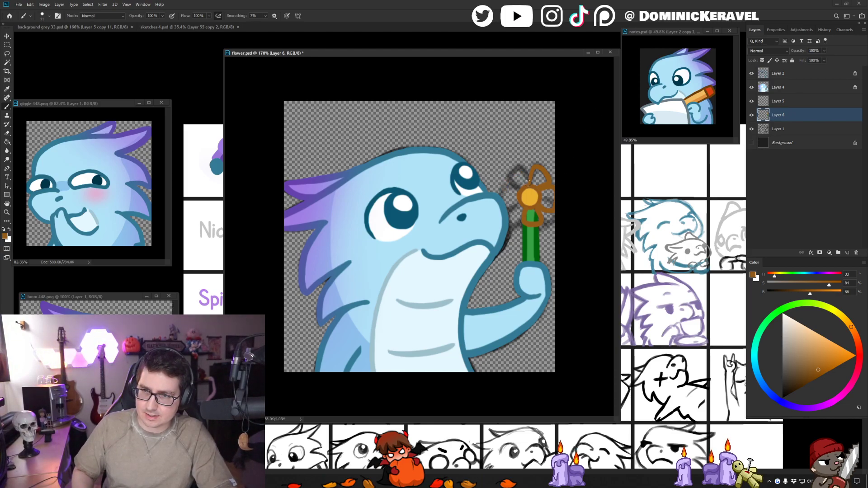
- Redraw the brown-orange petal outlines nearest the dragon's face to complete the ring around the flower's centre
drag(503, 188, 517, 199)
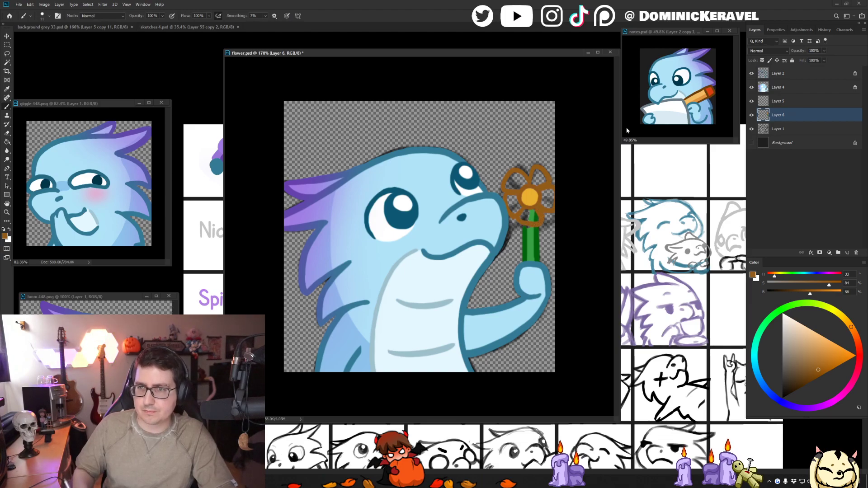
key(v)
key(b)
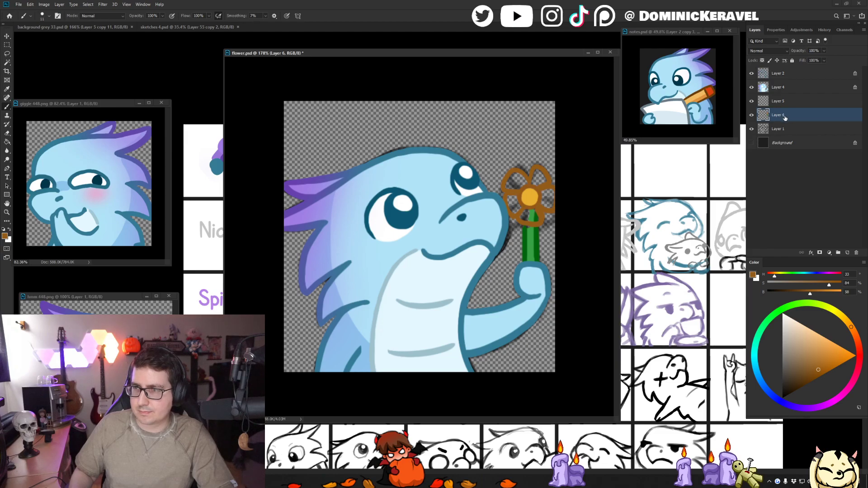
- Move Layer 6 above Layer 2 and erase the part of the green stem that overlaps the dragon's fist
drag(784, 116, 777, 72)
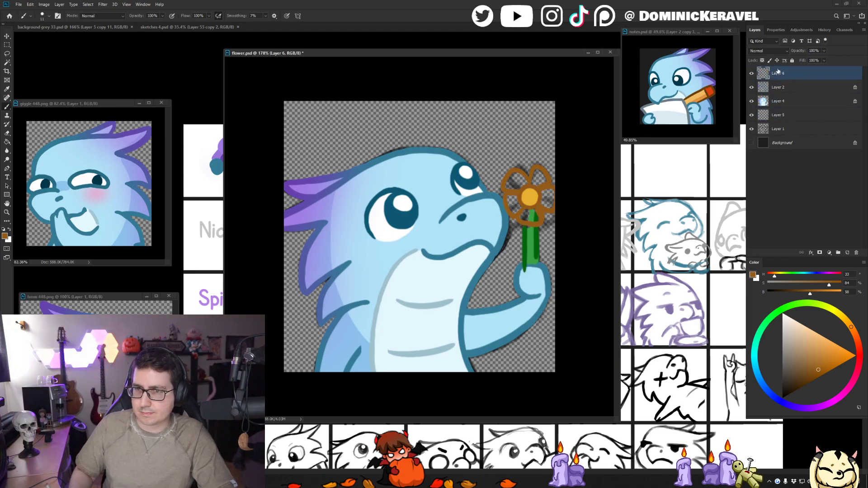
key(v)
alt+click(537, 249)
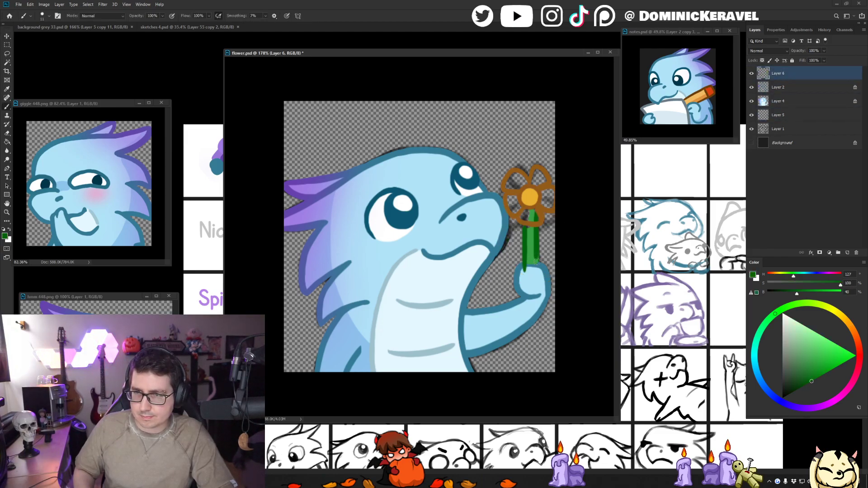
key(e)
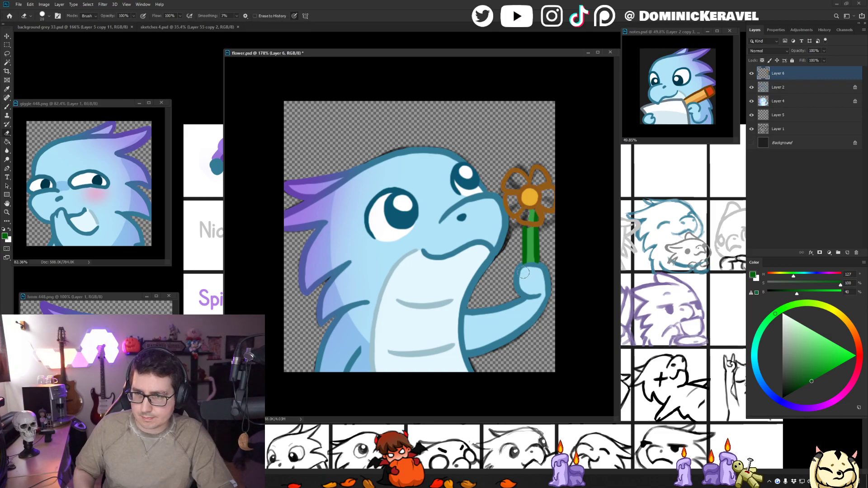
key(v)
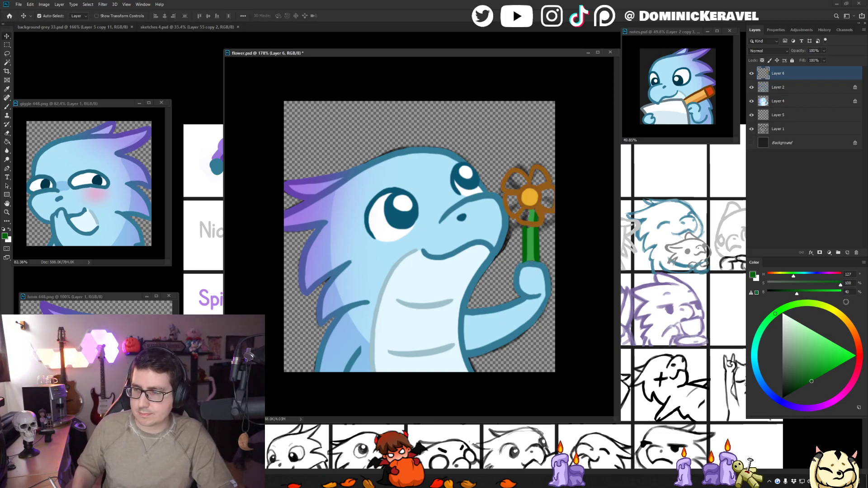
- Sample the flower centre's golden yellow and shift the colour to a lighter yellow (H 47, S 62, B 100)
key(b)
alt+click(530, 206)
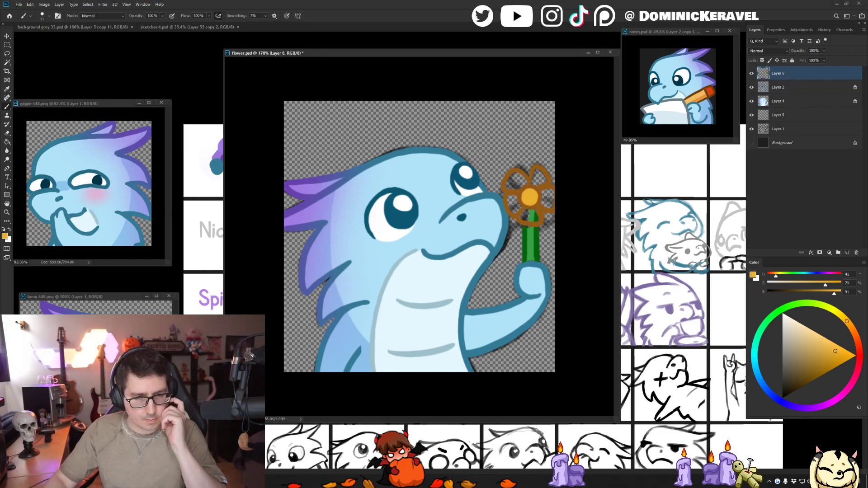
key(super+d)
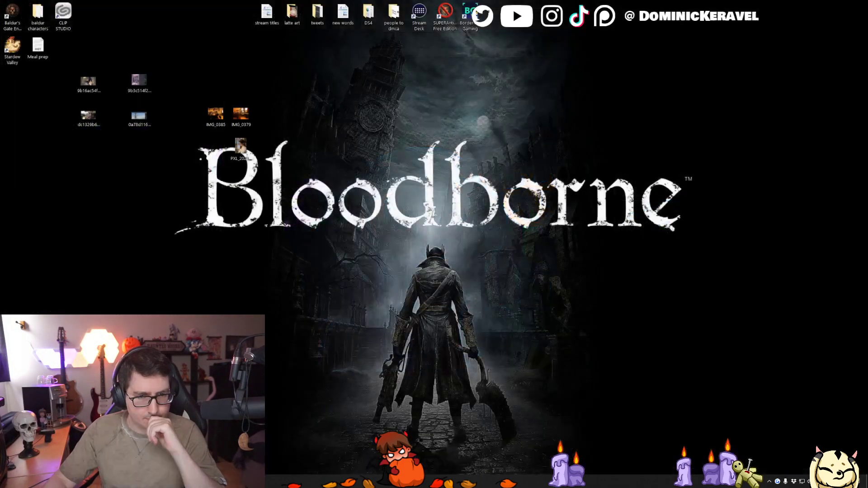
key(super+d)
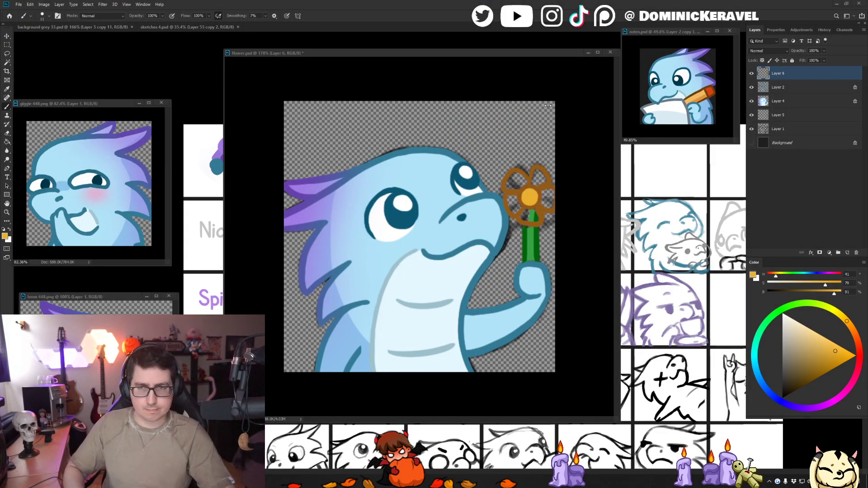
click(590, 116)
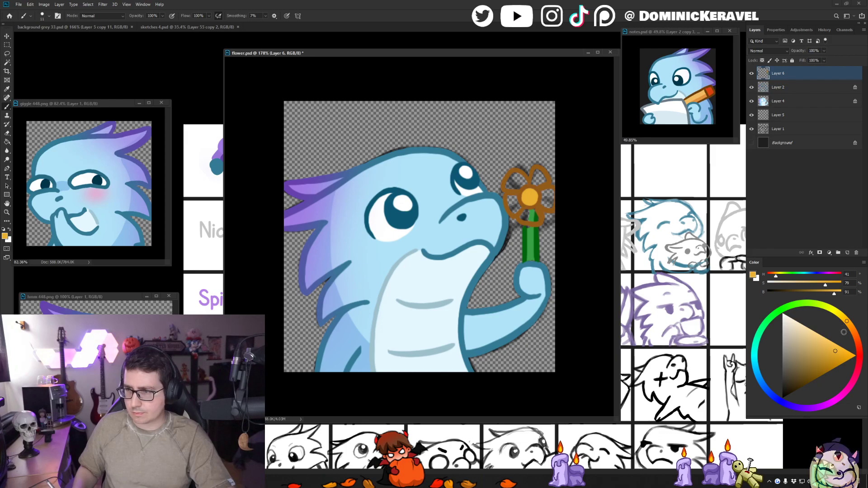
click(842, 317)
click(829, 340)
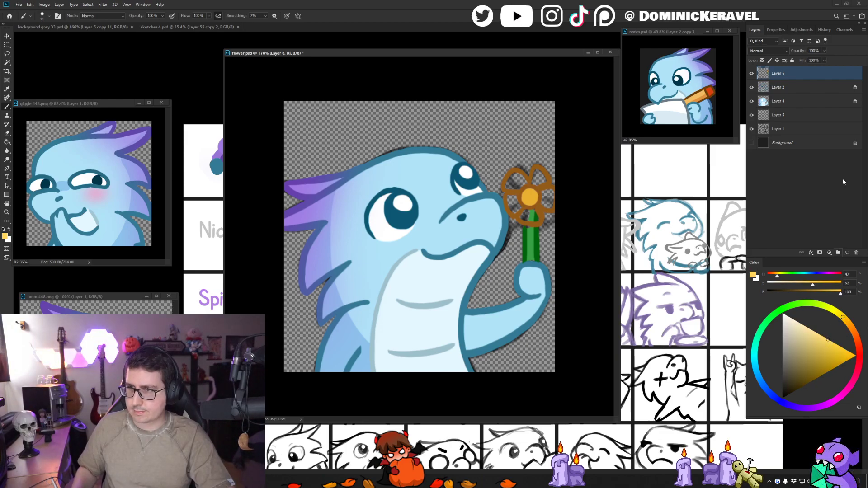
- Add a new layer and place it directly between Layer 6 and Layer 2
click(785, 88)
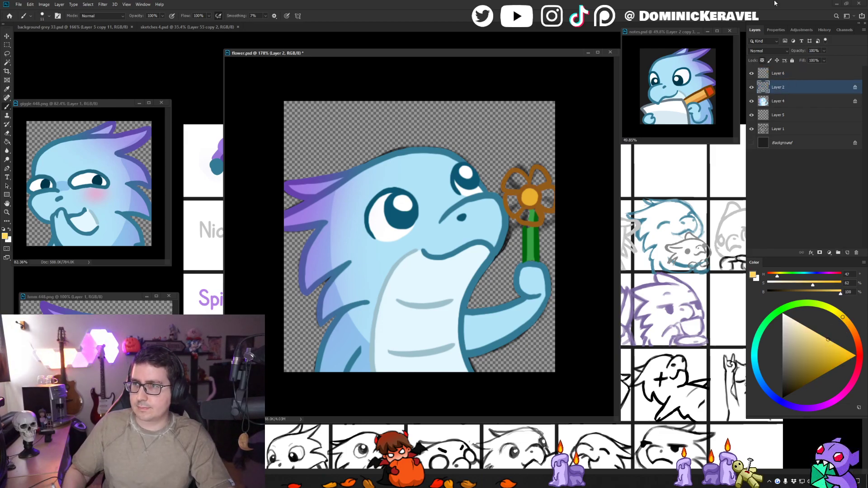
click(805, 105)
key(ctrl+shift+n)
key(Return)
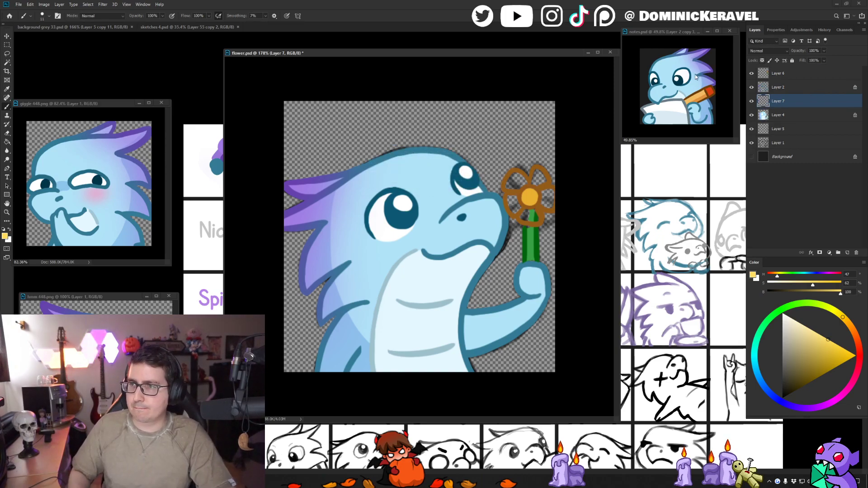
click(766, 88)
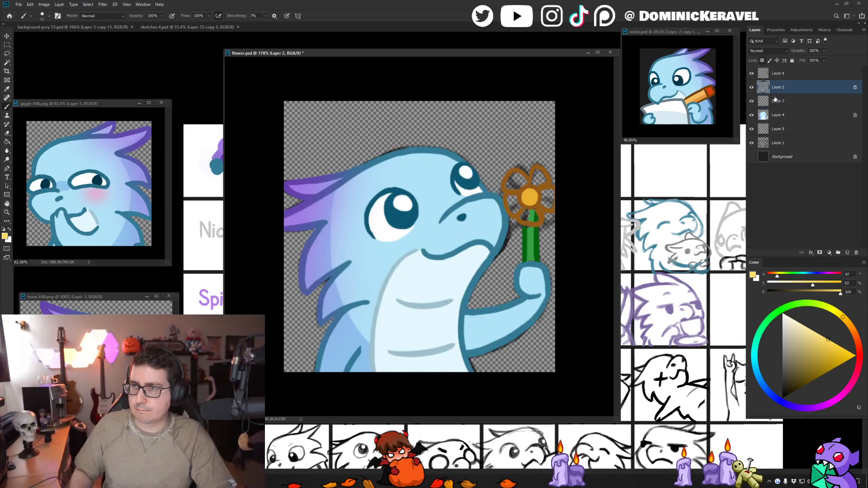
drag(781, 103, 779, 83)
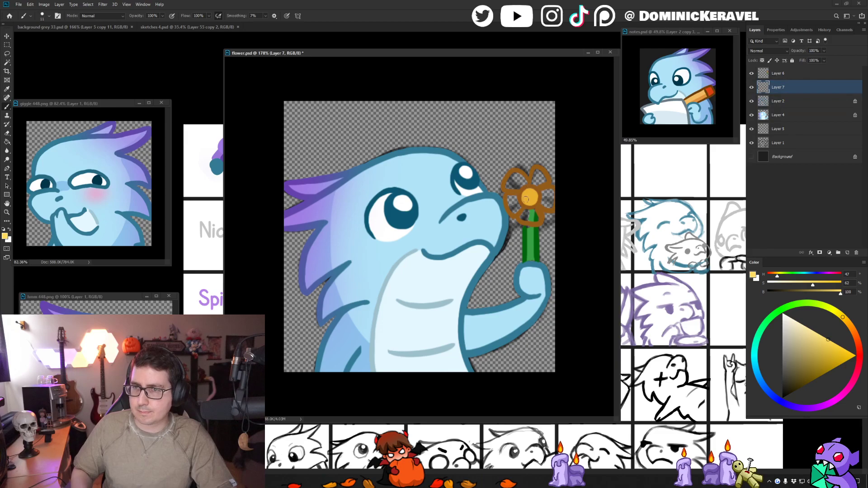
- Paint all petals light yellow, covering the stem end inside the lowest petal, and merge Layer 6 with the colour layer
mouse_move(529, 180)
mouse_down()
mouse_move(515, 186)
mouse_move(547, 190)
mouse_move(513, 203)
mouse_move(529, 209)
mouse_up()
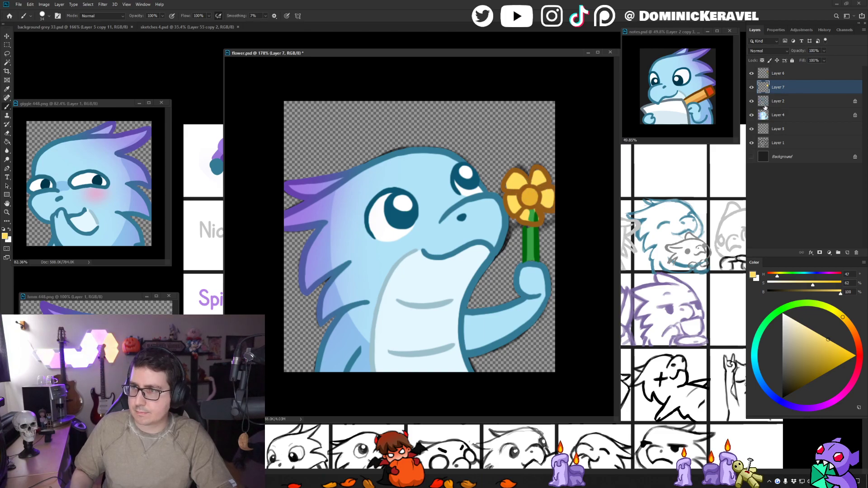
shift+click(775, 73)
key(ctrl+e)
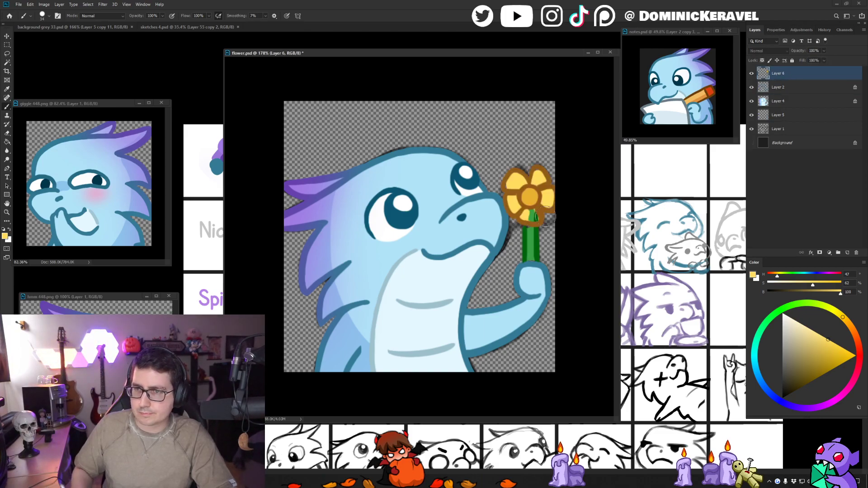
mouse_move(552, 194)
mouse_down()
mouse_move(530, 220)
mouse_move(530, 212)
mouse_up()
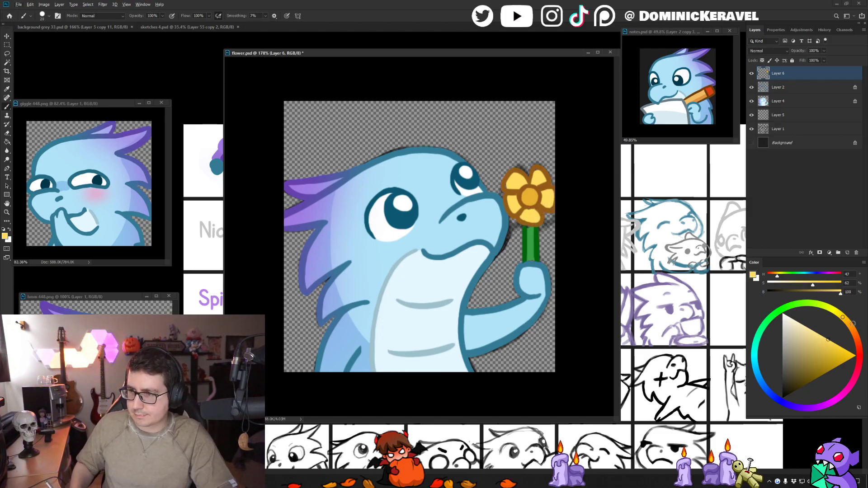
- Refill the flower's round centre with progressively adjusted oranges, ending on a deep orange (H 37, S 100, B 88)
click(852, 324)
click(830, 358)
key(g)
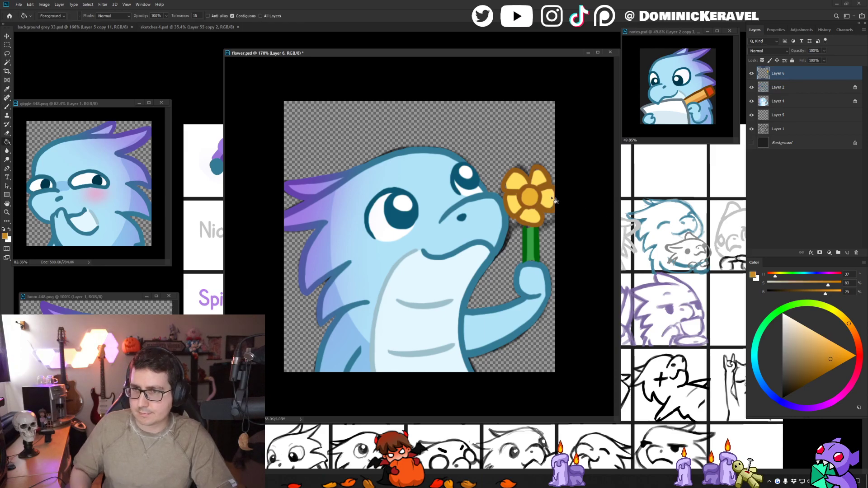
click(528, 197)
click(838, 347)
click(529, 197)
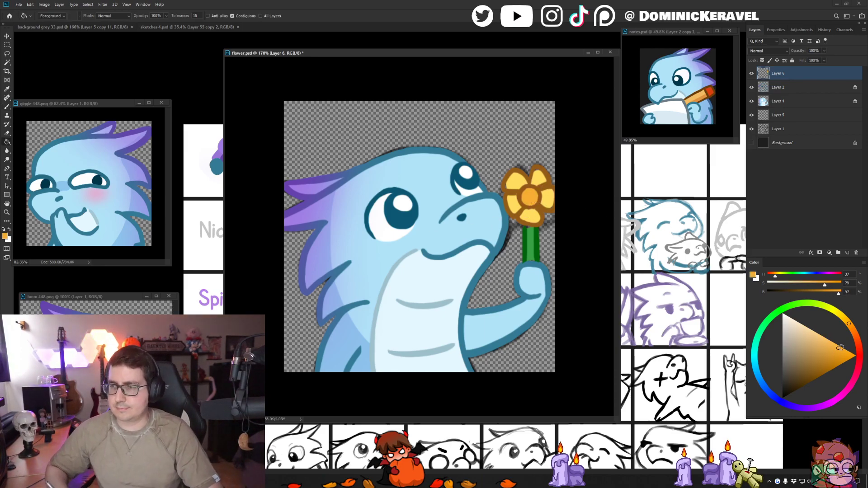
click(848, 354)
click(527, 197)
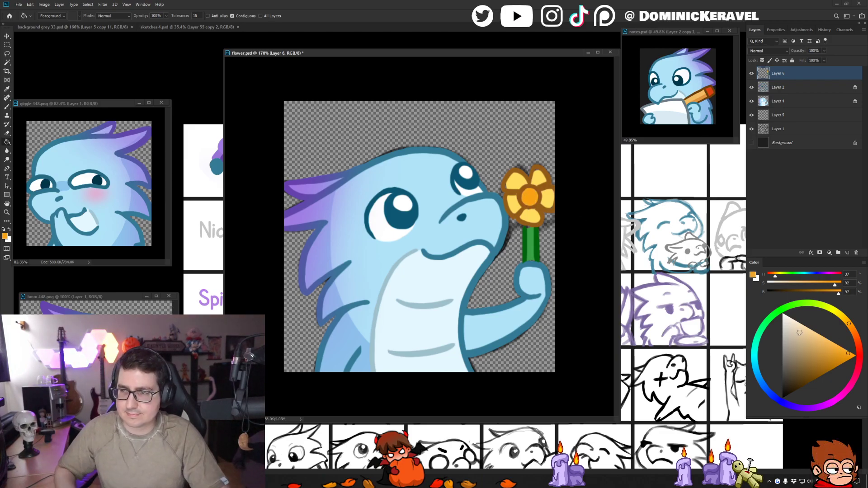
click(847, 361)
click(533, 198)
- Check the flower at a small size, then duplicate Layer 6 and hide the original
key(b)
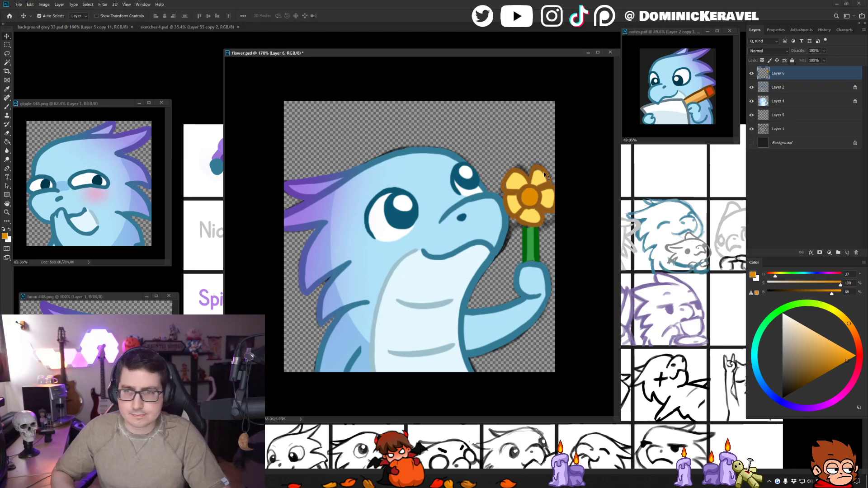
alt+click(513, 197)
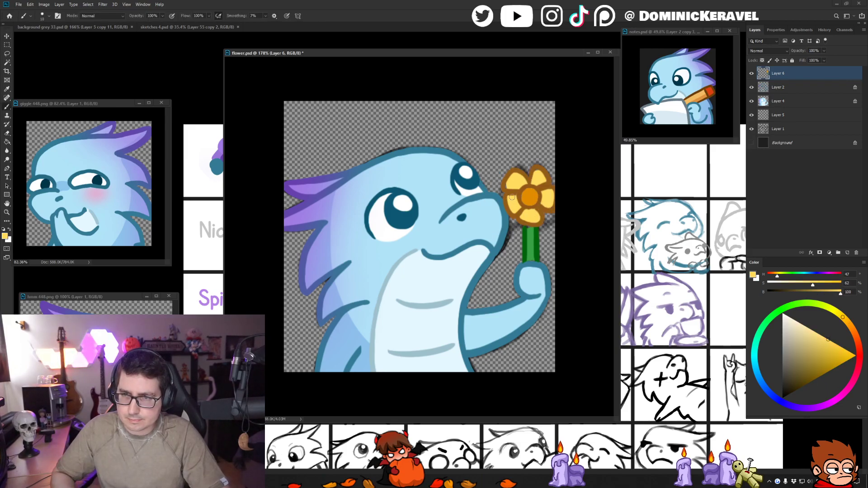
key(v)
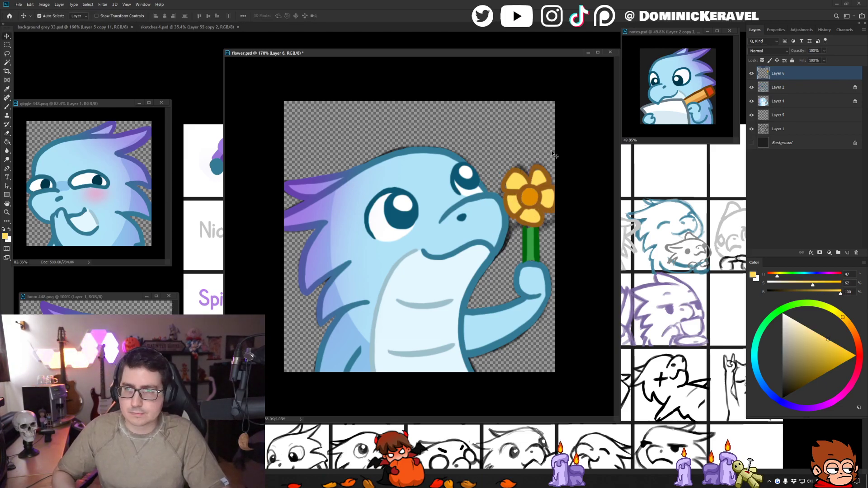
drag(559, 173, 544, 179)
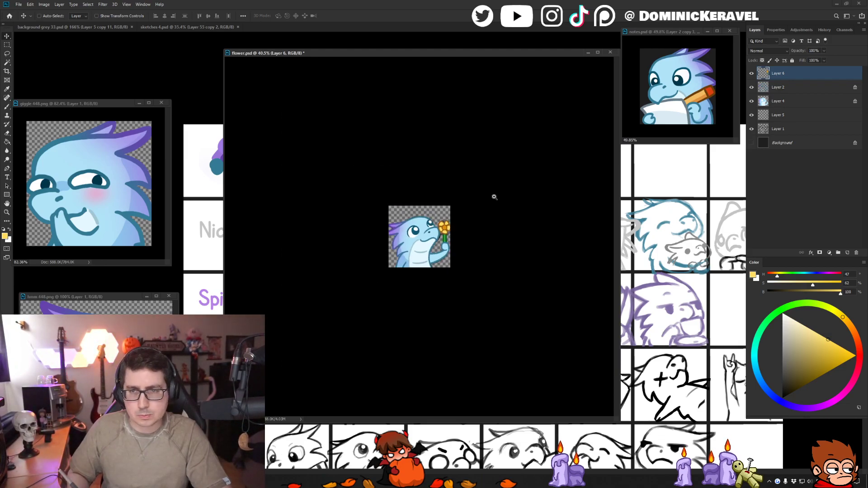
drag(482, 116, 489, 153)
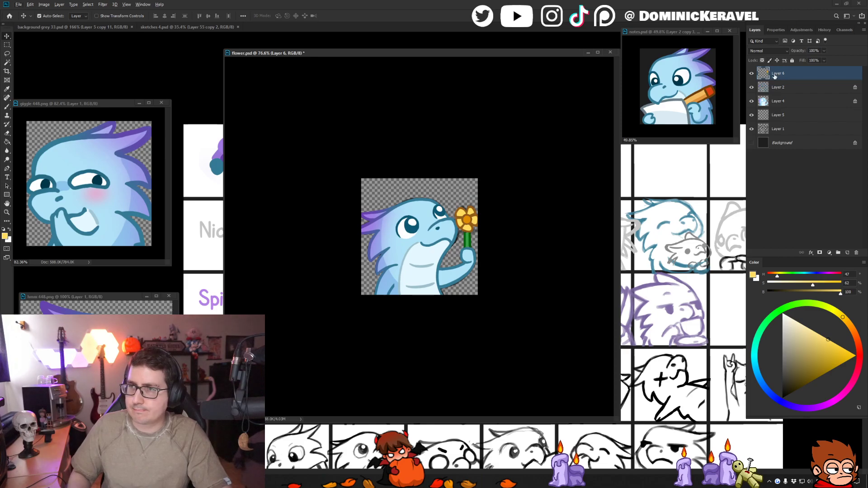
key(ctrl+j)
click(751, 87)
drag(480, 187, 529, 181)
key(b)
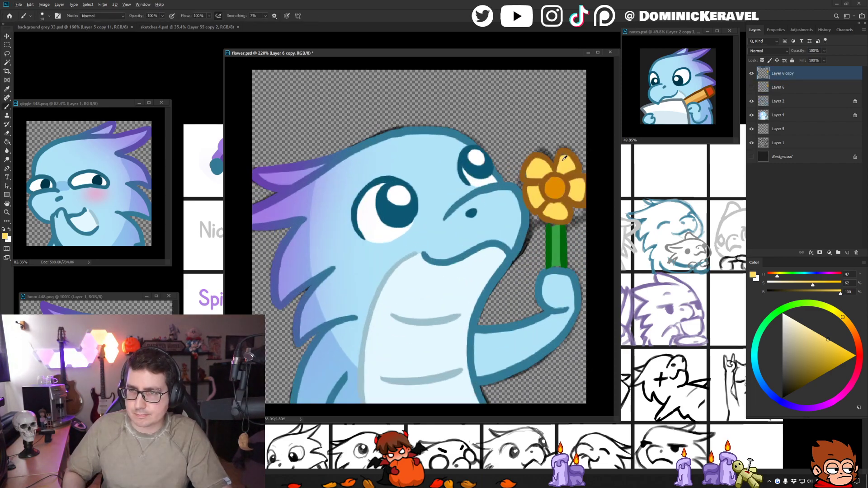
- Reshape the upper petal farthest from the dragon on the duplicated layer, widening its yellow fill and brown-orange edge
alt+click(554, 172)
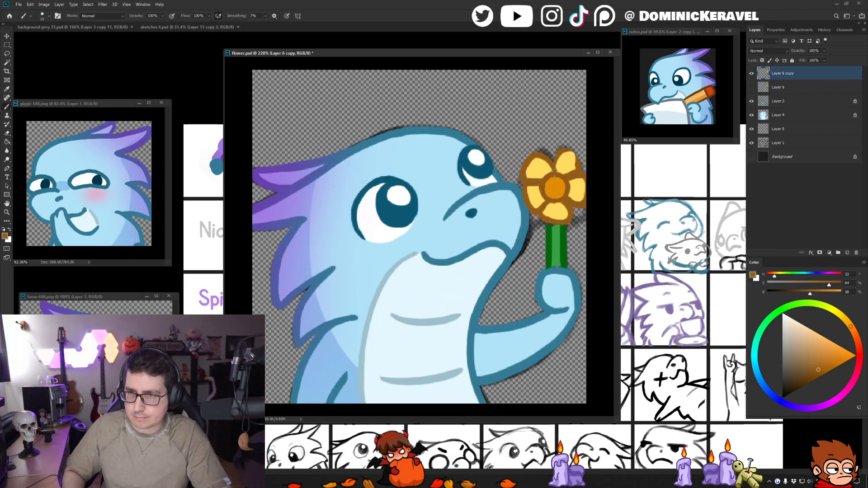
mouse_move(570, 151)
mouse_down()
mouse_move(563, 173)
mouse_move(574, 156)
mouse_move(566, 172)
mouse_move(589, 187)
mouse_up()
alt+click(563, 165)
alt+click(582, 175)
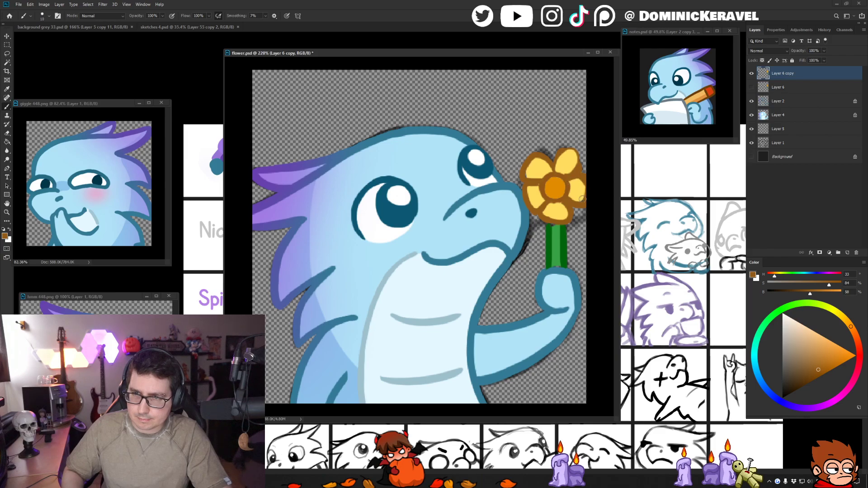
- Enlarge the yellow side petal at the canvas edge and touch up its brown-orange borders on the duplicated layer
alt+click(580, 190)
alt+click(570, 180)
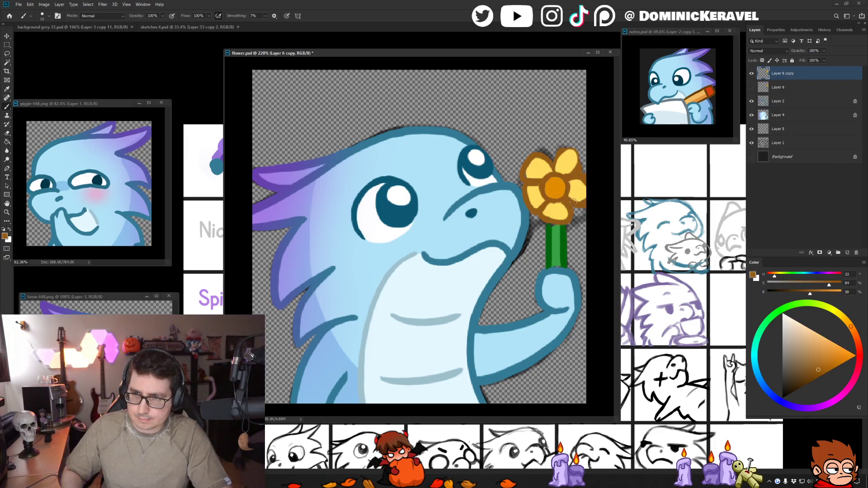
alt+click(580, 191)
drag(583, 195, 570, 194)
drag(586, 186, 575, 182)
alt+click(575, 202)
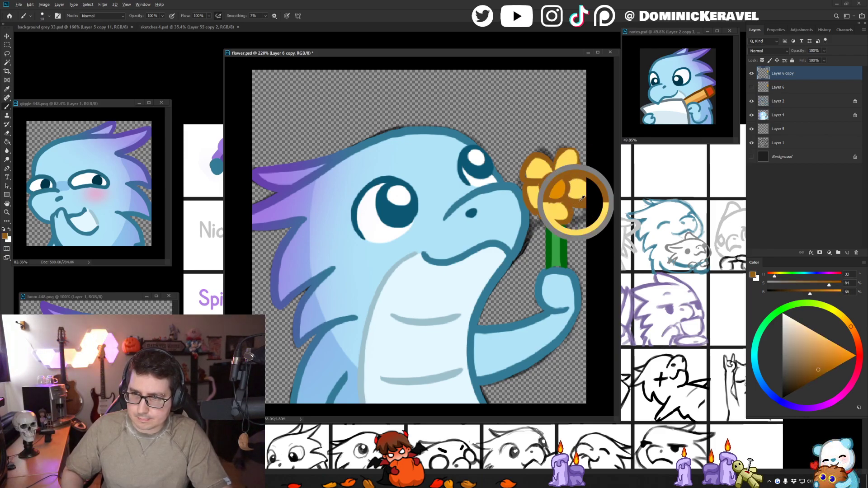
key(v)
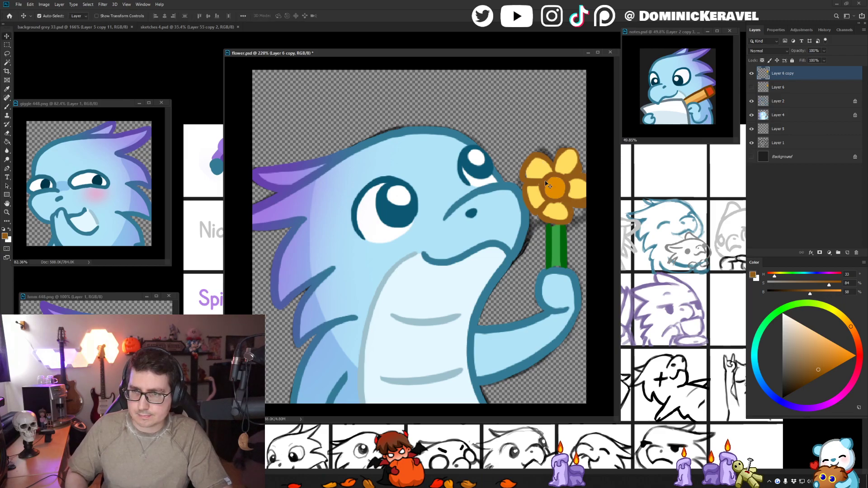
- Widen the upper petal nearest the dragon's face with yellow, rework its brown-orange outline and undo the last stroke
key(b)
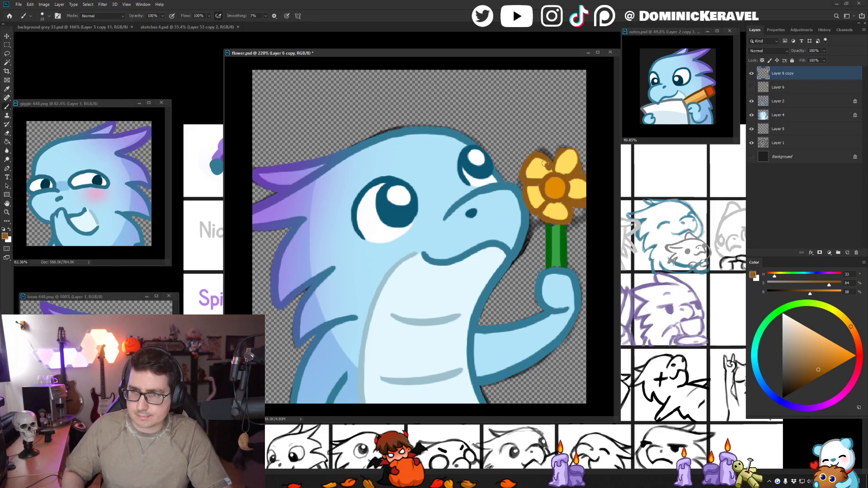
alt+click(545, 166)
mouse_move(548, 158)
mouse_down()
mouse_move(526, 161)
mouse_move(540, 172)
mouse_move(531, 164)
mouse_move(553, 166)
mouse_move(531, 154)
mouse_move(554, 171)
mouse_up()
alt+click(554, 171)
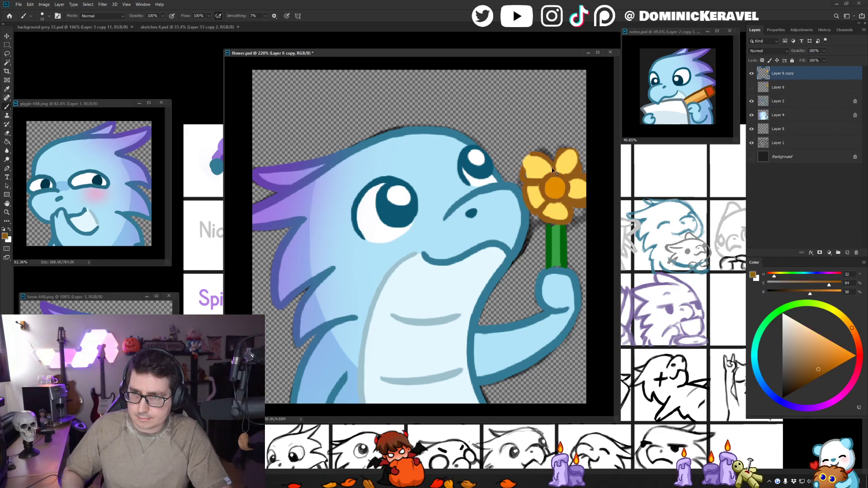
key(ctrl+z)
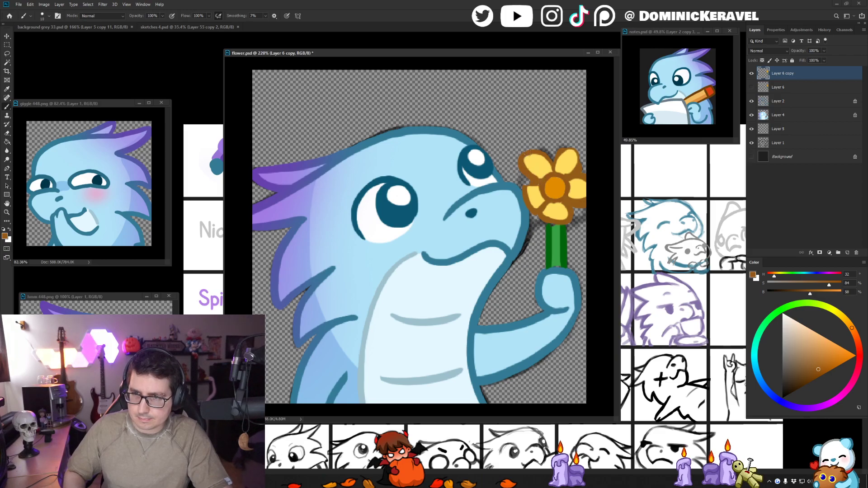
- Reshape the lower petal nearest the dragon's mouth with yellow and brown-orange, undoing the stroke that pushes its outline too far
alt+click(536, 188)
mouse_move(533, 189)
mouse_down()
mouse_move(538, 199)
mouse_move(513, 199)
mouse_move(542, 206)
mouse_up()
alt+click(537, 192)
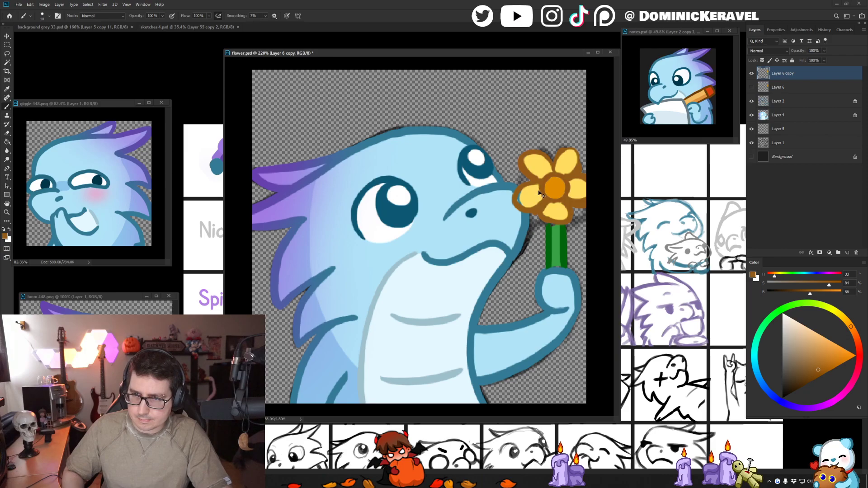
key(ctrl+z)
alt+click(535, 186)
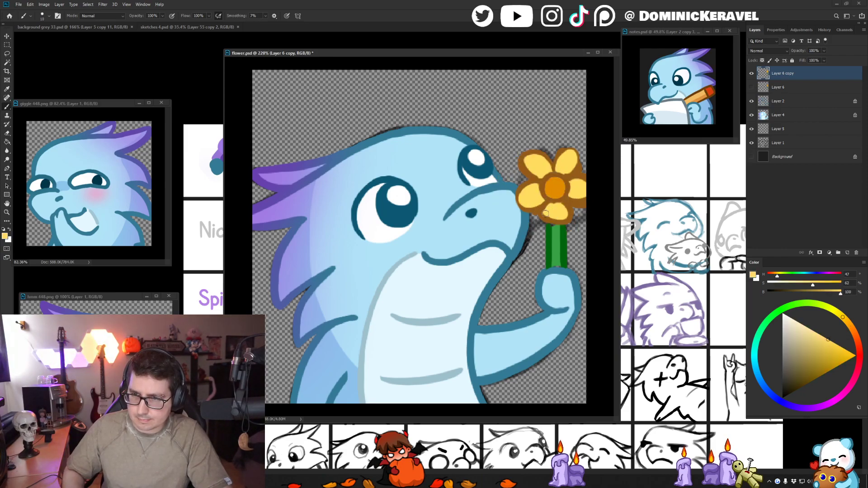
- Lengthen the petal above the stem with yellow, rework its brown-orange outline and touch up the neighbouring petals on Layer 6 copy
mouse_move(549, 207)
mouse_down()
mouse_move(557, 223)
mouse_move(548, 213)
mouse_move(565, 217)
mouse_move(557, 212)
mouse_up()
key(ctrl+z)
alt+click(572, 199)
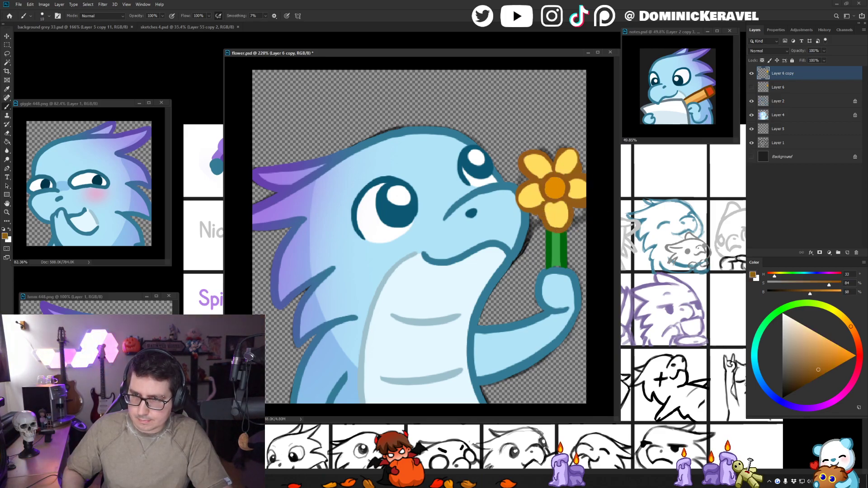
alt+click(555, 204)
key(e)
key(b)
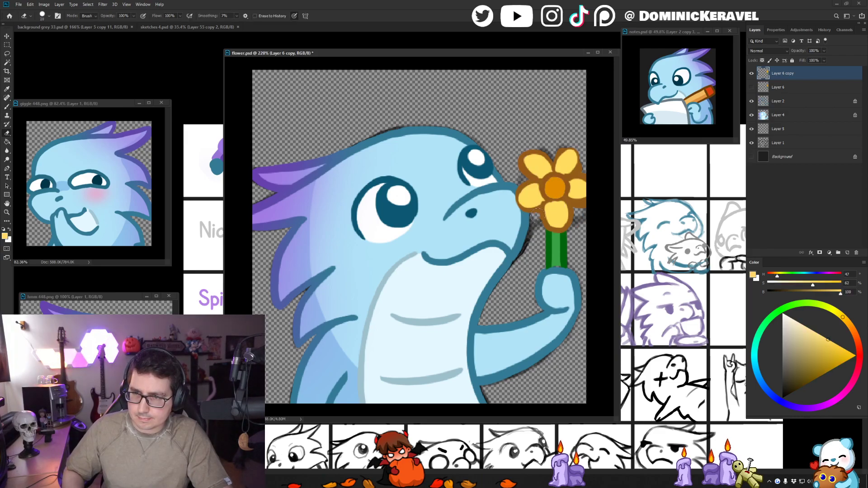
alt+click(540, 215)
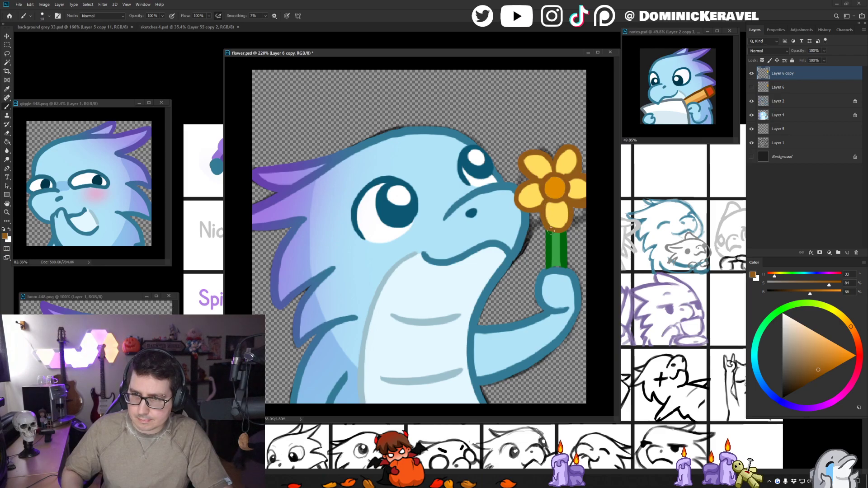
alt+click(575, 198)
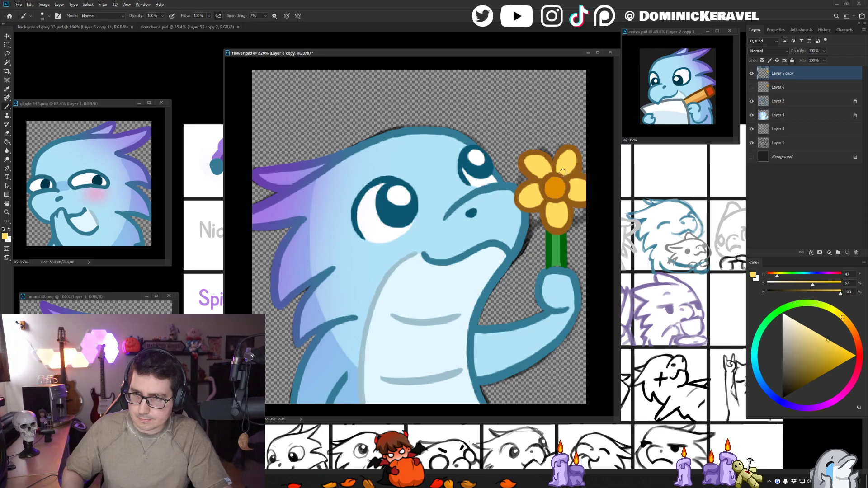
alt+click(572, 178)
- Check the whole emote at a small size and mirrored horizontally, then return it to its normal orientation
key(v)
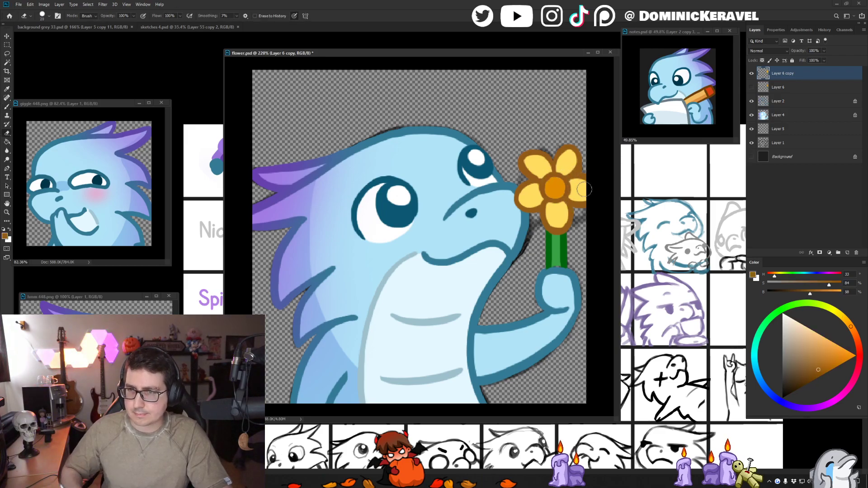
scroll(588, 189, down, 10)
key(ctrl+shift+h)
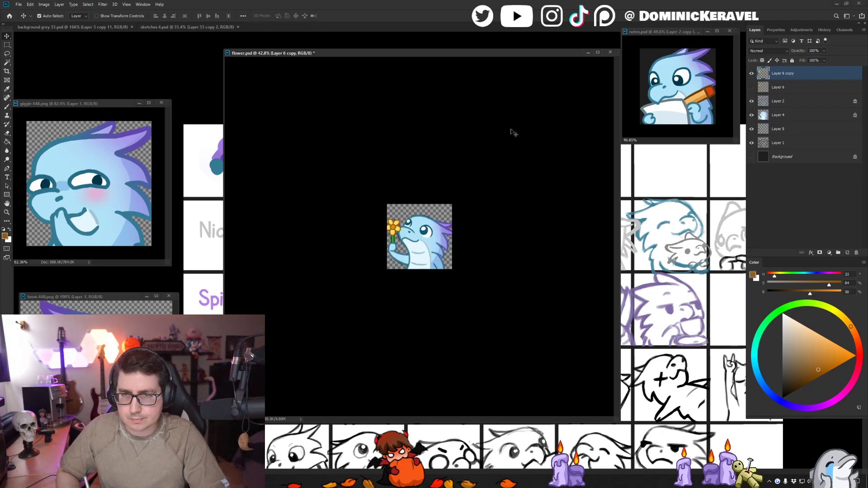
scroll(429, 207, up, 8)
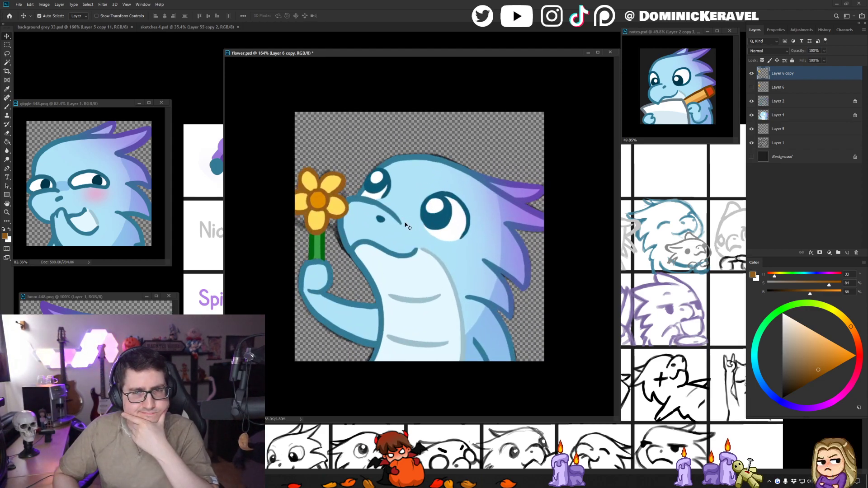
key(ctrl+shift+h)
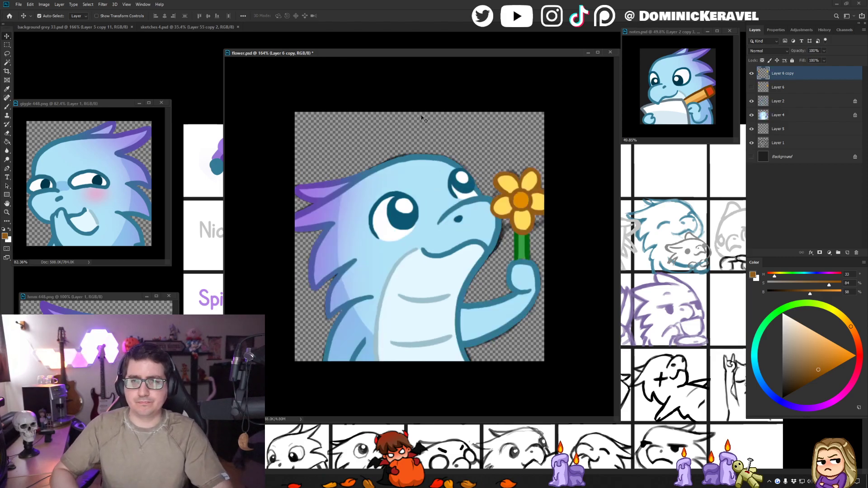
- Hide Layer 5 and Layer 1, then merge Layers 2 and 4 directly below Layer 6 copy
drag(754, 137, 753, 132)
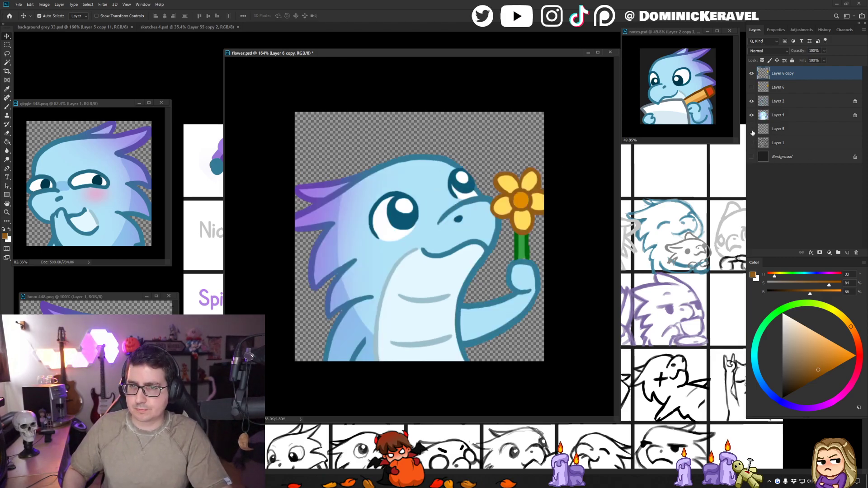
click(782, 103)
click(751, 102)
click(751, 103)
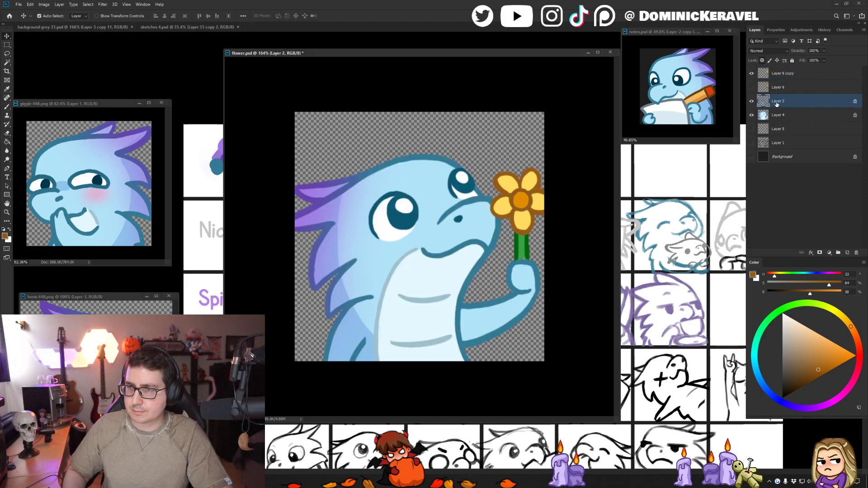
drag(785, 112, 780, 82)
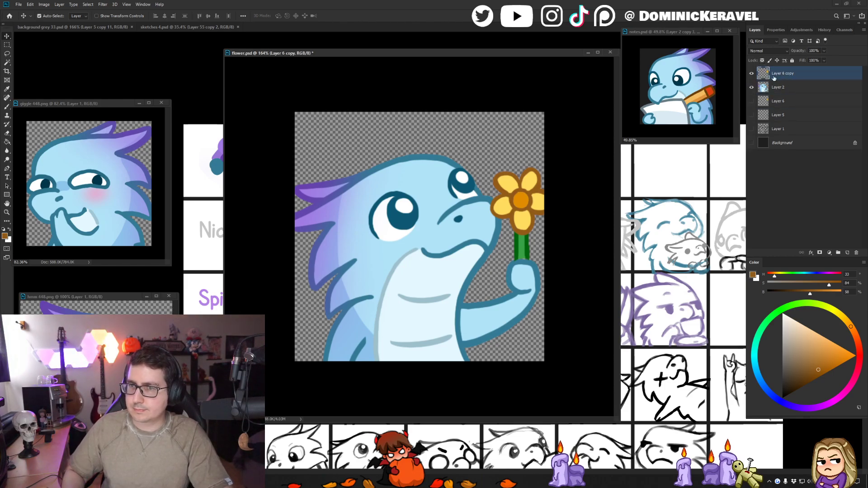
- Examine the small emotes in background grey 33.psd for comparison, moving the flower.psd window out of the way and back
click(305, 42)
drag(309, 53, 455, 19)
click(326, 188)
drag(326, 188, 234, 165)
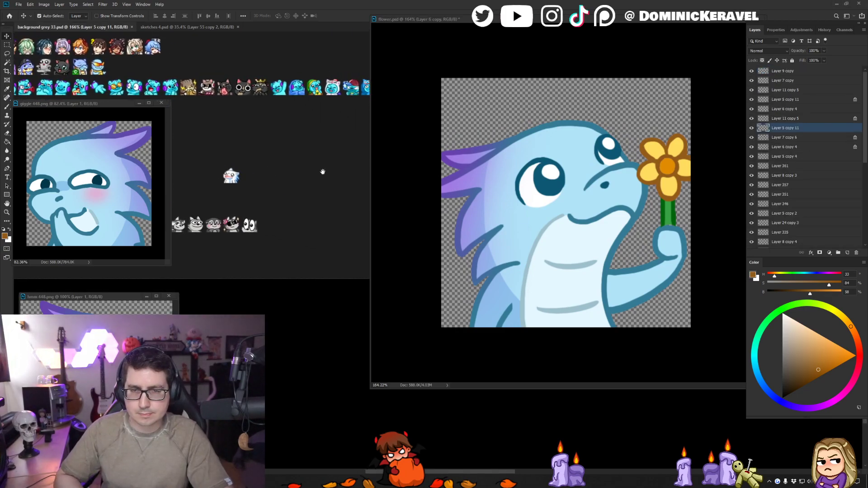
drag(503, 17, 495, 242)
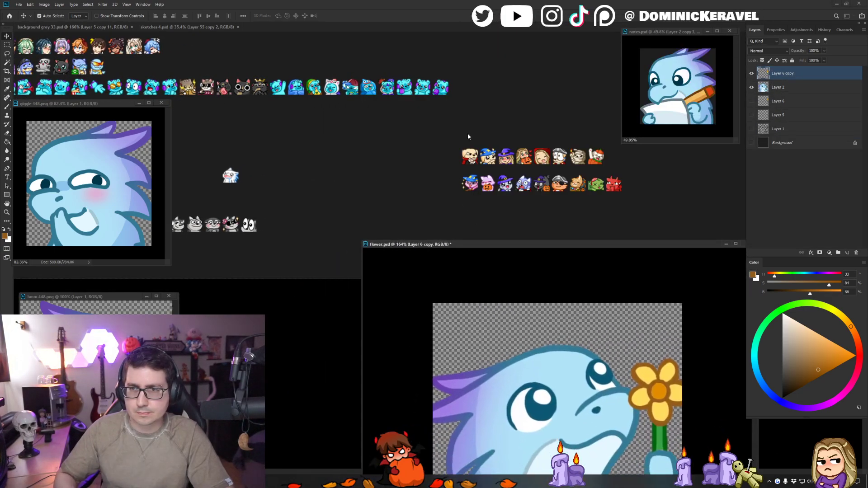
click(514, 97)
drag(515, 98, 453, 152)
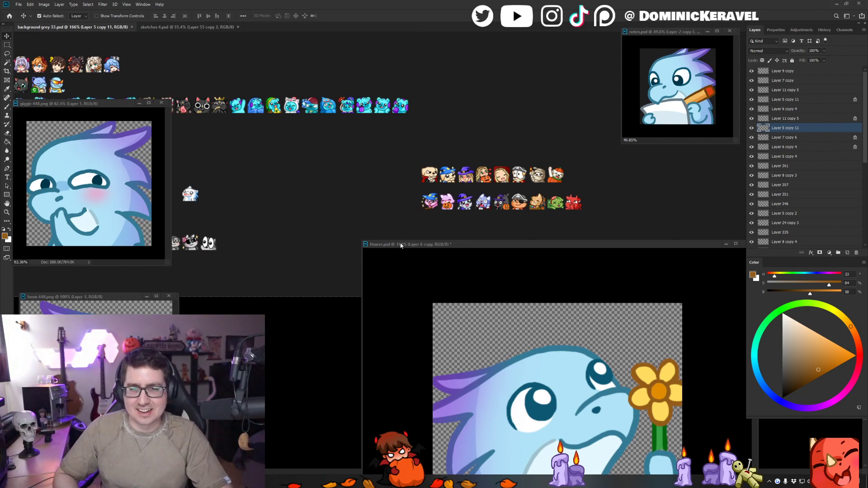
drag(399, 244, 393, 83)
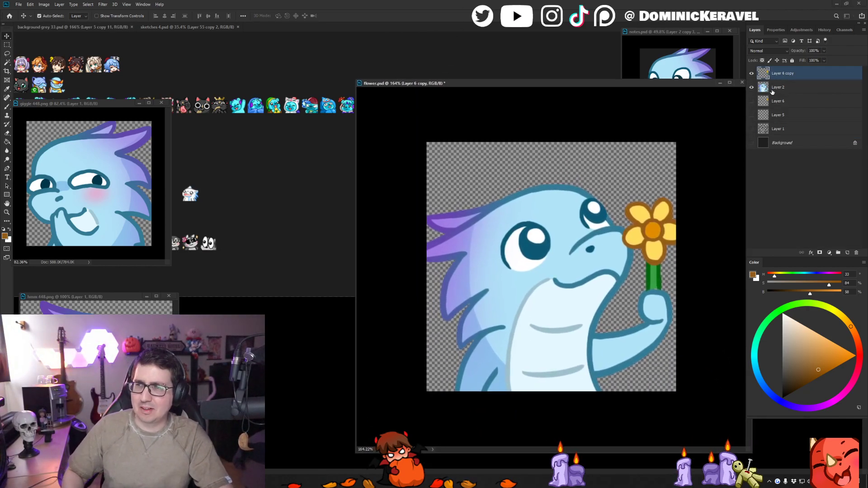
- Place a merged, reduced copy of the emote in background grey 33.psd and restore the full-size separate layers in flower.psd
ctrl+click(797, 80)
key(ctrl+e)
key(ctrl+alt+i)
key(Escape)
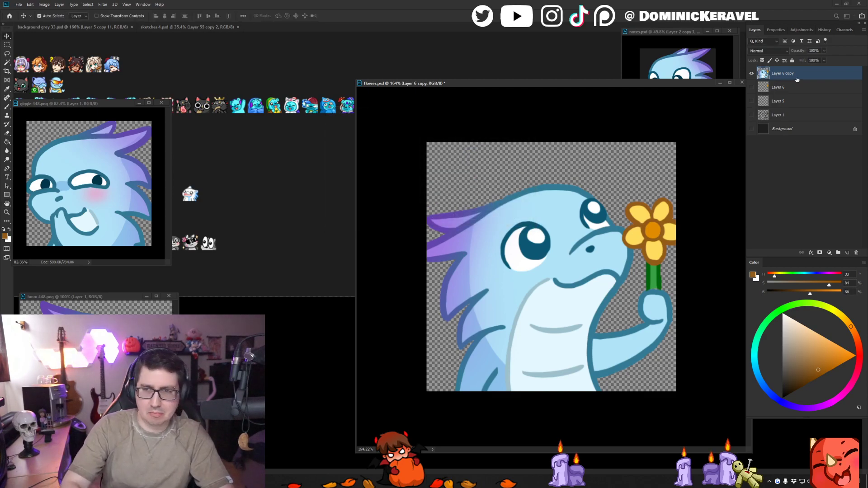
drag(566, 262, 296, 257)
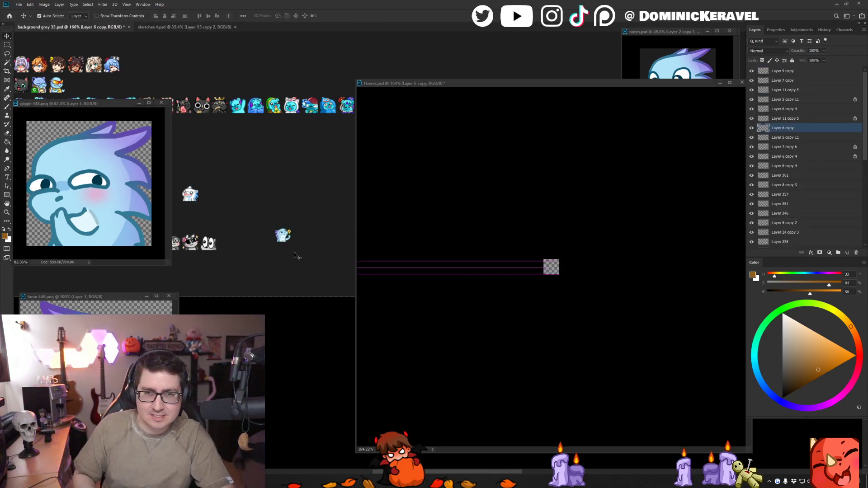
click(437, 217)
- Rework the smaller eye on Layer 2 with the dark blue of its pupil
key(e)
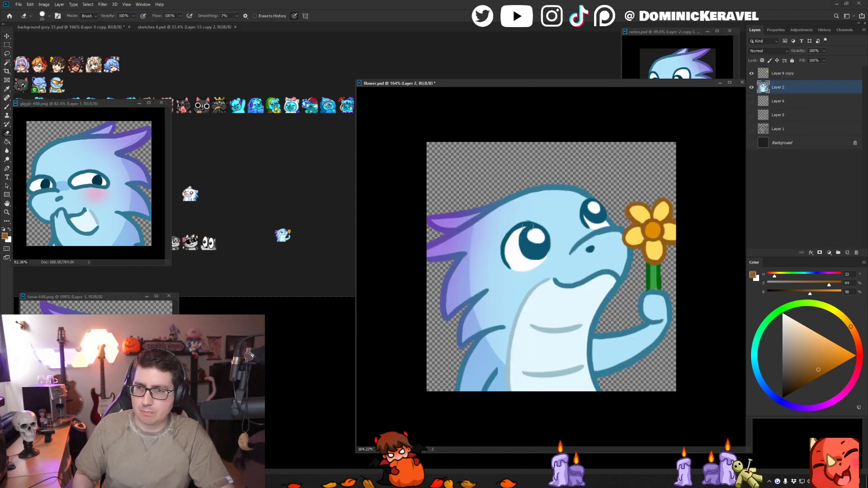
key(v)
key(b)
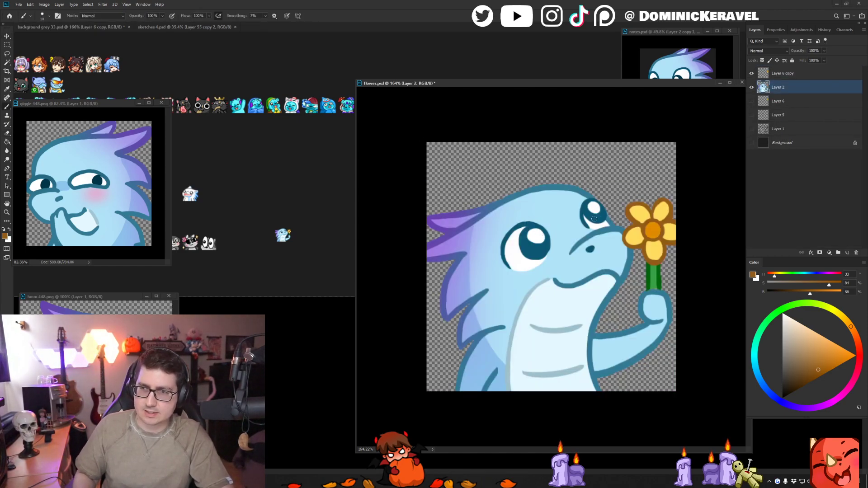
alt+click(595, 216)
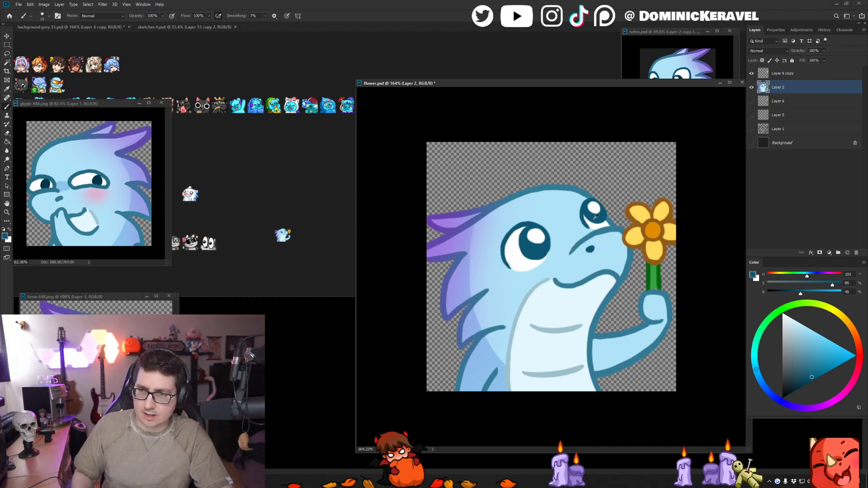
key(v)
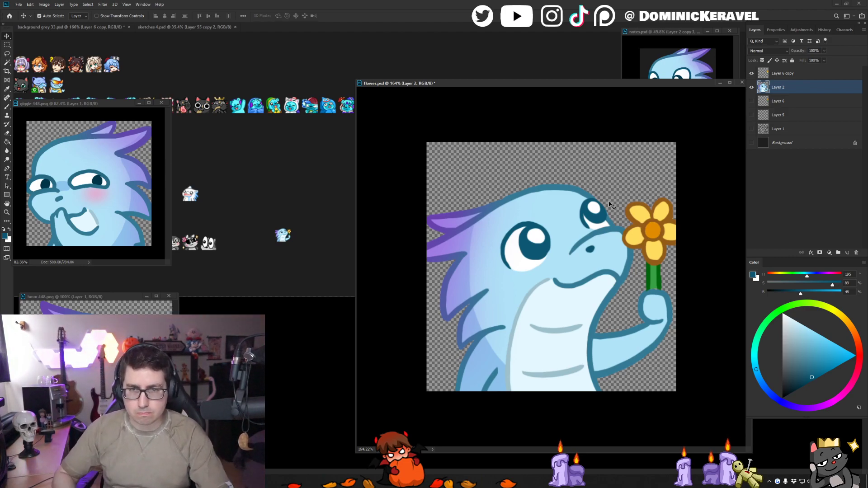
- Compare the full-size emote with its small copy on the background grey 33.psd sheet, repositioning the flower.psd window
drag(481, 83, 473, 75)
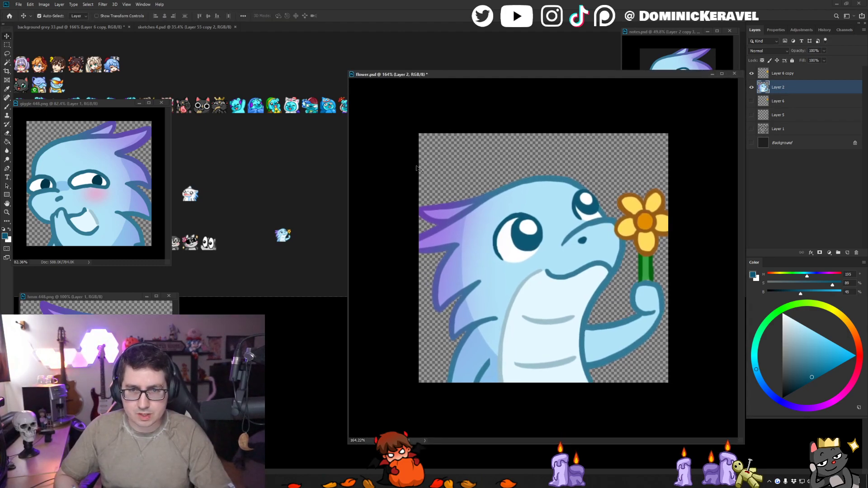
drag(322, 195, 306, 198)
drag(550, 77, 523, 76)
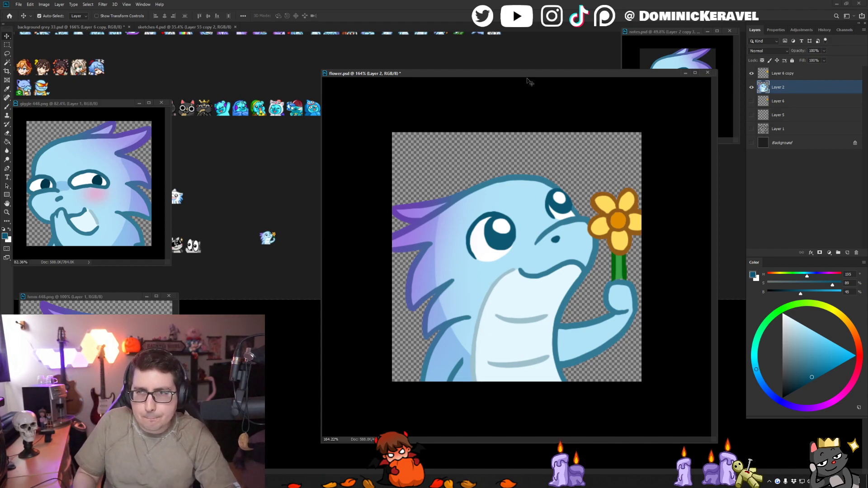
drag(537, 74, 532, 71)
- Duplicate Layer 6 copy and hide the original flower layer
click(791, 74)
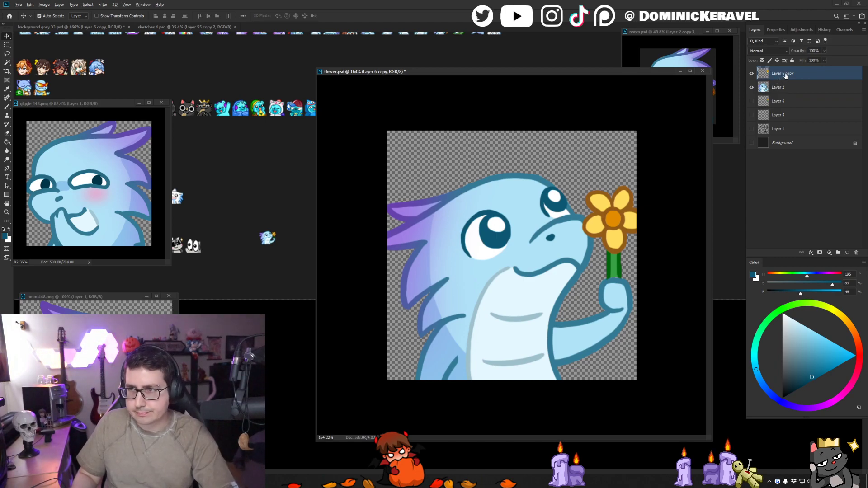
key(ctrl+j)
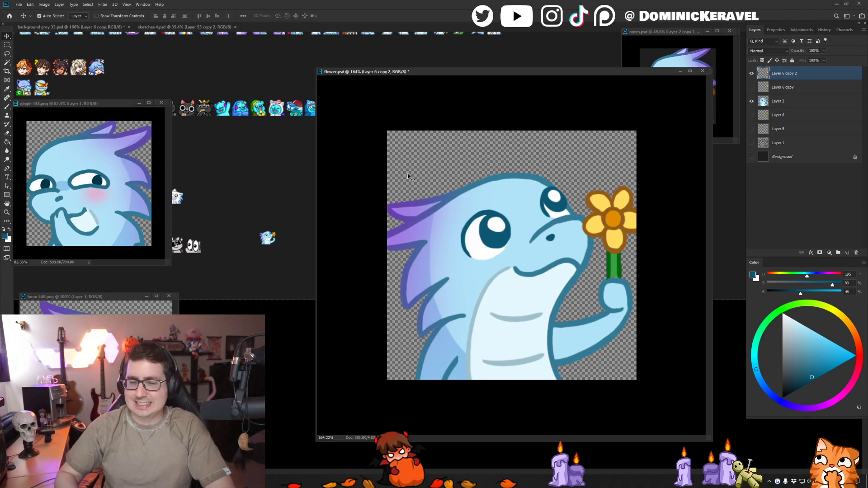
drag(479, 68, 457, 39)
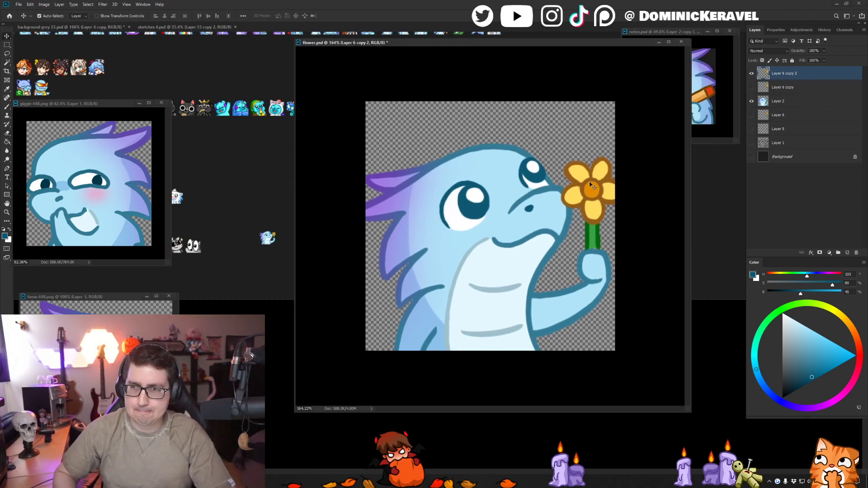
- Lasso the upper petal nearest the dragon's face on the duplicated layer and rotate it towards the other upper petal
key(l)
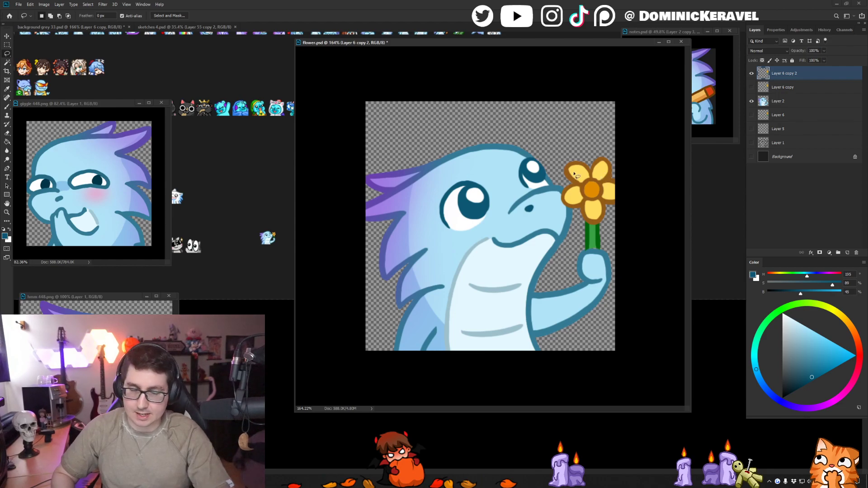
mouse_move(591, 158)
mouse_down()
mouse_move(578, 185)
mouse_move(565, 151)
mouse_move(626, 150)
mouse_up()
key(ctrl+t)
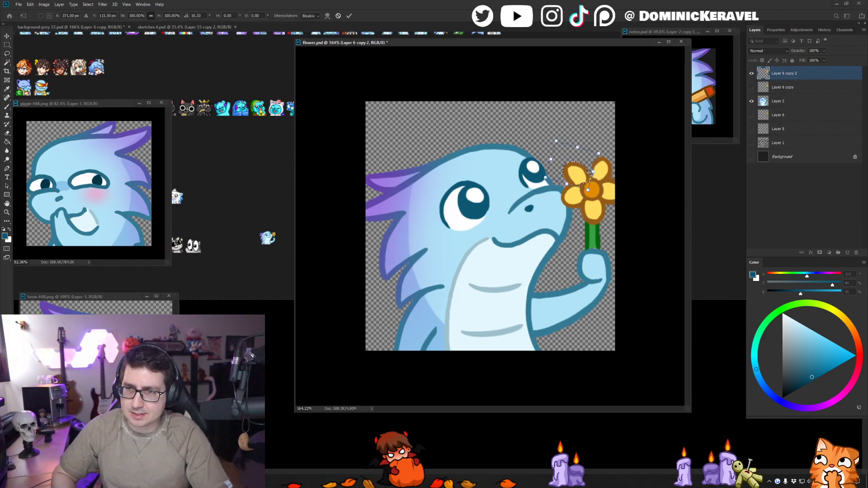
drag(582, 172, 587, 170)
drag(623, 146, 622, 150)
drag(580, 174, 583, 174)
key(Return)
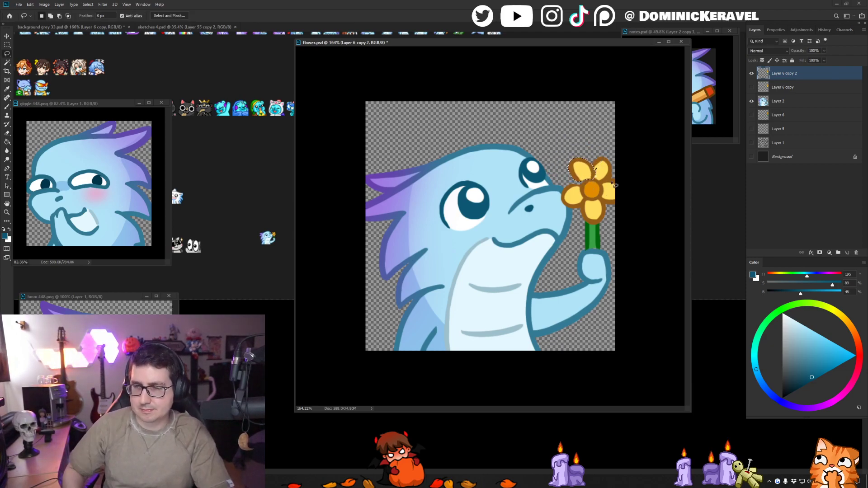
- Lasso the lower petal nearest the dragon's mouth and rotate it upwards by about 45° to free space beneath it
drag(576, 174, 590, 178)
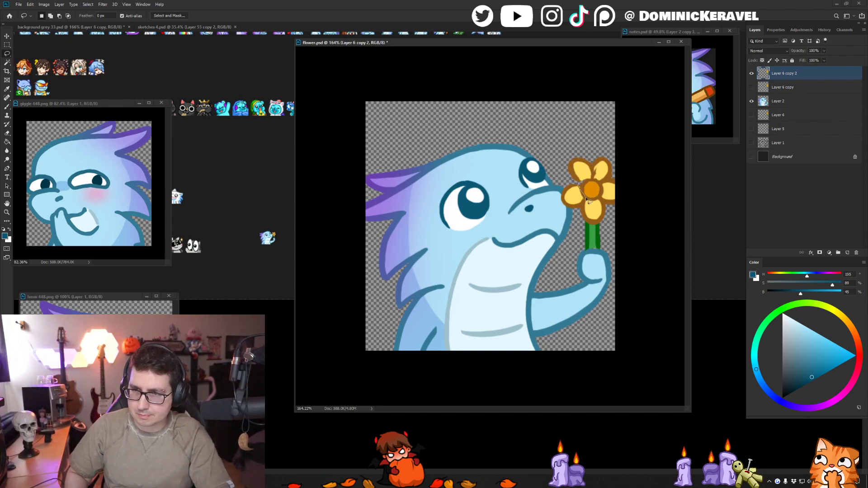
key(ctrl+t)
mouse_move(562, 216)
mouse_down()
mouse_move(585, 190)
mouse_move(574, 193)
mouse_up()
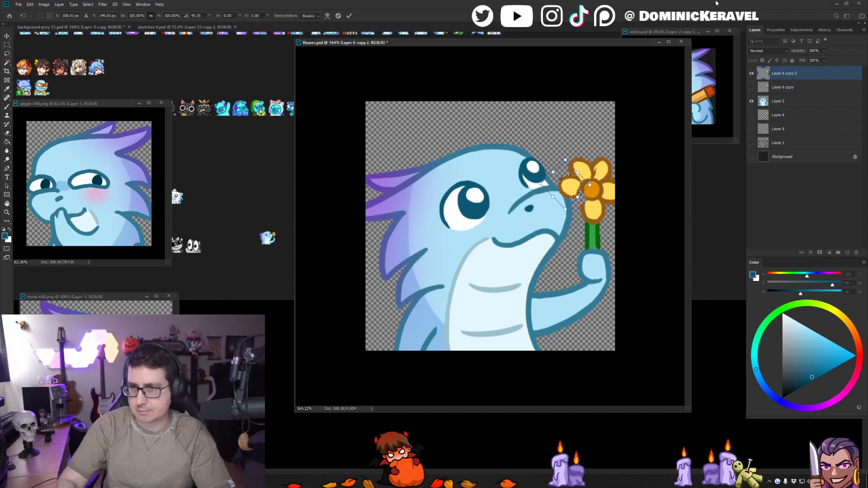
key(Return)
- Apply the petal's rotation and paint yellow petals in the gaps on both sides of the flower's bottom petal
key(b)
alt+click(598, 200)
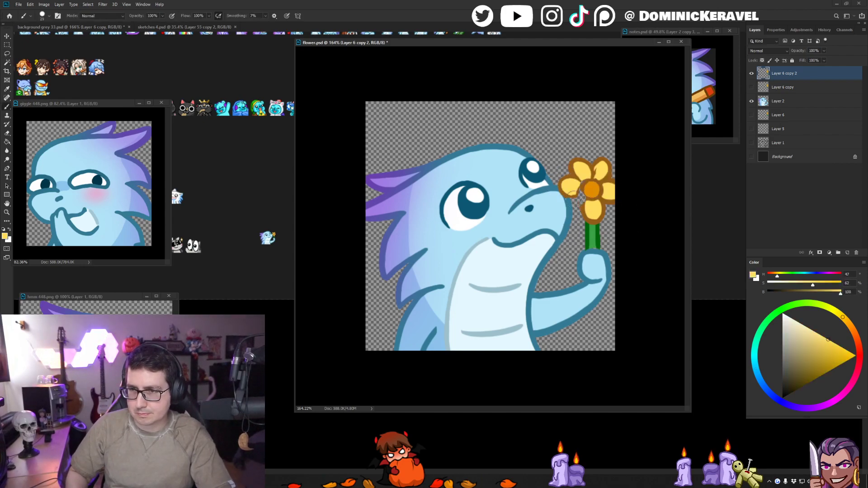
drag(569, 204, 608, 206)
alt+click(572, 184)
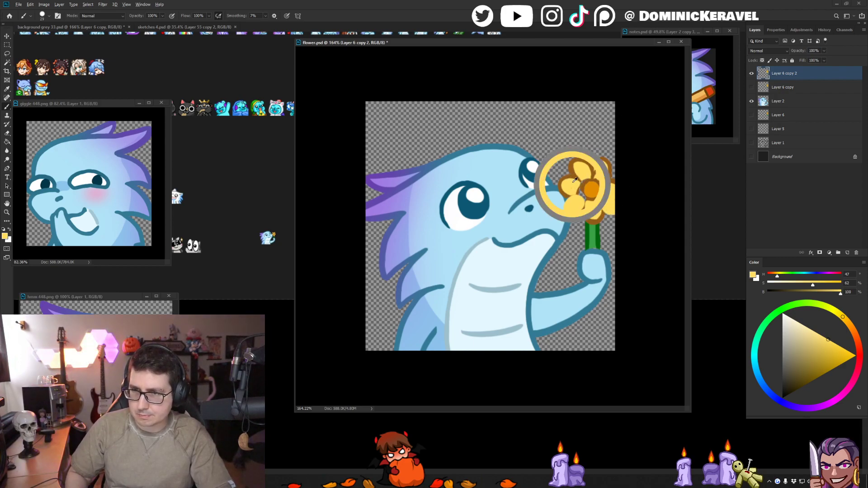
drag(573, 183, 575, 189)
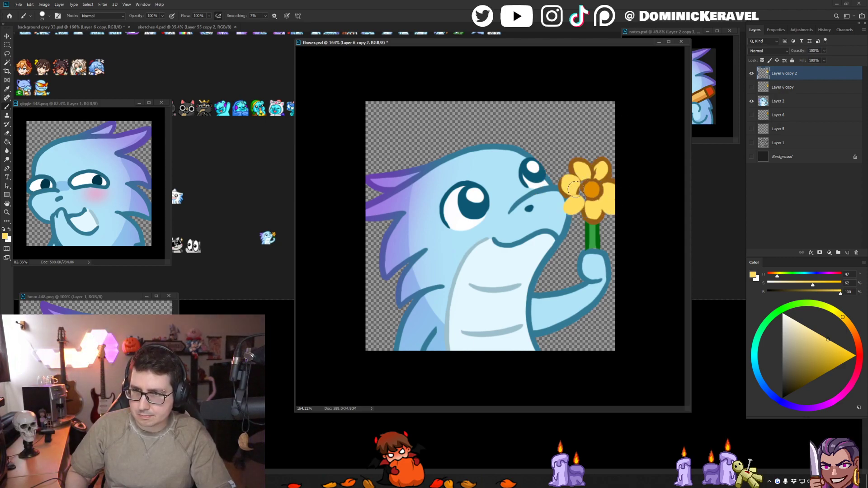
- Outline the petals on the flower's outer side and the new lower petal near the dragon's mouth in the flower's brown
alt+click(611, 181)
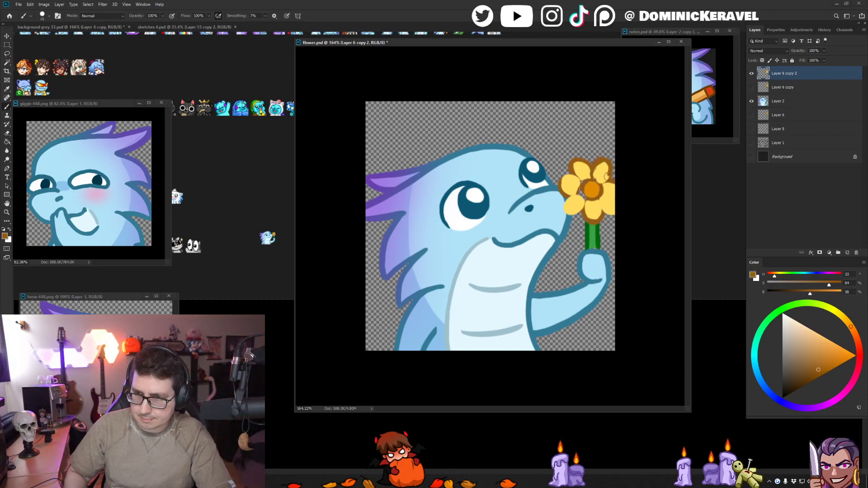
drag(607, 177, 610, 181)
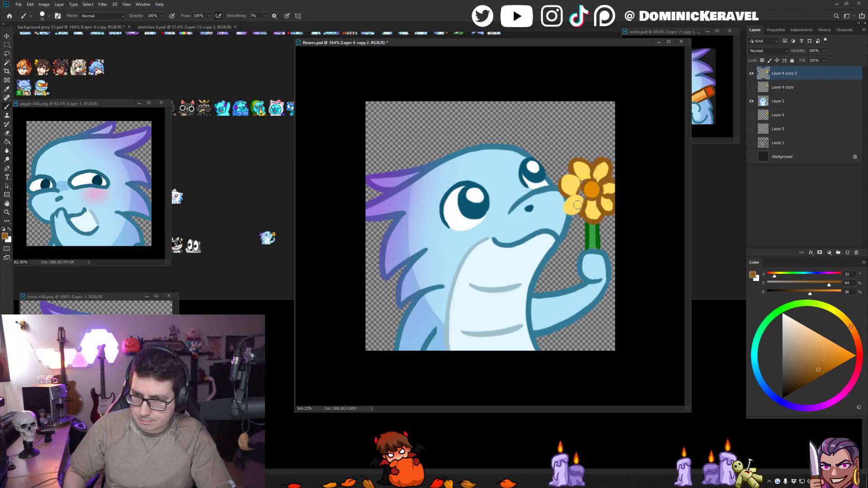
mouse_move(584, 197)
mouse_down()
mouse_move(571, 213)
mouse_move(579, 210)
mouse_up()
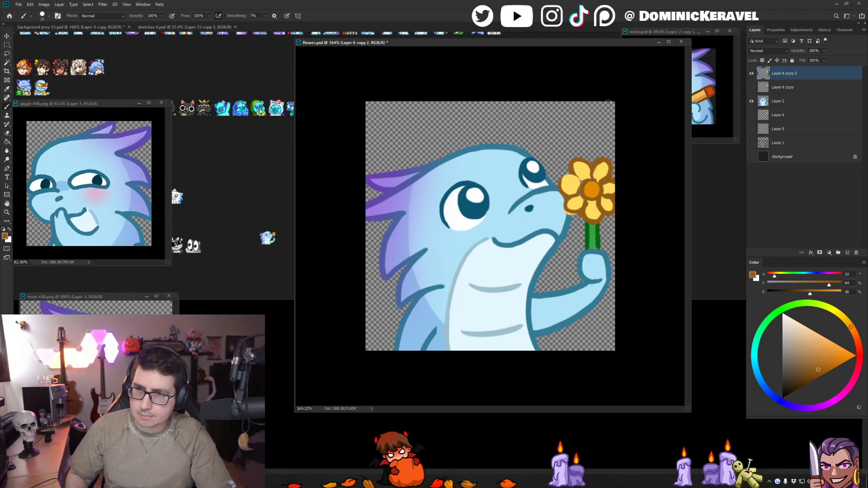
- Reshape the flower's upper and side petals with sampled yellow and brown brush strokes
alt+click(572, 178)
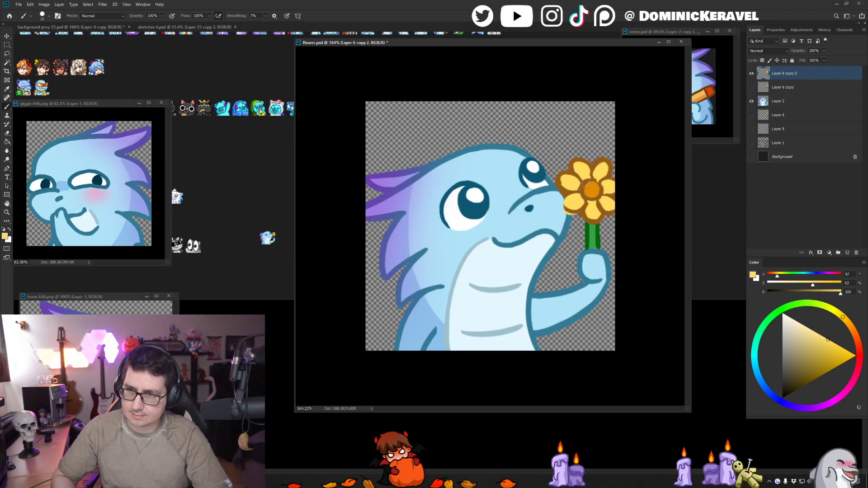
alt+click(598, 162)
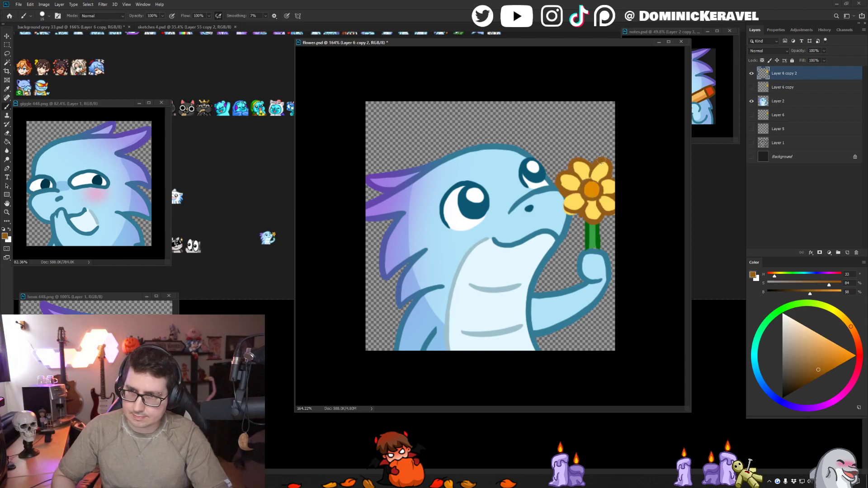
alt+click(598, 179)
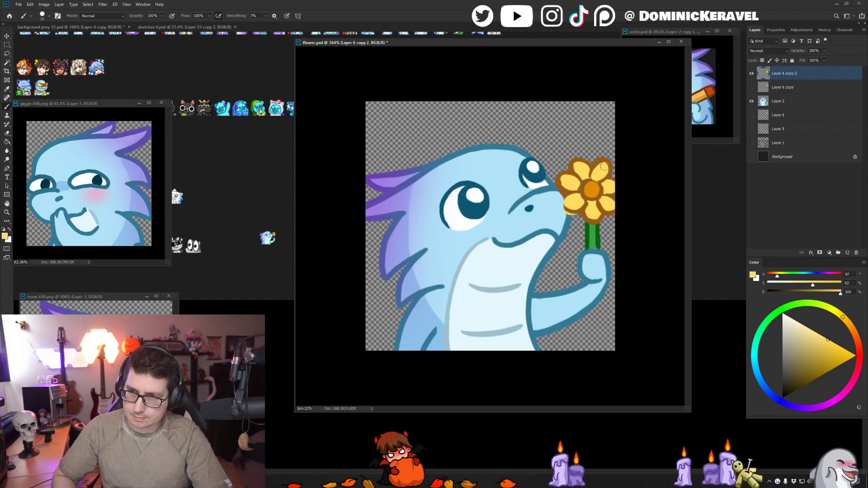
alt+click(604, 159)
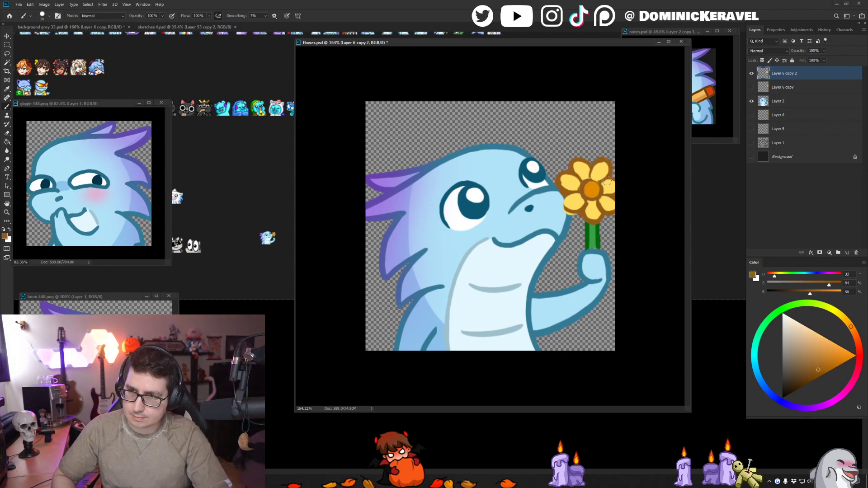
alt+click(613, 185)
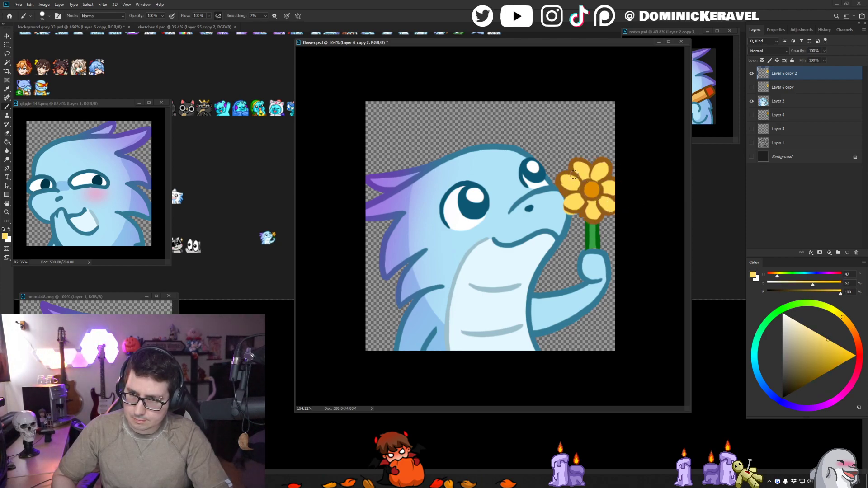
- Tidy the bottom petals' inner tips and the brown ring around the flower's orange centre using sampled flower colours
alt+click(587, 198)
drag(588, 199, 598, 197)
alt+click(595, 208)
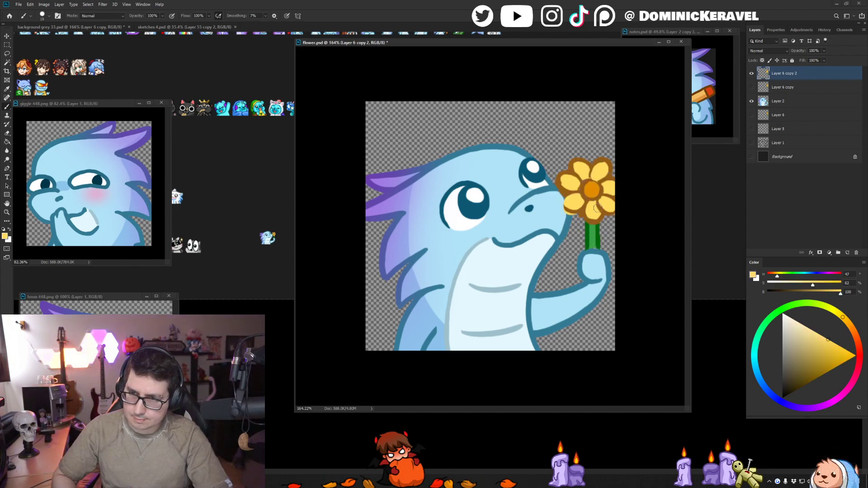
alt+click(603, 209)
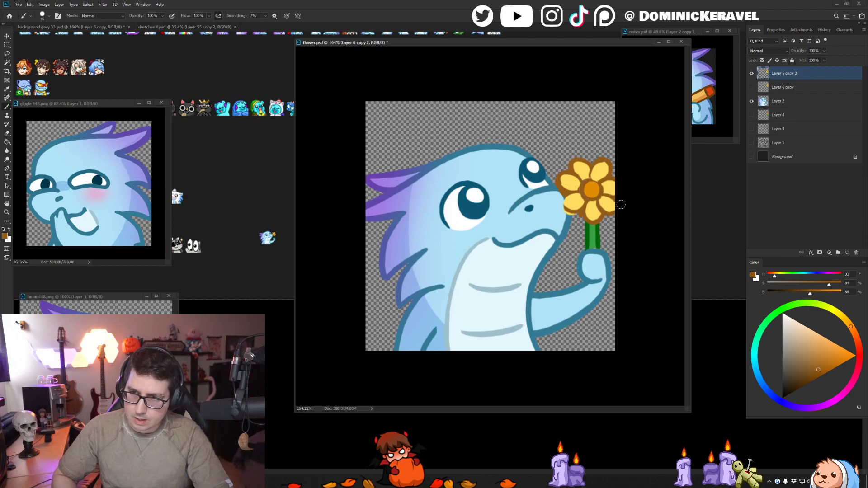
alt+click(585, 181)
alt+click(590, 183)
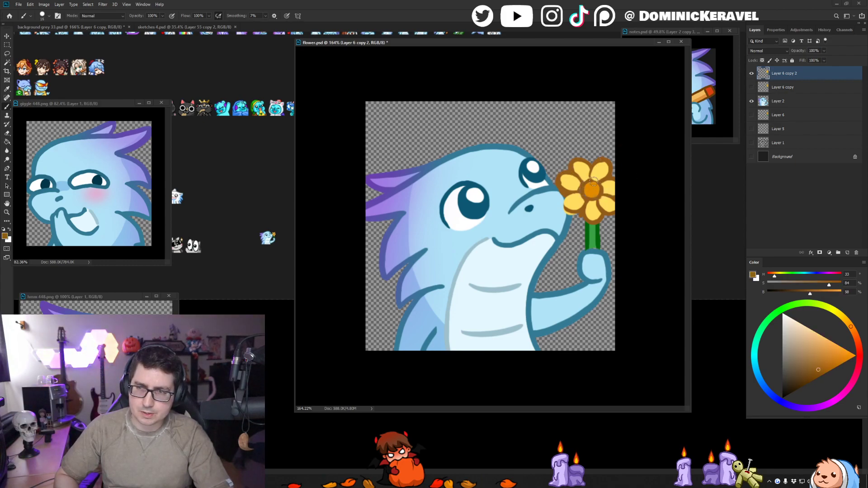
alt+click(591, 191)
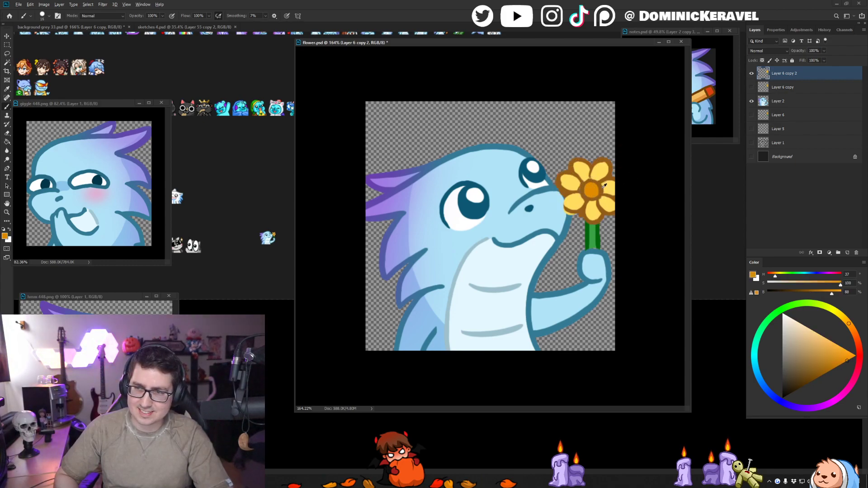
alt+click(604, 185)
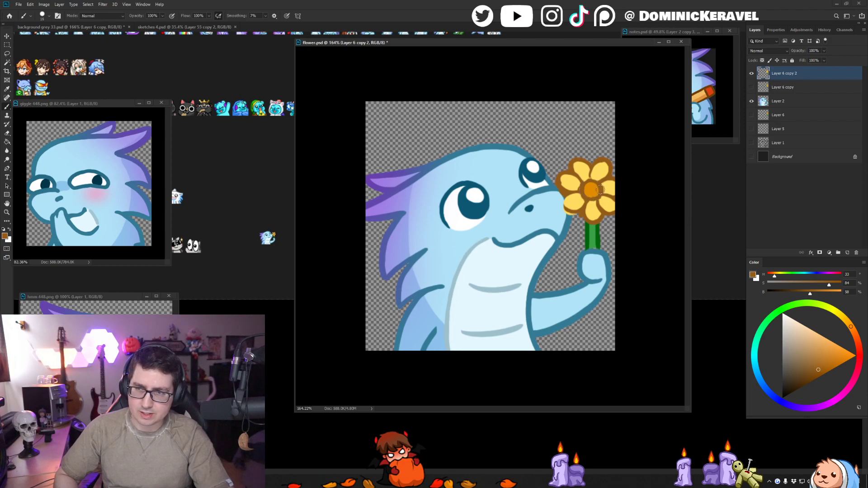
- Touch up the two upper petals' yellow fills and brown outlines
key(e)
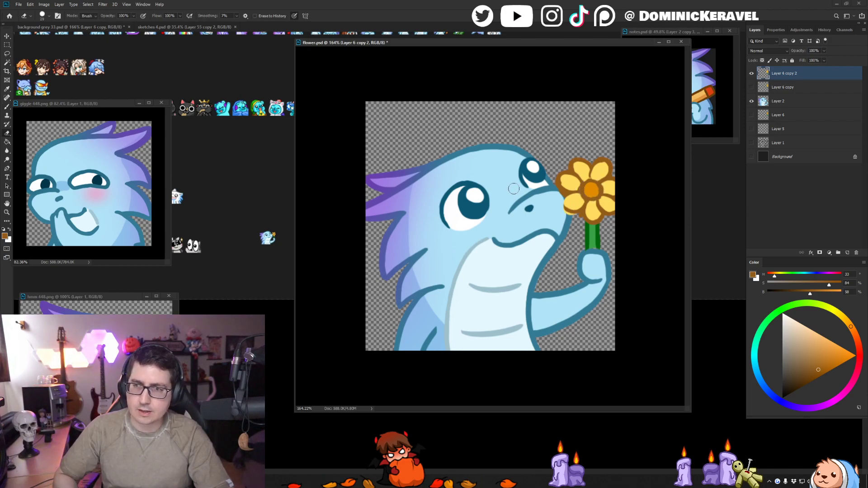
key(b)
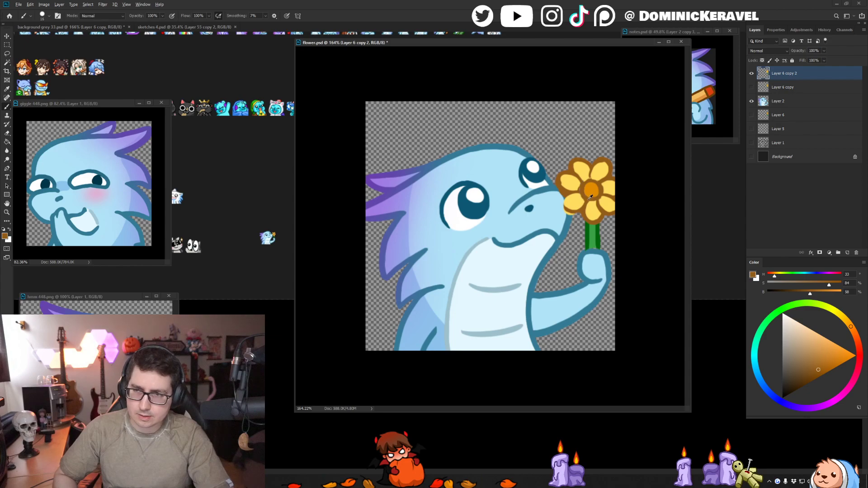
alt+click(578, 182)
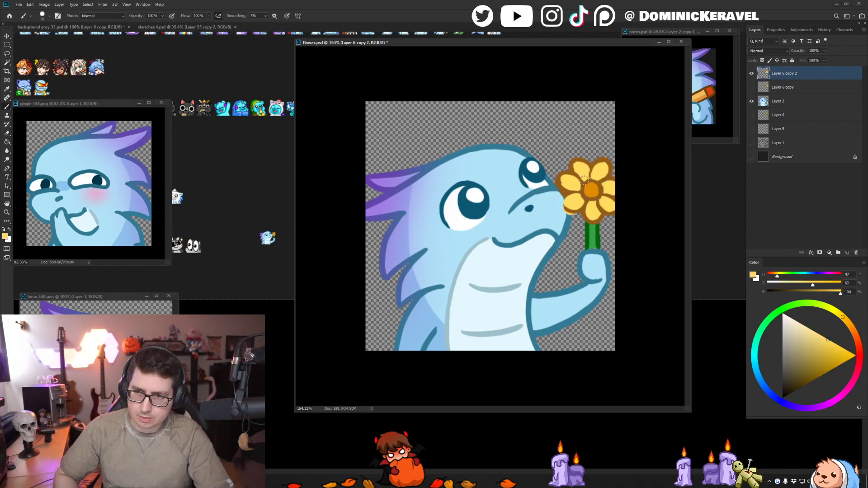
alt+click(603, 159)
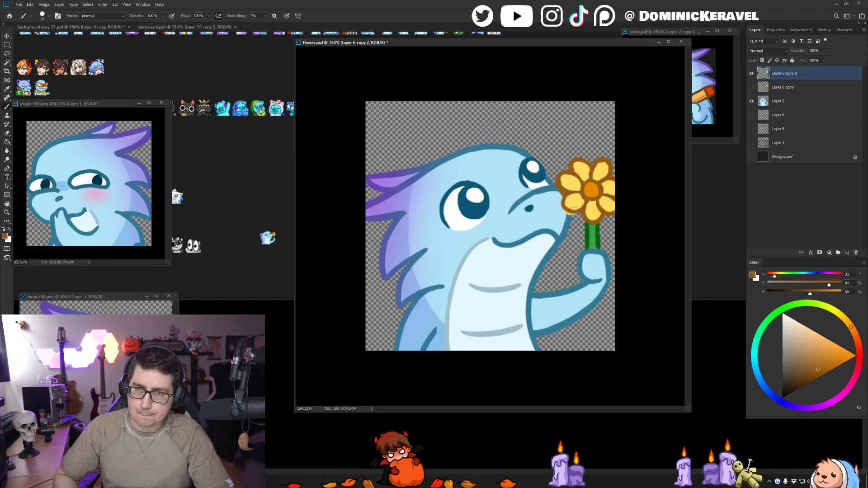
- Erase the stray yellow and excess brown outline around the petals beside the dragon's snout
key(e)
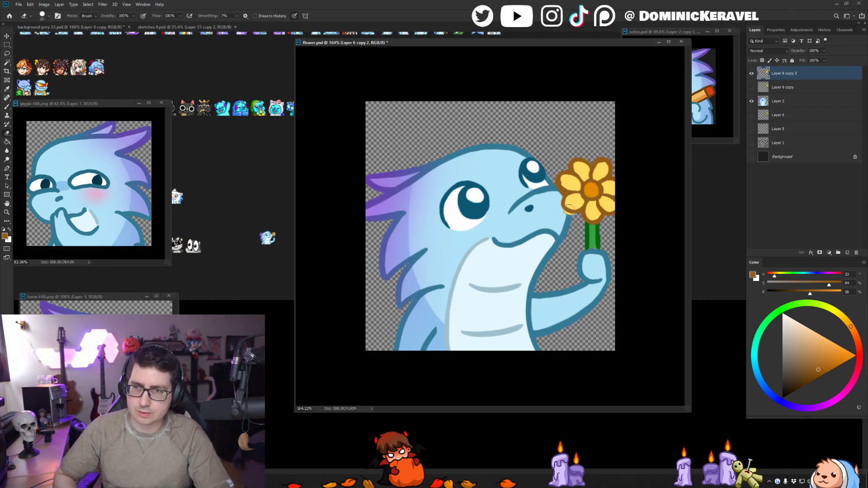
key(b)
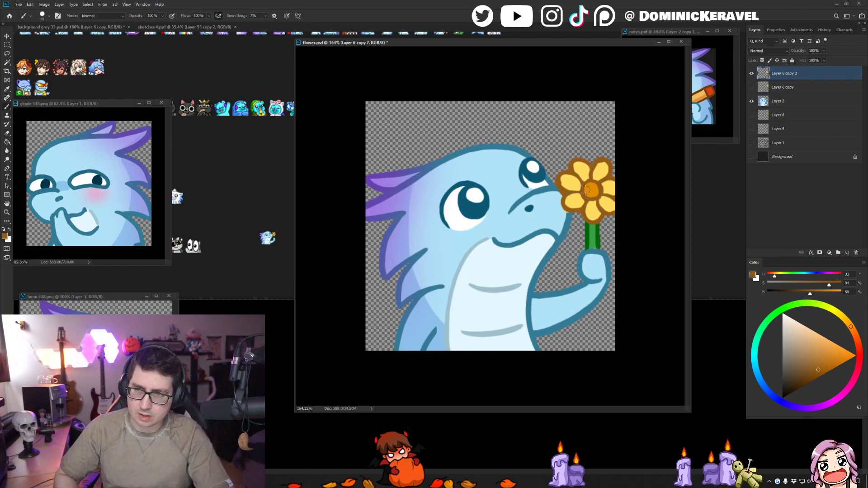
key(e)
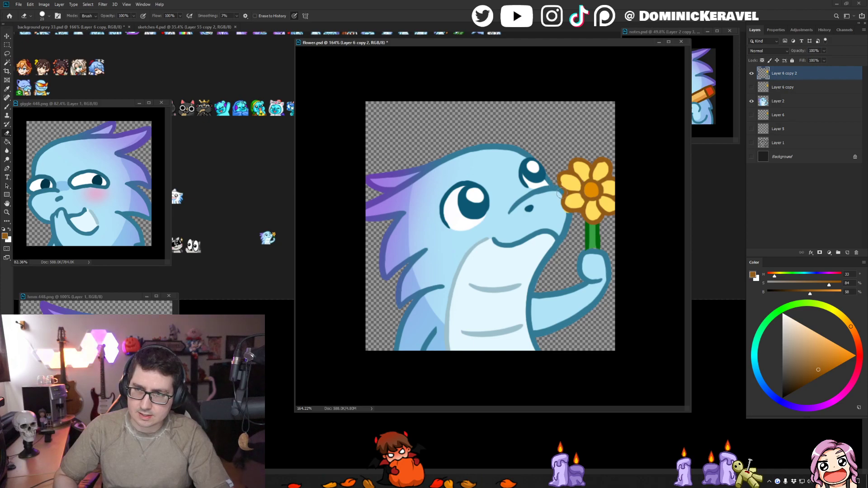
key(b)
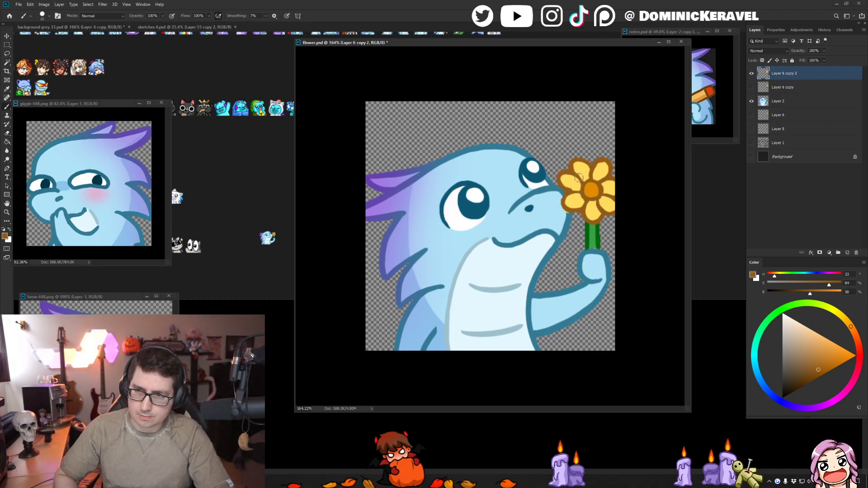
- Even out the yellow fills and brown outlines of the upper and outer petals around the flower's centre
alt+click(567, 184)
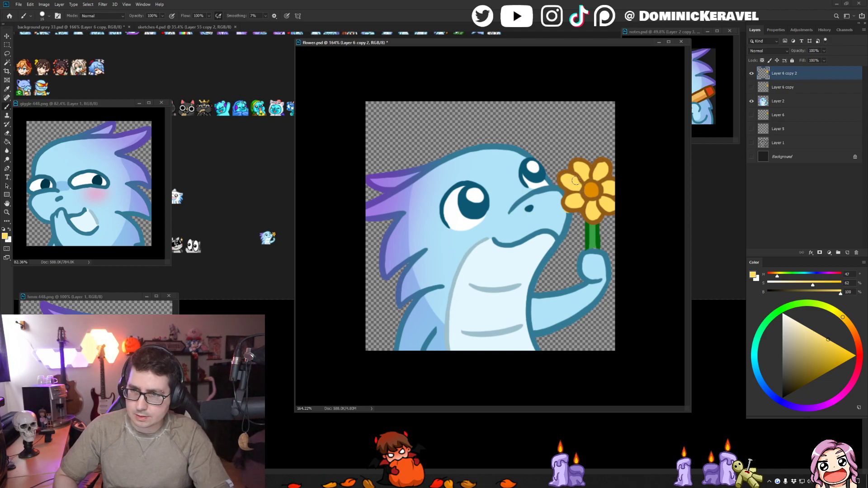
alt+click(611, 171)
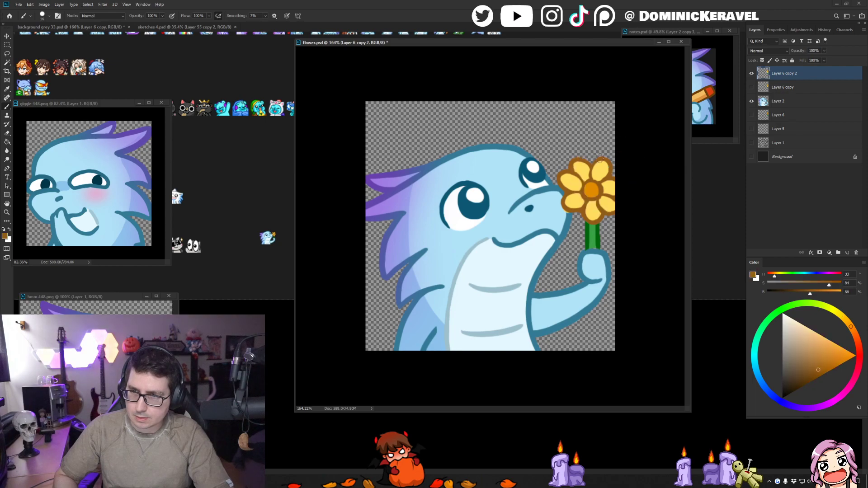
alt+click(605, 186)
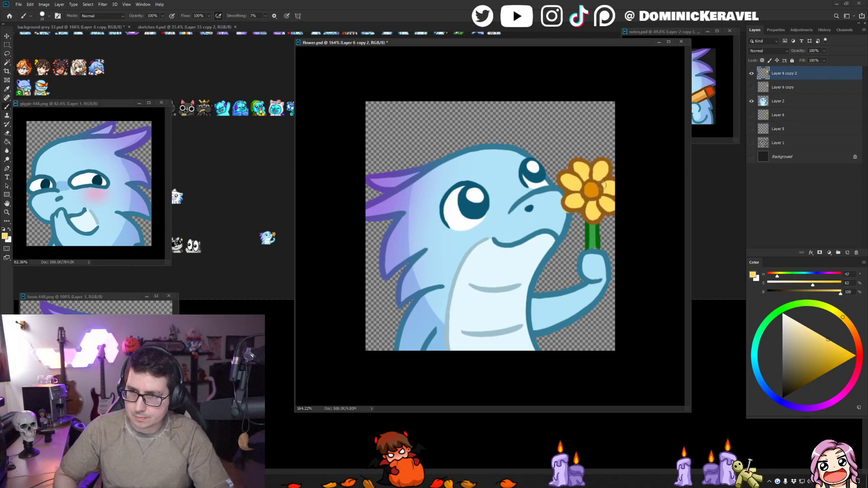
alt+click(602, 188)
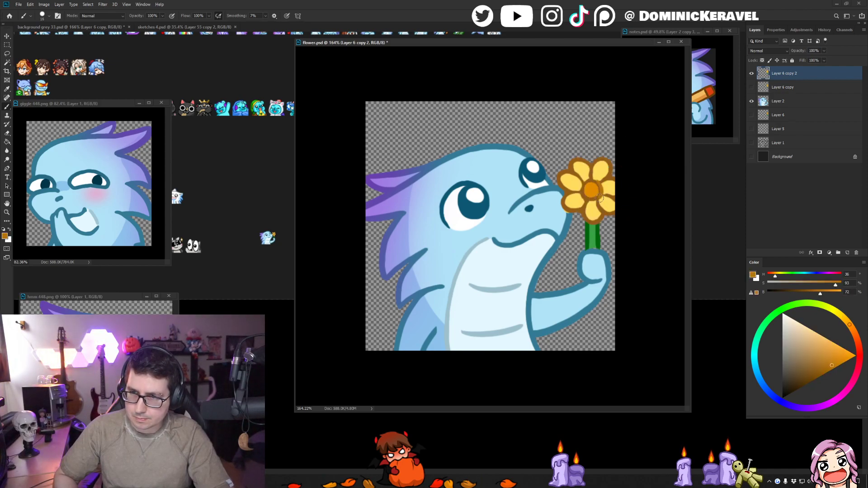
alt+click(603, 191)
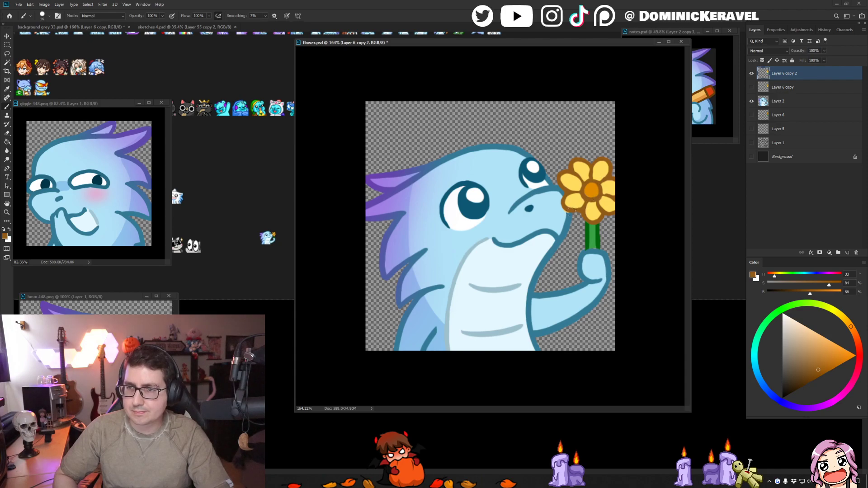
key(e)
key(b)
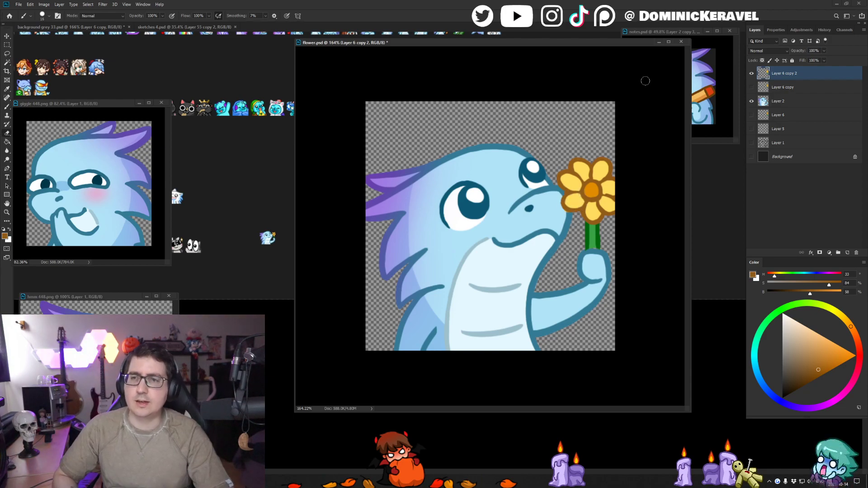
- Move the flower.psd window slightly up and towards the giggle emote window
key(v)
key(b)
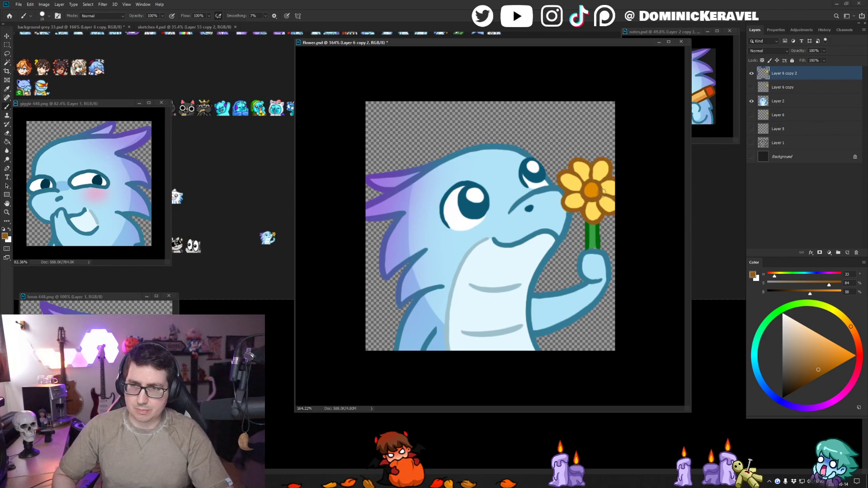
key(v)
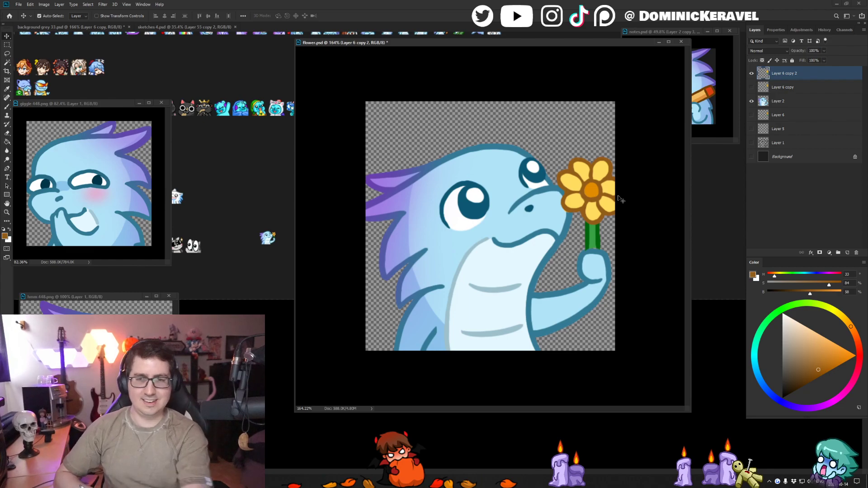
mouse_move(423, 43)
mouse_down()
mouse_move(407, 40)
mouse_move(420, 40)
mouse_move(416, 33)
mouse_up()
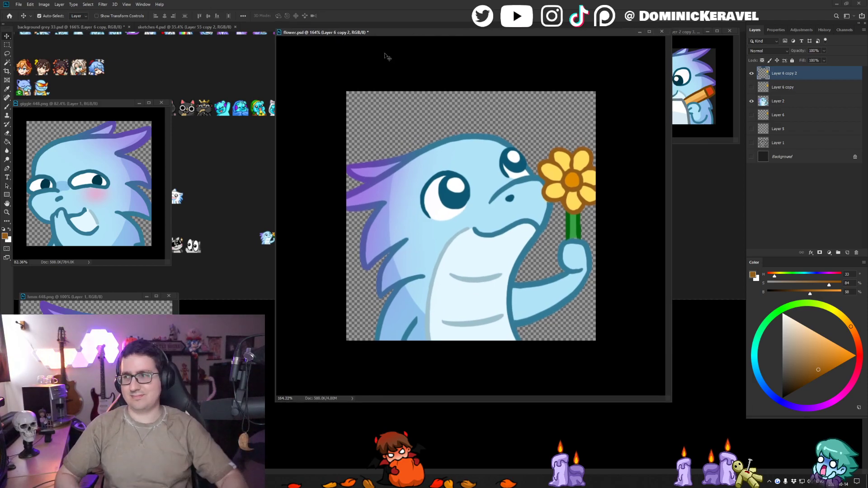
drag(411, 34, 409, 30)
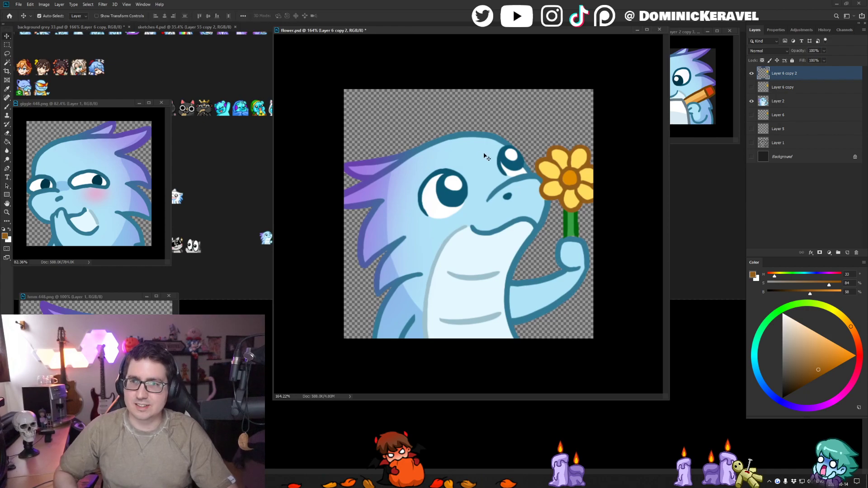
- Touch up the dark blue outline along the top of the dragon's head on Layer 2
click(481, 150)
key(b)
alt+click(433, 142)
drag(434, 144, 464, 139)
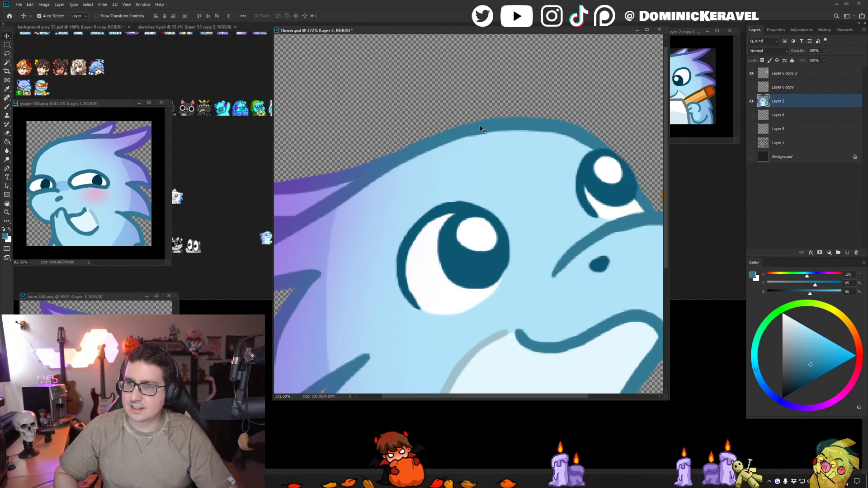
scroll(501, 122, down, 5)
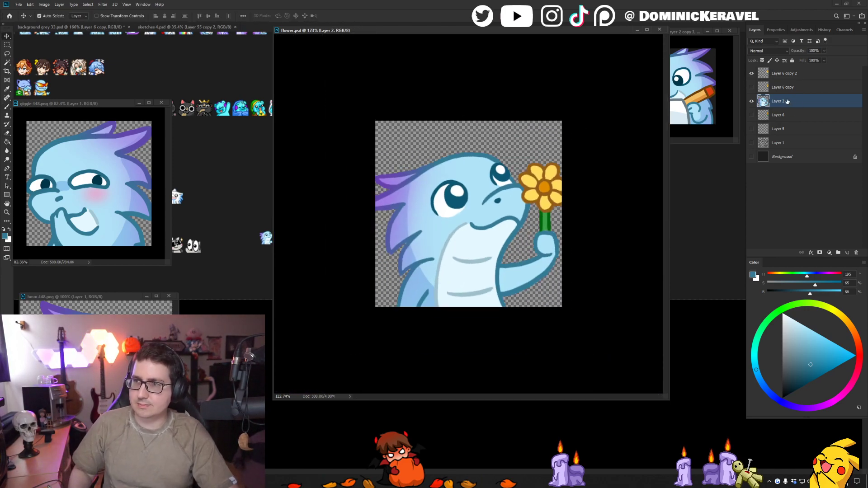
- Merge the flower layer with the dragon layer and resize flower.psd to 28 pixels
shift+click(777, 74)
key(ctrl+e)
drag(509, 30, 528, 32)
key(ctrl+alt+i)
text(28)
key(Return)
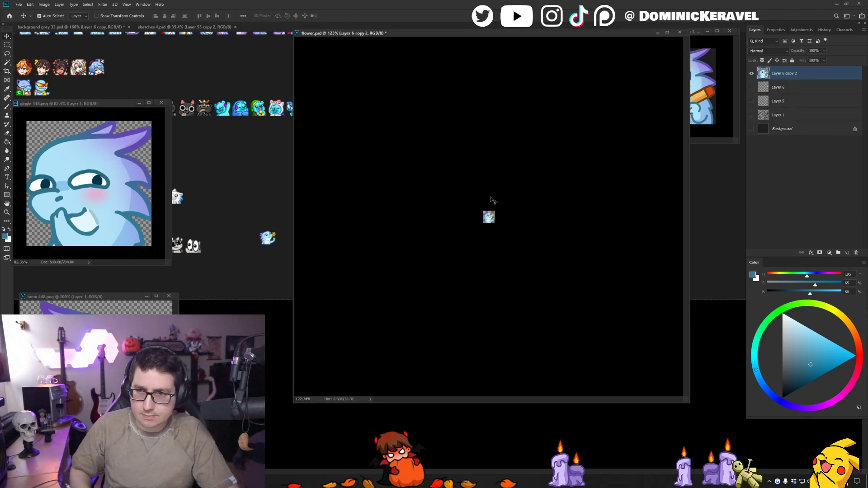
- Copy the 28-pixel flower dragon into background grey 33.psd and line it up beside the earlier copy
drag(319, 236, 272, 206)
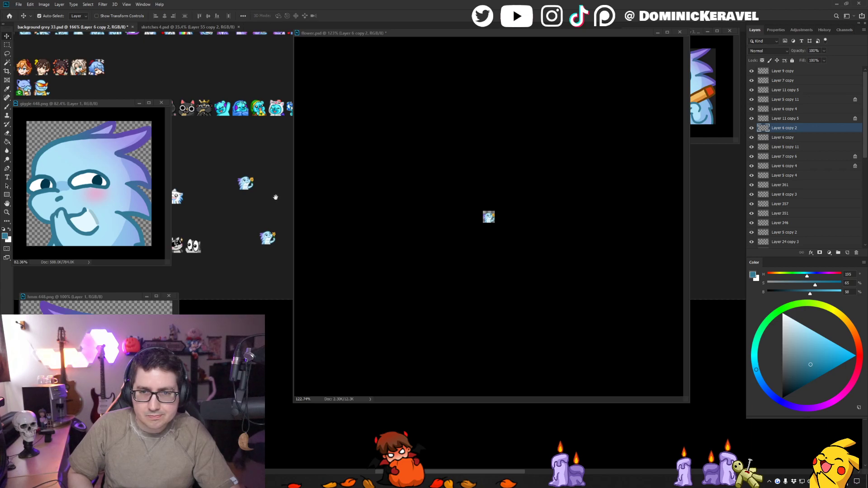
drag(274, 196, 264, 199)
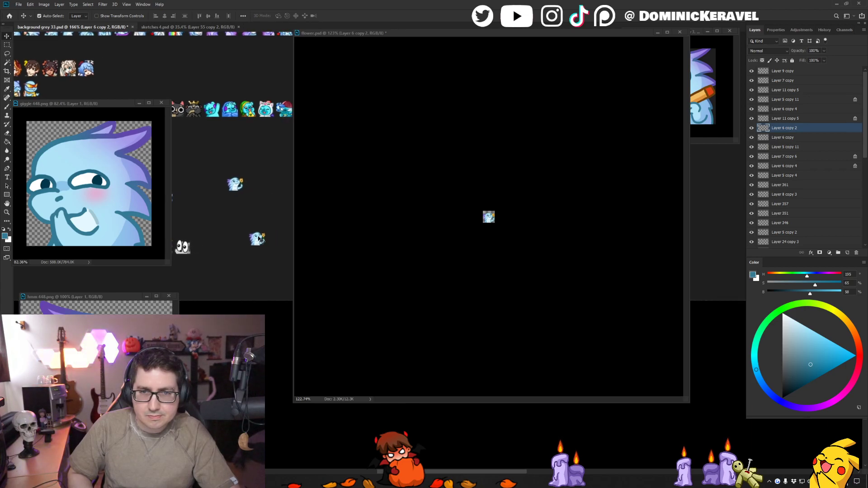
drag(258, 238, 229, 231)
drag(236, 184, 273, 220)
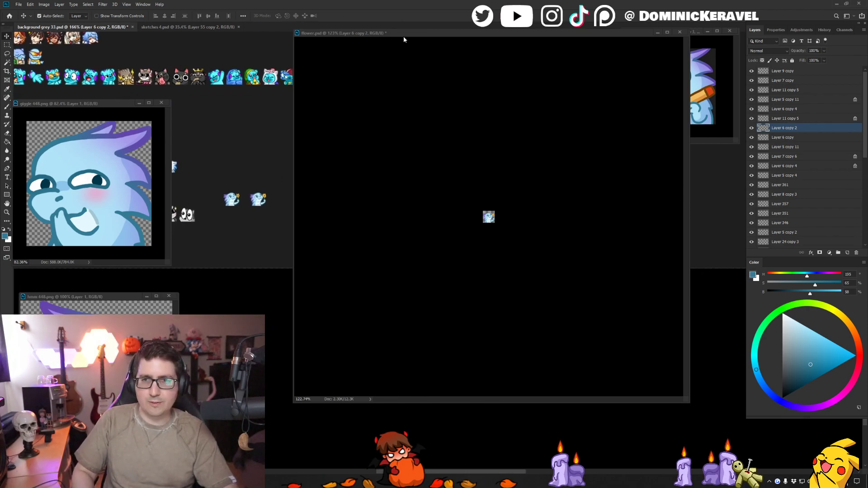
- Move the flower.psd window aside, resize notes.psd to 28 pixels, and copy its dragon into the emote sheet above the flower dragons
drag(403, 39, 501, 48)
drag(257, 151, 318, 134)
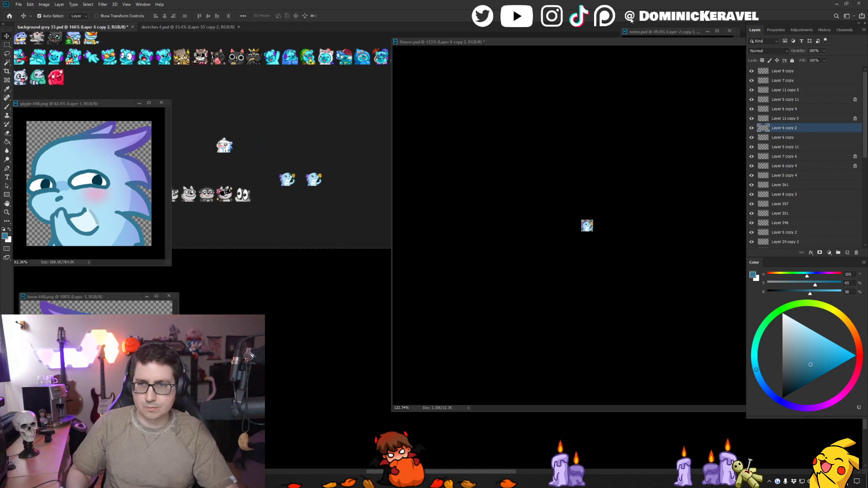
click(662, 30)
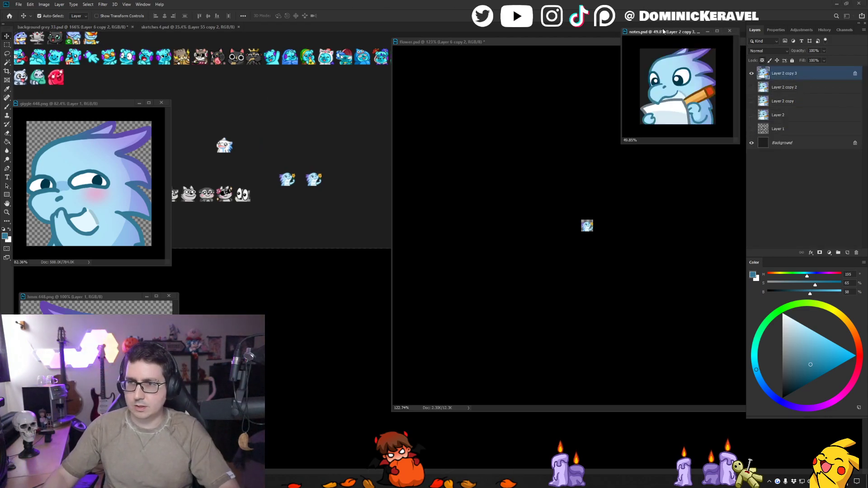
key(ctrl+alt+i)
text(28)
key(Return)
key(c)
key(Return)
key(v)
drag(649, 99, 309, 136)
click(690, 104)
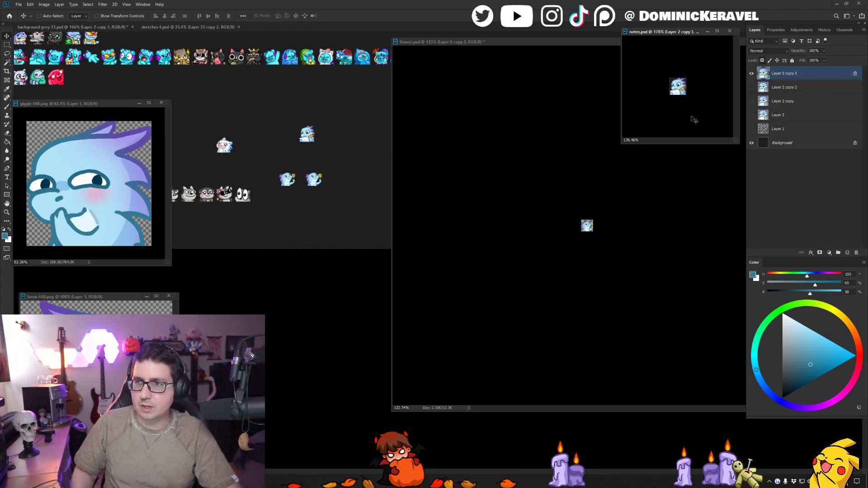
- Undo the 28-pixel resize of notes.psd and shrink its window around the artwork
key(ctrl+z)
drag(693, 118, 658, 121)
drag(620, 144, 638, 133)
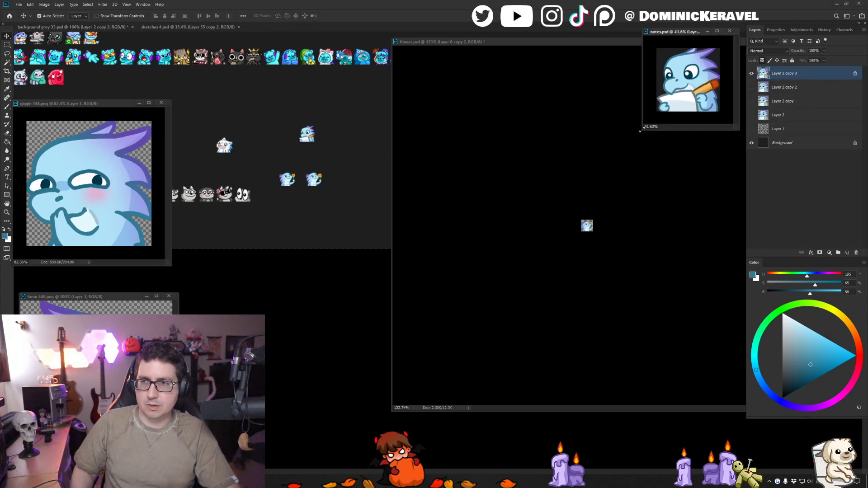
drag(678, 94, 682, 94)
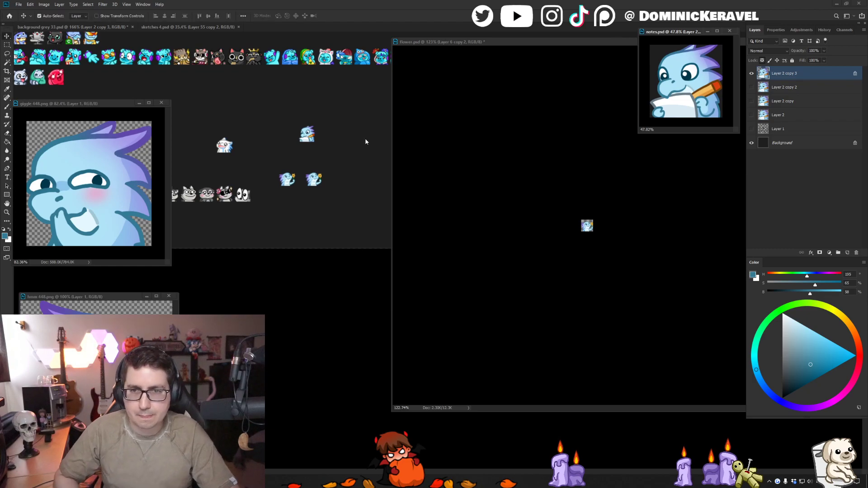
- Undo the 28-pixel resize and the layer merge in flower.psd, and shift its window slightly
click(421, 131)
key(ctrl+z)
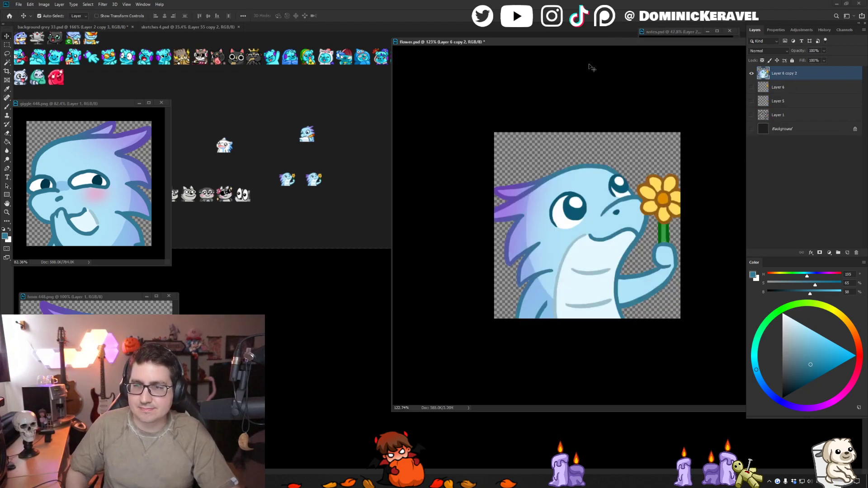
drag(596, 43, 584, 39)
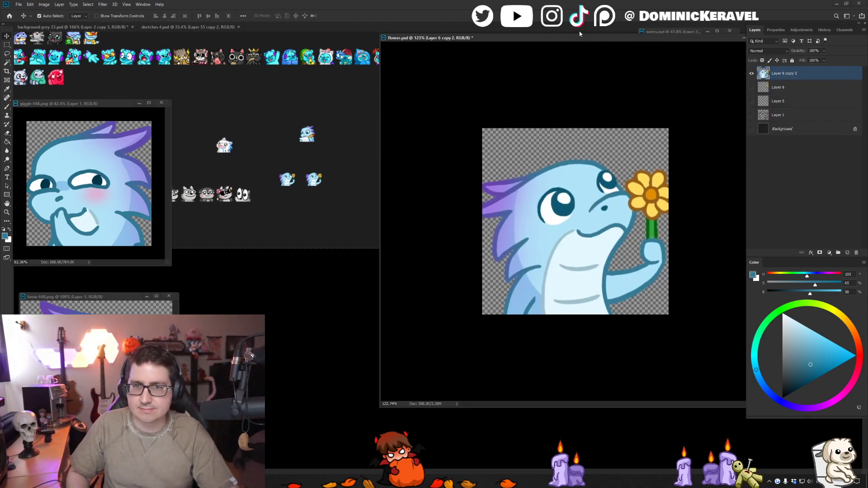
key(ctrl+z)
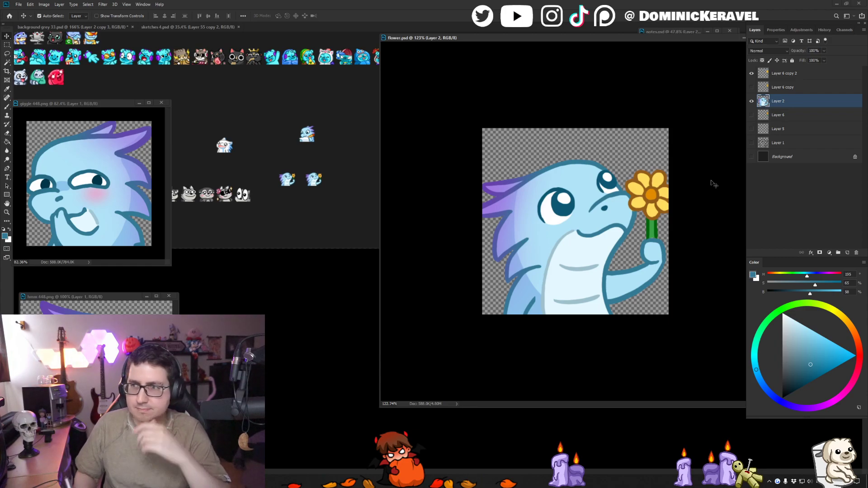
- Move the flower layer, Layer 6 copy 2, beneath the dragon's Layer 2 and merge the two
drag(786, 73, 805, 113)
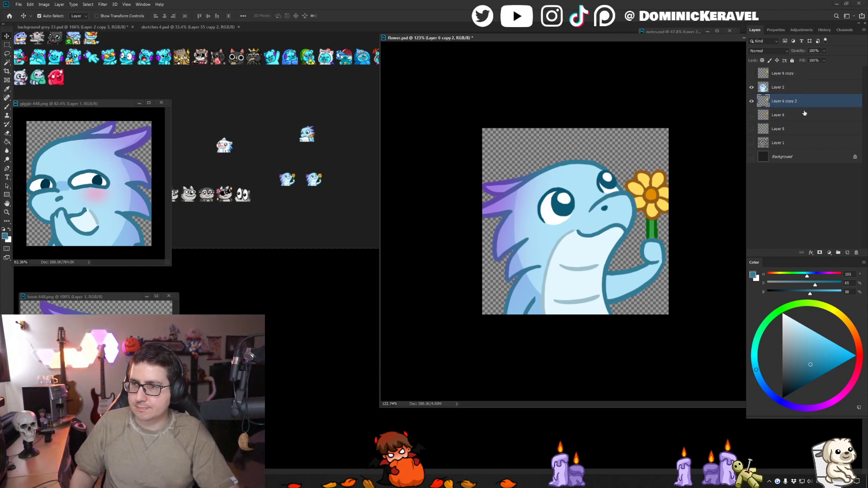
shift+click(786, 91)
key(ctrl+e)
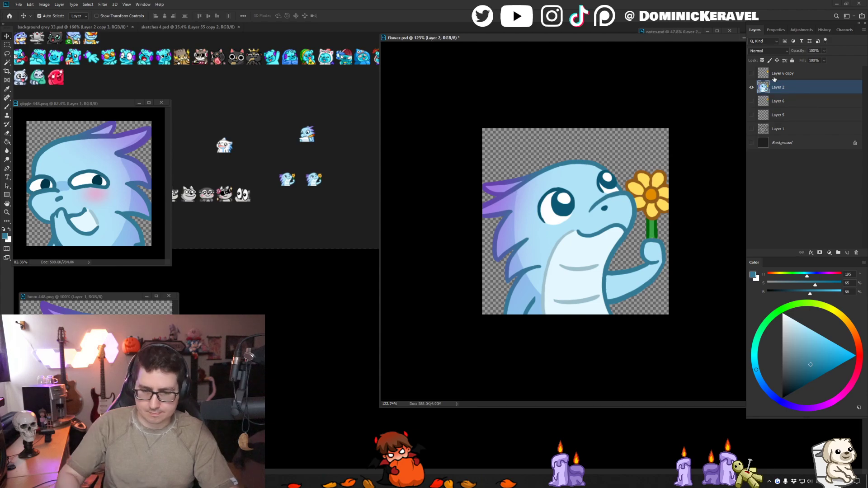
- Resize flower.psd to 28 pixels, copy the merged dragon into the emote sheet, and undo the resize
key(ctrl+alt+i)
text(28)
key(Return)
drag(576, 224, 337, 196)
click(443, 165)
key(ctrl+z)
key(r)
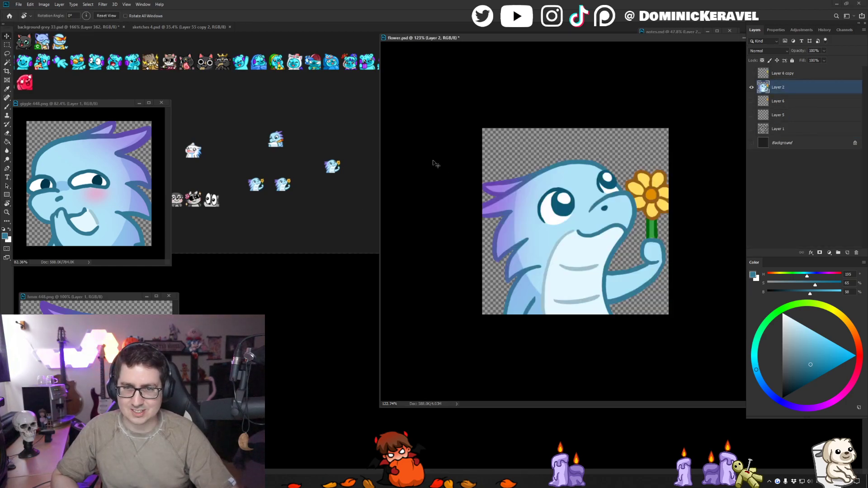
- Delete the two older flower dragons from the emote sheet and place the new copy beneath the notes dragon
key(v)
click(326, 152)
drag(284, 188, 285, 194)
key(Delete)
key(Delete)
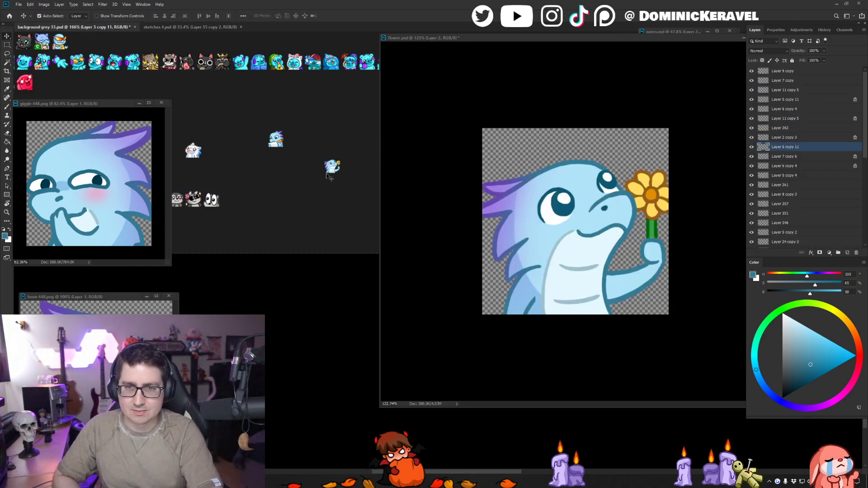
drag(331, 167, 280, 187)
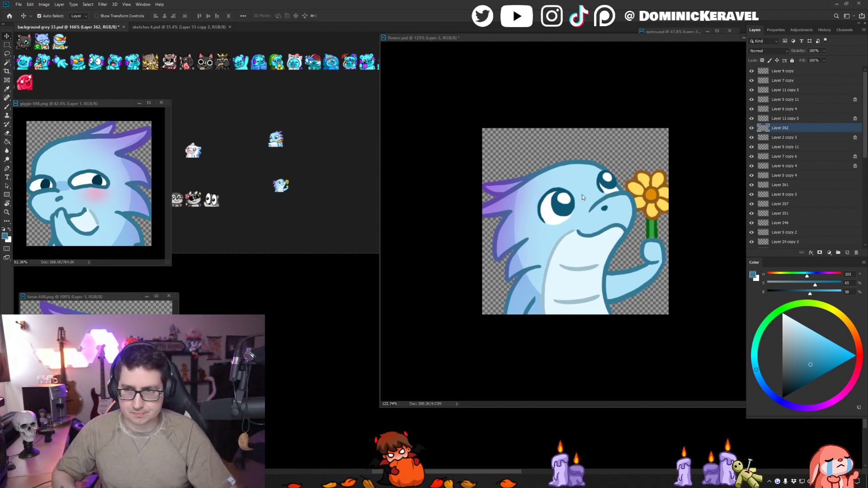
- Undo the layer merge in flower.psd, duplicate Layer 2, and hide the original
click(697, 145)
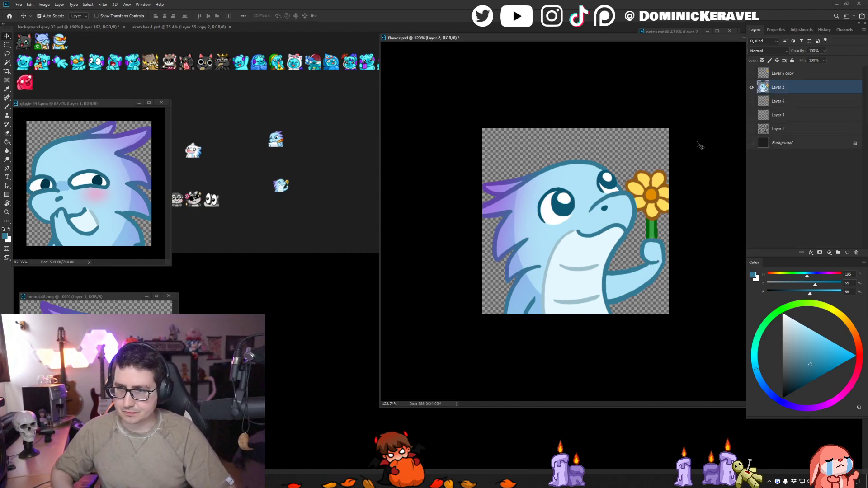
key(ctrl+z)
click(786, 102)
click(787, 88)
key(ctrl+j)
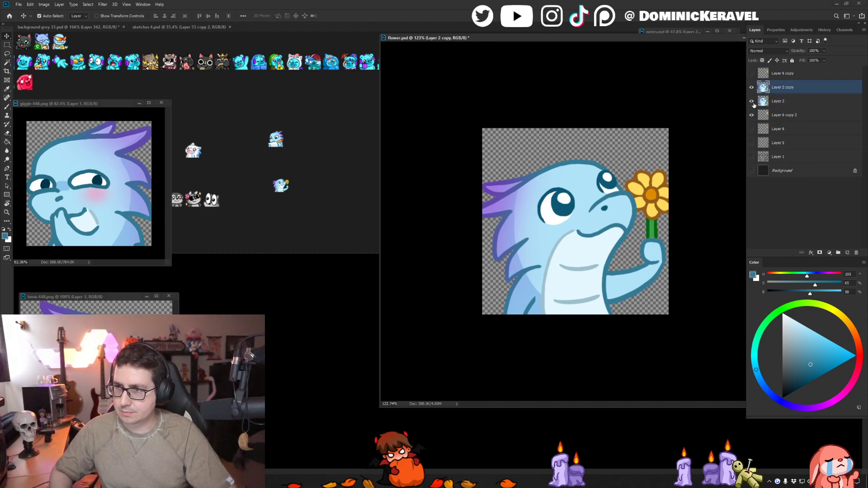
click(751, 101)
- Touch up the raised forearm's light blue fill and dark blue outline, and erase the excess along its lower edge
key(b)
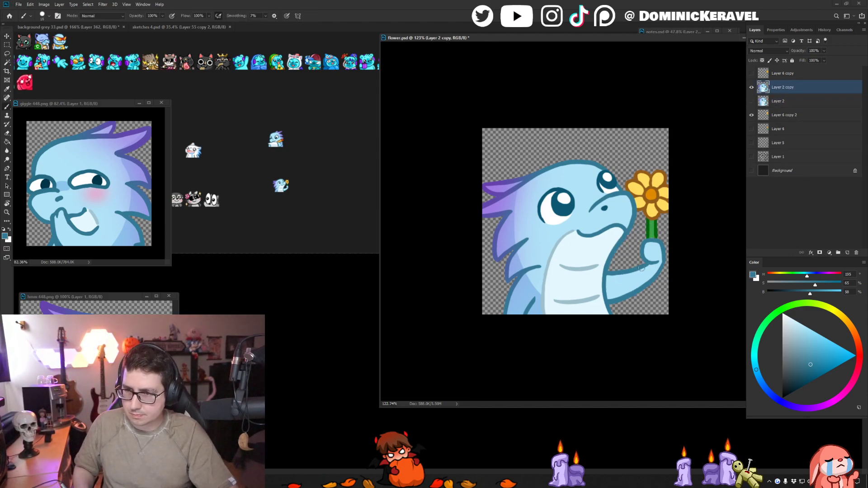
alt+click(646, 267)
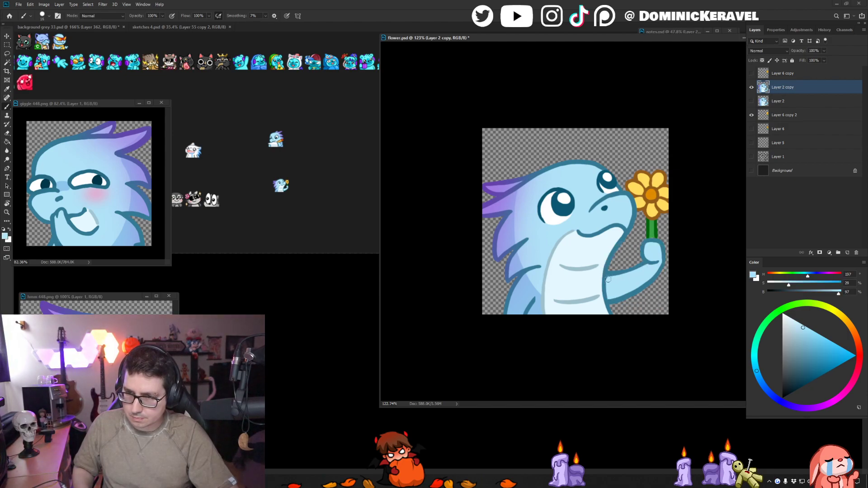
alt+click(664, 264)
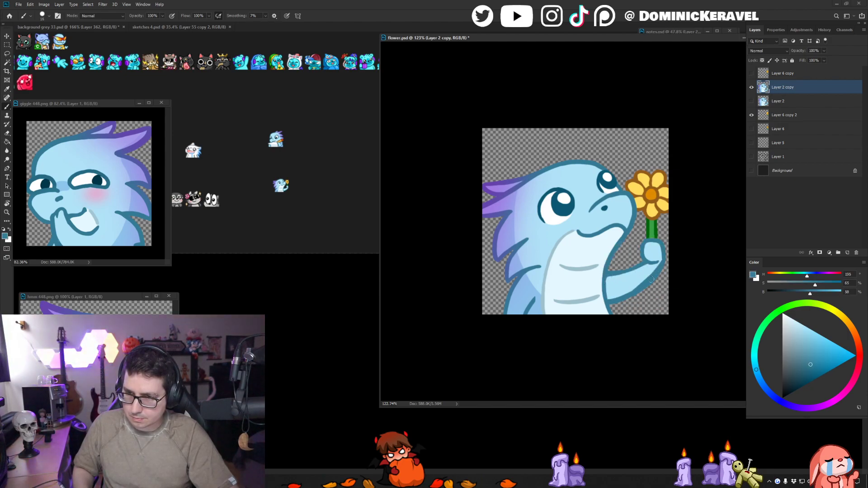
key(ctrl+z)
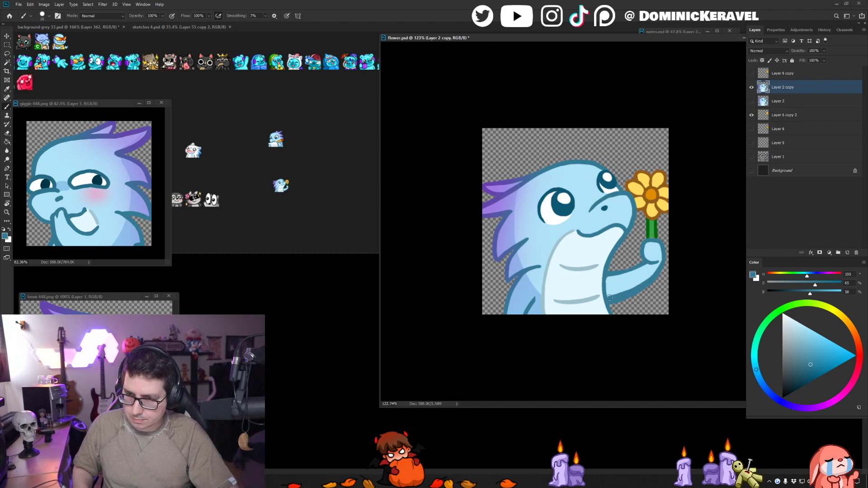
key(e)
drag(629, 298, 612, 304)
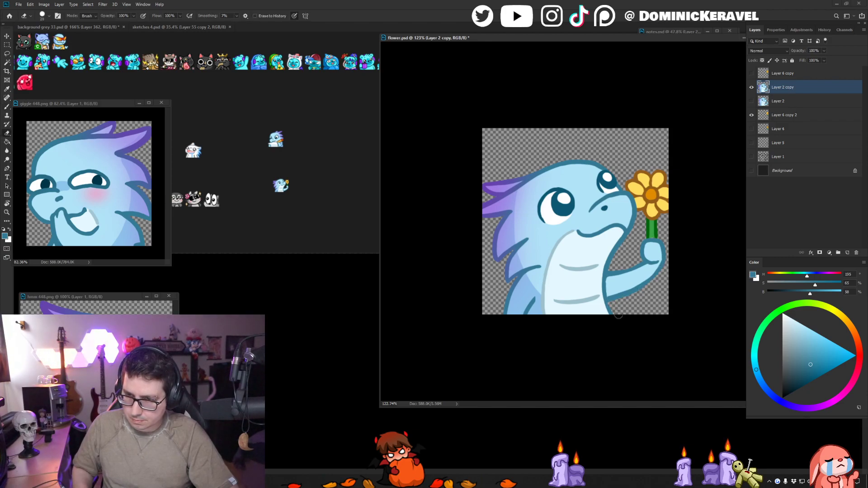
- Repaint the dark blue outline around the fist holding the flower stem
key(b)
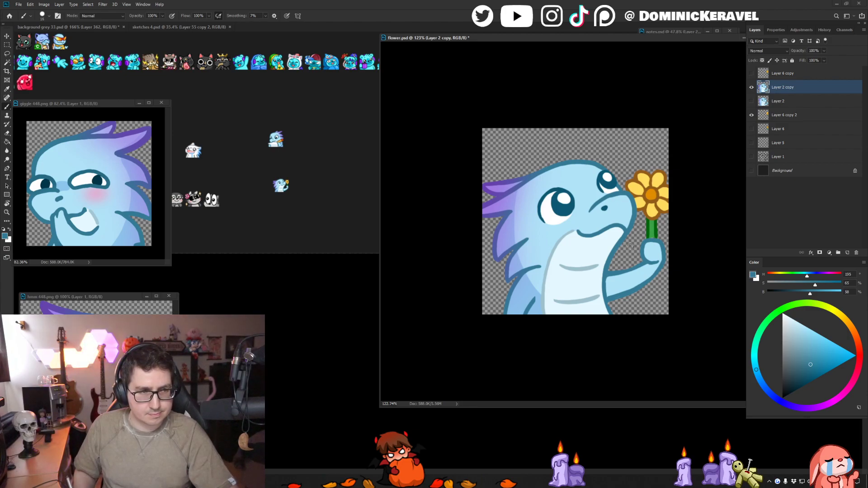
alt+click(662, 247)
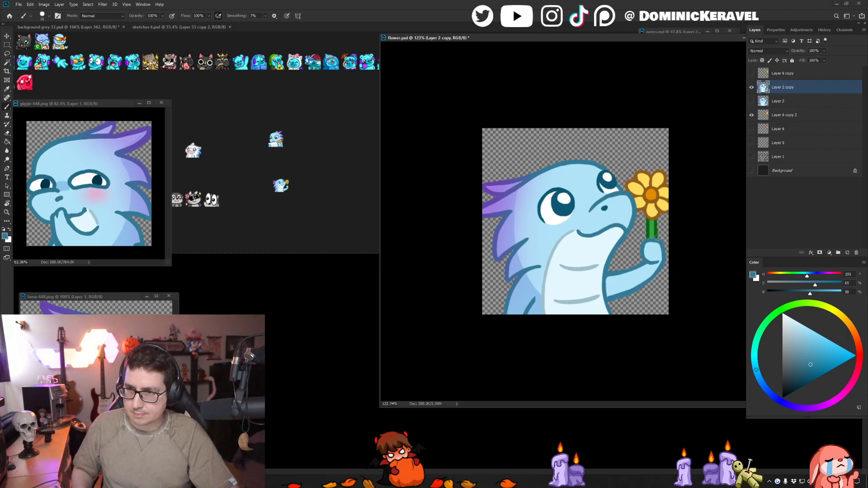
drag(662, 250, 637, 250)
- Flip the canvas horizontally and touch up the raised forearm's light blue fill
key(ctrl+shift+h)
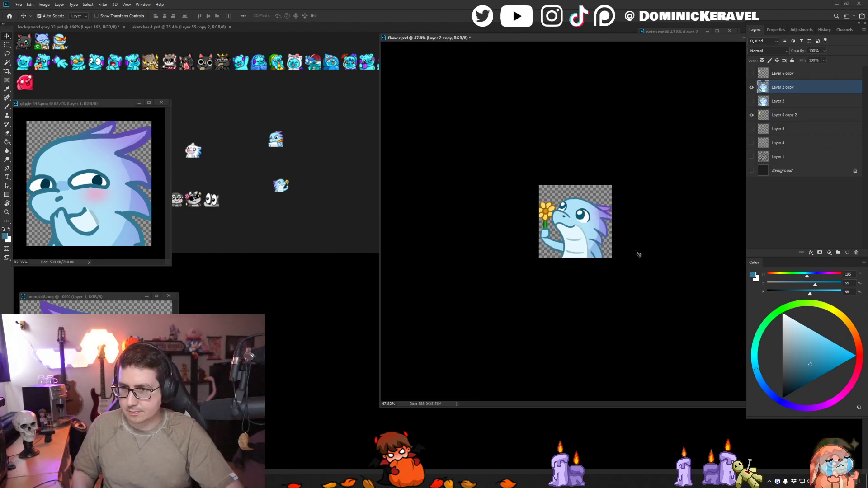
drag(490, 197, 504, 195)
key(b)
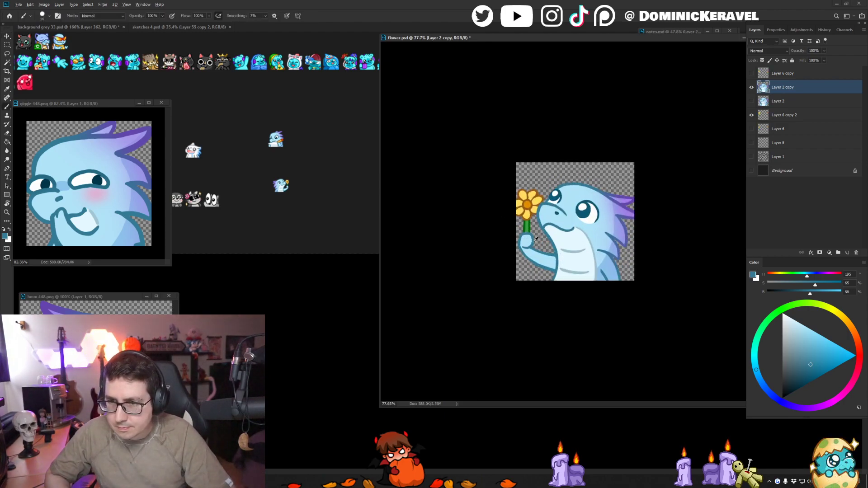
scroll(535, 239, up, 4)
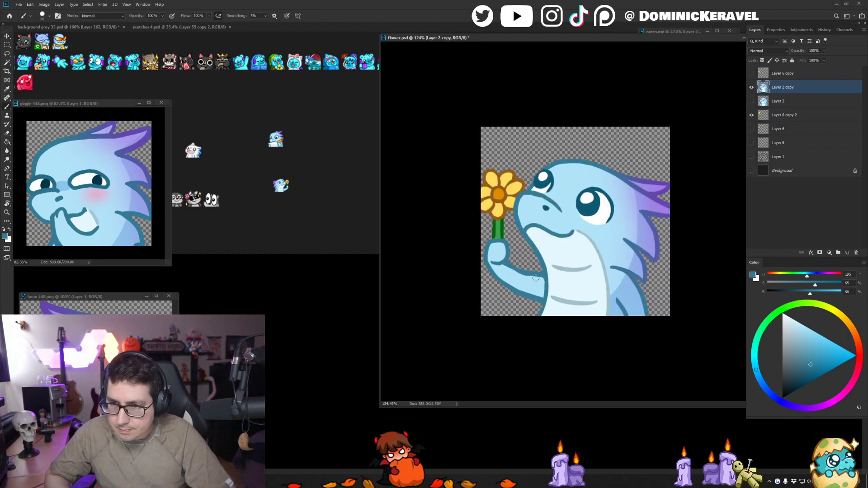
alt+click(516, 277)
key(e)
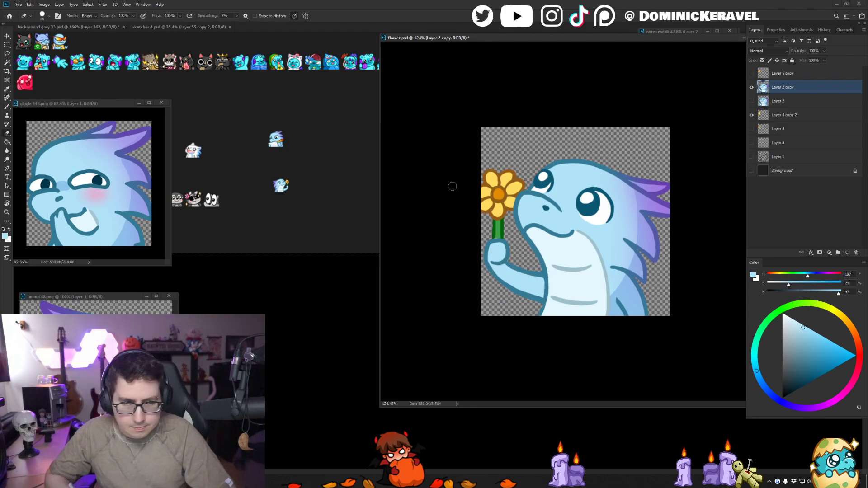
- Refine the dark blue outline along the outer edge of the fist and forearm
key(v)
key(b)
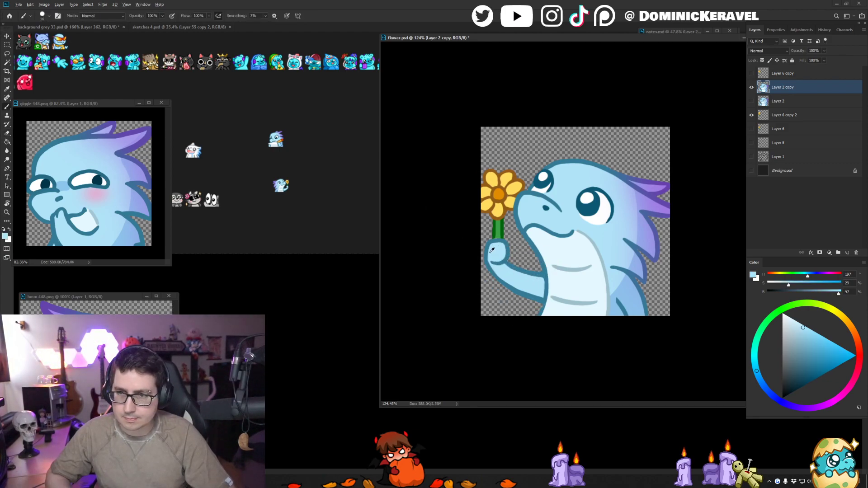
alt+click(487, 256)
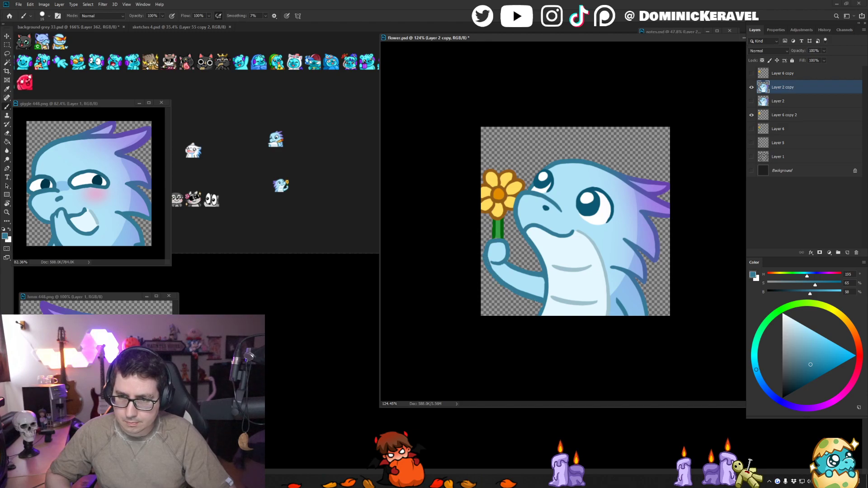
key(e)
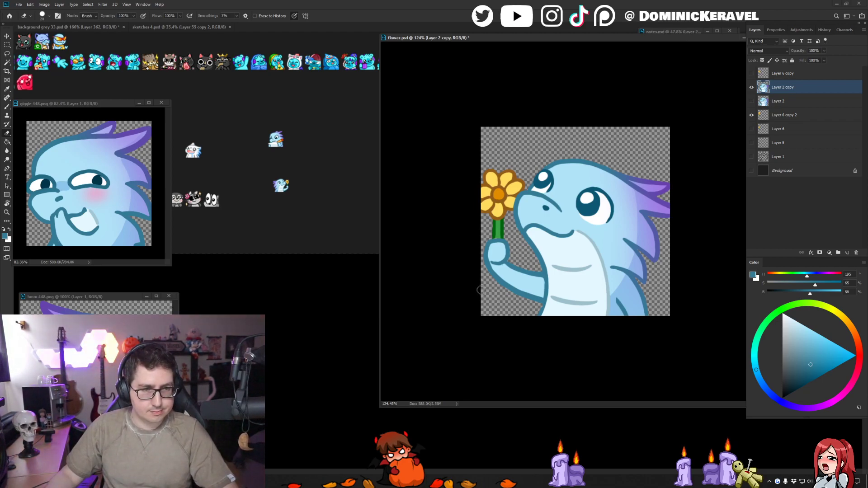
- Flip the flower.psd canvas horizontally so the dragon faces the other way
drag(520, 40, 510, 38)
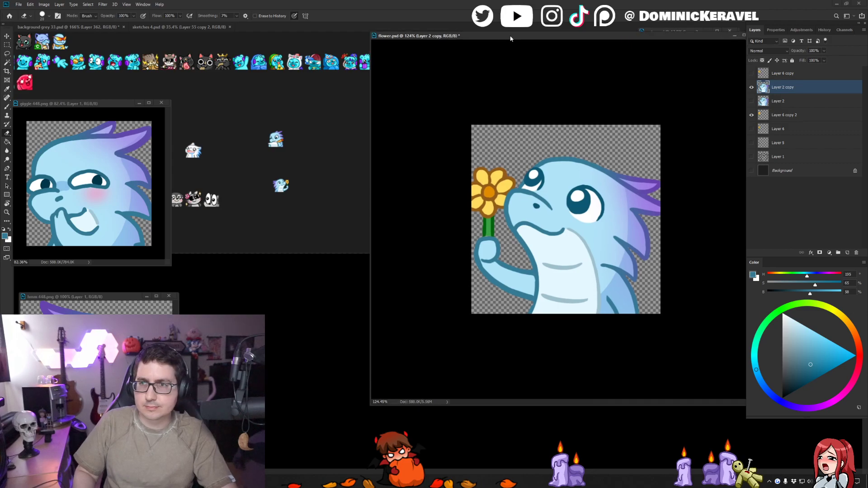
key(ctrl+shift+h)
key(v)
scroll(654, 259, up, 5)
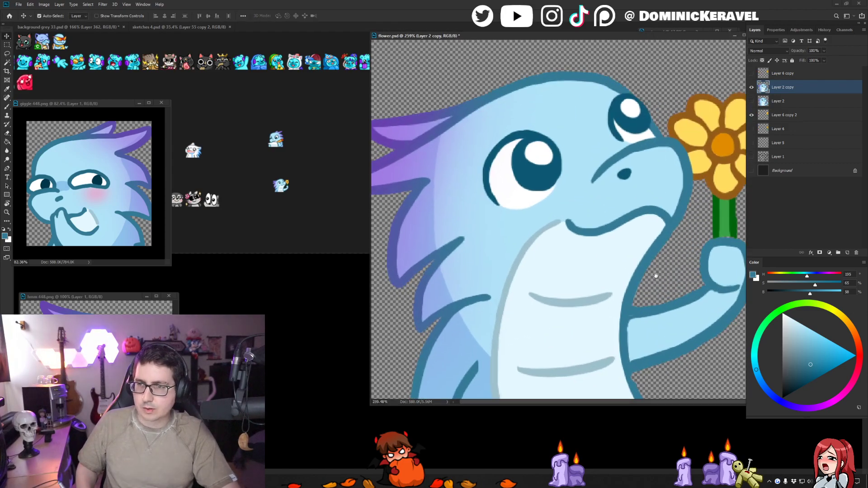
- Touch up the green stem and the fist's dark blue outline where the two meet, using colors sampled from the drawing
key(b)
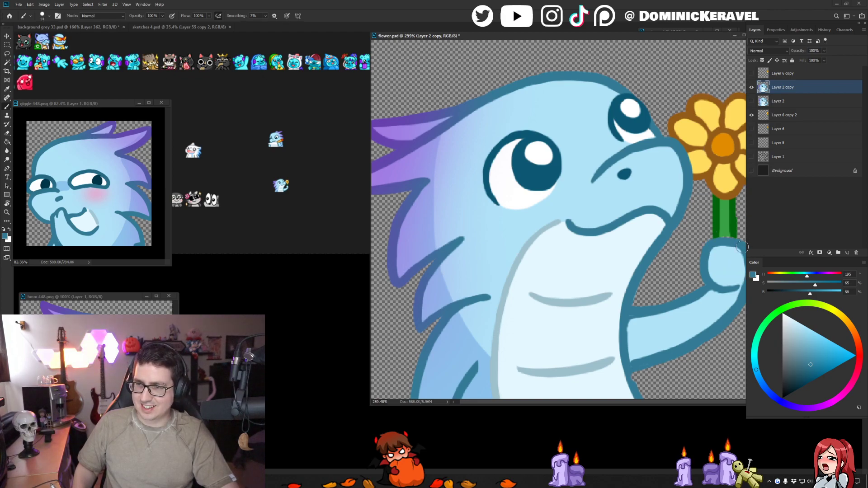
ctrl+click(724, 232)
alt+click(724, 232)
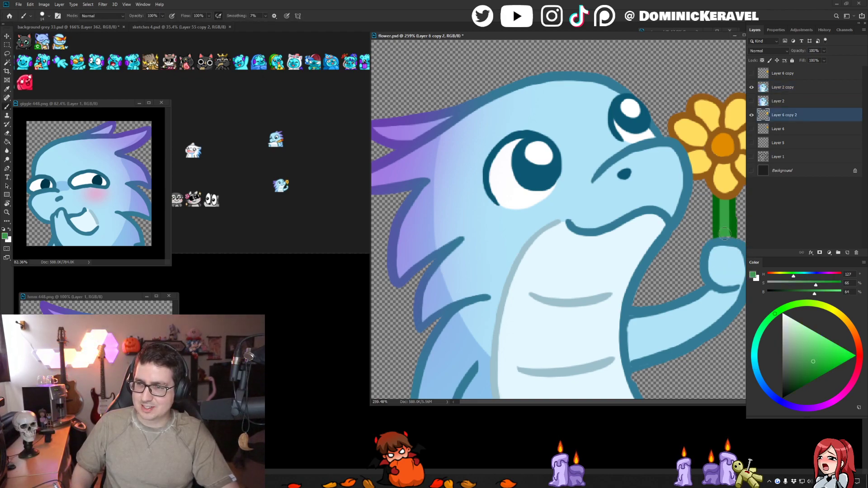
alt+click(732, 235)
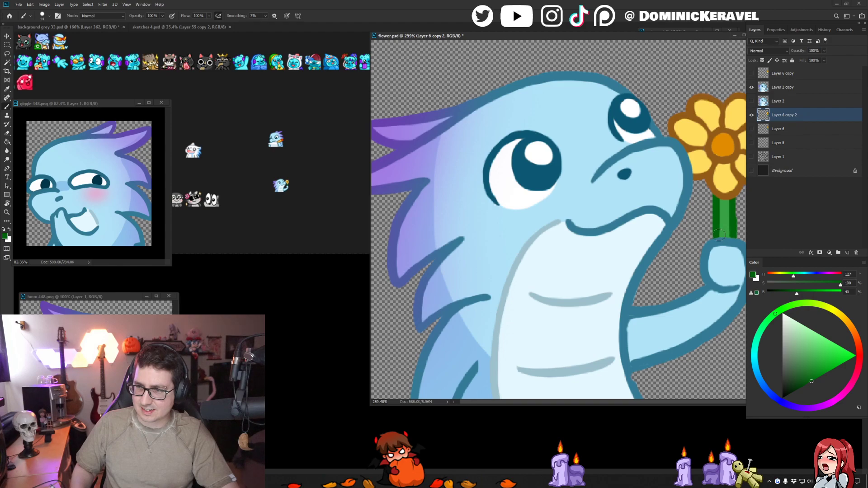
alt+click(728, 242)
ctrl+click(727, 242)
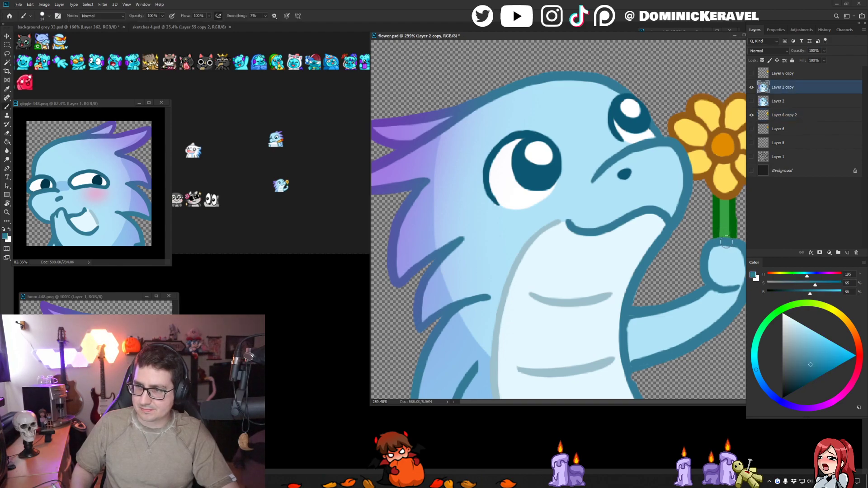
key(e)
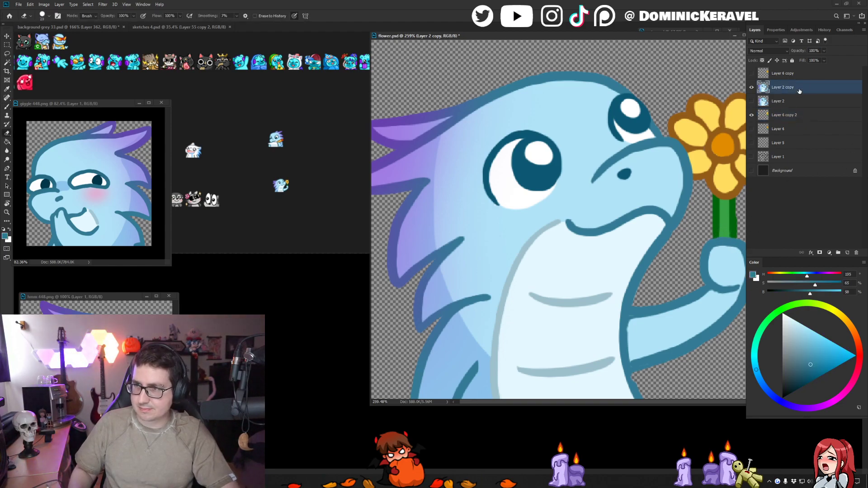
- Merge the dragon and flower layers, resize the image to 28 pixels, and place a copy among the emotes in background grey 33.psd
shift+click(806, 118)
key(ctrl+e)
key(ctrl+alt+i)
key(Escape)
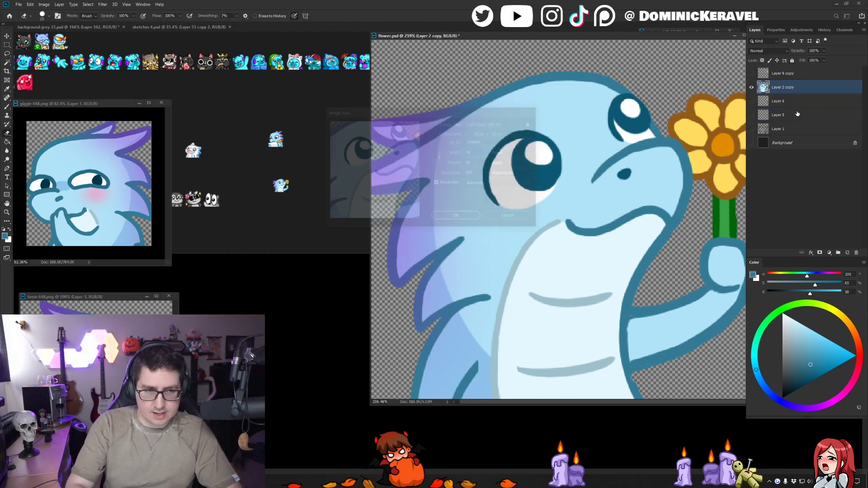
key(v)
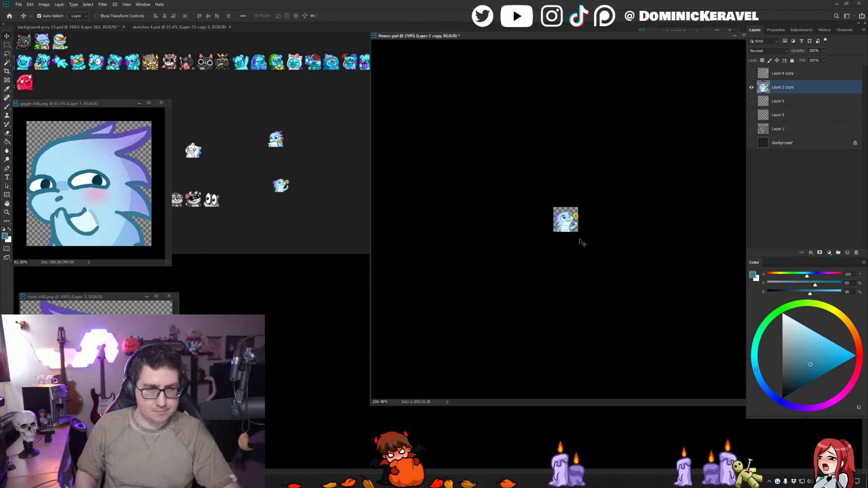
drag(581, 243, 327, 200)
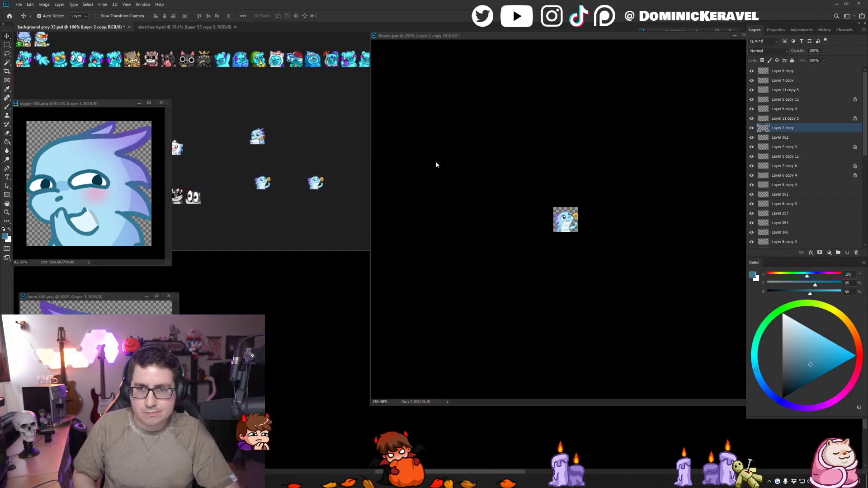
- Return to flower.psd and undo the image resize
click(452, 168)
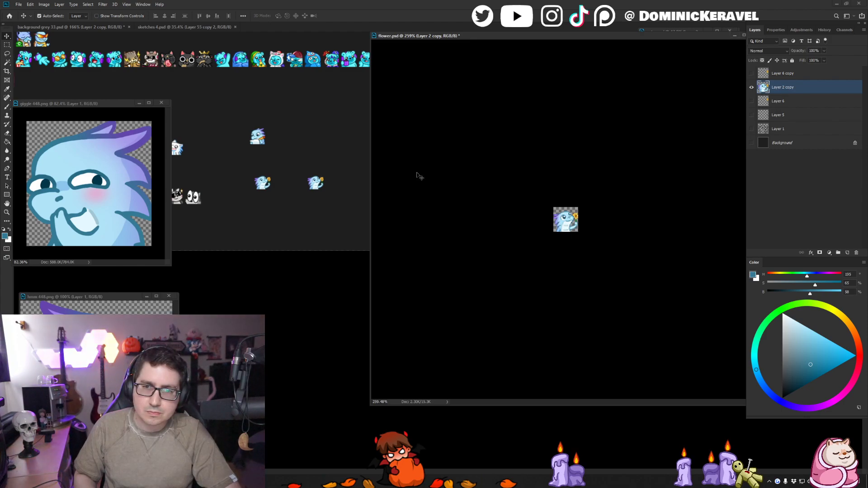
key(ctrl+z)
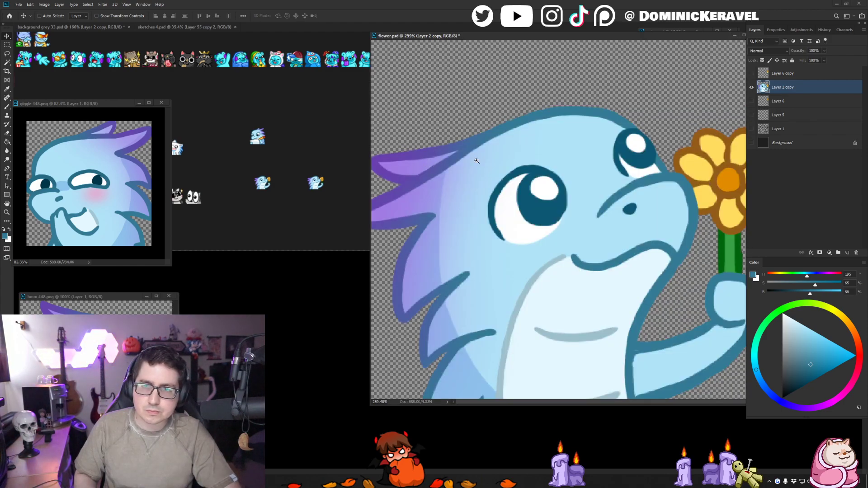
drag(475, 160, 447, 162)
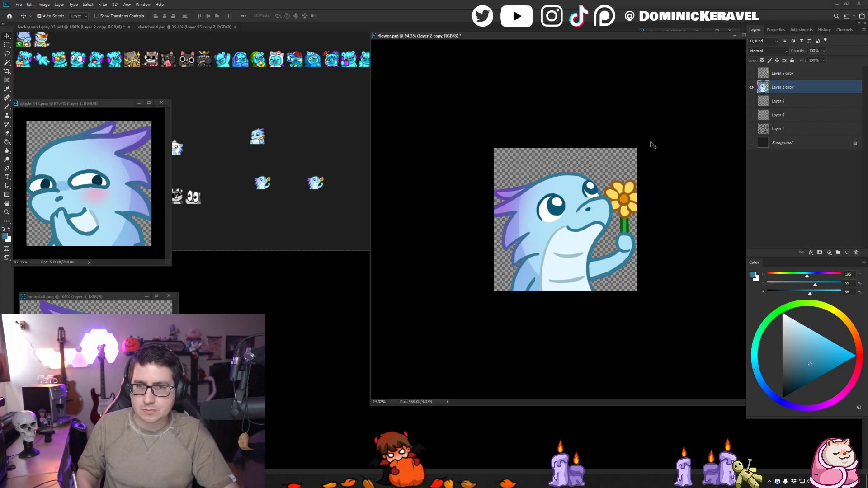
- Try repainting the light blue fill and dark blue outline along the raised forearm's upper edge
drag(604, 251, 628, 252)
key(b)
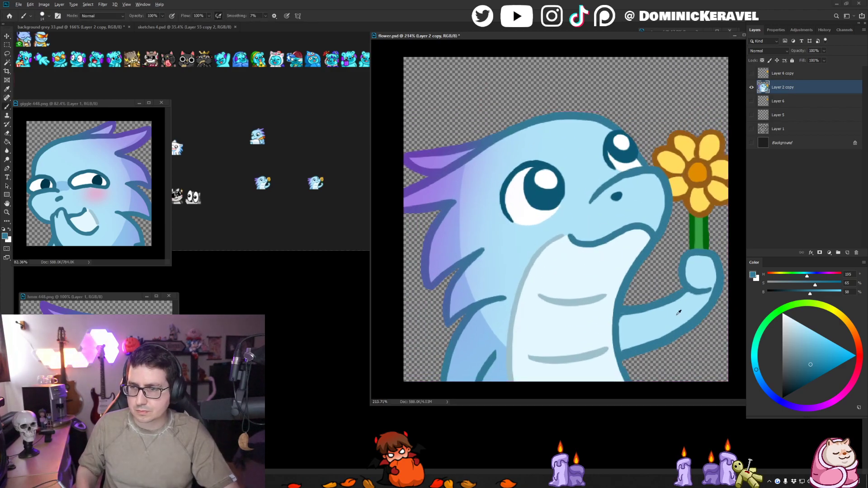
alt+click(679, 311)
drag(640, 311, 630, 312)
key(ctrl+z)
drag(685, 298, 623, 315)
key(ctrl+z)
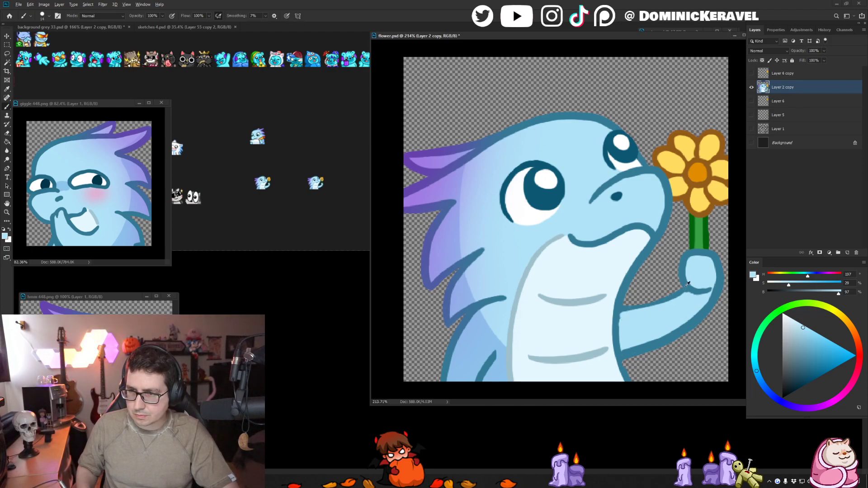
alt+click(686, 286)
drag(684, 291, 622, 310)
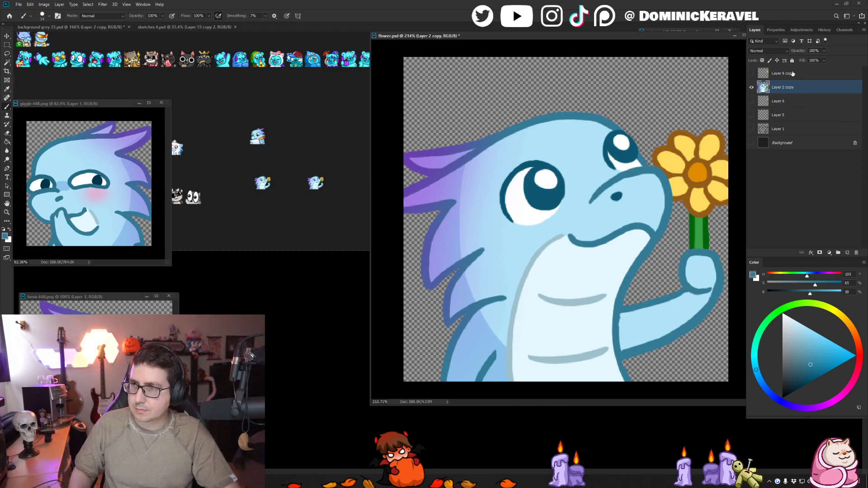
- Resize flower.psd to 28 pixels and place the reduced dragon as another copy in background grey 33.psd
key(ctrl+alt+i)
text(28)
key(Return)
key(v)
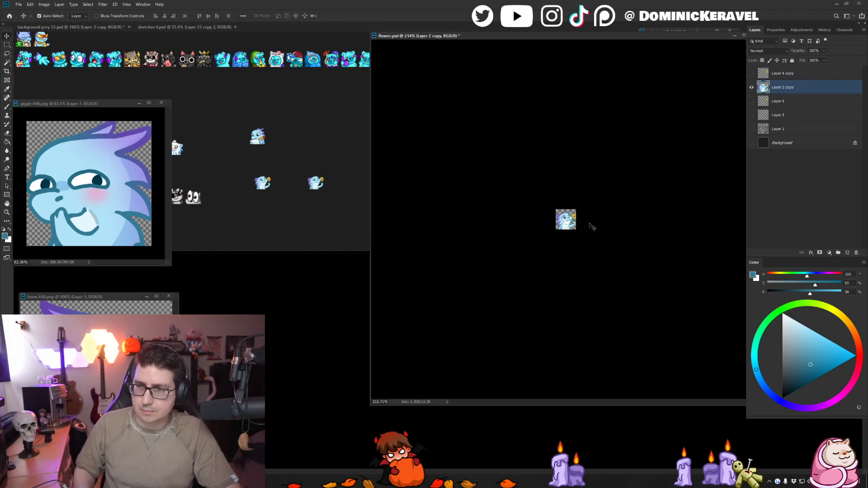
drag(589, 226, 348, 179)
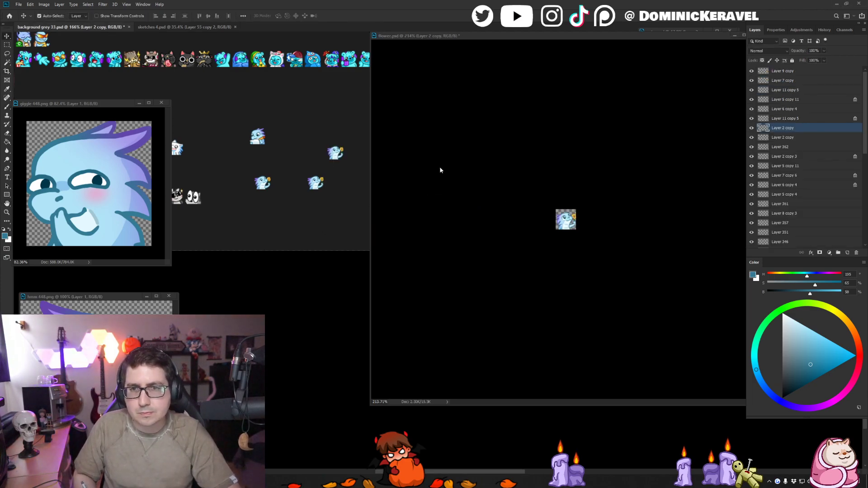
- Undo the resize and the layer merge in flower.psd, keeping the canvas flipped horizontally
click(438, 149)
key(ctrl+z)
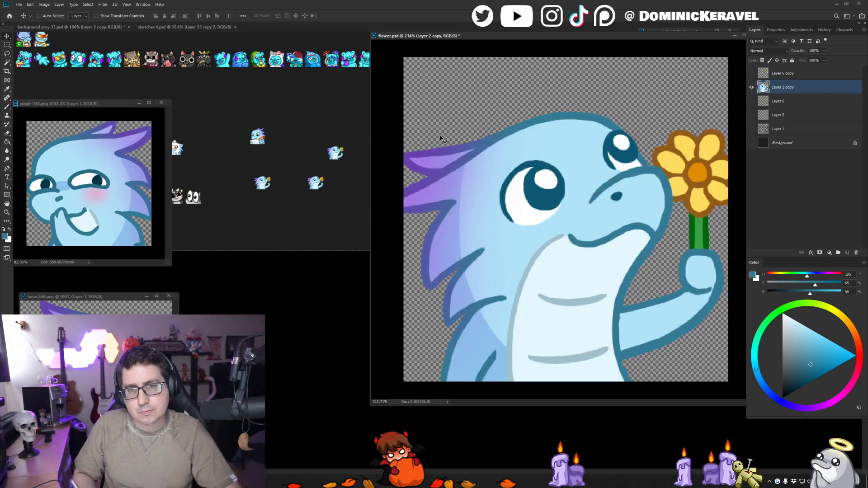
drag(478, 137, 464, 141)
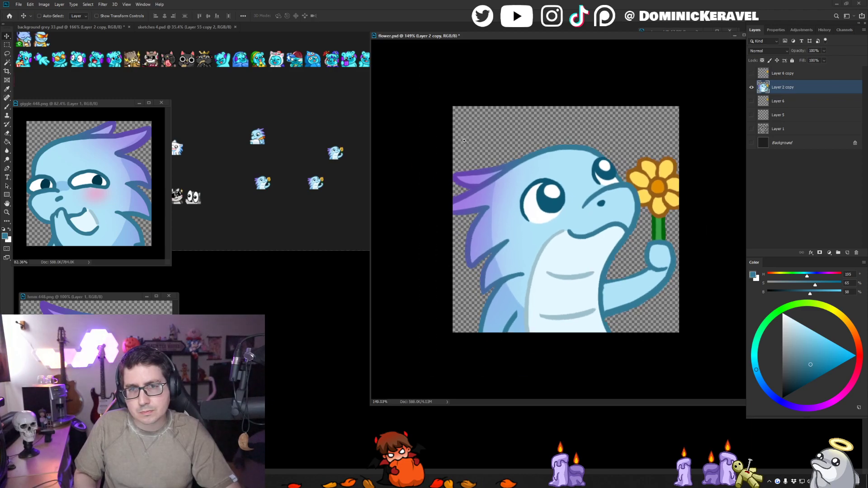
key(ctrl+z)
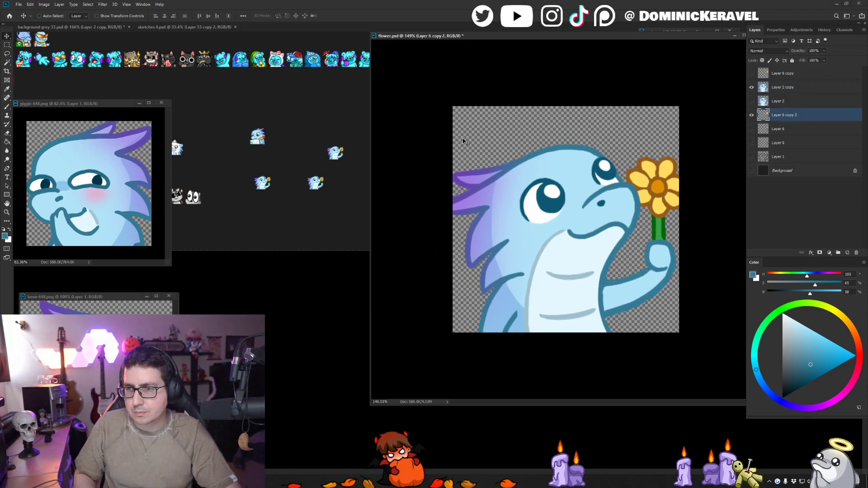
key(ctrl+z)
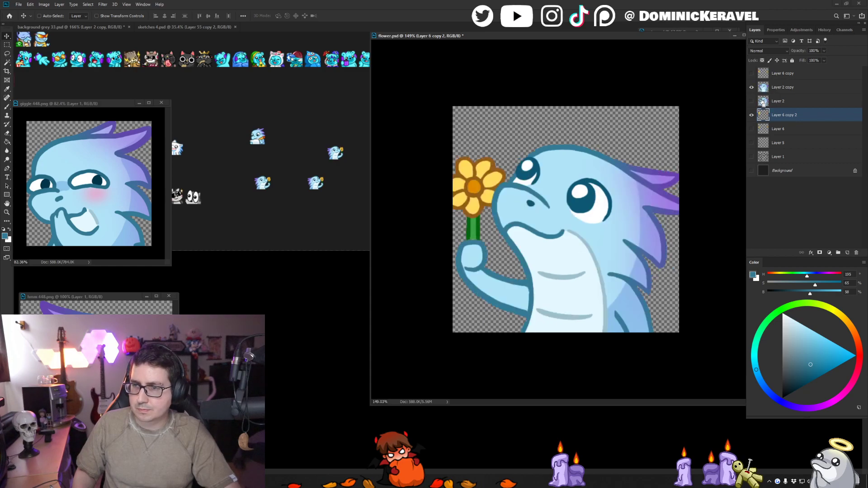
key(ctrl+shift+z)
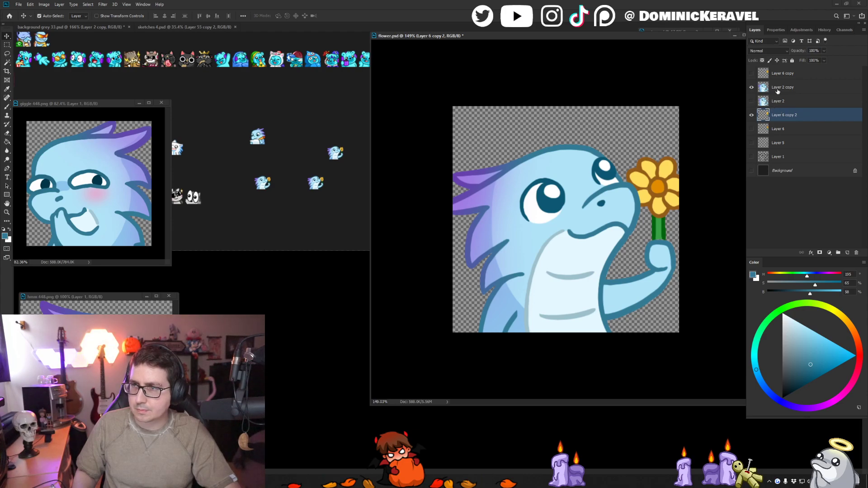
- Toggle the visibility of Layer 2 copy and Layer 2 to compare the two dragon versions
click(770, 90)
click(751, 87)
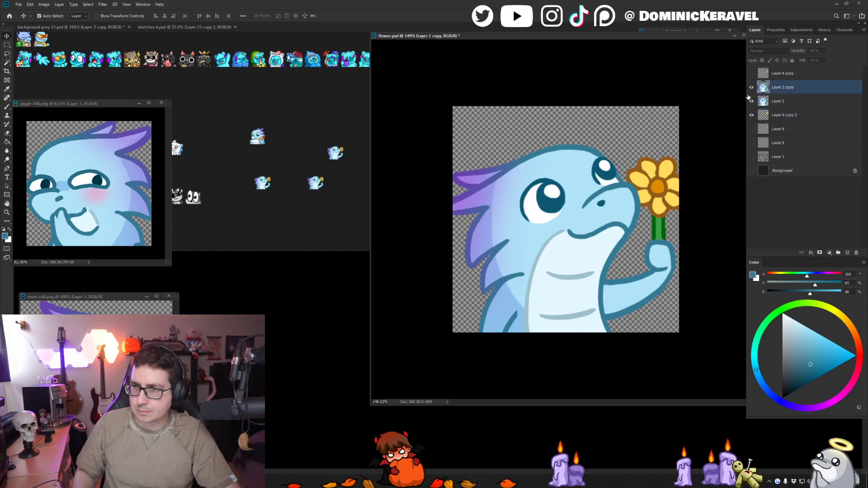
click(752, 100)
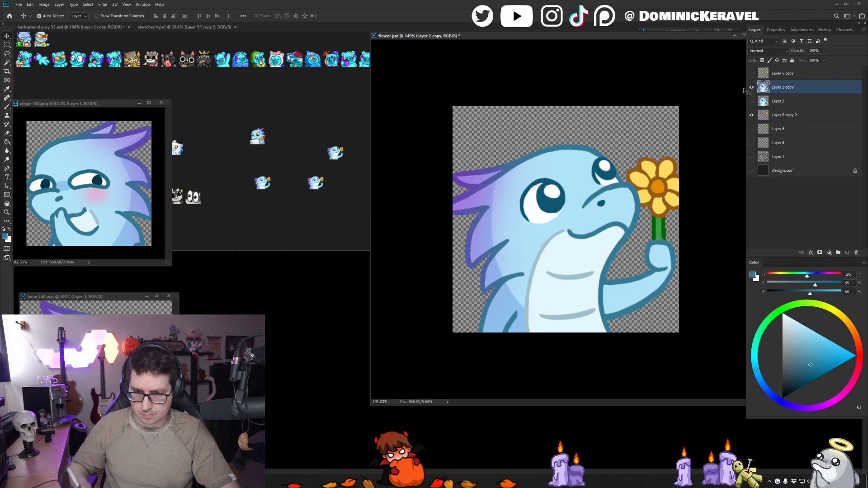
- Lasso the fist on Layer 2 copy, move it slightly down, and repaint the dark blue outline joining it to the forearm
key(l)
mouse_move(675, 267)
mouse_down()
mouse_move(607, 279)
mouse_move(605, 313)
mouse_up()
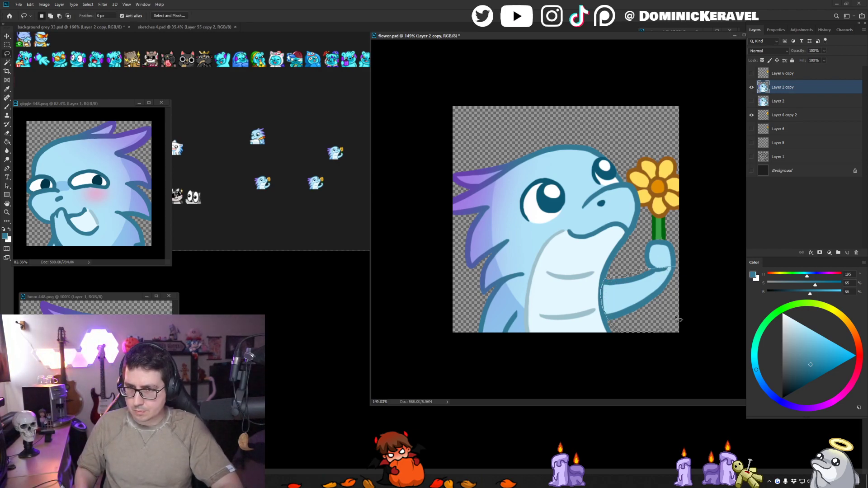
drag(678, 319, 683, 312)
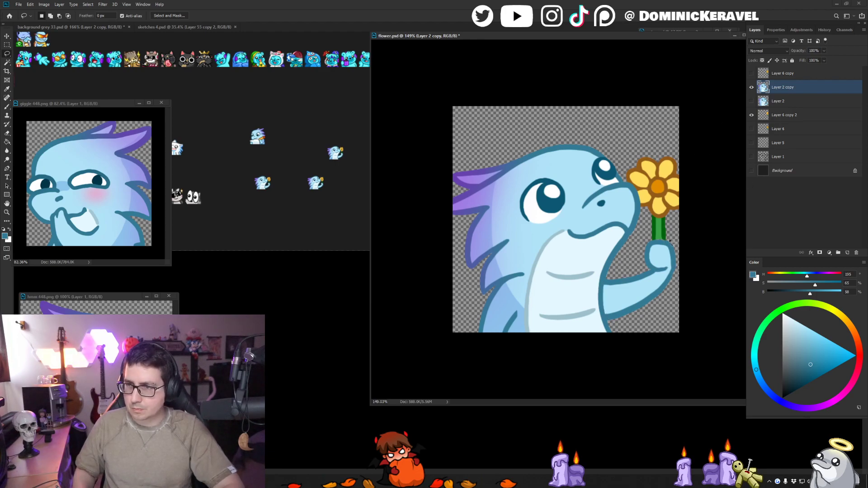
mouse_move(674, 239)
mouse_down()
mouse_move(644, 243)
mouse_move(646, 268)
mouse_move(656, 271)
mouse_move(678, 239)
mouse_up()
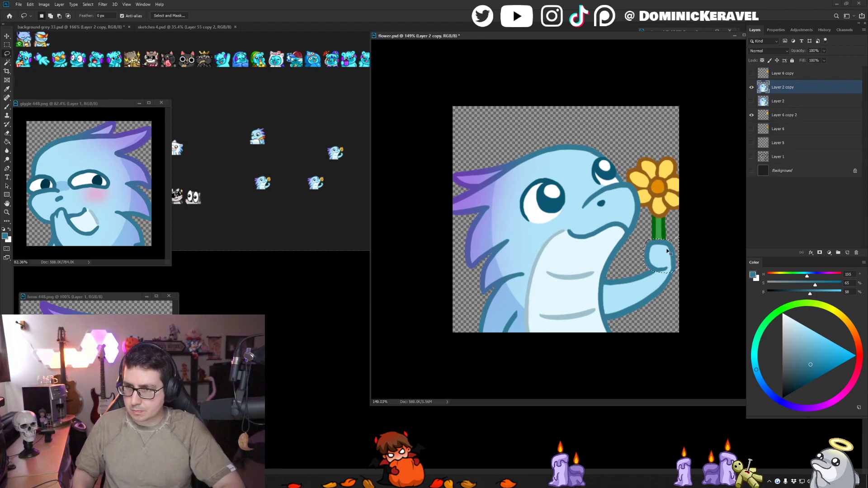
key(ctrl+shift+Down)
key(b)
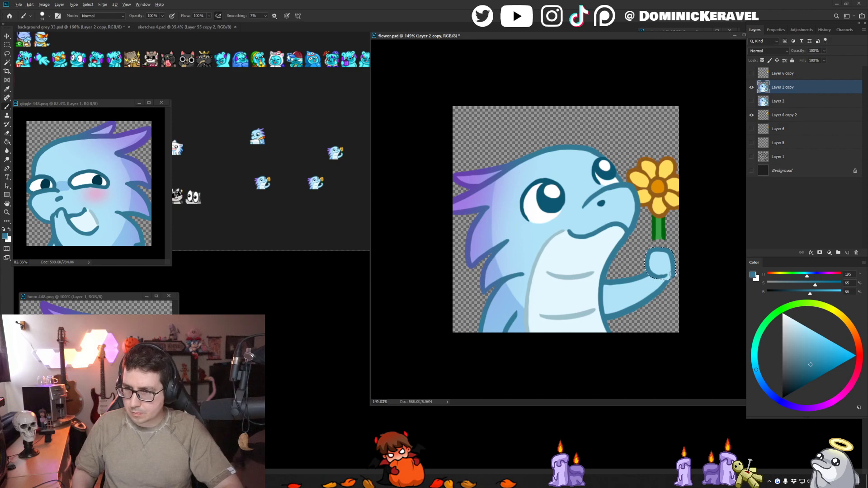
drag(673, 271, 659, 288)
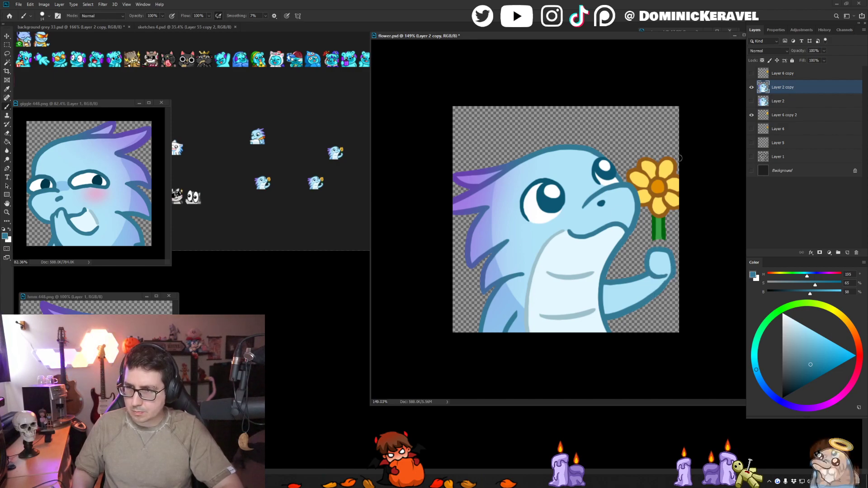
- Extend the flower stem down to the lowered fist on Layer 6 copy 2, using the stem's light and dark greens
alt+click(658, 228)
click(787, 115)
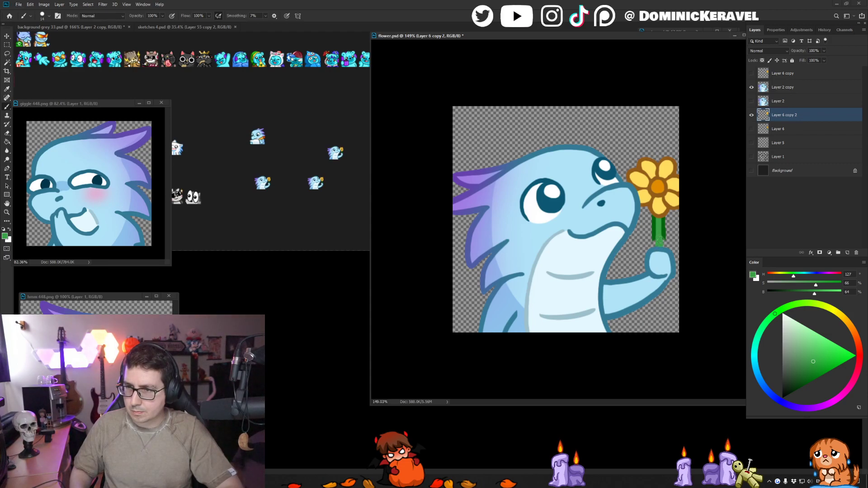
alt+click(664, 232)
drag(663, 237, 655, 254)
key(ctrl+z)
- Merge Layer 2 copy through Layer 6 copy 2, resize the image to 28 pixels, and place a copy in background grey 33.psd
shift+click(799, 89)
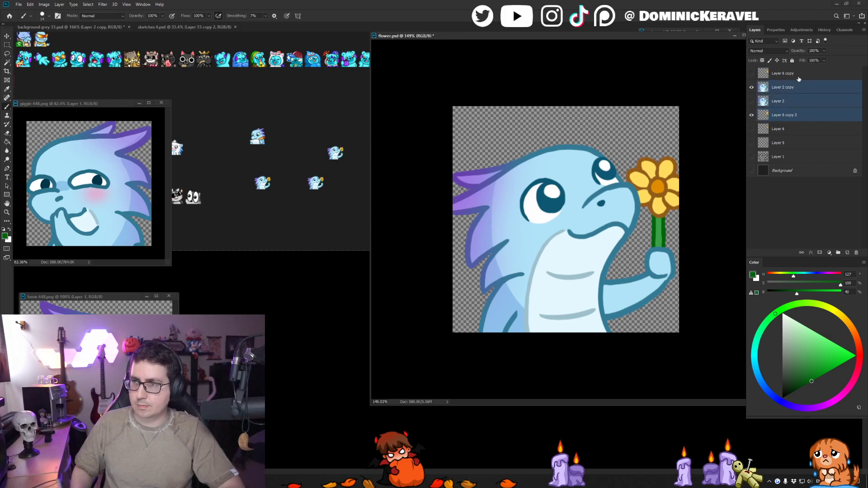
key(ctrl+e)
key(ctrl+alt+i)
text(28)
key(Return)
key(v)
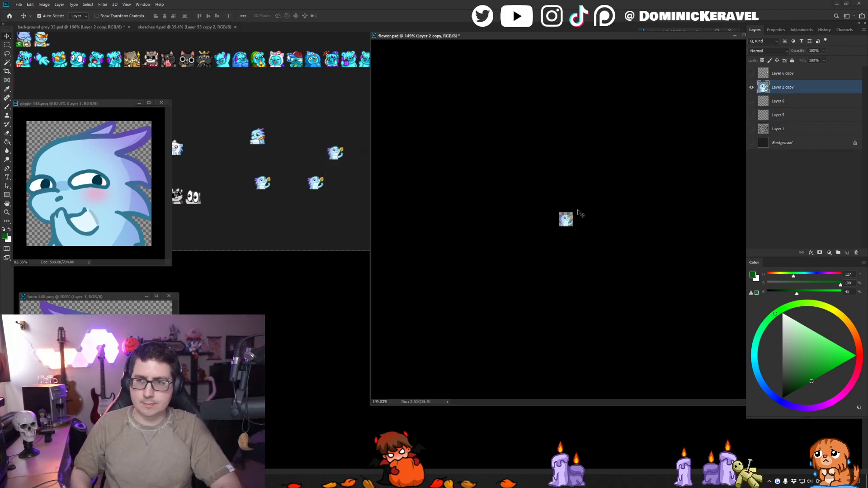
drag(568, 221, 310, 216)
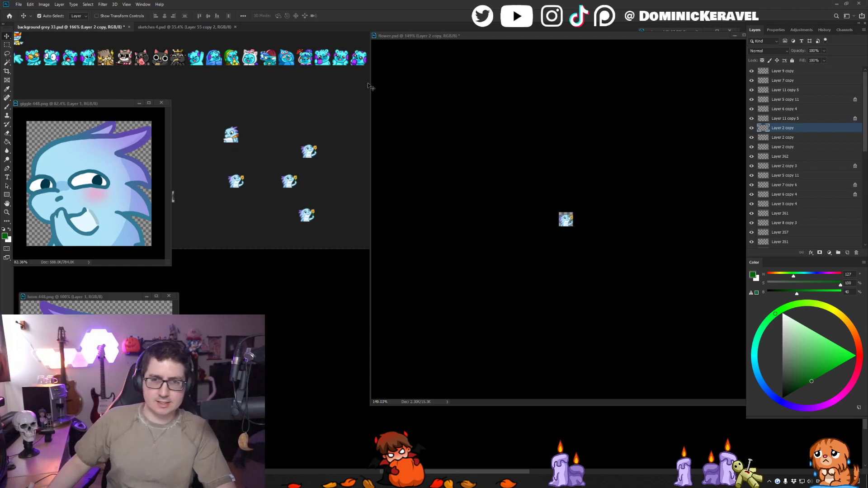
click(468, 37)
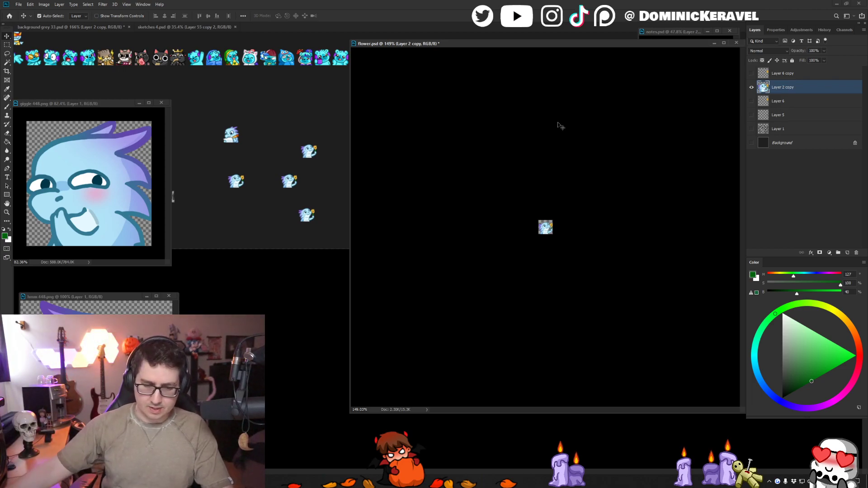
- Reposition the newest small flower dragon beside the other small versions in background grey 33.psd for comparison
click(319, 105)
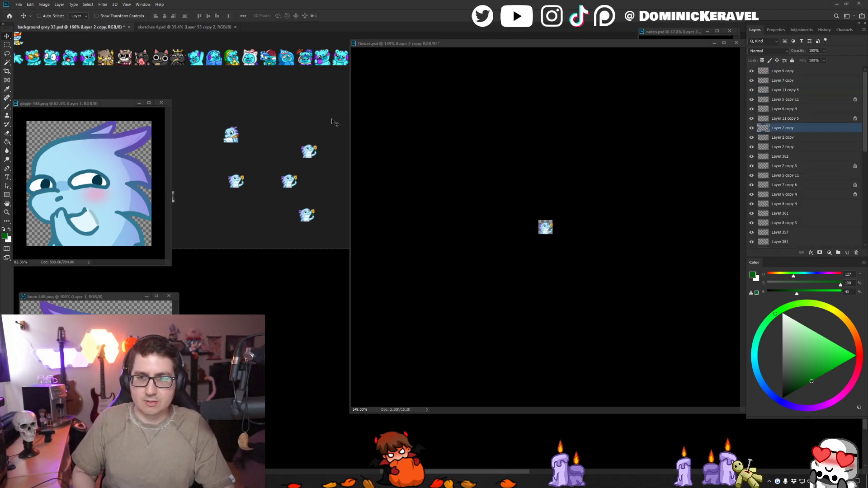
scroll(298, 236, right, 2)
drag(289, 221, 313, 195)
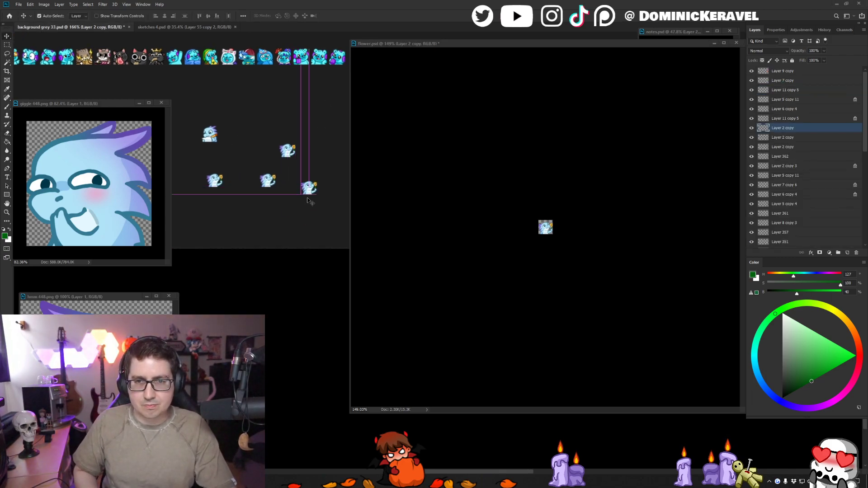
- Undo the resize and layer merge in flower.psd, then save the full-size layered file
click(445, 195)
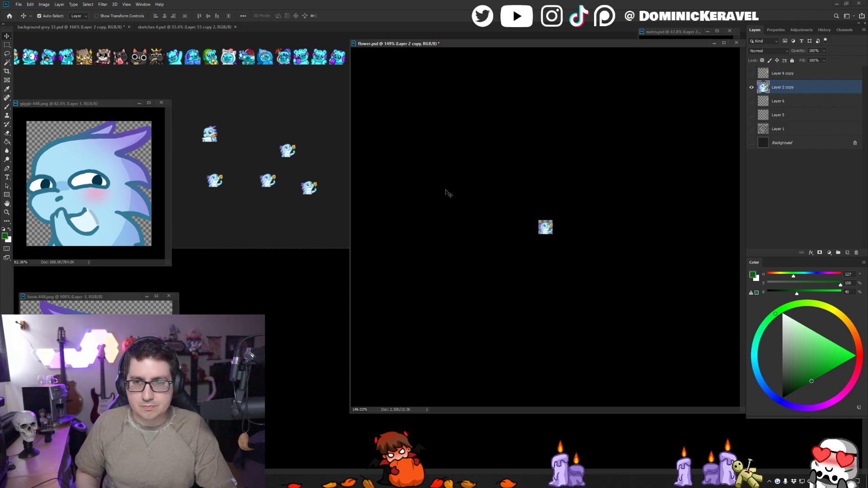
key(ctrl+z)
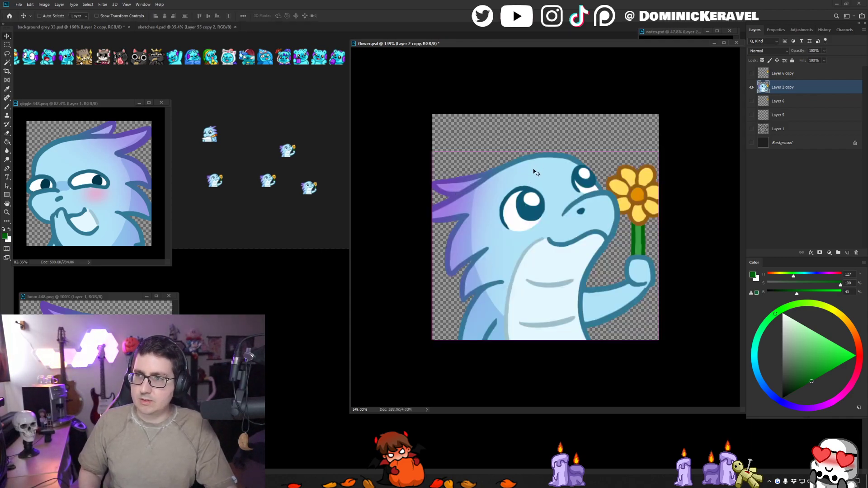
key(ctrl+z)
key(e)
ctrl+click(534, 157)
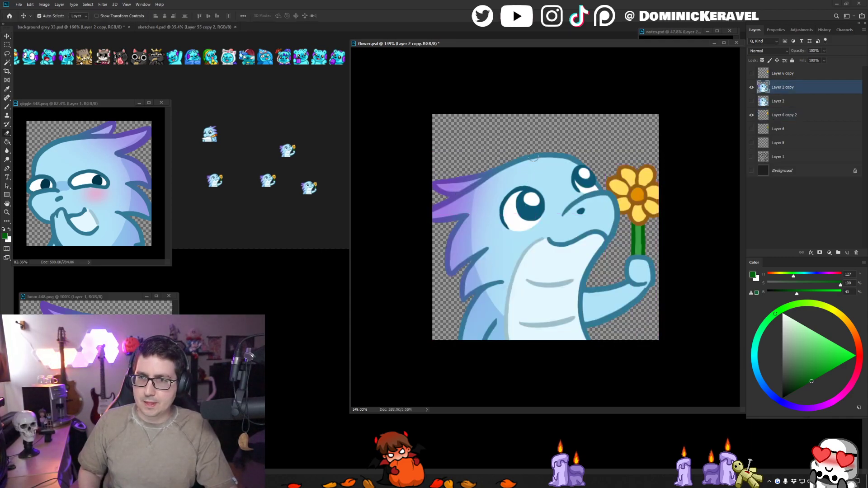
key(ctrl+s)
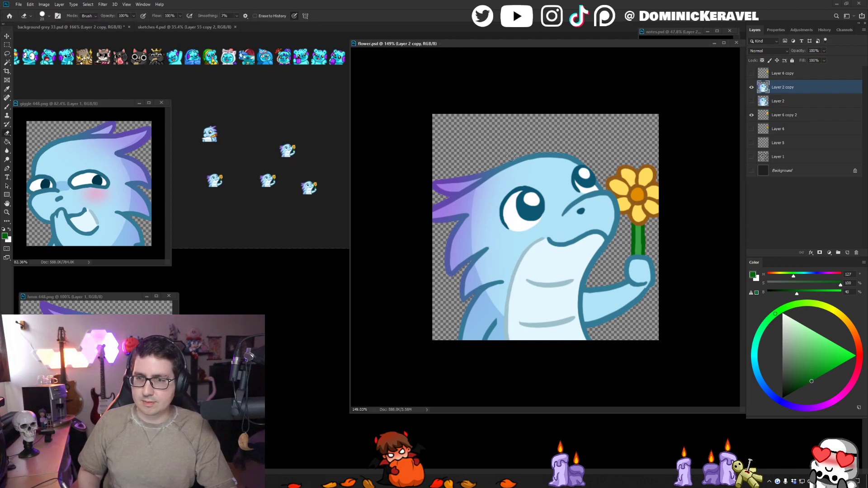
key(ctrl+s)
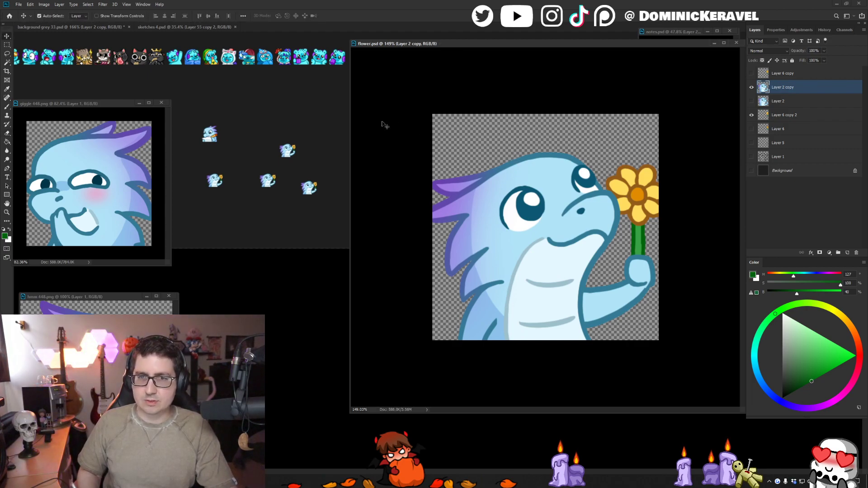
- Delete the older small flower dragons in background grey 33.psd, align the newest beside the writing dragon, and save
click(327, 159)
drag(310, 187, 325, 168)
drag(310, 133, 260, 197)
key(Delete)
key(Delete)
drag(325, 173, 292, 159)
key(ctrl+z)
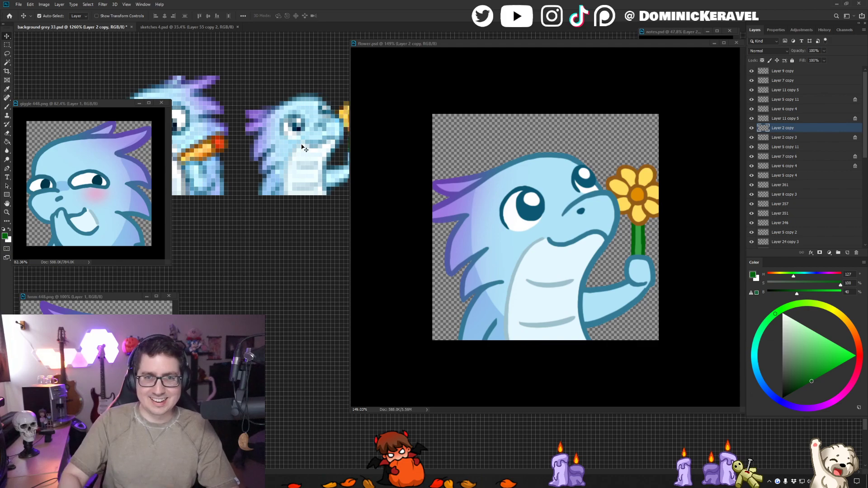
scroll(280, 239, down, 5)
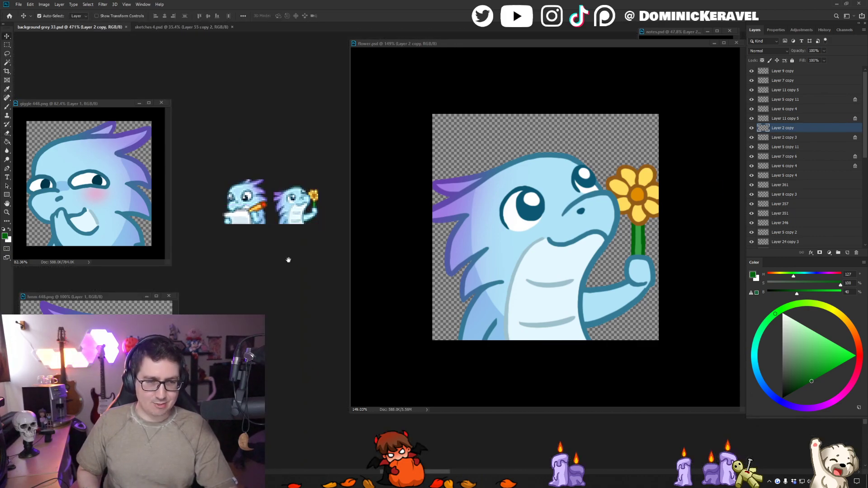
scroll(289, 257, down, 3)
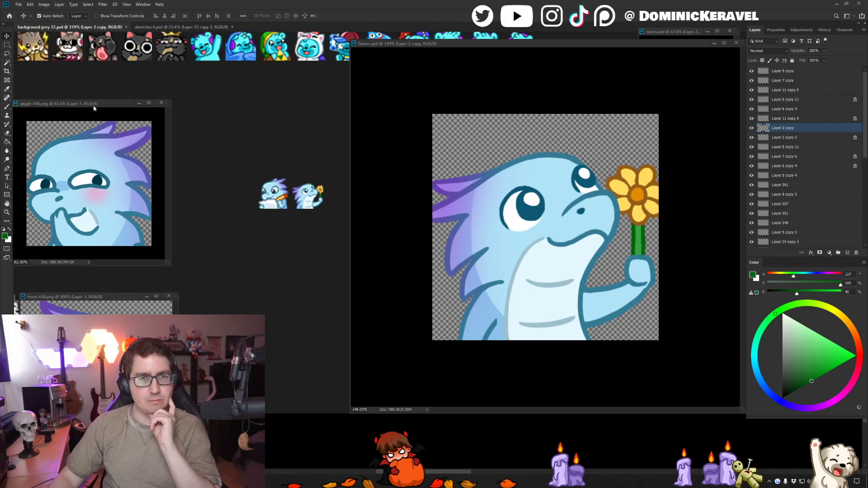
- Rearrange the giggle 448.png window, the reference window beneath it, and the flower.psd window around the emote sheet
drag(94, 108, 98, 102)
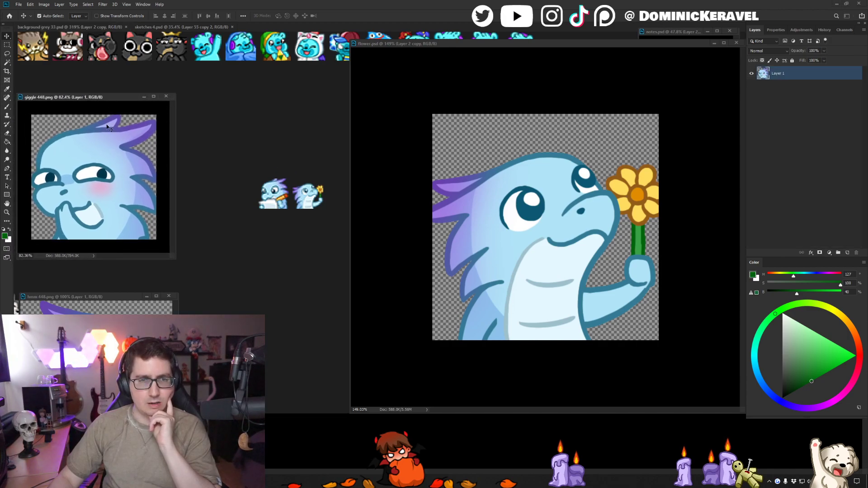
drag(100, 298, 100, 267)
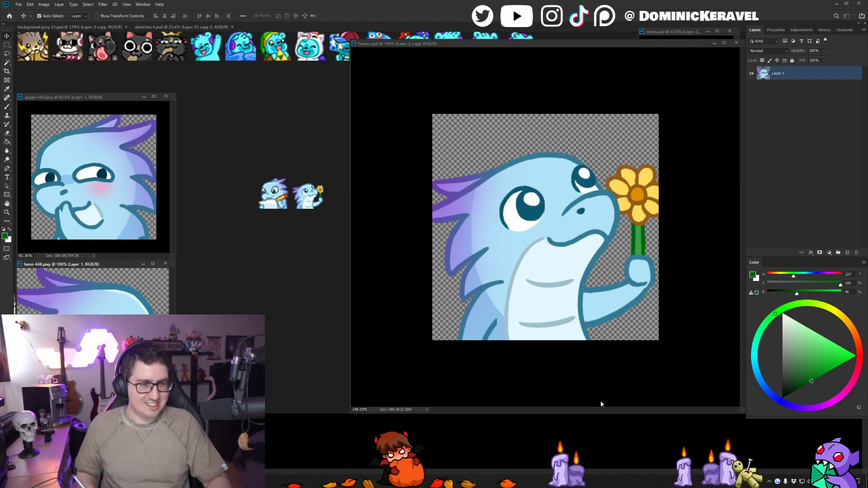
click(317, 144)
drag(330, 141, 316, 164)
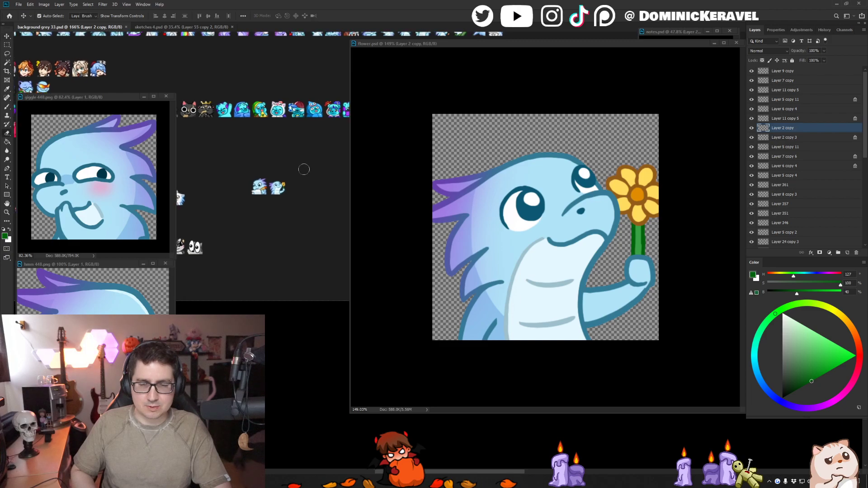
drag(425, 45, 409, 41)
- Select the dragon's pupils on Layer 2 copy and airbrush a gradient from darker blue to the outline's lighter blue
key(b)
alt+click(520, 205)
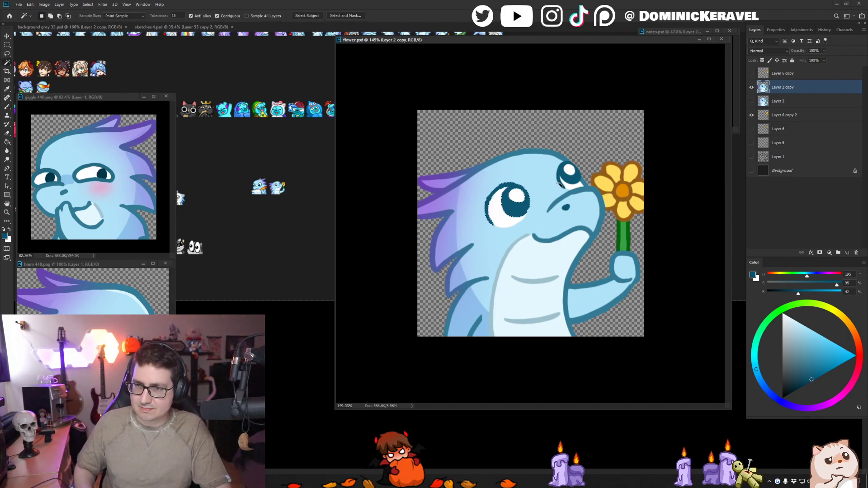
right_click(576, 210)
double_click(614, 295)
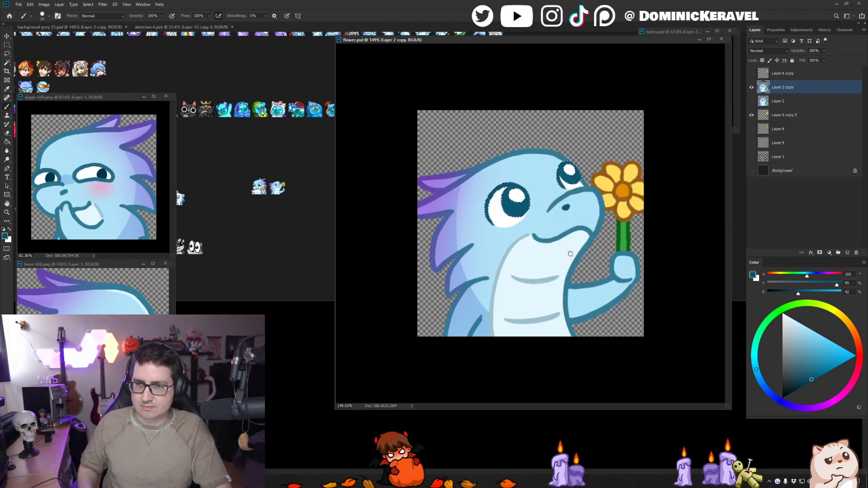
click(803, 386)
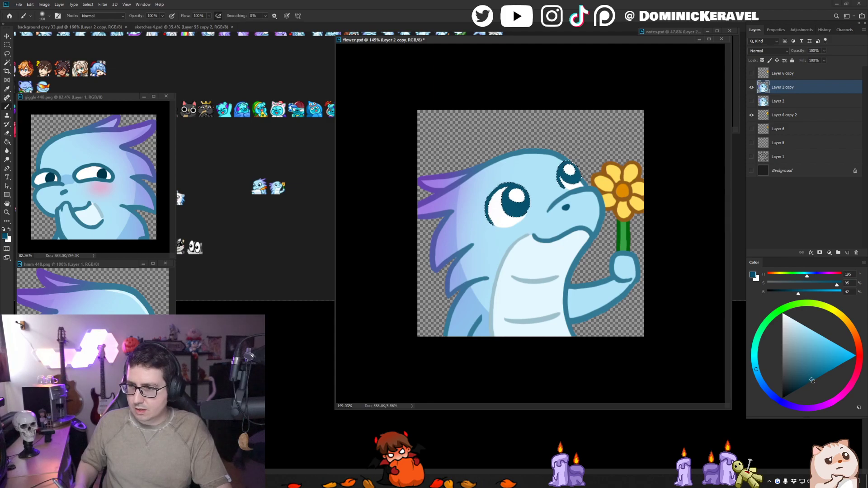
drag(529, 202, 561, 194)
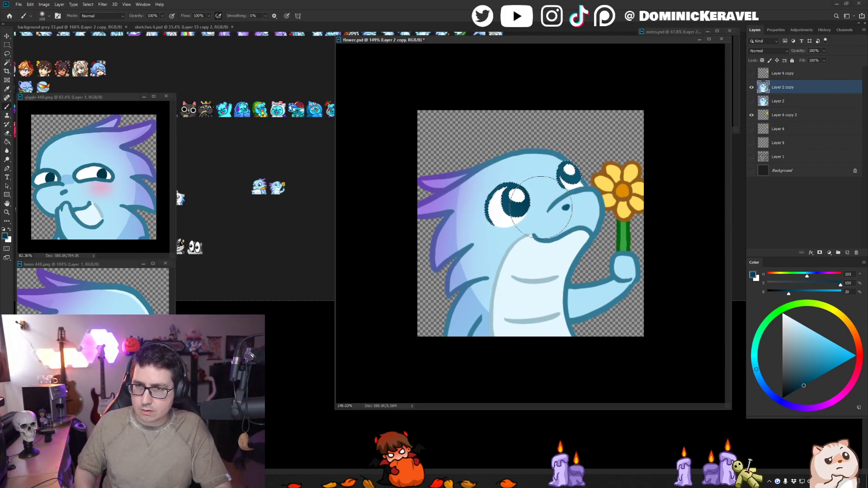
alt+click(550, 152)
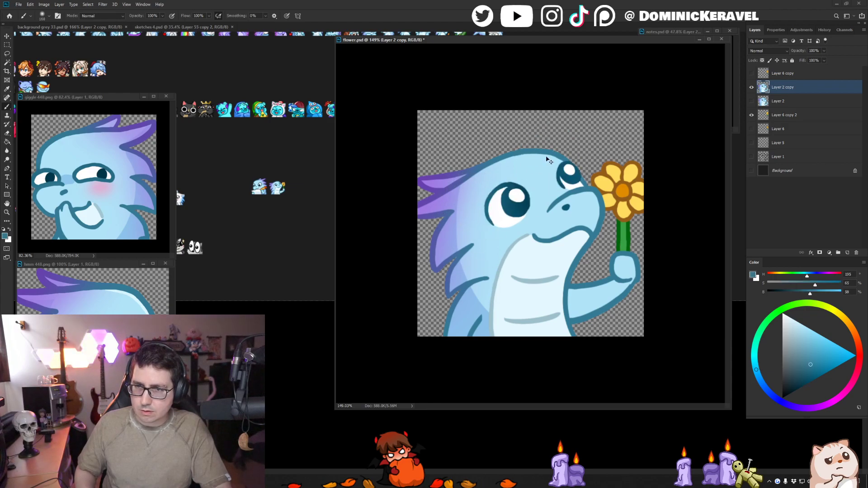
drag(549, 188, 520, 189)
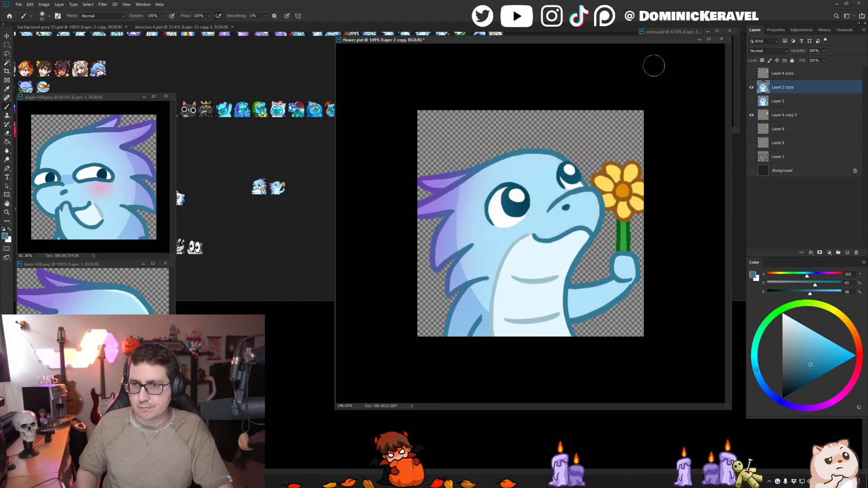
- Select the head's light blue fill and paint a pale highlight along its upper edge, using the reference dragon's highlight colour
key(v)
key(b)
alt+click(135, 292)
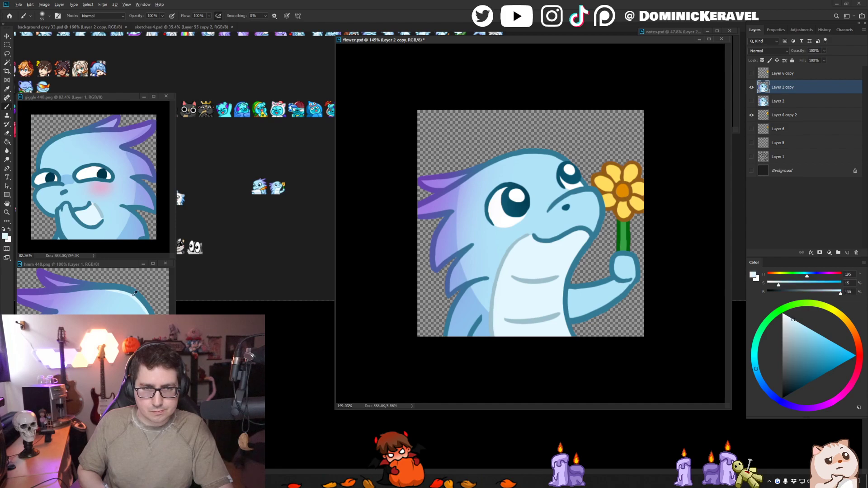
right_click(556, 183)
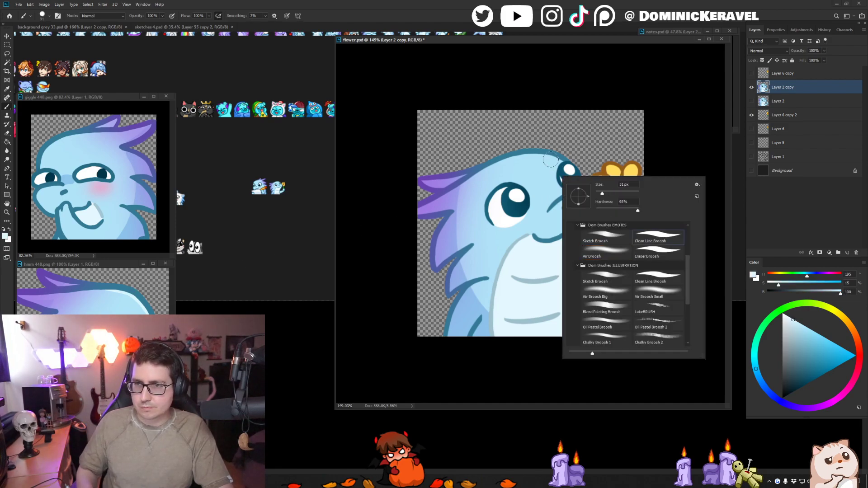
double_click(655, 234)
key(w)
click(557, 148)
key(b)
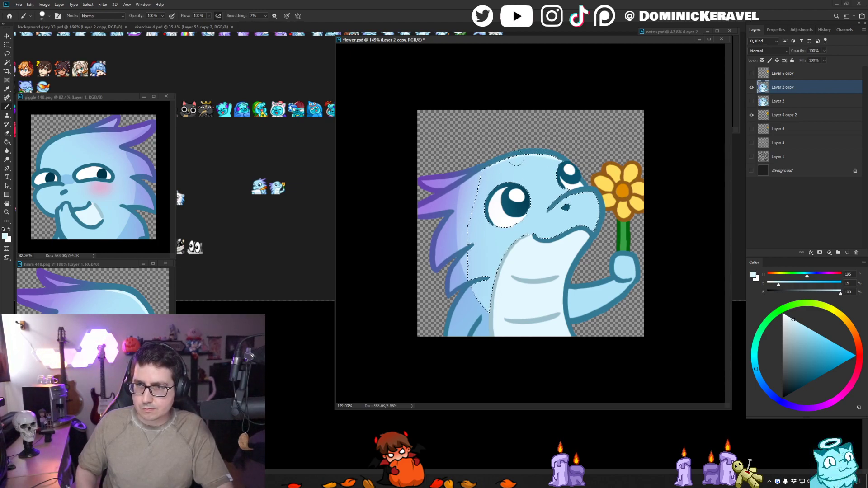
- Check the head shading against giggle 448.png, clear the head selection, and save flower.psd
click(80, 133)
key(v)
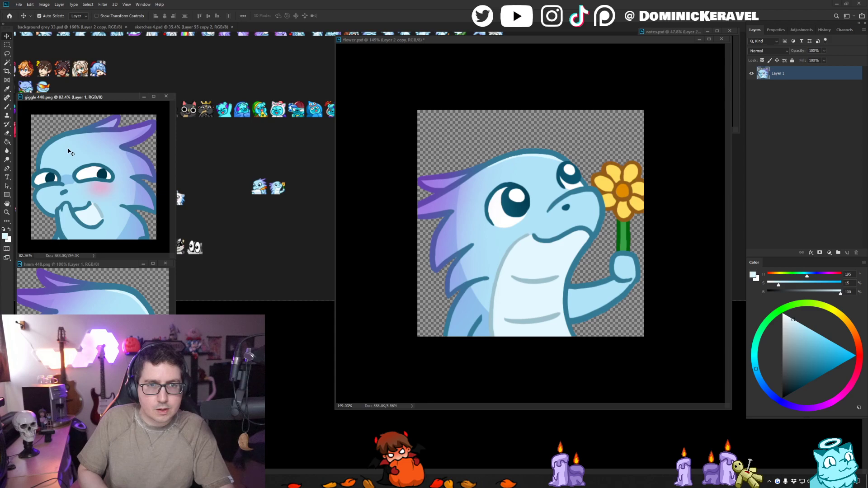
click(562, 126)
key(e)
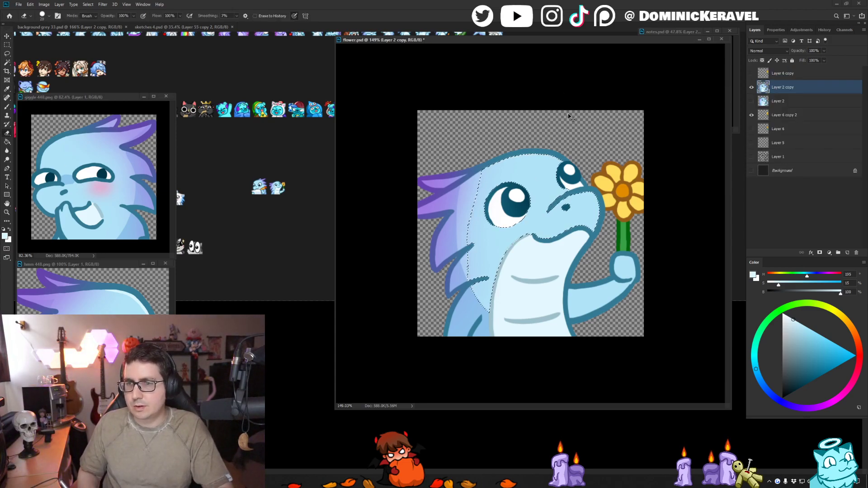
key(v)
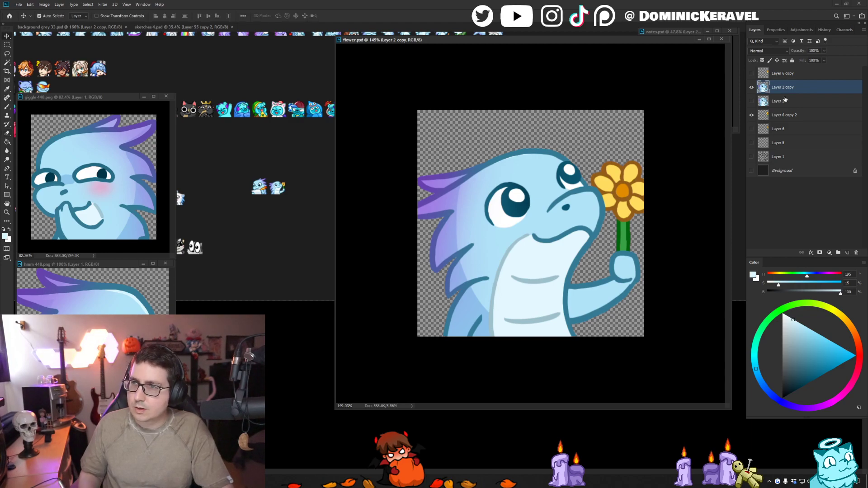
- Merge Layer 2 copy with Layer 6 copy 2, resize to 28 pixels, and replace the small flower dragon in background grey 33.psd
shift+click(786, 115)
key(ctrl+e)
key(ctrl+alt+i)
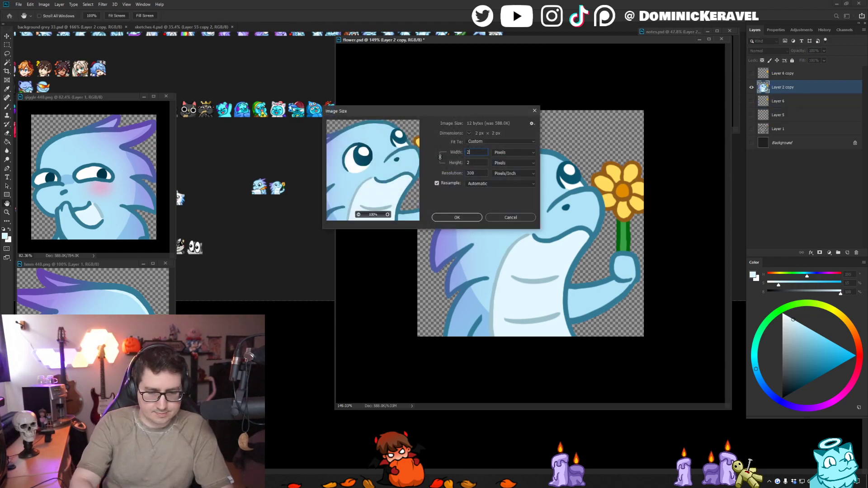
key(Return)
drag(530, 224, 280, 225)
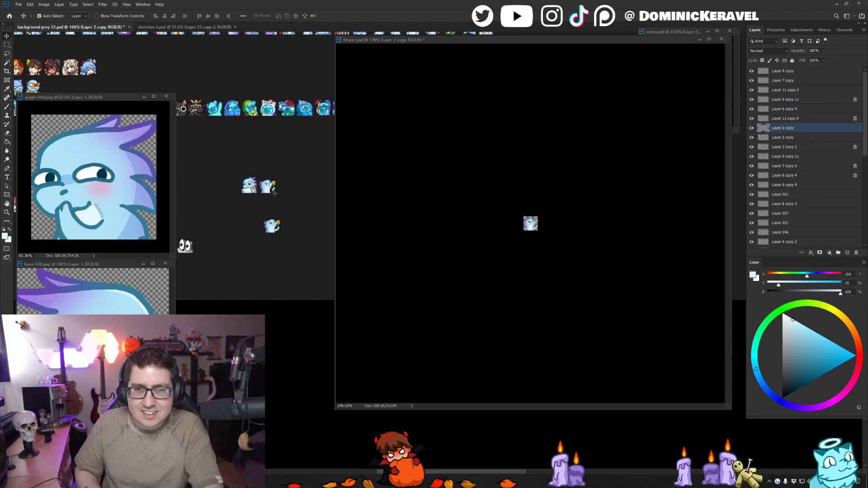
drag(272, 191, 279, 216)
drag(273, 192, 269, 190)
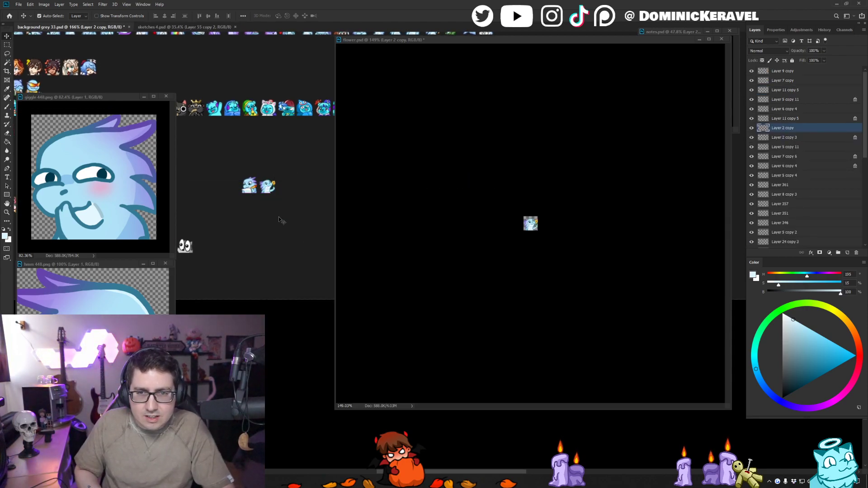
- Restore flower.psd to full size, move the merged Layer 2 copy to the top, show the Background layer, and save
click(395, 186)
scroll(577, 207, down, 3)
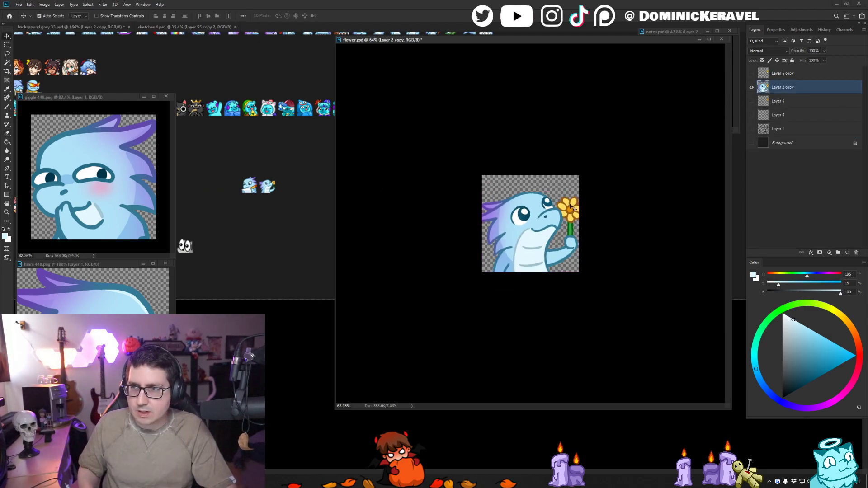
drag(784, 87, 786, 69)
click(751, 143)
scroll(547, 208, down, 1)
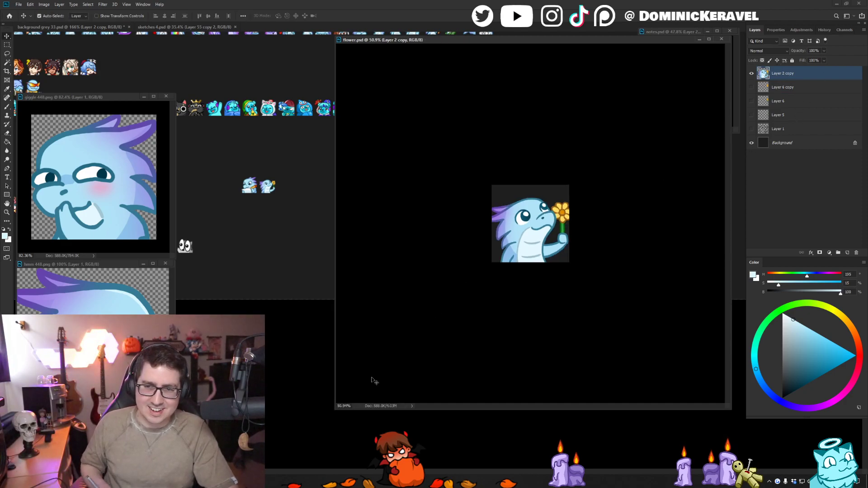
- Shrink the flower.psd window around the emote and place it directly beneath the writing dragon's window
drag(333, 409, 616, 139)
drag(656, 41, 666, 137)
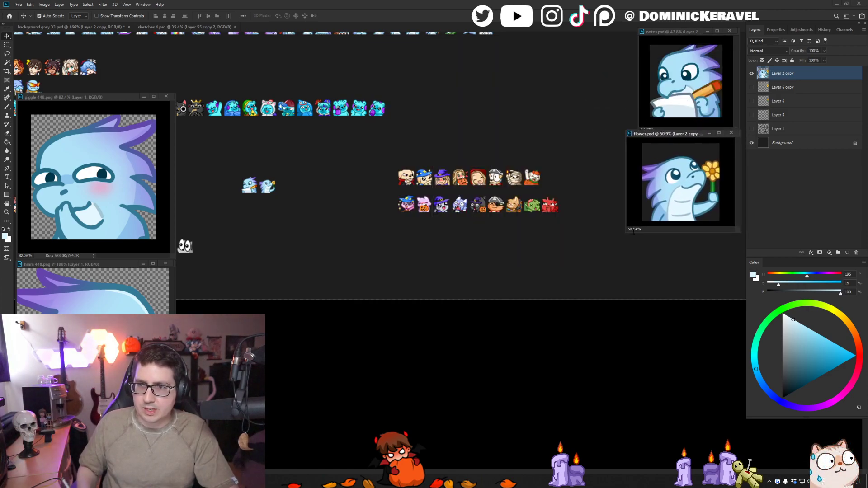
drag(624, 233, 636, 232)
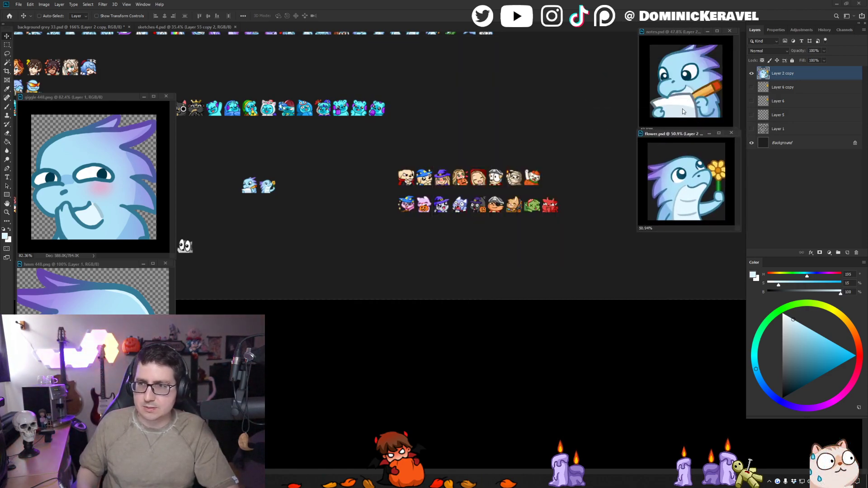
- Save background grey 33.psd with the updated small emote and move the giggle 448.png window higher in the workspace
click(535, 160)
drag(285, 161, 331, 167)
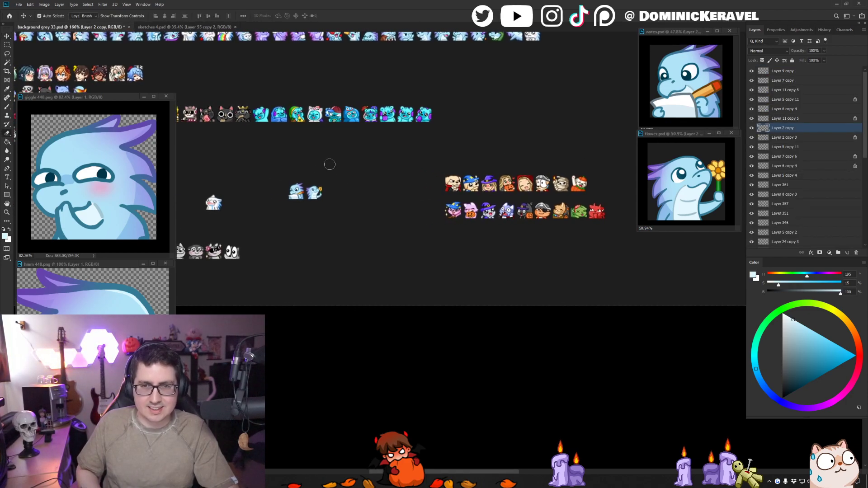
key(ctrl+s)
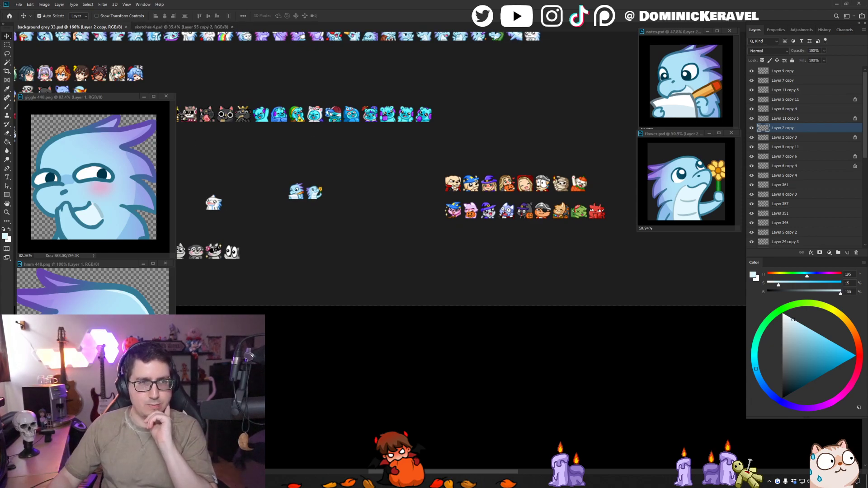
drag(97, 98, 97, 36)
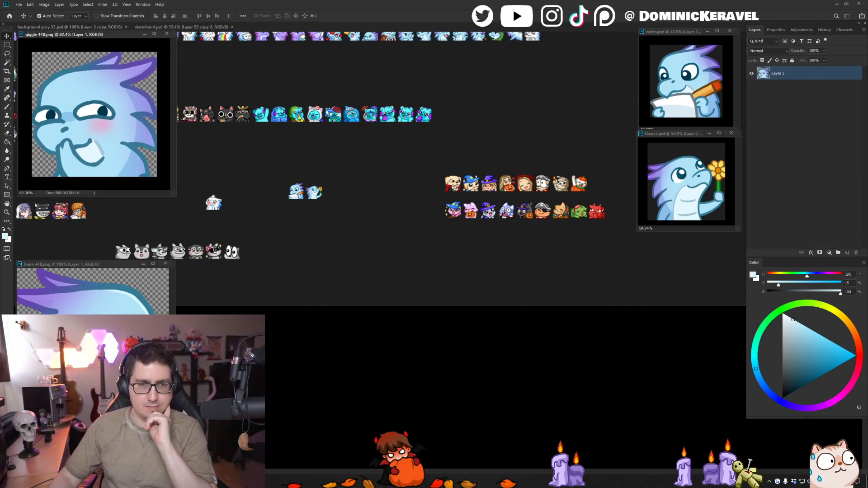
- Move the 448-pixel frowning dragon window directly beneath giggle 448.png and switch to sketches 4.psd
drag(91, 266, 91, 203)
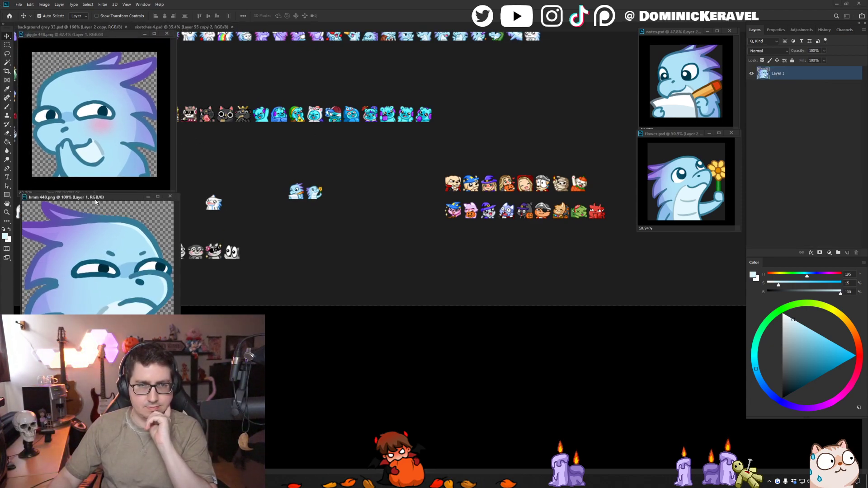
click(159, 26)
click(459, 82)
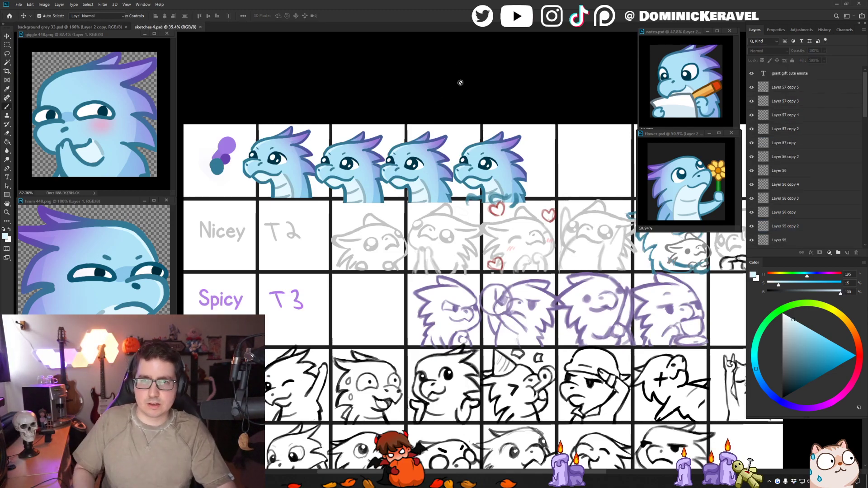
- Select the dragon sketch with its hand at its mouth on Layer 56 copy 2 in sketches 4.psd and copy it
key(b)
key(d)
scroll(440, 206, down, 10)
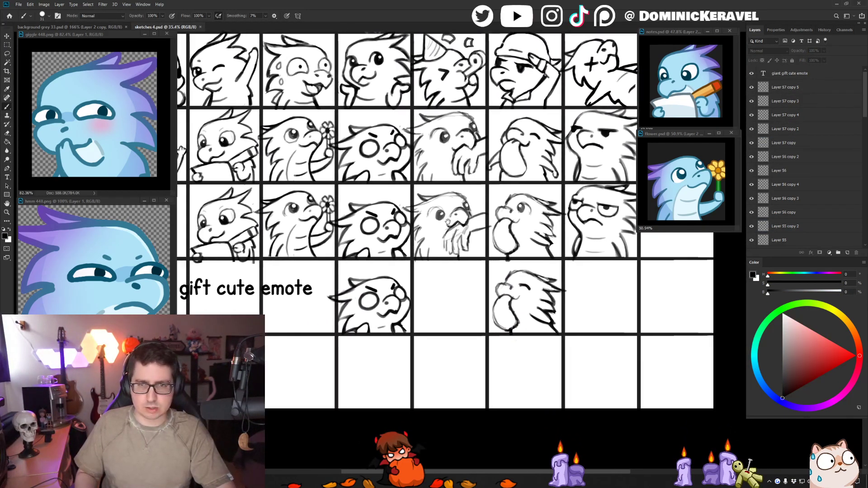
drag(439, 192, 438, 195)
key(v)
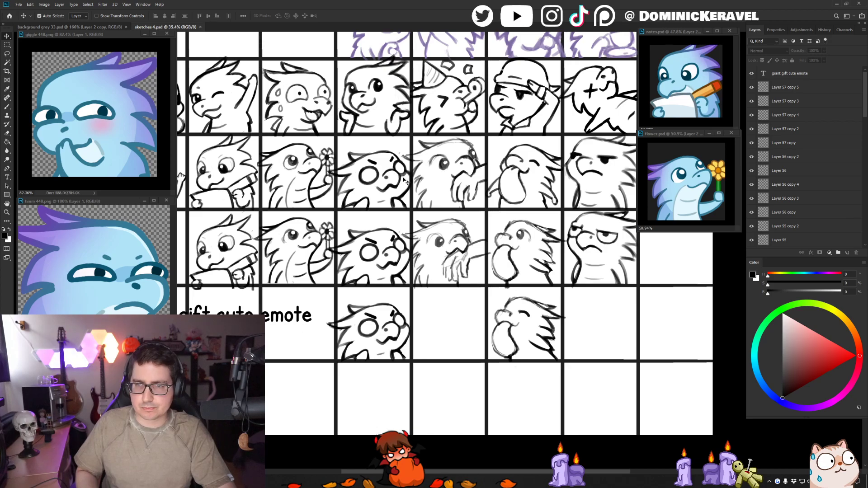
click(444, 169)
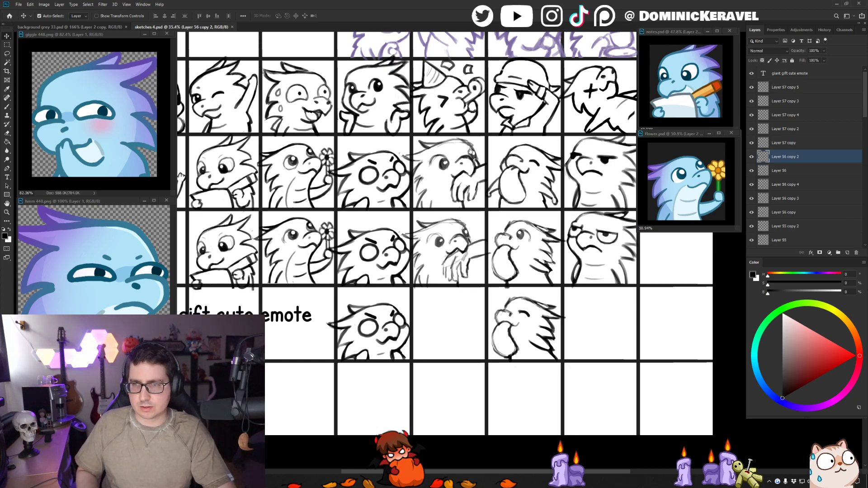
drag(472, 156, 449, 168)
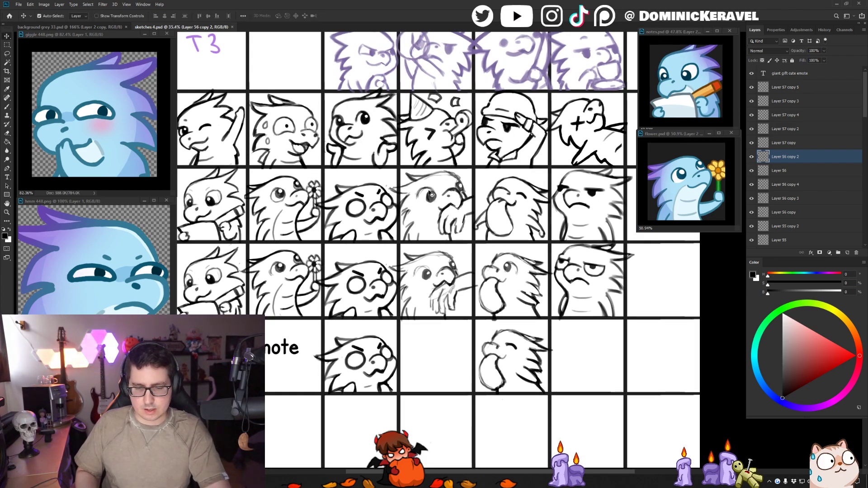
key(l)
- Create a 448 x 448 pixel document at 300 ppi from background grey 33.psd, paste the copied sketch, and enlarge the new window
click(101, 27)
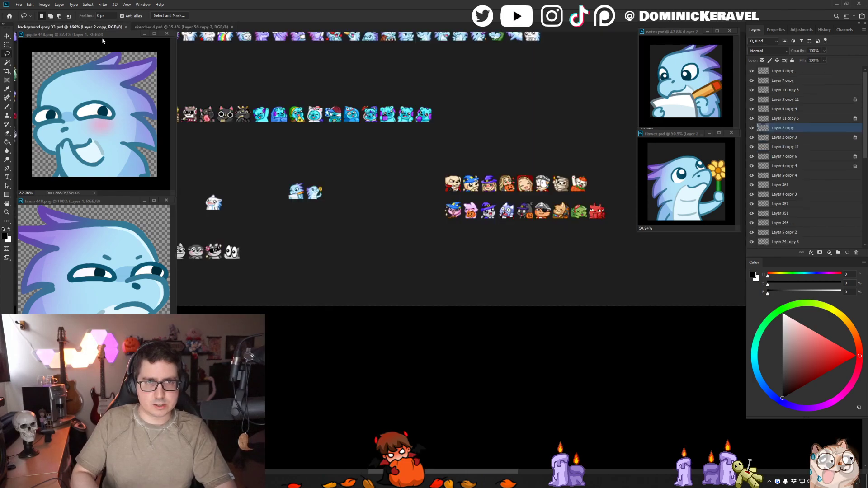
key(ctrl+n)
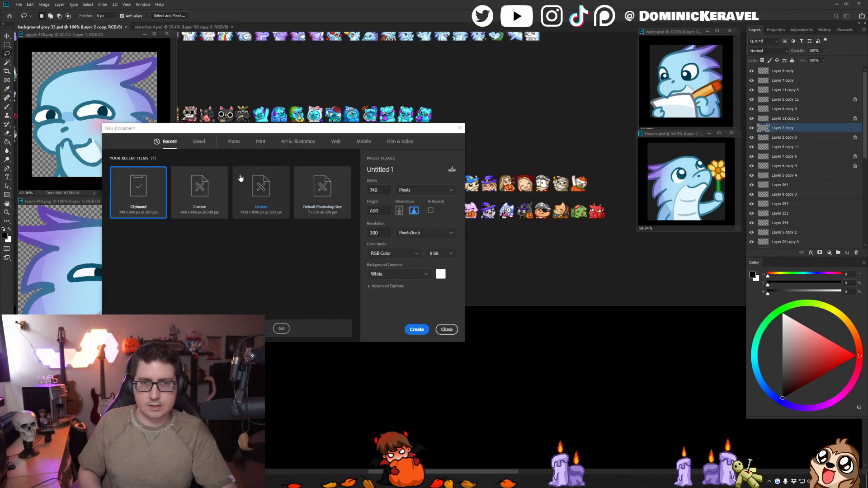
key(Return)
key(ctrl+v)
mouse_move(185, 229)
mouse_down()
mouse_move(269, 292)
mouse_move(515, 431)
mouse_up()
- Scale the pasted dragon sketch to about 519 x 421 pixels and position it to fill the square canvas
key(ctrl+t)
key(ctrl+0)
drag(381, 330, 325, 285)
drag(280, 227, 267, 239)
key(Return)
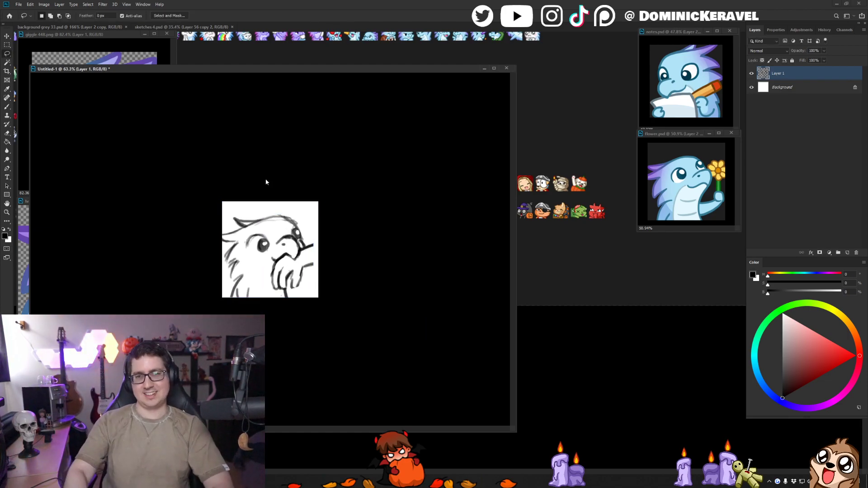
key(ctrl+t)
drag(314, 214, 322, 206)
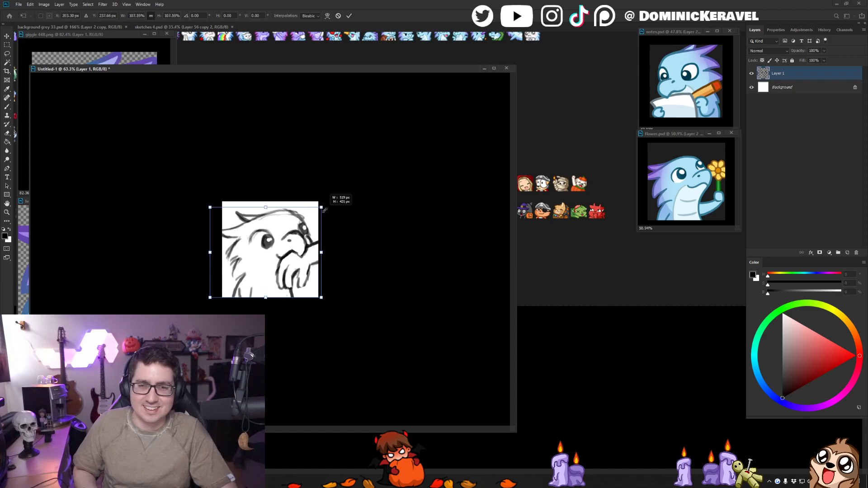
key(Return)
- Shrink the Untitled-1 window around the sketch and place it near the middle of the workspace
key(b)
key(v)
drag(317, 69, 449, 47)
drag(650, 44, 374, 208)
drag(288, 213, 479, 121)
click(273, 174)
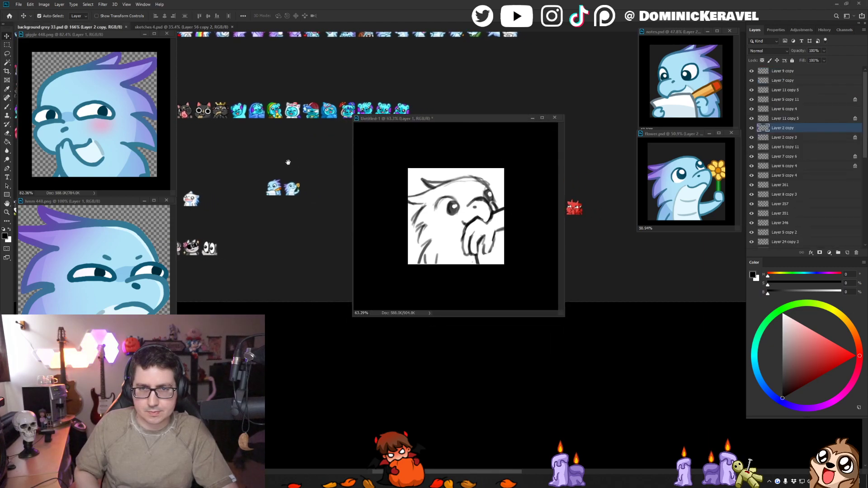
scroll(285, 170, up, 1)
key(b)
drag(288, 168, 293, 164)
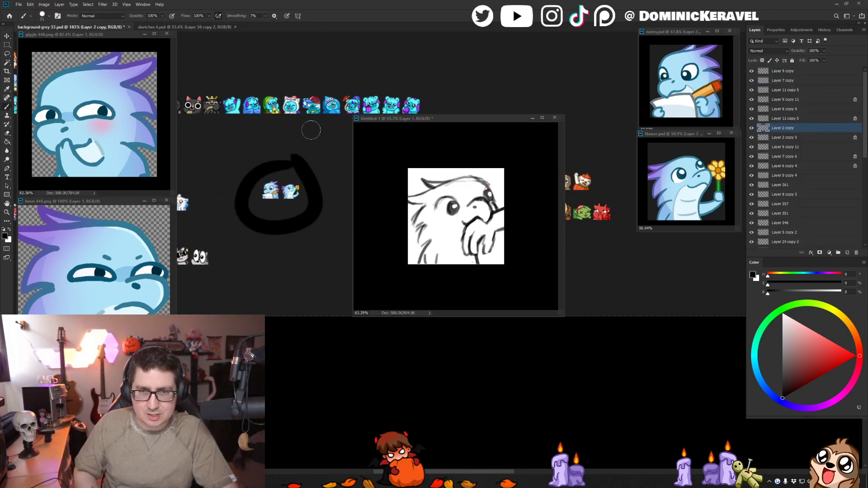
key(ctrl+z)
key(v)
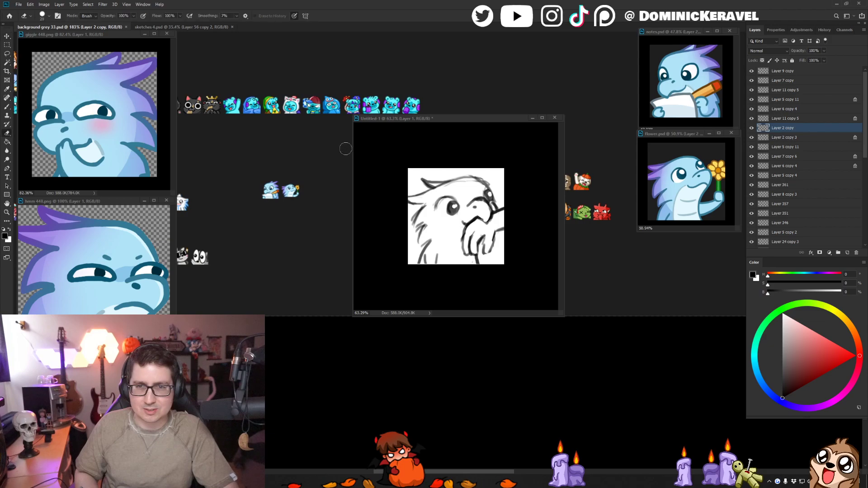
mouse_move(314, 125)
mouse_down()
mouse_move(319, 169)
mouse_move(351, 146)
mouse_move(323, 153)
mouse_up()
key(ctrl+z)
- Save background grey 33.psd and move the small white dragon emote above and beside the two finished dragon emotes
key(ctrl+s)
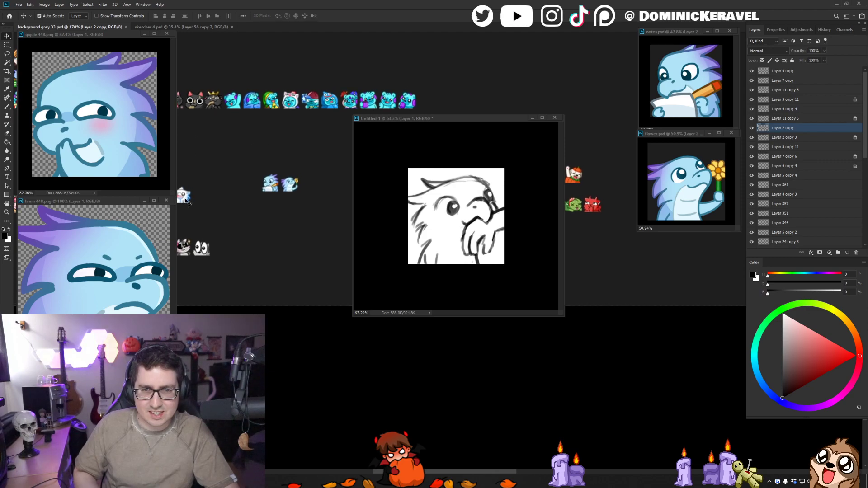
drag(183, 199, 308, 142)
drag(320, 161, 300, 150)
drag(292, 131, 309, 144)
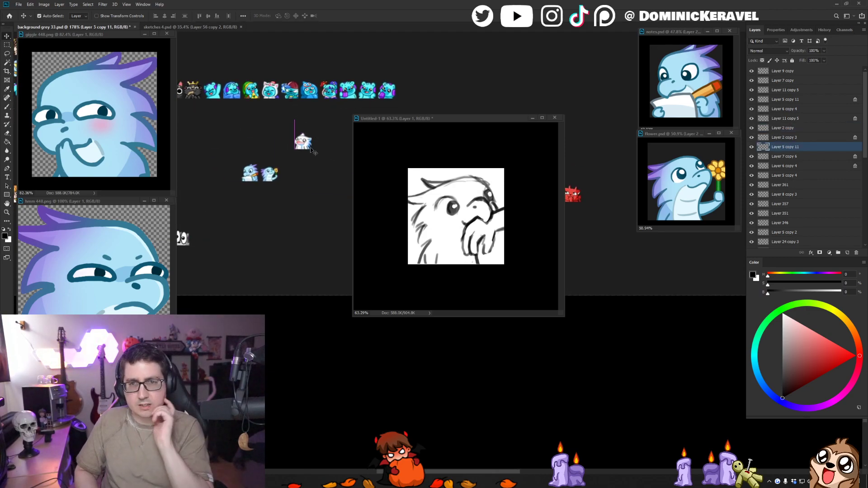
- Examine the sketch sheet in sketches 4.psd and the rows of small emotes in background grey 33.psd
click(181, 26)
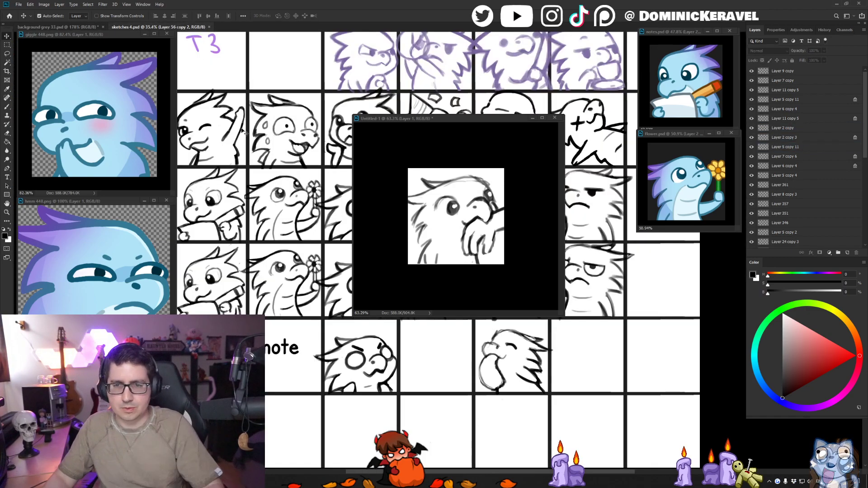
click(61, 27)
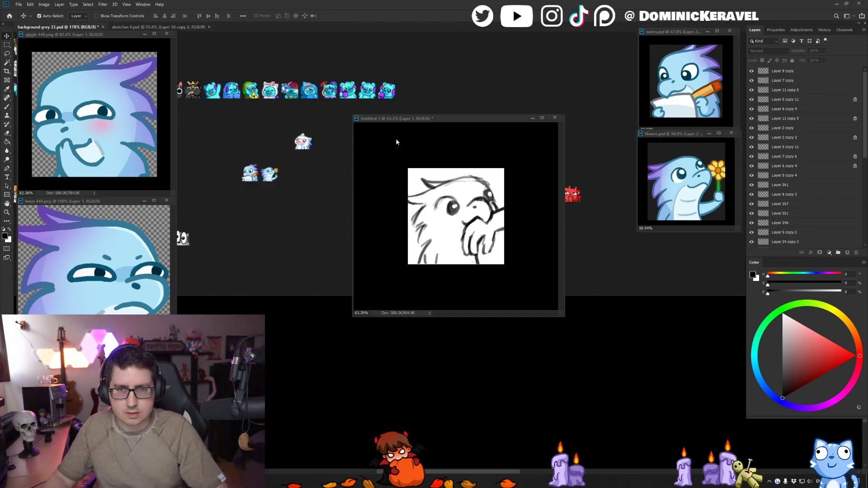
drag(425, 122, 474, 170)
click(448, 112)
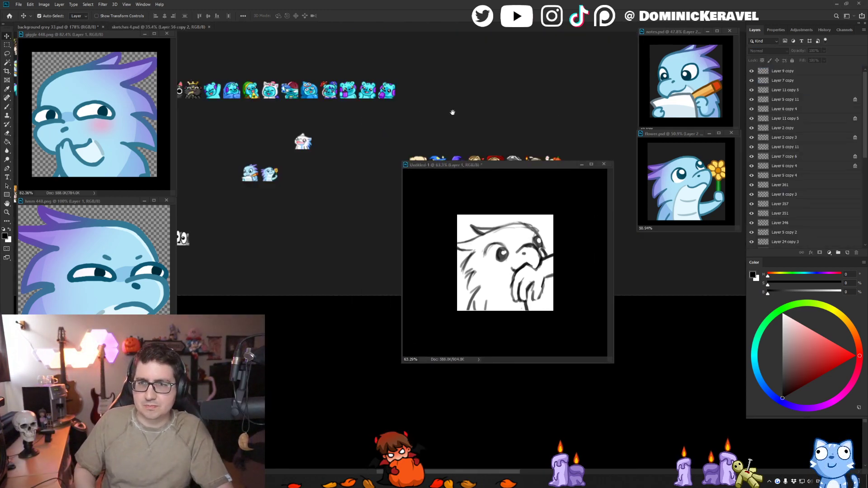
drag(448, 112, 386, 62)
drag(386, 92, 401, 76)
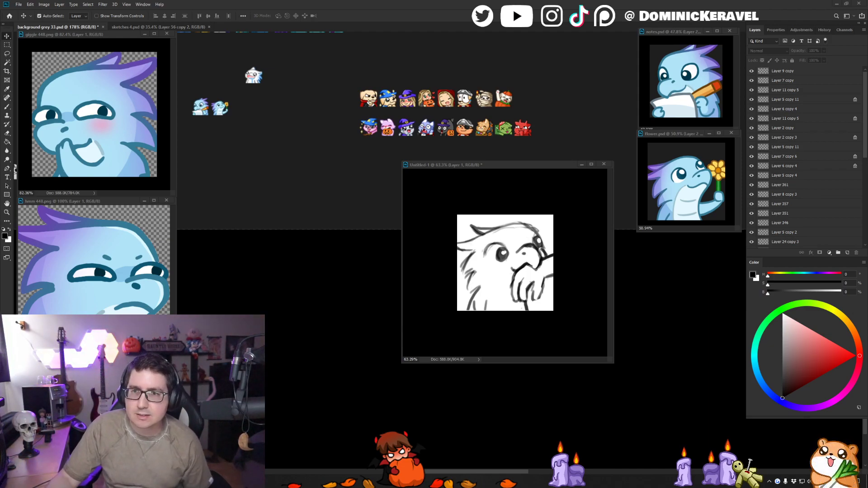
scroll(325, 181, up, 1)
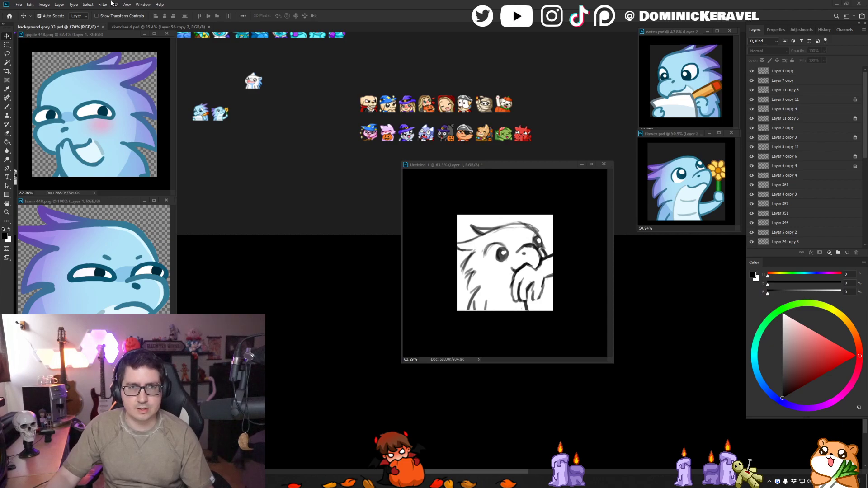
- Enlarge the Untitled-1 window between the reference windows and magnify the hand-at-mouth sketch to fill it for drawing
drag(515, 168, 451, 175)
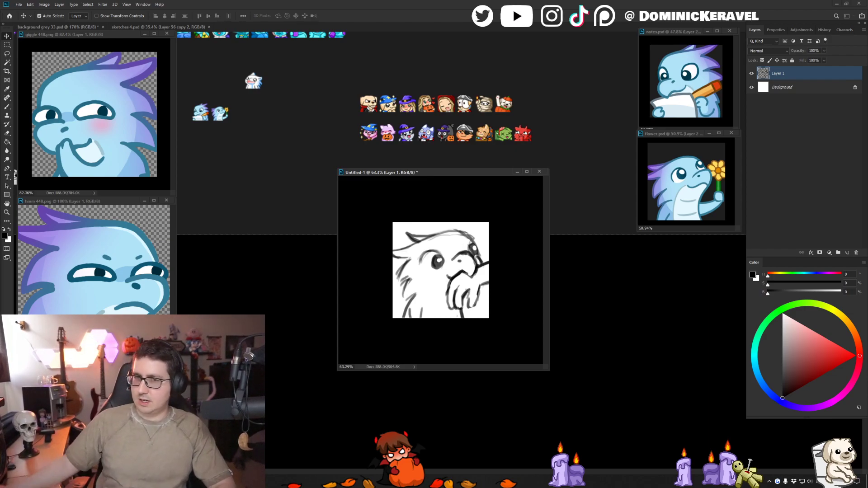
drag(394, 172, 343, 94)
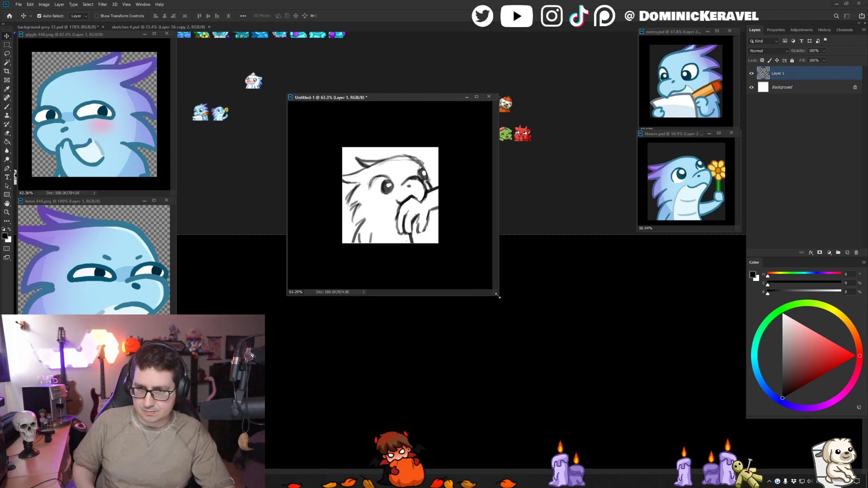
drag(497, 296, 671, 446)
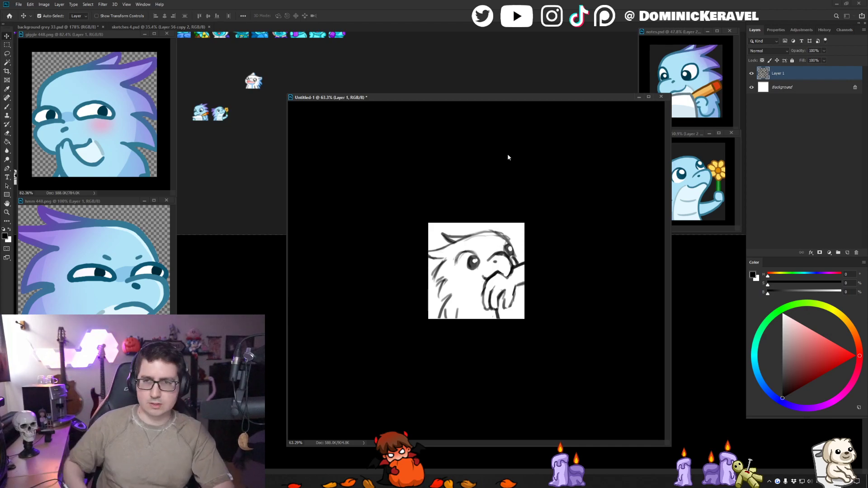
drag(480, 101, 452, 77)
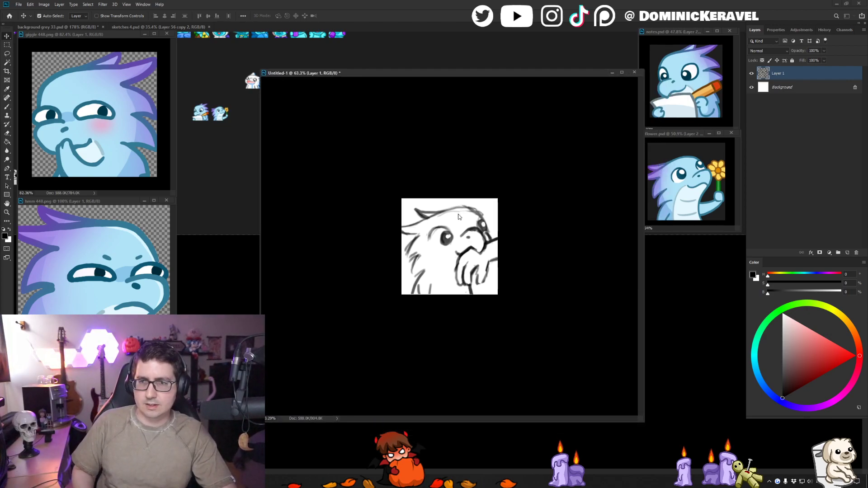
click(257, 267)
click(367, 220)
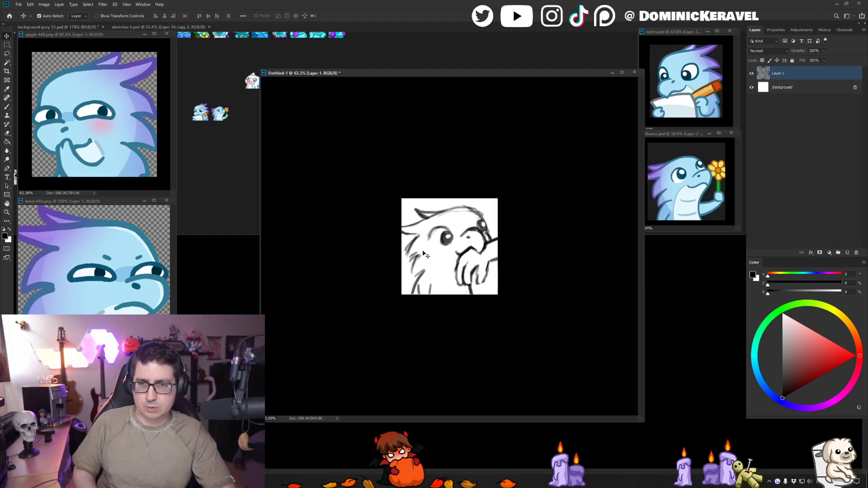
key(e)
key(v)
scroll(458, 169, up, 5)
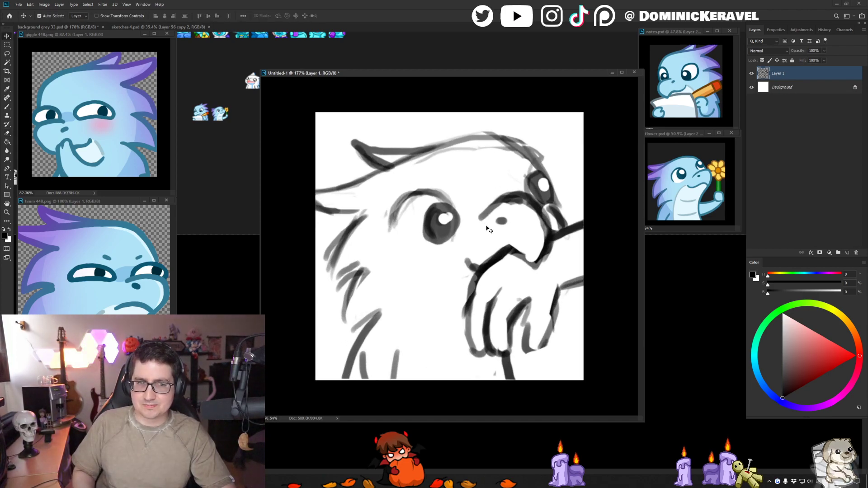
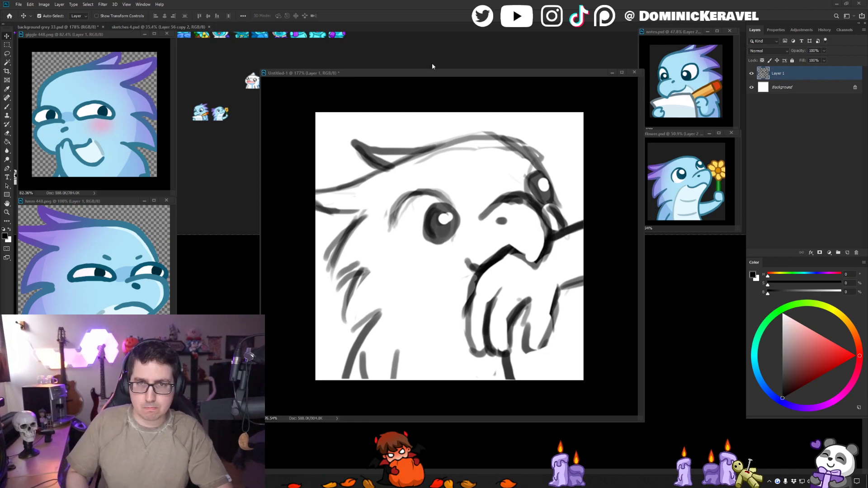
- Switch to the background grey 33.psd document and save it
drag(418, 73, 428, 48)
click(253, 139)
drag(250, 126, 237, 135)
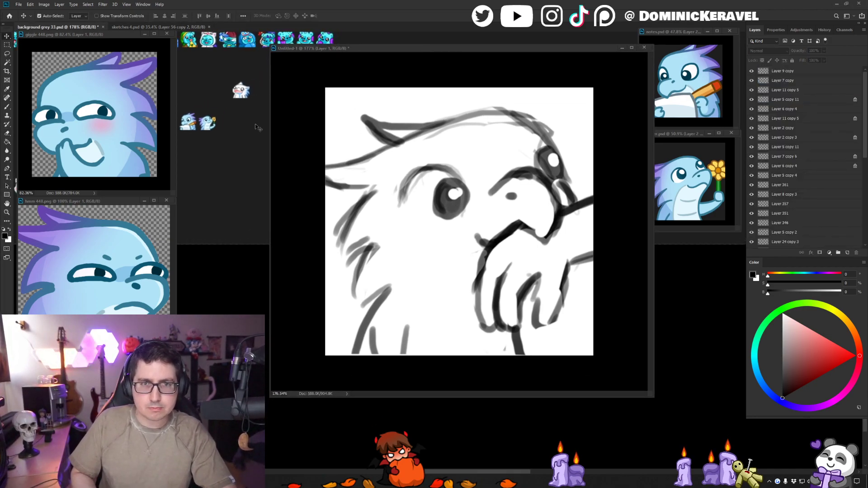
key(ctrl+s)
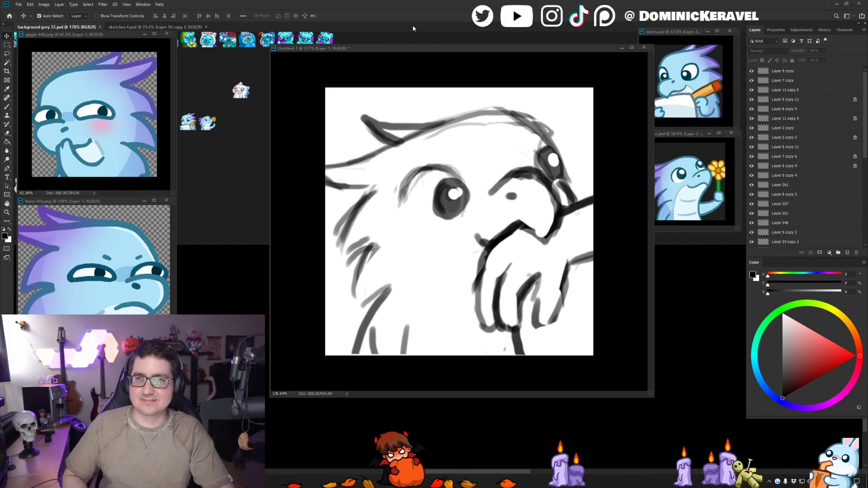
- Save the untitled sketch as a Photoshop file named bite in the IceTokki folder
click(470, 56)
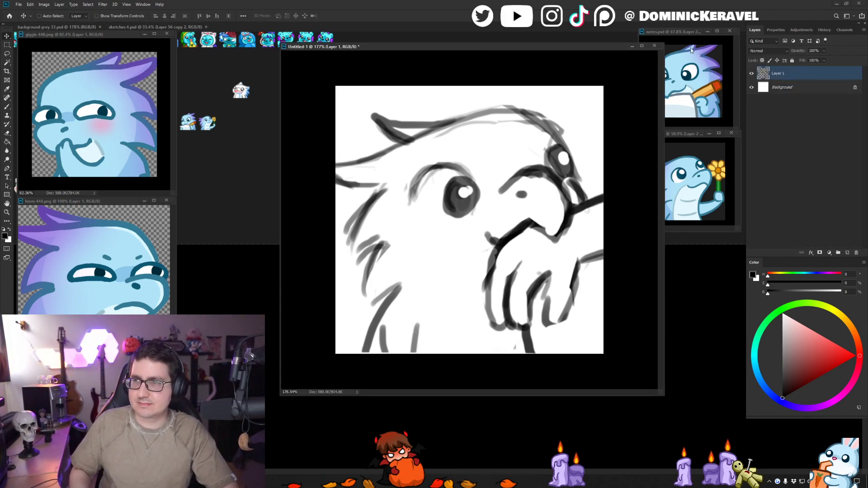
key(ctrl+s)
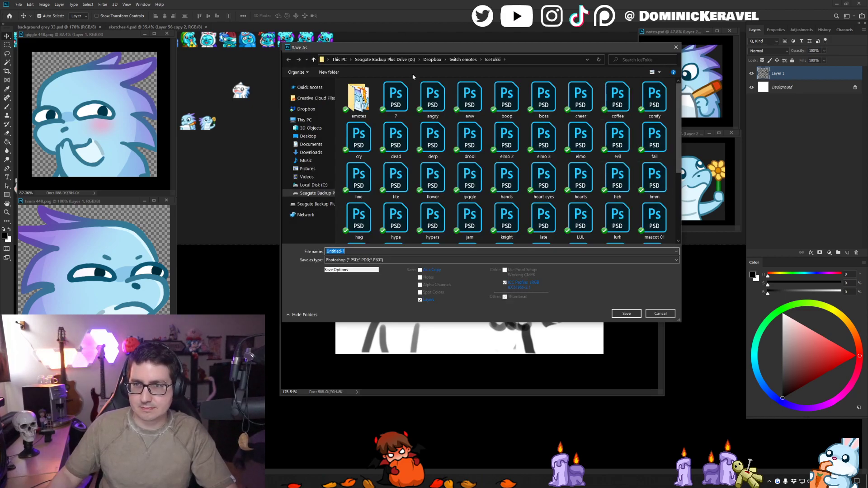
text(bite)
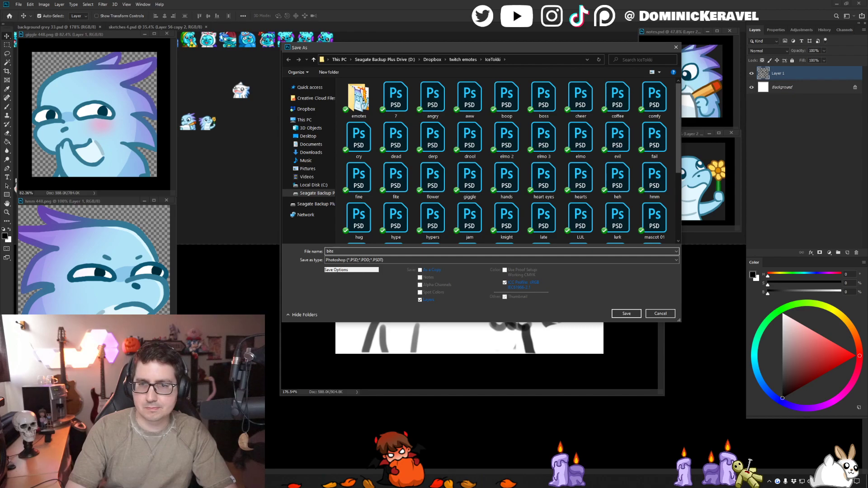
key(Return)
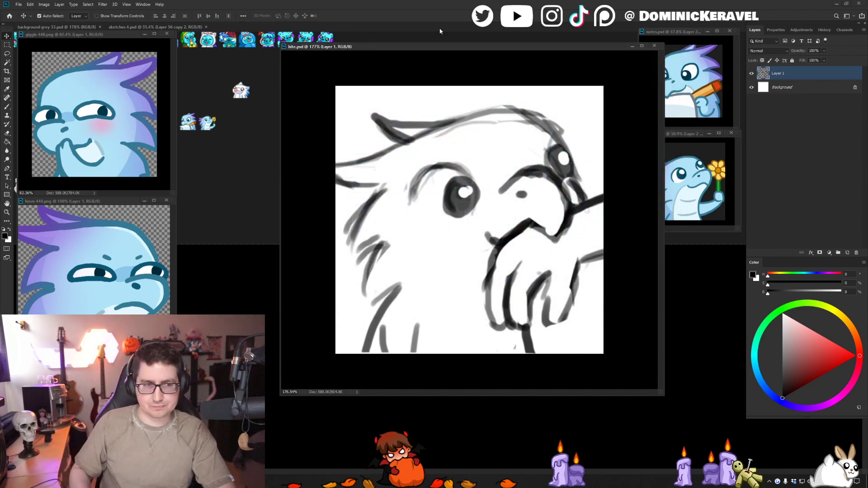
- Choose a brush for the bite sketch and redraw the top head outline and far eye with darker strokes, erasing stray lines
drag(441, 48, 412, 70)
drag(452, 97, 416, 120)
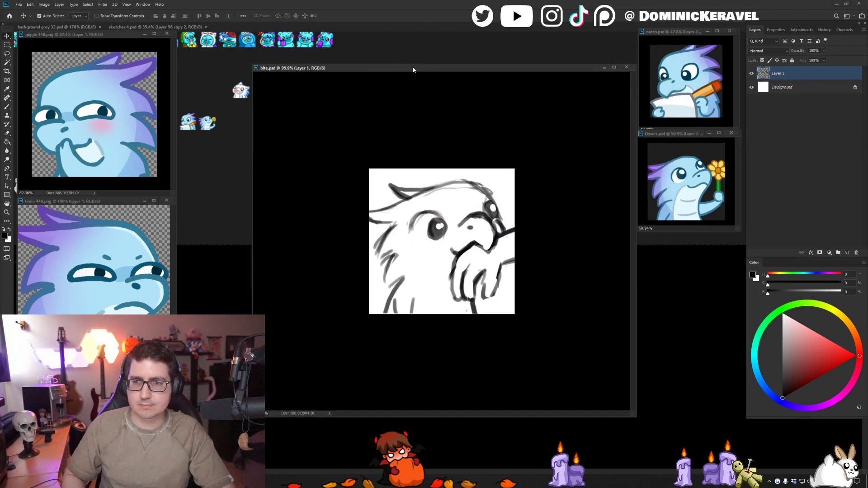
key(b)
right_click(446, 215)
double_click(499, 271)
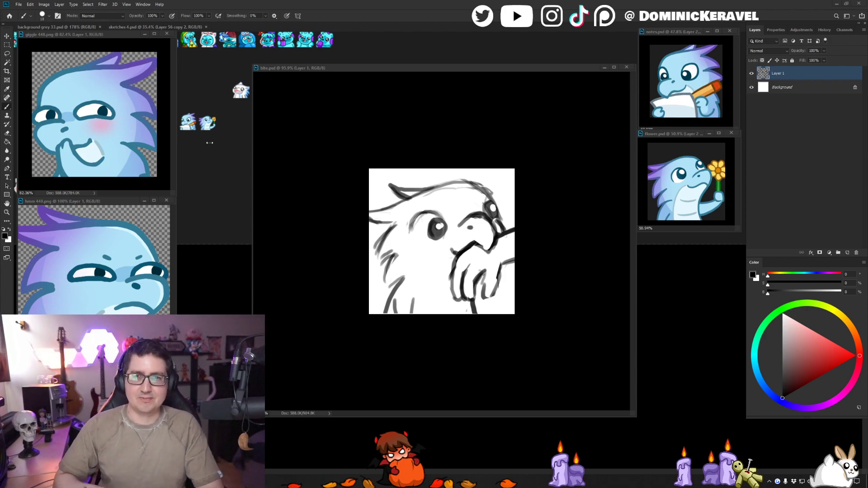
drag(369, 69, 342, 57)
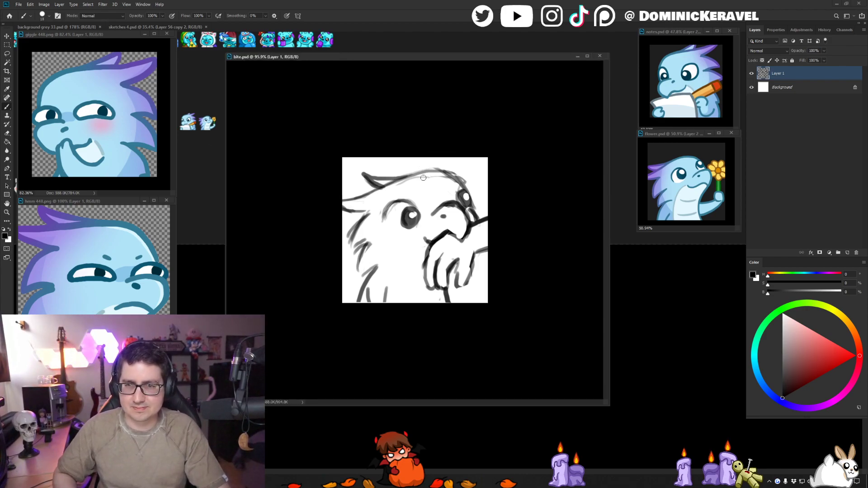
mouse_move(344, 203)
mouse_down()
mouse_move(418, 174)
mouse_move(407, 179)
mouse_move(456, 178)
mouse_move(420, 170)
mouse_move(458, 174)
mouse_move(464, 185)
mouse_move(434, 174)
mouse_move(464, 190)
mouse_move(472, 207)
mouse_move(462, 189)
mouse_move(469, 206)
mouse_move(464, 191)
mouse_move(461, 209)
mouse_move(475, 219)
mouse_move(446, 200)
mouse_move(431, 209)
mouse_move(467, 201)
mouse_up()
key(e)
key(b)
key(e)
key(b)
key(e)
key(b)
mouse_move(460, 204)
mouse_down()
mouse_move(468, 243)
mouse_move(444, 230)
mouse_up()
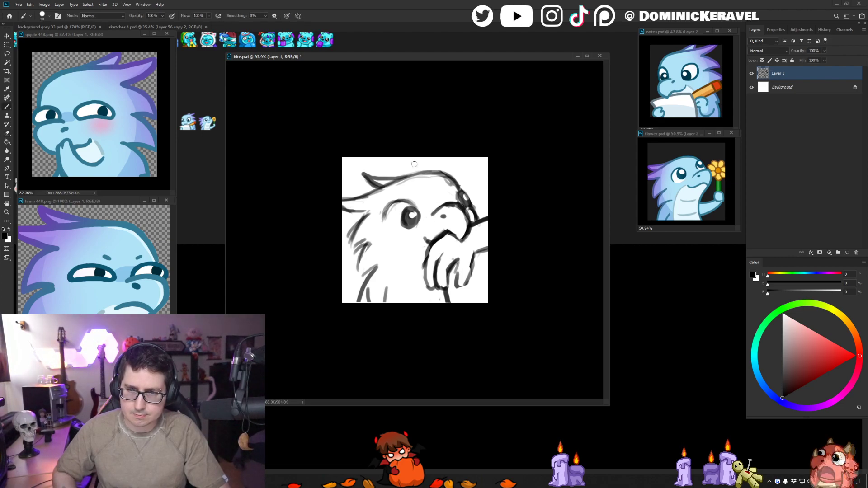
- Redraw the near eye's upper lid and the forearm line below the hand
drag(385, 213, 419, 208)
mouse_move(449, 281)
mouse_down()
mouse_move(456, 302)
mouse_move(449, 303)
mouse_up()
key(e)
key(b)
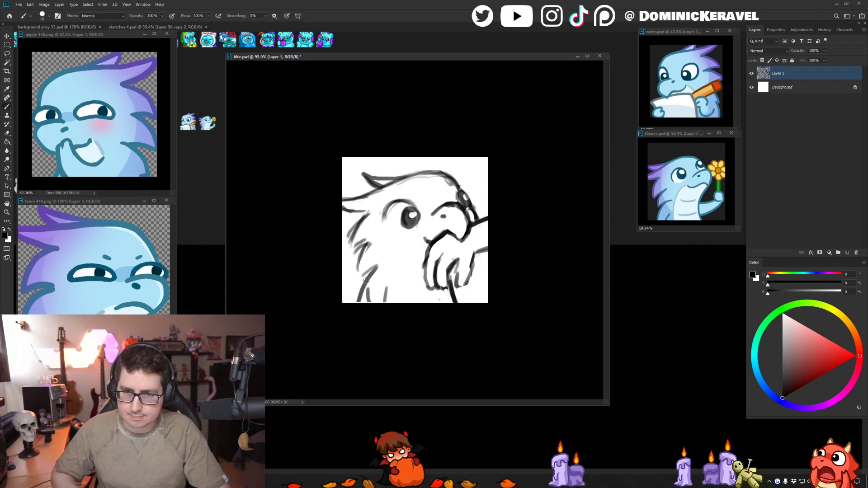
- Redraw the chest line and the lowest neck feather stroke down to the canvas edge
mouse_move(375, 276)
mouse_down()
mouse_move(366, 302)
mouse_move(390, 307)
mouse_up()
key(ctrl+z)
key(e)
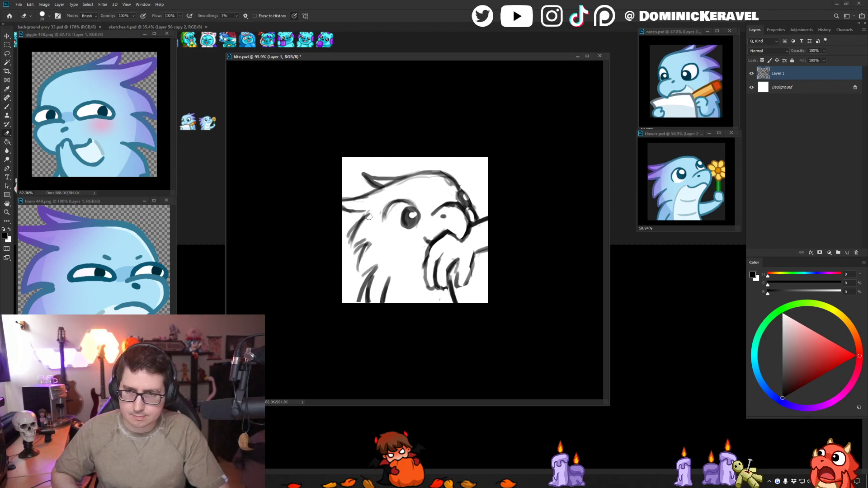
key(b)
drag(379, 264, 359, 303)
key(ctrl+z)
drag(377, 266, 354, 303)
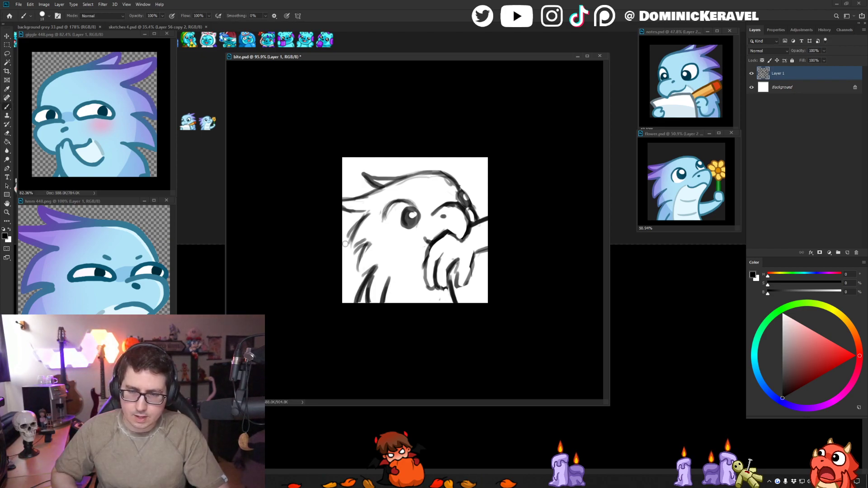
key(ctrl+z)
drag(377, 266, 357, 310)
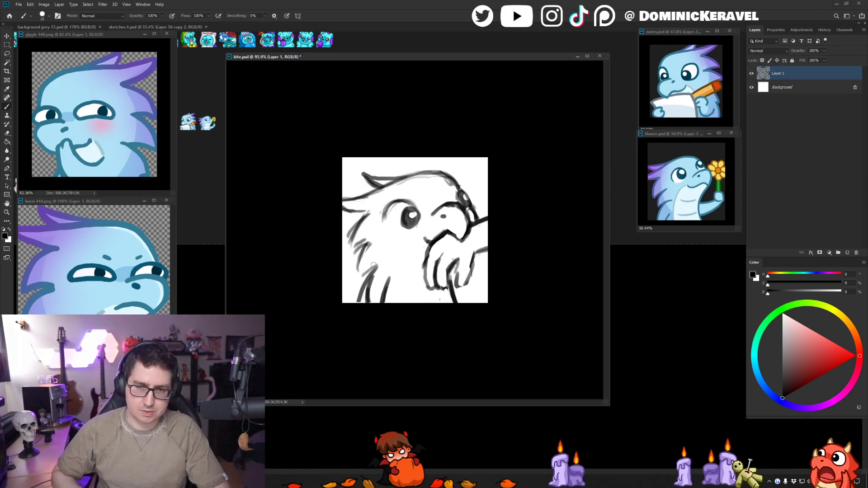
- Join the neck and cheek feathers into a continuous jagged outline with darker strokes, and clean up the overlaps
mouse_move(376, 266)
mouse_down()
mouse_move(360, 297)
mouse_move(360, 279)
mouse_up()
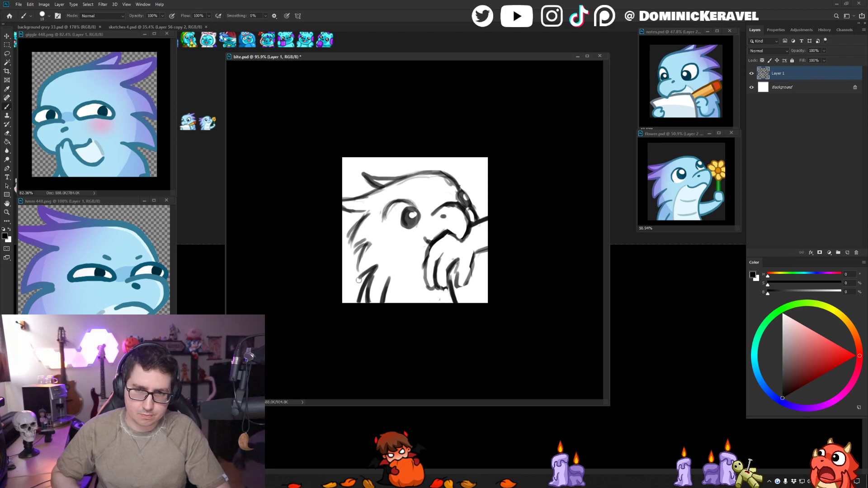
drag(369, 245, 358, 278)
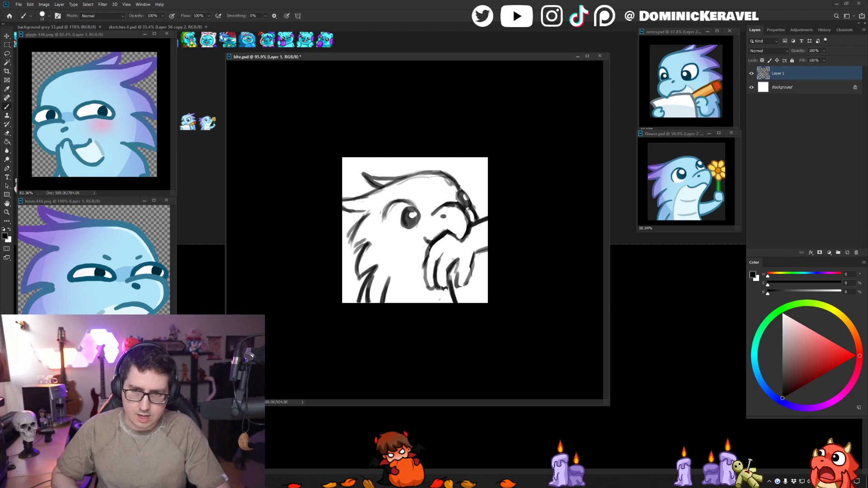
drag(368, 243, 352, 257)
key(ctrl+z)
mouse_move(369, 212)
mouse_down()
mouse_move(350, 234)
mouse_move(348, 258)
mouse_up()
key(ctrl+z)
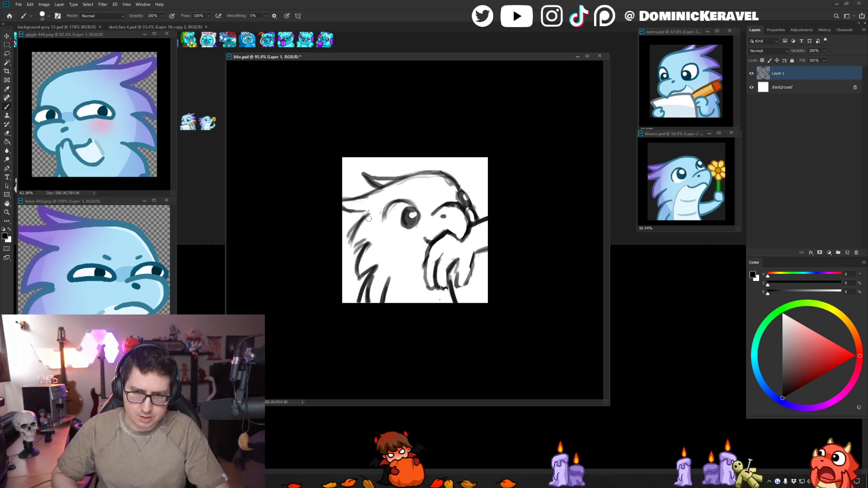
drag(370, 211, 352, 249)
key(e)
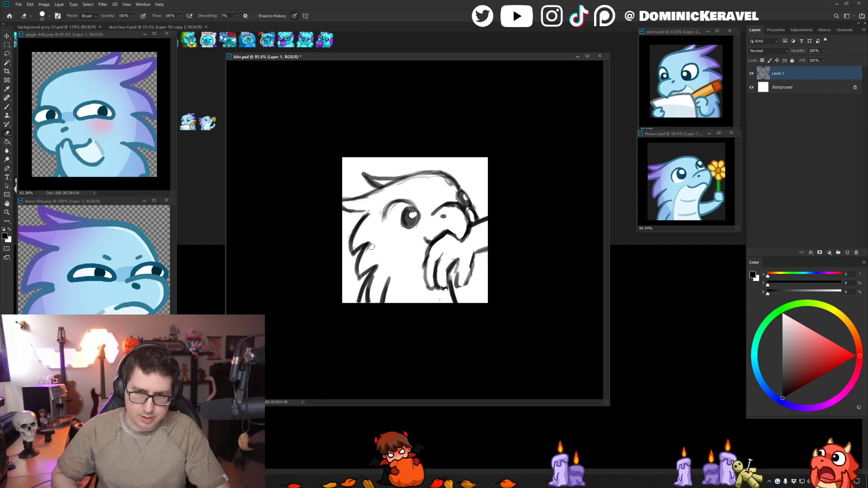
key(b)
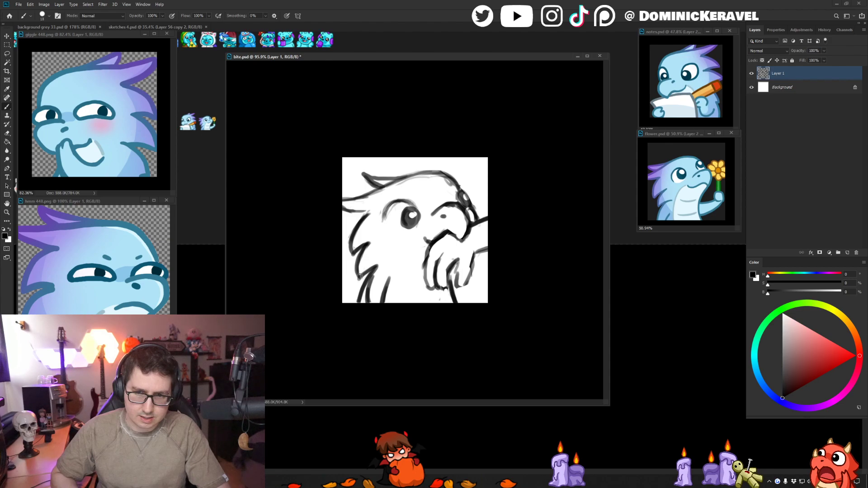
- Redraw the lower crest feather behind the eye with cleaner, darker lines that meet in a point
key(v)
key(b)
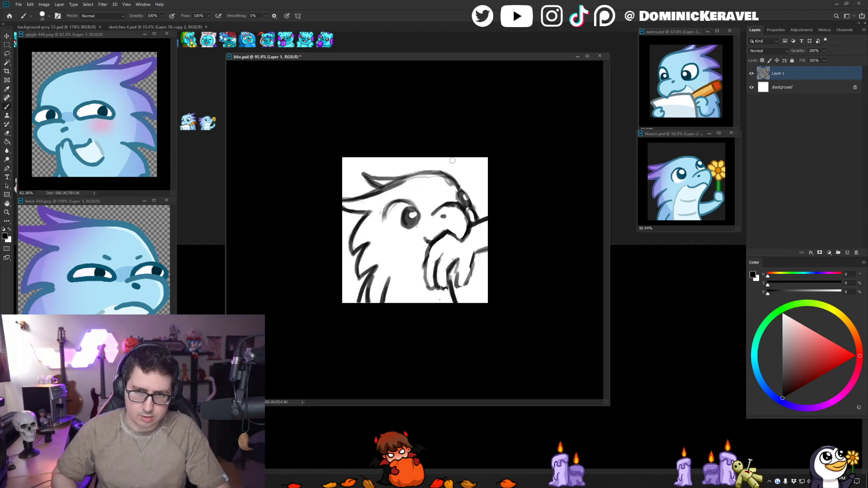
key(e)
key(b)
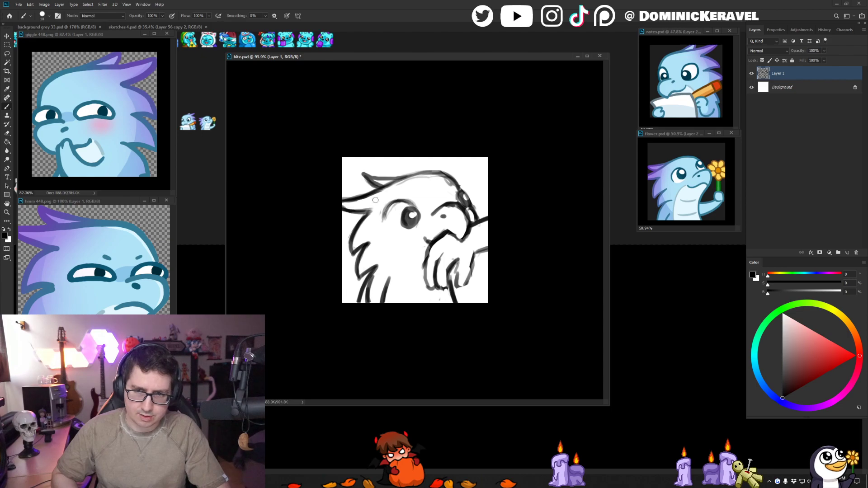
key(e)
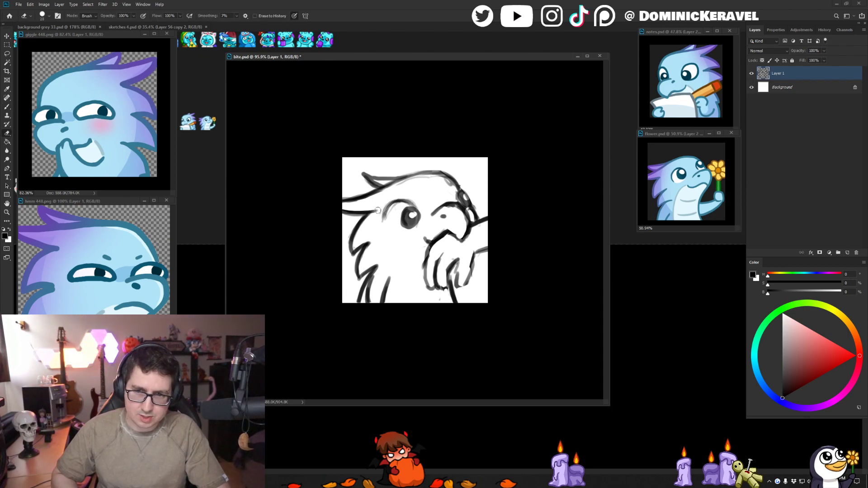
key(b)
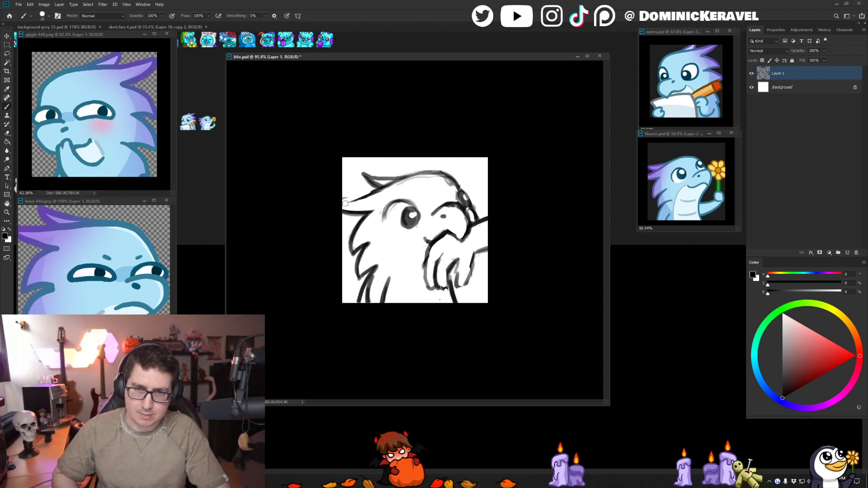
key(b)
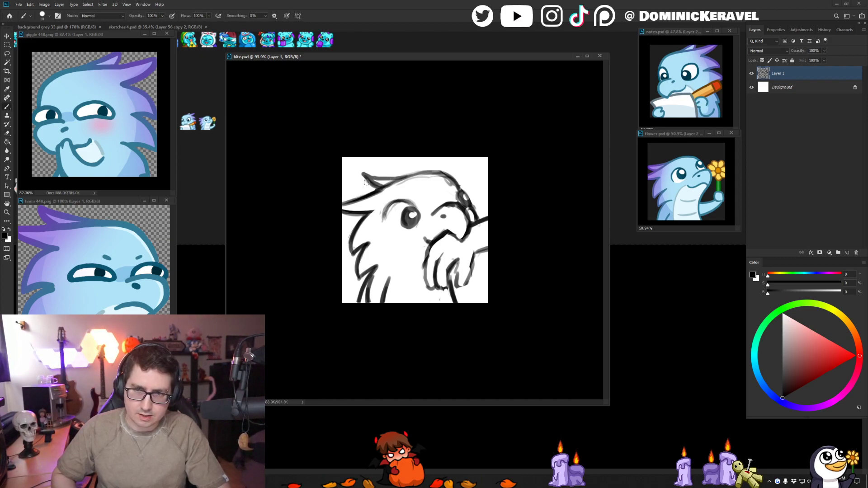
- Erase the old upper crest feather and redraw it as a flatter, pointed shape with solid black lines
key(e)
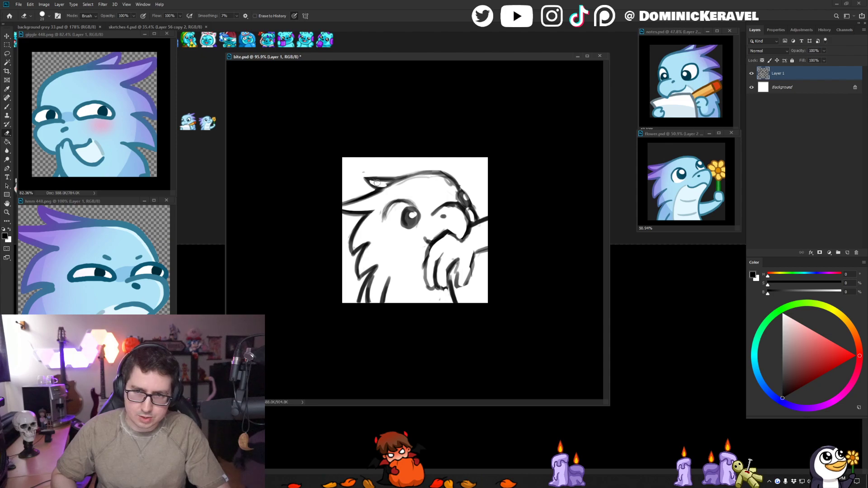
key(b)
mouse_move(374, 181)
mouse_down()
mouse_move(408, 173)
mouse_move(370, 172)
mouse_move(411, 167)
mouse_move(360, 185)
mouse_move(377, 191)
mouse_move(362, 182)
mouse_move(400, 176)
mouse_move(363, 198)
mouse_up()
key(e)
key(b)
key(e)
key(b)
key(e)
key(b)
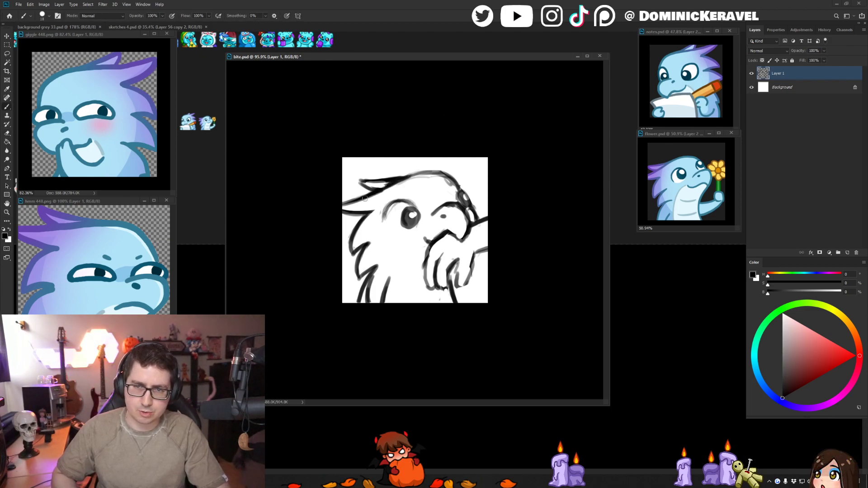
key(e)
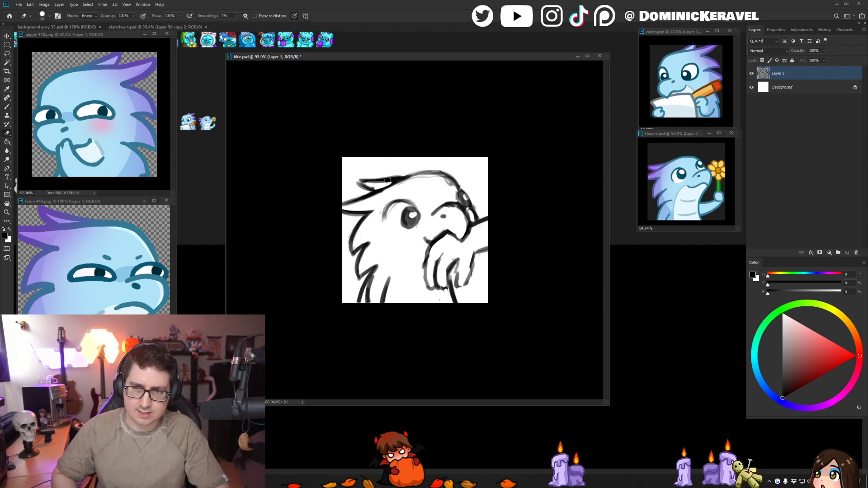
key(b)
key(e)
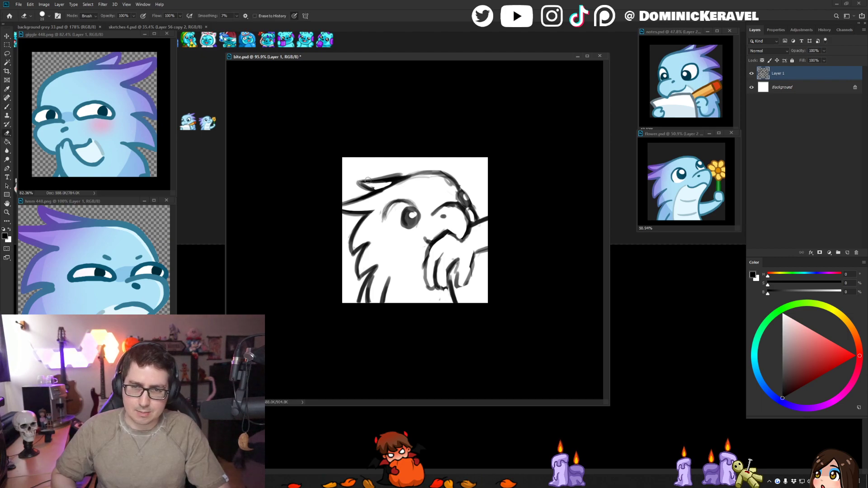
key(b)
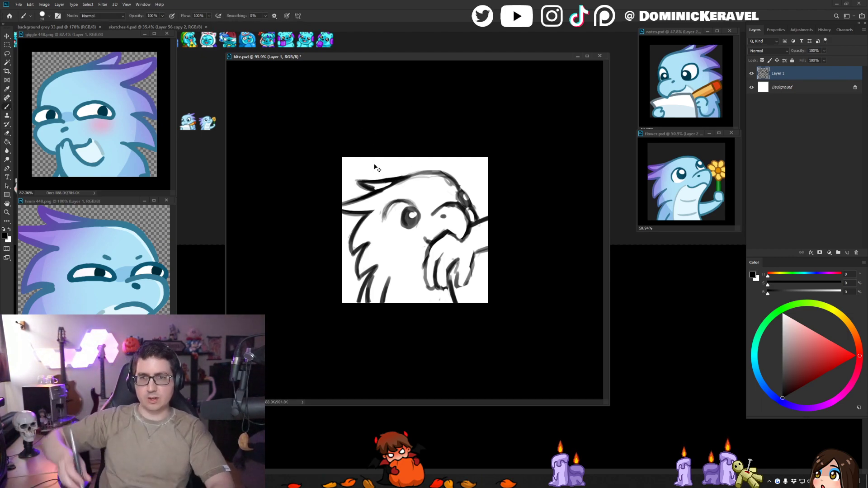
- Lasso the upper crest feather, shift it farther back from the head, and clean up its lines
key(l)
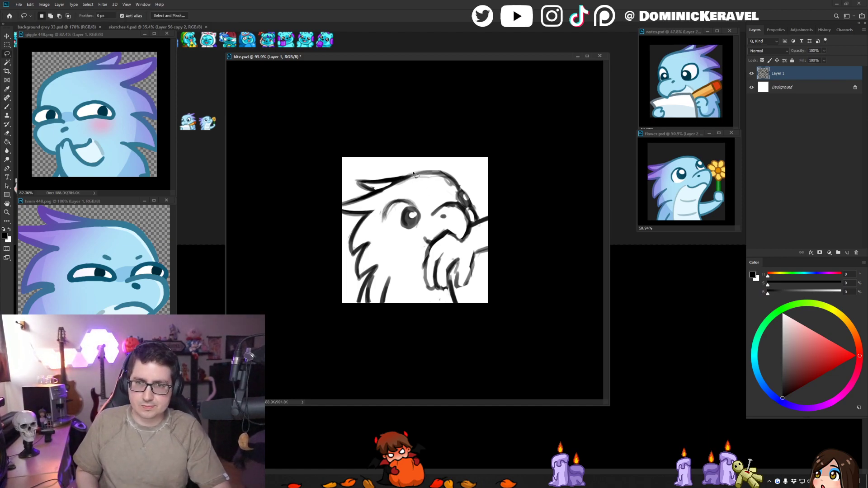
mouse_move(383, 185)
mouse_down()
mouse_move(347, 172)
mouse_move(384, 180)
mouse_move(361, 190)
mouse_move(386, 182)
mouse_move(359, 188)
mouse_move(386, 191)
mouse_up()
key(b)
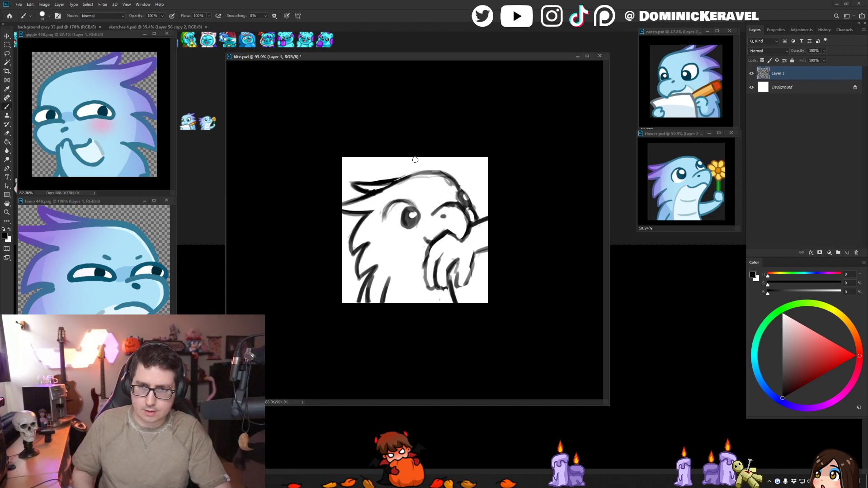
key(e)
key(b)
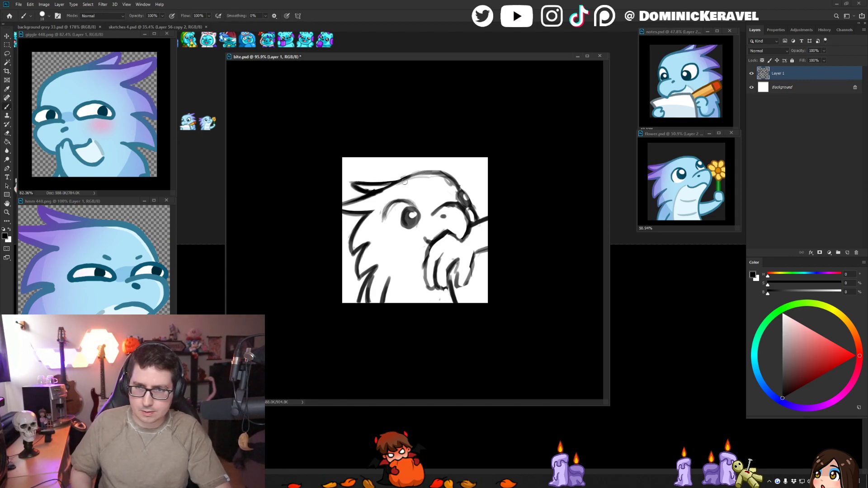
- Redraw the top of the head as one smooth dark curve from the crest feather to the far eye
mouse_move(393, 182)
mouse_down()
mouse_move(459, 185)
mouse_move(416, 172)
mouse_move(396, 178)
mouse_move(436, 169)
mouse_move(457, 175)
mouse_move(451, 192)
mouse_up()
key(e)
key(b)
mouse_move(400, 179)
mouse_down()
mouse_move(438, 174)
mouse_move(461, 189)
mouse_up()
key(e)
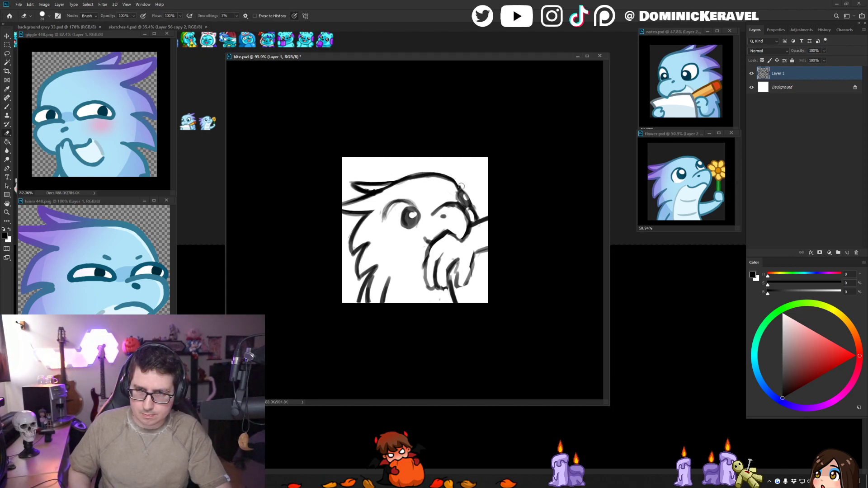
key(b)
key(e)
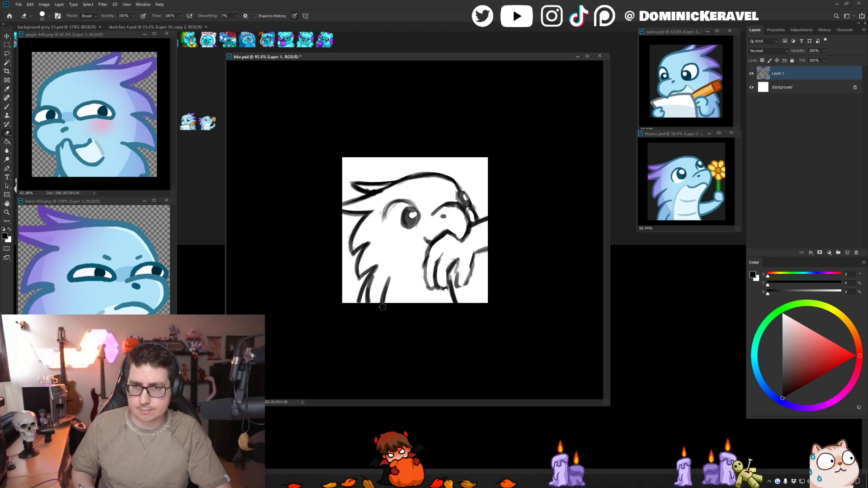
- Lasso the chest line at the lower edge of the sketch and adjust it with Free Transform
key(l)
mouse_move(367, 302)
mouse_down()
mouse_move(404, 257)
mouse_move(416, 257)
mouse_up()
scroll(404, 267, down, 5)
key(ctrl+t)
click(450, 232)
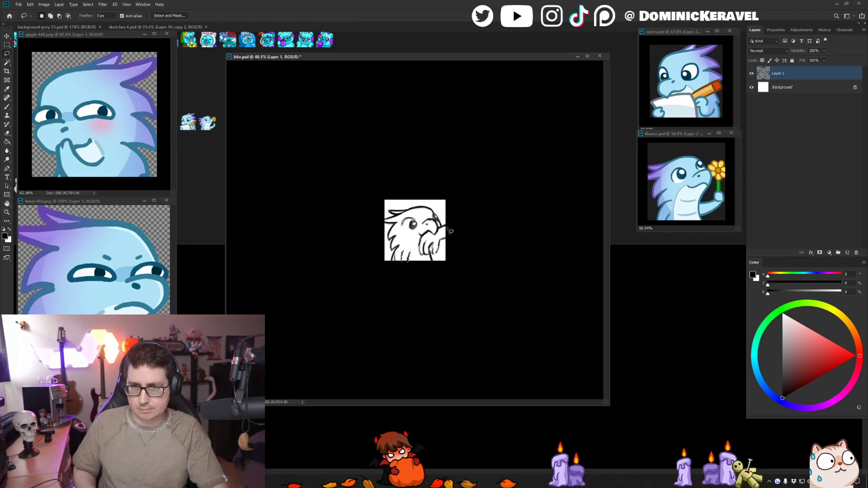
- Nudge the lassoed lines slightly upward with Free Transform and apply the adjustment
key(ctrl+t)
drag(448, 231, 445, 224)
key(Return)
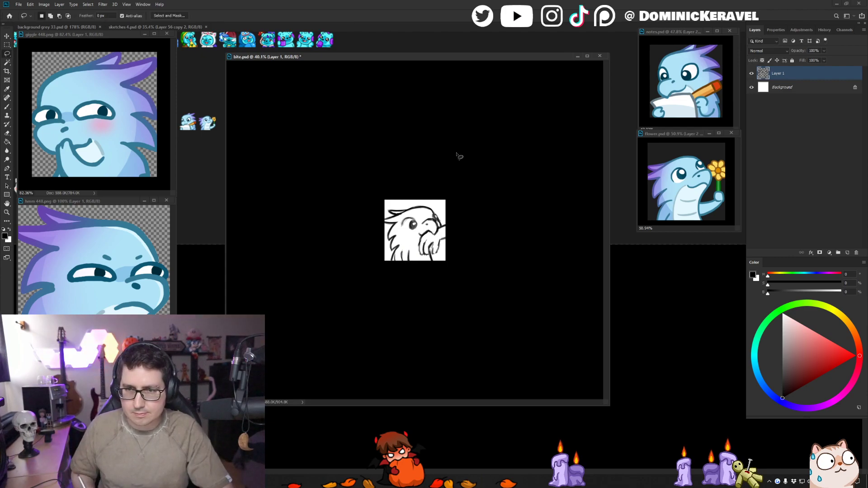
- Rework the lowest back feather at the bottom edge of the sketch, alternating eraser and brush to sharpen its tip
key(b)
scroll(394, 290, up, 5)
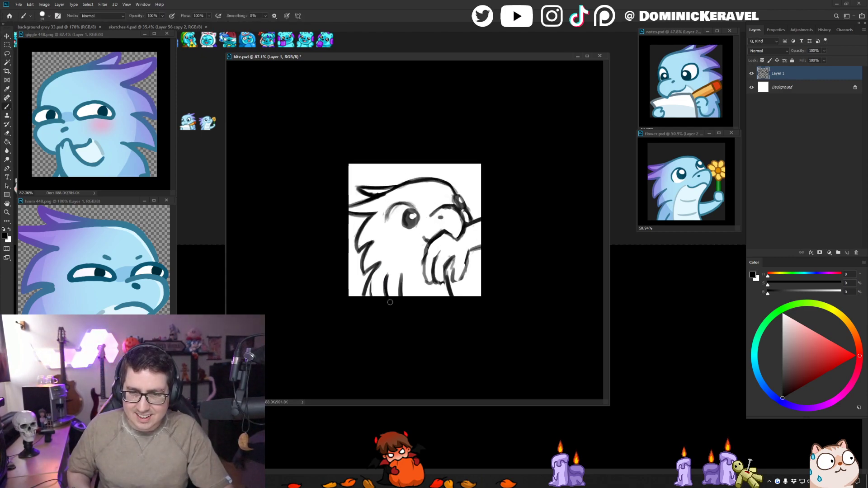
key(e)
drag(375, 278, 368, 296)
key(b)
key(e)
key(b)
key(e)
key(v)
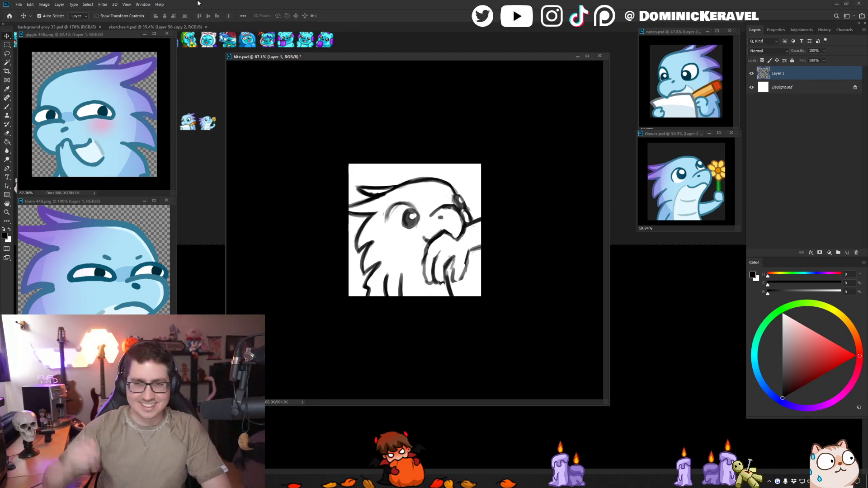
- Examine the whole sketch zoomed out and mirrored horizontally to judge its readability and proportions
key(ctrl+minus)
key(ctrl+shift+h)
mouse_move(447, 247)
mouse_down()
mouse_move(418, 246)
mouse_move(479, 262)
mouse_move(458, 261)
mouse_up()
key(ctrl+shift+h)
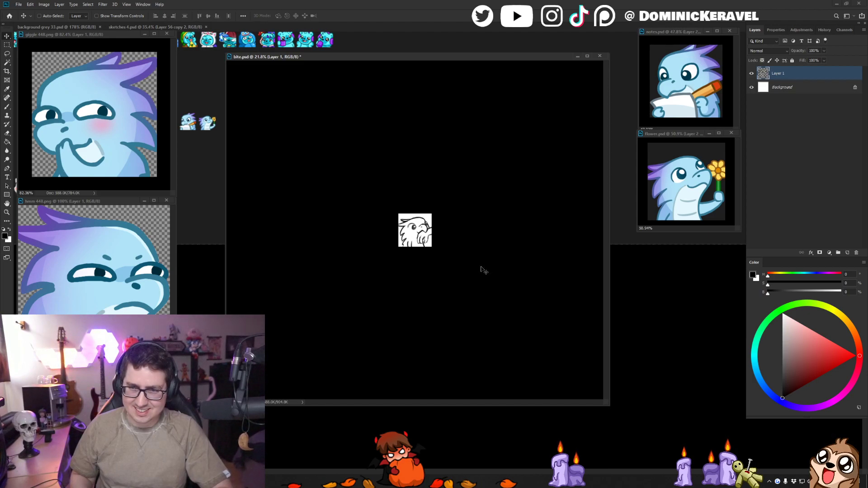
drag(441, 265, 450, 194)
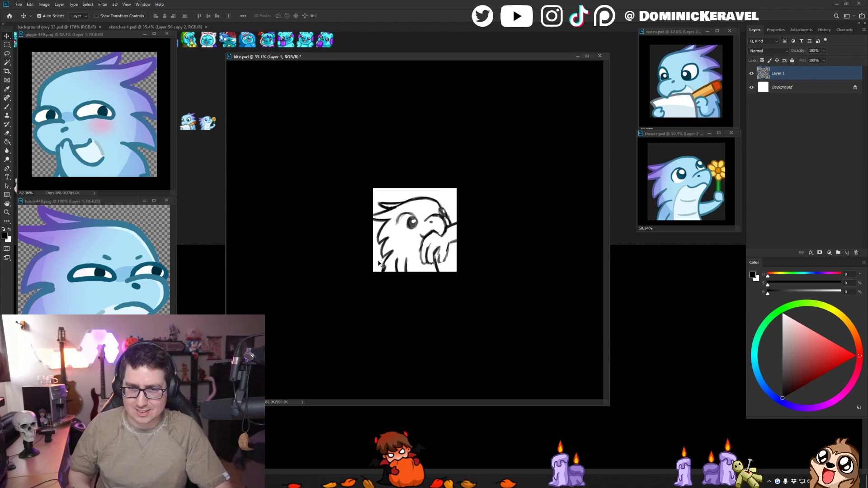
drag(382, 265, 409, 277)
drag(458, 296, 466, 319)
- Thicken the line of the lowest back feather and trim its edges with the eraser for a clean shape
key(e)
key(b)
mouse_move(366, 276)
mouse_down()
mouse_move(345, 304)
mouse_move(347, 322)
mouse_up()
key(e)
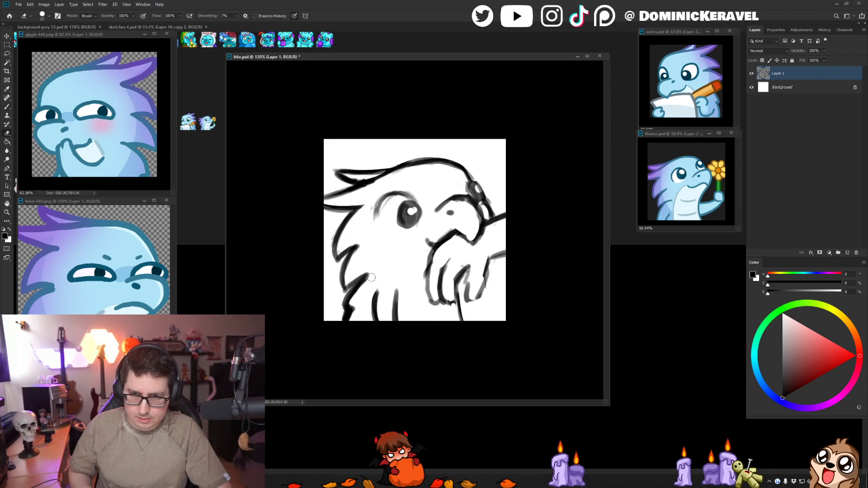
drag(371, 277, 339, 326)
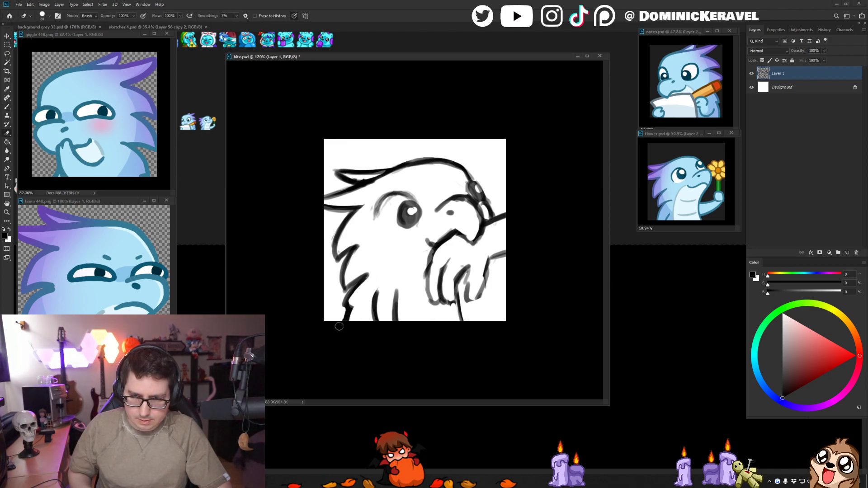
key(b)
key(e)
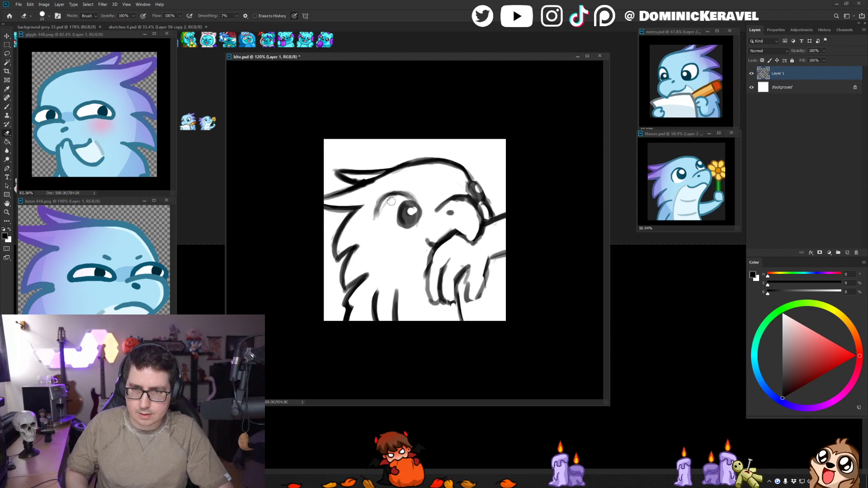
- Darken the near eye's upper lid line, fill the pupil solid black, and clean up its round white highlight
key(b)
mouse_move(396, 199)
mouse_down()
mouse_move(382, 216)
mouse_move(396, 192)
mouse_move(416, 201)
mouse_move(402, 225)
mouse_move(400, 209)
mouse_move(400, 223)
mouse_move(422, 228)
mouse_move(405, 224)
mouse_move(406, 207)
mouse_move(413, 219)
mouse_move(413, 212)
mouse_up()
key(ctrl+z)
key(e)
key(b)
key(e)
key(b)
key(e)
click(410, 210)
key(b)
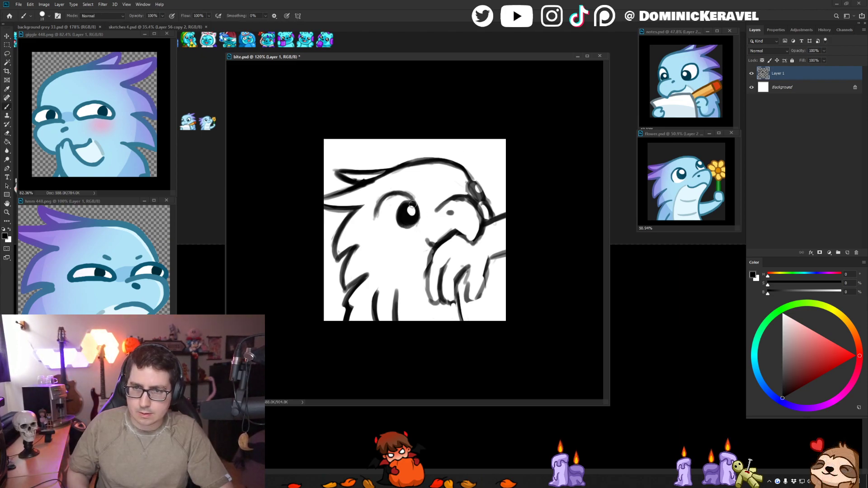
- Clean up the lines beside the snout and fill the far eye solid black
key(e)
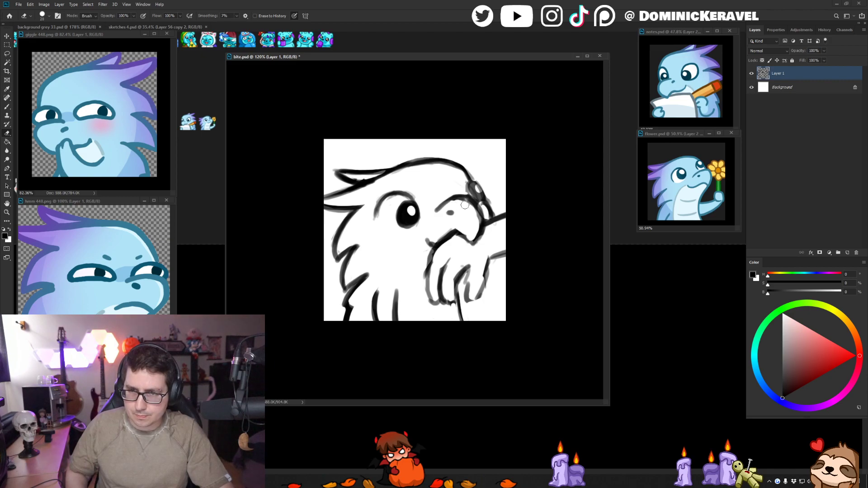
mouse_move(471, 208)
mouse_down()
mouse_move(453, 200)
mouse_move(482, 221)
mouse_up()
key(b)
key(e)
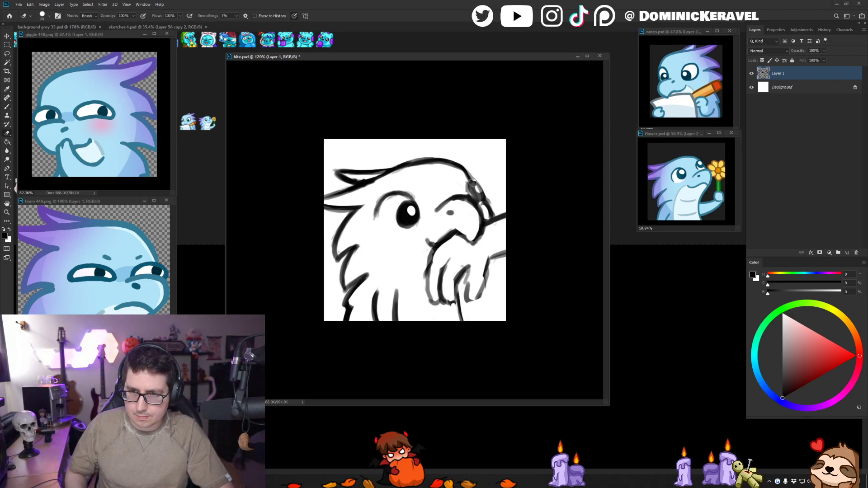
key(b)
drag(472, 183, 492, 222)
key(e)
key(b)
key(e)
key(b)
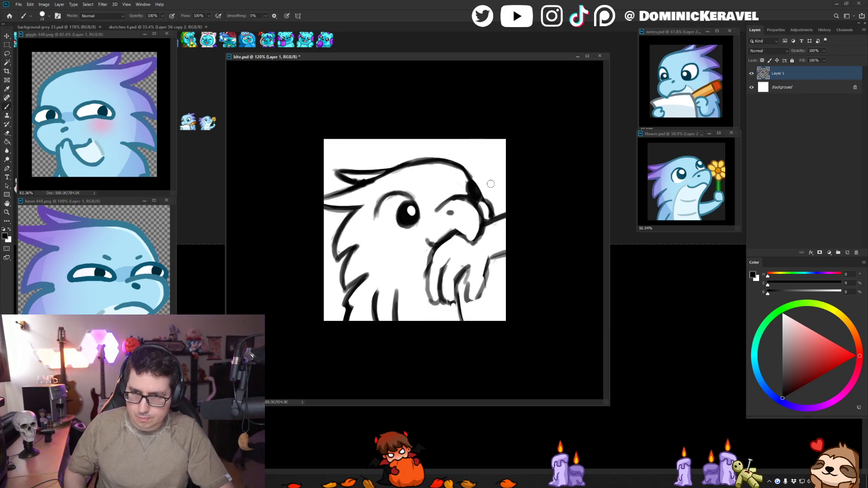
- Erase a small white highlight into the far eye and refine the eye's dark outline
drag(470, 177, 478, 199)
key(e)
click(474, 188)
key(b)
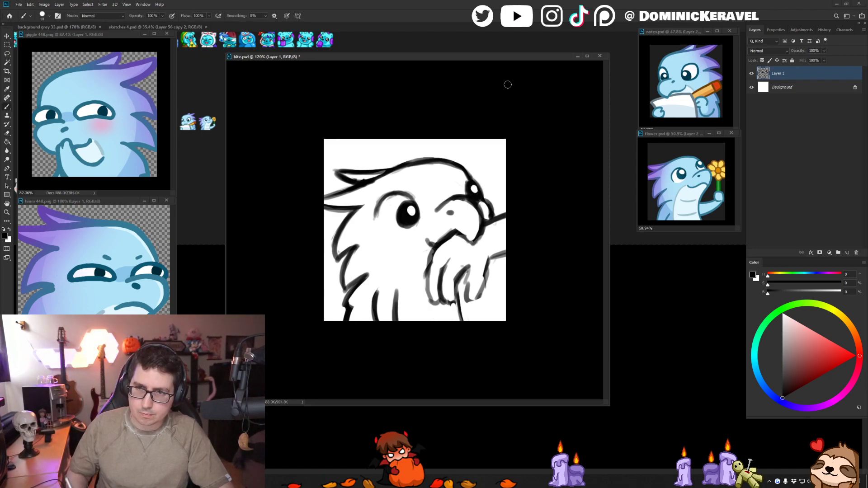
key(ctrl+z)
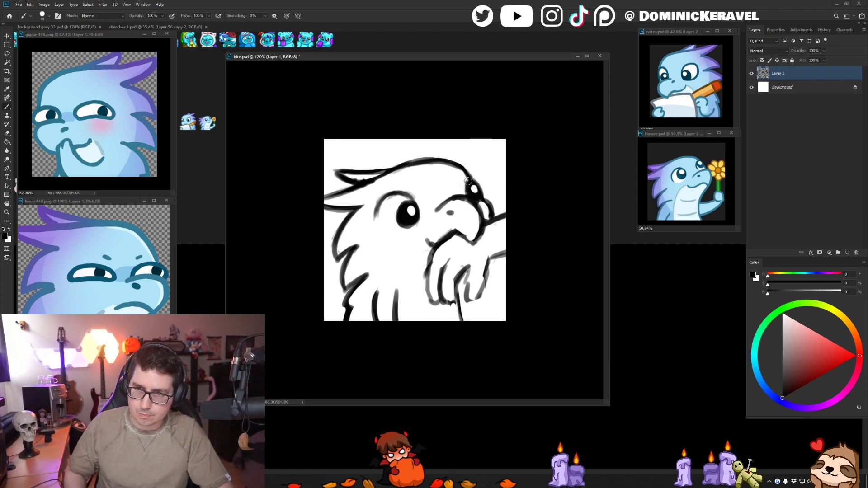
drag(469, 181, 471, 192)
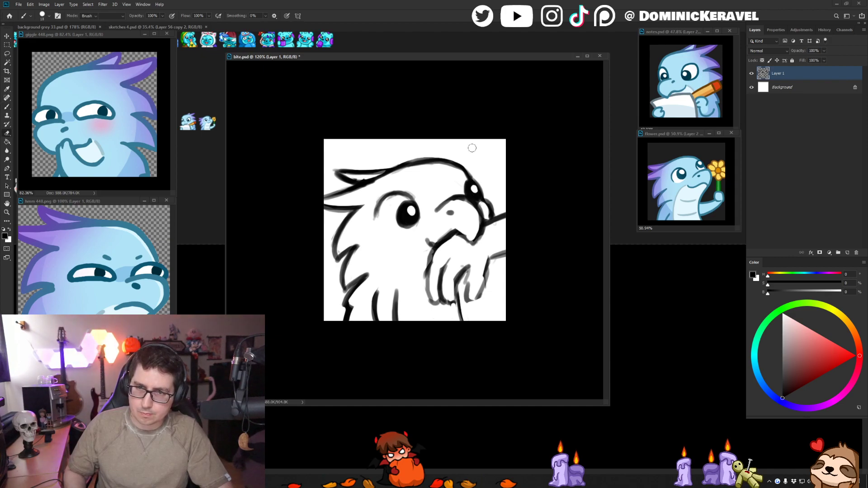
- Save the document, duplicate the sketch layer, and hide the original Layer 1
key(v)
key(ctrl+s)
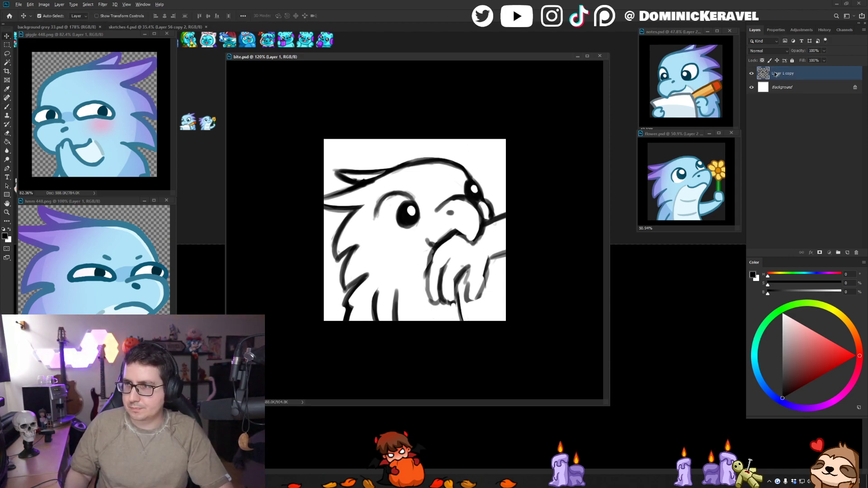
key(ctrl+j)
click(752, 87)
- Redraw the arm's lower edge and the hand's outermost finger with solid black lines on the duplicated layer
key(e)
key(b)
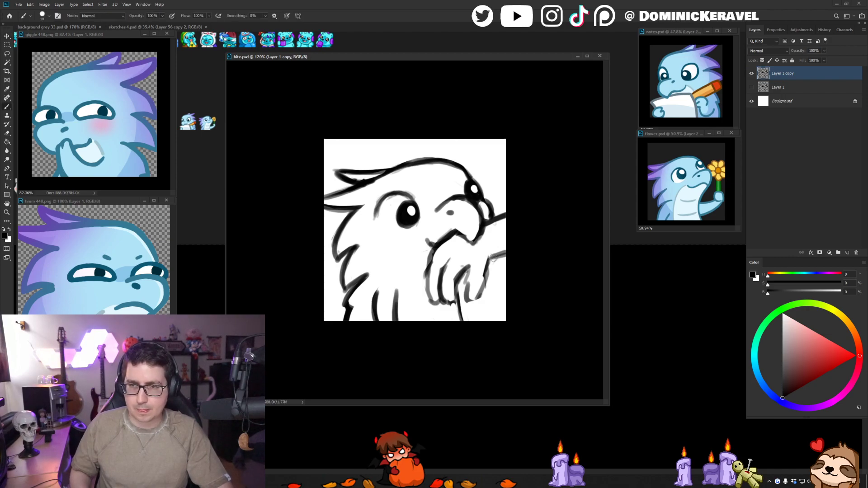
mouse_move(486, 258)
mouse_down()
mouse_move(509, 245)
mouse_move(518, 214)
mouse_up()
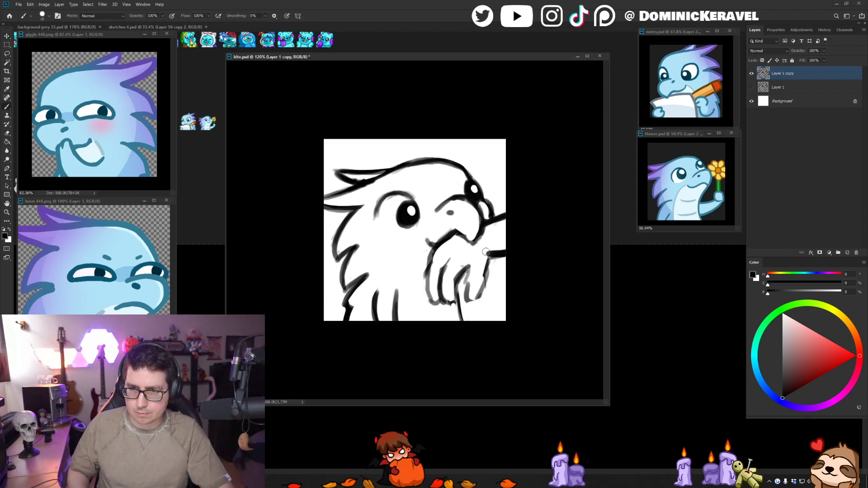
mouse_move(485, 251)
mouse_down()
mouse_move(514, 243)
mouse_move(513, 252)
mouse_up()
key(ctrl+z)
key(e)
key(b)
key(e)
key(b)
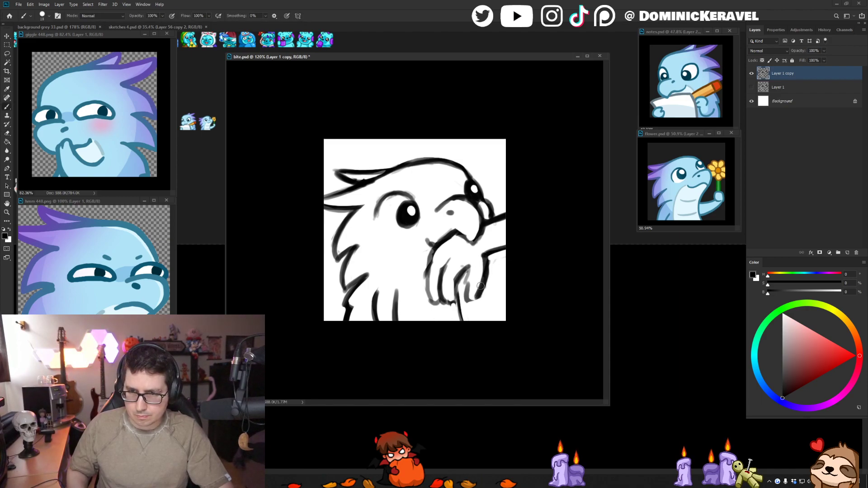
- Redraw the inner fingers of the bitten hand as darker, rounded shapes and erase the rough lines around them
drag(465, 290, 468, 300)
key(ctrl+z)
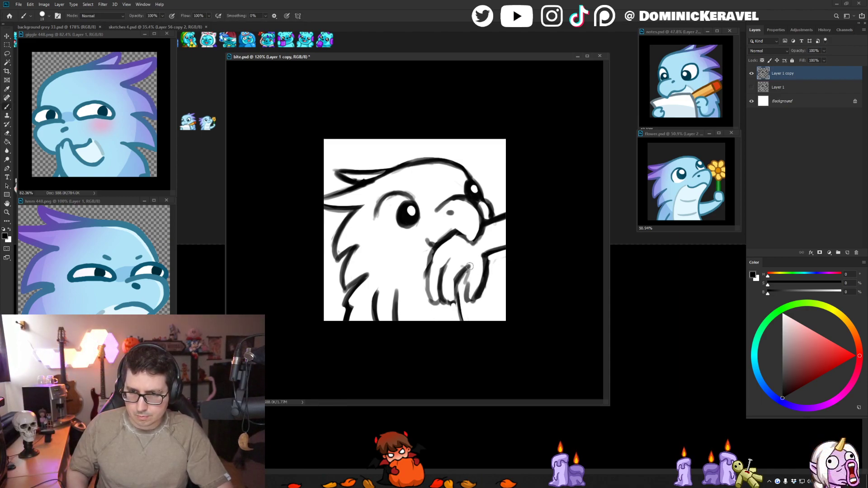
drag(469, 268, 465, 299)
key(e)
key(b)
mouse_move(467, 266)
mouse_down()
mouse_move(452, 298)
mouse_move(451, 260)
mouse_move(443, 268)
mouse_move(443, 299)
mouse_move(451, 302)
mouse_move(448, 266)
mouse_move(464, 276)
mouse_move(469, 312)
mouse_up()
key(e)
key(b)
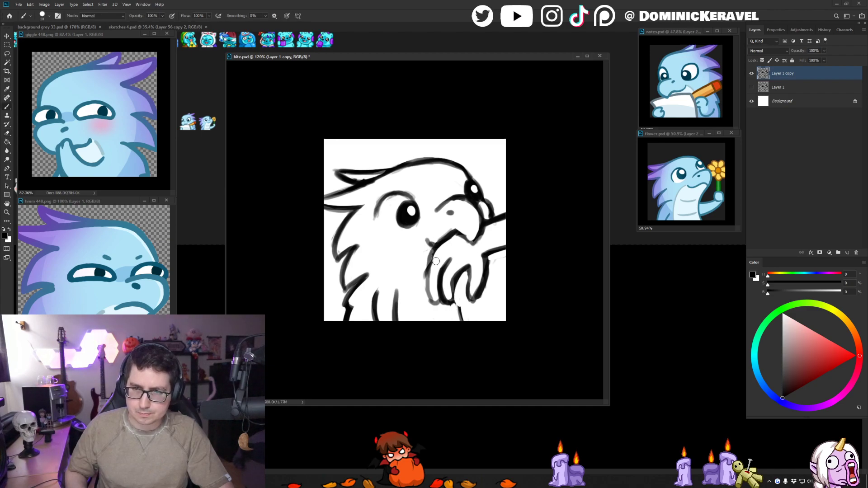
- Redraw the finger nearest the chest as one dark curve and tidy the lines by the mouth corner
mouse_move(437, 252)
mouse_down()
mouse_move(427, 276)
mouse_move(435, 298)
mouse_up()
key(ctrl+z)
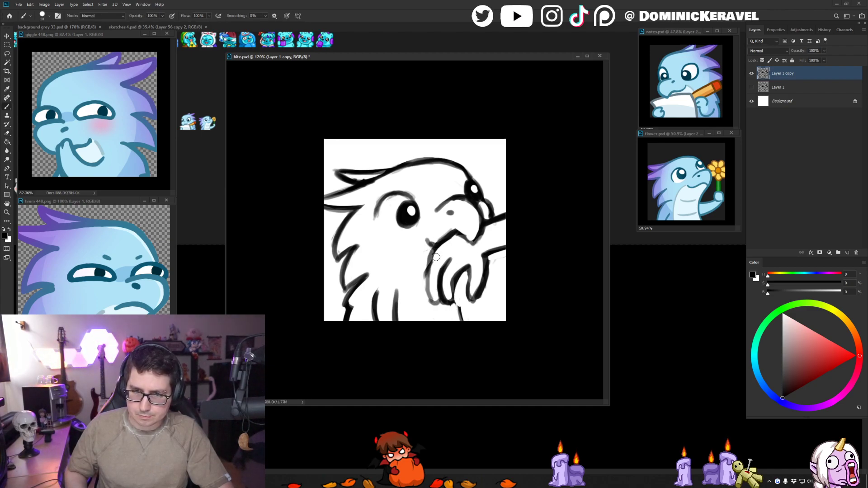
mouse_move(437, 257)
mouse_down()
mouse_move(431, 298)
mouse_move(439, 307)
mouse_up()
key(e)
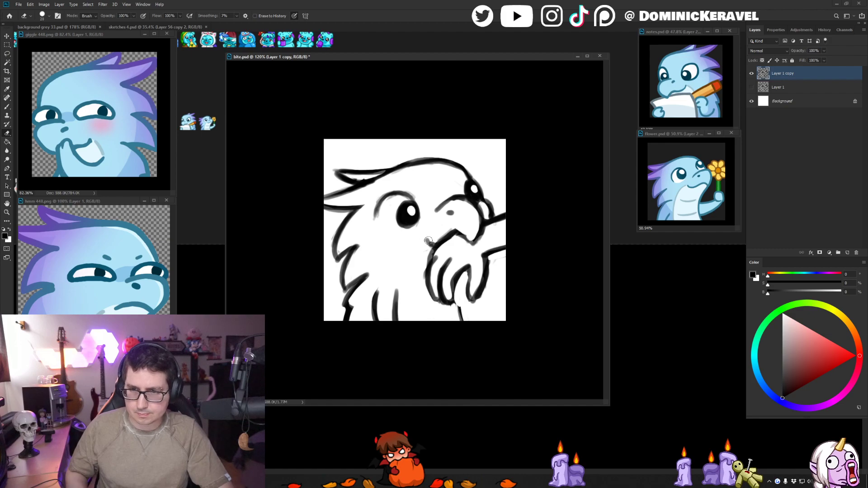
key(b)
key(e)
key(b)
- Redraw the chest line below the hand down to the canvas edge, mirroring the canvas to work on the stroke
mouse_move(428, 262)
mouse_down()
mouse_move(435, 251)
mouse_move(425, 271)
mouse_move(461, 321)
mouse_move(424, 335)
mouse_move(454, 336)
mouse_up()
key(v)
key(b)
key(ctrl+z)
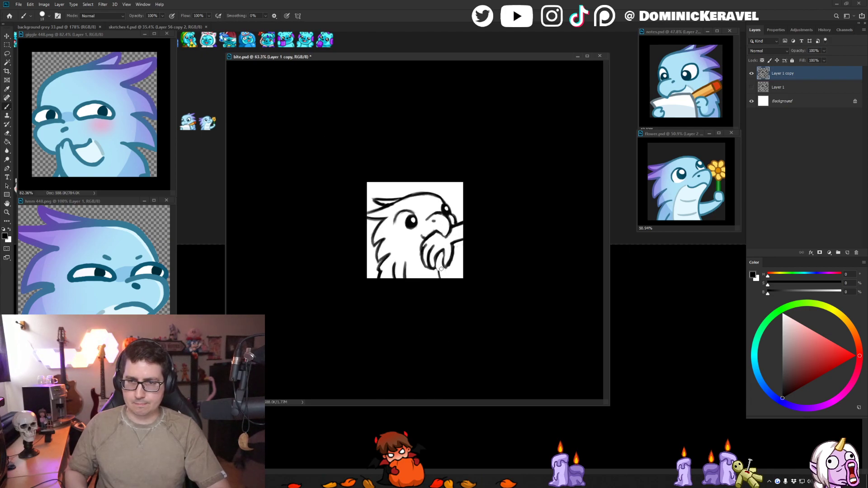
key(ctrl+shift+h)
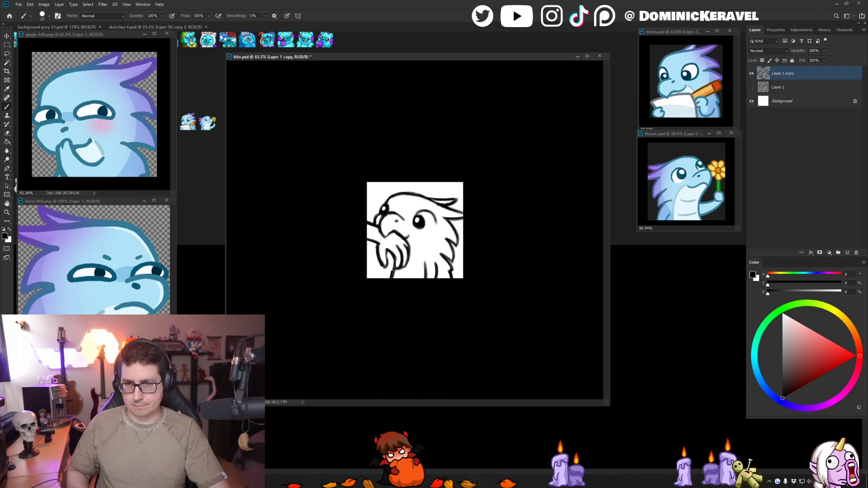
drag(393, 254, 389, 291)
key(ctrl+z)
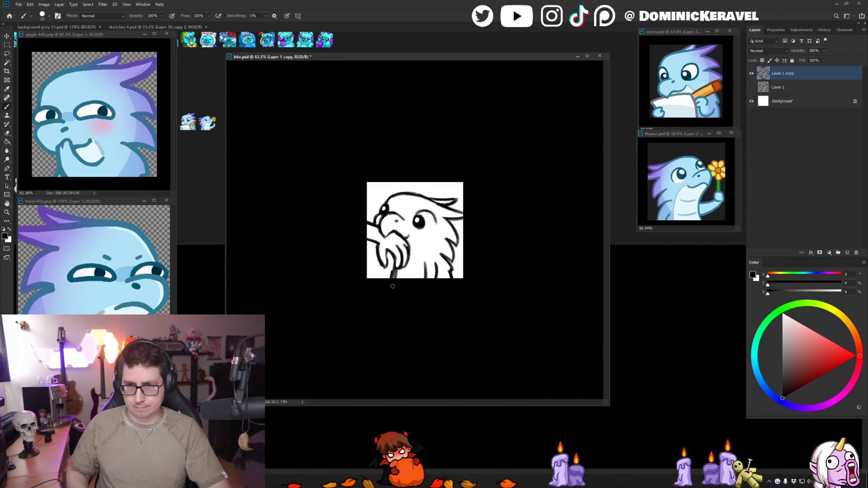
key(e)
scroll(379, 307, down, 4)
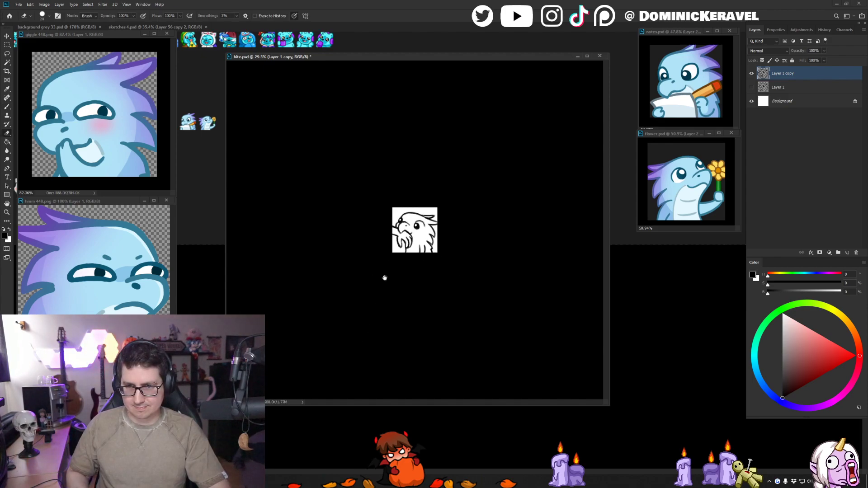
key(ctrl+shift+h)
scroll(454, 258, up, 5)
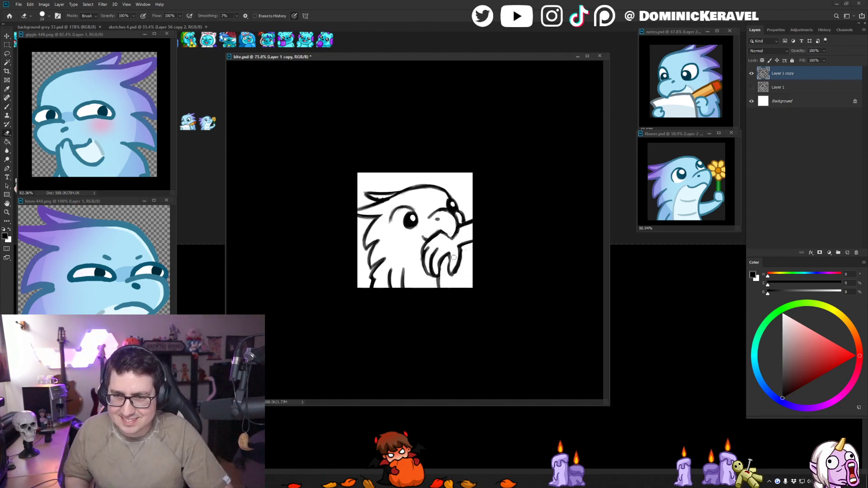
key(b)
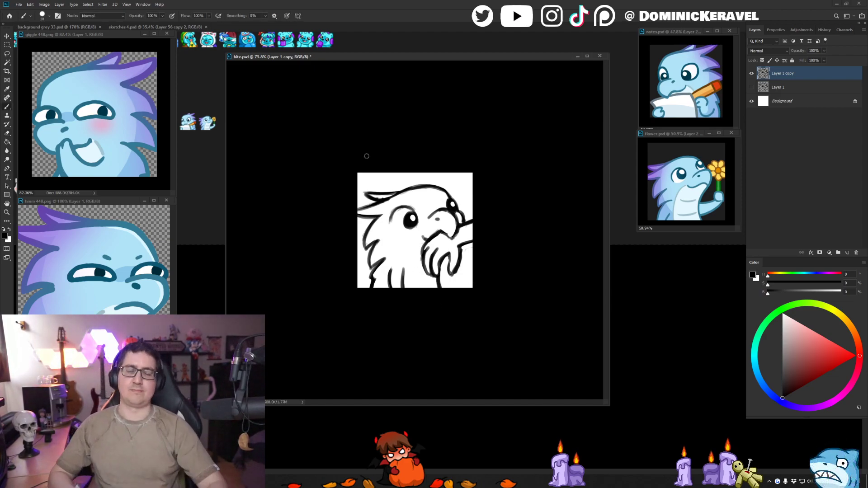
- Examine the cleaned-up line work at small and large sizes, in both normal and mirrored orientation
key(ctrl+shift+h)
scroll(496, 203, down, 4)
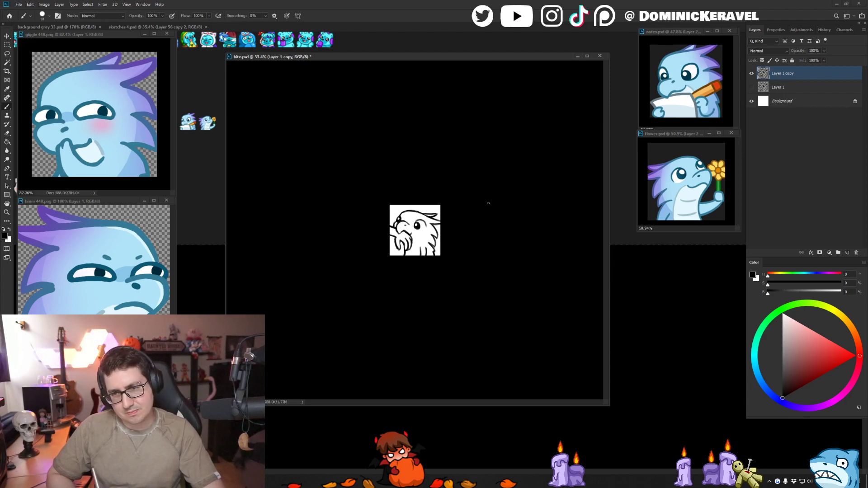
key(ctrl+shift+h)
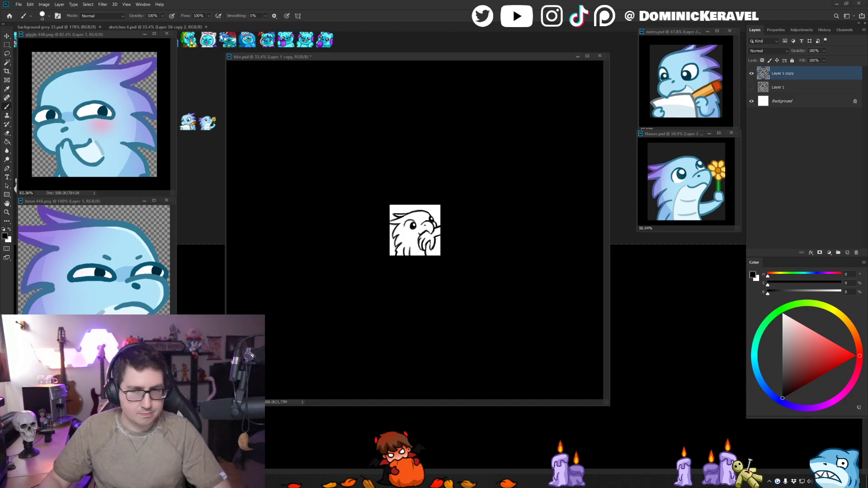
click(275, 136)
key(v)
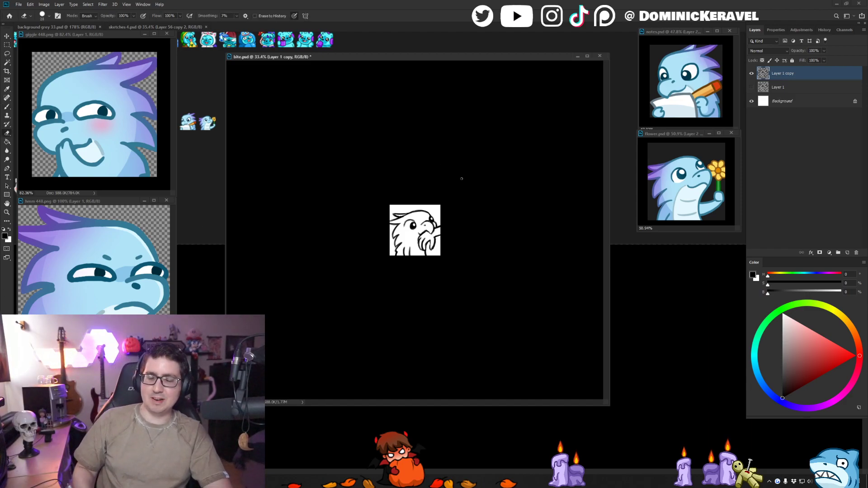
scroll(465, 221, up, 5)
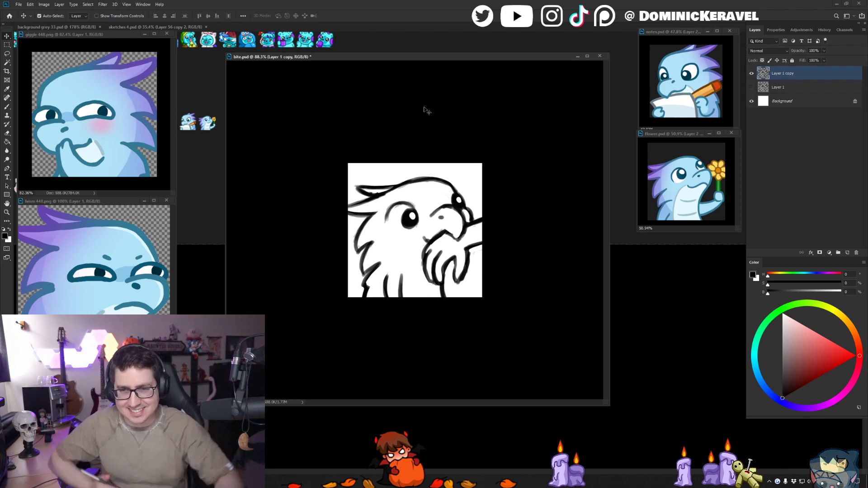
drag(434, 56, 426, 51)
drag(434, 80, 415, 81)
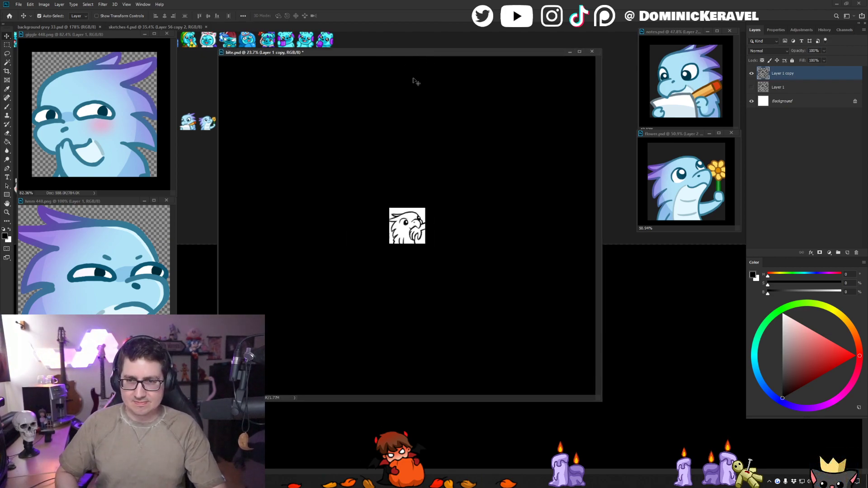
key(ctrl+shift+h)
drag(408, 208, 422, 206)
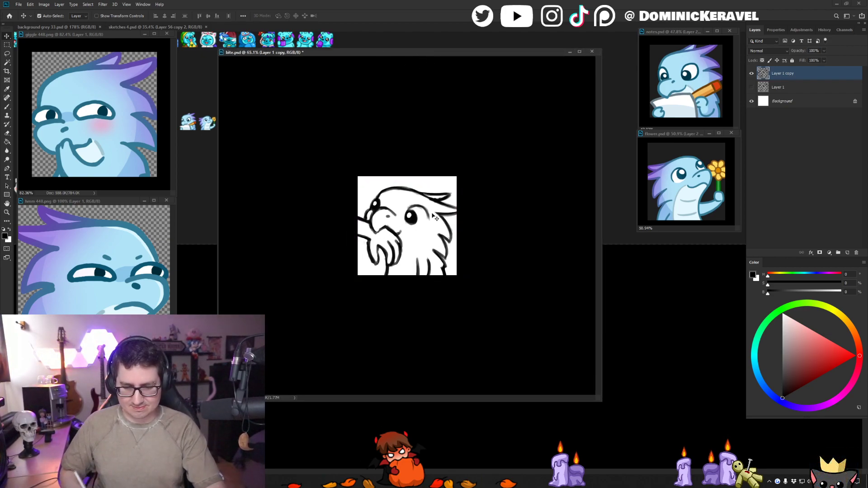
- Redraw the short line running from below the bitten hand to the canvas edge and tidy it with the eraser
key(l)
key(b)
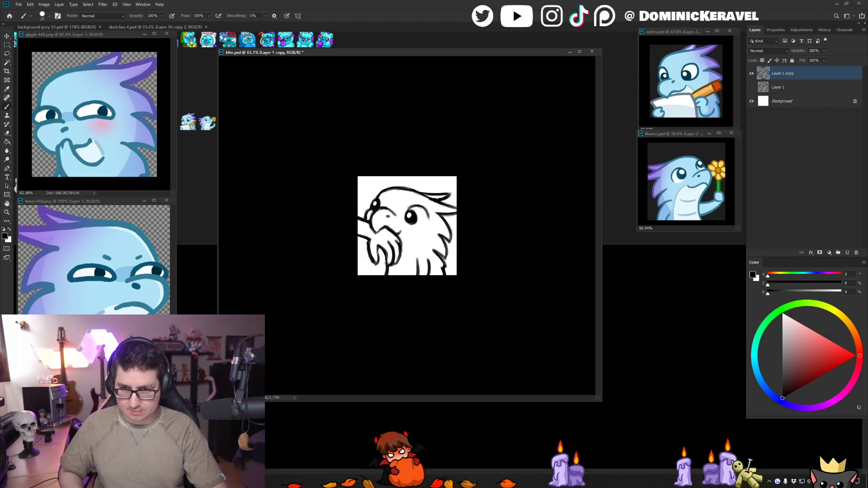
key(ctrl+z)
drag(386, 255, 384, 276)
key(e)
key(b)
key(e)
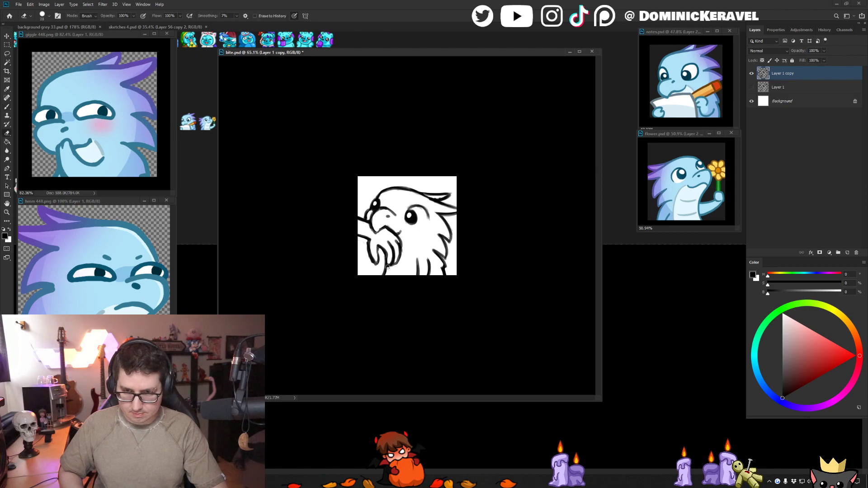
- Clean up and darken the lowest feather strokes along the neck, and mirror the canvas horizontally
key(b)
key(e)
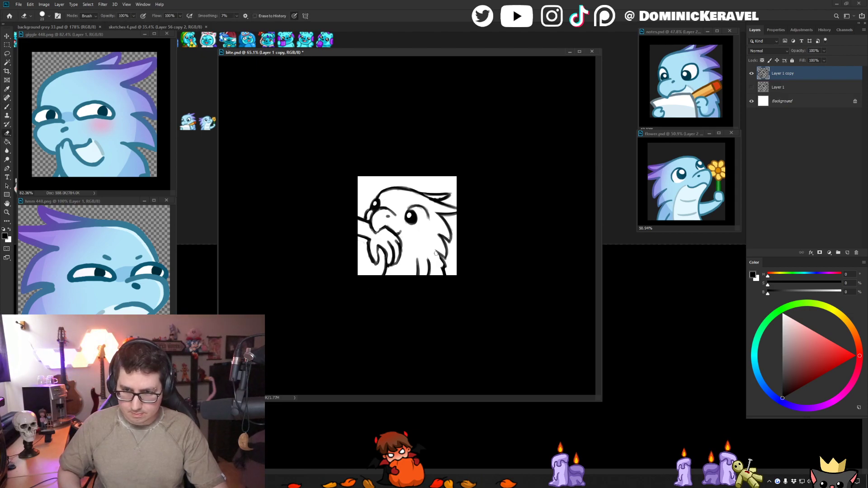
key(b)
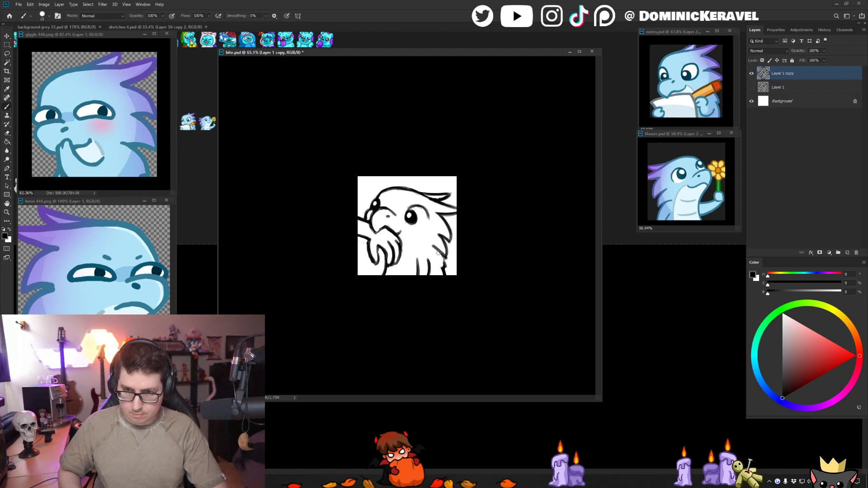
drag(438, 252, 445, 264)
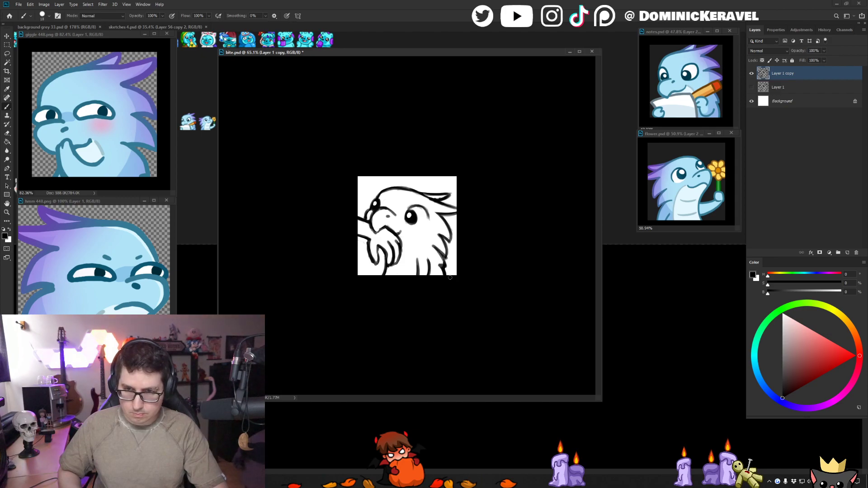
key(e)
key(v)
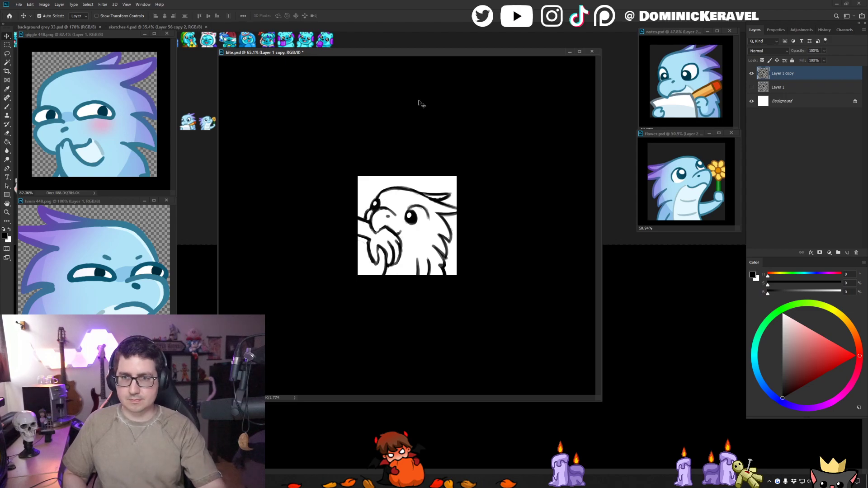
key(ctrl+shift+h)
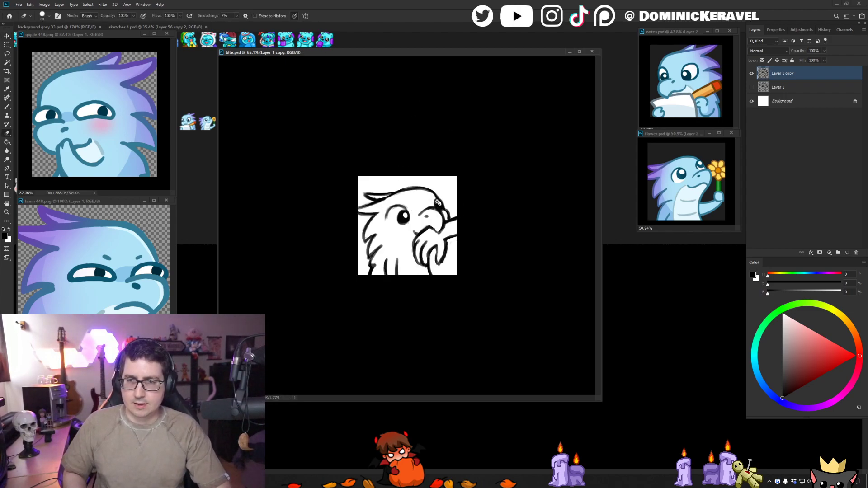
- Lower the opacity of the Layer 1 copy sketch and add a new empty layer above it
key(ctrl+1)
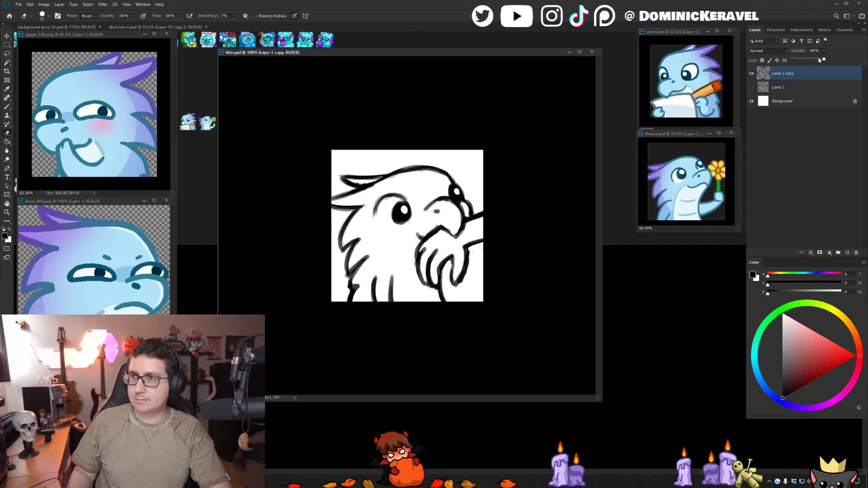
drag(819, 60, 807, 64)
key(ctrl+shift+n)
key(Return)
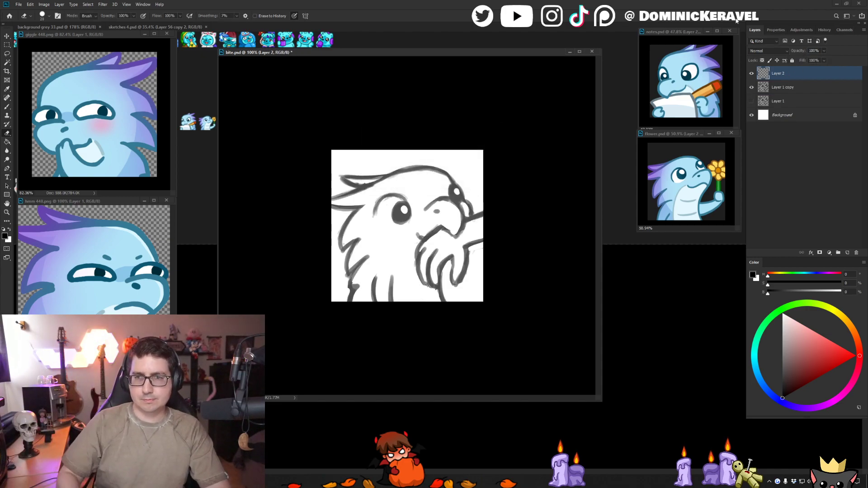
- Choose the Clean Line Broosh from the Dom Brushes EMOTES set for inking
key(b)
right_click(382, 212)
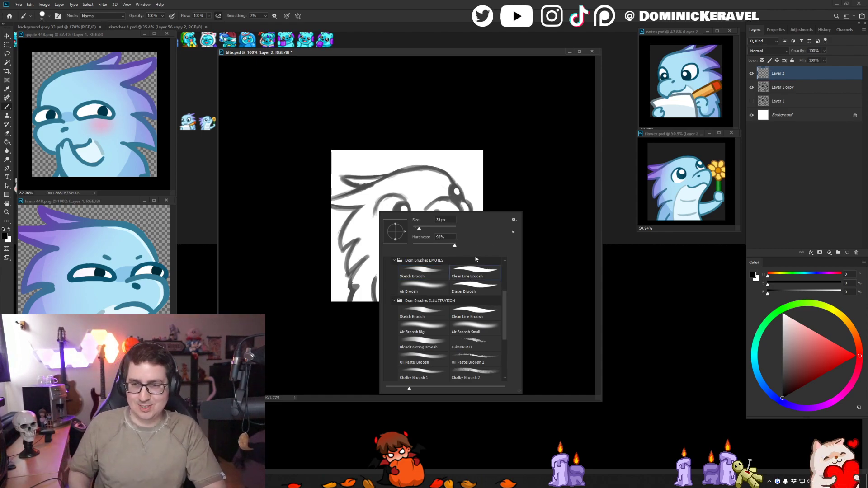
double_click(474, 277)
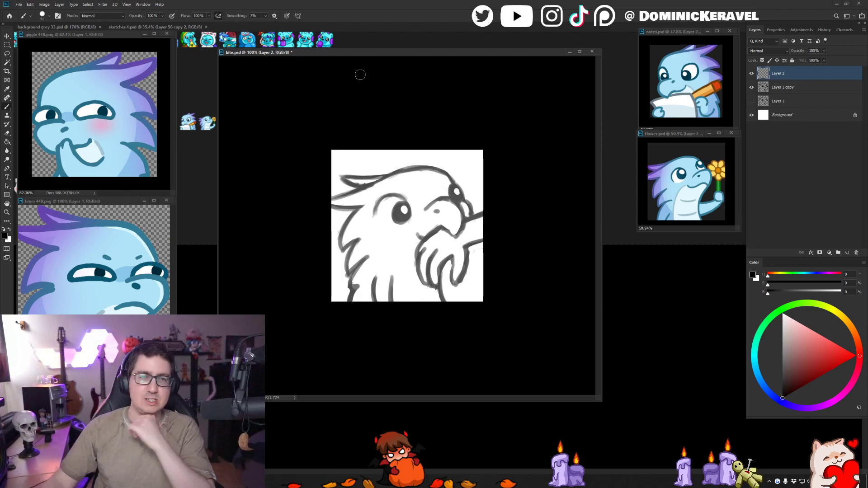
- Reposition the bite.psd window slightly beside the reference images and save the file
drag(370, 55, 374, 54)
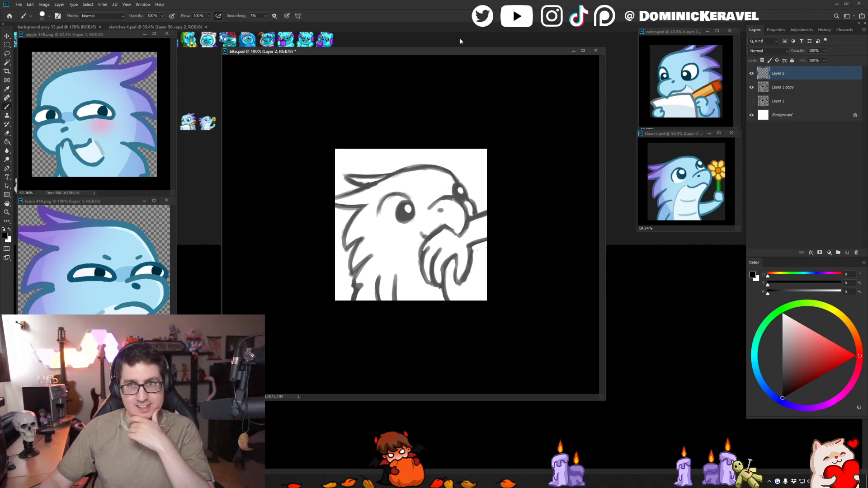
drag(430, 55, 425, 55)
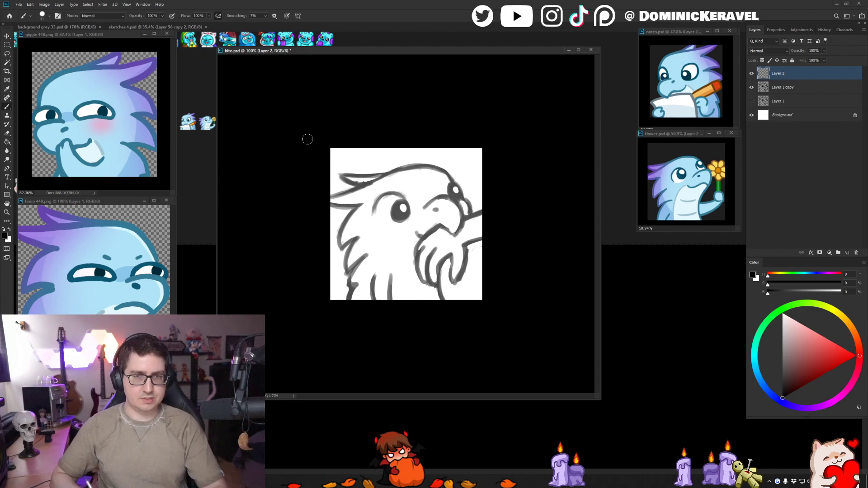
drag(398, 51, 387, 49)
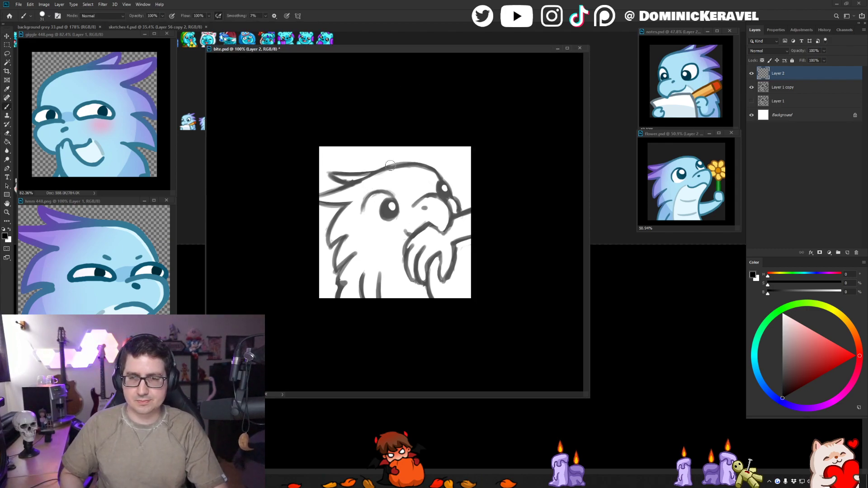
key(ctrl+s)
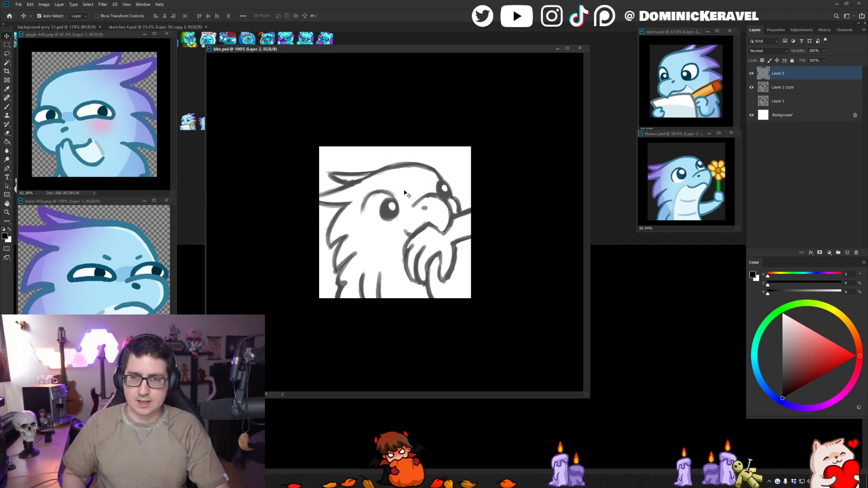
- Ink the head's upper contour in solid black from the back crest feather over the forehead and past the far eye, redoing unsatisfactory strokes
key(ctrl+z)
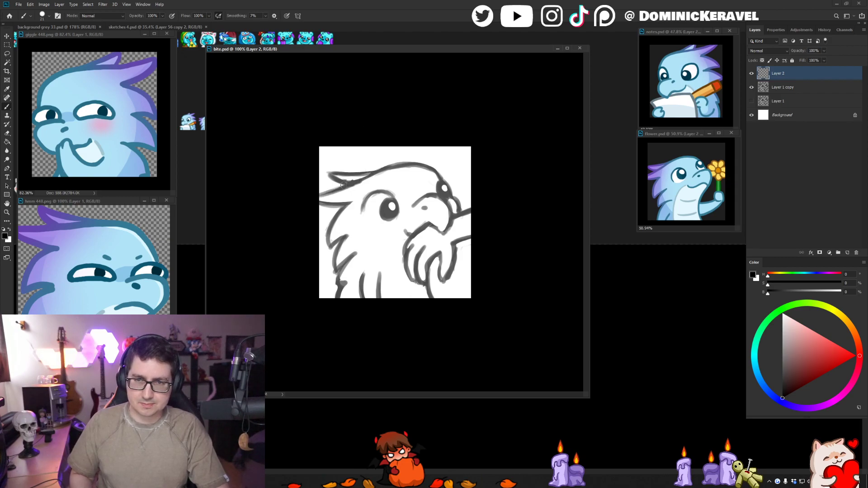
mouse_move(368, 176)
mouse_down()
mouse_move(305, 200)
mouse_move(353, 202)
mouse_move(401, 167)
mouse_up()
key(ctrl+z)
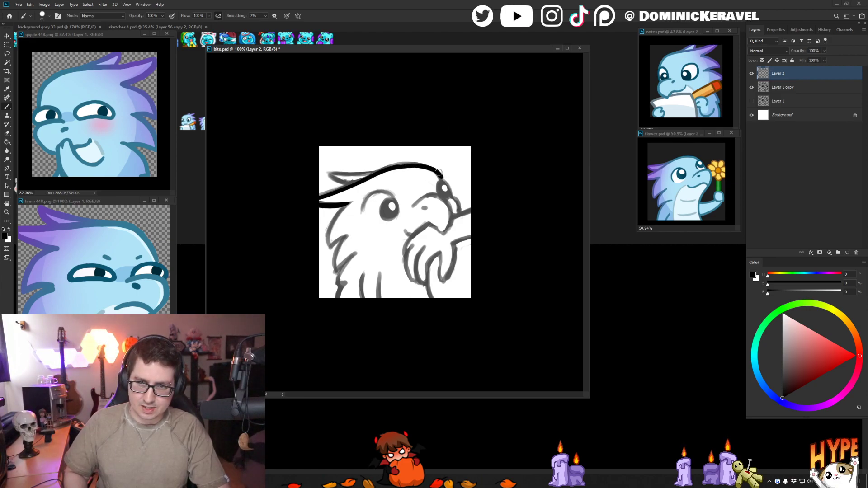
key(ctrl+z)
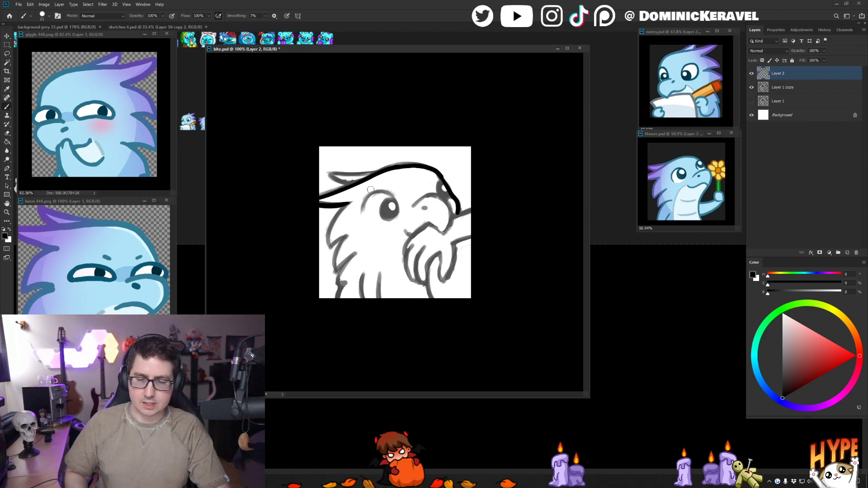
- Ink the curved upper lid of the near eye and refine its thickness and ends with the eraser
key(ctrl+z)
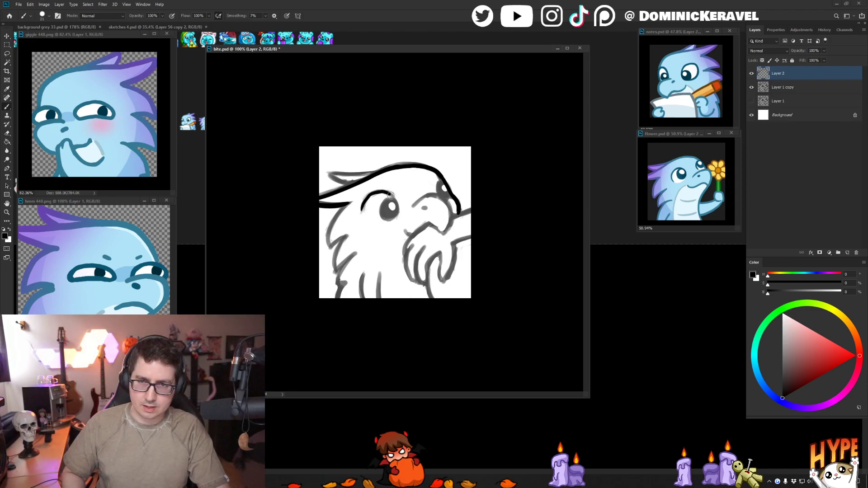
scroll(387, 181, up, 2)
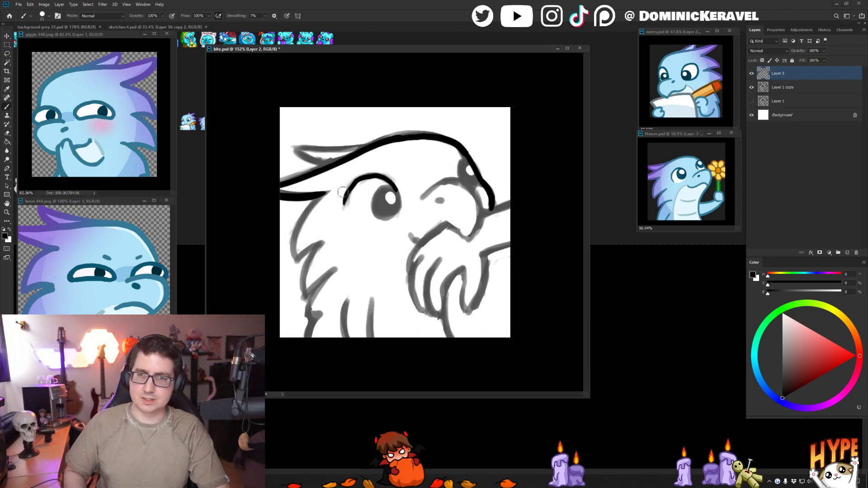
key(e)
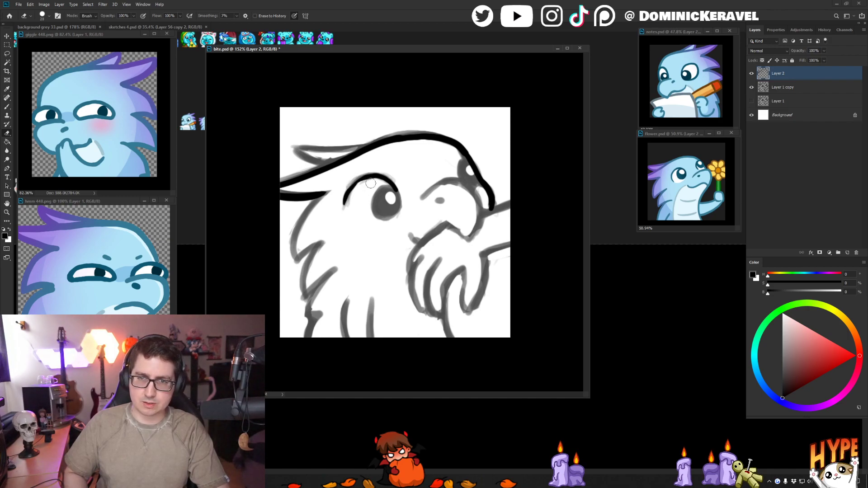
mouse_move(370, 182)
mouse_down()
mouse_move(351, 196)
mouse_move(355, 180)
mouse_move(365, 176)
mouse_move(345, 208)
mouse_move(373, 176)
mouse_up()
key(b)
key(ctrl+z)
key(e)
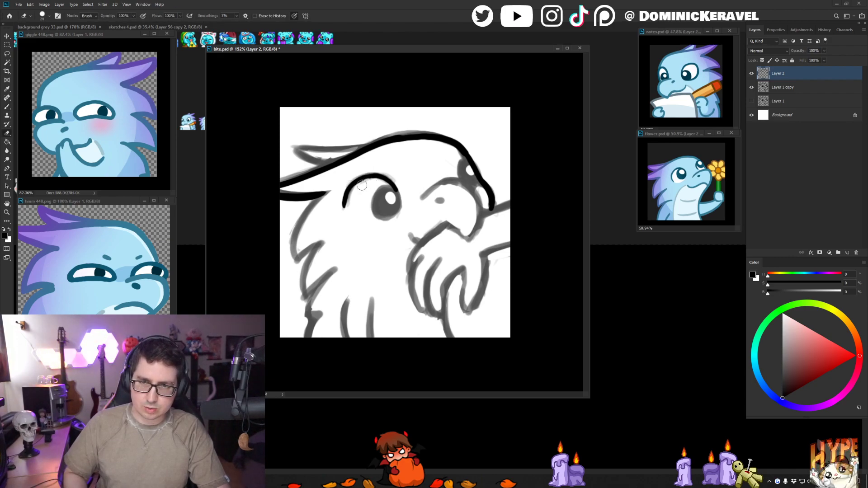
- Fill the near eye's pupil as a solid black oval and erase a small round highlight in its upper part
key(b)
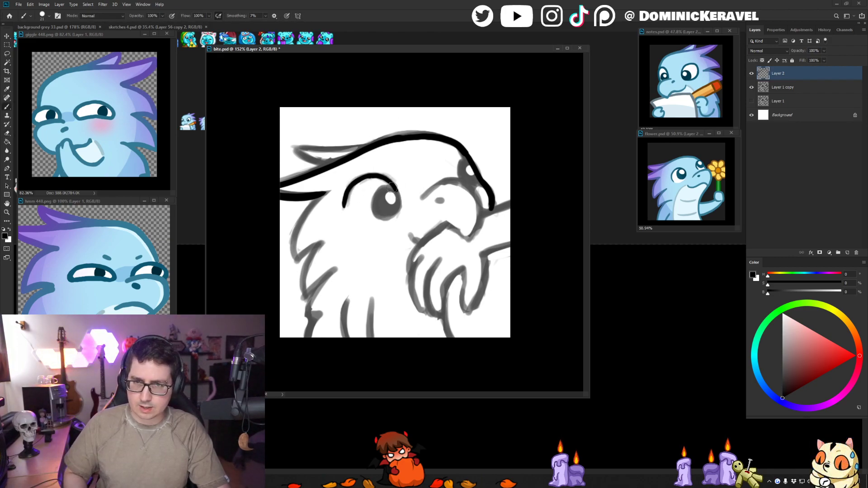
mouse_move(383, 187)
mouse_down()
mouse_move(376, 210)
mouse_move(395, 205)
mouse_move(391, 199)
mouse_up()
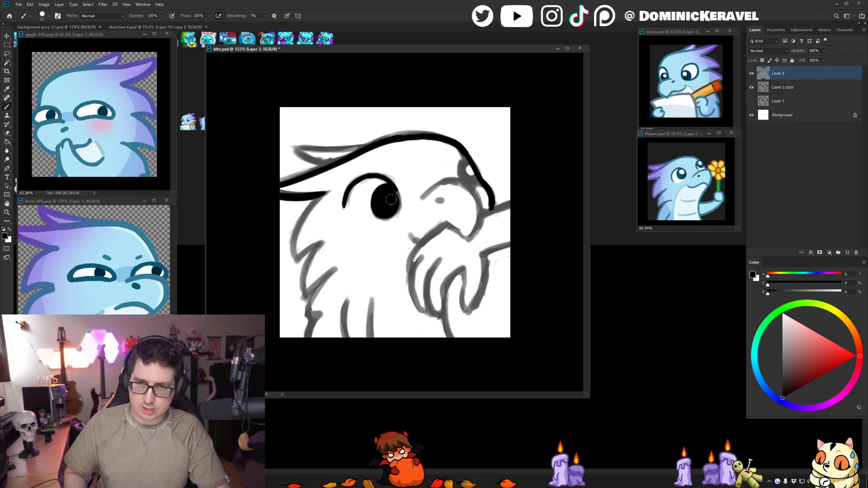
key(ctrl+z)
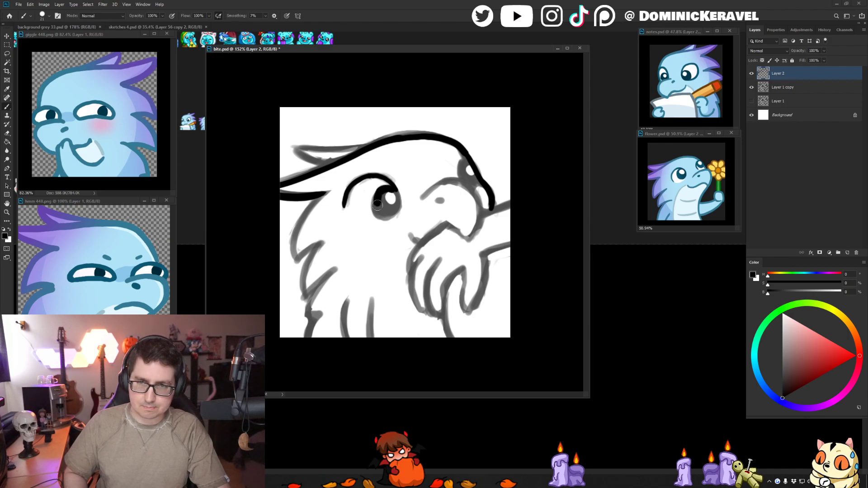
mouse_move(377, 205)
mouse_down()
mouse_move(386, 193)
mouse_move(385, 216)
mouse_move(391, 191)
mouse_up()
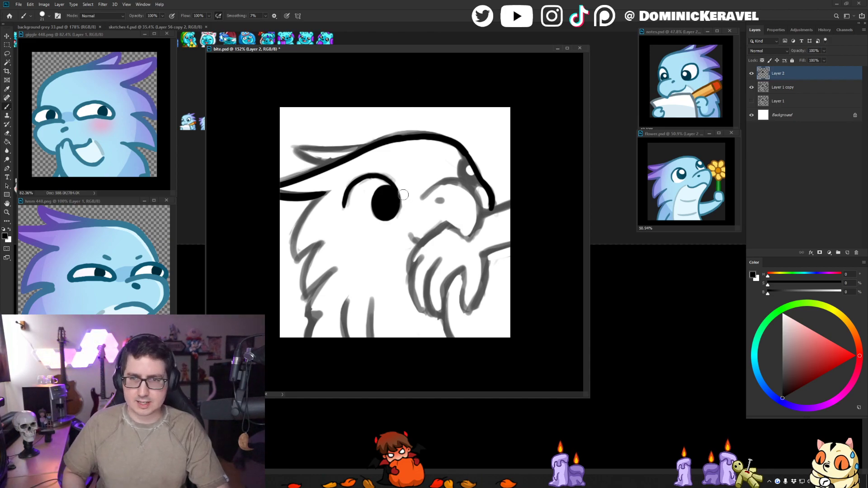
key(e)
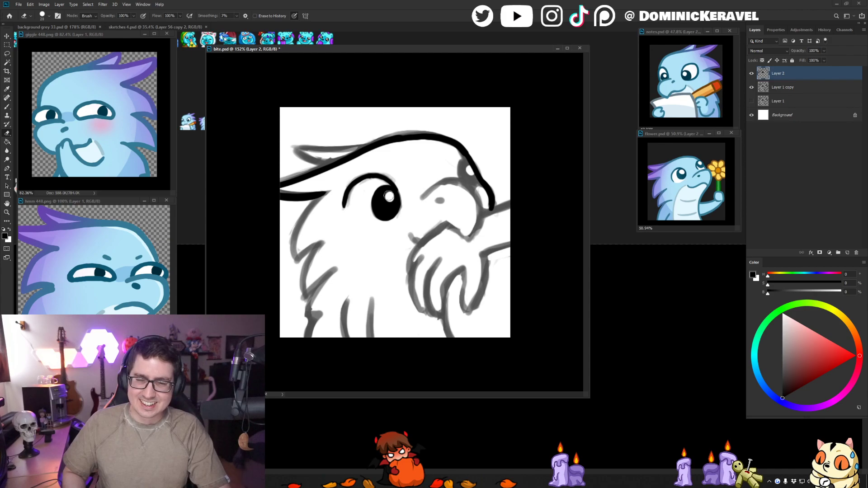
click(390, 195)
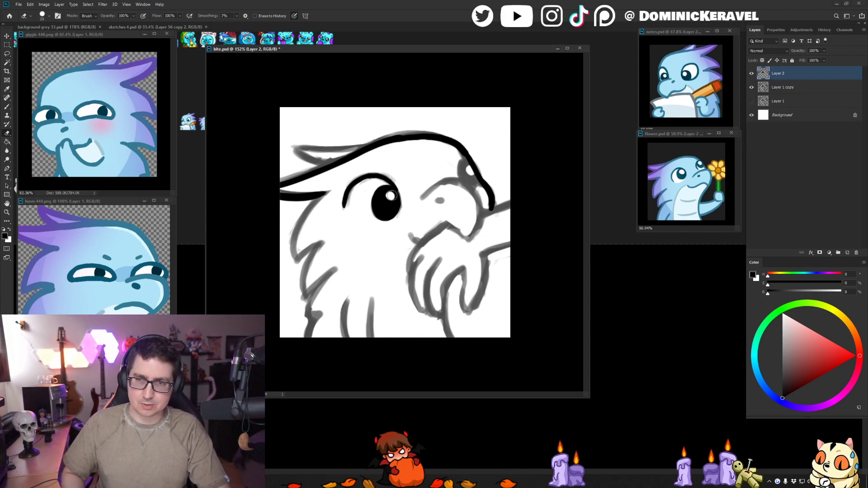
key(ctrl+z)
click(390, 195)
- Ink the far eye as a black oval against the face contour and erase a small highlight in it
key(b)
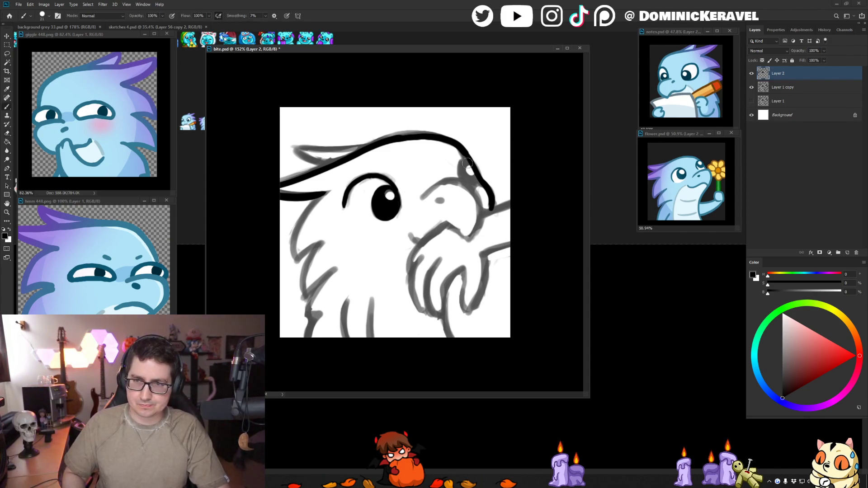
drag(464, 162, 470, 176)
key(e)
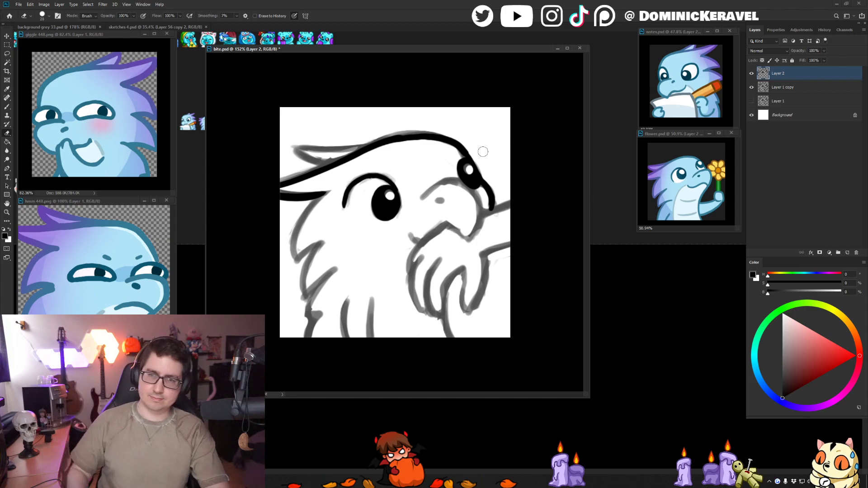
- Ink the jagged neck feathers from behind the head down to the canvas edge, plus the chest line nearest them
key(b)
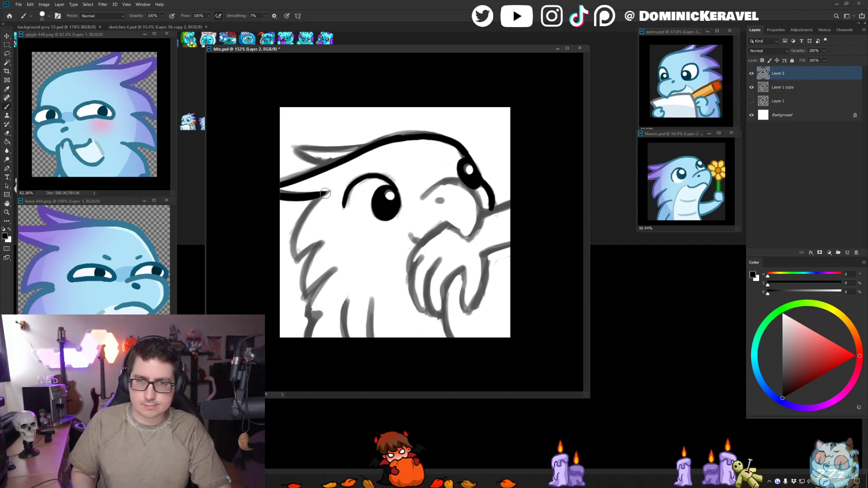
drag(307, 210, 293, 248)
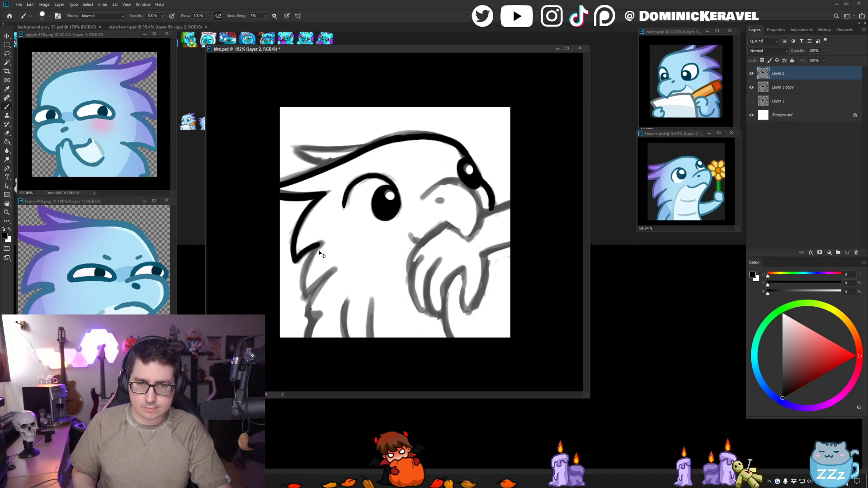
mouse_move(294, 261)
mouse_down()
mouse_move(321, 244)
mouse_move(297, 262)
mouse_move(302, 299)
mouse_up()
key(ctrl+z)
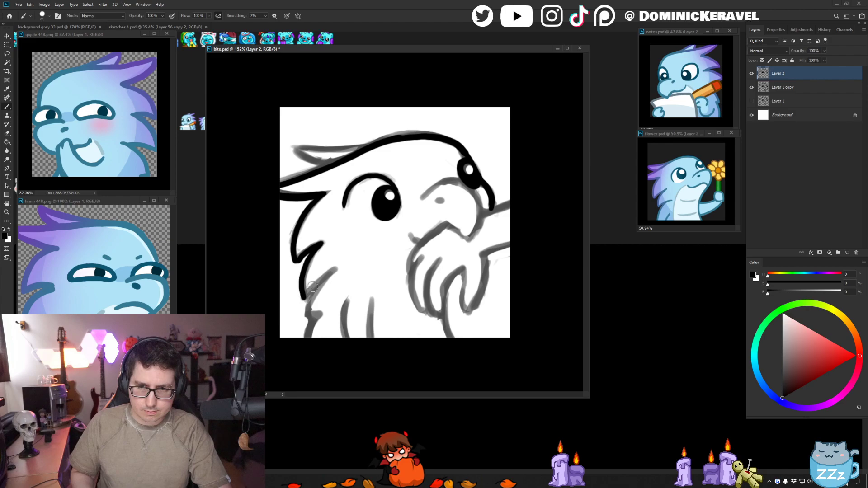
mouse_move(336, 270)
mouse_down()
mouse_move(301, 299)
mouse_move(321, 286)
mouse_move(308, 333)
mouse_up()
key(ctrl+z)
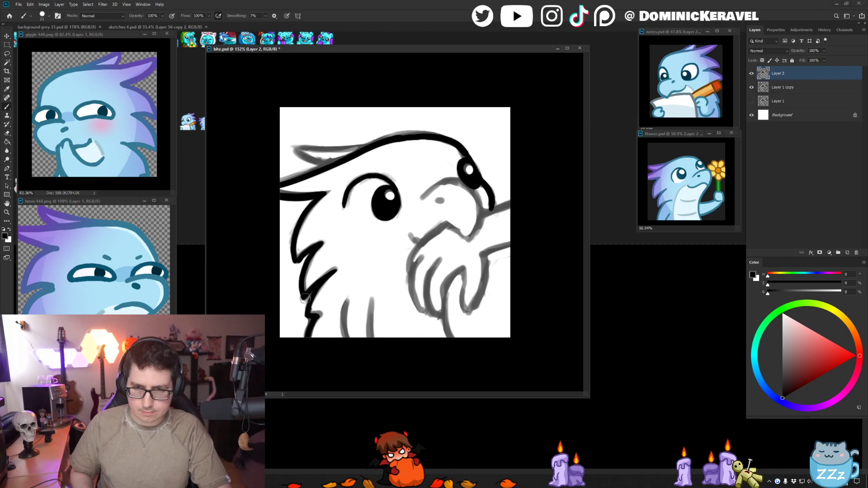
drag(346, 299, 349, 337)
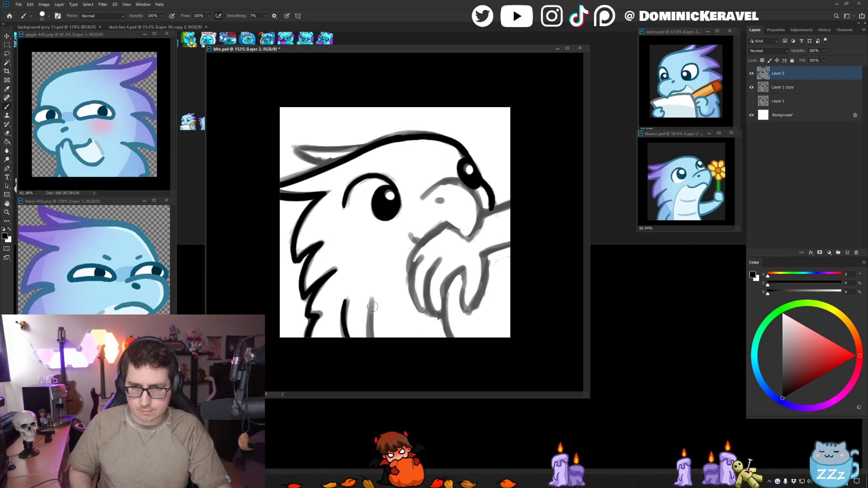
- Ink the inner chest line and the body line below the hand, plus the snout with its arched mouth line and upturned corner
drag(374, 298, 369, 344)
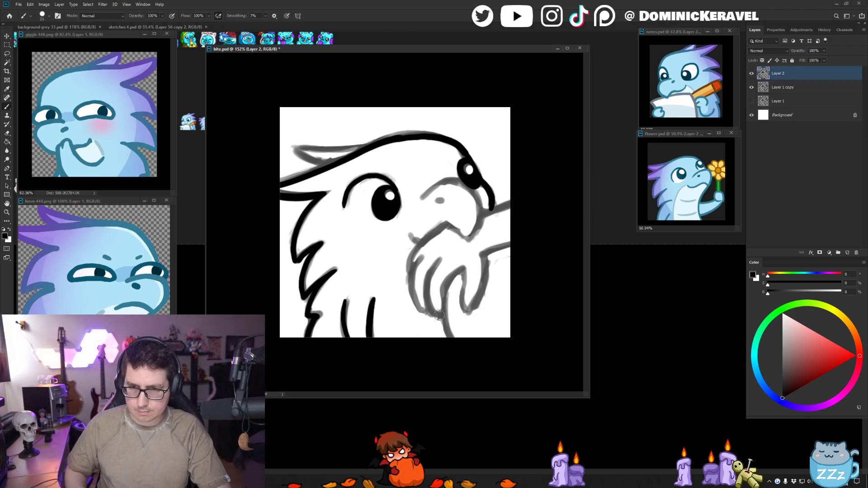
drag(444, 308, 452, 337)
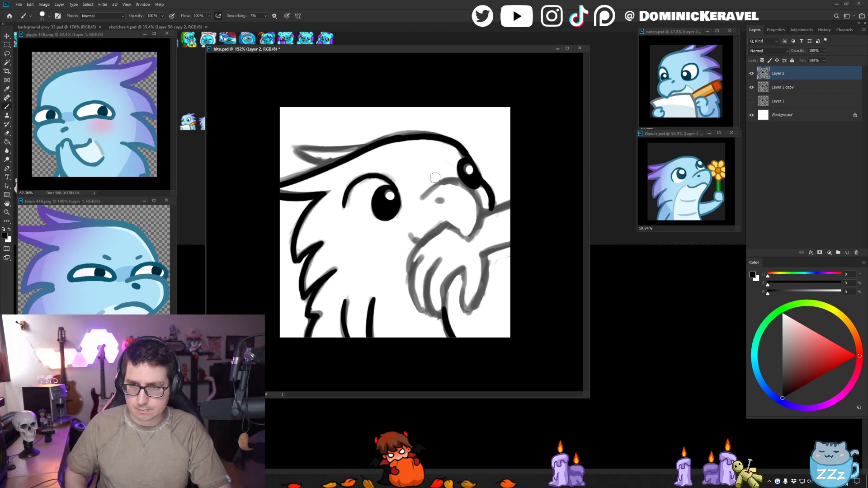
drag(409, 234, 420, 244)
mouse_move(421, 199)
mouse_down()
mouse_move(446, 181)
mouse_move(464, 183)
mouse_move(479, 203)
mouse_move(478, 224)
mouse_move(474, 232)
mouse_move(448, 226)
mouse_move(468, 237)
mouse_move(445, 226)
mouse_move(413, 239)
mouse_up()
key(ctrl+z)
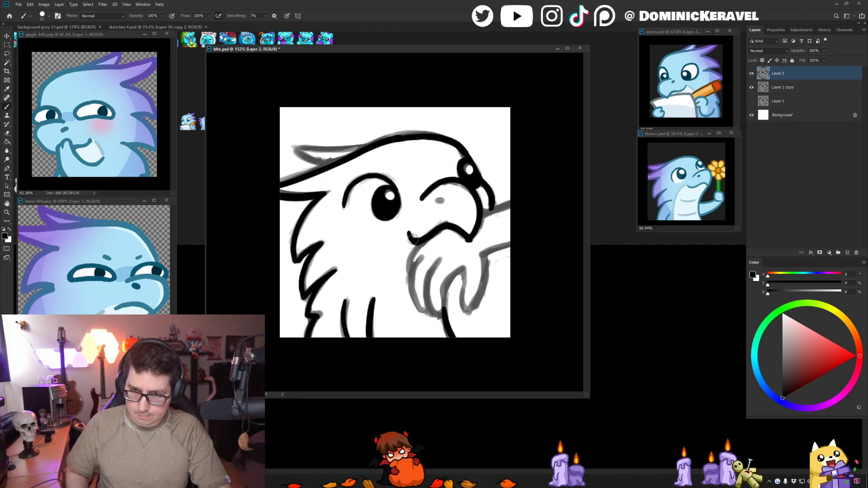
key(e)
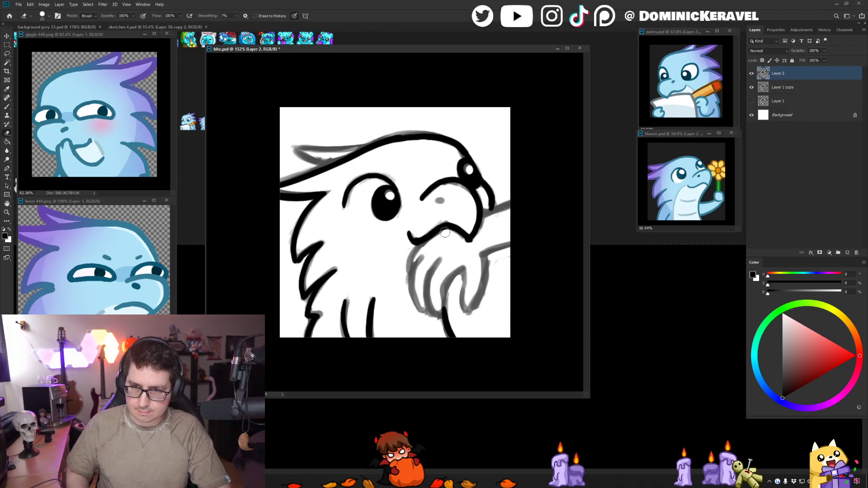
- Ink the bitten hand with its curled fingers and thumb, and extend both forearm lines to the canvas edge
key(b)
mouse_move(441, 226)
mouse_down()
mouse_move(412, 254)
mouse_move(409, 273)
mouse_move(422, 257)
mouse_move(410, 281)
mouse_move(426, 310)
mouse_up()
drag(440, 262, 427, 302)
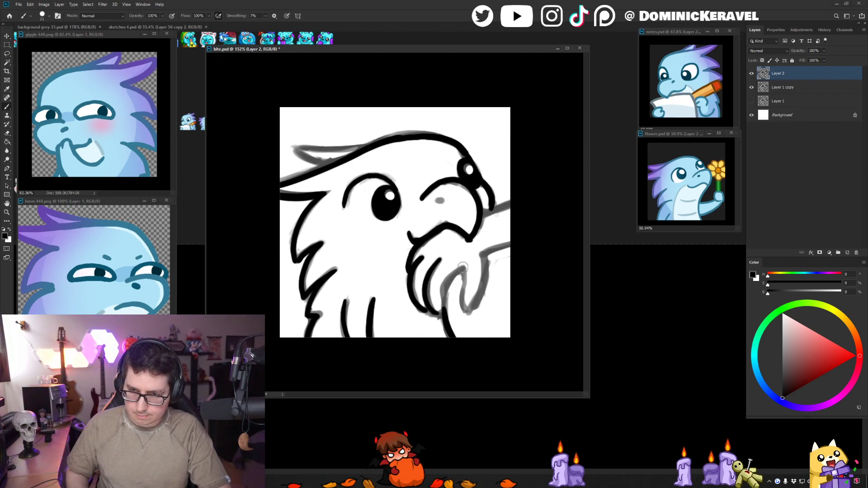
drag(442, 290, 444, 308)
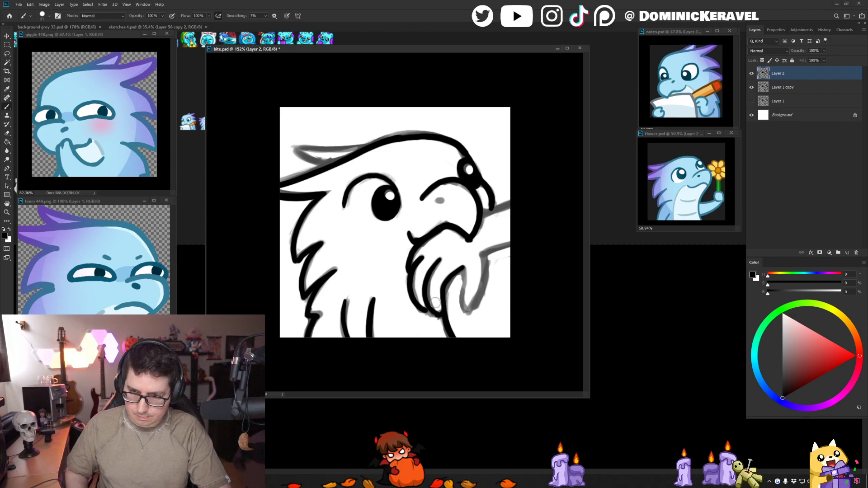
drag(462, 270, 470, 312)
mouse_move(484, 282)
mouse_down()
mouse_move(479, 252)
mouse_move(519, 242)
mouse_up()
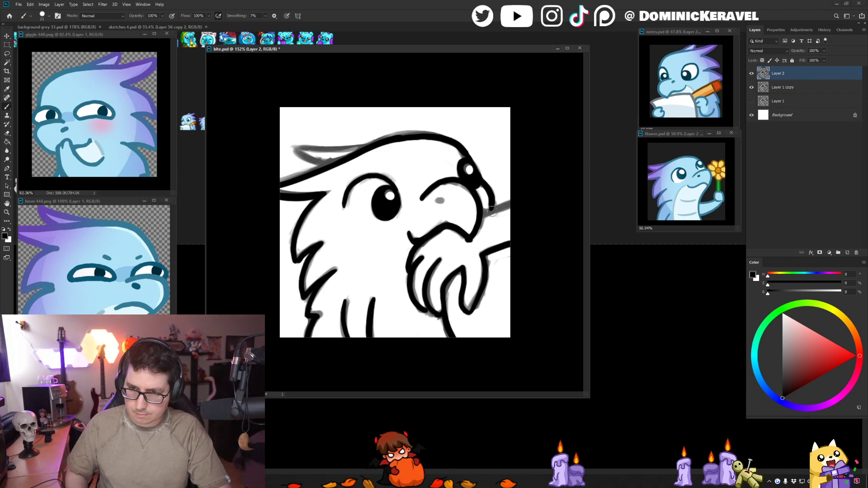
drag(482, 216, 520, 200)
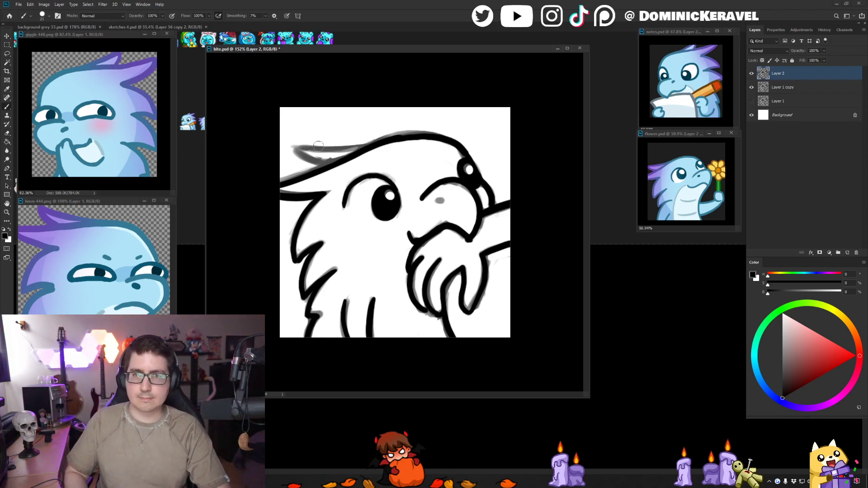
- Ink the pointed crest feather on the back of the head, redrawing its strokes until it joins the head outline
mouse_move(292, 148)
mouse_down()
mouse_move(319, 163)
mouse_move(336, 153)
mouse_move(333, 160)
mouse_move(327, 147)
mouse_move(366, 144)
mouse_up()
key(ctrl+z)
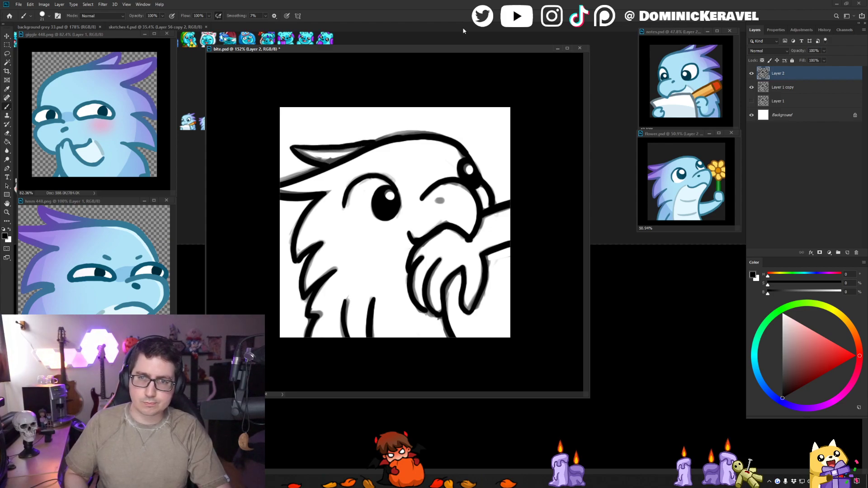
key(ctrl+z)
key(ctrl+z)
mouse_move(309, 150)
mouse_down()
mouse_move(328, 159)
mouse_move(323, 166)
mouse_move(366, 145)
mouse_up()
key(ctrl+z)
key(ctrl+z)
key(ctrl+z)
drag(309, 147, 374, 142)
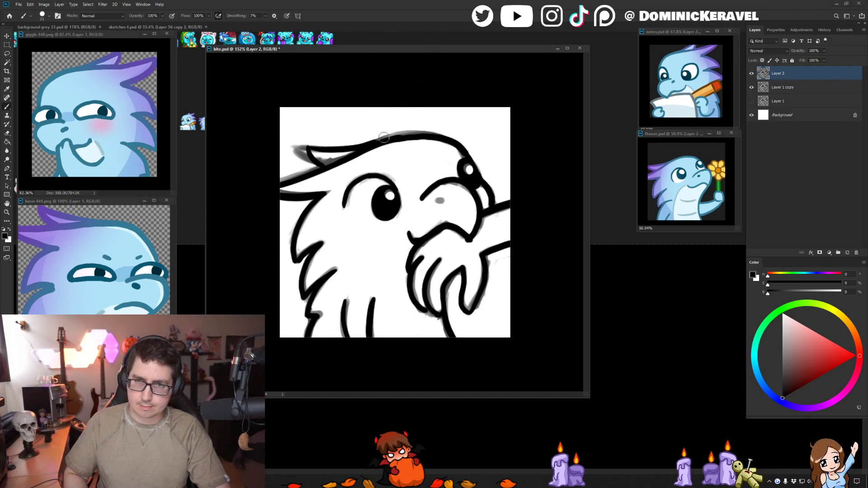
- Mirror the view to check the drawing and hide the Layer 1 copy sketch so only the line art shows
scroll(419, 147, down, 7)
key(ctrl+shift+h)
scroll(484, 184, up, 5)
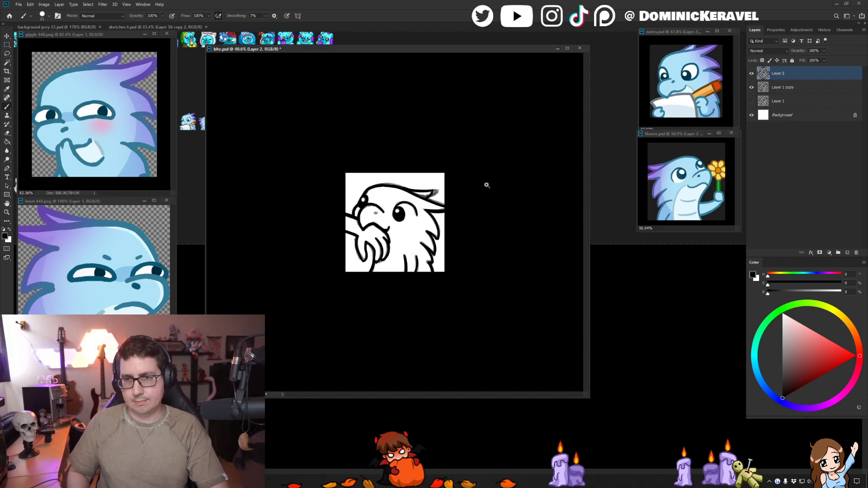
click(751, 86)
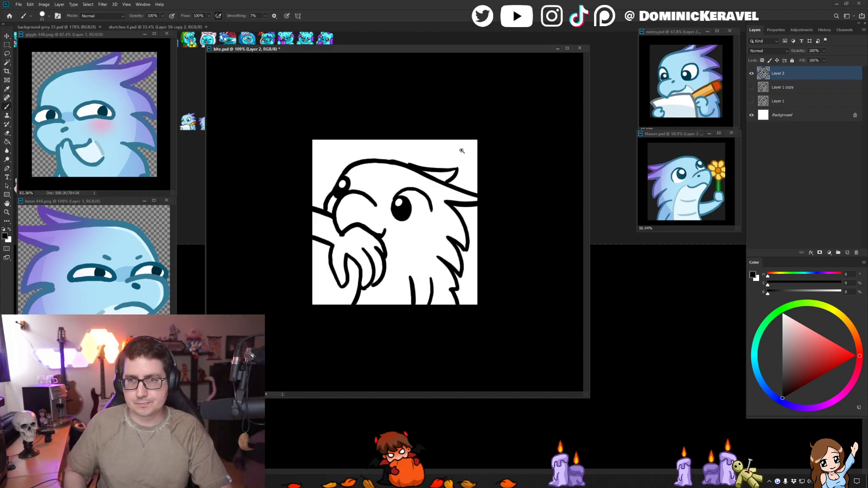
scroll(461, 149, up, 2)
- Even out the top head outline and where it meets the crest feather, and sharpen the feather's tip
key(e)
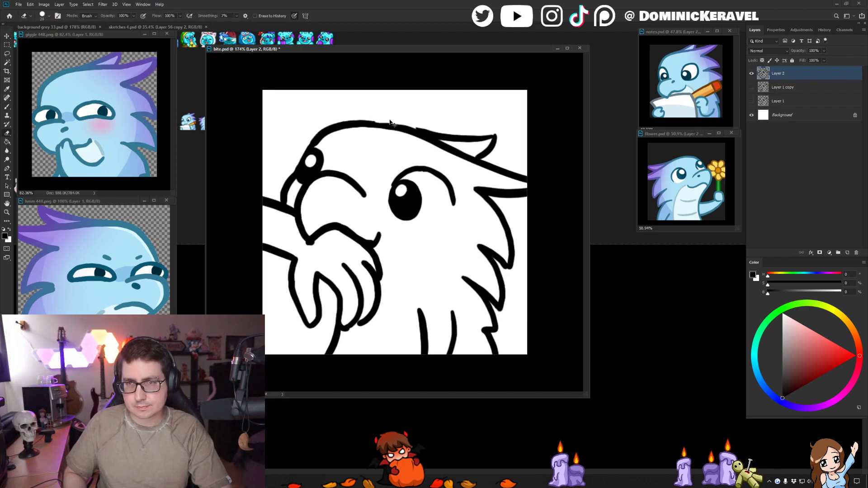
key(ctrl+z)
drag(371, 118, 413, 125)
key(ctrl+z)
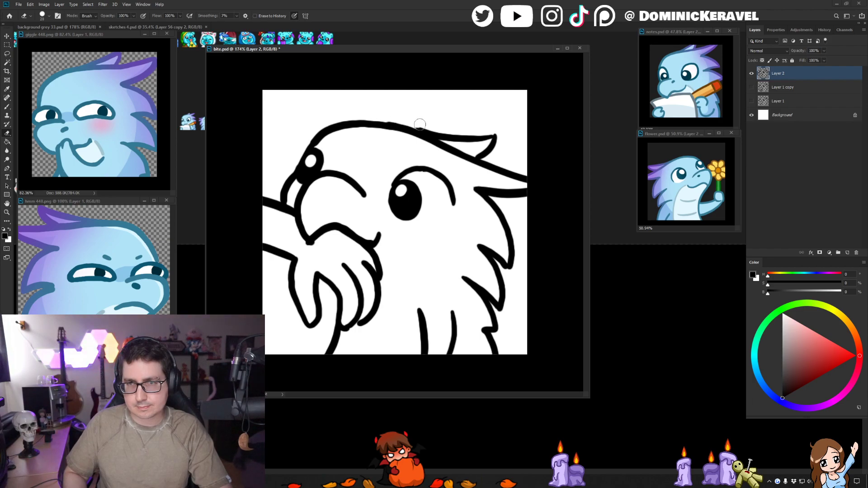
key(b)
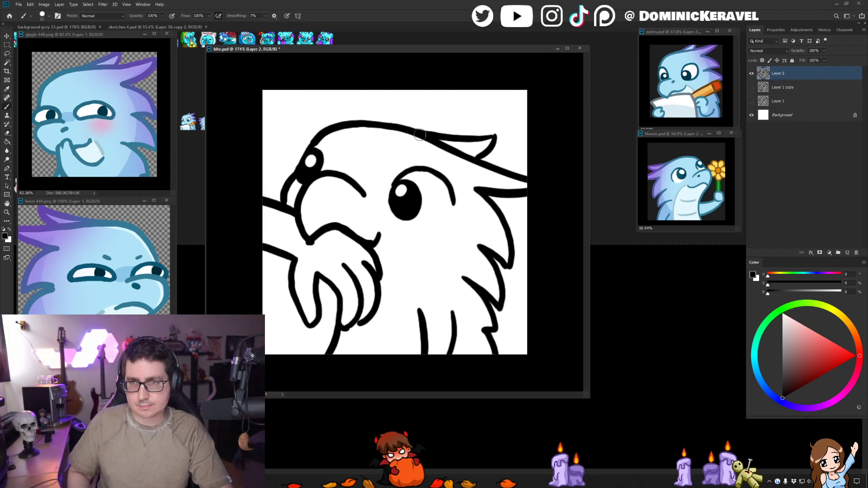
drag(465, 136, 487, 137)
key(ctrl+z)
mouse_move(416, 132)
mouse_down()
mouse_move(490, 138)
mouse_move(489, 150)
mouse_up()
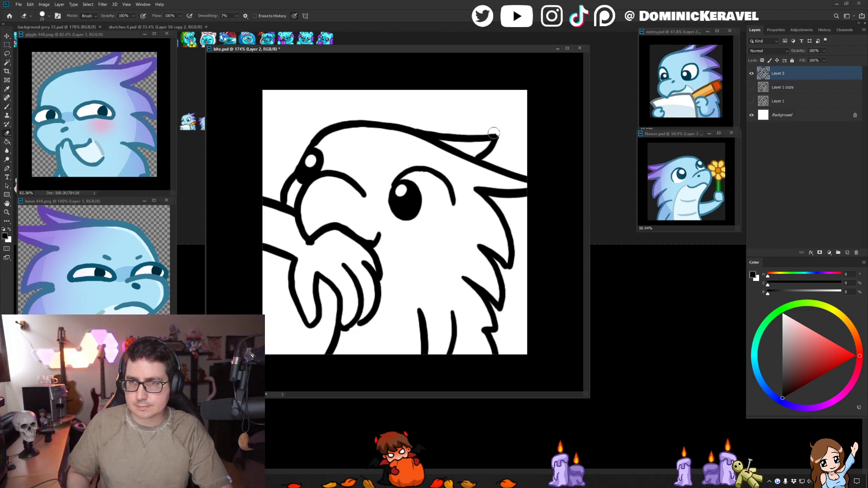
key(v)
key(e)
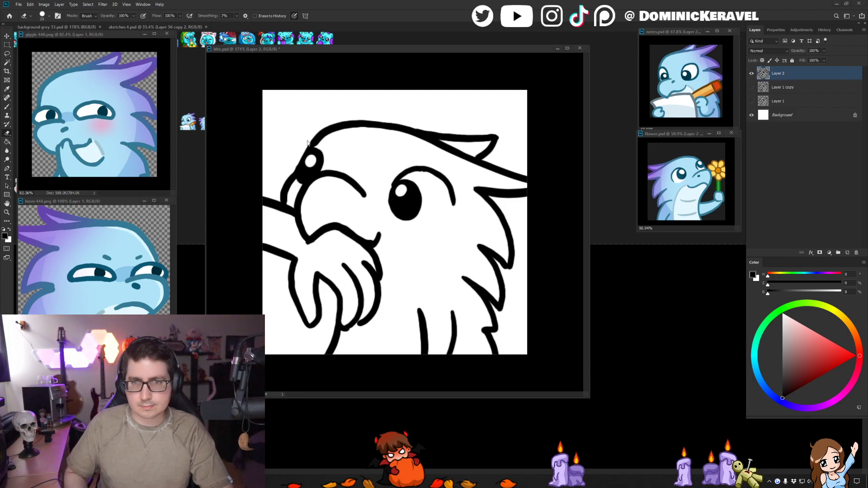
- Trim the forehead outline above the far eye and smooth the near eye's upper lid line
drag(318, 139, 312, 149)
key(b)
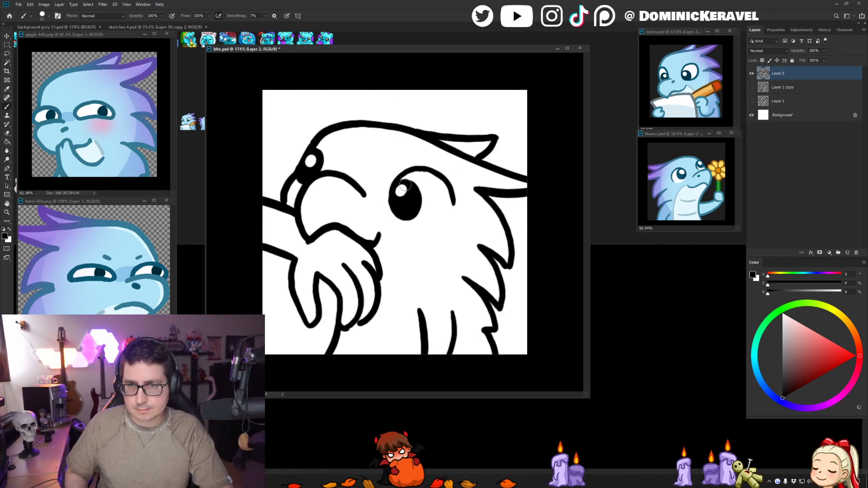
drag(403, 175, 435, 173)
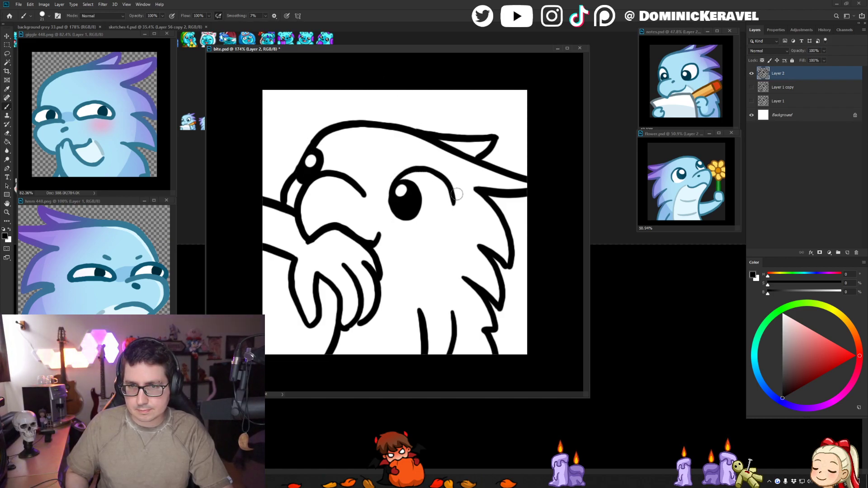
key(e)
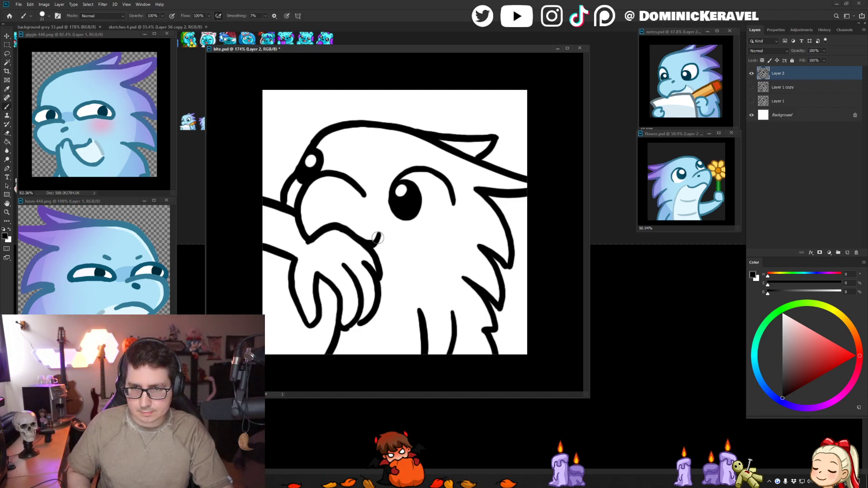
- Reshape the upturned mouth corner into a smooth curve, flip the view back and save the file
drag(374, 233, 370, 240)
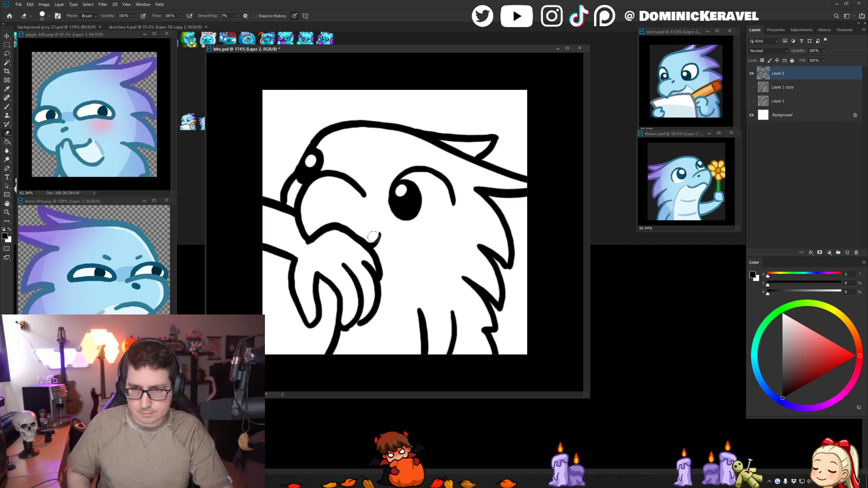
key(b)
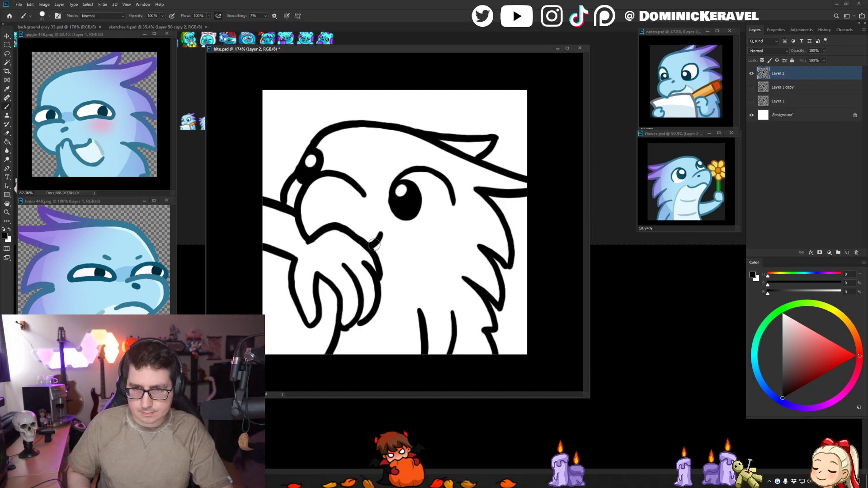
key(e)
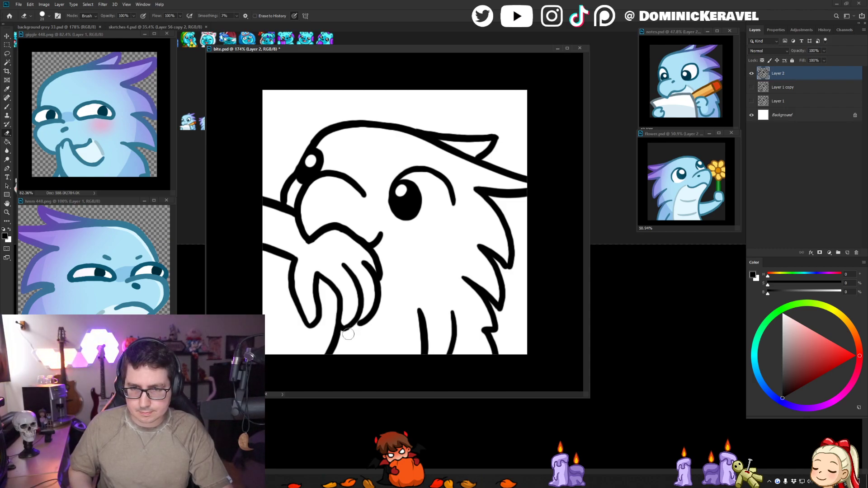
key(ctrl+shift+h)
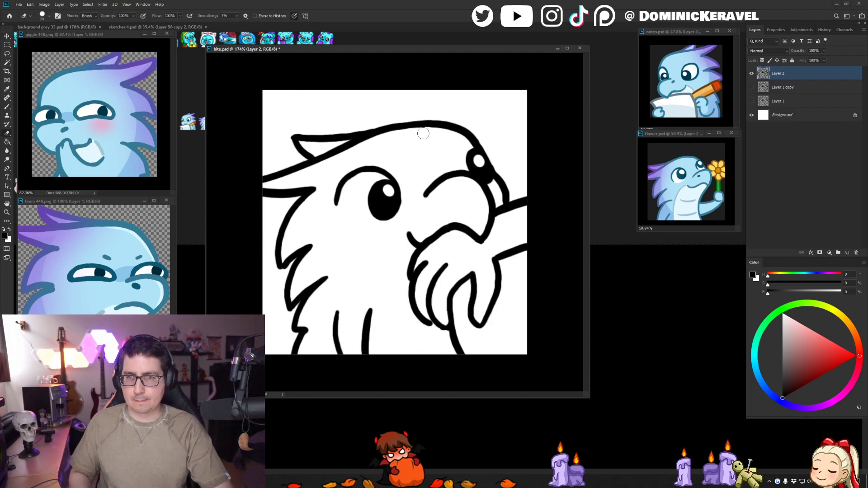
key(ctrl+s)
- Sample the light blue body colour from the pencil emote, add a new layer below the line art and save
key(b)
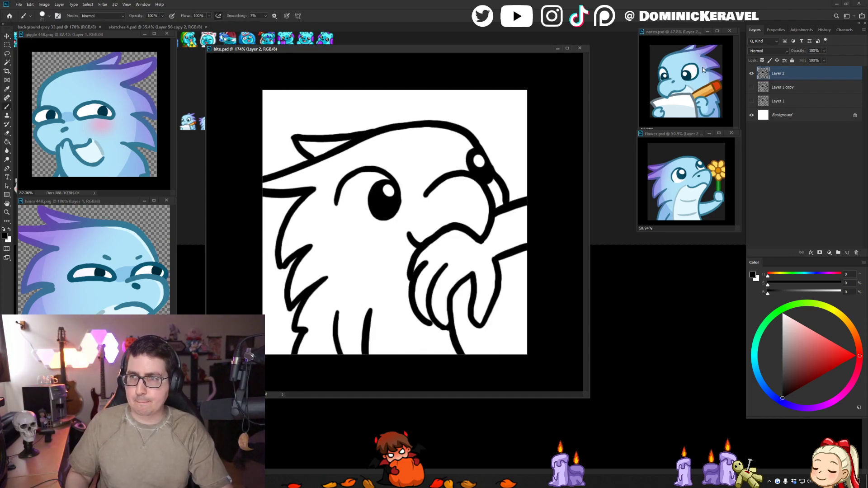
alt+click(676, 67)
key(ctrl+shift+alt+n)
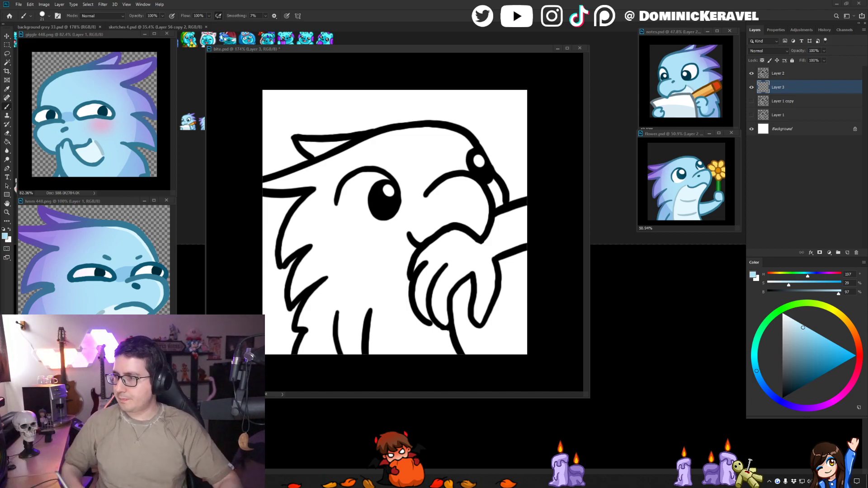
drag(406, 49, 405, 56)
key(ctrl+s)
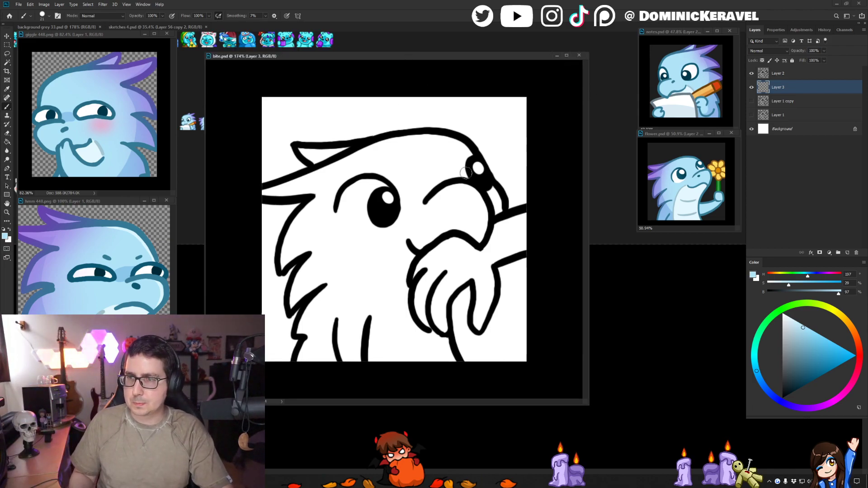
- Paint a light blue border along the inside of the head, feather, arm, hand and body outlines with a larger brush
key(])
key(])
key(])
key(])
mouse_move(342, 162)
mouse_down()
mouse_move(306, 151)
mouse_move(340, 154)
mouse_move(278, 191)
mouse_move(359, 170)
mouse_move(320, 172)
mouse_move(327, 192)
mouse_move(285, 265)
mouse_move(329, 223)
mouse_move(322, 262)
mouse_move(297, 292)
mouse_move(318, 278)
mouse_move(317, 307)
mouse_move(302, 331)
mouse_move(320, 345)
mouse_up()
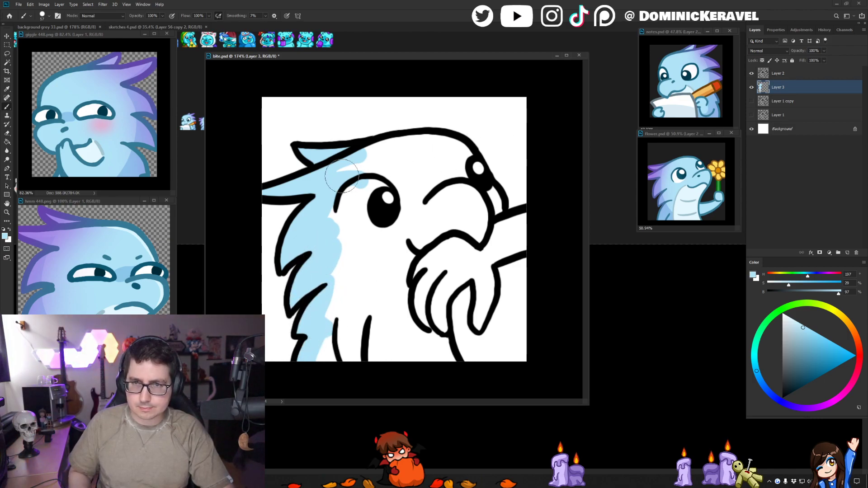
mouse_move(343, 176)
mouse_down()
mouse_move(417, 156)
mouse_move(344, 161)
mouse_move(448, 144)
mouse_move(485, 183)
mouse_move(492, 214)
mouse_move(530, 232)
mouse_move(507, 229)
mouse_move(537, 222)
mouse_move(540, 235)
mouse_move(478, 263)
mouse_move(468, 222)
mouse_move(486, 284)
mouse_move(486, 269)
mouse_move(480, 326)
mouse_up()
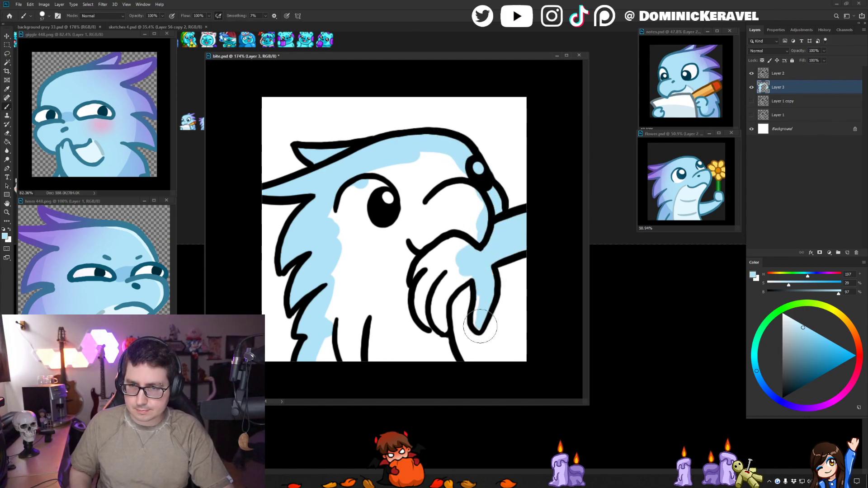
mouse_move(471, 285)
mouse_down()
mouse_move(452, 272)
mouse_move(425, 321)
mouse_move(452, 289)
mouse_move(444, 346)
mouse_move(385, 363)
mouse_move(323, 363)
mouse_move(343, 277)
mouse_up()
- Fill the enclosed white interior of the character with the light blue and brush over leftover gaps
key(g)
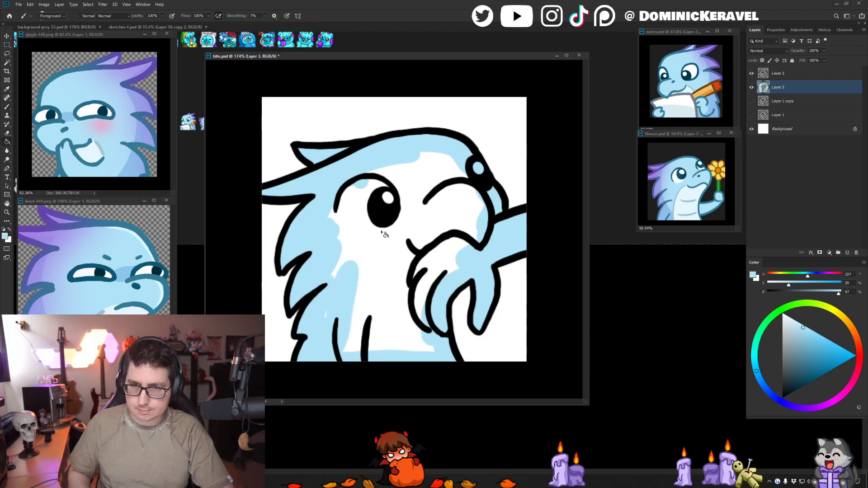
click(383, 233)
key(b)
mouse_move(343, 215)
mouse_down()
mouse_move(419, 163)
mouse_move(480, 208)
mouse_move(470, 252)
mouse_move(423, 303)
mouse_move(433, 348)
mouse_move(341, 348)
mouse_move(325, 322)
mouse_move(331, 250)
mouse_up()
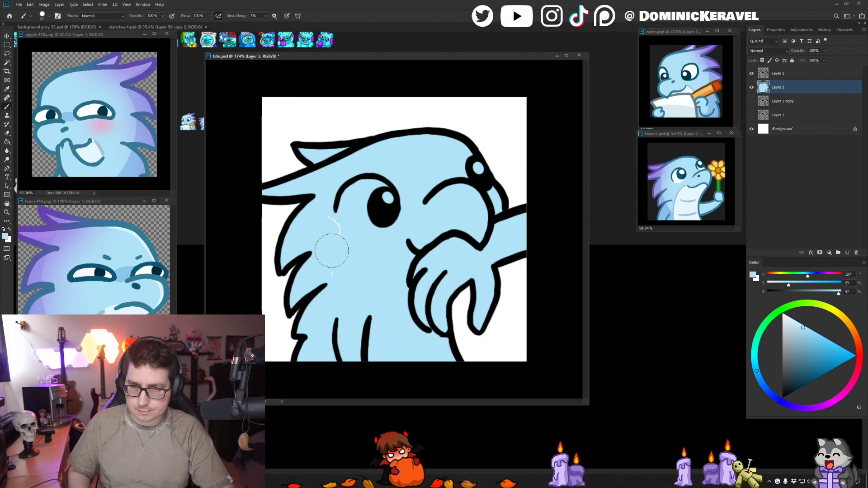
- Paint the near eye's white around the pupil, refine its rounded edge, and cover the remaining neck gap in light blue
alt+click(396, 105)
mouse_move(384, 201)
mouse_down()
mouse_move(356, 199)
mouse_move(369, 201)
mouse_move(360, 203)
mouse_move(362, 225)
mouse_move(471, 163)
mouse_move(448, 159)
mouse_up()
alt+click(354, 264)
click(334, 273)
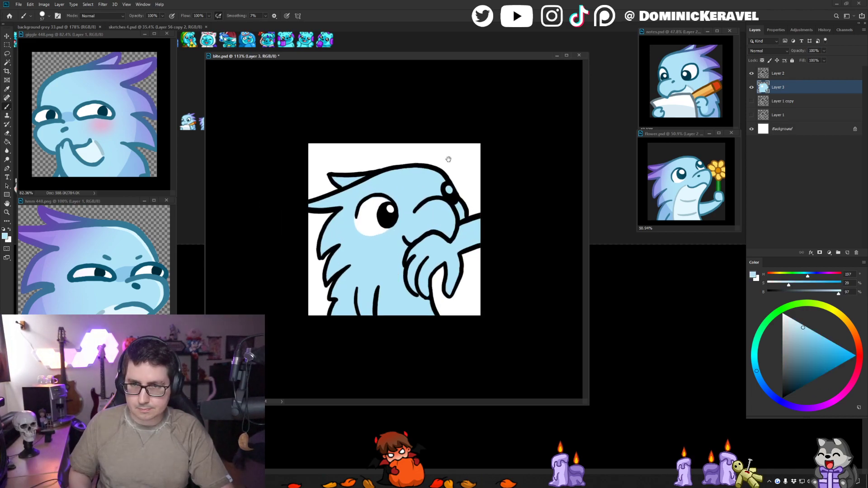
alt+click(368, 218)
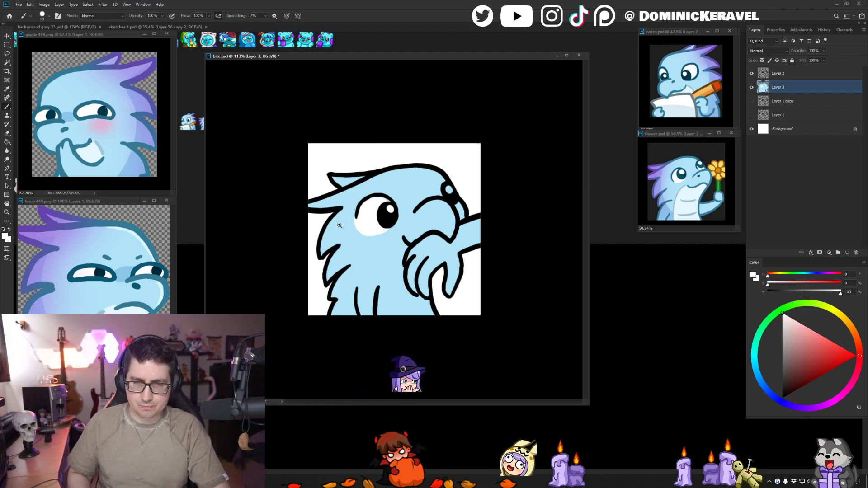
drag(344, 222, 366, 220)
alt+right_click(356, 219)
alt+click(392, 149)
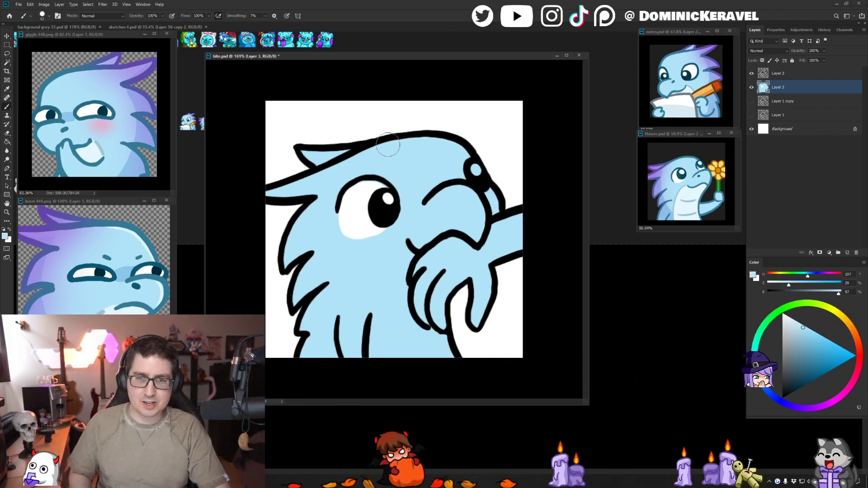
key(v)
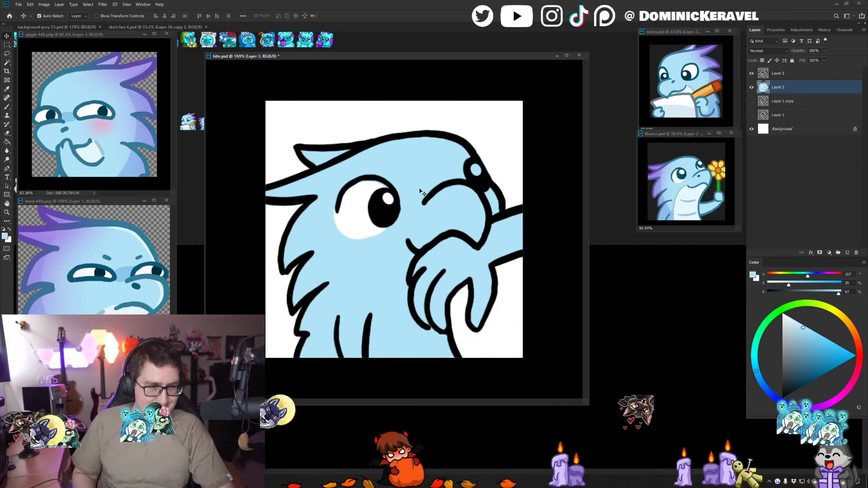
key(b)
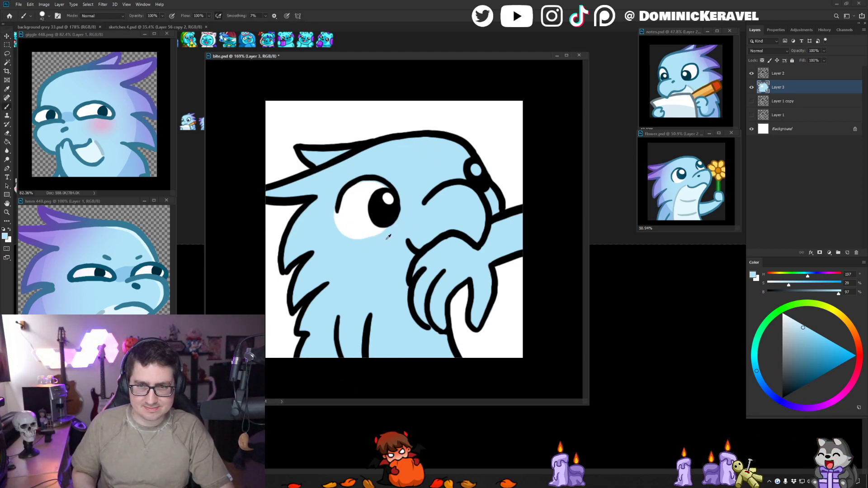
alt+drag(388, 237, 382, 236)
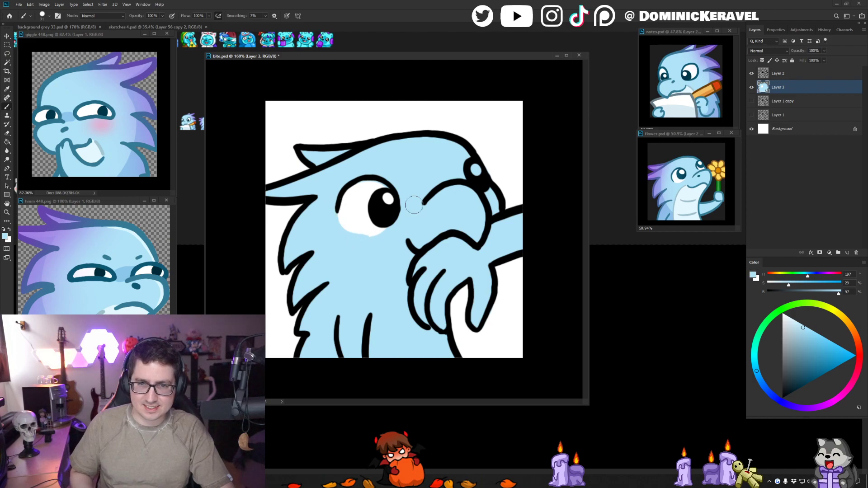
key(ctrl+z)
key(v)
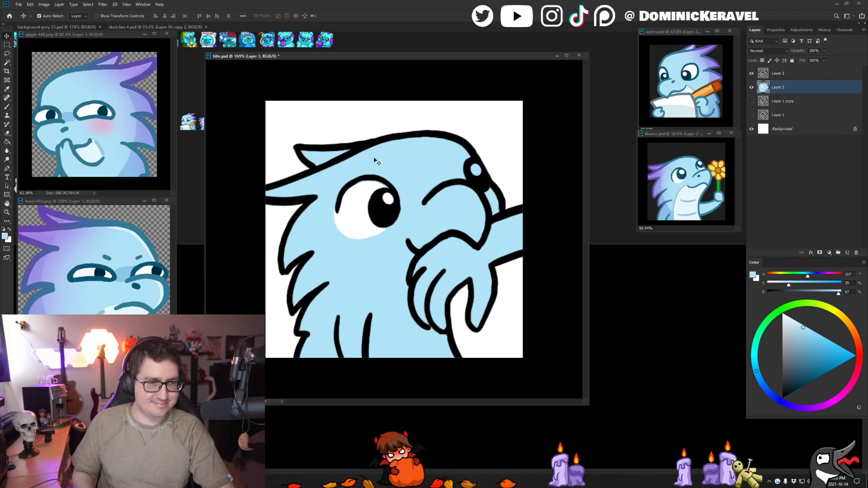
- Trim the lower edge of the near eye's white with light blue brush strokes
key(b)
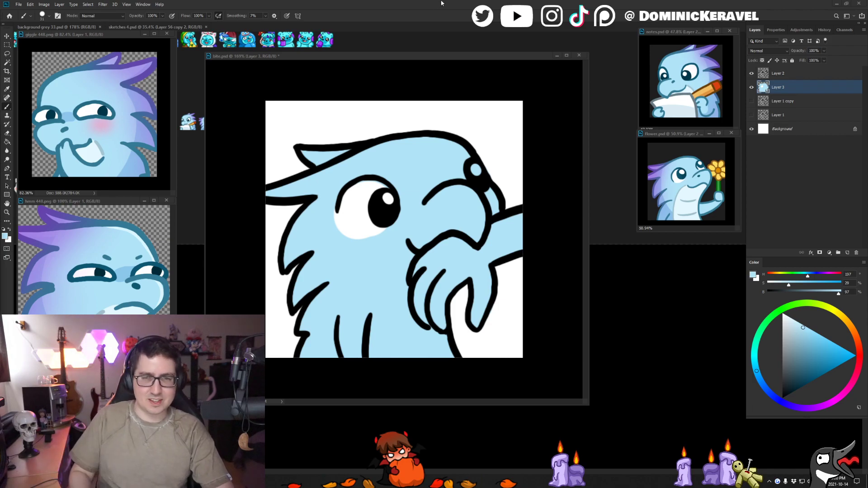
mouse_move(412, 58)
mouse_down()
mouse_move(423, 57)
mouse_move(402, 59)
mouse_up()
key(v)
key(b)
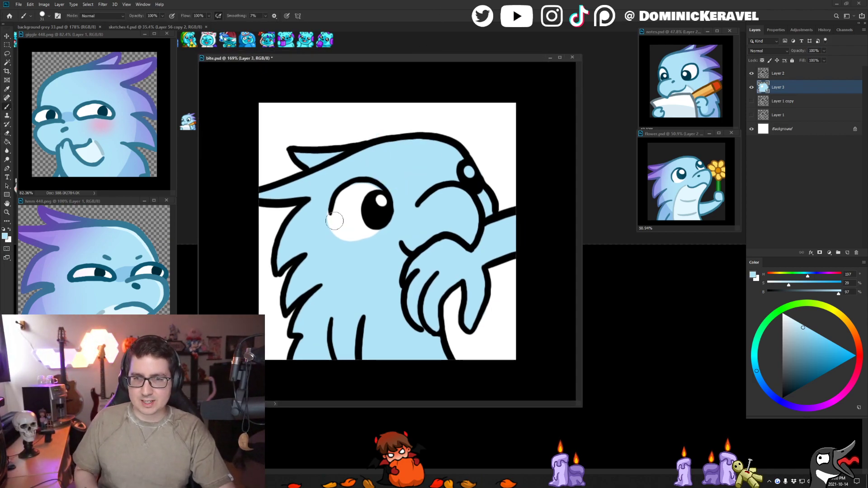
drag(335, 221, 344, 245)
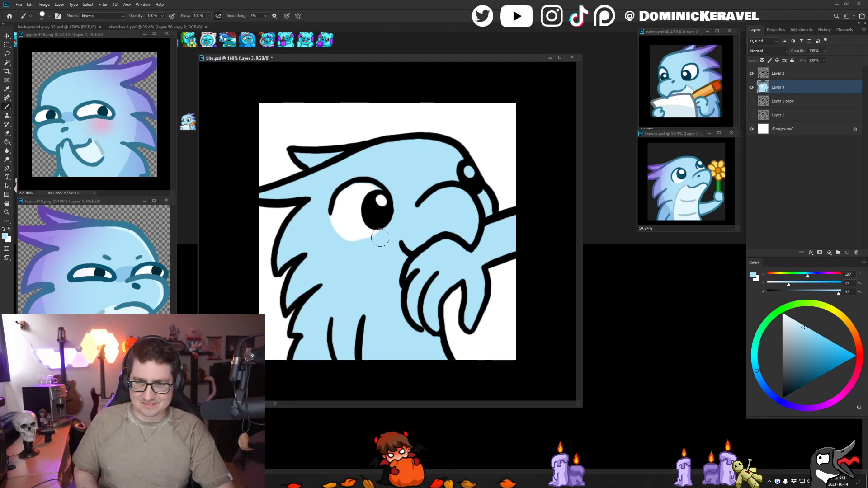
key(v)
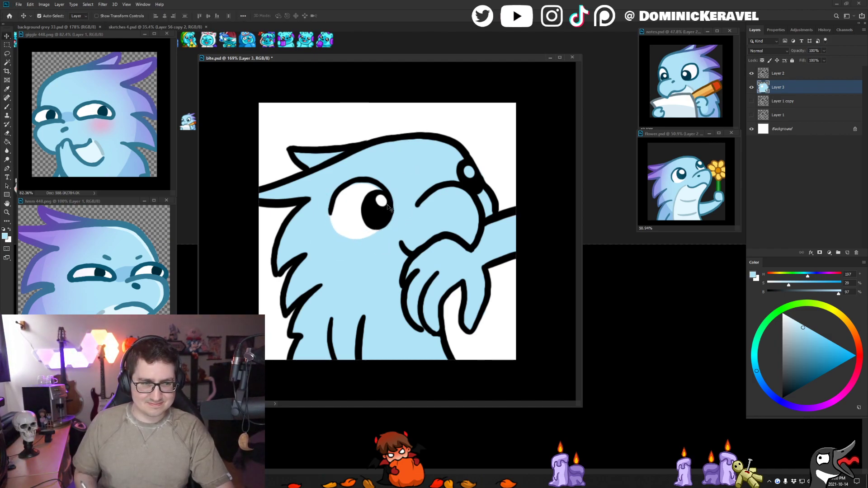
key(b)
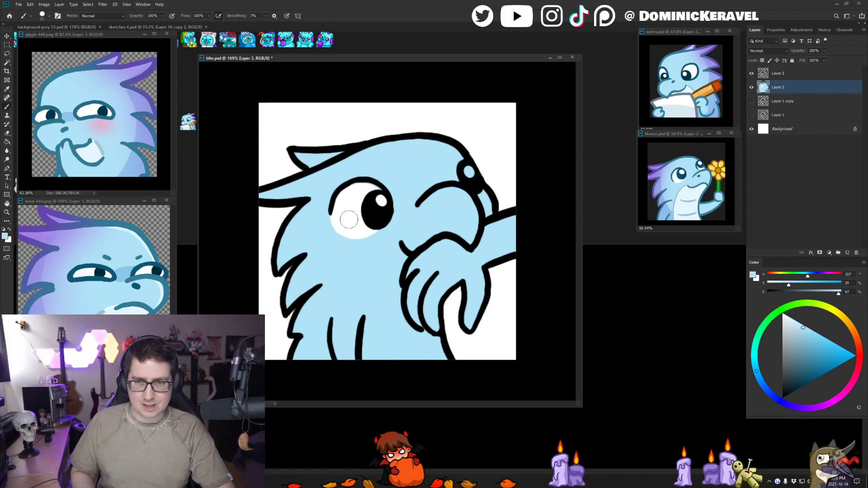
- Fill the far eye's highlight with white, touch up the near eye's white, and save the file
key(x)
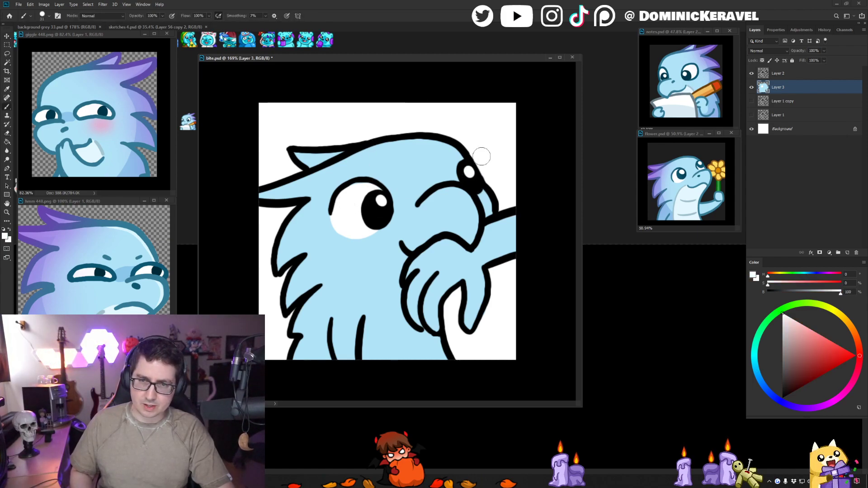
drag(351, 219, 349, 218)
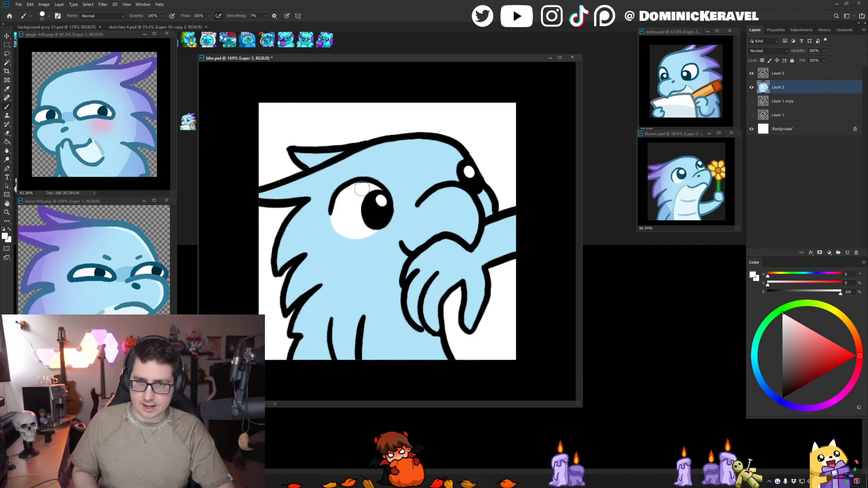
key(v)
key(ctrl+s)
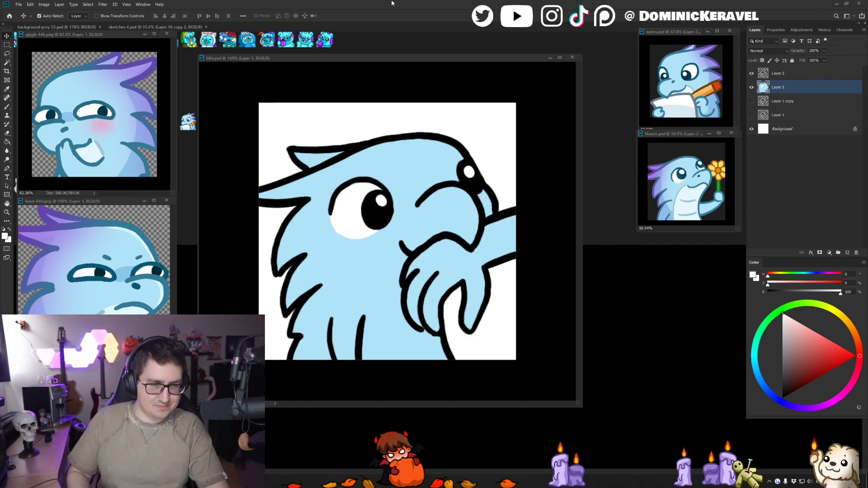
drag(371, 61, 395, 57)
key(e)
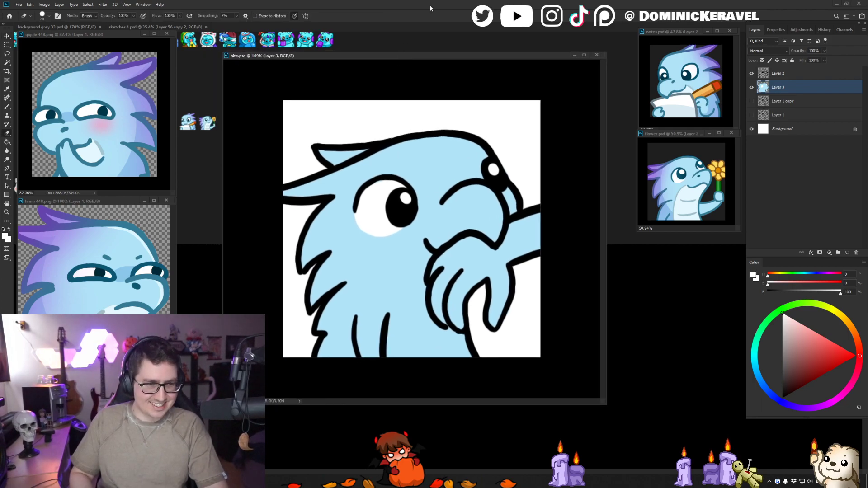
key(v)
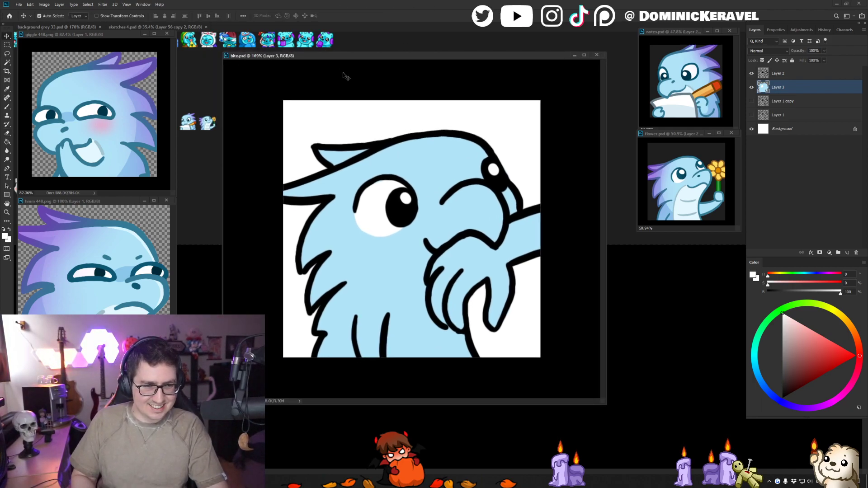
drag(362, 60, 372, 75)
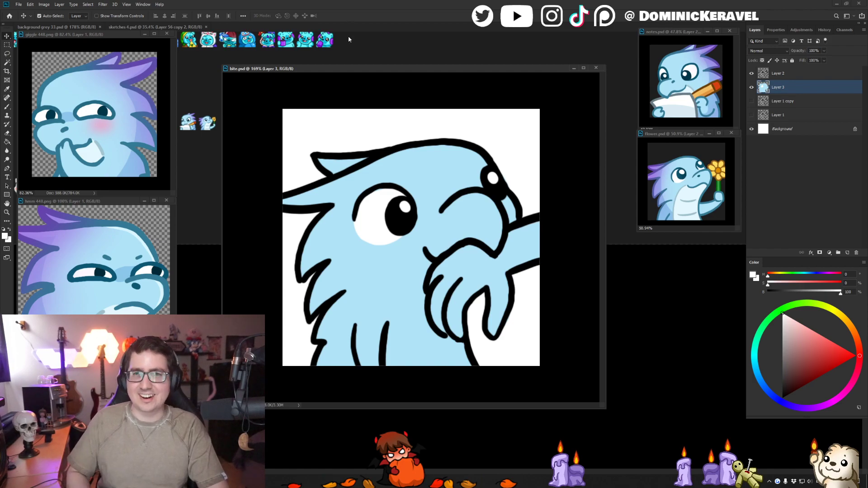
drag(366, 71, 364, 70)
- Sample the darker blue from the giggle emote, select the light blue body area, and paint shading along the back feathers and lower body
key(b)
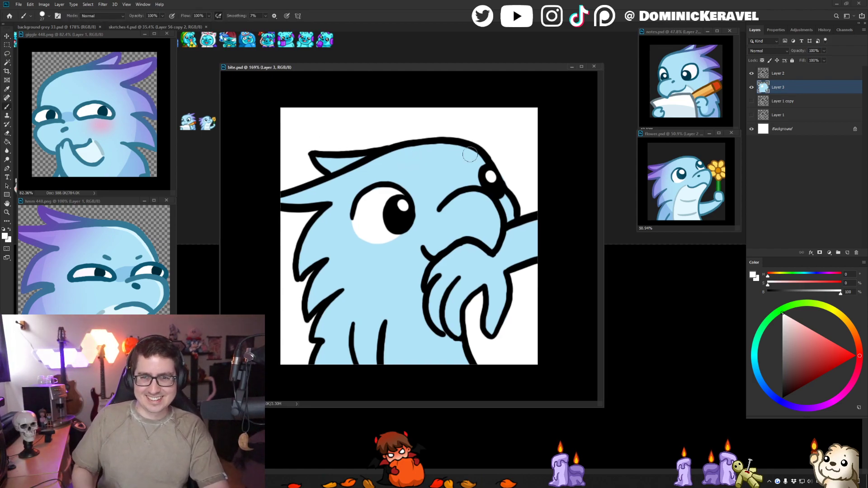
alt+click(451, 163)
alt+click(186, 212)
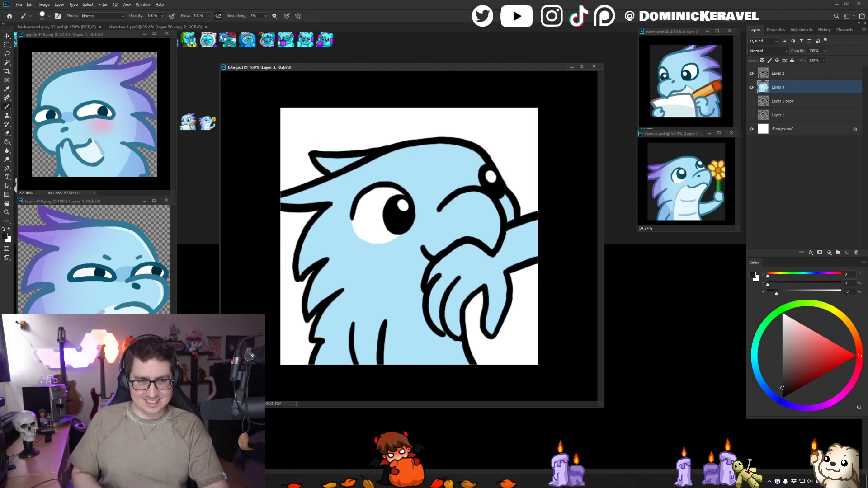
alt+click(127, 173)
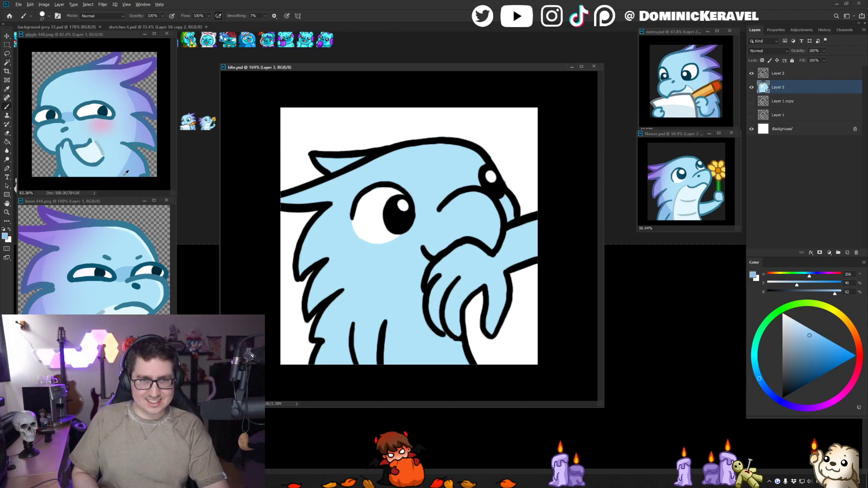
key(w)
click(357, 266)
key(b)
mouse_move(340, 225)
mouse_down()
mouse_move(363, 225)
mouse_move(366, 215)
mouse_up()
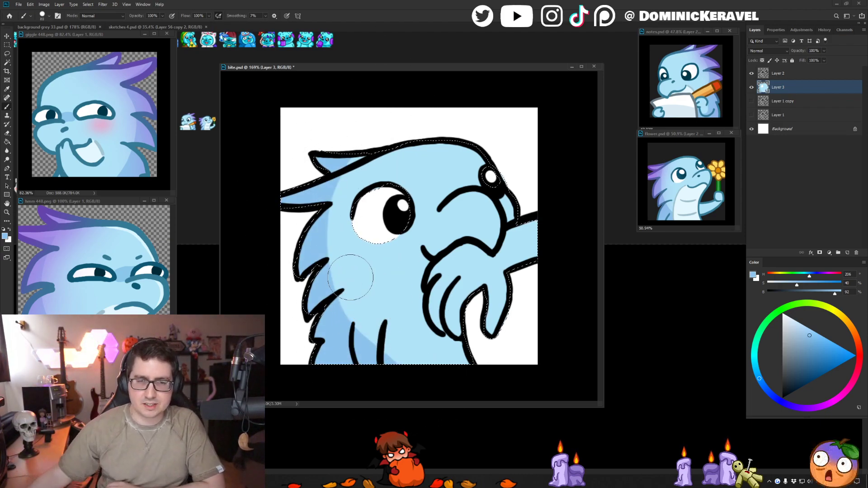
drag(386, 67, 362, 60)
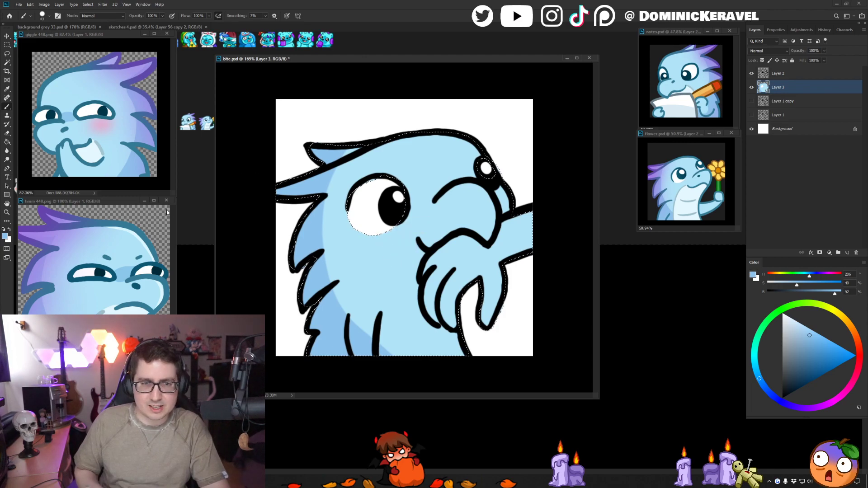
- Paint the throat and belly area in very pale blue, sampling reference colours from the giggle emote
alt+click(104, 154)
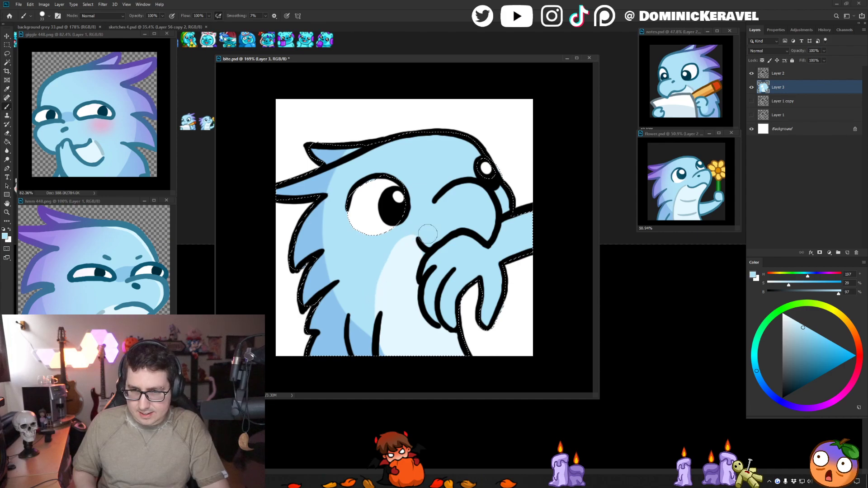
key(v)
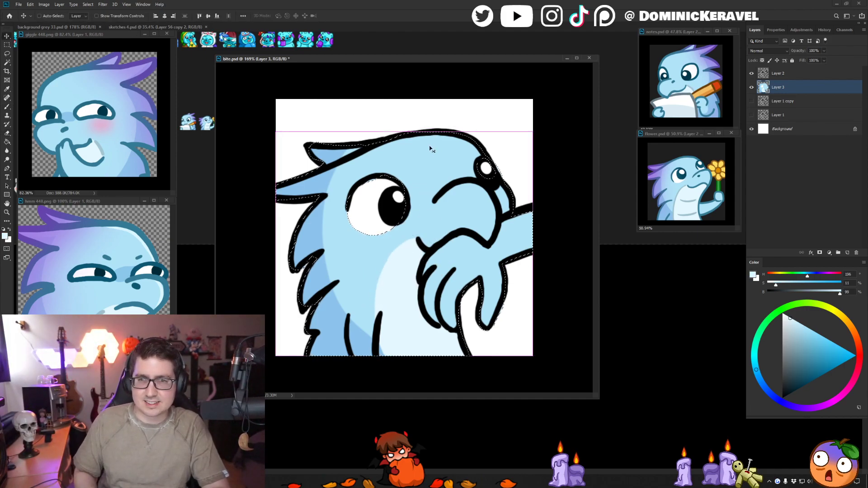
key(b)
alt+click(110, 135)
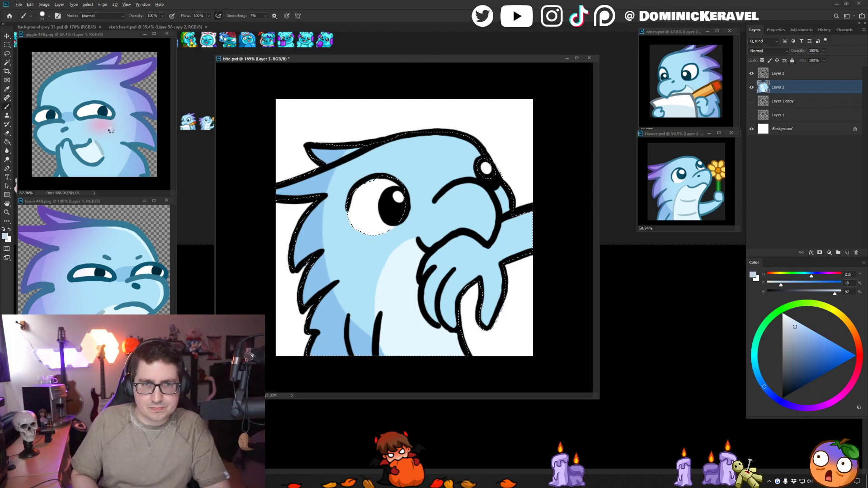
drag(388, 58, 387, 58)
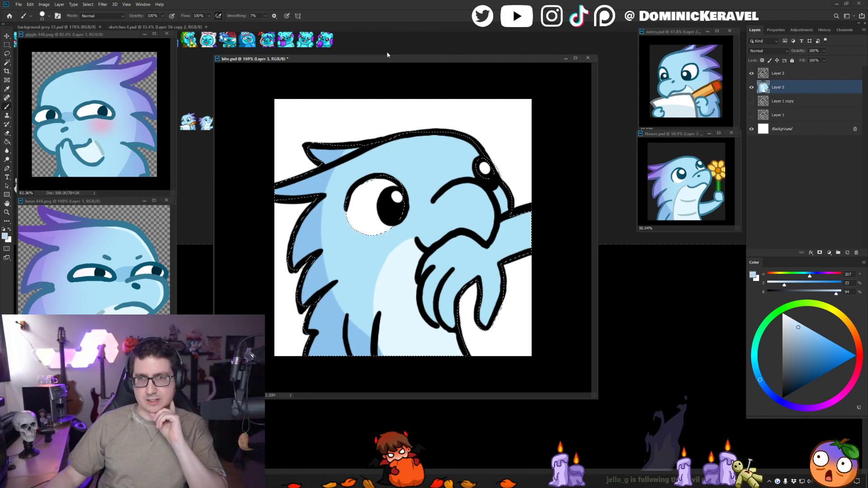
- Move the bite and reference emote windows aside and activate the background grey 33.psd emote collection
drag(412, 61, 460, 72)
drag(113, 35, 229, 104)
click(107, 202)
drag(107, 204, 118, 315)
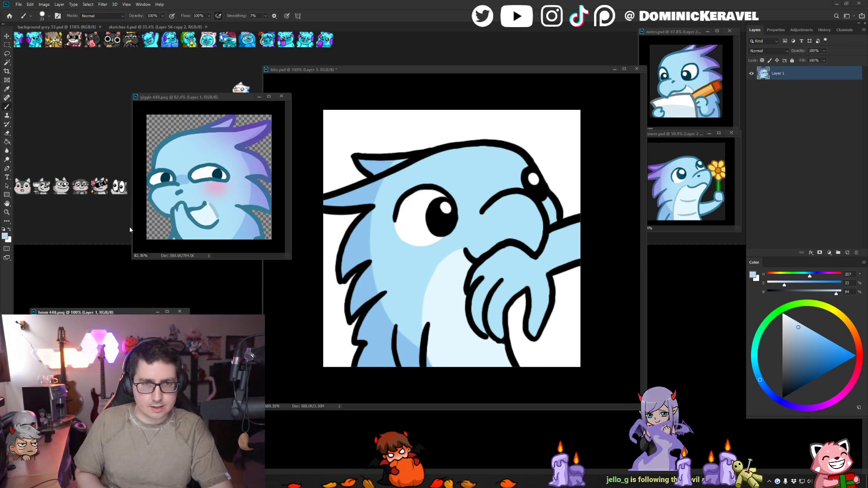
drag(203, 97, 123, 221)
drag(356, 70, 570, 220)
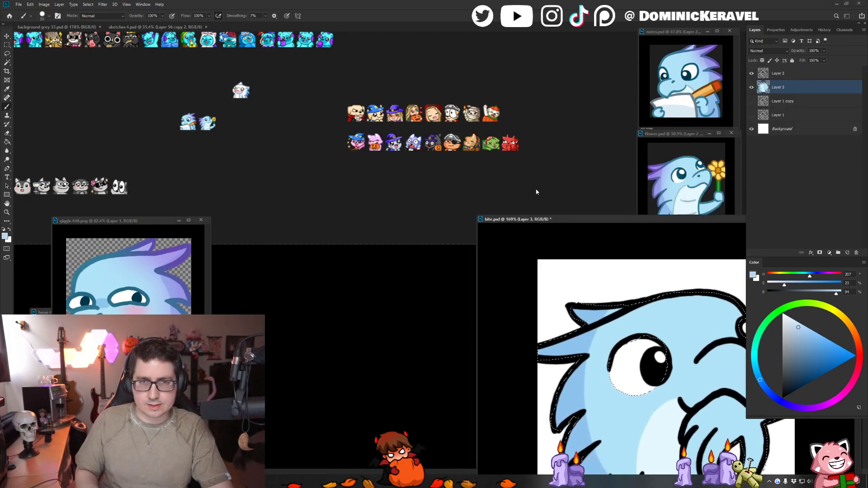
key(v)
click(284, 145)
- Browse the emote collection sheet, examining the labelled rows of emotes made for different channels
drag(72, 135, 419, 299)
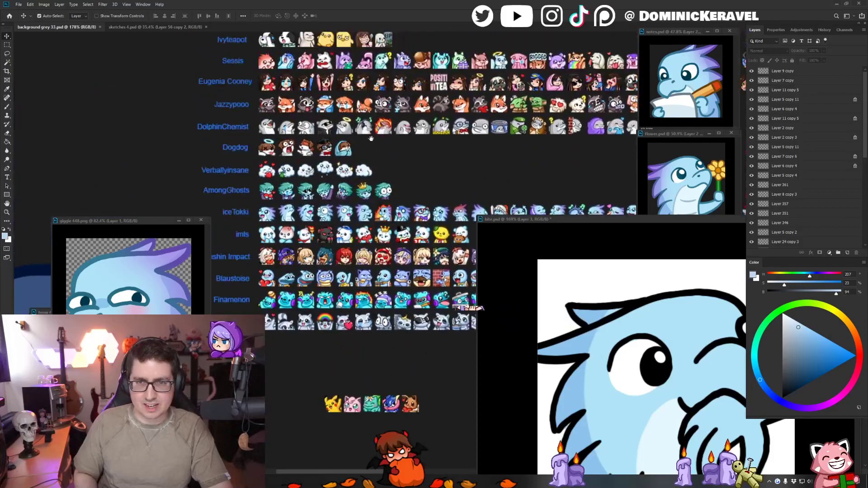
drag(372, 138, 290, 323)
drag(380, 117, 343, 293)
drag(403, 109, 362, 296)
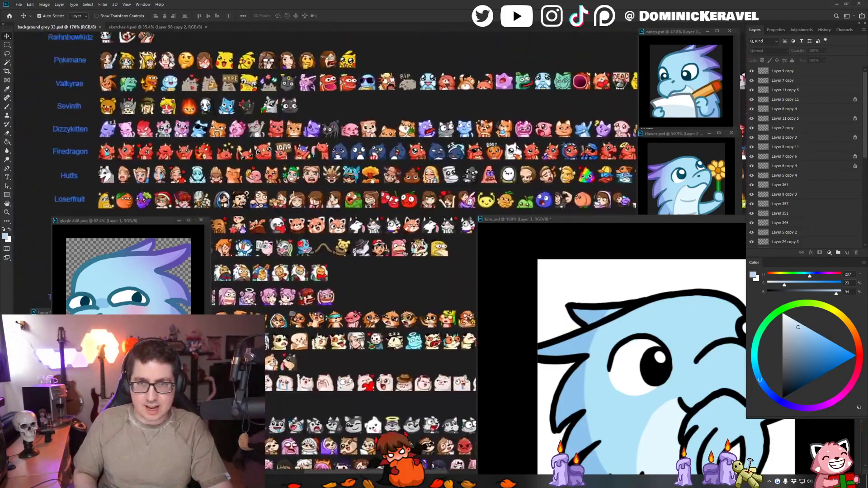
drag(378, 118, 316, 98)
drag(452, 290, 336, 98)
drag(409, 175, 359, 70)
scroll(359, 70, down, 2)
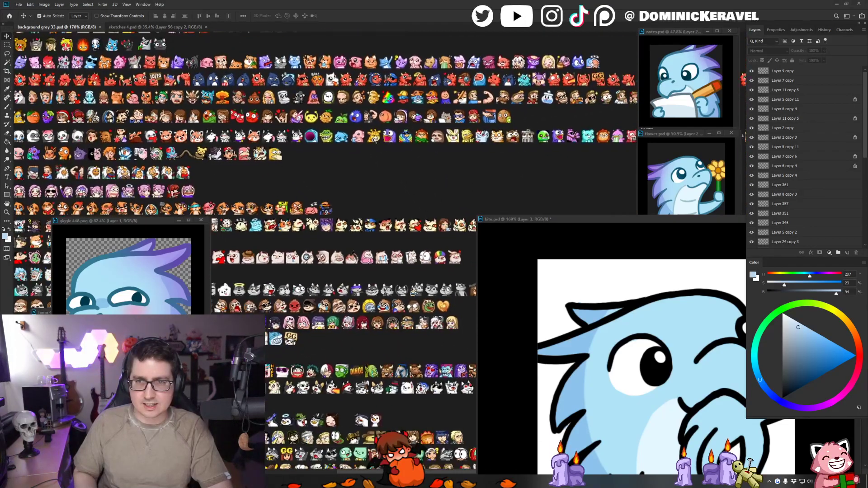
drag(488, 100, 343, 129)
drag(479, 122, 357, 141)
drag(515, 153, 354, 152)
drag(413, 151, 324, 156)
drag(393, 157, 319, 160)
drag(454, 159, 316, 157)
drag(406, 156, 317, 160)
drag(408, 159, 434, 140)
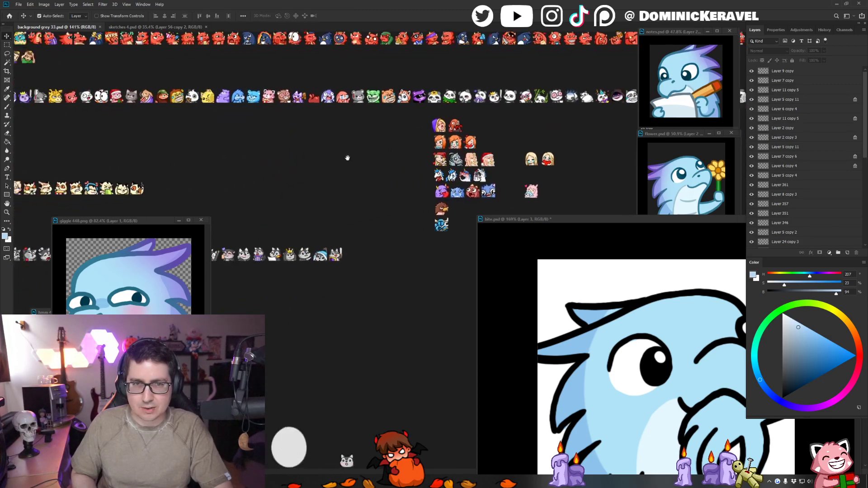
drag(346, 157, 409, 52)
drag(407, 211, 434, 248)
drag(400, 97, 430, 280)
drag(405, 63, 388, 280)
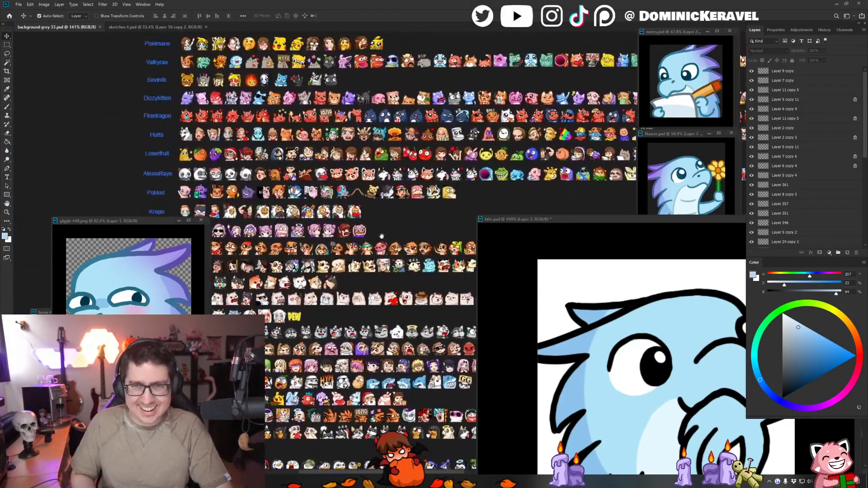
drag(390, 118, 390, 247)
drag(257, 134, 399, 174)
key(e)
scroll(399, 182, down, 4)
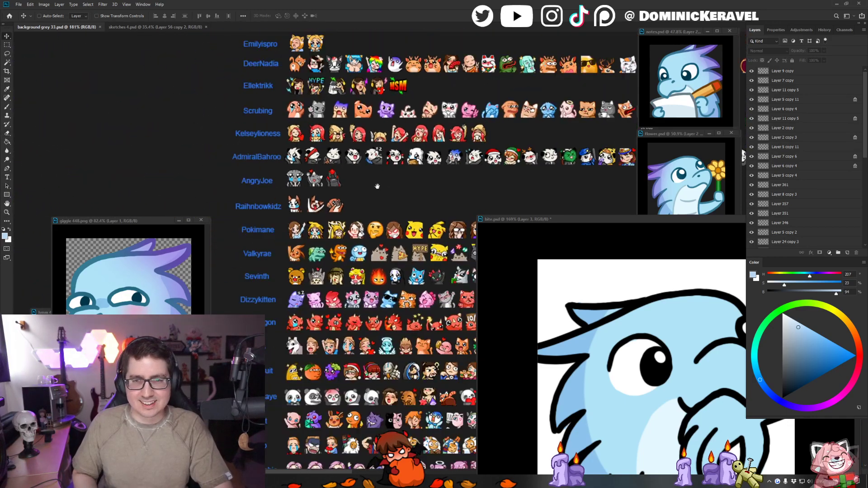
drag(466, 299, 378, 120)
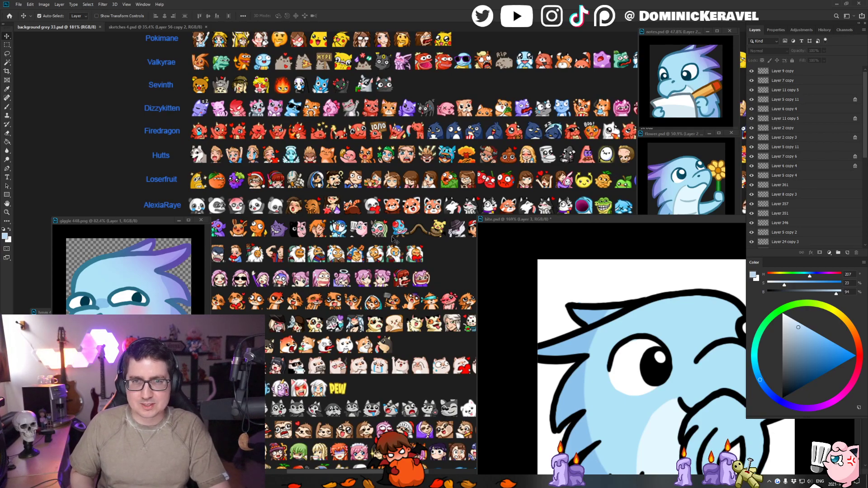
- Bring the bite.psd window back to the centre of the workspace and place the giggle reference beside it
drag(572, 219, 385, 135)
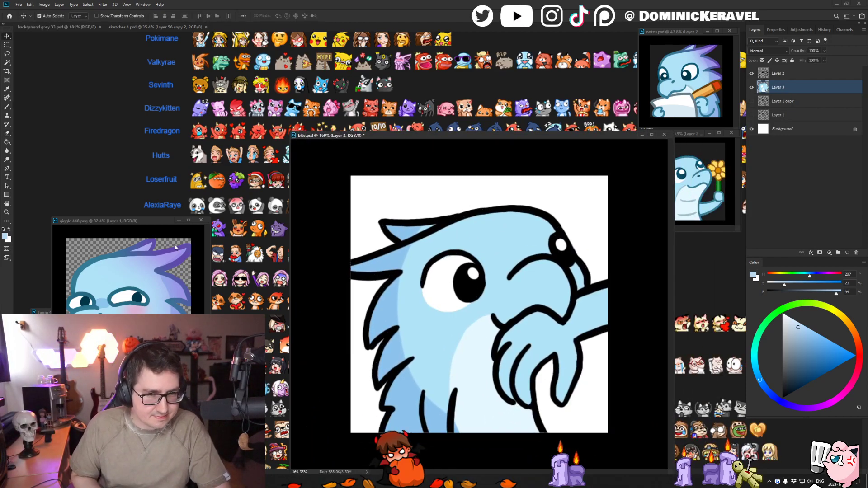
drag(148, 222, 115, 187)
drag(115, 185, 119, 183)
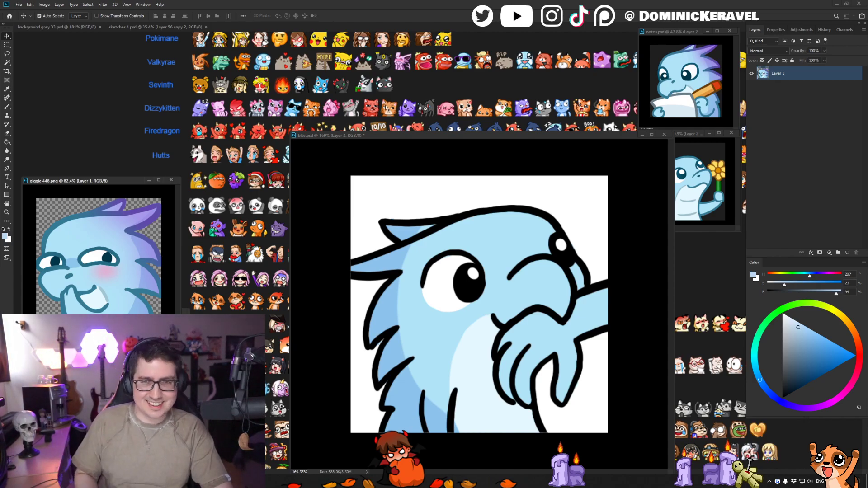
drag(389, 135, 394, 139)
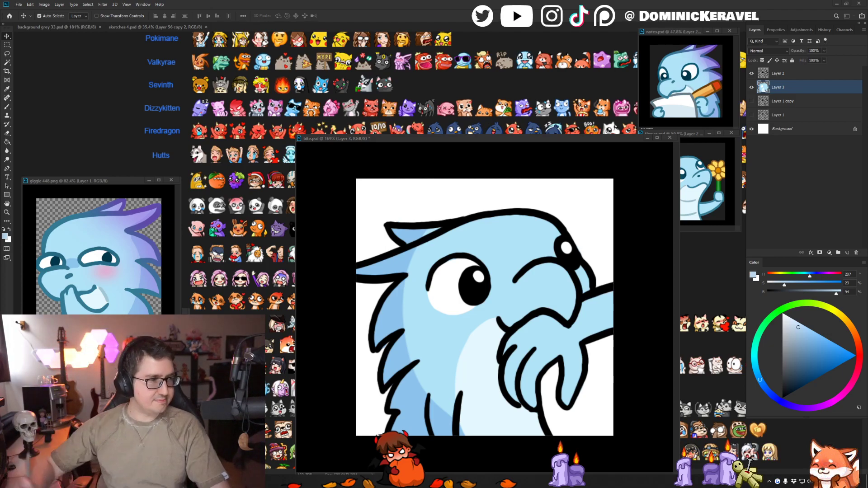
- Move the bite.psd window clear of the flower reference and sample the grey-blue belly shading colour from it
drag(388, 138, 364, 118)
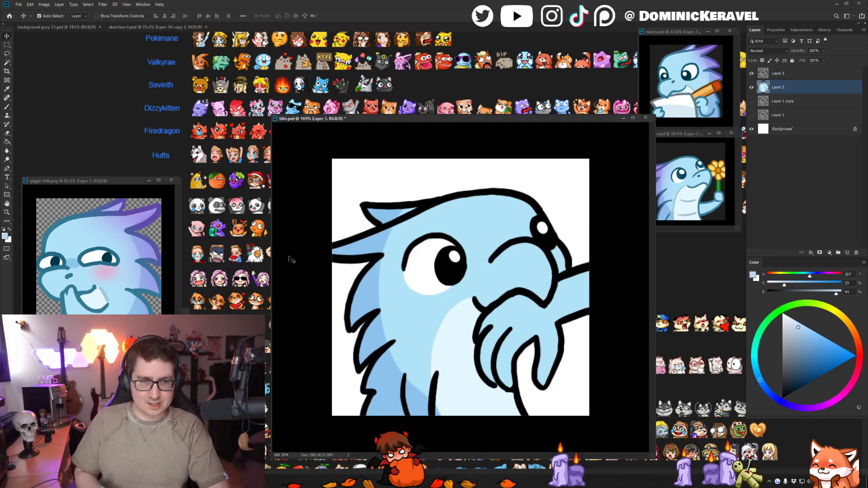
key(e)
key(ctrl+1)
key(b)
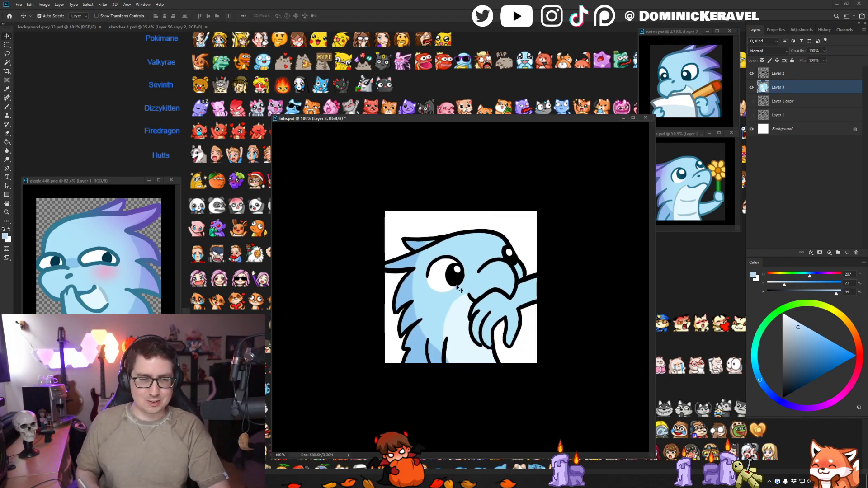
scroll(481, 197, up, 2)
alt+click(688, 200)
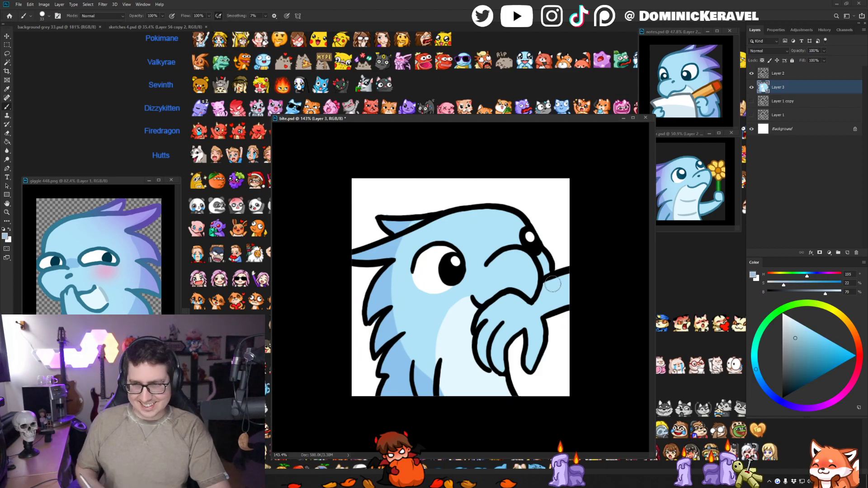
- Paint a thin curved grey-blue shading line along the belly's edge and trim it with the body's light blue
drag(433, 311, 437, 359)
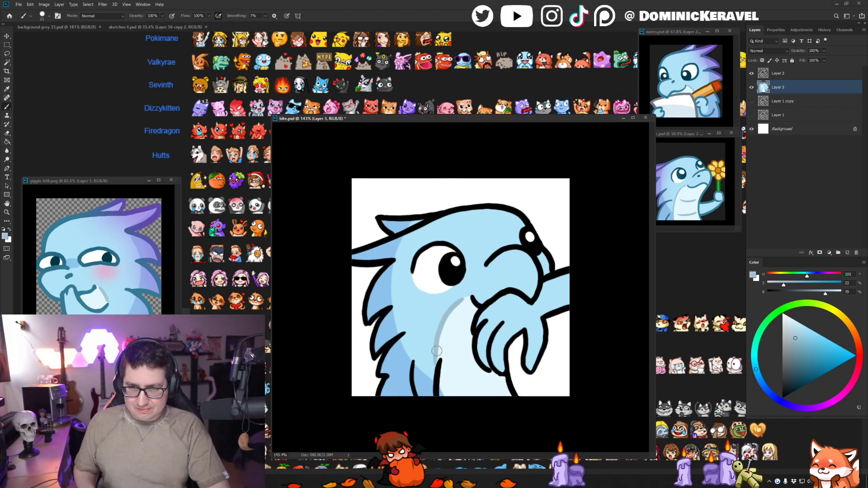
key(ctrl+z)
drag(463, 300, 436, 356)
key(ctrl+z)
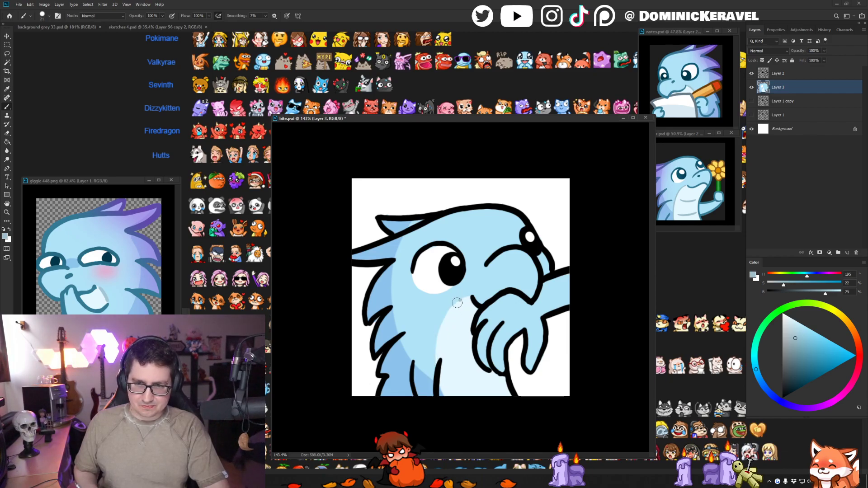
drag(463, 298, 436, 361)
key(ctrl+z)
drag(462, 299, 439, 362)
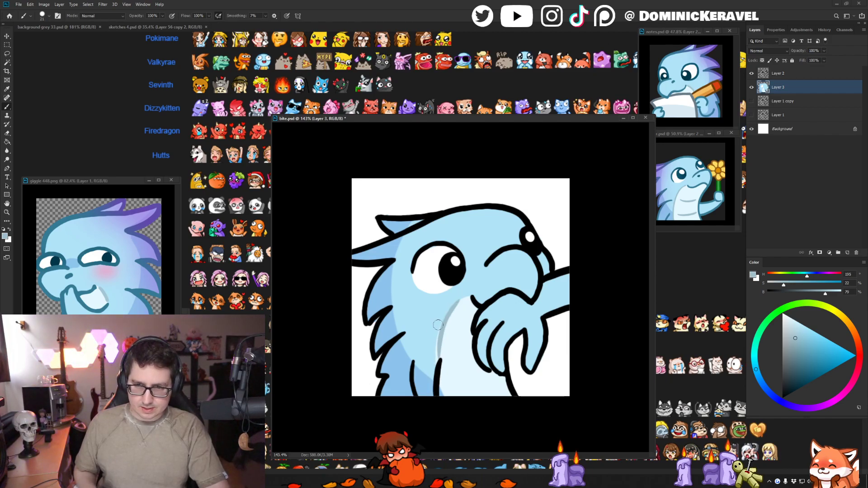
alt+click(438, 321)
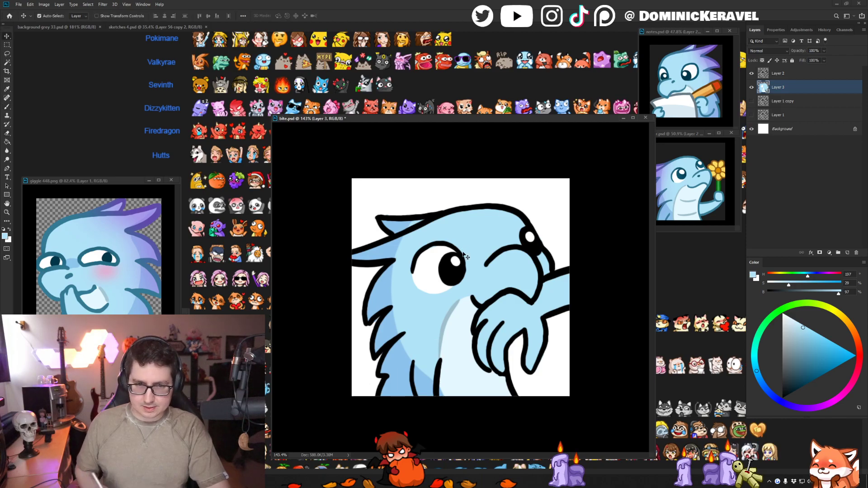
- Resample the grey-blue shade and paint two short horizontal crease lines across the pale belly
alt+click(441, 332)
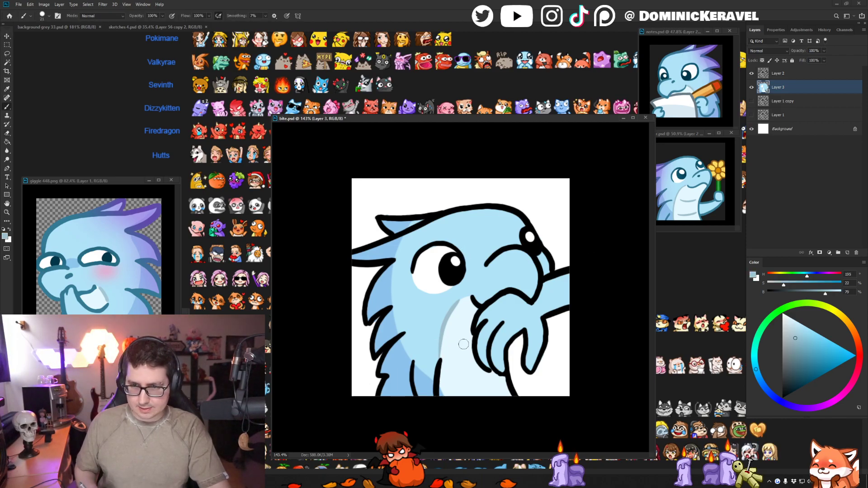
drag(452, 344, 474, 347)
key(ctrl+z)
key(ctrl+z)
drag(455, 378, 501, 377)
key(ctrl+z)
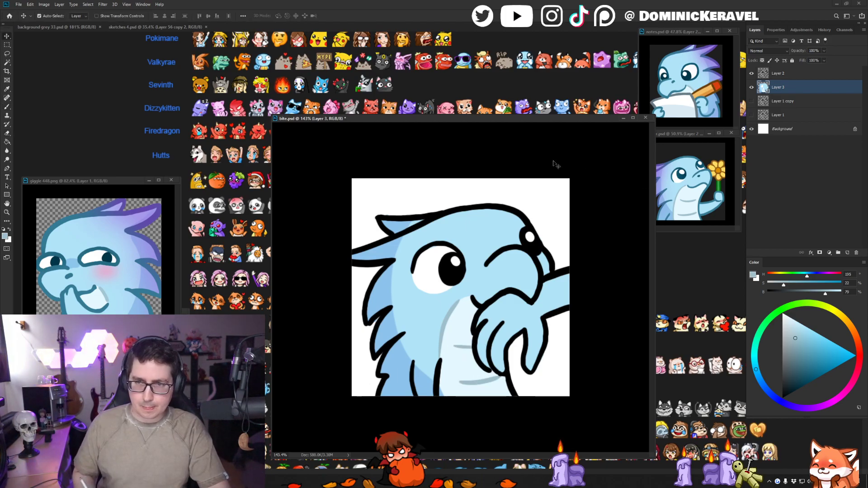
- Shift the bite.psd window away from the references and touch up the light blue beneath the eye white
alt+click(436, 290)
key(v)
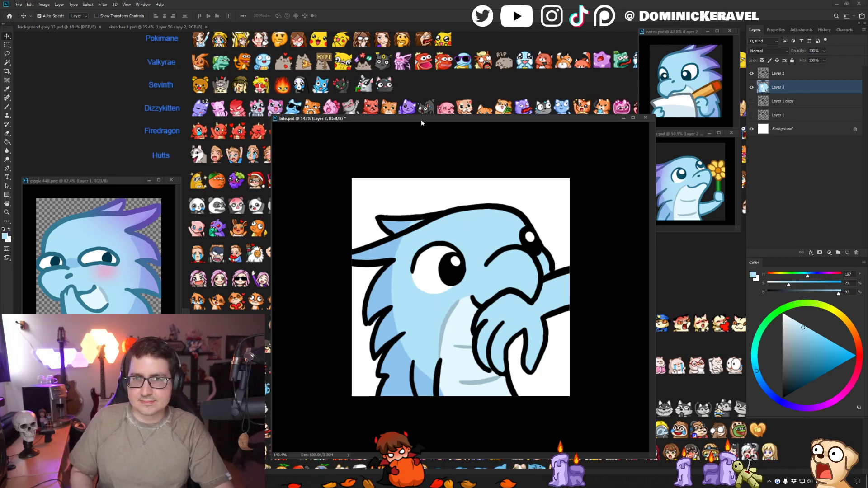
drag(421, 119, 406, 97)
key(b)
key(v)
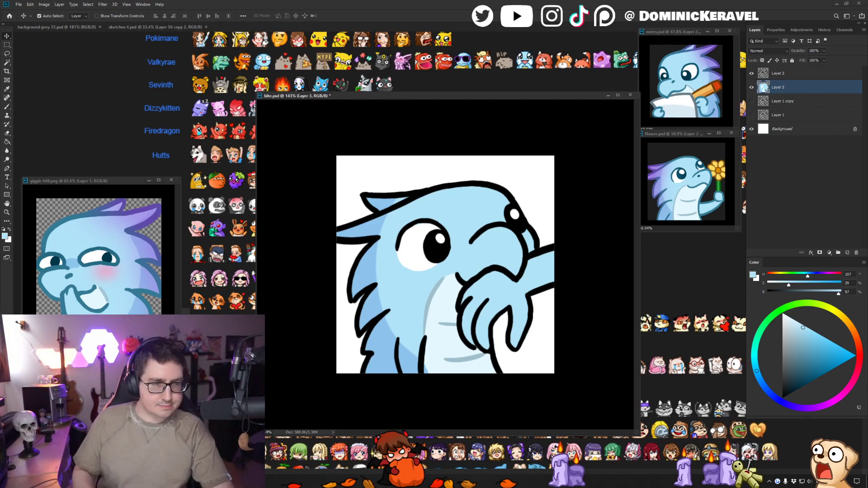
drag(369, 96, 343, 73)
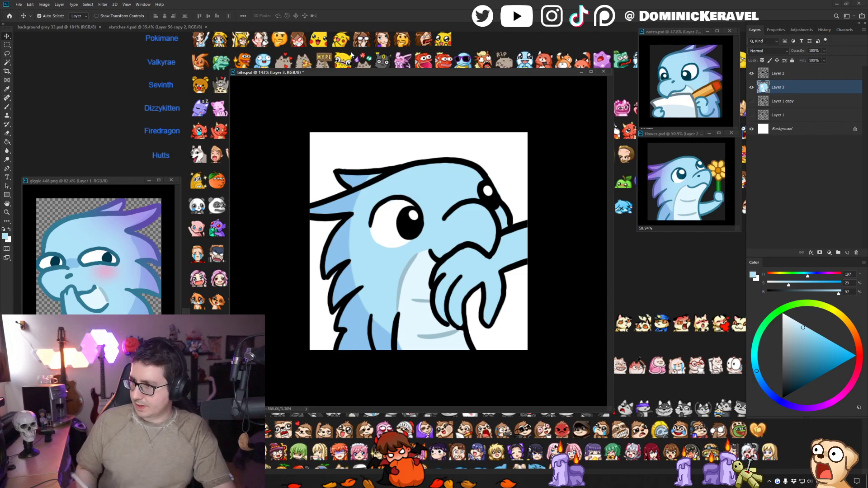
key(b)
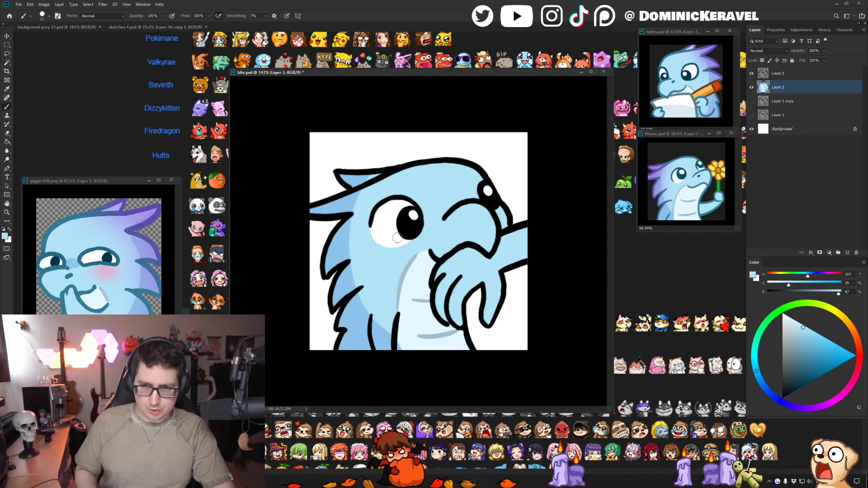
drag(367, 220, 408, 244)
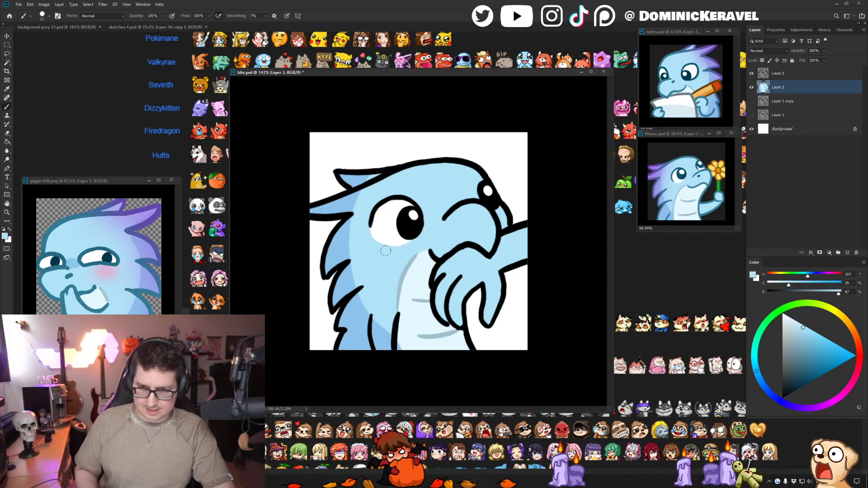
- Open the Weather app, check the forecast, and return to the bite drawing
key(super)
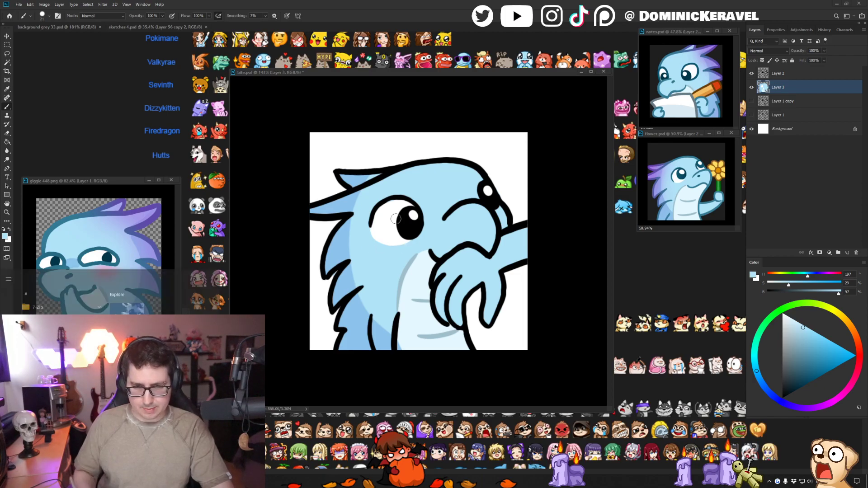
click(144, 300)
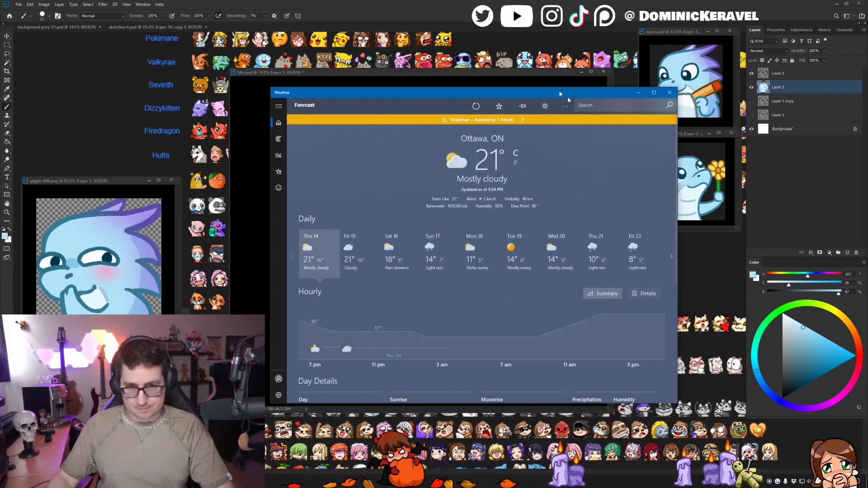
drag(567, 96, 408, 55)
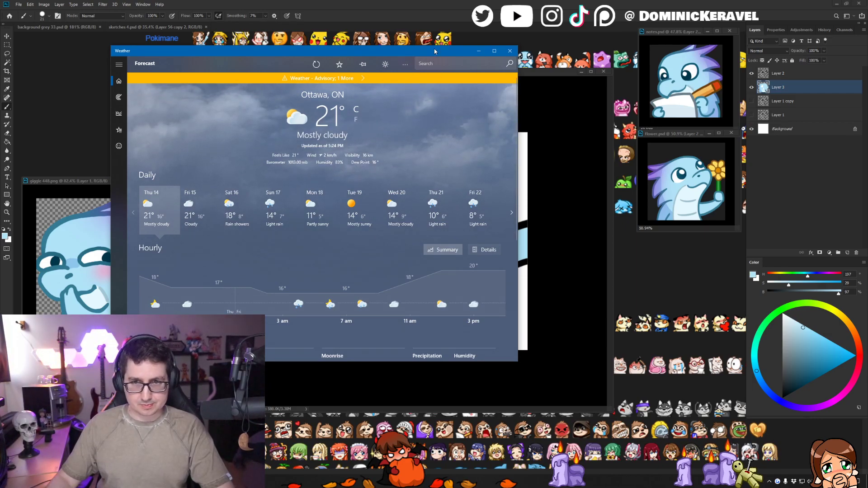
drag(434, 51, 405, 76)
click(481, 75)
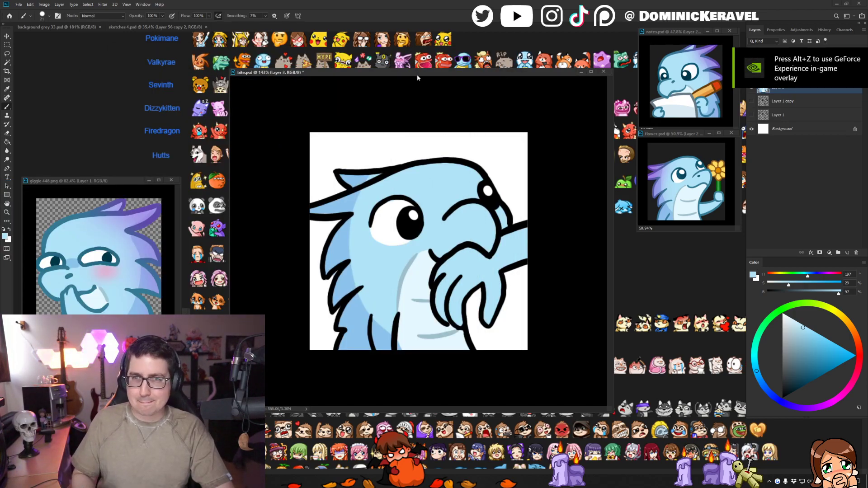
- Reposition the bite and giggle windows and bring up the sketches 4.psd document behind them
drag(417, 78, 416, 70)
key(v)
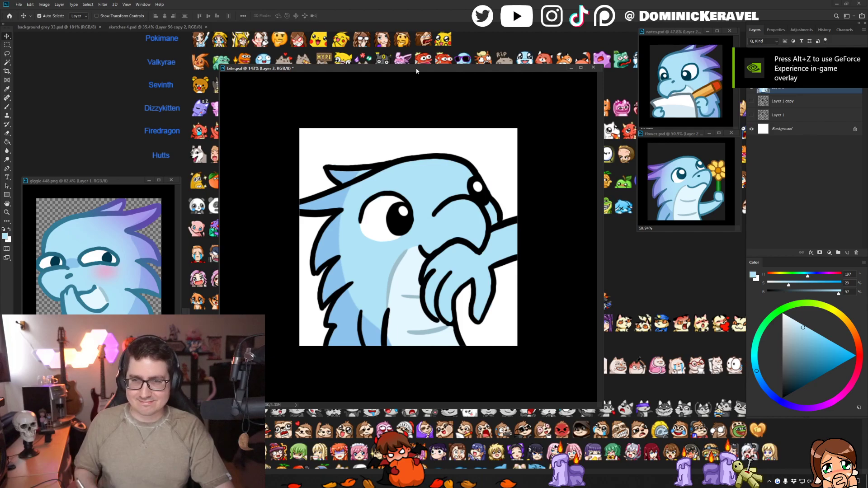
key(b)
alt+click(399, 257)
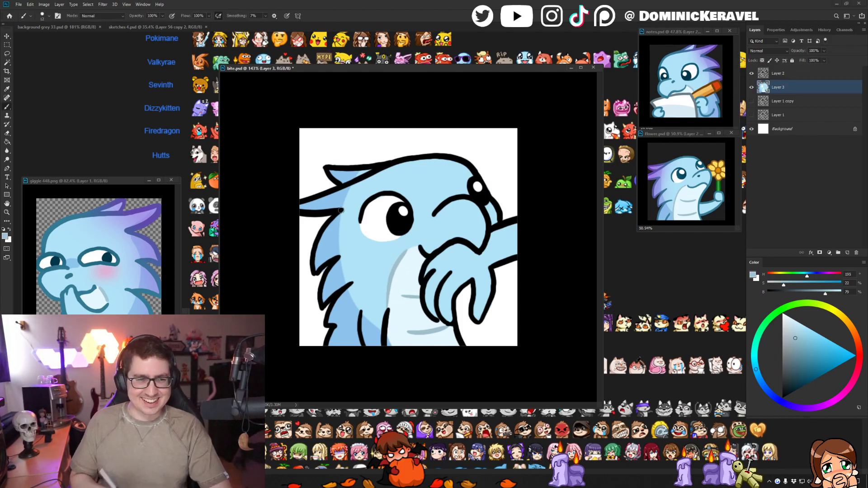
drag(124, 182, 123, 178)
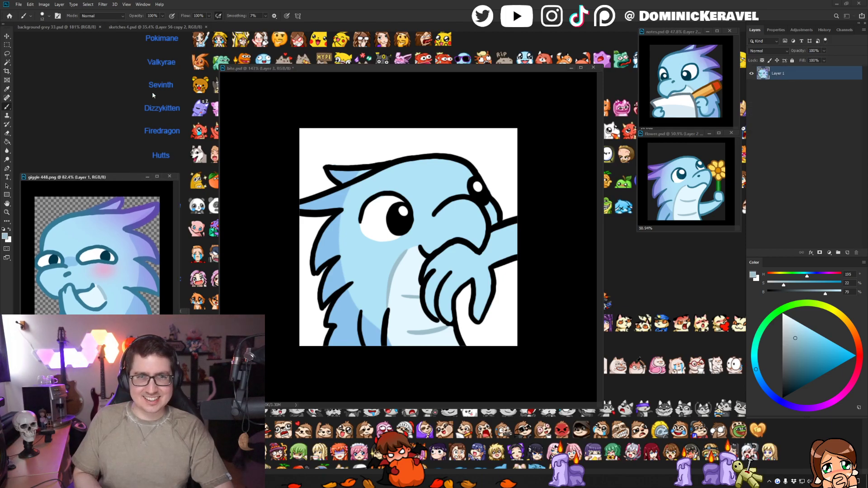
click(151, 27)
key(v)
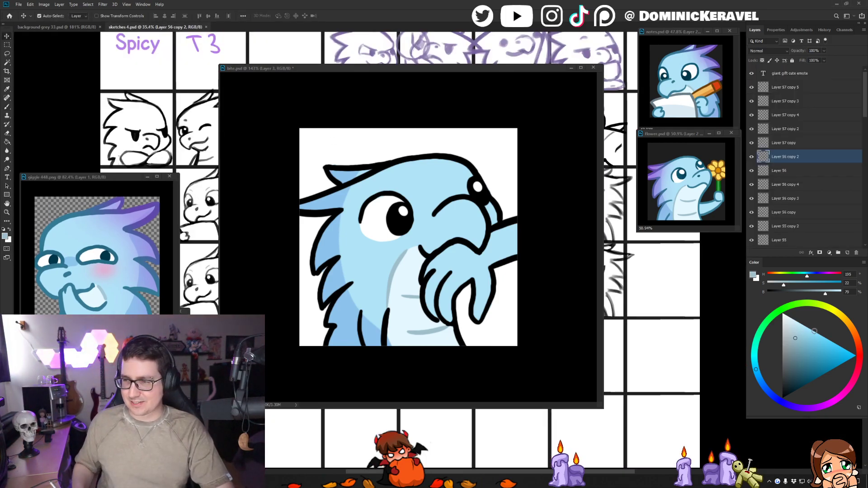
- Mix a pale peach skin colour and repaint the bitten hand and arm with it on Layer 3 of bite.psd
mouse_move(822, 309)
mouse_down()
mouse_move(859, 330)
mouse_move(819, 318)
mouse_up()
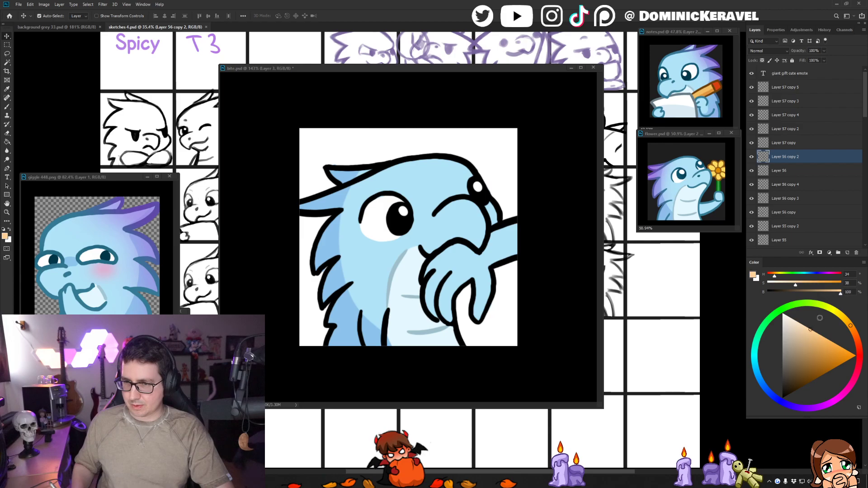
key(b)
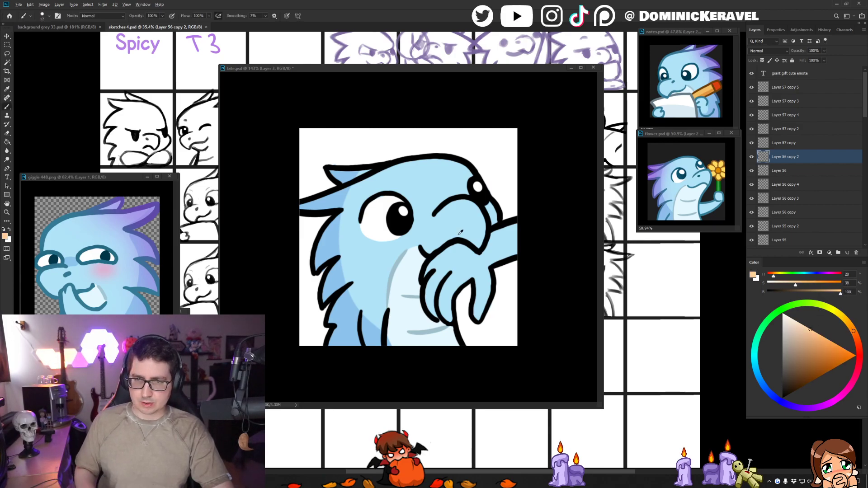
alt+click(472, 216)
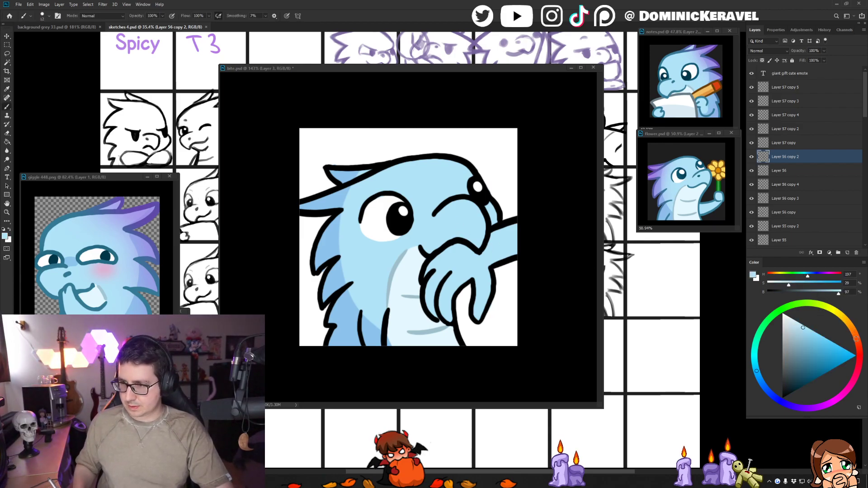
drag(860, 354, 855, 342)
drag(804, 330, 804, 326)
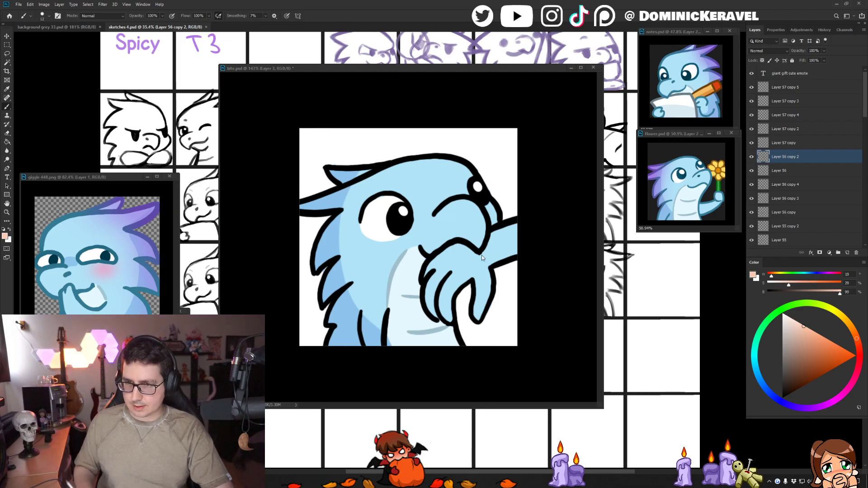
click(508, 243)
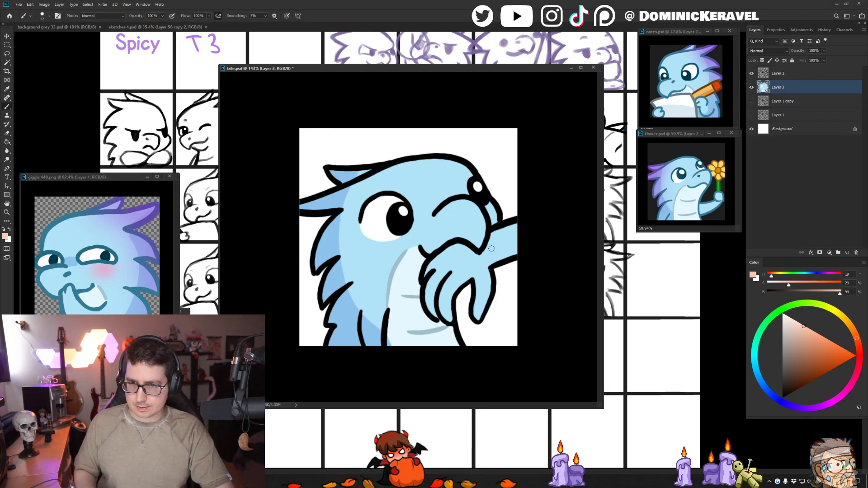
mouse_move(504, 240)
mouse_down()
mouse_move(495, 257)
mouse_move(470, 265)
mouse_move(468, 257)
mouse_move(452, 260)
mouse_move(459, 252)
mouse_move(435, 267)
mouse_move(453, 266)
mouse_move(435, 291)
mouse_move(445, 318)
mouse_move(469, 267)
mouse_move(483, 281)
mouse_move(483, 270)
mouse_move(477, 313)
mouse_move(481, 308)
mouse_move(484, 293)
mouse_move(451, 318)
mouse_move(492, 253)
mouse_up()
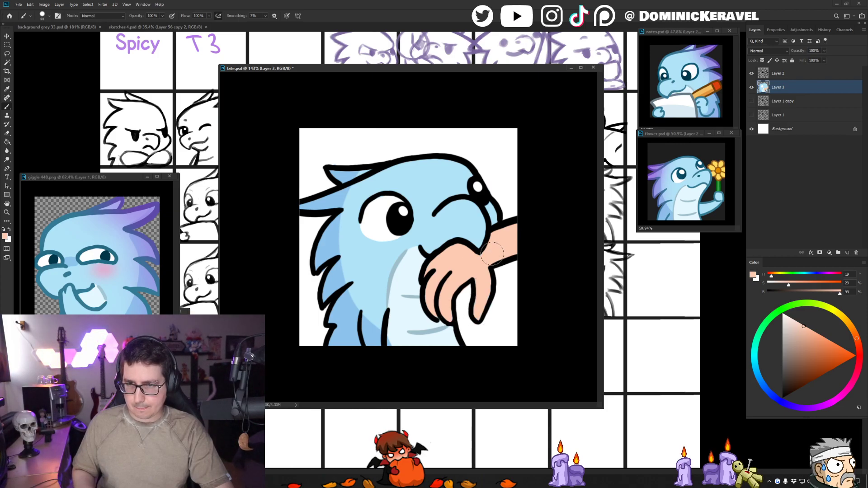
- Choose a darker peach with saturation 40 and brightness 91, and shade the arm's underside, the fingers and the thumb
click(809, 336)
drag(857, 339, 858, 342)
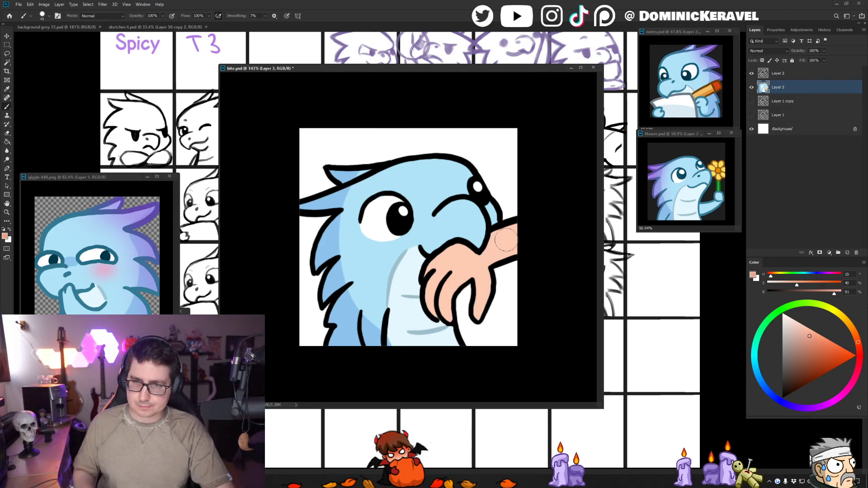
drag(500, 260, 527, 251)
mouse_move(464, 281)
mouse_down()
mouse_move(448, 292)
mouse_move(445, 319)
mouse_up()
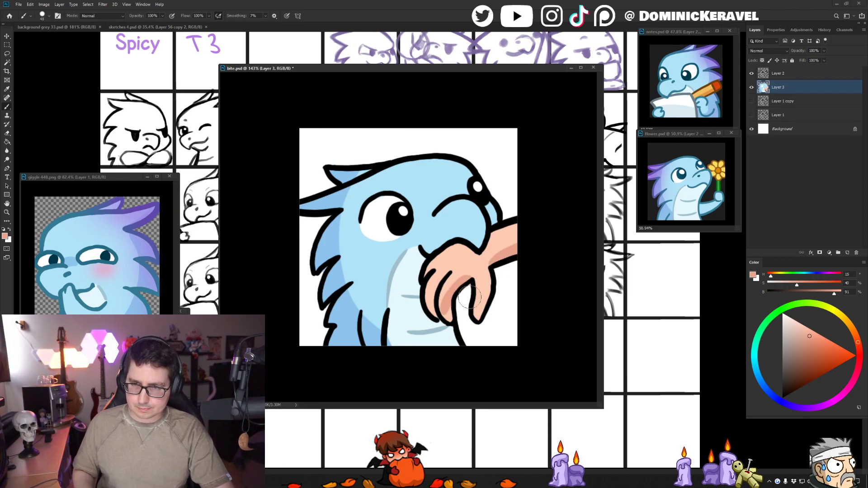
key(ctrl+z)
drag(470, 277, 450, 313)
key(ctrl+z)
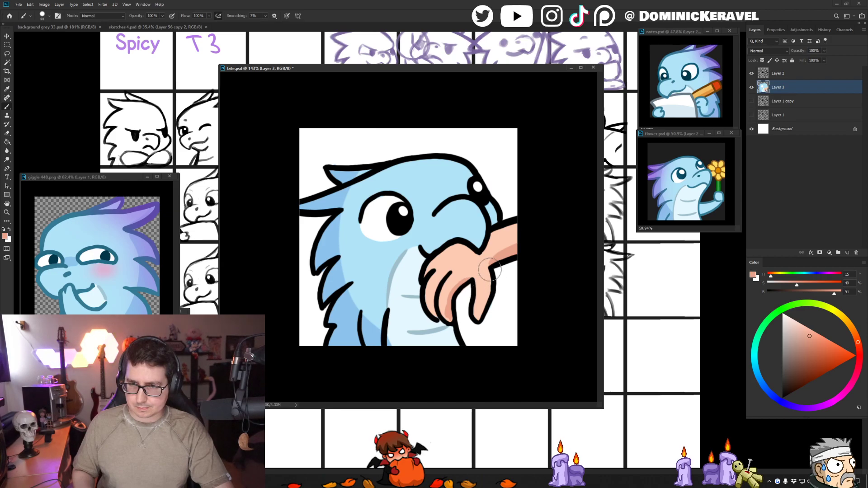
drag(490, 270, 478, 318)
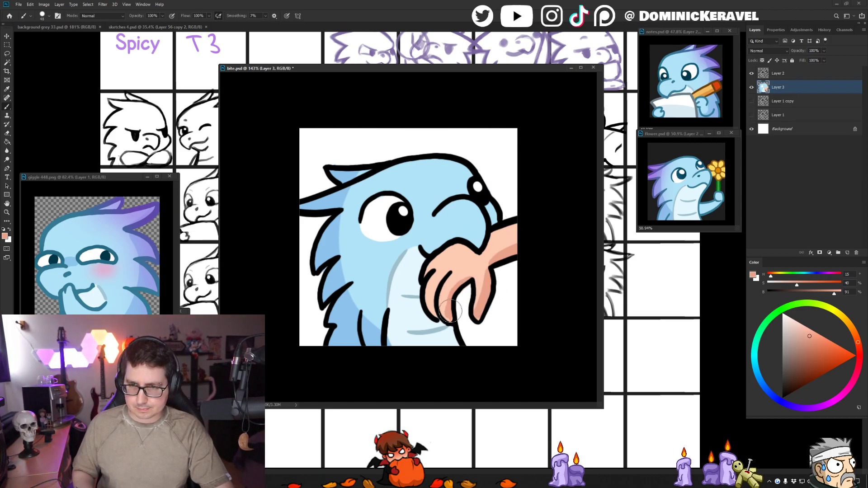
- Refine the edges of the hand and arm shading with a smaller brush, using the sampled pale peach
alt+right_click(467, 279)
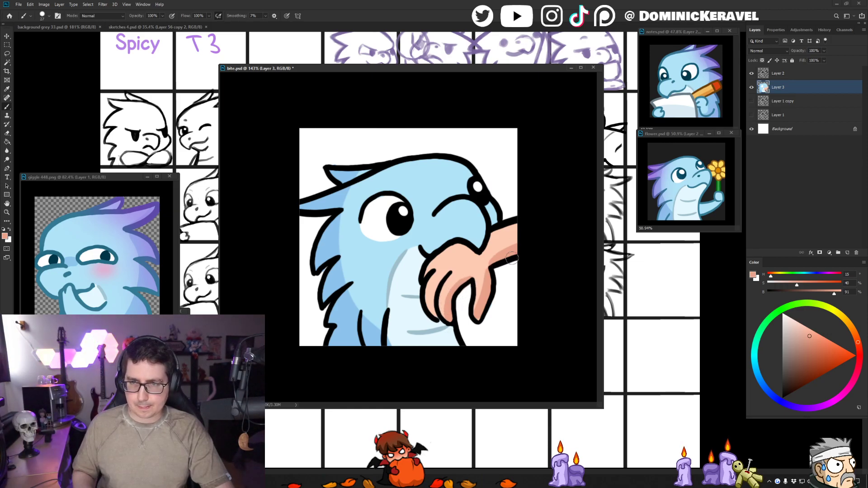
alt+click(481, 276)
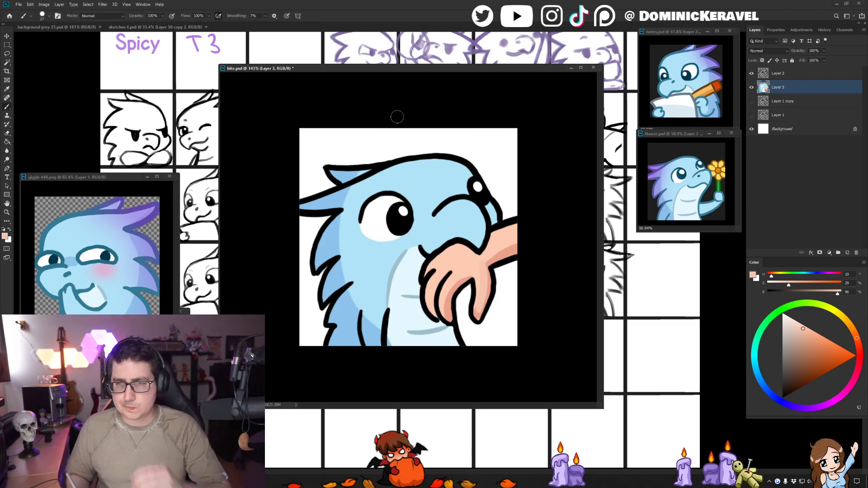
alt+click(509, 241)
drag(485, 254, 533, 235)
- Switch to the line art on Layer 2 with black as the foreground colour and draw a small nostril on the snout
ctrl+click(492, 226)
key(d)
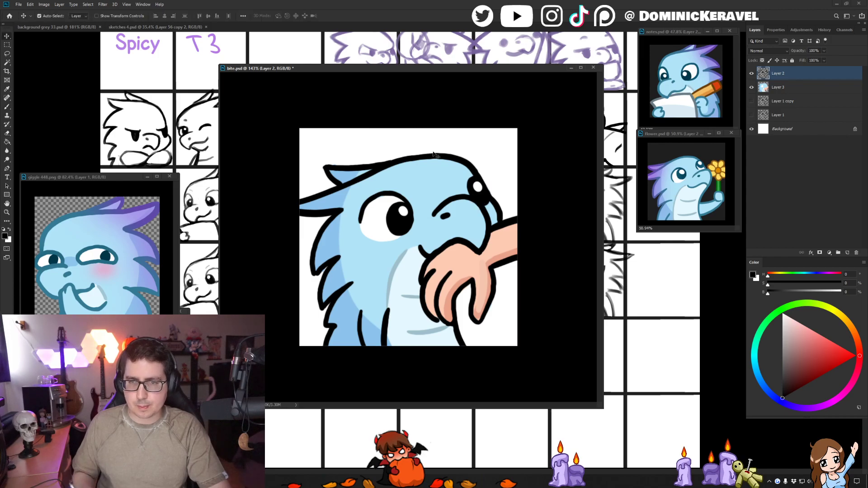
- Sample the blue outline colour from the giggle reference and fill the black body outline and arm lines on Layer 2, with transparency locked
alt+click(49, 227)
key(v)
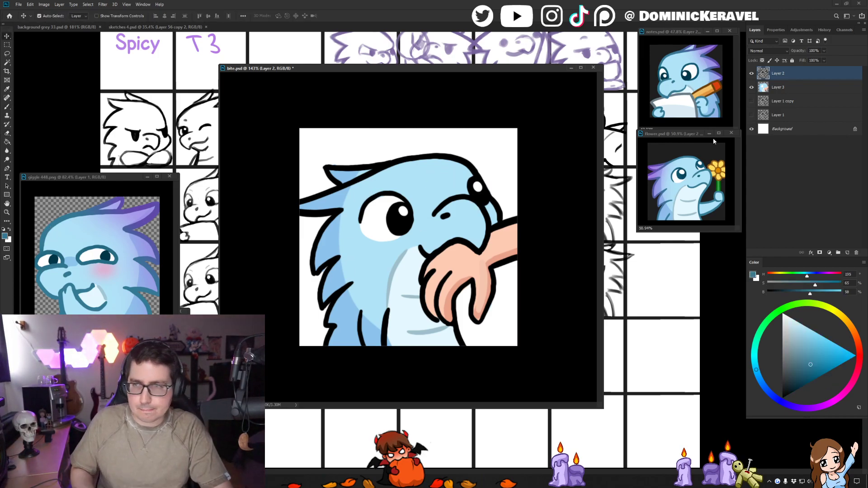
key(g)
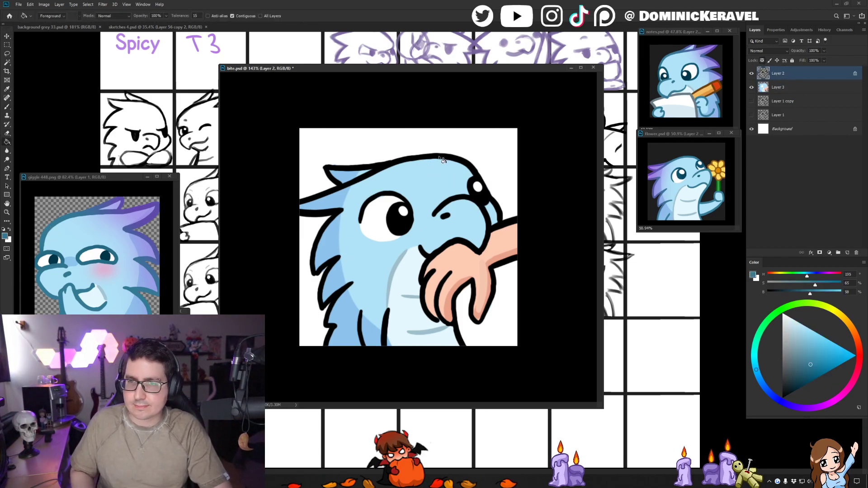
click(439, 156)
click(354, 279)
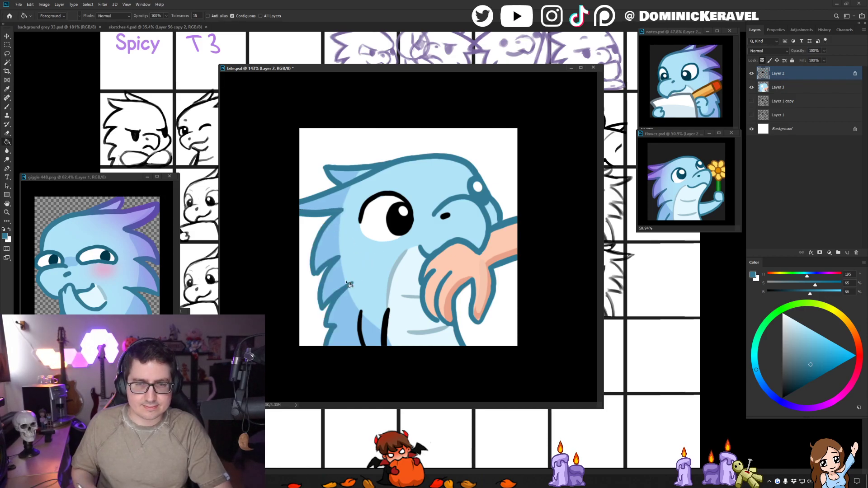
click(365, 320)
click(386, 322)
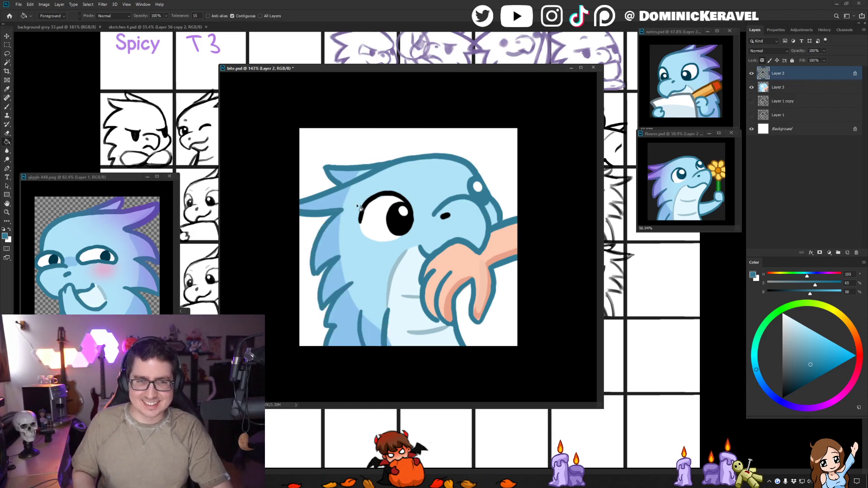
- Sample the dark navy from the giggle reference's eye and fill the near eye's lines and pupil with it
key(b)
alt+click(109, 257)
key(g)
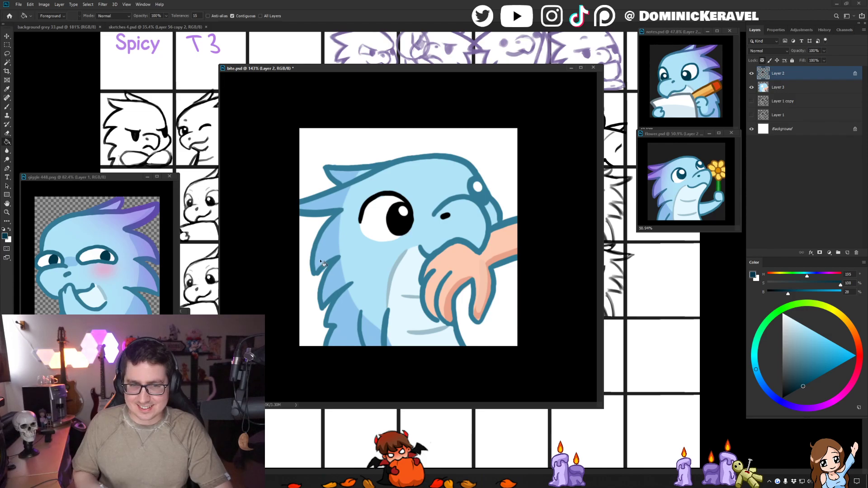
click(408, 228)
- Paint the far eye dark navy, clean up its edge, and recolour the nostril with the blue outline colour
key(b)
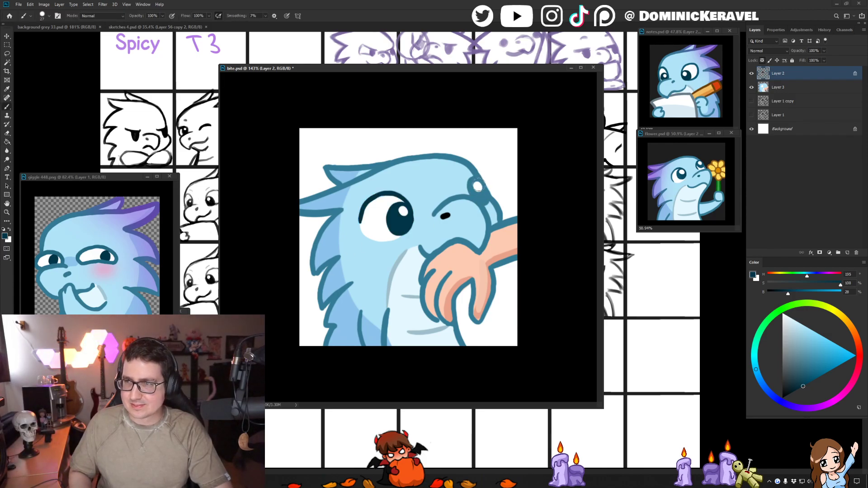
drag(467, 184, 474, 189)
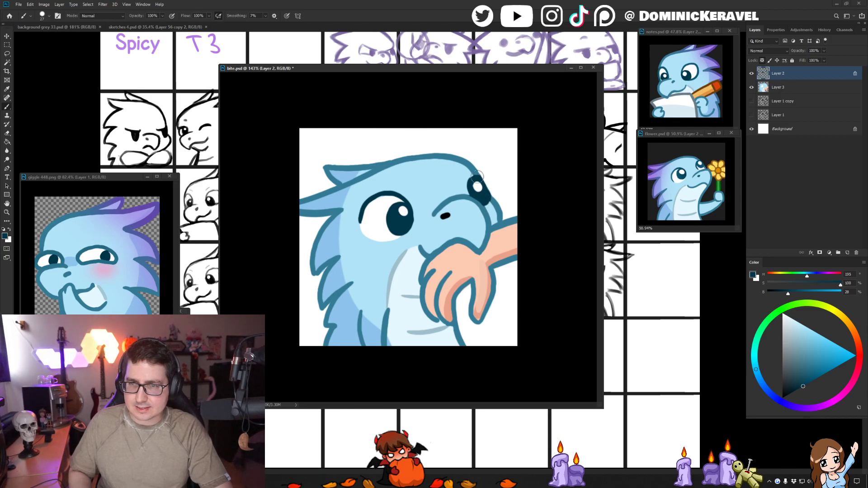
alt+click(469, 175)
alt+click(474, 180)
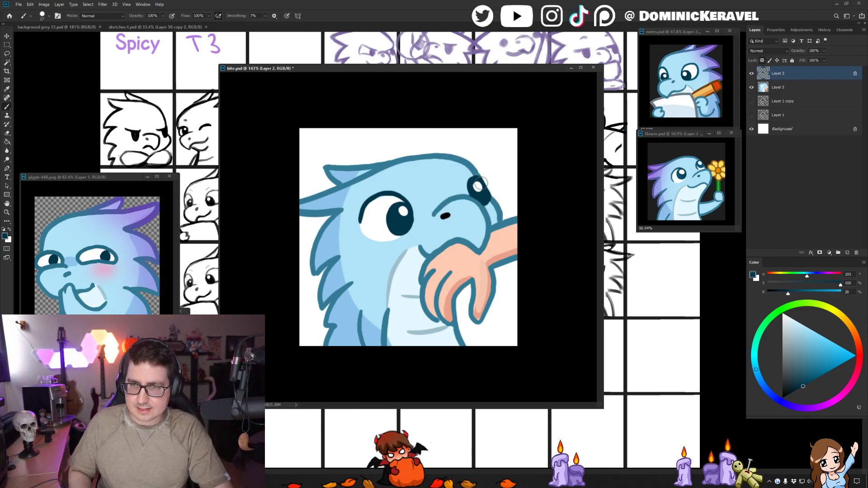
alt+click(491, 189)
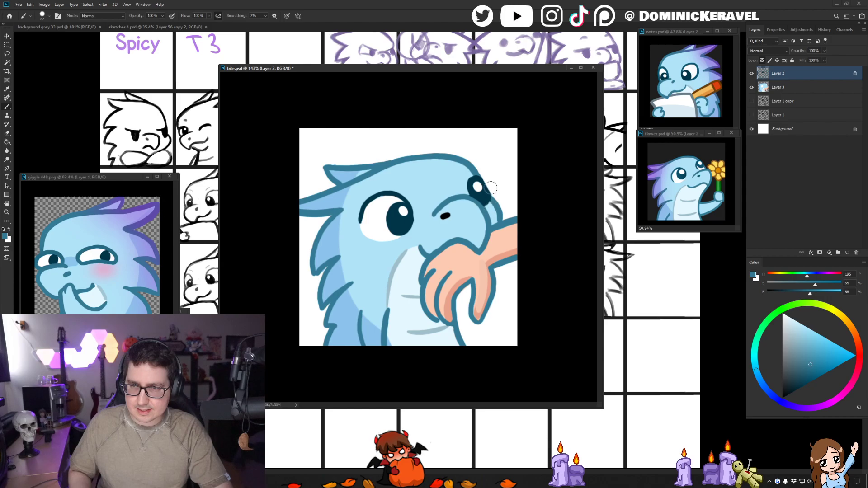
drag(450, 214, 442, 217)
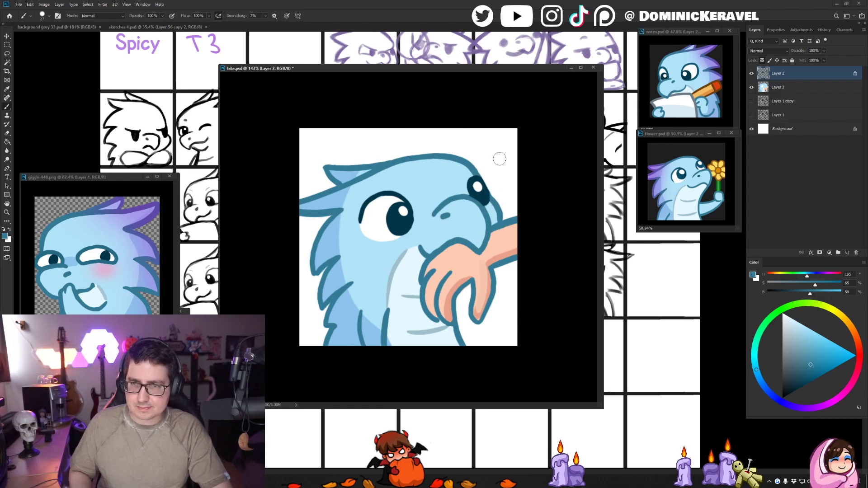
- Check how the whole bite emote reads at a reduced size
alt+click(476, 160)
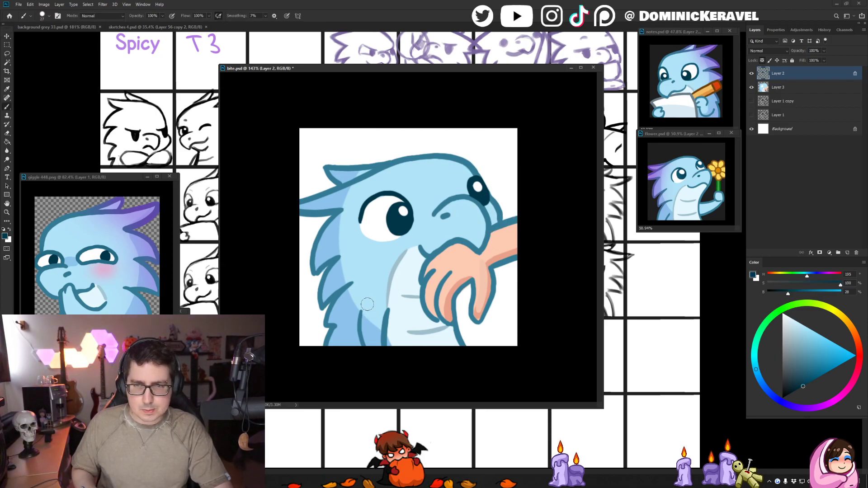
key(v)
key(b)
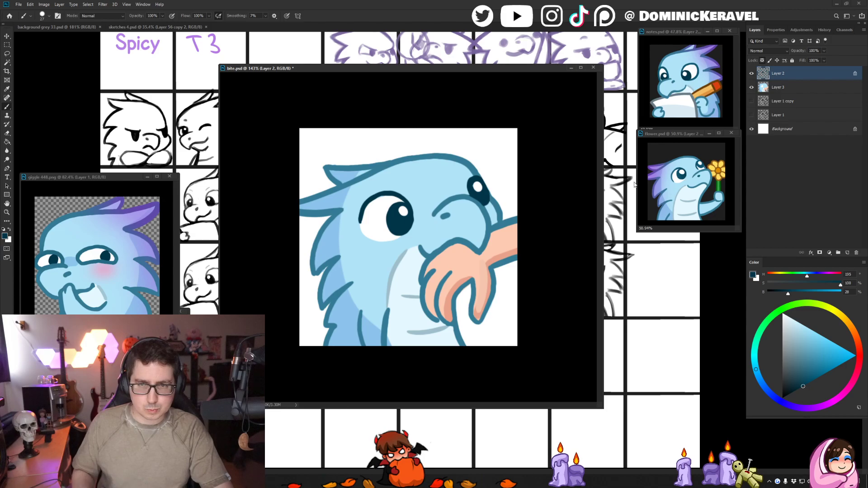
scroll(525, 220, down, 5)
key(ctrl+shift+h)
key(ctrl+shift+h)
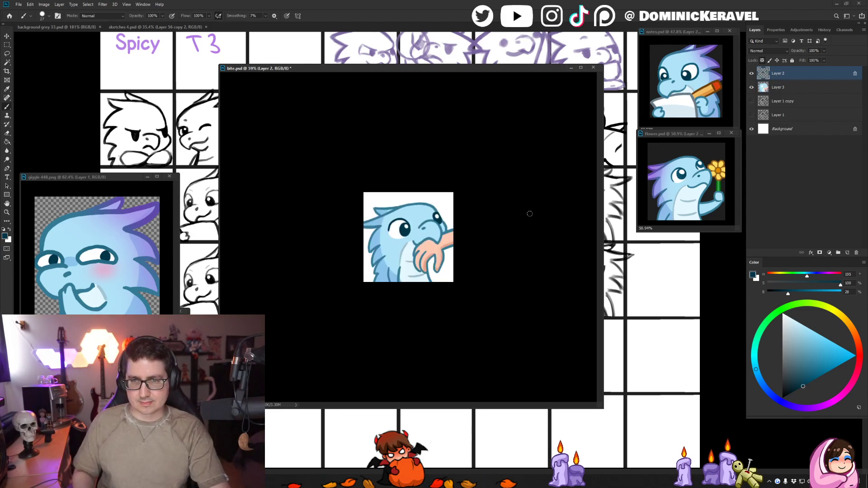
scroll(527, 209, up, 5)
- Choose a dark red with saturation 66 and brightness 65, and recolour the outlines of the human hand and arm
alt+click(505, 244)
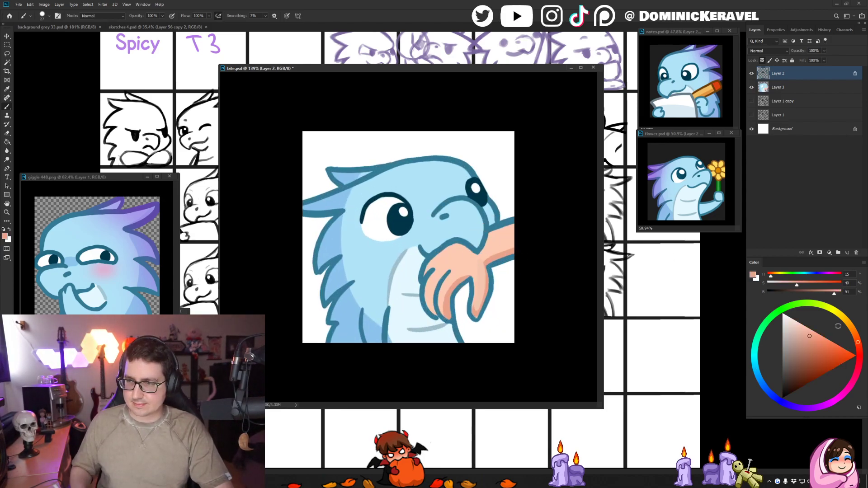
click(859, 348)
click(814, 362)
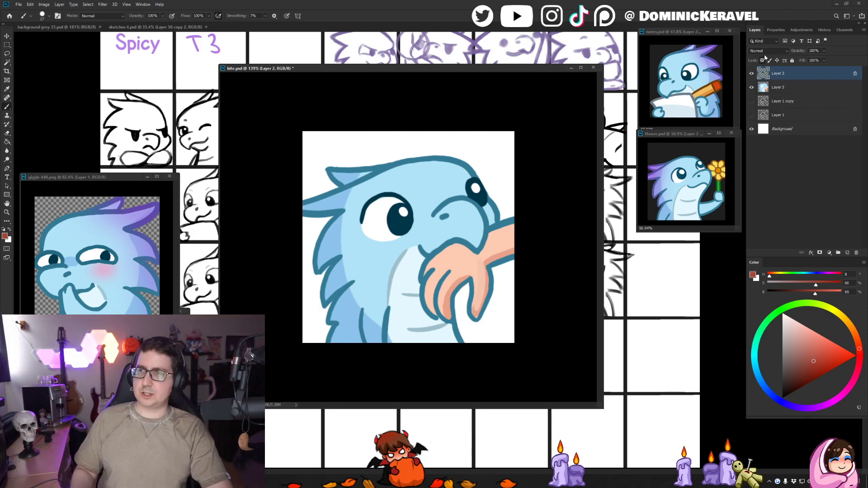
drag(512, 220, 507, 224)
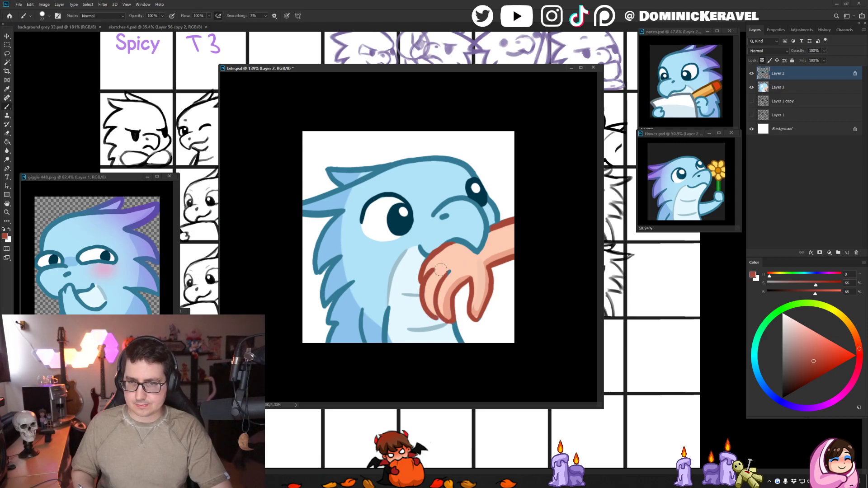
- Restore the mouth line above the hand with the sampled outline blue and save bite.psd
alt+click(458, 238)
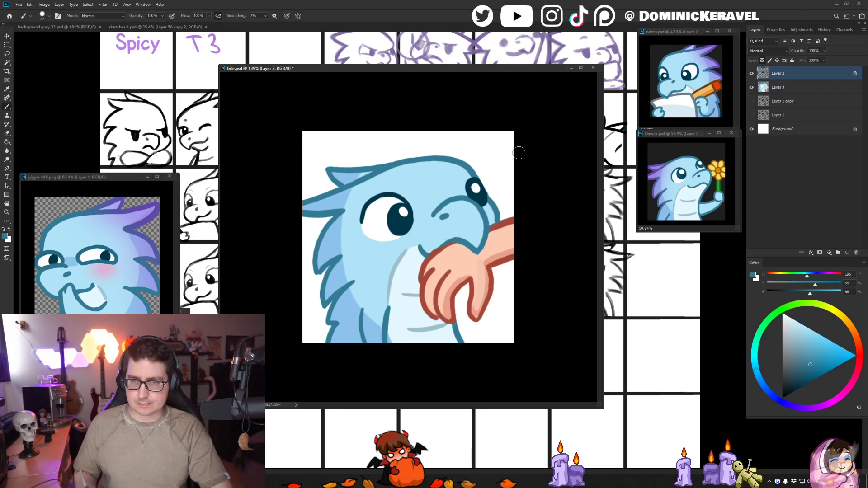
key(v)
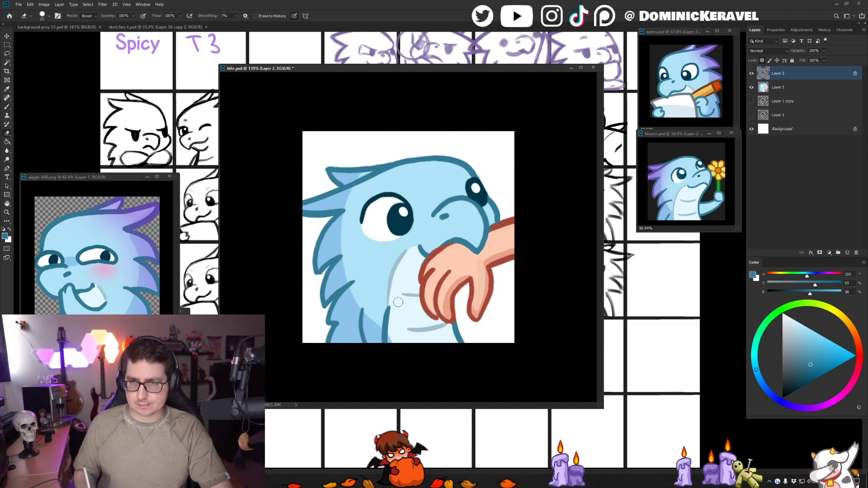
key(ctrl+s)
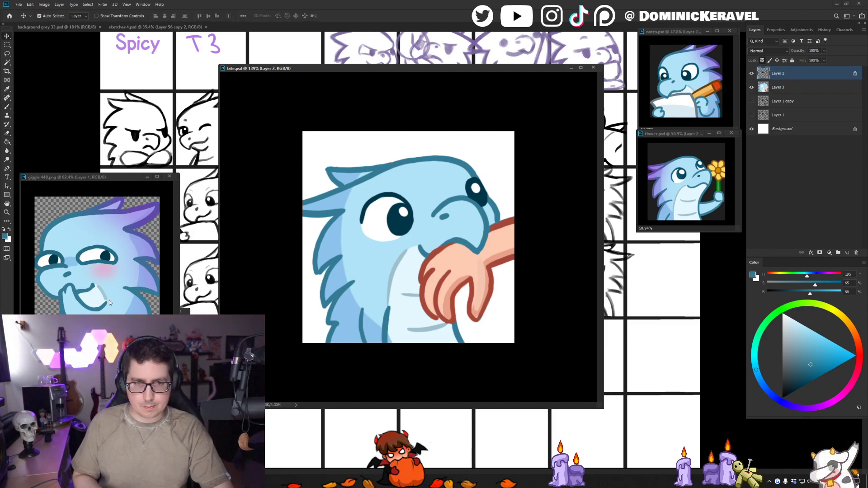
- Sample the light purple from the colour swatches in sketches 4.psd and return to bite.psd
click(131, 66)
mouse_move(131, 66)
mouse_down()
mouse_move(114, 105)
mouse_move(145, 194)
mouse_move(134, 131)
mouse_up()
key(b)
alt+click(148, 99)
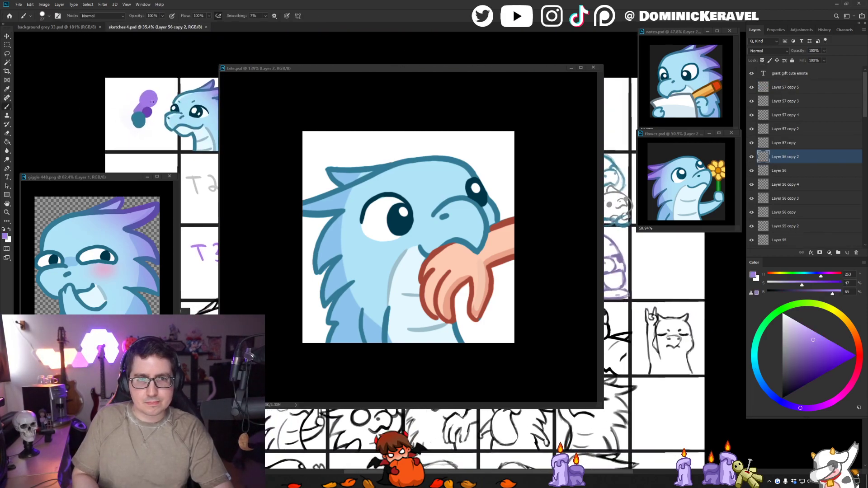
key(v)
click(457, 172)
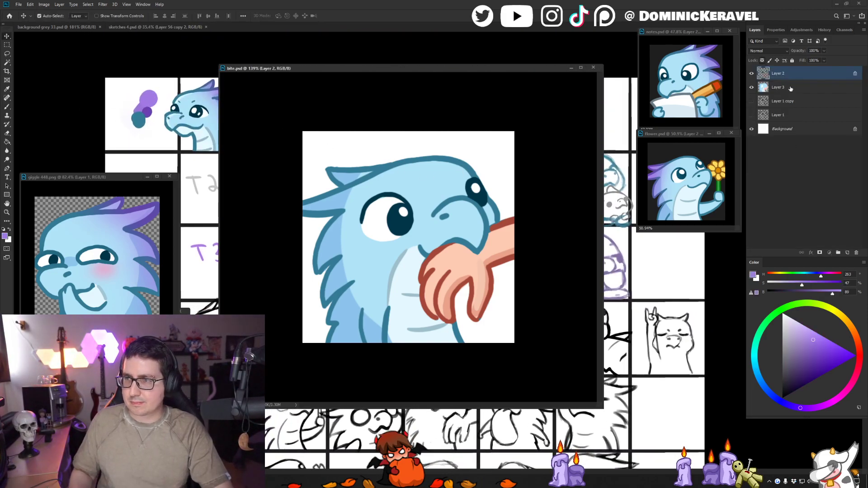
- Switch to Layer 3 with transparency locked and choose the Air Broosh preset from the Dom Brushes EMOTES group
key(b)
right_click(335, 219)
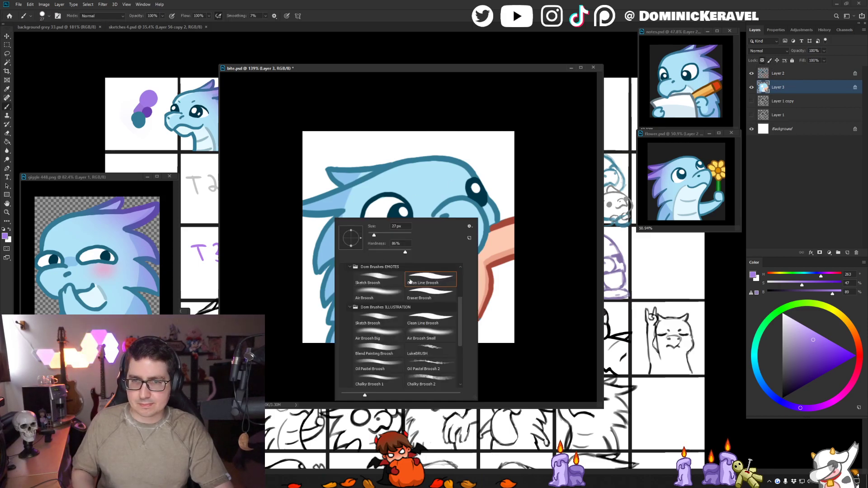
double_click(379, 293)
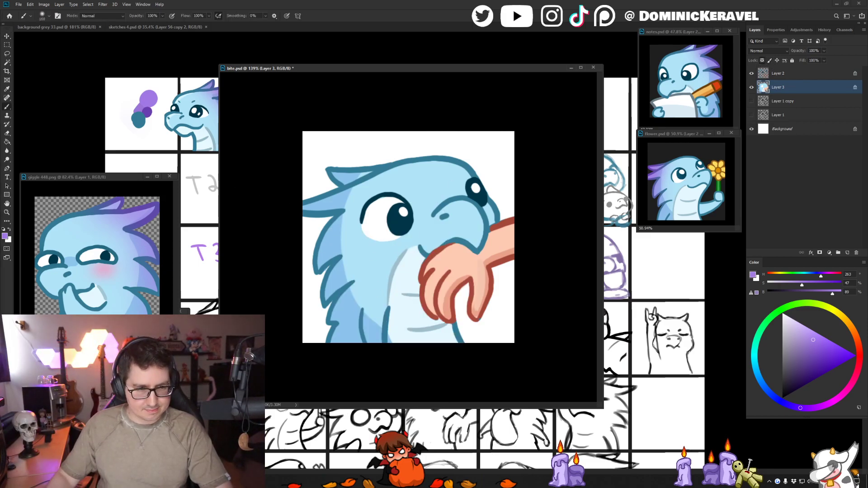
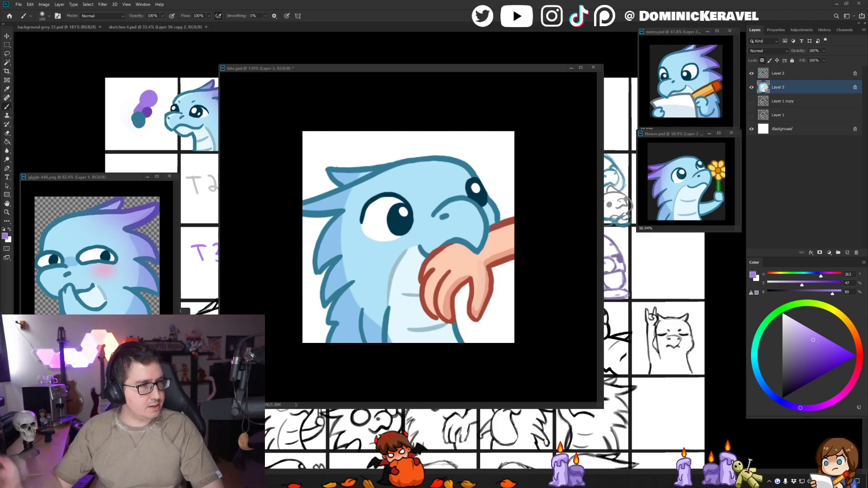
drag(413, 69, 429, 68)
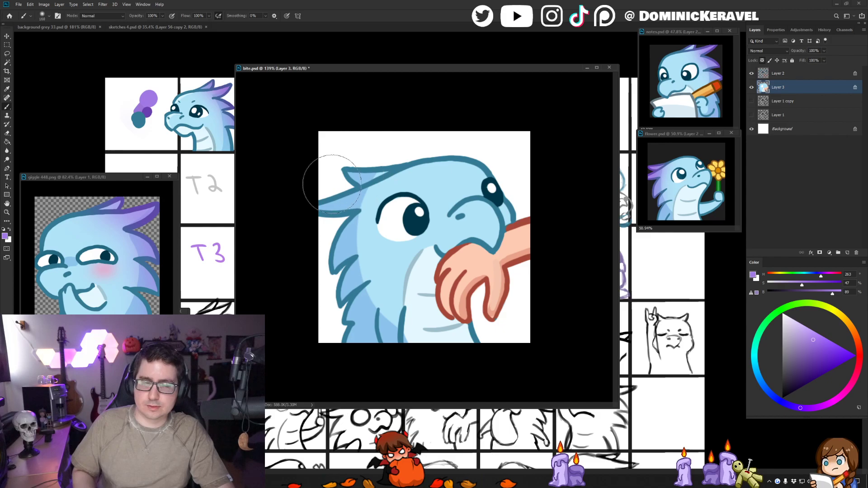
drag(317, 188, 342, 327)
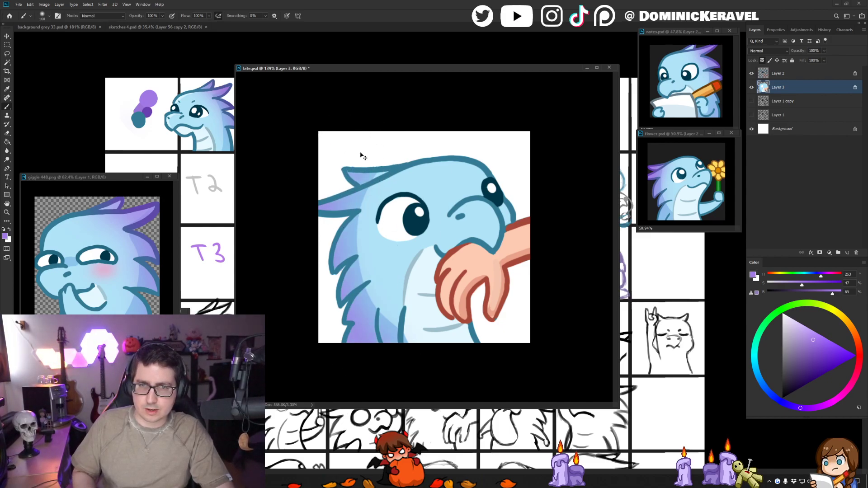
mouse_move(363, 190)
mouse_down()
mouse_move(375, 189)
mouse_move(351, 293)
mouse_up()
key(ctrl+z)
key(ctrl+z)
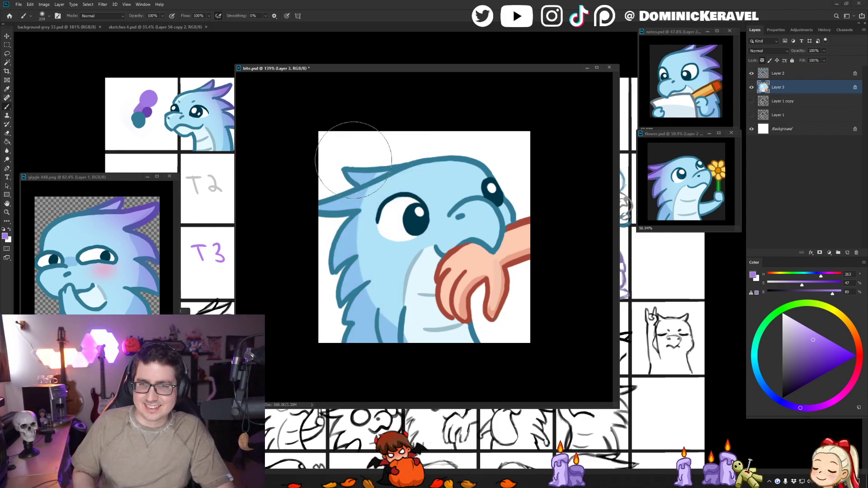
- Airbrush light purple shading over the head fins and the spikes along the back of the neck on Layer 3
drag(352, 167, 352, 294)
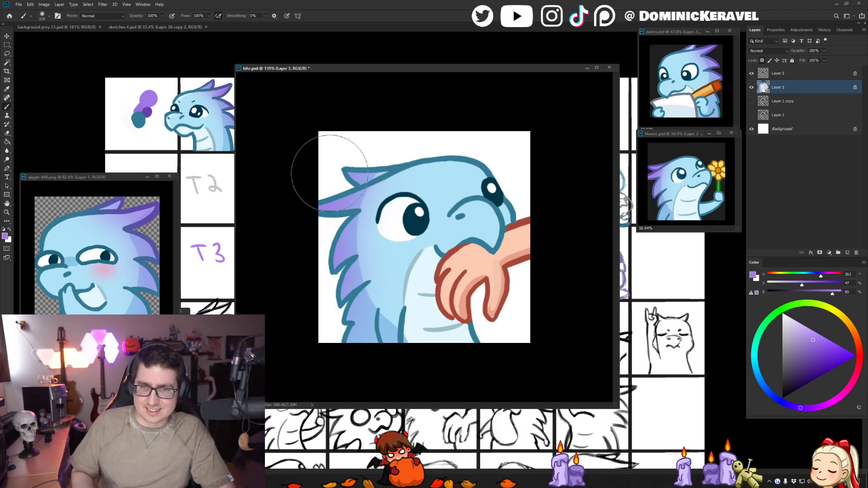
drag(353, 194, 339, 194)
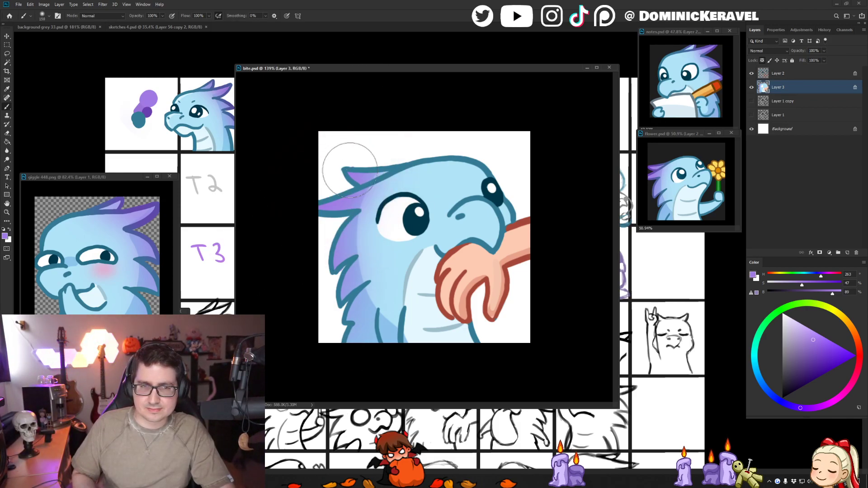
alt+click(126, 261)
key(w)
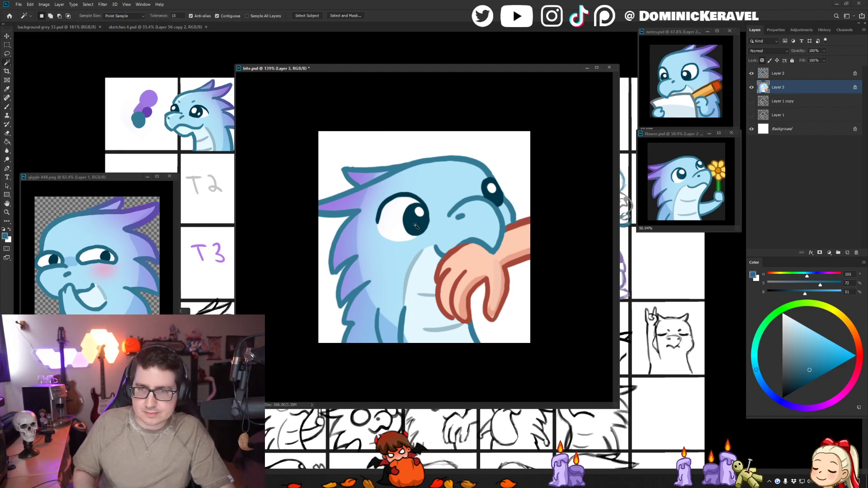
key(ctrl+d)
- Switch to Layer 2, sample the dark purple swatch from sketches 4.psd and airbrush it over the outlines of the head fins and back spikes
key(alt+bracketright)
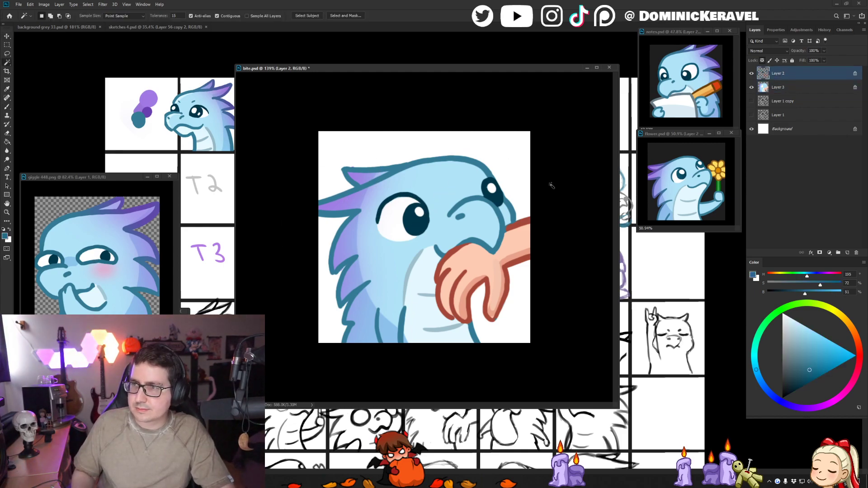
key(b)
drag(421, 202, 396, 200)
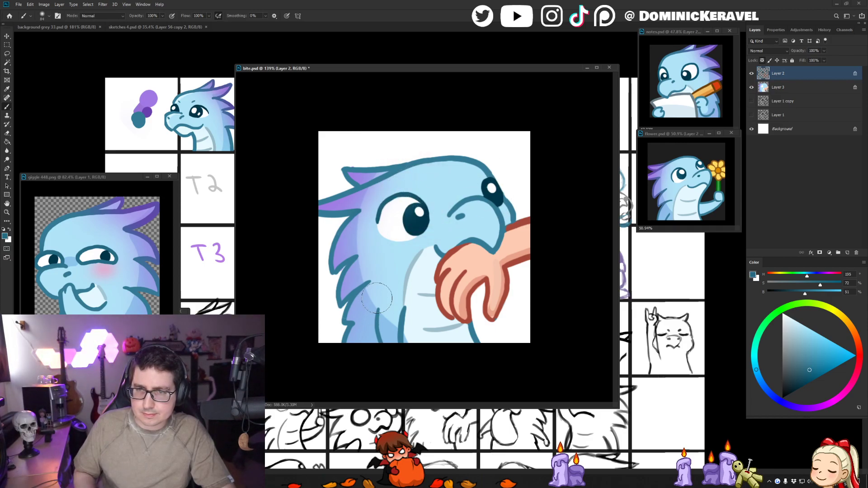
key(v)
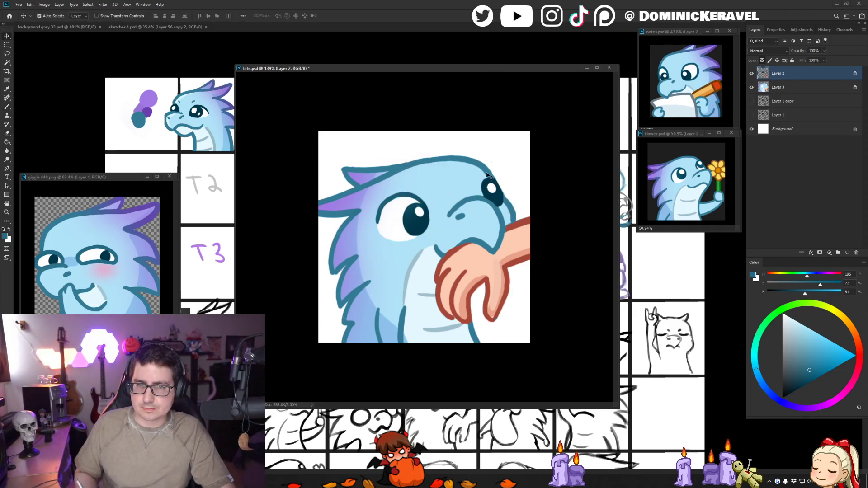
key(b)
alt+click(148, 113)
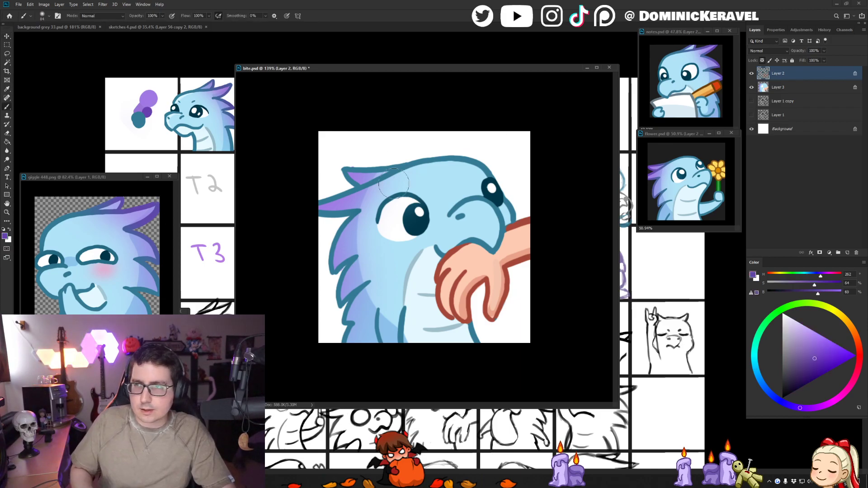
drag(400, 177, 419, 177)
drag(359, 203, 380, 203)
drag(339, 147, 300, 295)
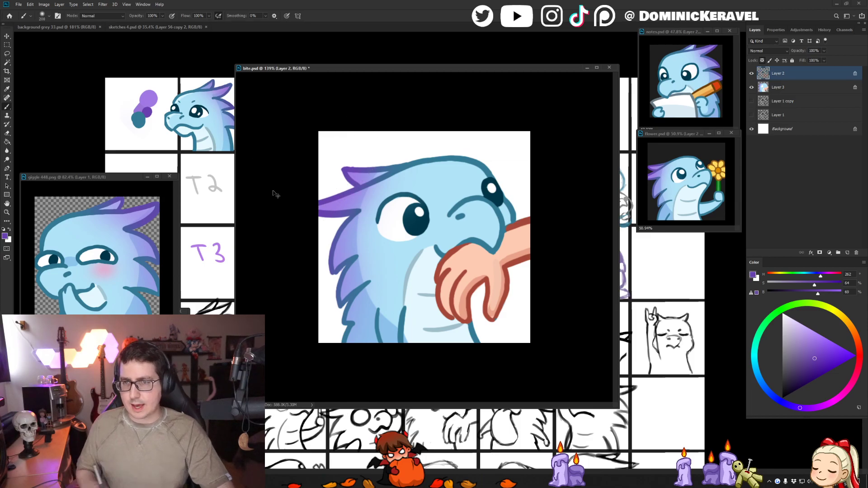
key(v)
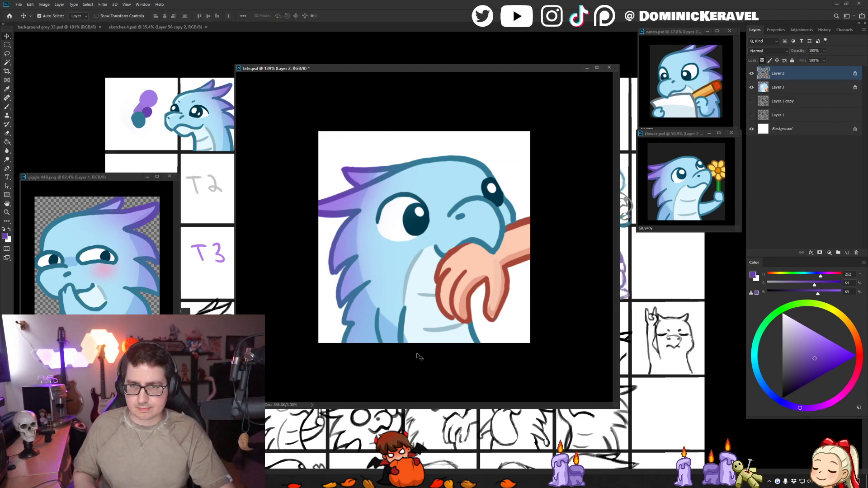
- Switch to background grey 33.psd, move the bite.psd window aside and find the row of finished blue dragon emotes
click(92, 27)
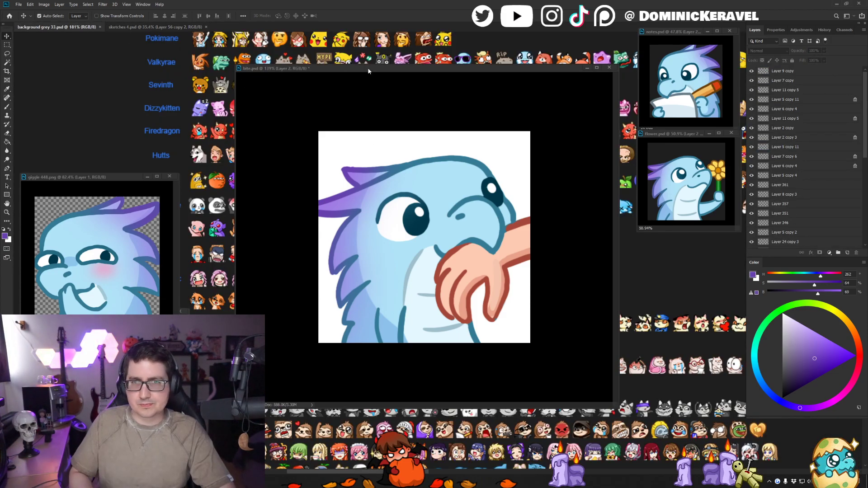
drag(368, 70, 644, 108)
click(490, 253)
drag(490, 258, 366, 91)
drag(443, 343, 362, 135)
drag(452, 397, 302, 131)
drag(493, 317, 373, 206)
drag(265, 233, 399, 215)
drag(432, 181, 378, 192)
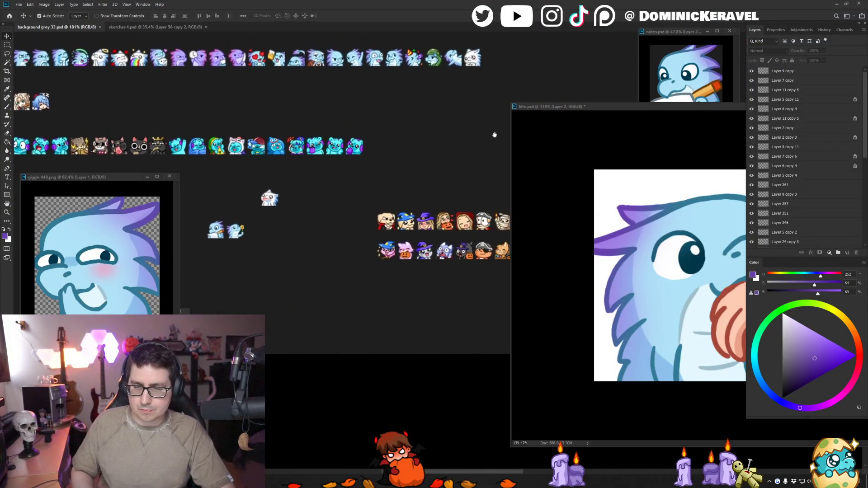
- Reposition and shrink the bite.psd window so it sits below the rows of finished emotes
drag(627, 109, 392, 83)
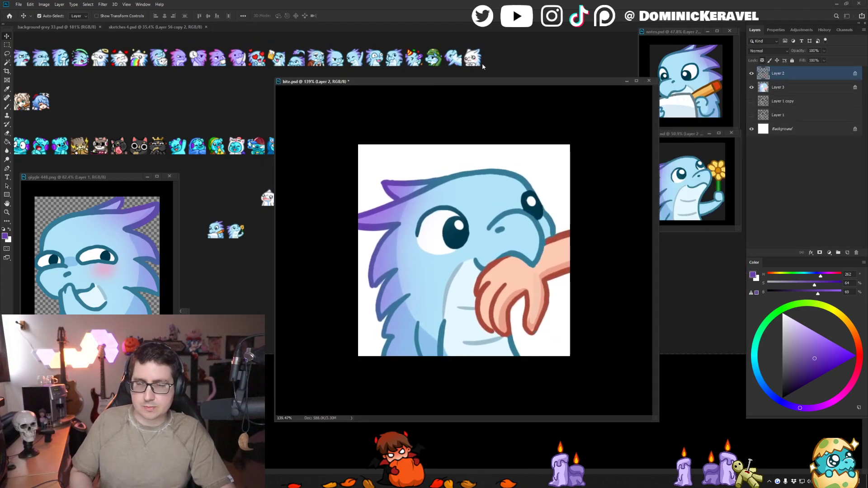
click(663, 78)
drag(620, 82, 580, 159)
drag(493, 160, 526, 160)
- Sample the dark grey from background grey 33.psd and fill the Background layer of bite.psd with it
key(b)
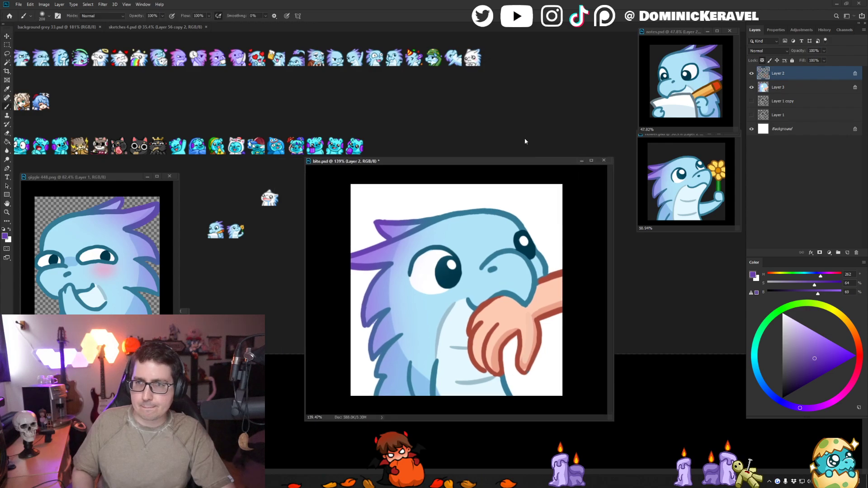
alt+click(529, 133)
click(779, 130)
key(alt+BackSpace)
key(v)
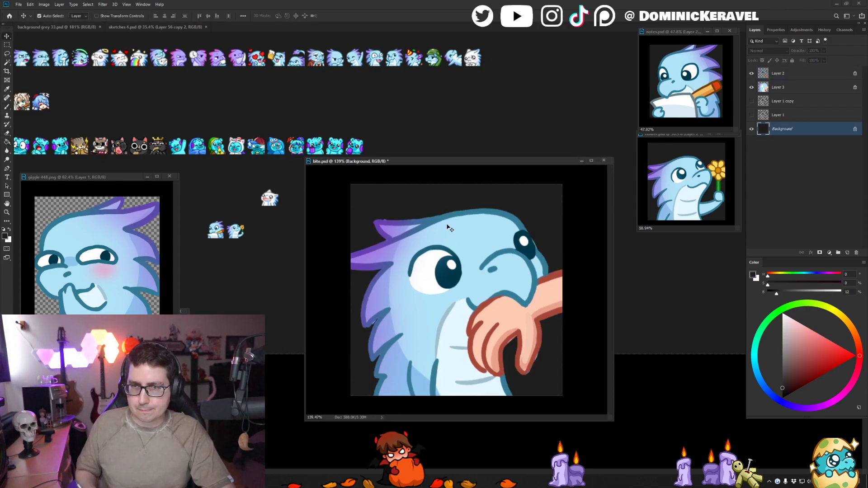
- Merge Layer 2 and Layer 3, duplicate the merged layer and hide the original
click(448, 230)
shift+click(796, 89)
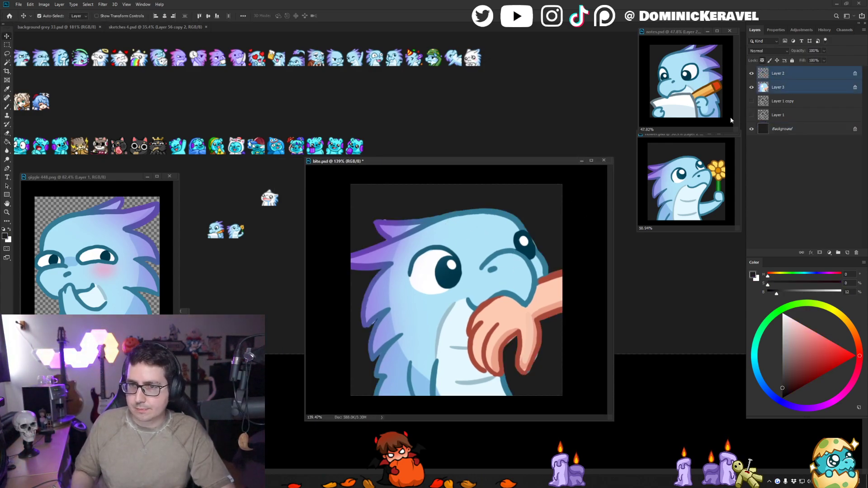
key(ctrl+e)
key(ctrl+j)
click(751, 87)
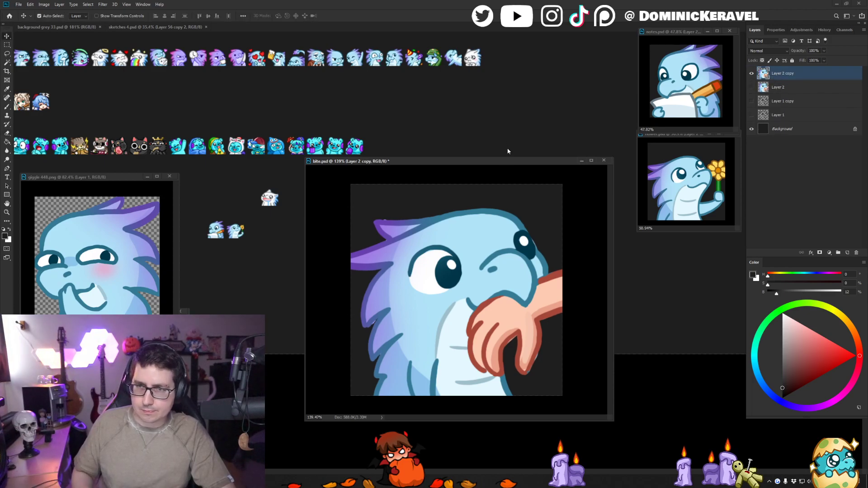
- Choose the Clean Line Broosh preset from the Dom Brushes EMOTES group for cleaning up the neck spikes
drag(503, 161, 527, 158)
key(b)
right_click(478, 267)
click(571, 322)
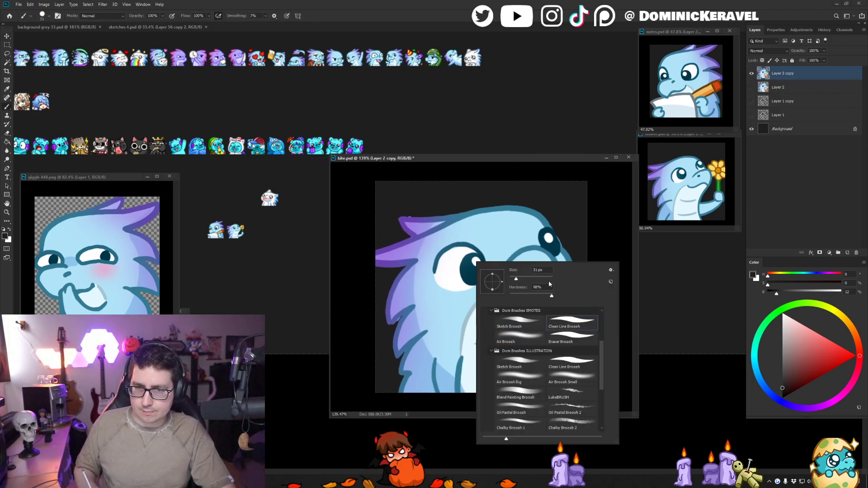
key(Return)
drag(419, 290, 432, 302)
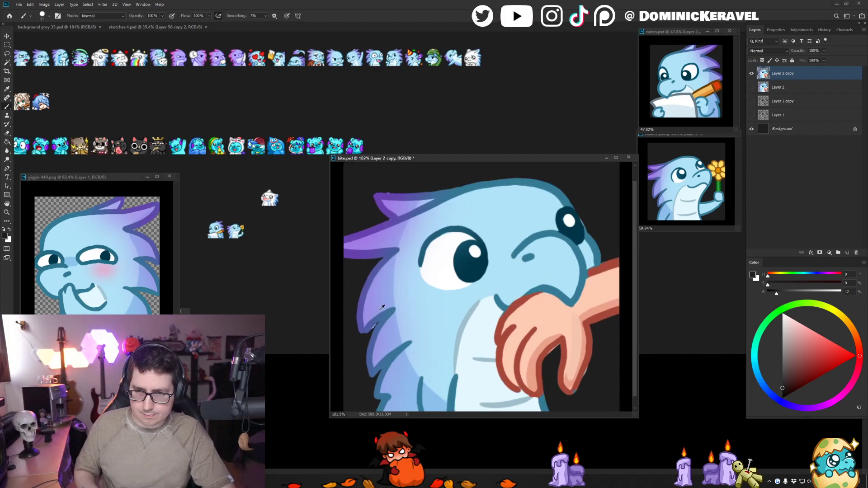
alt+right_click(390, 280)
alt+right_click(383, 311)
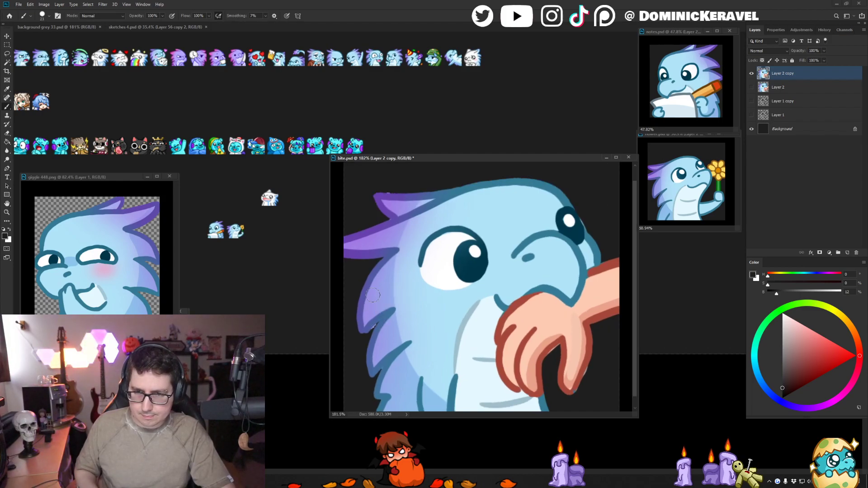
alt+click(364, 333)
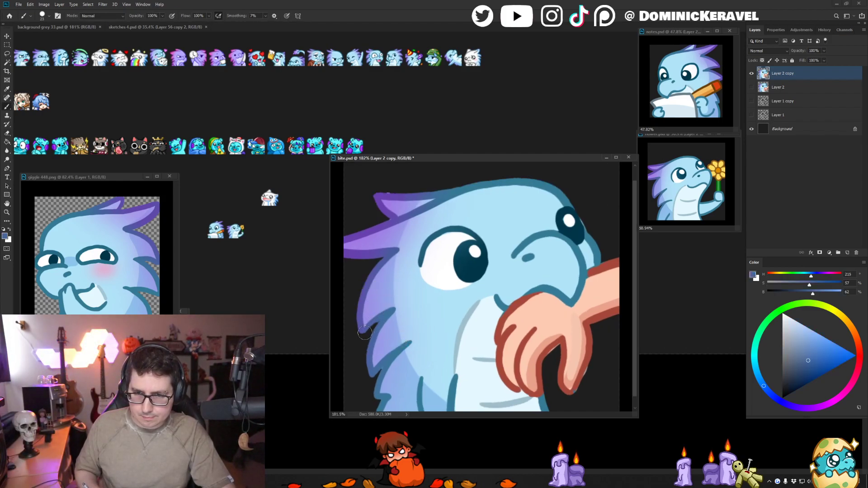
alt+right_click(380, 321)
key(ctrl+z)
- Erase the stray light pixels outside the outline in the gap between the upper back spikes
key(e)
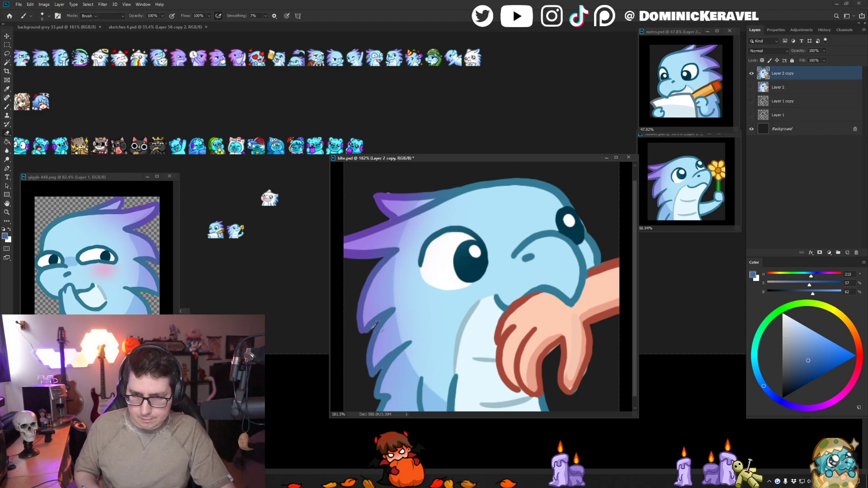
scroll(376, 291, up, 3)
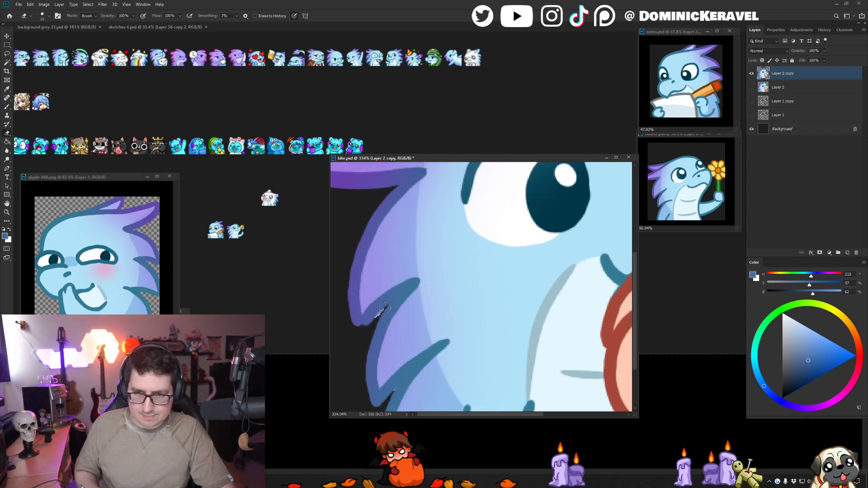
mouse_move(384, 308)
mouse_down()
mouse_move(368, 332)
mouse_move(375, 317)
mouse_move(351, 336)
mouse_up()
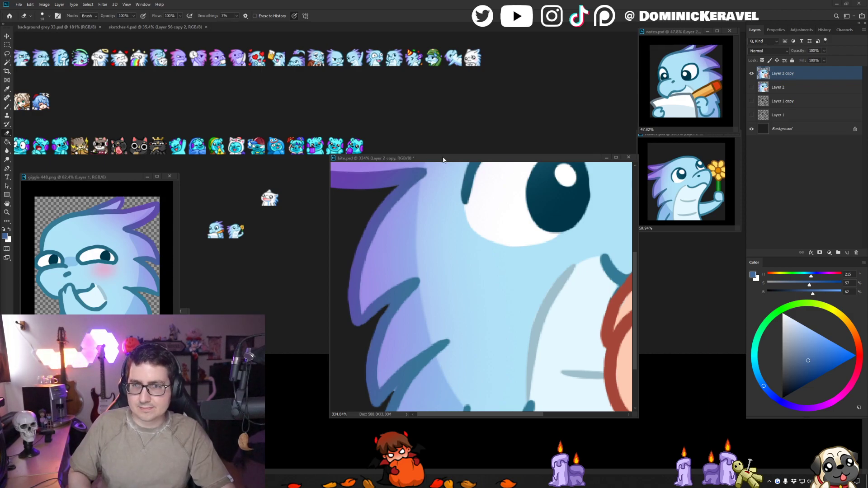
- Enlarge the bite.psd window and touch up the gap between the lower back spikes with the sampled outline blue
drag(443, 159, 388, 156)
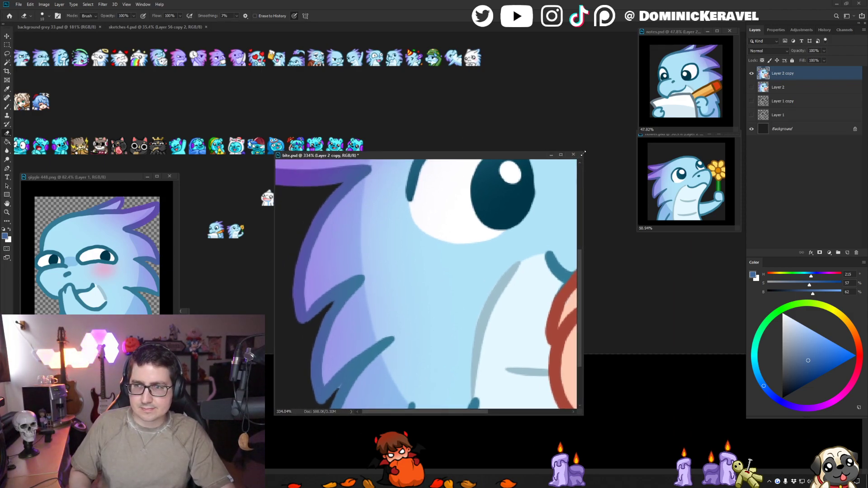
drag(583, 155, 698, 33)
key(b)
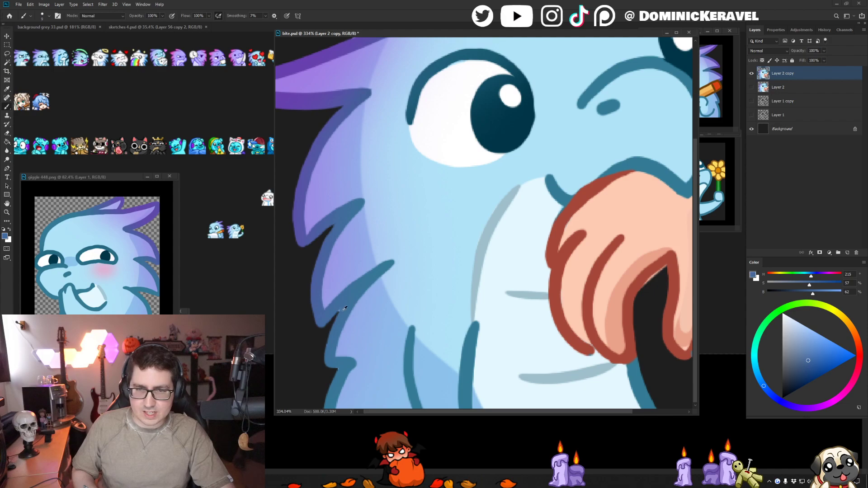
alt+click(341, 319)
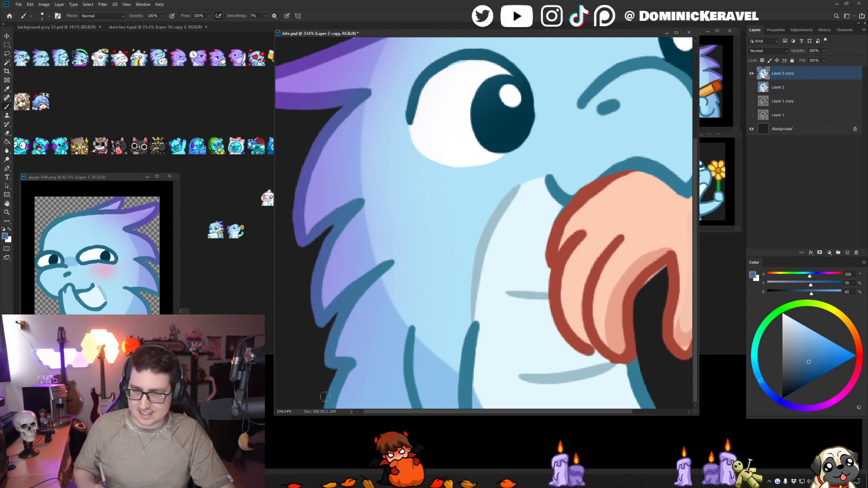
- Sample the dark red of the hand's outline and smooth the outer edge of the finger farthest from the belly
drag(588, 301, 504, 300)
alt+click(502, 349)
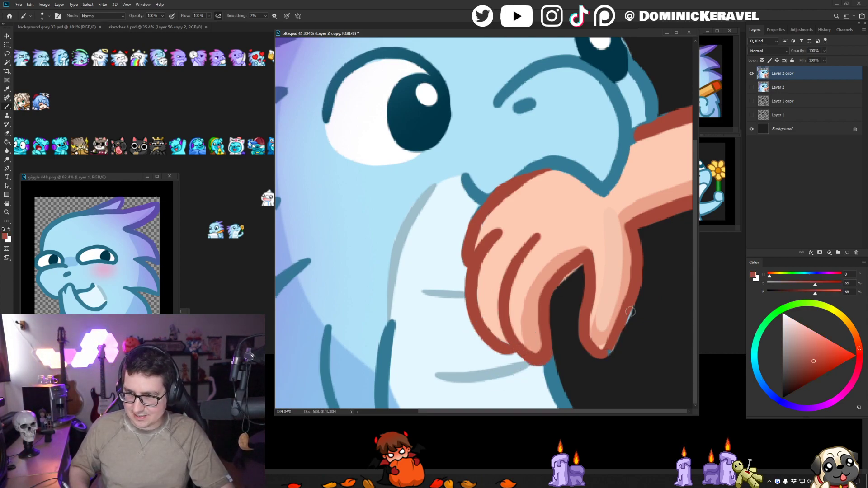
drag(639, 293, 617, 355)
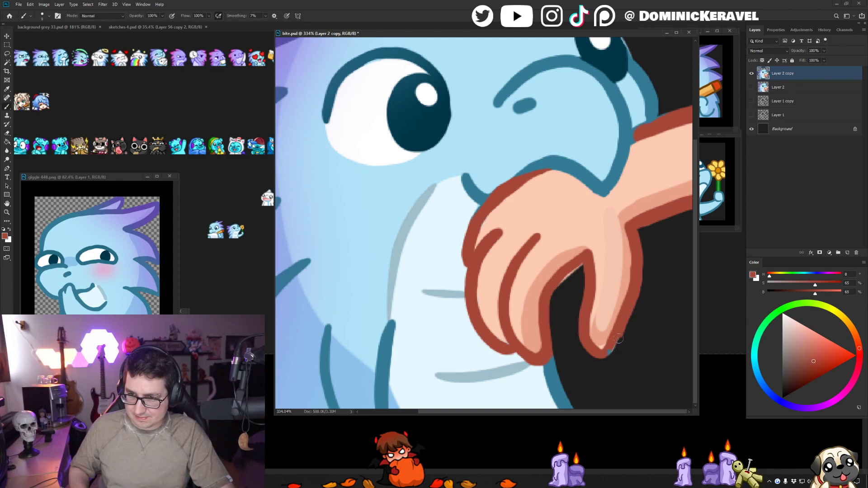
- Erase the stray blue pixels at that finger's tip and save bite.psd
key(e)
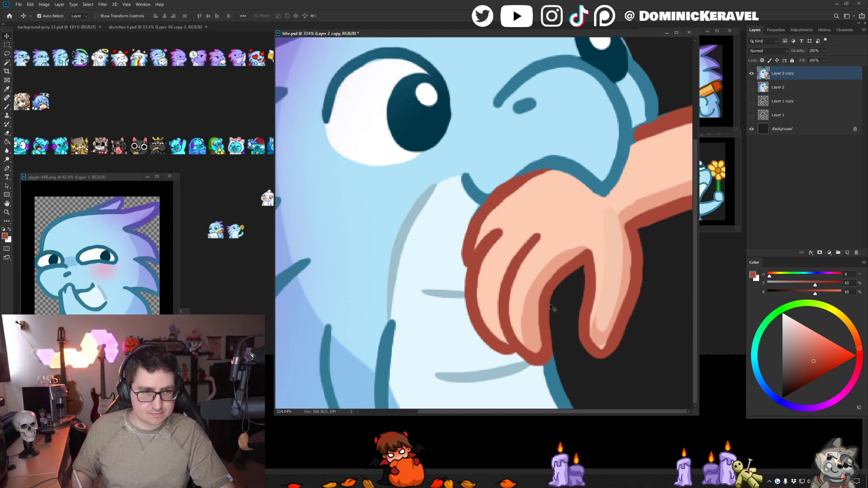
key(ctrl+s)
key(v)
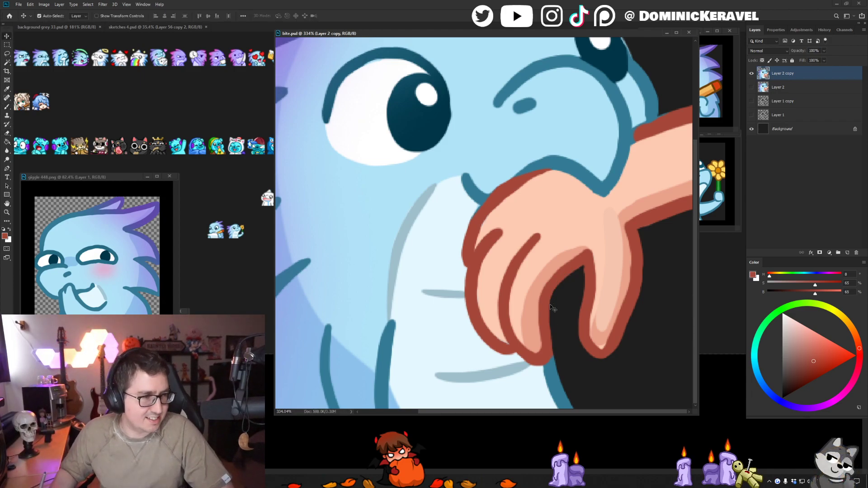
- Touch up the skin tones near the tip of the finger farthest from the belly with sampled skin colours, undoing the last stroke
key(b)
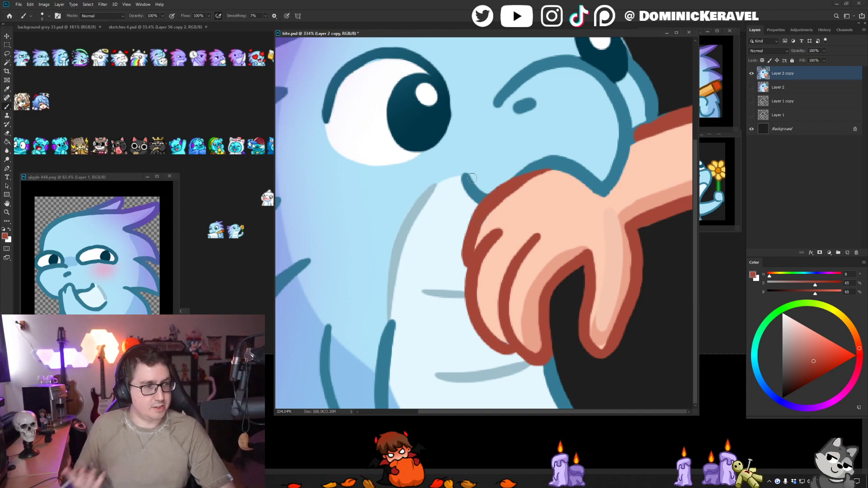
alt+click(532, 183)
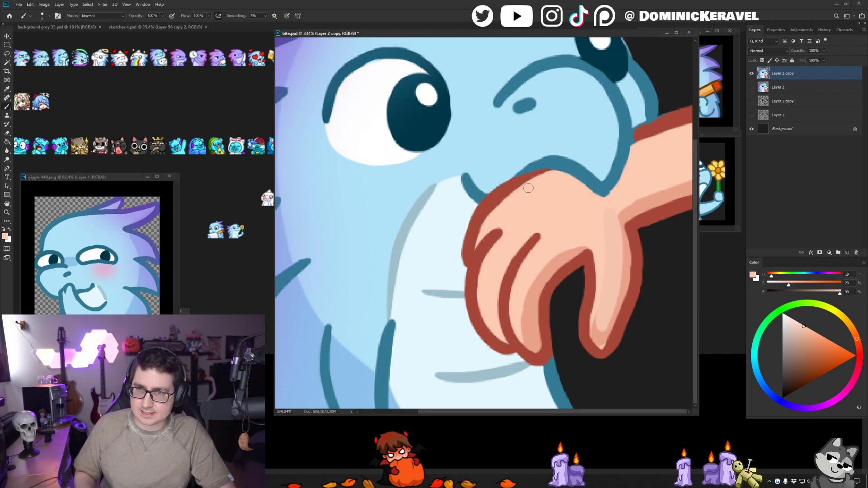
key(v)
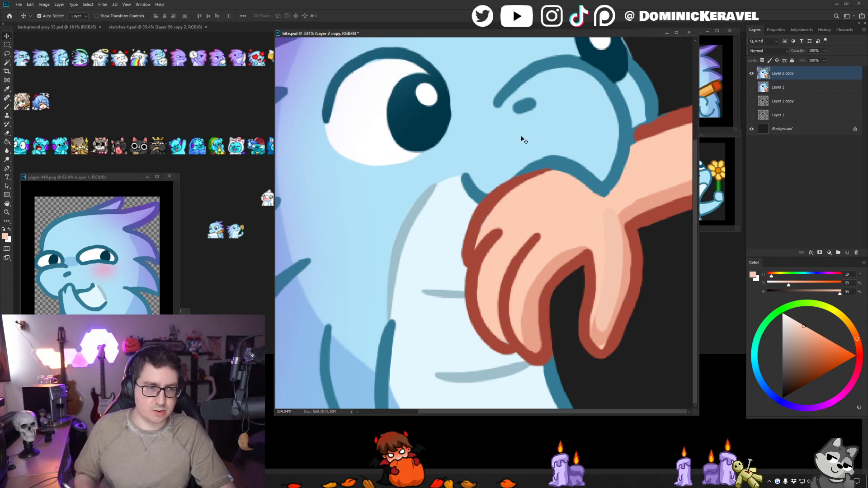
key(b)
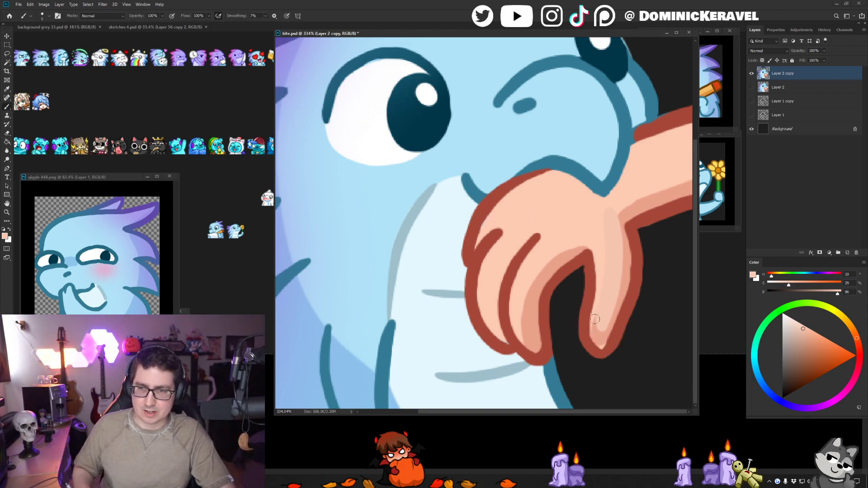
drag(594, 319, 605, 328)
alt+click(600, 335)
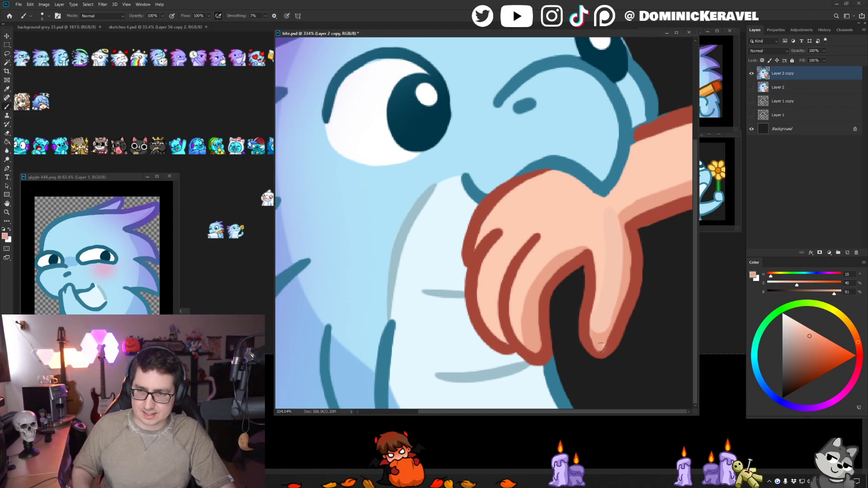
key(ctrl+z)
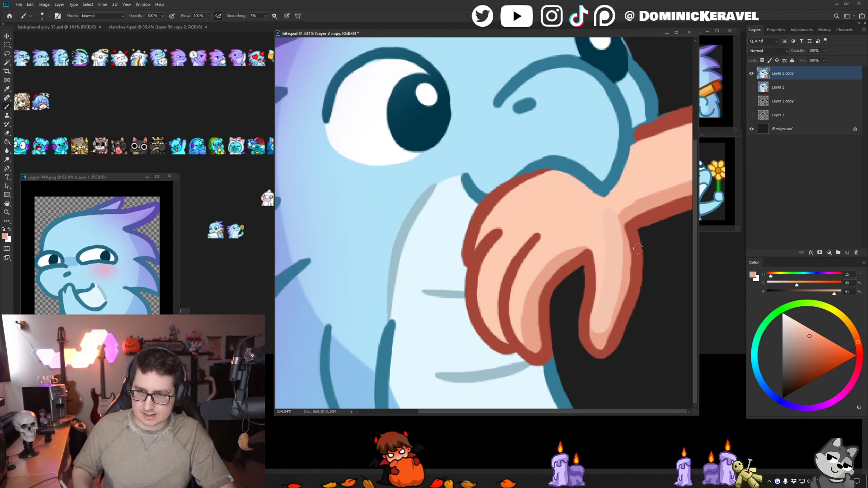
key(v)
alt+drag(612, 235, 612, 239)
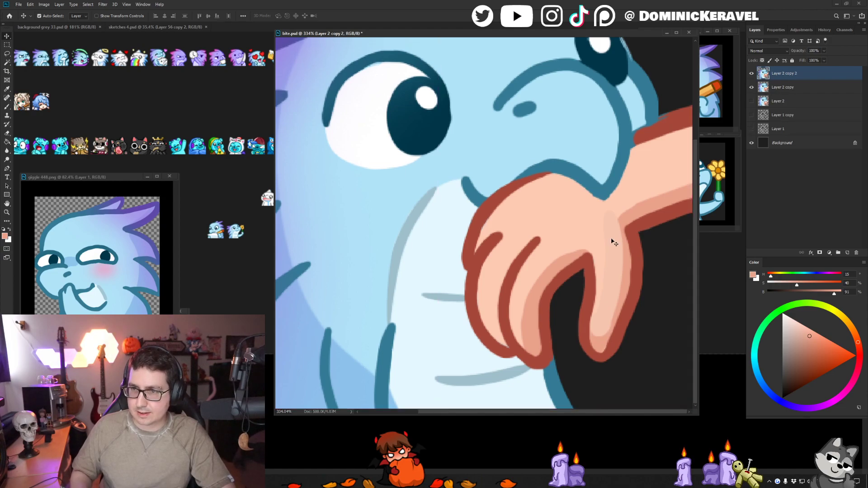
key(g)
key(ctrl+z)
key(ctrl+z)
- Even out the light and shaded skin along the finger farthest from the belly with sampled hand tones and save bite.psd
alt+click(581, 223)
key(b)
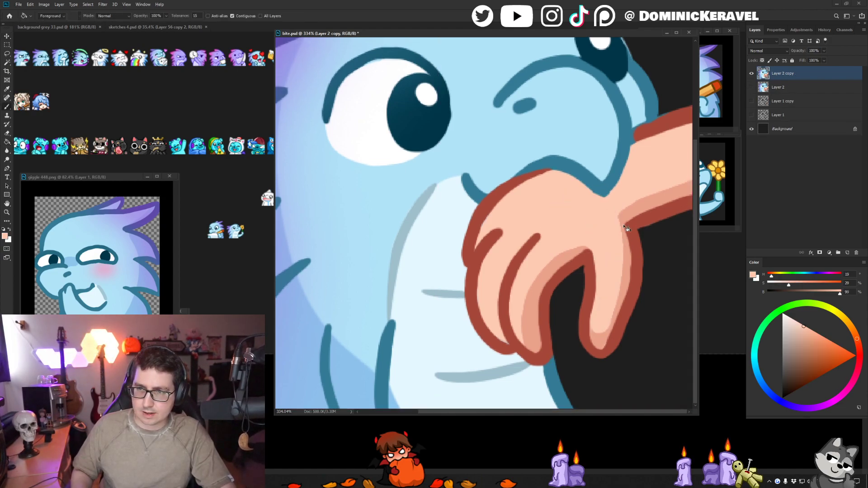
mouse_move(604, 227)
alt+mouse_down()
mouse_move(610, 236)
mouse_move(609, 214)
mouse_move(622, 278)
alt+mouse_up()
alt+click(627, 214)
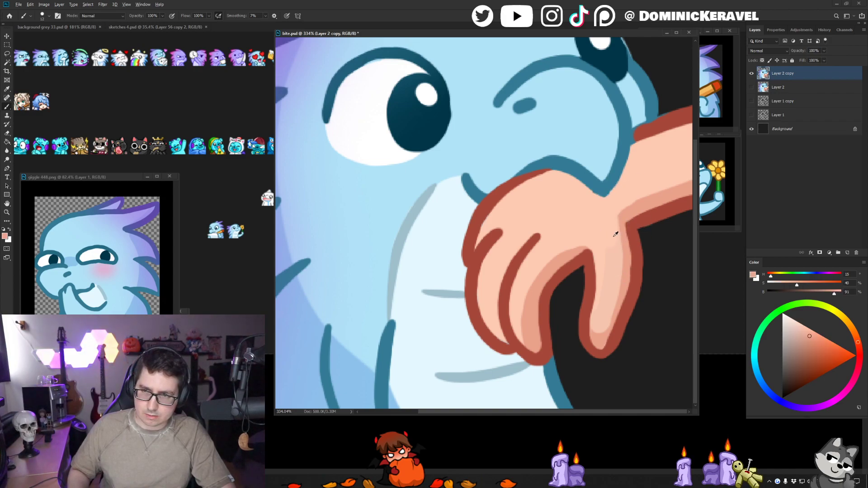
alt+click(614, 237)
drag(604, 244, 608, 245)
alt+click(603, 218)
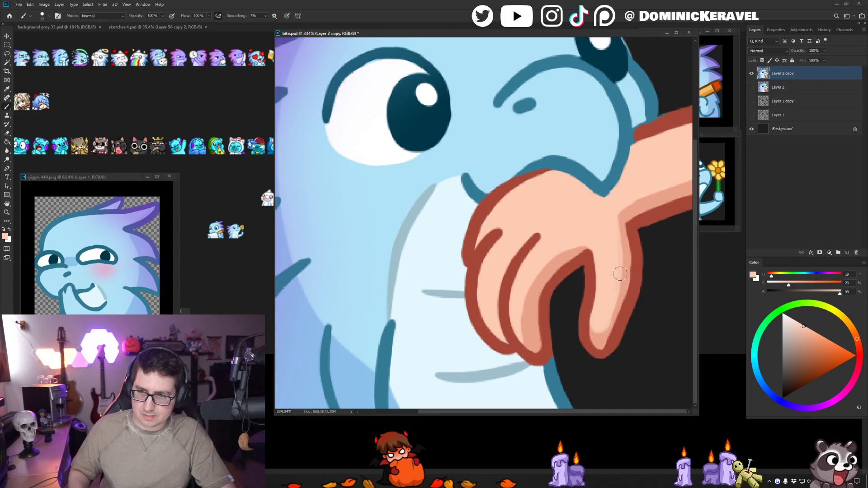
key(v)
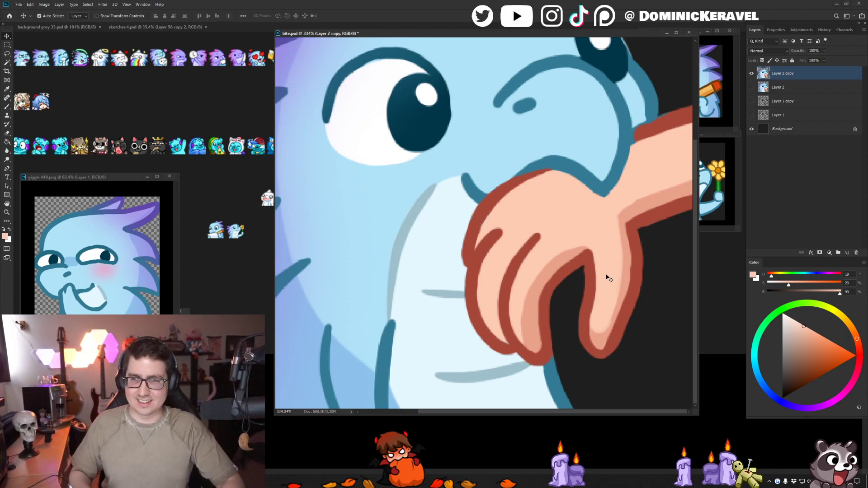
key(b)
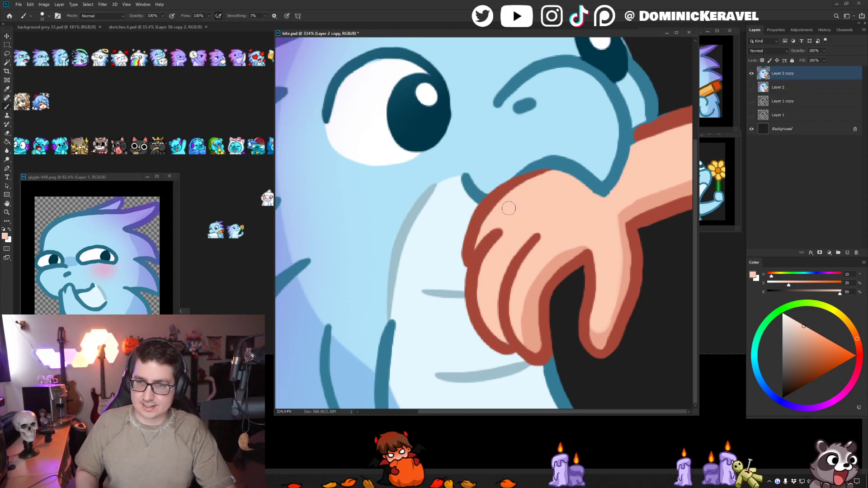
key(v)
scroll(508, 208, down, 3)
key(ctrl+s)
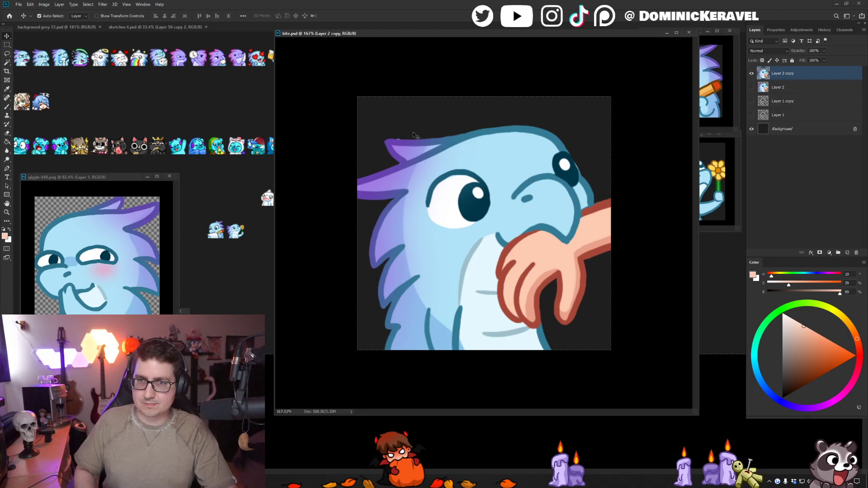
- Clean up the outline of the upper crest spikes and the notch between them with purples sampled from the line art
scroll(415, 135, up, 2)
key(e)
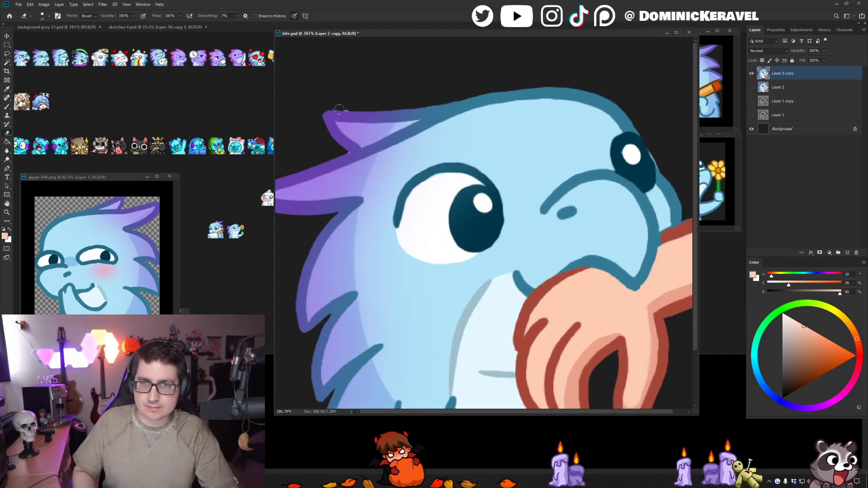
key(b)
alt+click(349, 117)
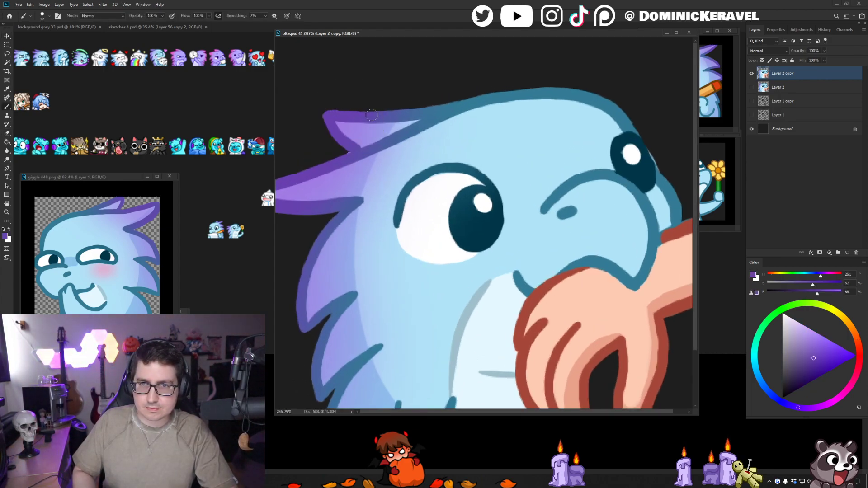
alt+click(351, 152)
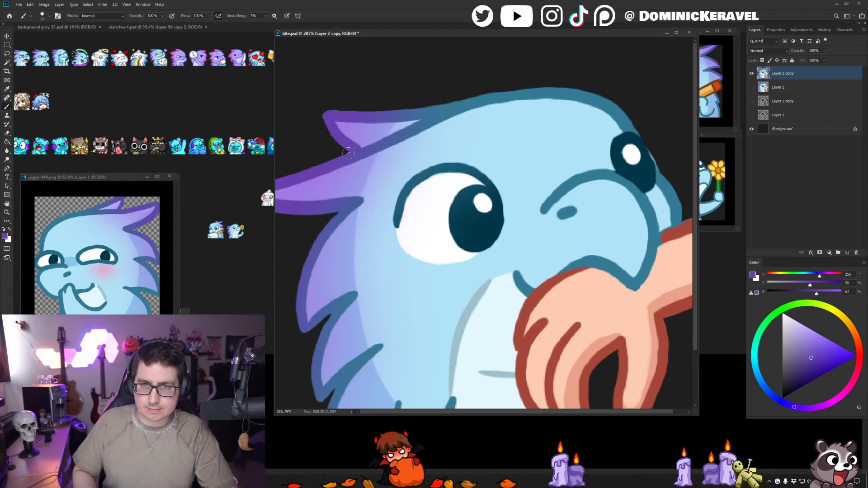
key(e)
key(b)
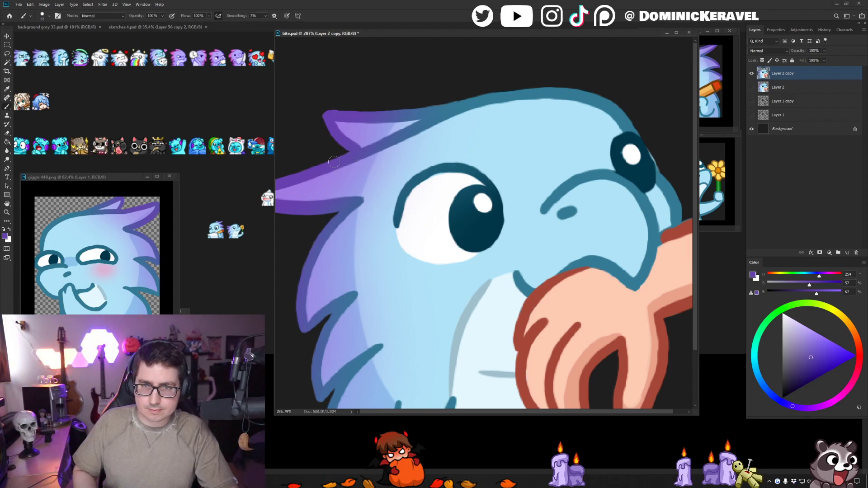
scroll(335, 159, down, 5)
key(v)
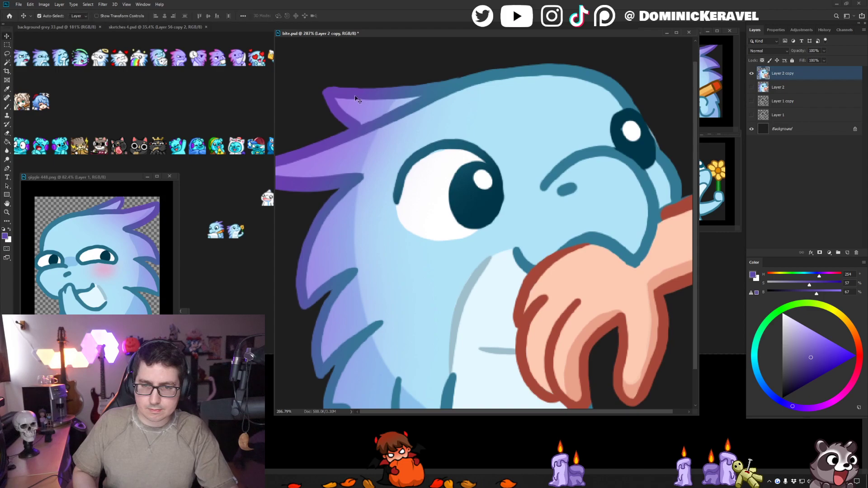
- Shrink the bite.psd image to emote preview size and place a copy beside the other emotes in the background grey 33 document
drag(534, 276, 486, 281)
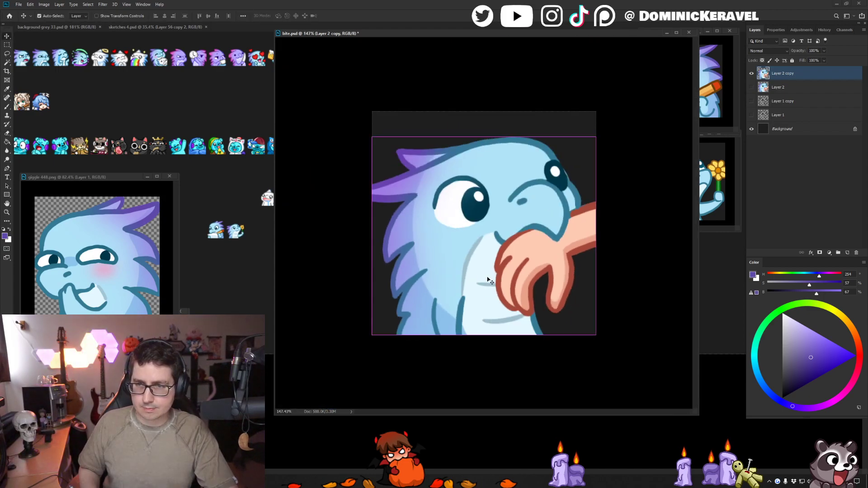
key(ctrl+alt+i)
key(Return)
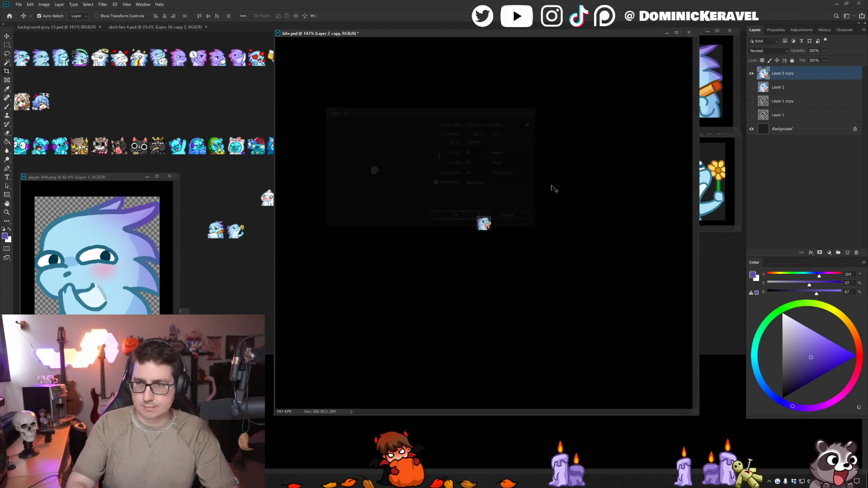
drag(484, 228, 234, 249)
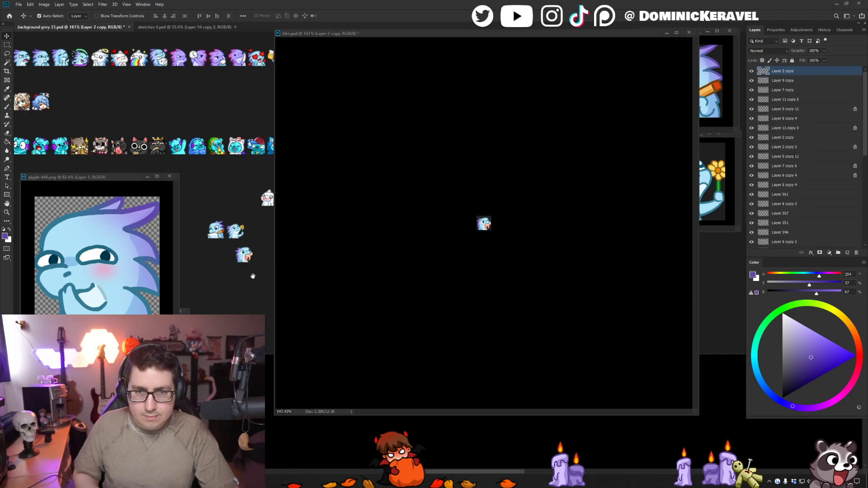
- Undo the resize in bite.psd, duplicate Layer 2 copy and hide the original
click(335, 220)
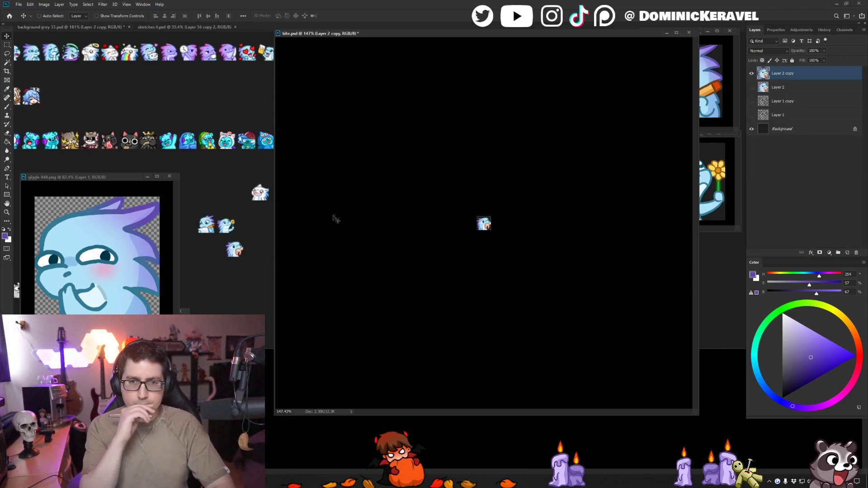
key(ctrl+z)
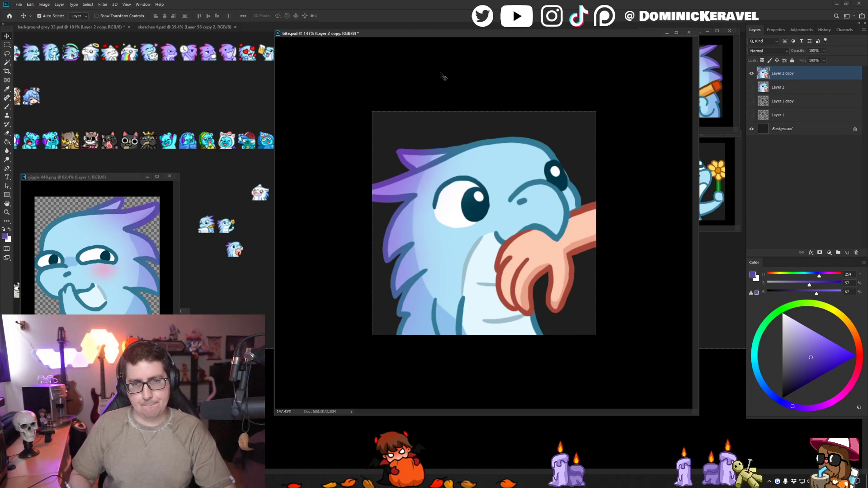
key(ctrl+j)
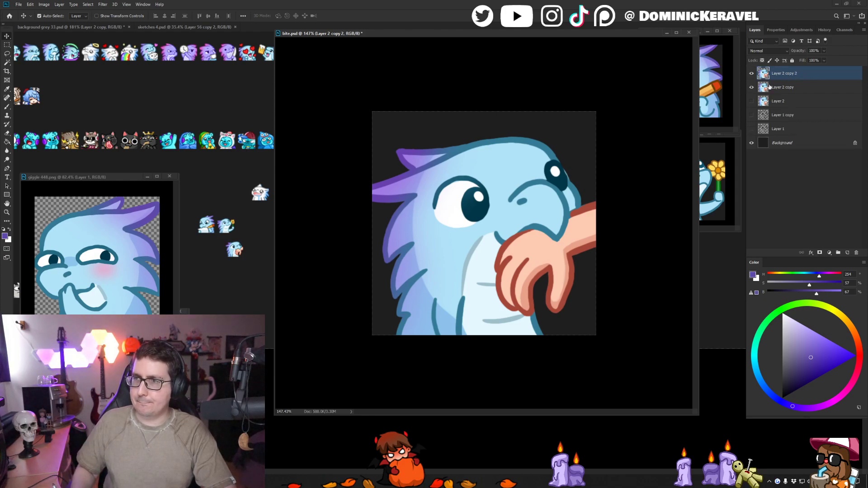
- Rework where the arm meets the far cheek, using the sampled dark red, light blue and outline blue
key(b)
alt+click(585, 216)
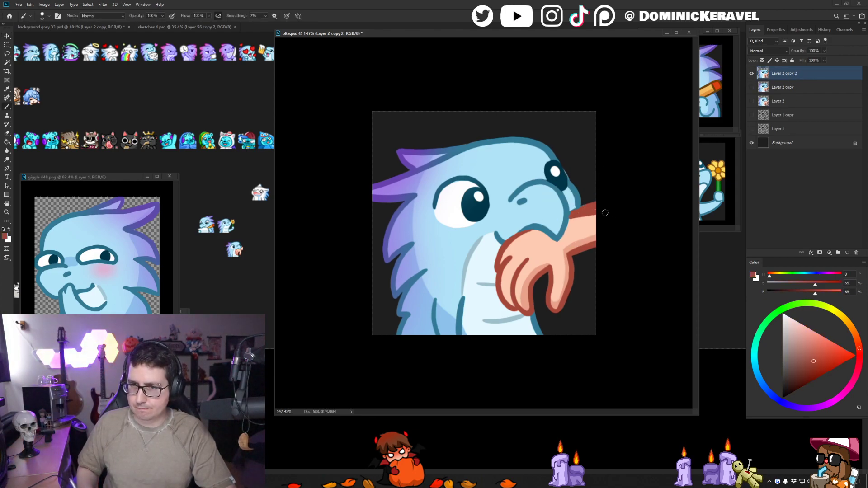
alt+click(572, 211)
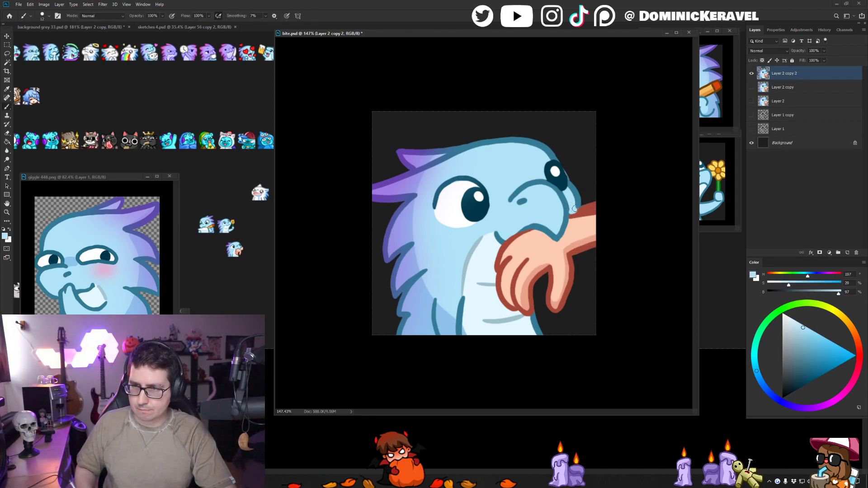
alt+click(582, 197)
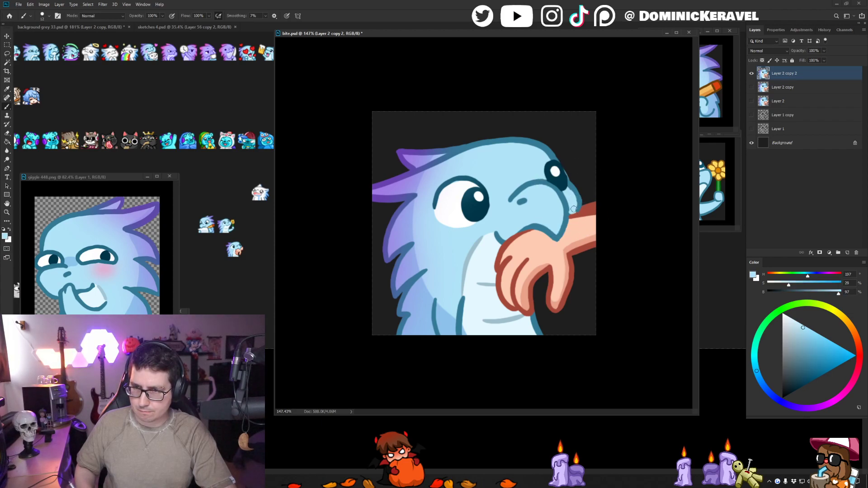
alt+click(574, 197)
alt+click(575, 188)
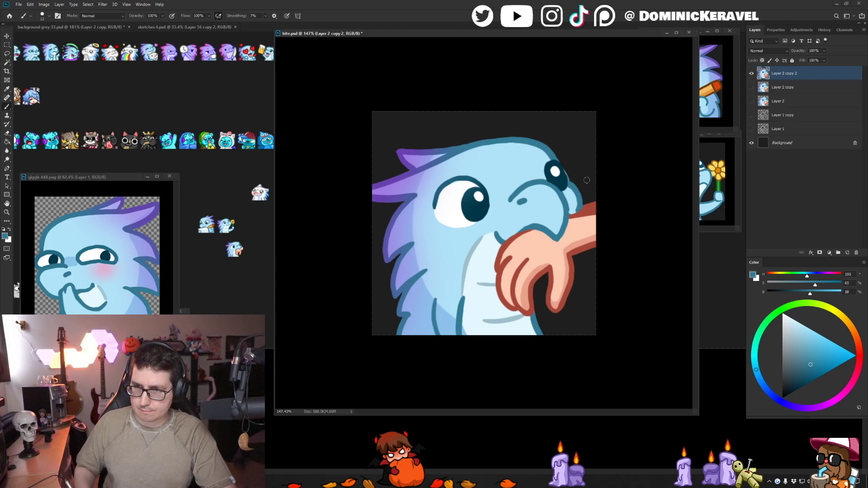
- Slim the arm's upper edge by erasing above it and redrawing the dark red and blue outlines where it meets the cheek
key(e)
key(b)
alt+click(585, 209)
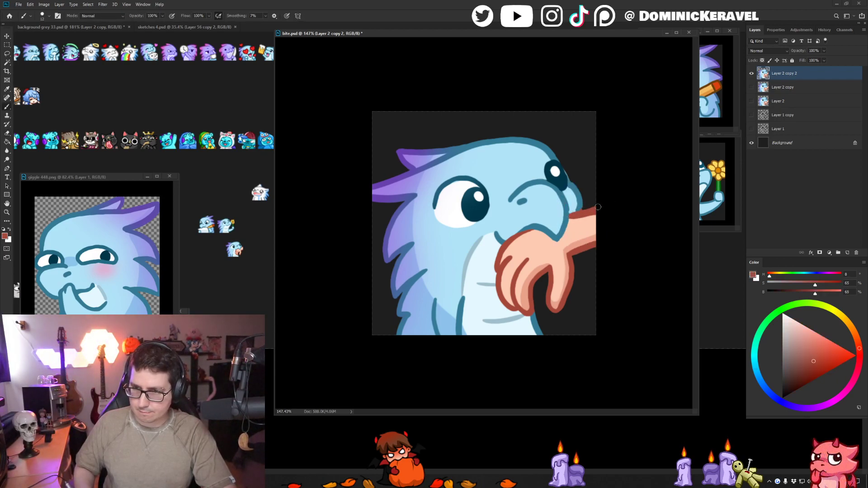
alt+click(581, 206)
key(e)
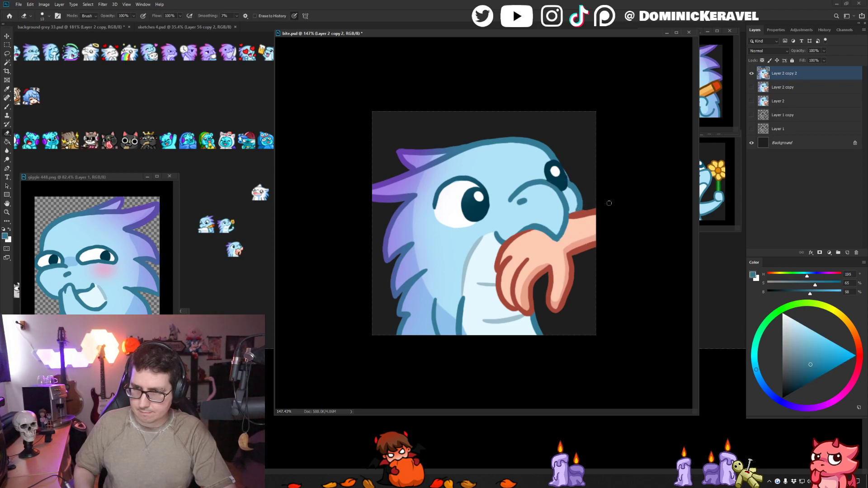
key(b)
- Touch up the arm's skin and the dark red outline on top of the hand under the beak, and save bite.psd
alt+click(587, 218)
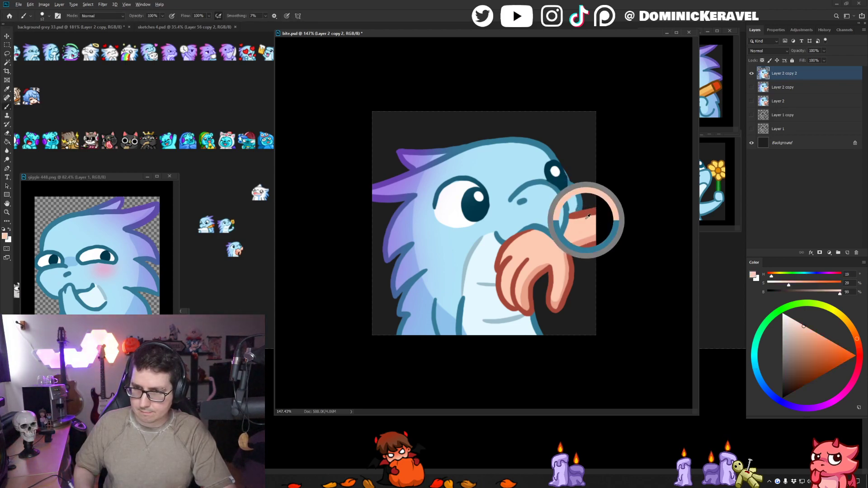
alt+click(512, 237)
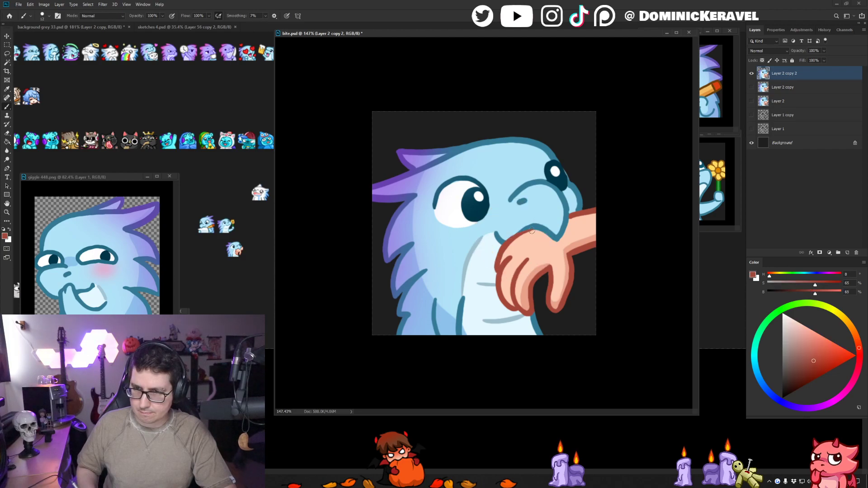
key(ctrl+s)
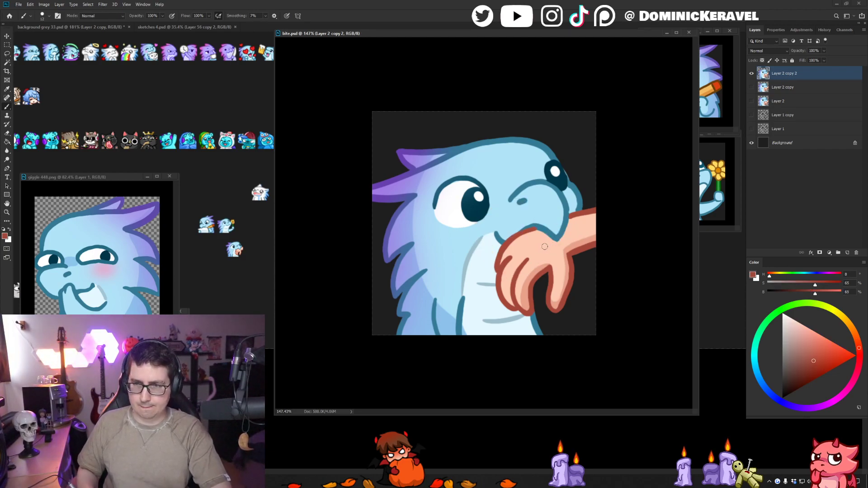
- Repaint the lower edge of the forearm with colours sampled from the arm
key(l)
key(b)
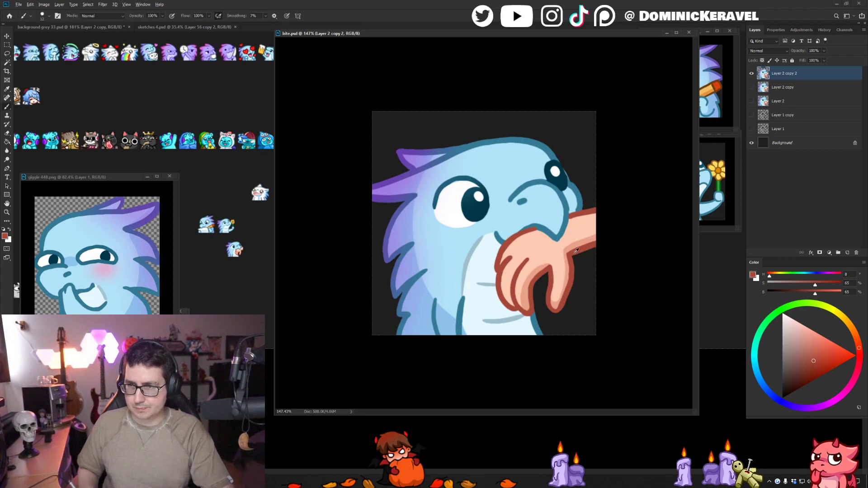
alt+click(582, 244)
drag(568, 248, 605, 241)
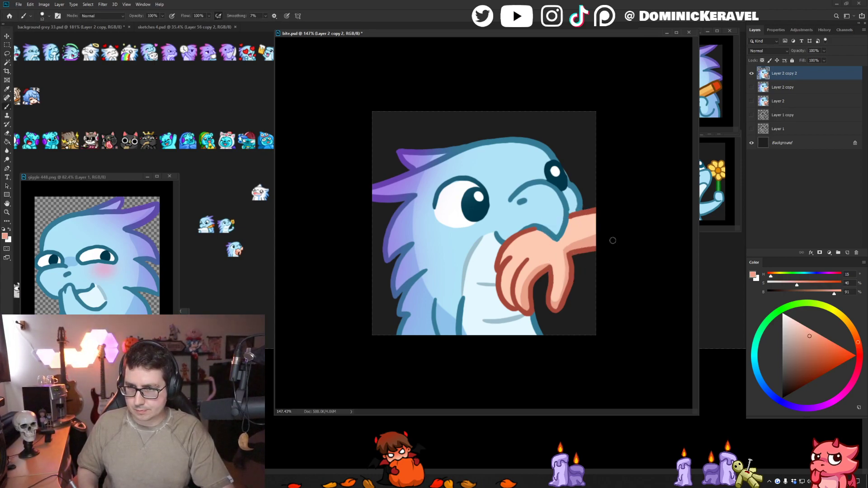
- Redraw the arm's upper edge near the far cheek with sampled colours and erase the excess above it
alt+click(582, 214)
drag(570, 217, 611, 213)
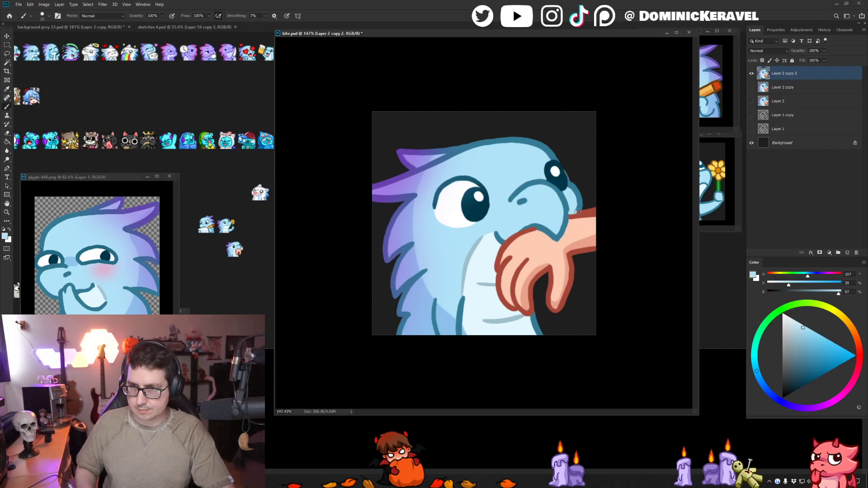
alt+click(578, 209)
key(e)
drag(581, 210, 610, 206)
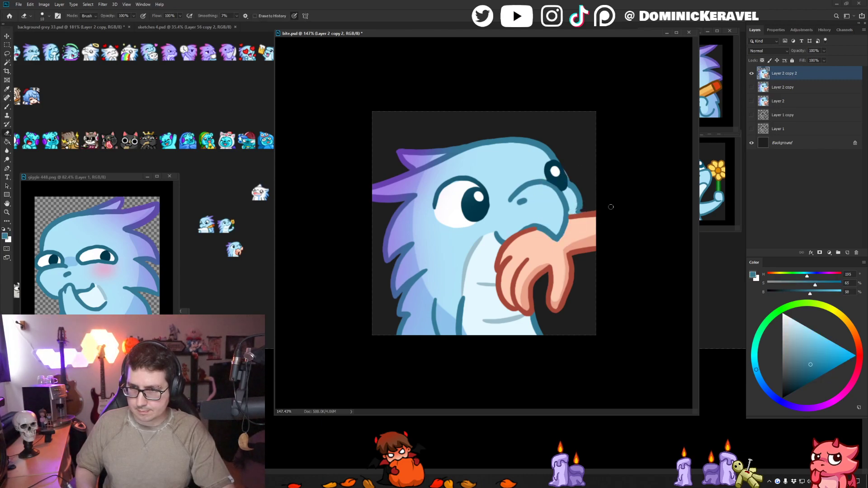
- Repaint the far cheek's lower end just above the arm with the sampled light blue and outline blue
key(b)
alt+click(576, 205)
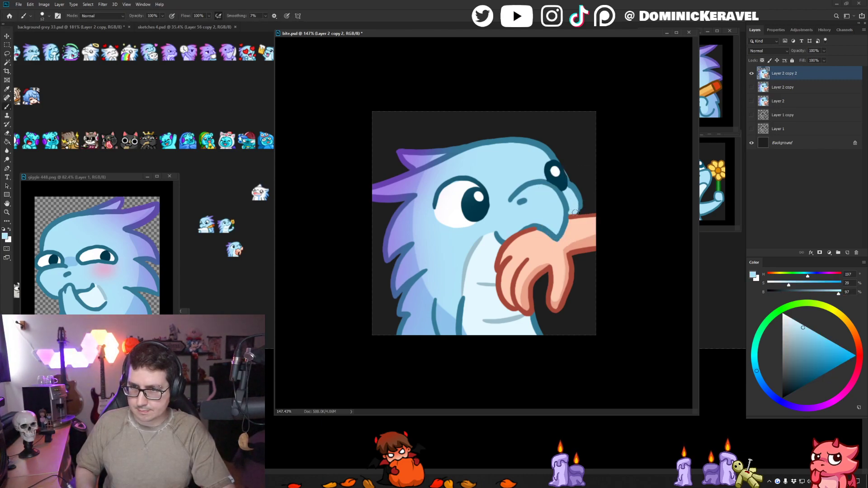
drag(575, 203, 575, 212)
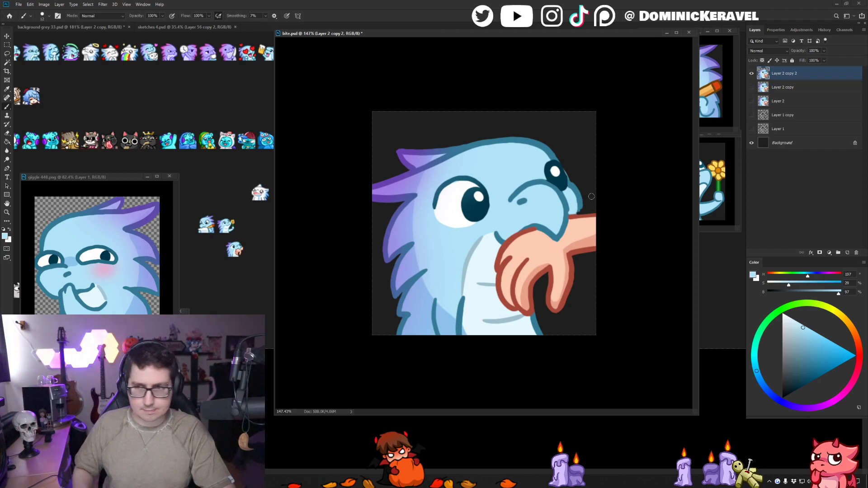
alt+click(579, 211)
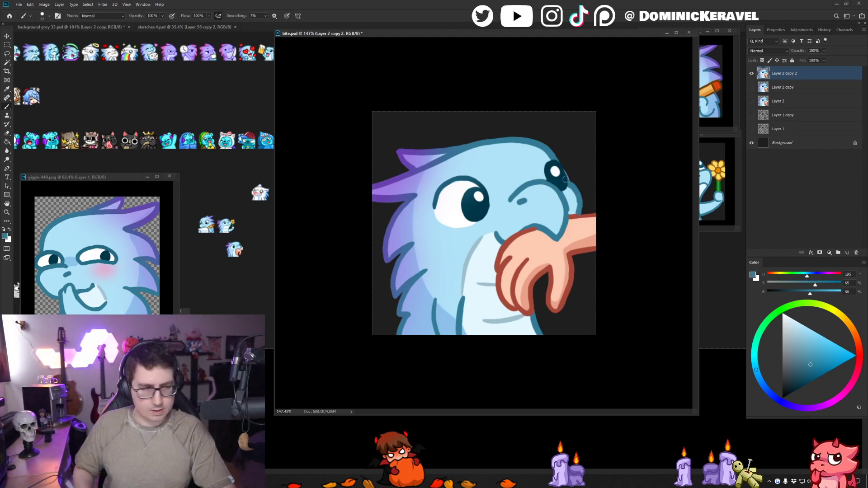
drag(581, 206, 579, 212)
key(e)
key(b)
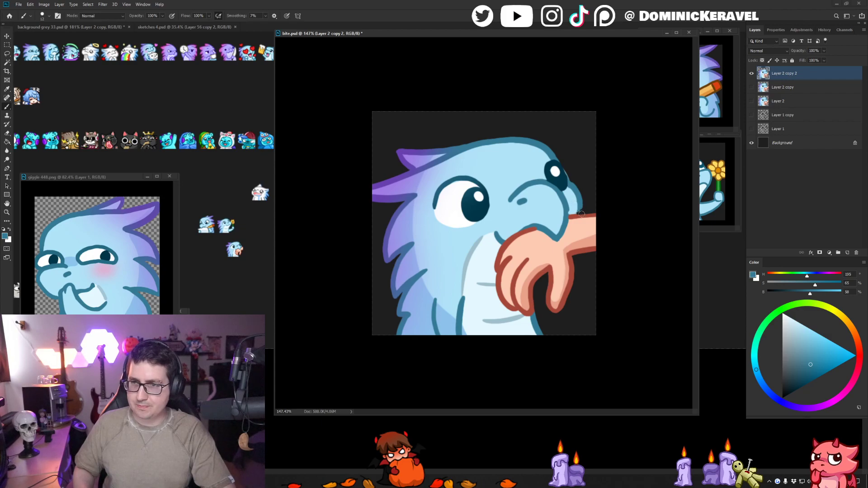
alt+click(574, 204)
drag(574, 206, 572, 212)
alt+click(564, 208)
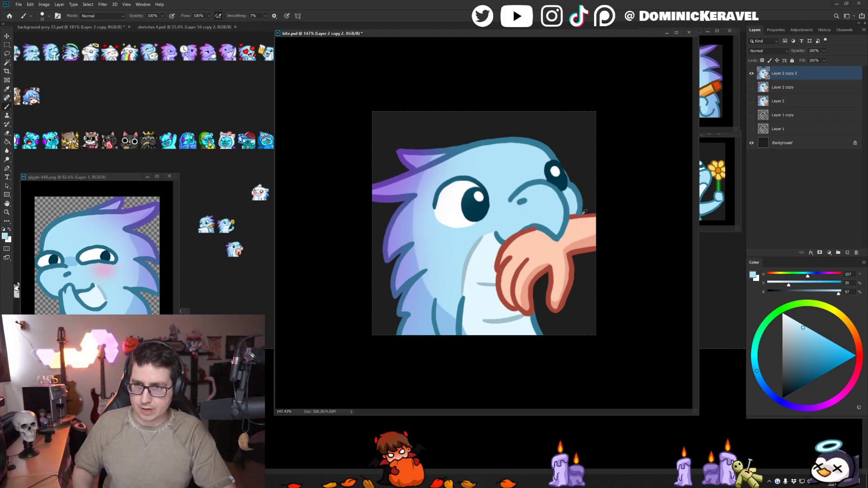
alt+click(575, 218)
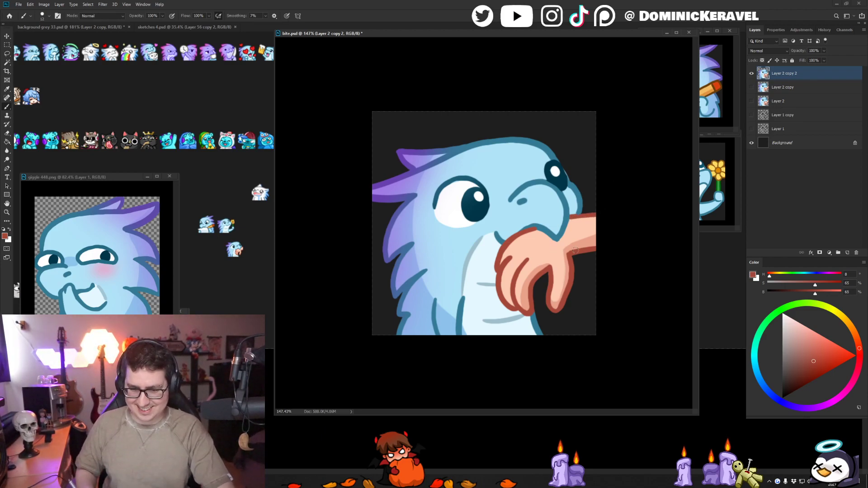
- Lasso the fingers and thumb, shift them slightly up toward the palm, and deselect
key(l)
mouse_move(580, 258)
mouse_down()
mouse_move(532, 249)
mouse_move(514, 268)
mouse_move(508, 292)
mouse_move(520, 315)
mouse_move(555, 317)
mouse_move(585, 268)
mouse_move(566, 273)
mouse_up()
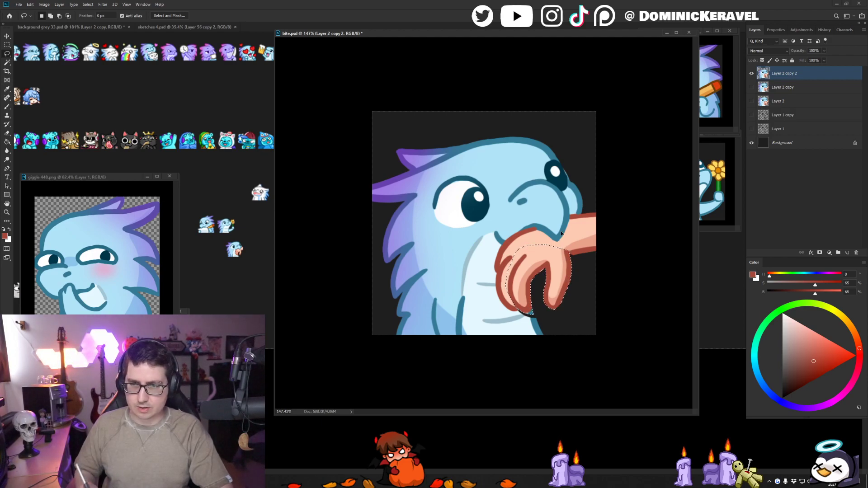
key(ctrl+d)
key(b)
- Redraw the outermost finger's dark red outline and clean the belly beside it with the sampled off-white
alt+click(503, 264)
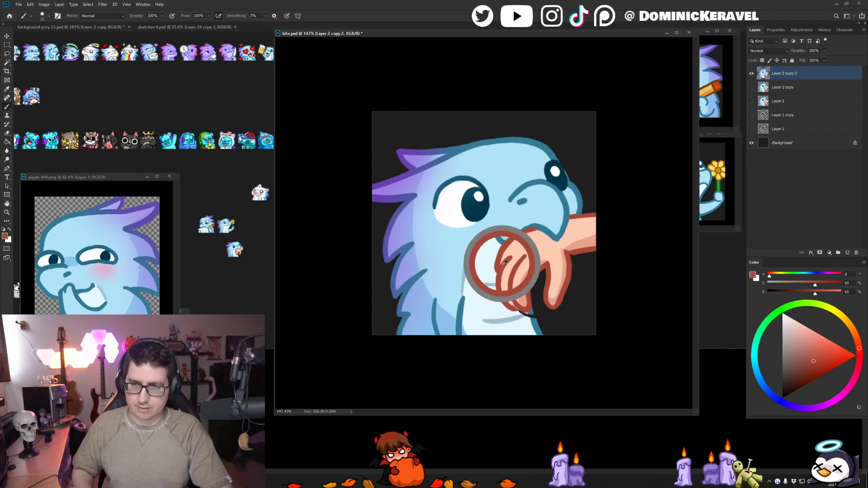
drag(503, 268, 518, 307)
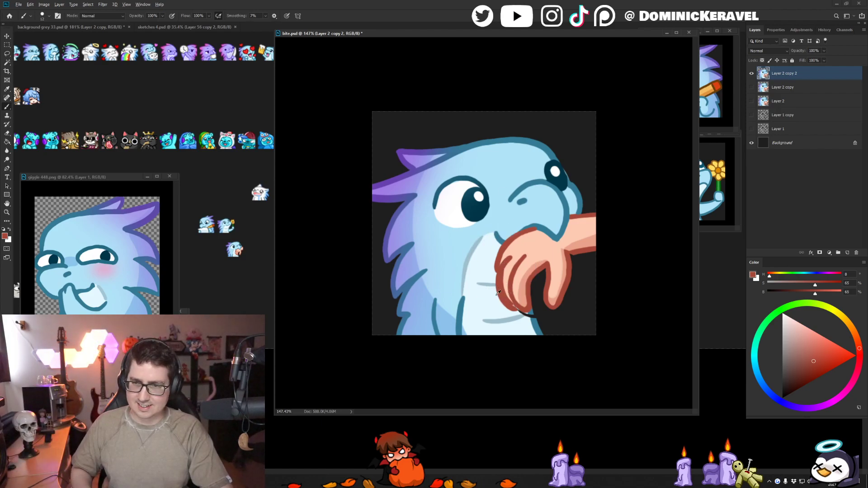
alt+click(497, 287)
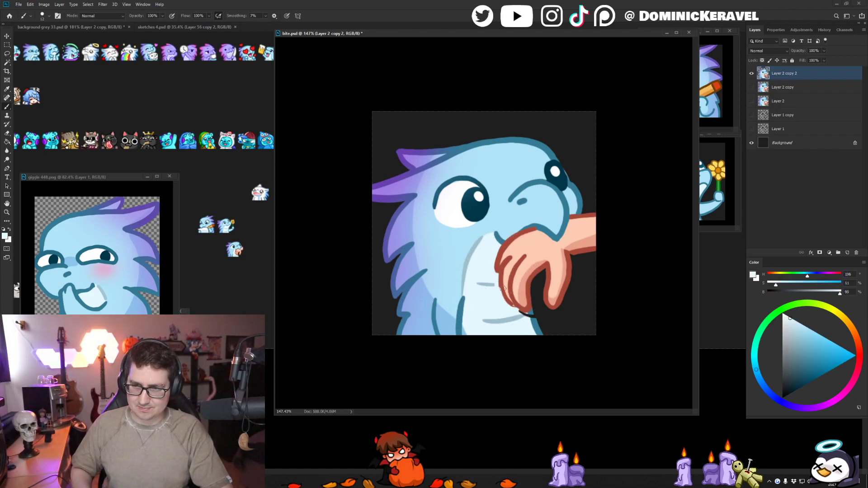
alt+click(504, 288)
alt+click(501, 274)
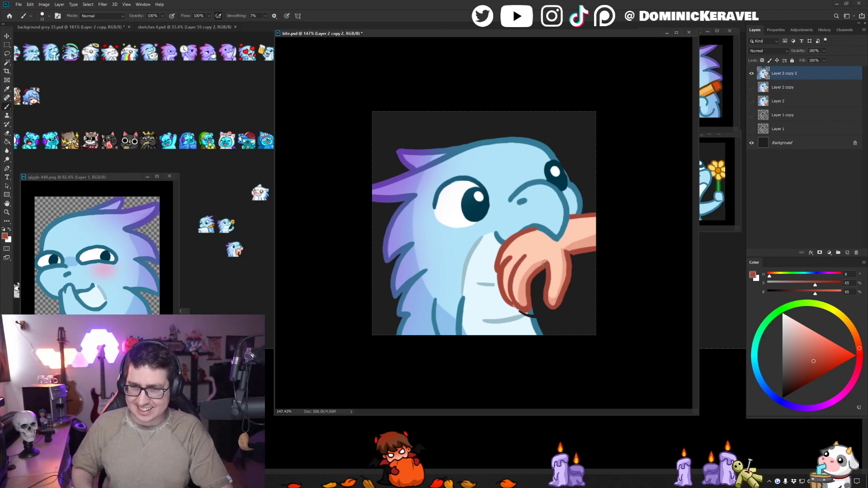
- Patch the belly and the blue body outline just below the fingertips to cover the leftover outline fragments
alt+click(519, 311)
alt+click(531, 312)
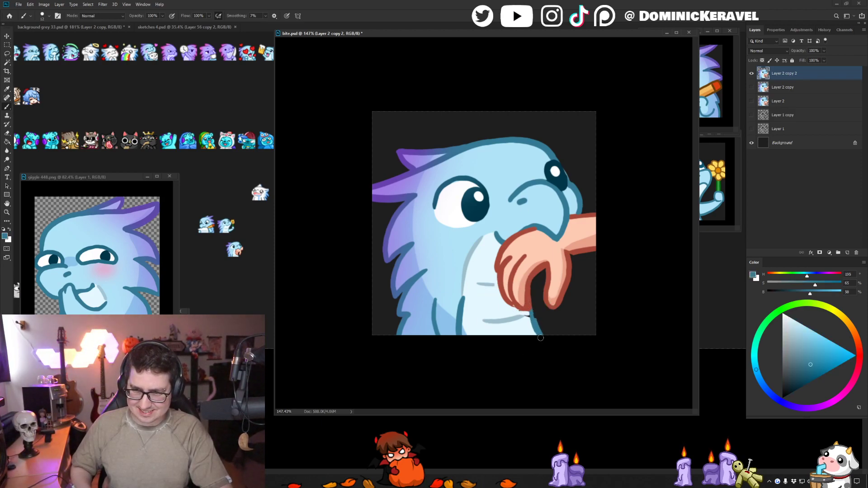
alt+click(525, 314)
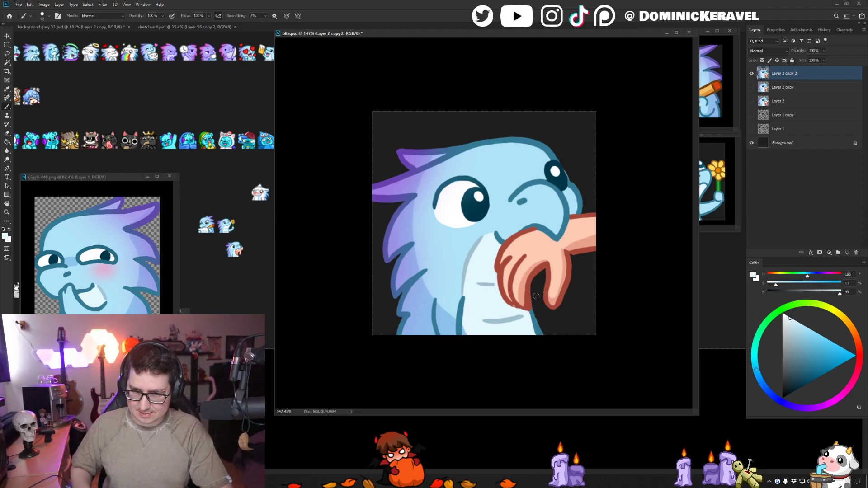
key(e)
key(b)
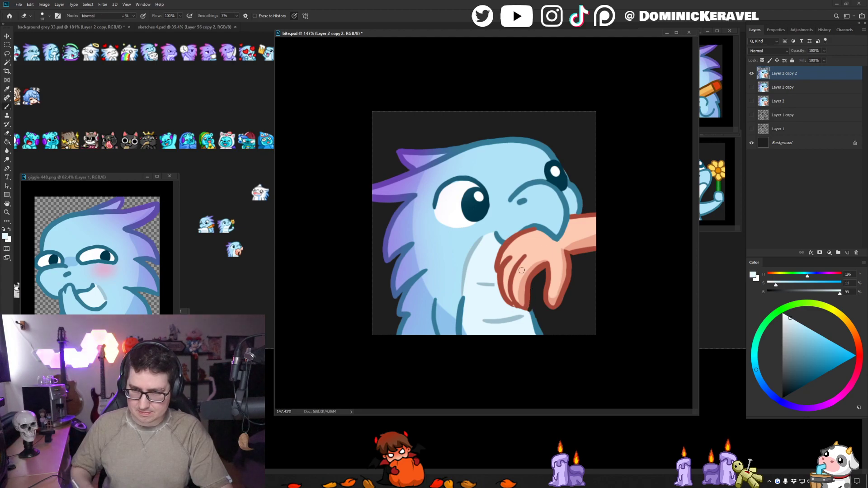
- Redraw the dark red inner edge of the finger facing the thumb and trim its excess with the eraser
alt+click(528, 284)
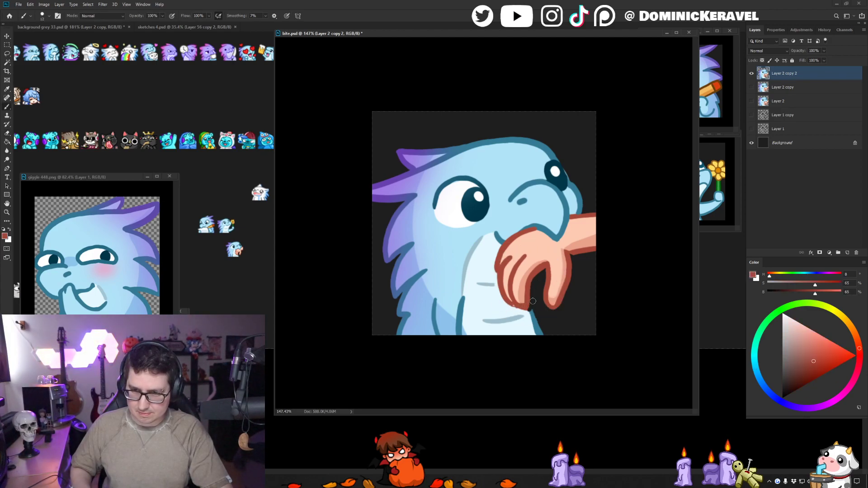
key(e)
key(b)
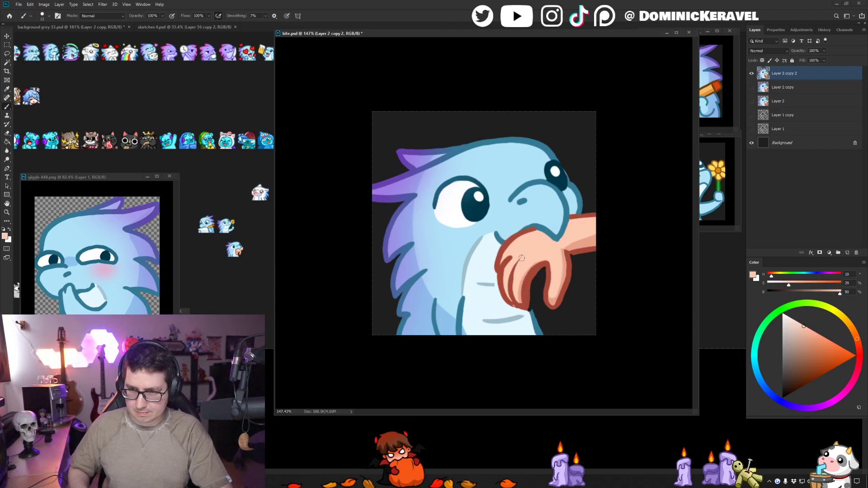
drag(517, 254, 522, 305)
key(ctrl+z)
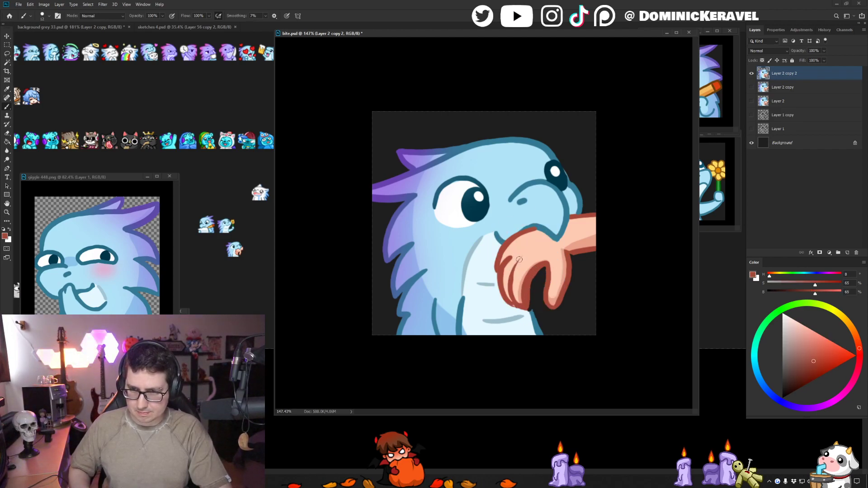
mouse_move(522, 256)
mouse_down()
mouse_move(512, 269)
mouse_move(516, 261)
mouse_move(514, 298)
mouse_move(508, 270)
mouse_move(506, 278)
mouse_up()
key(ctrl+z)
alt+click(507, 269)
key(ctrl+z)
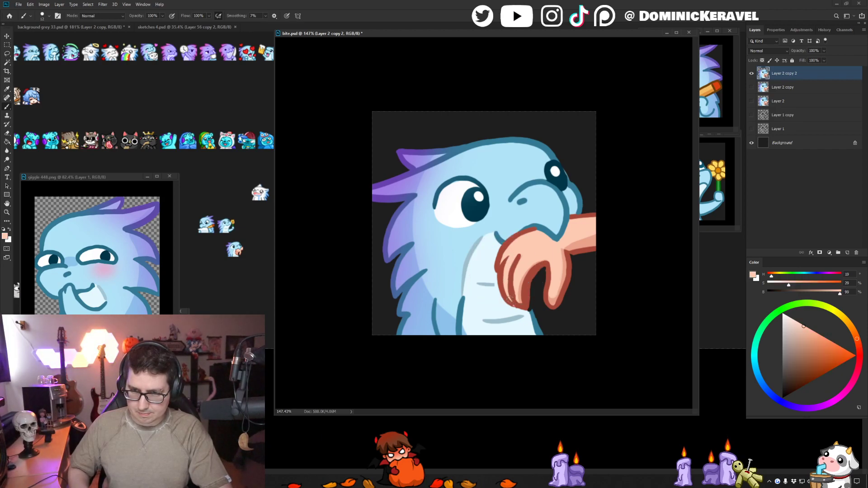
- Redraw the dark red lines between the fingers, touch up the skin beside them, and clean the gap beside the thumb
alt+click(516, 267)
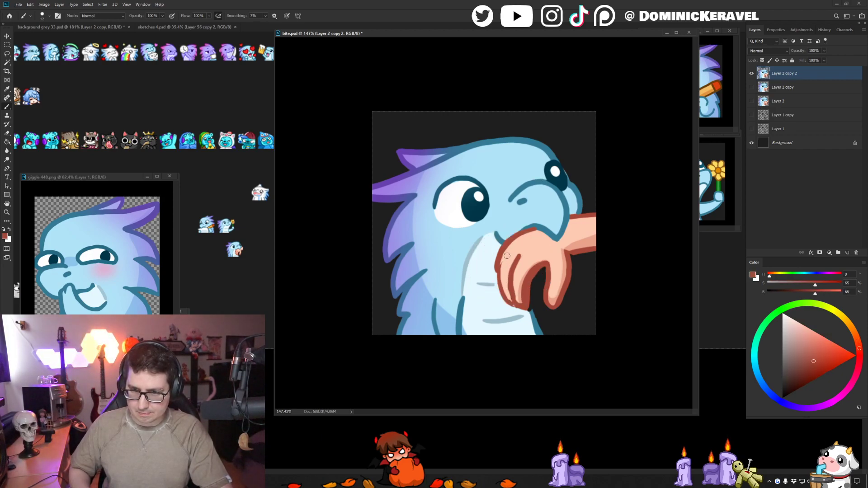
drag(509, 251, 503, 270)
alt+click(518, 274)
alt+click(517, 274)
drag(518, 302, 516, 264)
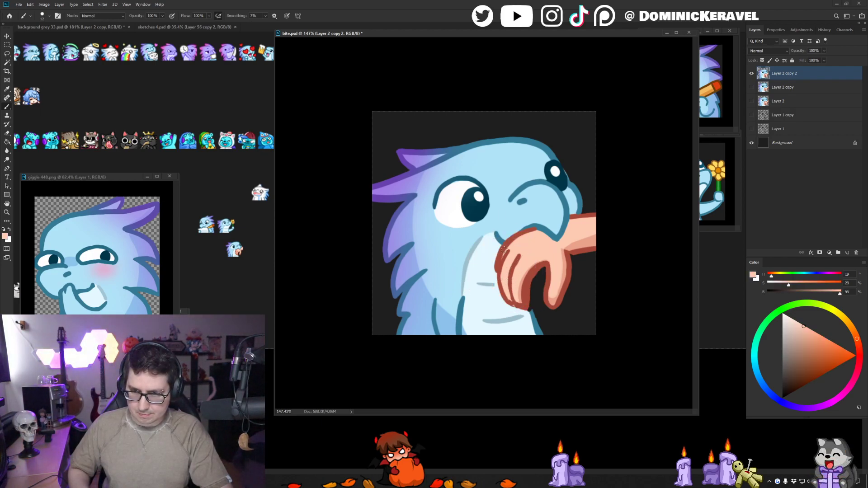
alt+click(527, 292)
key(e)
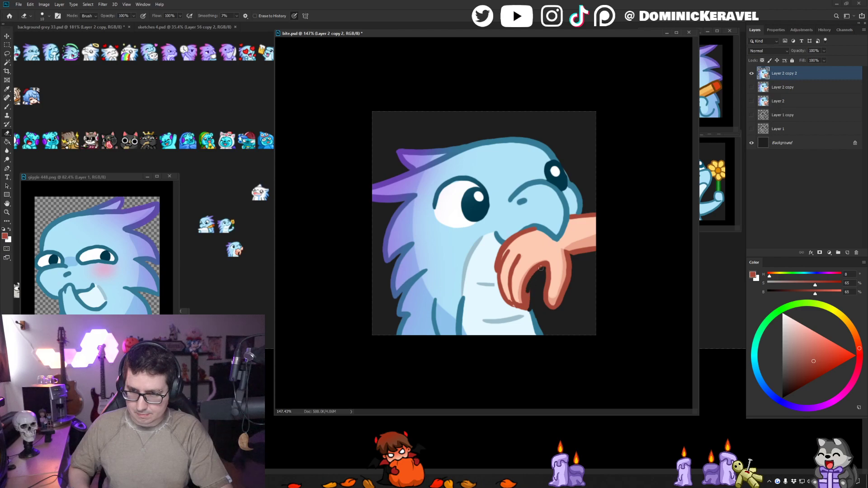
key(b)
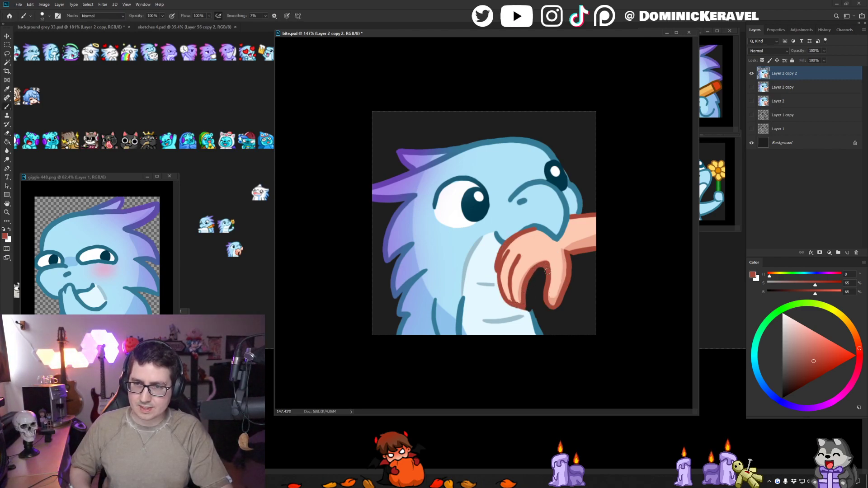
- Repaint the forearm's skin and its lower shading using the sampled light and shadow skin tones
key(v)
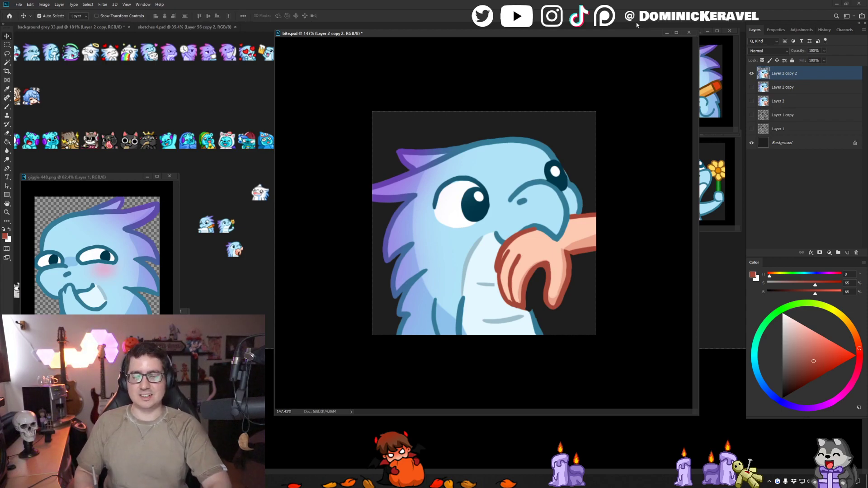
key(b)
alt+click(573, 245)
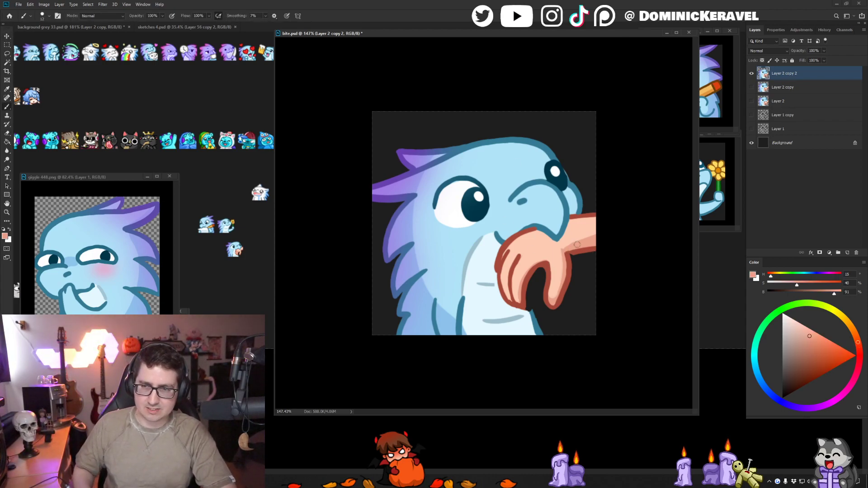
alt+click(575, 241)
drag(565, 248, 595, 236)
alt+click(584, 246)
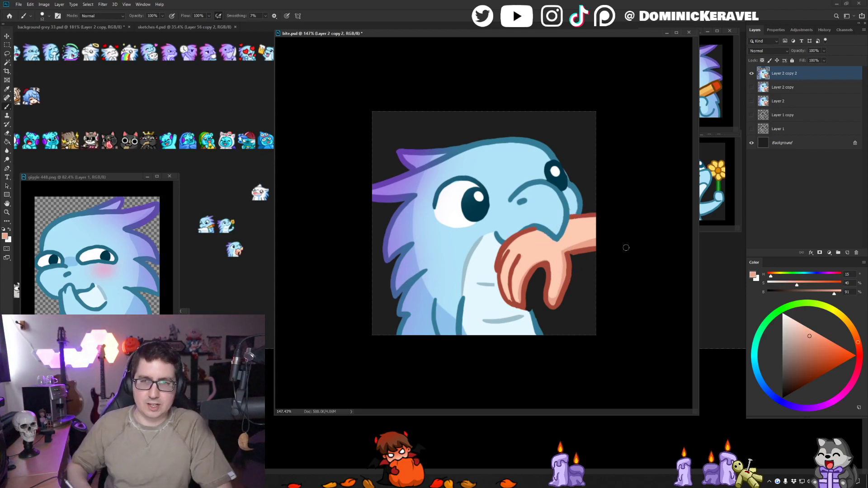
- Refine the dark red outline along the top of the hand under the beak and repaint the skin beneath it
alt+click(530, 232)
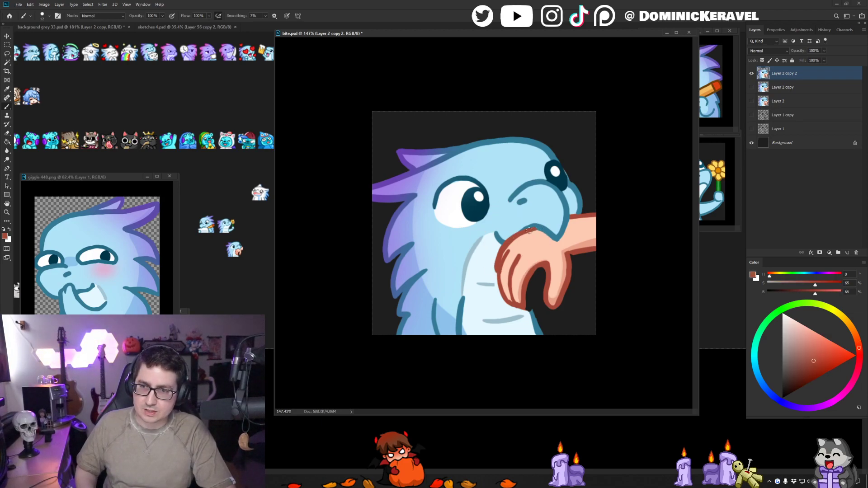
alt+click(505, 251)
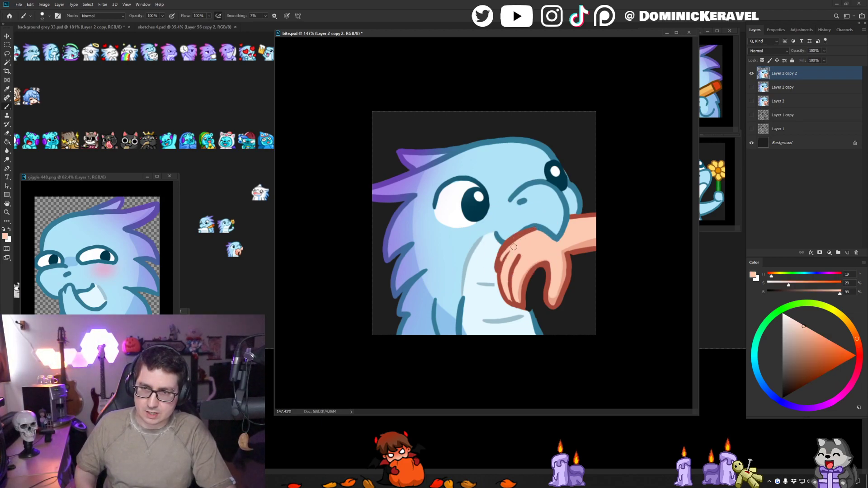
mouse_move(518, 238)
mouse_down()
mouse_move(504, 255)
mouse_move(528, 236)
mouse_up()
alt+click(535, 230)
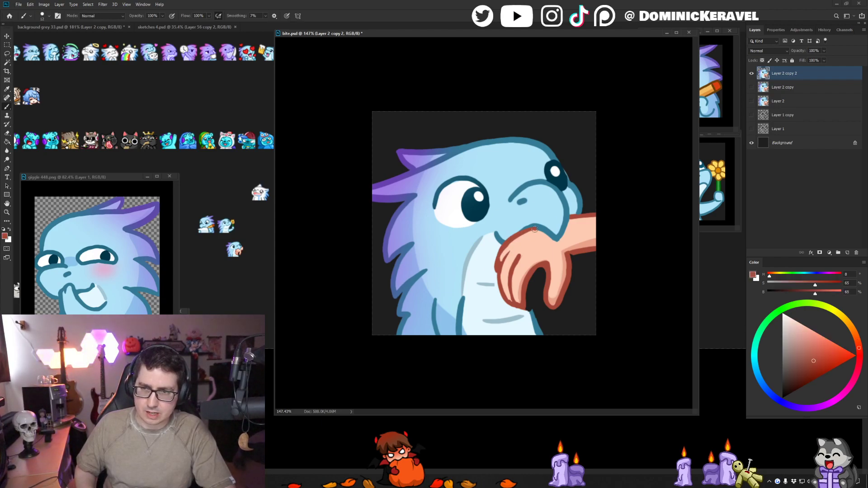
- Clean up the dark red outline and skin around the outermost finger's knuckle next to the belly
alt+click(493, 271)
alt+click(508, 253)
mouse_move(500, 267)
mouse_down()
mouse_move(510, 251)
mouse_move(497, 273)
mouse_up()
alt+click(499, 259)
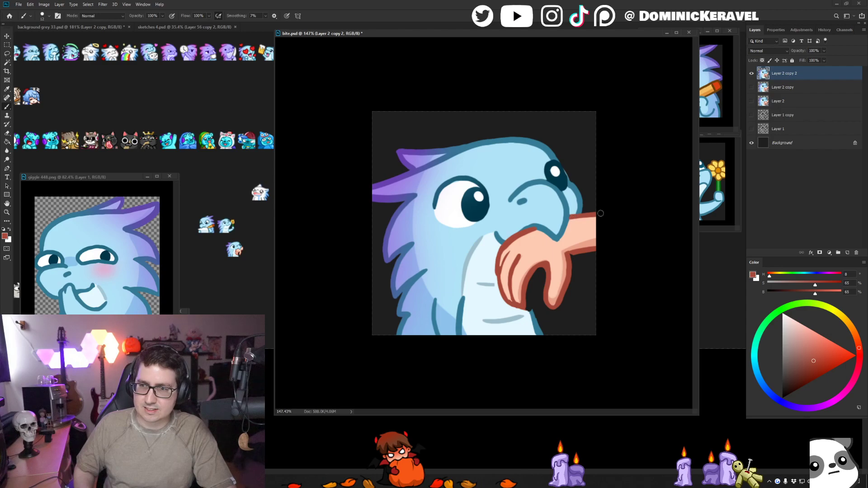
- Touch up the dark blue outline along the beak's lower edge where it meets the hand
alt+click(531, 227)
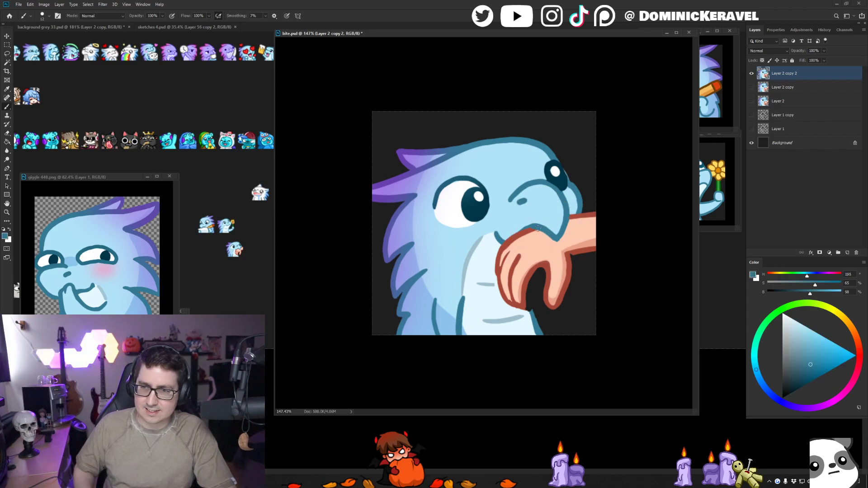
key(v)
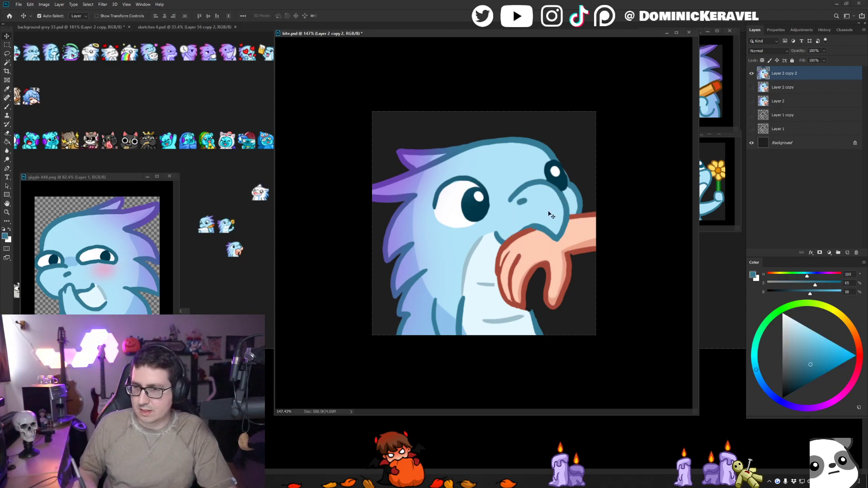
key(b)
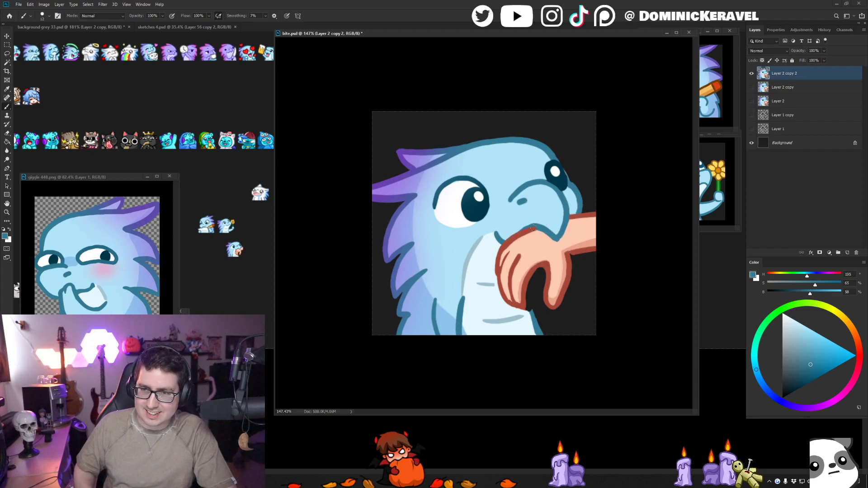
- Refine the dark red finger lines and repaint the light and shadow skin tones around the knuckles and thumb base
alt+click(525, 258)
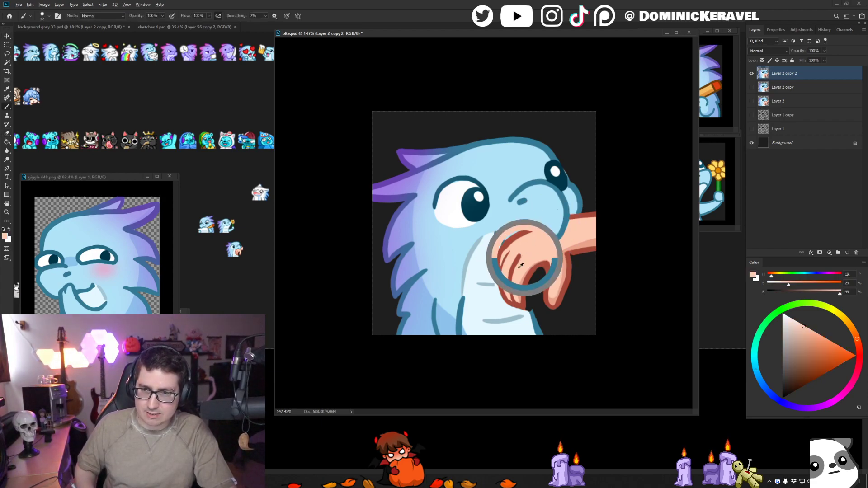
alt+click(518, 257)
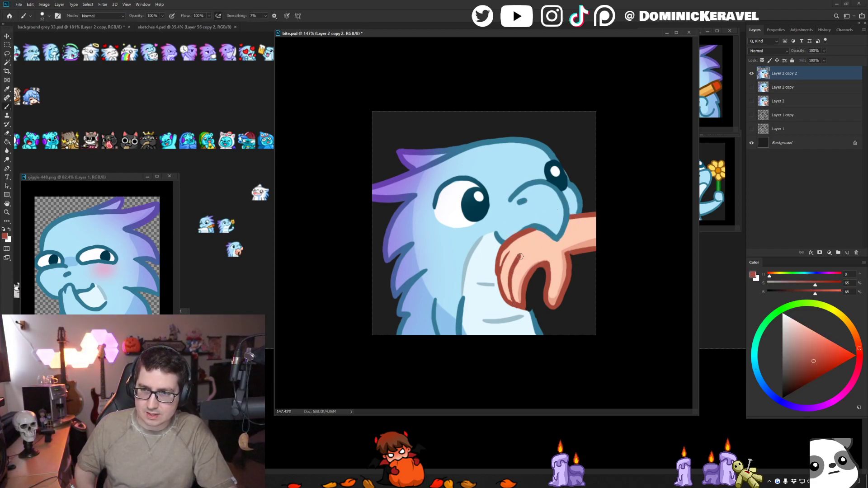
alt+click(524, 259)
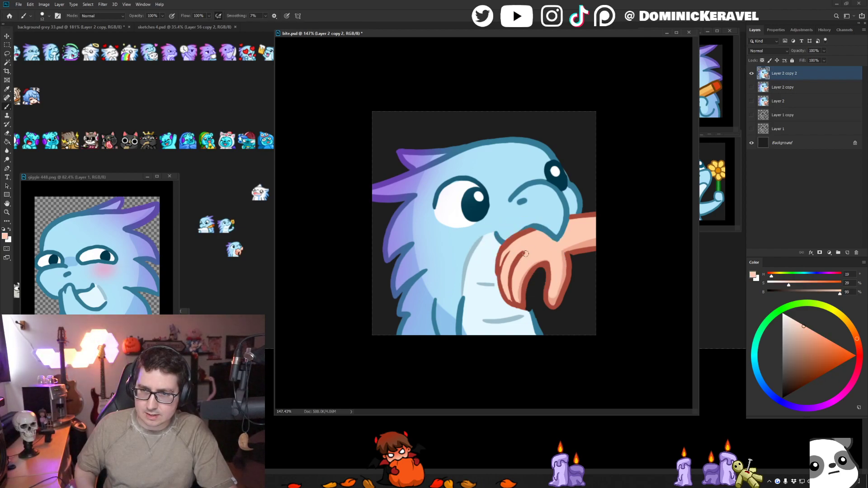
alt+click(563, 255)
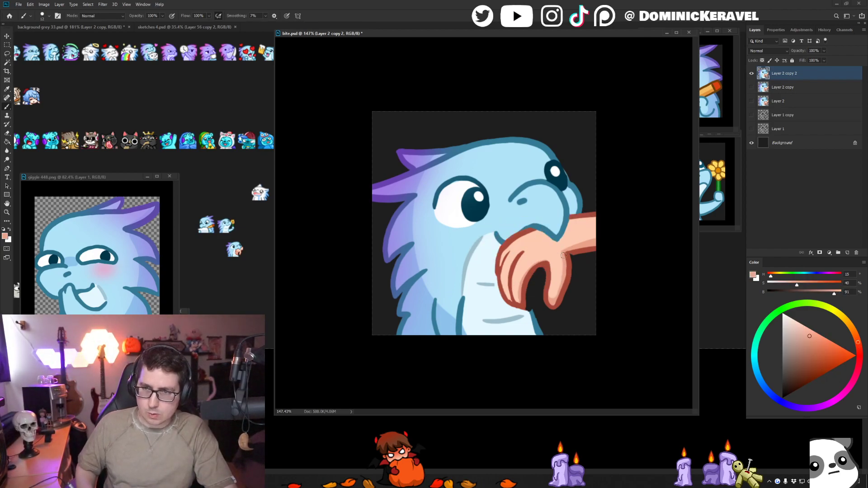
alt+click(565, 257)
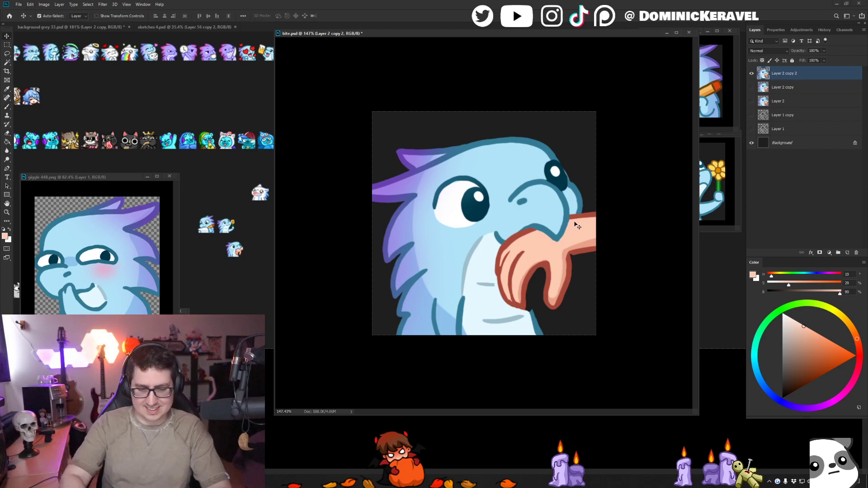
- Shrink the bite image to emote size, copy it into the grey background sheet as a preview, and undo the resize
key(ctrl+alt+i)
key(Return)
key(c)
mouse_move(486, 224)
mouse_down()
mouse_move(370, 269)
mouse_move(247, 287)
mouse_move(243, 252)
mouse_move(247, 265)
mouse_up()
click(349, 225)
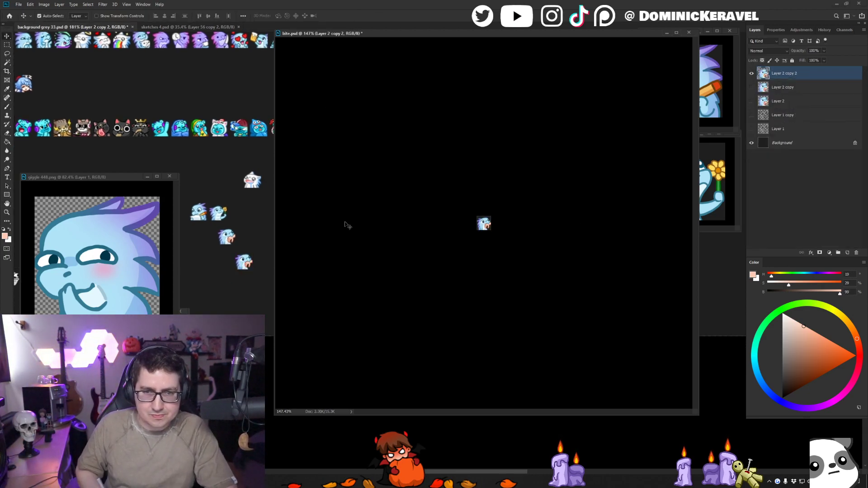
key(ctrl+z)
key(b)
key(v)
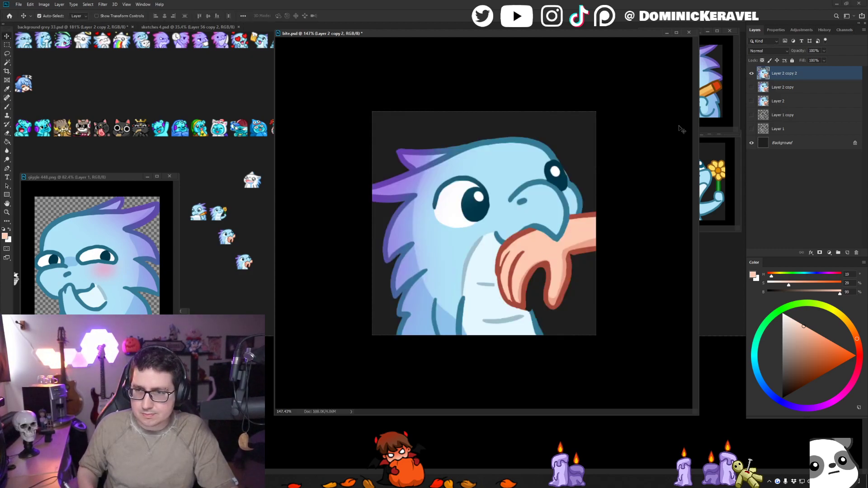
- Duplicate the top artwork layer and extend the dark blue belly outline up into the gap between fingers and thumb
drag(770, 77, 847, 252)
key(b)
alt+click(548, 249)
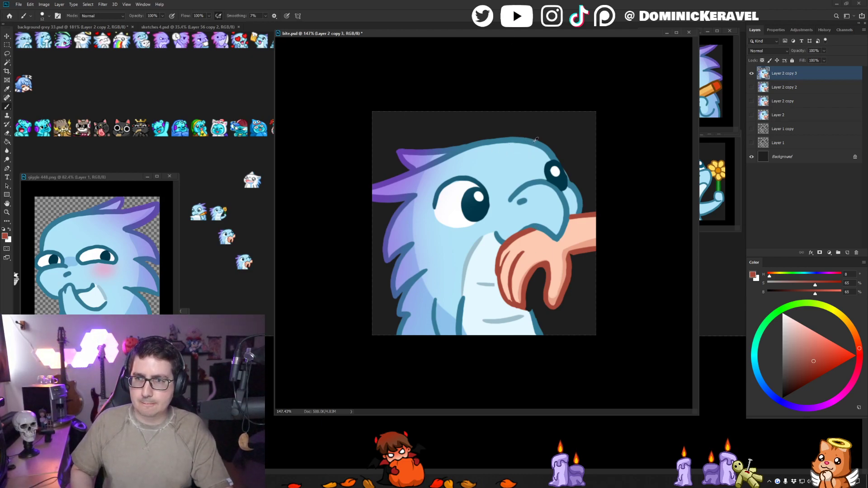
alt+click(534, 308)
drag(527, 289, 532, 318)
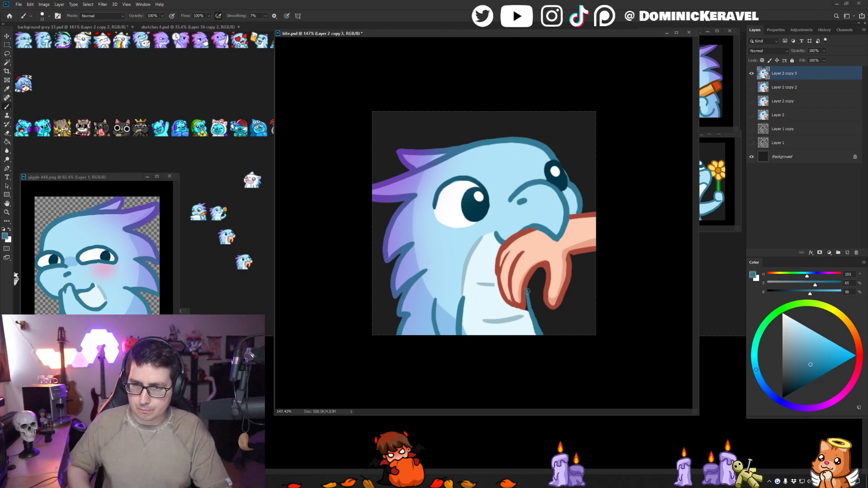
- Fill the pale belly colour beside the fingertip and refine the blue belly outline in the thumb gap
alt+click(529, 323)
alt+click(531, 300)
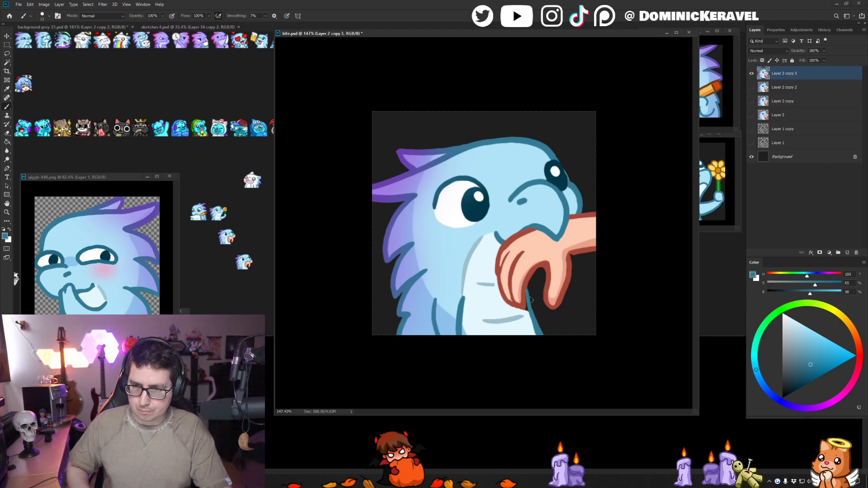
alt+click(530, 319)
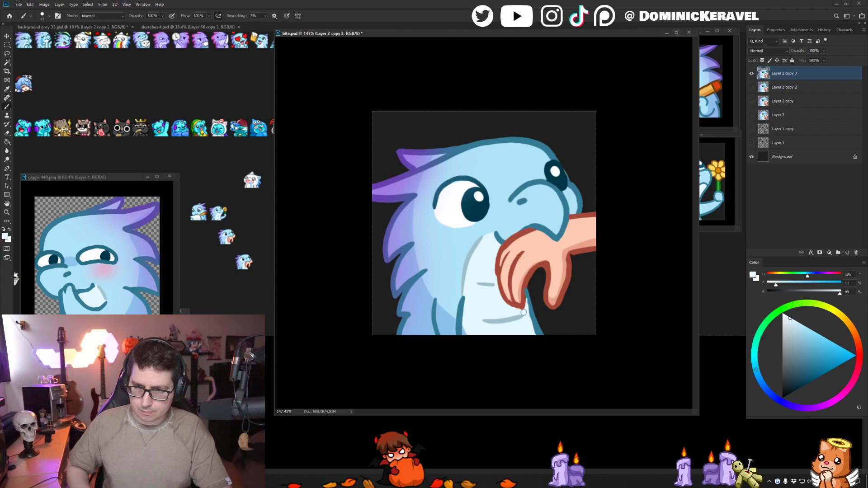
alt+click(527, 294)
key(v)
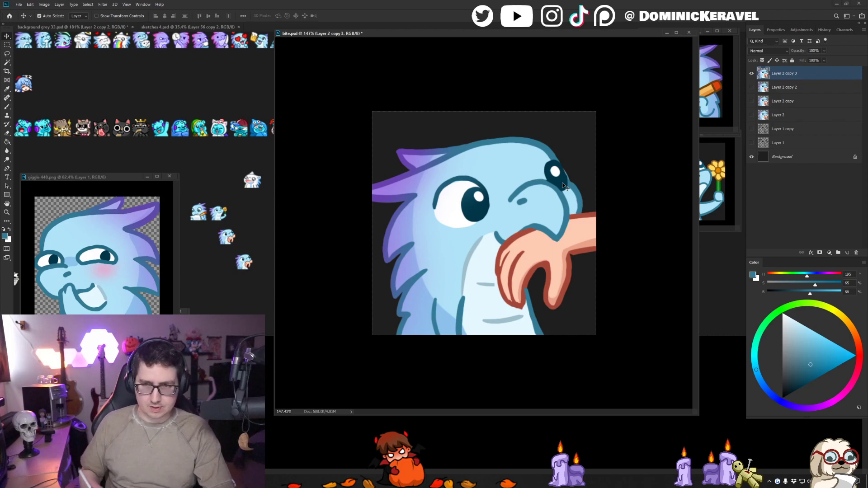
- Touch up the pale belly and its grey-blue shaded edge beneath the beak
drag(432, 36, 433, 45)
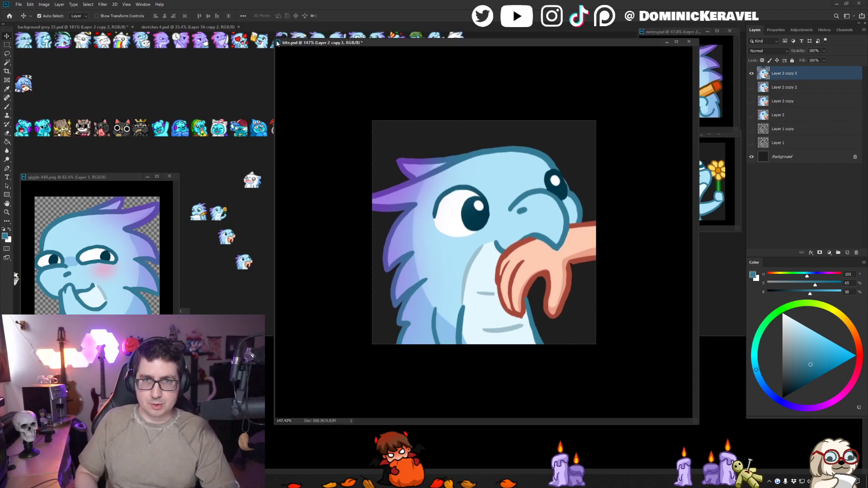
drag(278, 43, 291, 58)
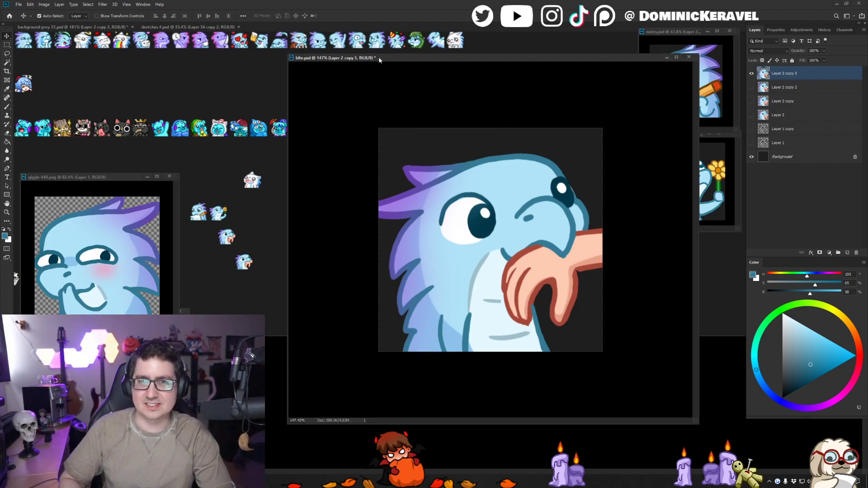
drag(380, 59, 371, 53)
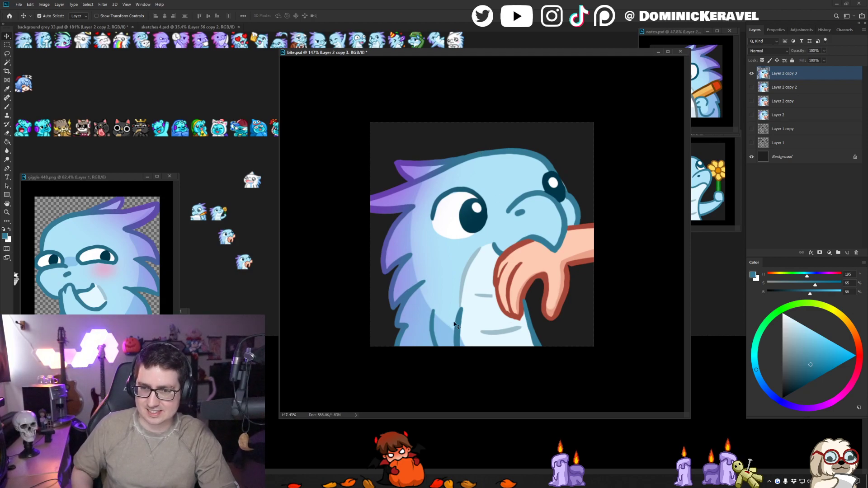
key(b)
alt+click(477, 268)
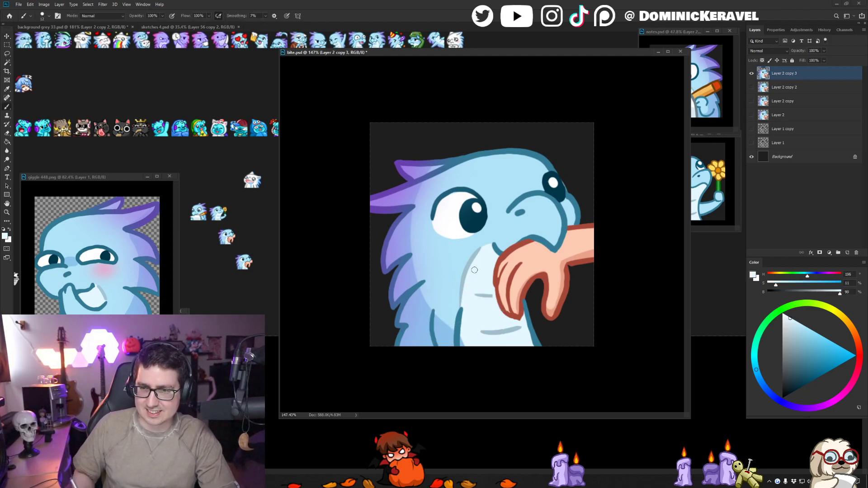
alt+click(480, 251)
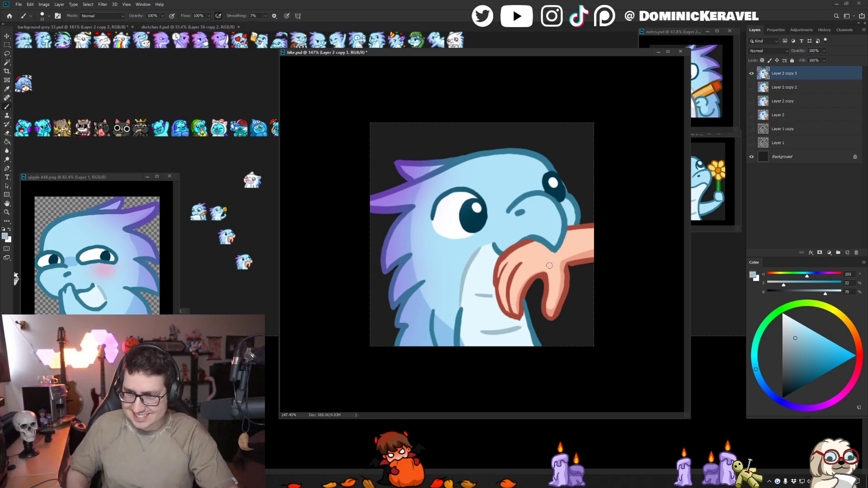
- Lasso the thumb, transform it so it angles closer to the fingers, and deselect it
key(v)
key(l)
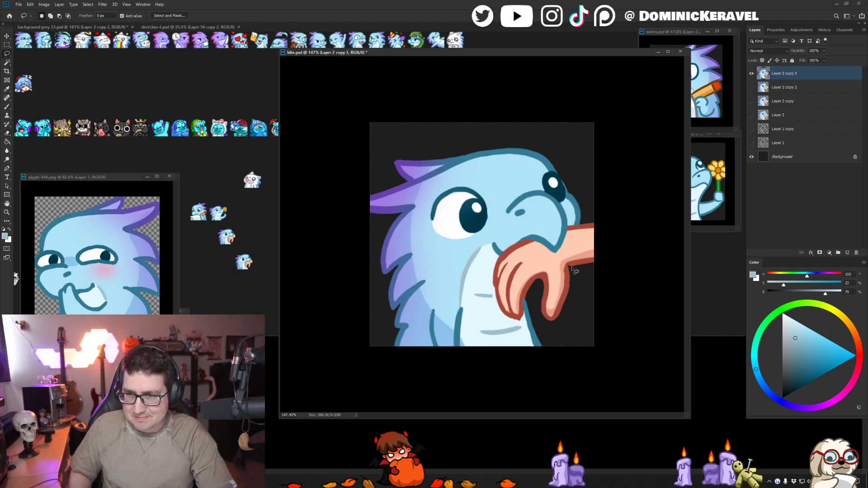
mouse_move(571, 266)
mouse_down()
mouse_move(549, 270)
mouse_move(538, 304)
mouse_move(582, 288)
mouse_move(575, 268)
mouse_move(591, 276)
mouse_move(556, 277)
mouse_up()
key(ctrl+t)
key(Return)
key(ctrl+d)
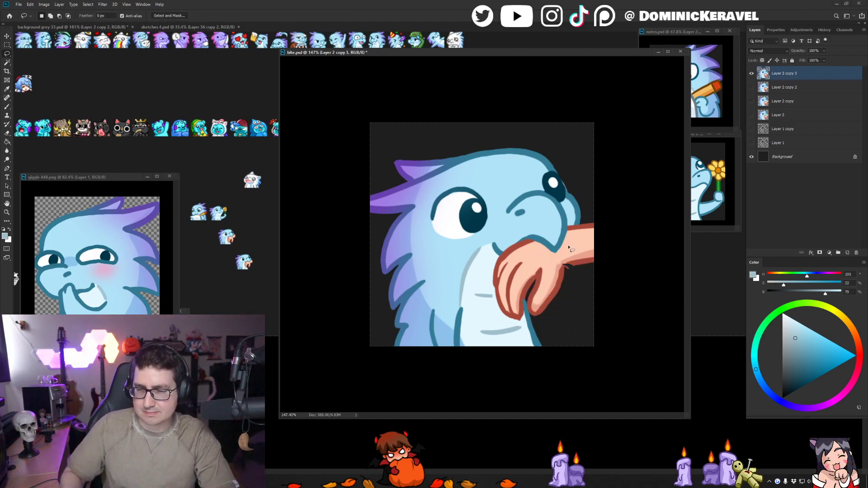
- Repaint the light skin around the moved thumb and redraw the dark red outline between it and the fingers
key(b)
alt+click(551, 266)
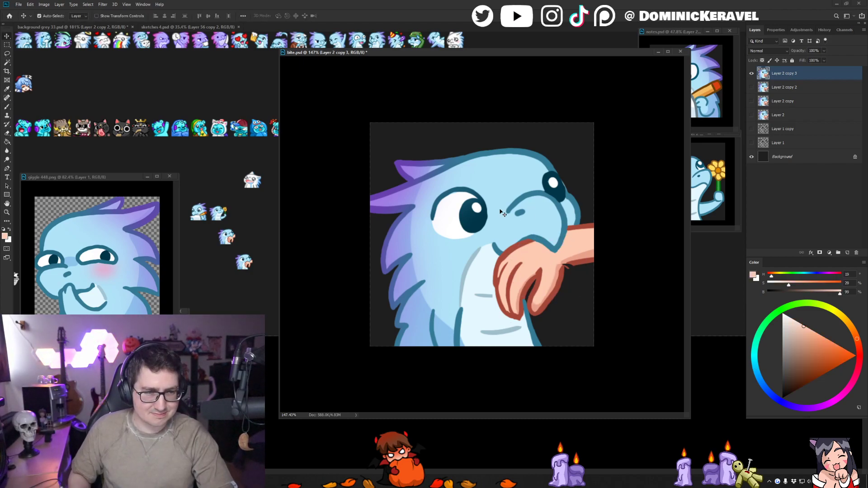
alt+click(550, 280)
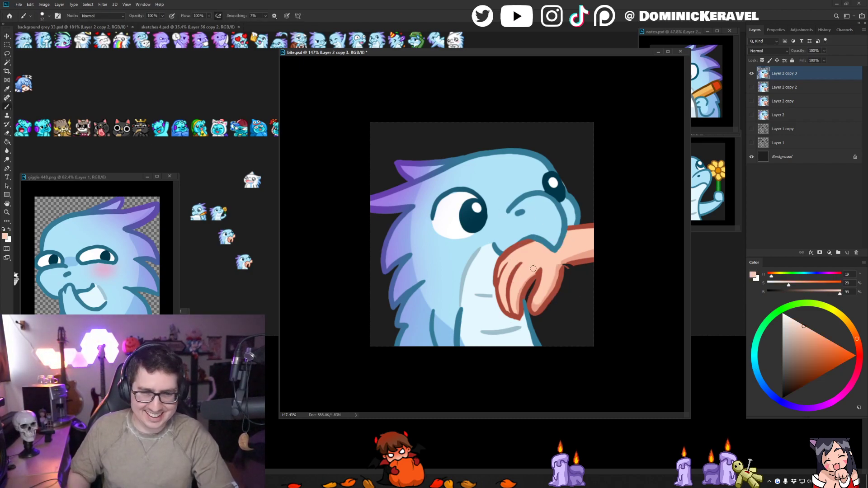
alt+click(538, 274)
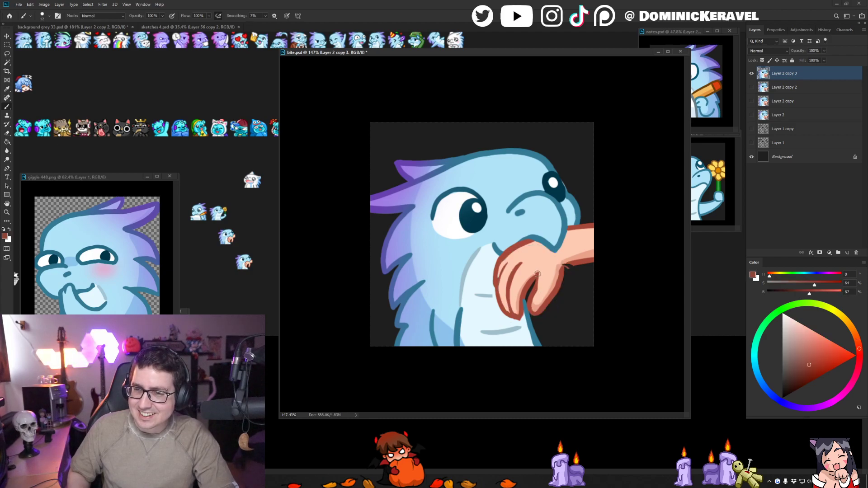
alt+click(536, 291)
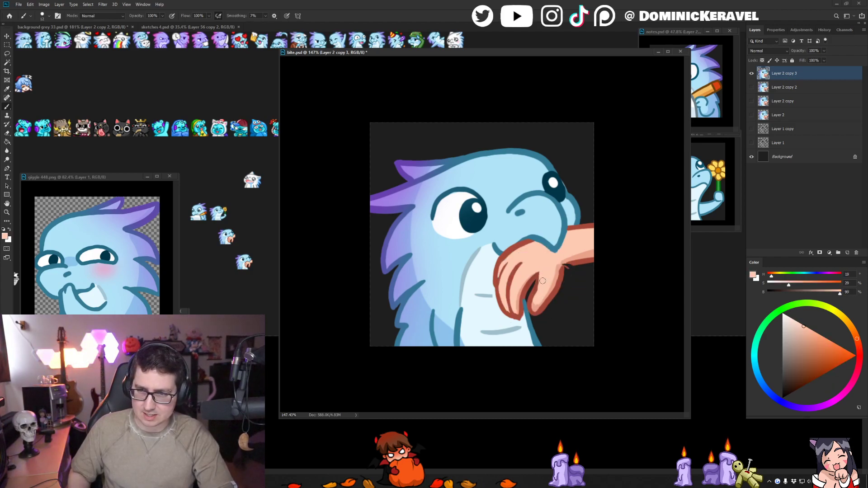
alt+click(535, 277)
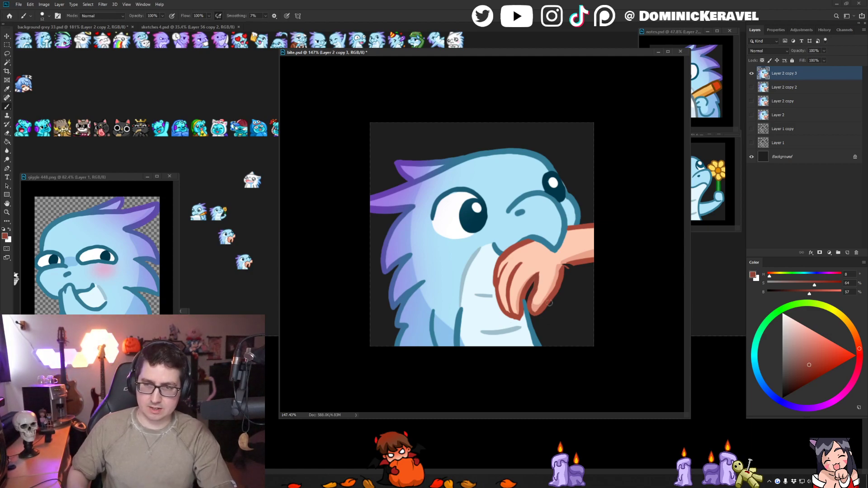
- Repair the outline and shadow skin where the thumb joins the wrist, and save the file
alt+click(575, 262)
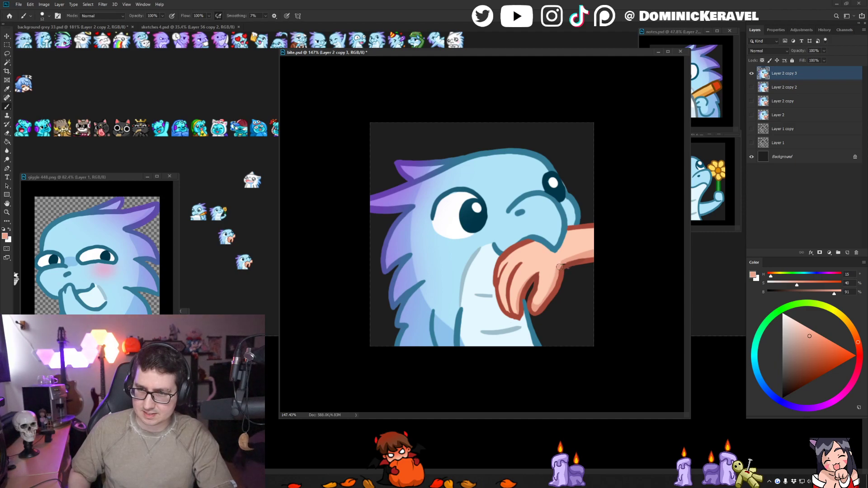
alt+click(589, 261)
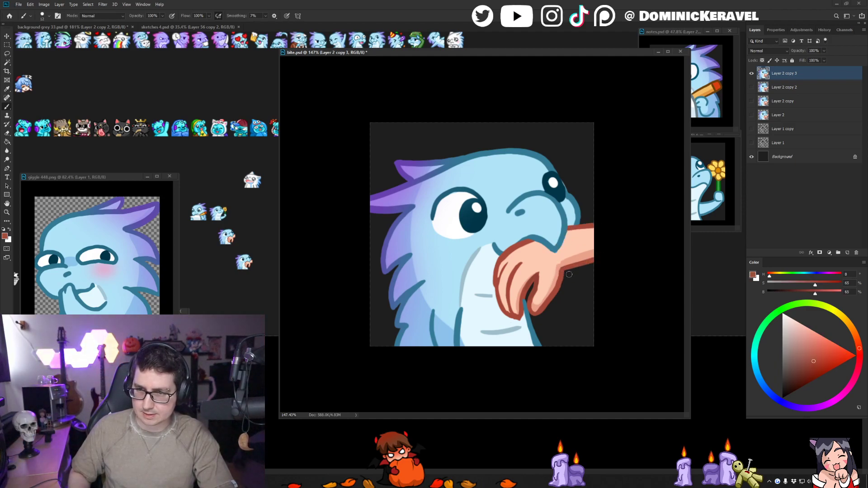
alt+click(561, 274)
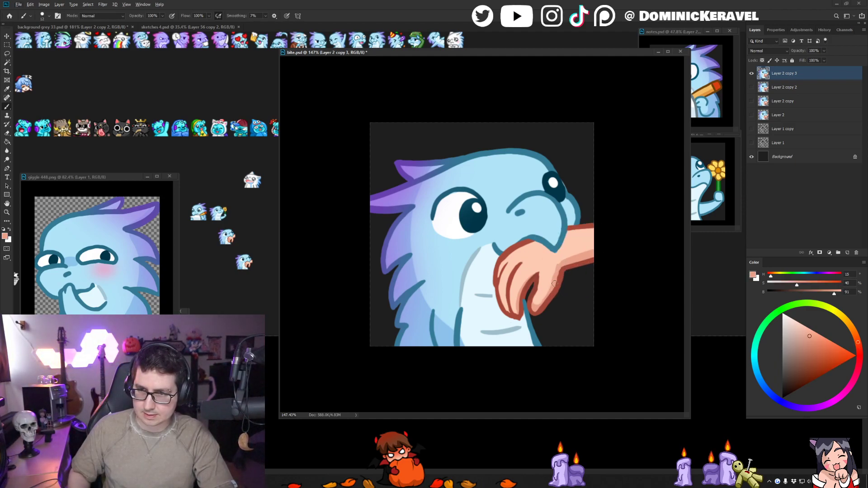
key(v)
key(ctrl+s)
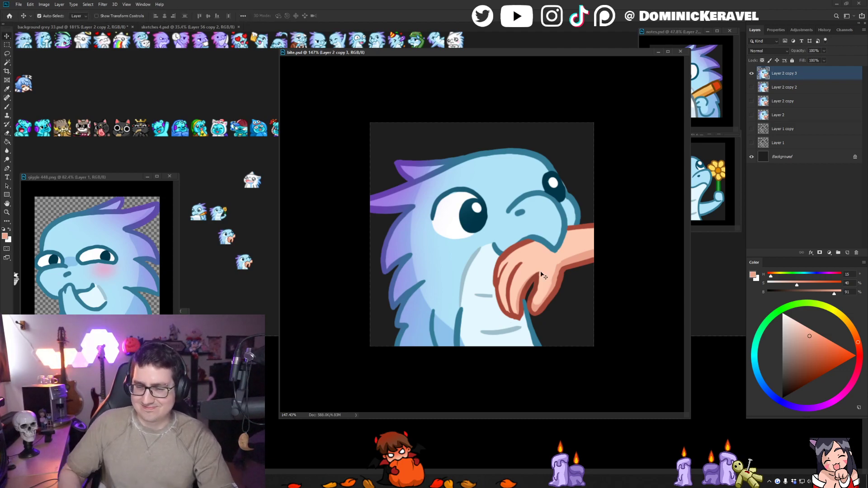
- Resize the bite image to 28 pixels, copy it into the grey background sheet, and undo the resize
key(ctrl+alt+i)
text(28)
key(Return)
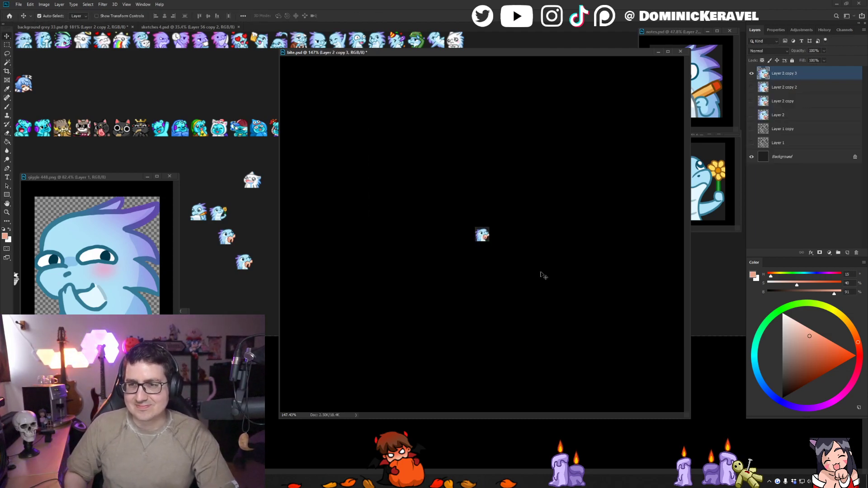
drag(484, 238, 251, 239)
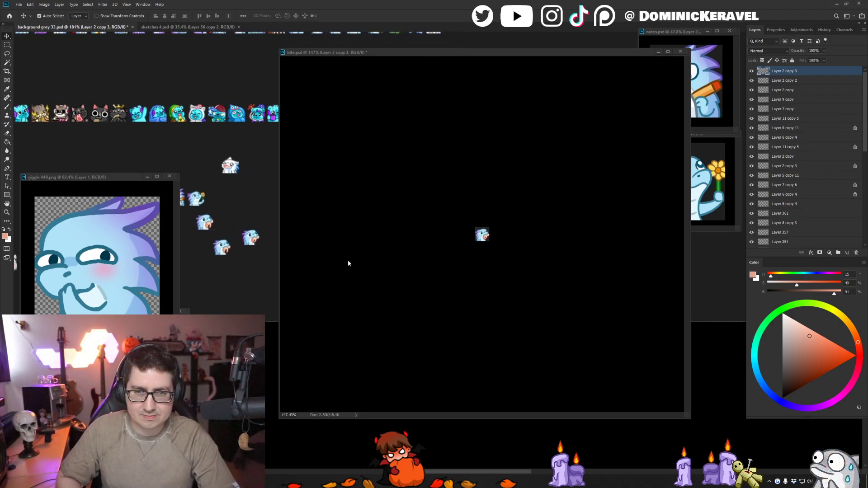
click(354, 236)
key(ctrl+z)
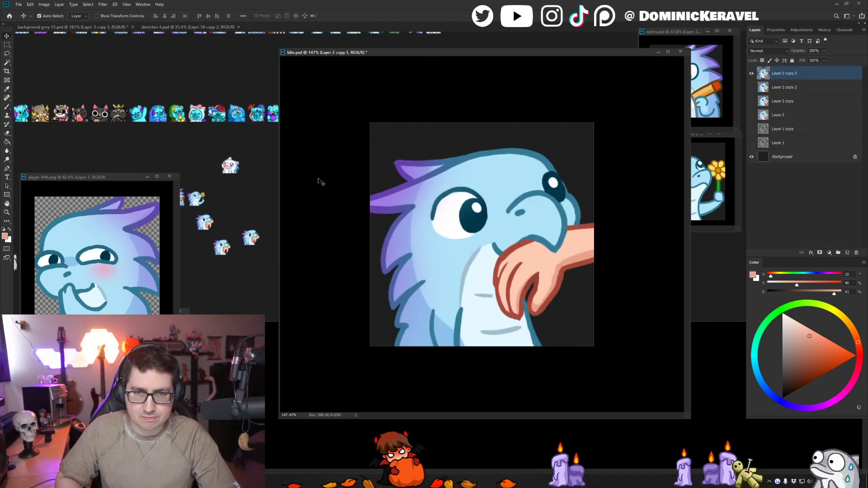
- Delete the two older bite previews from the grey background sheet and move the newest one into their place
click(207, 222)
click(205, 223)
key(Delete)
click(221, 247)
key(Delete)
drag(250, 237, 226, 226)
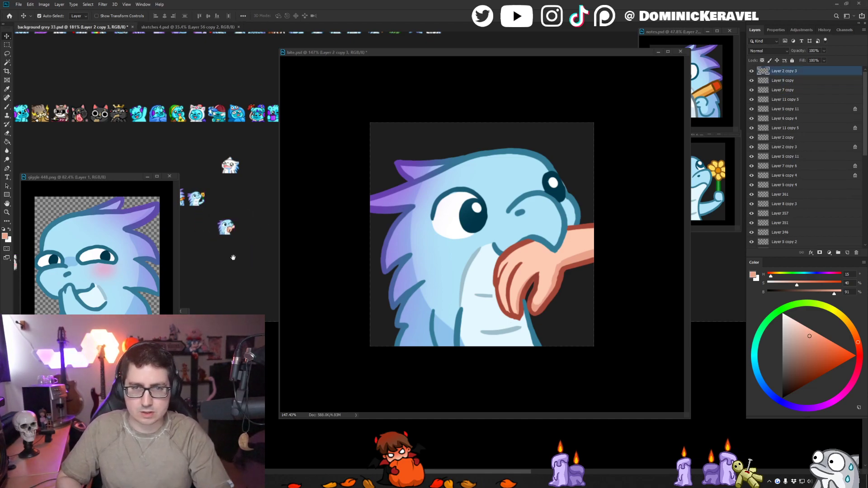
- Touch up the pupils of both eyes in the bite drawing with the sampled white and dark teal colours
drag(233, 257, 257, 248)
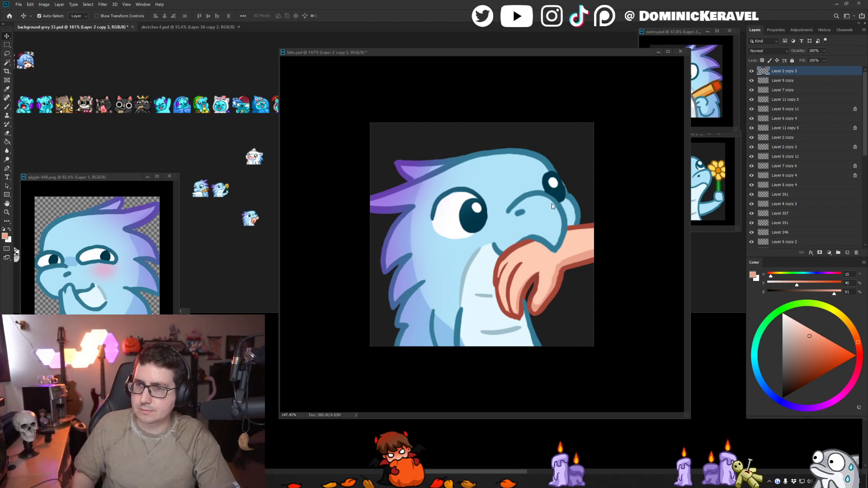
click(606, 53)
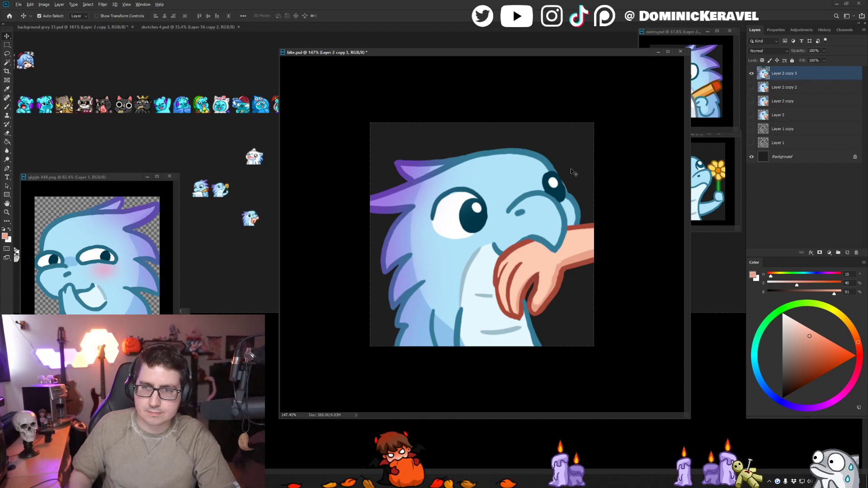
key(b)
alt+click(551, 182)
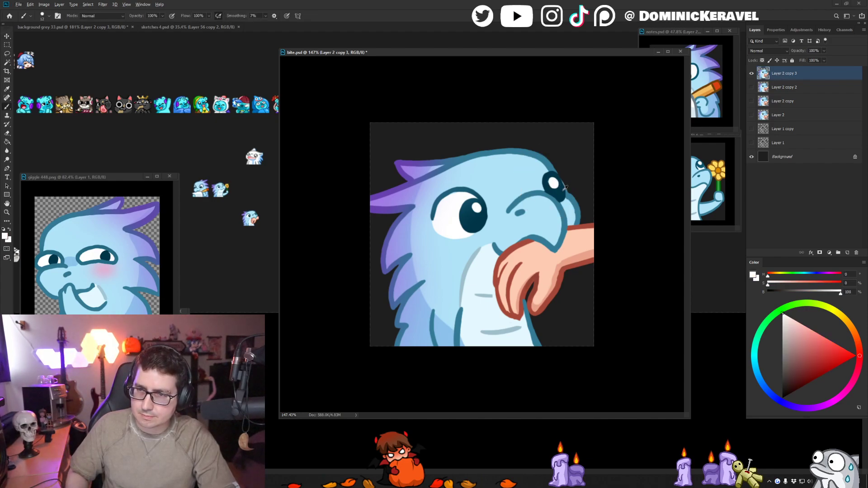
alt+click(564, 189)
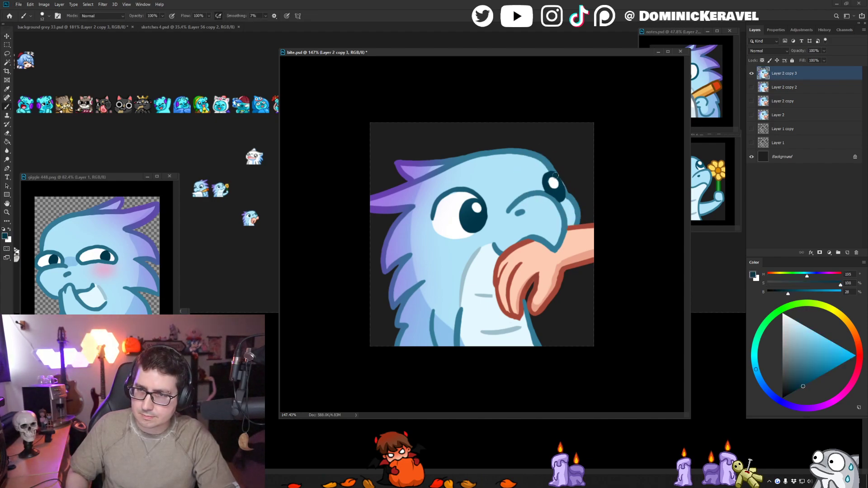
alt+click(483, 202)
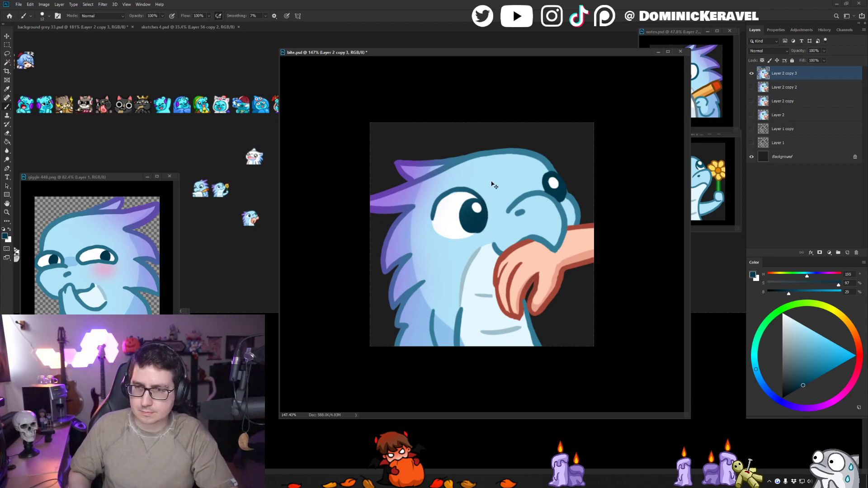
- Duplicate the bite artwork layer, hide the original, and enlarge the copy to about 104% with its upper-right corner fixed
key(v)
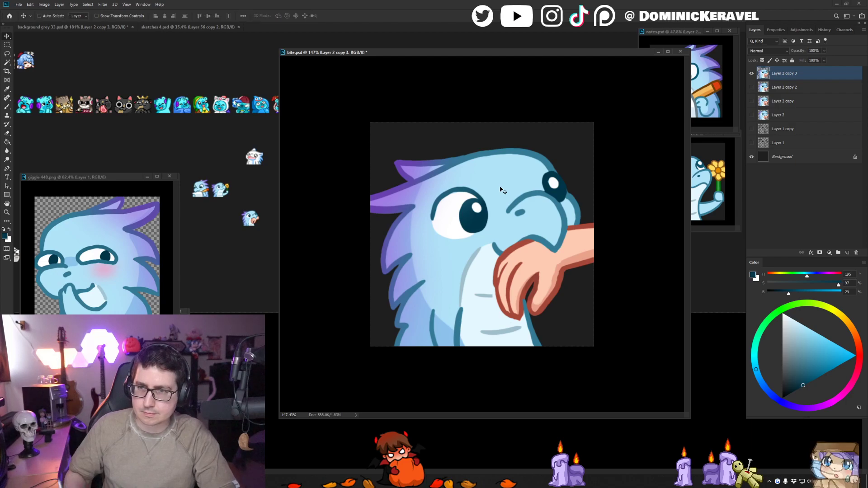
key(ctrl+j)
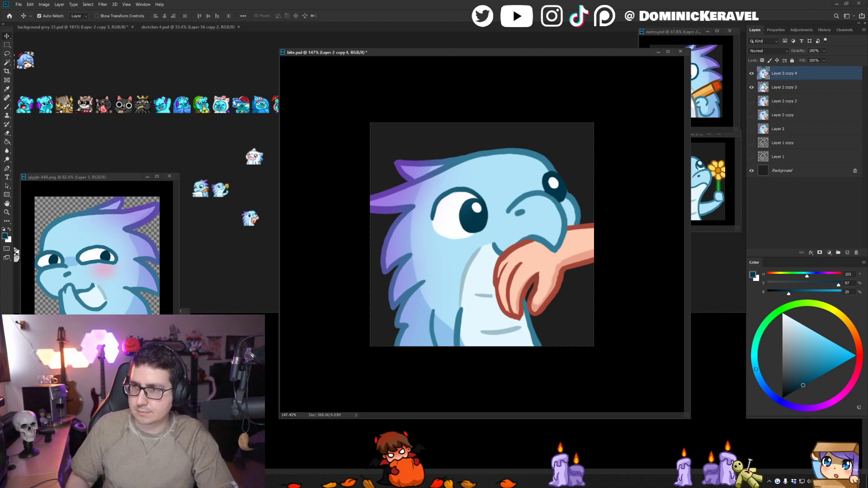
key(ctrl+t)
drag(368, 347, 361, 354)
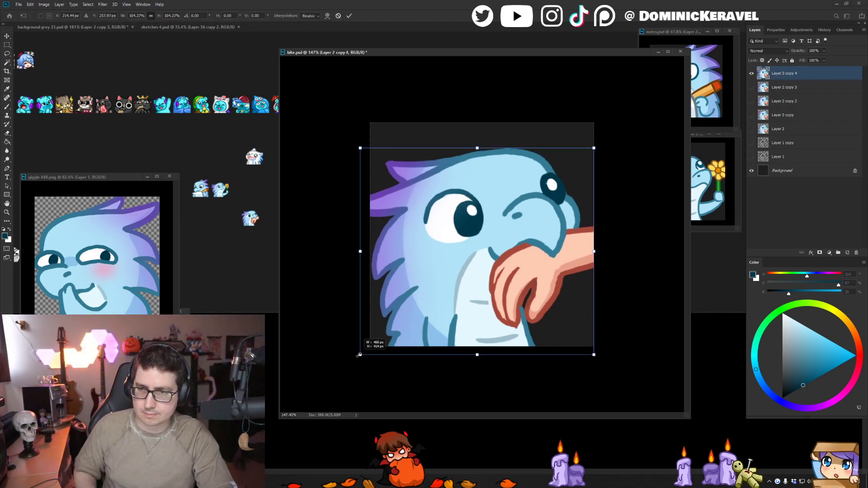
key(Return)
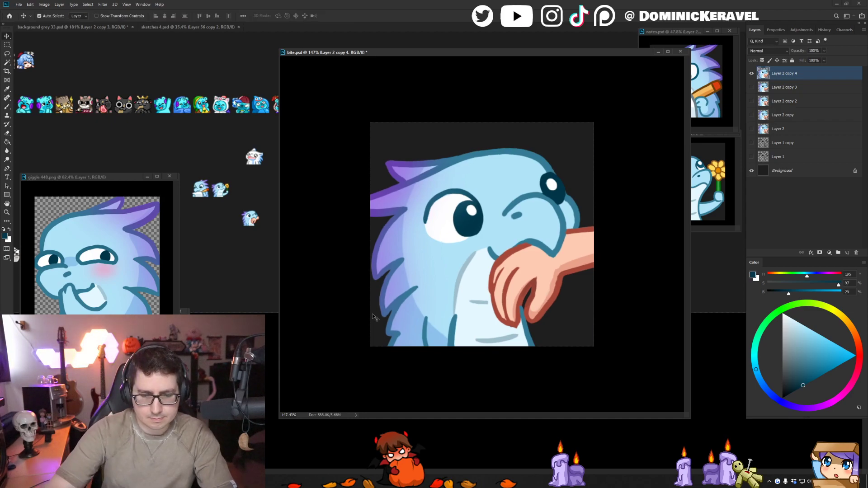
- Resize the bite image to 28 pixels, crop it to the canvas, and copy the result into the grey background sheet
key(ctrl+alt+i)
text(28)
key(Return)
key(c)
key(Return)
key(Return)
key(v)
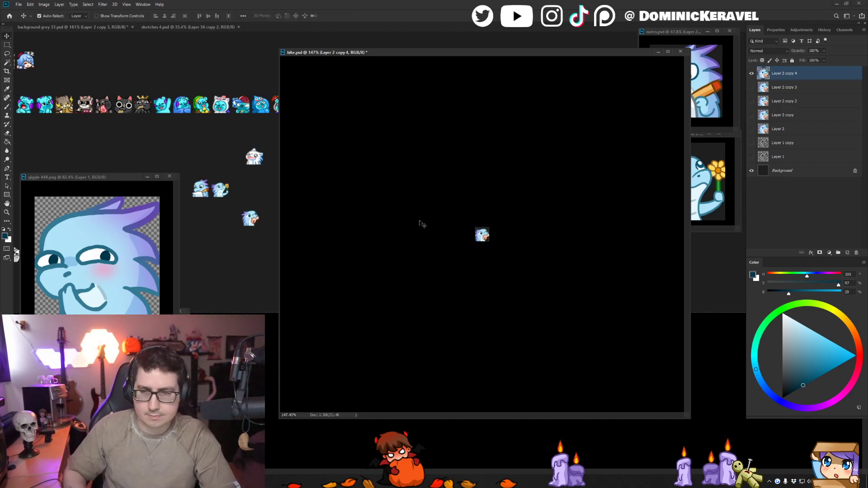
drag(478, 239, 250, 275)
- Place the new preview beside the older bite preview in the sheet and undo the resize of the bite image
drag(257, 233, 213, 187)
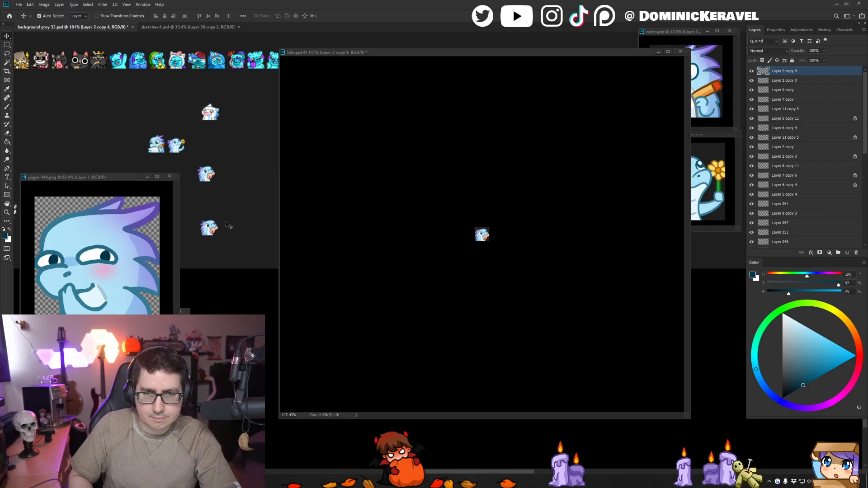
drag(229, 225, 268, 173)
click(364, 162)
key(ctrl+z)
key(ctrl+z)
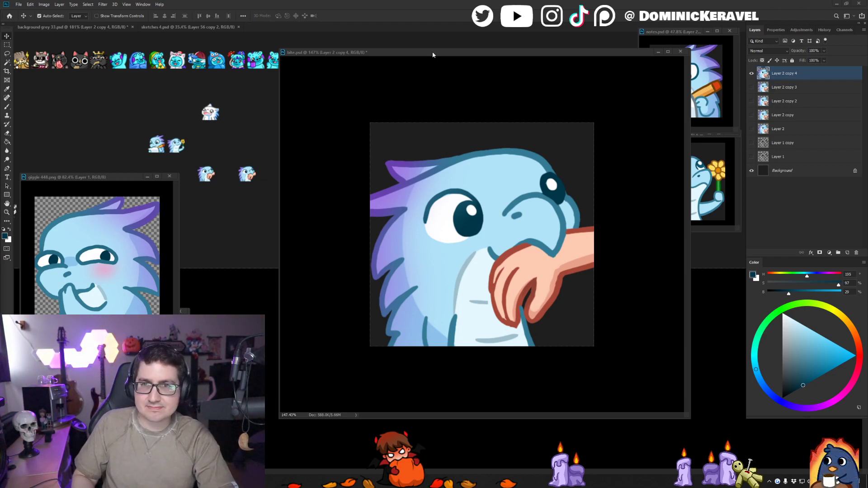
- Redraw the dark blue arm outline on the lower body slightly further left and cover the old line with the sampled blue body colours
drag(432, 53, 427, 47)
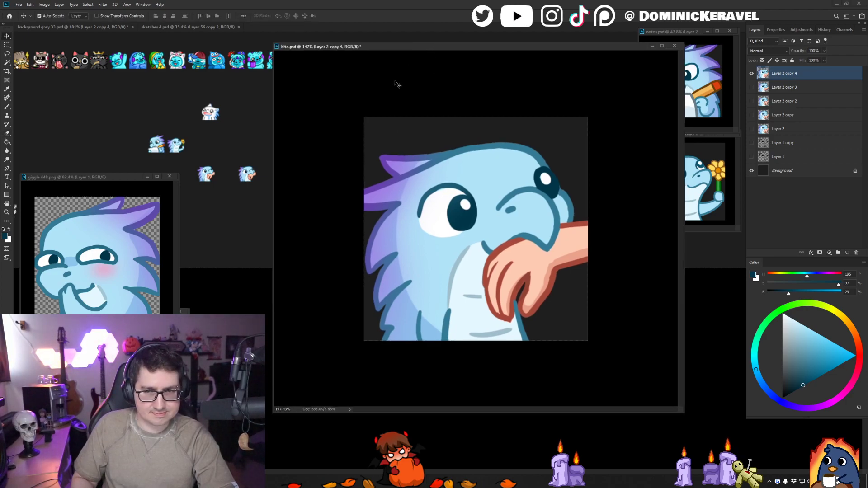
key(b)
alt+click(426, 329)
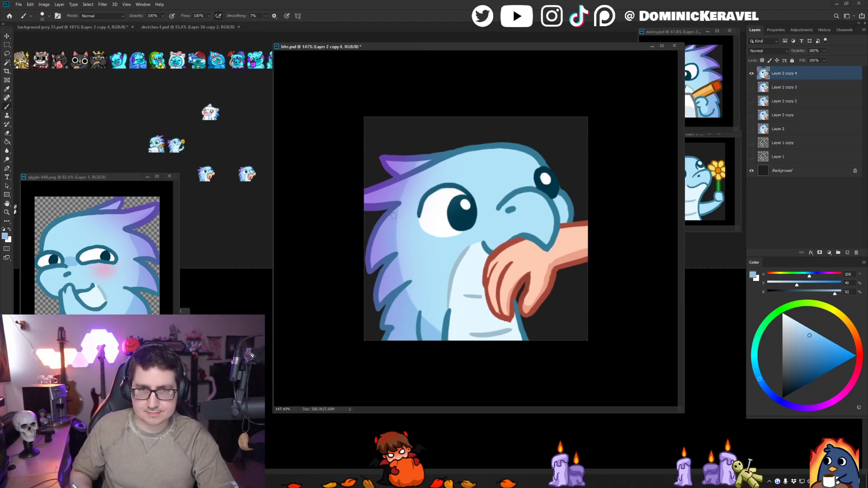
alt+click(418, 326)
drag(413, 304, 418, 352)
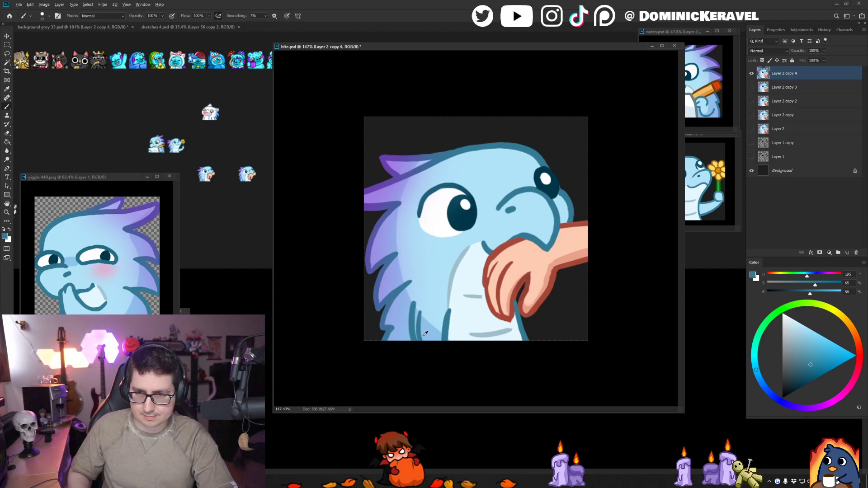
alt+click(423, 336)
drag(417, 306, 418, 335)
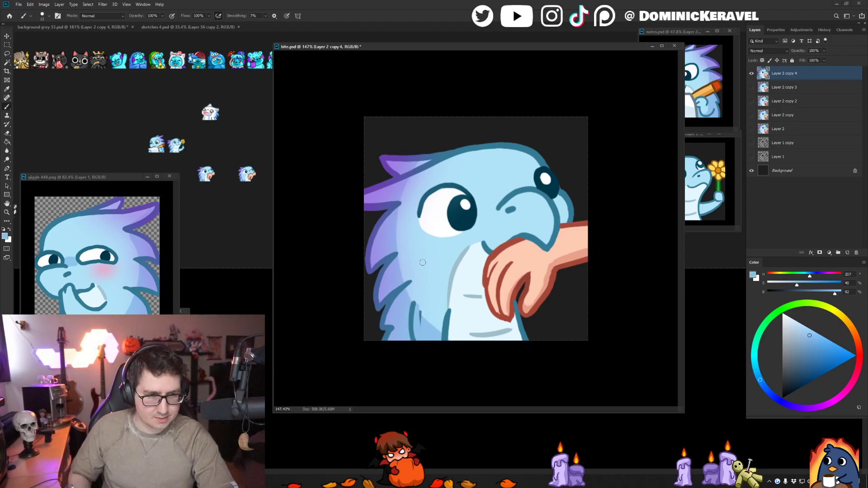
mouse_move(417, 309)
mouse_down()
mouse_move(420, 324)
mouse_move(430, 319)
mouse_up()
alt+click(423, 308)
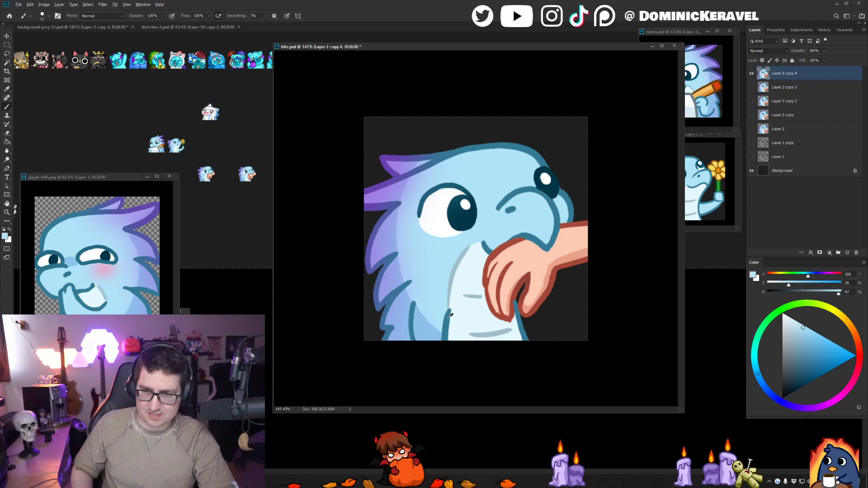
alt+click(413, 325)
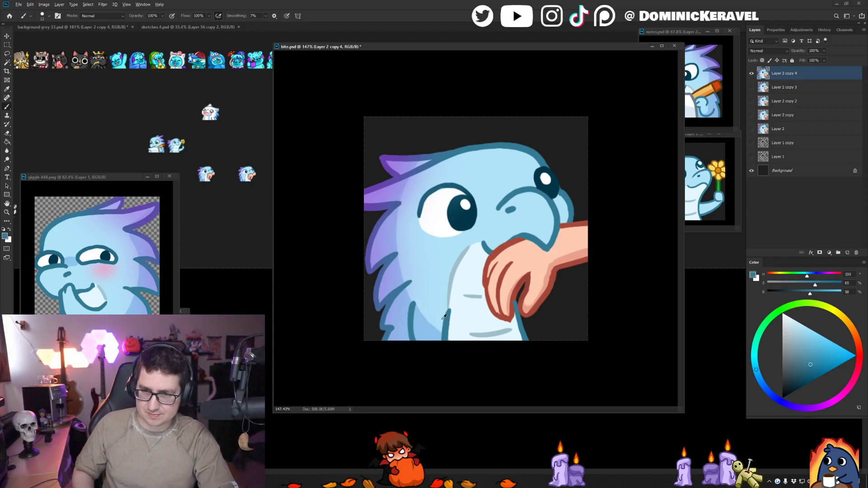
- Redraw the dark blue outline along the belly's lower left edge and repaint the grey-blue shading beside it
alt+click(444, 315)
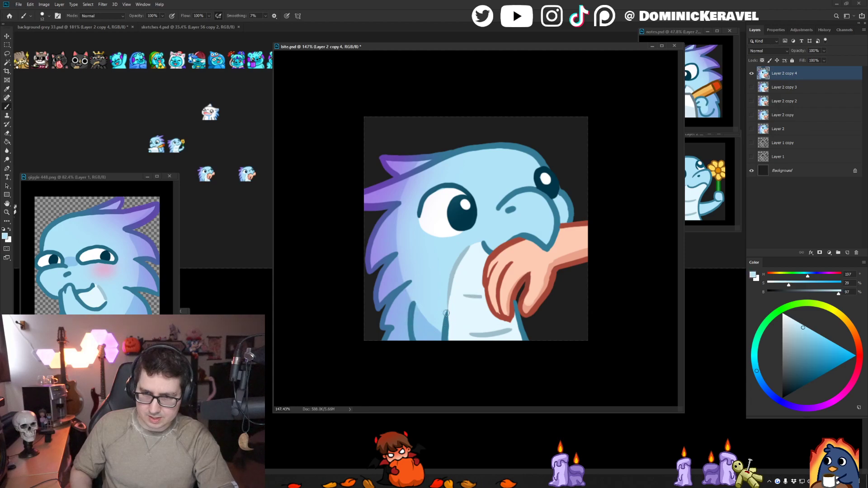
alt+click(449, 295)
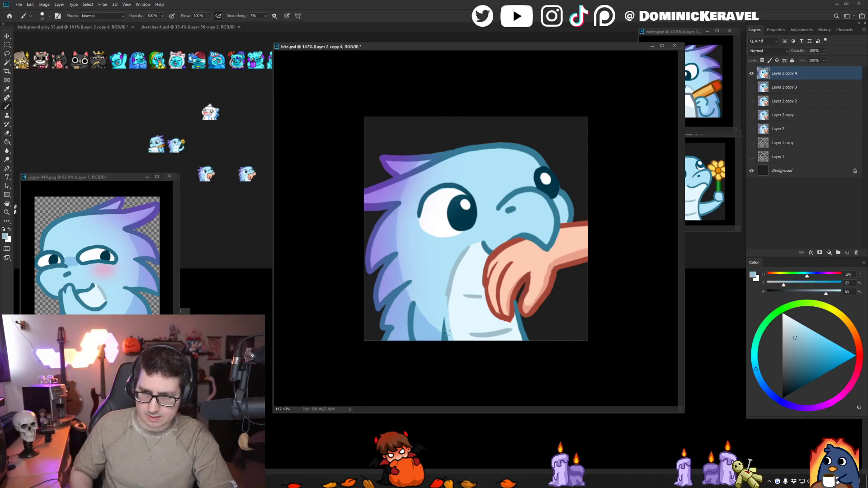
alt+click(452, 297)
drag(442, 307, 444, 345)
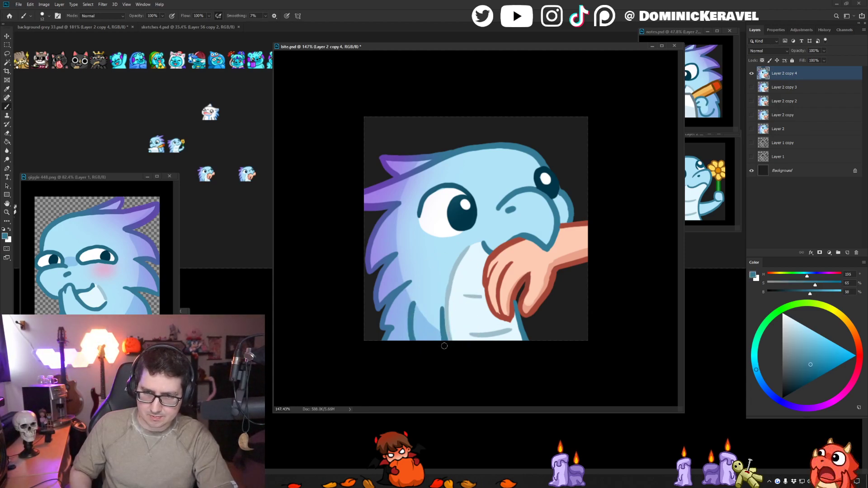
key(ctrl+z)
drag(443, 308, 443, 354)
alt+click(445, 301)
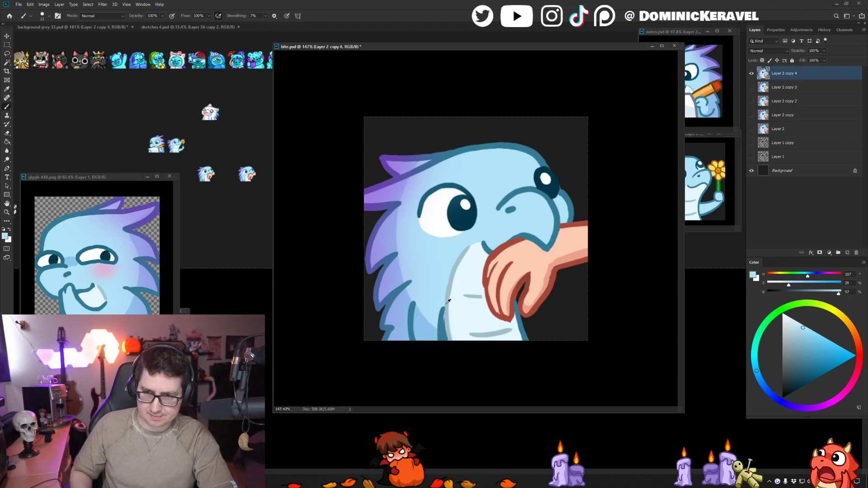
drag(446, 309, 449, 351)
- Reduce the revised bite image to 28 pixels and add it to the grey background sheet below the two existing bite previews
key(ctrl+alt+i)
text(28)
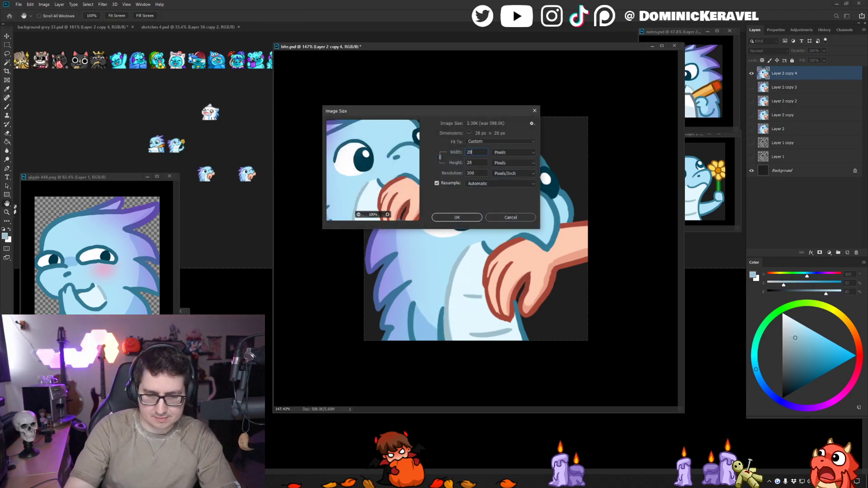
key(Return)
key(v)
key(ctrl+t)
key(Return)
drag(479, 248, 265, 234)
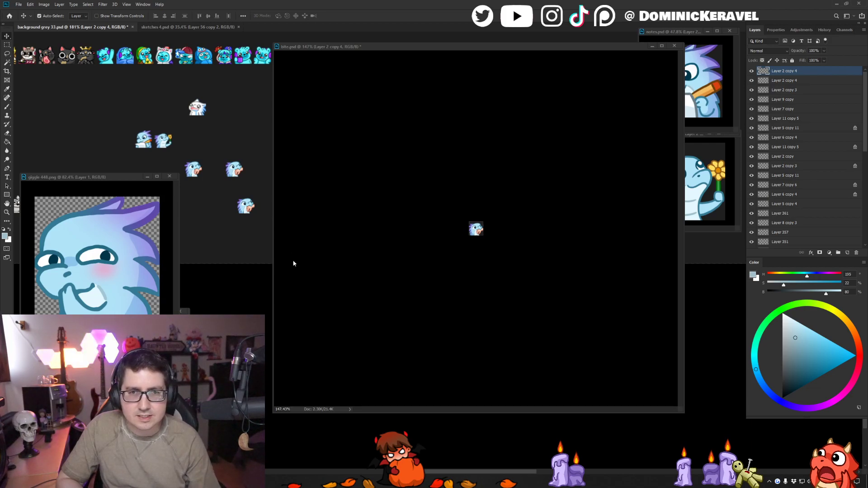
- Compare the bite previews in the zoomed-out grey sheet and undo the size reduction of the bite image
click(319, 216)
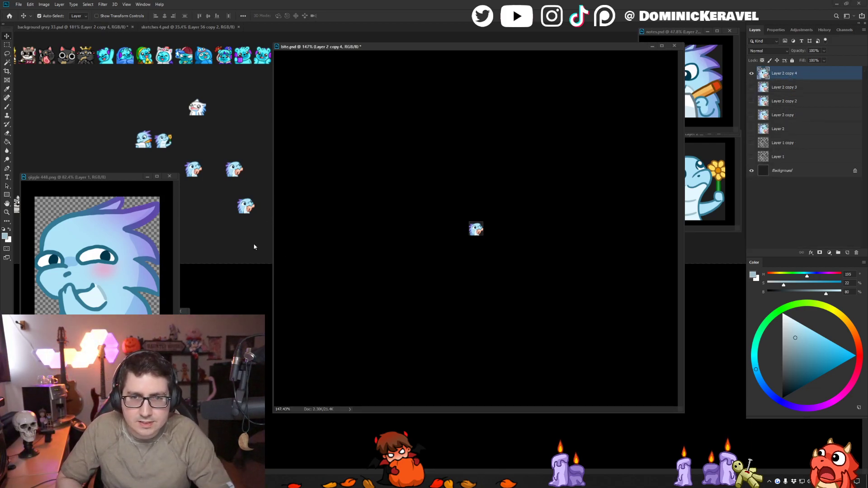
click(254, 244)
key(ctrl+z)
key(ctrl+z)
drag(252, 238, 226, 202)
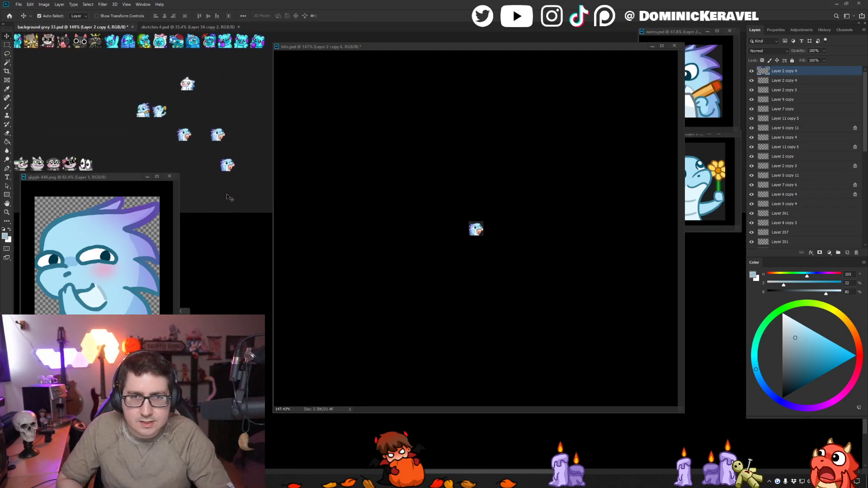
click(346, 163)
key(ctrl+z)
- Redraw the belly's right outline further right below the thumb and fill the gap between fingers and thumb with pale belly colour
key(b)
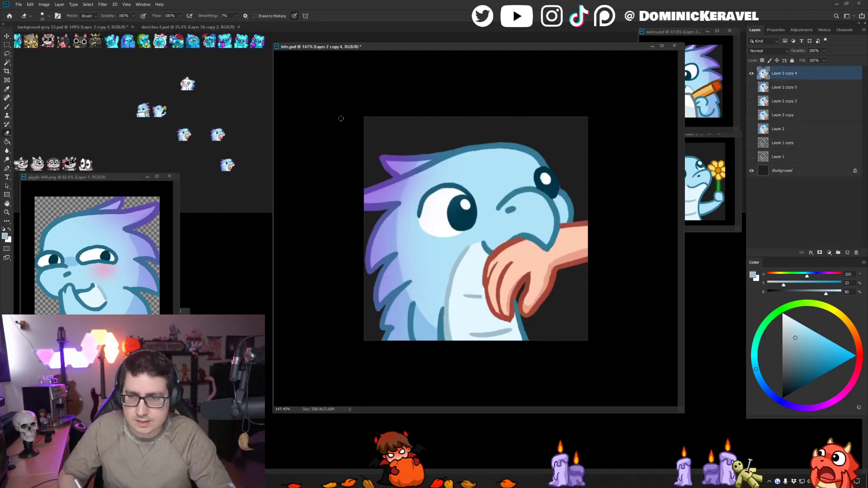
alt+click(524, 329)
drag(527, 321, 534, 340)
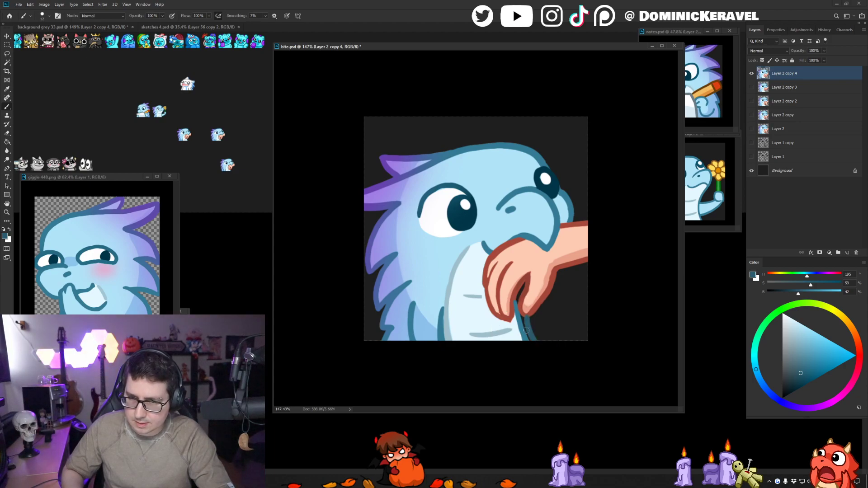
alt+click(515, 325)
mouse_move(525, 284)
mouse_down()
mouse_move(516, 303)
mouse_move(523, 285)
mouse_move(523, 335)
mouse_up()
drag(518, 305, 523, 333)
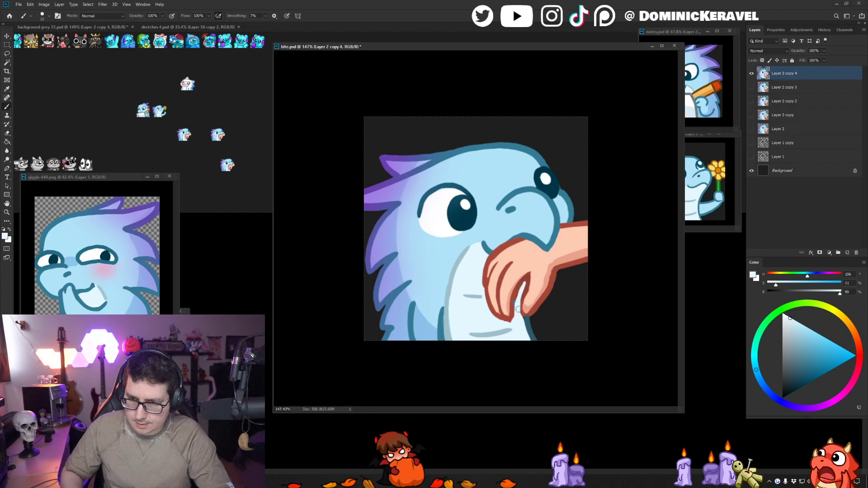
key(alt+e)
key(v)
key(Escape)
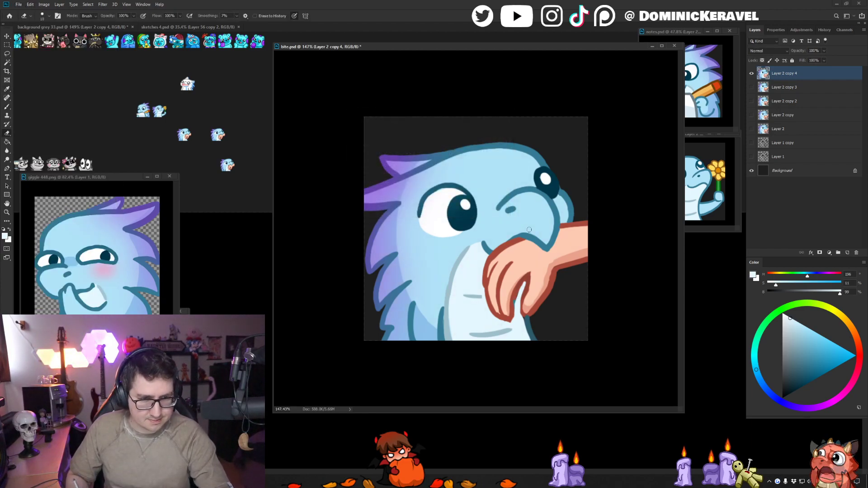
key(e)
key(b)
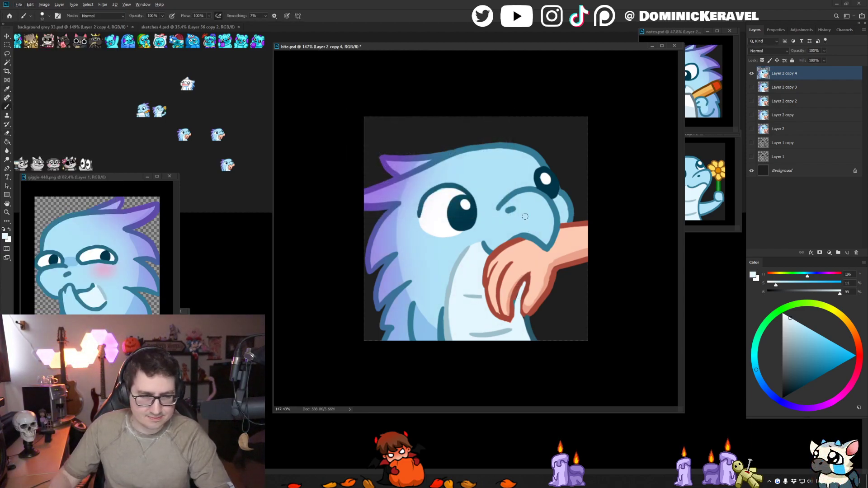
key(alt+Tab)
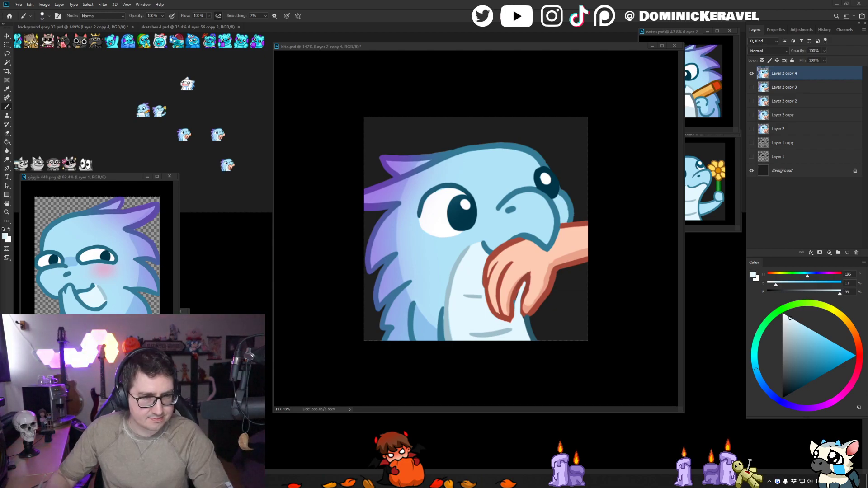
- Clean up the pale belly area between the fingers and thumb and repair the dark red outline around the gap
drag(471, 47, 463, 44)
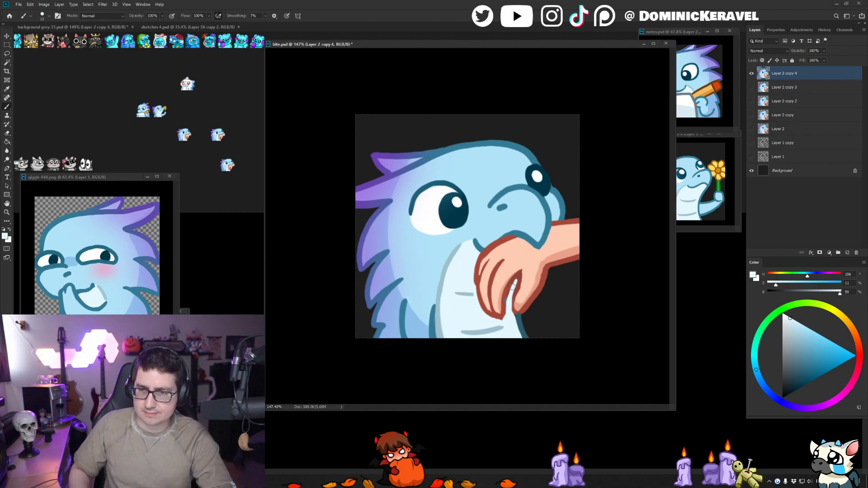
drag(512, 288, 509, 325)
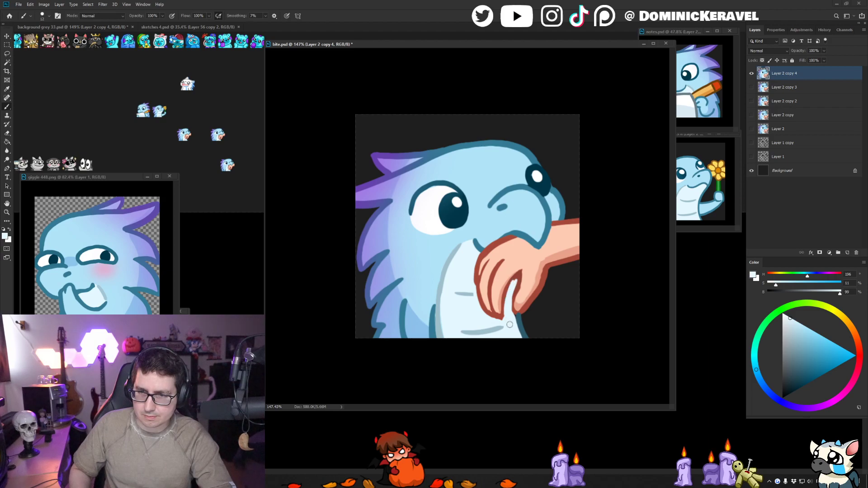
alt+click(519, 271)
mouse_move(516, 277)
mouse_down()
mouse_move(503, 322)
mouse_move(508, 315)
mouse_move(494, 319)
mouse_move(478, 302)
mouse_up()
alt+click(506, 323)
alt+click(502, 315)
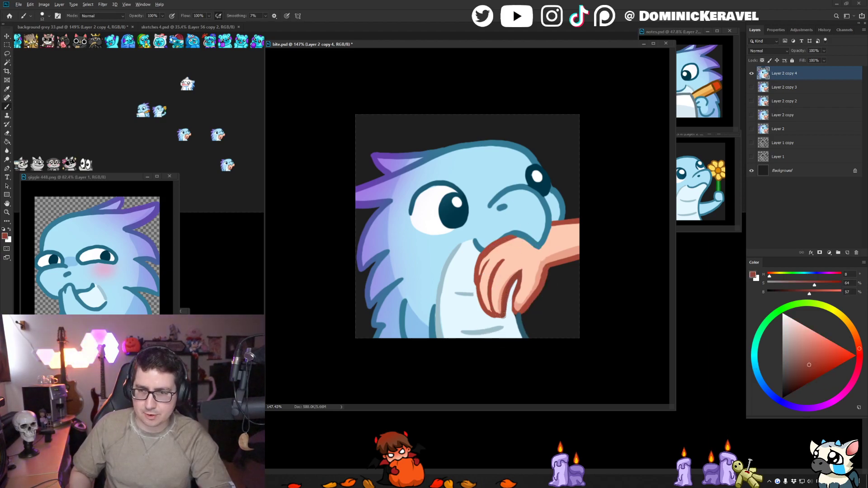
- Touch up the dark red outline around the thumb and fingers and the blue belly outline below the thumb
alt+click(526, 269)
key(g)
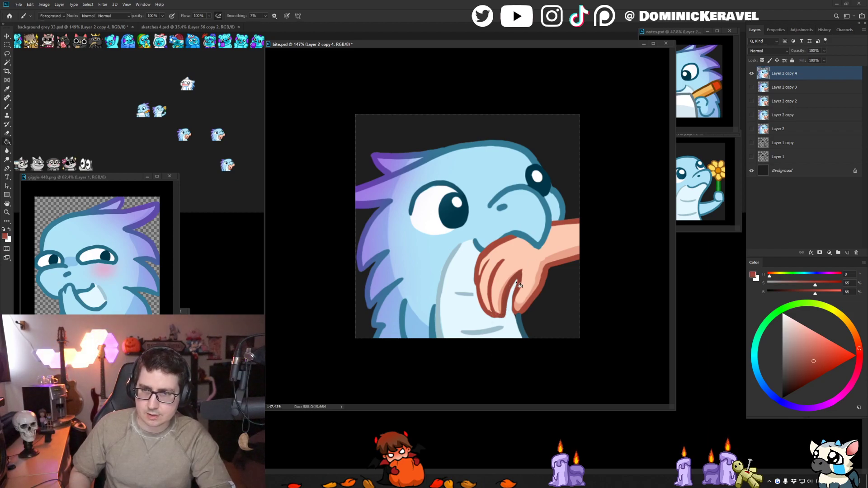
key(b)
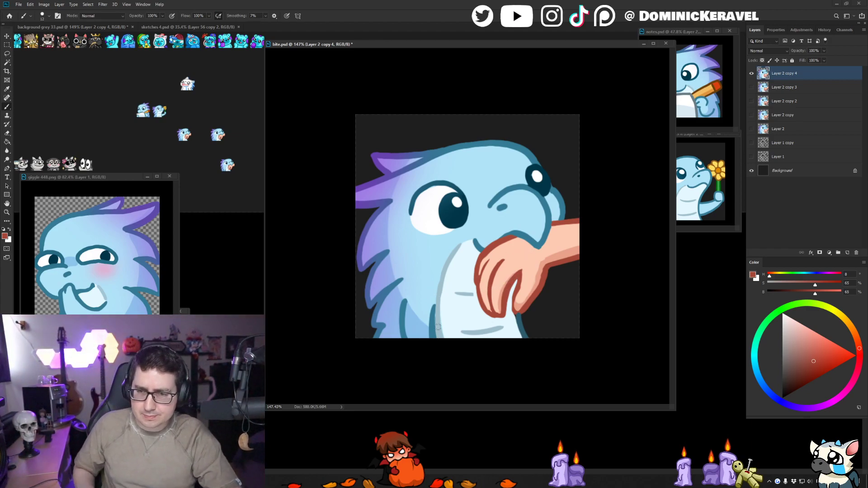
alt+click(532, 239)
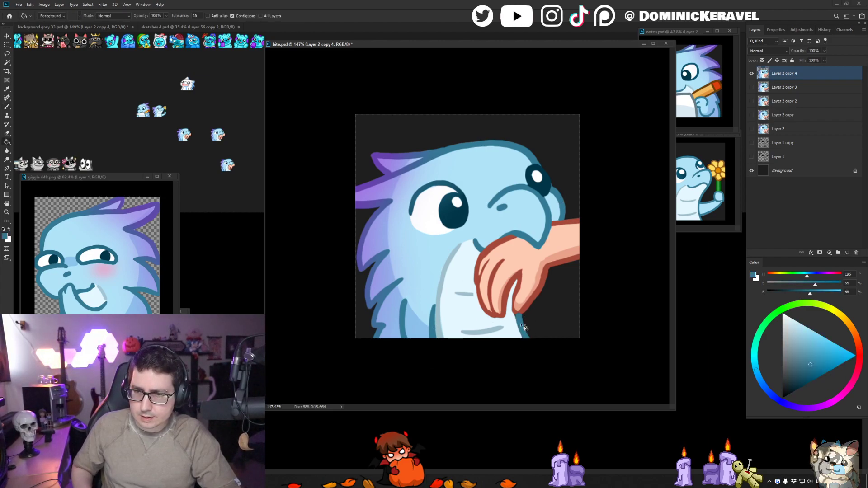
alt+click(501, 296)
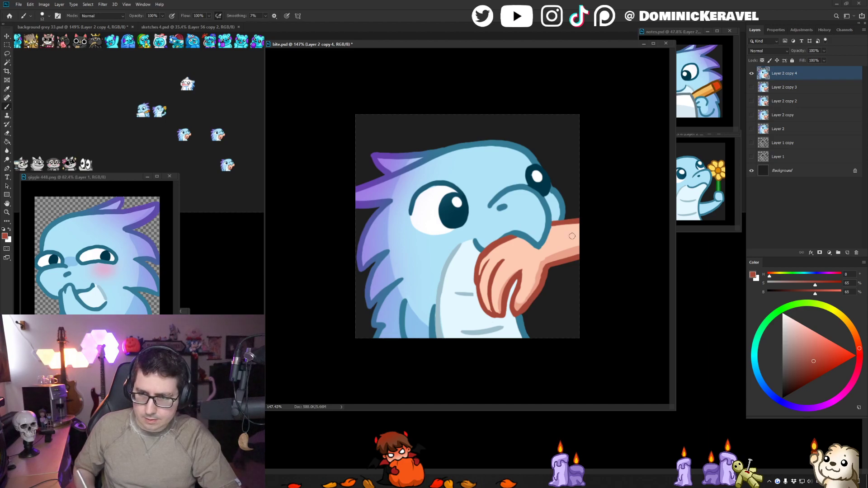
alt+click(523, 315)
key(e)
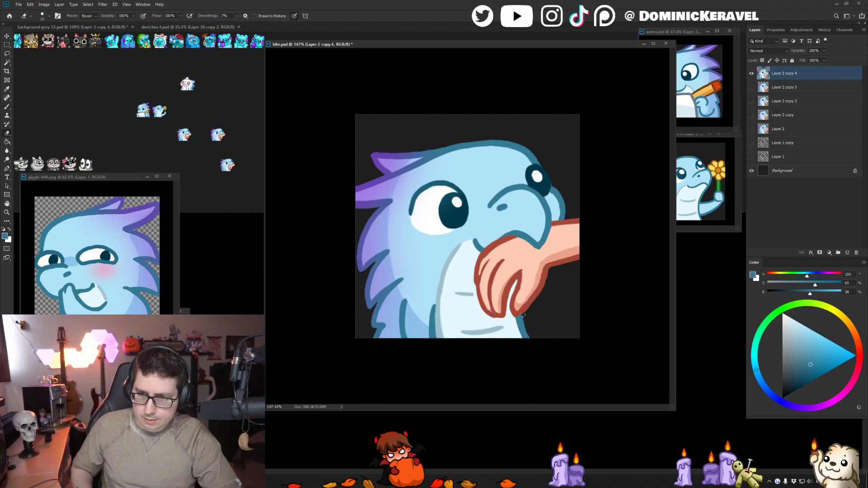
key(b)
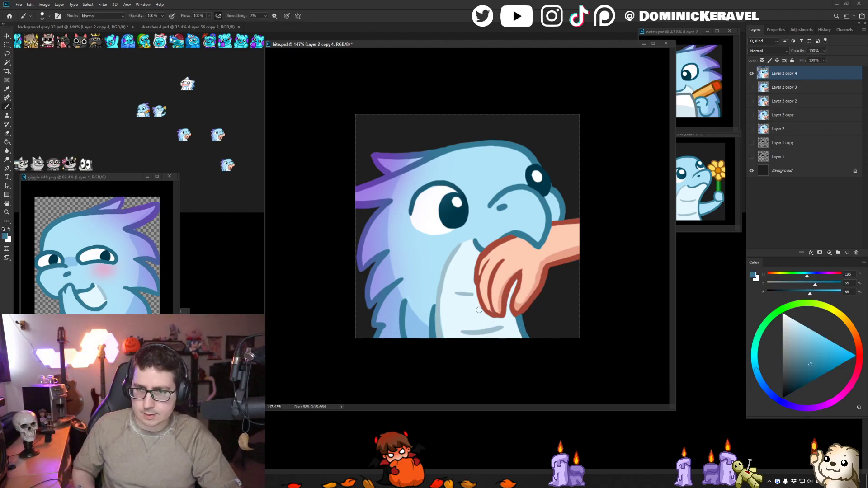
- Retouch the upper part of the belly's left outline with its own pale grey-blue colour
key(ctrl+shift+h)
key(ctrl+shift+h)
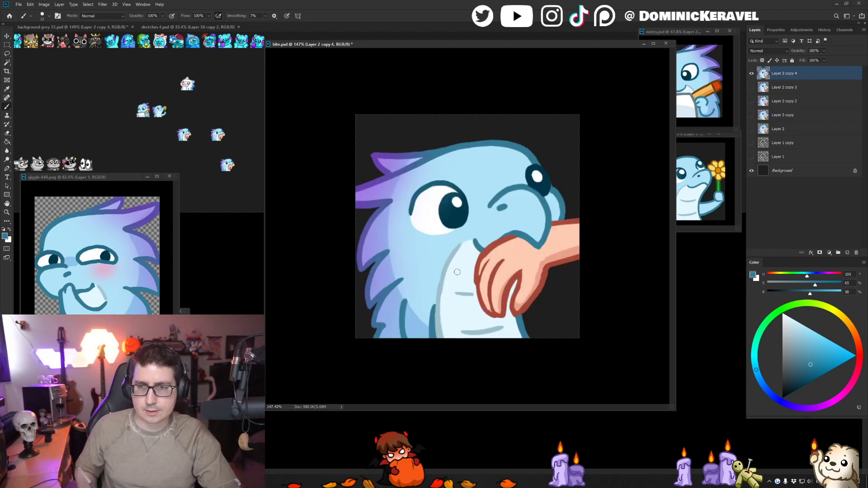
alt+click(447, 270)
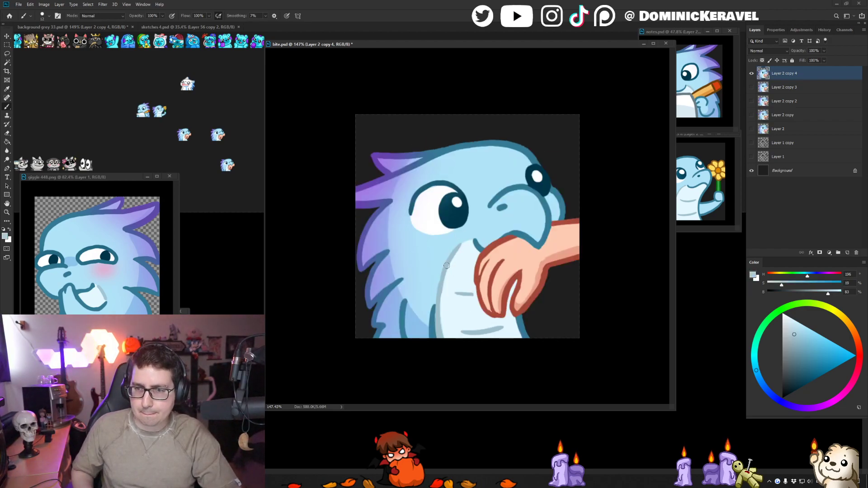
- Add a 28-pixel copy of the bite image to the grey sheet above the existing bite previews and undo the size reduction
key(ctrl+alt+i)
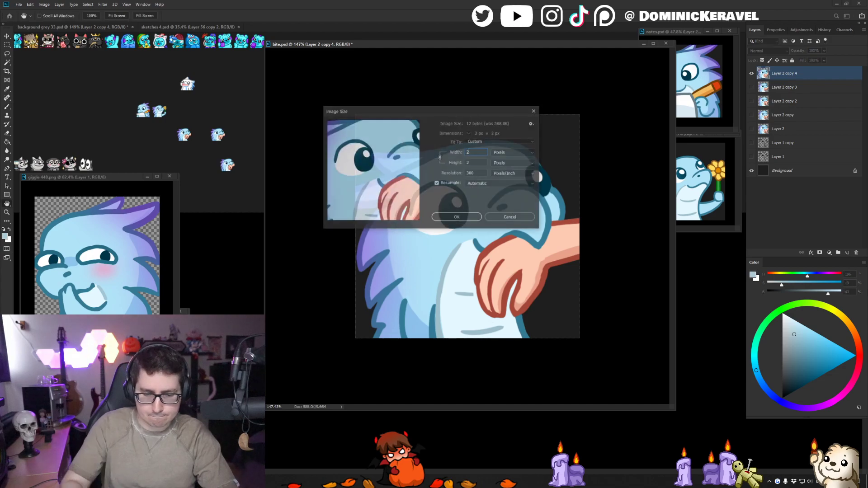
text(28)
key(Return)
key(c)
key(v)
drag(471, 230, 246, 135)
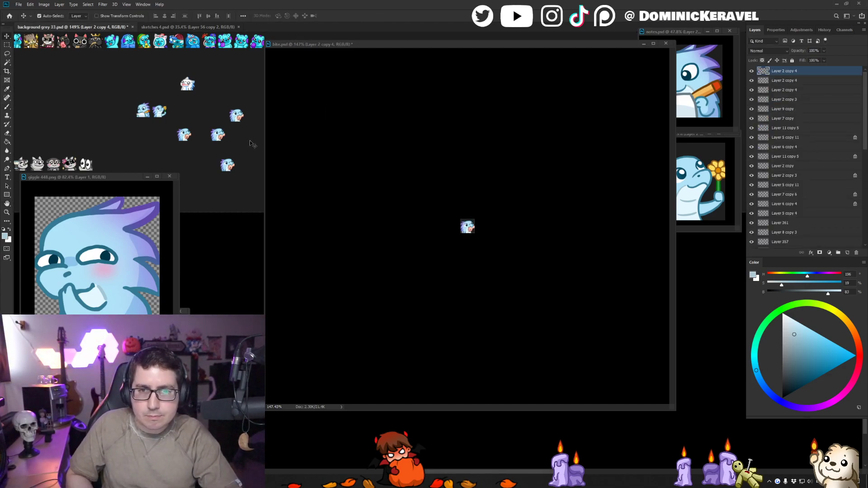
click(385, 128)
key(e)
key(ctrl+z)
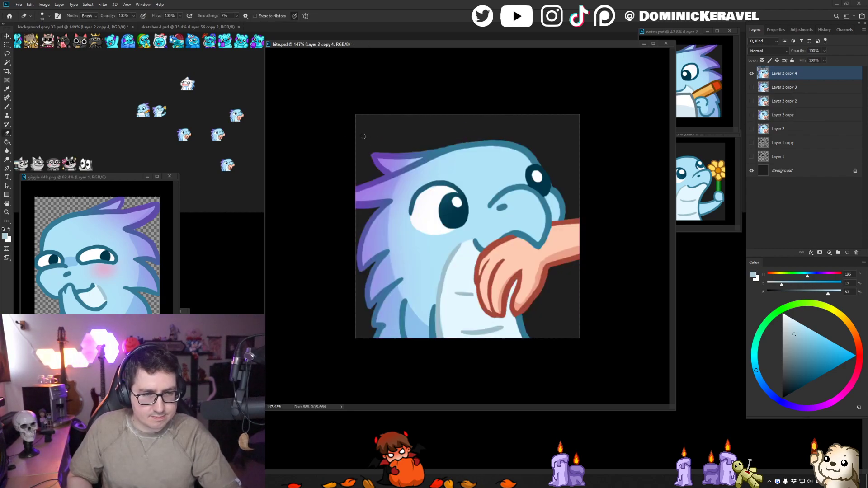
key(v)
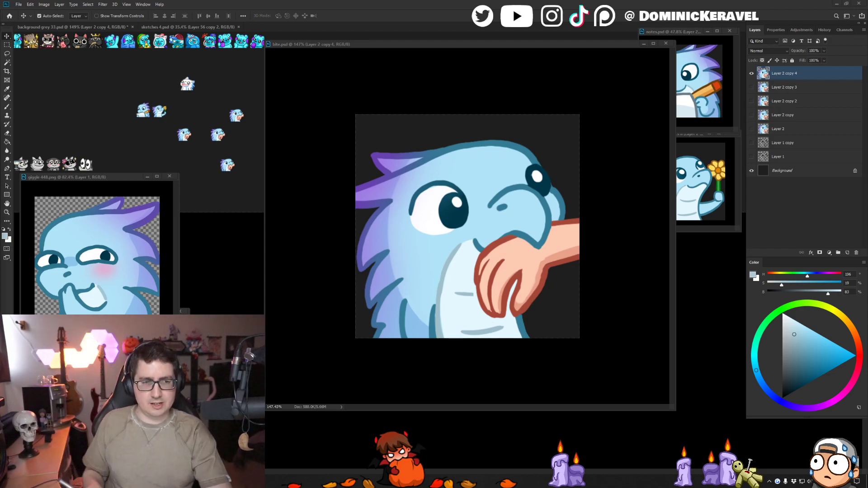
- Enlarge the white highlight in the left eye's pupil slightly and save the bite file
drag(460, 44, 466, 62)
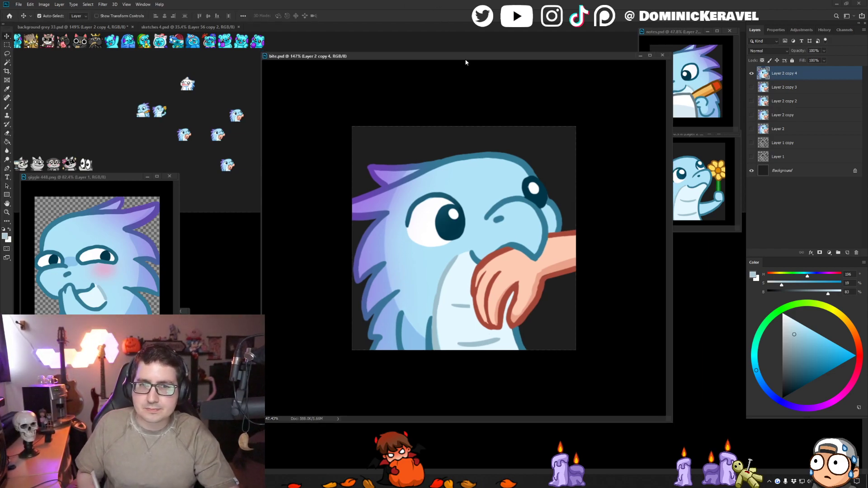
key(b)
alt+click(455, 211)
drag(453, 211, 454, 213)
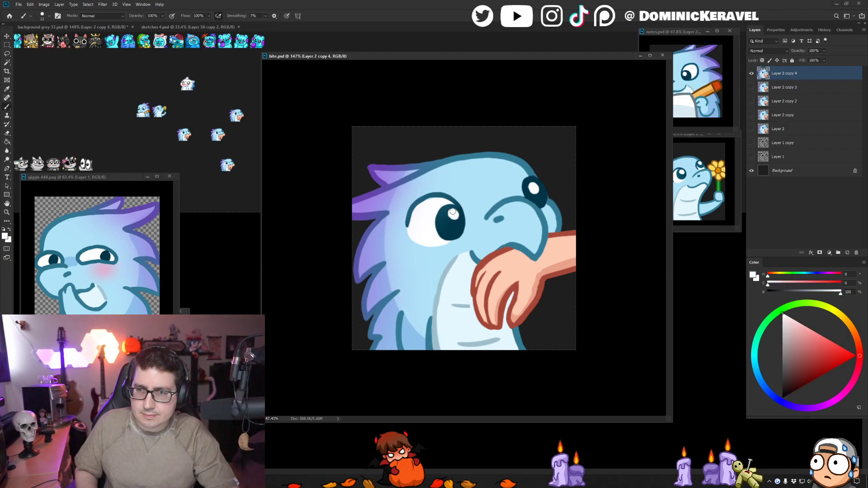
key(v)
key(ctrl+s)
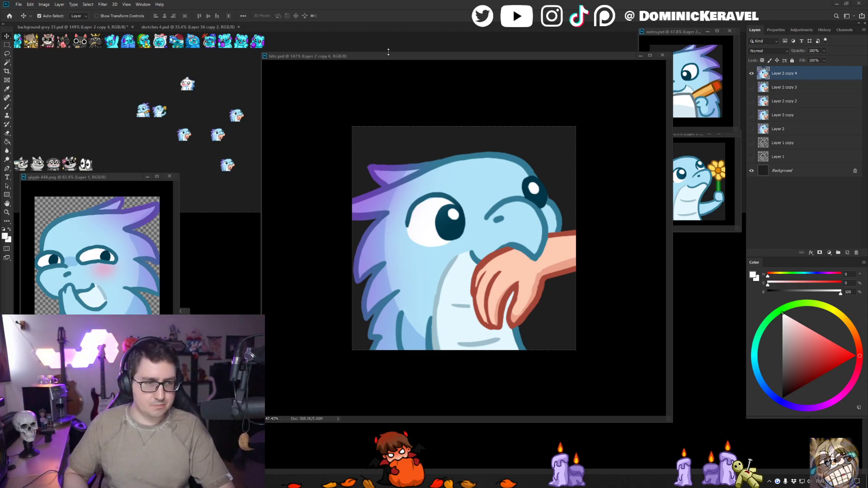
- Retouch the blue feather outline on the neck and redraw the upper belly crease in grey-blue up to the fingers
mouse_move(392, 56)
mouse_down()
mouse_move(395, 48)
mouse_move(381, 40)
mouse_move(405, 38)
mouse_move(365, 37)
mouse_move(394, 42)
mouse_up()
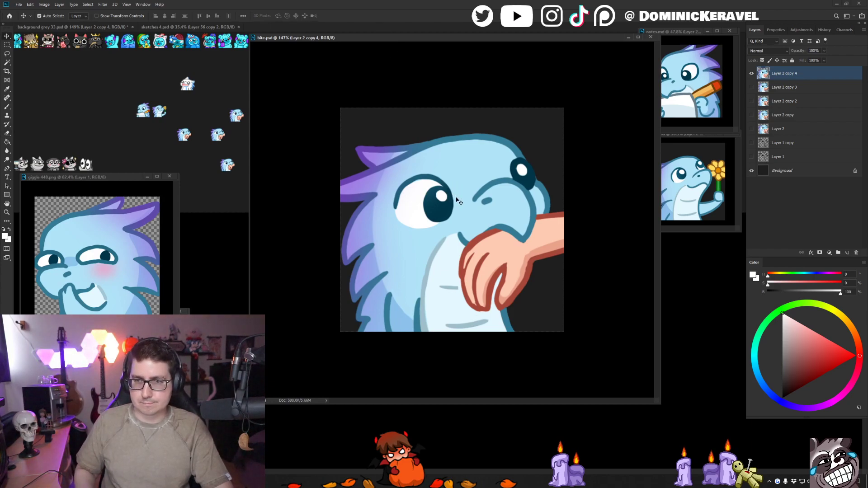
key(b)
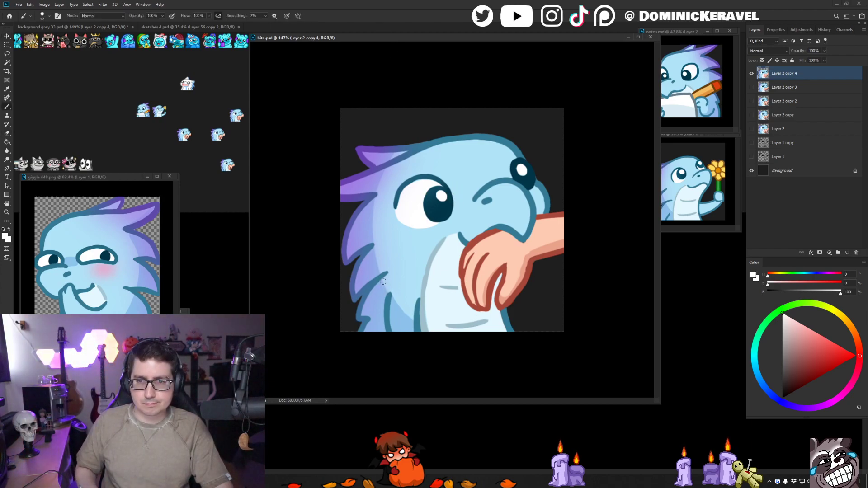
alt+click(385, 287)
drag(381, 280, 380, 281)
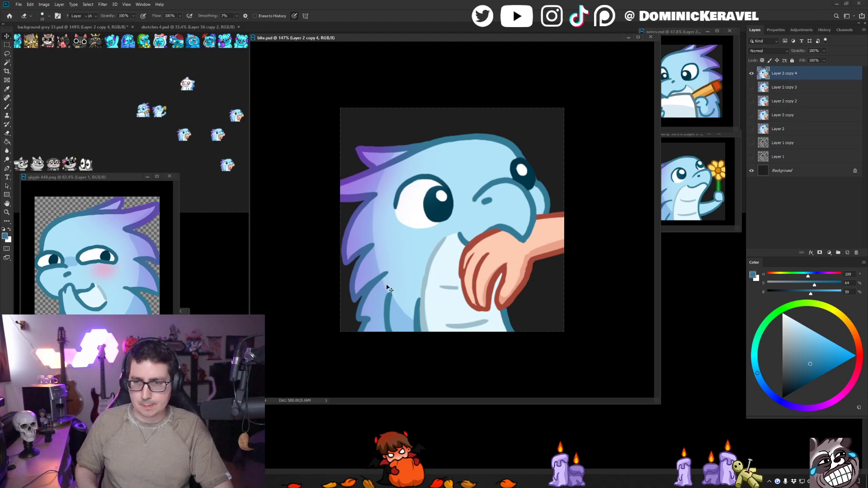
alt+click(452, 286)
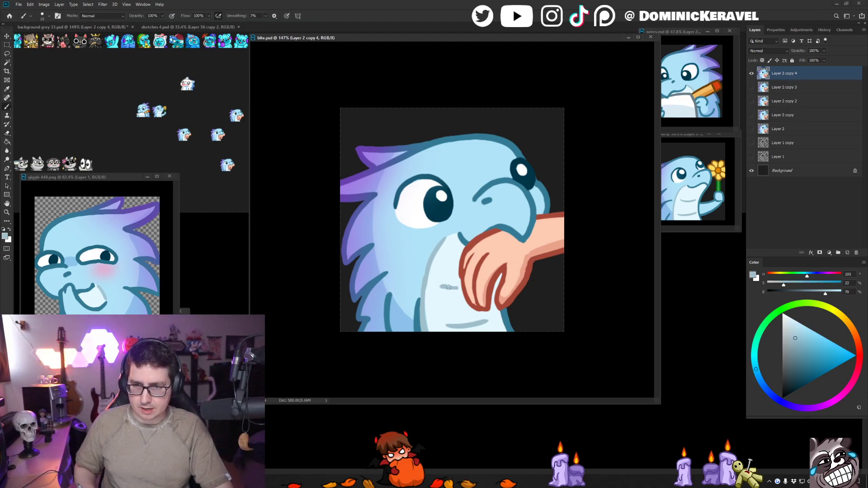
drag(444, 287, 458, 287)
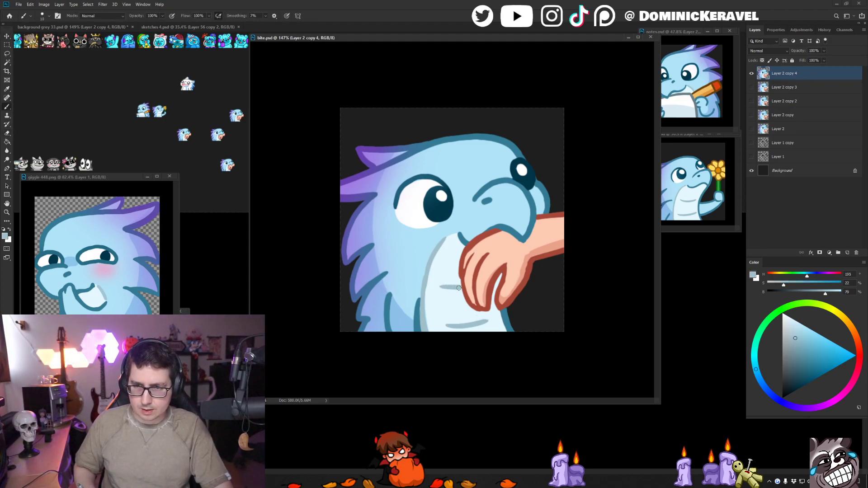
alt+click(463, 277)
key(v)
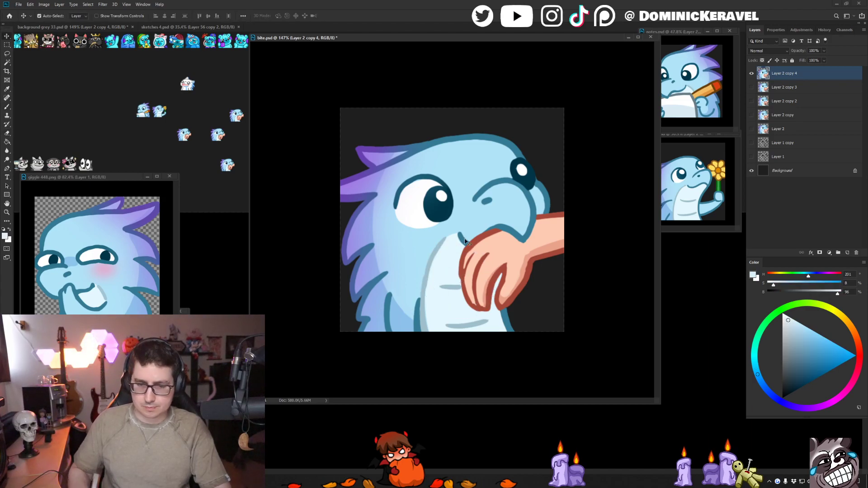
key(ctrl+t)
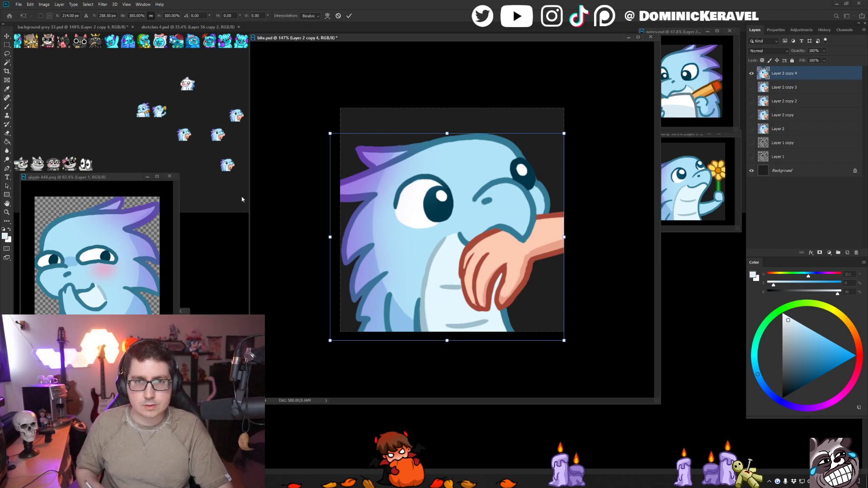
key(Escape)
mouse_move(207, 106)
mouse_down()
mouse_move(176, 98)
mouse_move(188, 109)
mouse_up()
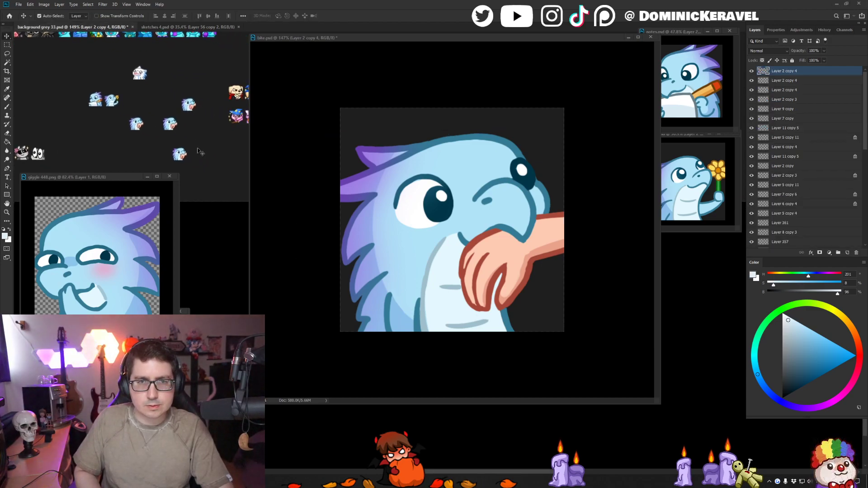
key(e)
key(v)
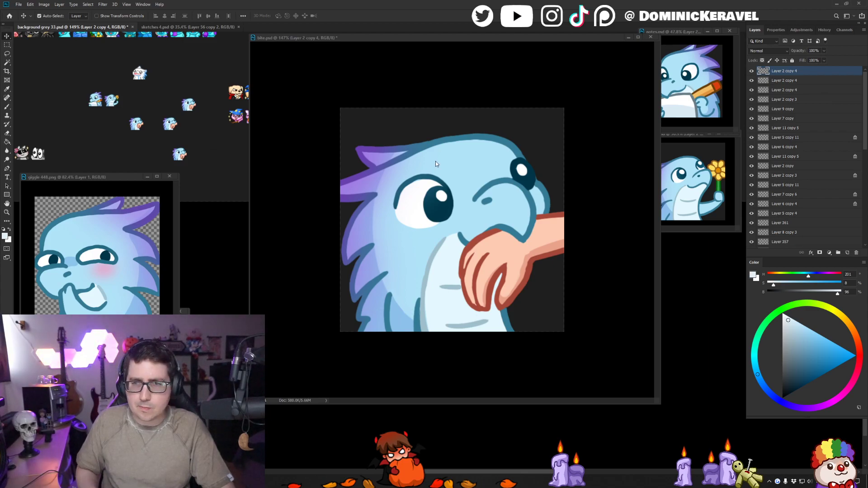
- Move the bite artwork up slightly and extend the belly's right outline and pale fill to the canvas's lower edge
drag(448, 163, 448, 154)
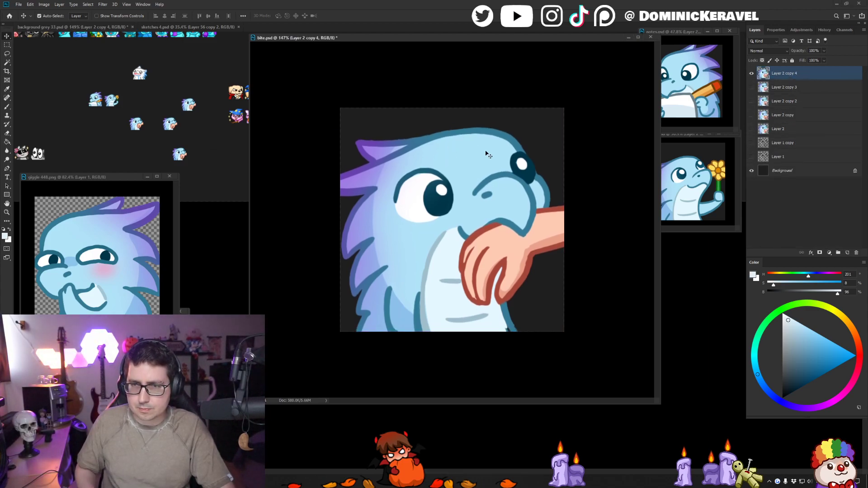
key(b)
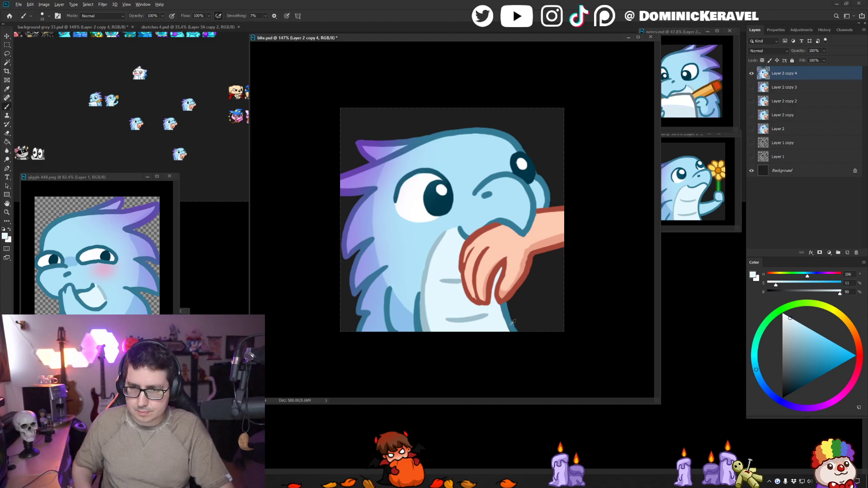
alt+click(506, 326)
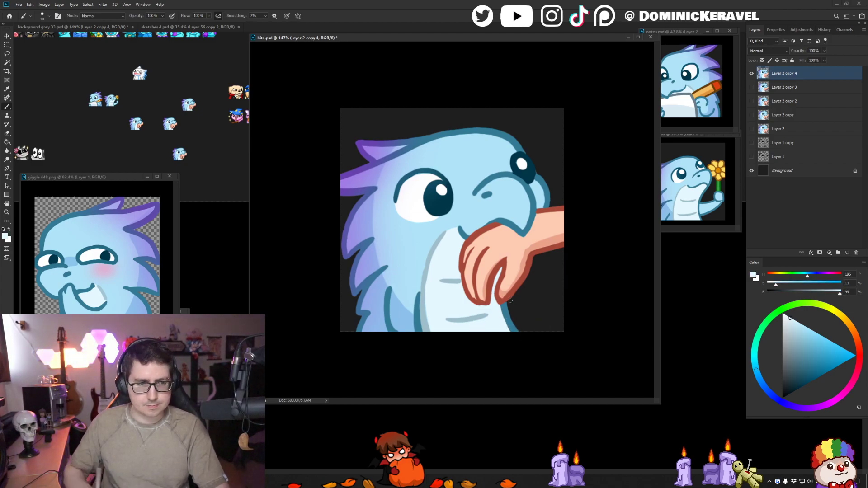
- Place a 28-pixel copy of the raised bite artwork beside the lowest bite preview in the grey sheet and restore the full-size image
key(ctrl+alt+i)
text(28)
key(Return)
key(ctrl+a)
key(c)
key(Return)
key(v)
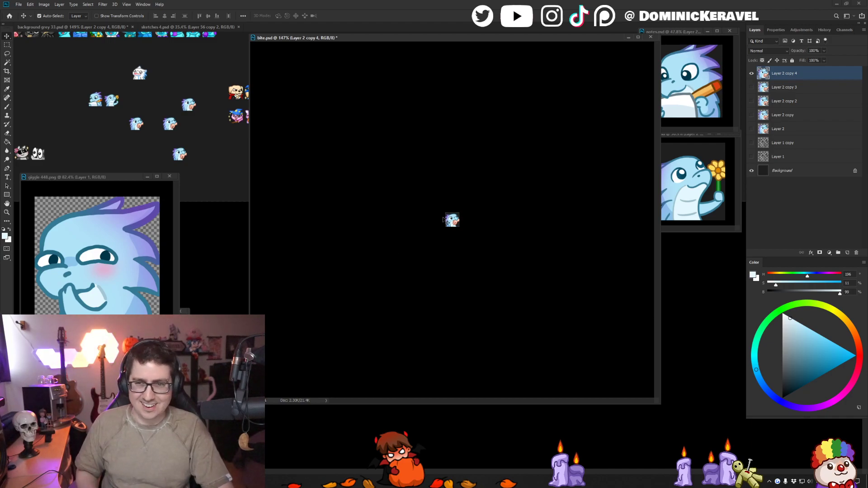
drag(449, 221, 210, 148)
click(329, 161)
key(ctrl+z)
key(ctrl+z)
key(ctrl+z)
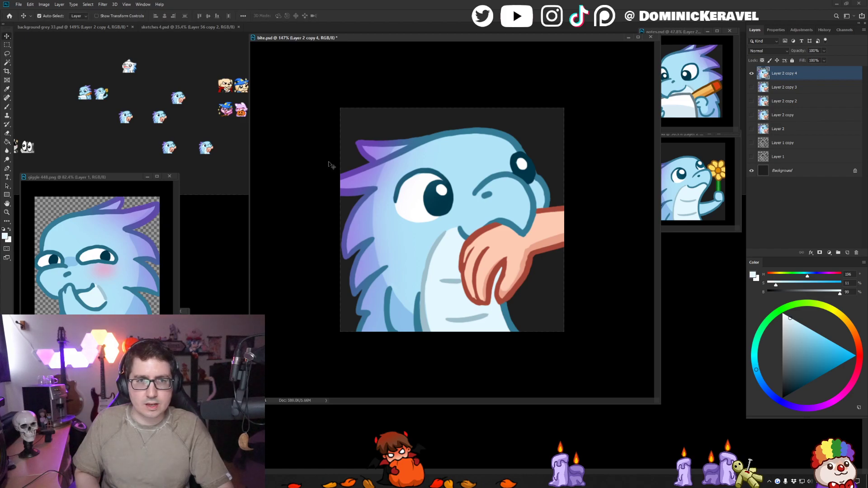
- Shrink the bite artwork slightly towards its upper-right corner and nudge it down to the canvas's lower edge
key(ctrl+t)
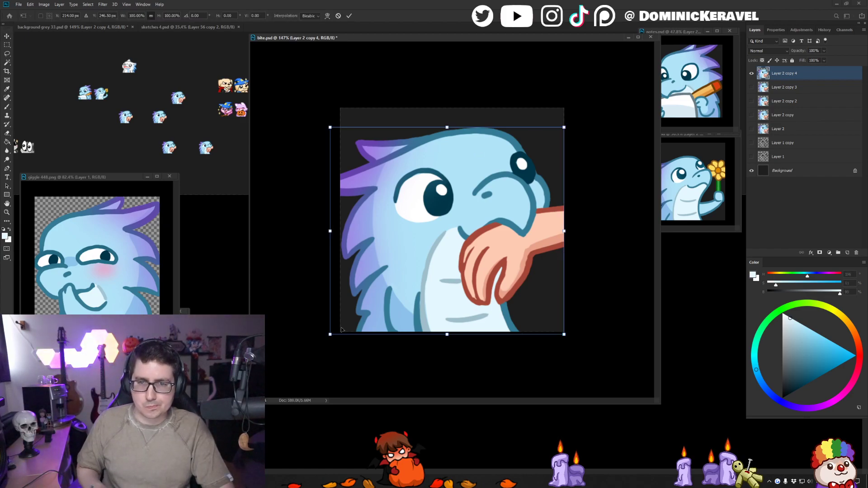
drag(330, 334, 337, 328)
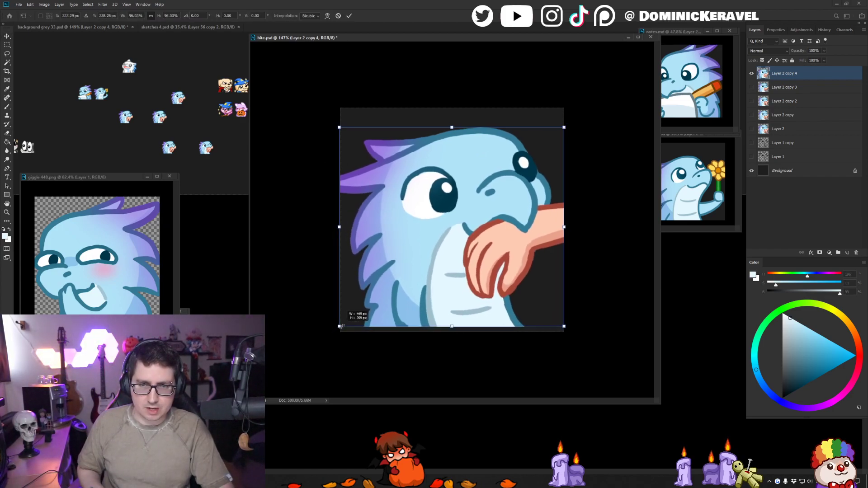
key(Return)
key(Down)
key(Down)
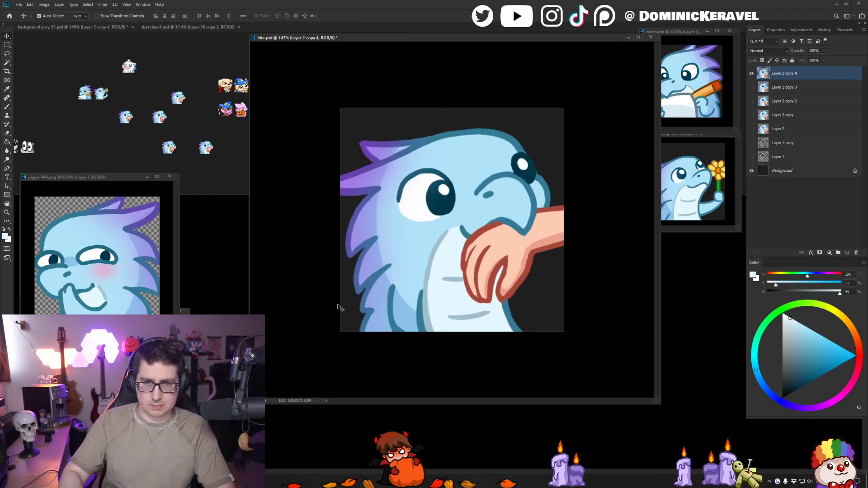
- Check the artwork's vertical position by nudging it up and back down, and save the bite file
key(e)
key(v)
key(Up)
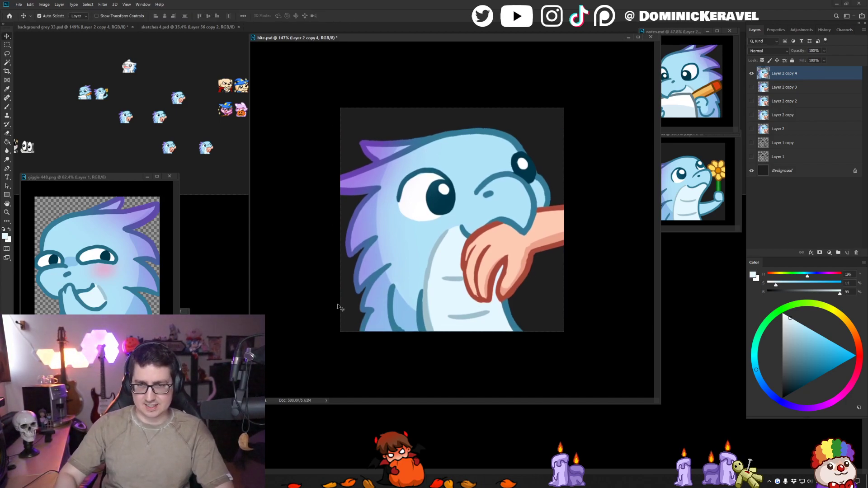
key(Down)
key(e)
key(v)
key(e)
key(v)
key(e)
key(ctrl+s)
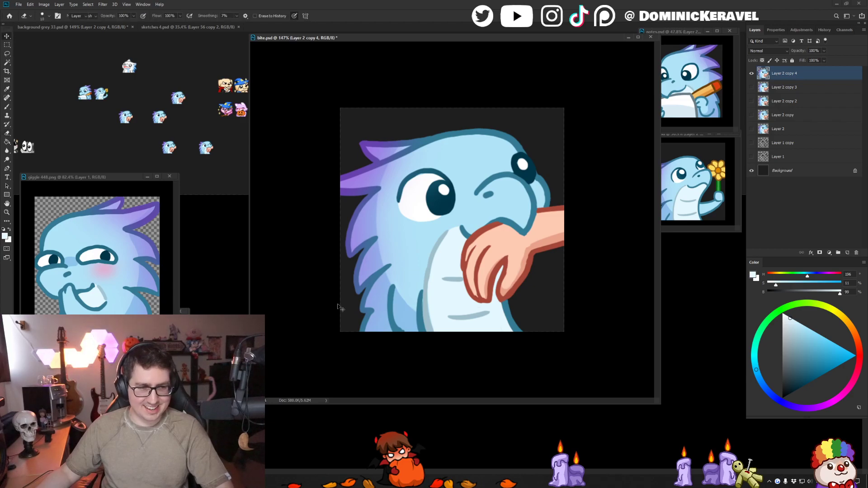
key(v)
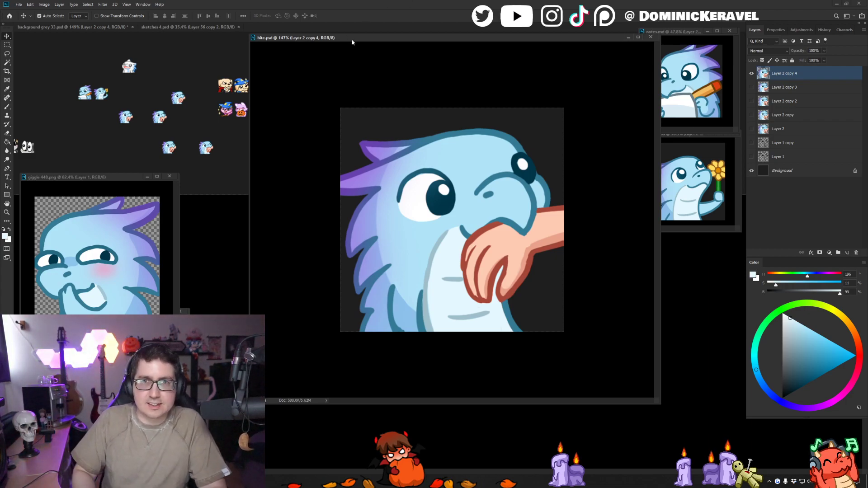
drag(353, 39, 358, 40)
key(e)
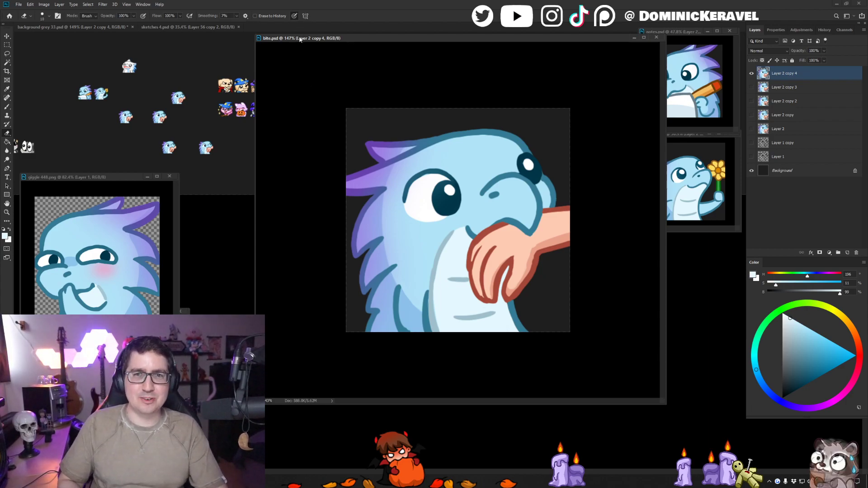
mouse_move(300, 38)
mouse_down()
mouse_move(333, 55)
mouse_move(323, 60)
mouse_move(357, 51)
mouse_move(333, 46)
mouse_move(357, 38)
mouse_up()
key(v)
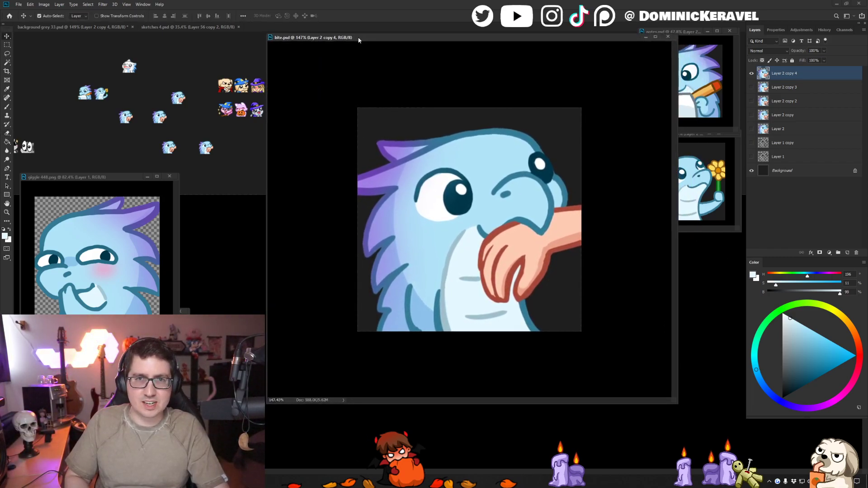
key(e)
key(v)
key(e)
key(v)
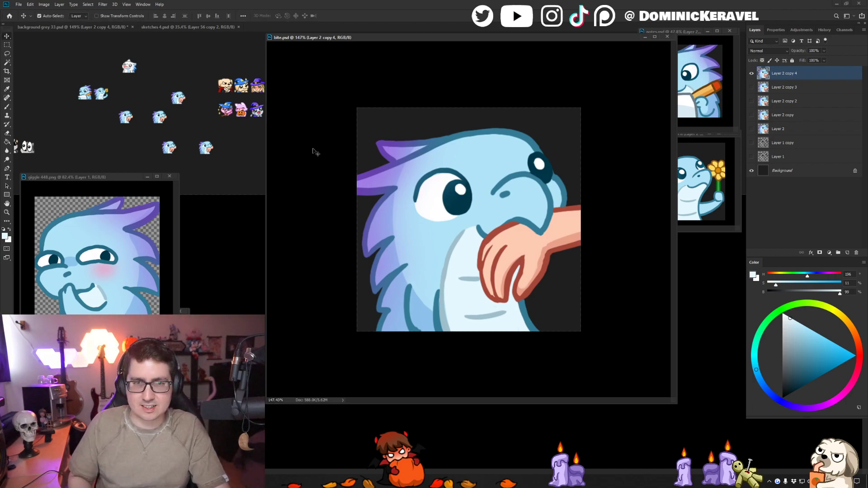
key(e)
key(v)
key(b)
key(v)
key(b)
key(v)
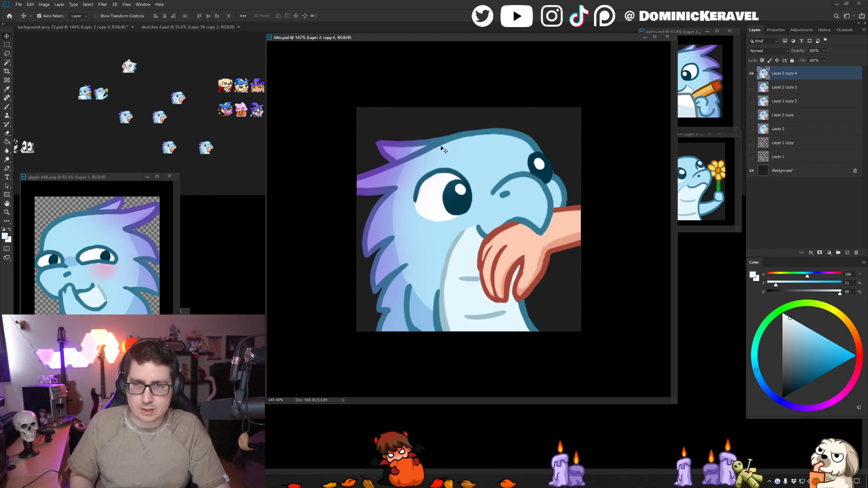
key(b)
key(v)
key(b)
key(b)
alt+click(493, 131)
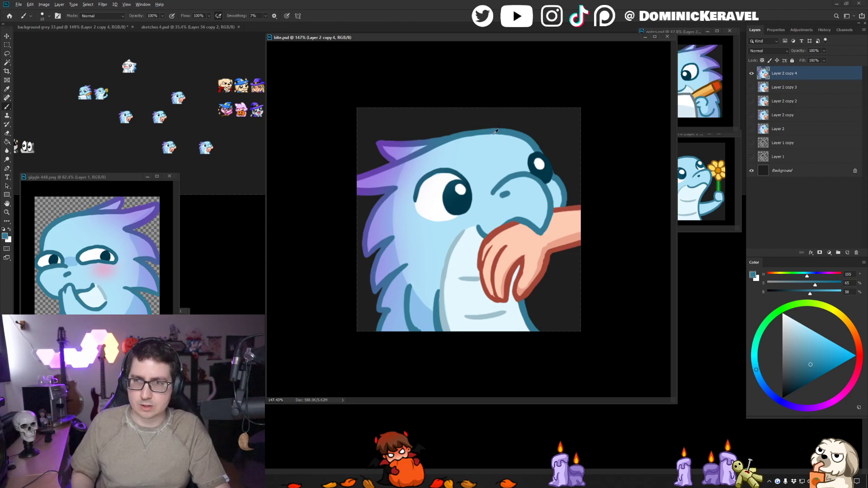
mouse_move(504, 130)
mouse_down()
mouse_move(468, 132)
mouse_move(501, 131)
mouse_up()
key(ctrl+z)
key(e)
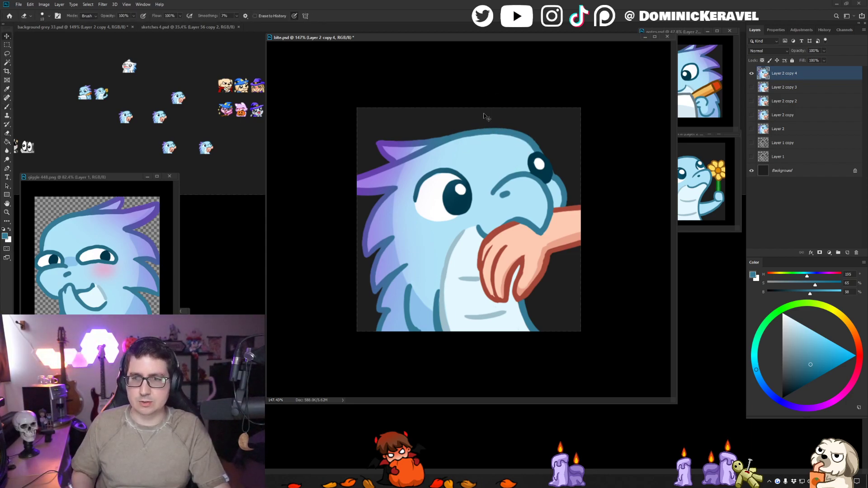
- Save the bite file and sample the hand outline's red as the drawing colour
key(ctrl+s)
key(b)
alt+click(520, 298)
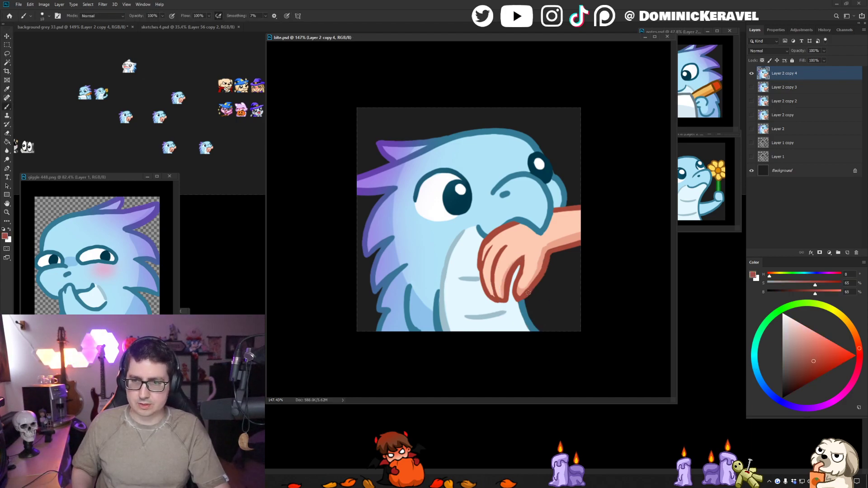
key(v)
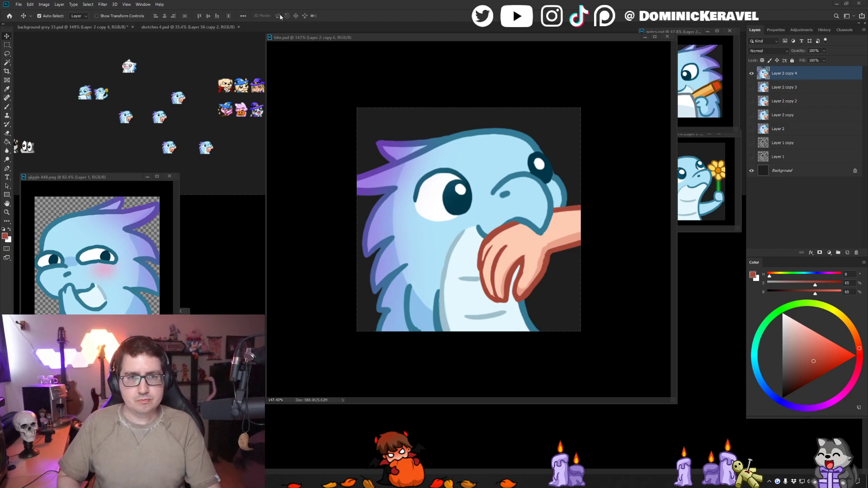
drag(333, 39, 319, 44)
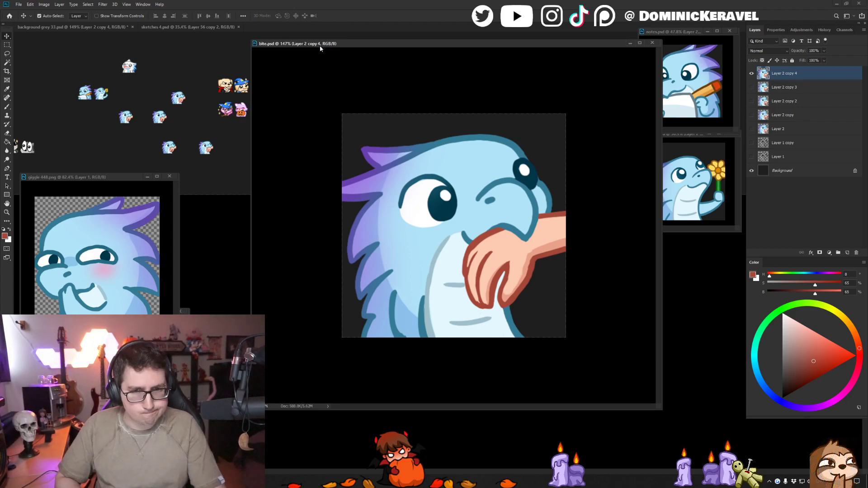
drag(334, 45, 366, 48)
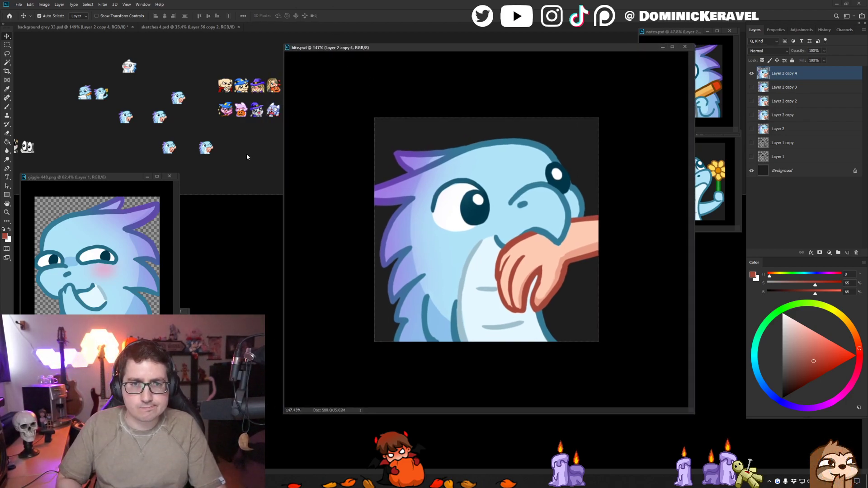
click(288, 138)
drag(287, 138, 289, 139)
key(v)
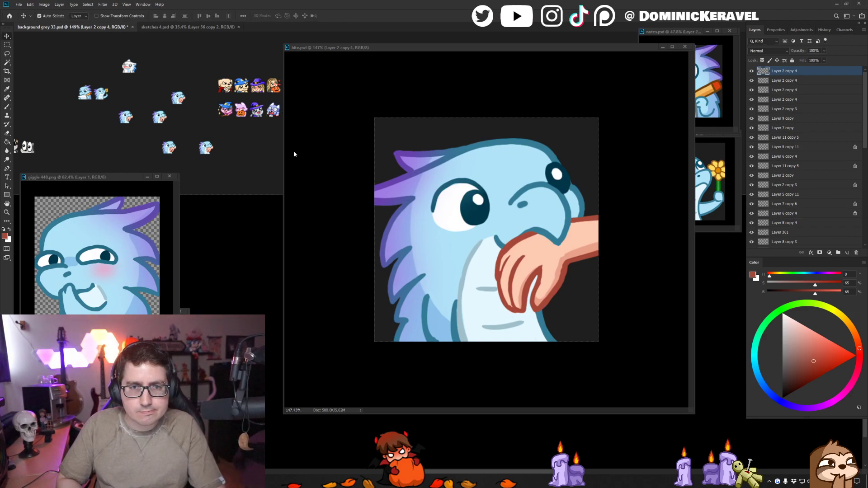
- Recolour the two belly crease lines with a slightly darker version of the grey-blue sampled from the belly's shading
click(508, 284)
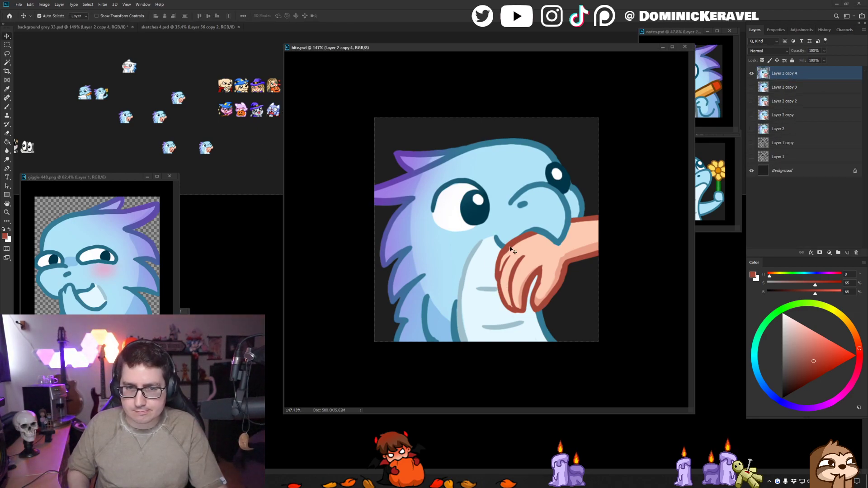
key(b)
alt+click(469, 261)
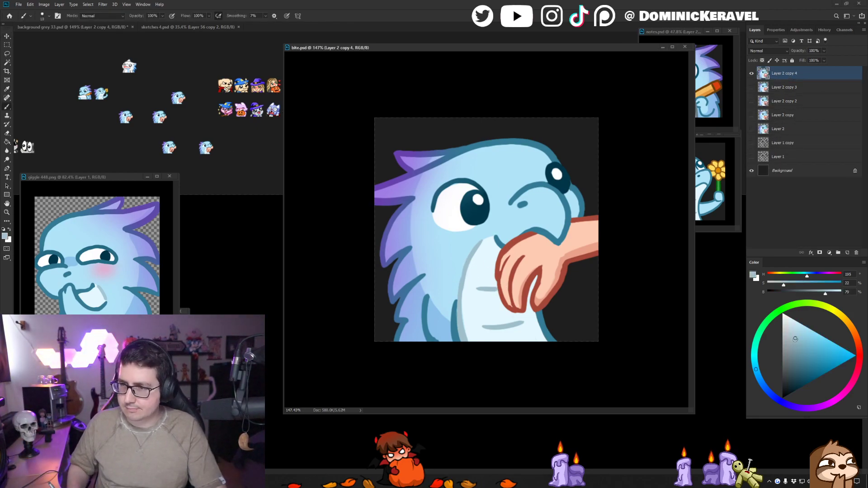
drag(795, 339, 795, 342)
key(g)
click(485, 289)
click(503, 327)
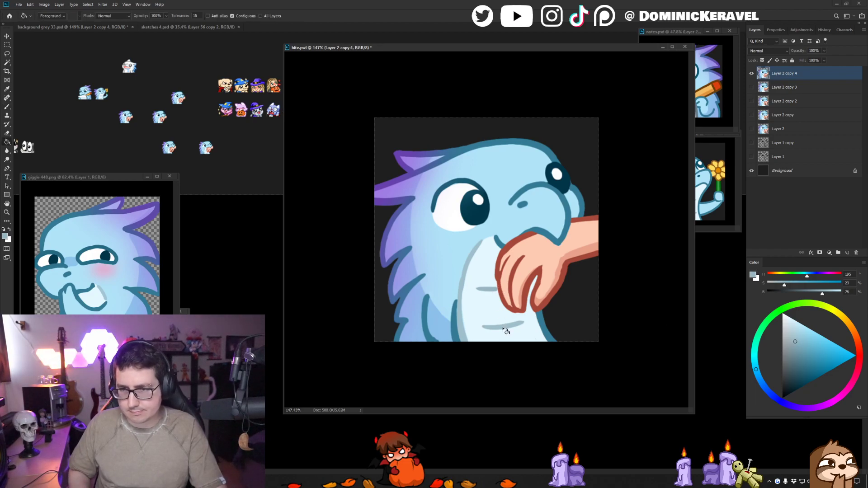
key(v)
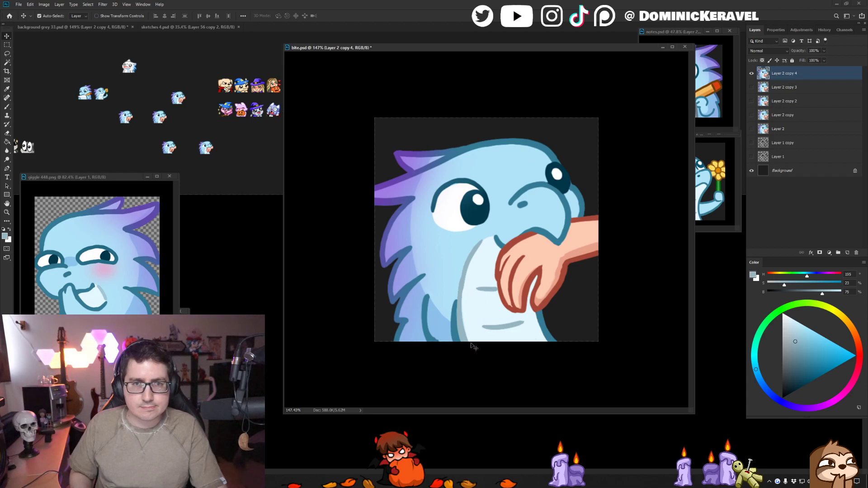
- Delete the four older bite previews from the grey sheet, keeping only the newest one
click(197, 91)
click(178, 98)
click(127, 119)
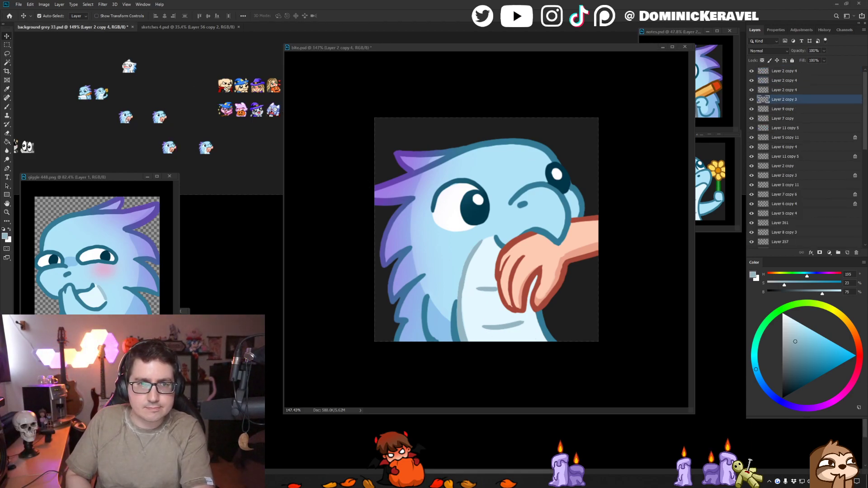
key(Delete)
click(160, 118)
key(Delete)
click(169, 148)
key(Delete)
- Replace the remaining bite preview with a 28-pixel copy of the updated artwork beside the flower preview, and save the grey sheet
click(556, 119)
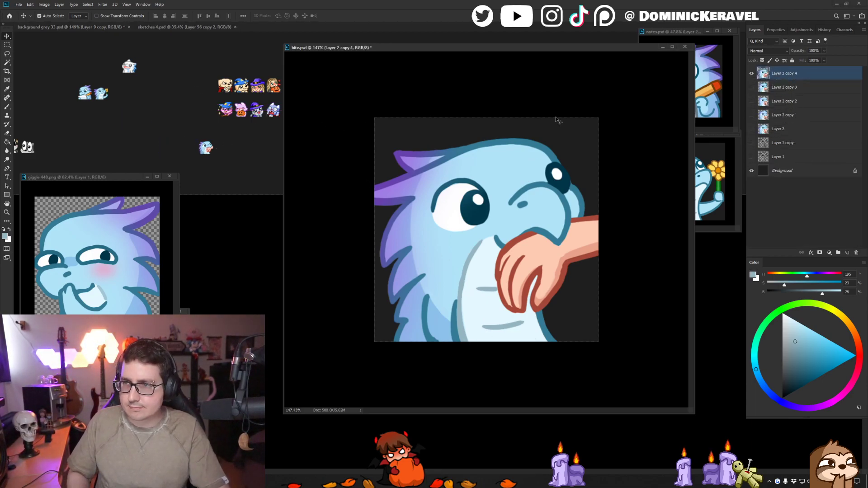
key(ctrl+alt+i)
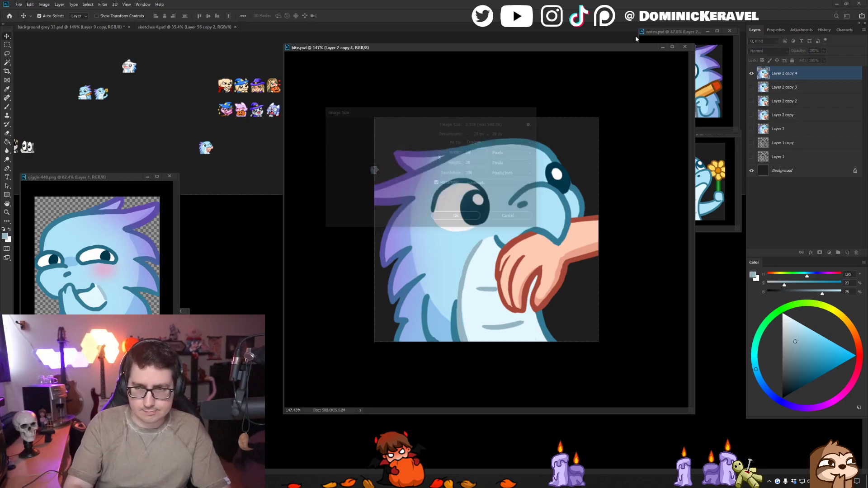
key(Return)
drag(495, 226, 117, 97)
key(Delete)
drag(101, 94, 152, 92)
key(ctrl+s)
drag(222, 88, 198, 74)
key(ctrl+s)
- Restore the full-size bite image, shrink its window and place it directly beneath the flower emote's window
click(398, 96)
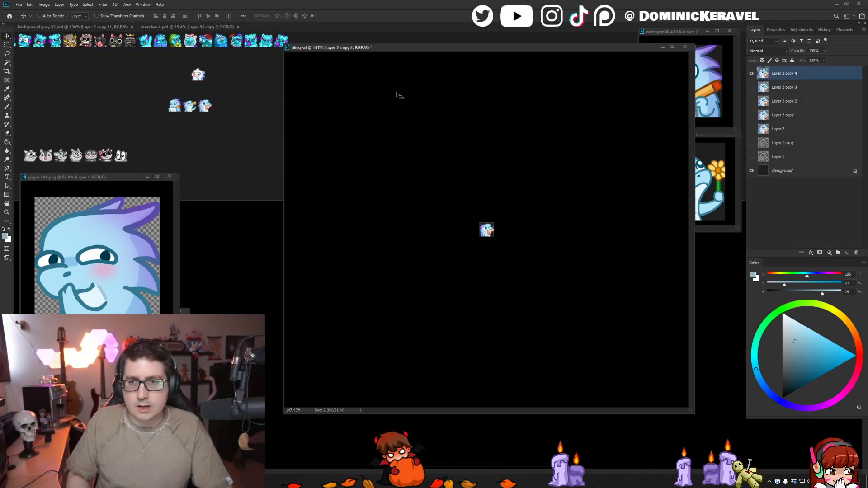
key(ctrl+z)
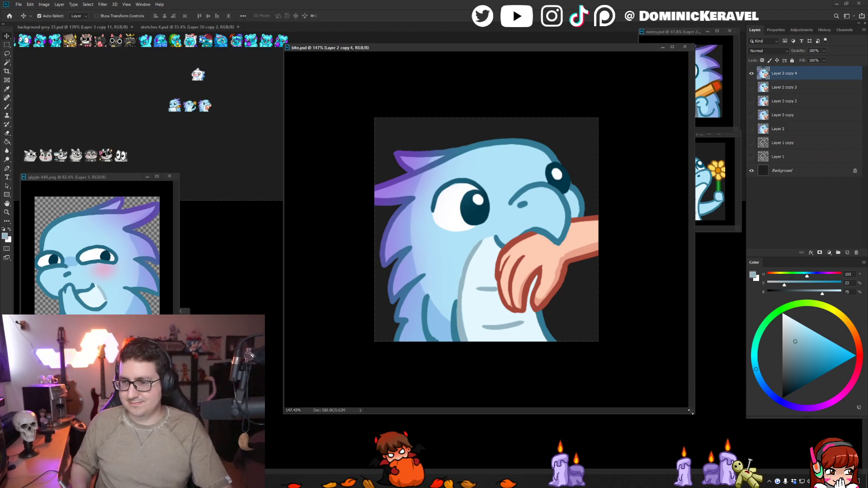
drag(690, 412, 414, 163)
drag(387, 113, 348, 111)
drag(347, 47, 669, 235)
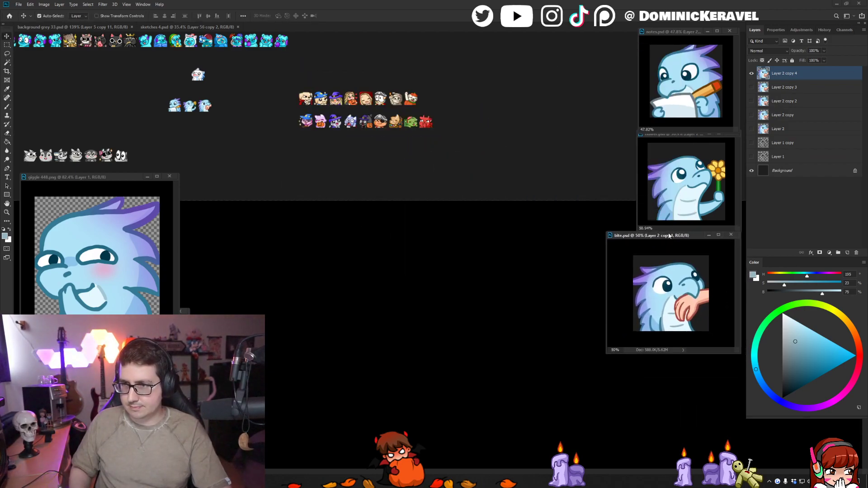
drag(680, 302, 672, 302)
drag(608, 353, 642, 329)
drag(685, 295, 690, 300)
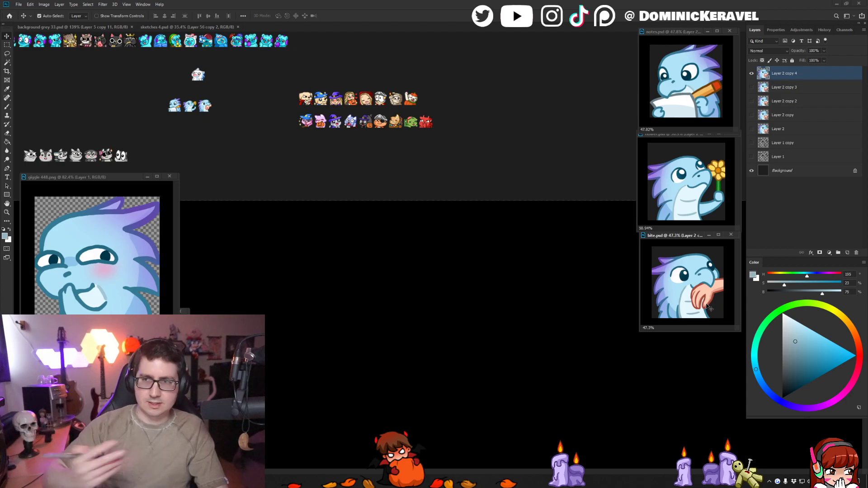
- Examine the new emote previews up close among the other emotes in the grey sheet
click(391, 46)
key(e)
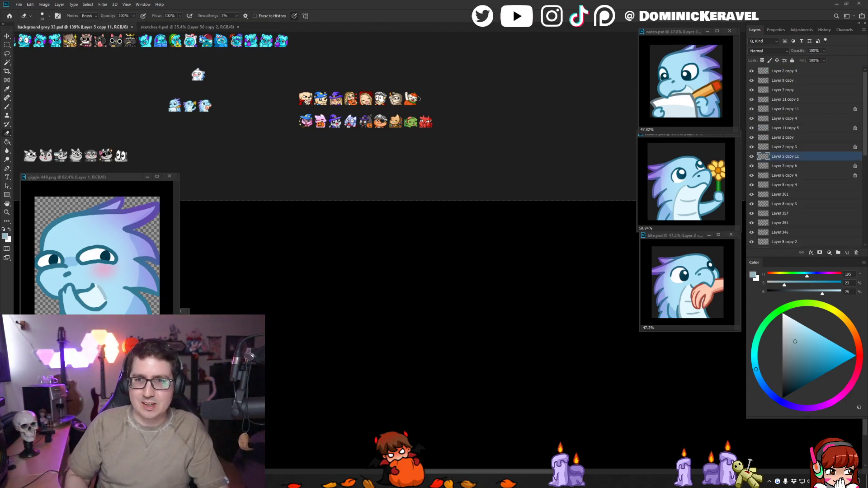
key(v)
scroll(404, 81, up, 2)
drag(335, 76, 458, 92)
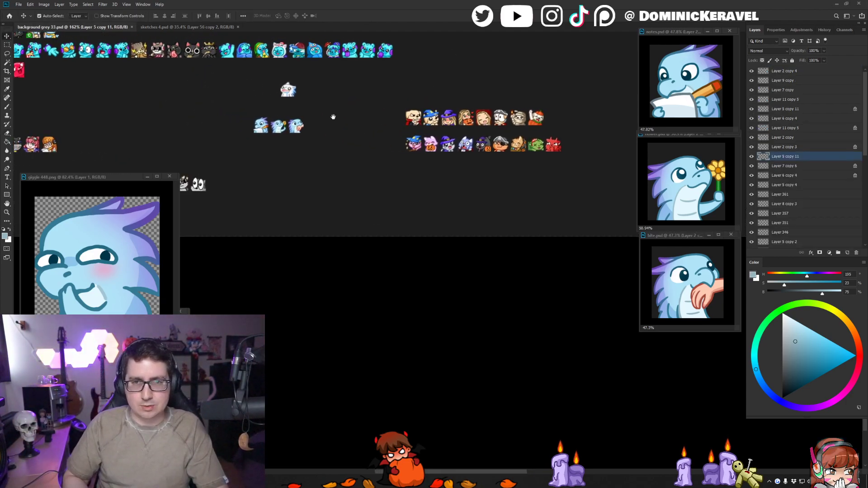
scroll(334, 116, up, 2)
key(e)
key(v)
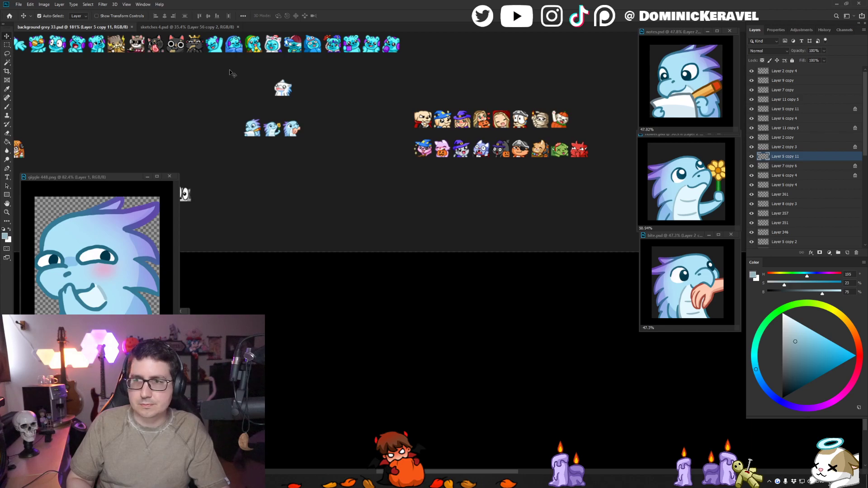
- Look through the emote sketches in sketches 4.psd to choose the next one to draw
click(204, 27)
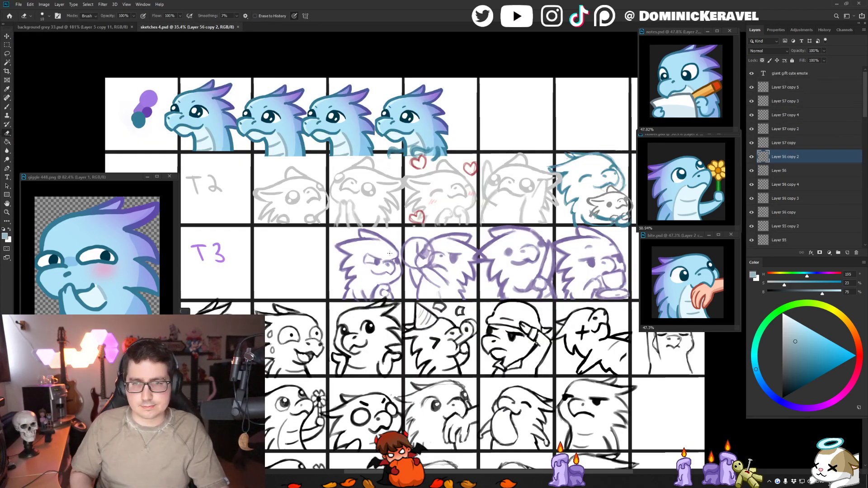
drag(379, 251, 271, 197)
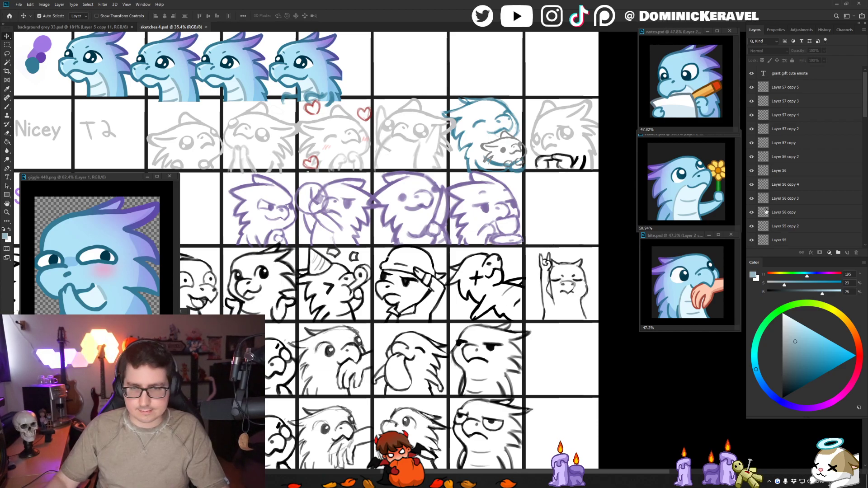
drag(360, 312, 406, 252)
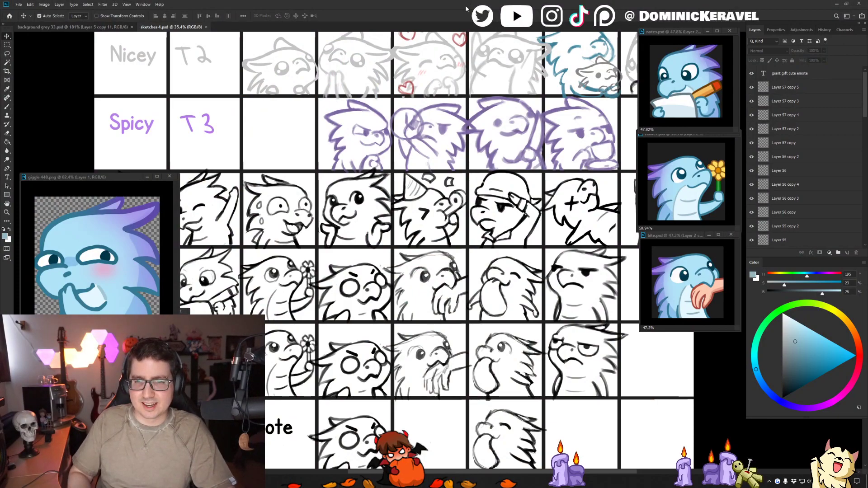
mouse_move(463, 317)
mouse_down()
mouse_move(433, 242)
mouse_move(437, 227)
mouse_move(457, 238)
mouse_up()
key(e)
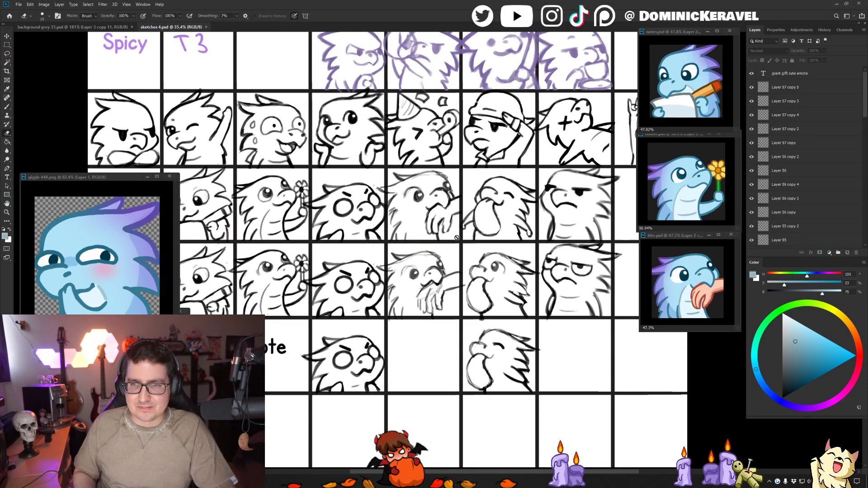
key(v)
mouse_move(518, 193)
mouse_down()
mouse_move(458, 204)
mouse_move(417, 198)
mouse_move(476, 208)
mouse_up()
click(412, 201)
click(369, 210)
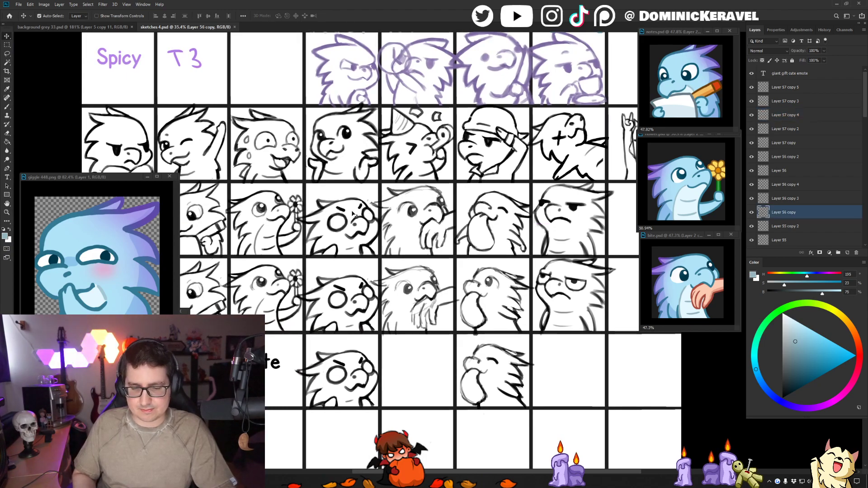
key(l)
scroll(456, 176, right, 5)
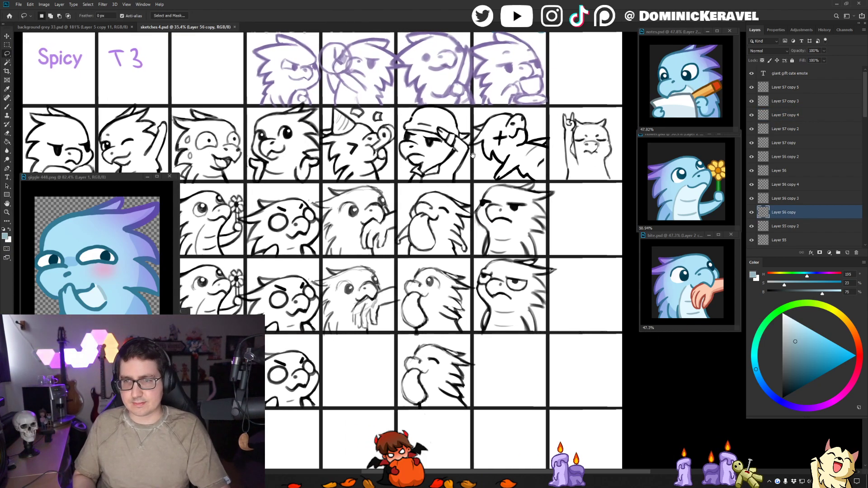
- Create a new 448 x 448 px document at 300 ppi from the recent custom preset
key(ctrl+n)
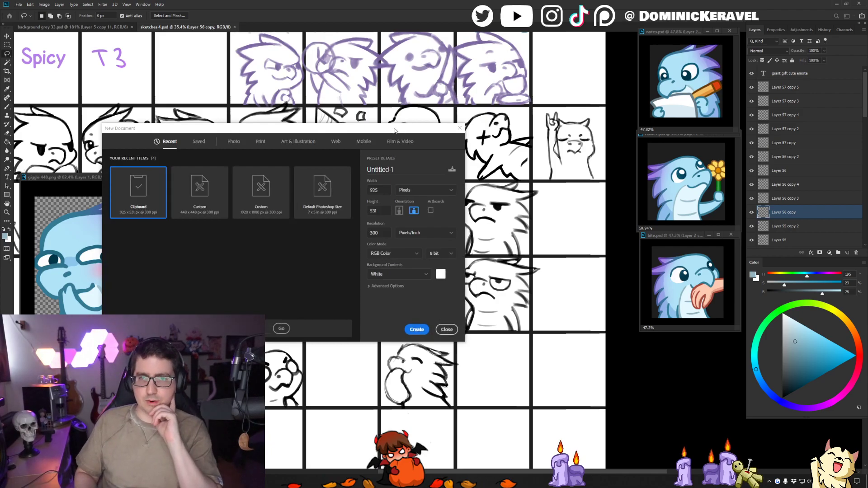
drag(394, 131, 436, 322)
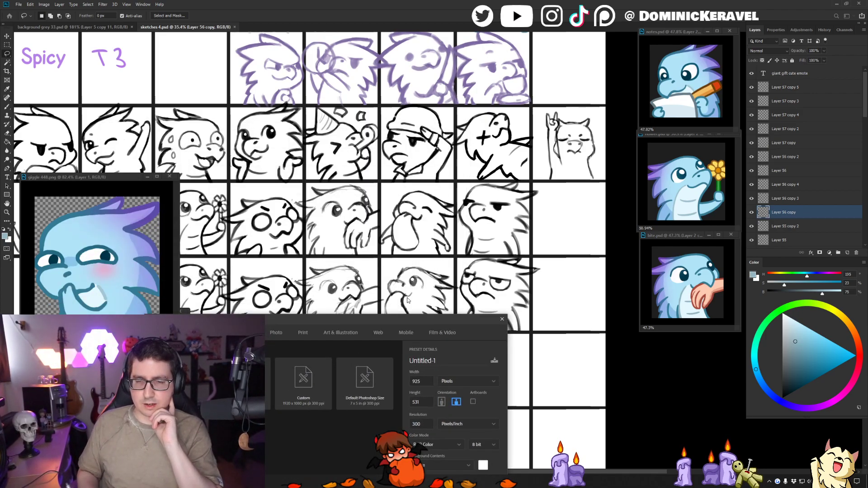
mouse_move(371, 320)
mouse_down()
mouse_move(357, 155)
mouse_move(374, 118)
mouse_up()
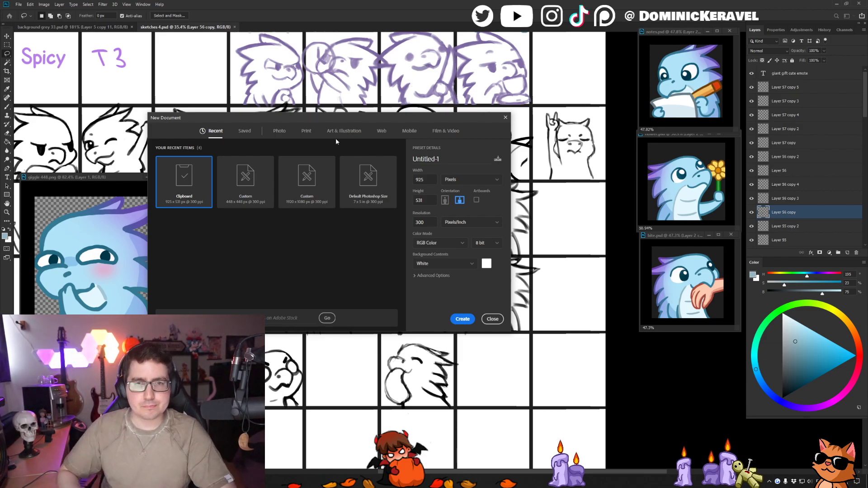
double_click(257, 178)
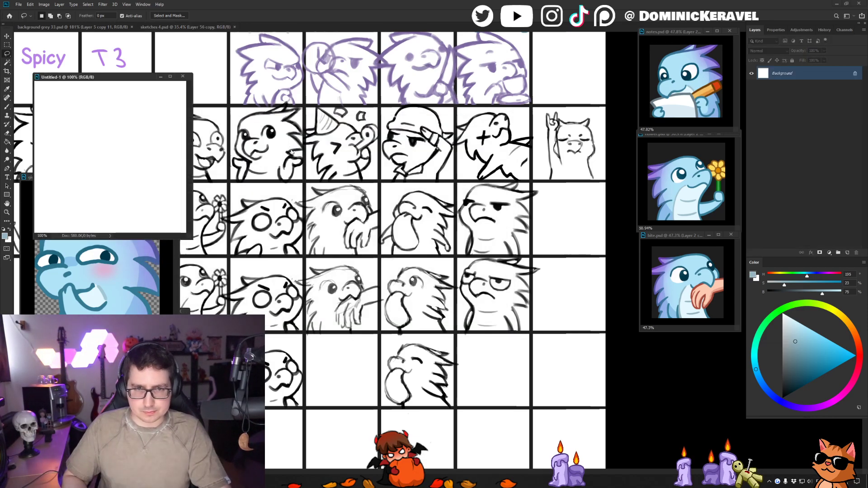
- Paste the copied round-eyed sketch, enlarge the document window, and scale the sketch to 74.28% so the character fills the lower canvas
key(ctrl+v)
drag(207, 251, 574, 442)
key(ctrl+t)
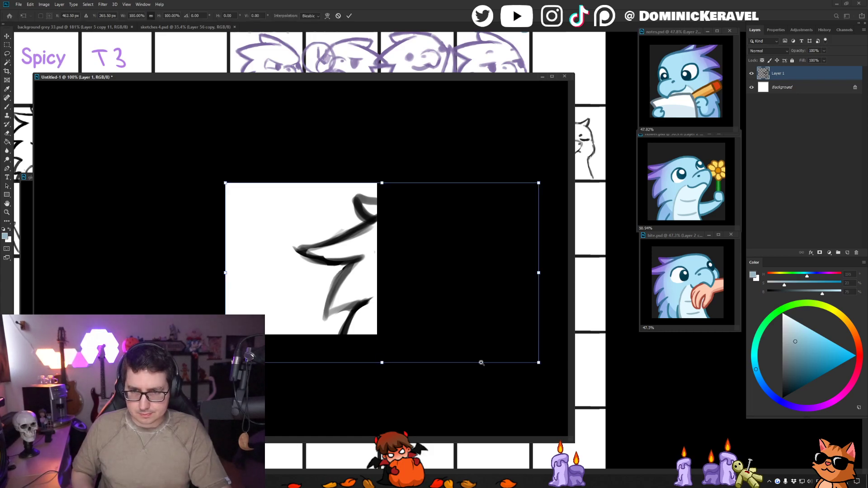
scroll(485, 353, down, 1)
drag(468, 334, 367, 274)
scroll(371, 287, up, 2)
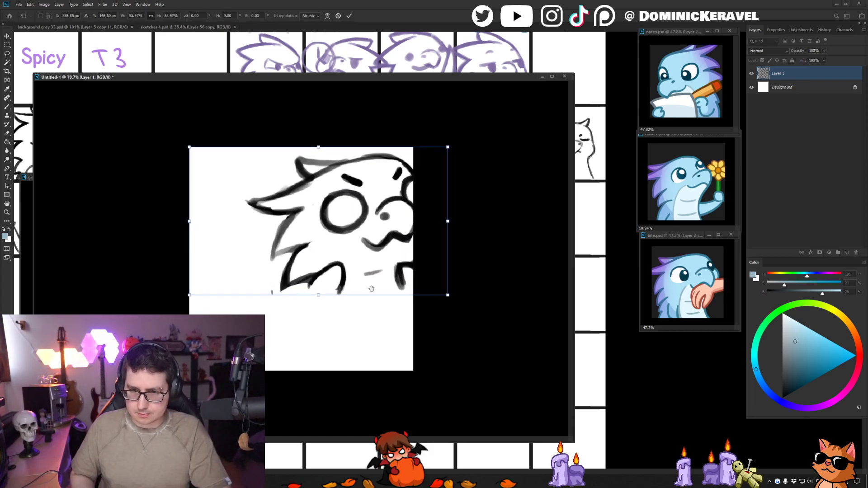
drag(351, 232, 290, 263)
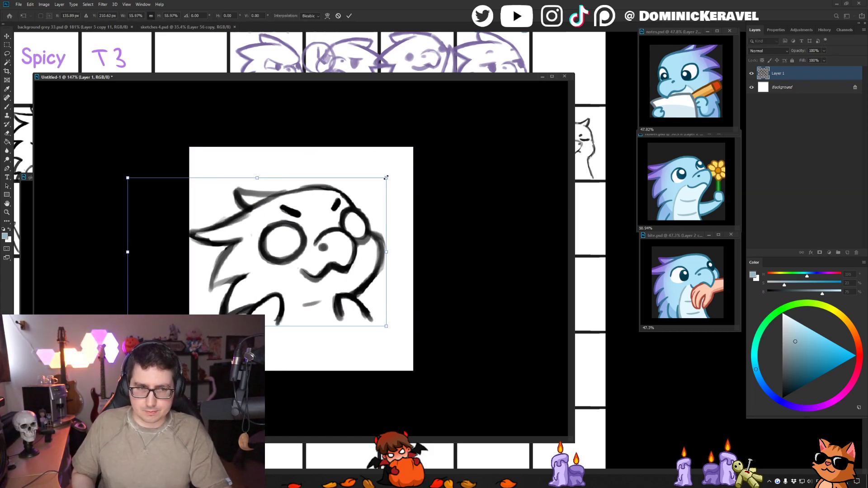
drag(386, 178, 428, 153)
drag(374, 198, 367, 227)
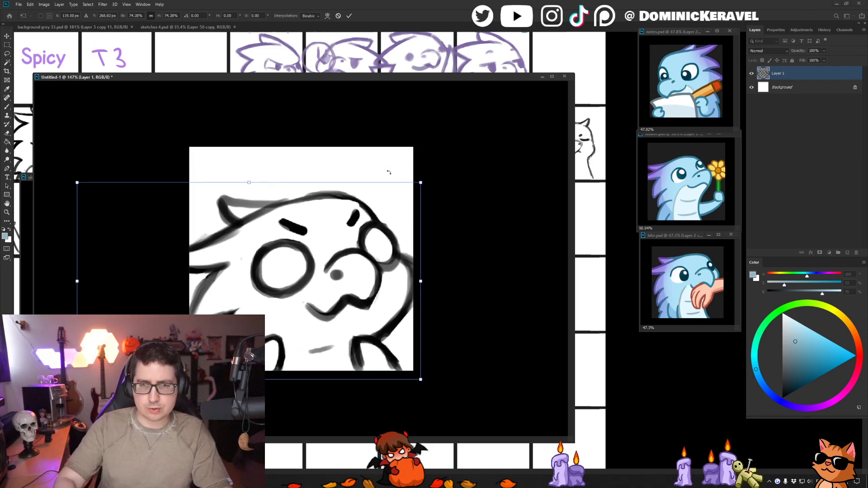
key(Return)
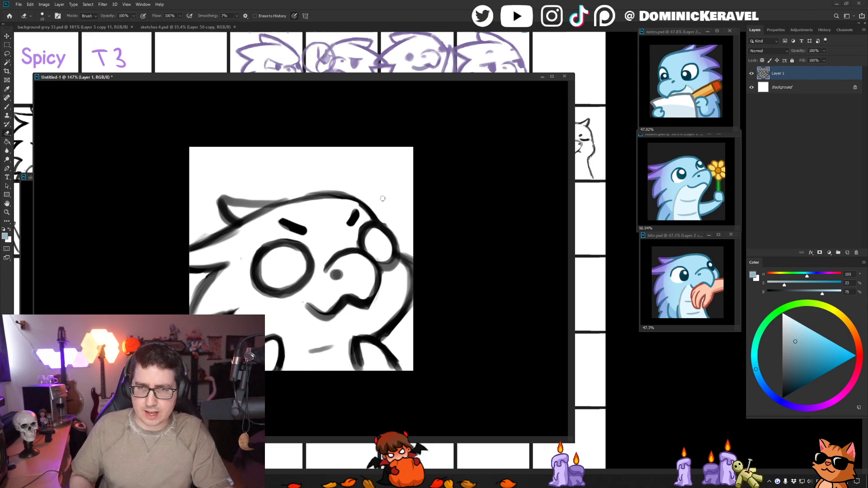
- Reset the drawing colours to the default black and white and move the document window slightly up across the workspace
key(b)
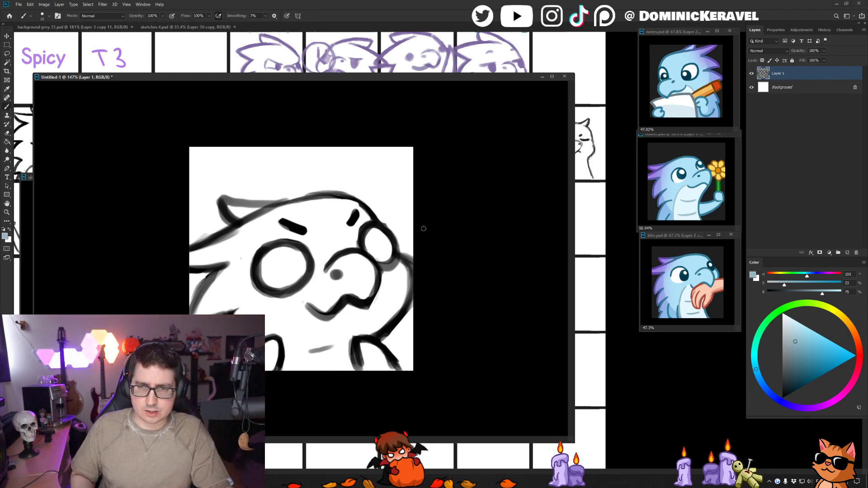
key(d)
key(v)
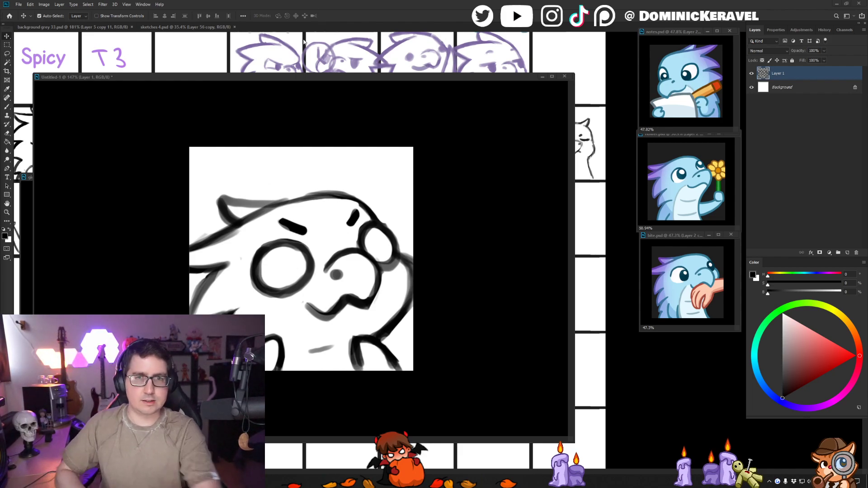
mouse_move(292, 81)
mouse_down()
mouse_move(322, 61)
mouse_move(314, 67)
mouse_up()
key(b)
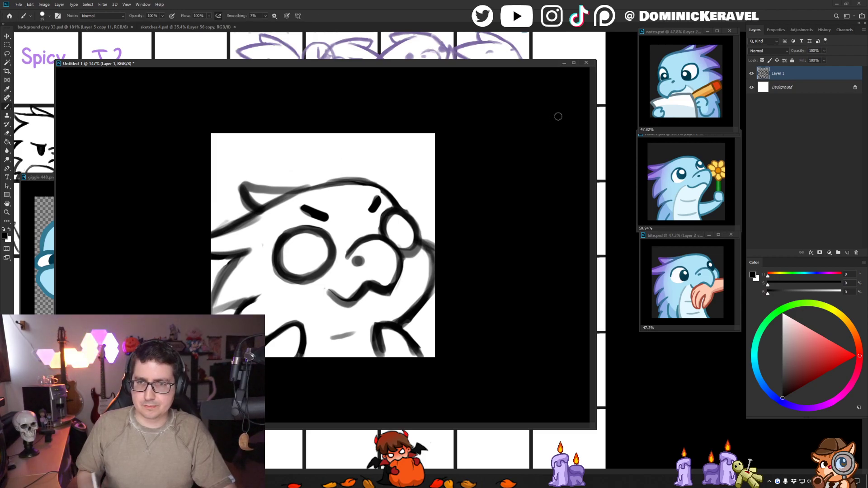
- Save the new document as owo.psd and shift its window closer to the finished emote previews
key(ctrl+s)
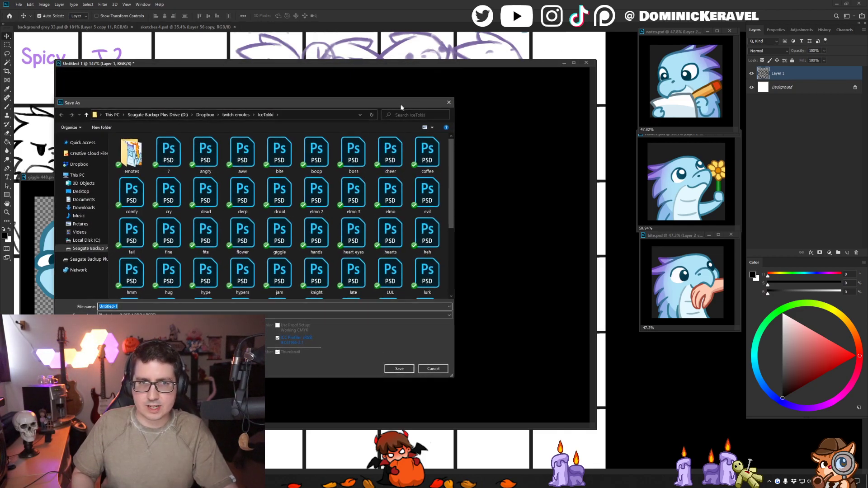
drag(401, 107, 388, 119)
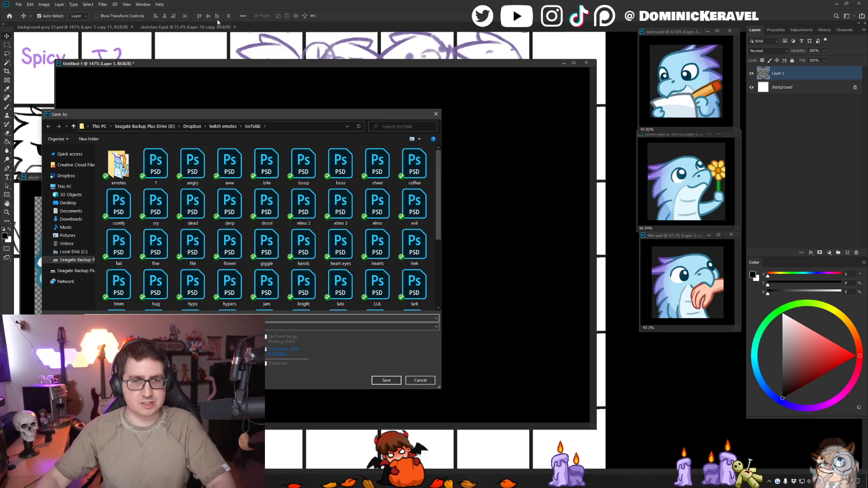
key(Escape)
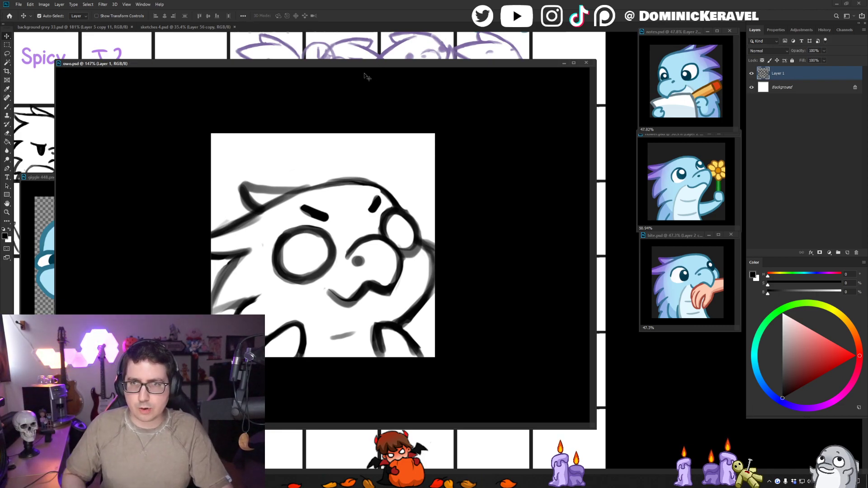
mouse_move(368, 63)
mouse_down()
mouse_move(485, 44)
mouse_move(377, 52)
mouse_up()
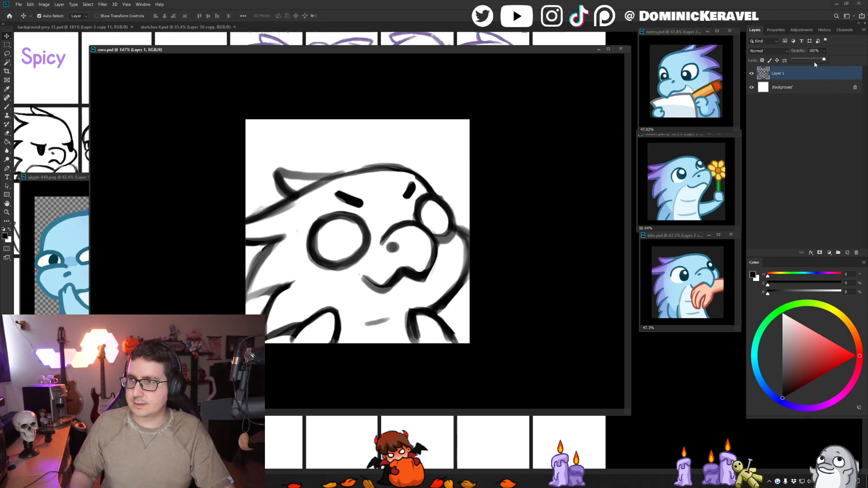
- Lower the sketch layer's opacity and add a new empty layer above it for the line art
drag(816, 65, 804, 63)
key(ctrl+shift+n)
key(Return)
- Enlarge the hard brush and ink the spike behind the head, trying a line over the crown
key(b)
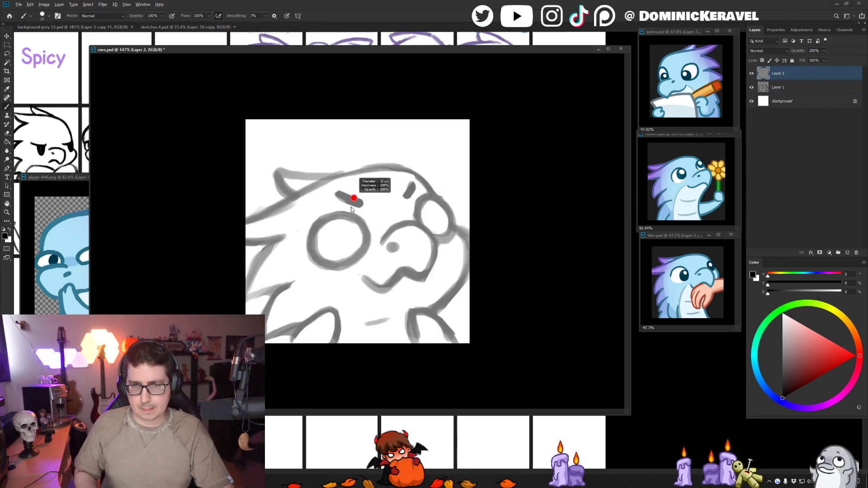
drag(351, 207, 357, 192)
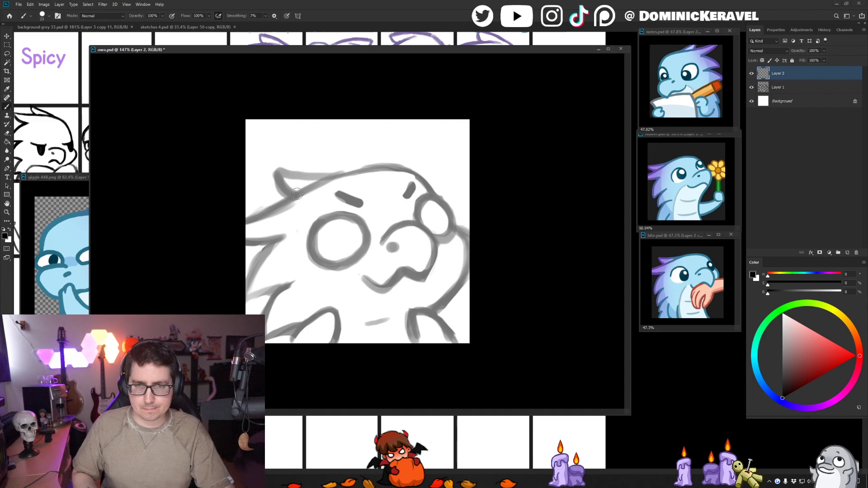
drag(299, 192, 231, 236)
key(ctrl+z)
mouse_move(303, 192)
mouse_down()
mouse_move(233, 233)
mouse_move(286, 235)
mouse_up()
mouse_move(303, 192)
mouse_down()
mouse_move(351, 166)
mouse_move(374, 161)
mouse_move(322, 181)
mouse_move(395, 164)
mouse_up()
key(ctrl+z)
key(ctrl+z)
key(ctrl+z)
mouse_move(285, 201)
mouse_down()
mouse_move(362, 166)
mouse_move(395, 166)
mouse_up()
- Redraw the crown line as one smooth curve from the rear spike over the forehead to the far eye
key(v)
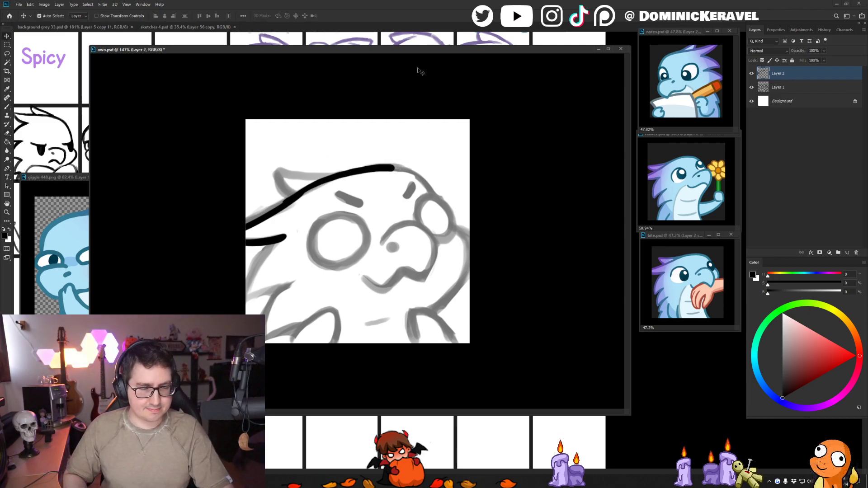
key(b)
key(ctrl+z)
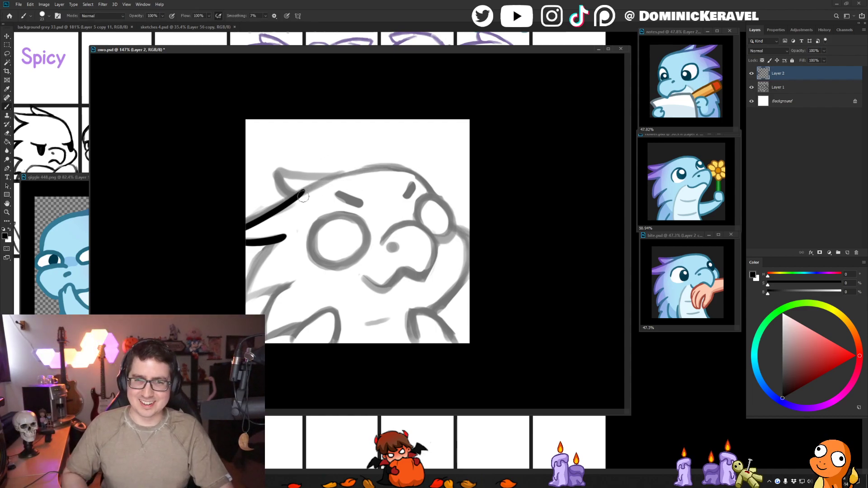
key(ctrl+z)
drag(299, 197, 369, 169)
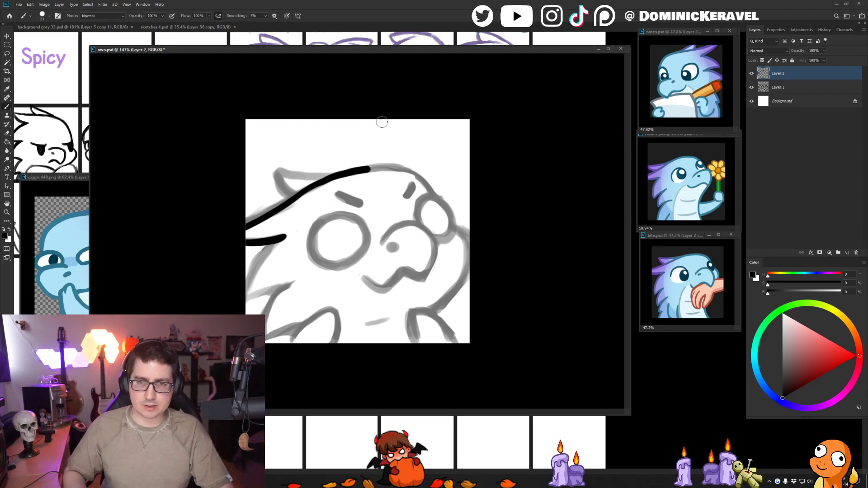
mouse_move(367, 170)
mouse_down()
mouse_move(409, 170)
mouse_move(436, 195)
mouse_up()
key(ctrl+z)
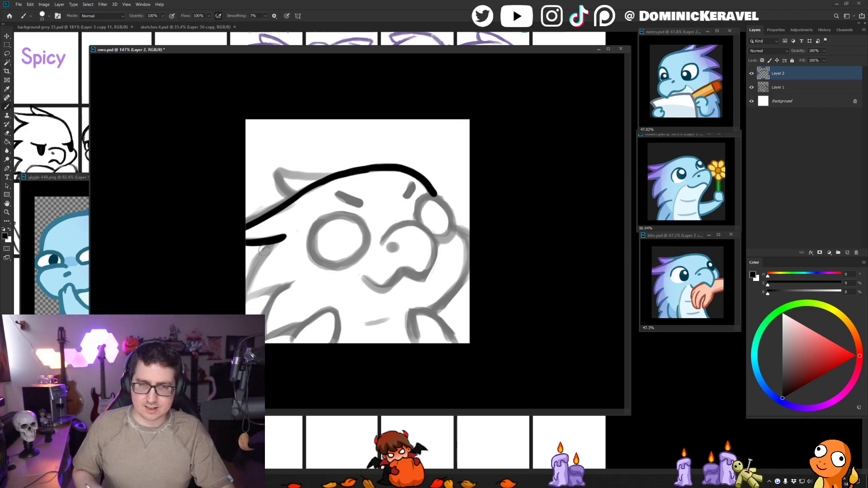
- Ink the jagged spikes down the back of the neck, redrawing strokes until they follow the sketch
drag(284, 237, 237, 304)
key(ctrl+z)
drag(284, 236, 247, 276)
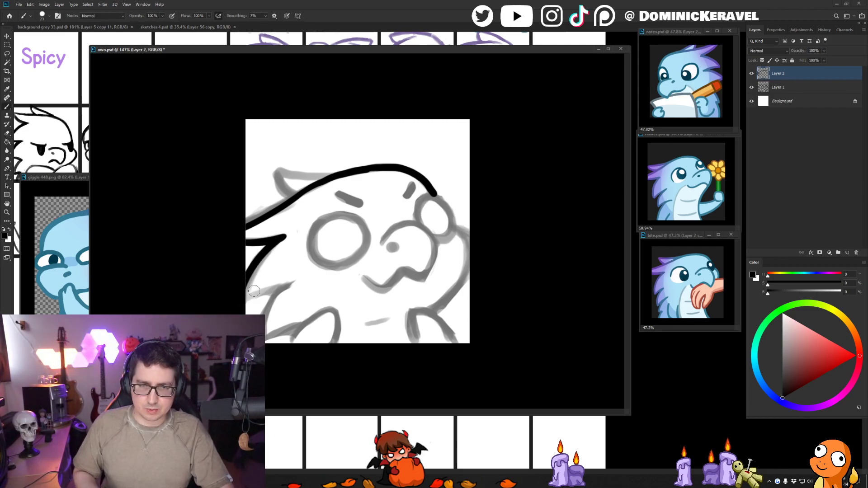
key(ctrl+z)
mouse_move(285, 236)
mouse_down()
mouse_move(252, 309)
mouse_move(280, 287)
mouse_move(245, 305)
mouse_up()
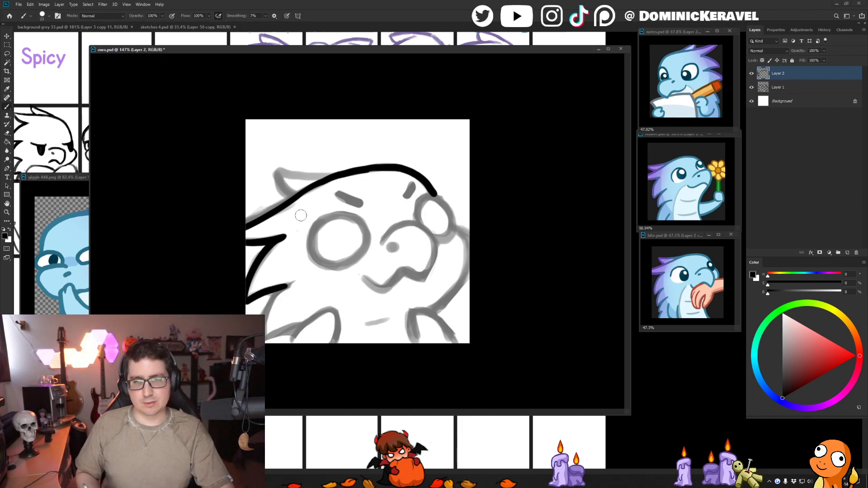
drag(289, 284, 262, 349)
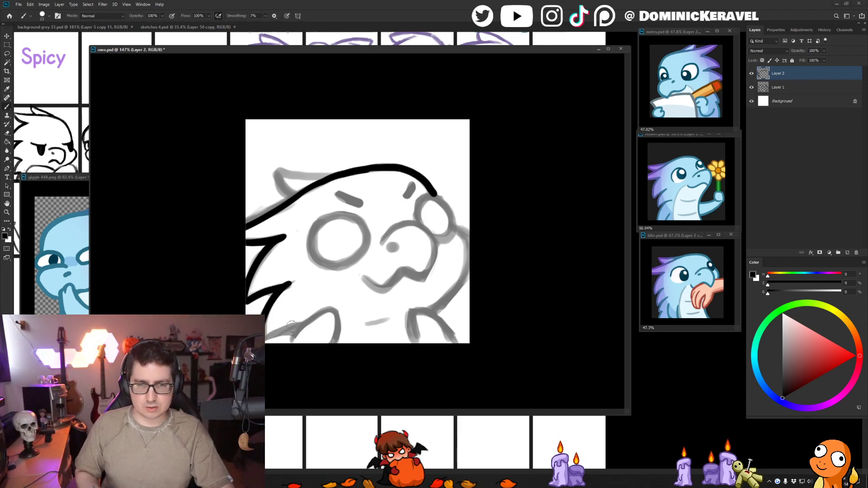
- Ink the lowest back spike and the raised near arm at the canvas's lower edge
drag(302, 325, 265, 345)
key(ctrl+z)
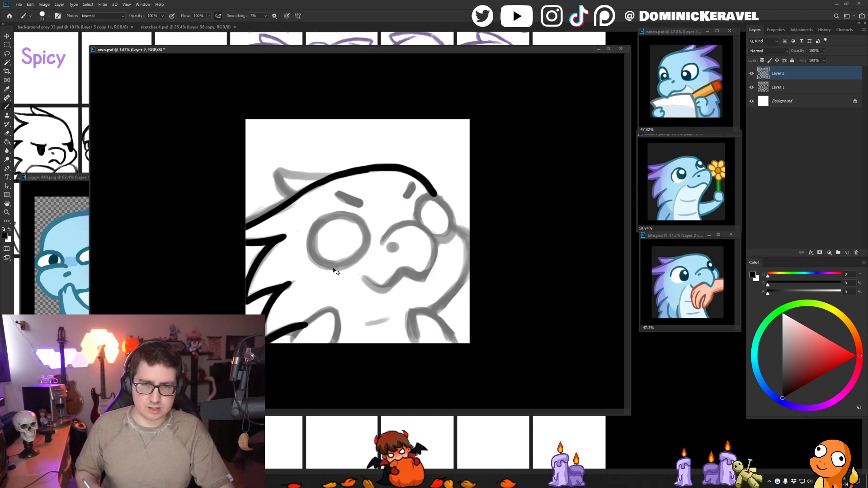
key(ctrl+z)
mouse_move(307, 324)
mouse_down()
mouse_move(268, 344)
mouse_move(325, 310)
mouse_up()
key(ctrl+z)
mouse_move(292, 339)
mouse_down()
mouse_move(325, 308)
mouse_move(333, 308)
mouse_move(338, 341)
mouse_move(325, 310)
mouse_move(338, 322)
mouse_move(318, 315)
mouse_move(327, 311)
mouse_move(338, 343)
mouse_up()
key(ctrl+z)
- Ink the far arm and the rounded outline running from beside the far eye down to it
key(ctrl+z)
mouse_move(417, 343)
mouse_down()
mouse_move(411, 317)
mouse_move(426, 312)
mouse_move(457, 341)
mouse_move(412, 319)
mouse_move(415, 312)
mouse_move(452, 345)
mouse_move(411, 323)
mouse_move(423, 313)
mouse_move(447, 336)
mouse_move(428, 315)
mouse_move(454, 342)
mouse_up()
key(ctrl+z)
key(ctrl+z)
key(ctrl+z)
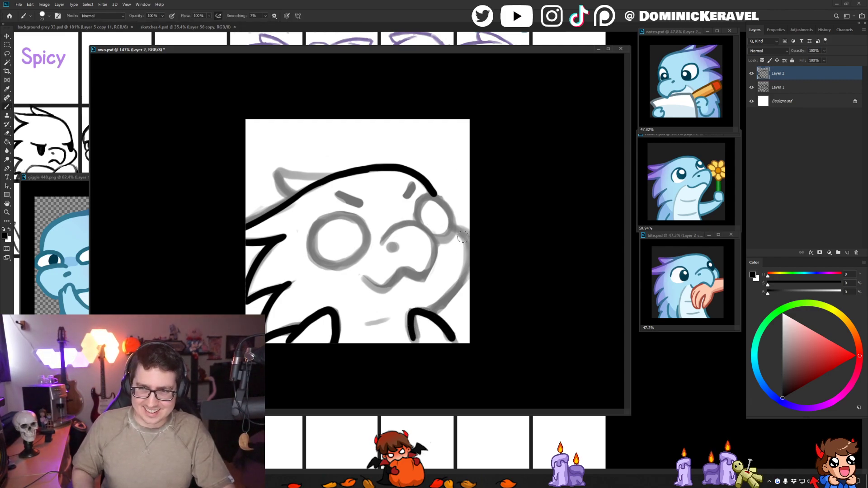
mouse_move(457, 229)
mouse_down()
mouse_move(471, 264)
mouse_move(454, 304)
mouse_move(434, 312)
mouse_up()
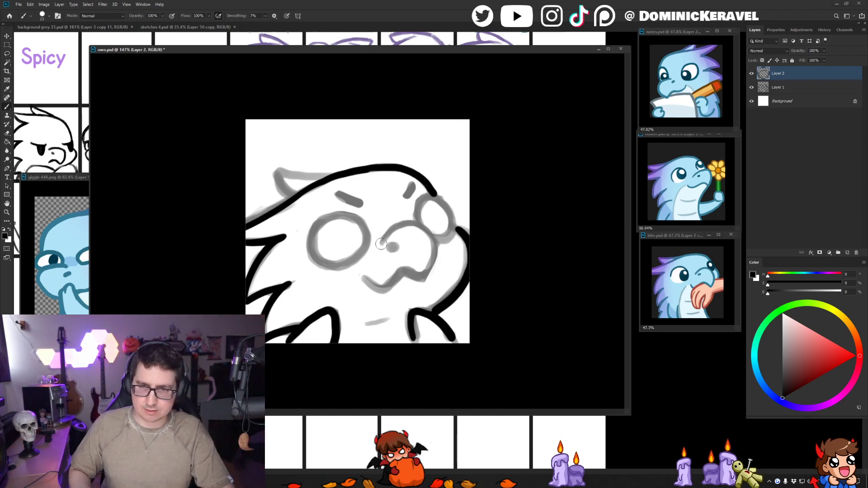
- Ink the curved snout, the wavy mouth and the nostril over the sketch
mouse_move(381, 244)
mouse_down()
mouse_move(401, 225)
mouse_move(433, 246)
mouse_up()
key(ctrl+z)
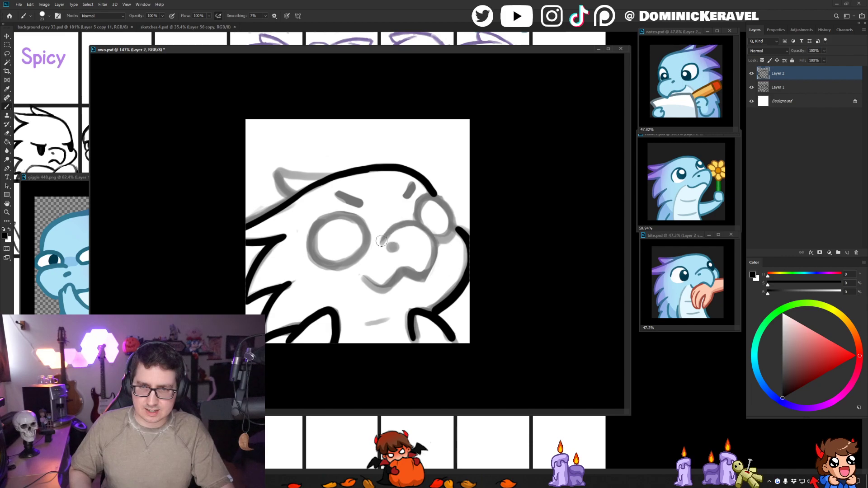
mouse_move(379, 246)
mouse_down()
mouse_move(401, 225)
mouse_move(425, 230)
mouse_move(432, 260)
mouse_move(423, 279)
mouse_up()
mouse_move(364, 277)
mouse_down()
mouse_move(381, 291)
mouse_move(404, 273)
mouse_move(424, 271)
mouse_up()
drag(388, 247, 395, 244)
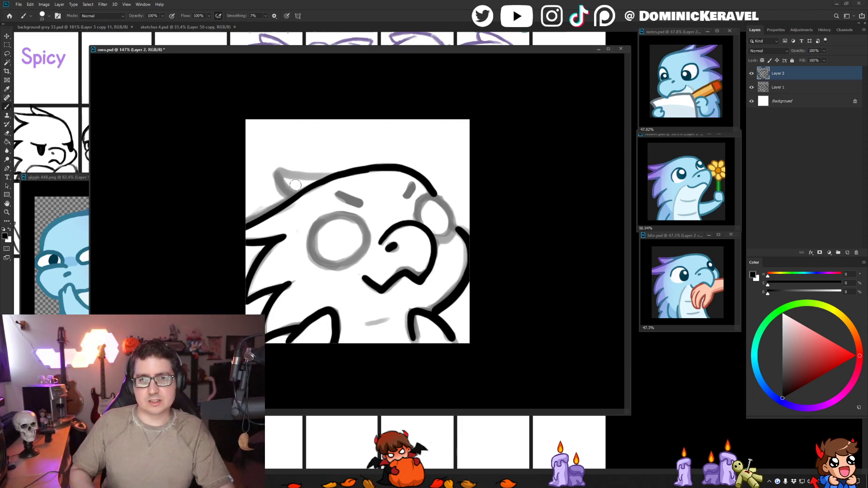
- Ink the pointed spike on top of the head and blend its upper line into the crown outline
mouse_move(273, 180)
mouse_down()
mouse_move(296, 196)
mouse_move(328, 175)
mouse_up()
key(ctrl+z)
key(ctrl+z)
key(ctrl+z)
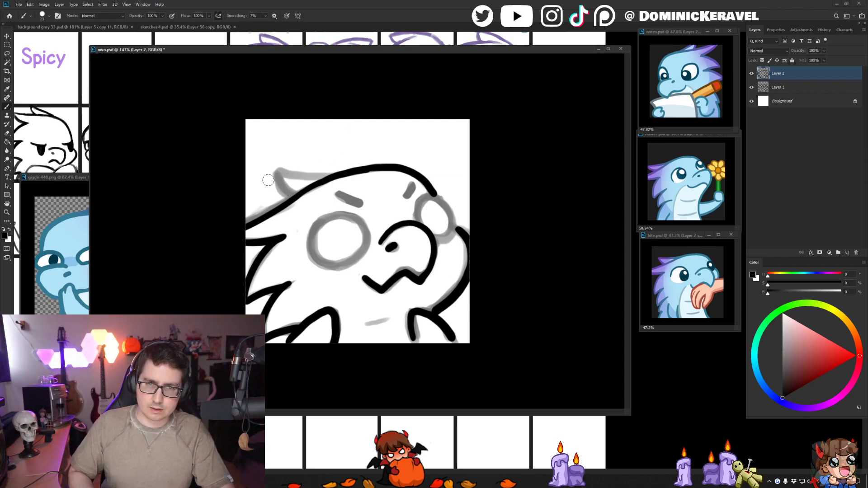
mouse_move(269, 181)
mouse_down()
mouse_move(290, 190)
mouse_move(271, 181)
mouse_move(330, 173)
mouse_up()
key(ctrl+z)
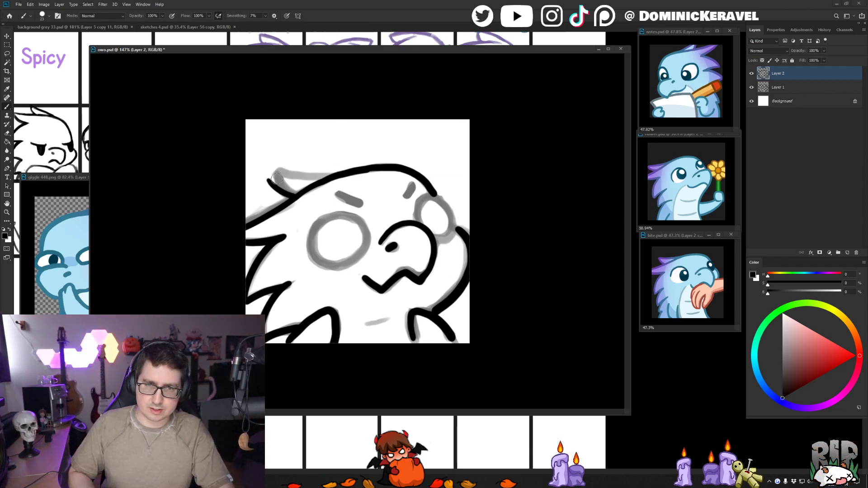
drag(268, 179, 330, 172)
drag(270, 182, 296, 196)
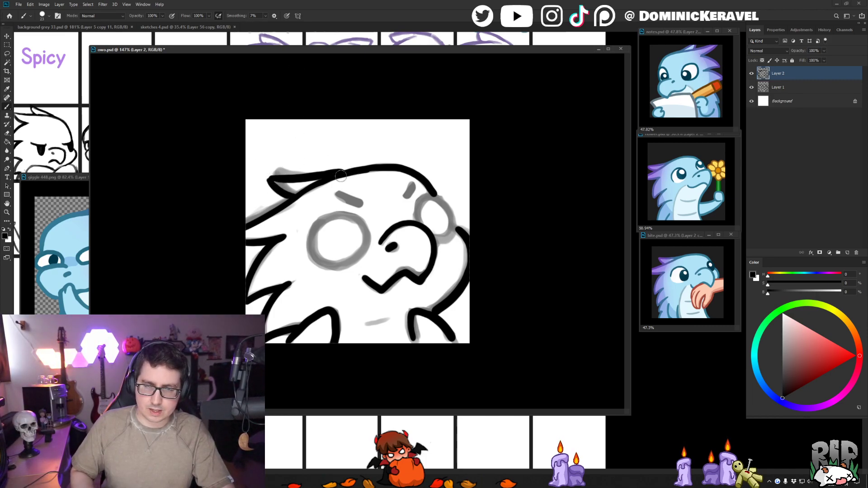
drag(325, 175, 367, 167)
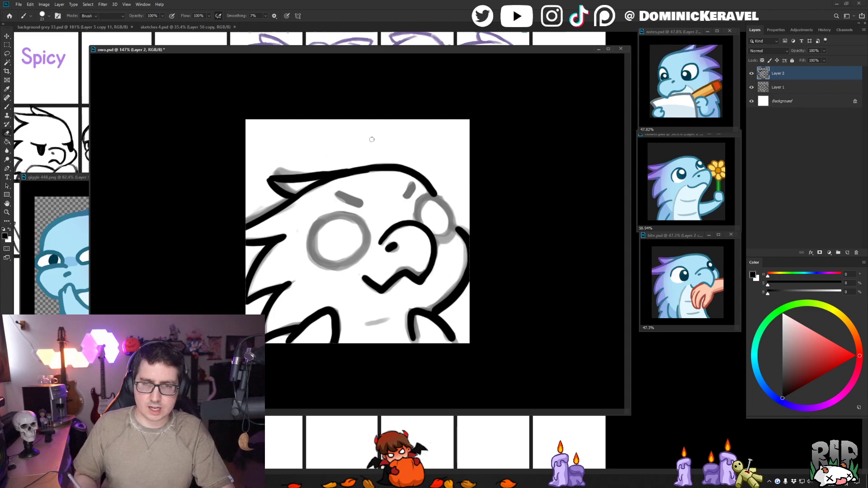
- Clean up the top head spike by erasing stray ink along its upper line and re-inking where it meets the crown
key(v)
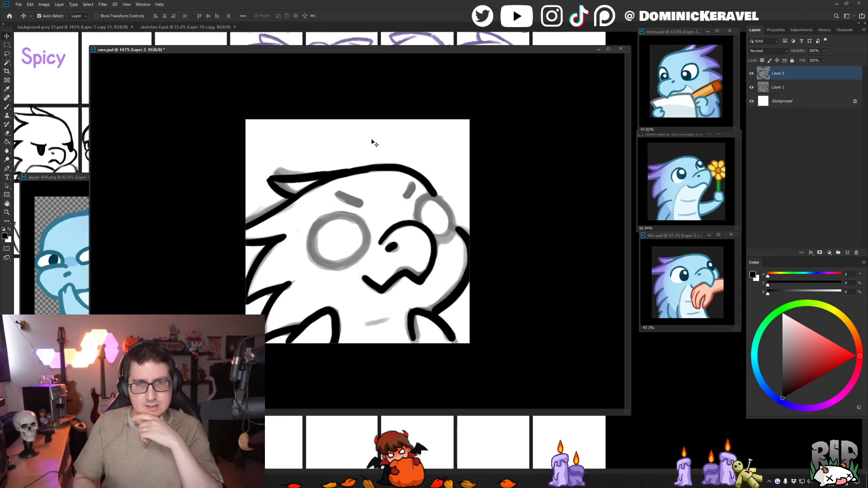
key(e)
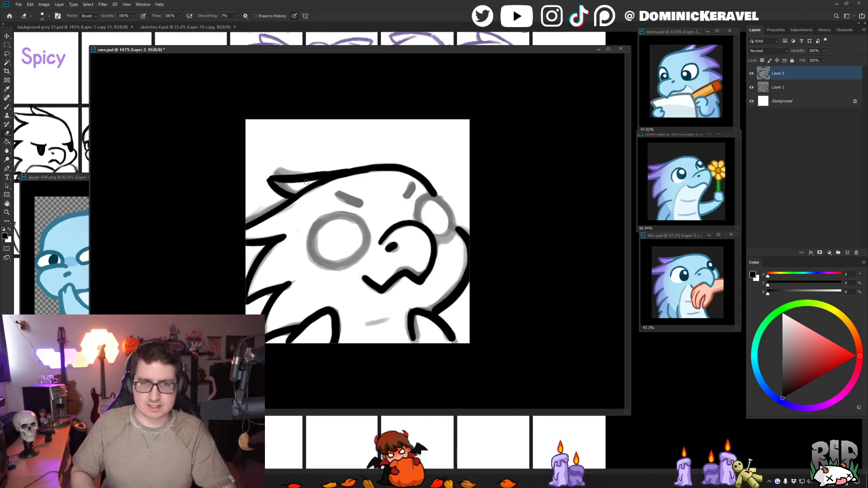
drag(279, 184, 333, 171)
key(b)
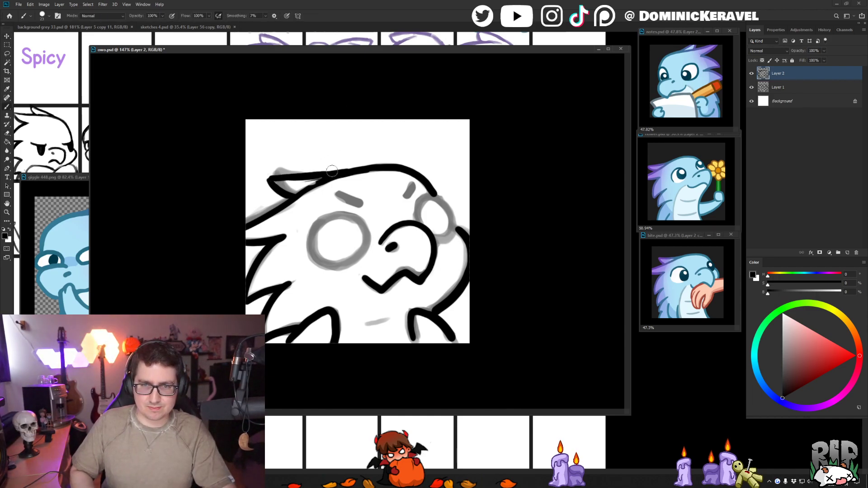
key(e)
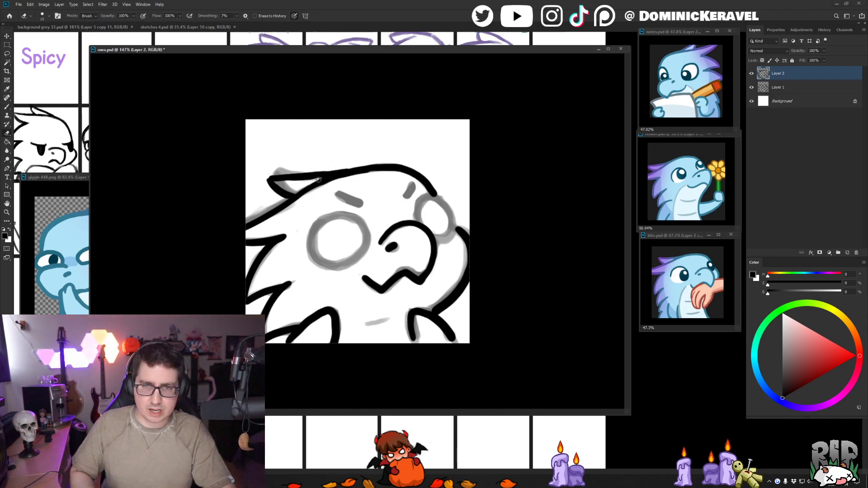
key(b)
drag(270, 182, 345, 169)
key(e)
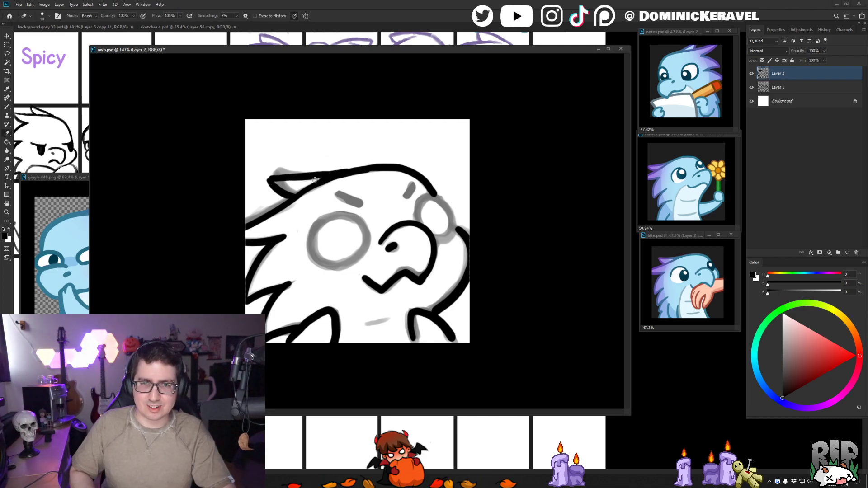
key(b)
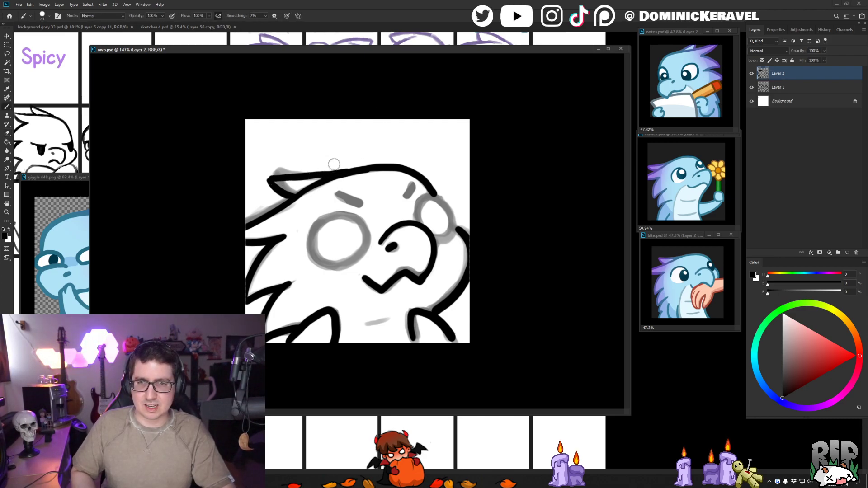
key(v)
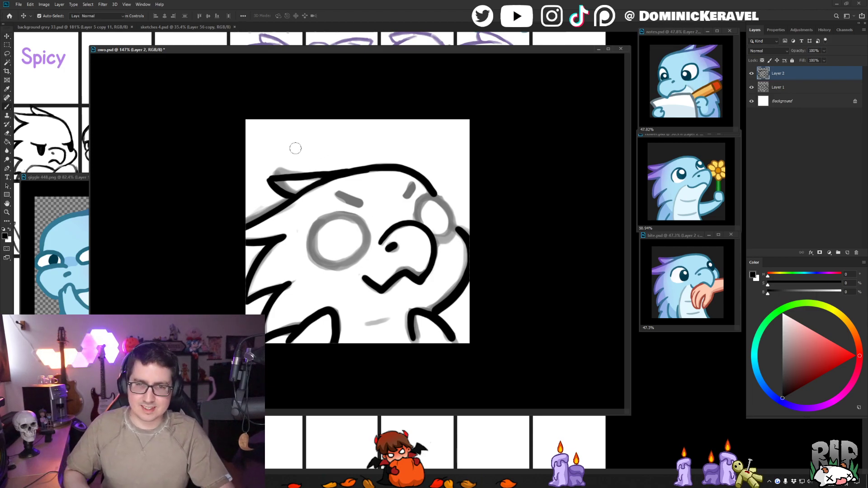
- Ink the near eye as a full round outline over the large sketched circle
key(b)
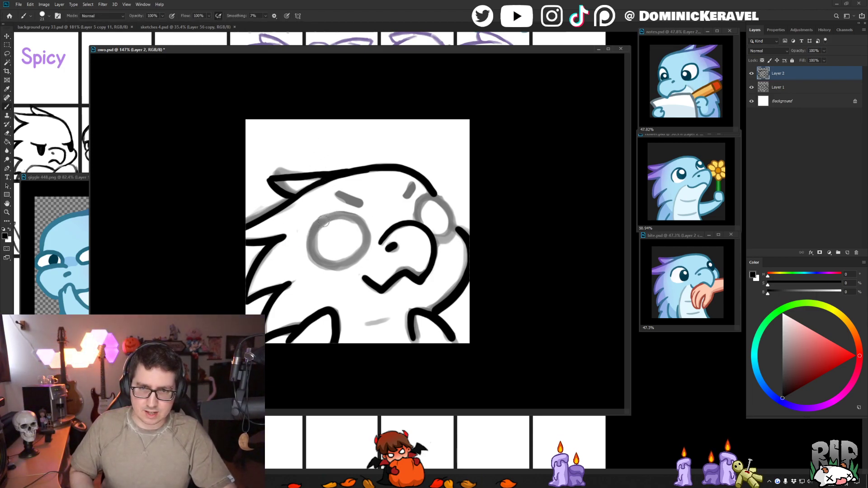
mouse_move(326, 219)
mouse_down()
mouse_move(310, 244)
mouse_move(317, 265)
mouse_up()
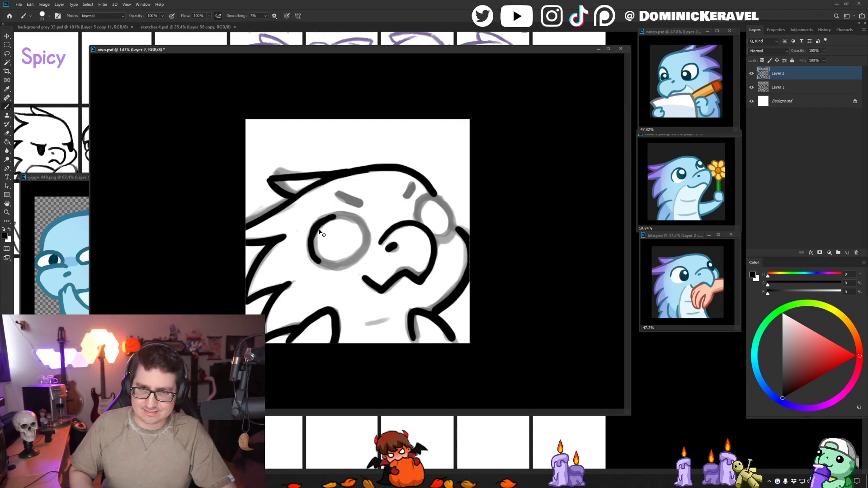
mouse_move(319, 221)
mouse_down()
mouse_move(346, 210)
mouse_move(371, 236)
mouse_move(366, 253)
mouse_up()
key(ctrl+z)
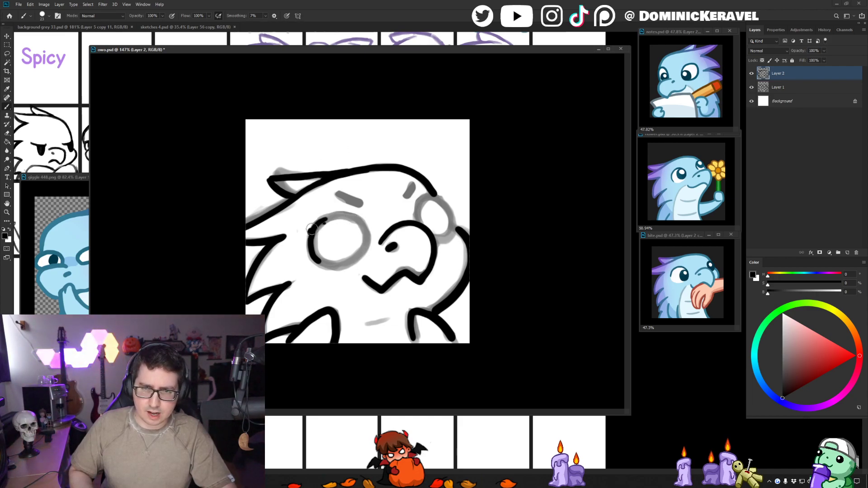
drag(325, 219, 317, 229)
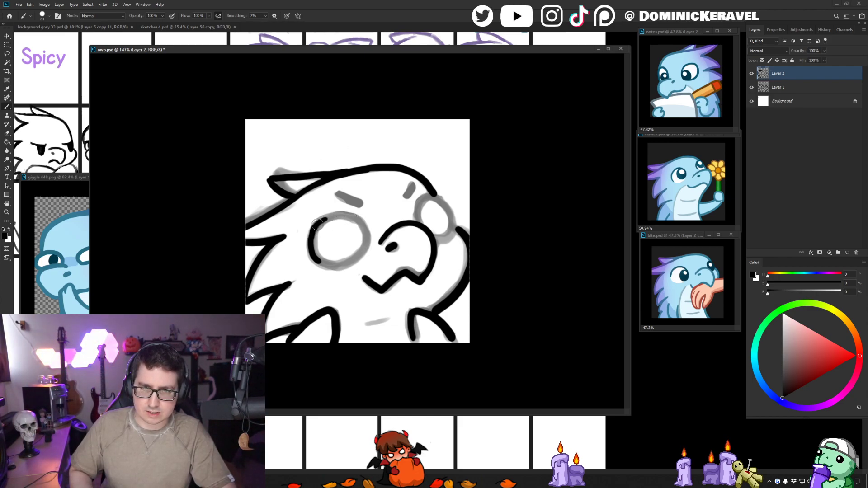
mouse_move(324, 219)
mouse_down()
mouse_move(348, 215)
mouse_move(364, 226)
mouse_move(368, 244)
mouse_up()
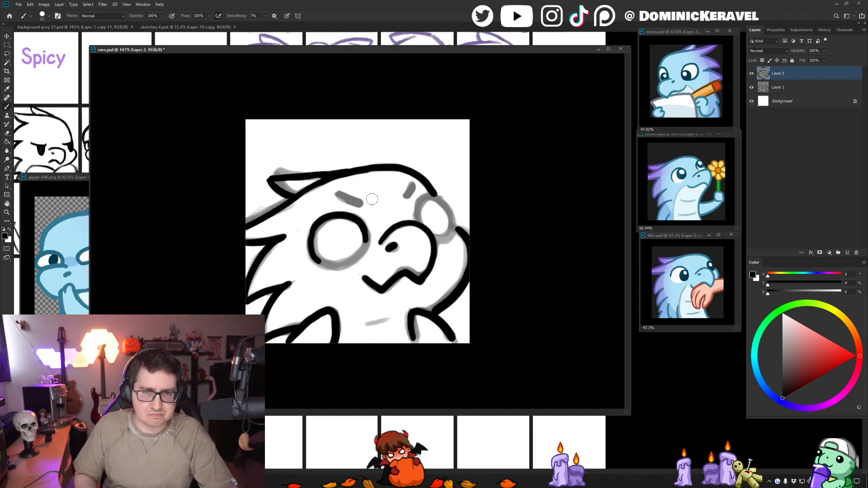
drag(315, 258, 335, 268)
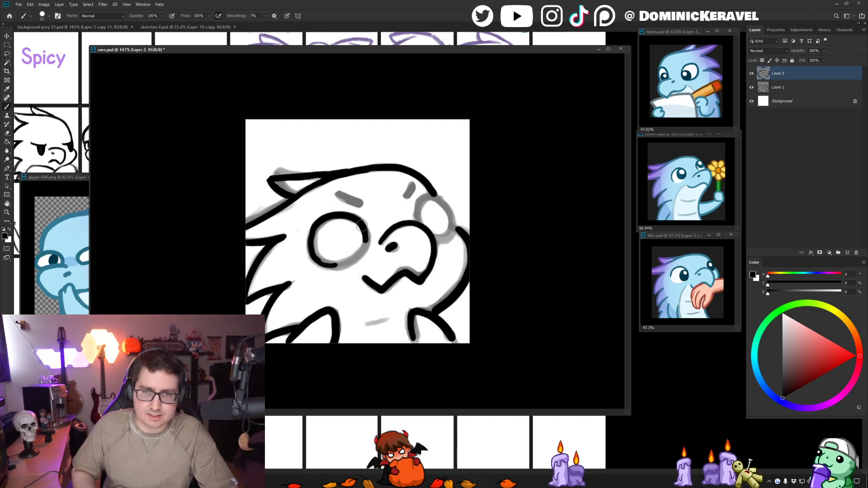
drag(364, 223, 356, 257)
mouse_move(365, 225)
mouse_down()
mouse_move(365, 246)
mouse_move(346, 263)
mouse_move(308, 252)
mouse_up()
mouse_move(318, 221)
mouse_down()
mouse_move(315, 256)
mouse_move(330, 266)
mouse_up()
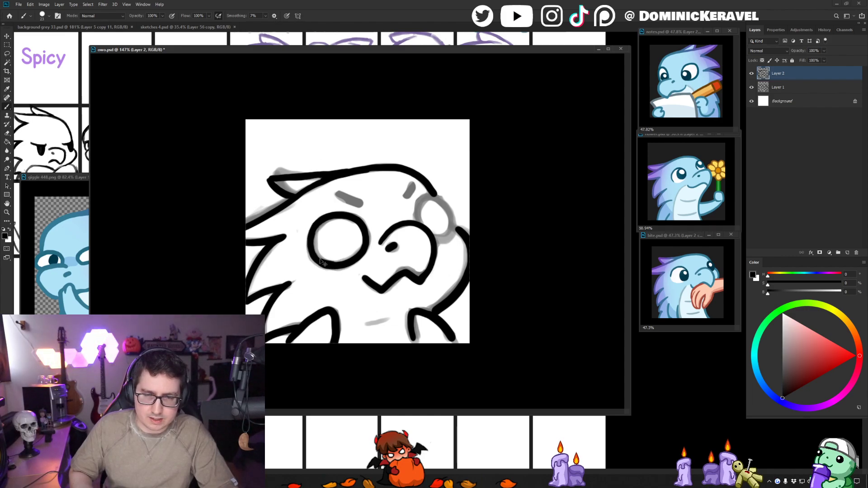
key(v)
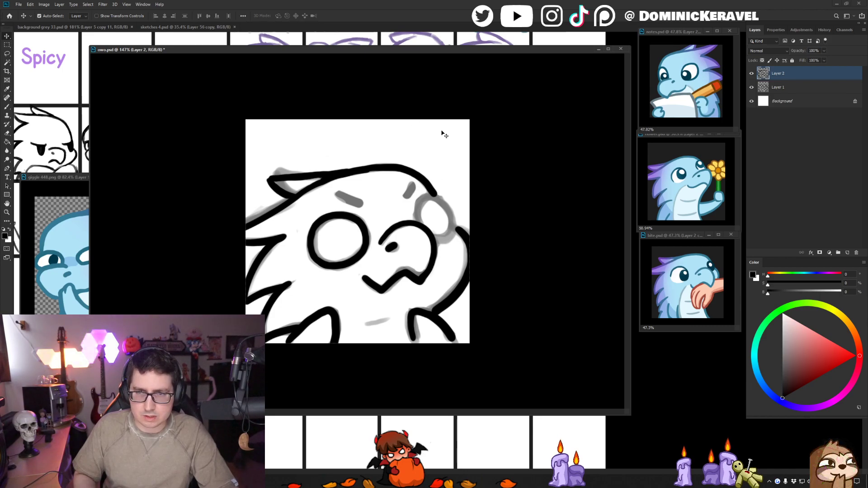
- Ink the far eye's narrower oval outline between the crown line and the snout
key(b)
mouse_move(434, 194)
mouse_down()
mouse_move(418, 202)
mouse_move(424, 216)
mouse_move(417, 213)
mouse_move(433, 197)
mouse_move(444, 204)
mouse_move(452, 224)
mouse_move(434, 240)
mouse_up()
key(ctrl+z)
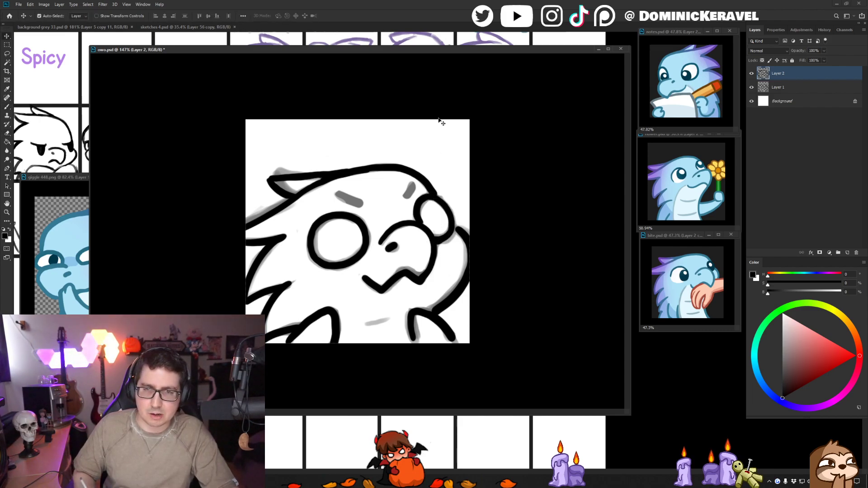
- Ink the two short slanted eyebrows above the near and far eyes and tidy the far one
drag(335, 195, 362, 204)
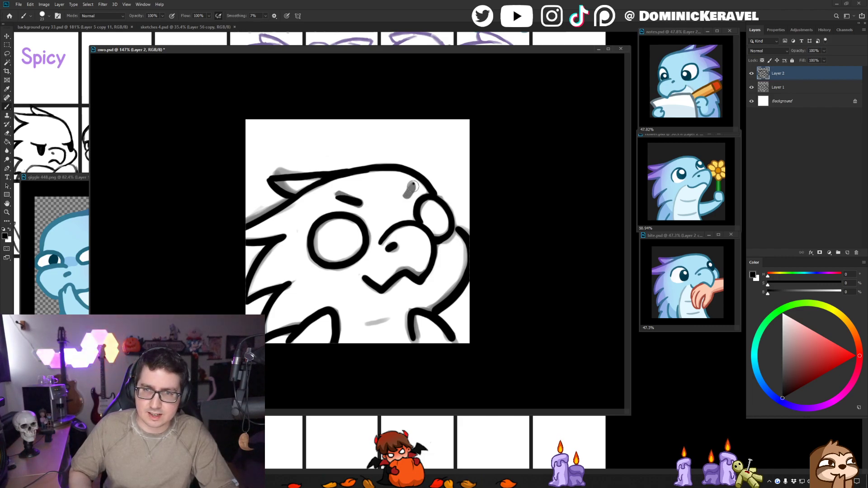
drag(414, 183, 408, 194)
key(ctrl+z)
key(ctrl+z)
key(e)
key(b)
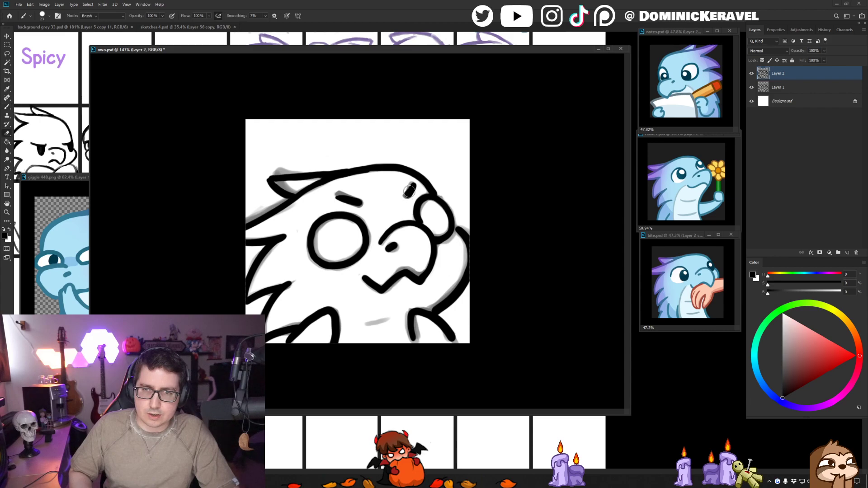
key(v)
key(b)
key(v)
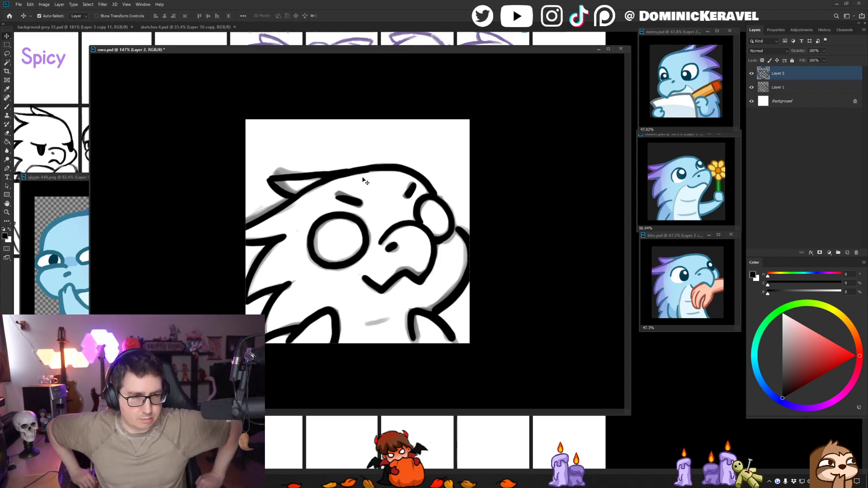
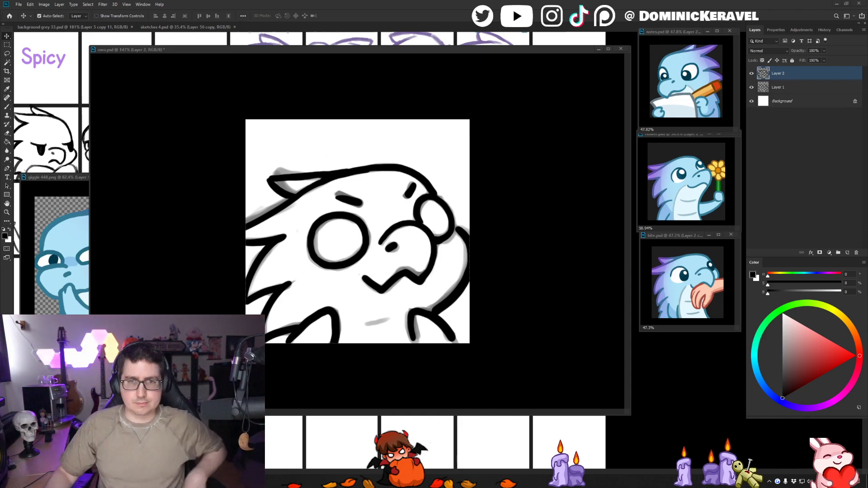
- Tidy the ink with the eraser where the top head spike's lines run into the crown
drag(335, 49, 327, 47)
key(e)
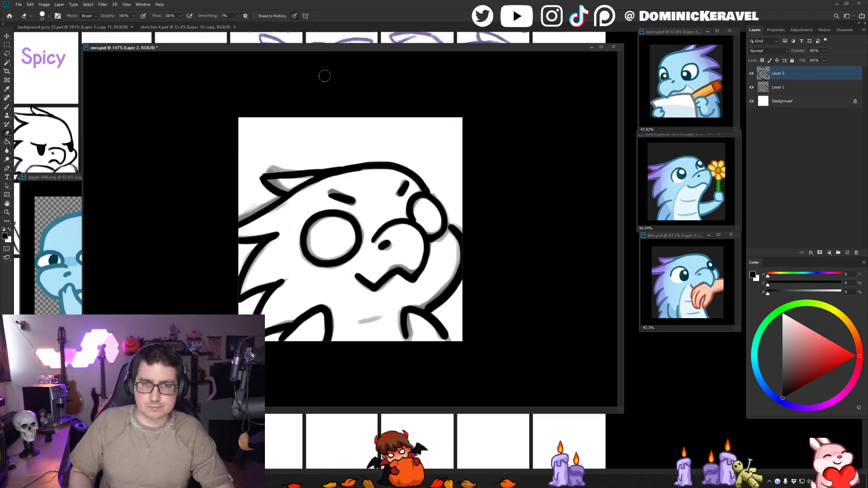
key(v)
key(e)
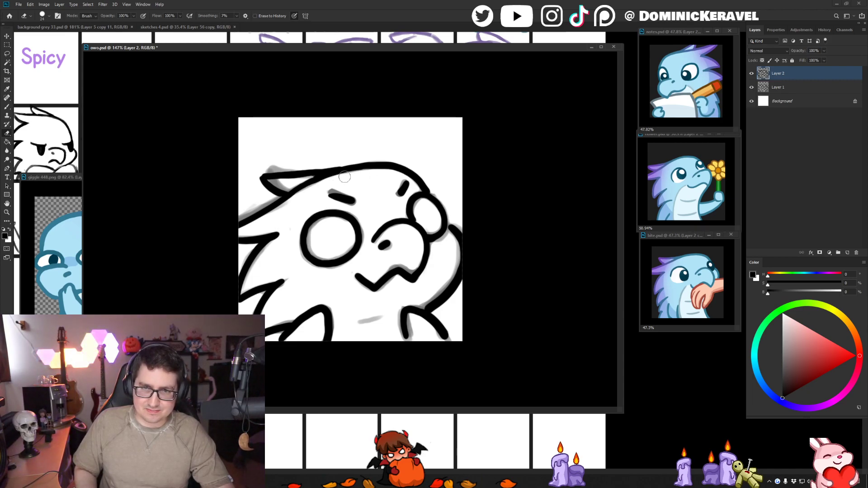
drag(347, 175, 313, 181)
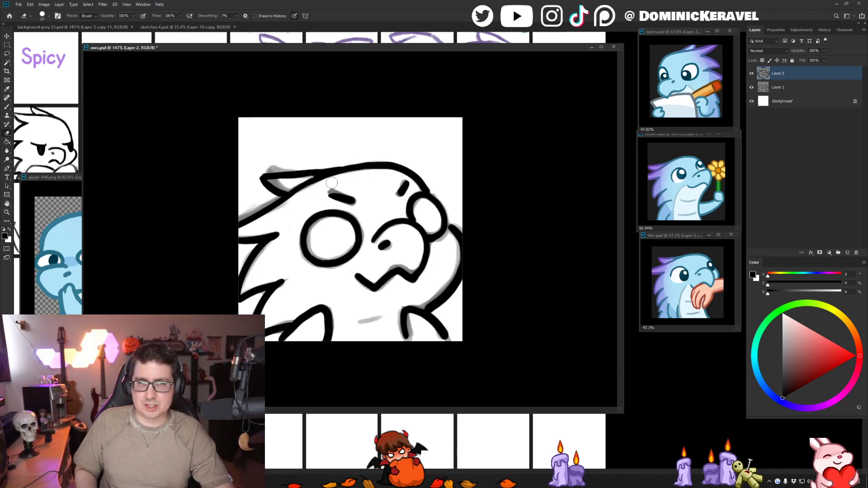
key(v)
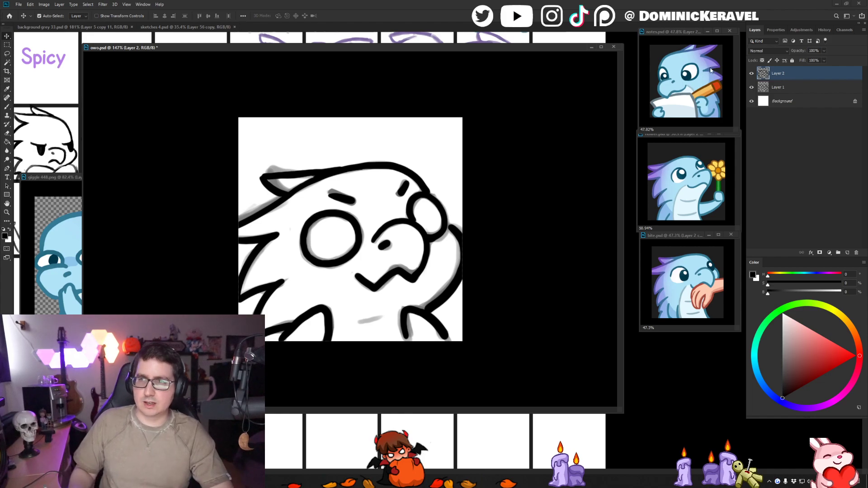
- Hide the Layer 1 sketch and extend the raised arm's line up to meet the far eye
click(752, 87)
key(b)
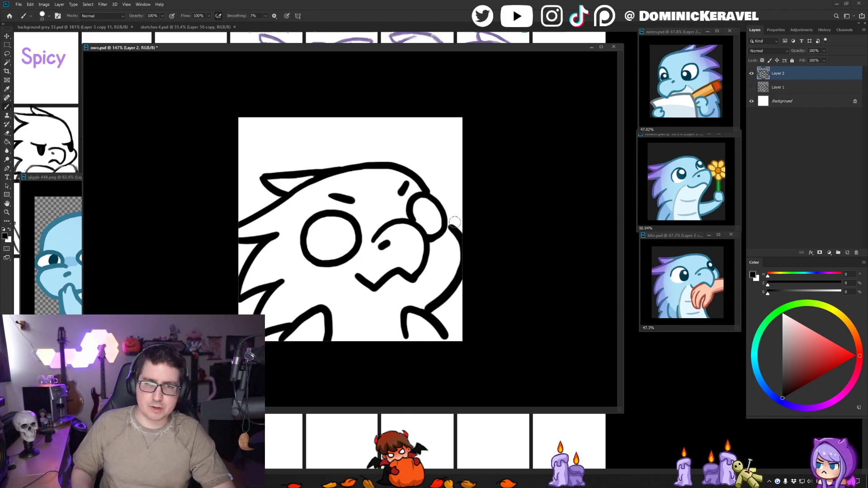
drag(450, 225, 457, 234)
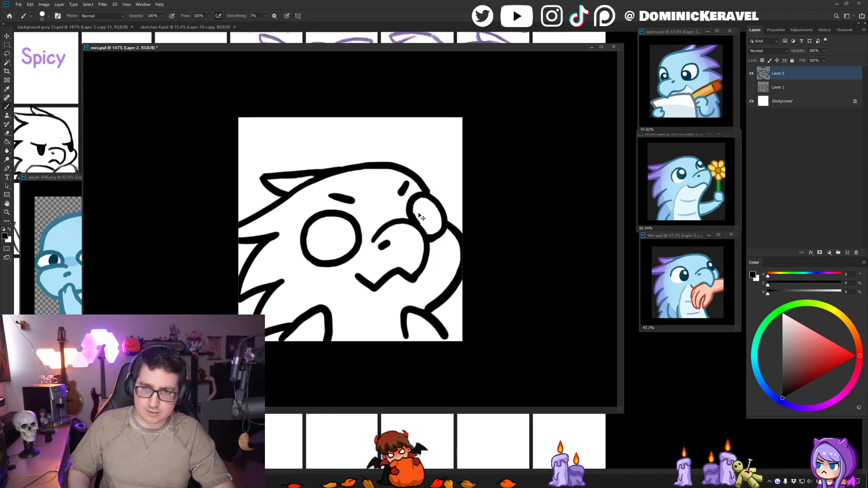
- Shift the whole line art layer slightly downward on the canvas
key(e)
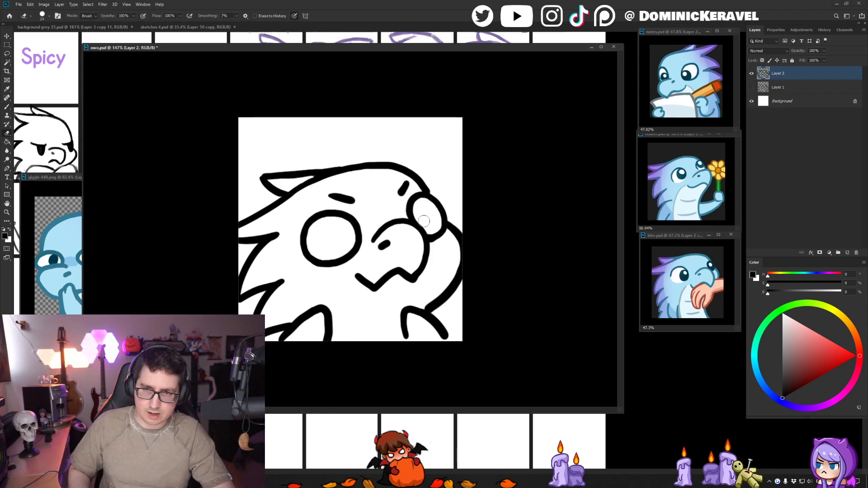
key(v)
key(e)
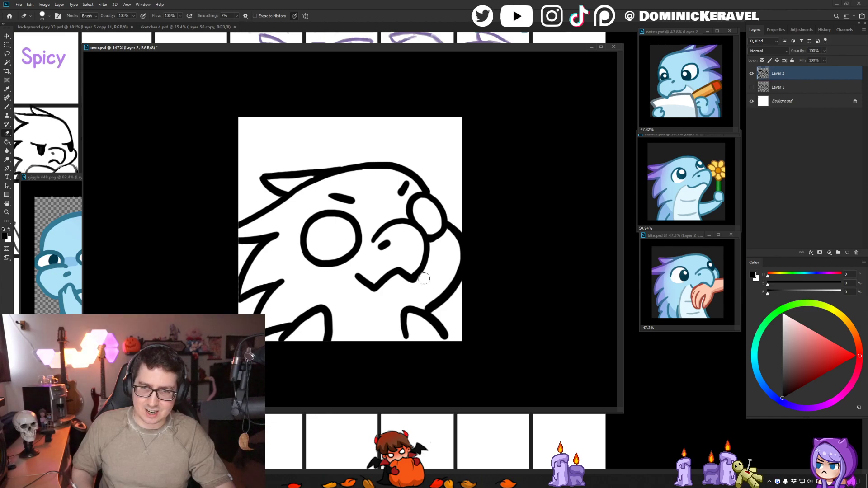
key(v)
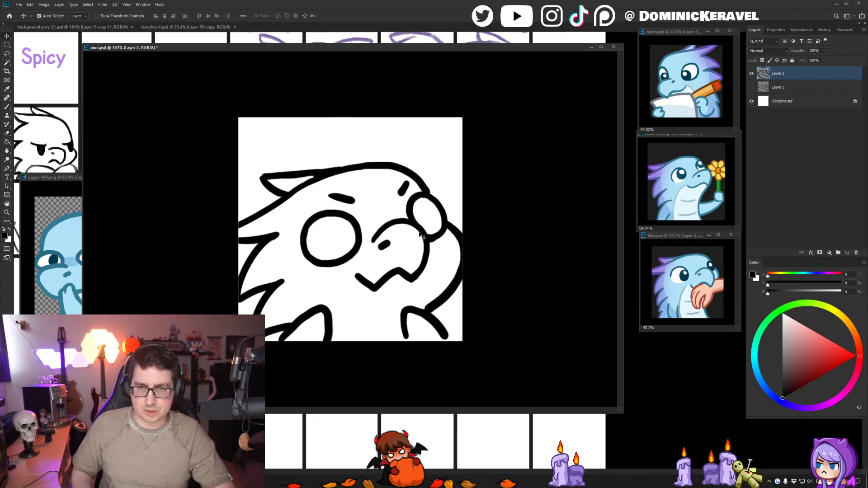
drag(424, 232, 427, 238)
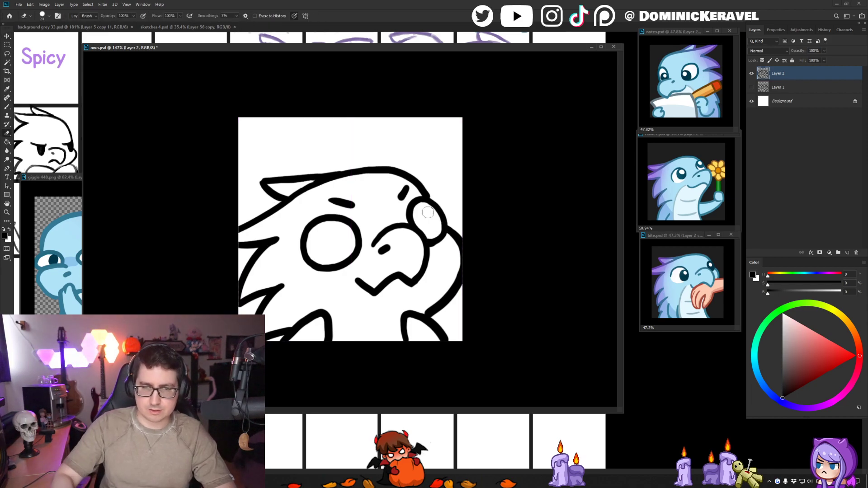
- Re-ink the line where the top head spike joins the crown and back of the head
key(b)
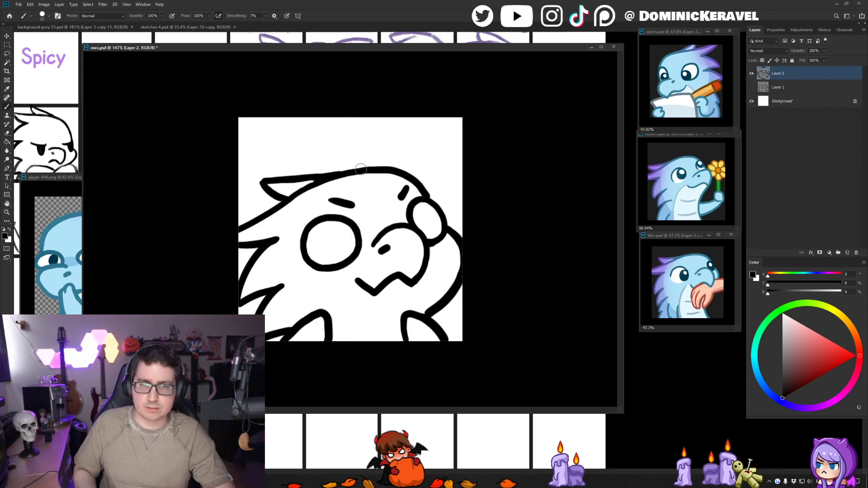
drag(338, 176, 304, 189)
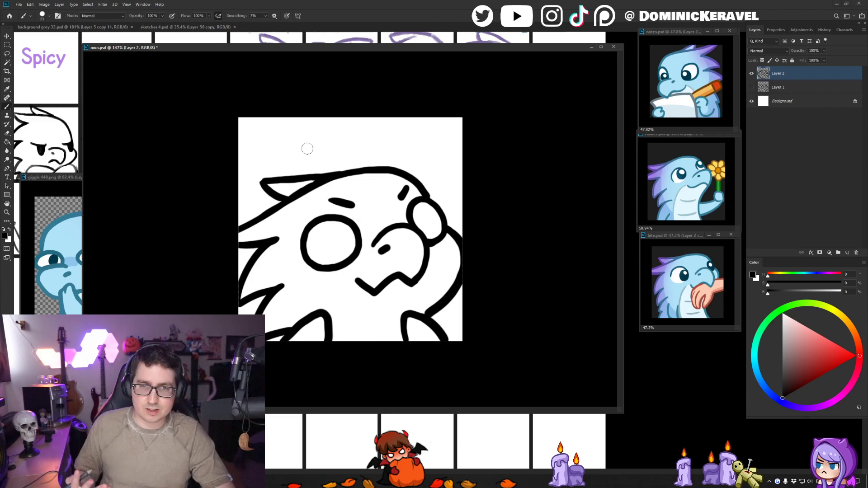
key(e)
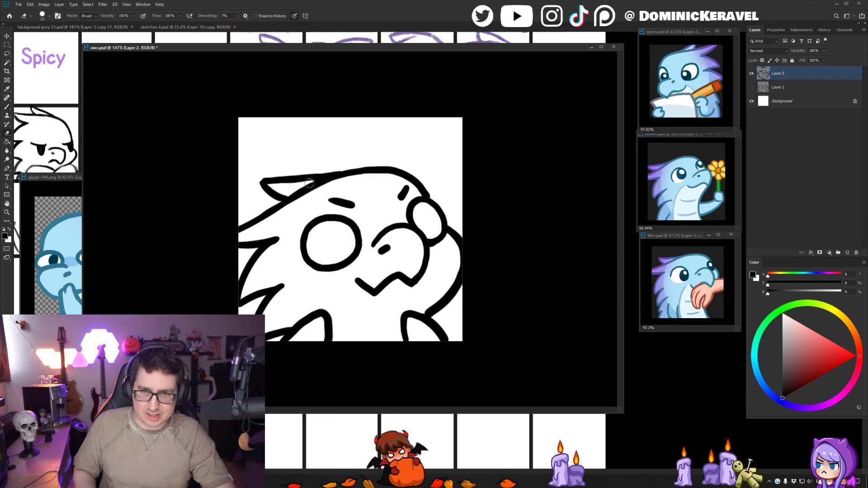
key(b)
drag(329, 175, 293, 197)
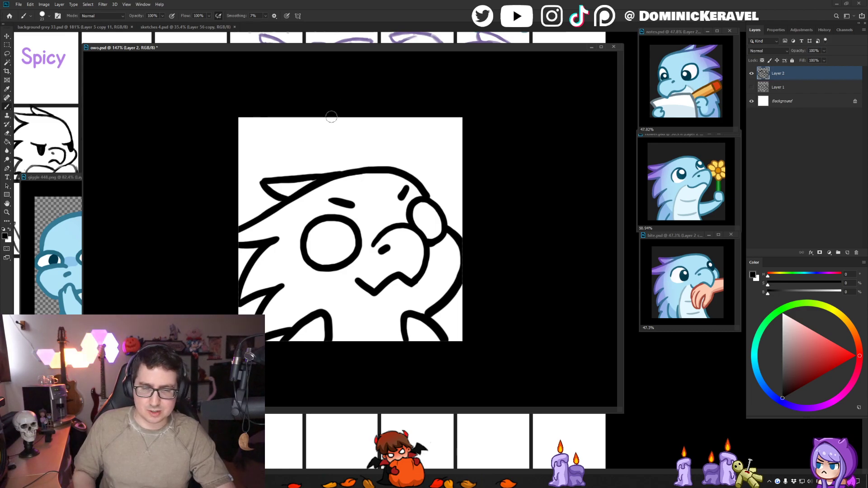
key(v)
key(b)
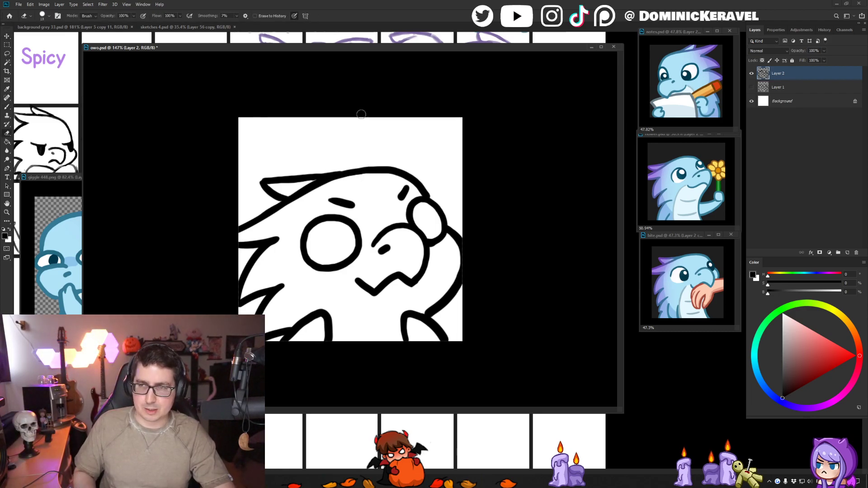
- Sample the light blue body color from the pencil-holding reference emote and add a new layer beneath the line art
alt+click(675, 64)
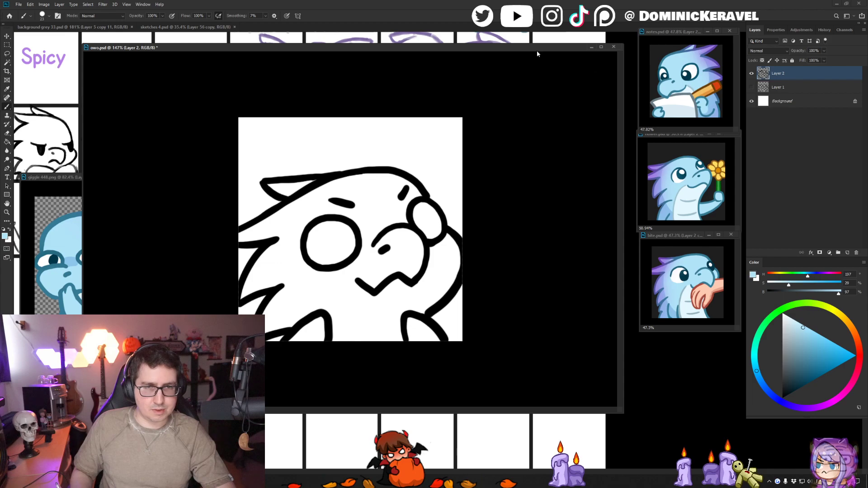
drag(480, 49, 470, 46)
click(792, 83)
key(ctrl+shift+n)
key(Return)
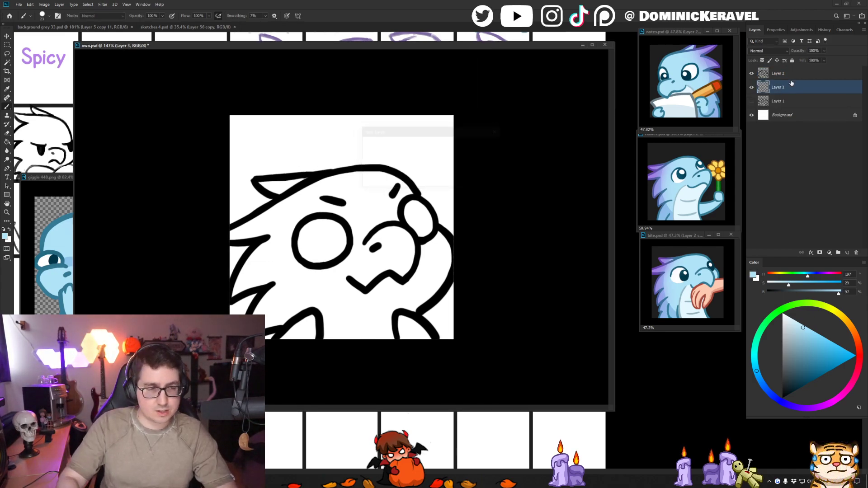
- Enlarge the brush and fill the head, spikes, snout, body and arms with the light blue base color
key(bracketright)
key(bracketright)
key(bracketright)
mouse_move(264, 203)
mouse_down()
mouse_move(251, 230)
mouse_move(312, 206)
mouse_up()
mouse_move(261, 226)
mouse_down()
mouse_move(284, 211)
mouse_move(266, 187)
mouse_move(355, 182)
mouse_up()
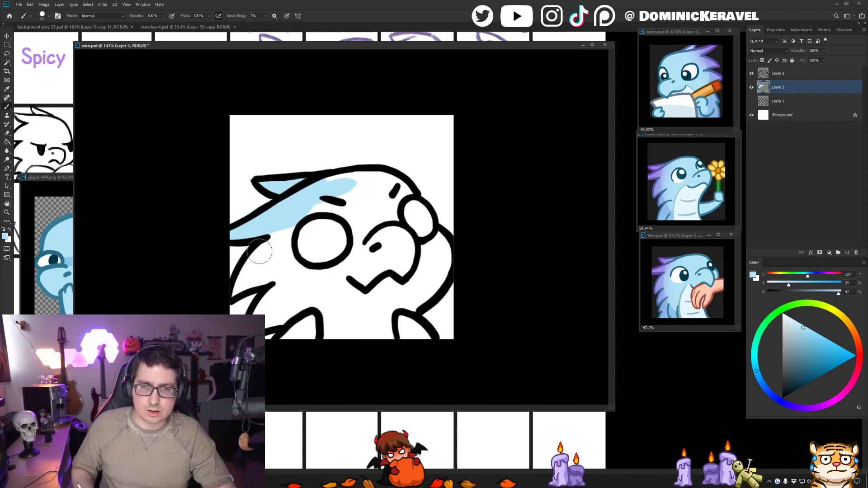
mouse_move(289, 205)
mouse_down()
mouse_move(246, 277)
mouse_move(284, 260)
mouse_move(258, 316)
mouse_move(316, 320)
mouse_move(291, 333)
mouse_move(324, 331)
mouse_up()
mouse_move(357, 199)
mouse_down()
mouse_move(331, 188)
mouse_move(387, 180)
mouse_move(440, 244)
mouse_move(445, 273)
mouse_move(418, 300)
mouse_move(427, 294)
mouse_move(415, 321)
mouse_move(403, 322)
mouse_move(404, 338)
mouse_move(421, 338)
mouse_move(329, 334)
mouse_up()
mouse_move(337, 226)
mouse_down()
mouse_move(272, 250)
mouse_move(360, 200)
mouse_move(301, 230)
mouse_move(397, 209)
mouse_move(373, 217)
mouse_move(361, 267)
mouse_move(316, 276)
mouse_up()
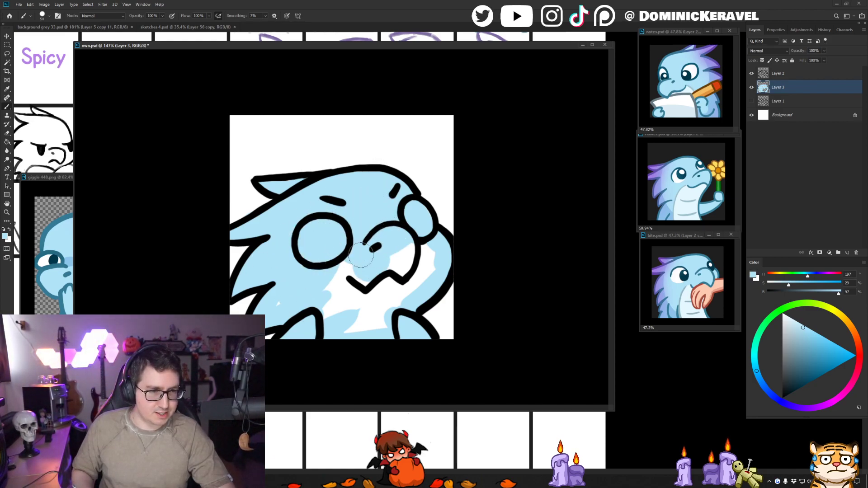
drag(362, 256, 341, 273)
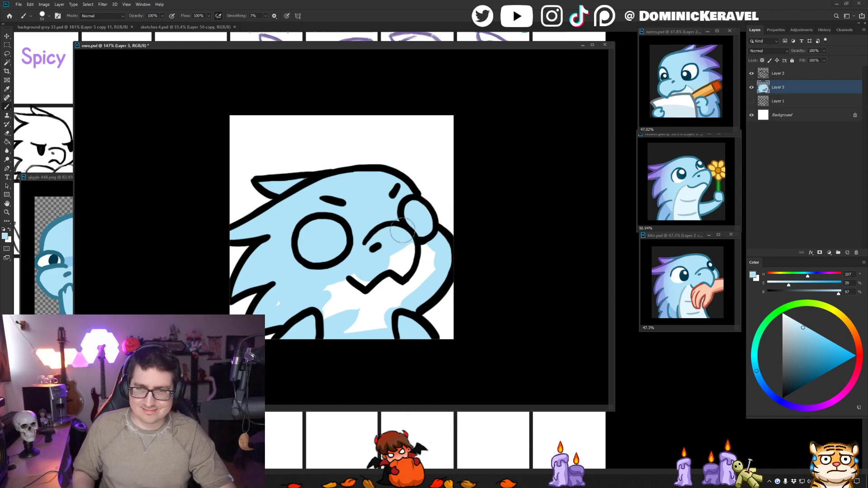
mouse_move(400, 231)
mouse_down()
mouse_move(421, 271)
mouse_move(403, 295)
mouse_move(404, 278)
mouse_move(360, 302)
mouse_move(349, 334)
mouse_move(349, 305)
mouse_move(315, 274)
mouse_move(277, 296)
mouse_up()
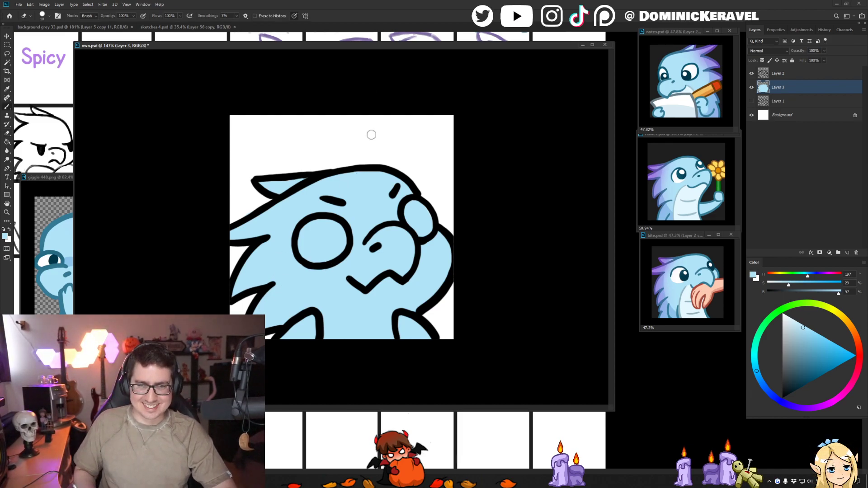
- Paint both eyes white inside their outlines
key(x)
mouse_move(323, 226)
mouse_down()
mouse_move(308, 245)
mouse_move(316, 254)
mouse_move(337, 242)
mouse_up()
mouse_move(427, 199)
mouse_down()
mouse_move(428, 217)
mouse_move(417, 209)
mouse_move(413, 218)
mouse_move(421, 235)
mouse_up()
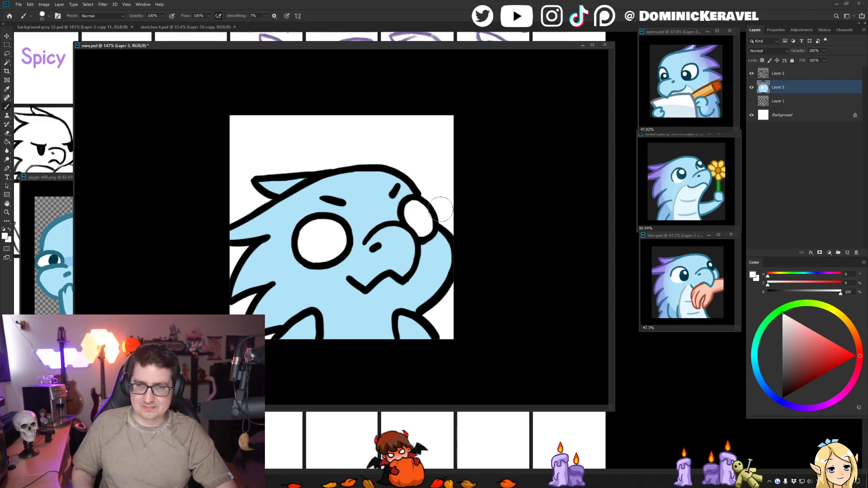
key(v)
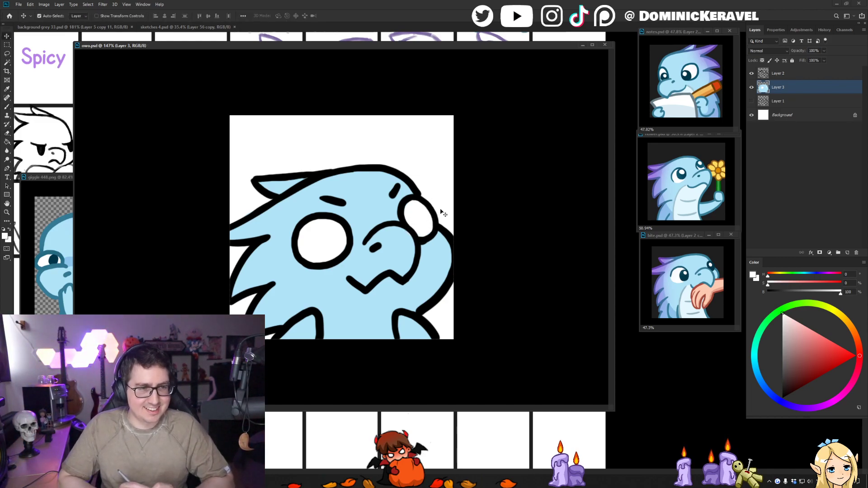
key(b)
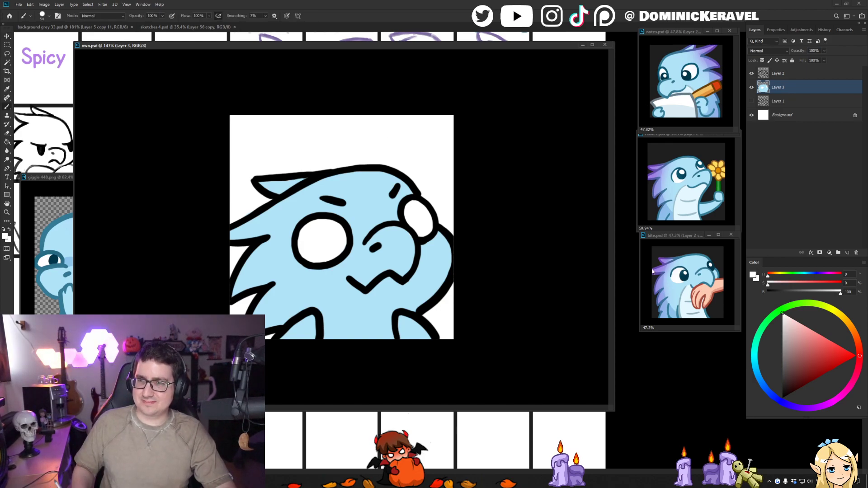
- Sample the darker blue from the flower reference, select the light blue fill and shade the back spikes and top spike with it
alt+click(667, 215)
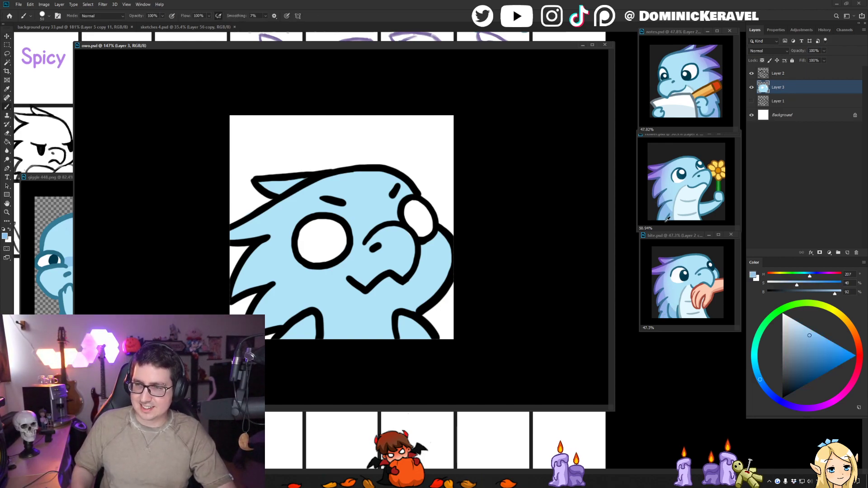
key(w)
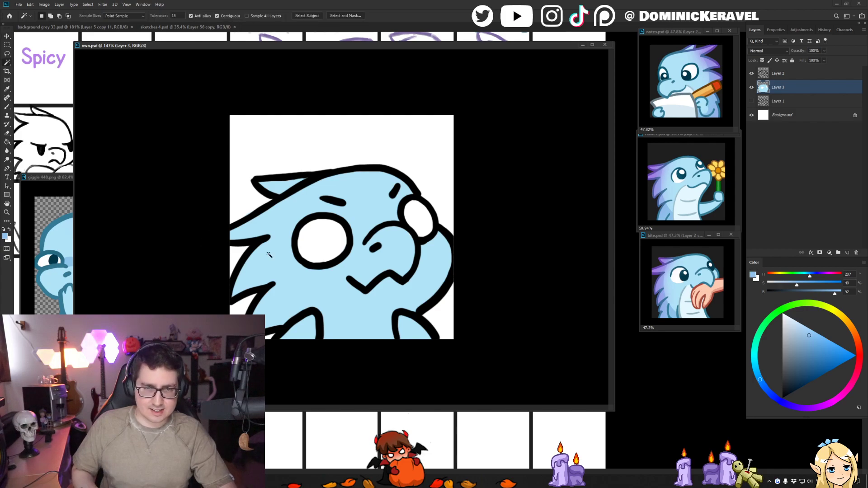
click(268, 260)
key(b)
drag(280, 241, 298, 240)
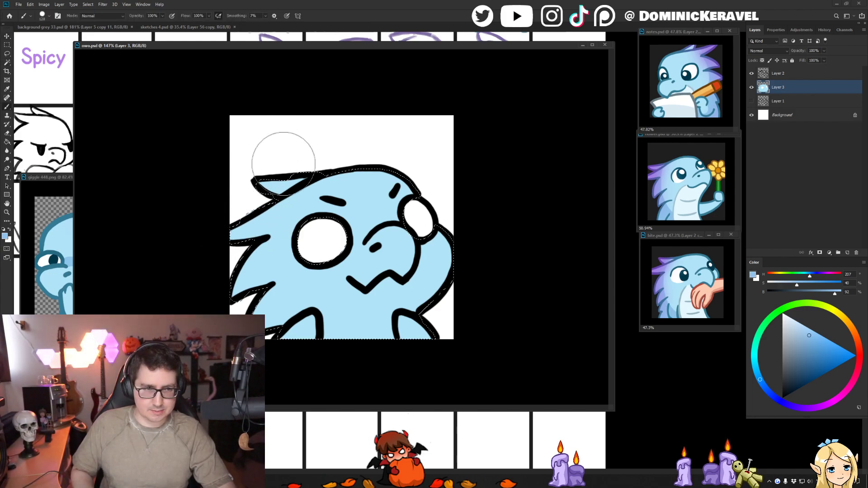
drag(257, 198, 275, 325)
key(ctrl+z)
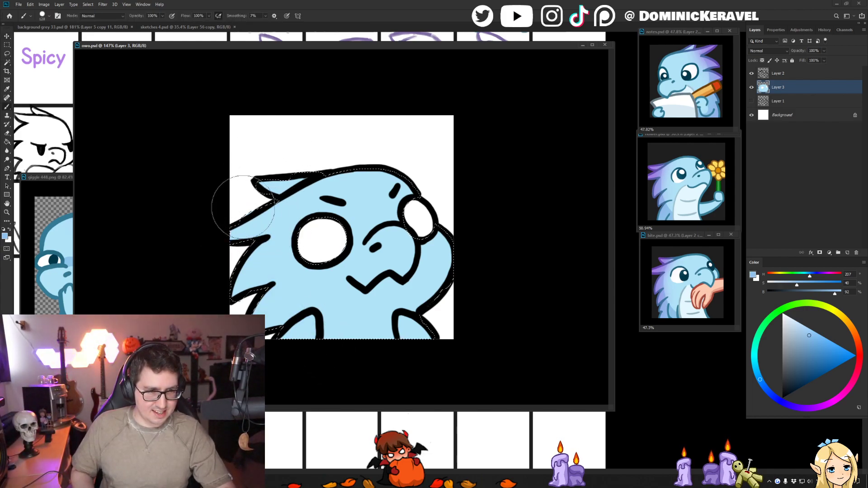
drag(244, 190, 282, 319)
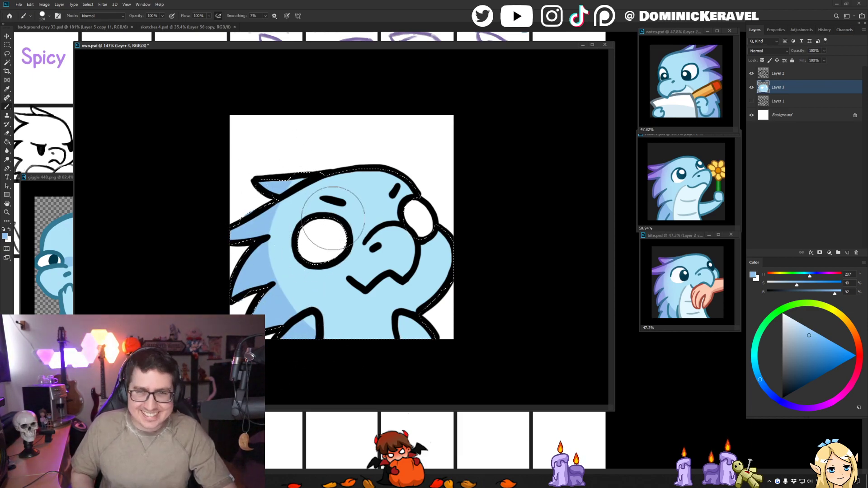
- Touch up the shading edge near the top head spike with the sampled light blue and clear the selection
drag(325, 193, 312, 193)
alt+click(312, 190)
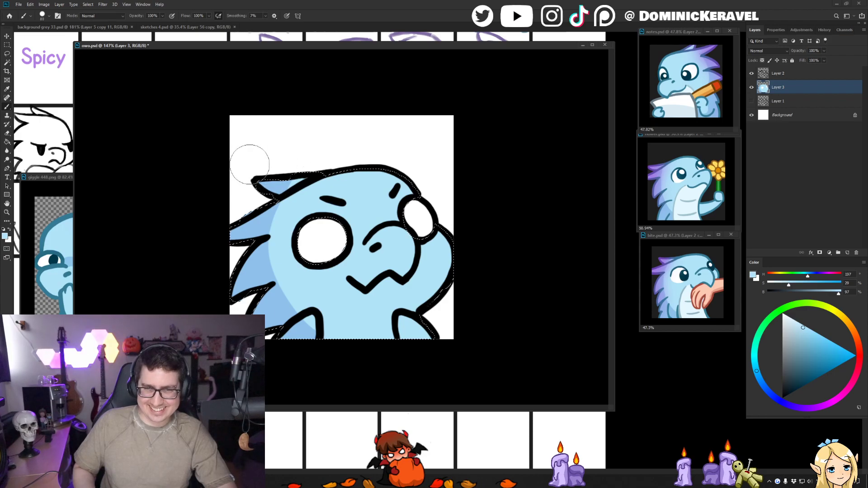
drag(251, 165, 361, 149)
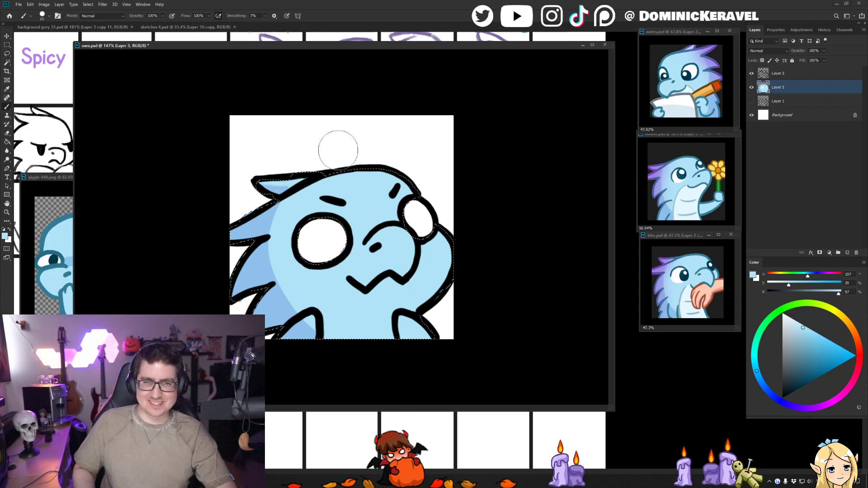
key(ctrl+d)
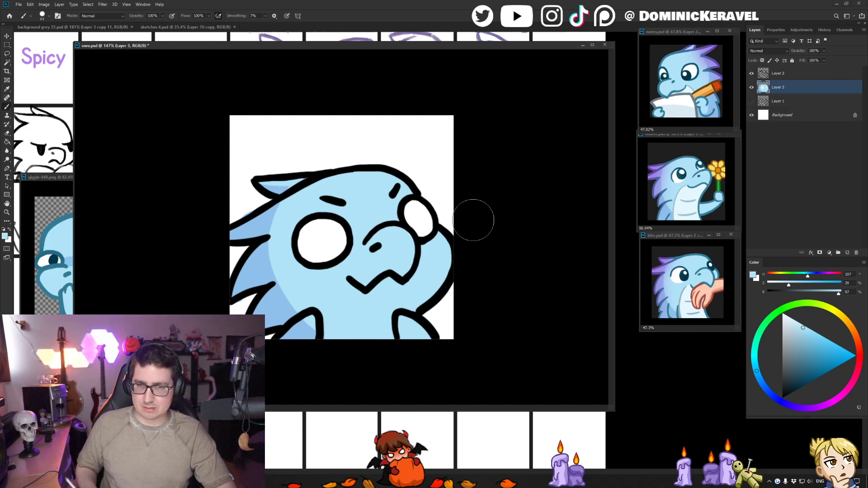
- Sample the pale belly color from the flower reference and paint the chest area between the arms below the mouth
alt+click(682, 194)
mouse_move(341, 289)
mouse_down()
mouse_move(335, 330)
mouse_move(347, 298)
mouse_move(357, 316)
mouse_up()
mouse_move(402, 297)
mouse_down()
mouse_move(374, 300)
mouse_move(392, 302)
mouse_move(381, 343)
mouse_move(367, 310)
mouse_move(398, 319)
mouse_move(411, 335)
mouse_move(391, 310)
mouse_up()
alt+click(407, 326)
alt+click(362, 309)
alt+click(403, 310)
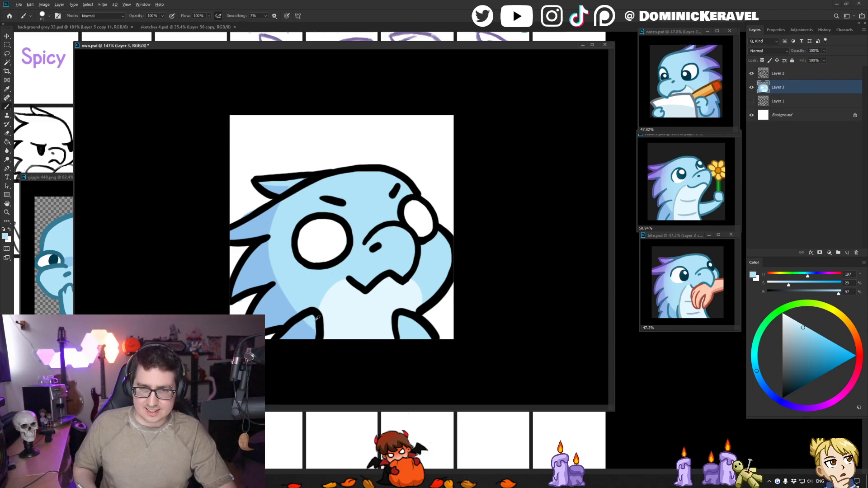
- Touch up the color fill around the lower back spikes, top spike and snout edge with the sampled darker and light blues
alt+click(296, 333)
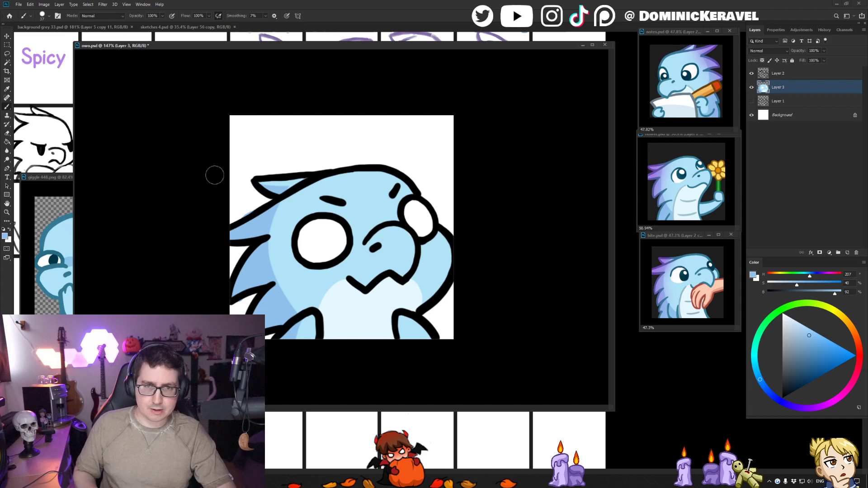
key(e)
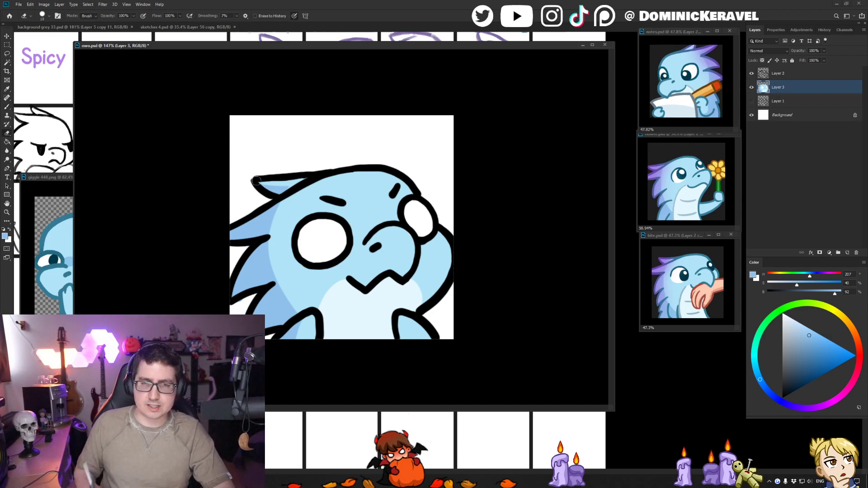
key(b)
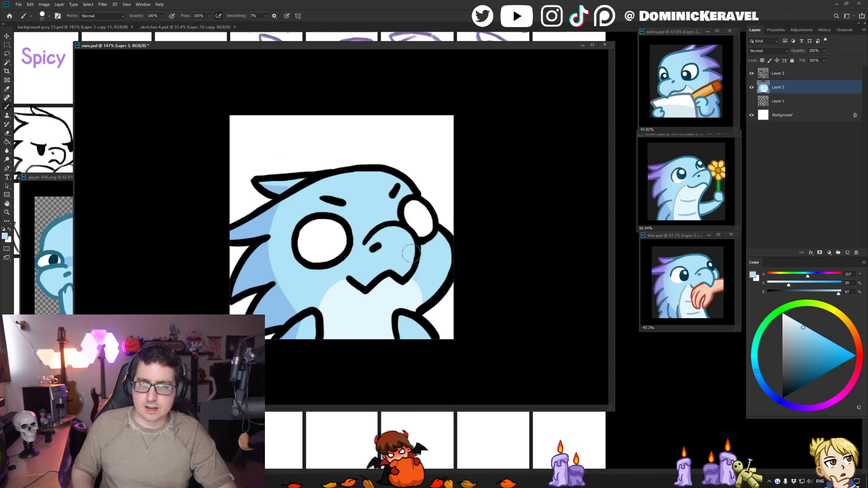
alt+click(420, 253)
alt+click(422, 217)
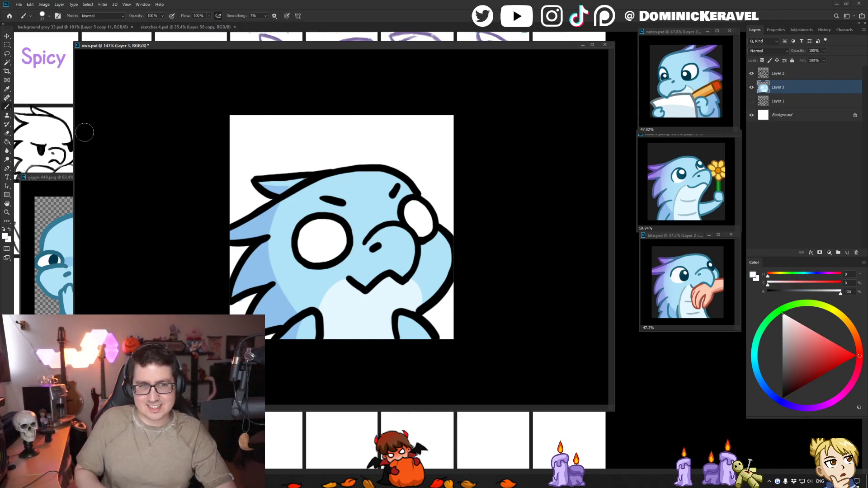
- Sample the dark grey from the background-grey 33.psd document and fill the Background layer of owo.psd with it
click(38, 28)
alt+click(59, 89)
drag(134, 46, 140, 42)
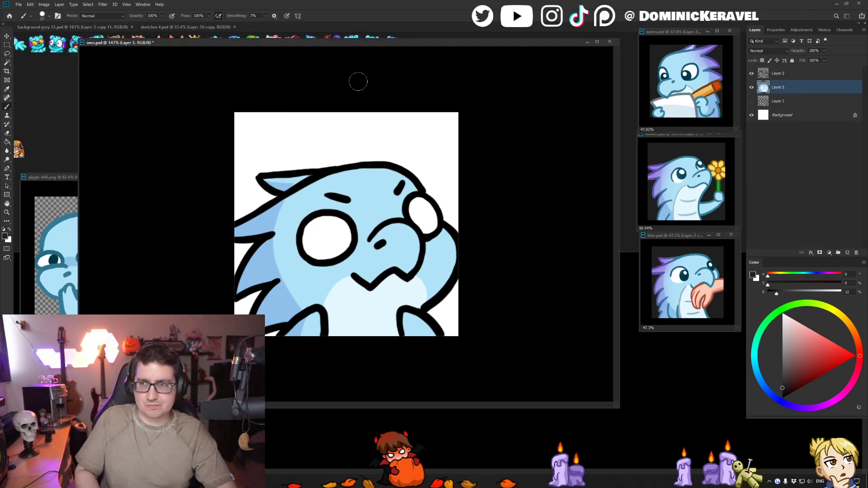
click(786, 115)
key(v)
key(alt+BackSpace)
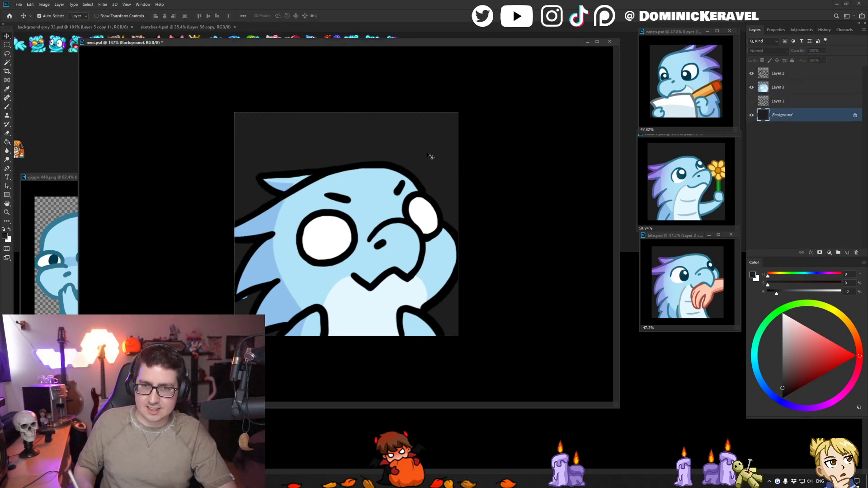
- Select the color layer, Layer 3, and clean up the fill edges of the back spikes using their sampled darker blue
click(262, 270)
key(e)
key(v)
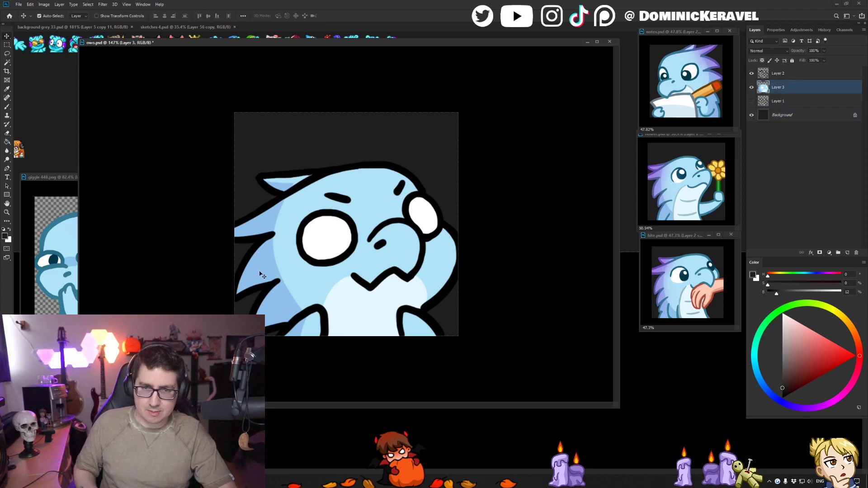
key(i)
click(271, 250)
key(v)
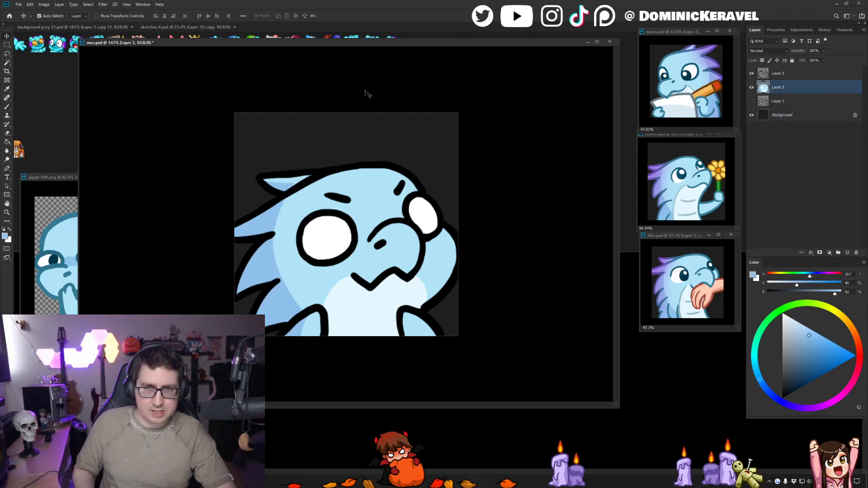
- Move the owo.psd window aside to uncover the giggle reference emote and sample its teal outline color
drag(371, 43, 390, 45)
key(b)
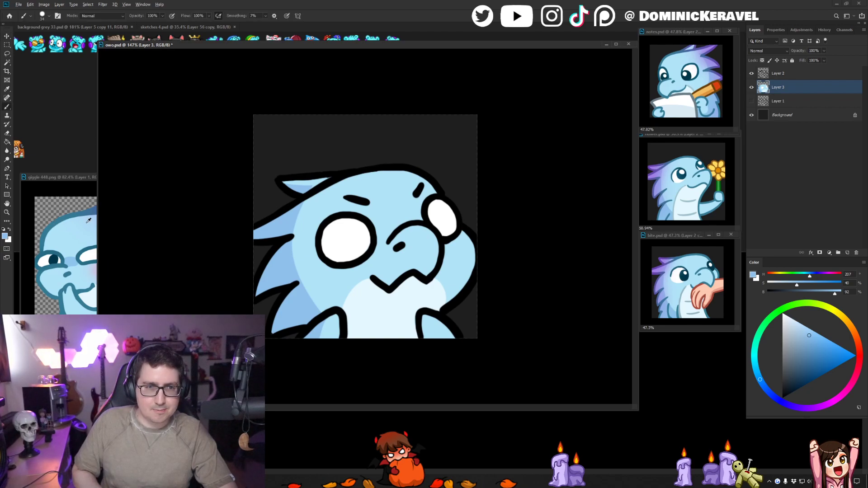
drag(169, 45, 211, 43)
key(v)
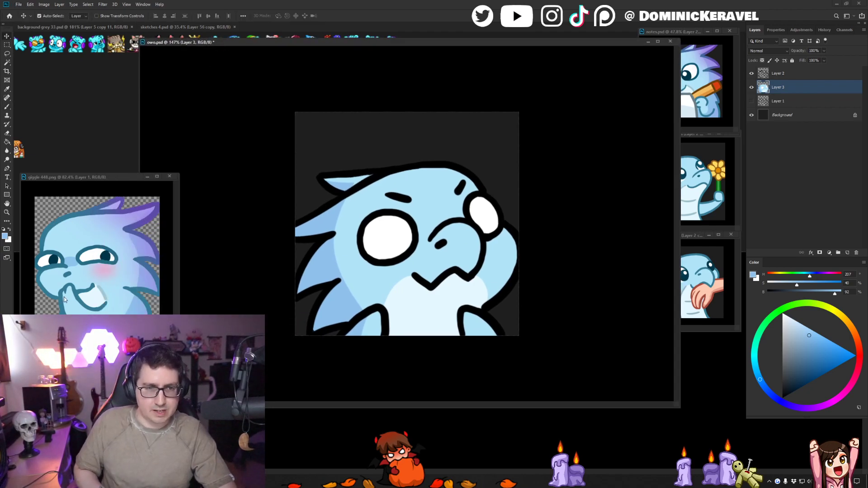
key(b)
alt+click(63, 297)
key(v)
- Select the line art layer, Layer 2, lock its transparent pixels and fill the body outlines with the sampled teal
click(449, 174)
key(e)
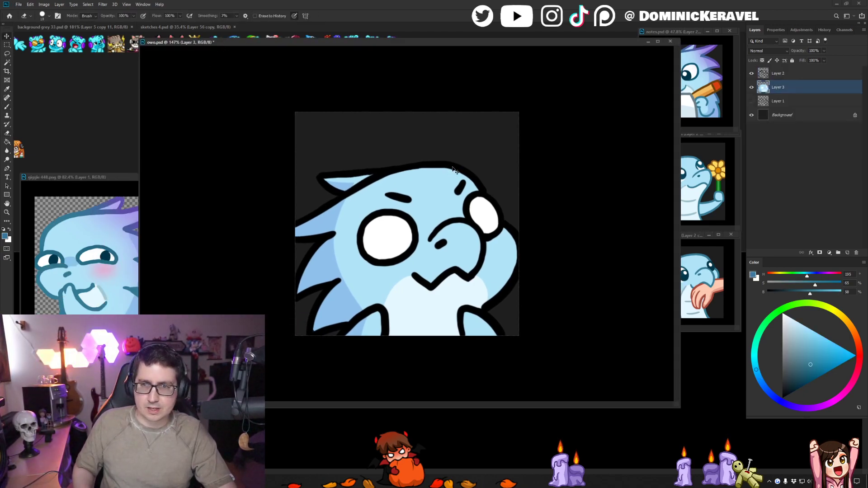
key(v)
click(454, 170)
key(g)
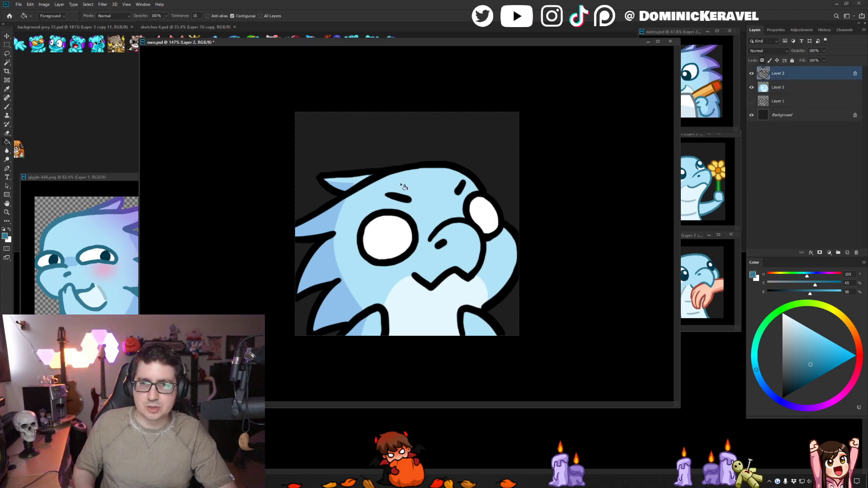
click(407, 170)
click(375, 306)
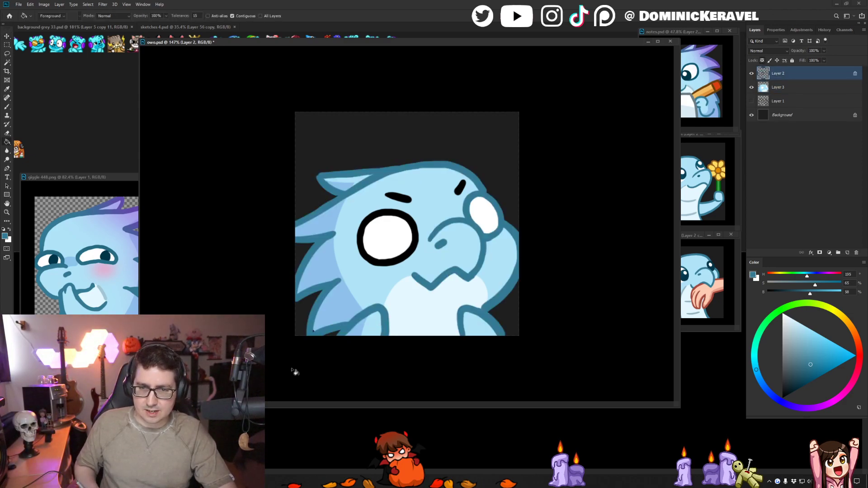
- Sample the deeper teal from the giggle emote's eye outline and recolor both eye outlines and the eyebrows with it
key(b)
alt+click(86, 247)
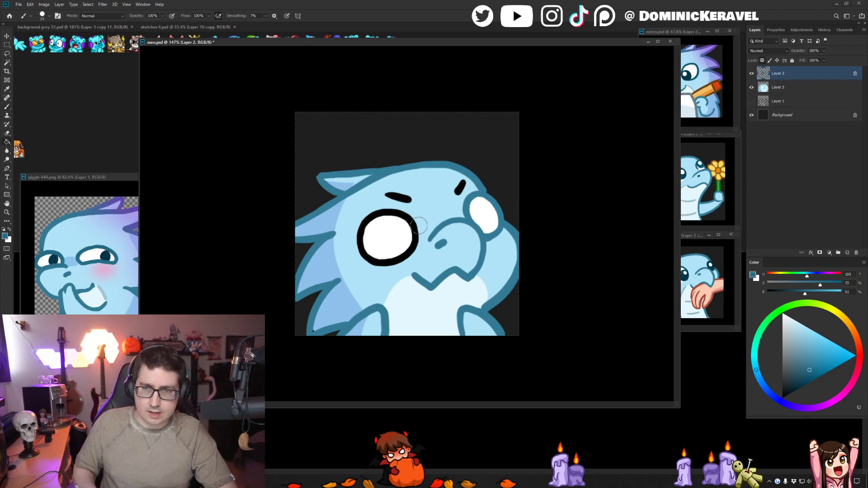
key(g)
click(416, 226)
key(b)
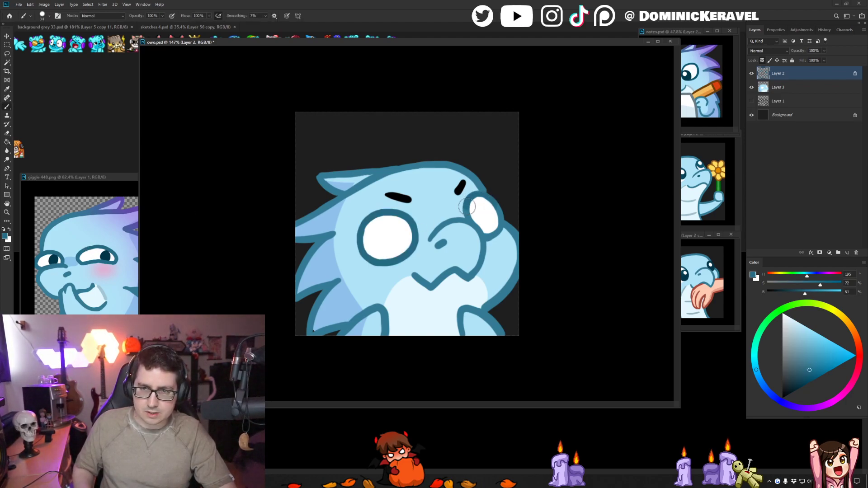
drag(487, 226, 493, 209)
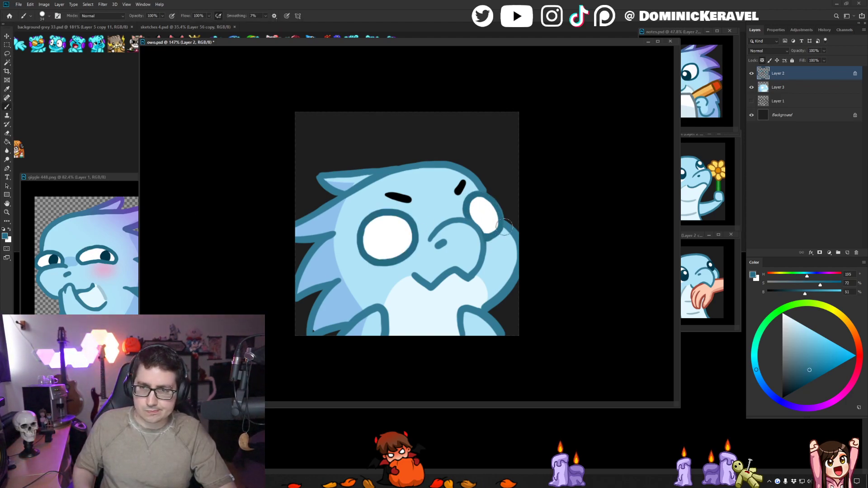
alt+click(506, 218)
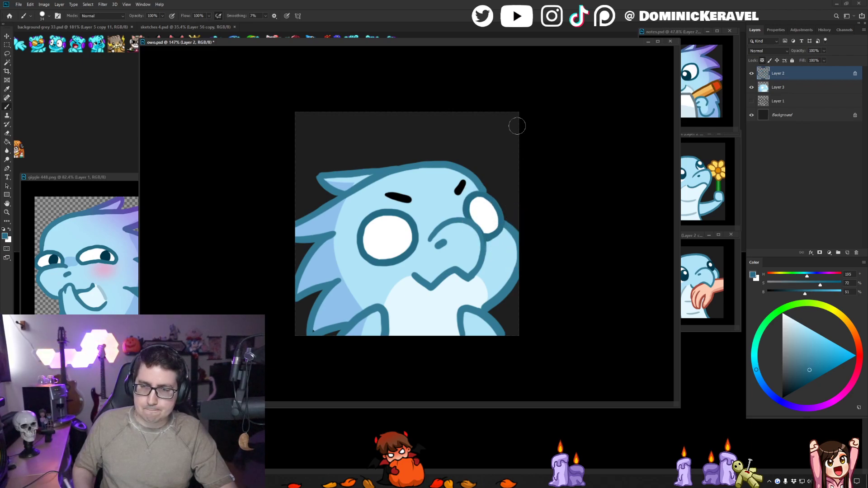
drag(387, 198, 463, 181)
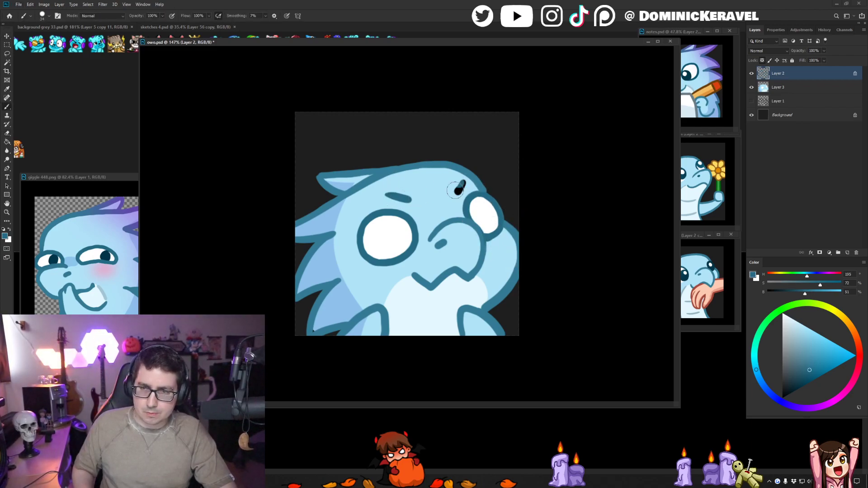
- Sample the very dark teal from the giggle emote's pupil and fill both eye outlines with it
alt+click(110, 251)
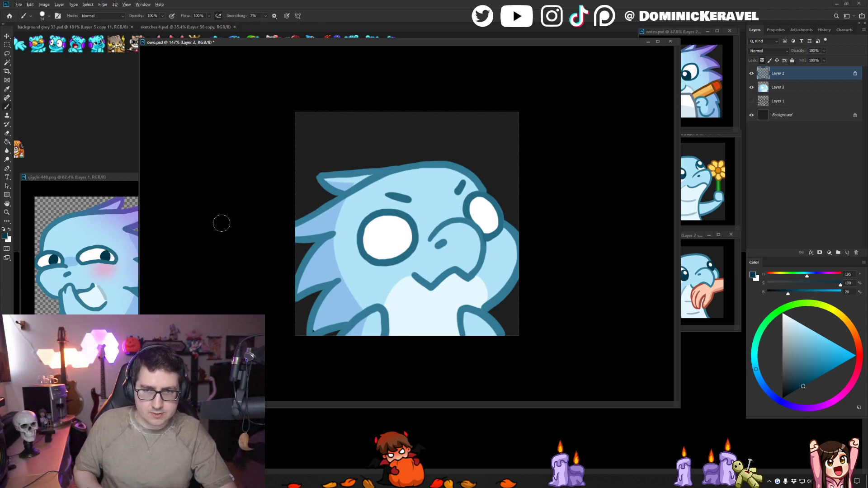
key(g)
click(382, 215)
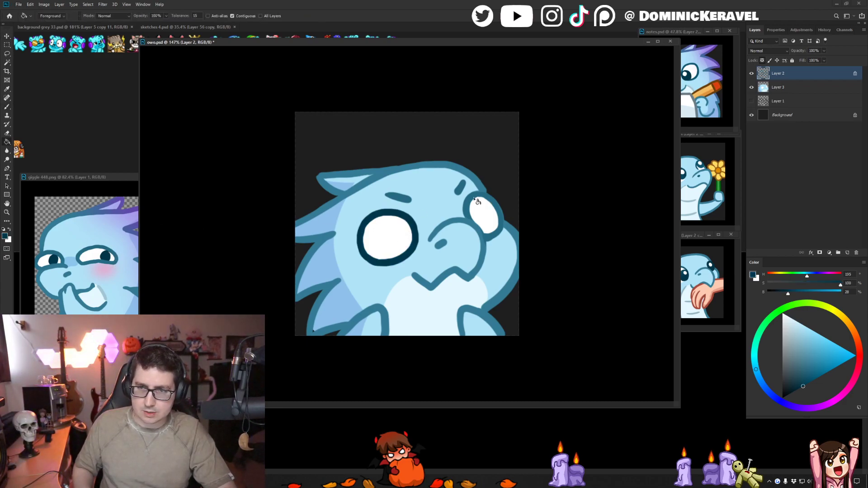
click(475, 199)
key(b)
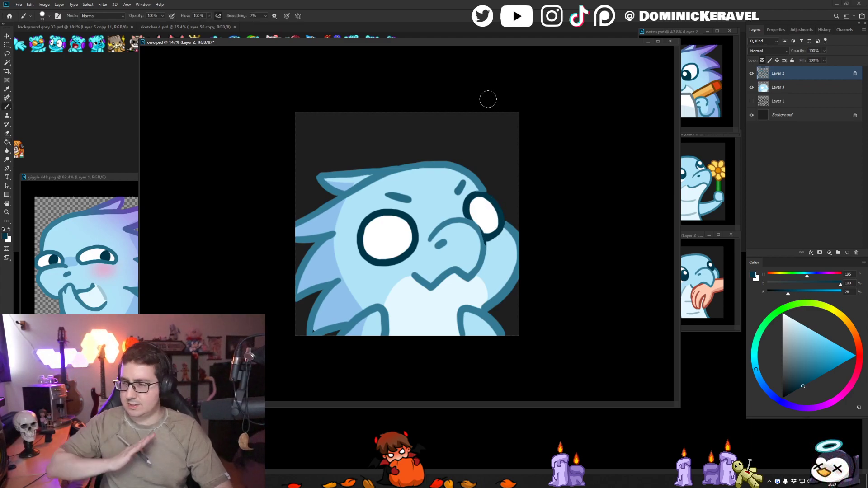
- Sample the teal of the body outline and touch up the line where the snout overlaps the far eye
alt+click(468, 219)
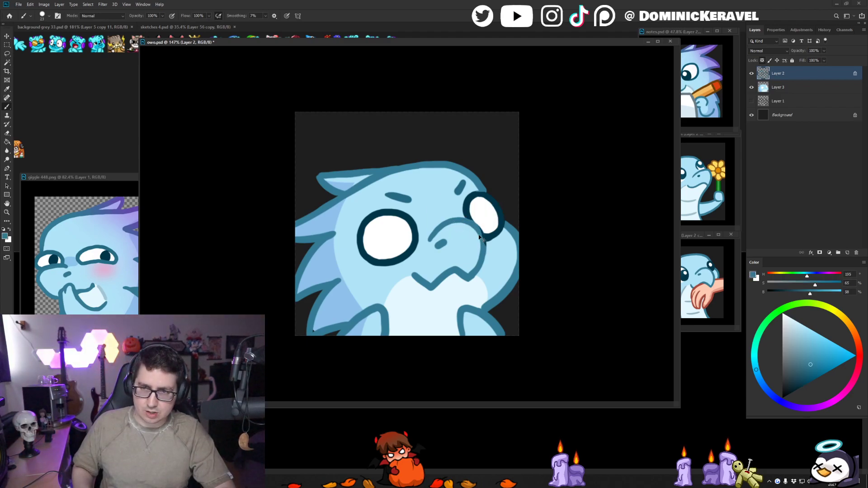
key(v)
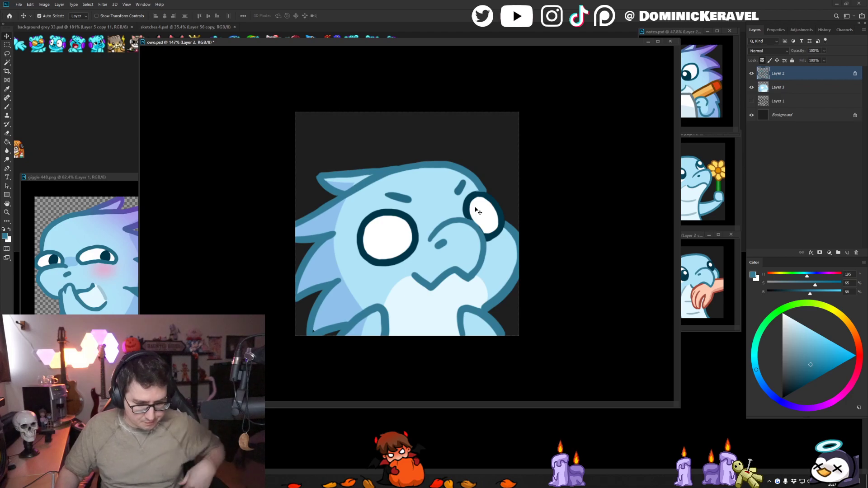
key(e)
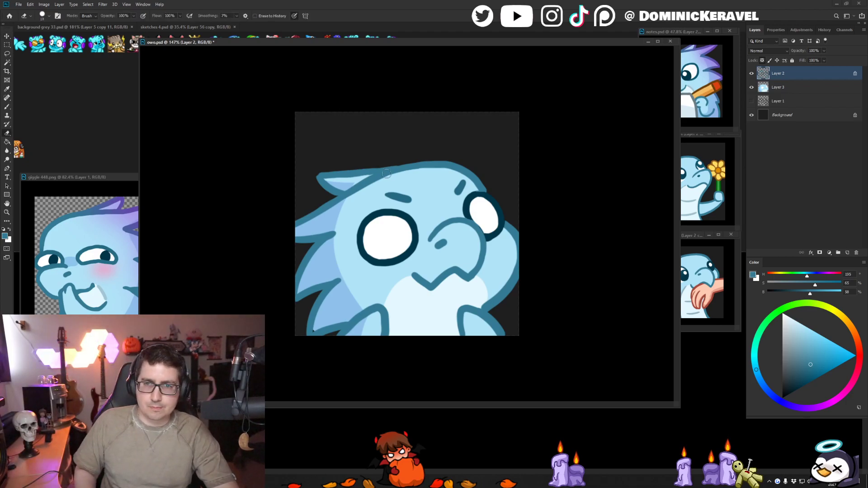
key(v)
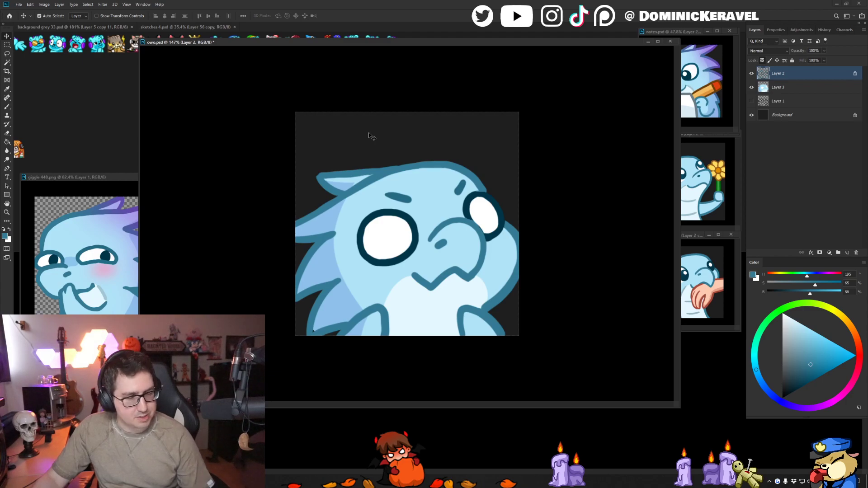
- Fill the gap at the lowest back spike on the color layer with its sampled blue, reselect the line art layer and save
click(329, 318)
key(b)
alt+click(323, 319)
key(v)
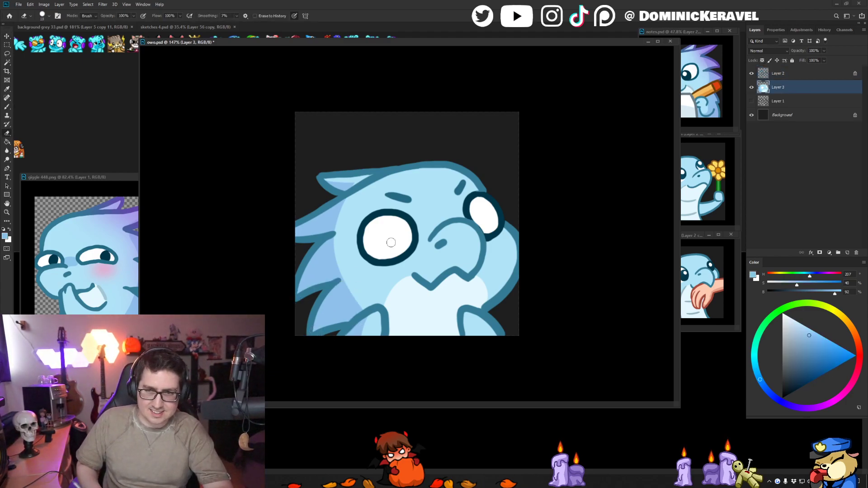
click(344, 199)
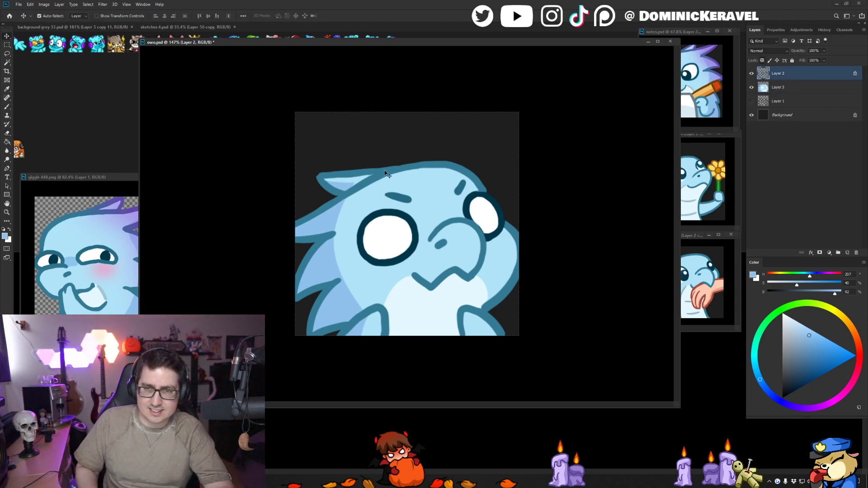
key(ctrl+s)
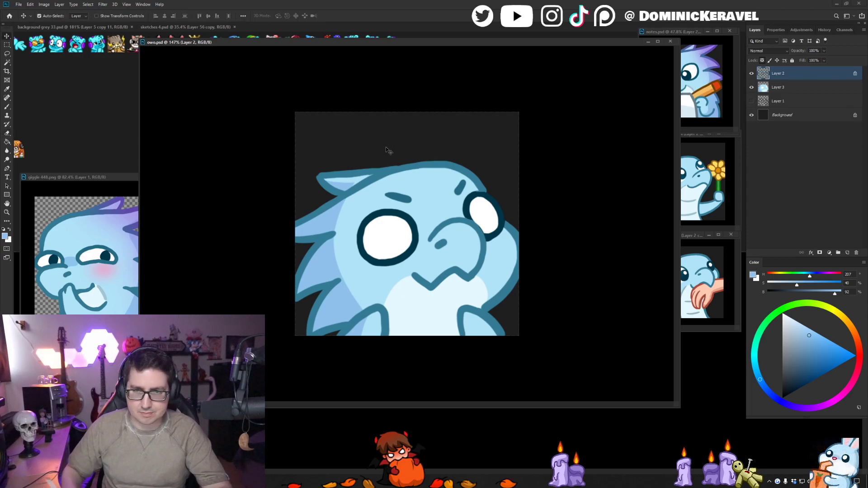
- Sample the grey-blue mouth shading from the giggle emote and paint a shadow along the chest's upper edge on Layer 3
key(b)
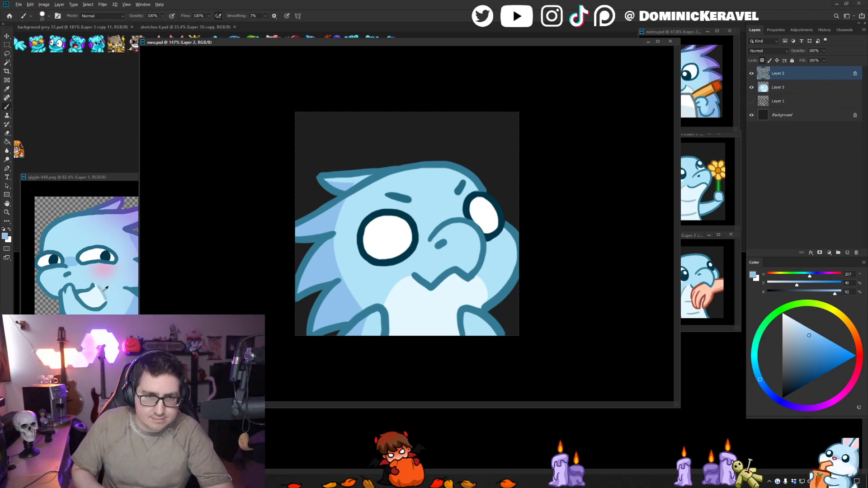
alt+click(104, 270)
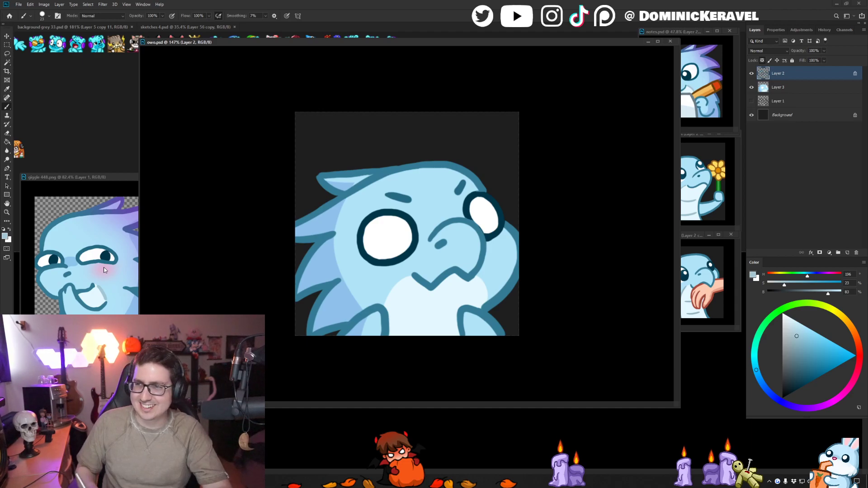
key(alt+bracketleft)
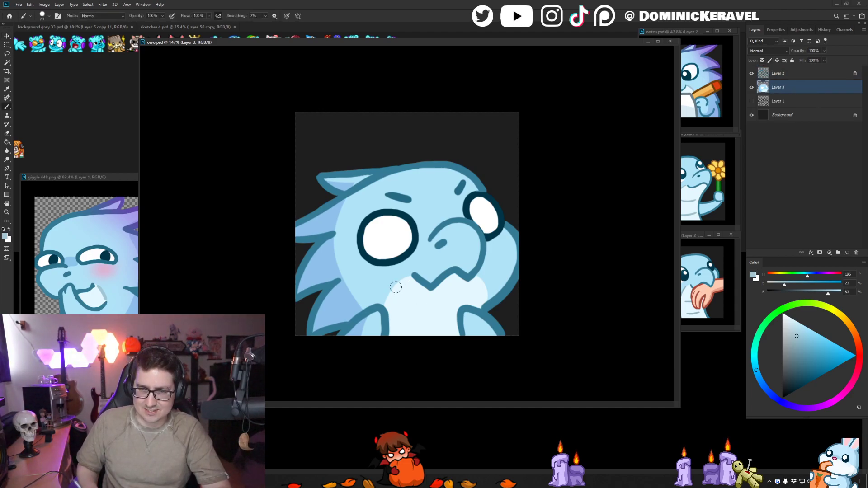
mouse_move(398, 283)
mouse_down()
mouse_move(385, 305)
mouse_move(394, 288)
mouse_up()
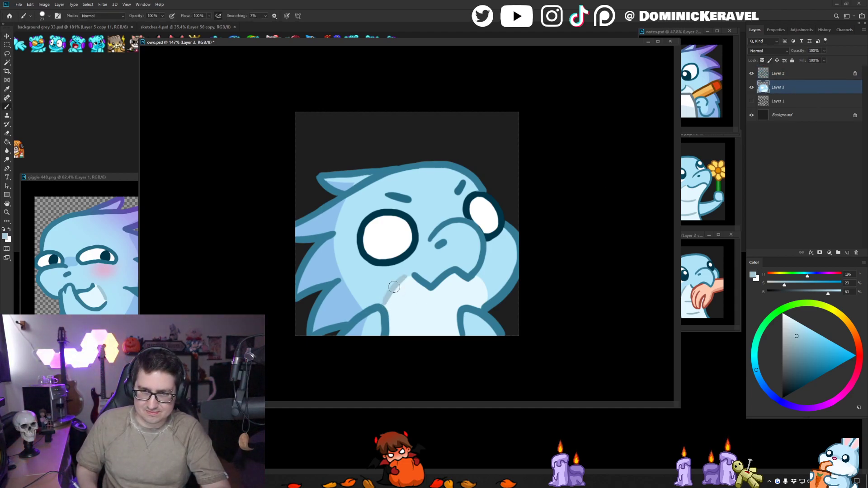
key(v)
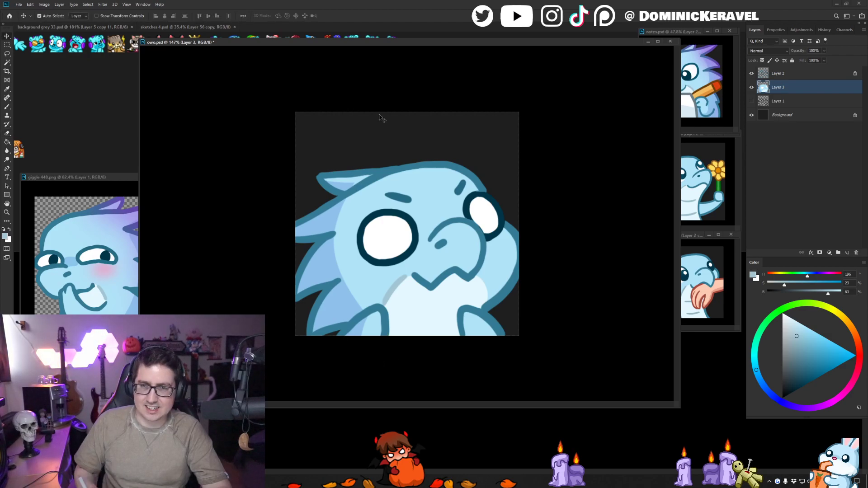
- Sample the light purple from the palette swatches in sketches 4.psd, return to owo.psd and save it
click(149, 27)
drag(145, 43, 230, 68)
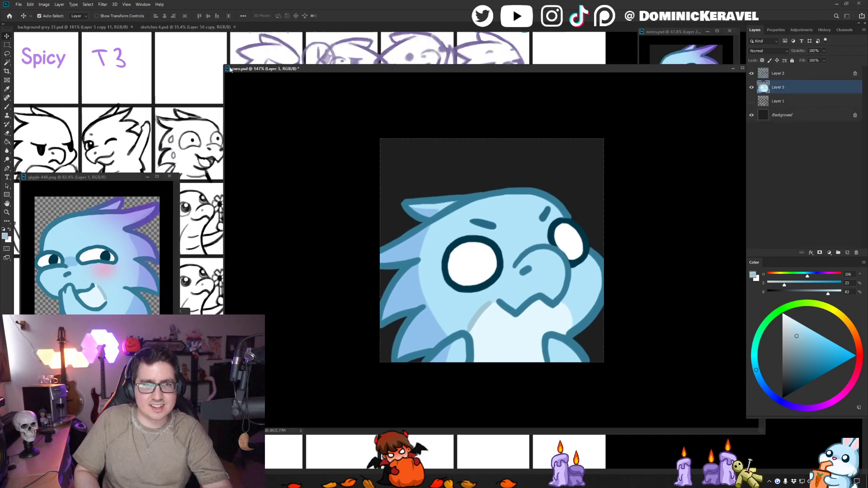
mouse_move(57, 89)
mouse_down()
mouse_move(151, 108)
mouse_move(158, 212)
mouse_up()
drag(132, 91, 131, 172)
key(b)
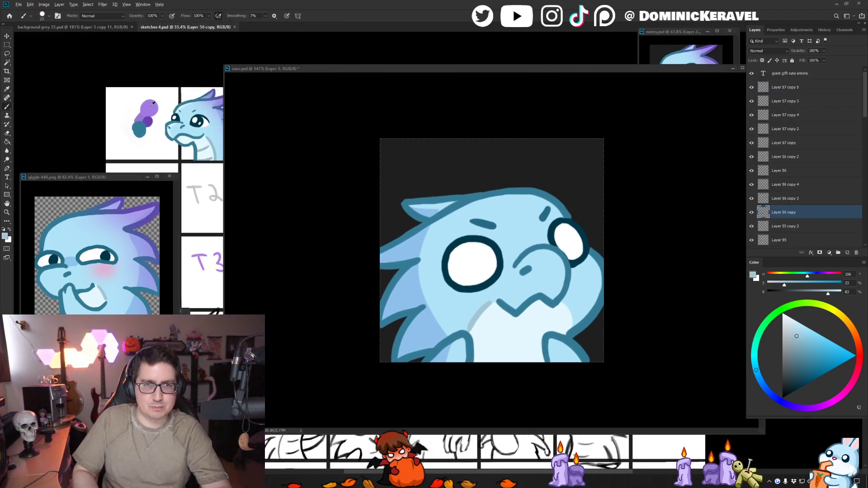
alt+click(152, 105)
drag(265, 69, 211, 54)
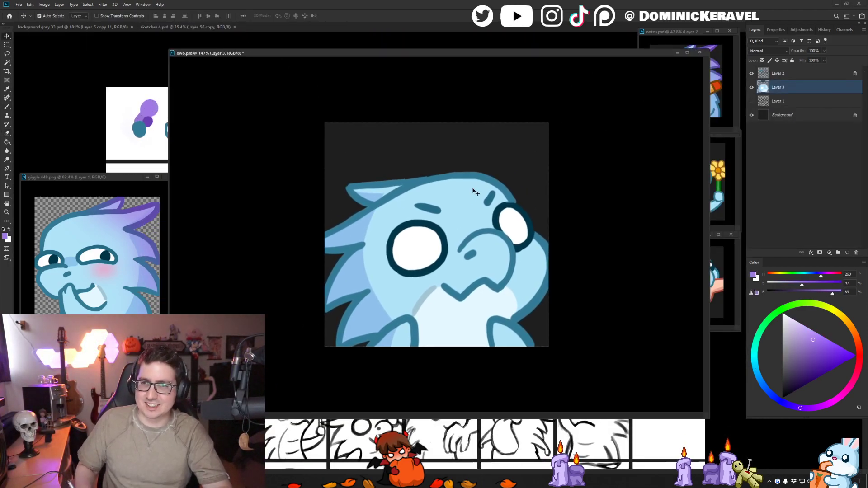
key(ctrl+s)
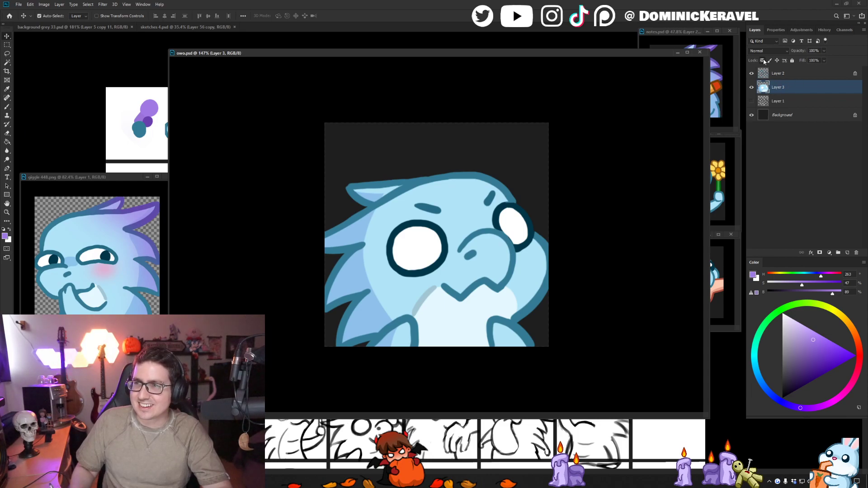
- Lock the transparent pixels of Layer 3 and airbrush the light purple onto the back spikes with the EMOTES Air Broosh
click(763, 60)
key(b)
right_click(345, 220)
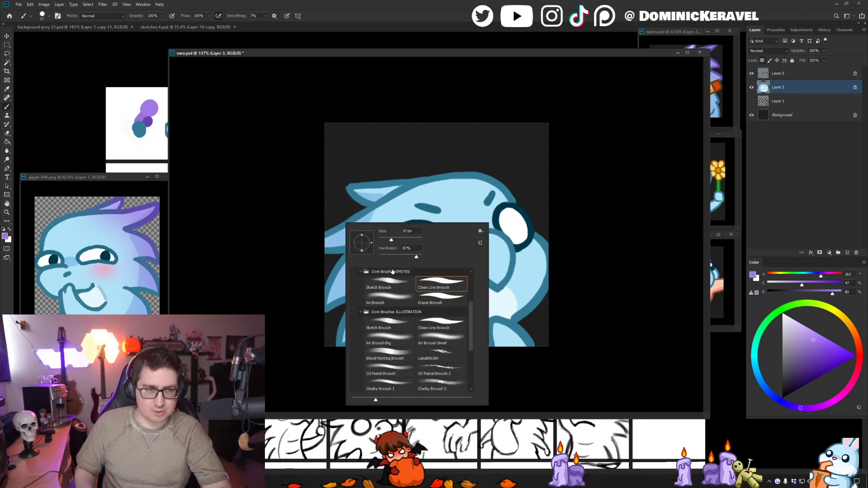
double_click(392, 299)
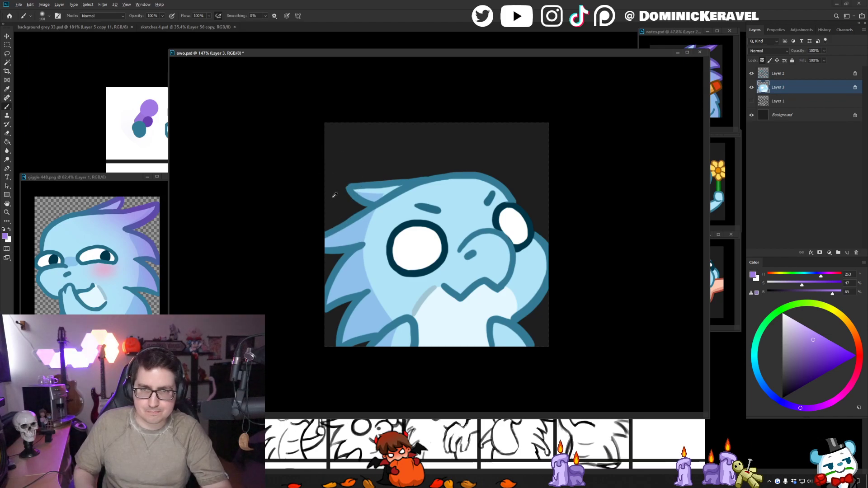
mouse_move(368, 169)
mouse_down()
mouse_move(334, 311)
mouse_move(359, 218)
mouse_move(386, 175)
mouse_move(343, 272)
mouse_move(341, 337)
mouse_up()
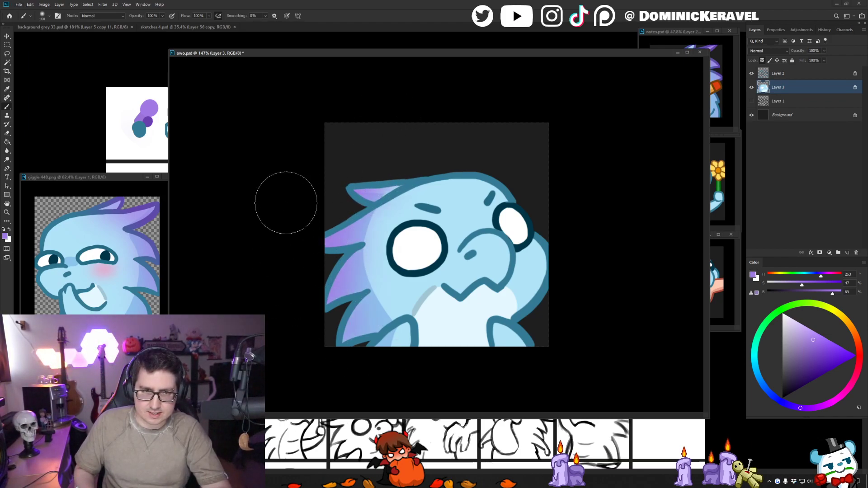
drag(344, 225, 322, 224)
- Sample the darker purple palette swatch, airbrush it over the spike tips' outlines on Layer 2 and save
alt+click(152, 120)
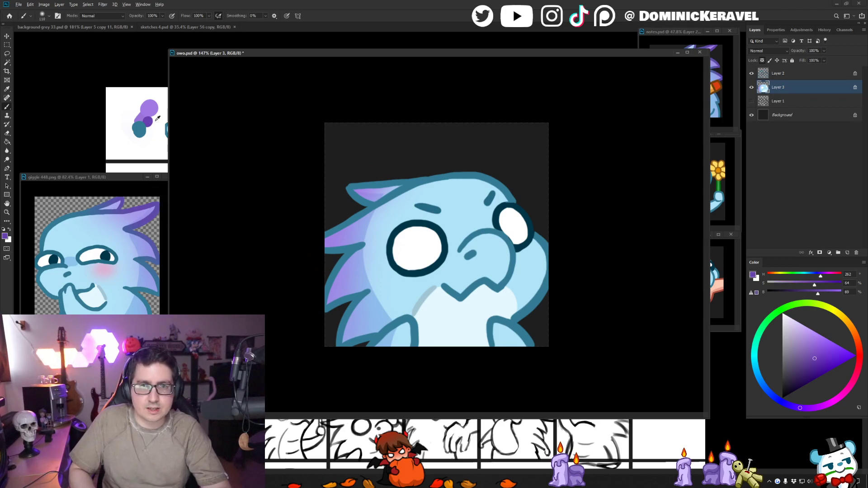
click(778, 75)
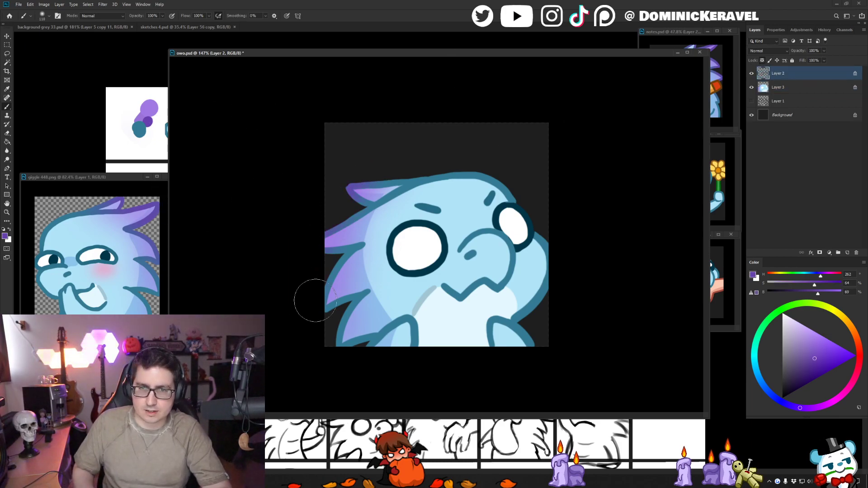
mouse_move(329, 227)
mouse_down()
mouse_move(378, 226)
mouse_move(351, 229)
mouse_up()
drag(312, 271, 356, 166)
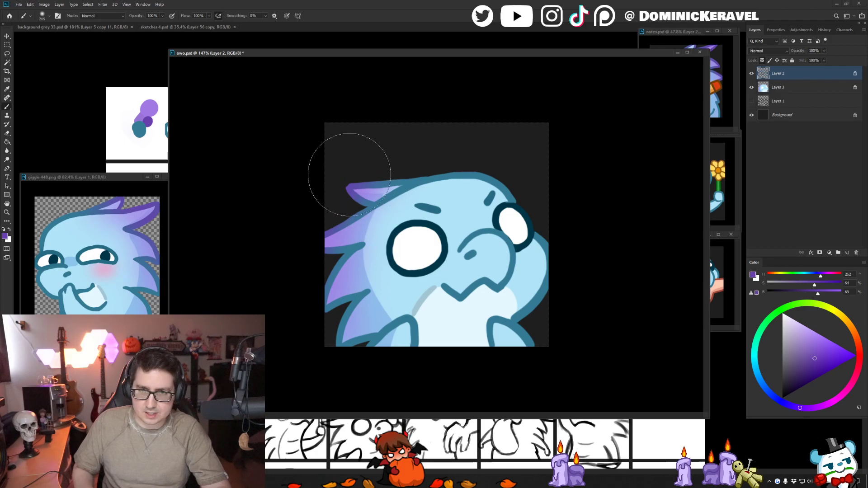
key(ctrl+z)
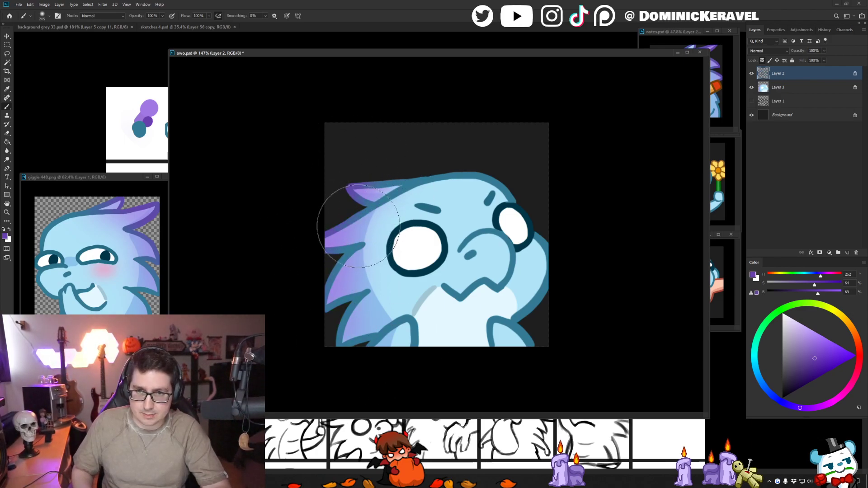
drag(360, 228, 331, 229)
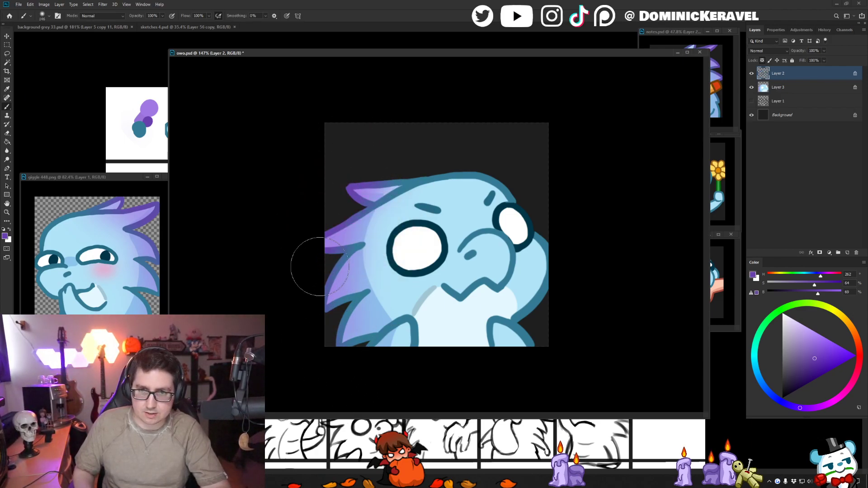
key(v)
key(ctrl+s)
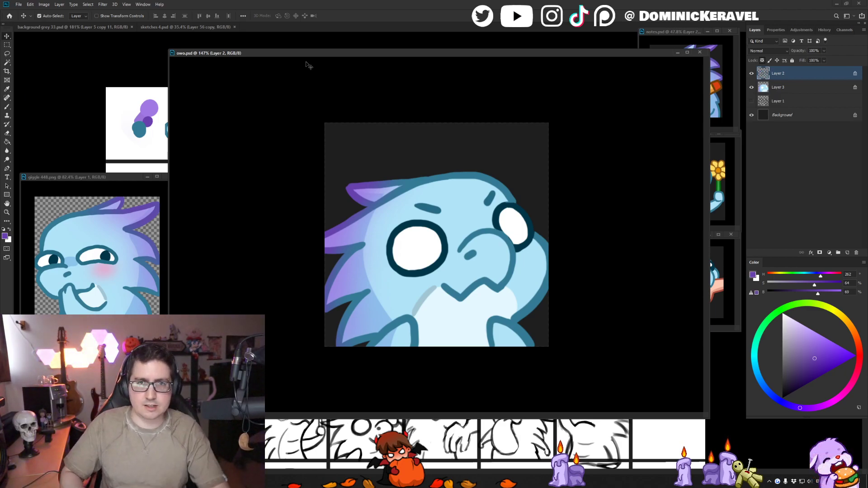
drag(317, 53, 310, 50)
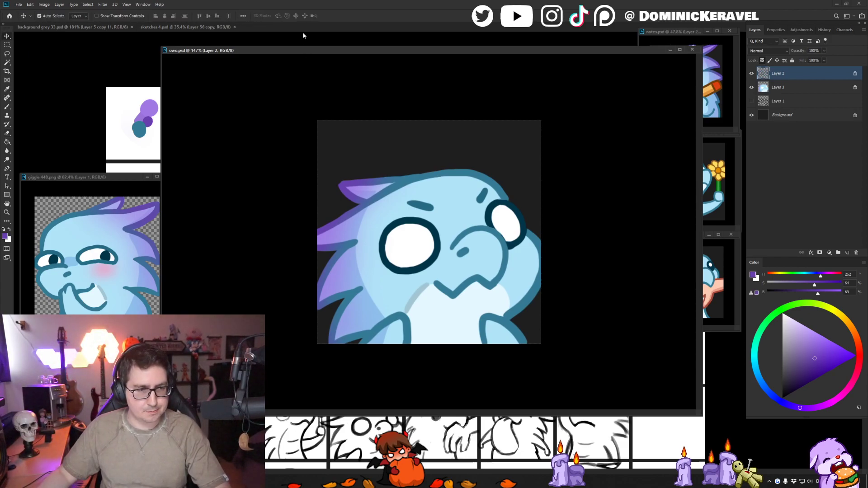
drag(373, 53, 367, 50)
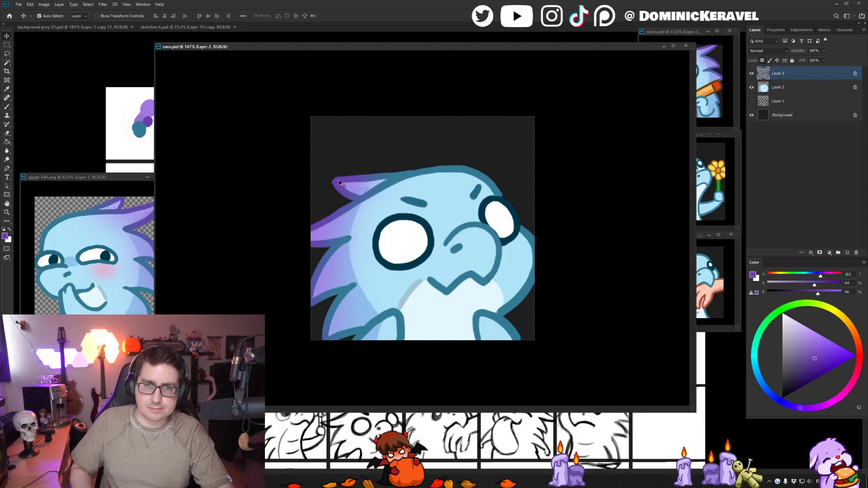
key(b)
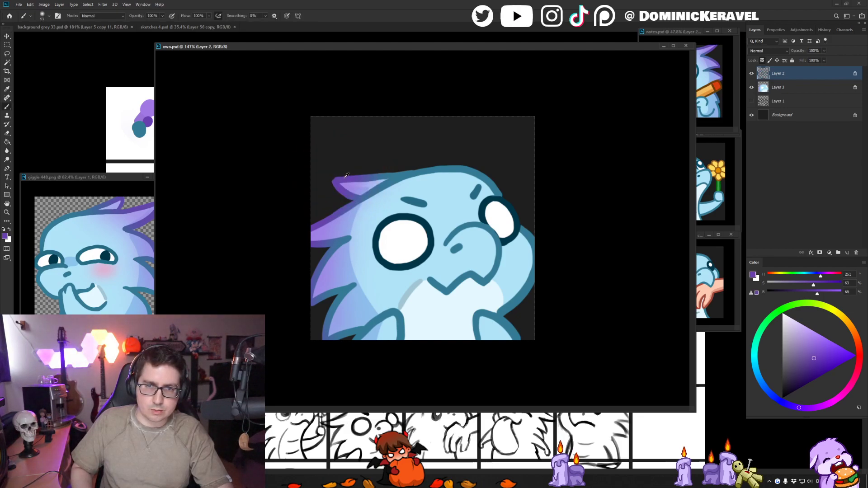
alt+click(338, 177)
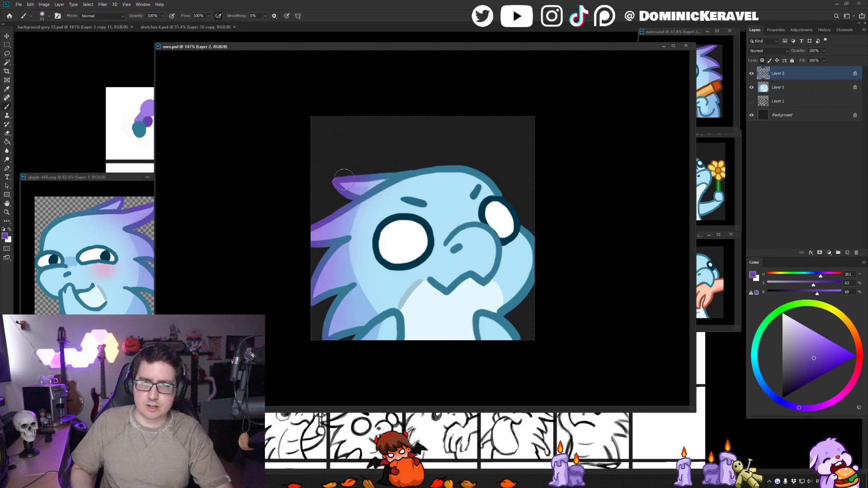
key(v)
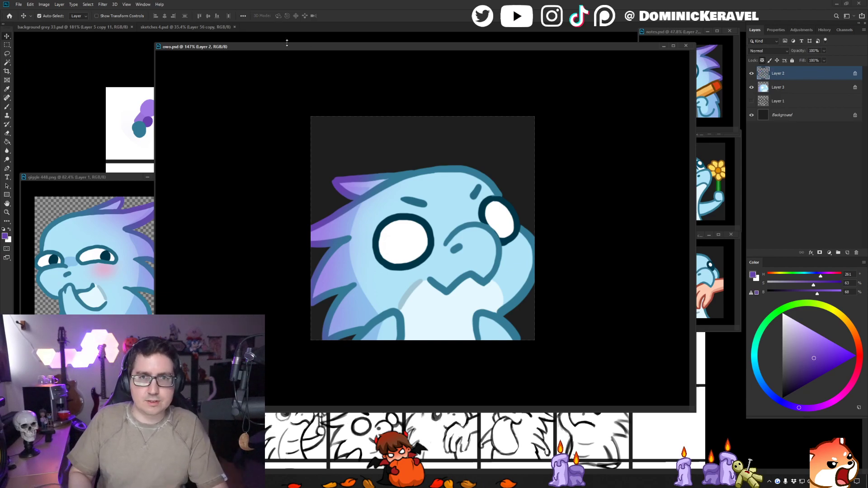
drag(292, 47, 299, 50)
key(b)
key(e)
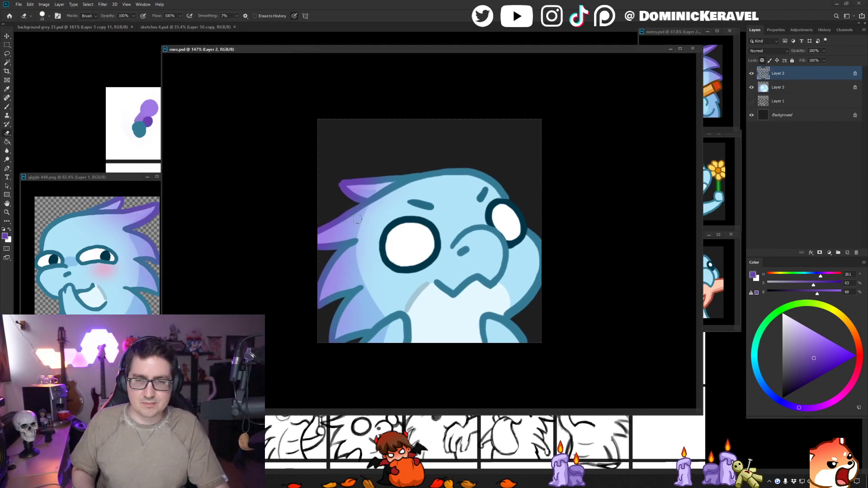
key(v)
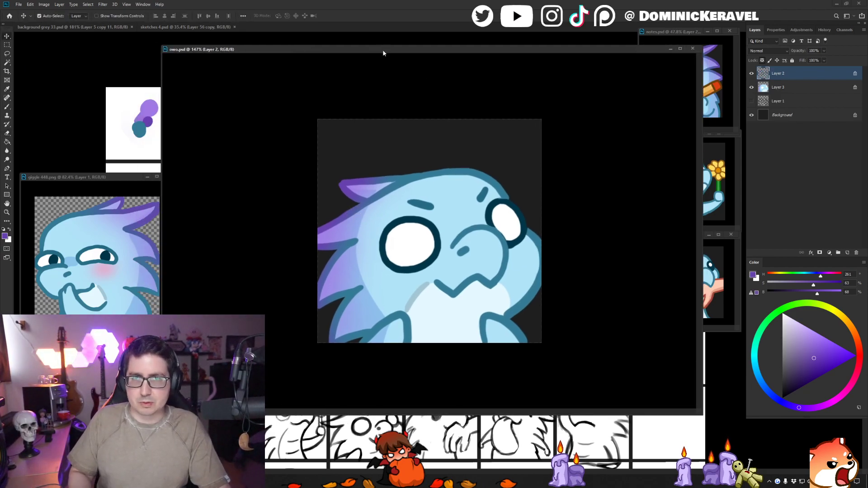
drag(382, 49, 374, 47)
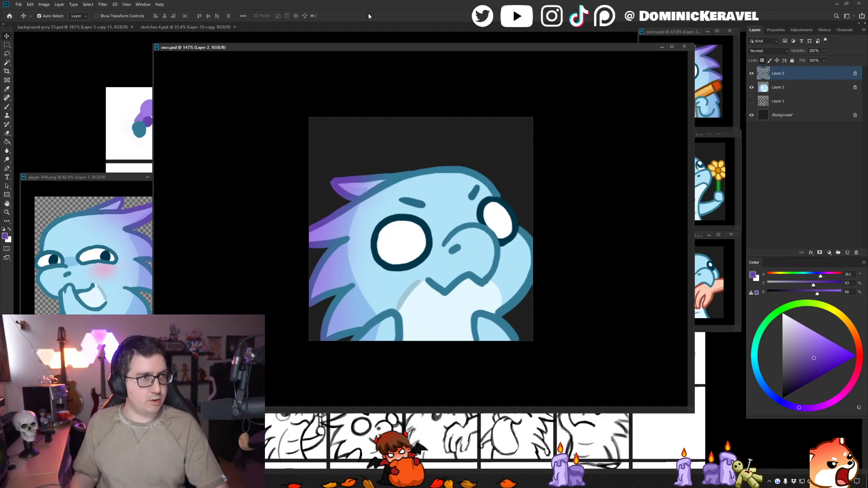
drag(275, 48, 273, 48)
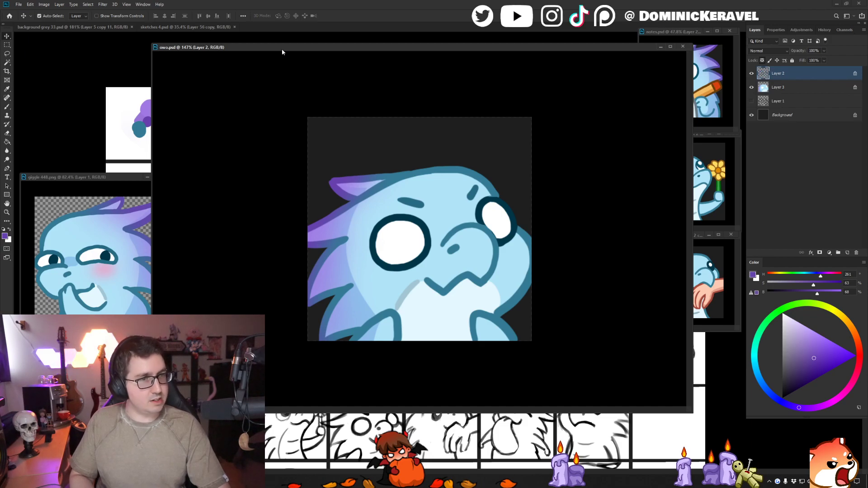
drag(282, 50, 304, 64)
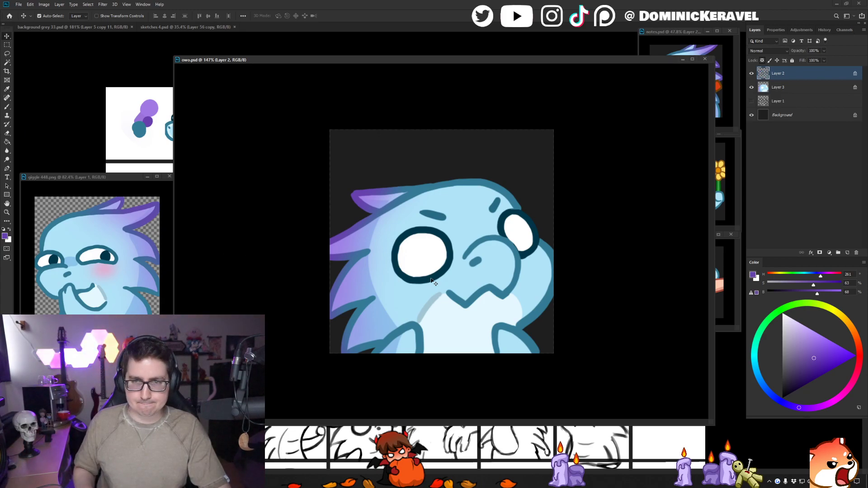
- Bring up background grey 33.psd behind the floating owo.psd window and resize that window to show the whole emote beside the small previews
drag(708, 57, 408, 237)
drag(324, 240, 431, 226)
click(395, 170)
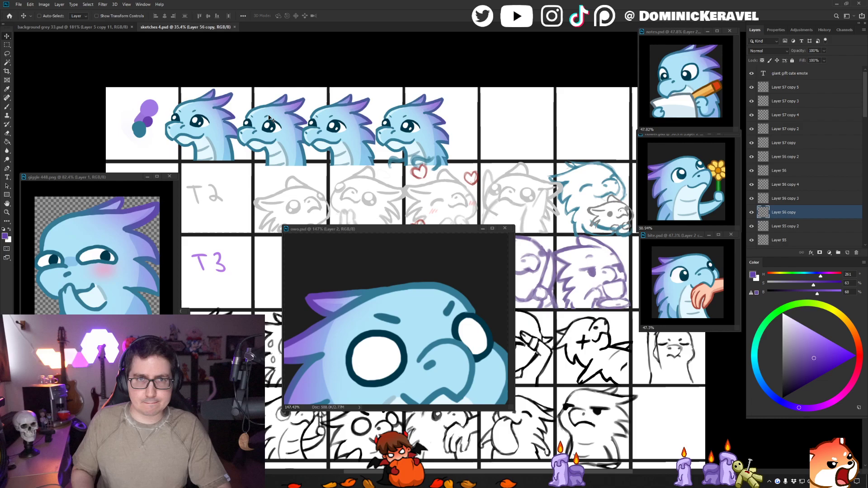
click(112, 28)
drag(339, 160, 300, 184)
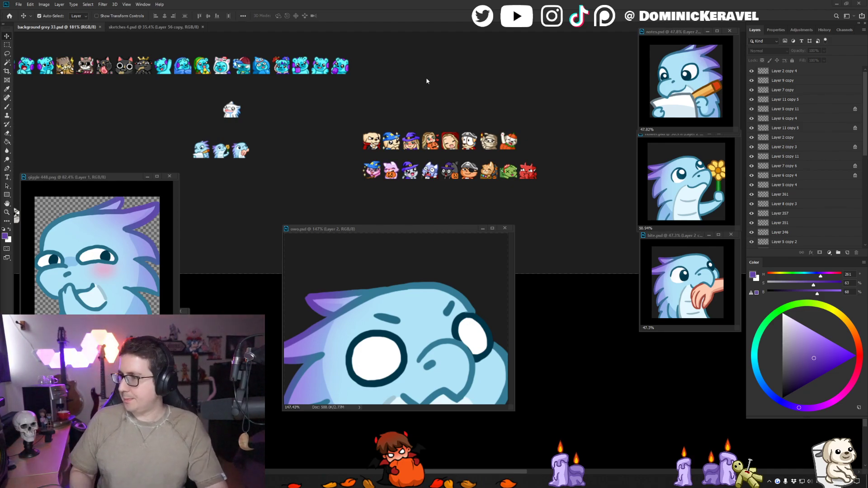
drag(372, 106, 403, 139)
drag(380, 230, 401, 135)
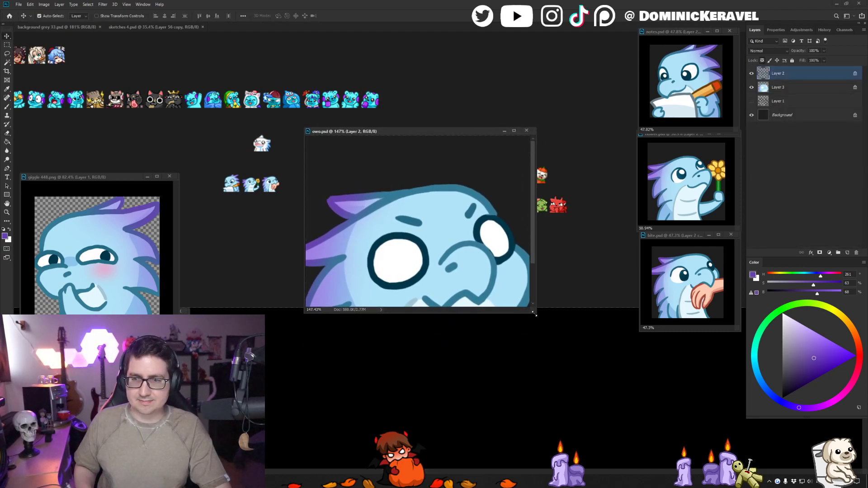
drag(535, 313, 620, 448)
drag(601, 192, 555, 182)
drag(498, 129, 492, 84)
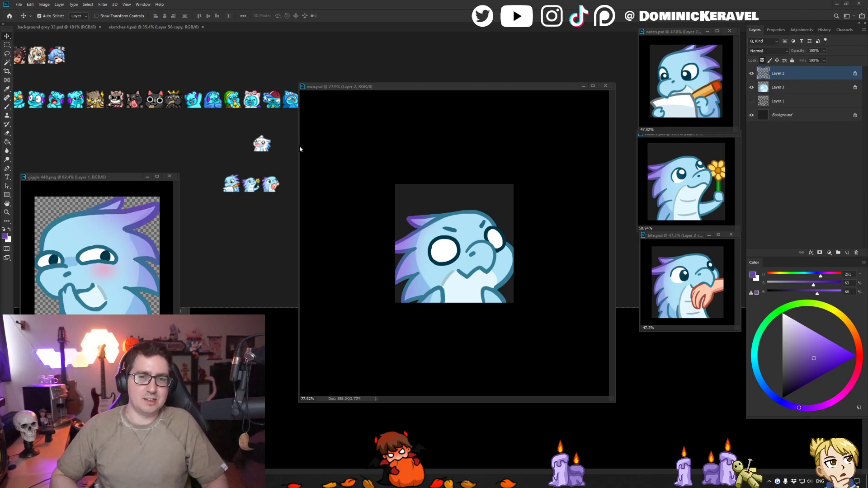
- Merge the line art and color layers of owo.psd, duplicate the merged layer as a backup below it and hide the copy
drag(375, 89, 383, 55)
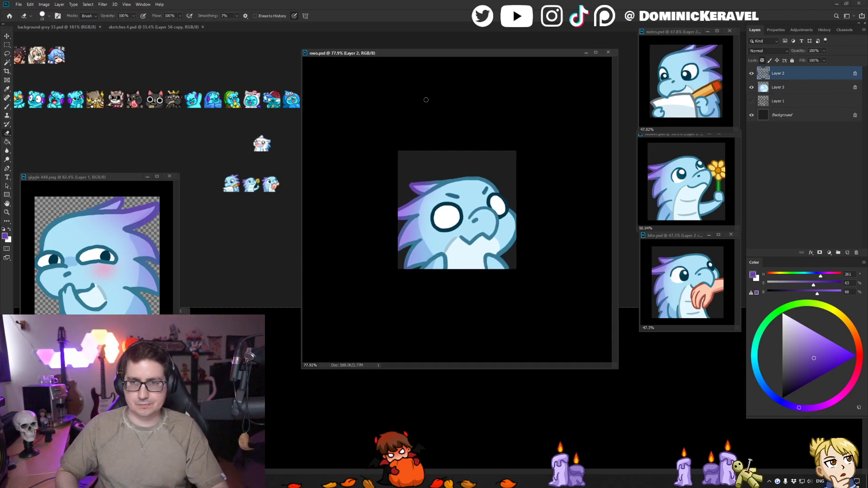
click(470, 187)
ctrl+click(785, 77)
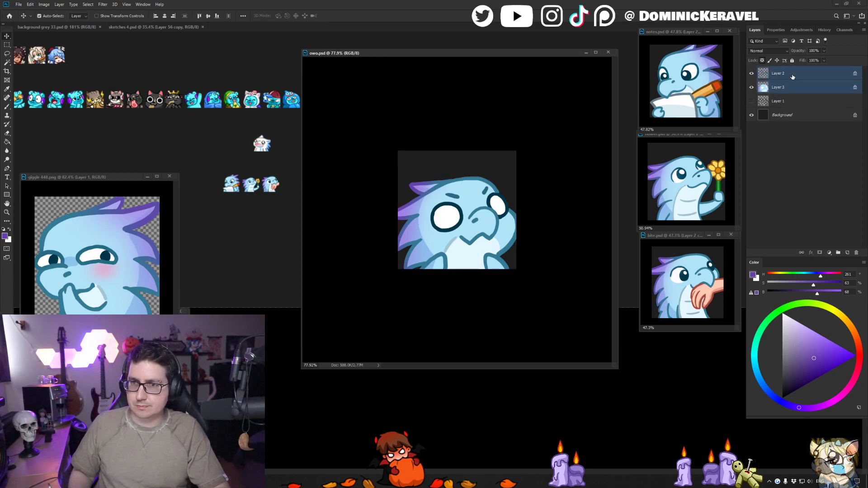
key(ctrl+e)
drag(786, 74, 784, 81)
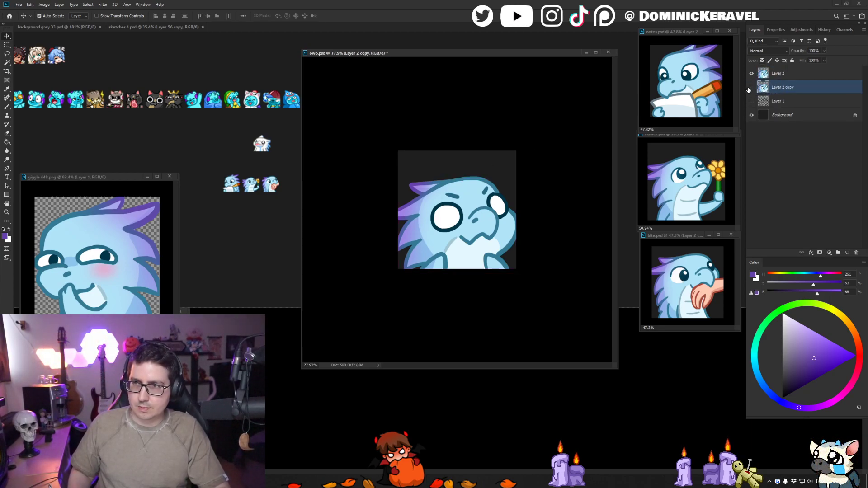
click(751, 88)
click(791, 78)
- Resize the owo.psd image to 28 x 28 pixels
key(ctrl+alt+i)
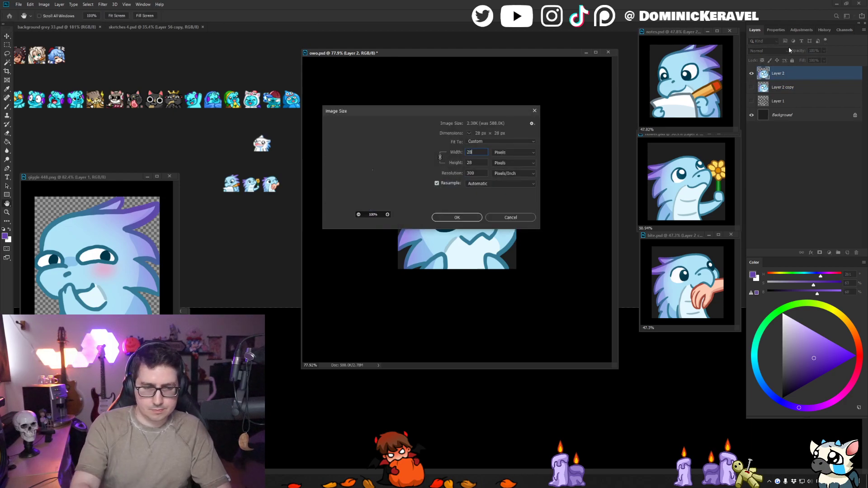
key(Return)
key(e)
key(v)
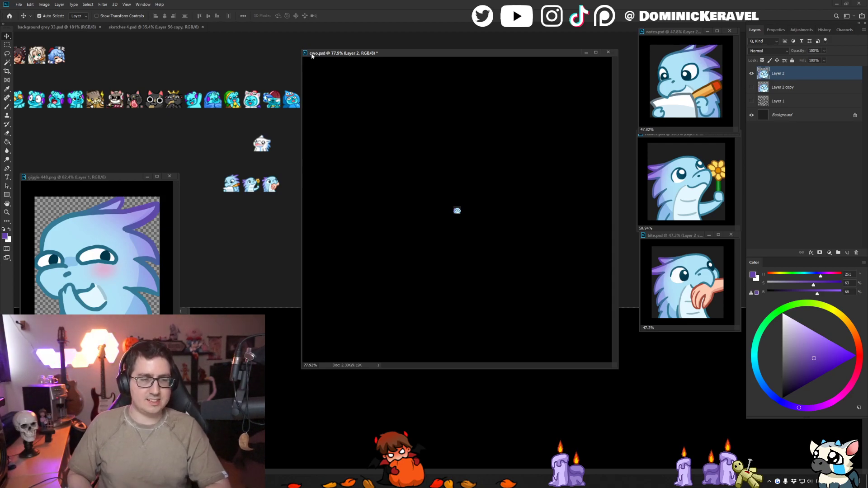
- Copy the 28 px owo emote into background grey 33.psd, line it up after the three small dragon previews and save
drag(393, 53, 423, 52)
click(289, 139)
drag(295, 141, 228, 113)
mouse_move(486, 211)
mouse_down()
mouse_move(256, 185)
mouse_move(240, 157)
mouse_move(251, 181)
mouse_move(220, 160)
mouse_move(531, 206)
mouse_up()
key(b)
key(v)
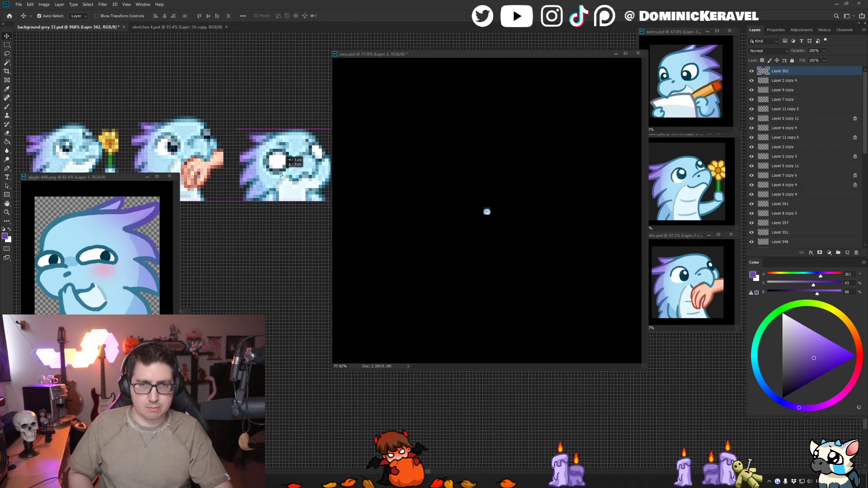
drag(235, 159, 202, 82)
drag(237, 120, 215, 126)
key(e)
key(v)
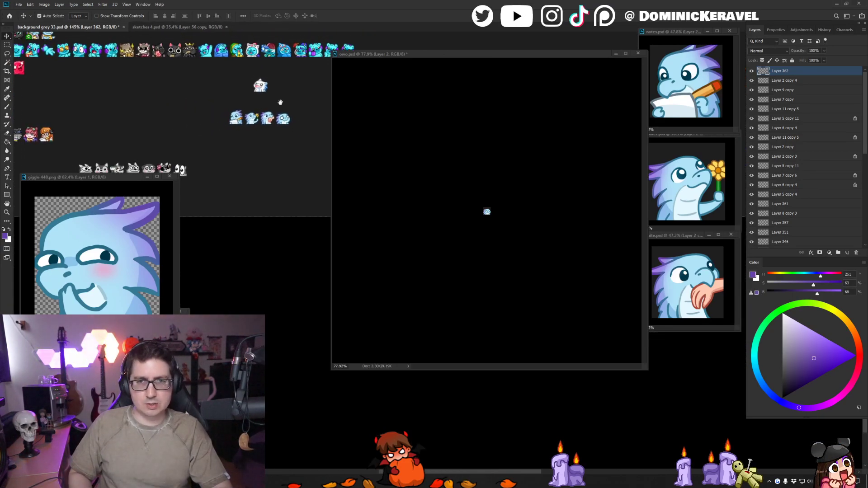
drag(306, 103, 287, 106)
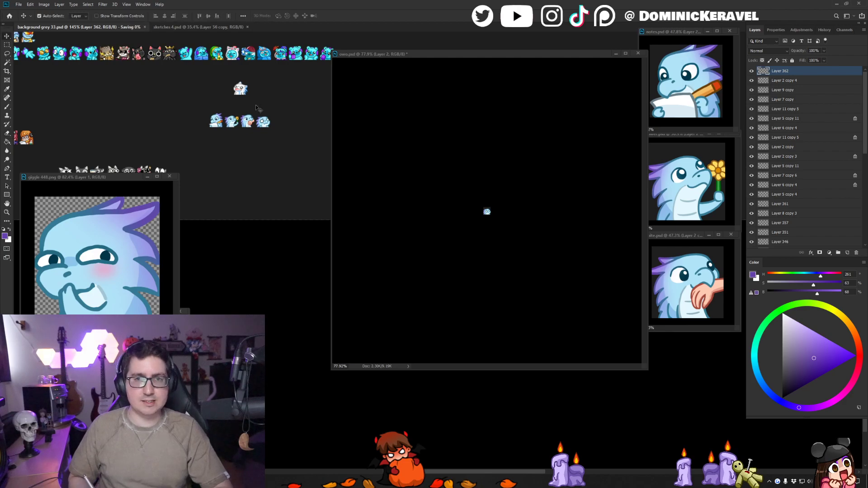
- Compare the 28 px owo preview with the neighbouring small emotes on the dark grey background
key(e)
scroll(269, 119, up, 2)
key(v)
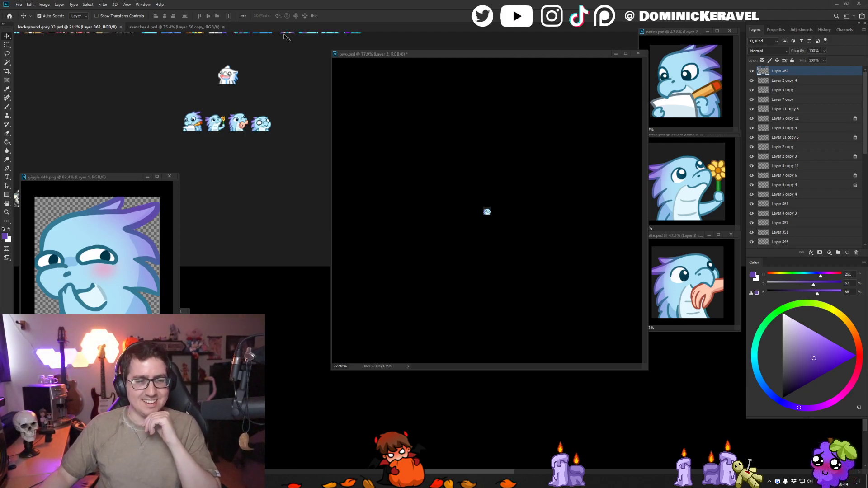
click(278, 79)
scroll(278, 80, down, 3)
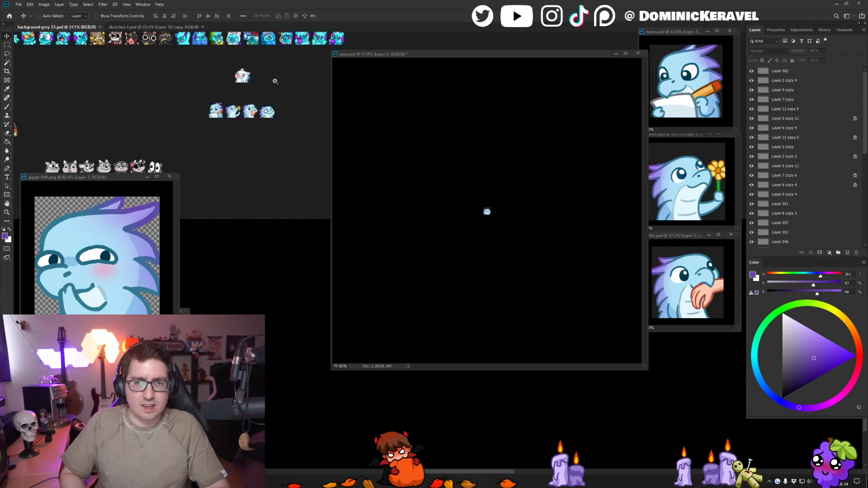
drag(286, 76, 275, 101)
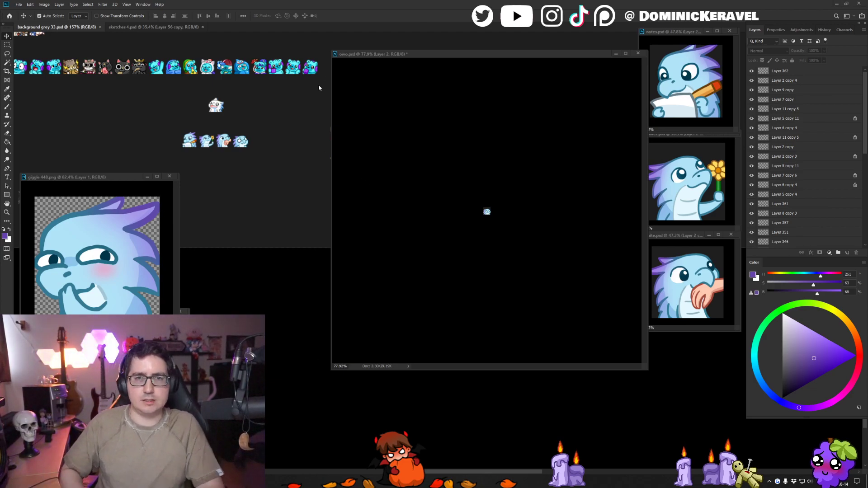
- Undo the 28 px resize of owo.psd to bring back the full-size emote, and save the file
drag(370, 55, 344, 49)
click(383, 77)
key(ctrl+z)
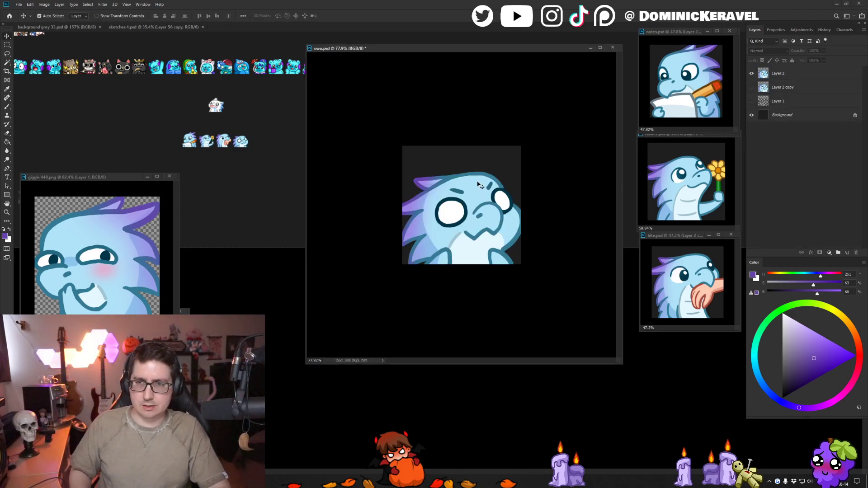
key(ctrl+z)
mouse_move(474, 199)
mouse_down()
mouse_move(490, 184)
mouse_move(483, 188)
mouse_up()
key(v)
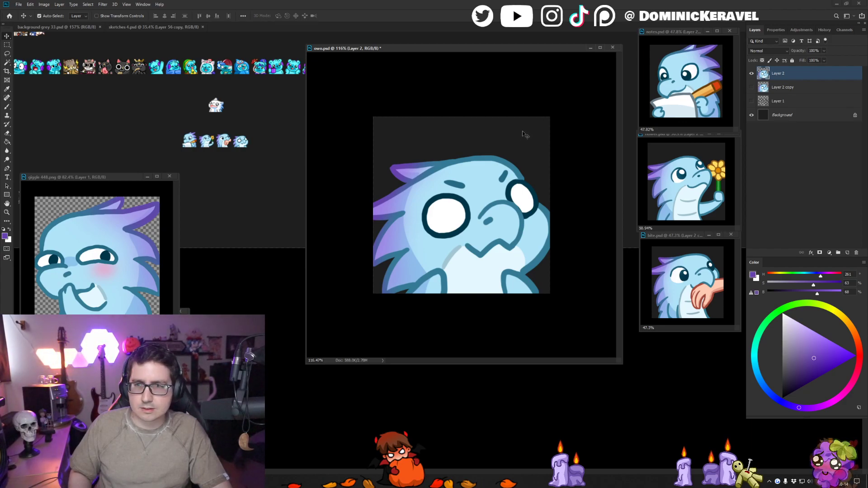
key(ctrl+s)
- Shrink the floating owo.psd window around the emote and place it beneath the three other dragon reference windows
scroll(526, 135, down, 5)
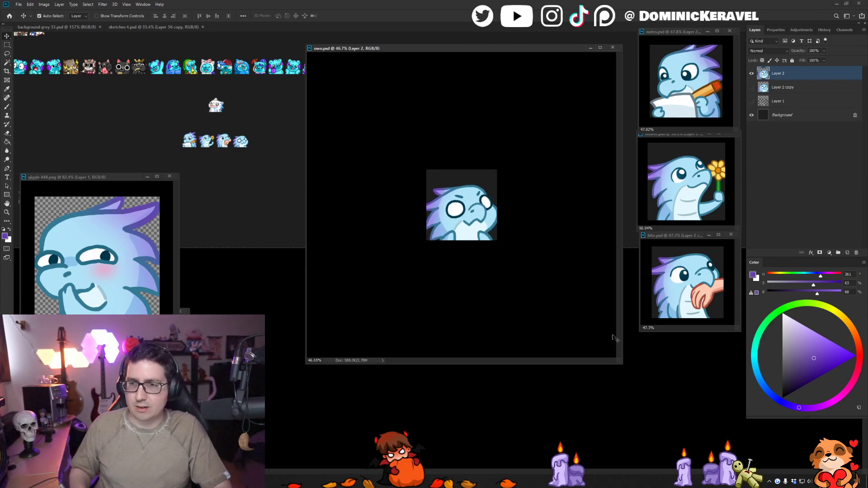
drag(611, 356, 404, 141)
click(254, 134)
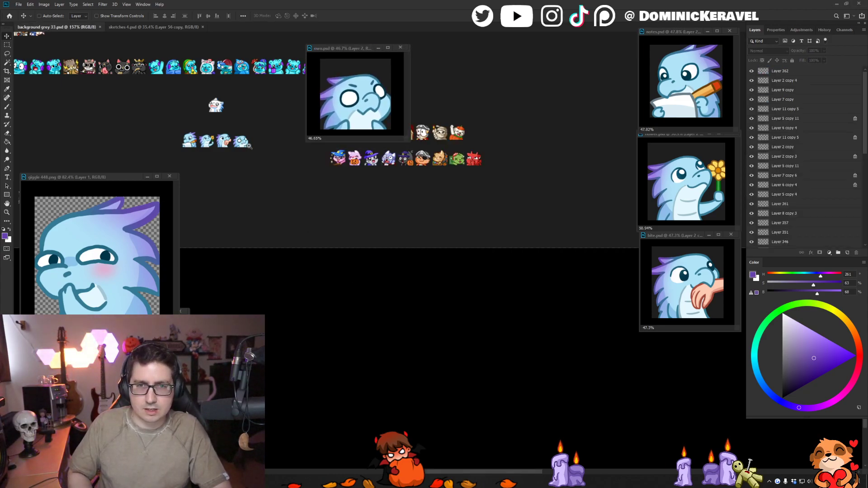
scroll(251, 138, up, 2)
drag(252, 138, 278, 130)
key(ctrl+z)
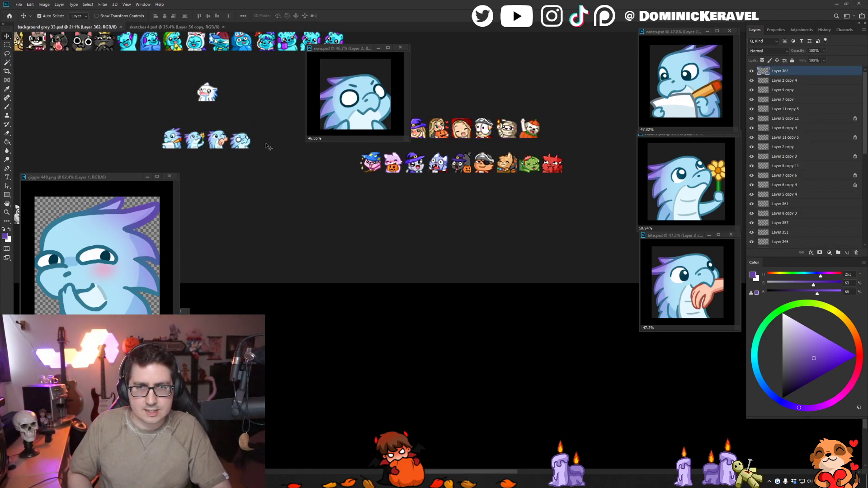
scroll(266, 160, down, 2)
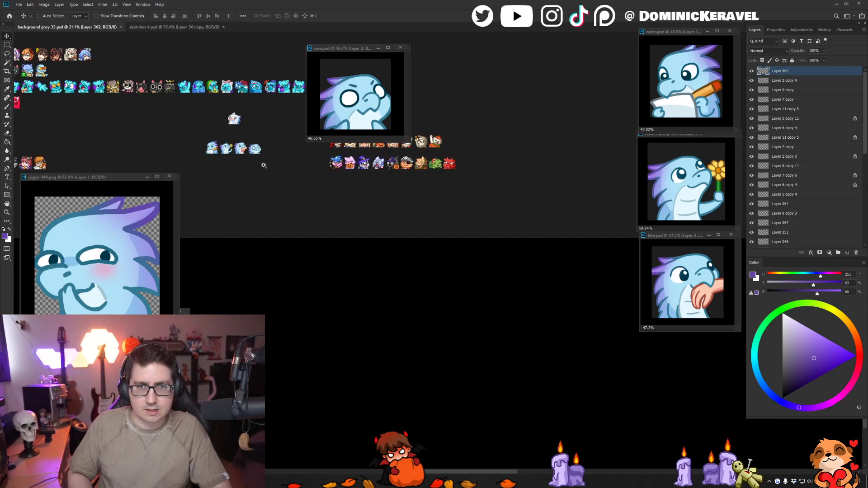
scroll(266, 168, up, 2)
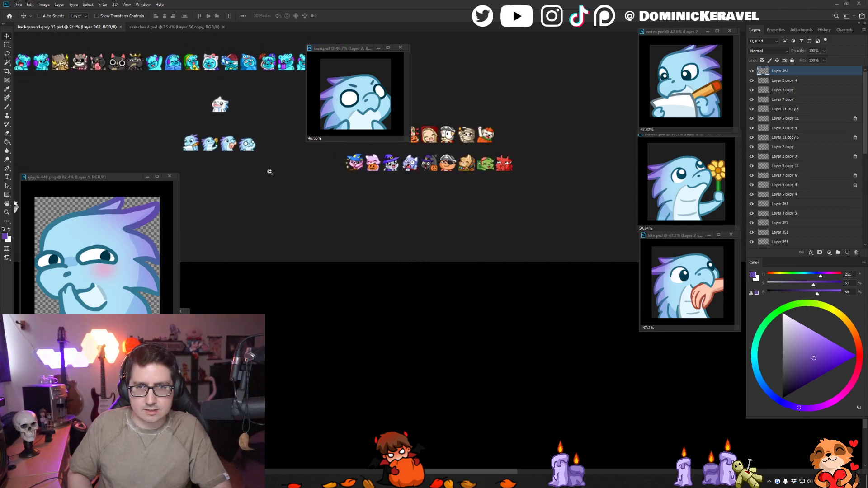
key(e)
key(v)
drag(357, 49, 690, 340)
click(351, 196)
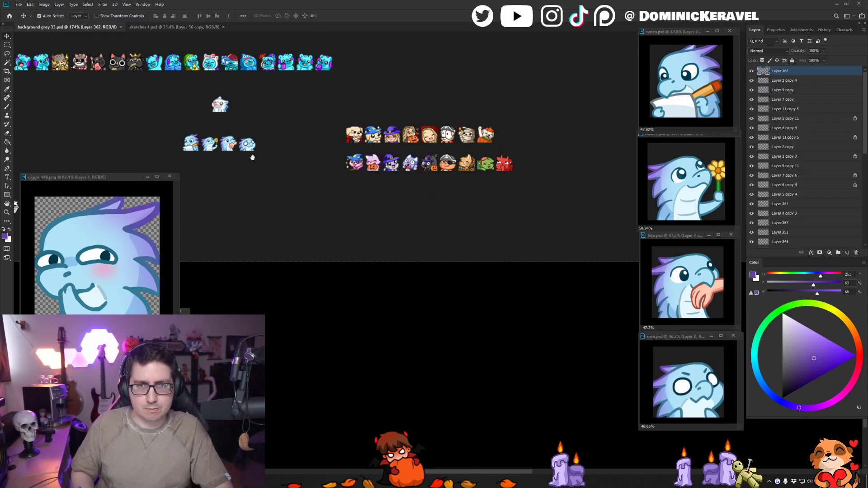
- Bring up the sketches 4.psd document
drag(252, 157, 349, 170)
drag(360, 150, 361, 151)
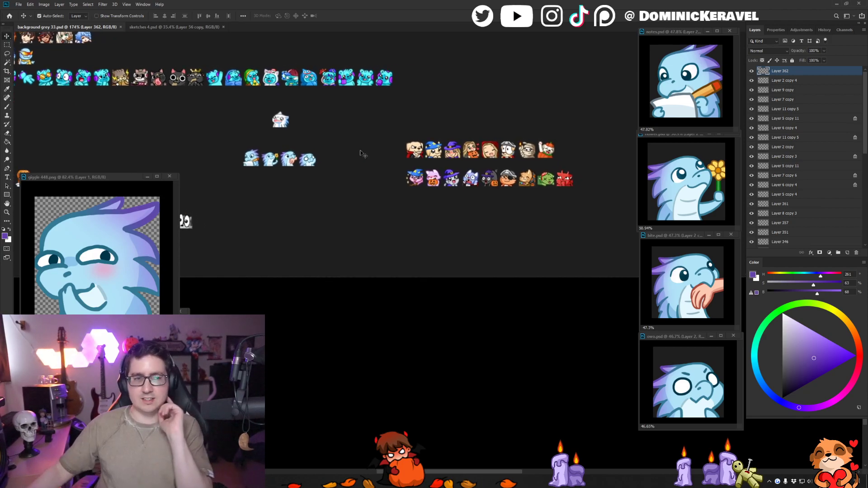
click(156, 27)
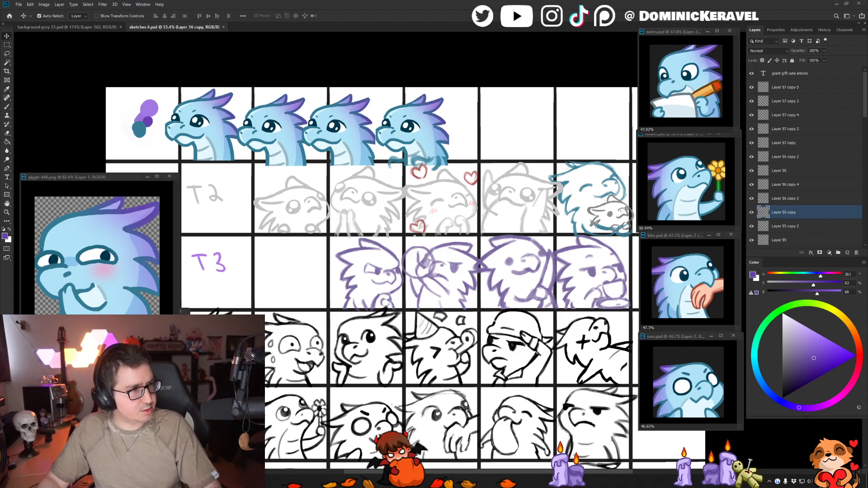
- Switch to YouTube Music in the browser, open the Angsty Teenager playlist and look over its song list
drag(867, 199, 439, 2)
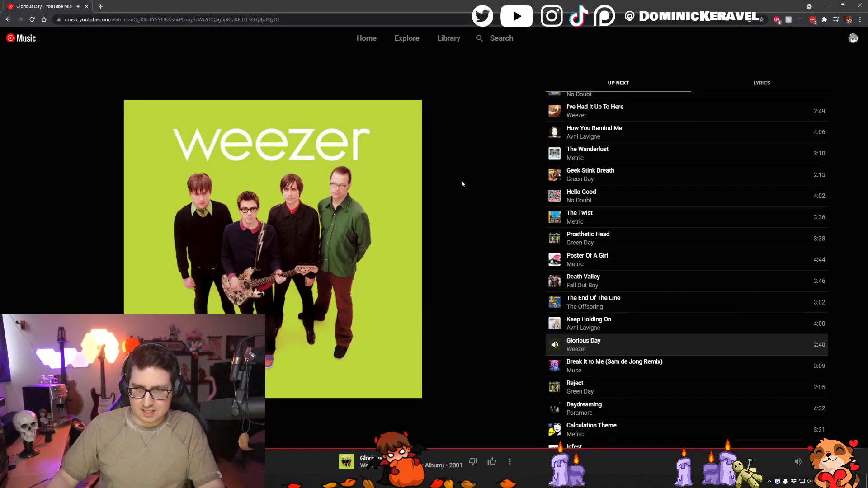
click(627, 474)
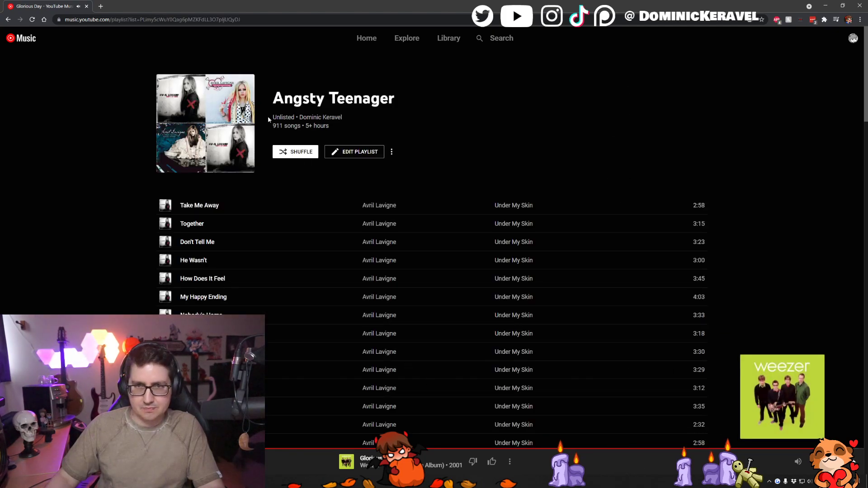
drag(279, 98, 396, 107)
click(391, 112)
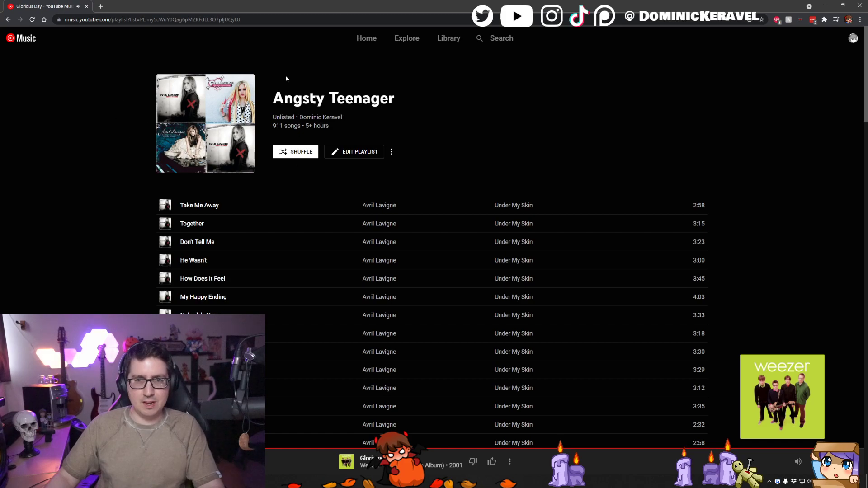
drag(281, 100, 301, 99)
click(400, 105)
click(280, 97)
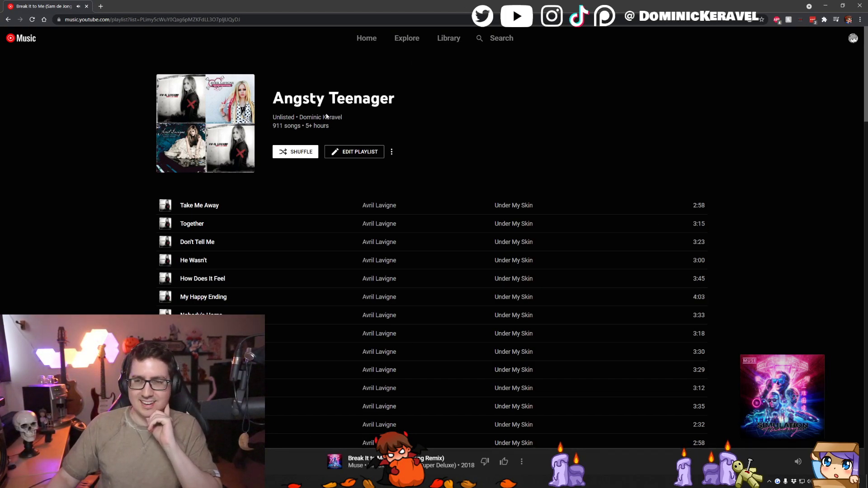
scroll(56, 221, down, 6)
scroll(64, 218, up, 6)
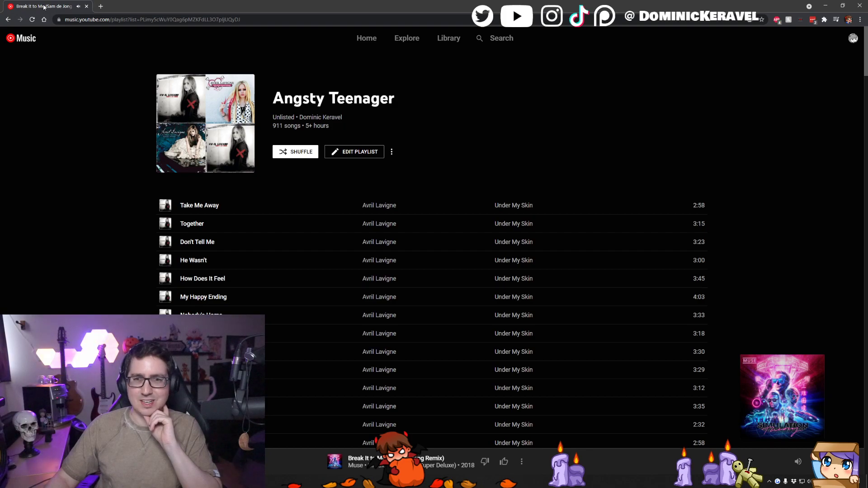
- Switch back to Photoshop and look through the sketch grid in sketches 4.psd for the next emote to draw
key(alt+Tab)
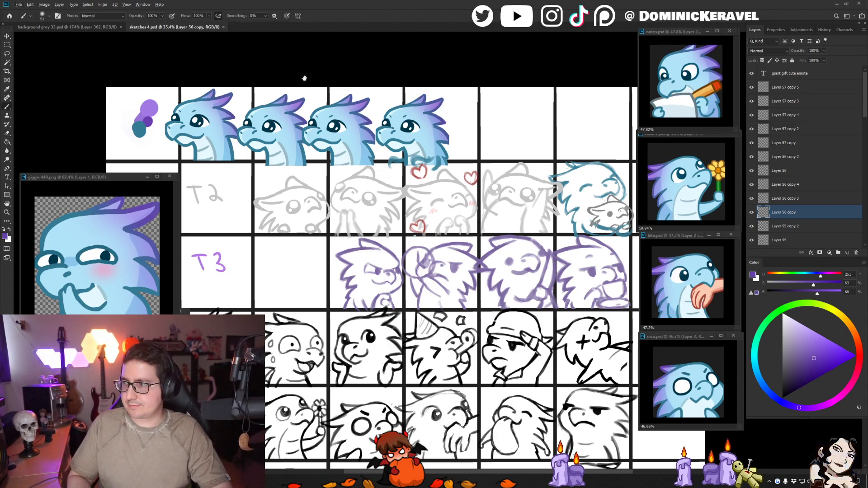
key(e)
key(v)
mouse_move(245, 139)
mouse_down()
mouse_move(224, 119)
mouse_move(222, 88)
mouse_up()
key(e)
key(v)
mouse_move(281, 265)
mouse_down()
mouse_move(272, 140)
mouse_move(301, 127)
mouse_up()
mouse_move(299, 82)
mouse_down()
mouse_move(329, 107)
mouse_move(401, 107)
mouse_move(296, 118)
mouse_up()
drag(369, 96, 336, 83)
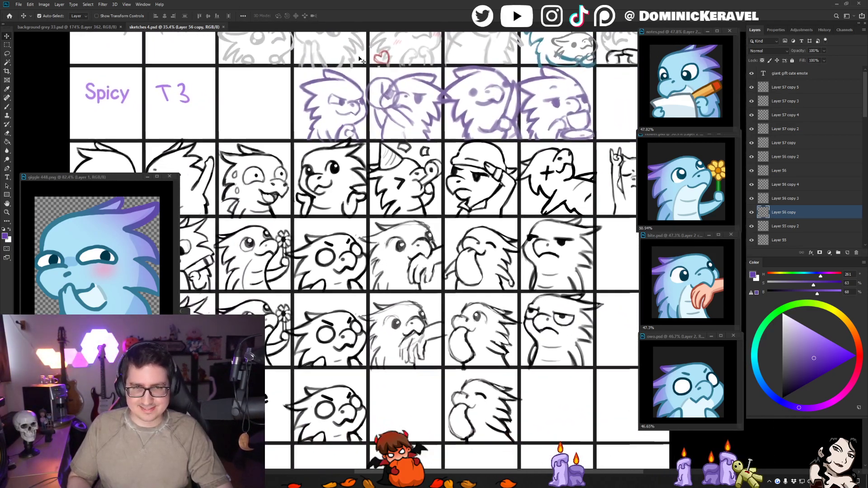
click(86, 27)
drag(305, 39, 346, 121)
click(174, 29)
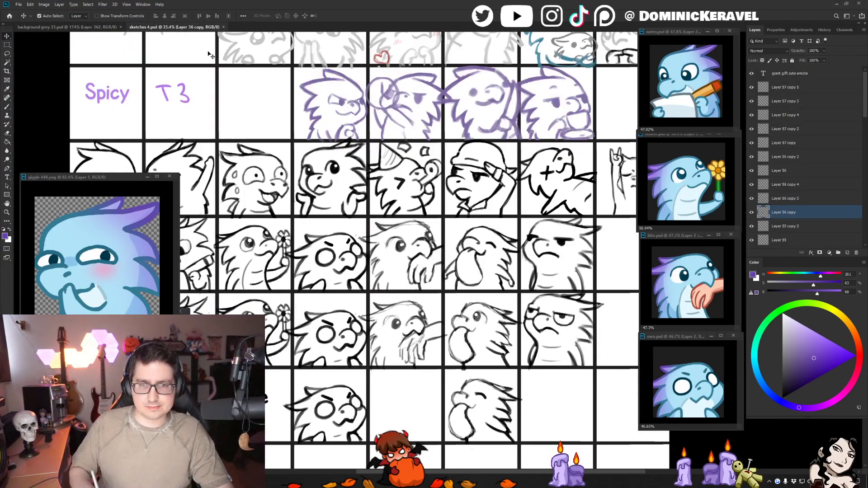
drag(392, 293, 428, 243)
mouse_move(500, 237)
mouse_down()
mouse_move(395, 241)
mouse_move(396, 215)
mouse_move(511, 219)
mouse_move(367, 221)
mouse_up()
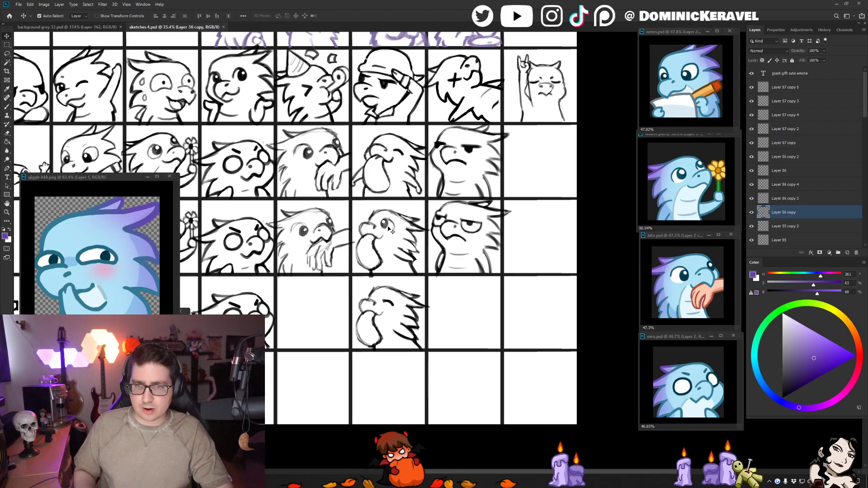
- Select the layer of the closed-eyes licking dragon sketch in the upper of its three rows, and lasso and copy the sketch
click(387, 230)
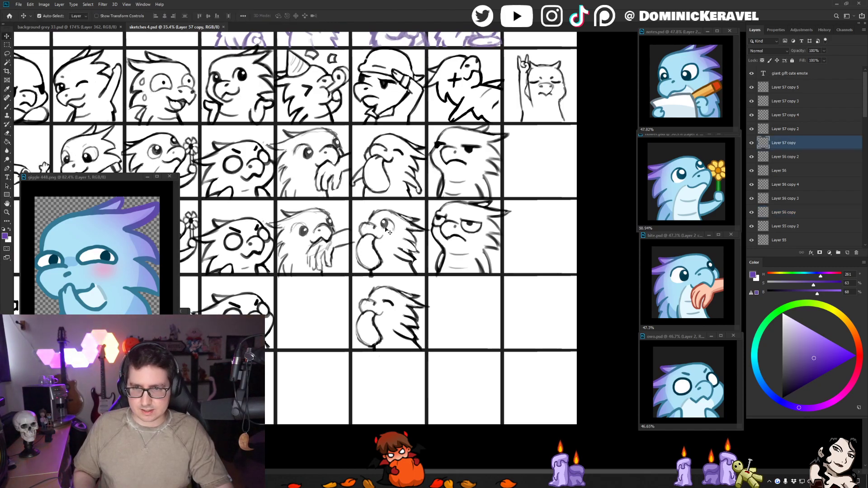
scroll(379, 207, up, 2)
click(387, 202)
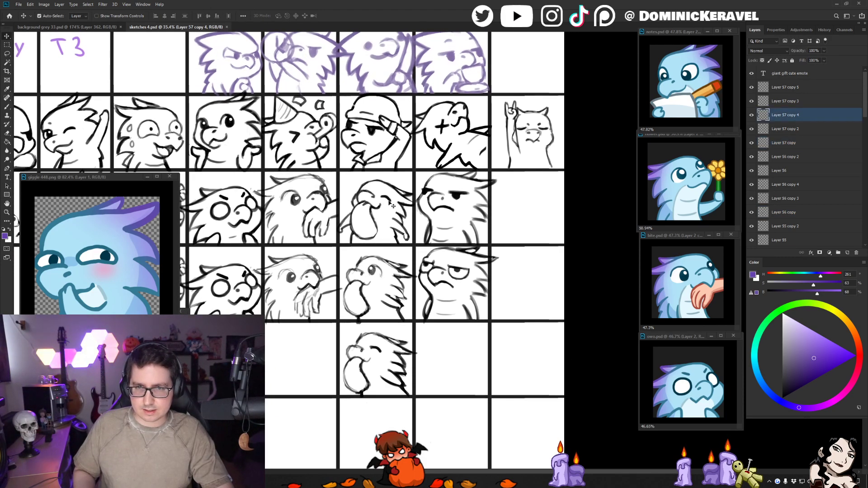
key(l)
drag(380, 149, 425, 162)
scroll(424, 162, down, 1)
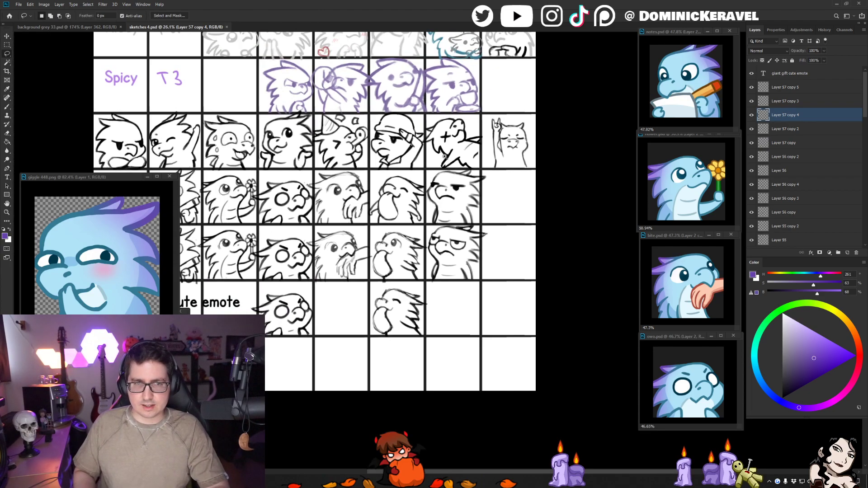
- Paste the copied dragon sketch into a new document and enlarge its floating window
key(ctrl+Tab)
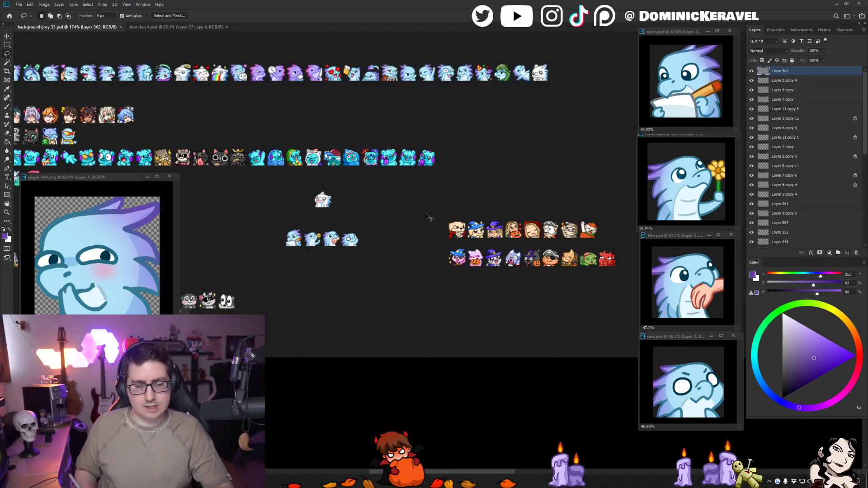
key(ctrl+n)
double_click(228, 180)
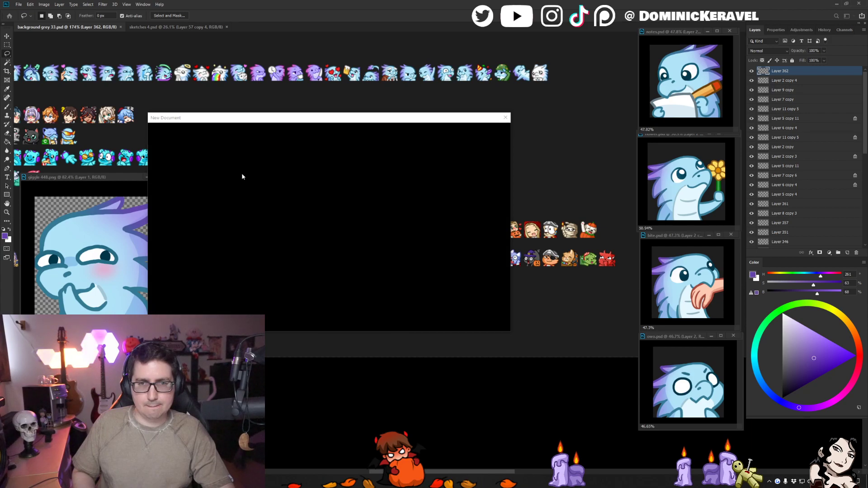
key(ctrl+v)
drag(197, 245, 524, 425)
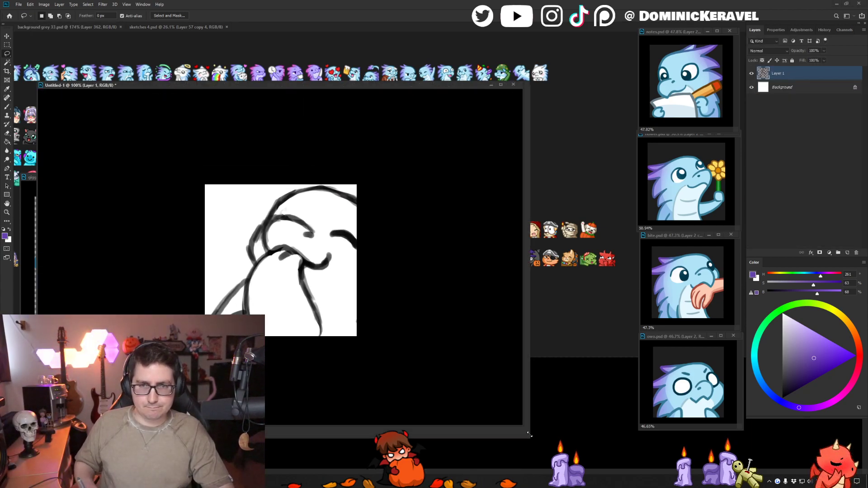
- Scale the pasted sketch down to about 73.5% and position it to fit the square canvas
key(ctrl+t)
drag(420, 374, 365, 322)
drag(288, 237, 285, 262)
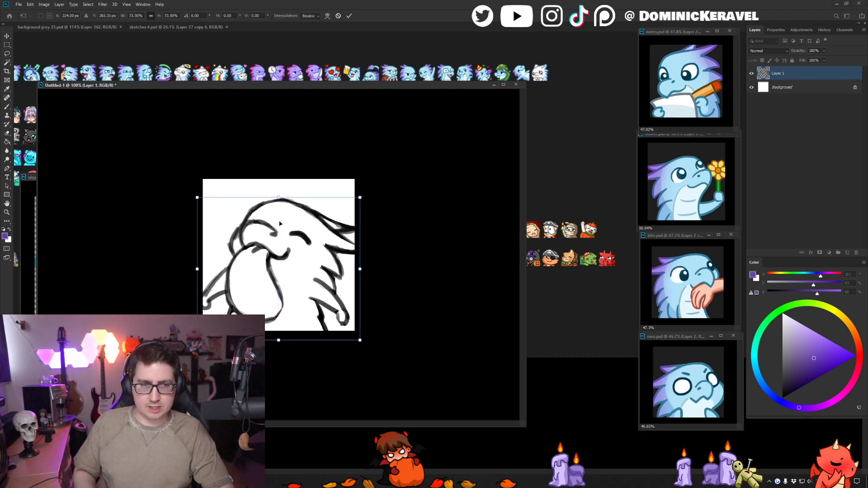
key(Return)
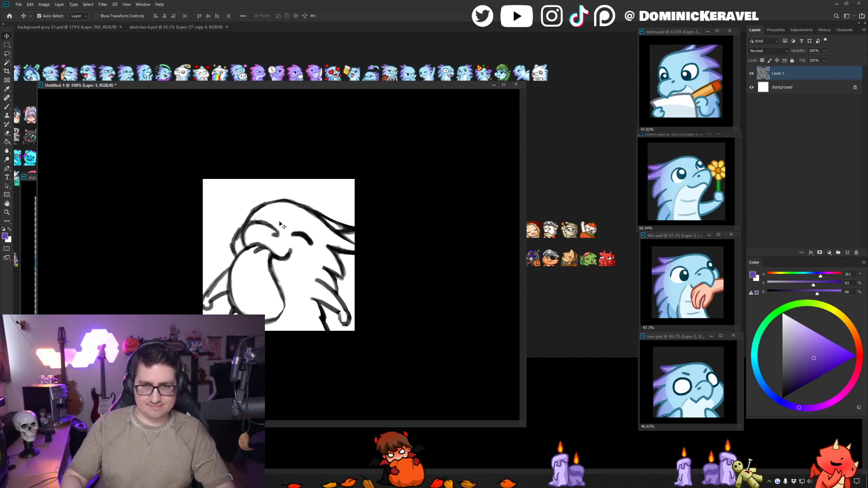
- Save the new document as lick in Photoshop format in the IceTokki folder
key(ctrl+s)
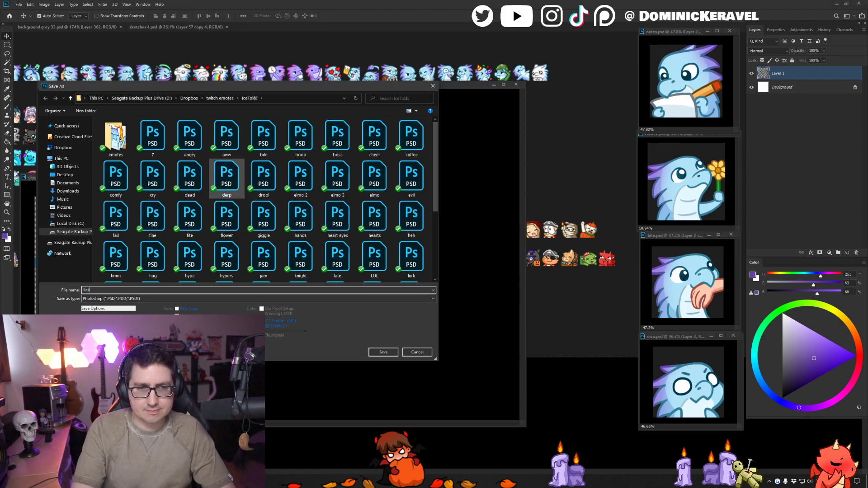
key(Return)
key(e)
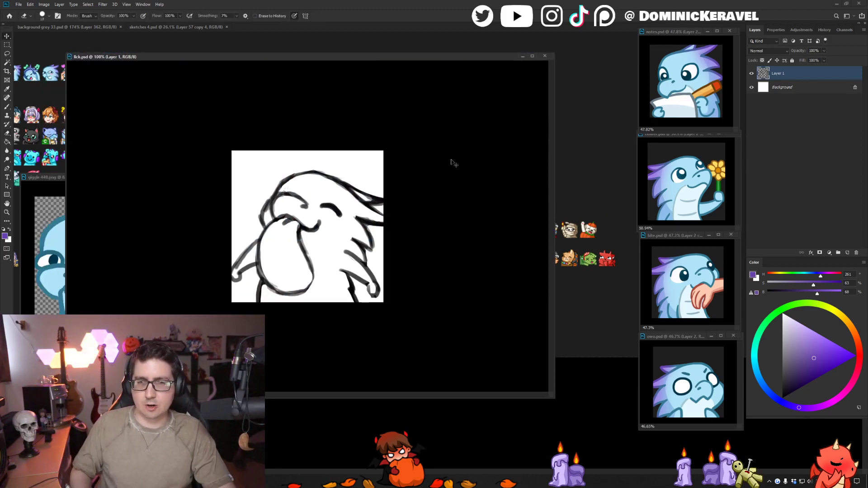
key(v)
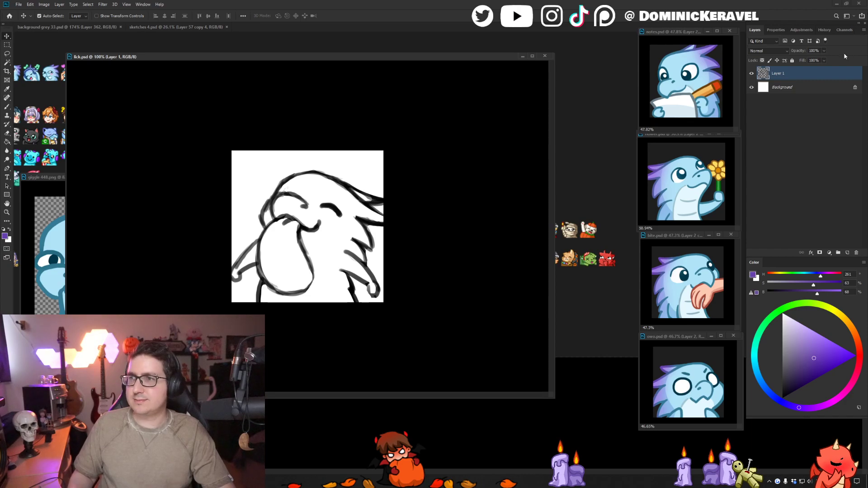
- Lower the opacity of the sketch layer and add a new empty layer above it
click(824, 51)
drag(813, 62, 813, 62)
key(ctrl+shift+n)
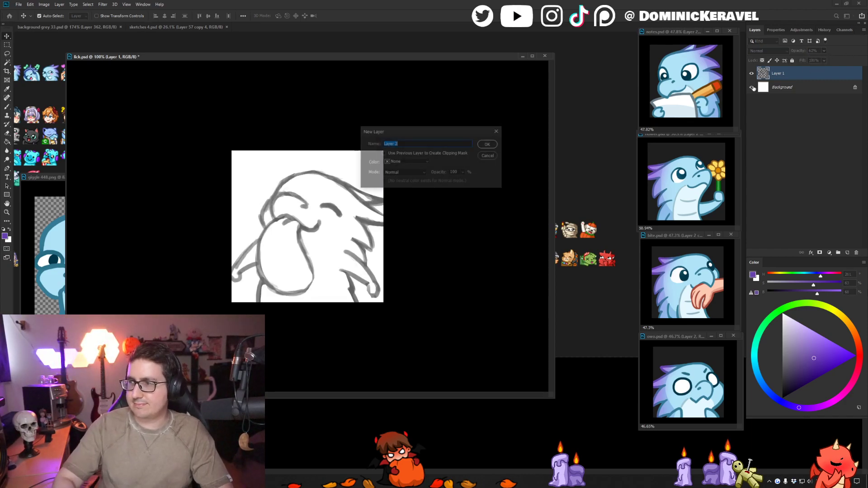
key(Return)
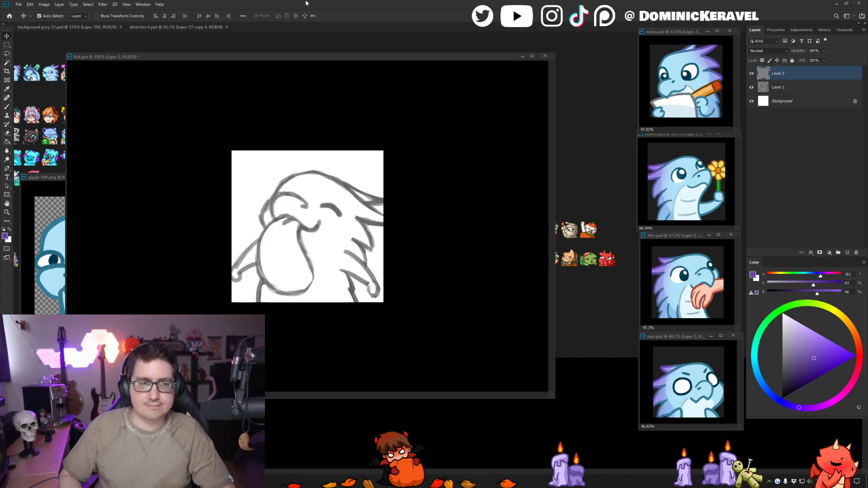
- Choose the line-art brush preset with 7% smoothing, save the document, and replace the purple test stroke's colour with default black
drag(334, 57, 342, 47)
key(b)
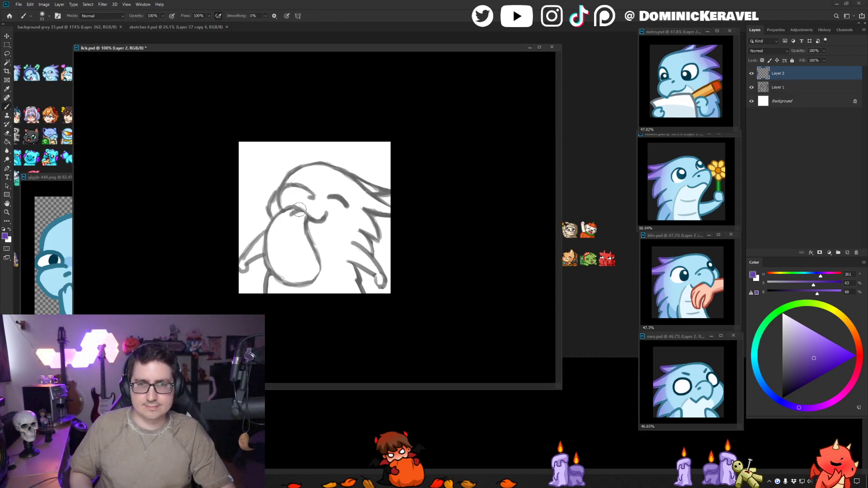
right_click(298, 207)
double_click(396, 267)
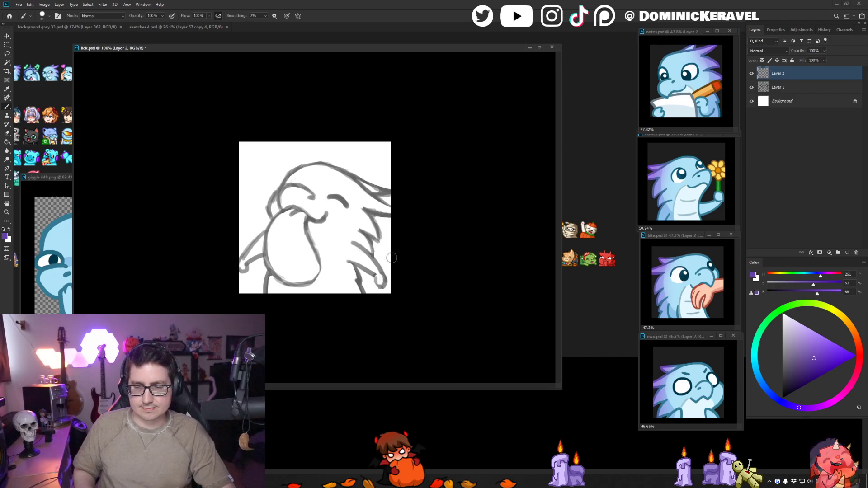
drag(312, 179, 308, 180)
key(ctrl+s)
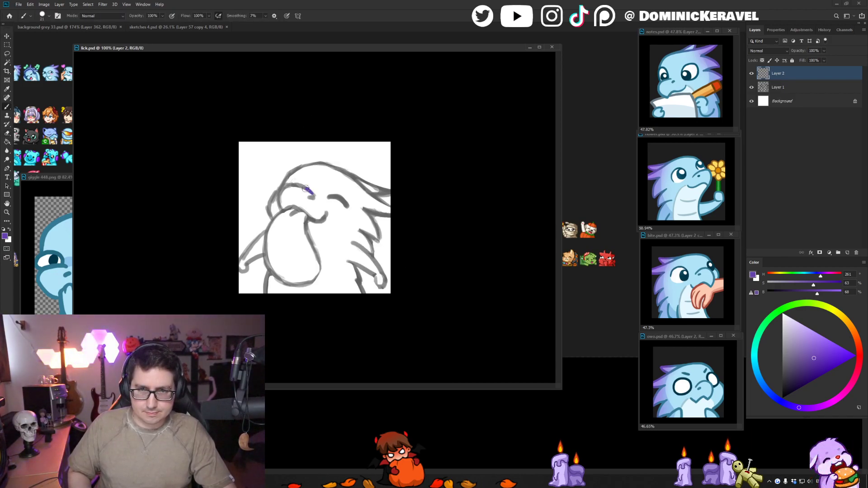
key(ctrl+z)
key(d)
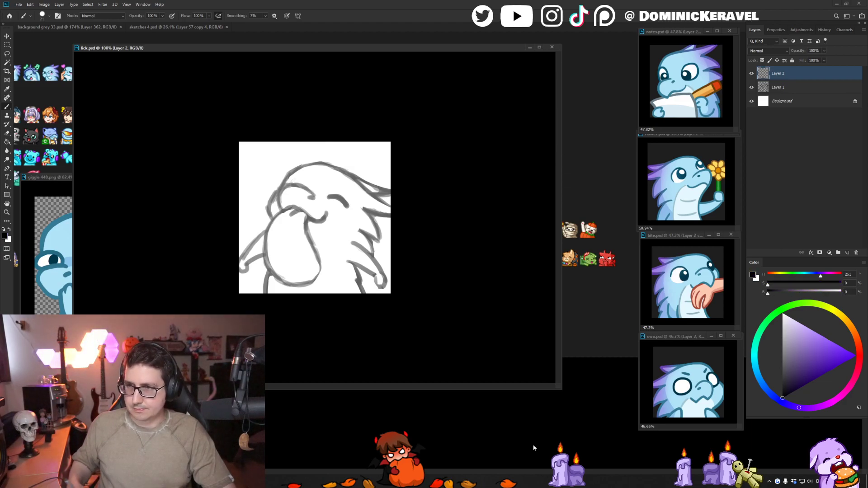
- Ink the dragon's snout, smiling mouth line, closed eye and nostril in black over the sketch
key(ctrl+plus)
drag(285, 204, 292, 203)
drag(382, 48, 409, 46)
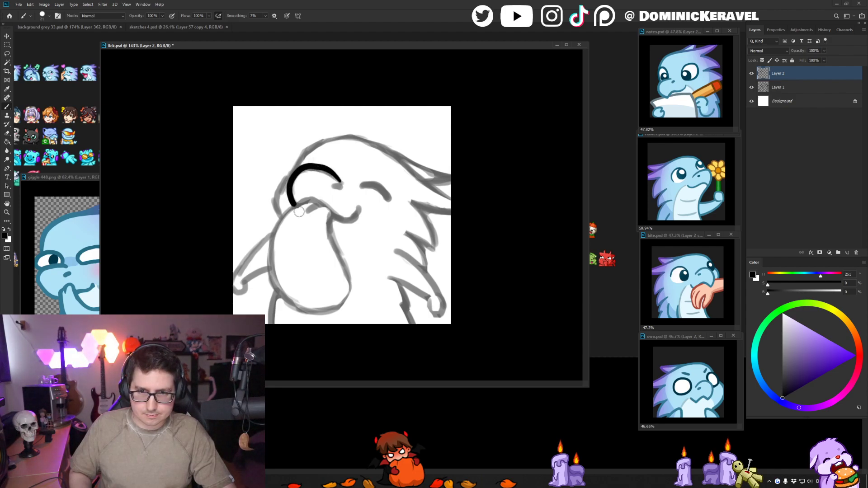
drag(295, 205, 313, 198)
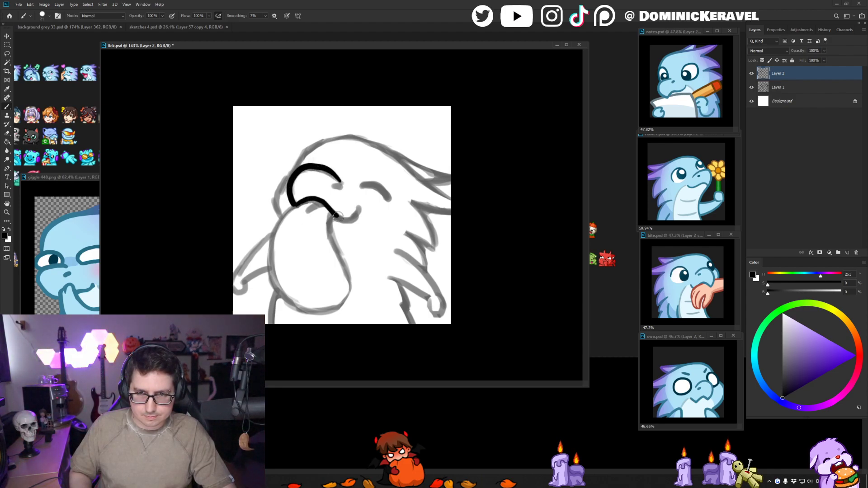
mouse_move(354, 218)
mouse_down()
mouse_move(365, 185)
mouse_move(388, 198)
mouse_up()
key(ctrl+z)
key(ctrl+z)
key(ctrl+z)
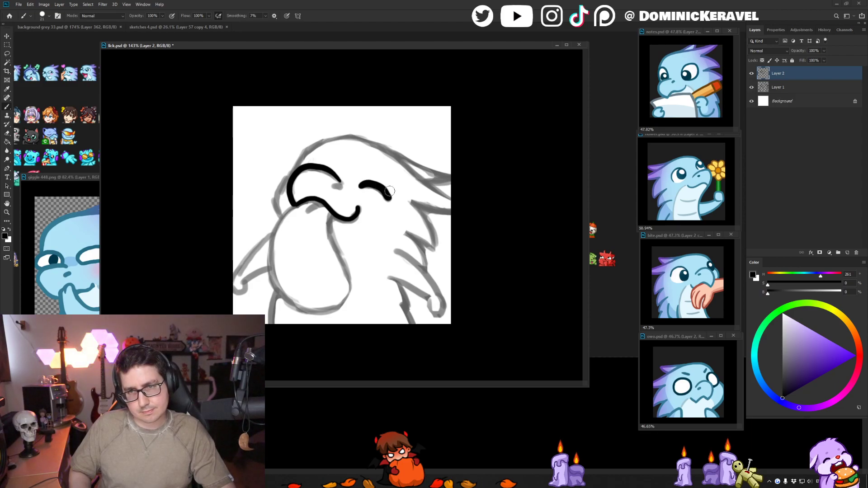
click(337, 186)
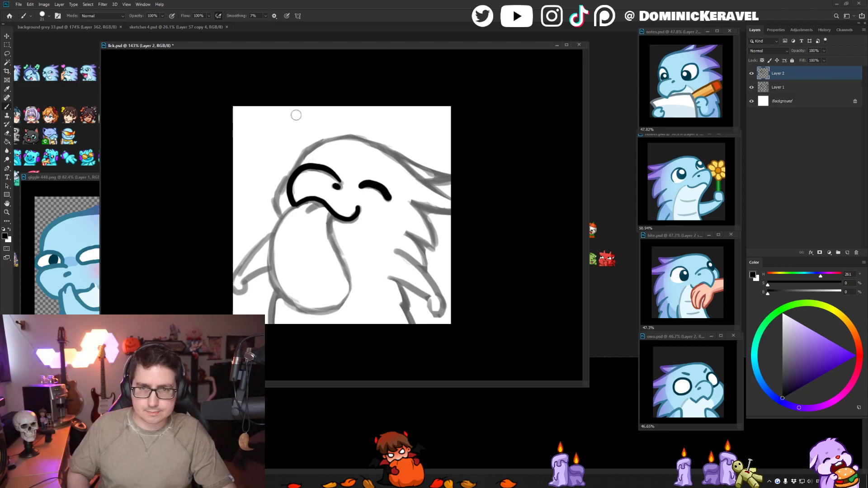
- Ink the far side of the face behind the snout, from the forehead to the jaw
mouse_move(299, 163)
mouse_down()
mouse_move(279, 190)
mouse_move(301, 158)
mouse_move(278, 214)
mouse_up()
key(ctrl+z)
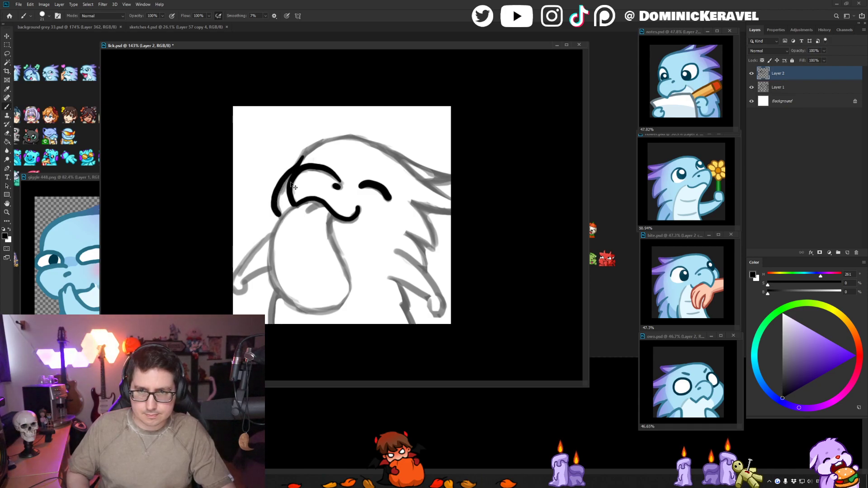
key(ctrl+z)
mouse_move(298, 166)
mouse_down()
mouse_move(277, 187)
mouse_move(278, 218)
mouse_up()
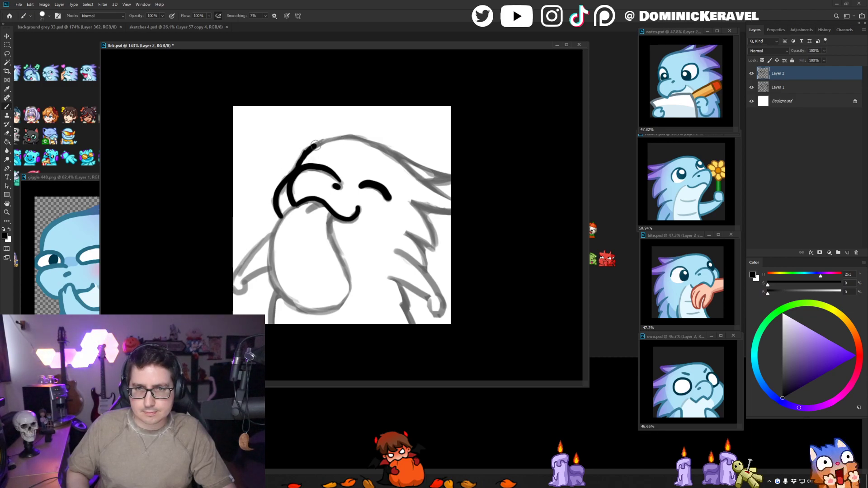
- Ink the top of the head to the canvas edge and the spikes down the back of the neck
mouse_move(317, 144)
mouse_down()
mouse_move(348, 135)
mouse_move(369, 142)
mouse_move(457, 201)
mouse_move(458, 211)
mouse_up()
key(ctrl+z)
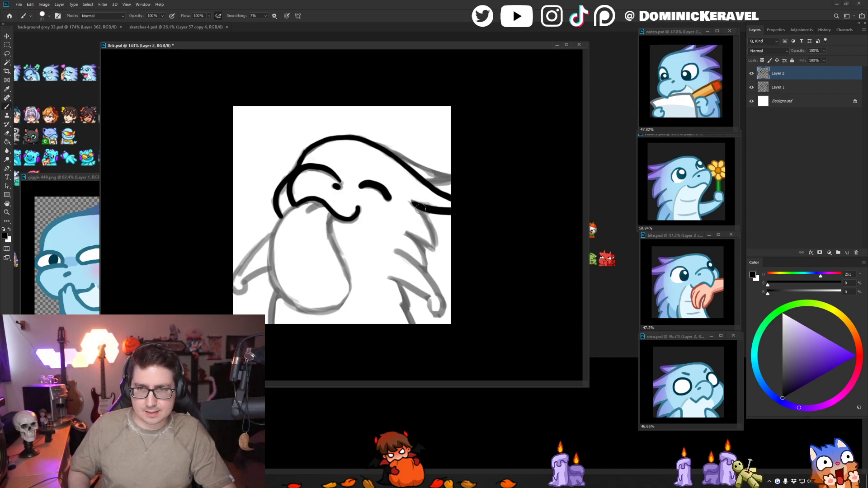
key(ctrl+z)
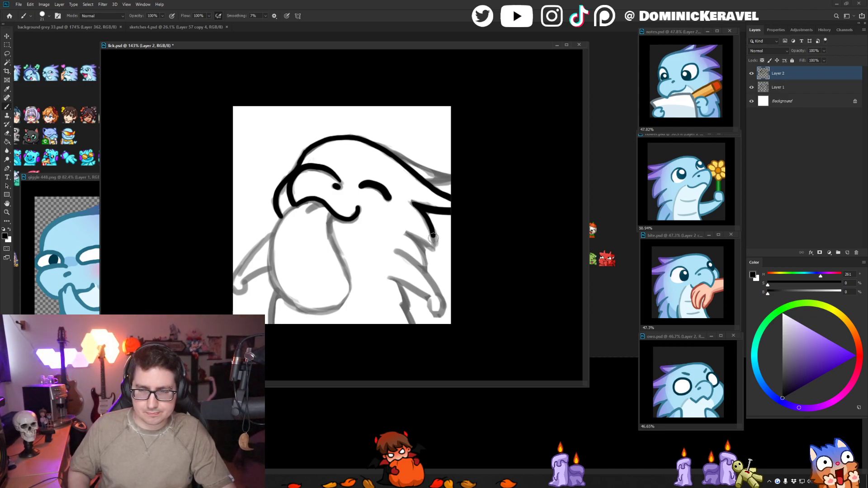
drag(433, 237, 426, 270)
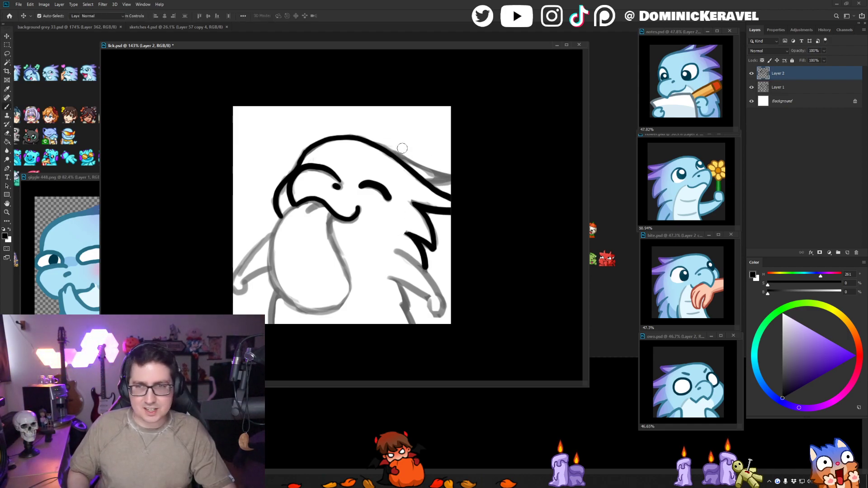
- Ink the small pointed crest spike behind the head, redrawing it until it joins the head outline
mouse_move(387, 148)
mouse_down()
mouse_move(445, 175)
mouse_move(428, 182)
mouse_move(411, 168)
mouse_move(444, 171)
mouse_up()
key(ctrl+z)
key(ctrl+z)
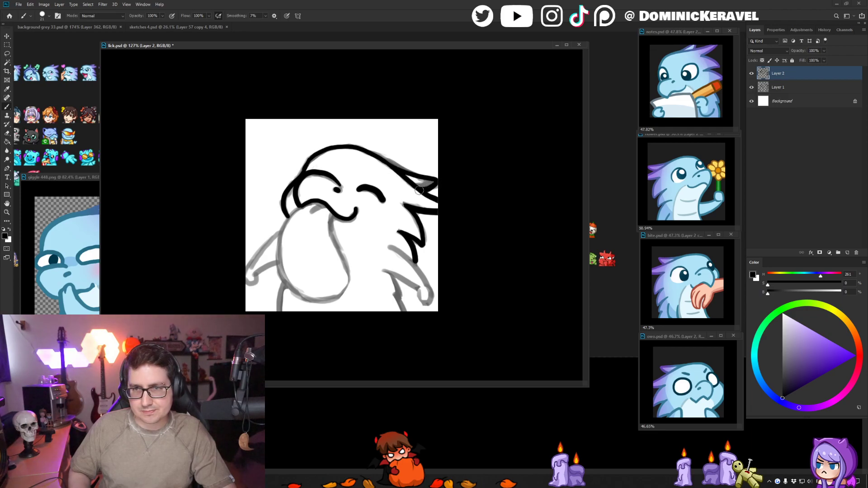
key(ctrl+z)
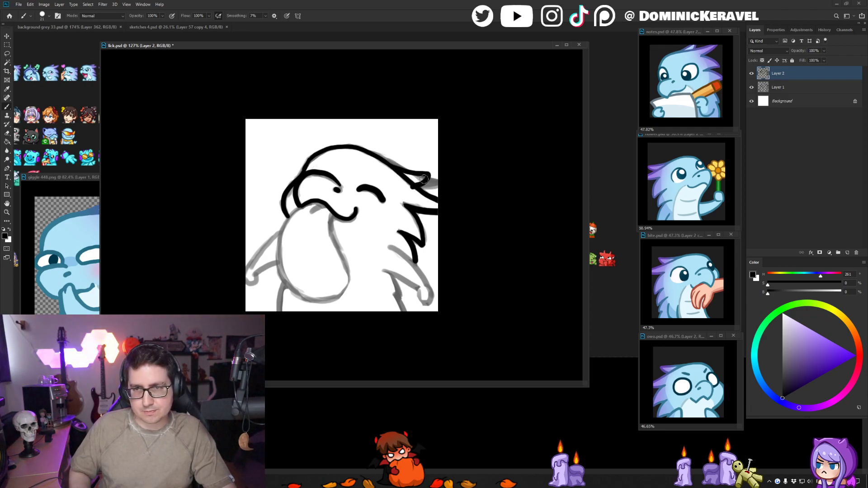
key(ctrl+z)
mouse_move(395, 167)
mouse_down()
mouse_move(425, 174)
mouse_move(415, 185)
mouse_up()
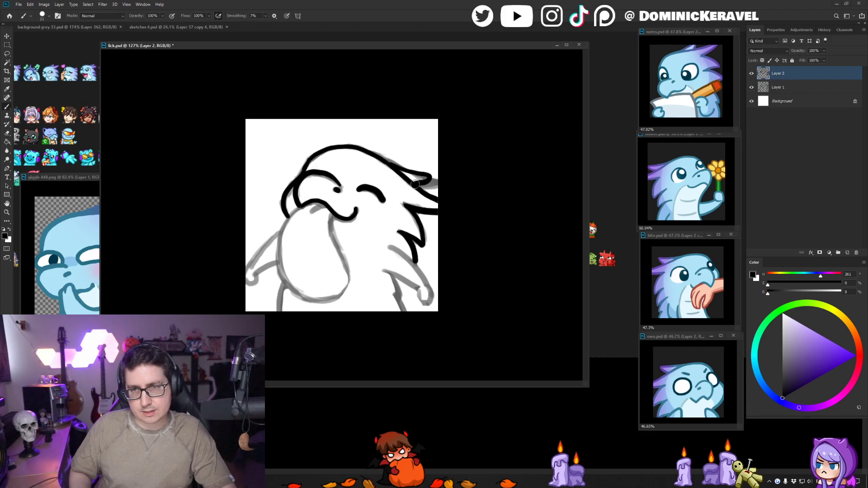
key(e)
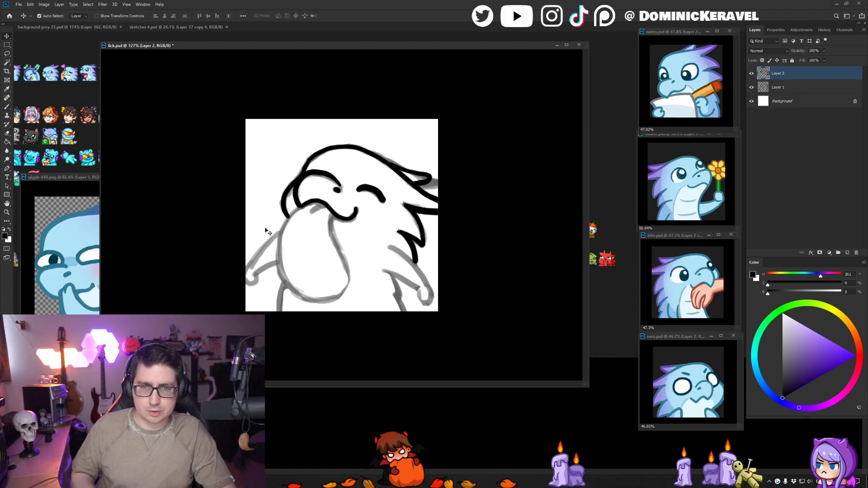
- Ink the body's front edge below the tongue and the jagged edge below the rear arm
key(b)
drag(286, 282, 277, 311)
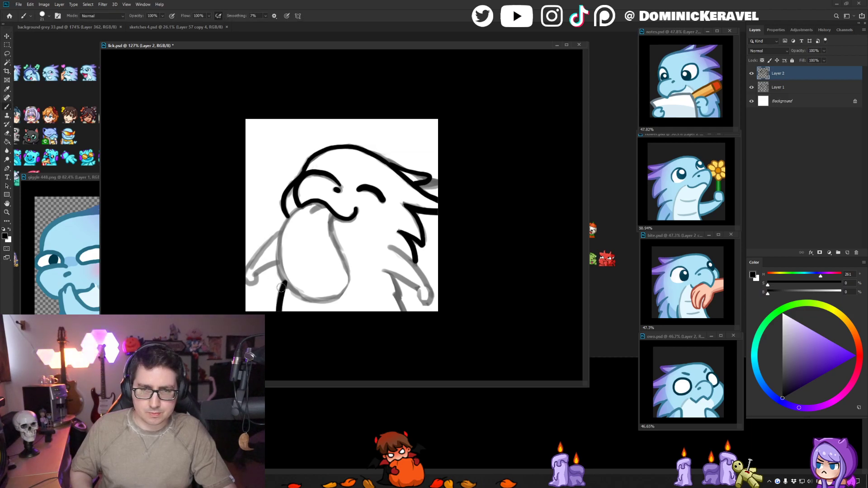
drag(391, 274, 401, 311)
key(ctrl+z)
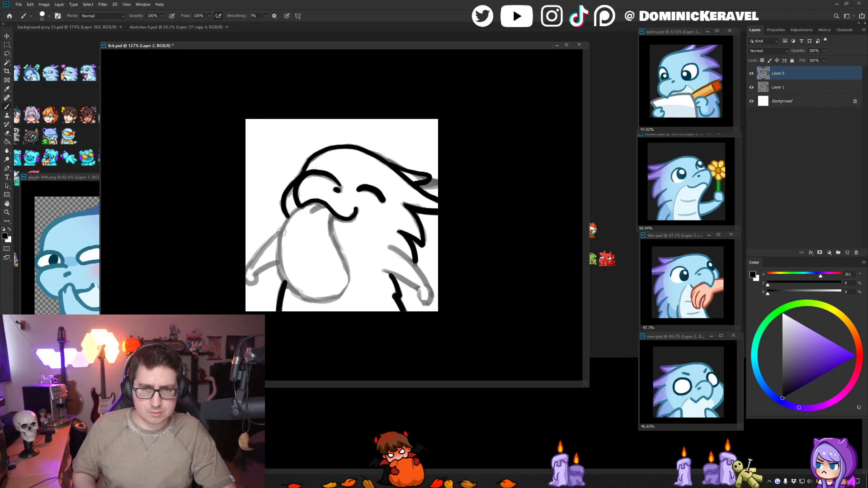
- Ink the outstretched arm and hand on the left side of the tongue
mouse_move(278, 233)
mouse_down()
mouse_move(242, 284)
mouse_move(276, 262)
mouse_move(254, 256)
mouse_up()
key(ctrl+z)
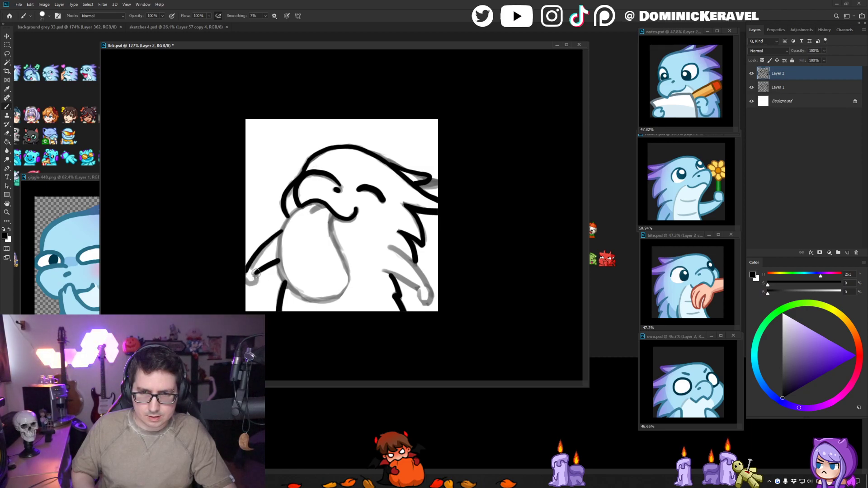
key(ctrl+z)
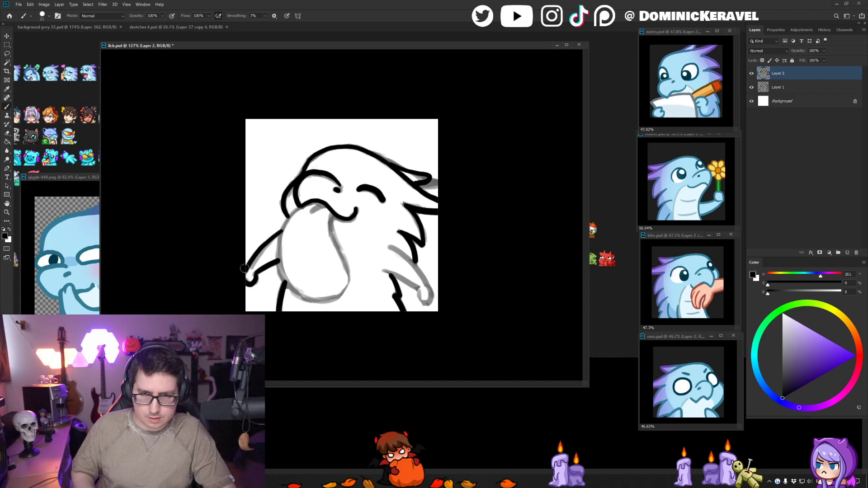
- Clean up the lowest neck spike and ink the right arm with its rounded hand
key(e)
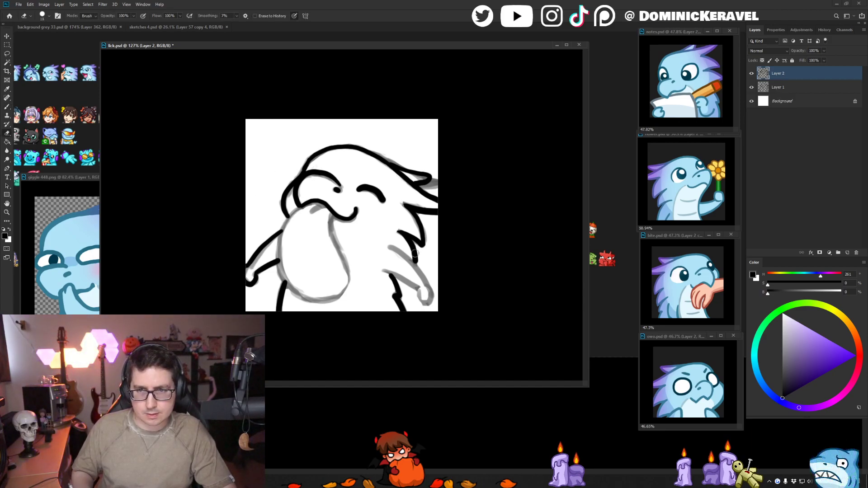
key(b)
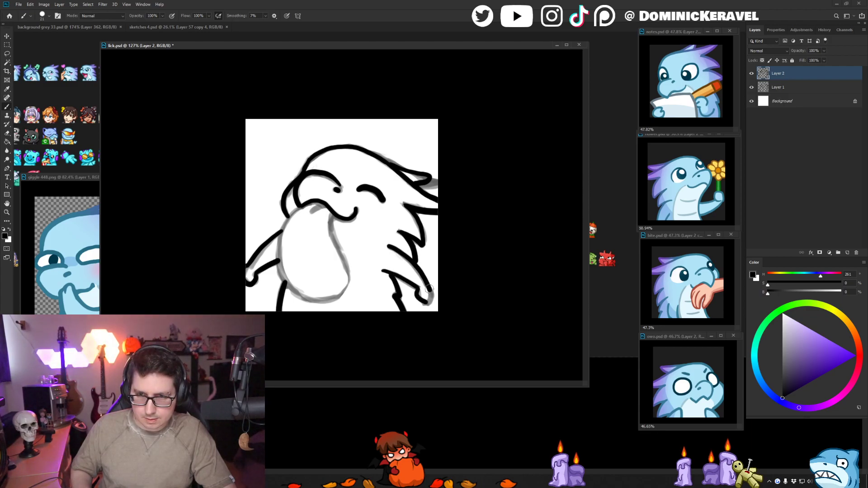
key(ctrl+z)
key(ctrl+z)
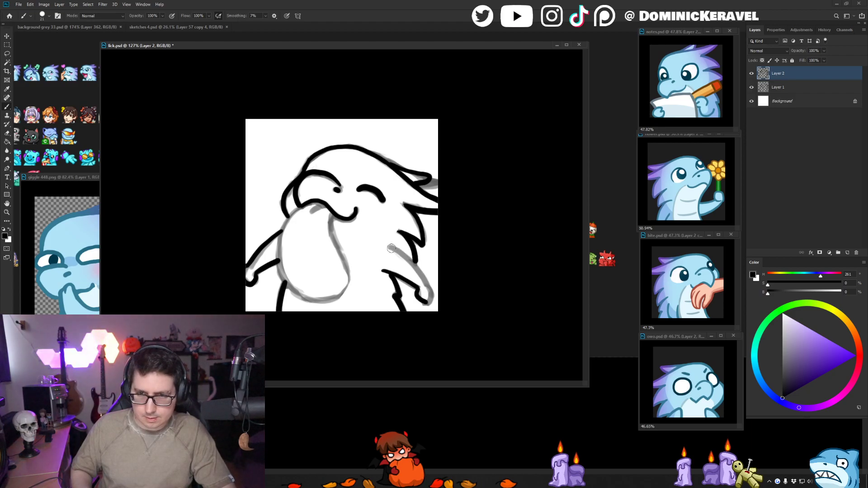
drag(427, 283, 427, 303)
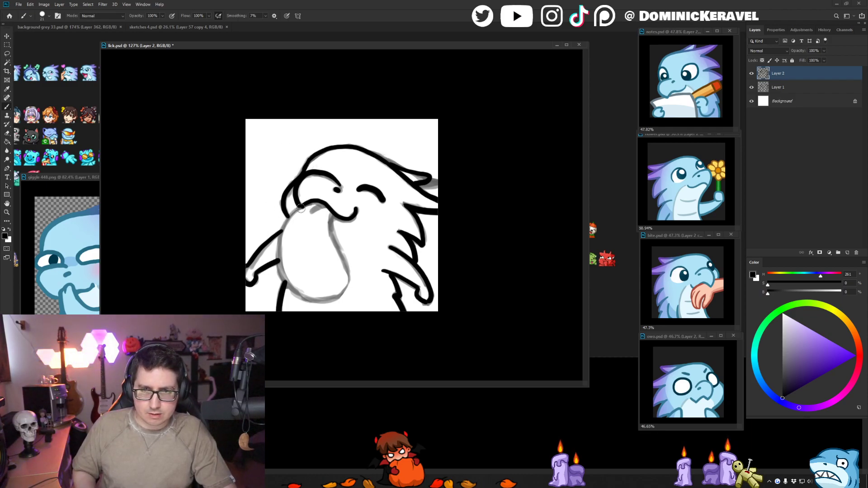
- Ink the full outline of the large hanging tongue from the mouth down and around
drag(300, 209, 283, 227)
key(ctrl+z)
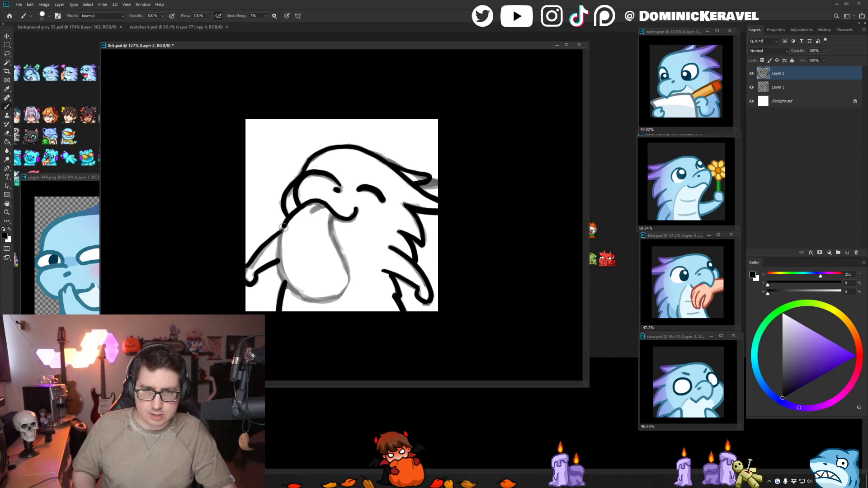
drag(287, 281, 299, 292)
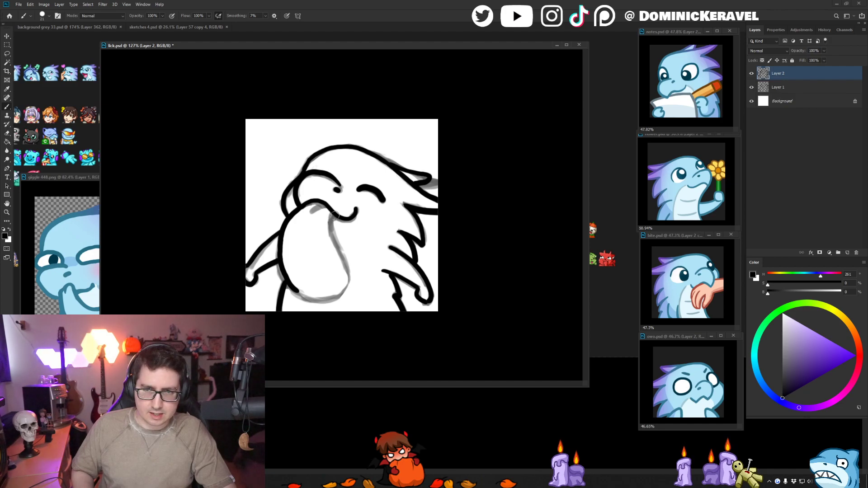
drag(331, 216, 342, 256)
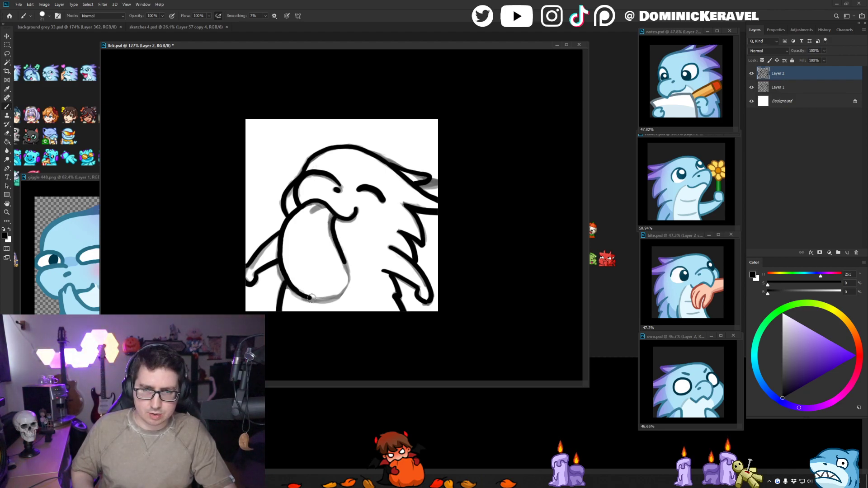
drag(344, 288, 346, 263)
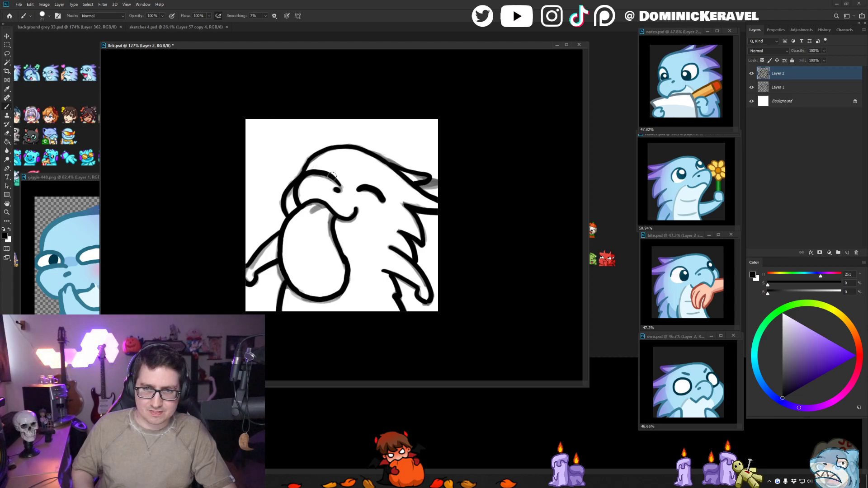
- Refine the line art with brush and eraser, adding the short inner mouth curve at the tongue's base and touching up the body's rear edge
key(e)
key(b)
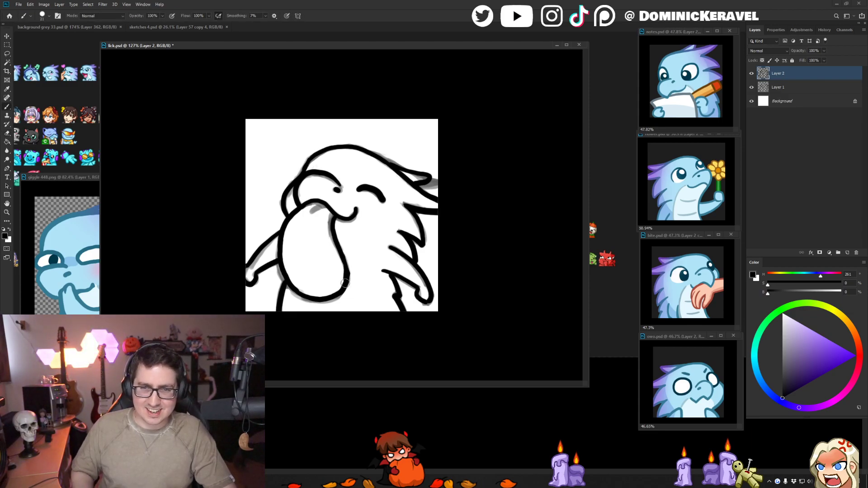
key(v)
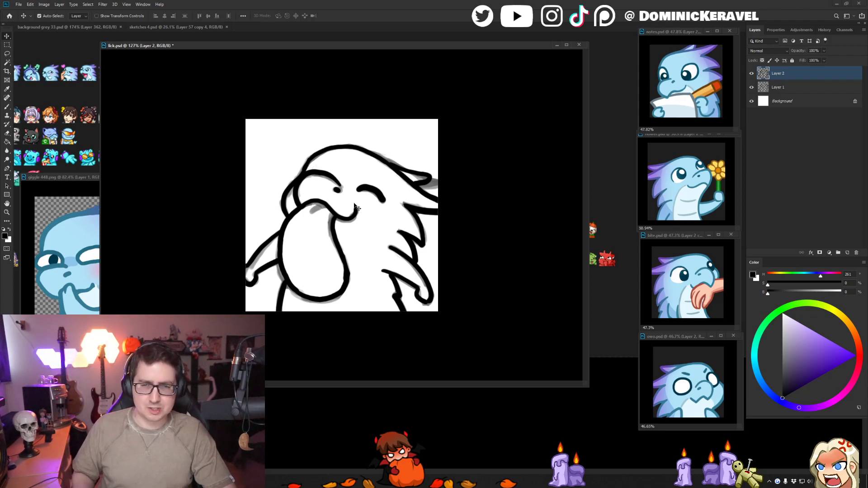
key(e)
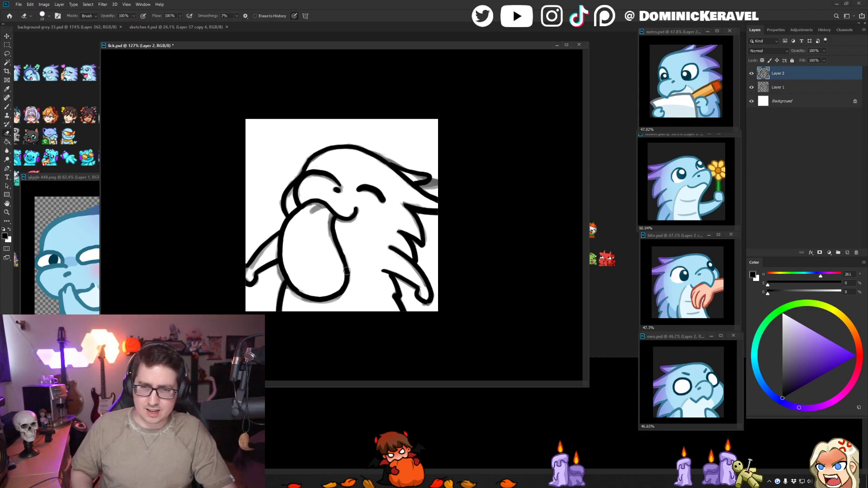
key(b)
key(e)
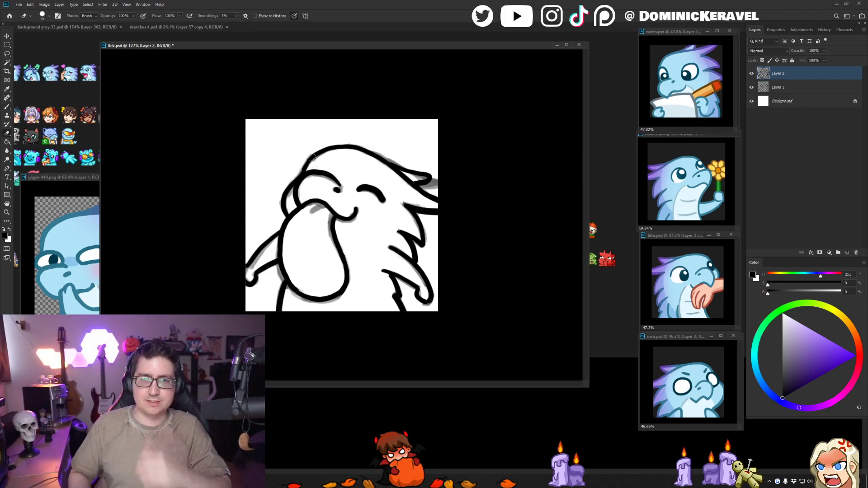
key(b)
key(e)
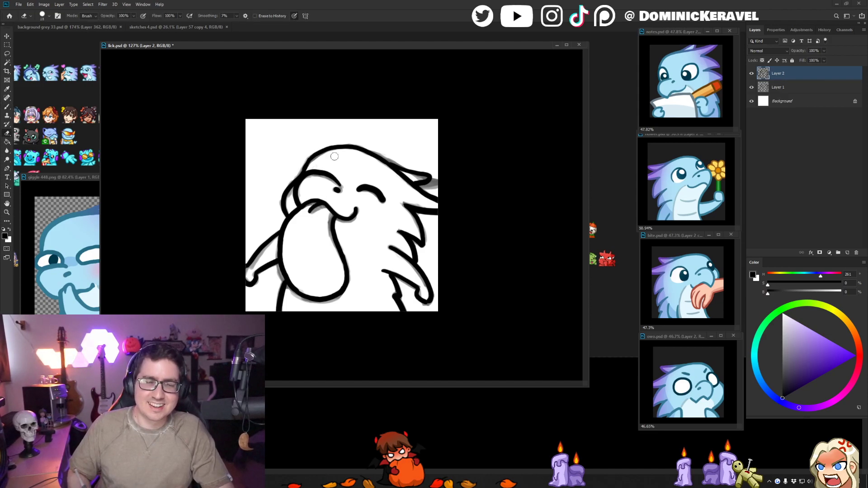
key(b)
drag(391, 278, 384, 272)
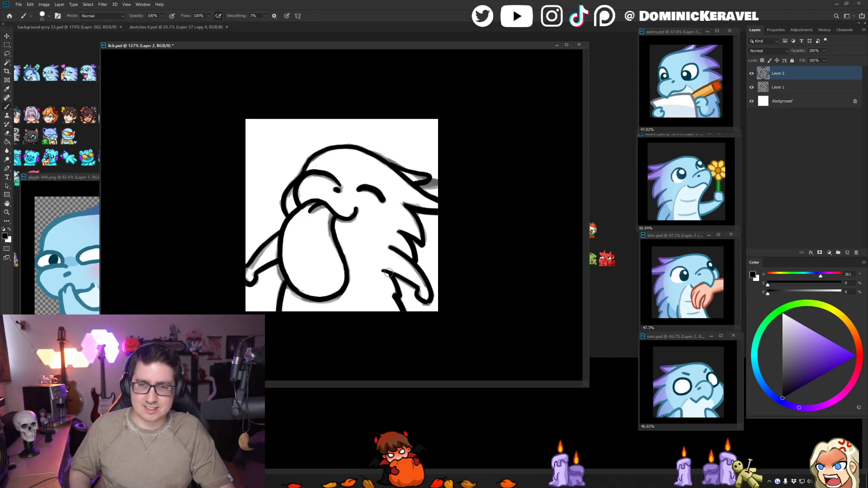
- Shift the lick.psd window aside to expose the giggle reference and sample the light blue from its head
key(v)
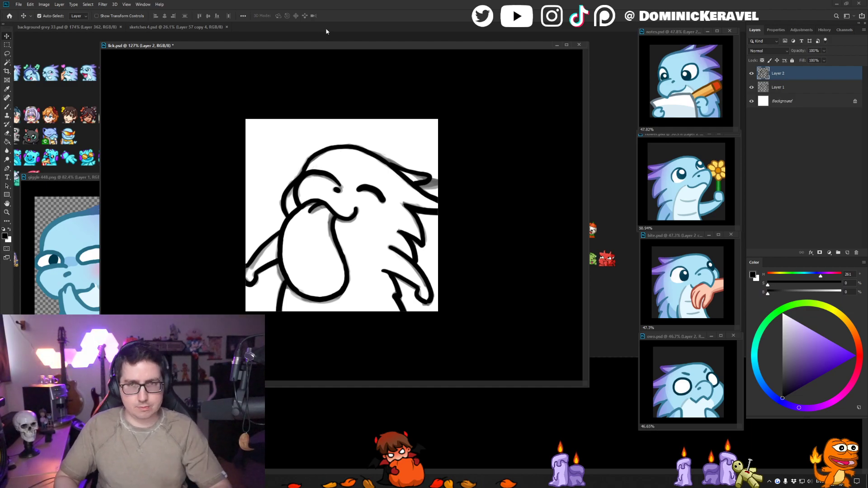
drag(325, 45, 361, 45)
key(b)
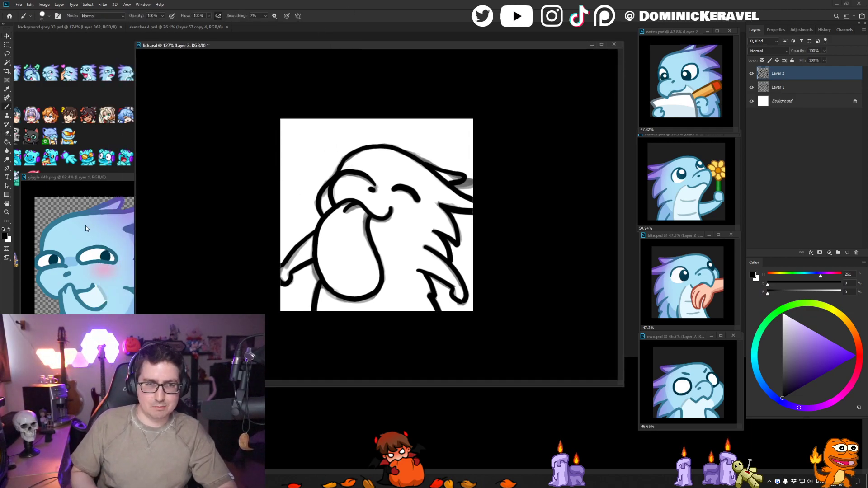
alt+click(60, 234)
key(v)
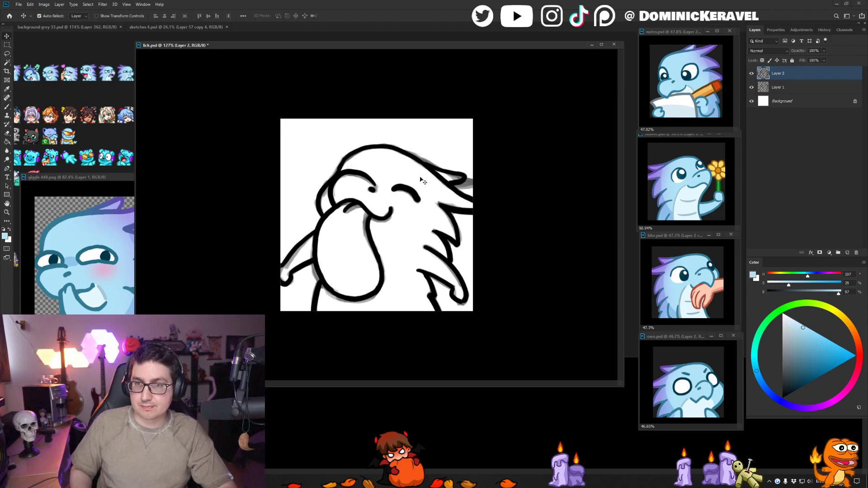
- Hide the sketch layer and add a new empty layer between it and the line art
click(751, 87)
click(780, 89)
key(ctrl+shift+n)
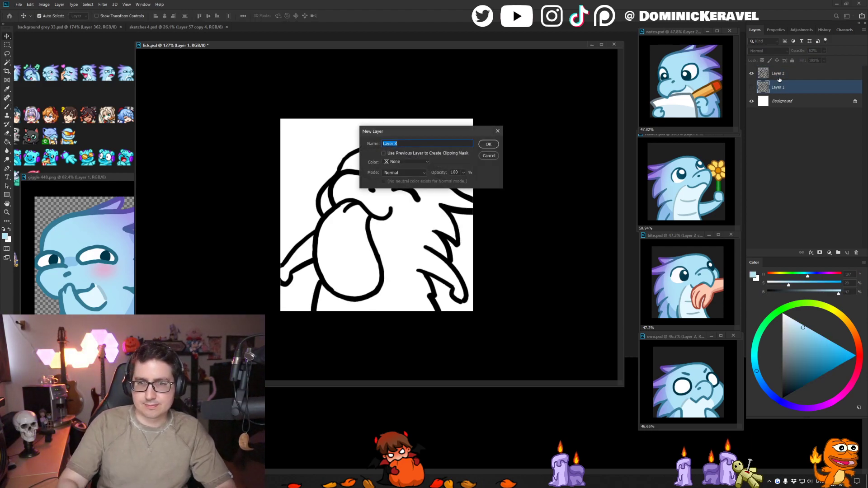
key(Return)
- Brush light blue along the inside of the dragon's outline, covering the arms, head, spikes and body edges
key(b)
mouse_move(354, 165)
mouse_down()
mouse_move(329, 202)
mouse_move(339, 204)
mouse_move(347, 223)
mouse_move(338, 217)
mouse_move(320, 253)
mouse_move(314, 246)
mouse_move(226, 303)
mouse_up()
key(ctrl+plus)
alt+right_click(367, 201)
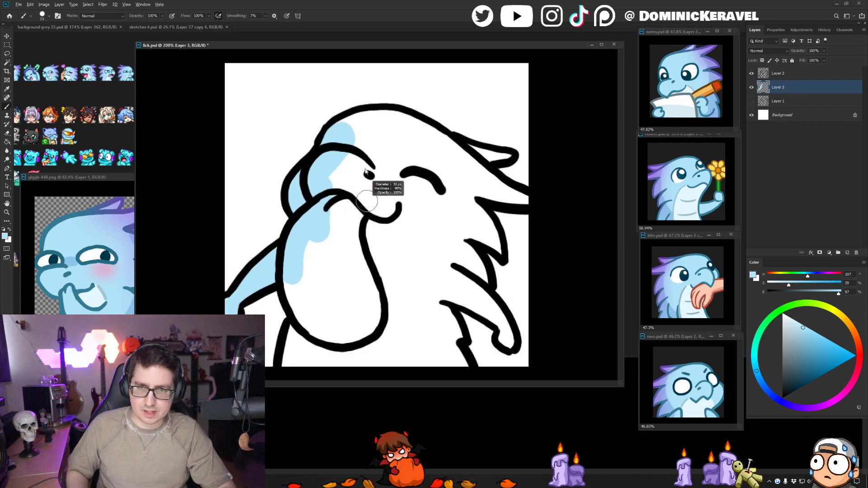
mouse_move(338, 132)
mouse_down()
mouse_move(372, 115)
mouse_move(461, 152)
mouse_move(418, 120)
mouse_move(453, 147)
mouse_move(509, 157)
mouse_move(475, 159)
mouse_move(496, 171)
mouse_move(494, 182)
mouse_move(473, 166)
mouse_move(531, 202)
mouse_move(494, 197)
mouse_move(458, 166)
mouse_move(465, 205)
mouse_move(461, 192)
mouse_move(498, 249)
mouse_move(464, 235)
mouse_move(475, 263)
mouse_move(463, 249)
mouse_move(466, 303)
mouse_move(490, 312)
mouse_move(507, 334)
mouse_move(508, 345)
mouse_move(463, 288)
mouse_move(495, 312)
mouse_move(445, 238)
mouse_move(445, 312)
mouse_move(460, 374)
mouse_up()
mouse_move(292, 310)
mouse_down()
mouse_move(306, 329)
mouse_move(290, 264)
mouse_move(306, 305)
mouse_move(312, 326)
mouse_up()
drag(311, 326, 306, 339)
- Bucket-fill the remaining body interior with light blue and brush over the leftover seams
key(g)
click(337, 230)
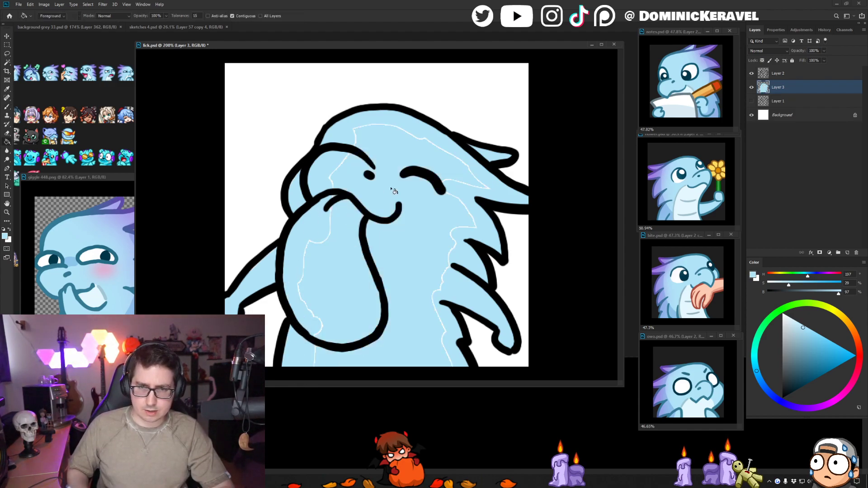
key(b)
mouse_move(315, 240)
mouse_down()
mouse_move(334, 217)
mouse_move(330, 186)
mouse_move(394, 139)
mouse_move(421, 137)
mouse_move(438, 148)
mouse_move(397, 145)
mouse_move(473, 173)
mouse_move(420, 183)
mouse_move(455, 189)
mouse_move(474, 221)
mouse_move(445, 238)
mouse_move(432, 292)
mouse_move(446, 281)
mouse_move(447, 367)
mouse_up()
mouse_move(312, 213)
mouse_down()
mouse_move(305, 263)
mouse_move(317, 369)
mouse_move(333, 339)
mouse_up()
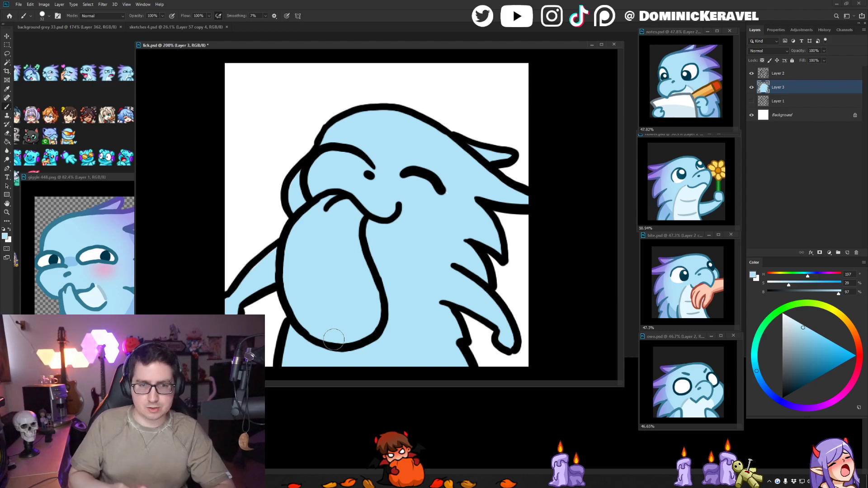
- Choose a light pink and paint the whole tongue inside its outline
click(856, 375)
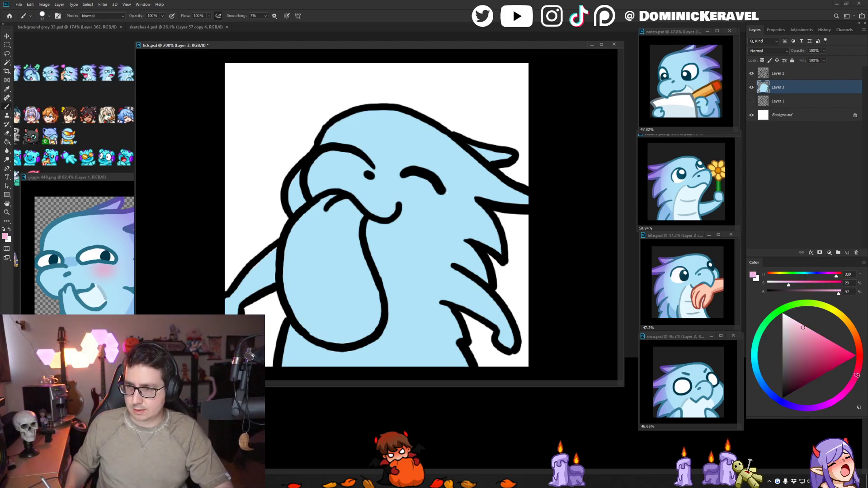
mouse_move(311, 209)
mouse_down()
mouse_move(345, 214)
mouse_move(318, 233)
mouse_move(325, 212)
mouse_move(311, 253)
mouse_move(333, 249)
mouse_move(360, 221)
mouse_move(294, 267)
mouse_move(314, 270)
mouse_move(321, 249)
mouse_move(308, 285)
mouse_move(295, 252)
mouse_move(301, 297)
mouse_move(320, 331)
mouse_move(359, 286)
mouse_move(365, 293)
mouse_move(351, 307)
mouse_move(365, 318)
mouse_move(351, 328)
mouse_move(366, 318)
mouse_move(357, 337)
mouse_up()
key(ctrl+z)
key(ctrl+z)
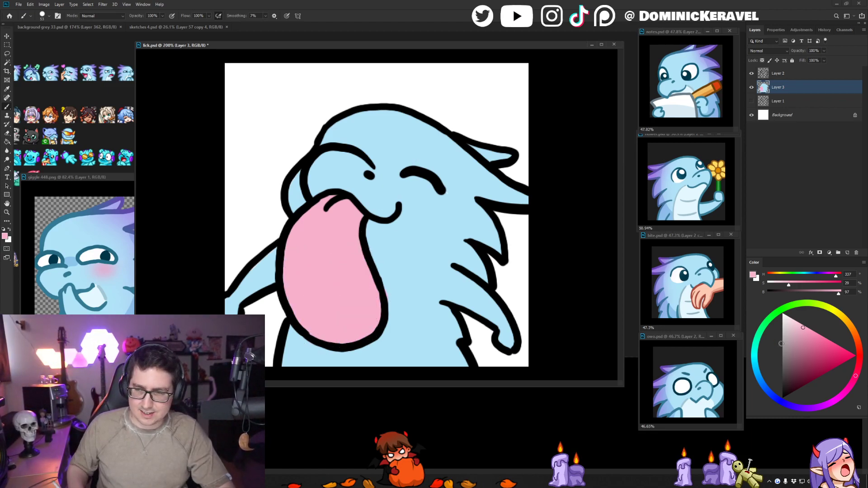
- Refill the tongue with a more saturated pink at 34% saturation and 100% brightness
key(g)
scroll(552, 226, down, 5)
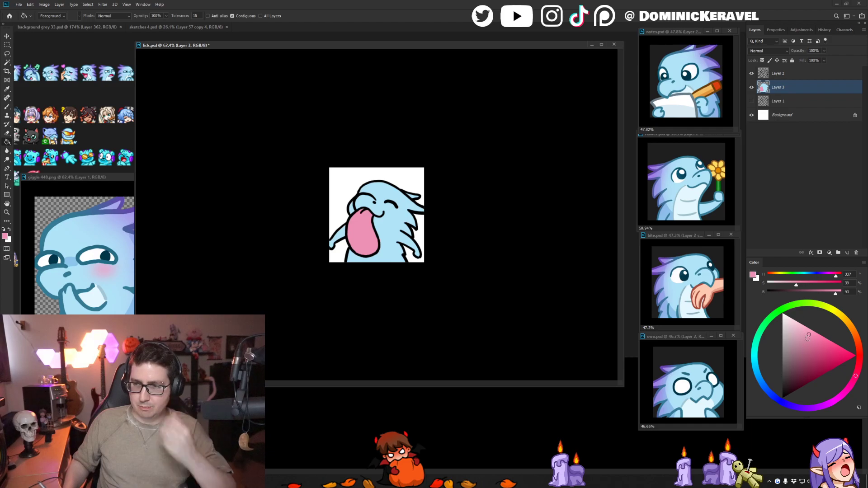
click(810, 332)
click(351, 250)
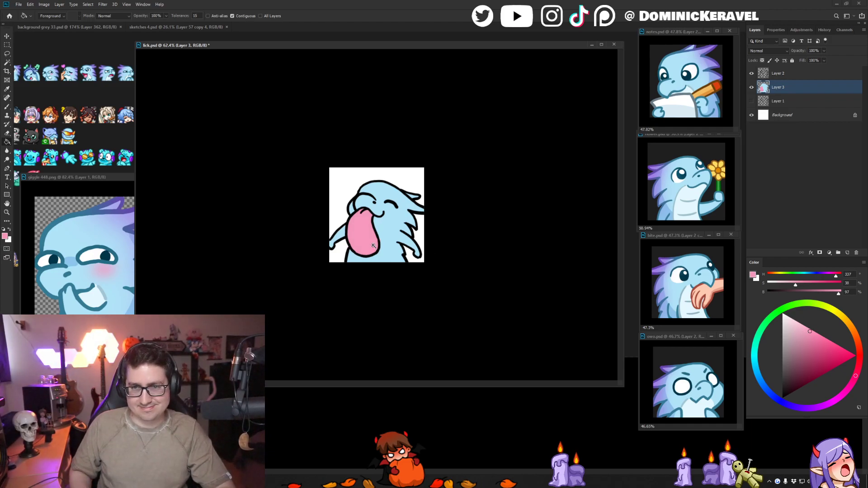
click(799, 317)
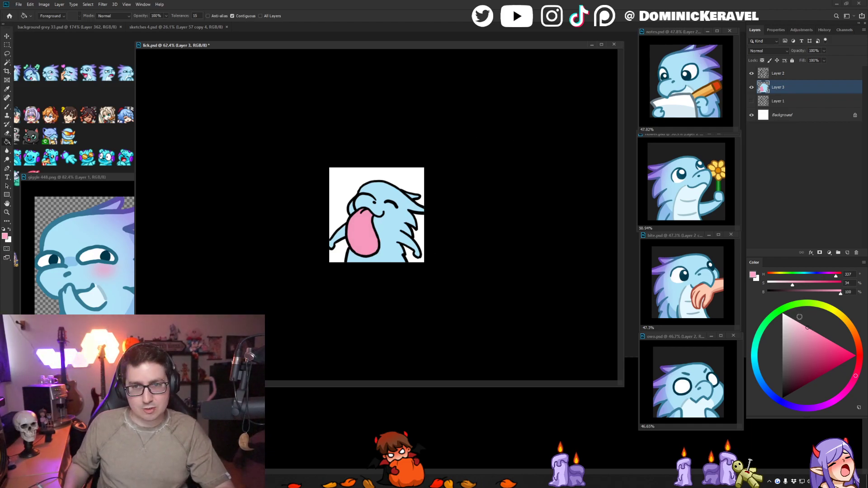
click(362, 237)
scroll(380, 216, up, 3)
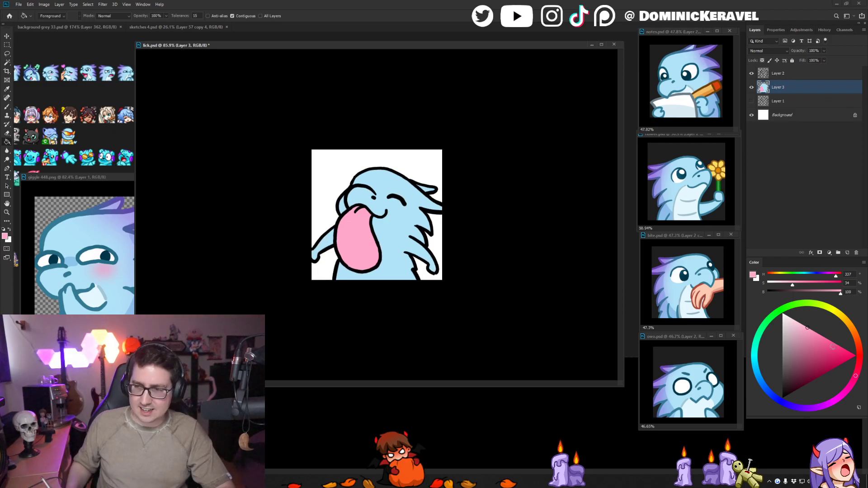
- Shade the tongue's right and lower edges with a darker pink inside a selection, refine the shadow with the base pink, and deselect
key(b)
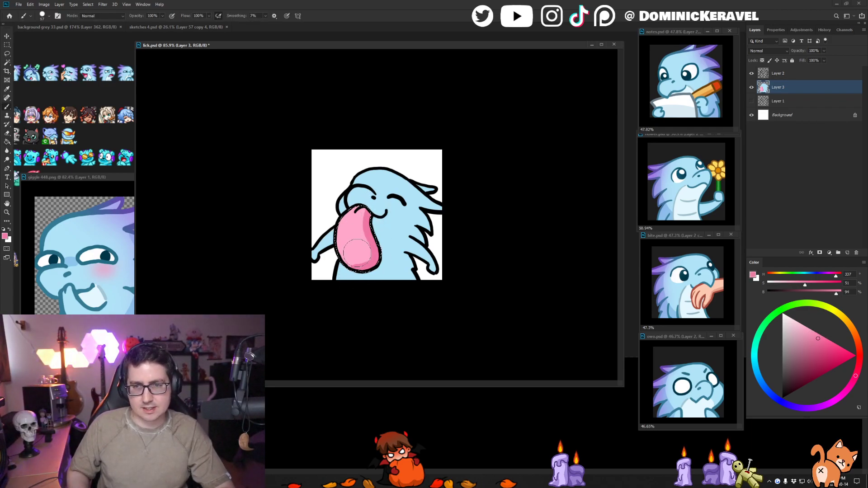
alt+click(355, 253)
drag(356, 252, 361, 255)
alt+click(372, 241)
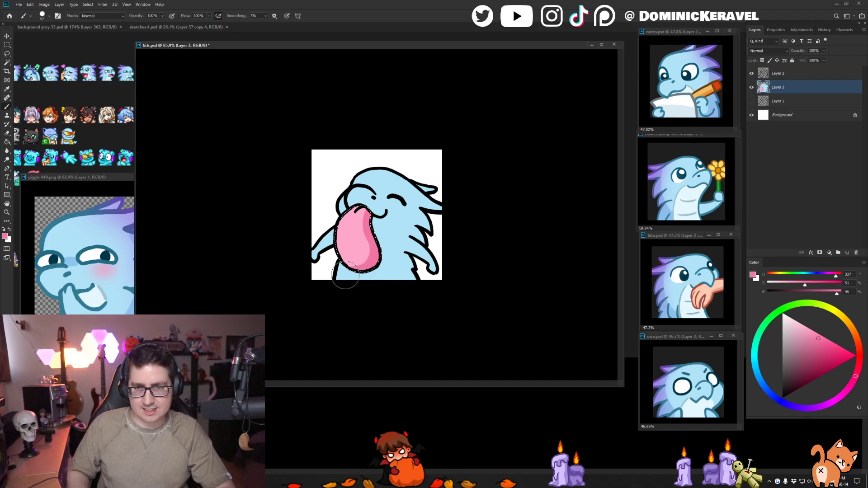
alt+click(365, 244)
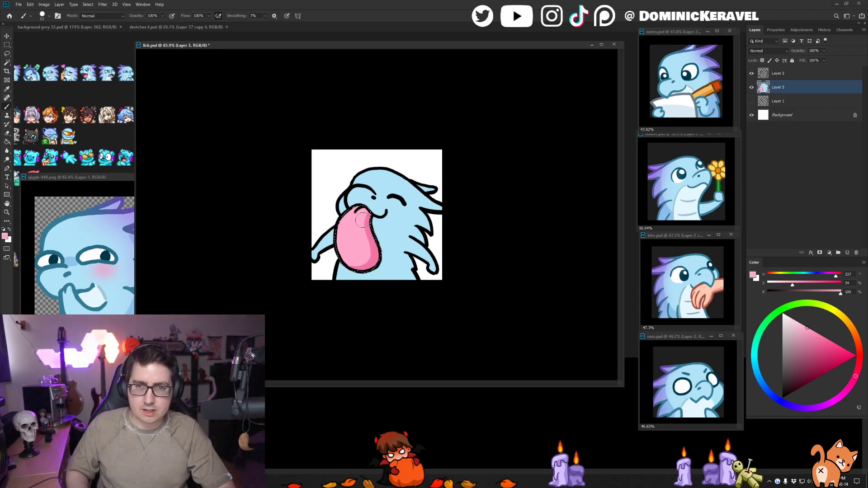
alt+click(377, 258)
key(ctrl+d)
key(e)
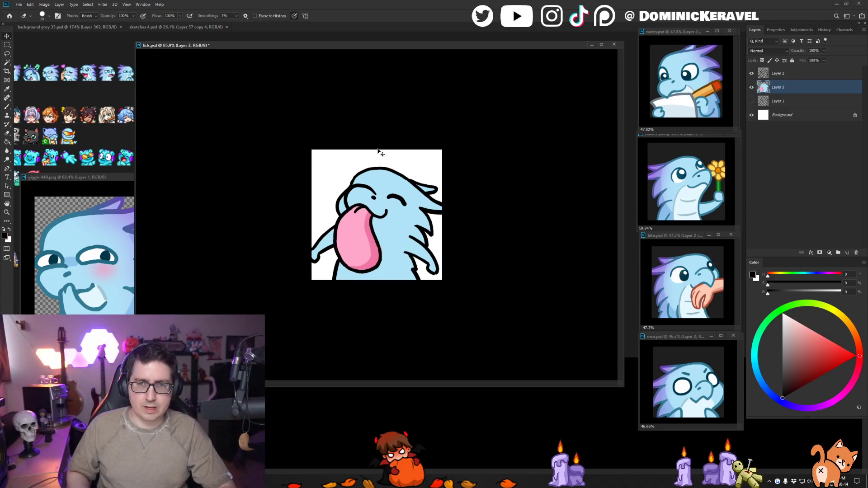
key(v)
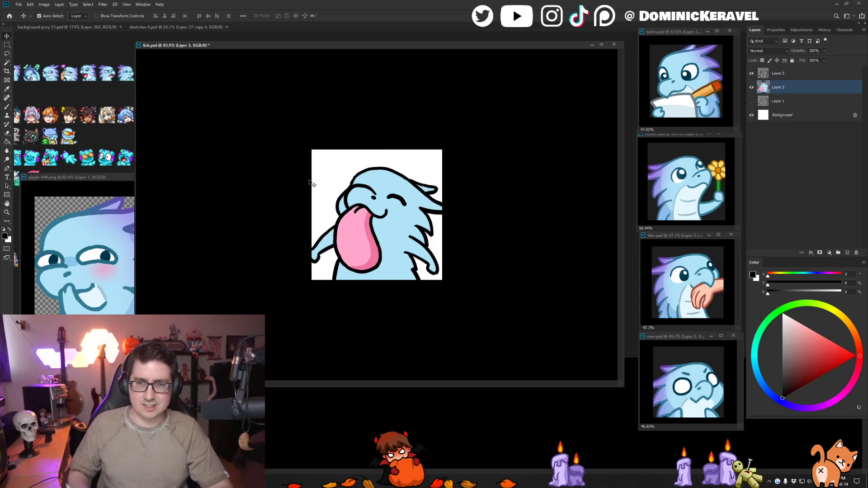
ctrl+drag(332, 175, 399, 188)
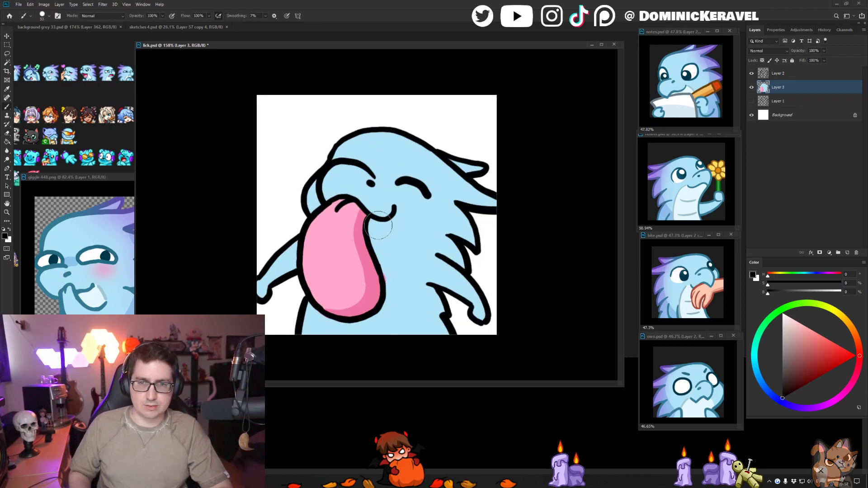
- Sample the darker blue shadow from bite.psd and select the blue body area in lick.psd with the Magic Wand
click(697, 265)
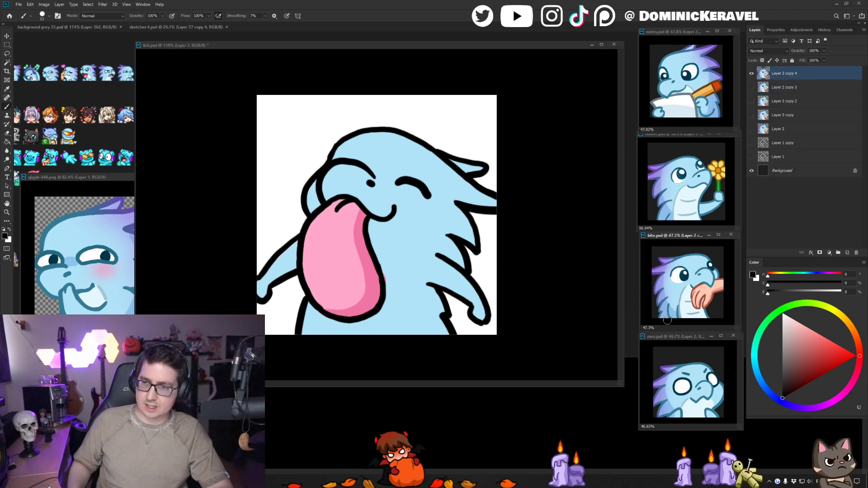
alt+click(673, 314)
key(v)
click(423, 264)
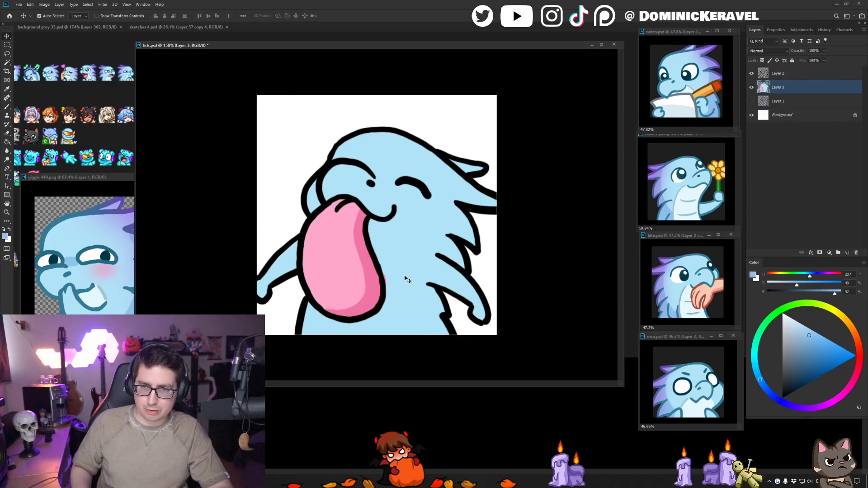
key(b)
key(w)
click(454, 223)
key(b)
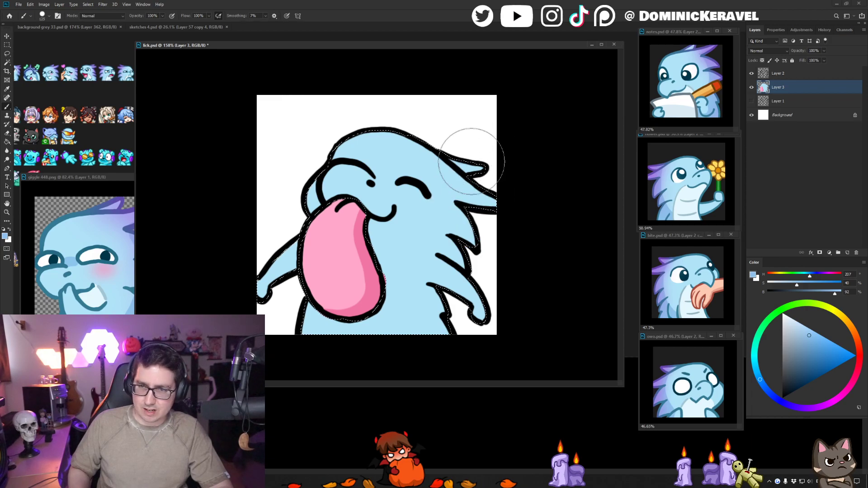
- Brush the darker blue shadow down the dragon's back, over the head spikes, neck spikes and right arm
drag(479, 167, 472, 272)
mouse_move(484, 198)
mouse_down()
mouse_move(464, 295)
mouse_move(461, 345)
mouse_up()
drag(488, 208, 466, 208)
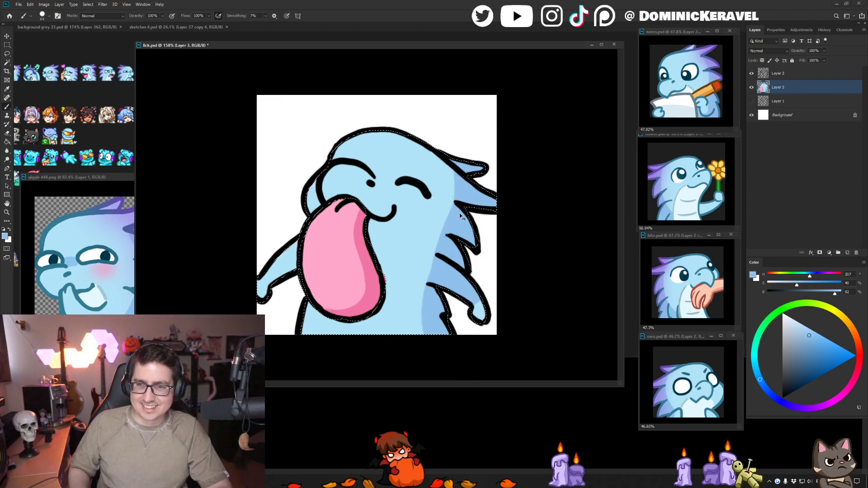
- Trim the back shadow with light blue along the body and right arm, retouch its edge, and clear the selection
alt+click(417, 250)
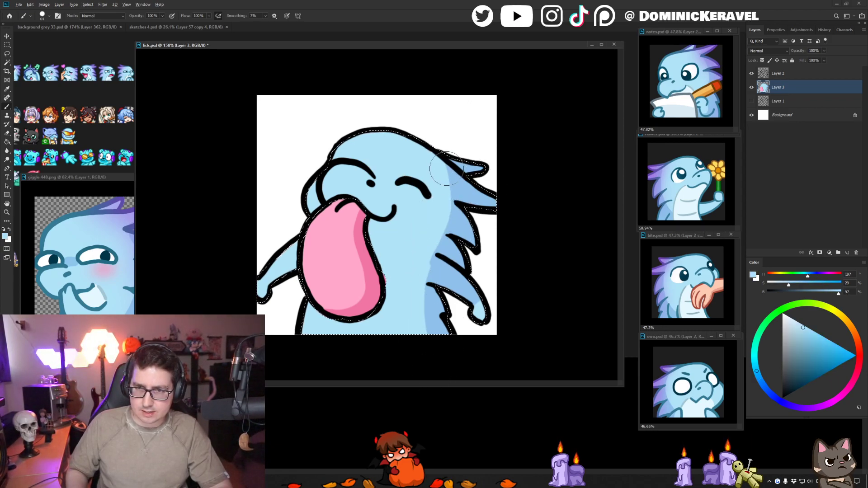
mouse_move(447, 169)
mouse_down()
mouse_move(426, 265)
mouse_move(422, 254)
mouse_move(441, 243)
mouse_move(436, 272)
mouse_up()
alt+click(448, 272)
alt+click(430, 258)
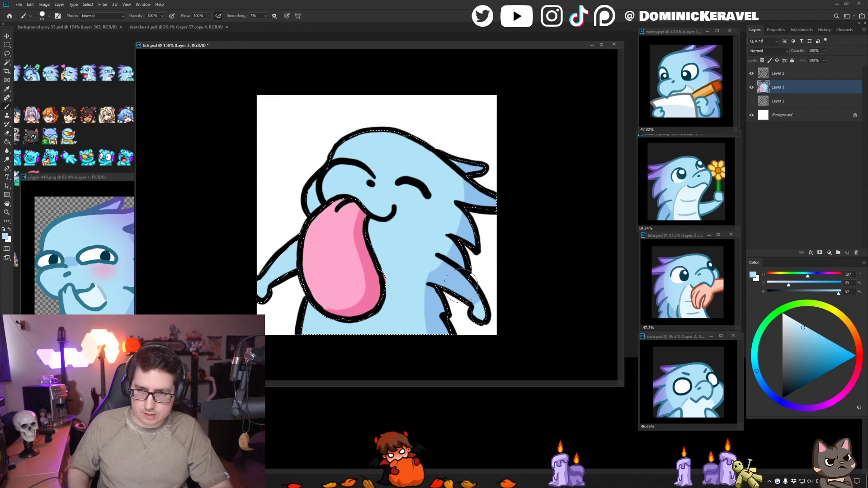
alt+click(455, 256)
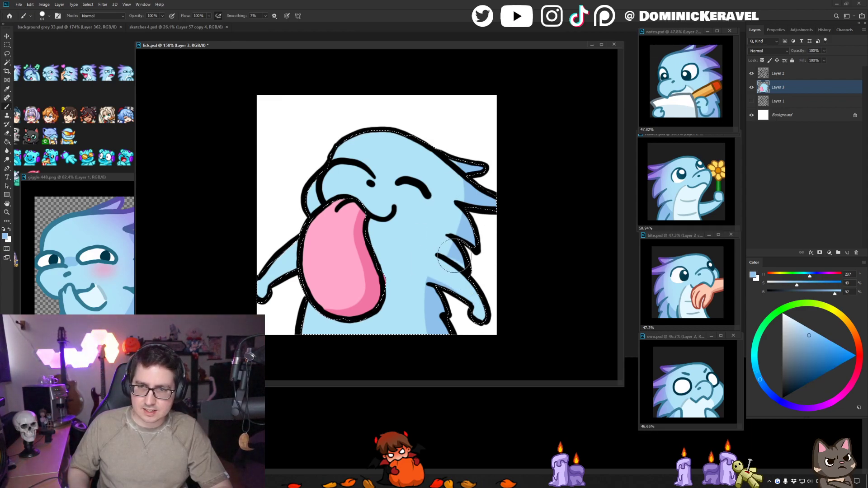
key(ctrl+d)
key([)
alt+click(398, 262)
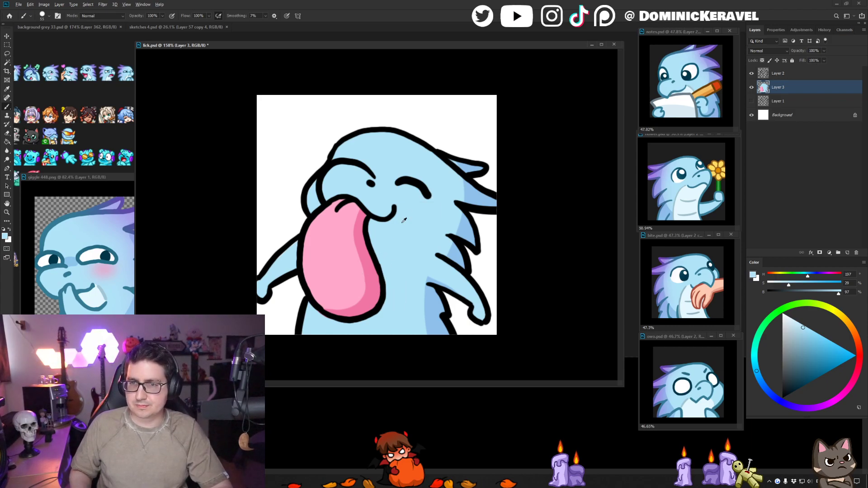
- Sample the pale blue-white from the paper-and-pencil reference emote and paint the dragon's belly from the chin down
alt+click(689, 88)
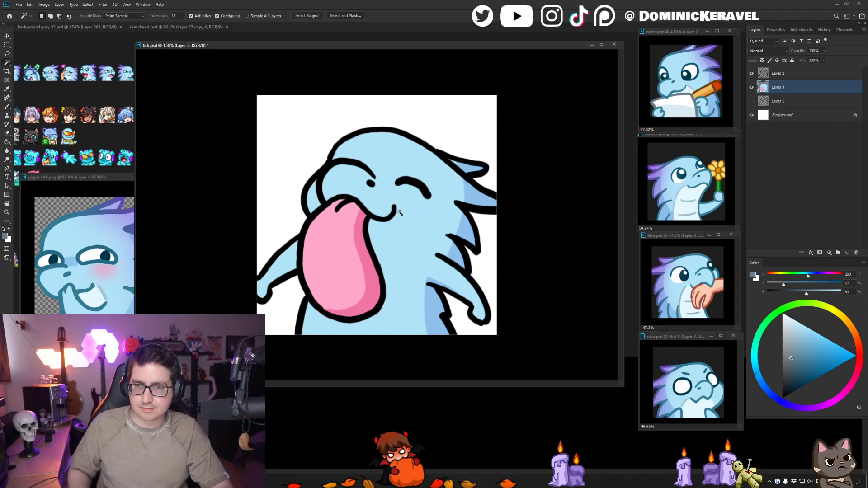
alt+click(690, 89)
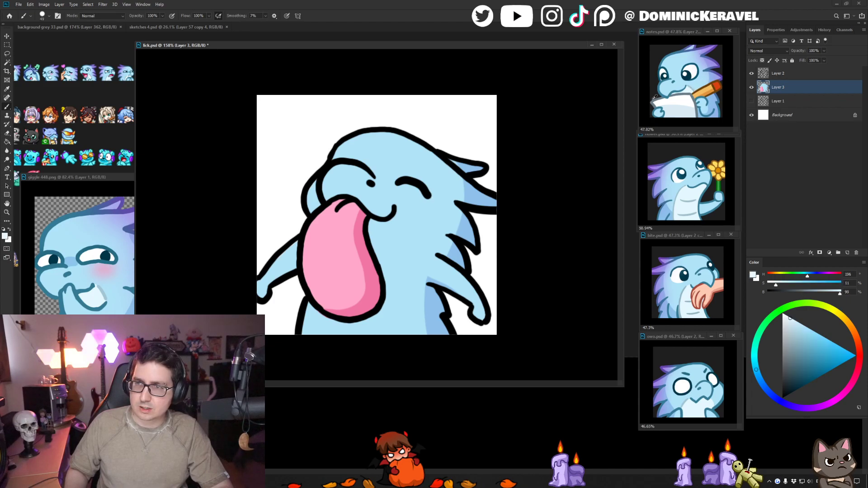
mouse_move(400, 215)
mouse_down()
mouse_move(389, 233)
mouse_move(374, 225)
mouse_move(385, 251)
mouse_move(402, 220)
mouse_move(423, 354)
mouse_move(393, 235)
mouse_move(387, 265)
mouse_move(398, 315)
mouse_move(355, 329)
mouse_move(316, 317)
mouse_move(321, 341)
mouse_up()
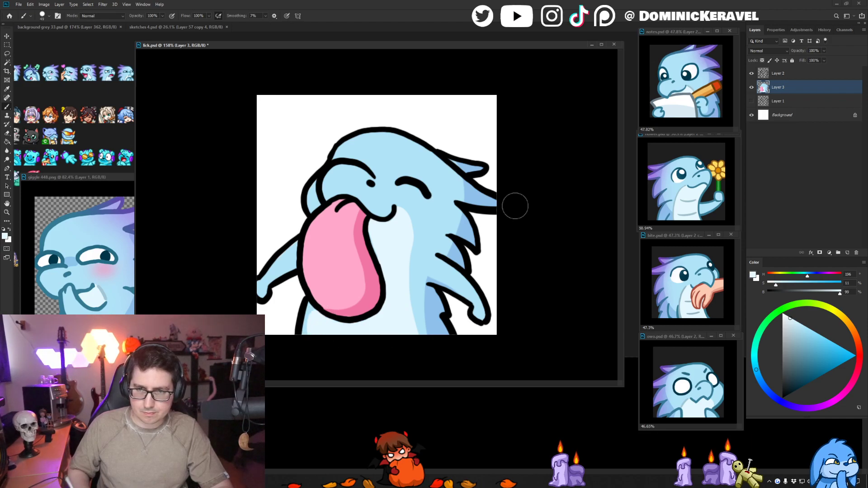
- Touch up the shading at the tongue's lower tip and the belly's edge beneath the tongue
alt+click(356, 312)
mouse_move(350, 311)
mouse_down()
mouse_move(329, 314)
mouse_move(313, 332)
mouse_move(302, 311)
mouse_move(309, 336)
mouse_up()
alt+click(315, 322)
alt+click(308, 314)
alt+click(314, 304)
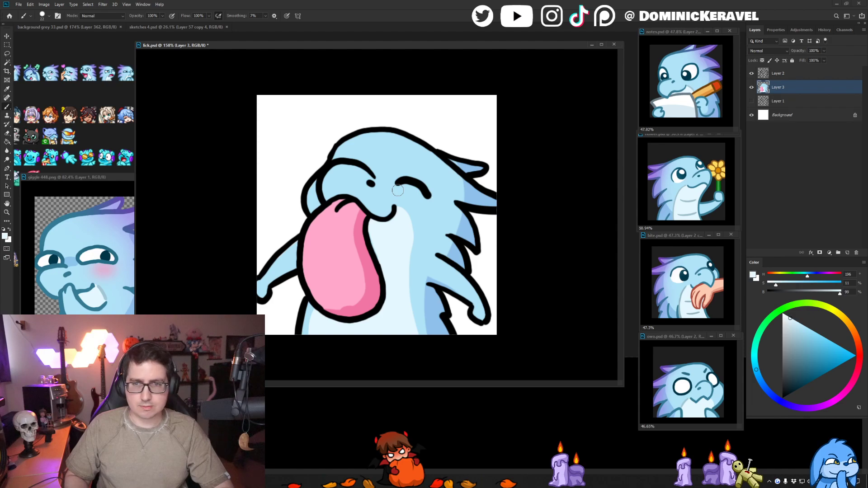
- Sample the greyish blue from the giggle reference and paint thin border lines along both sides of the belly, redoing unsatisfactory strokes
alt+click(103, 291)
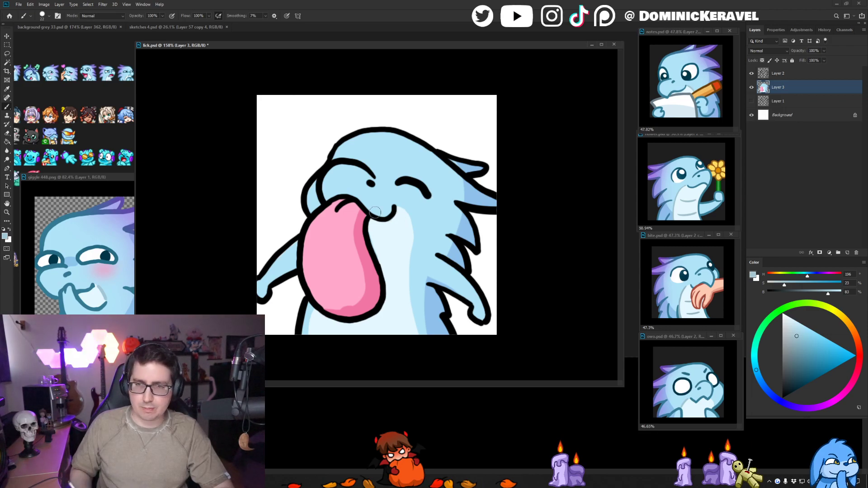
drag(404, 210, 423, 346)
key(ctrl+z)
key(ctrl+z)
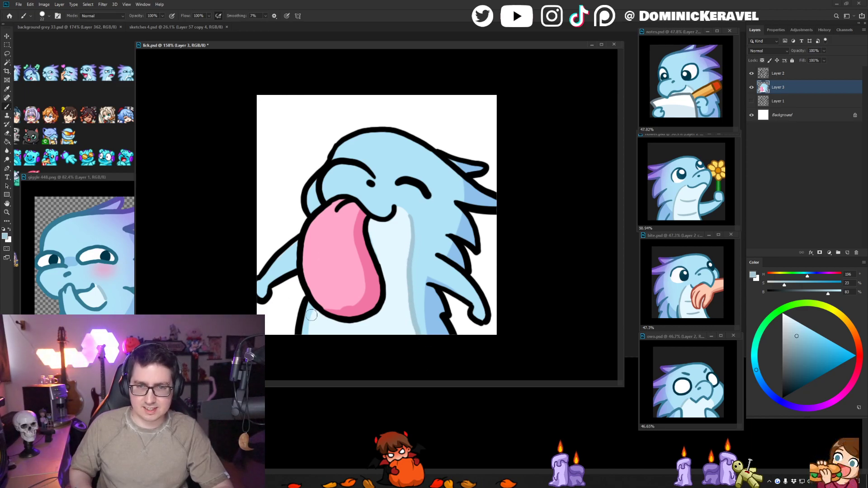
drag(311, 315, 307, 367)
key(ctrl+z)
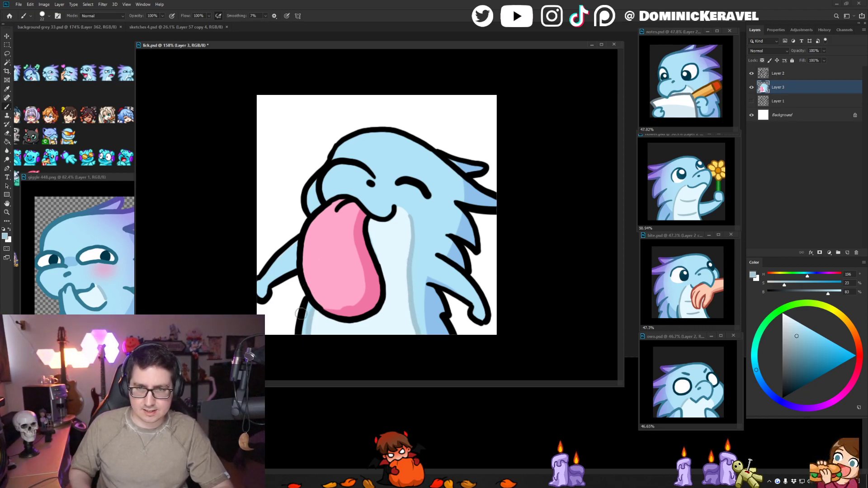
key(v)
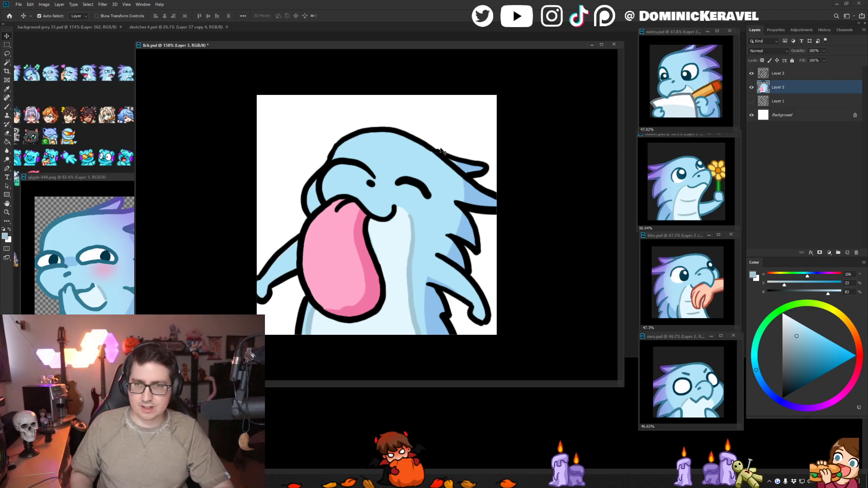
key(b)
alt+click(417, 150)
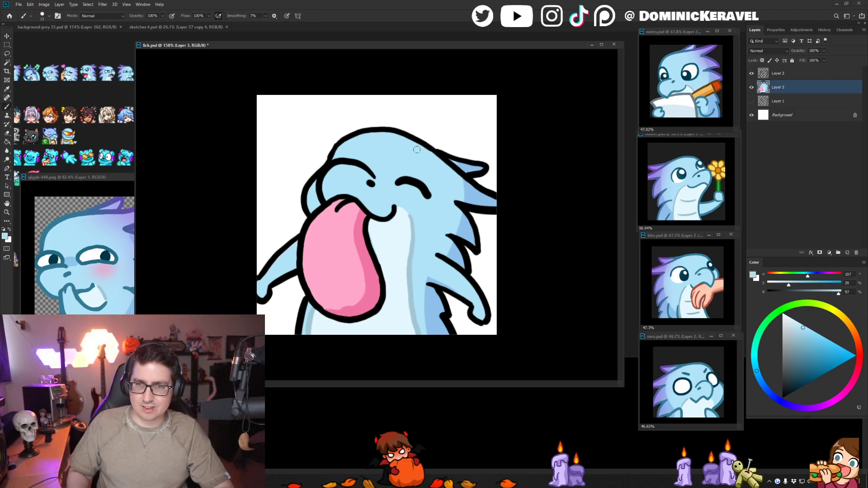
key(e)
key(alt+bracketright)
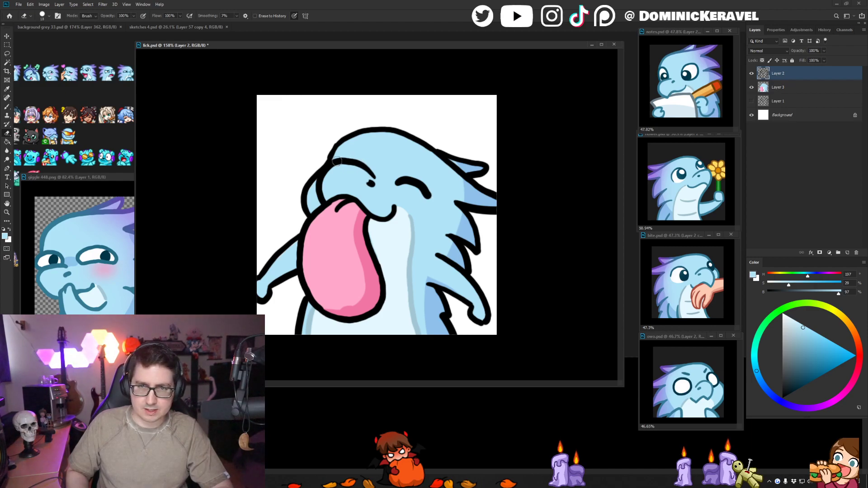
key(v)
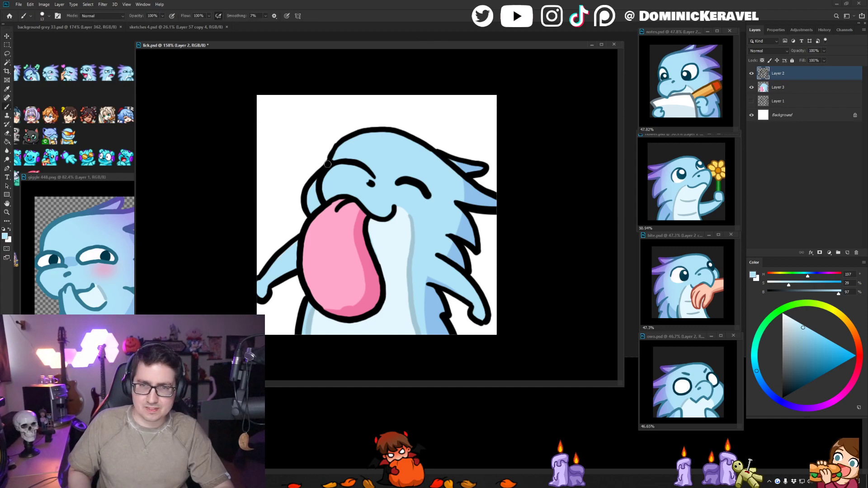
key(b)
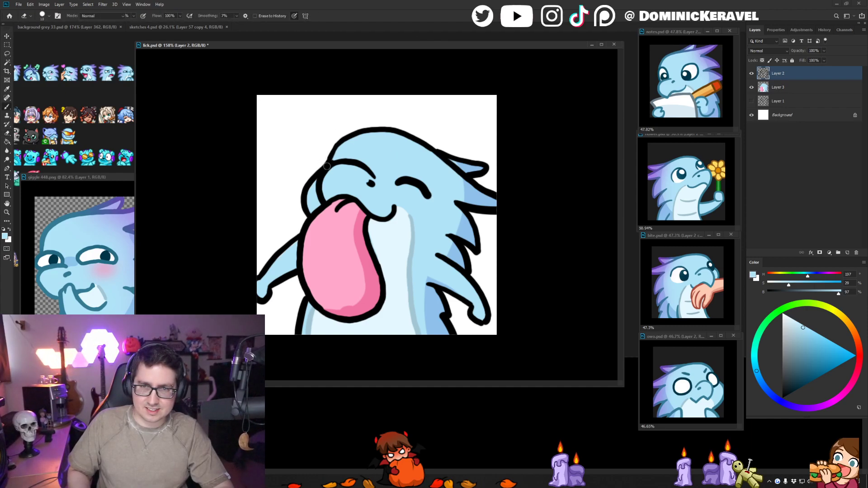
key(d)
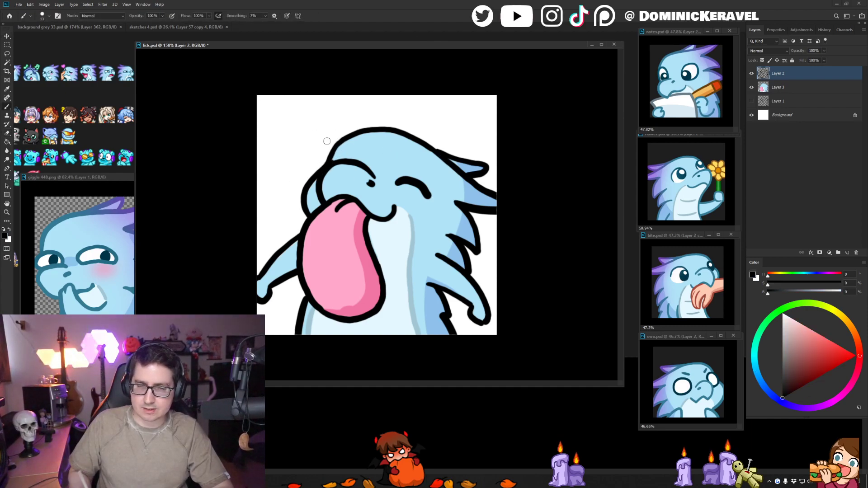
key(v)
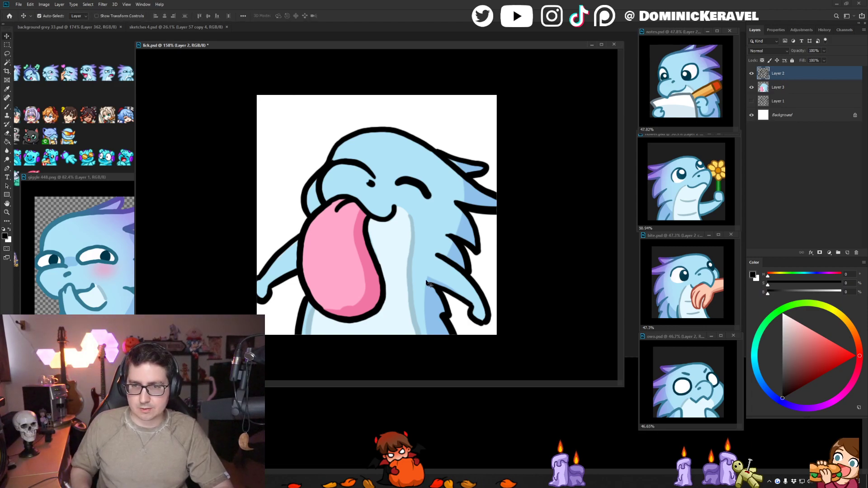
key(b)
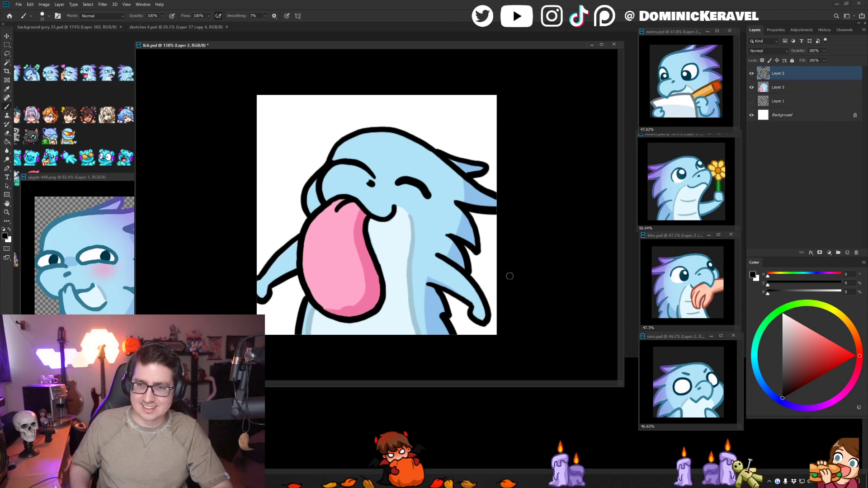
key(v)
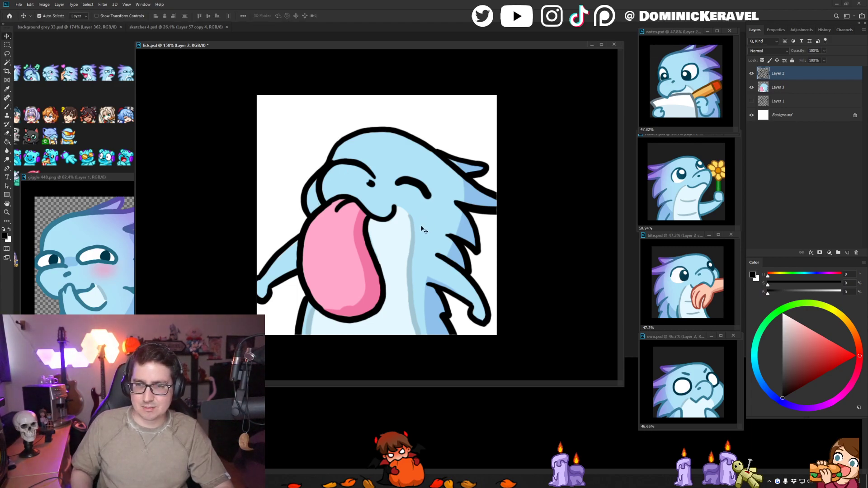
- Sample the belly border's greyish blue and paint short crease lines on the belly beside and below the tongue, redoing unsatisfactory strokes
key(b)
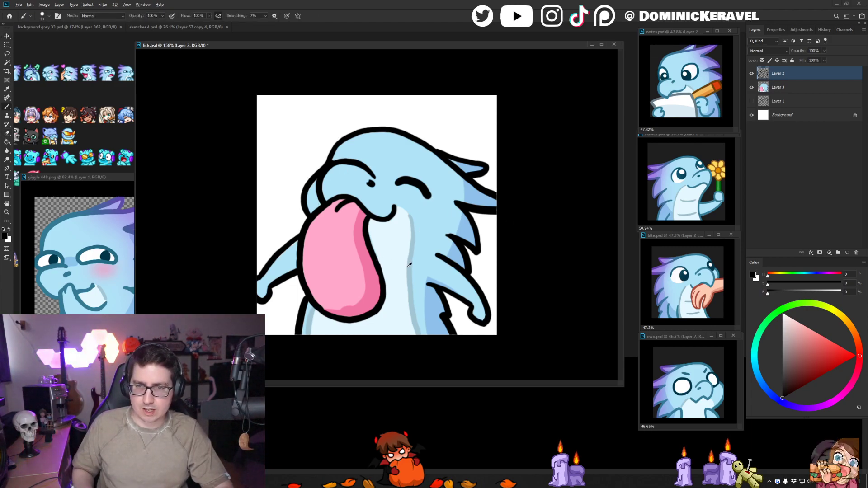
alt+click(410, 257)
mouse_move(373, 256)
mouse_down()
mouse_move(402, 259)
mouse_move(393, 265)
mouse_up()
key(ctrl+z)
key(v)
click(401, 259)
key(b)
key(ctrl+z)
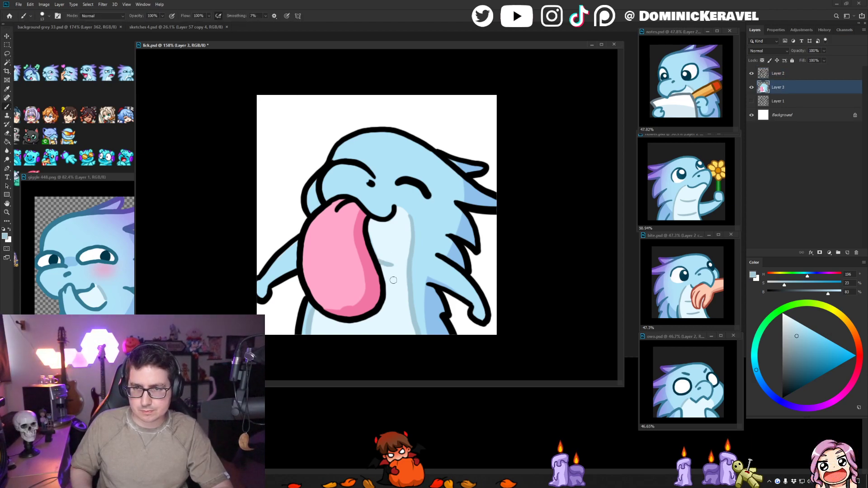
mouse_move(370, 317)
mouse_down()
mouse_move(394, 320)
mouse_move(349, 324)
mouse_up()
key(ctrl+z)
key(ctrl+z)
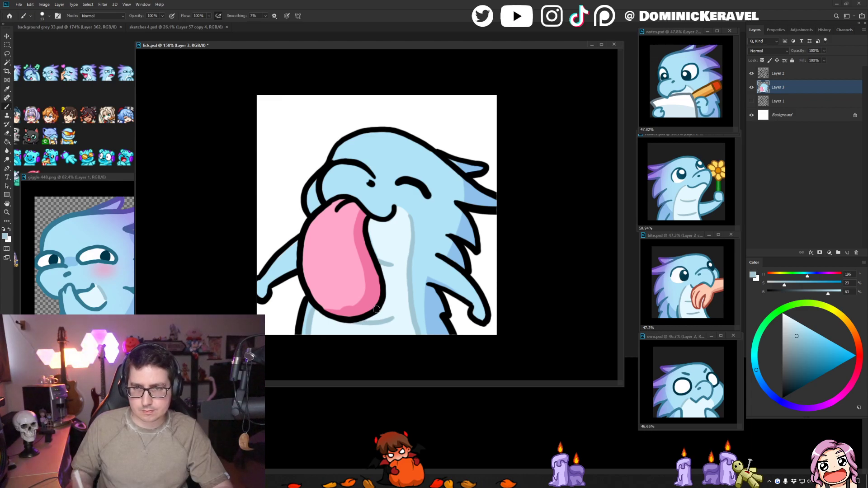
- Shrink the lick.psd window and arrange it beside the giggle reference so both drawings are fully in view
key(v)
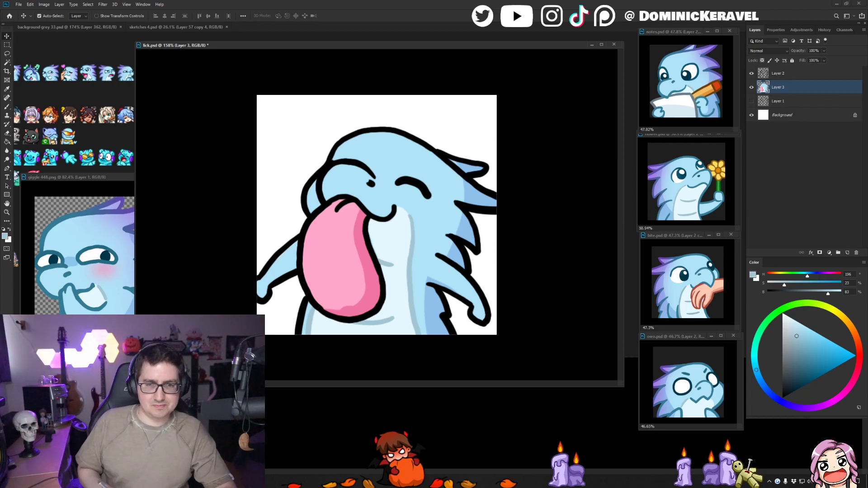
drag(404, 45, 403, 146)
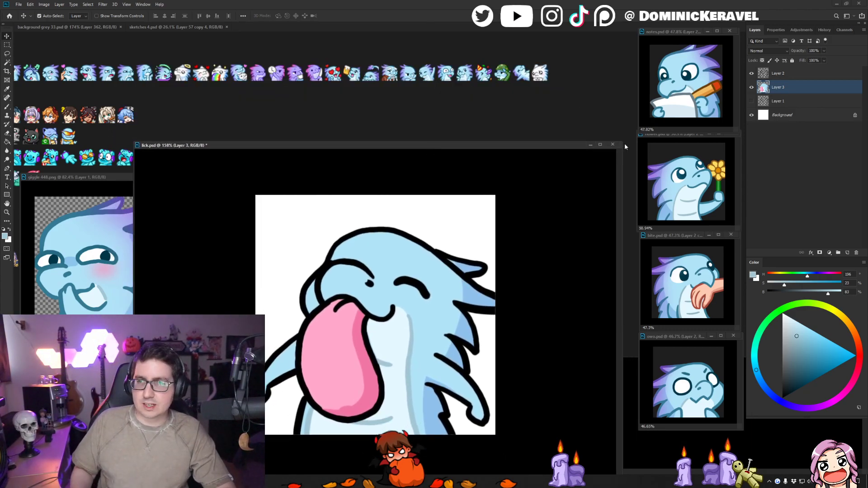
drag(622, 143, 461, 167)
drag(401, 170, 503, 111)
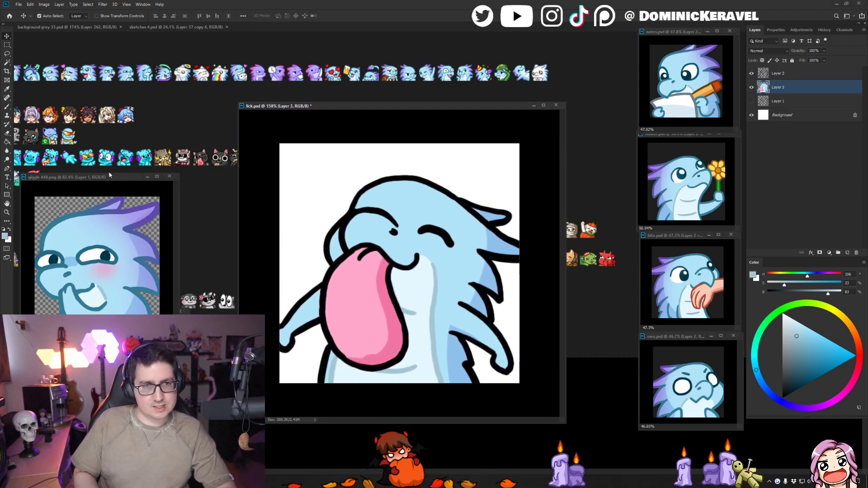
drag(109, 175, 113, 142)
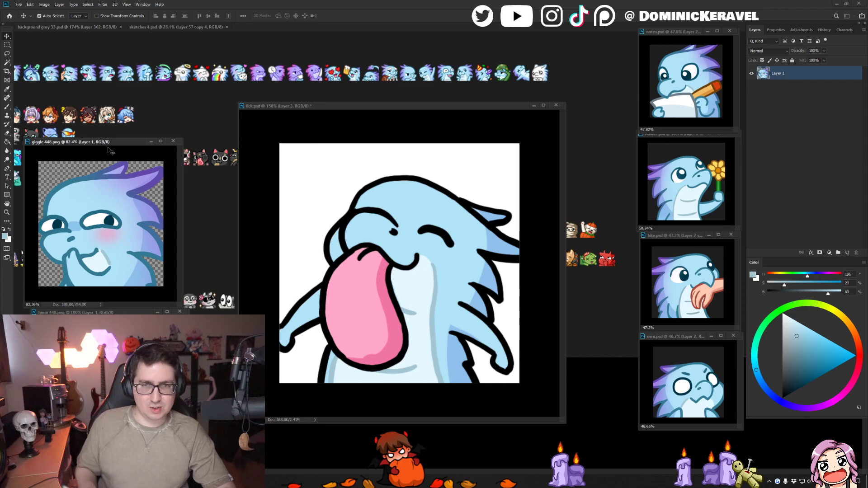
drag(310, 106, 295, 110)
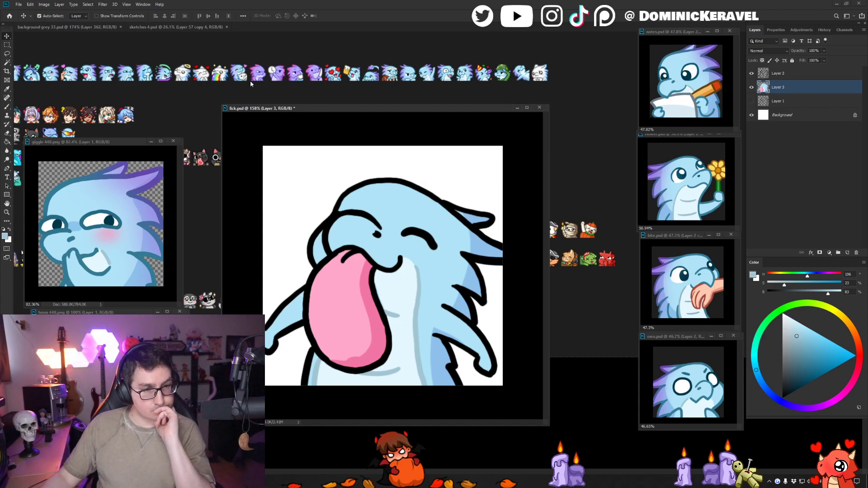
drag(389, 108, 421, 106)
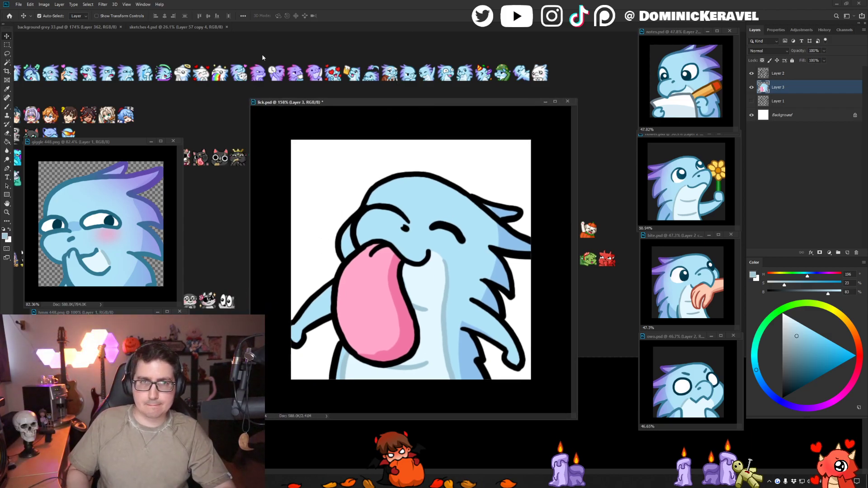
- Bring up sketches-4.psd, sample the light purple from its colour swatches, and reposition the lick.psd window for painting
click(186, 28)
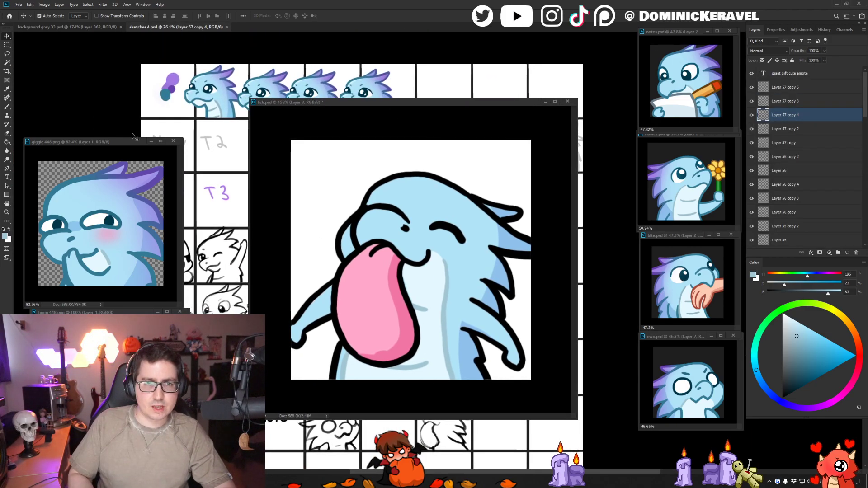
key(b)
alt+click(173, 79)
key(v)
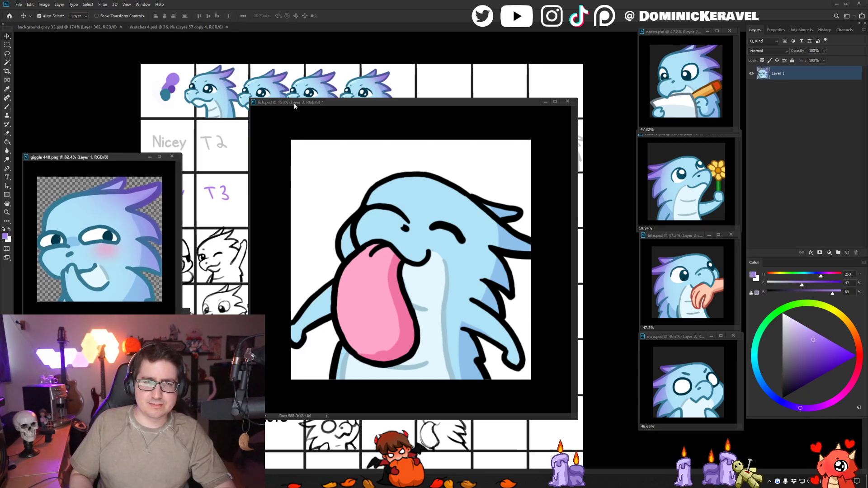
drag(295, 103, 284, 81)
key(e)
key(v)
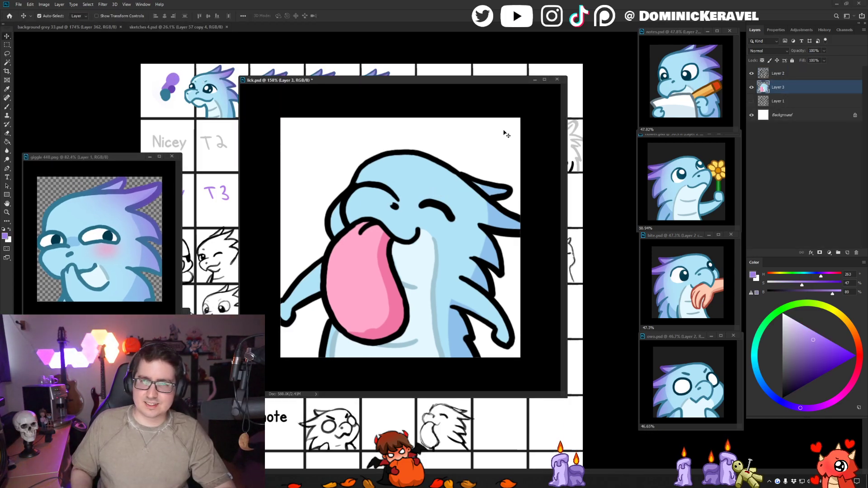
- Lock Layer 3's transparent pixels and use the Air Broosh to blend light purple over the head spikes and back fins
key(b)
right_click(477, 226)
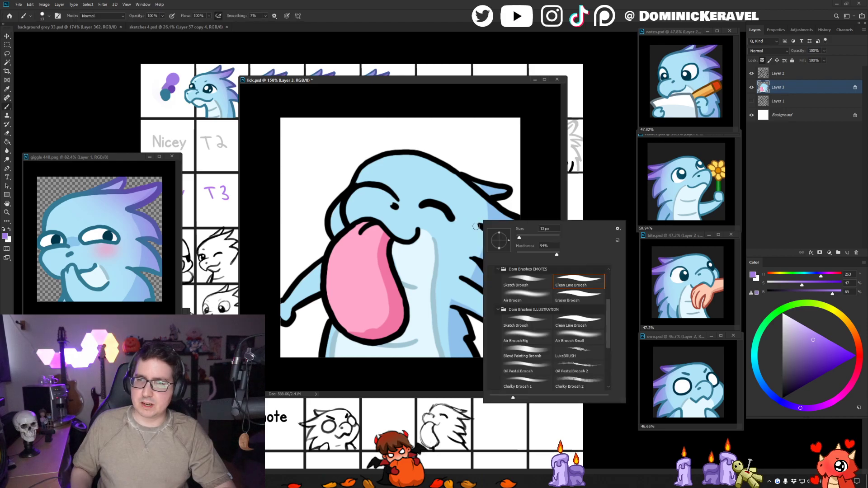
double_click(533, 294)
mouse_move(507, 176)
mouse_down()
mouse_move(496, 329)
mouse_move(512, 208)
mouse_move(523, 228)
mouse_move(513, 279)
mouse_up()
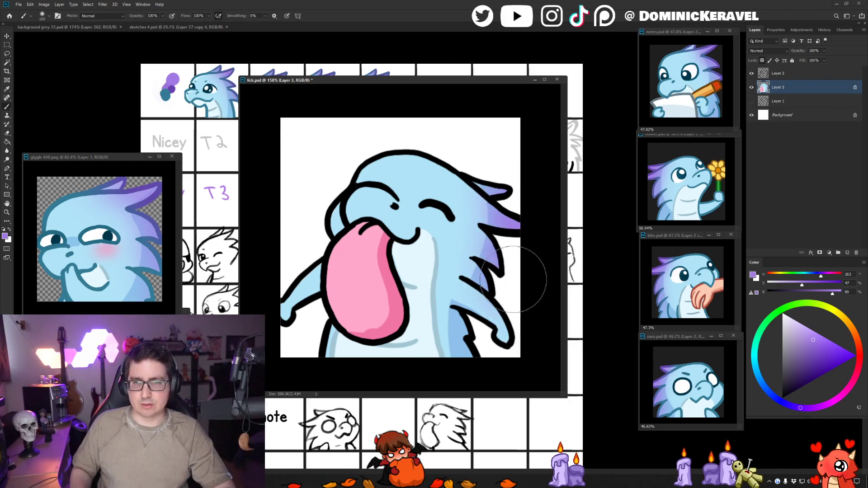
alt+right_click(490, 329)
drag(466, 324, 480, 365)
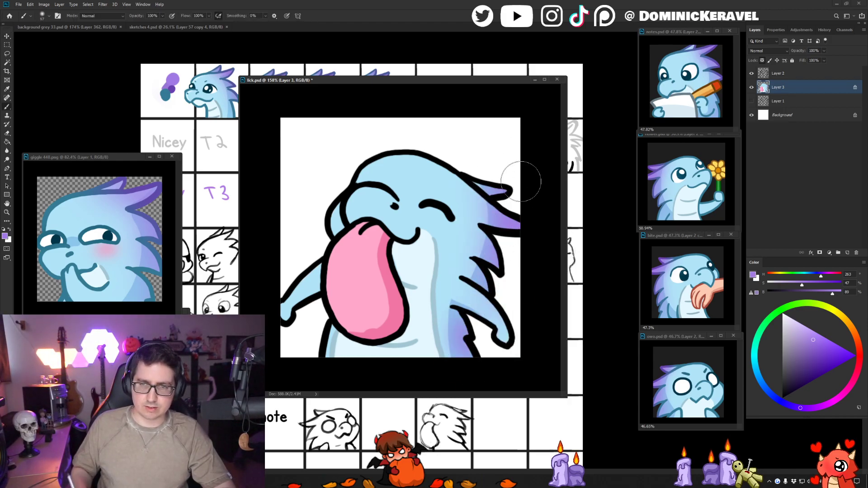
key(e)
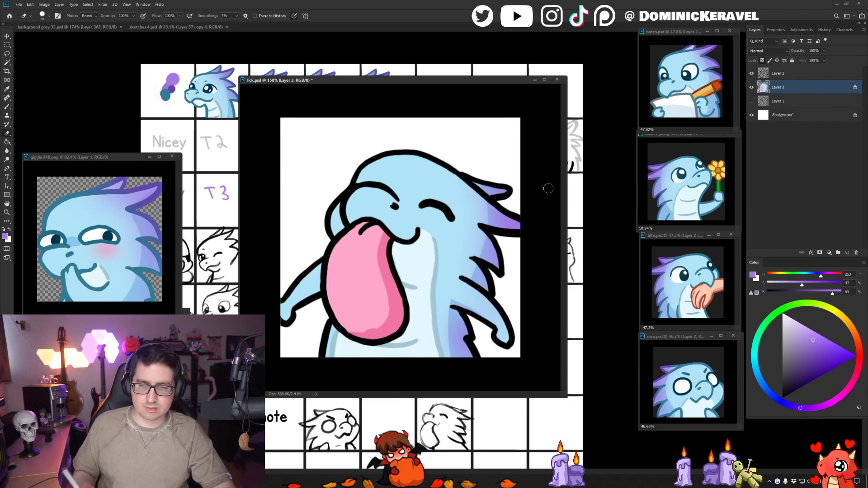
- Lock Layer 2's transparent pixels and fill the black body outlines with medium blue sampled from the giggle reference's outline
key(b)
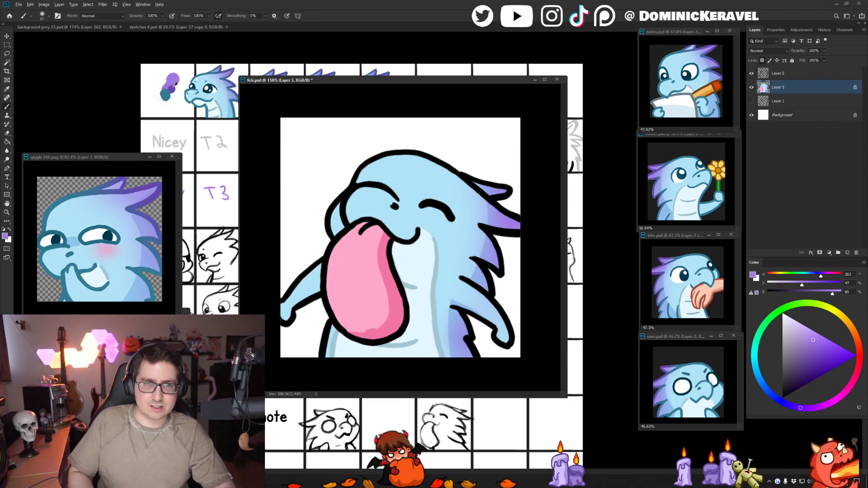
alt+click(175, 84)
key(alt+bracketright)
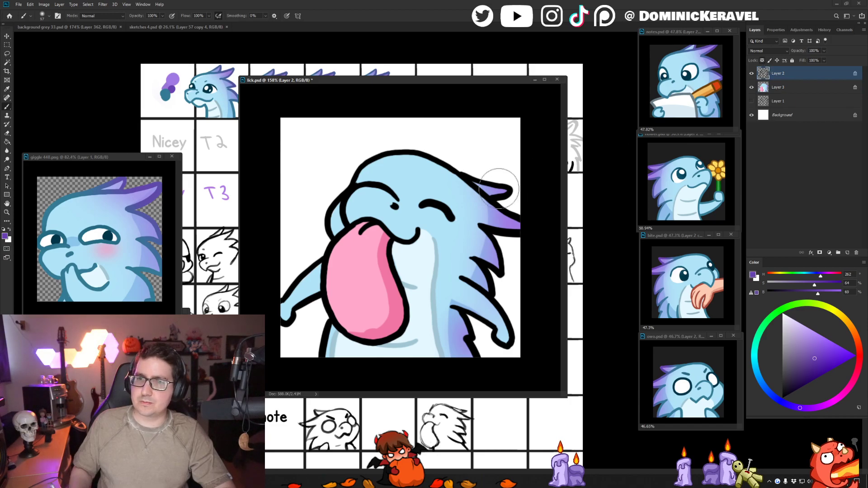
drag(488, 193, 495, 193)
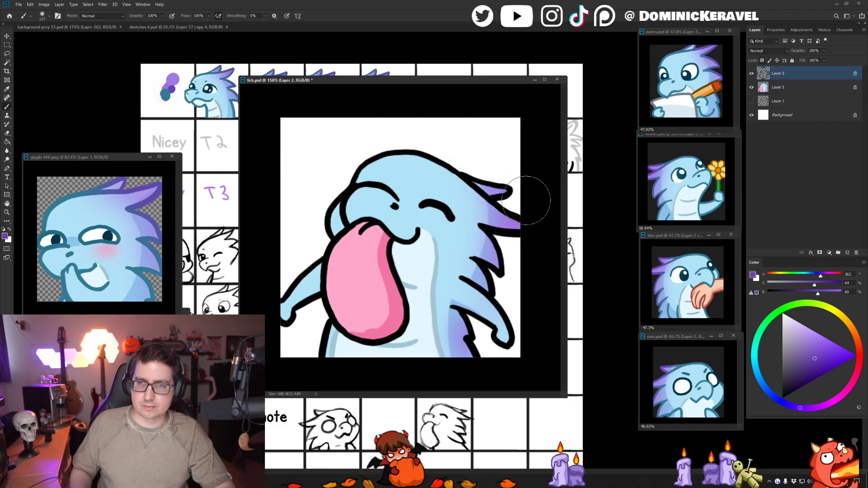
alt+click(52, 202)
key(g)
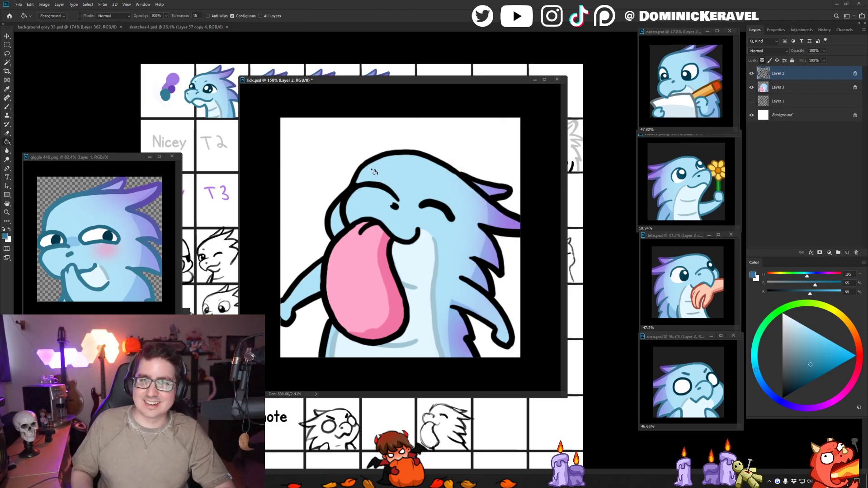
click(373, 163)
click(493, 288)
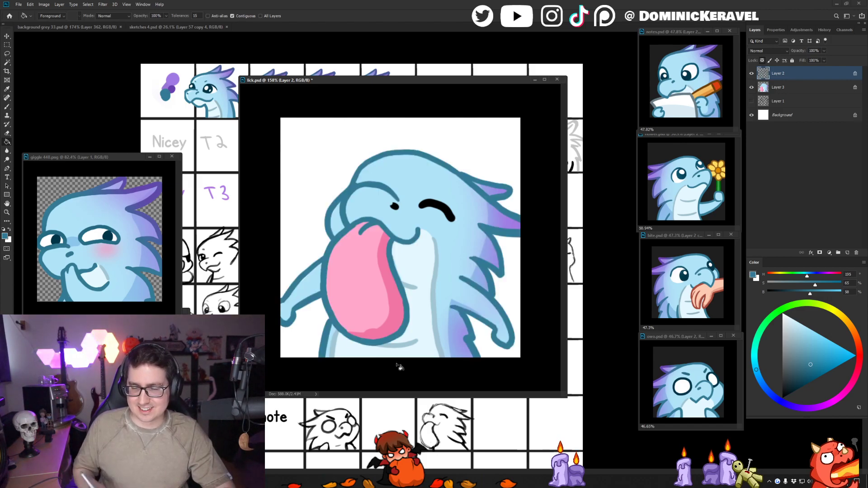
- Sample the dark teal from the giggle reference's eye and fill the closed-eye line with it
key(b)
drag(436, 259, 429, 260)
alt+click(109, 235)
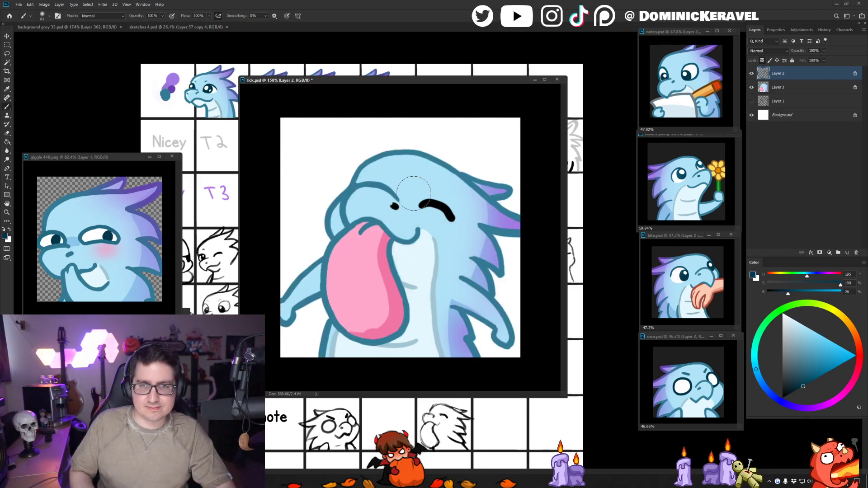
key(g)
click(436, 208)
- Recolour the black nostril with the outline blue sampled from the brow line, using a smaller brush
key(b)
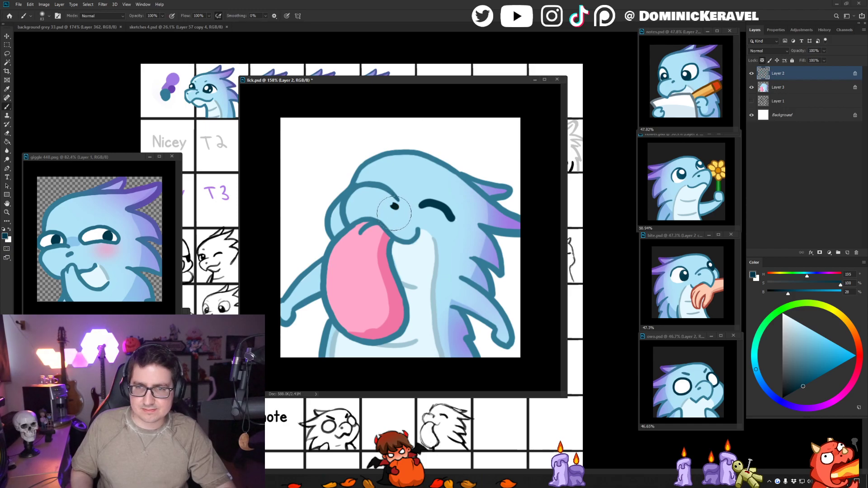
drag(399, 204, 395, 204)
alt+click(392, 192)
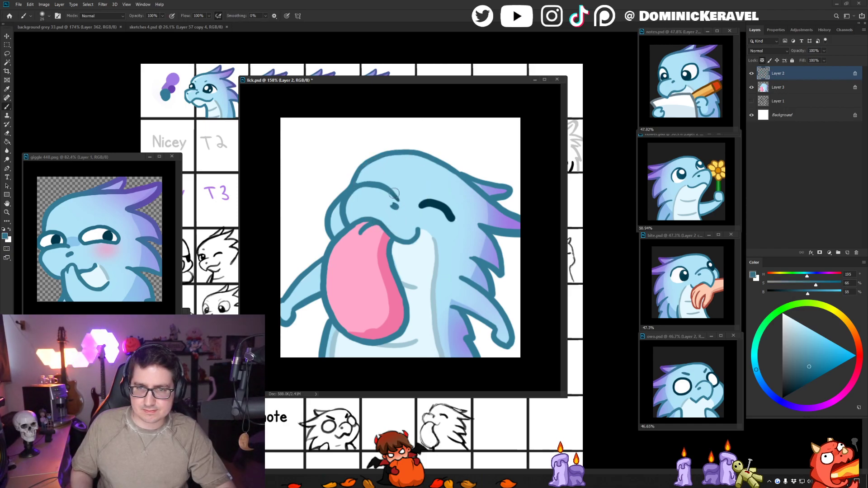
- Sample the dark purple from the sketch swatches and airbrush it over the outlines of the head spikes and back fins
alt+click(175, 85)
drag(465, 189, 500, 176)
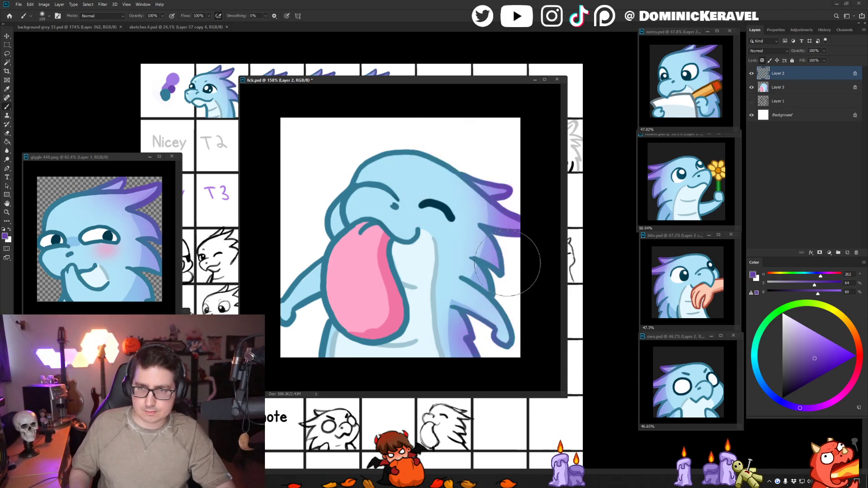
drag(441, 280, 434, 281)
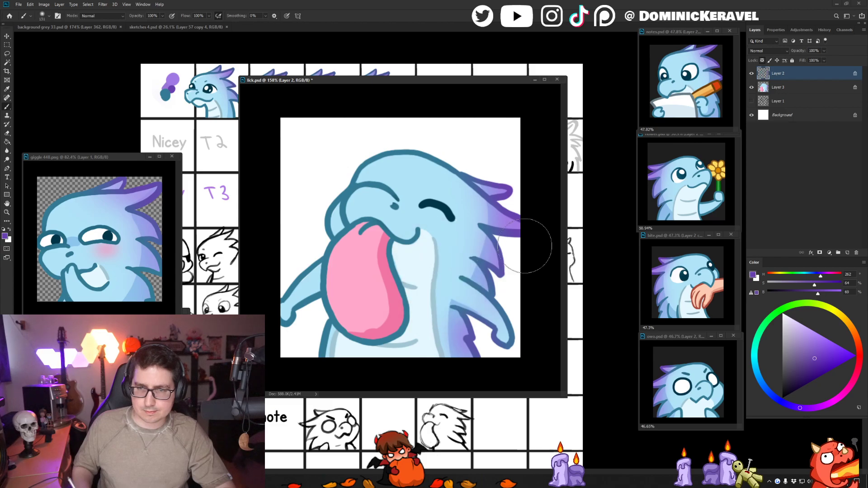
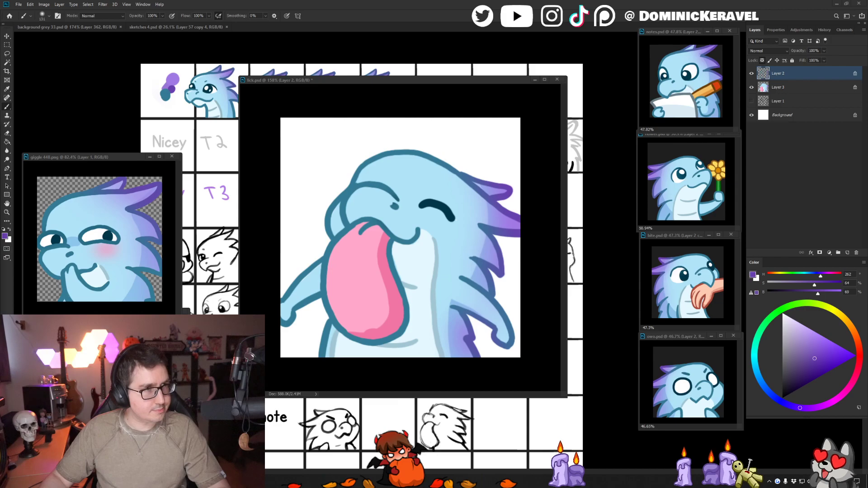
- Recolour the tongue's outline dark crimson using the Eraser Broosh preset, deriving the colour from the tongue's sampled pink
key(e)
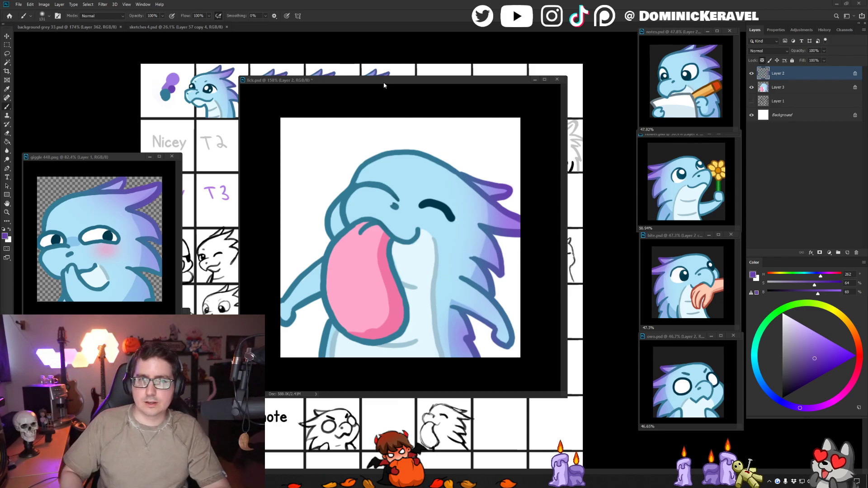
drag(332, 77, 356, 78)
key(v)
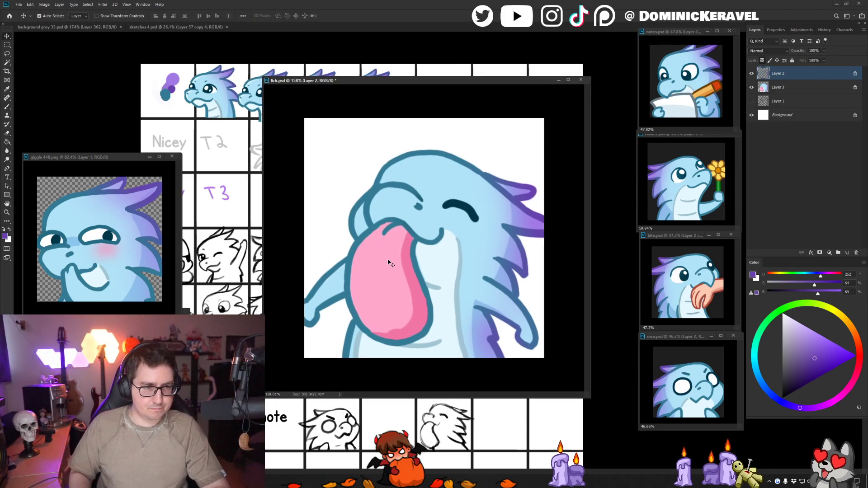
mouse_move(392, 261)
mouse_down()
mouse_move(350, 255)
mouse_move(395, 276)
mouse_move(426, 267)
mouse_up()
key(ctrl+shift+h)
key(b)
right_click(383, 234)
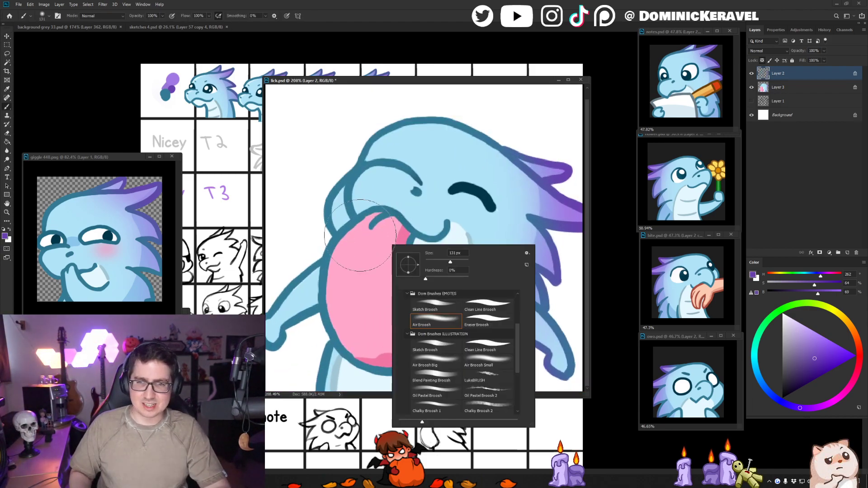
double_click(507, 319)
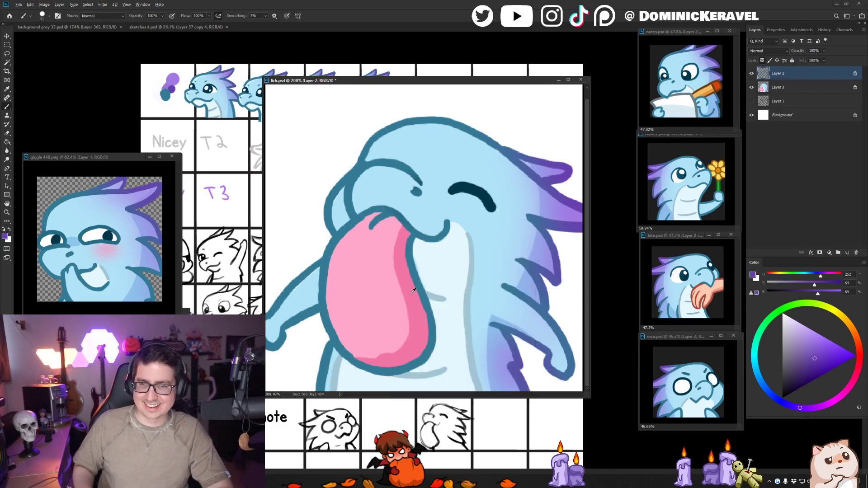
alt+click(378, 272)
click(816, 374)
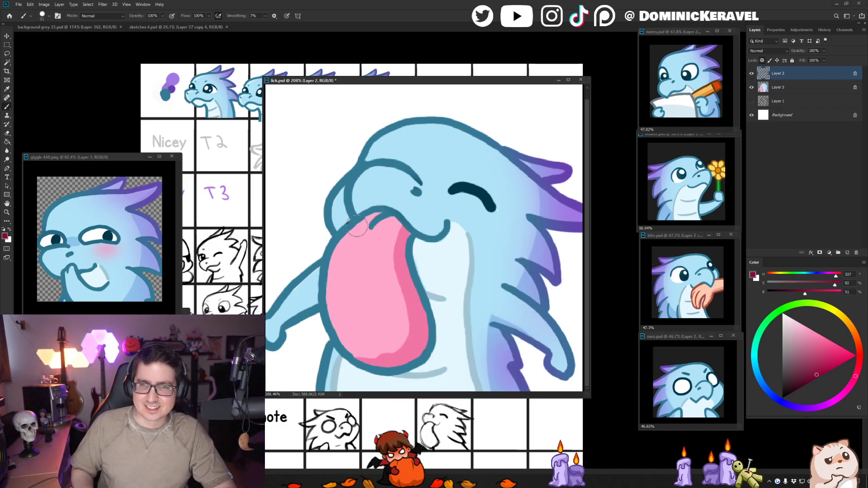
mouse_move(360, 224)
mouse_down()
mouse_move(329, 267)
mouse_move(322, 310)
mouse_move(337, 339)
mouse_up()
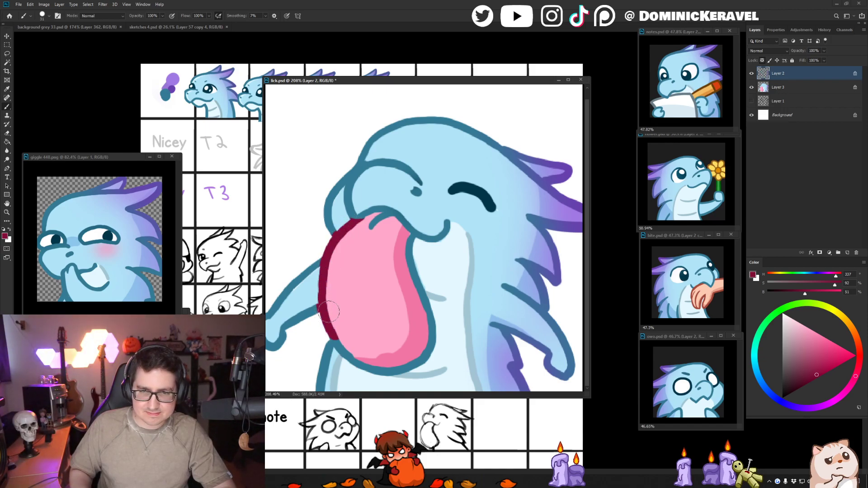
mouse_move(405, 236)
mouse_down()
mouse_move(411, 273)
mouse_move(428, 331)
mouse_move(424, 350)
mouse_move(389, 369)
mouse_up()
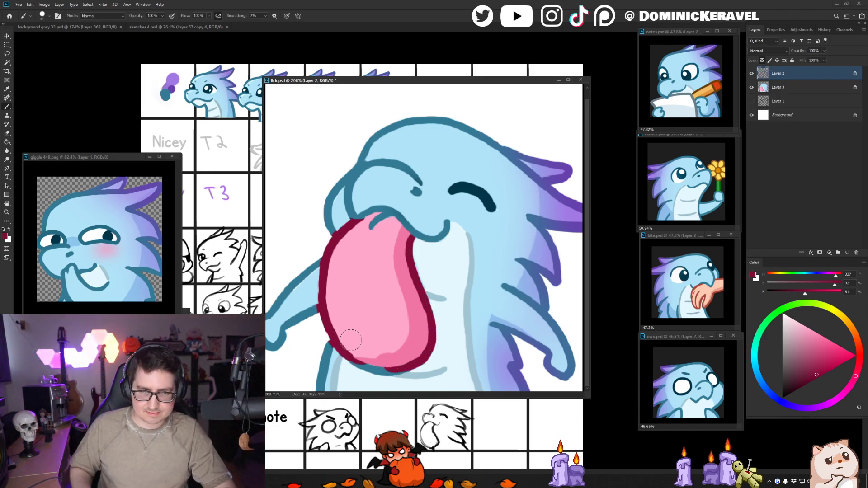
mouse_move(323, 316)
mouse_down()
mouse_move(353, 356)
mouse_move(389, 372)
mouse_up()
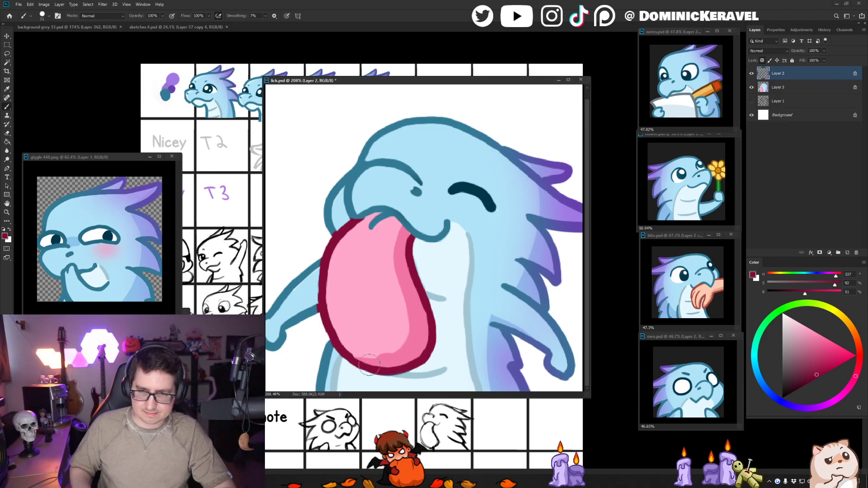
- Touch up the arm and cheek edges beside the tongue with sampled blues and undo the last outline stroke
alt+click(314, 304)
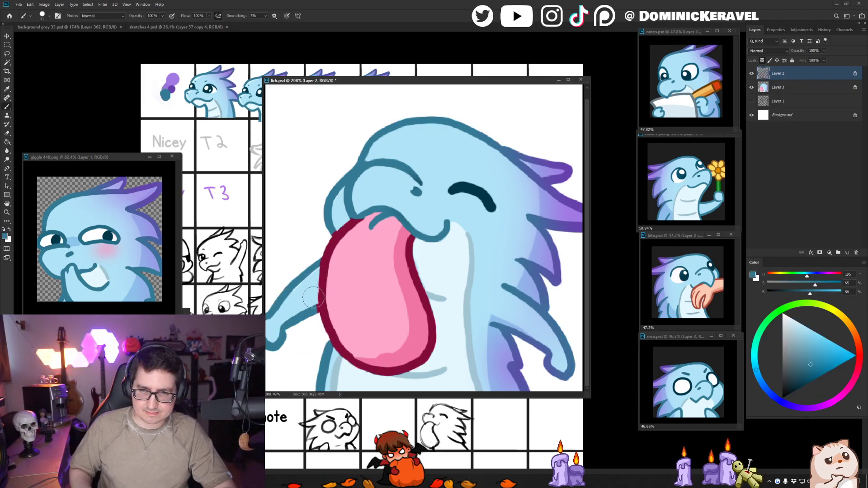
key(alt+bracketleft)
alt+click(311, 286)
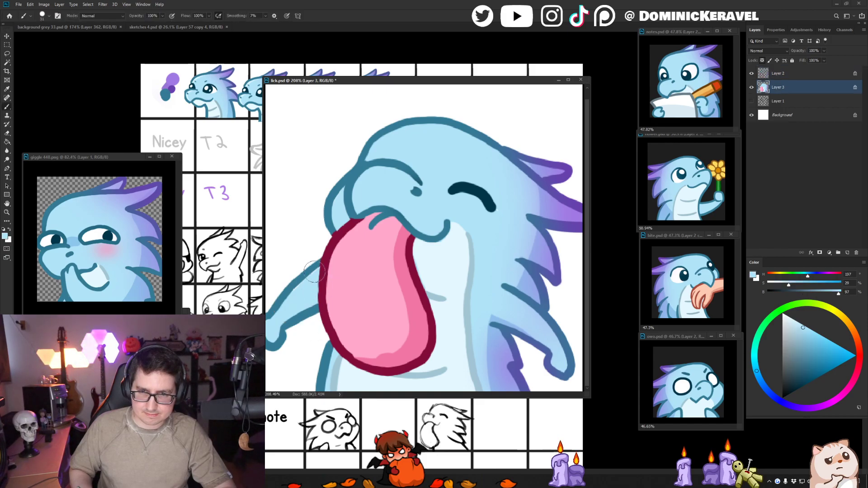
key(v)
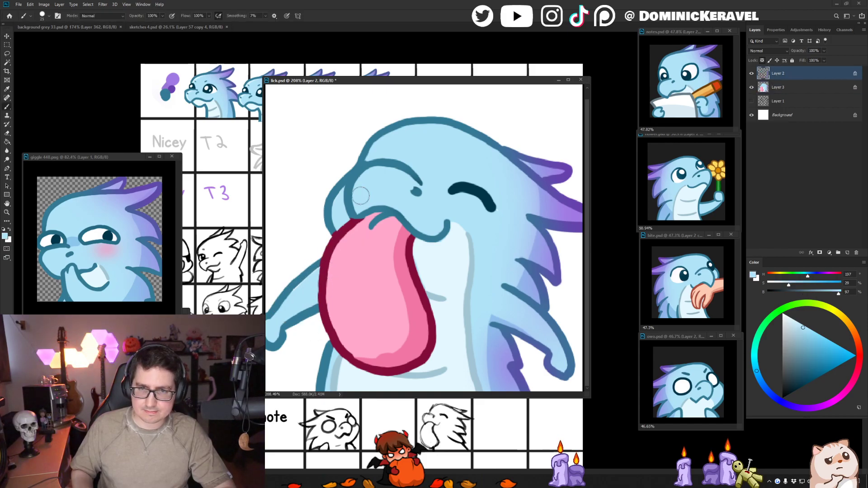
alt+click(348, 219)
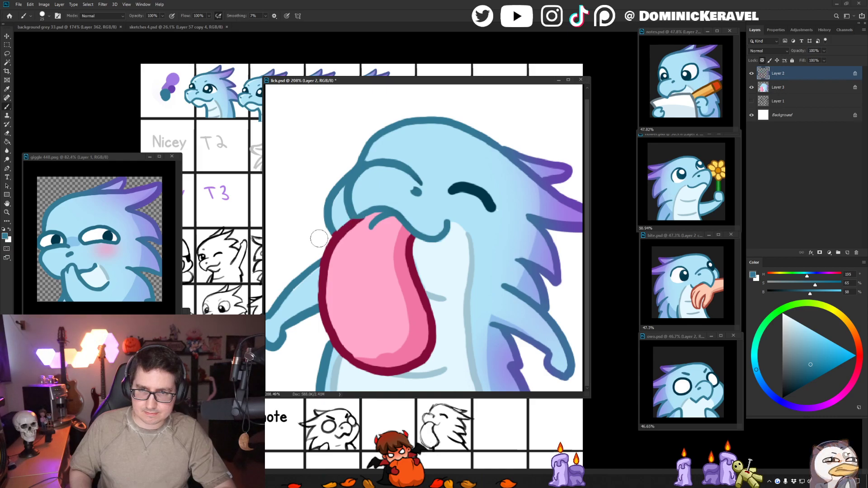
drag(343, 220, 321, 250)
key(ctrl+z)
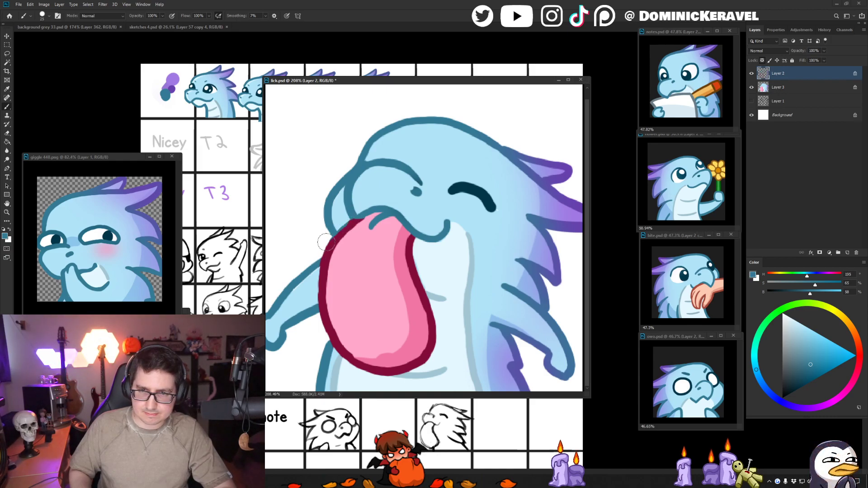
- Recolour the small crease at the top of the tongue with the sampled crimson and save the document
alt+click(359, 223)
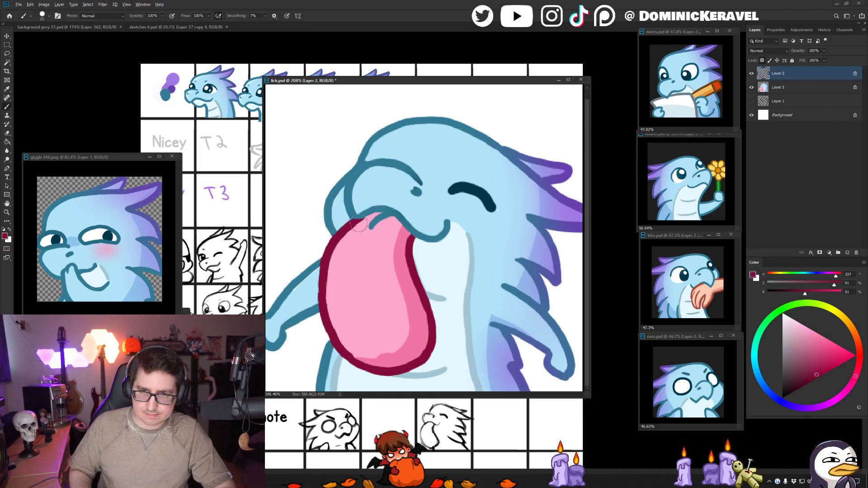
alt+click(367, 211)
alt+click(352, 221)
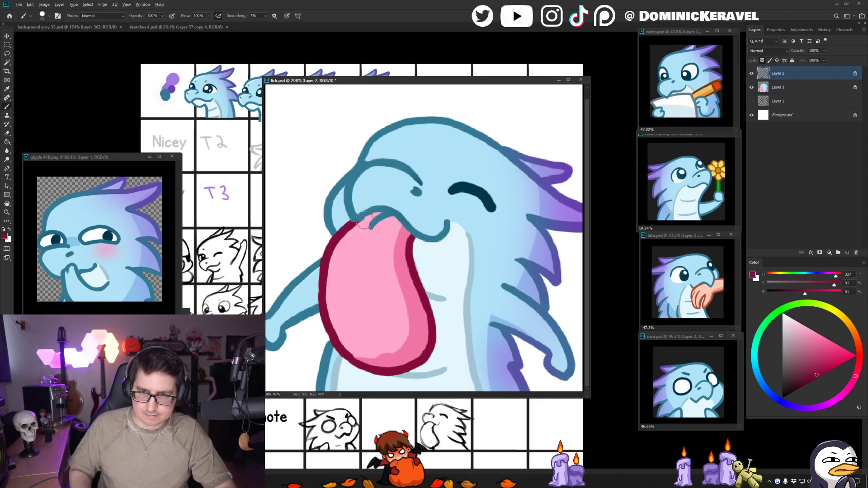
drag(375, 223, 393, 218)
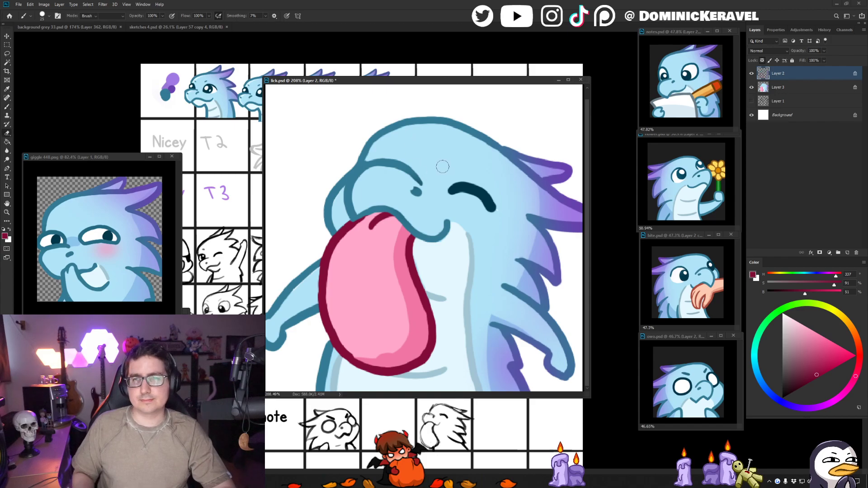
key(e)
scroll(436, 172, down, 6)
key(ctrl+0)
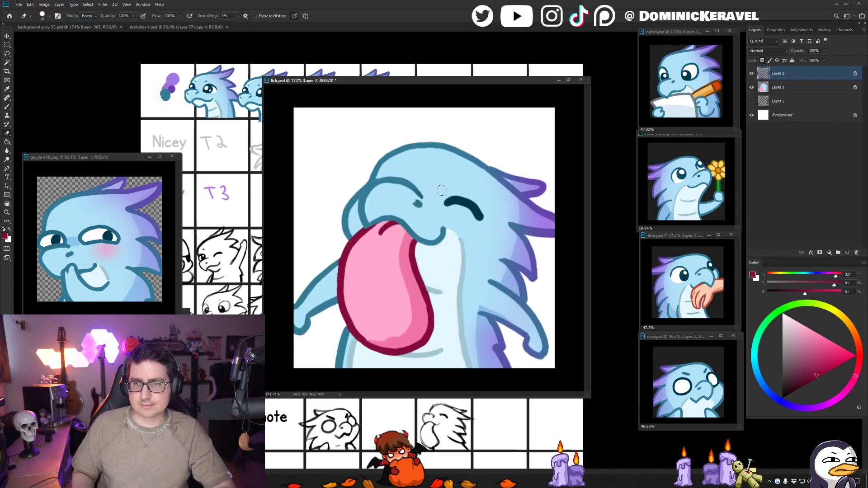
- Smooth the lower edge of the tongue's shadow on Layer 3 with the tongue's sampled light pink
key(v)
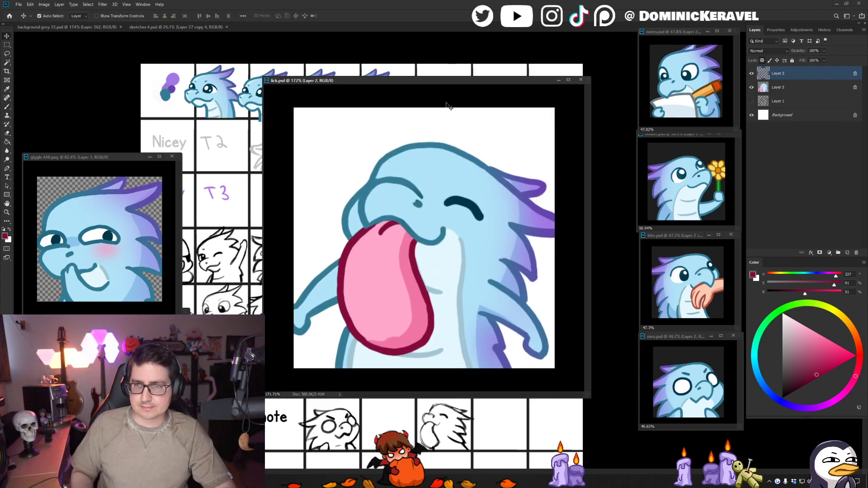
click(398, 320)
key(b)
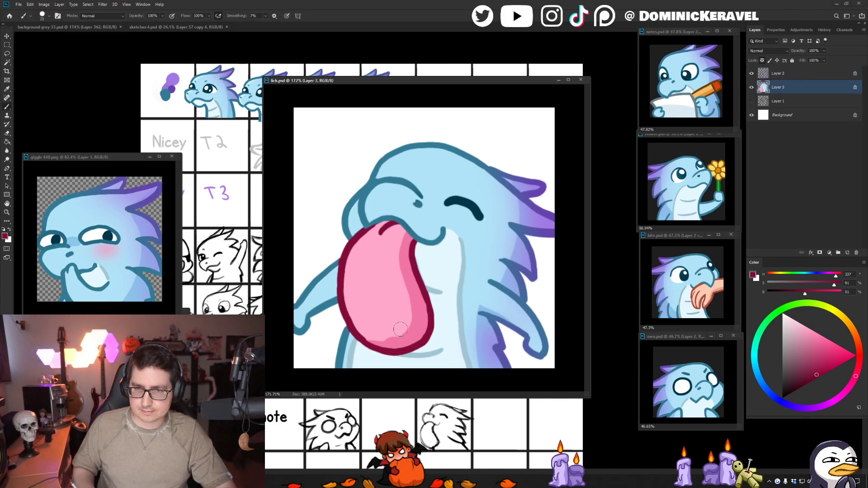
alt+click(405, 325)
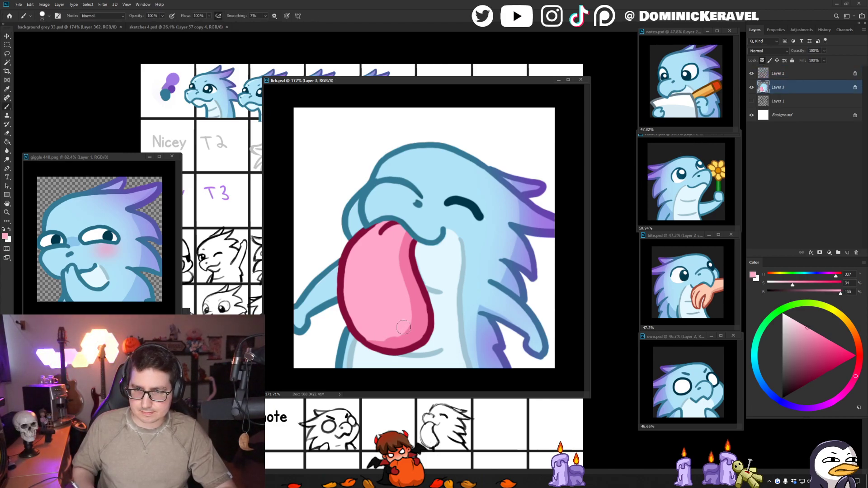
alt+click(373, 268)
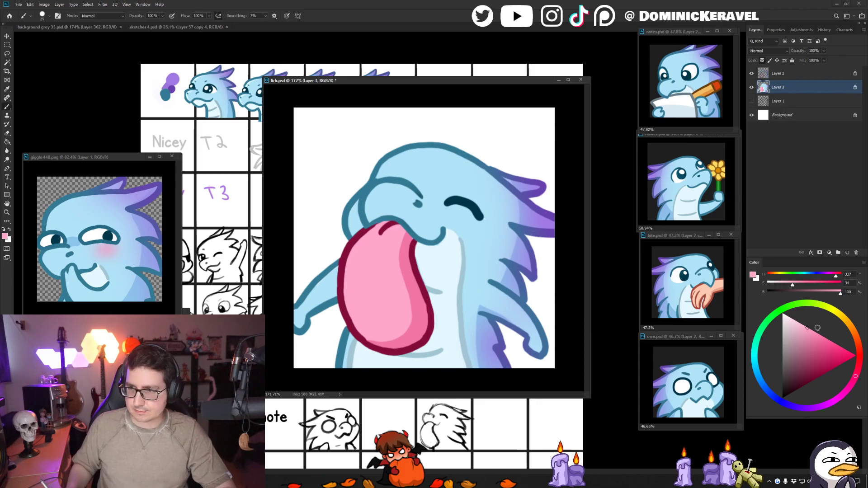
- Select the tongue's light pink area, paint a pale pink highlight with 17% saturation along its outer edge, and deselect
key(w)
click(371, 266)
key(b)
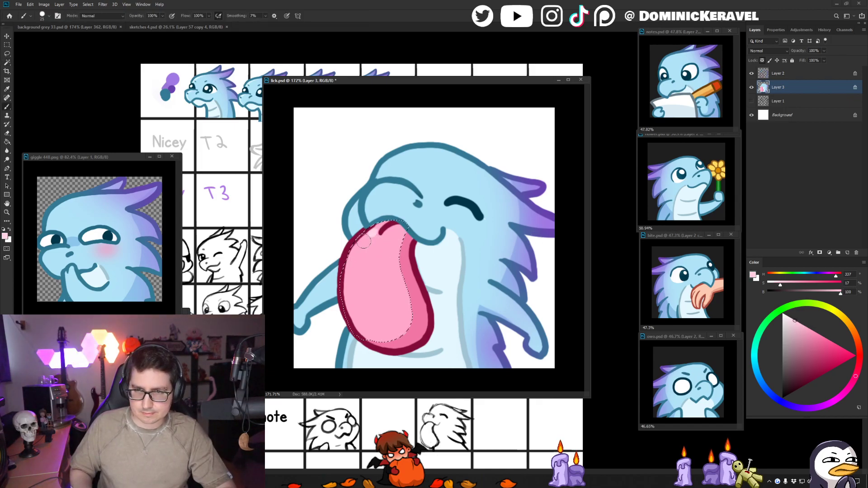
key(ctrl+z)
mouse_move(369, 231)
mouse_down()
mouse_move(354, 250)
mouse_move(345, 294)
mouse_up()
mouse_move(387, 247)
mouse_down()
mouse_move(354, 245)
mouse_move(415, 244)
mouse_up()
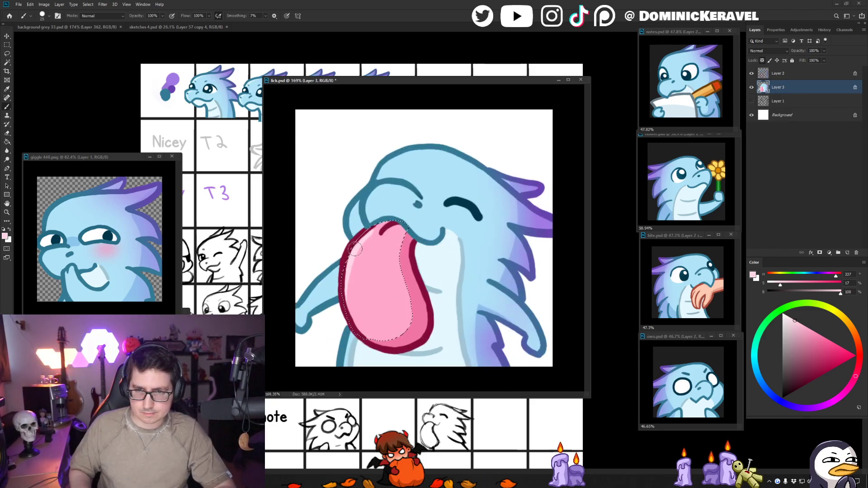
drag(355, 249, 367, 348)
key(ctrl+d)
drag(373, 258, 351, 258)
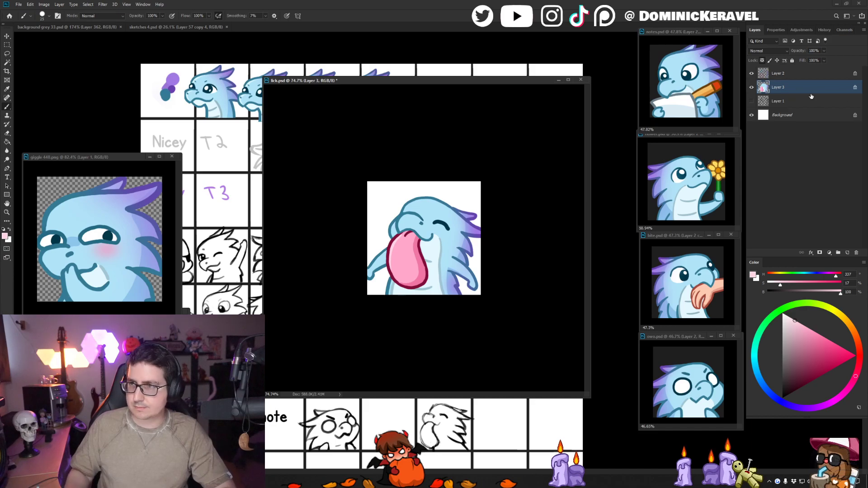
- Paste merged copies of the emote as new layers, leave only the topmost copy visible over the background, and save
shift+click(781, 74)
key(ctrl+e)
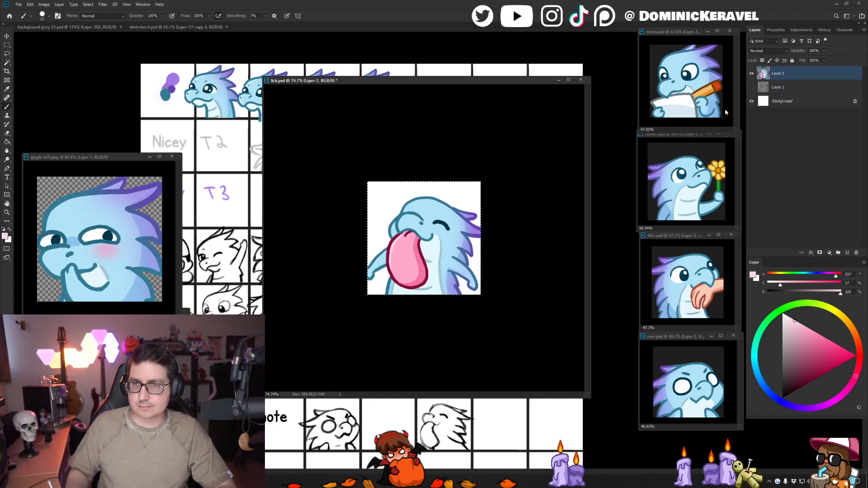
key(ctrl+z)
drag(751, 87, 751, 74)
click(779, 76)
key(ctrl+v)
key(ctrl+v)
click(752, 88)
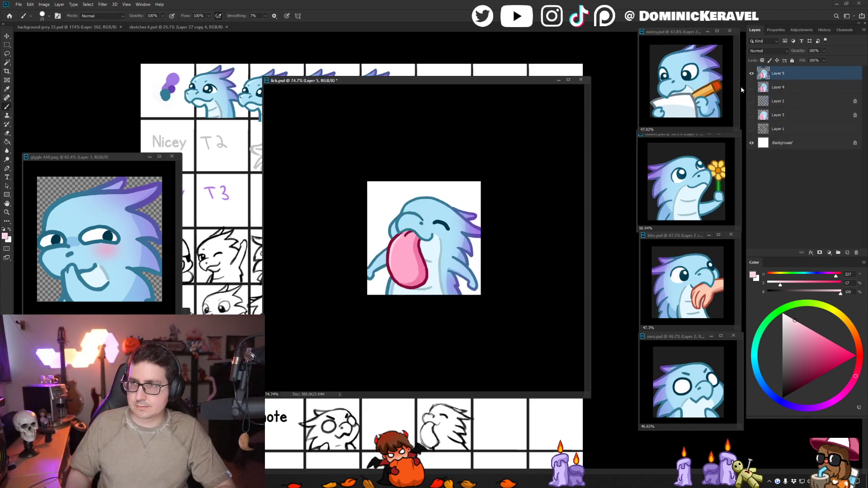
key(v)
key(ctrl+s)
- Bring up the background grey 33 document and view its row of small dragon emotes, moving the lick.psd window aside
click(98, 28)
drag(377, 81, 447, 81)
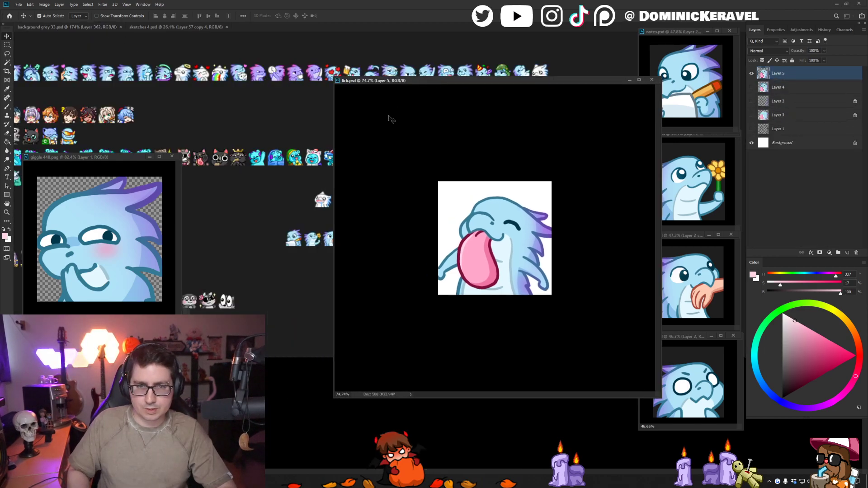
drag(329, 206, 255, 159)
scroll(254, 160, up, 1)
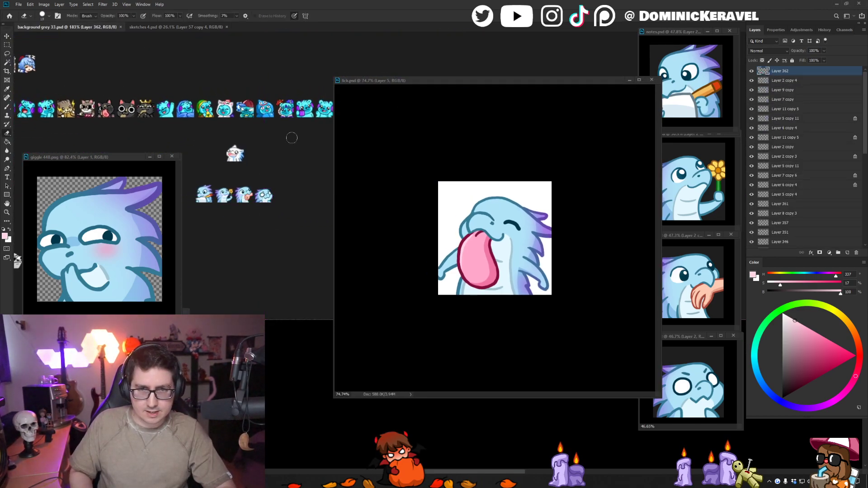
- Rearrange the floating giggle and lick.psd windows so the small emotes on the grey sheet stay uncovered
drag(116, 158, 113, 174)
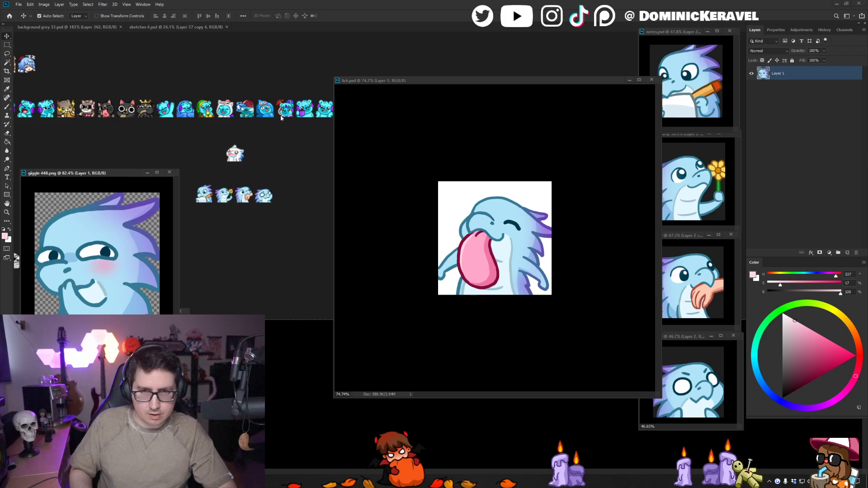
click(423, 81)
mouse_move(445, 86)
mouse_down()
mouse_move(428, 78)
mouse_move(438, 85)
mouse_up()
drag(451, 82, 420, 67)
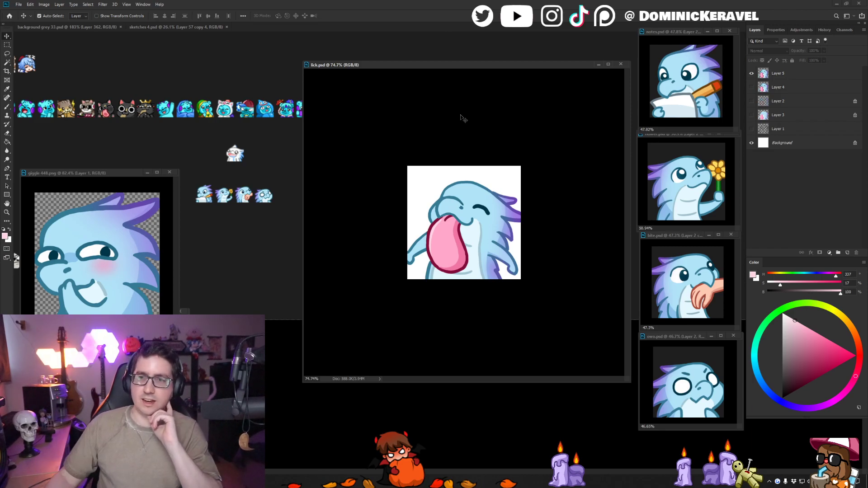
drag(537, 66, 533, 55)
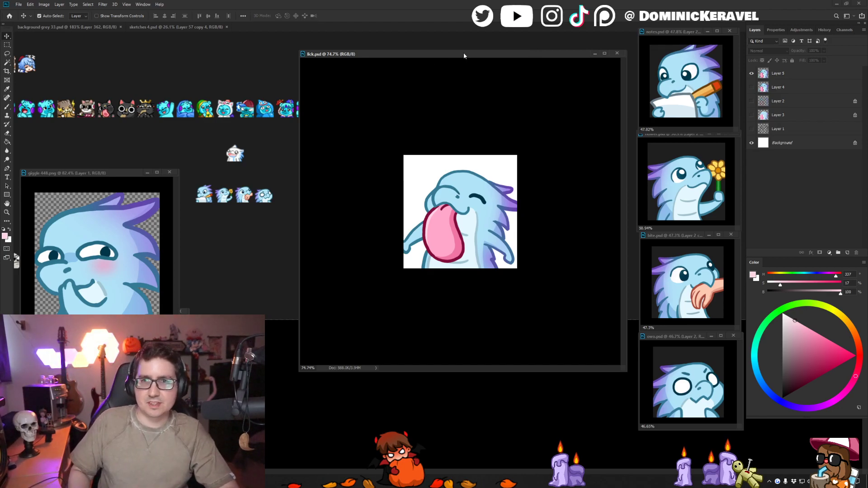
drag(464, 56, 474, 54)
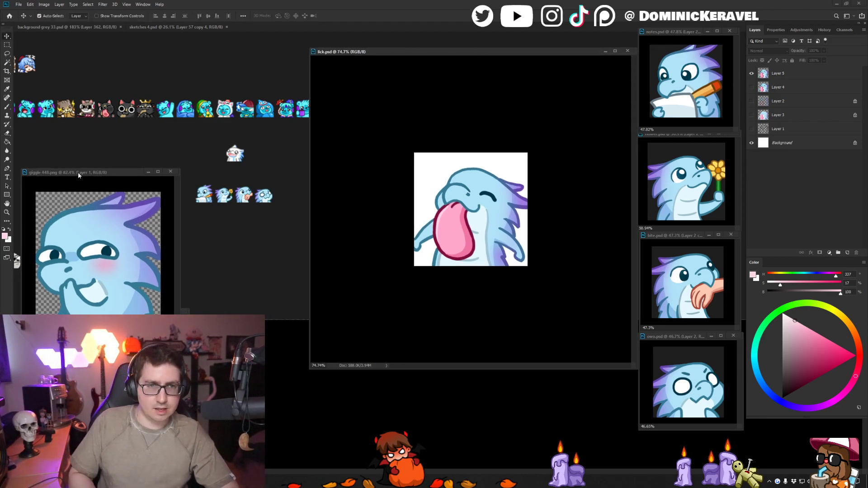
drag(90, 173, 80, 296)
mouse_move(393, 53)
mouse_down()
mouse_move(419, 54)
mouse_move(416, 40)
mouse_move(389, 40)
mouse_up()
- Duplicate Layer 5 directly beneath the original and hide the copy as a backup
click(777, 74)
drag(777, 84, 784, 79)
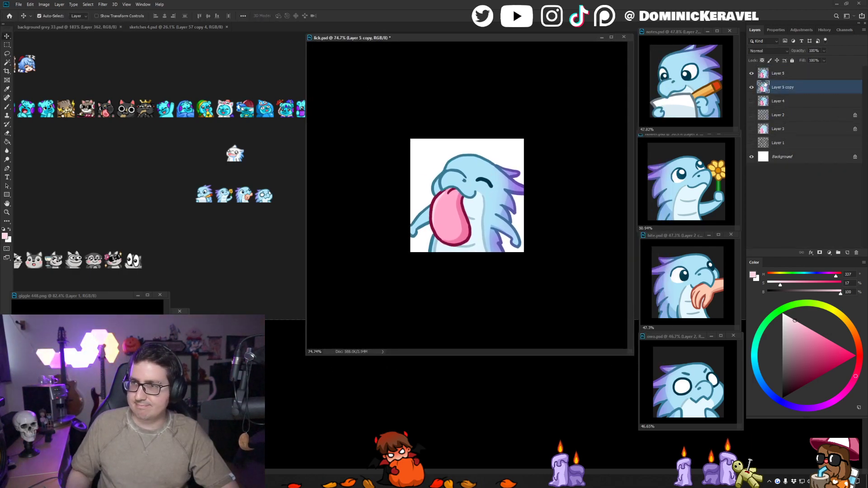
click(751, 87)
- Enlarge Layer 5 of lick.psd to about 105% so the dragon slightly overfills both sides of the canvas
scroll(493, 140, up, 2)
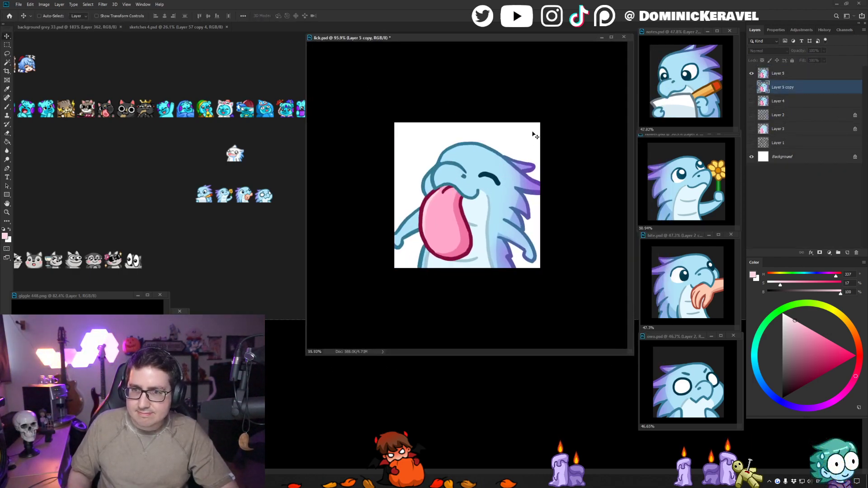
click(481, 164)
key(ctrl+t)
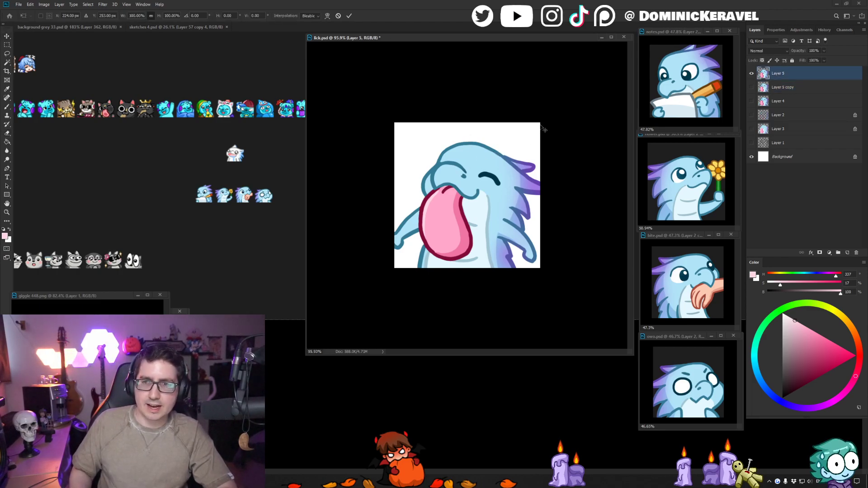
drag(541, 134, 543, 125)
drag(395, 137, 392, 135)
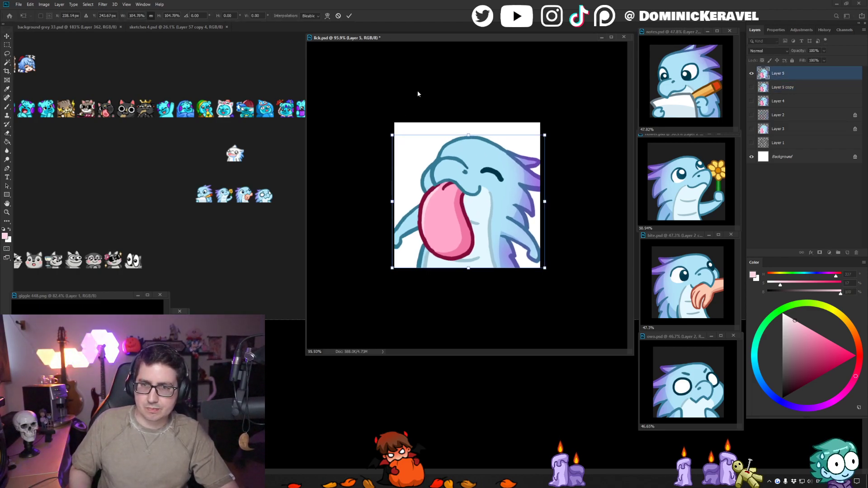
key(Return)
- Resize the lick image to 28 pixels, place the small emote at the end of the grey sheet's dragon row, and undo the resize
key(ctrl+alt+i)
text(28)
key(Return)
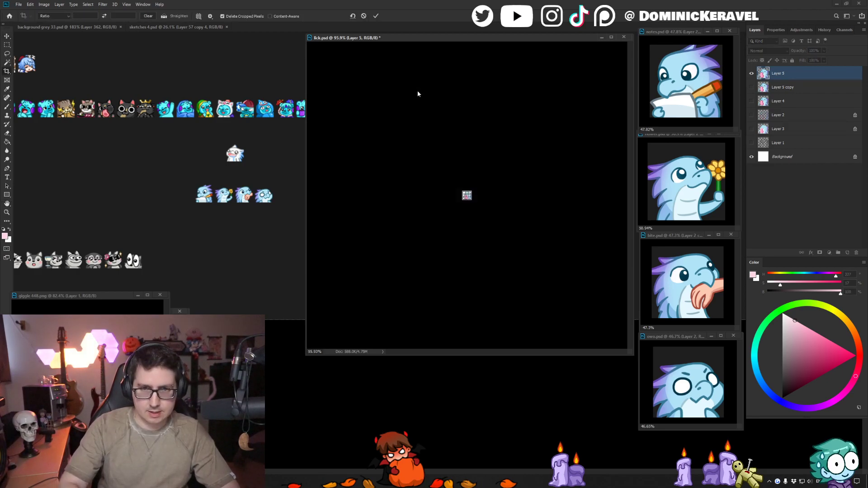
drag(470, 196, 244, 174)
key(ctrl+z)
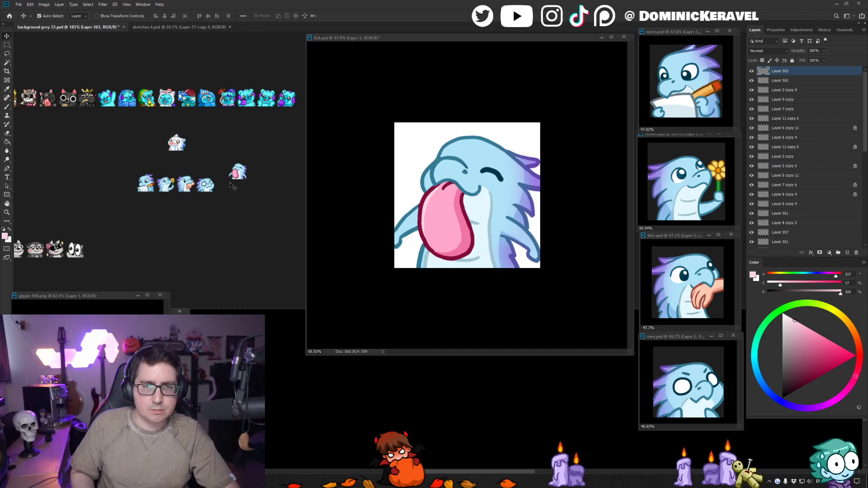
drag(239, 167, 230, 187)
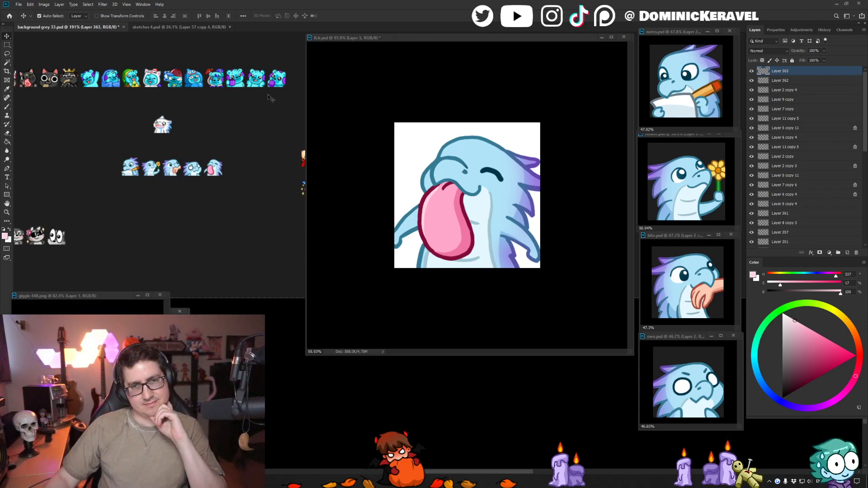
- Fill the Background layer of lick.psd with the dark grey sampled from the emote sheet and save the file
click(484, 155)
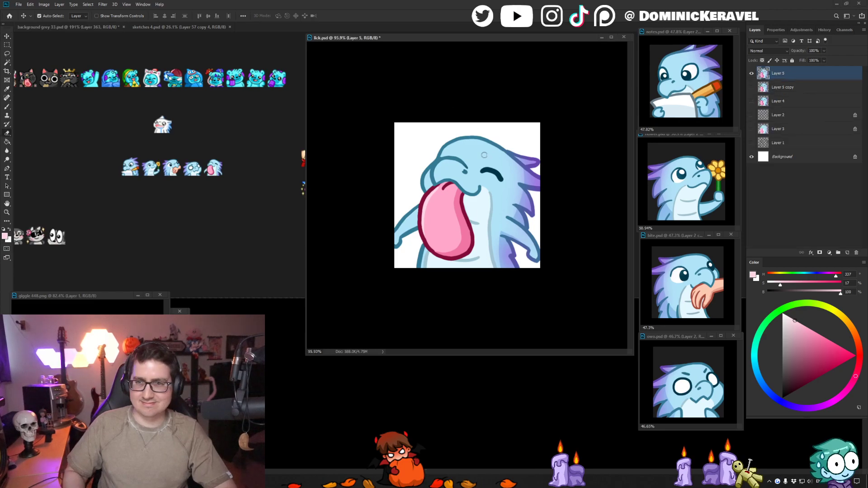
key(ctrl+s)
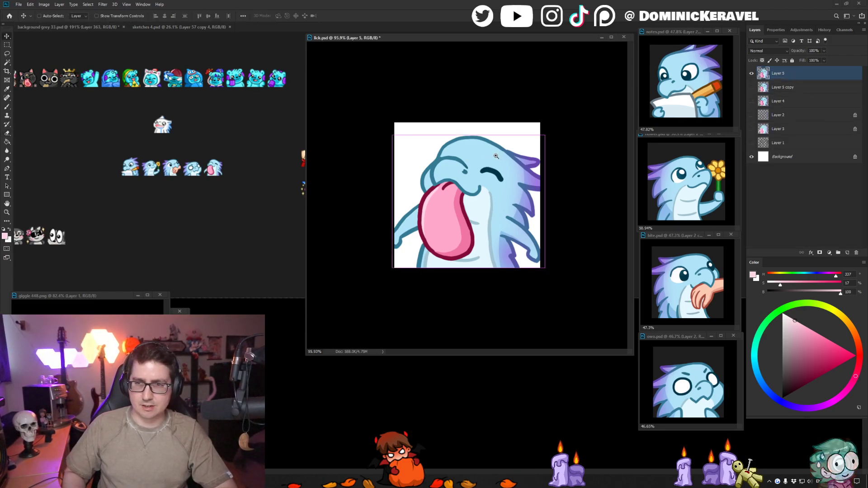
drag(496, 159, 505, 241)
key(b)
alt+click(235, 219)
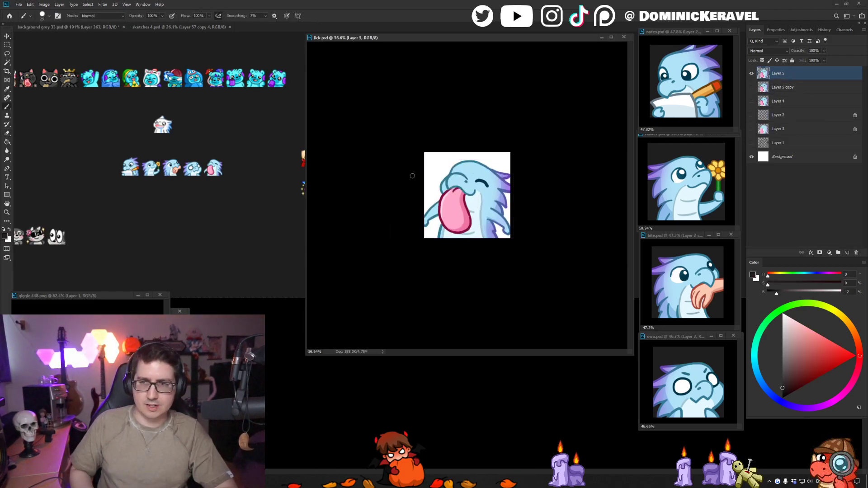
click(790, 156)
key(g)
click(507, 160)
key(v)
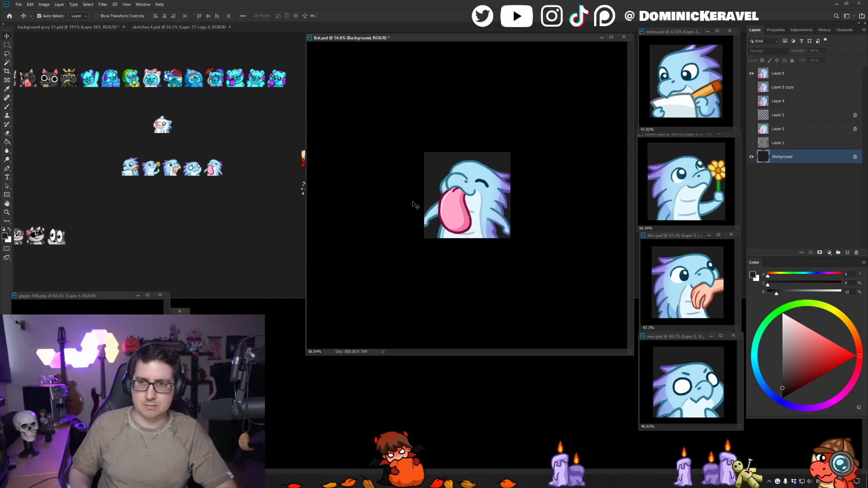
click(472, 172)
scroll(472, 172, down, 2)
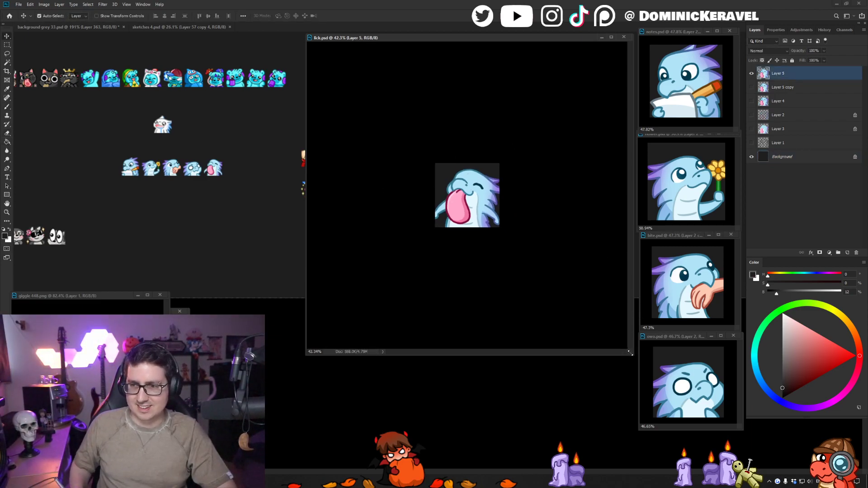
- Shrink the lick.psd window and park it beside the other finished dragon emotes, and save the grey emote sheet
drag(630, 353, 396, 120)
drag(366, 40, 606, 32)
click(544, 114)
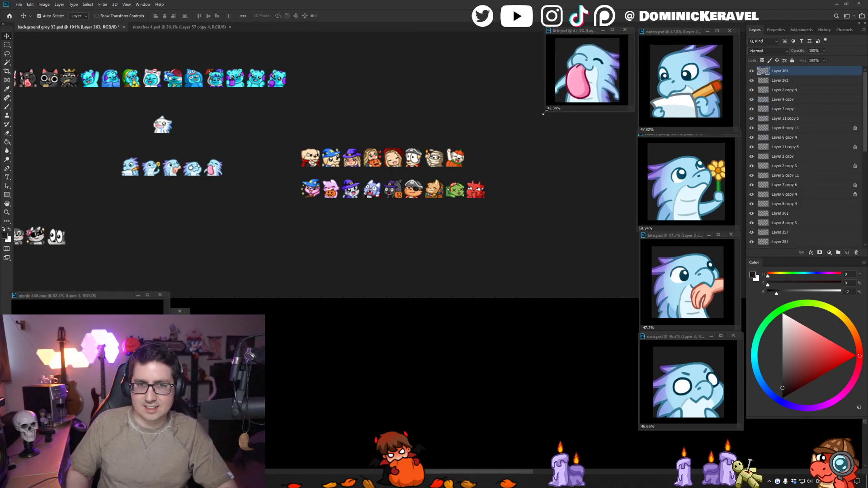
click(544, 112)
click(543, 122)
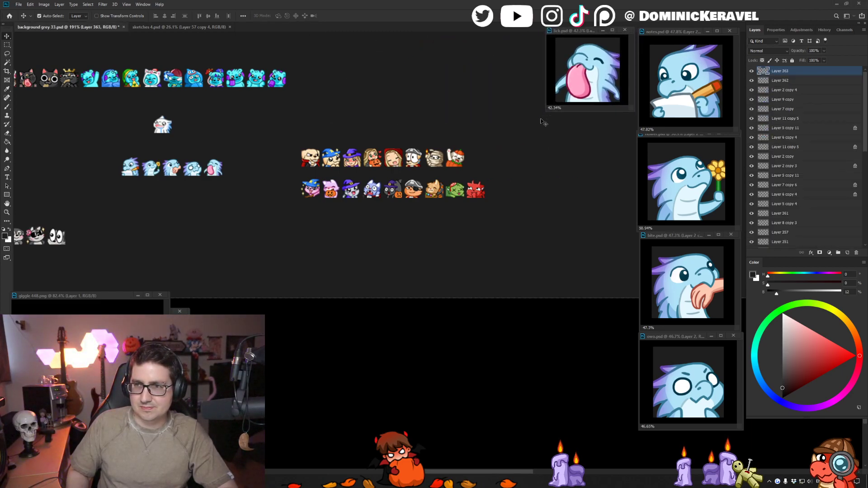
drag(543, 111, 541, 127)
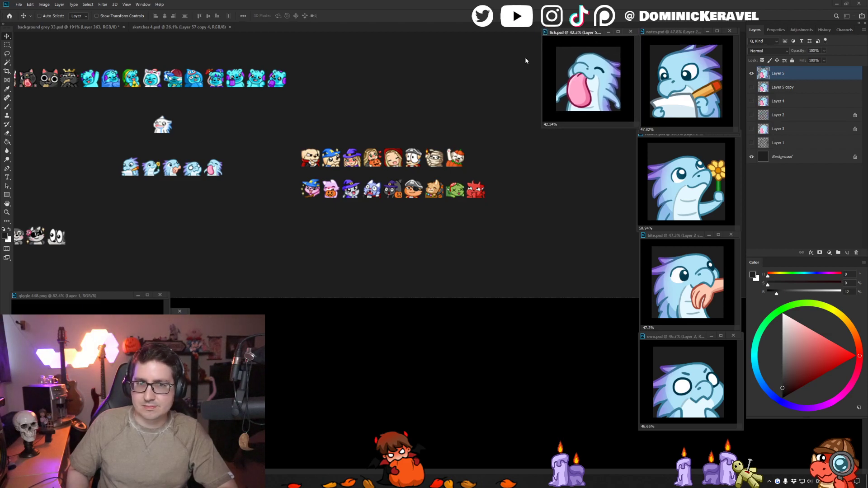
drag(332, 123, 351, 116)
key(ctrl+s)
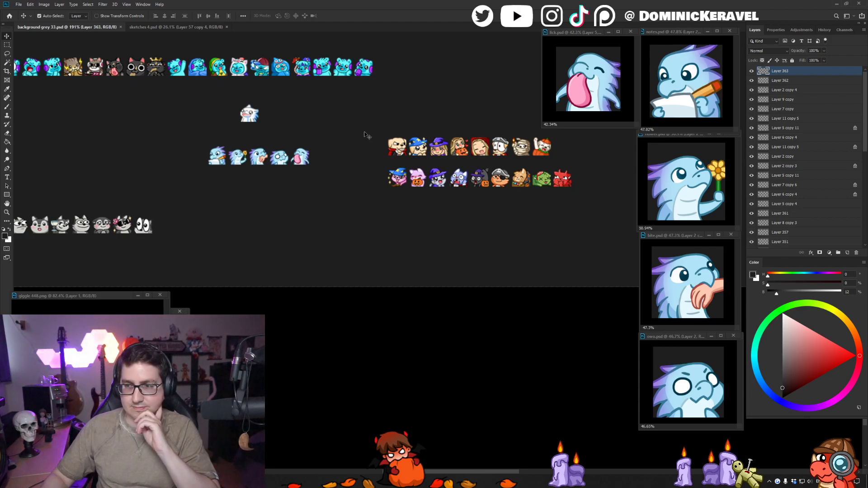
- Bring up the sketches 4 document and make the layer of the half-lidded, frowning dragon sketch active
click(148, 25)
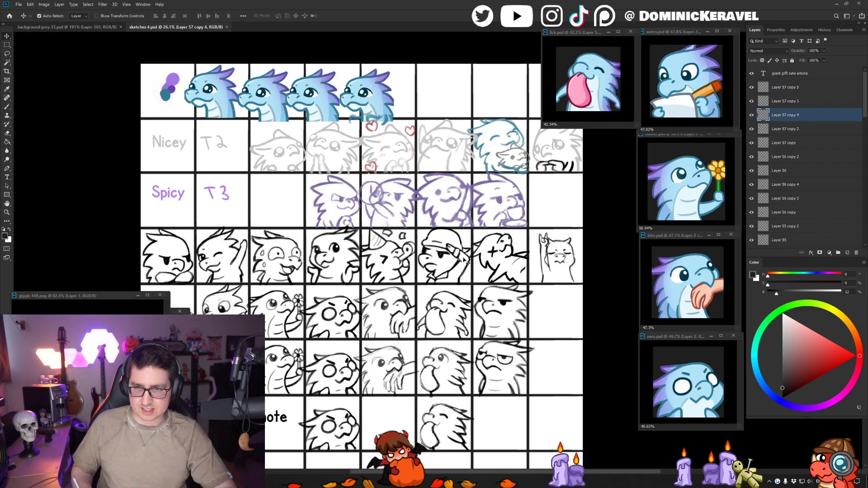
mouse_move(464, 260)
mouse_down()
mouse_move(250, 237)
mouse_move(243, 197)
mouse_move(311, 171)
mouse_move(285, 180)
mouse_move(316, 143)
mouse_up()
click(351, 217)
scroll(344, 218, up, 5)
key(l)
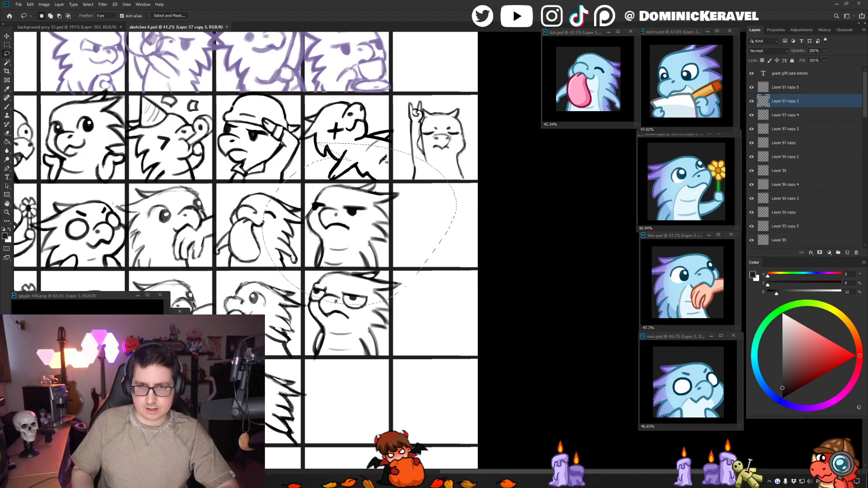
scroll(395, 177, up, 2)
key(ctrl+d)
key(v)
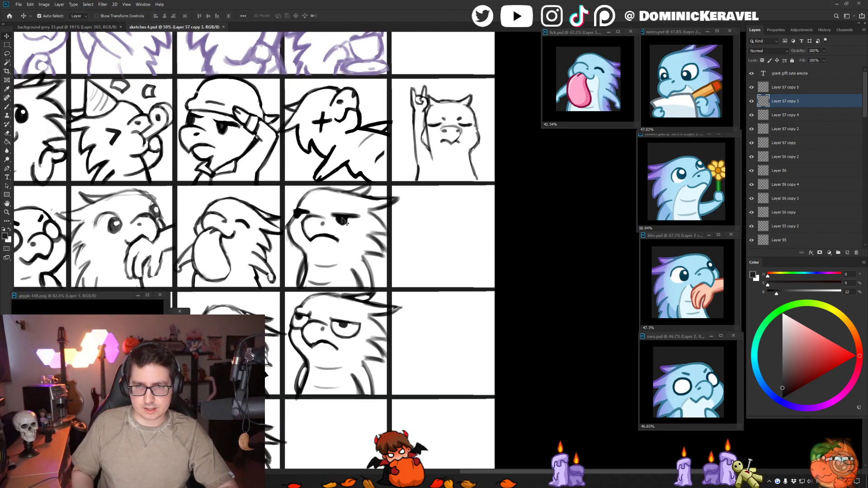
- Try shifting the upper frowning dragon sketch sideways within its grid cell
drag(291, 225, 289, 225)
drag(289, 186, 423, 216)
key(ctrl+z)
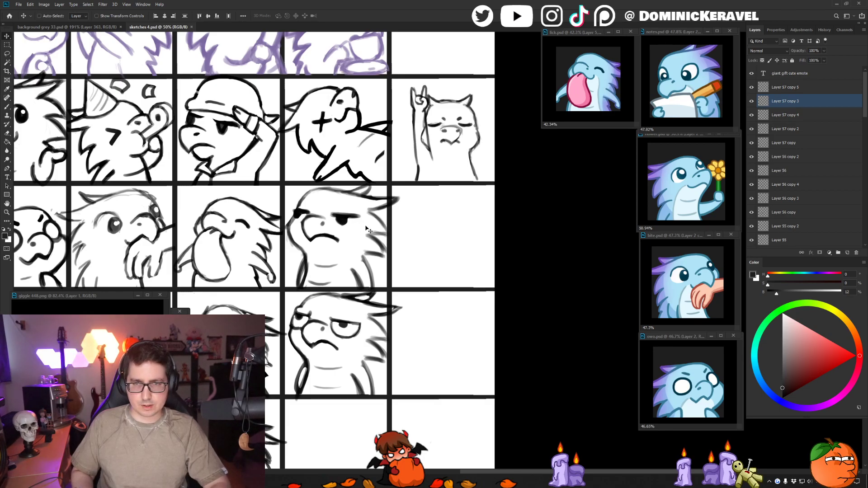
click(437, 276)
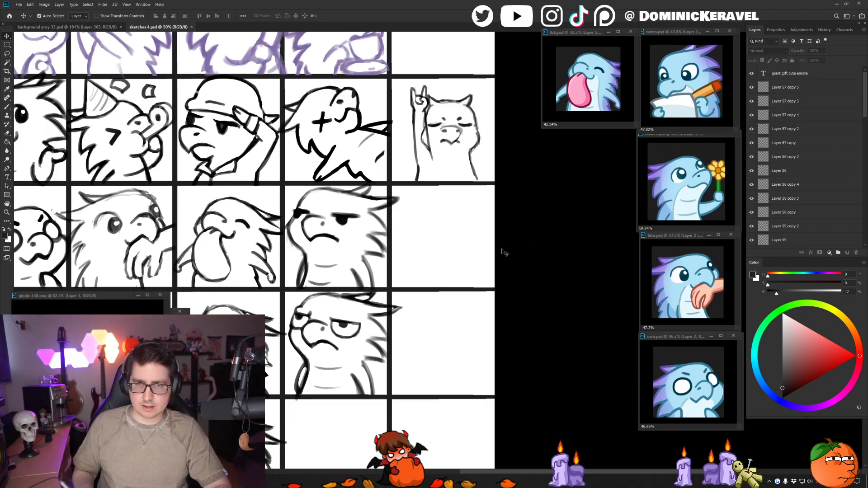
click(336, 228)
key(ctrl+z)
drag(350, 219, 339, 219)
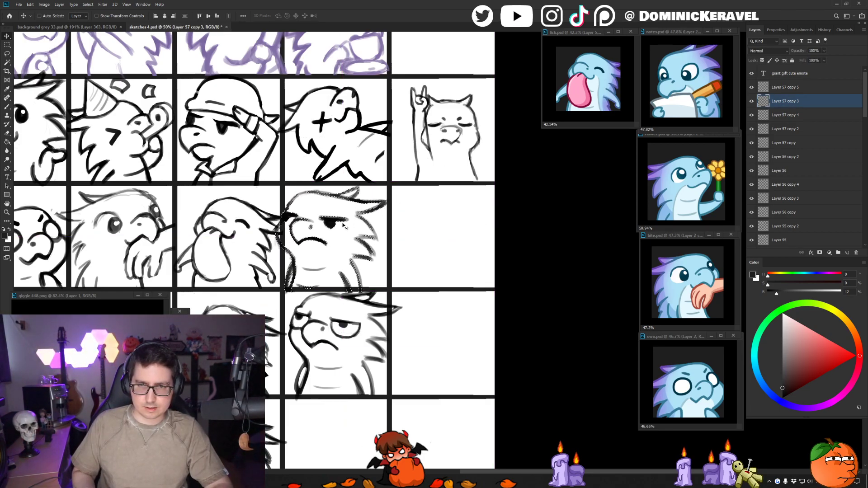
key(ctrl+z)
key(ctrl+d)
key(e)
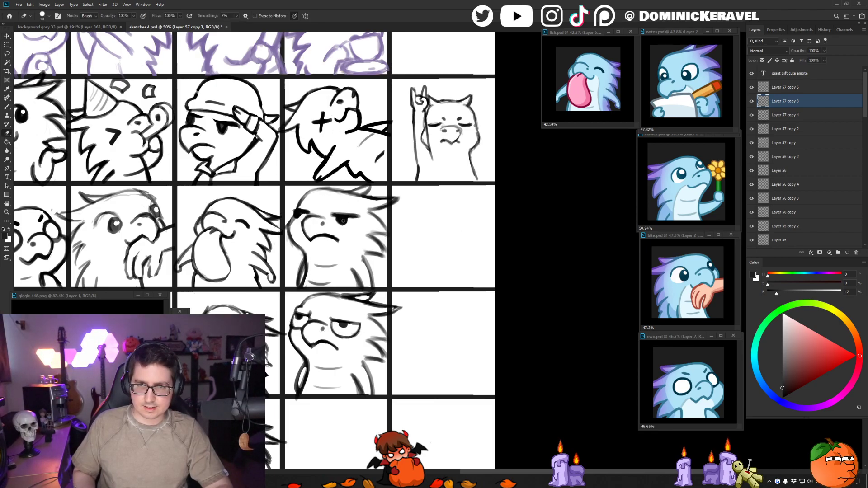
key(v)
click(342, 212)
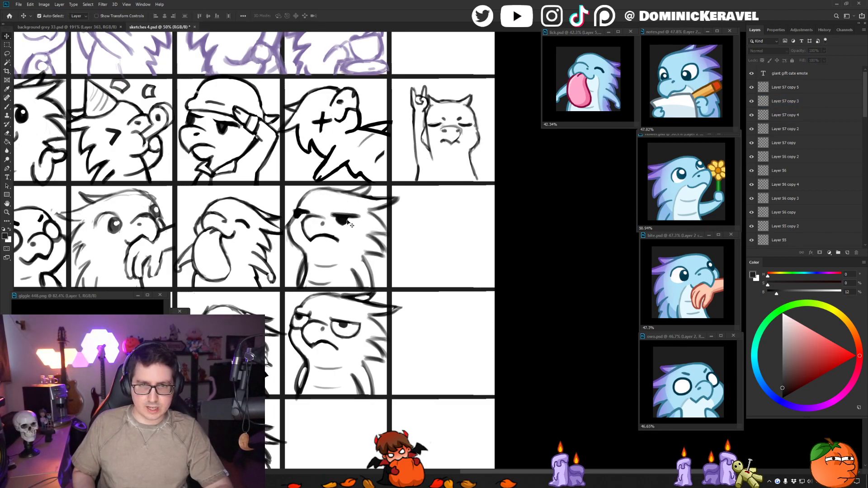
click(347, 221)
key(e)
key(v)
mouse_move(347, 221)
mouse_down()
mouse_move(312, 225)
mouse_move(339, 223)
mouse_up()
key(ctrl+z)
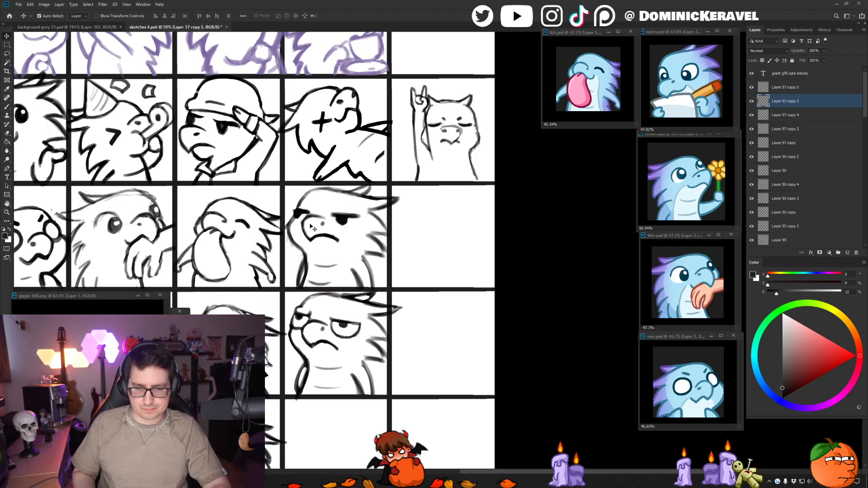
- Copy the upper frowning dragon sketch and paste it into a new square document with an enlarged window
key(l)
mouse_move(331, 156)
mouse_down()
mouse_move(434, 145)
mouse_move(372, 140)
mouse_move(351, 92)
mouse_up()
key(ctrl+d)
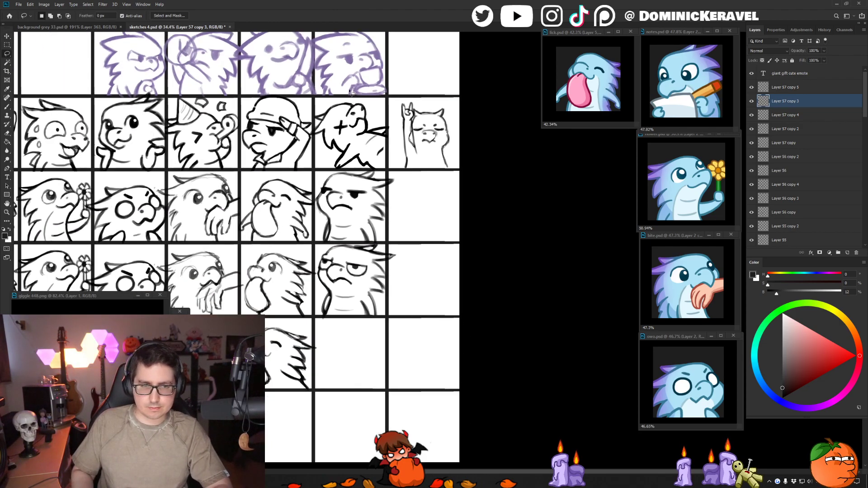
click(104, 27)
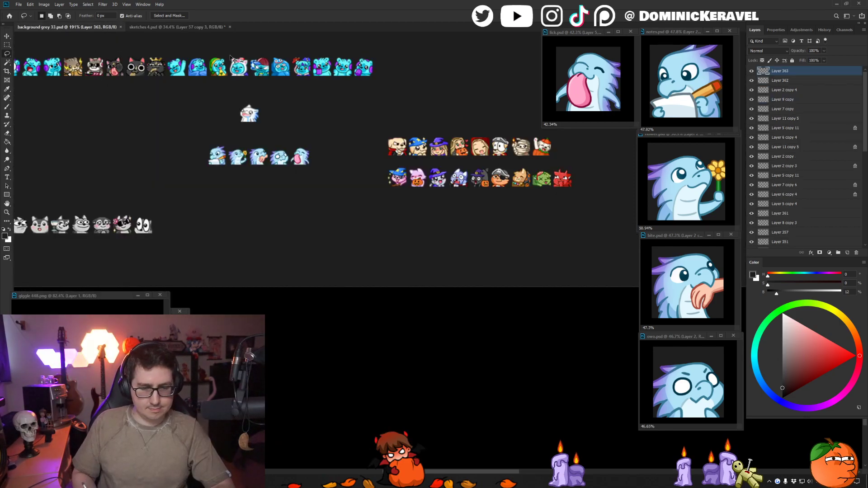
key(ctrl+n)
key(Return)
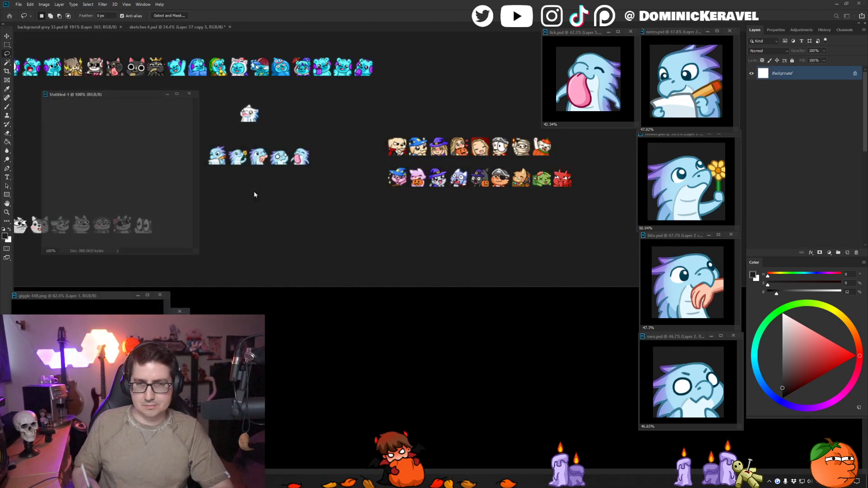
key(ctrl+v)
mouse_move(199, 254)
mouse_down()
mouse_move(486, 433)
mouse_move(518, 443)
mouse_up()
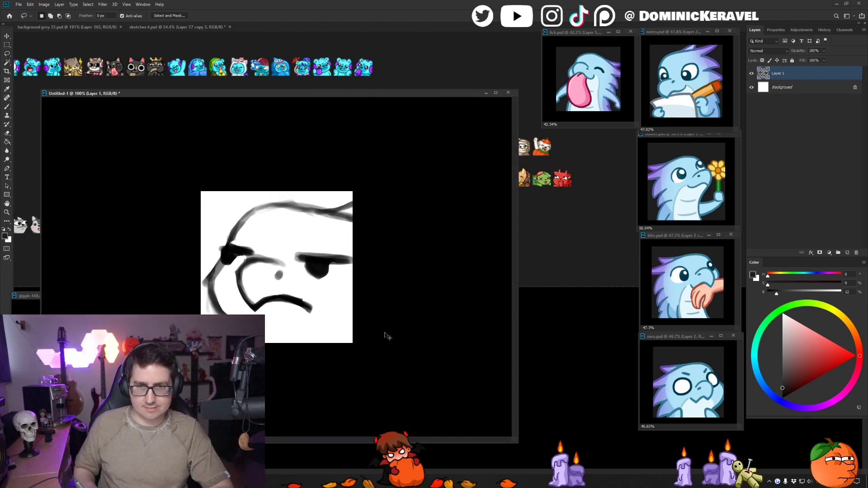
- Scale the pasted frowning dragon sketch down to fit the canvas and lower its layer opacity to about 62%
key(ctrl+t)
mouse_move(435, 412)
mouse_down()
mouse_move(342, 353)
mouse_move(347, 362)
mouse_move(353, 349)
mouse_up()
key(Return)
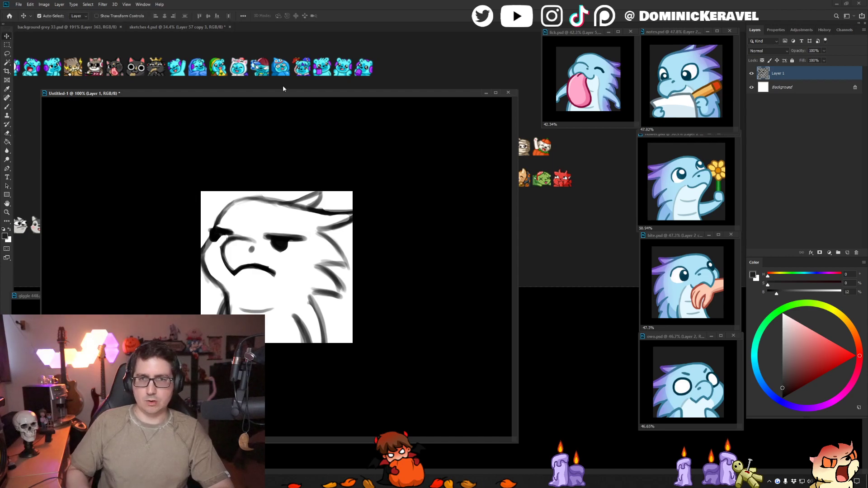
drag(289, 93, 379, 82)
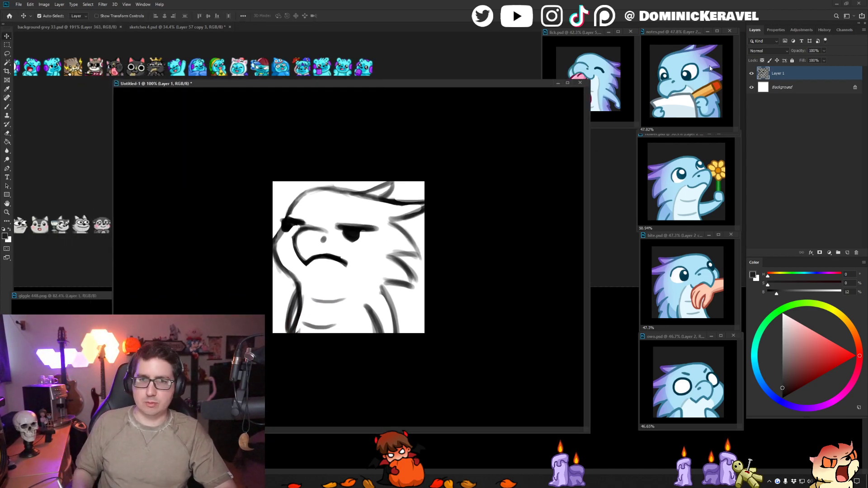
drag(823, 51, 809, 54)
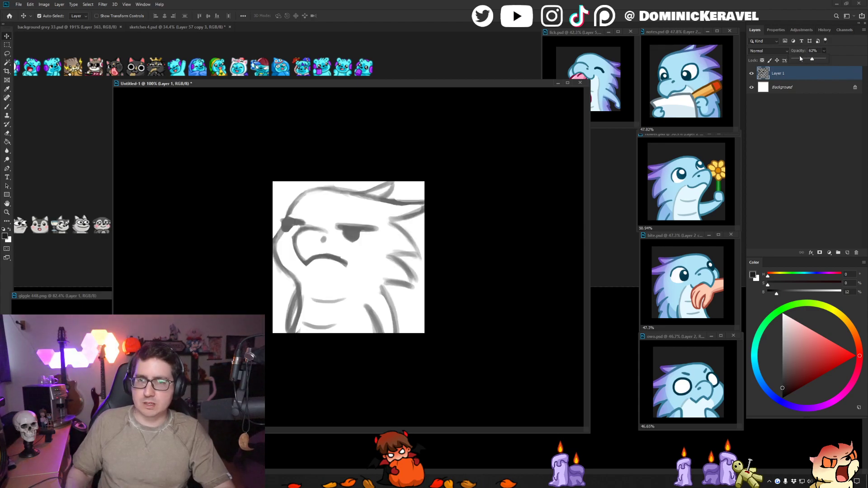
- Add a new layer above the faded sketch, set the default black brush colour, and try a stroke along the head
key(ctrl+shift+n)
key(Return)
key(b)
key(d)
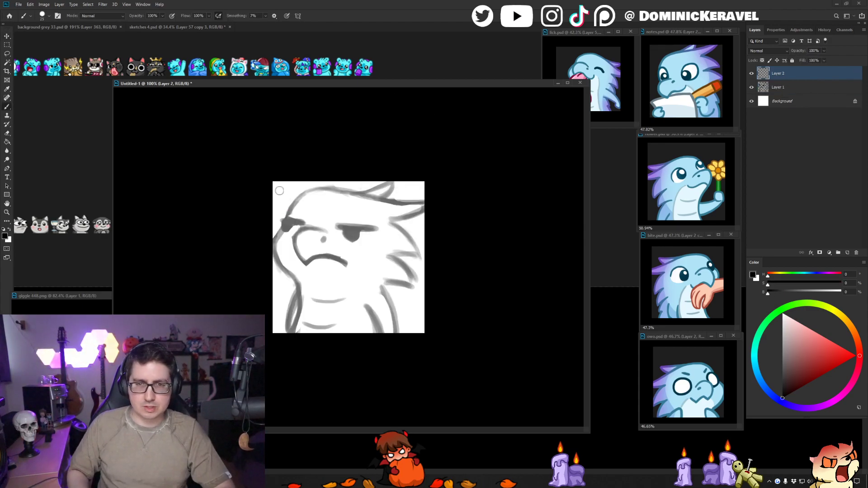
drag(315, 207, 293, 265)
key(ctrl+z)
- Save the new frowning dragon document in Photoshop format as unamused.psd
key(ctrl+s)
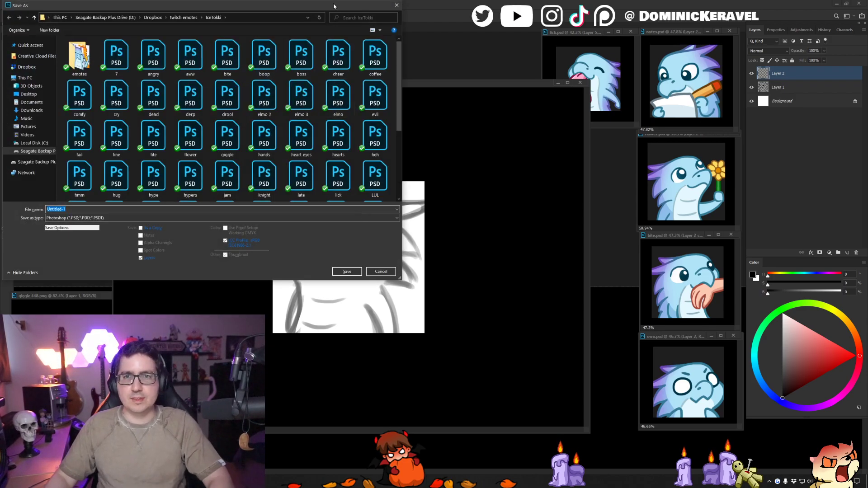
key(Escape)
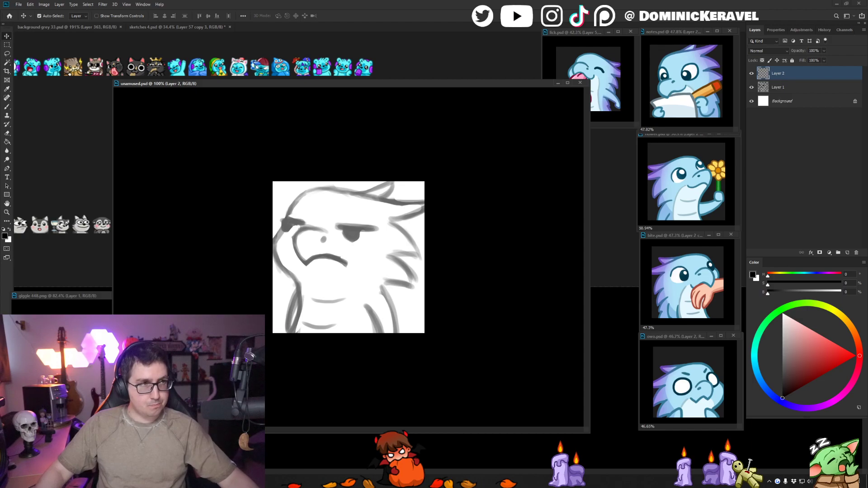
- Ink the dragon's curved muzzle, nostril dot and downturned mouth in black over the faded sketch
key(ctrl+n)
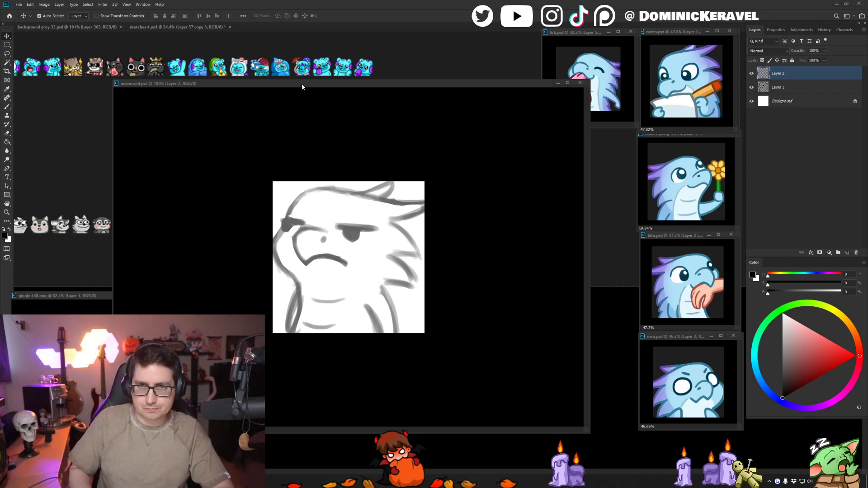
drag(338, 80, 350, 77)
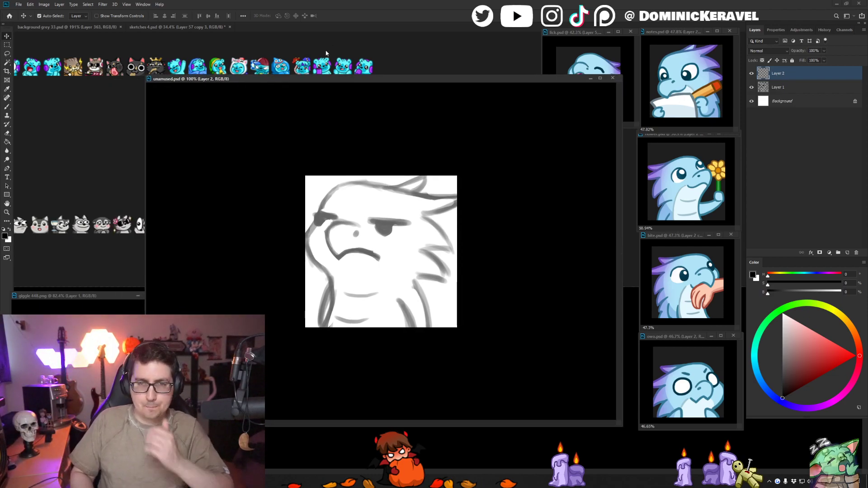
click(752, 88)
click(752, 87)
key(b)
scroll(343, 140, up, 2)
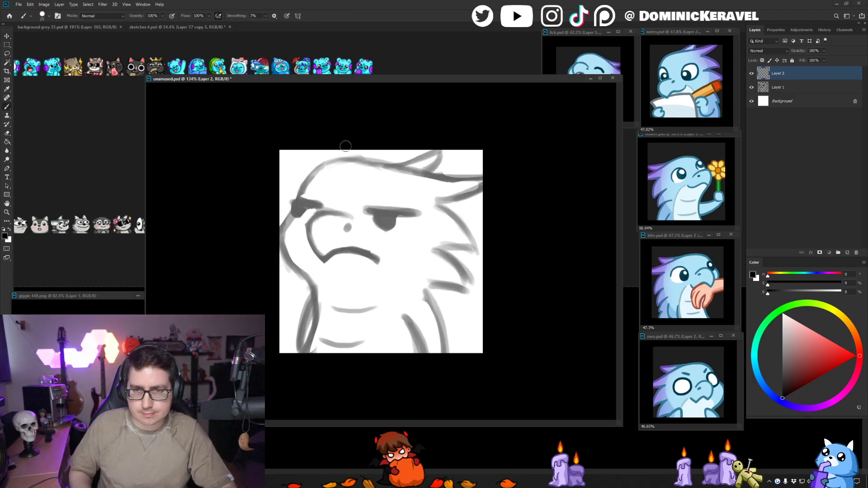
mouse_move(351, 215)
mouse_down()
mouse_move(323, 212)
mouse_move(337, 212)
mouse_move(317, 215)
mouse_move(308, 234)
mouse_move(322, 258)
mouse_move(362, 252)
mouse_up()
key(ctrl+z)
key(ctrl+z)
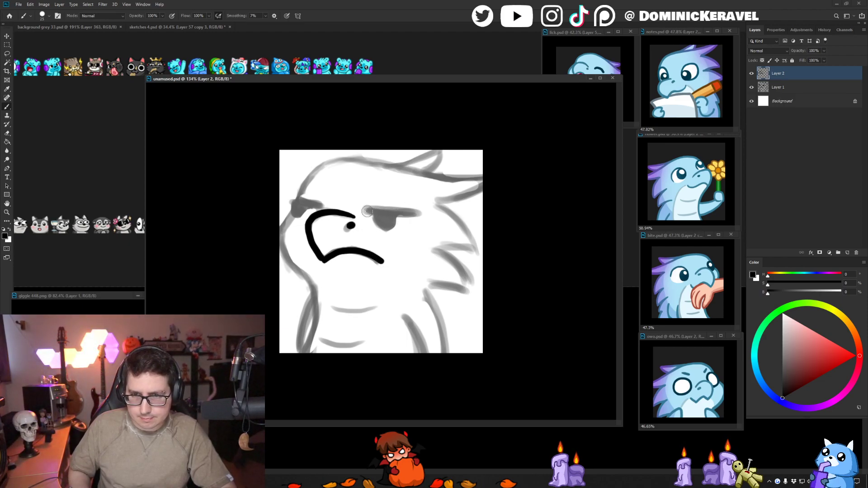
- Ink both half-lidded eyes with flat, heavy upper lids and dark pupils over the sketch
mouse_move(367, 211)
mouse_down()
mouse_move(413, 214)
mouse_move(391, 219)
mouse_up()
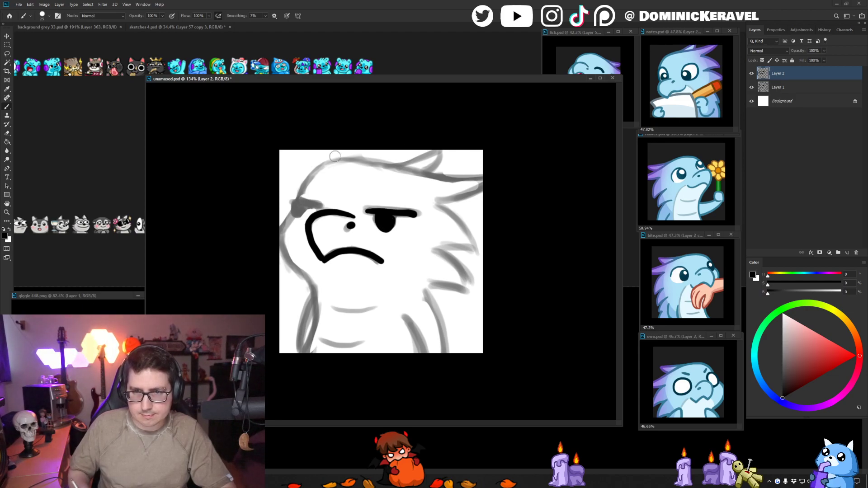
mouse_move(310, 202)
mouse_down()
mouse_move(325, 206)
mouse_move(308, 207)
mouse_up()
key(ctrl+z)
key(ctrl+z)
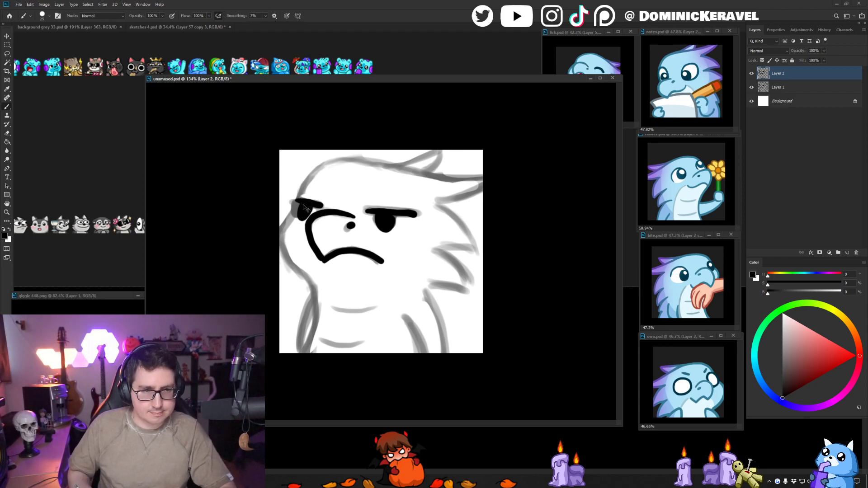
key(ctrl+z)
drag(304, 204, 304, 214)
key(ctrl+z)
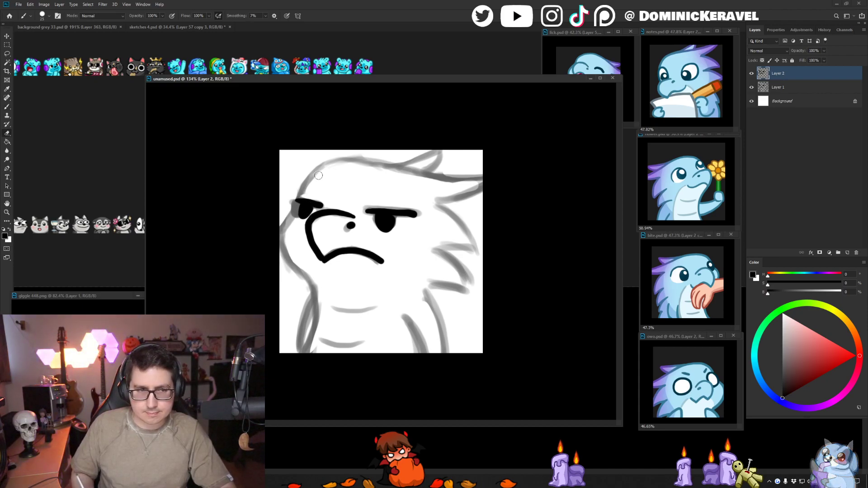
key(v)
key(b)
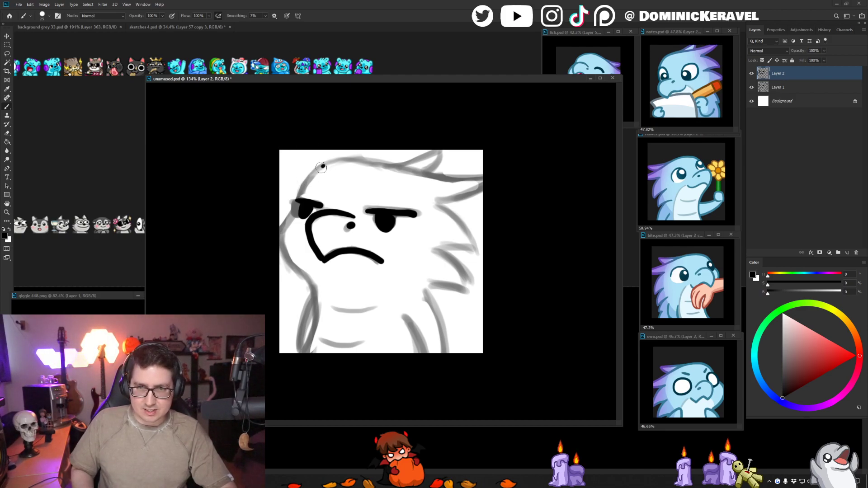
- Ink the forehead and top of the head back to the canvas edge, plus the underside of the rear spike
key(ctrl+z)
drag(324, 165, 299, 197)
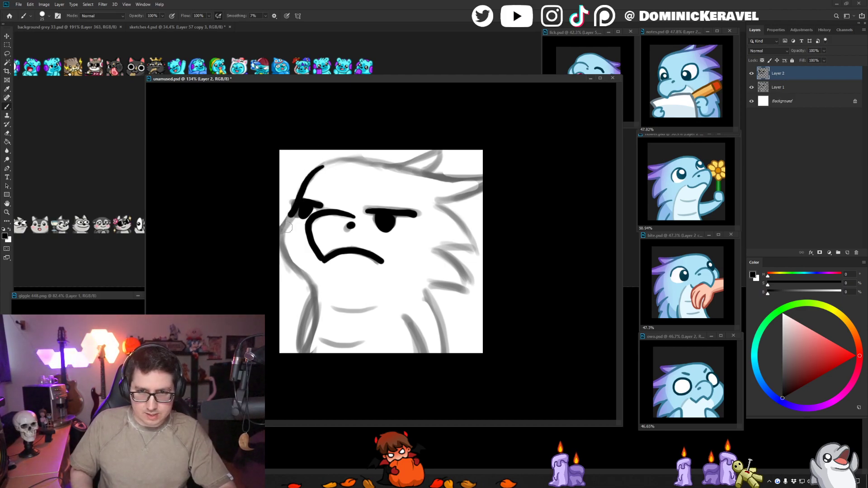
key(ctrl+z)
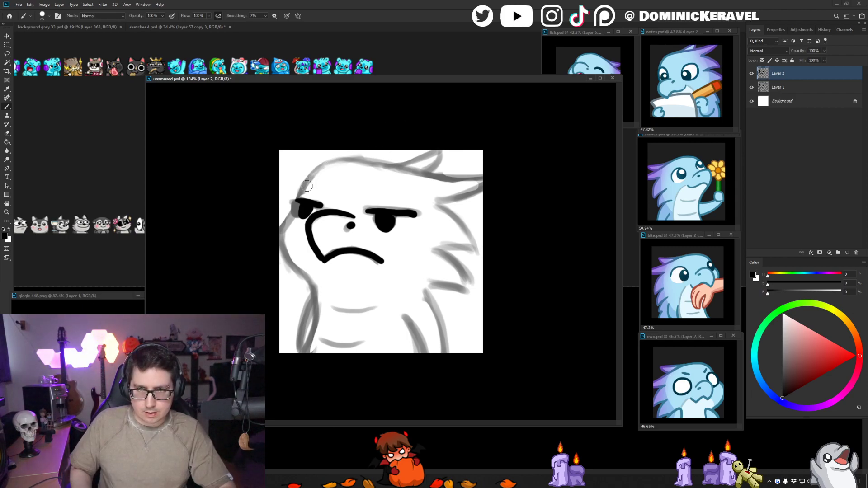
mouse_move(300, 195)
mouse_down()
mouse_move(328, 163)
mouse_move(364, 159)
mouse_move(470, 179)
mouse_move(458, 187)
mouse_up()
key(ctrl+z)
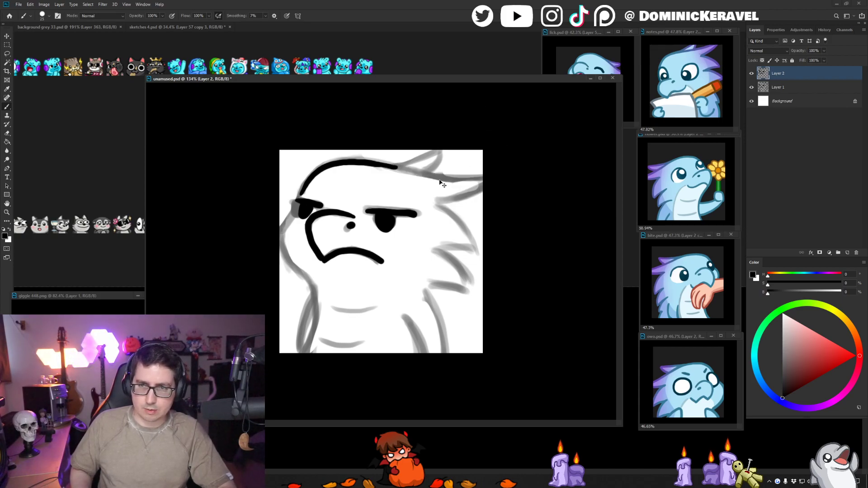
drag(382, 165, 499, 178)
key(ctrl+z)
drag(434, 200, 493, 180)
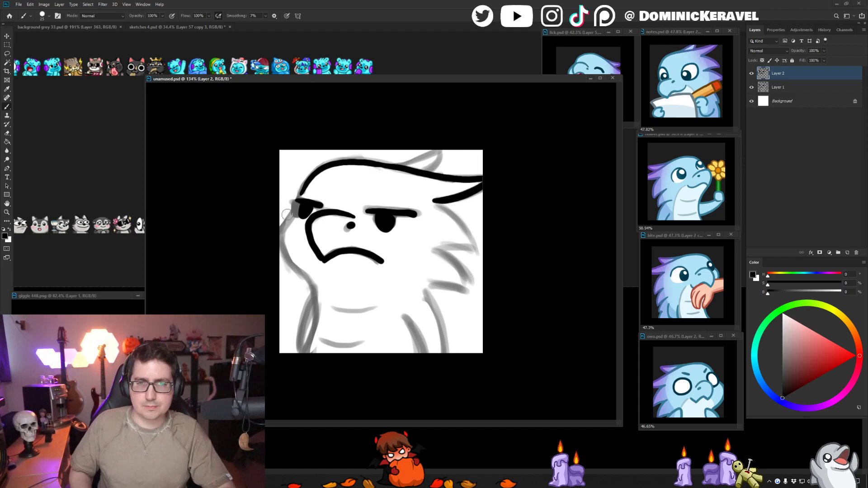
- Ink the far side of the face from the forehead past the far eye and around the cheek
drag(307, 182, 279, 230)
key(ctrl+z)
mouse_move(309, 182)
mouse_down()
mouse_move(286, 227)
mouse_move(295, 274)
mouse_up()
key(ctrl+z)
mouse_move(284, 229)
mouse_down()
mouse_move(284, 250)
mouse_move(311, 296)
mouse_up()
key(ctrl+z)
- Continue the outline from the cheek down the throat and chest, and add the far arm's outer curve
key(ctrl+z)
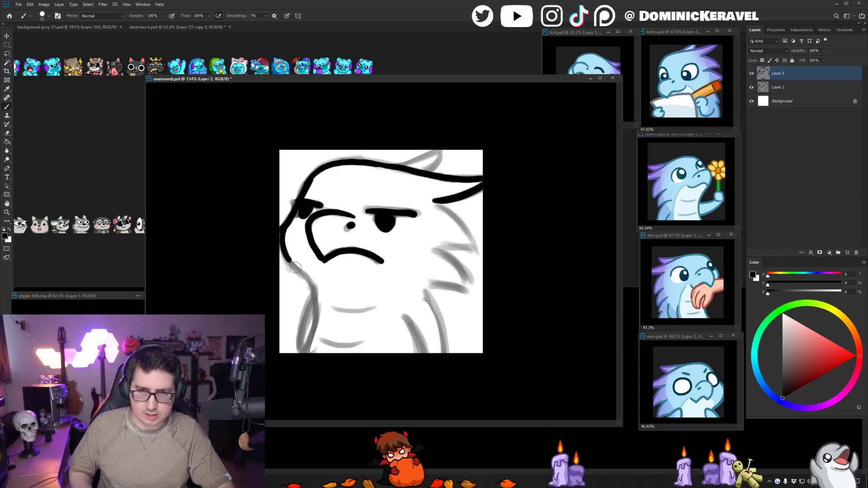
mouse_move(295, 268)
mouse_down()
mouse_move(312, 278)
mouse_move(314, 296)
mouse_move(314, 288)
mouse_move(301, 273)
mouse_move(312, 293)
mouse_move(311, 334)
mouse_move(298, 354)
mouse_up()
key(e)
key(b)
key(ctrl+z)
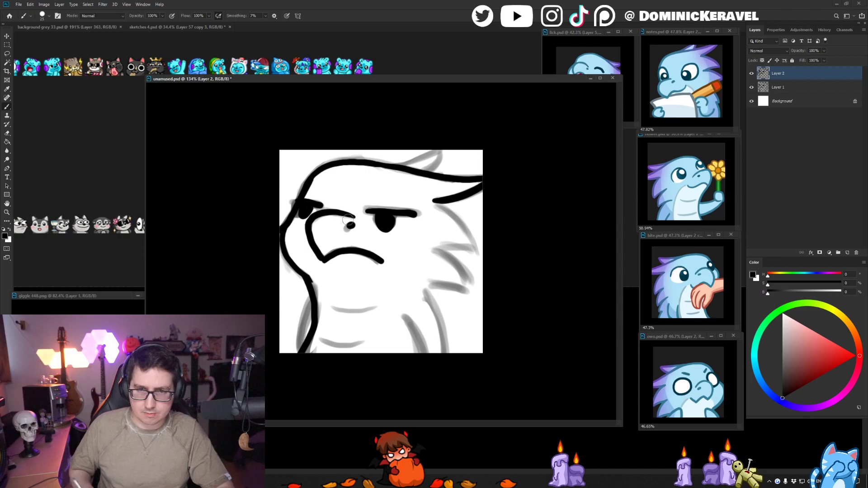
key(ctrl+z)
mouse_move(314, 293)
mouse_down()
mouse_move(302, 353)
mouse_move(311, 283)
mouse_move(296, 352)
mouse_up()
key(ctrl+z)
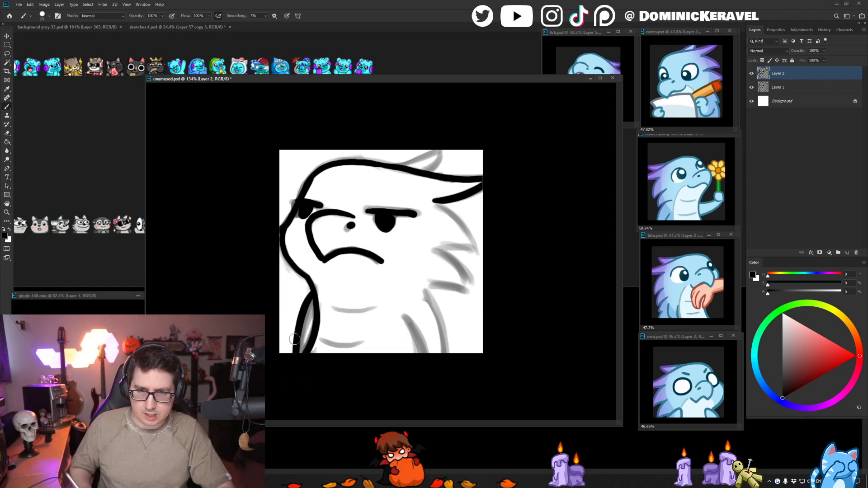
key(ctrl+z)
drag(311, 293, 296, 352)
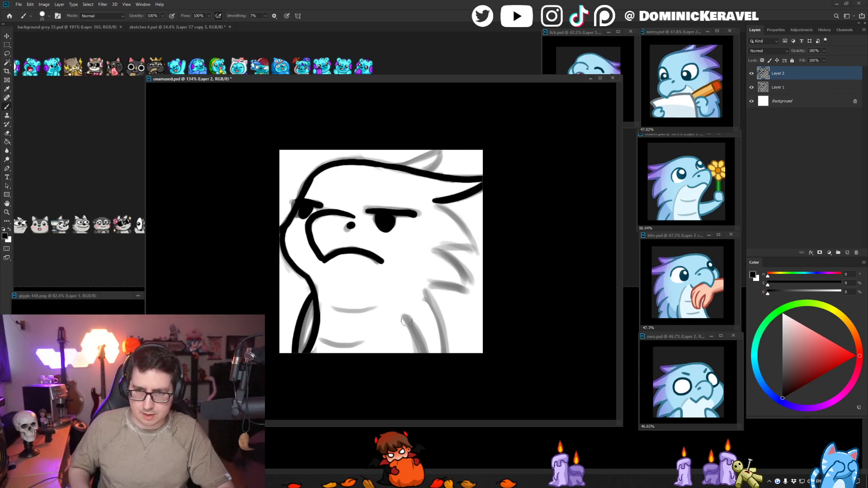
- Ink the near arm's two curves and the jagged spikes running down the back of the head
drag(407, 320, 424, 353)
drag(424, 293, 448, 353)
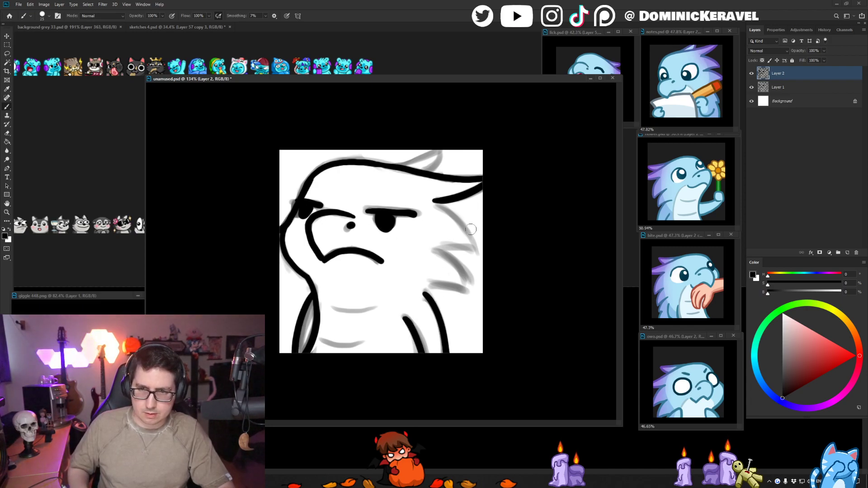
drag(437, 205, 474, 246)
key(ctrl+z)
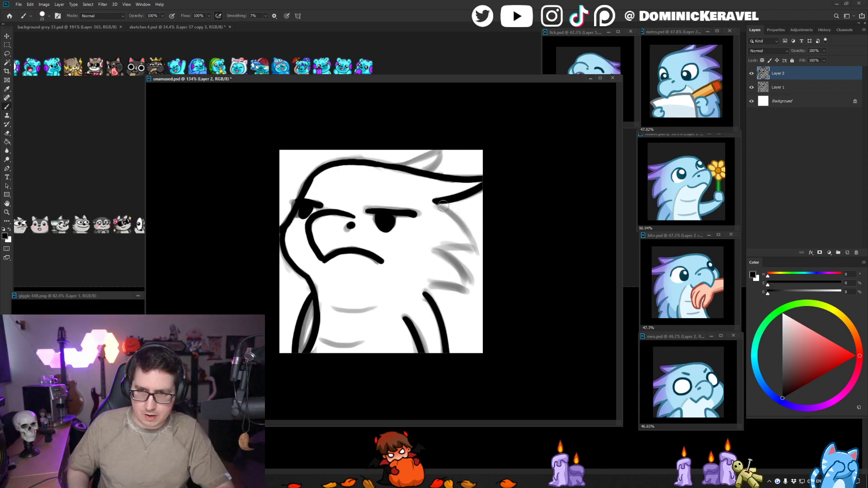
drag(443, 206, 471, 245)
key(ctrl+z)
mouse_move(434, 202)
mouse_down()
mouse_move(472, 245)
mouse_move(467, 219)
mouse_move(456, 261)
mouse_move(471, 291)
mouse_move(435, 287)
mouse_move(471, 289)
mouse_up()
key(ctrl+z)
key(ctrl+z)
- Ink the pointed tuft on top of the head and blend its base into the head outline
key(ctrl+z)
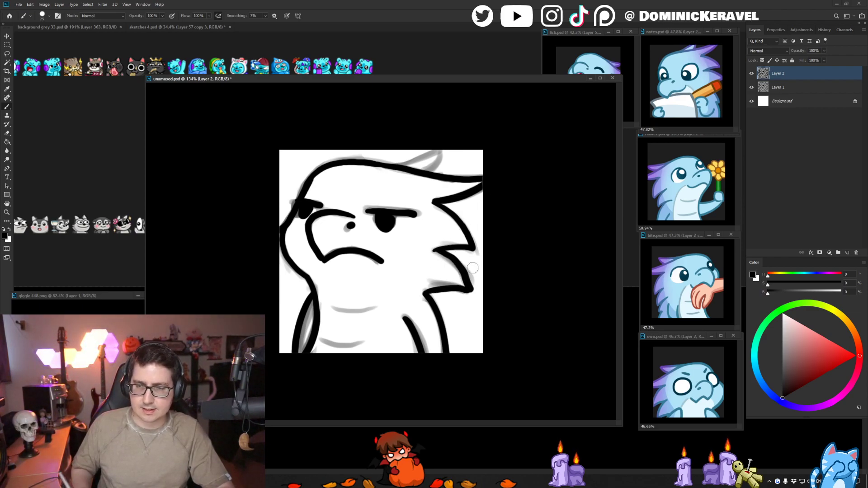
drag(441, 150, 396, 163)
key(ctrl+z)
mouse_move(447, 151)
mouse_down()
mouse_move(409, 165)
mouse_move(445, 154)
mouse_move(423, 174)
mouse_move(443, 165)
mouse_move(447, 150)
mouse_move(430, 175)
mouse_up()
key(ctrl+z)
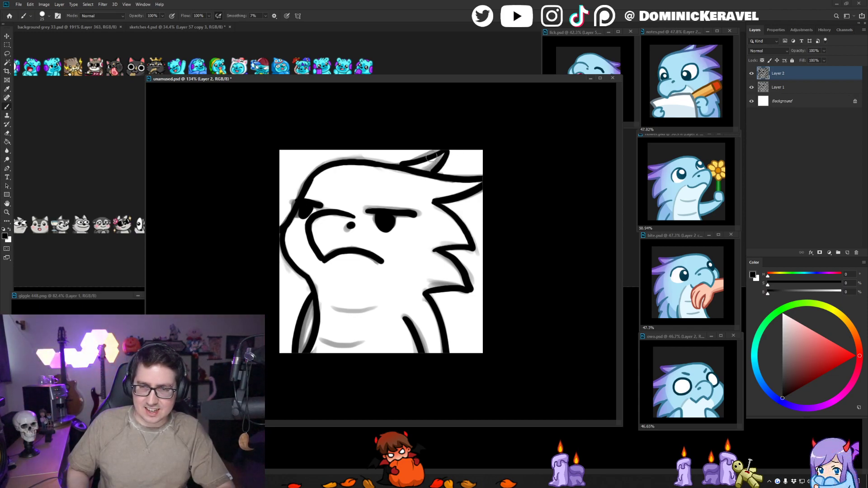
drag(412, 159, 379, 166)
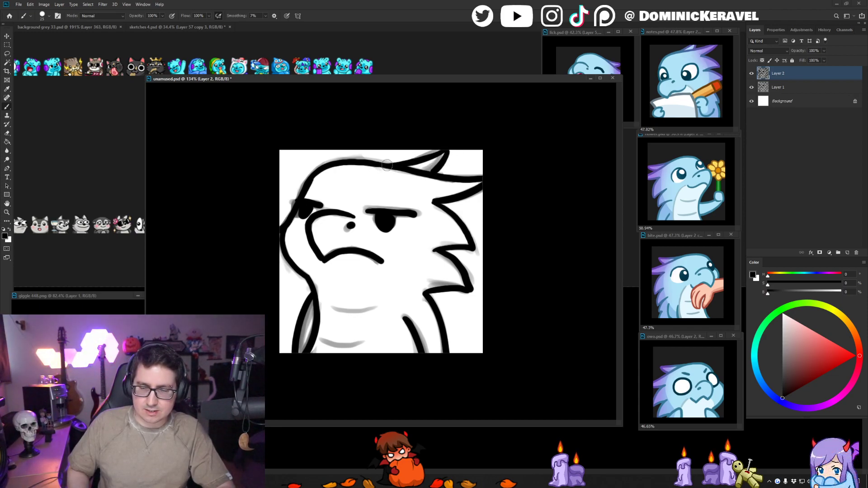
- Check the line art in a horizontally mirrored view, and restore its original orientation
key(v)
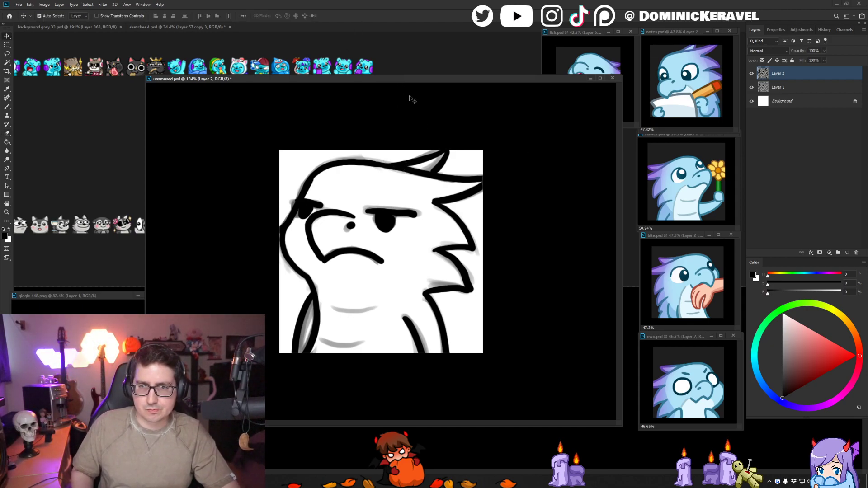
key(ctrl+z)
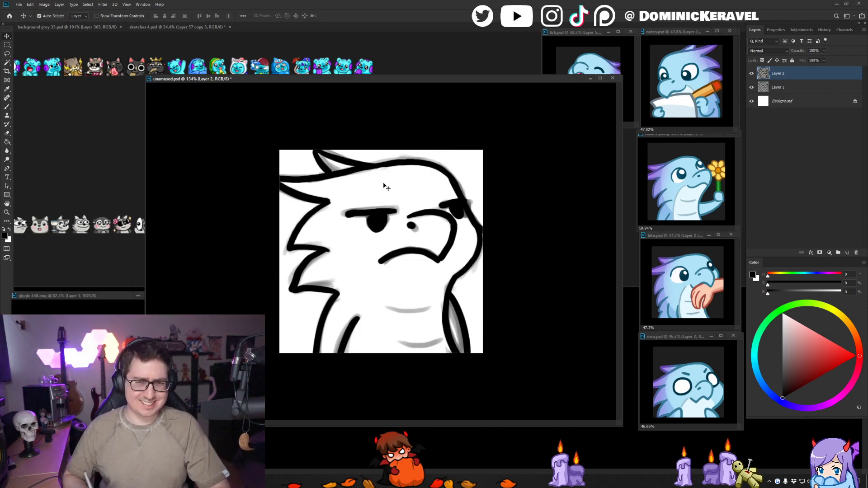
key(ctrl+shift+z)
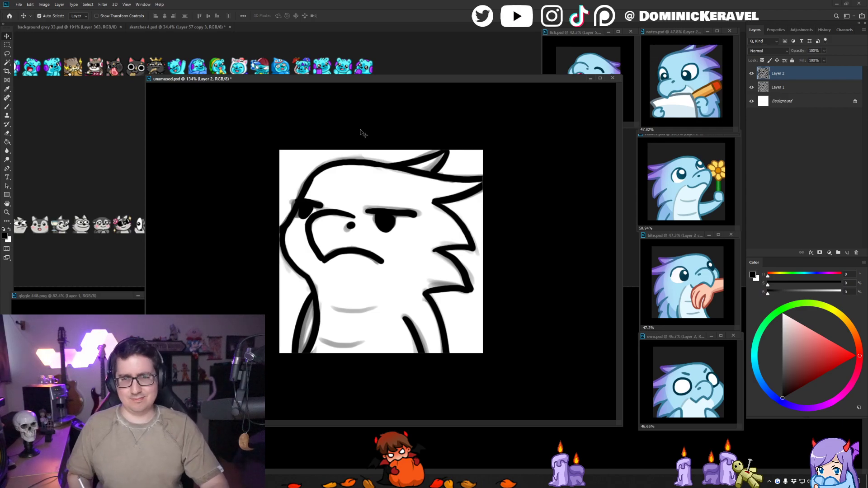
drag(397, 79, 393, 76)
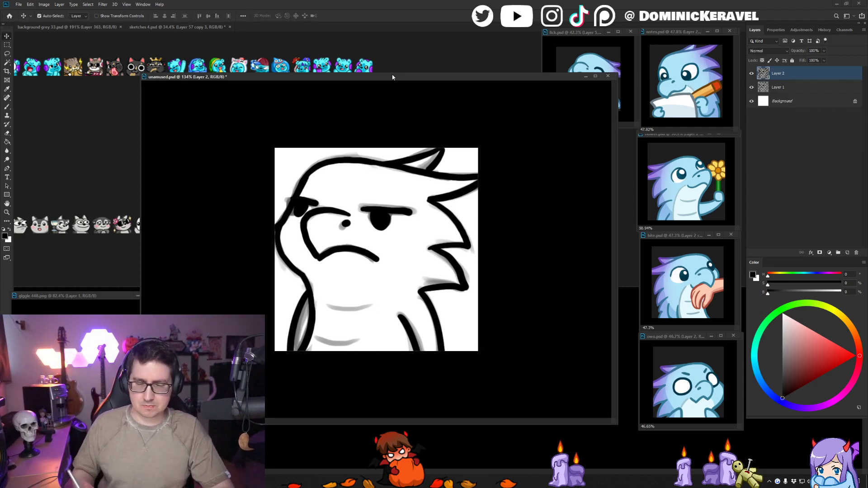
- Sample the muted light blue from the dragon in flower.psd as the brush colour
click(691, 196)
drag(680, 198, 703, 197)
key(b)
alt+click(677, 182)
key(ctrl+0)
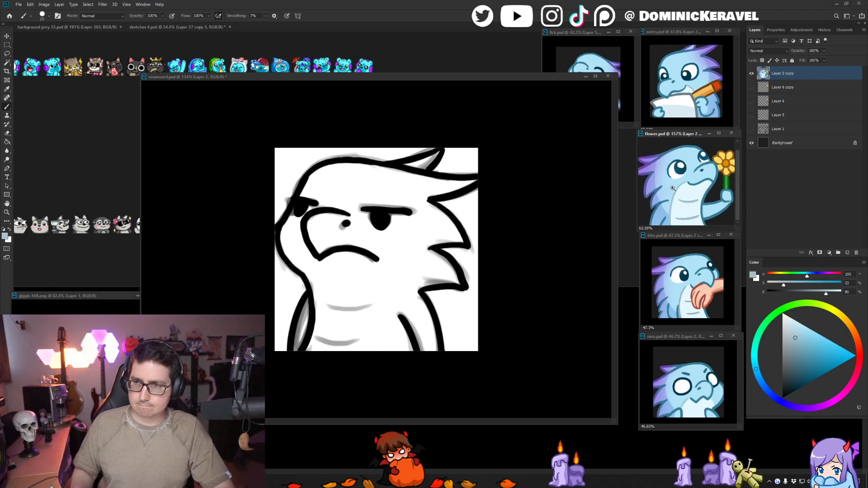
- Lock the transparent pixels of the unamused line layer and examine the belly edge of the dragon in flower.psd
key(v)
click(454, 220)
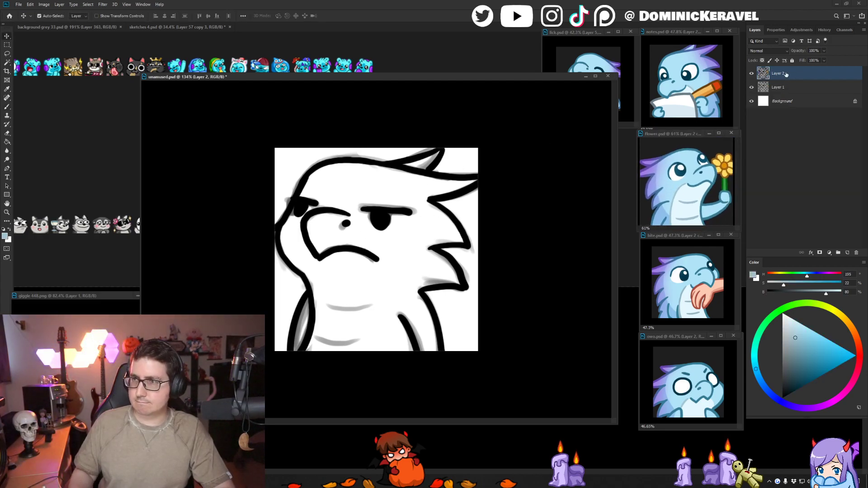
key(b)
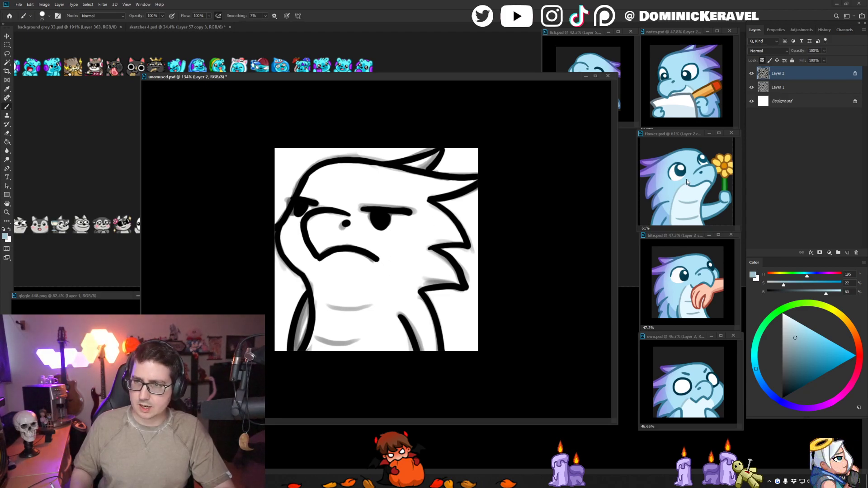
click(674, 191)
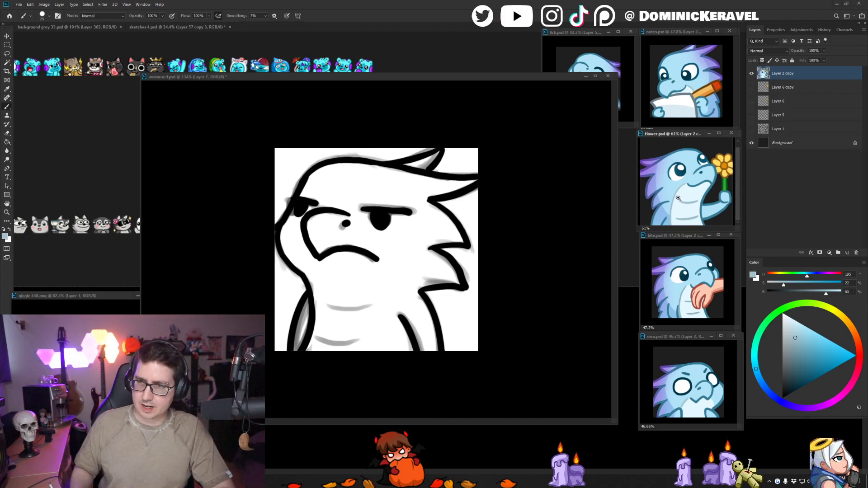
scroll(691, 199, up, 4)
scroll(688, 192, down, 4)
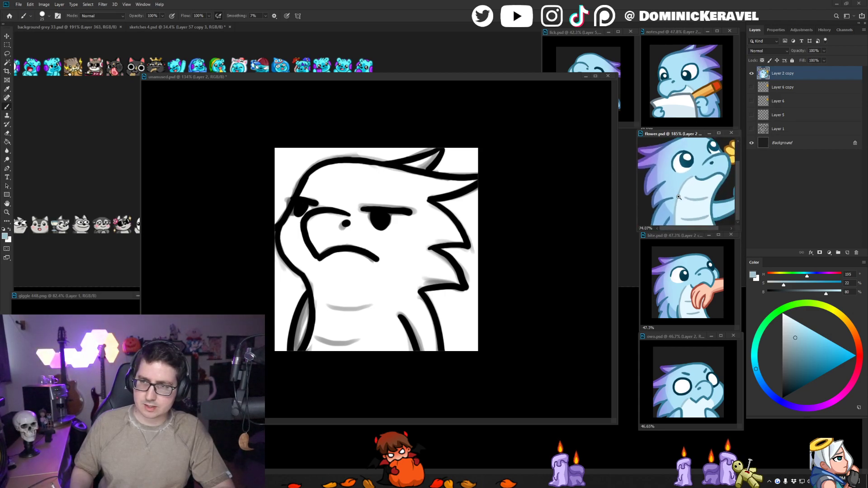
key(v)
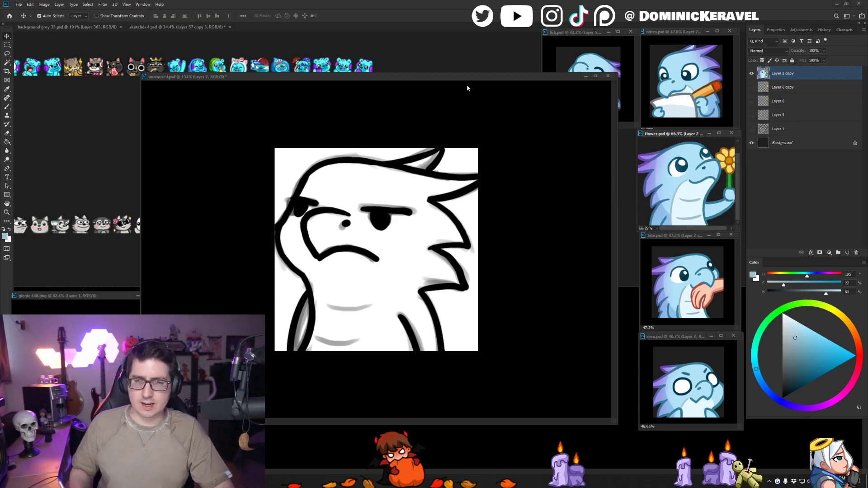
- Unlock the line layer's transparent pixels and paint the muted blue belly edge curving from the mouth corner down to the canvas edge
drag(467, 77, 456, 75)
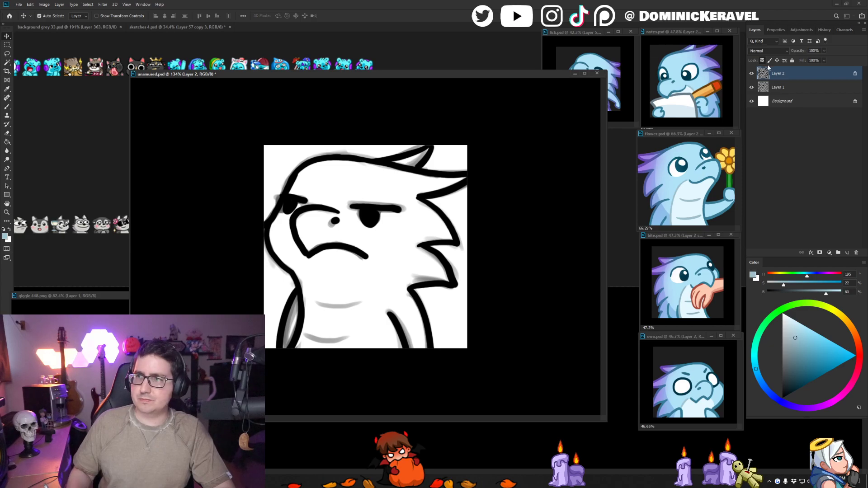
key(b)
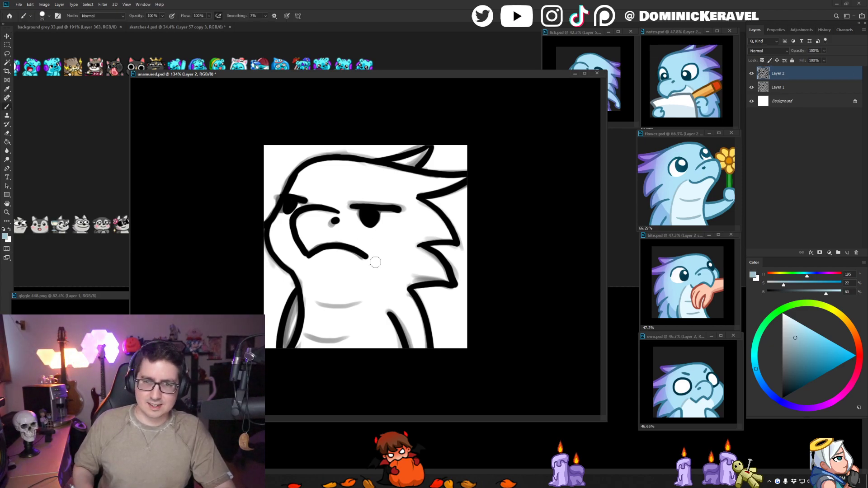
drag(377, 264, 380, 345)
key(ctrl+z)
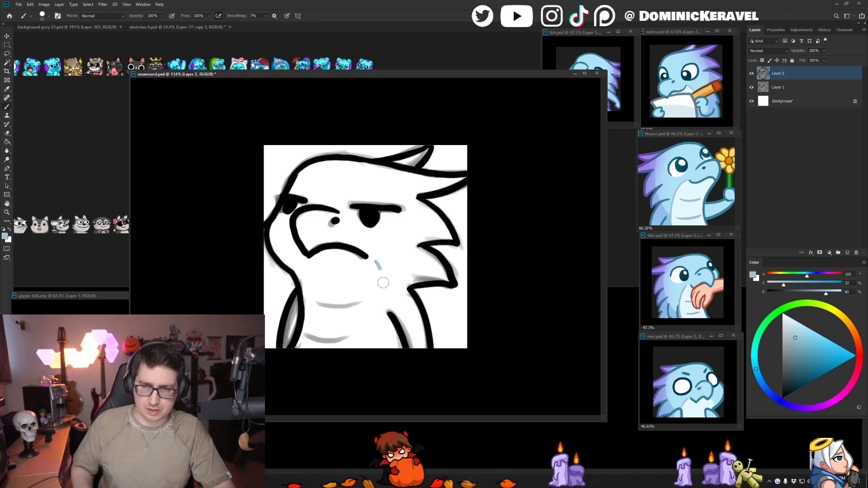
drag(375, 262, 386, 348)
key(ctrl+z)
drag(373, 261, 386, 348)
key(ctrl+z)
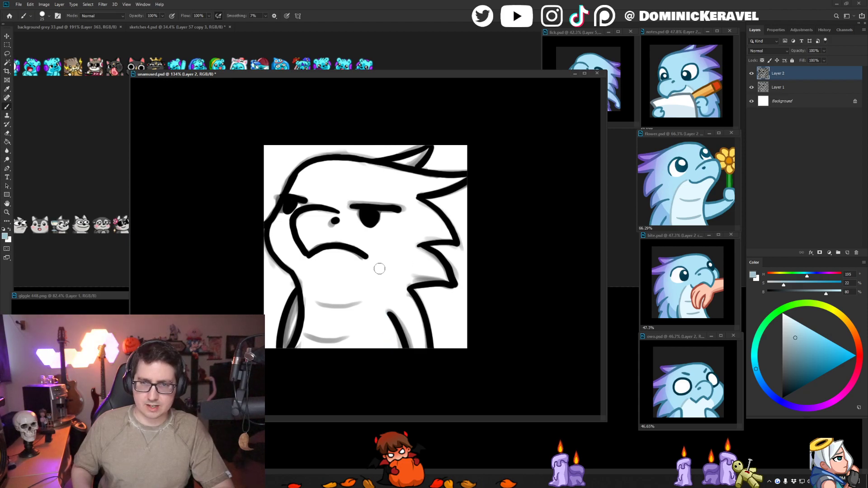
drag(371, 261, 388, 340)
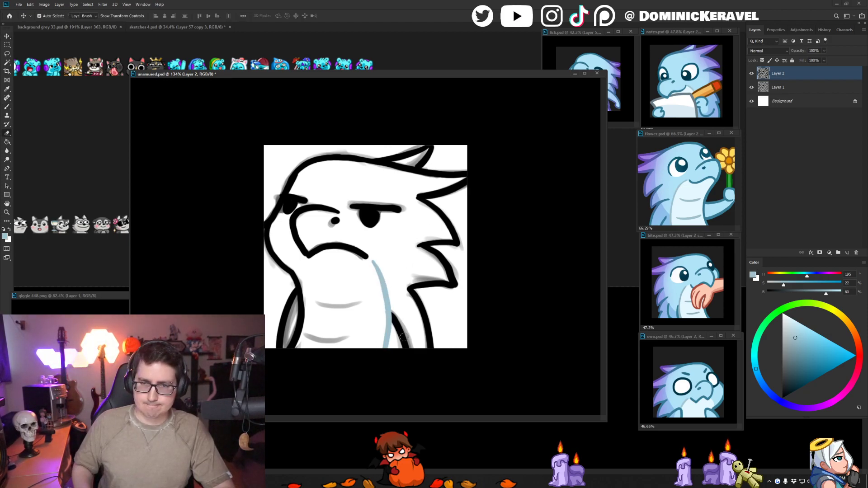
key(ctrl+z)
drag(372, 260, 383, 300)
drag(387, 333, 387, 357)
key(ctrl+z)
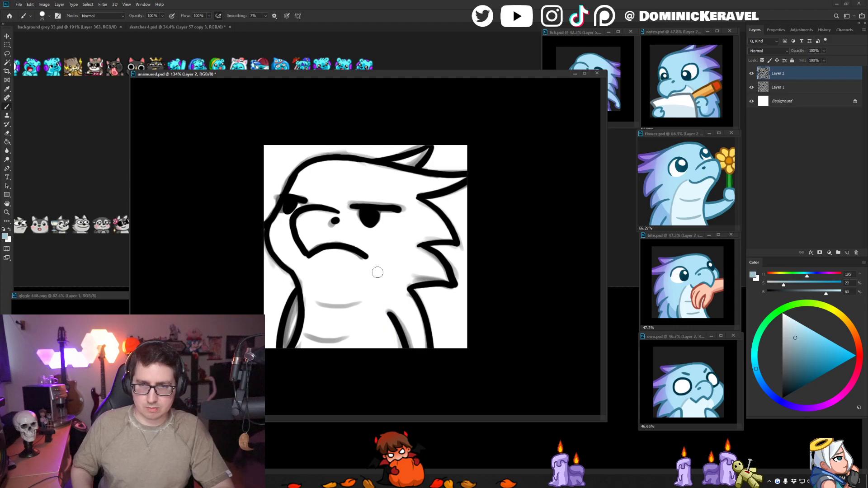
drag(372, 263, 387, 360)
key(ctrl+z)
drag(373, 261, 386, 369)
key(ctrl+z)
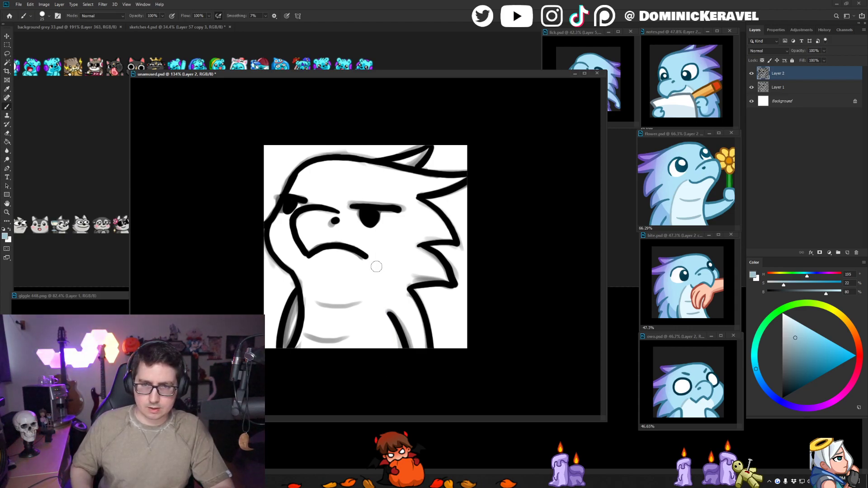
mouse_move(373, 260)
mouse_down()
mouse_move(387, 295)
mouse_move(385, 357)
mouse_up()
key(ctrl+z)
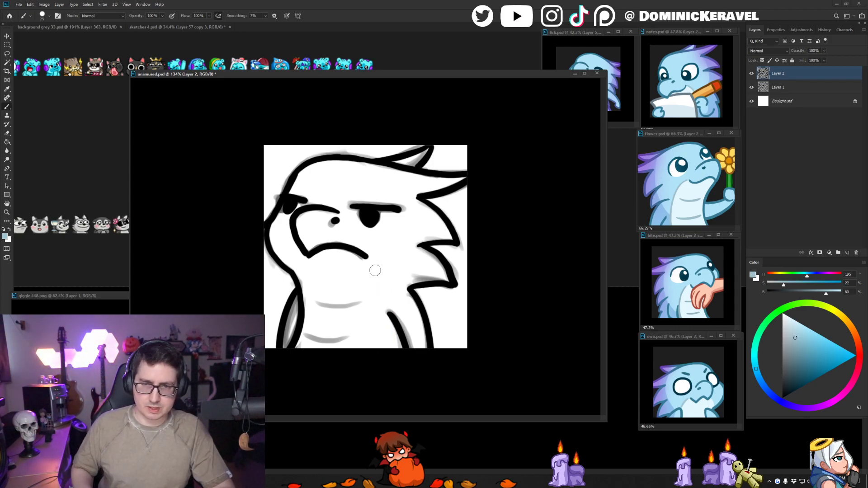
mouse_move(372, 262)
mouse_down()
mouse_move(388, 301)
mouse_move(386, 377)
mouse_up()
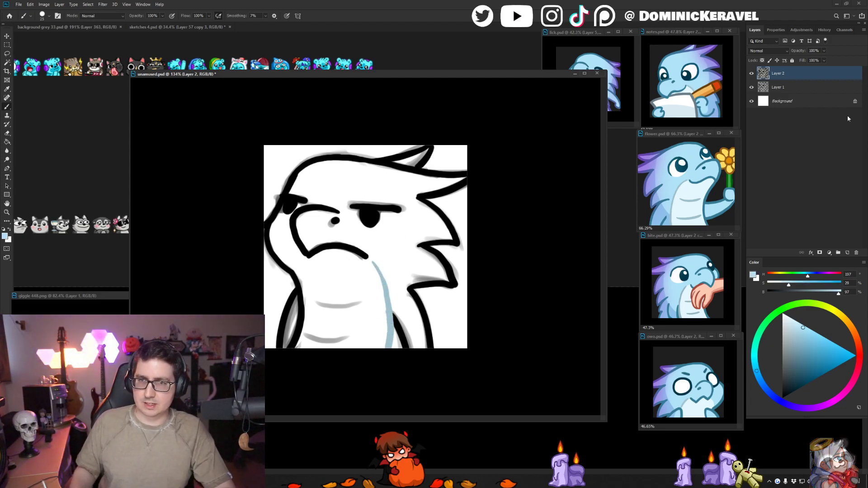
- Hide the sketch layer and add a new layer directly above it, beneath the line art
click(764, 88)
click(751, 87)
key(ctrl+shift+n)
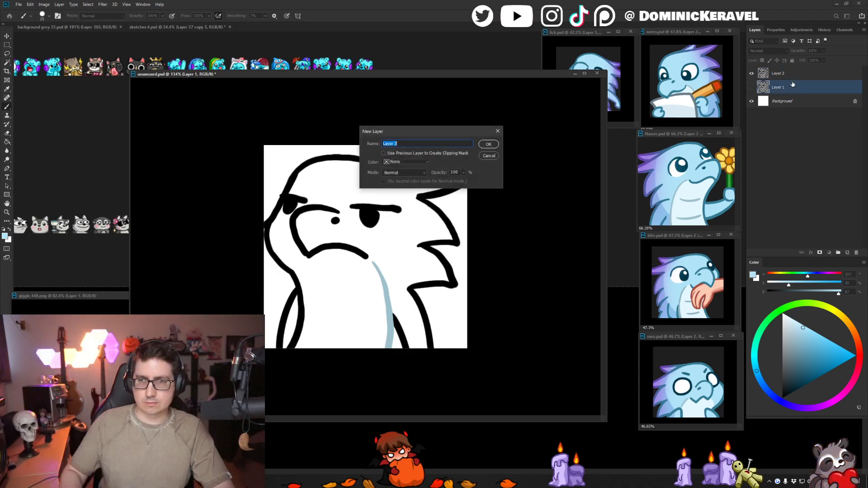
key(Return)
- Fill the dragon's head, crest, body and arms with flat light blue using a larger brush, keeping within the line art
key(bracketright)
key(bracketright)
key(bracketright)
key(bracketright)
key(bracketright)
key(bracketright)
key(bracketright)
key(bracketright)
key(bracketright)
key(bracketright)
key(bracketright)
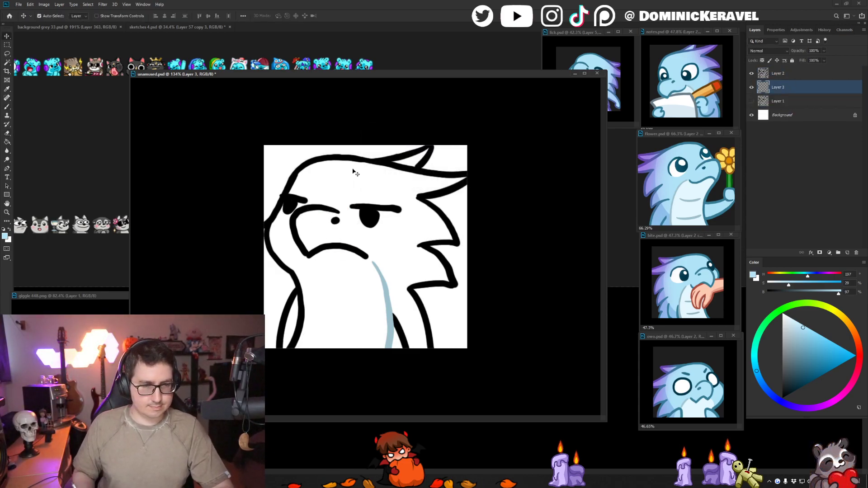
drag(347, 207, 331, 207)
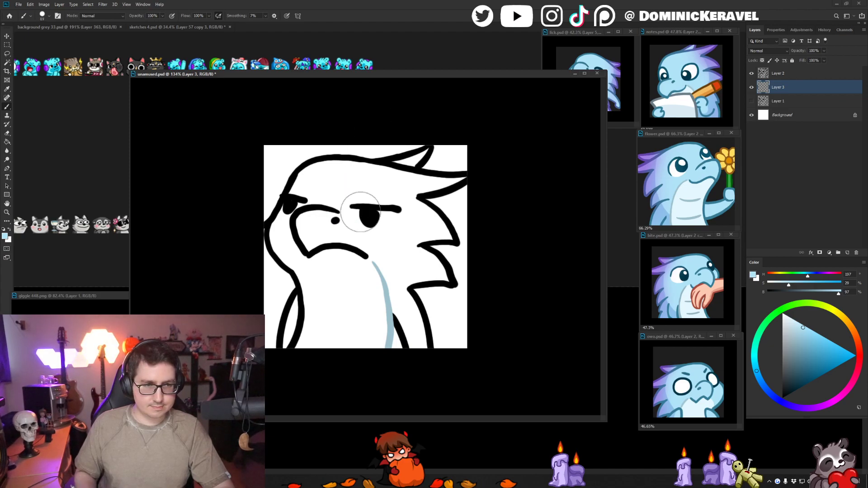
mouse_move(348, 169)
mouse_down()
mouse_move(333, 183)
mouse_move(312, 181)
mouse_move(357, 174)
mouse_move(304, 183)
mouse_move(287, 224)
mouse_move(283, 246)
mouse_move(302, 261)
mouse_move(296, 247)
mouse_move(312, 323)
mouse_move(298, 285)
mouse_move(309, 296)
mouse_move(303, 357)
mouse_move(384, 287)
mouse_move(343, 311)
mouse_move(395, 289)
mouse_move(398, 348)
mouse_up()
mouse_move(416, 168)
mouse_down()
mouse_move(357, 170)
mouse_move(415, 185)
mouse_move(451, 181)
mouse_move(429, 183)
mouse_move(434, 224)
mouse_move(450, 237)
mouse_move(411, 240)
mouse_move(407, 265)
mouse_move(431, 253)
mouse_move(442, 269)
mouse_move(405, 281)
mouse_up()
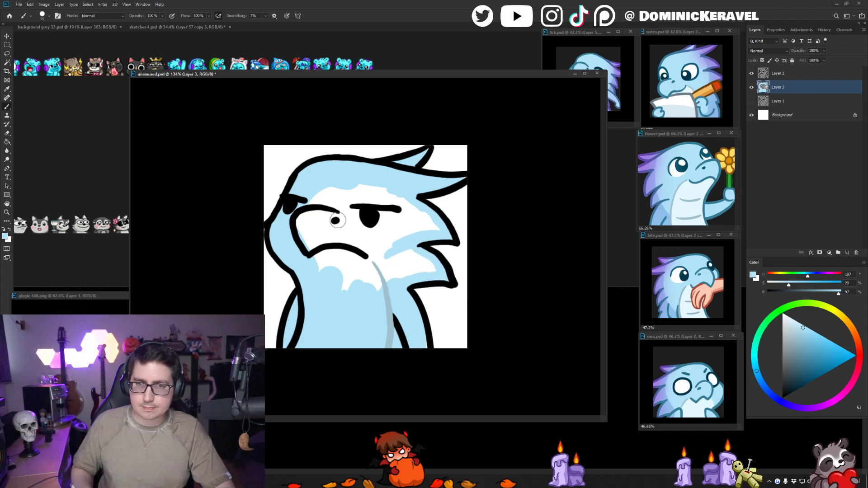
mouse_move(345, 209)
mouse_down()
mouse_move(315, 200)
mouse_move(390, 211)
mouse_move(396, 197)
mouse_move(431, 230)
mouse_move(414, 217)
mouse_move(392, 246)
mouse_move(427, 264)
mouse_move(366, 282)
mouse_move(334, 273)
mouse_move(311, 242)
mouse_move(357, 232)
mouse_move(336, 251)
mouse_move(350, 249)
mouse_move(363, 220)
mouse_move(397, 216)
mouse_move(385, 203)
mouse_up()
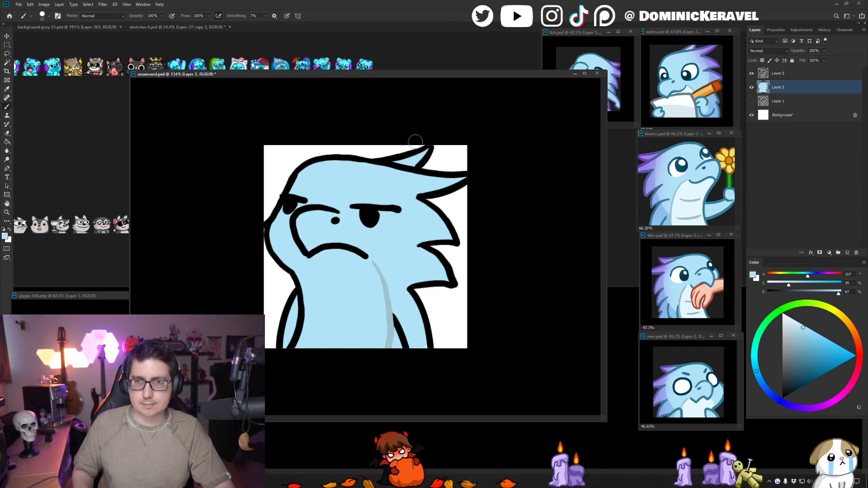
- Sample the pale belly colour from flower.psd, paint the belly with it, and tidy its upper edge beside the mouth with light blue
alt+click(675, 190)
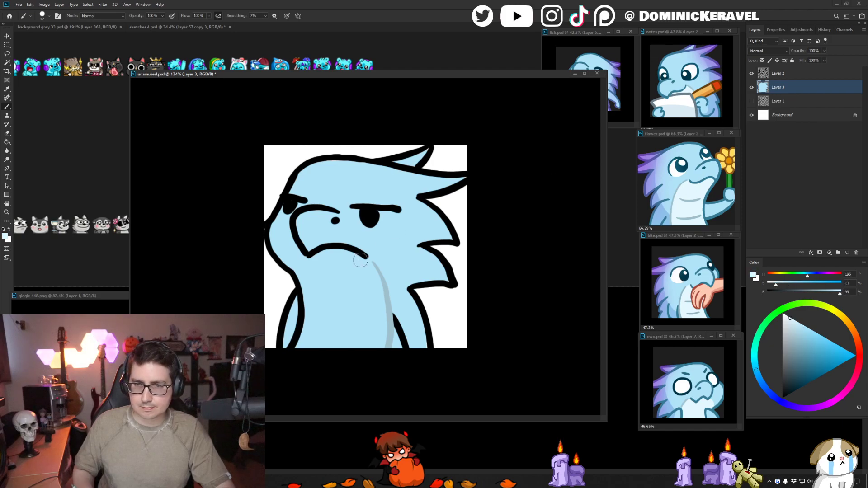
drag(362, 256, 375, 289)
mouse_move(296, 264)
mouse_down()
mouse_move(358, 266)
mouse_move(309, 275)
mouse_move(322, 304)
mouse_move(362, 304)
mouse_move(349, 320)
mouse_up()
alt+click(293, 229)
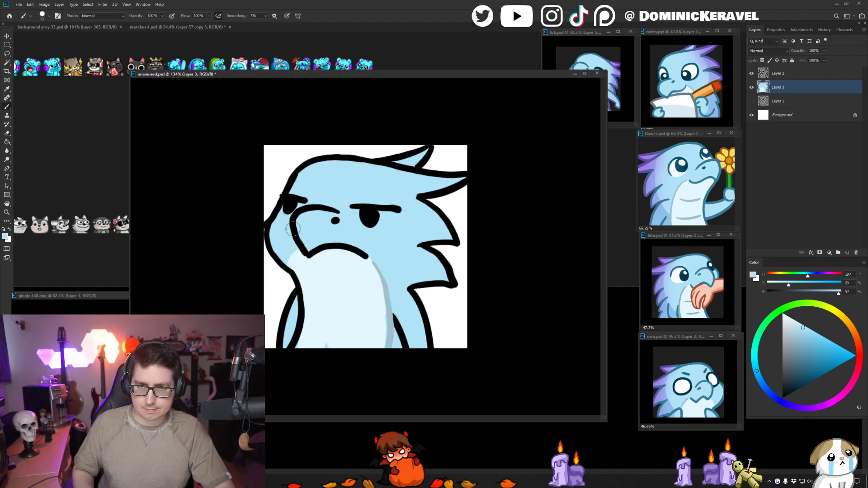
drag(304, 244, 295, 266)
key(e)
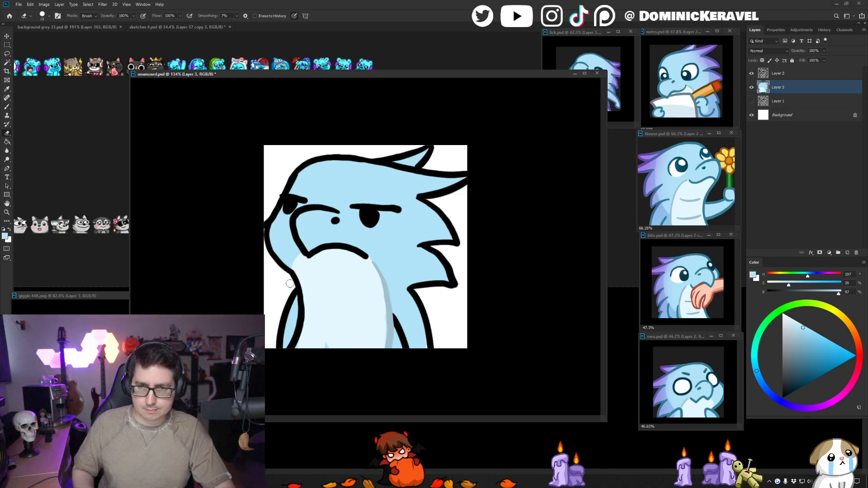
- Paint two curved crease lines across the belly in the muted blue sampled from flower.psd, and save the file
key(b)
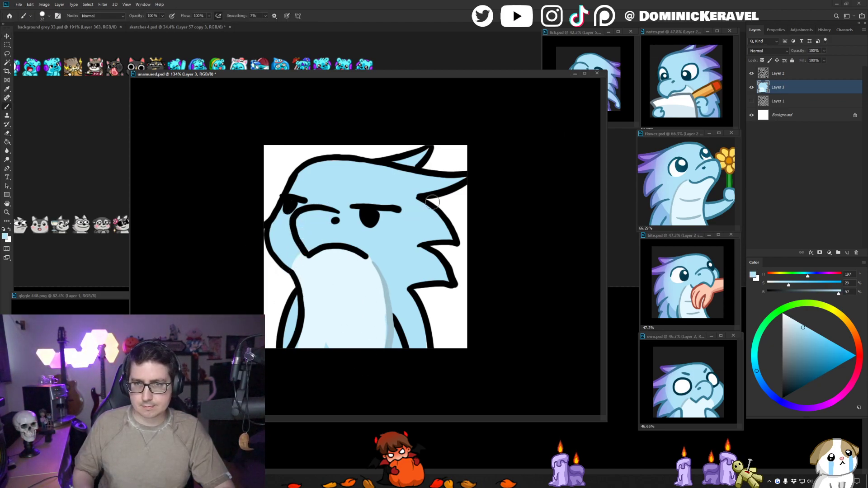
alt+click(692, 200)
mouse_move(347, 283)
mouse_down()
mouse_move(344, 277)
mouse_move(366, 292)
mouse_up()
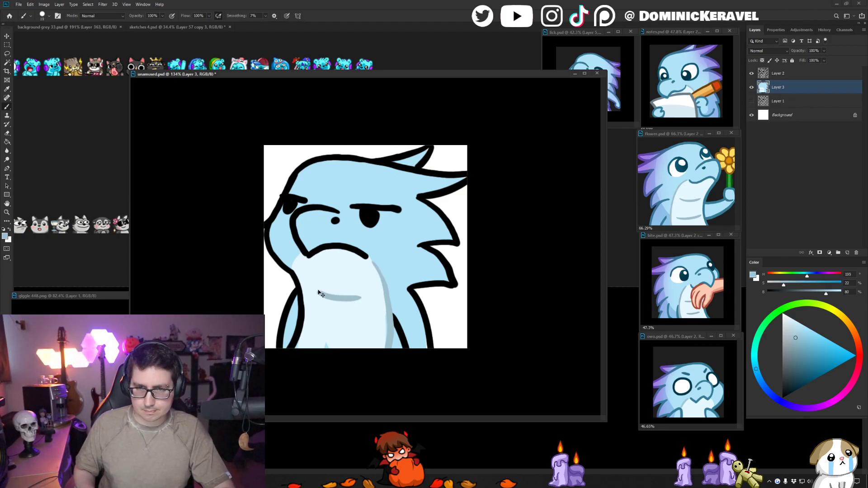
drag(313, 329, 368, 334)
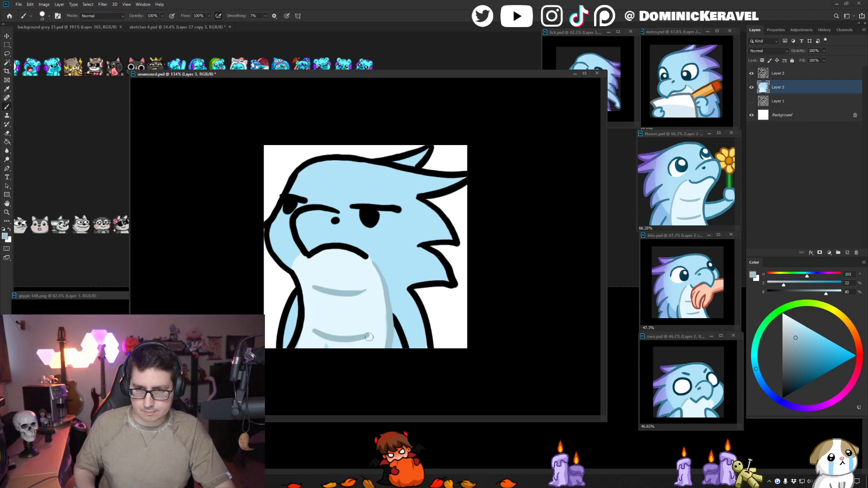
alt+click(368, 336)
key(v)
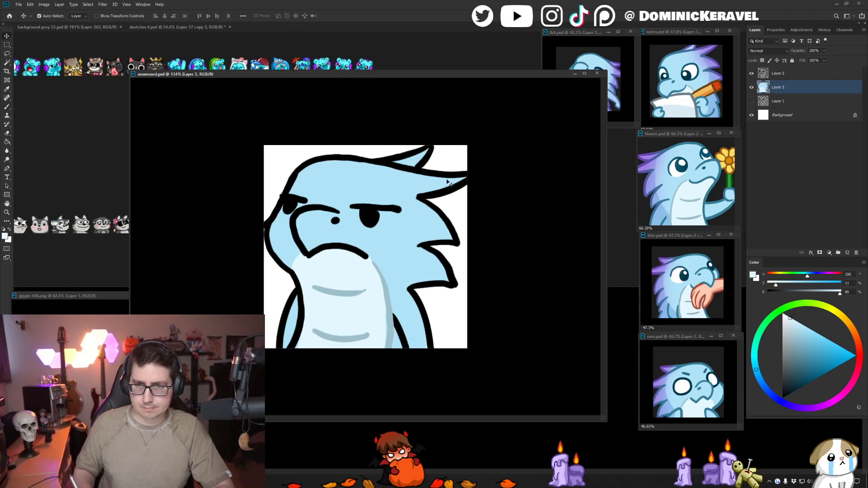
key(ctrl+s)
- Sample the darker blue from flower.psd, select the light blue body area, and paint shading over the crest spikes, back and near arm
key(b)
alt+click(661, 218)
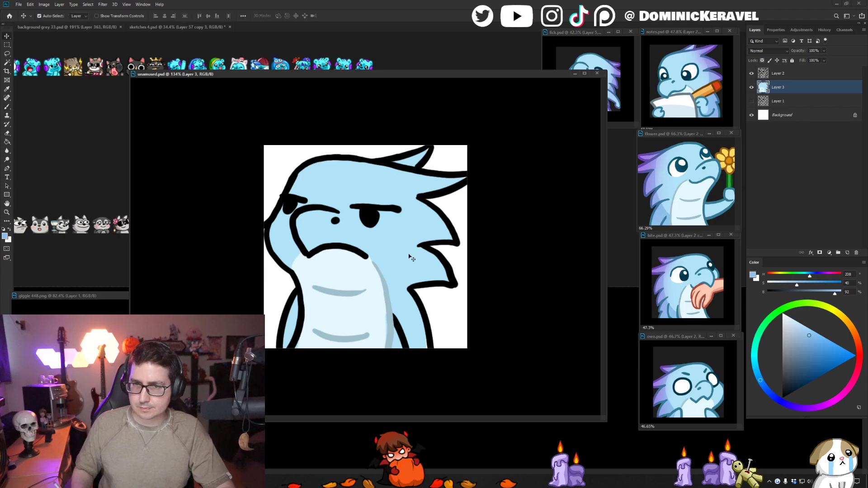
key(w)
click(411, 254)
key(b)
drag(430, 154, 402, 348)
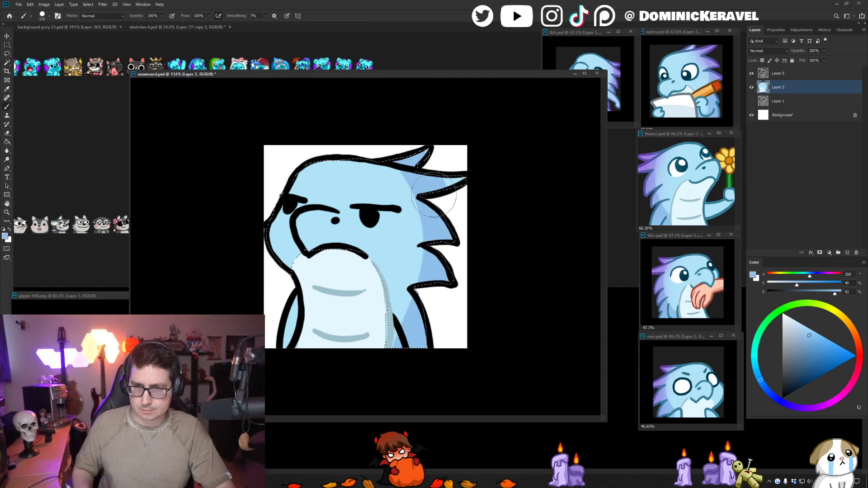
drag(405, 163, 366, 344)
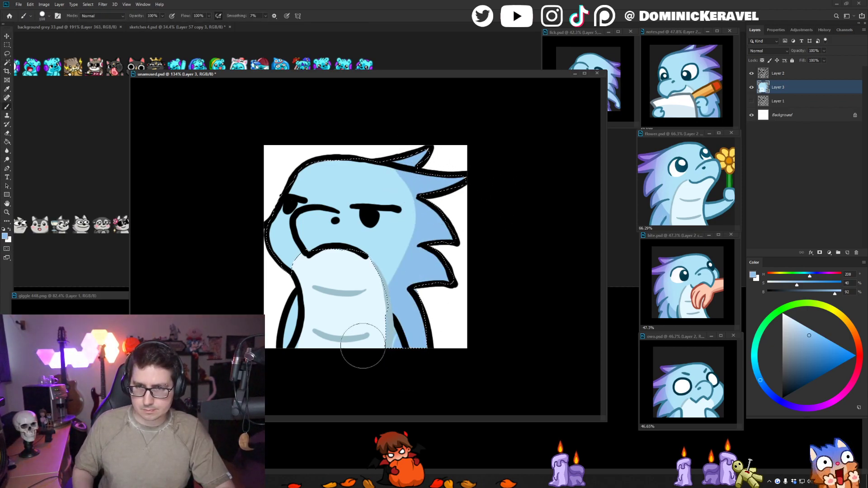
drag(452, 285, 405, 300)
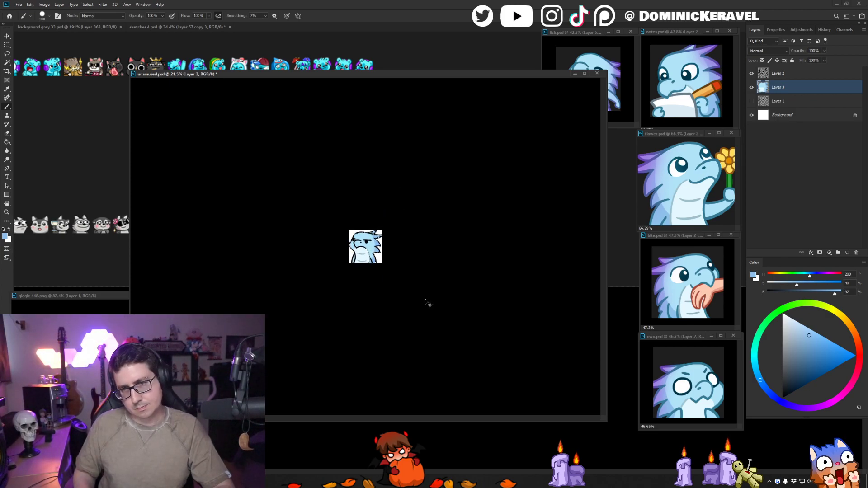
- Repaint the inner edge of the shading with the body's light blue along the back of the head and arm, and clear the selection
drag(405, 295, 462, 212)
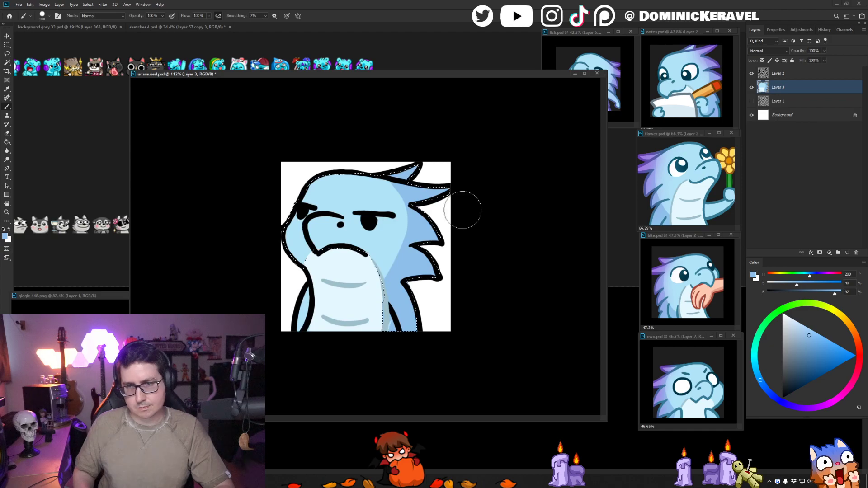
alt+click(383, 238)
drag(388, 182, 355, 294)
key(ctrl+z)
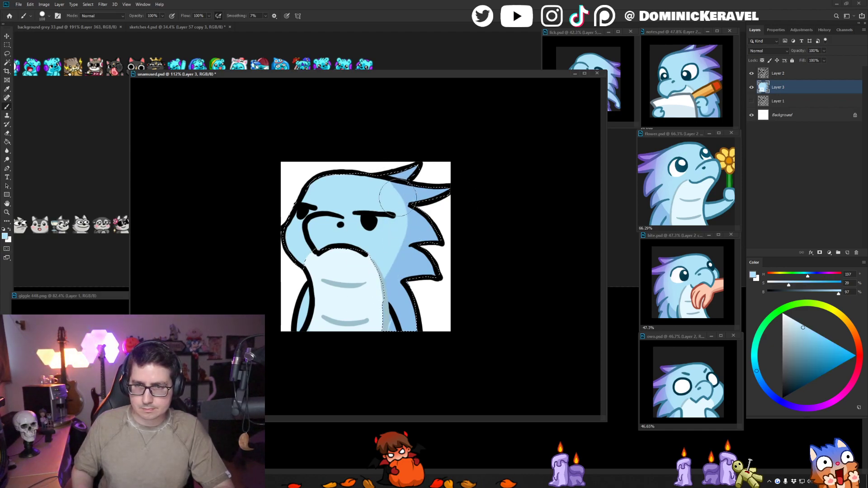
drag(388, 186, 345, 286)
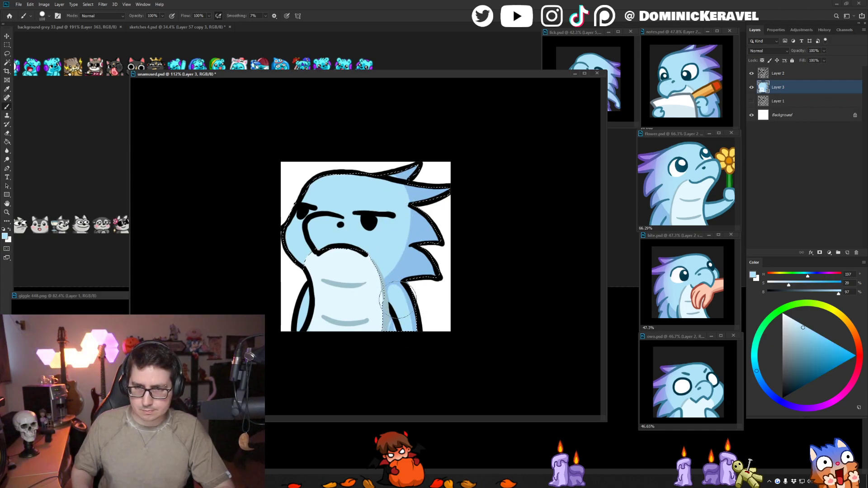
drag(398, 312, 369, 293)
key(ctrl+d)
- Touch up the colours around the lower crest, belly edge and arm, and save the file
mouse_move(404, 243)
mouse_down()
mouse_move(439, 270)
mouse_move(410, 254)
mouse_up()
mouse_move(424, 267)
mouse_down()
mouse_move(416, 271)
mouse_move(447, 255)
mouse_move(395, 262)
mouse_move(381, 279)
mouse_up()
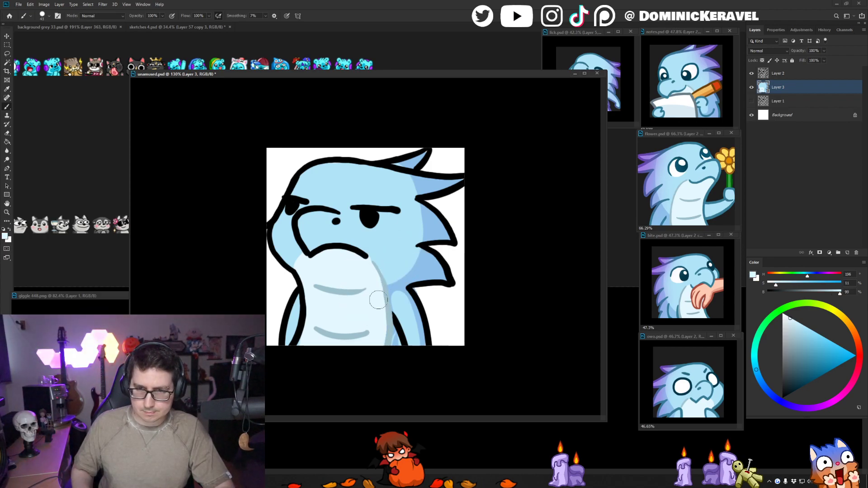
alt+click(394, 342)
key(ctrl+s)
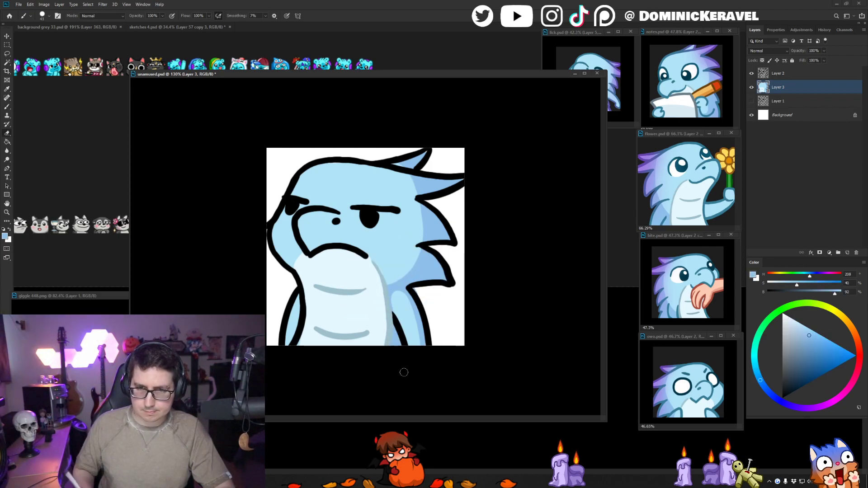
key(v)
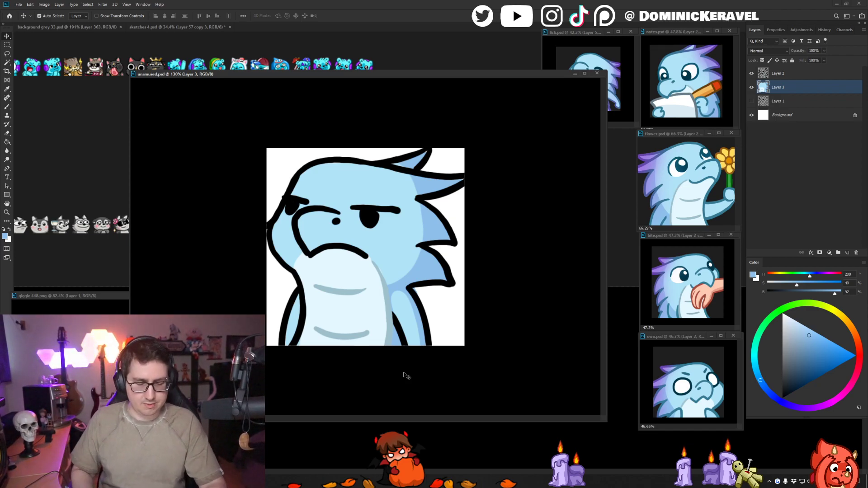
- Sample white from the background, paint the white of the near eye beneath its lid, and touch up the far eye
drag(391, 78, 399, 74)
key(b)
alt+click(371, 257)
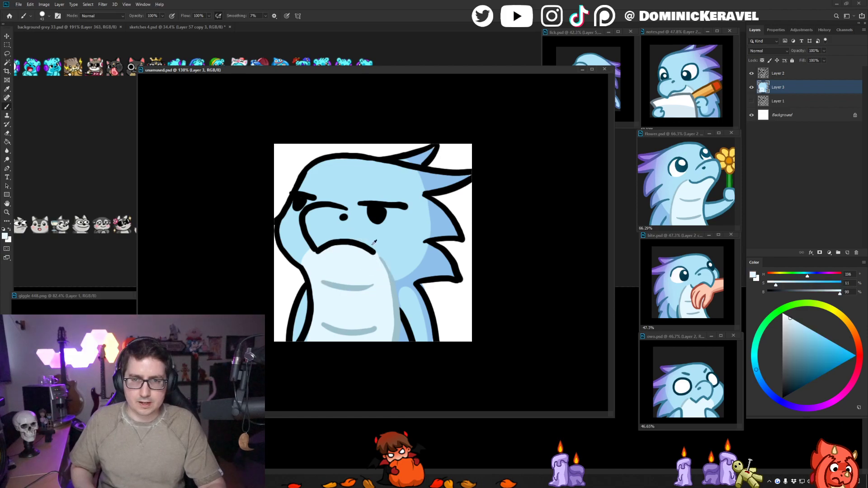
alt+click(469, 149)
mouse_move(367, 208)
mouse_down()
mouse_move(400, 210)
mouse_move(381, 218)
mouse_move(364, 209)
mouse_move(401, 212)
mouse_move(370, 217)
mouse_move(362, 208)
mouse_move(384, 224)
mouse_move(400, 214)
mouse_up()
key(ctrl+z)
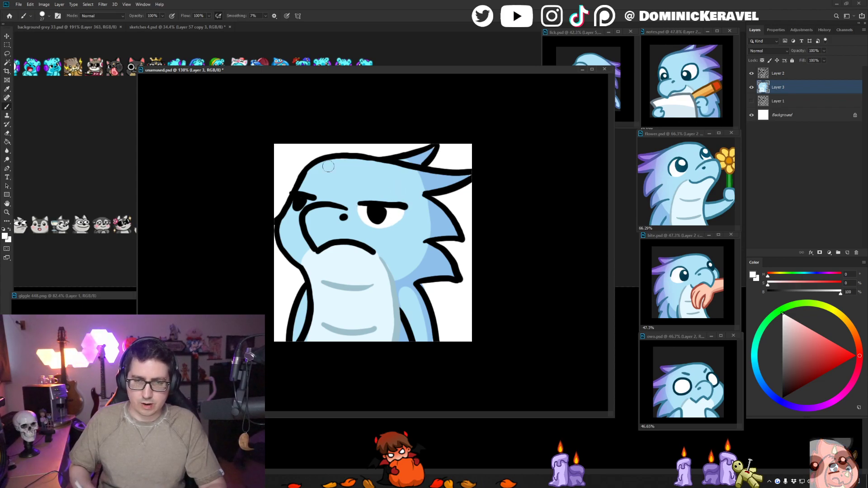
drag(310, 197, 296, 201)
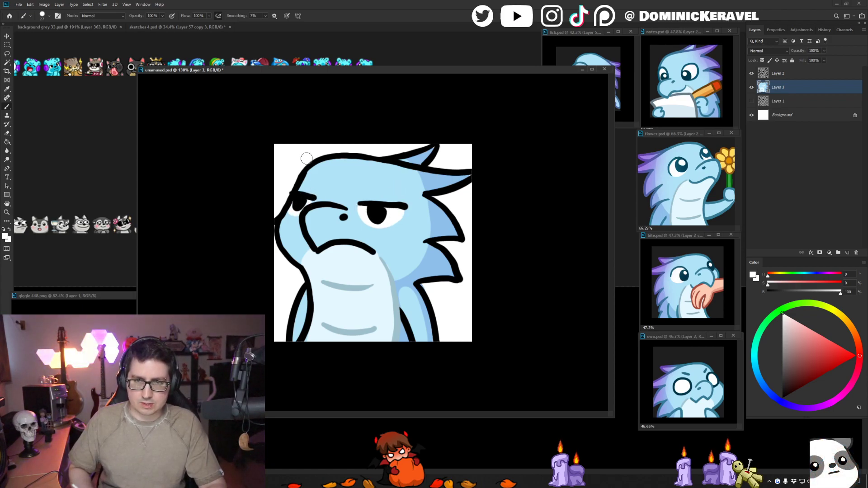
key(v)
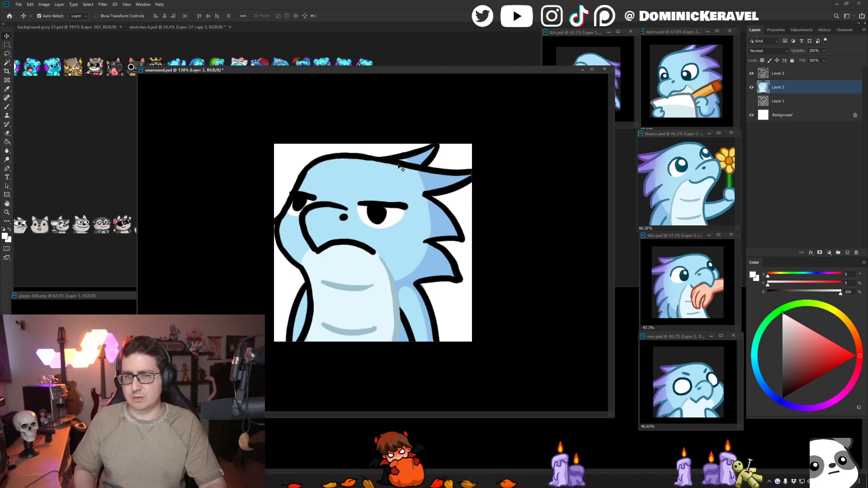
- Round off the belly's upper edge below the beak corner on Layer 3 with the pale belly colour, and sample the body's light blue
key(b)
alt+click(341, 163)
key(e)
key(v)
key(e)
key(v)
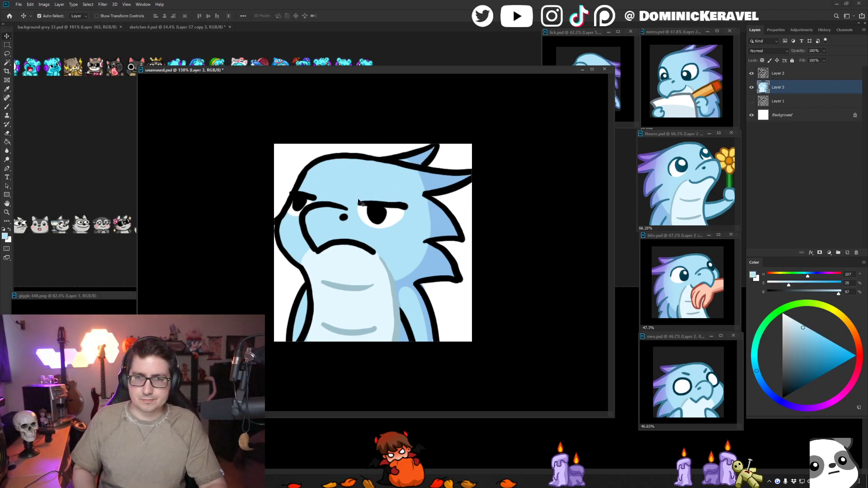
key(b)
mouse_move(313, 247)
mouse_down()
mouse_move(303, 268)
mouse_move(310, 255)
mouse_move(312, 271)
mouse_up()
alt+click(317, 260)
alt+click(304, 263)
alt+click(316, 262)
alt+click(310, 252)
alt+click(311, 270)
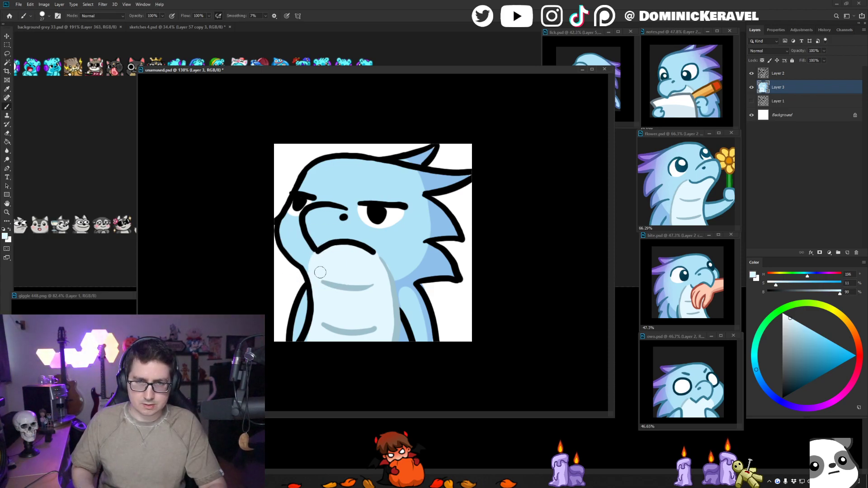
key(v)
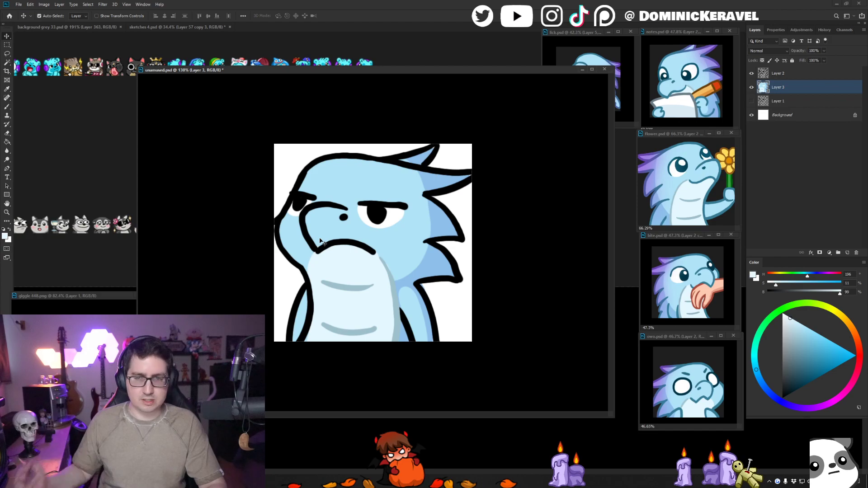
key(b)
alt+click(398, 243)
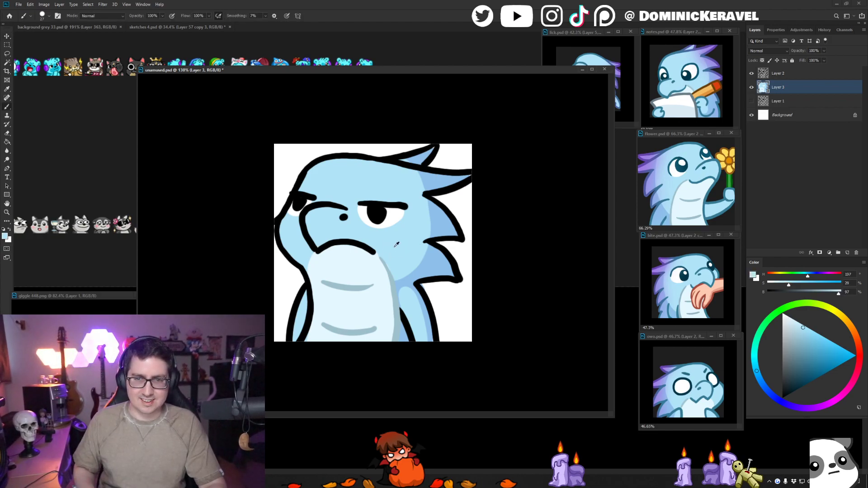
- Sample the medium blue of the dragon's outline from notes.psd as the painting colour
key(v)
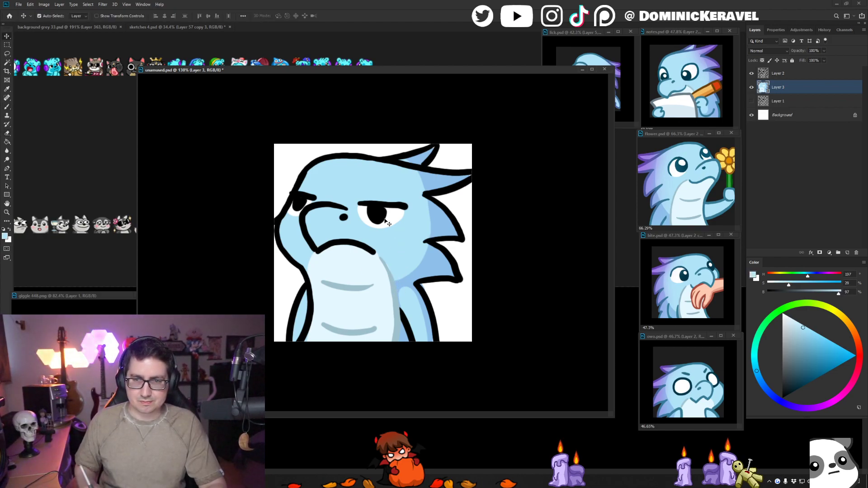
click(665, 53)
mouse_move(657, 53)
mouse_down()
mouse_move(673, 55)
mouse_move(680, 71)
mouse_up()
key(b)
alt+click(673, 59)
key(v)
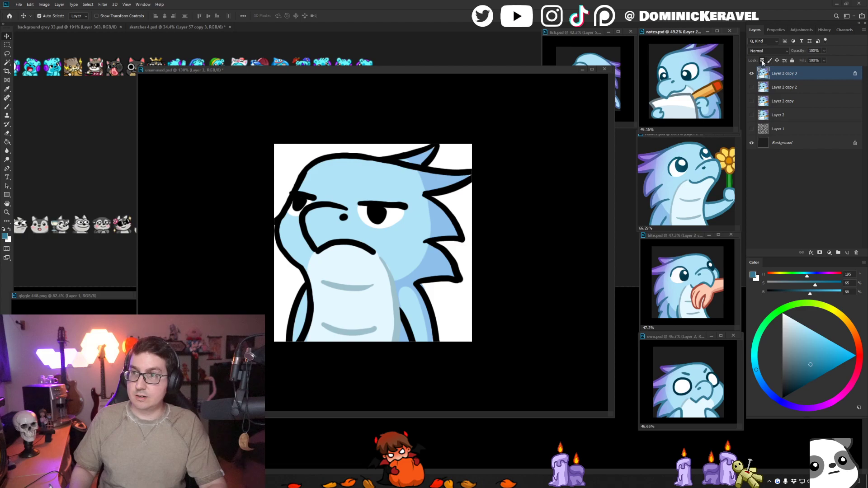
- Lock the transparent pixels of Layer 2 in unamused.psd and fill the black body outline with the sampled blue
click(774, 85)
click(492, 142)
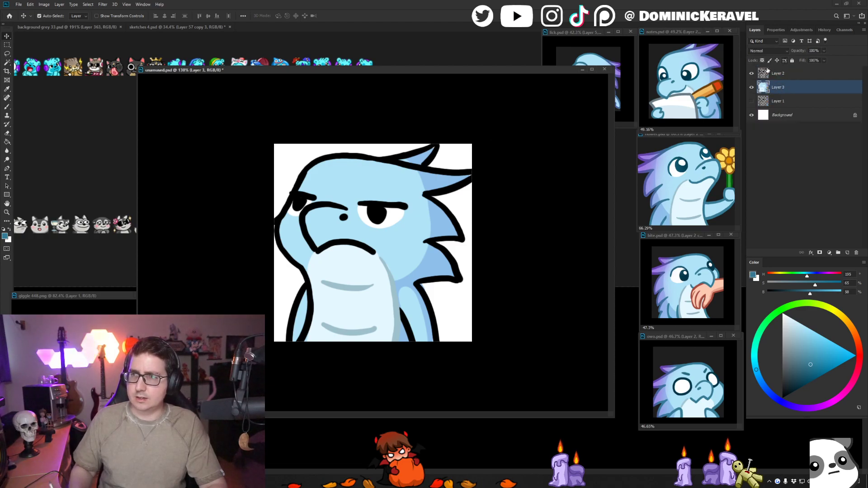
click(770, 74)
key(g)
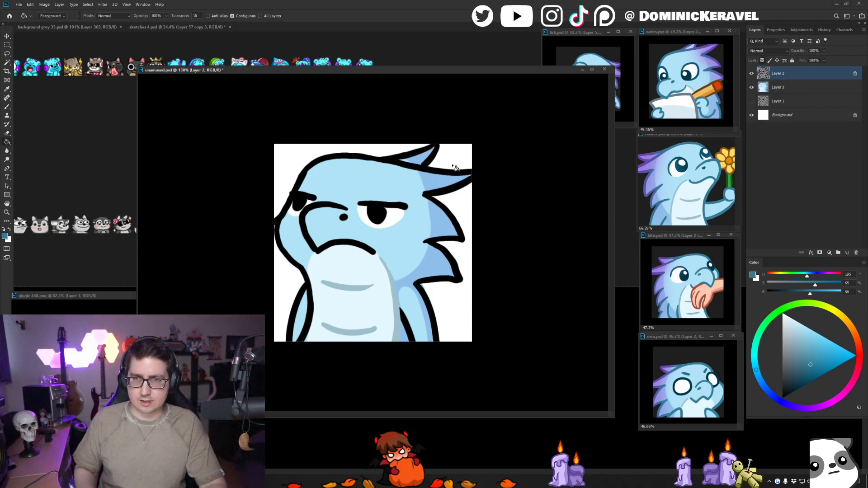
click(452, 189)
key(v)
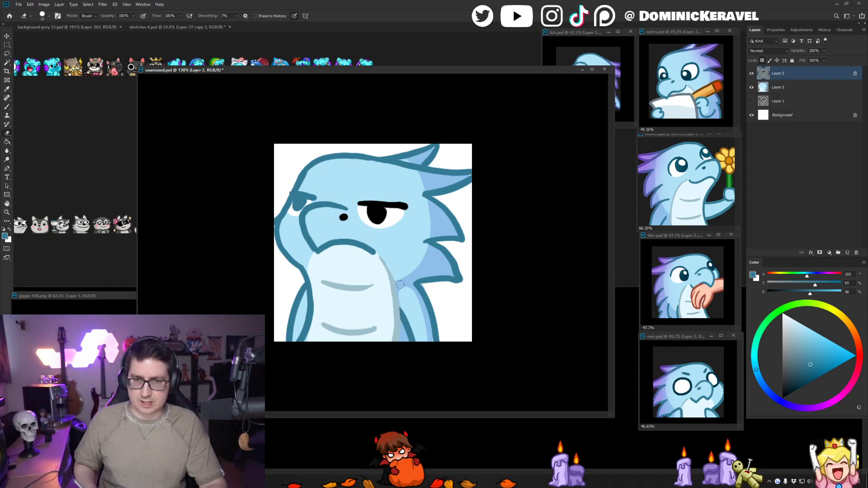
- Sample the dark pupil blue from flower.psd, fill the near eye's lid and pupil, and paint the far eye's lid and pupil with it
key(b)
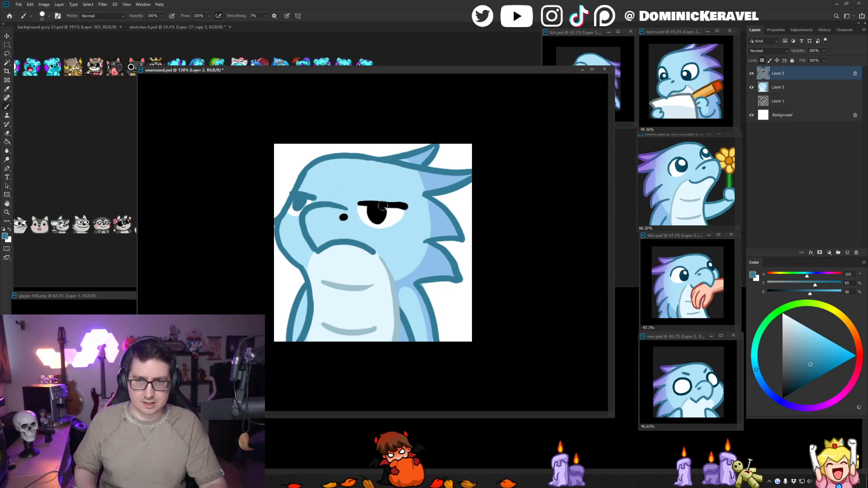
alt+click(683, 168)
key(g)
click(377, 214)
key(b)
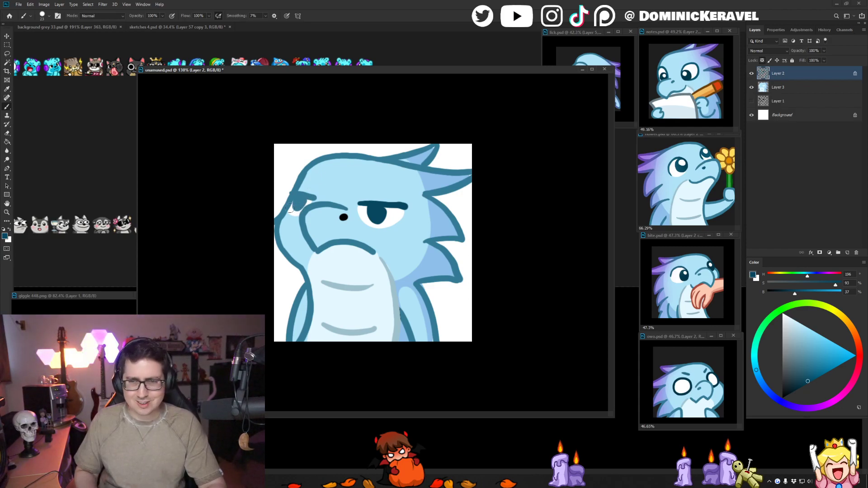
mouse_move(317, 198)
mouse_down()
mouse_move(296, 212)
mouse_move(304, 196)
mouse_up()
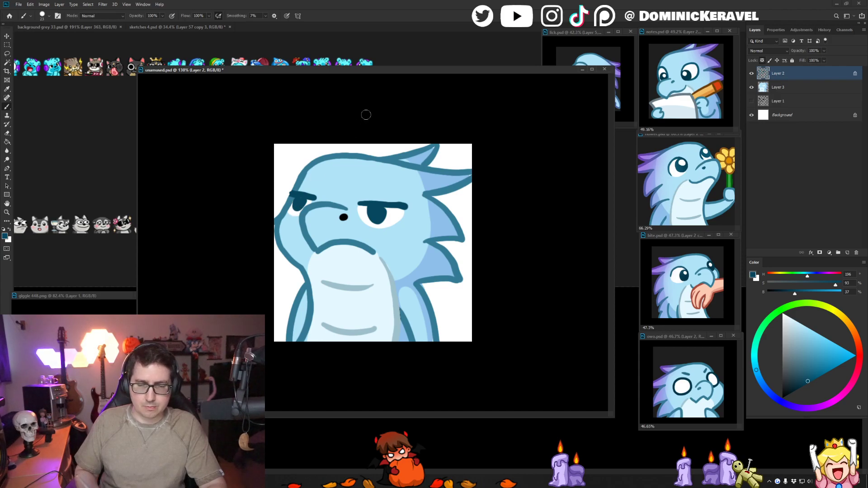
- Sample the outline blue from the beak line and recolour the nostril with it
alt+click(331, 203)
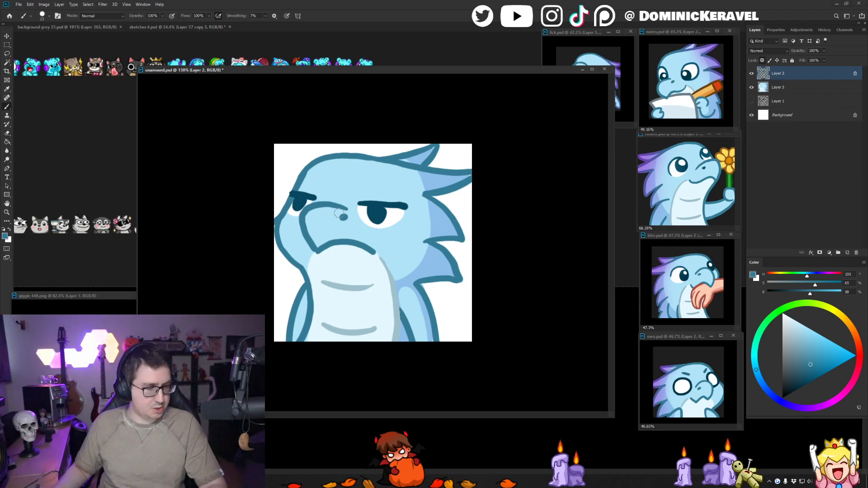
drag(381, 70, 389, 72)
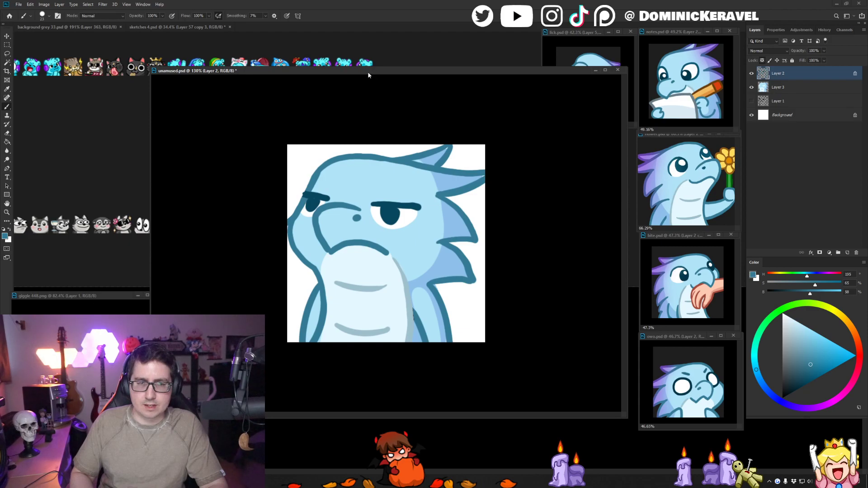
key(v)
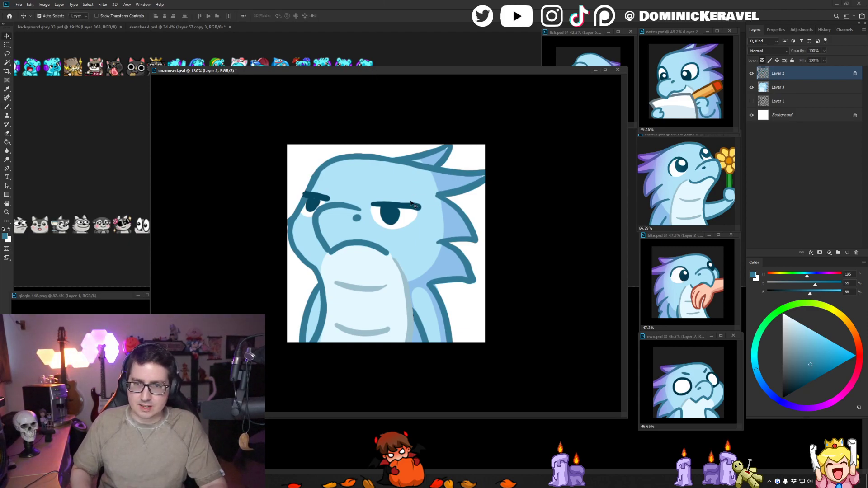
click(409, 221)
key(b)
key(x)
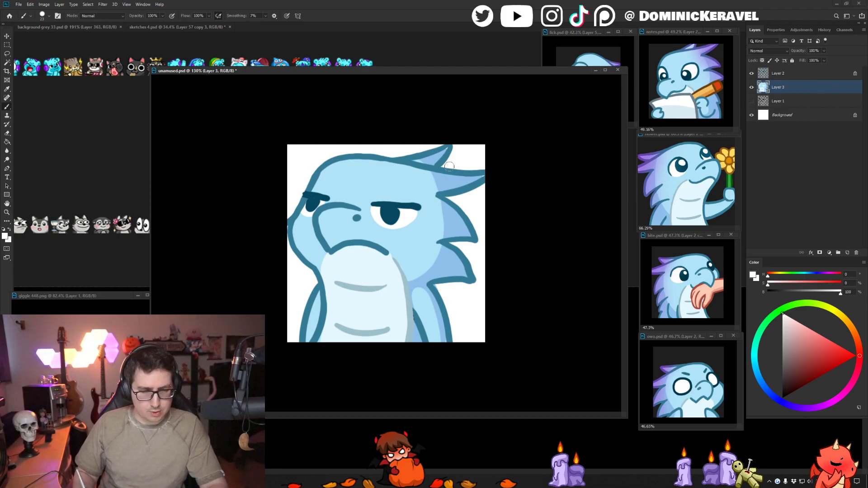
key(v)
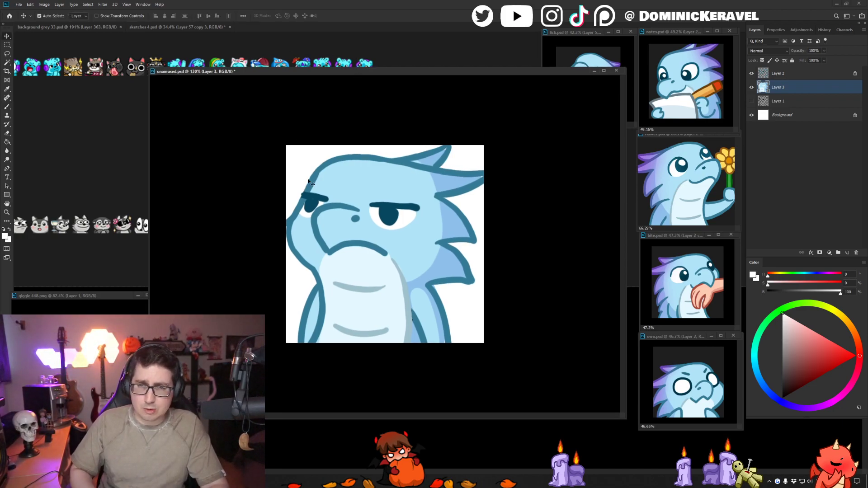
key(alt+])
key(e)
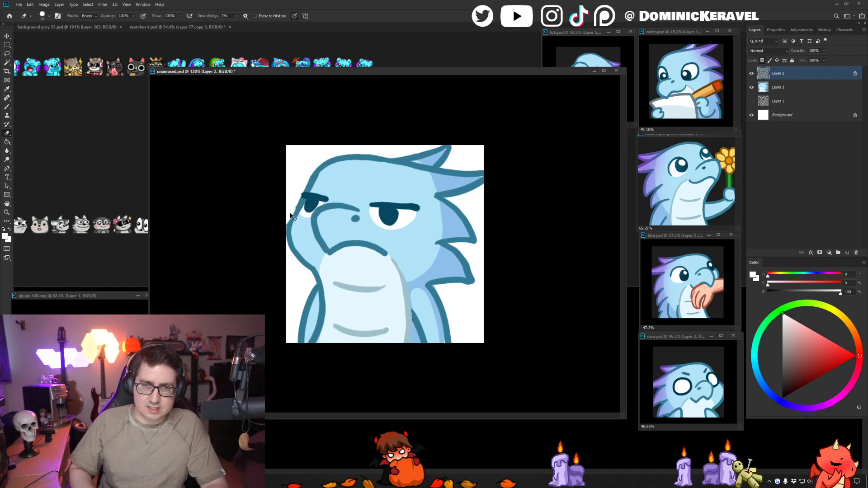
key(v)
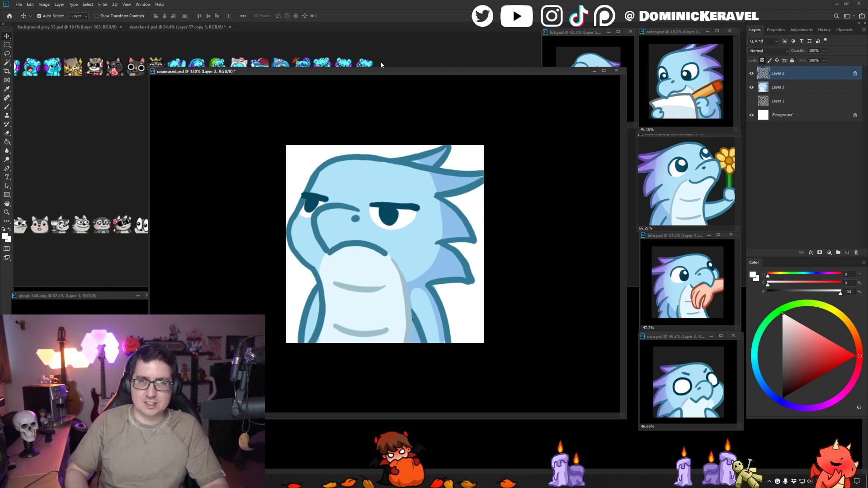
drag(389, 71, 389, 69)
- Touch up the pupils and far eye on Layer 2 with the dark pupil blue, repairing the adjoining face outline in its own blue
click(394, 216)
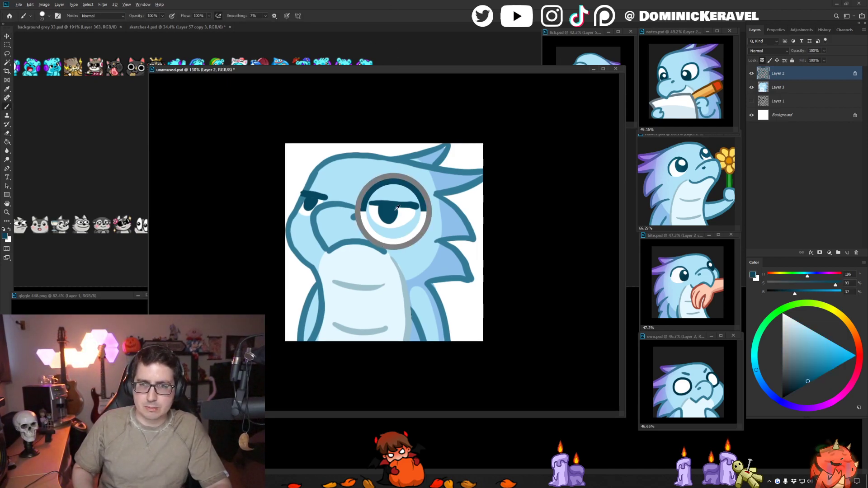
key(b)
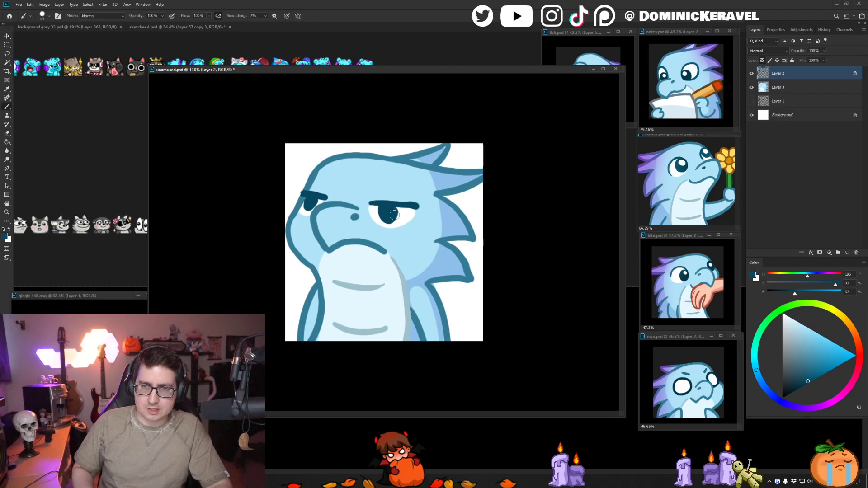
key(v)
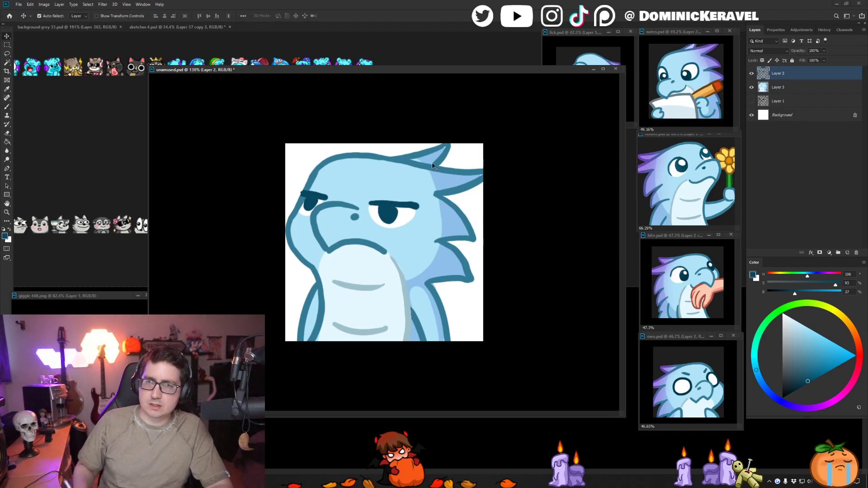
key(b)
scroll(386, 203, up, 3)
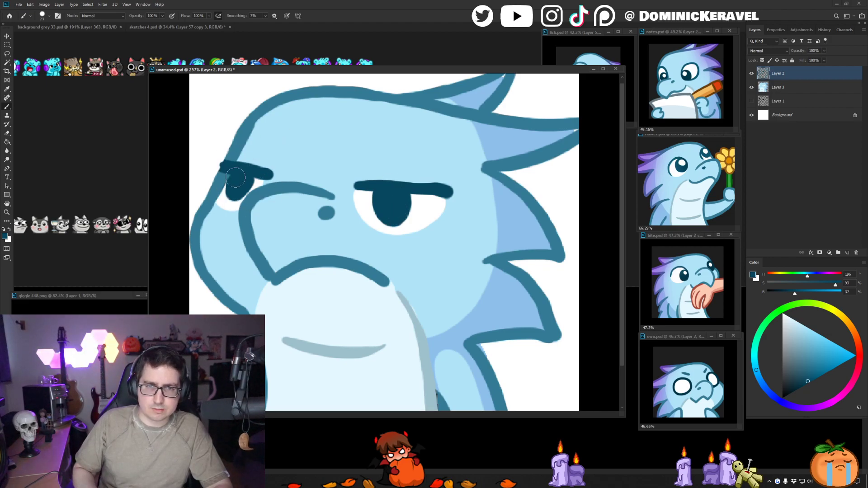
alt+drag(248, 175, 227, 173)
alt+click(219, 181)
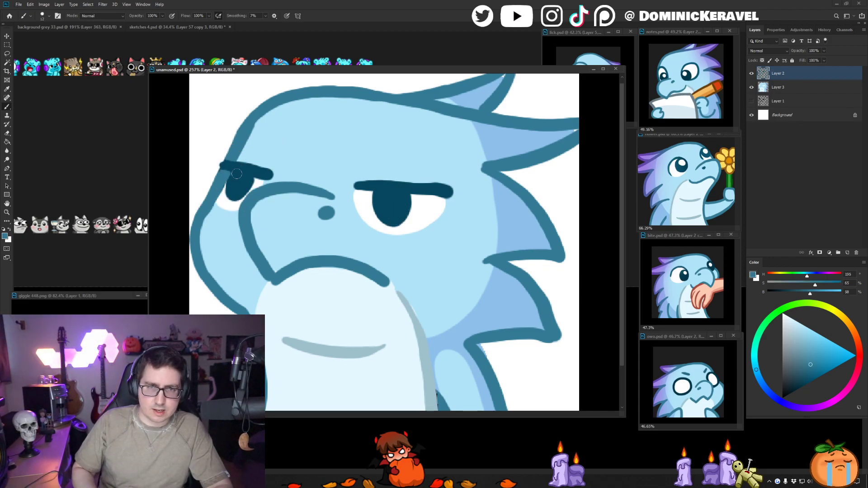
alt+click(236, 174)
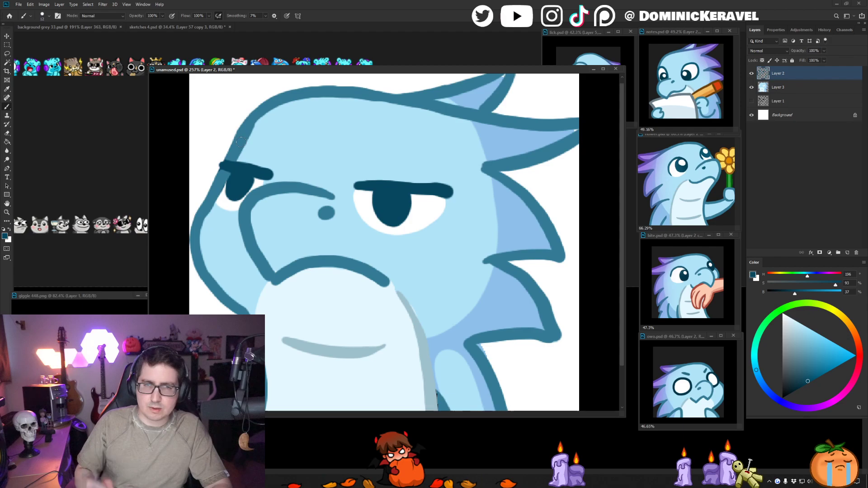
key(v)
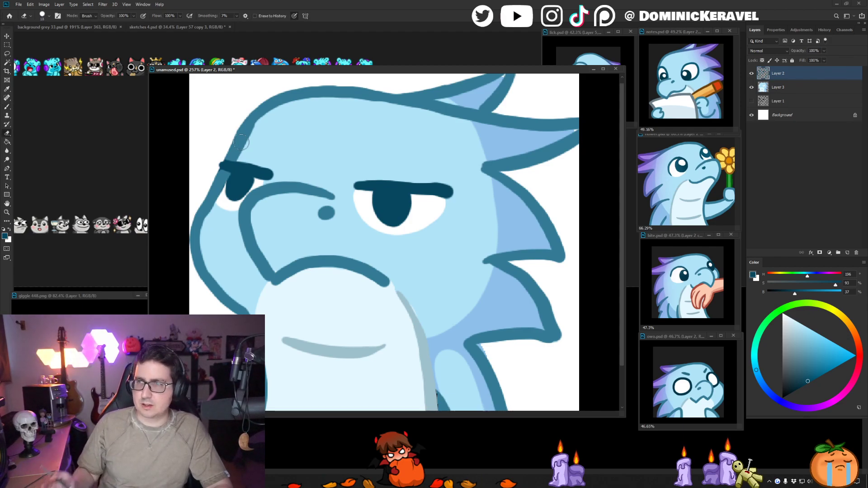
- Sample white on Layer 3 and touch up the white of the far eye beside its pupil
click(228, 210)
key(b)
alt+click(228, 206)
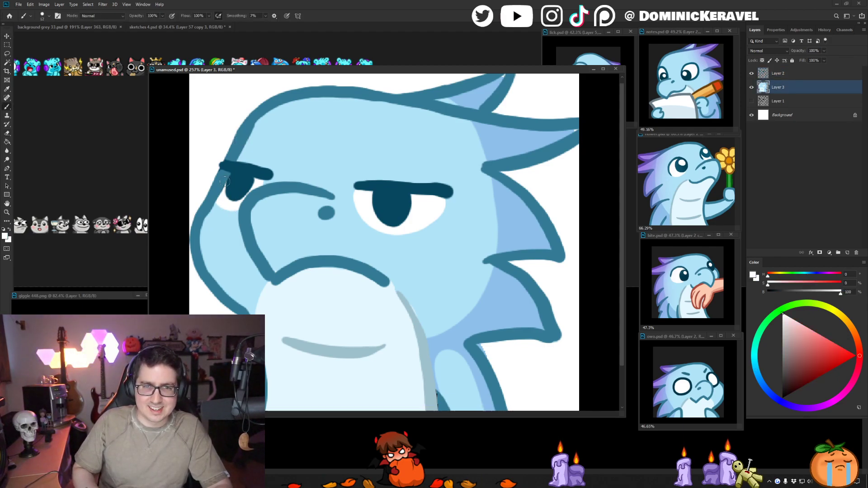
key(v)
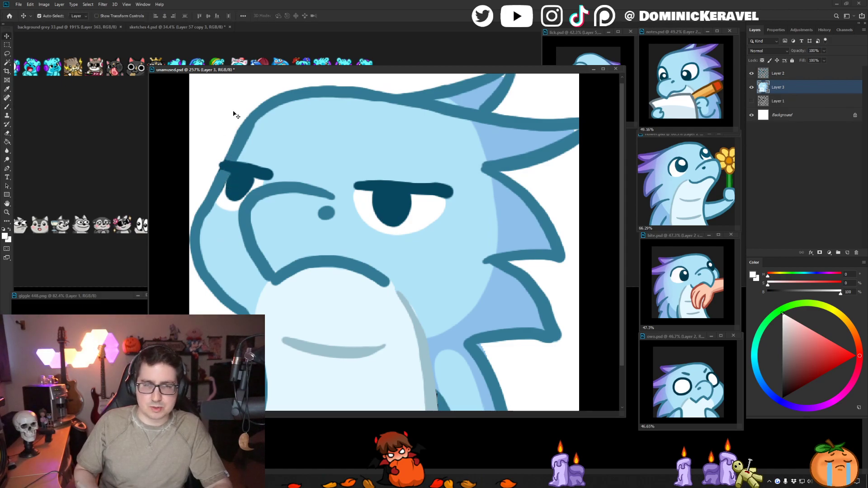
key(e)
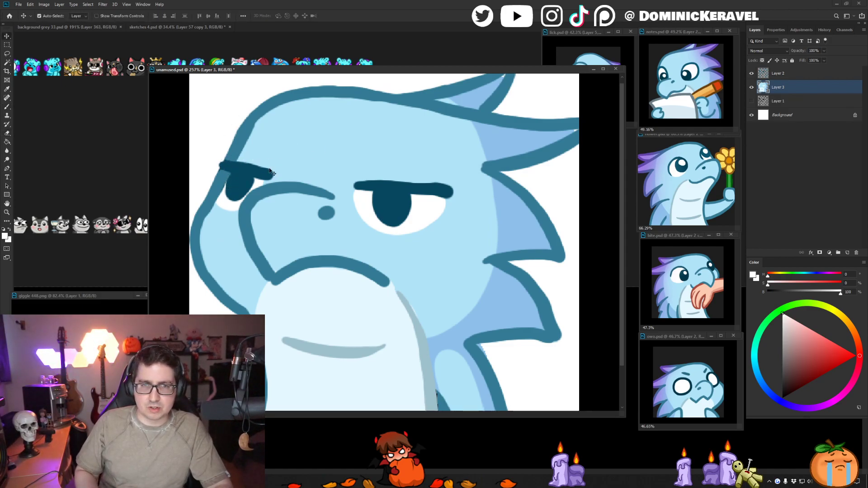
key(v)
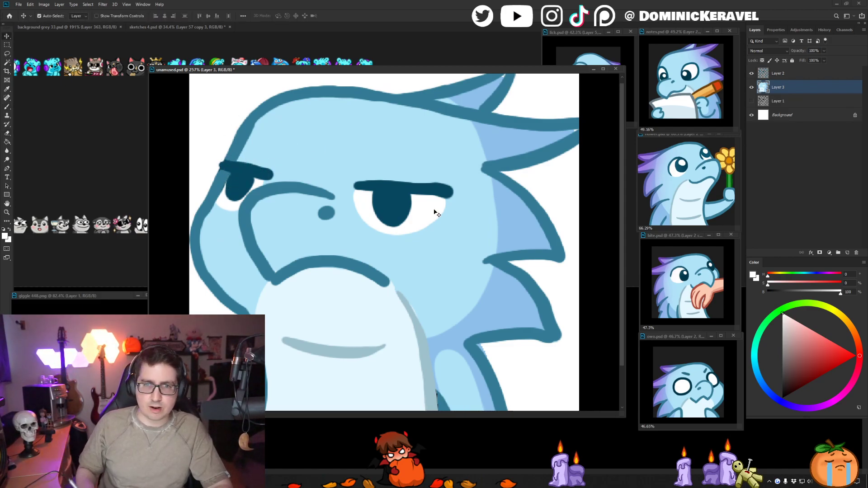
- Sample the body's light blue, undo a stroke across the beak's lower corner on Layer 2, and switch to Layer 3 for colouring
click(311, 261)
key(b)
alt+click(277, 262)
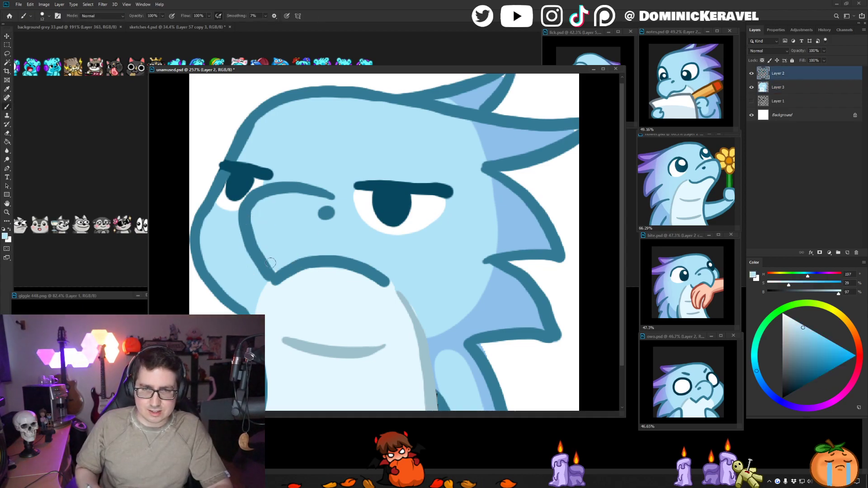
drag(270, 271, 285, 259)
key(ctrl+z)
key(v)
click(285, 259)
key(b)
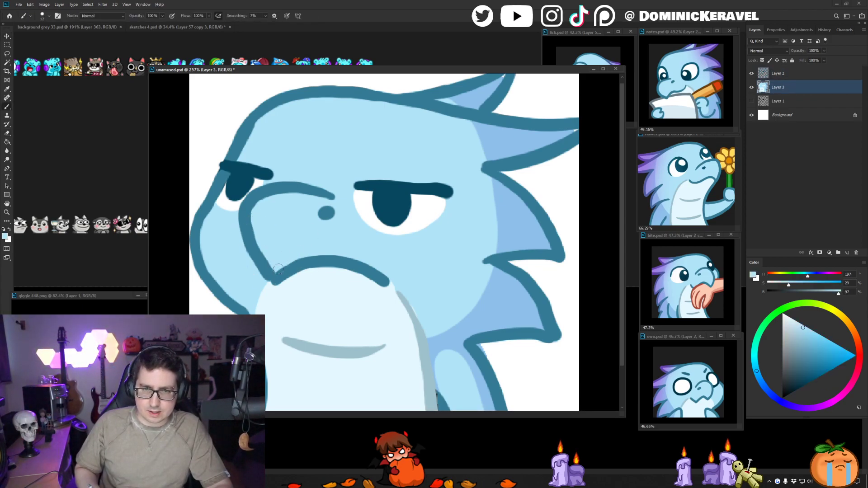
key(v)
mouse_move(409, 293)
mouse_down()
mouse_move(430, 297)
mouse_move(427, 320)
mouse_up()
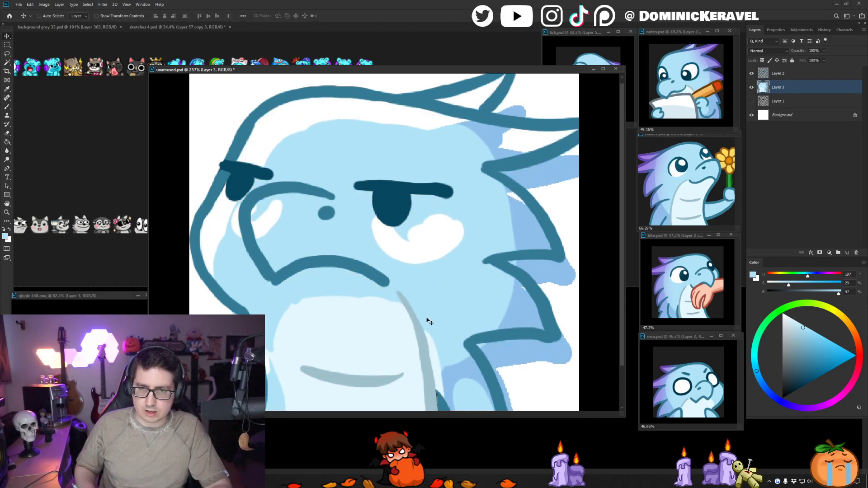
key(ctrl+z)
key(b)
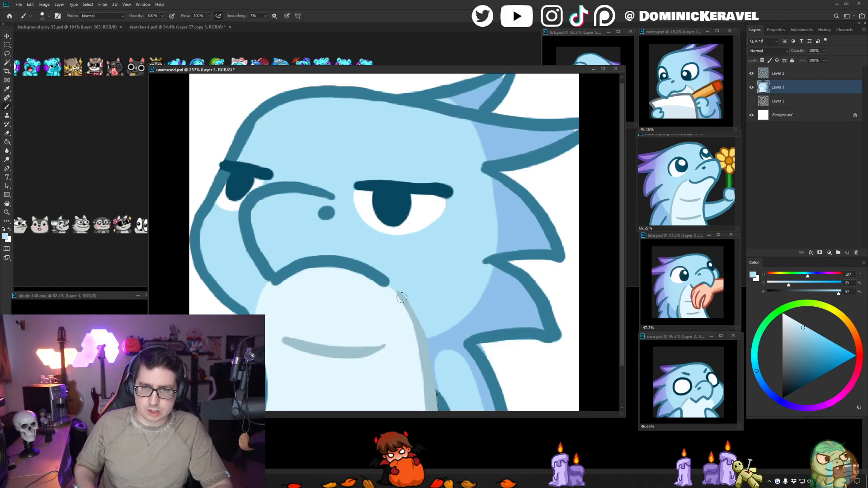
key(v)
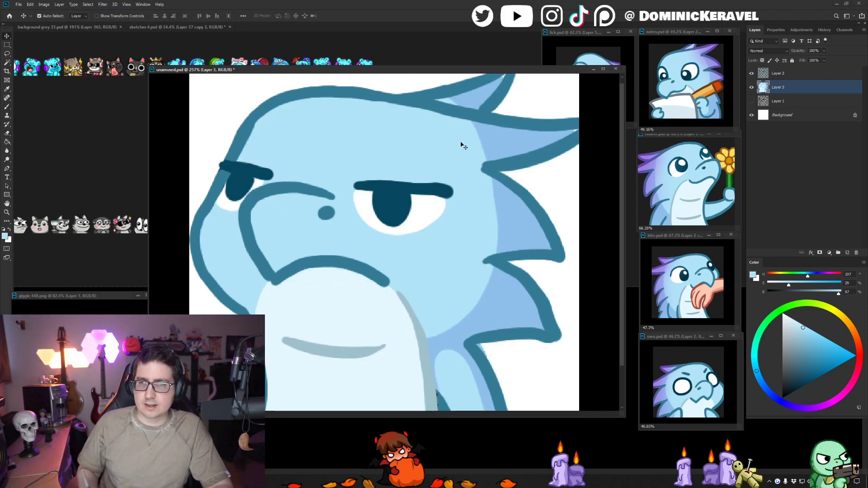
- Erase the stray flat colour outside the outline beneath the lowest back spike on Layer 3
click(561, 350)
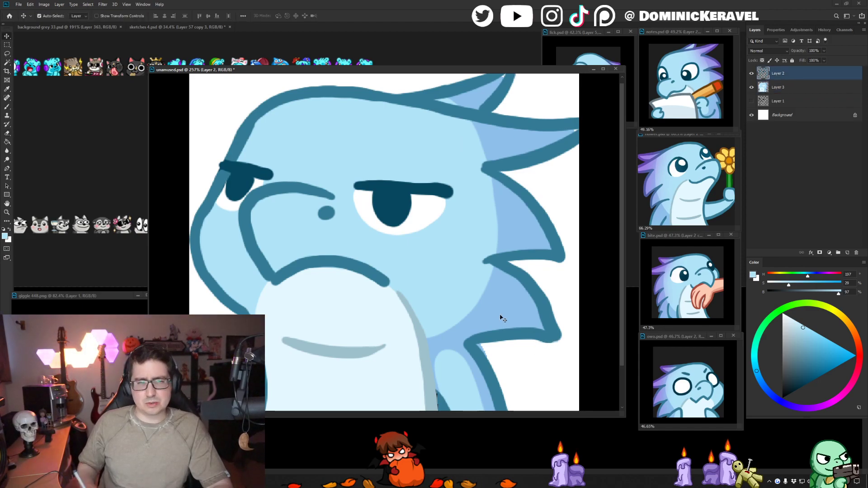
click(491, 345)
key(e)
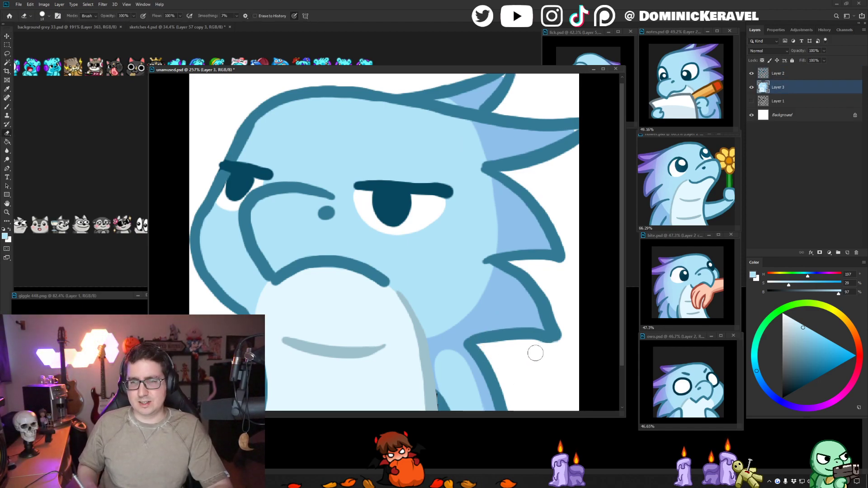
key(v)
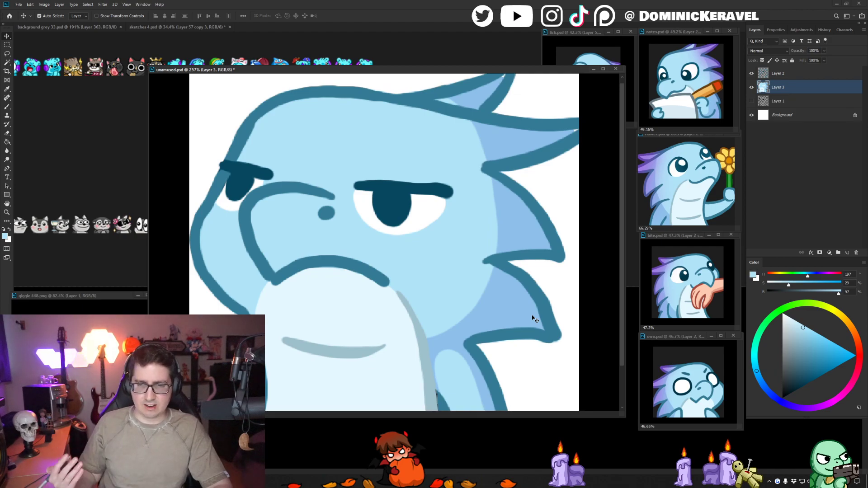
key(b)
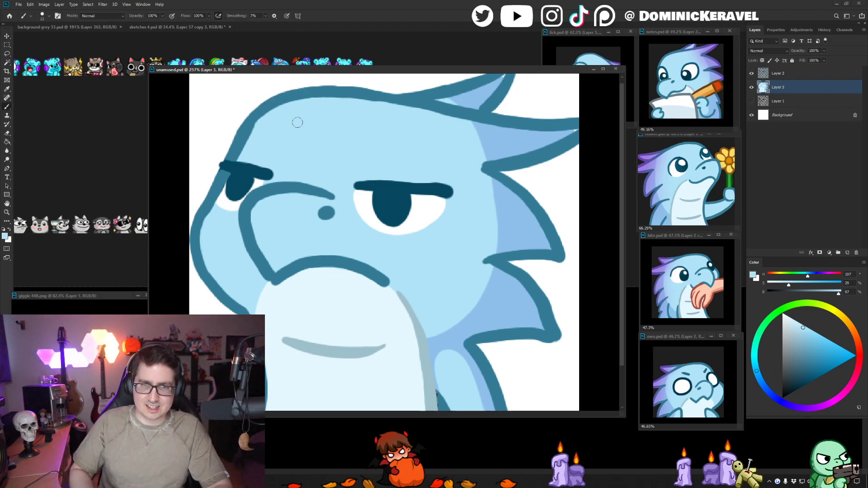
- Clean up the face outline around the far eye on Layer 2 with the Eraser
click(777, 73)
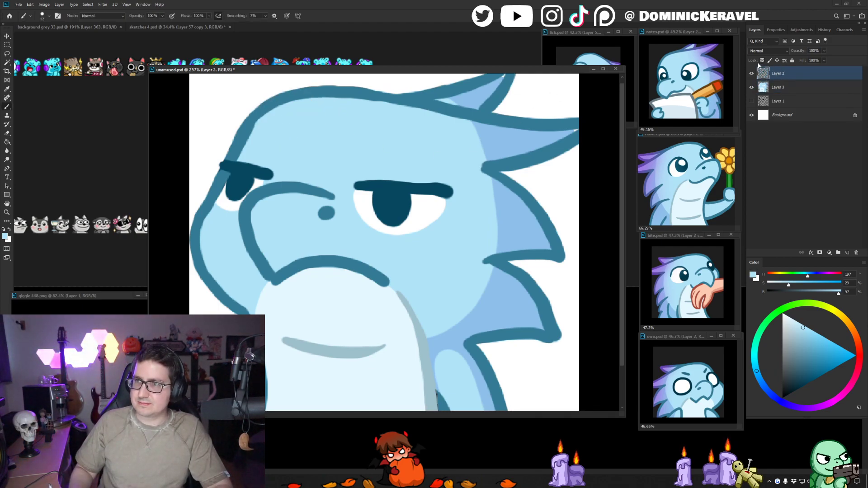
alt+click(231, 195)
scroll(243, 203, down, 3)
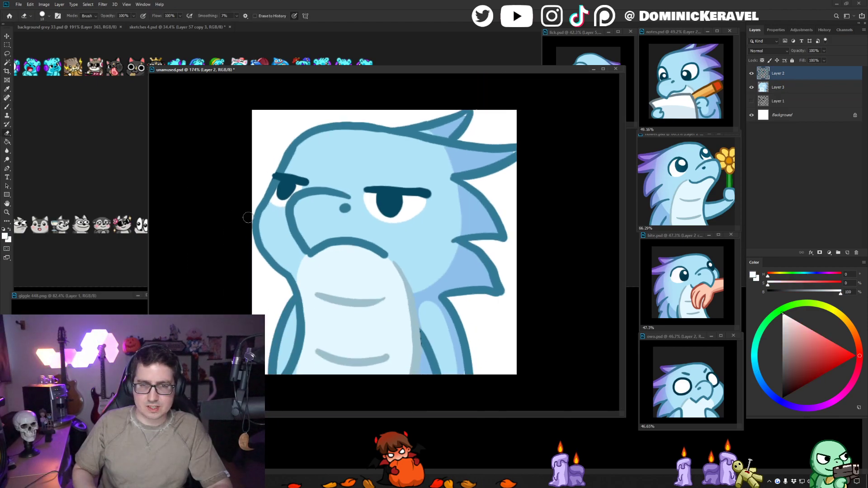
key(v)
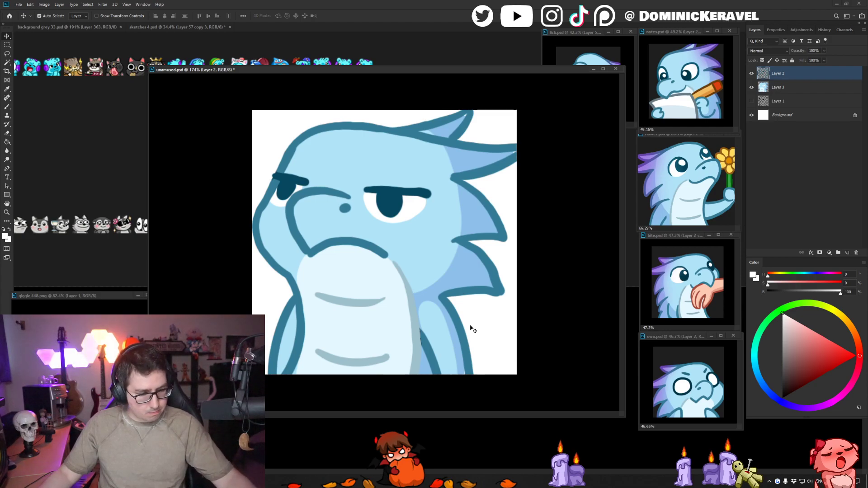
- Undo the accidental shift of Layer 2's line art and touch up the inner arm line in the sampled outline blue
drag(372, 68, 373, 67)
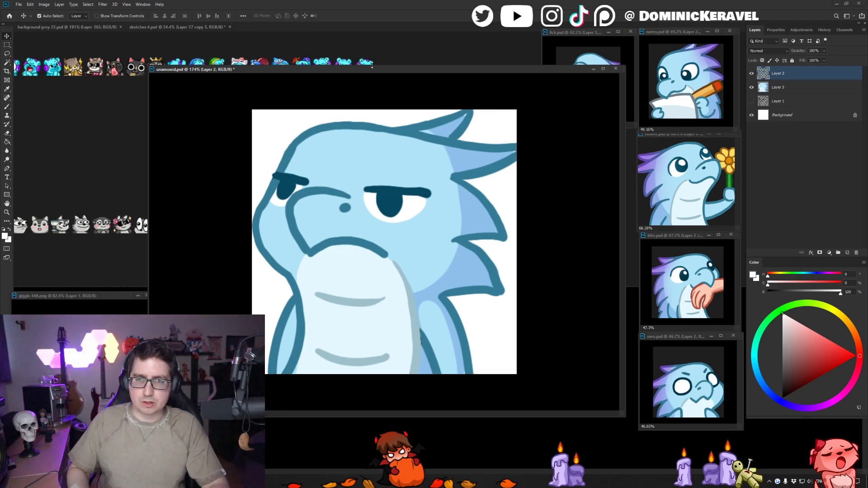
key(b)
alt+click(424, 338)
mouse_move(425, 335)
mouse_down()
mouse_move(439, 333)
mouse_move(442, 362)
mouse_up()
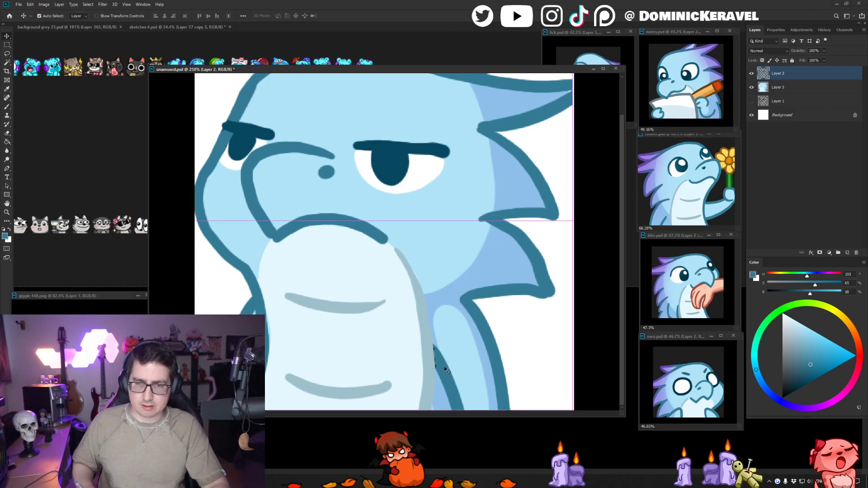
key(ctrl+z)
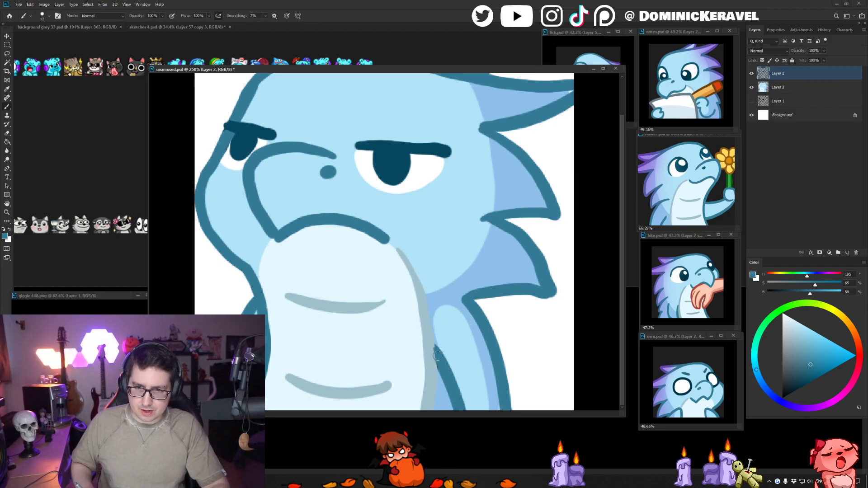
- Sample the belly line's grey-blue, darken it to 29% saturation and 72% brightness, and recolour the belly's side line with Layer 2's transparency locked
alt+click(431, 342)
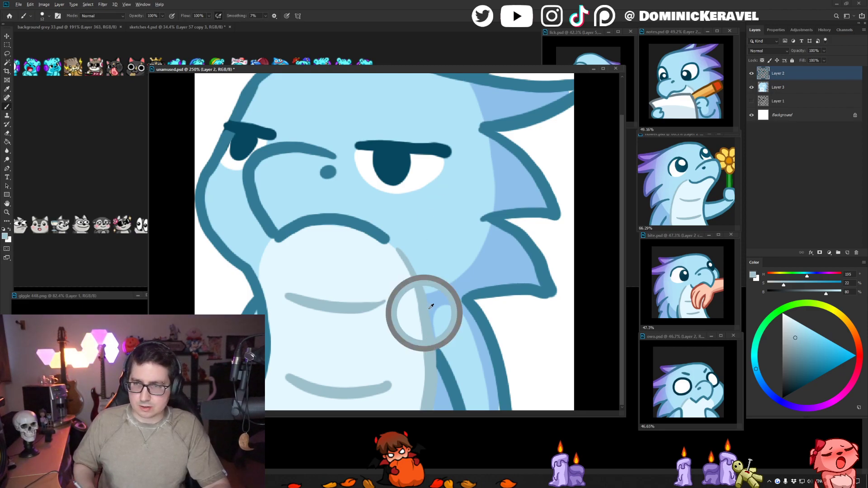
click(797, 346)
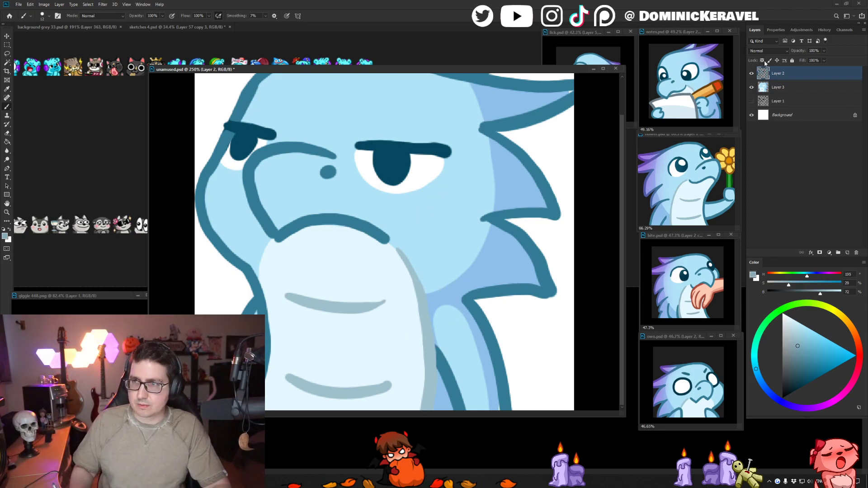
key(g)
click(425, 303)
drag(460, 335, 436, 340)
drag(477, 307, 505, 303)
key(e)
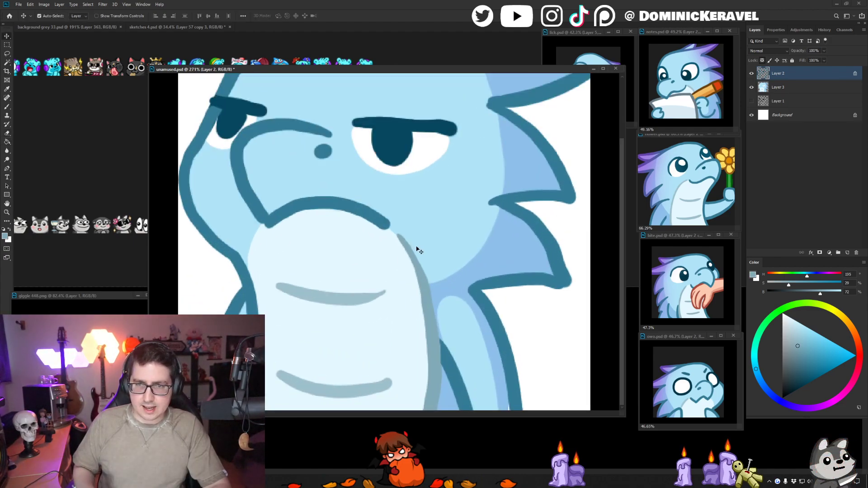
- Unlock Layer 2, repaint the lowest back spike's outline in the sampled outline blue, and erase its rough outer edge
key(v)
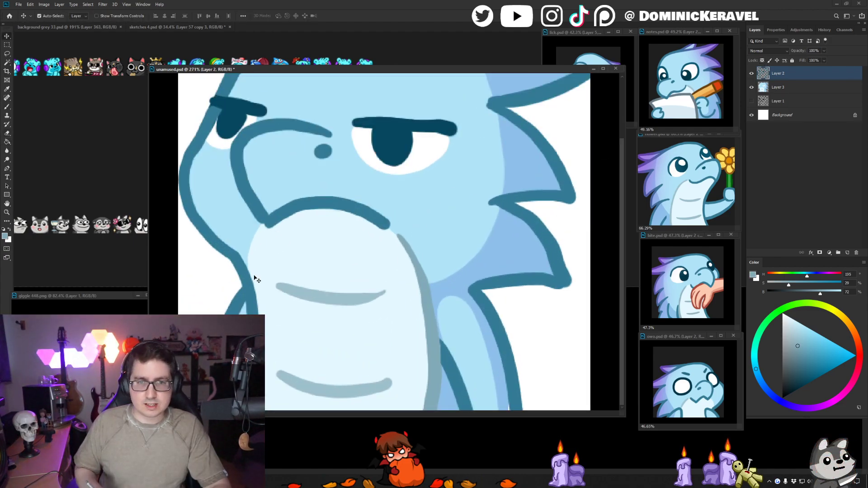
drag(529, 259, 521, 260)
drag(487, 295, 601, 291)
key(b)
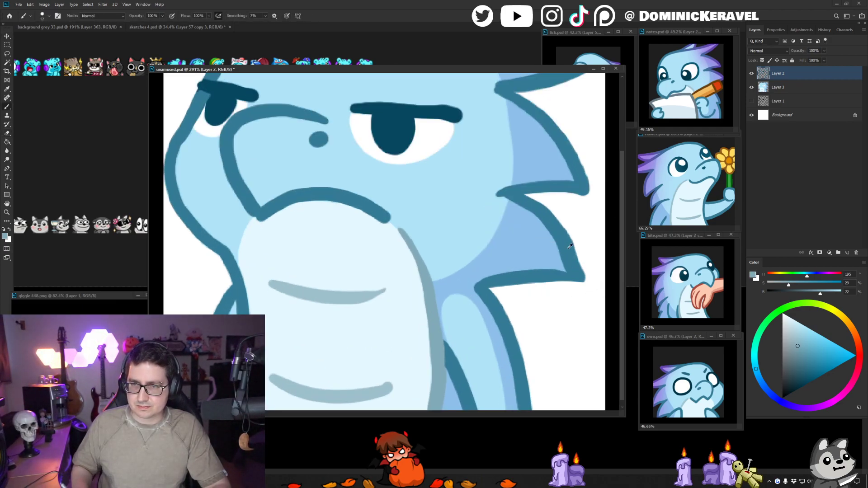
alt+click(561, 234)
drag(553, 222, 574, 270)
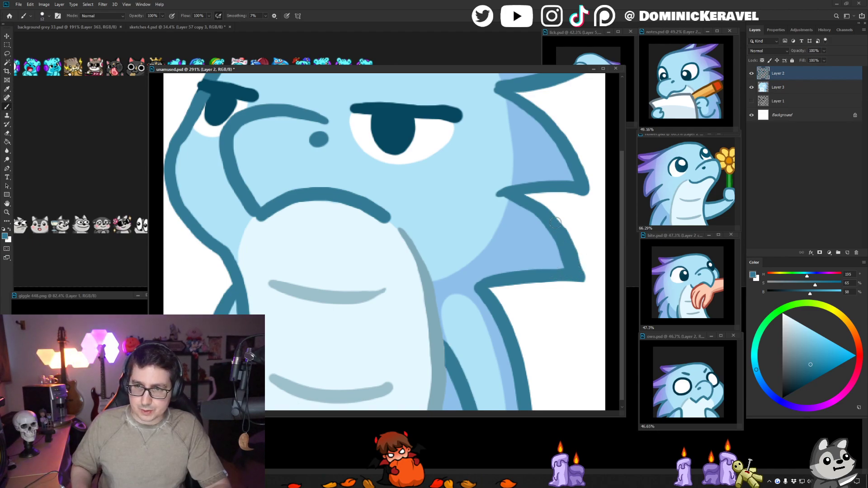
key(e)
mouse_move(544, 202)
mouse_down()
mouse_move(581, 248)
mouse_move(590, 281)
mouse_up()
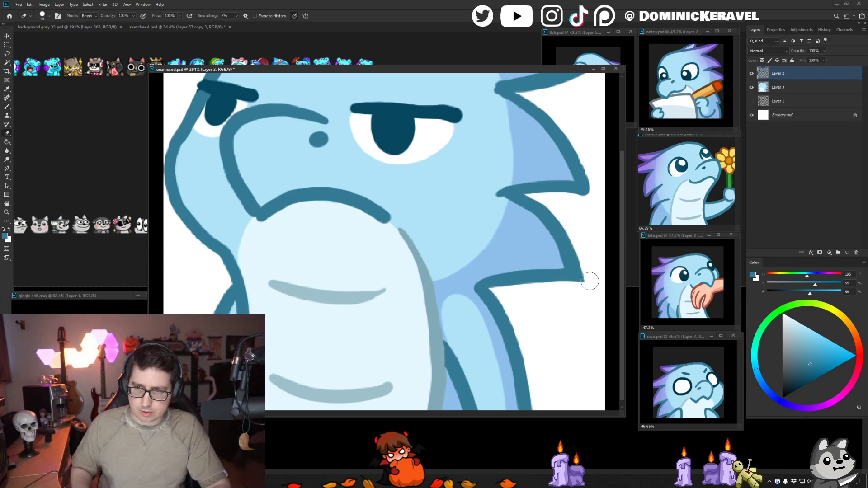
key(b)
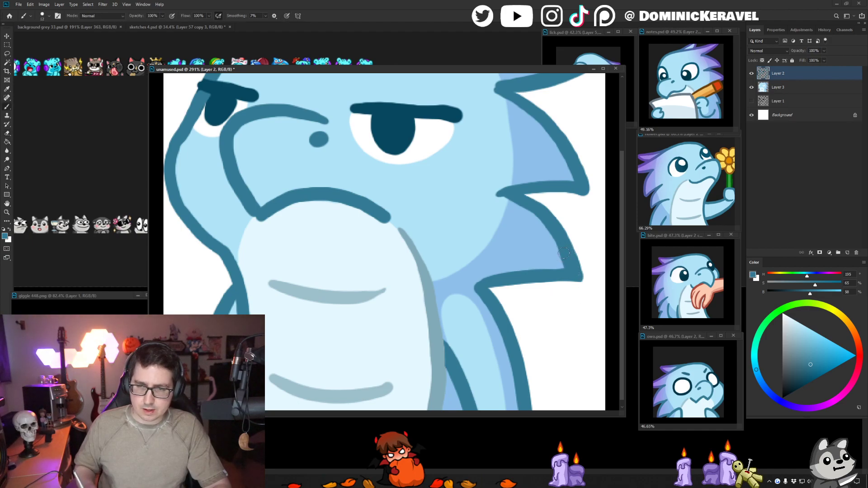
- Touch up the face outline beside the far eye in the outline blue and erase its excess along the outer edge
key(v)
drag(298, 142, 297, 240)
key(b)
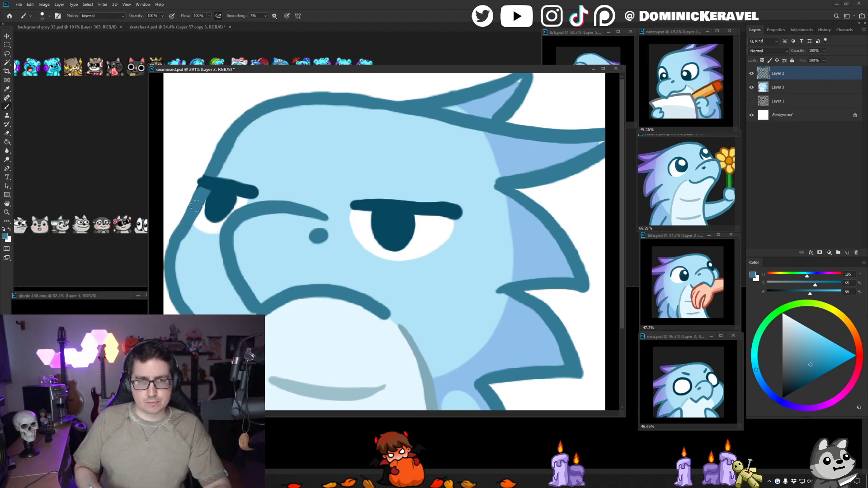
key(v)
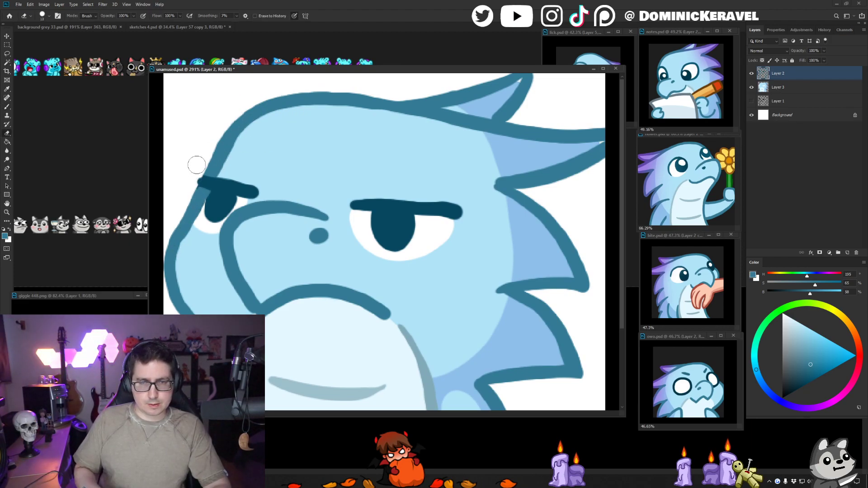
key(b)
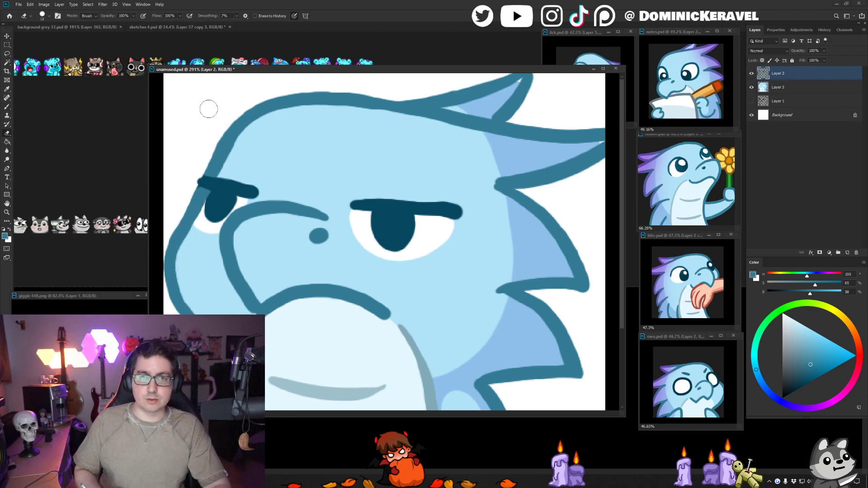
- Sample the periwinkle blue of the upper crest spike and touch up its flat colour on Layer 3
key(v)
click(487, 107)
key(b)
alt+click(488, 105)
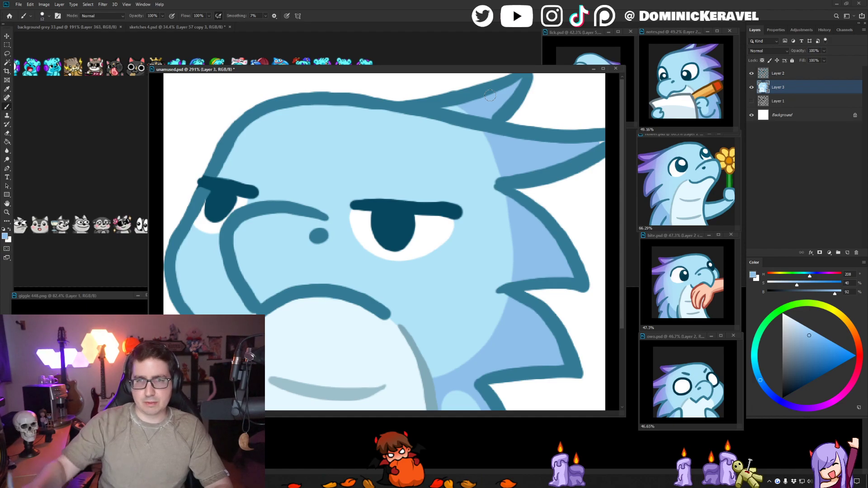
- Sample the outline blue and touch up the outline along the top of the head on Layer 2
key(v)
click(405, 107)
key(b)
alt+click(373, 105)
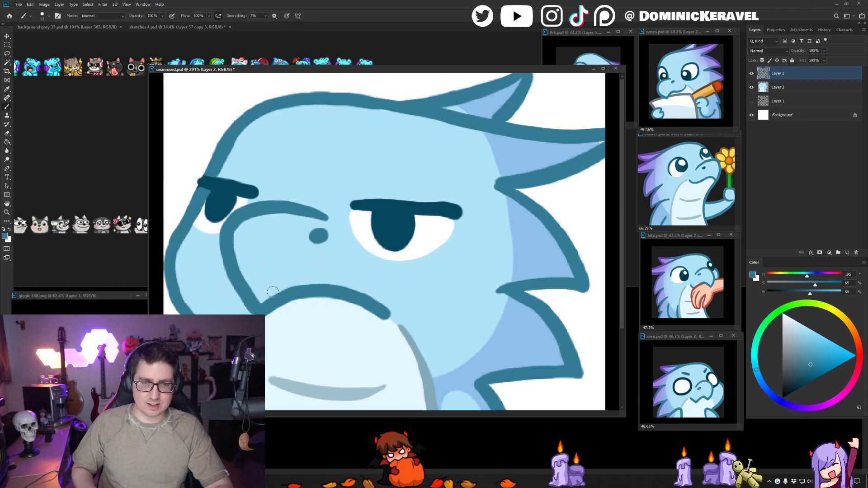
key(e)
- Sample the far eye's white and touch up the eye white around its pupil on Layer 3
key(v)
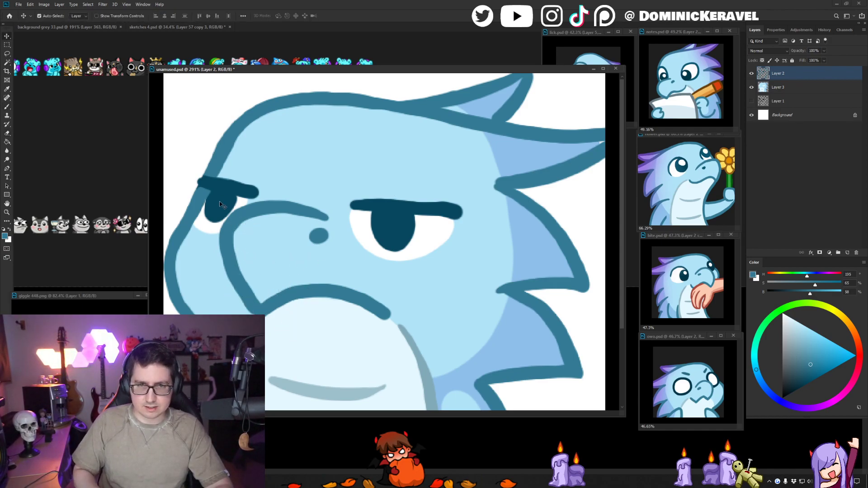
click(209, 224)
key(x)
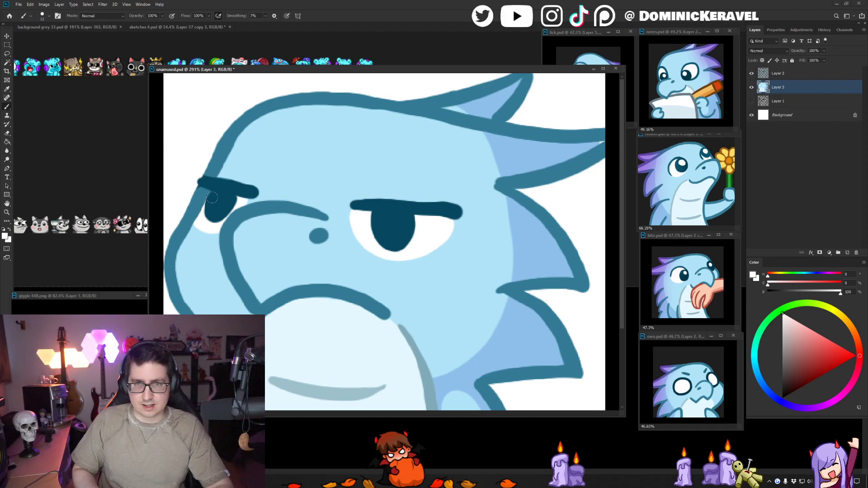
- Sample the dark grey with 12% brightness and fill the Background layer with it
scroll(216, 205, down, 5)
key(b)
alt+click(144, 152)
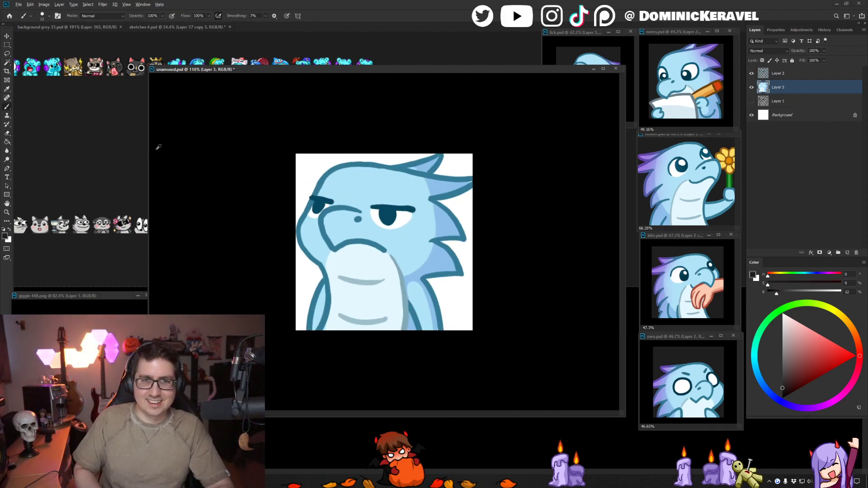
click(805, 116)
key(v)
key(alt+BackSpace)
- Erase the stray white outside the face outline on Layer 2 and clean the edge around the far brow on Layer 3
scroll(250, 212, up, 3)
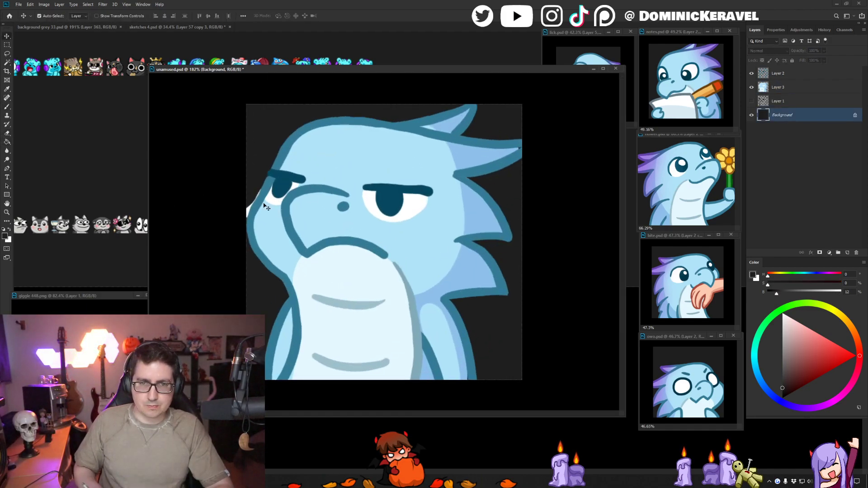
click(250, 213)
key(e)
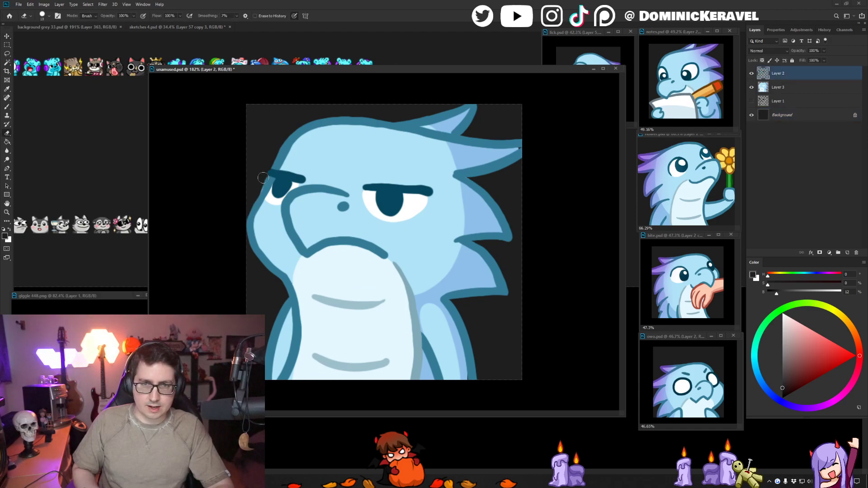
ctrl+click(267, 177)
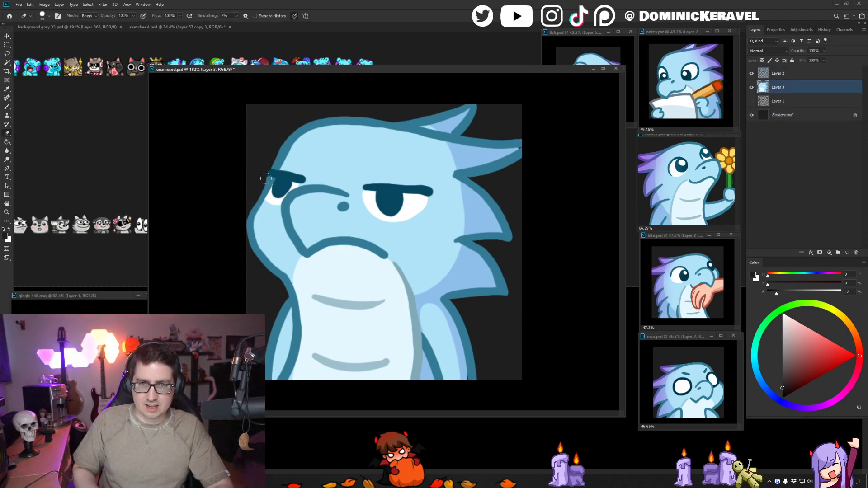
ctrl+click(279, 163)
- Repair the head outline just above the far brow on Layer 2 with the sampled outline blue
scroll(279, 163, up, 4)
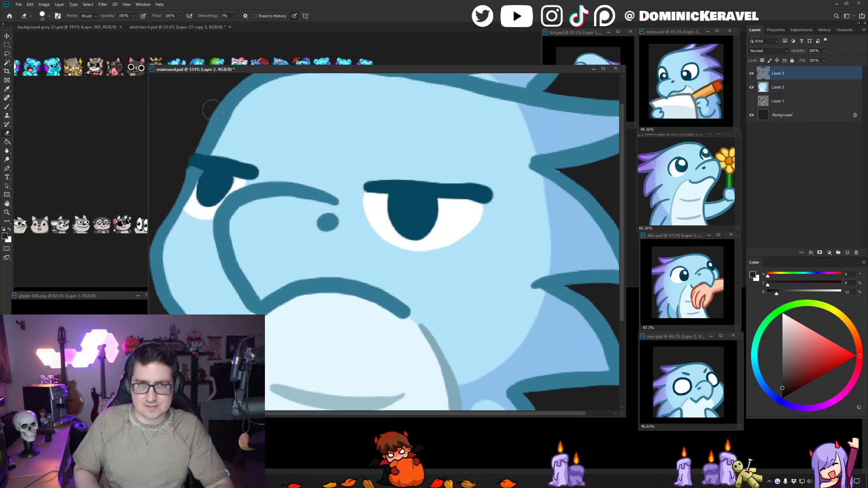
key(b)
alt+click(200, 156)
alt+click(205, 147)
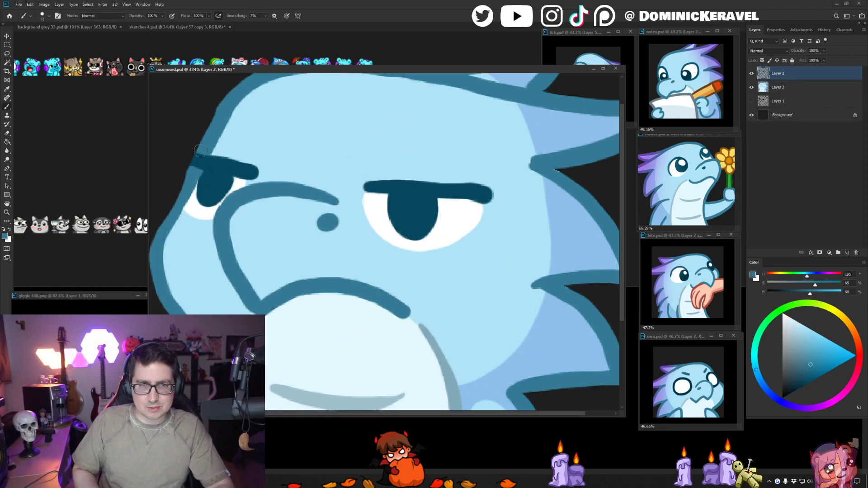
mouse_move(201, 153)
mouse_down()
mouse_move(193, 169)
mouse_move(198, 164)
mouse_up()
- Sample the dark brow blue and round off the far brow's outer end, touching up the near brow's top edge as well
alt+click(217, 166)
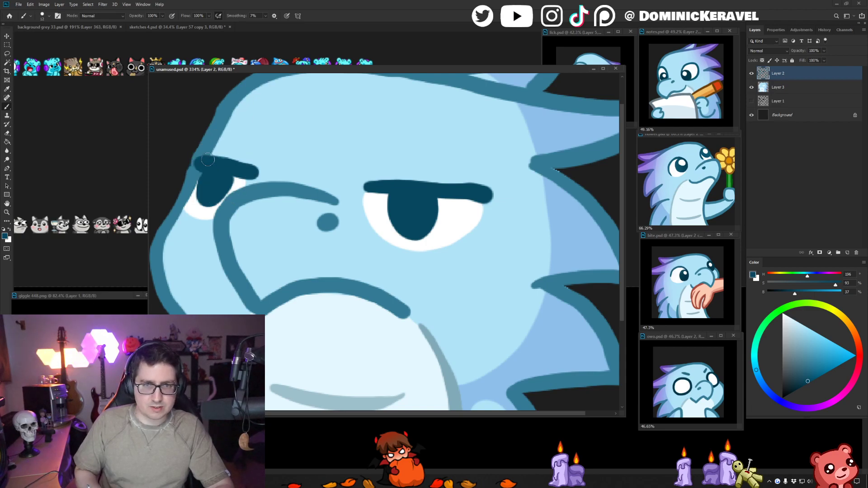
alt+click(484, 181)
mouse_move(452, 180)
mouse_down()
mouse_move(504, 184)
mouse_move(510, 175)
mouse_up()
- Fill the gap at the tip of the long crest spike on Layer 3 with the sampled periwinkle blue
alt+click(552, 151)
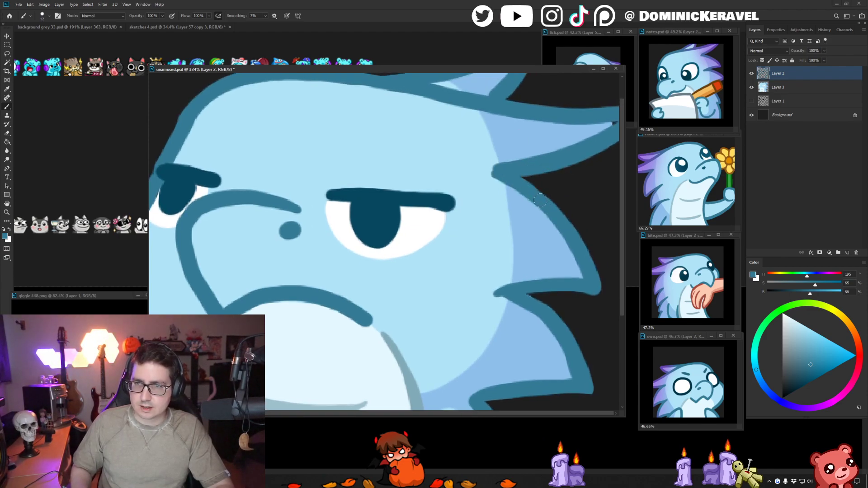
ctrl+click(582, 131)
alt+click(586, 131)
click(611, 125)
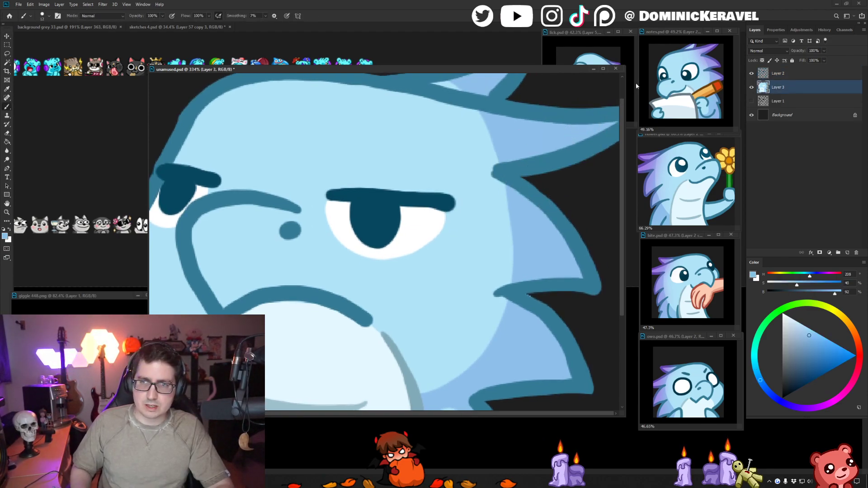
mouse_move(407, 122)
mouse_down()
mouse_move(422, 167)
mouse_move(442, 175)
mouse_up()
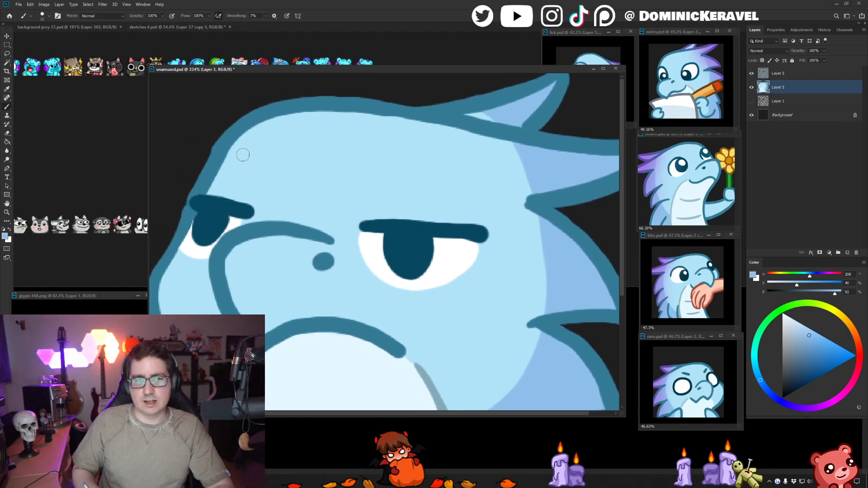
- Touch up the head outline's edge just above the far brow on Layer 2 with the sampled light blue and outline blue
alt+click(281, 162)
key(ctrl+0)
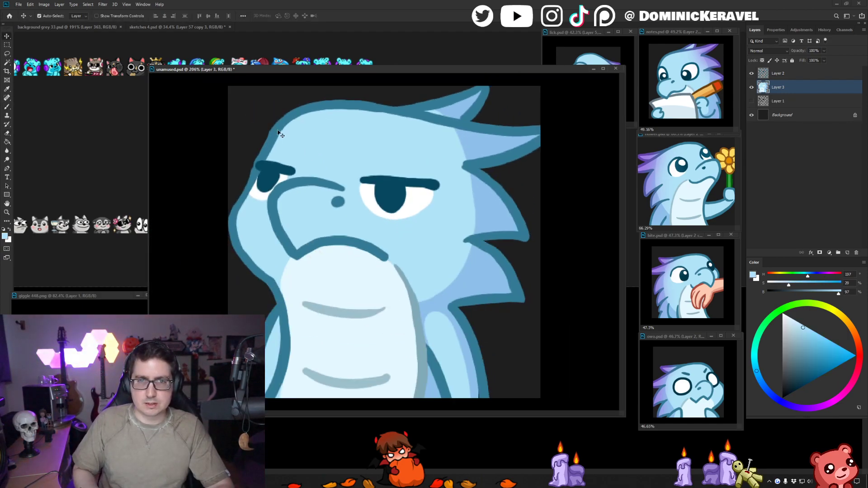
ctrl+click(278, 131)
drag(271, 140, 273, 139)
key(e)
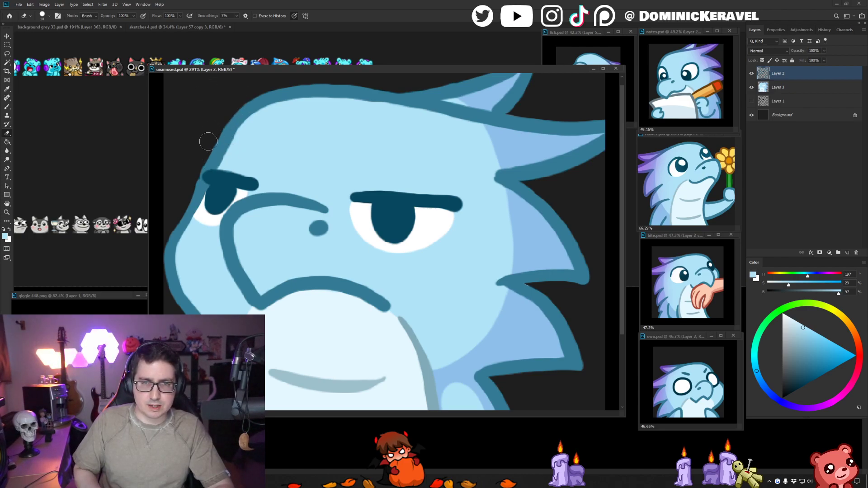
key(b)
alt+click(197, 187)
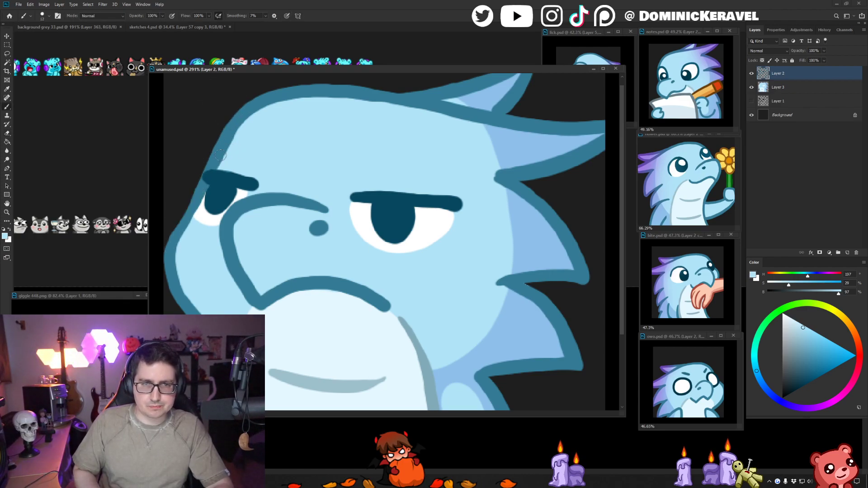
key(ctrl+z)
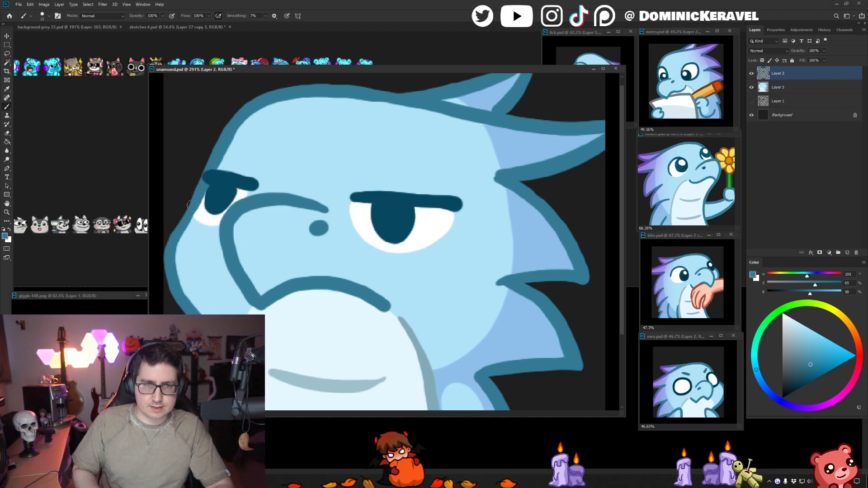
- Check the whole emote against the other dragon emotes, save unamused.psd and shift its window slightly
key(v)
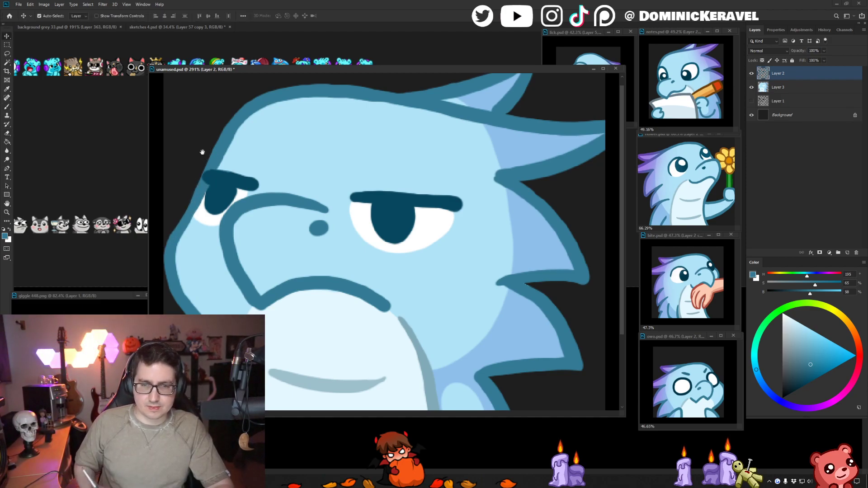
scroll(352, 192, down, 3)
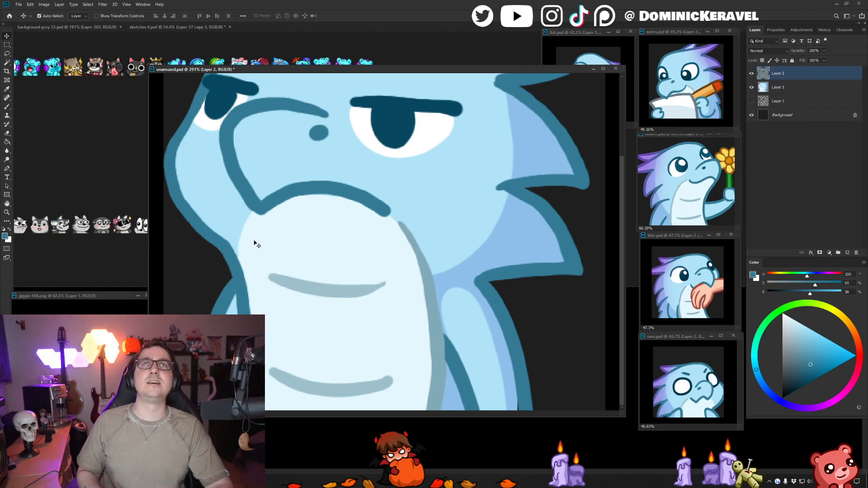
scroll(400, 183, down, 4)
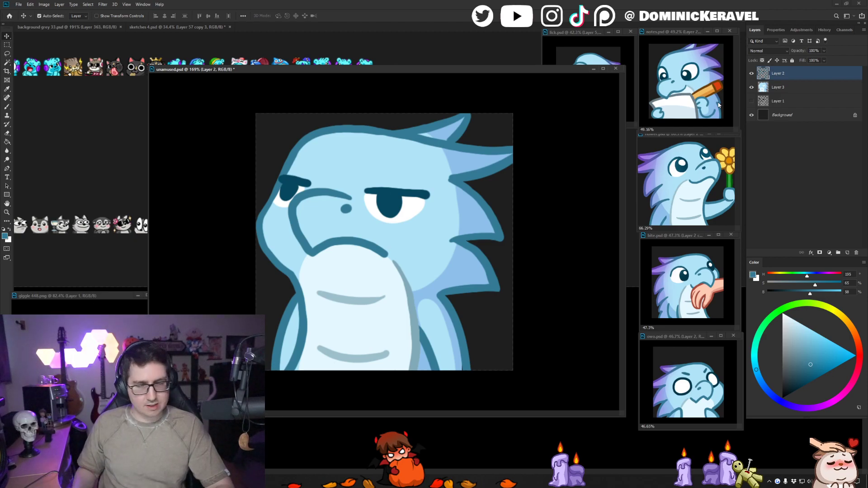
key(b)
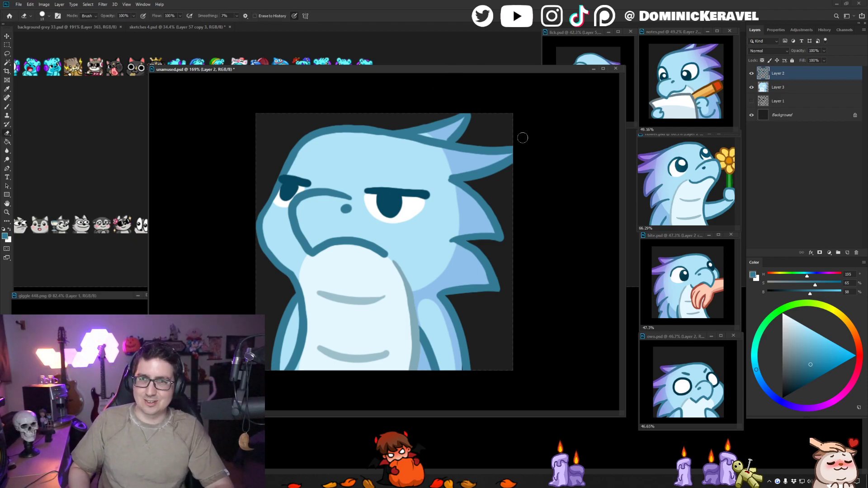
key(v)
key(b)
key(v)
key(b)
key(v)
key(ctrl+s)
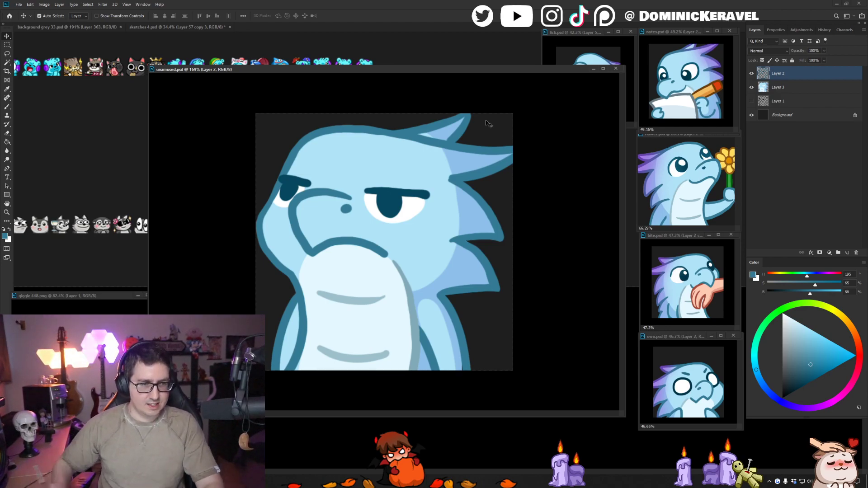
drag(432, 67, 445, 69)
- Smooth the inner edge of the curved muzzle line on Layer 2 with the sampled light skin blue
key(e)
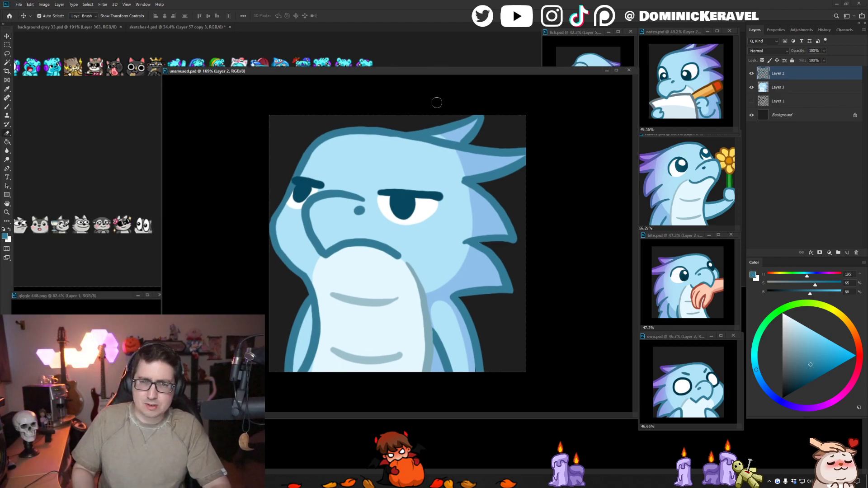
key(b)
drag(296, 208, 316, 208)
alt+click(276, 184)
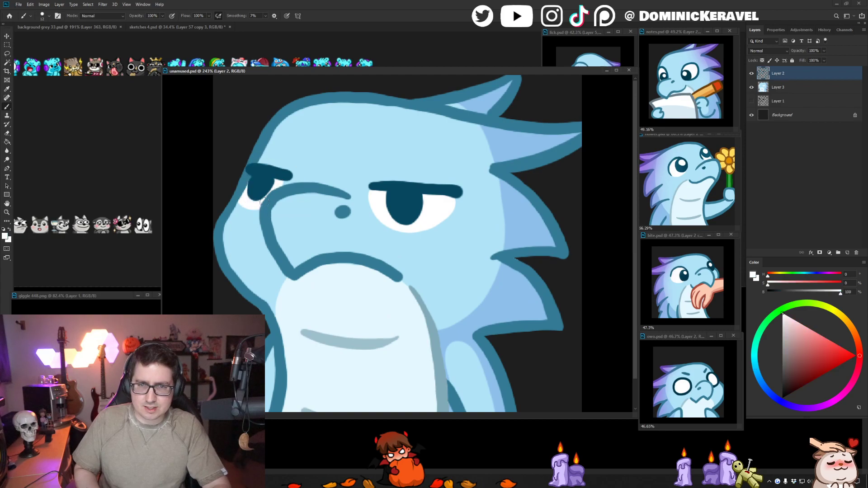
alt+click(274, 198)
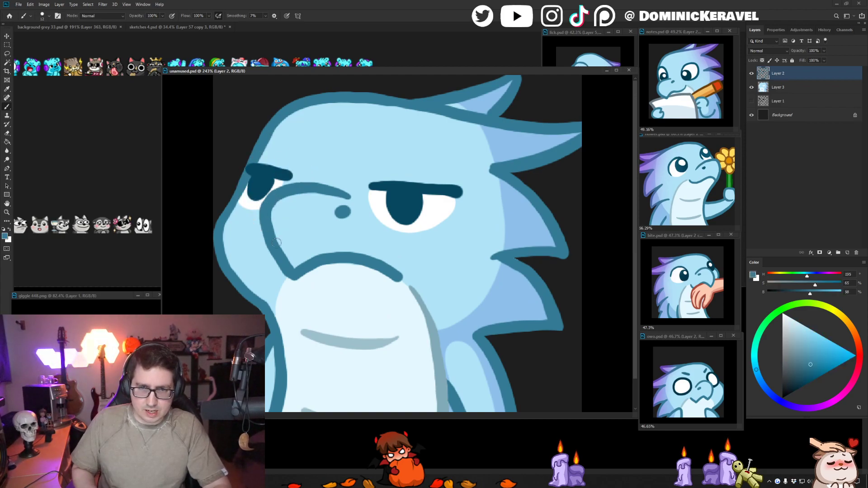
alt+click(283, 211)
drag(281, 207, 282, 203)
alt+click(279, 209)
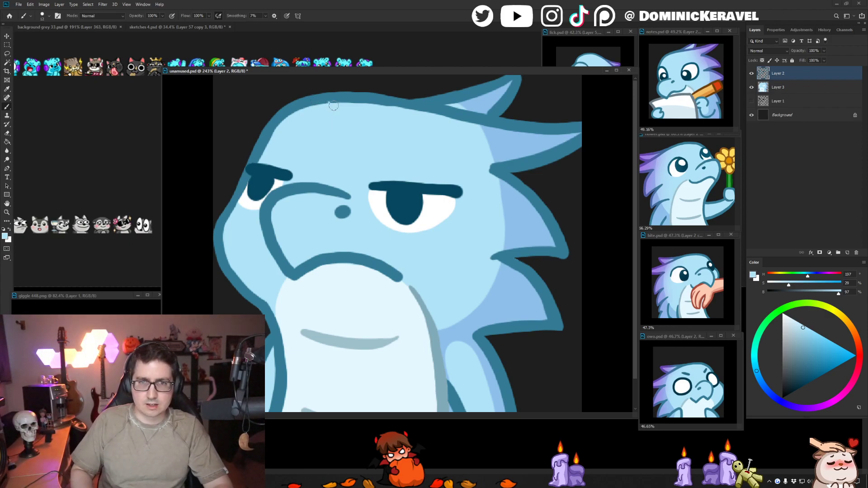
- Retouch the underside outline of the middle back spike on Layer 2 with the sampled outline blue, and sample the belly line's grey-blue
key(v)
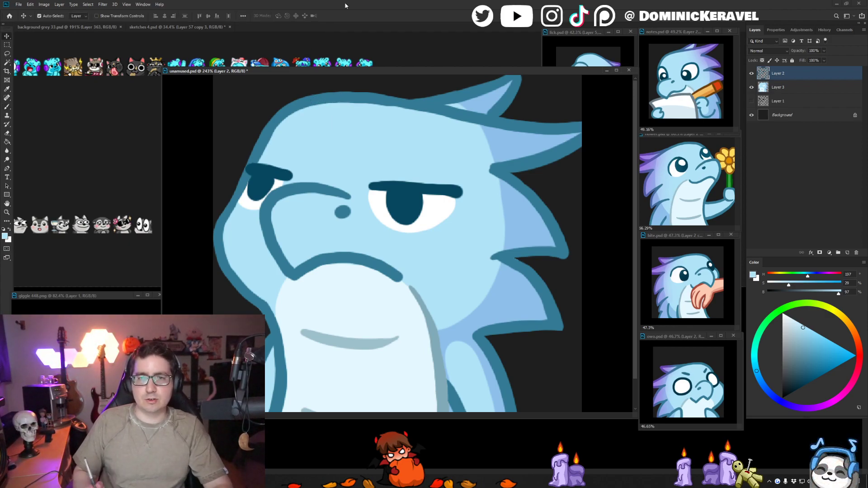
key(b)
alt+click(517, 261)
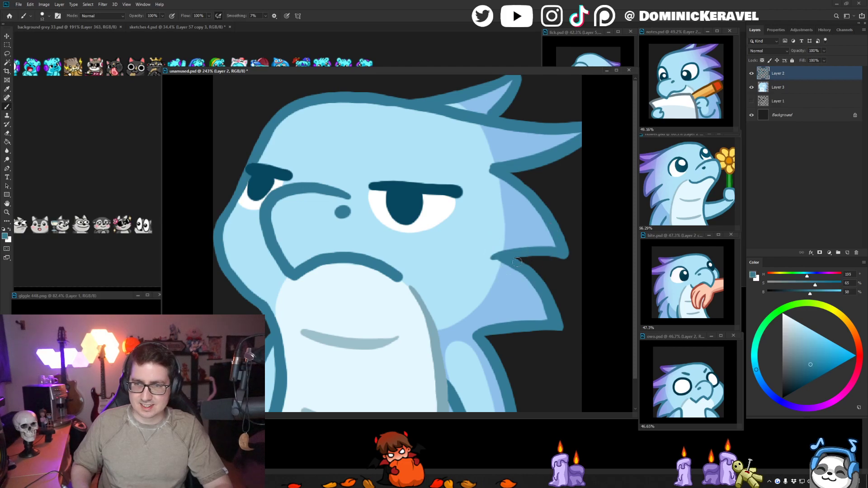
key(v)
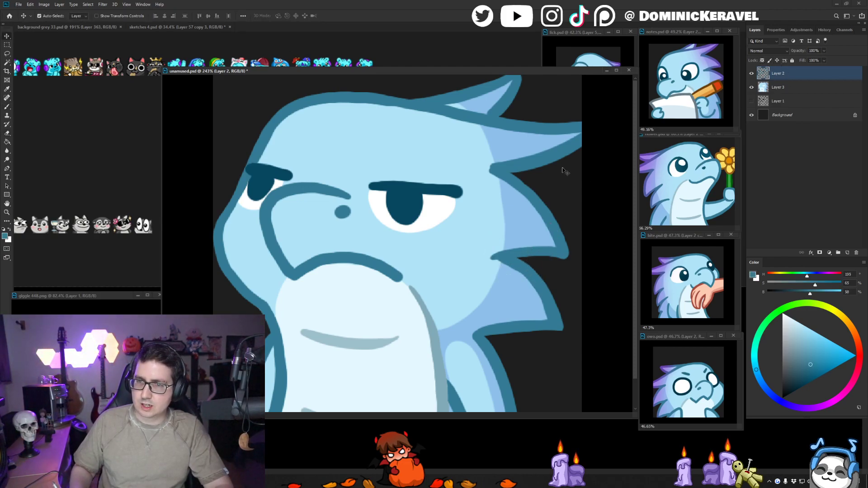
key(b)
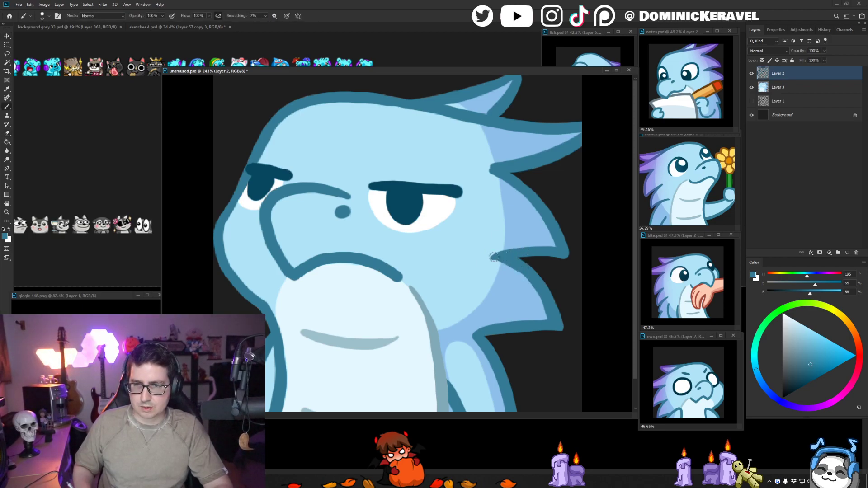
drag(562, 255, 523, 257)
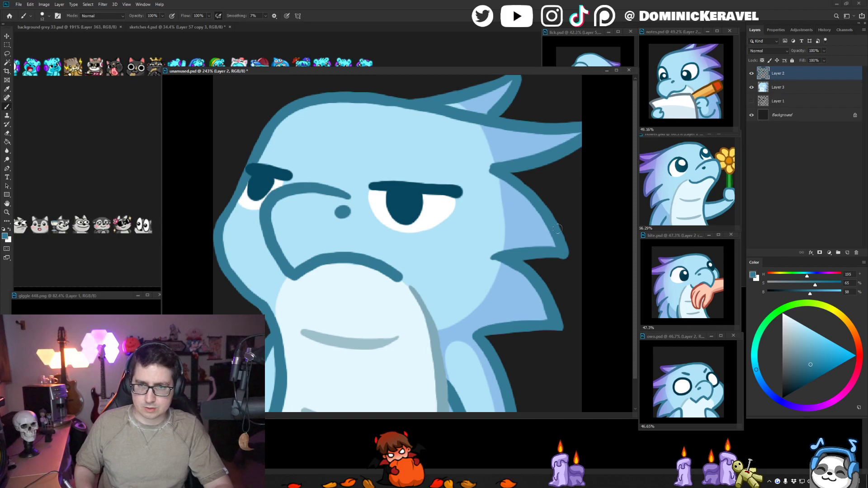
key(v)
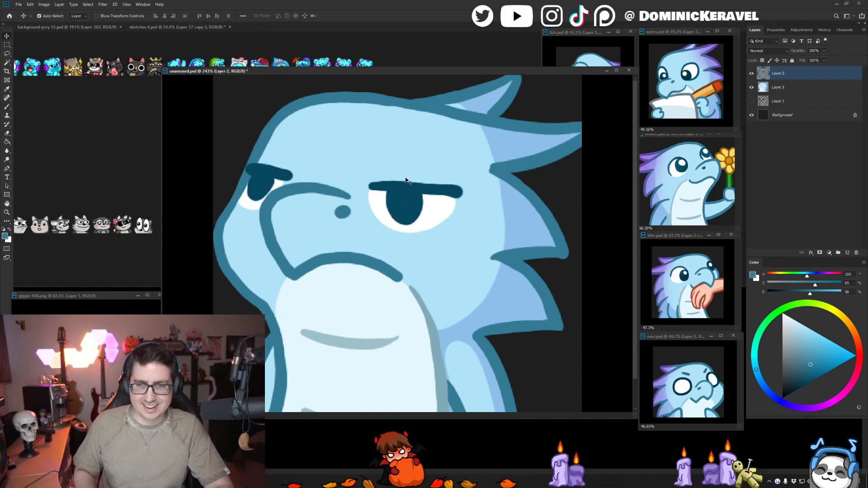
key(b)
alt+click(446, 359)
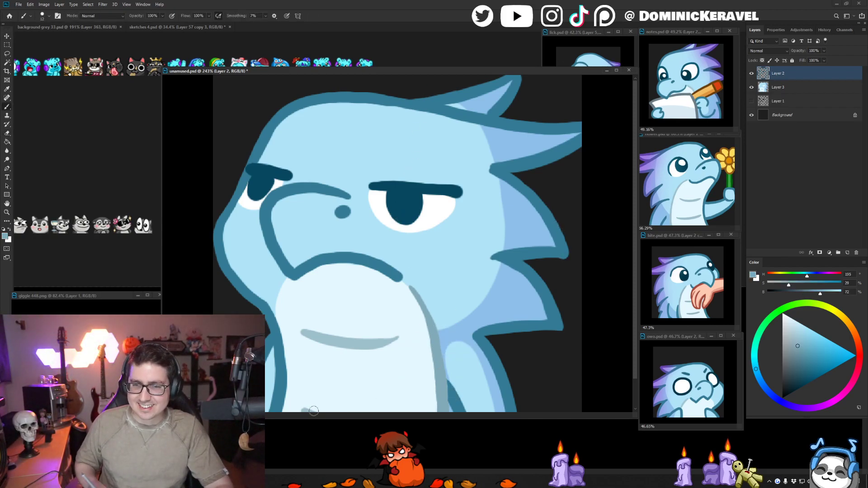
- Make Layer 3 the active layer and lock its transparent pixels, leaving no selection active
shift+click(777, 87)
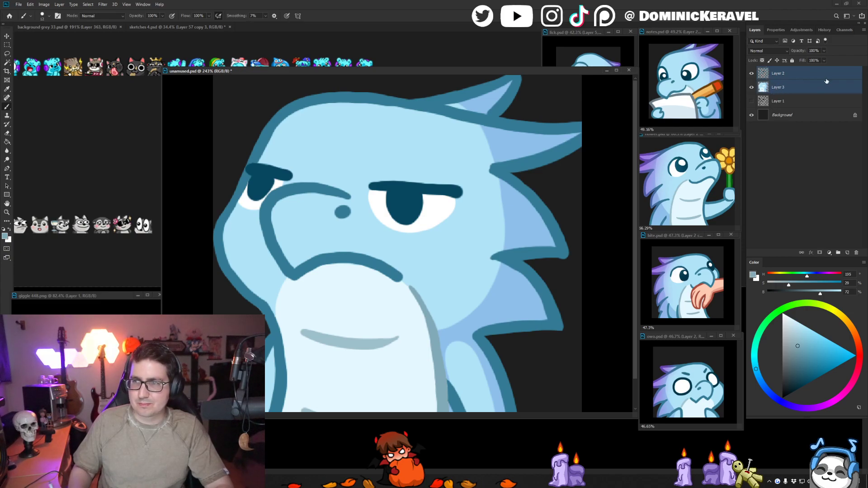
click(808, 87)
key(w)
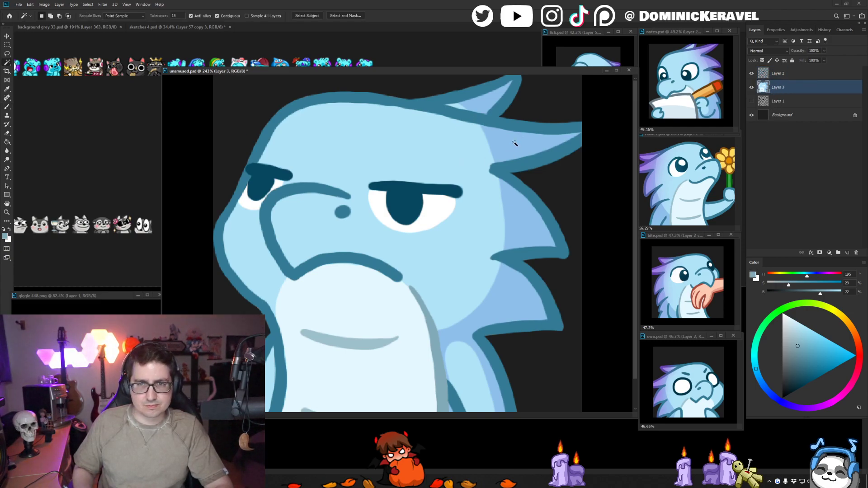
click(514, 142)
key(ctrl+d)
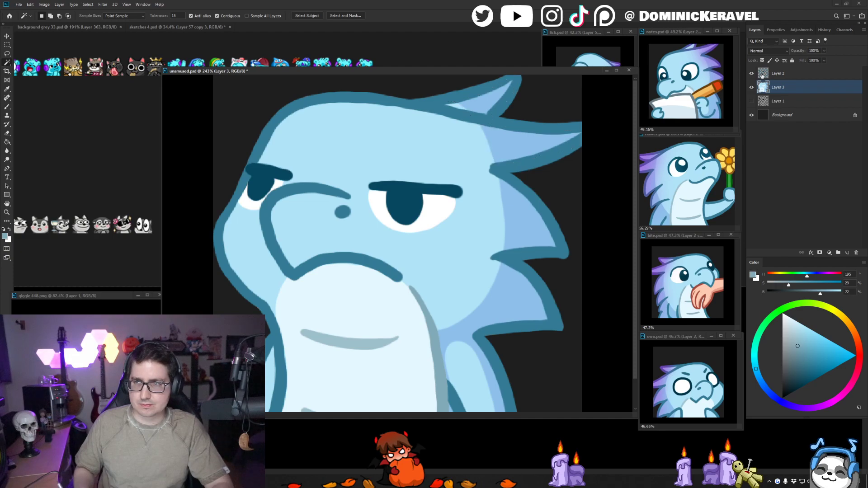
- Switch to sketches 4.psd, sample the light purple from its colour swatches and return to unamused.psd
click(185, 27)
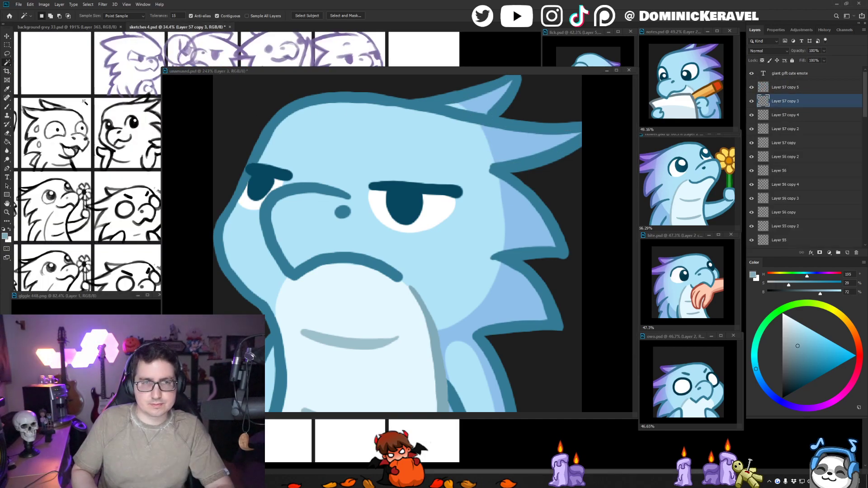
key(b)
drag(99, 66, 189, 197)
mouse_move(38, 102)
mouse_down()
mouse_move(146, 154)
mouse_move(109, 153)
mouse_up()
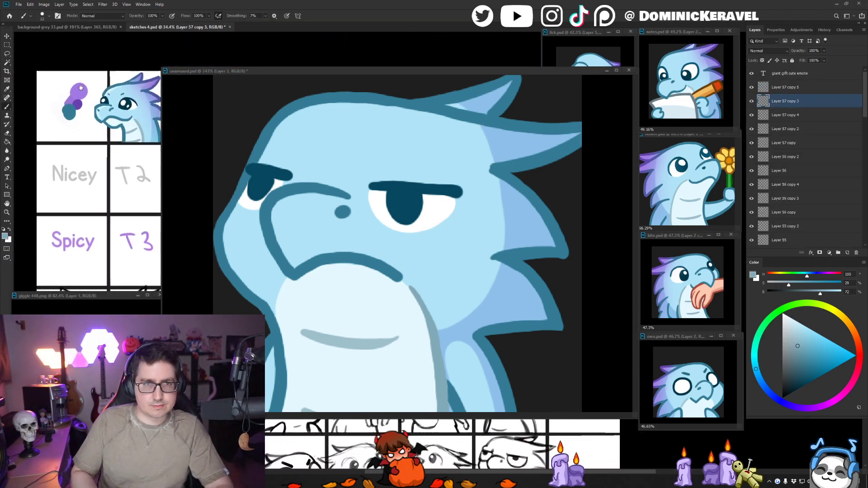
alt+click(78, 92)
drag(420, 72, 415, 67)
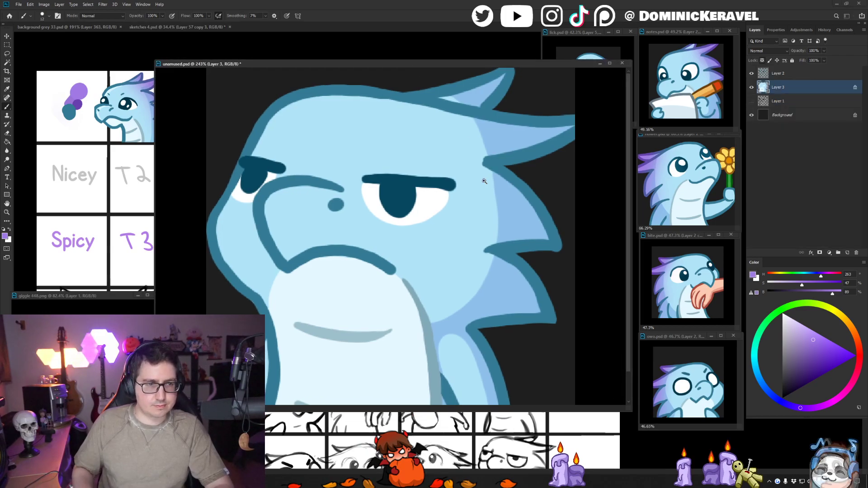
- Choose a large soft brush and try shading the crest and back spikes on Layer 3 with the light purple
scroll(433, 168, down, 5)
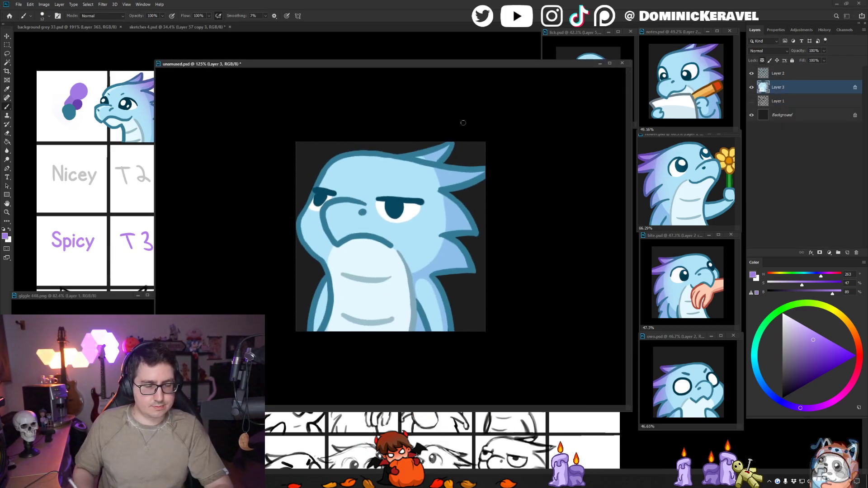
right_click(445, 241)
double_click(494, 313)
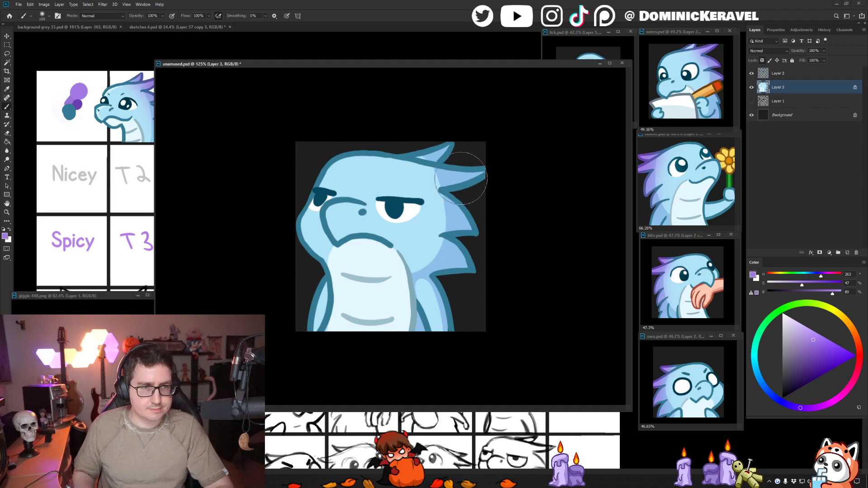
drag(437, 204, 443, 203)
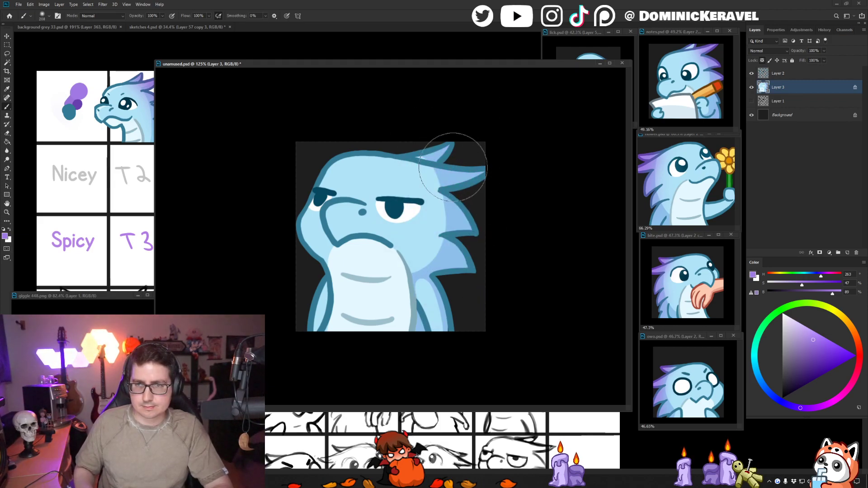
drag(455, 154, 470, 226)
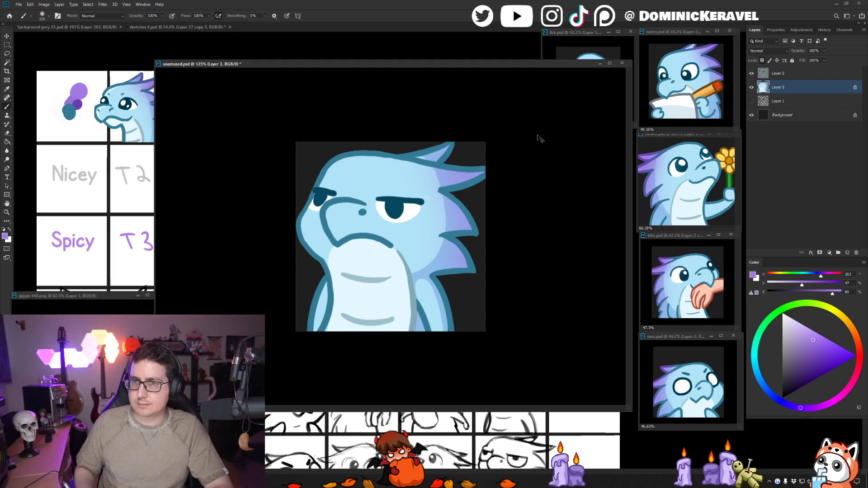
key(ctrl+z)
- Hide Layer 3 and cut the light blue touch-up patches above the near brow and inside the muzzle line out of Layer 2
click(751, 88)
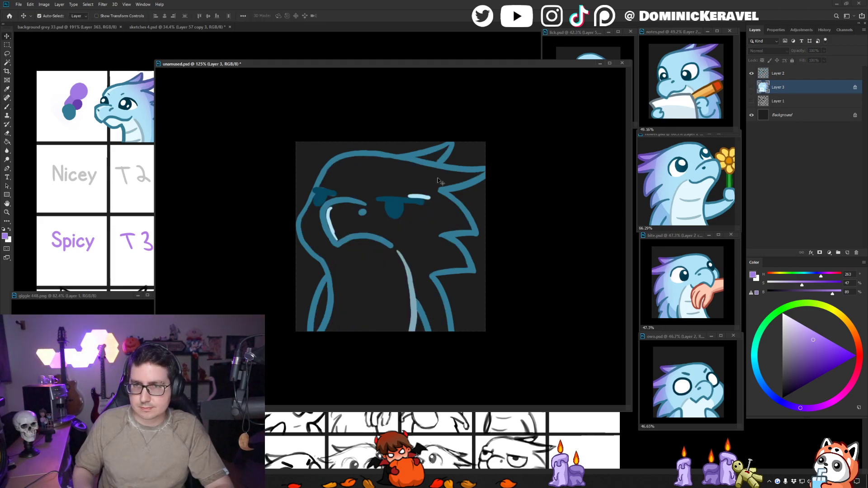
ctrl+click(427, 197)
key(w)
click(425, 198)
shift+click(332, 227)
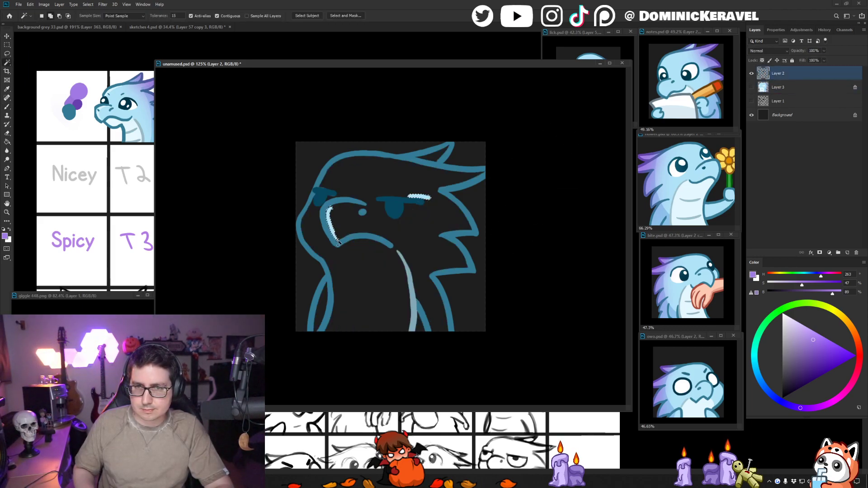
key(ctrl+x)
- Show Layer 3 again, place the cut patches on a new layer above it and merge the two into one colour layer
click(751, 88)
click(776, 89)
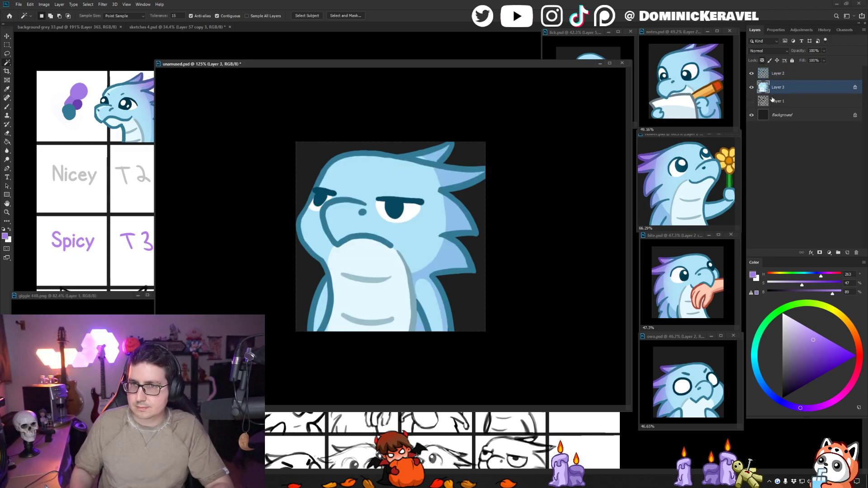
key(ctrl+shift+alt+n)
shift+click(774, 100)
key(ctrl+e)
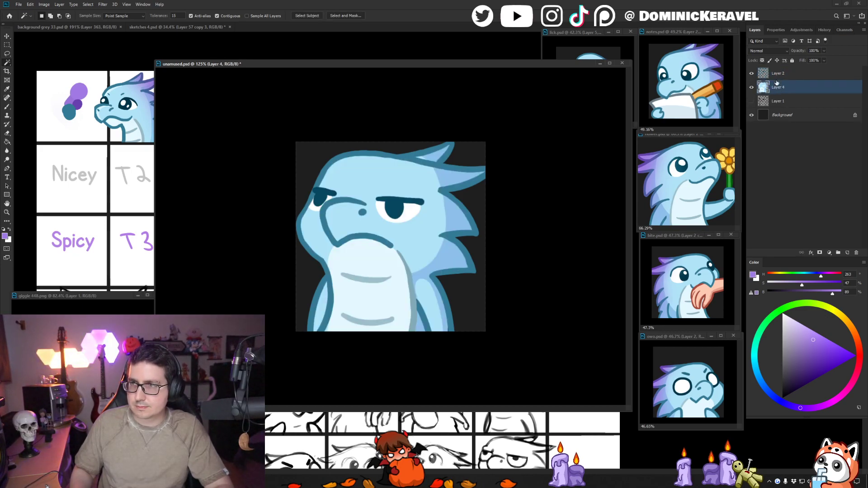
- Softly shade the crest, back spikes and back of the head on the merged colour layer with the light purple
key(b)
drag(427, 146, 420, 294)
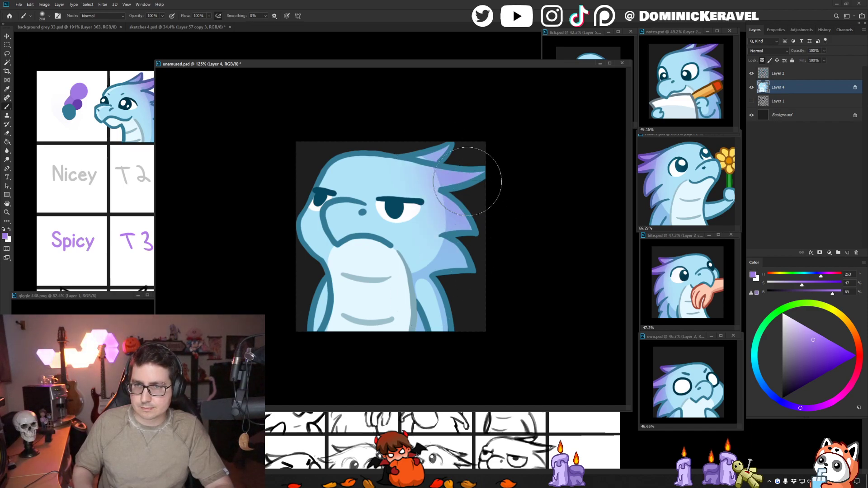
mouse_move(467, 181)
mouse_down()
mouse_move(437, 315)
mouse_move(450, 340)
mouse_up()
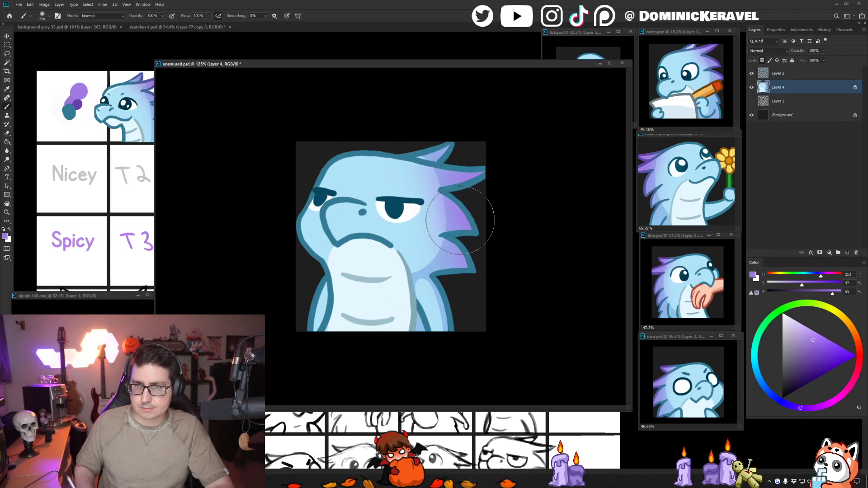
drag(395, 144, 457, 179)
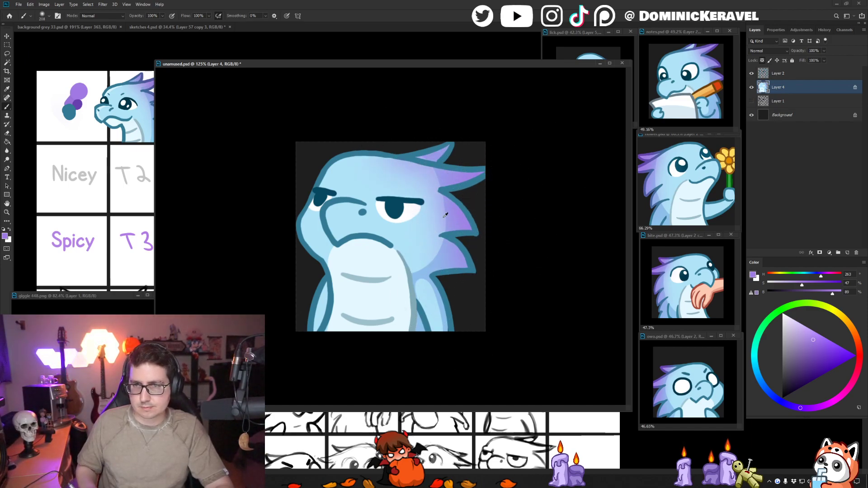
drag(440, 217, 400, 217)
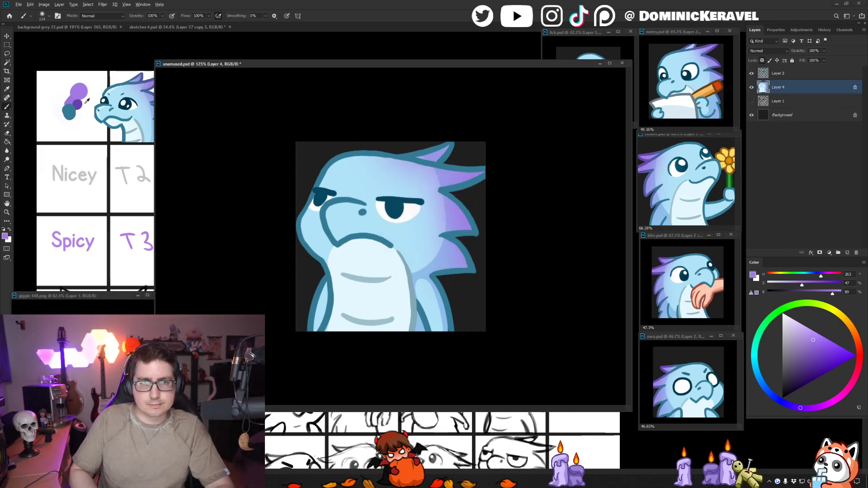
- Sample the darker purple swatch, select Layer 2 and lock its transparent pixels for tinting the line art with the soft brush
alt+click(78, 104)
key(v)
key(alt+bracketright)
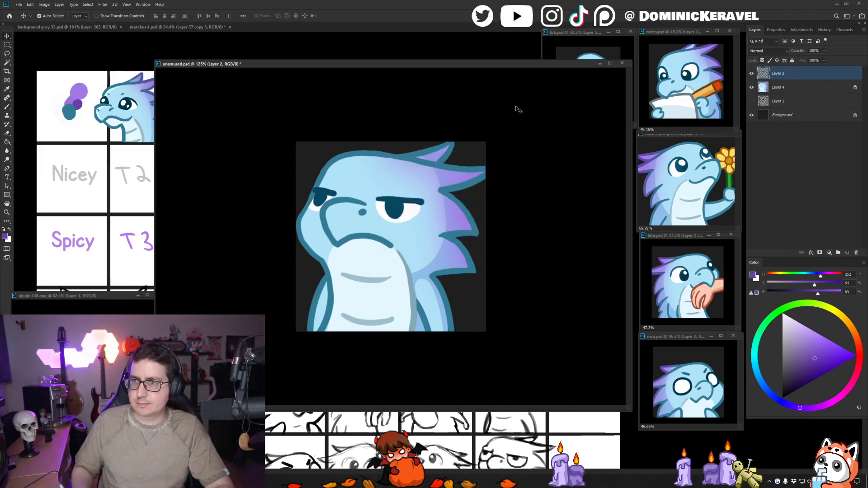
click(762, 60)
key(b)
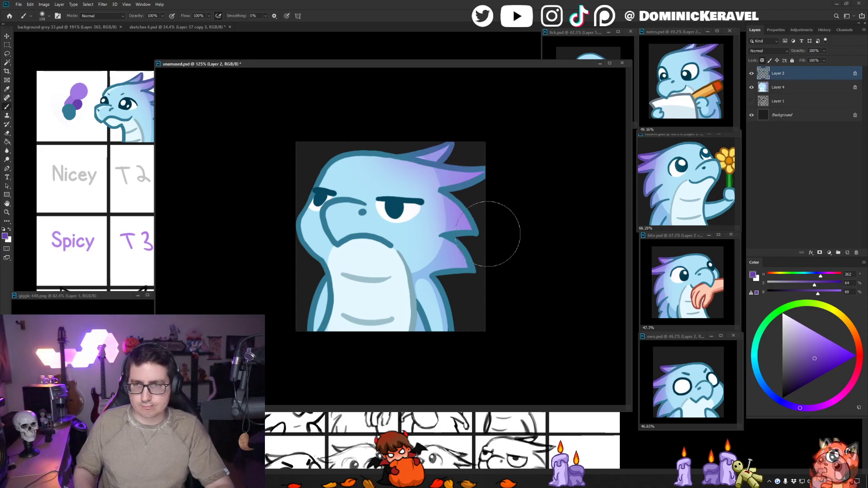
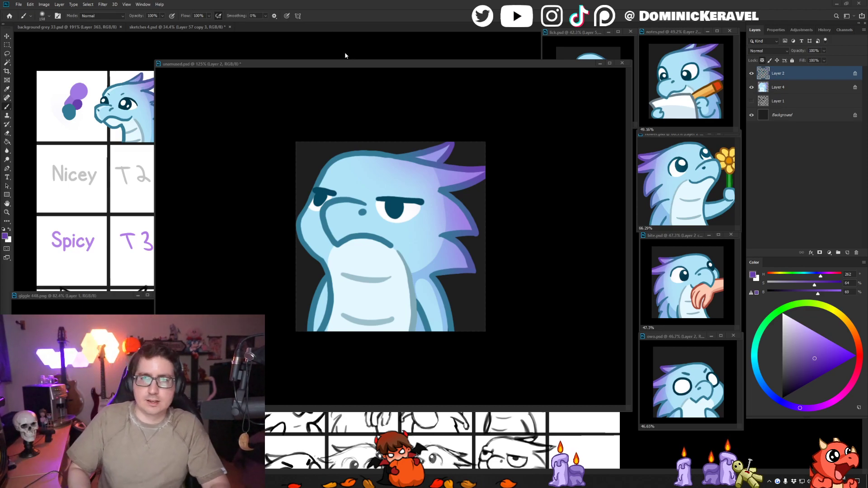
- Save the unamused.psd emote document
drag(349, 64, 350, 60)
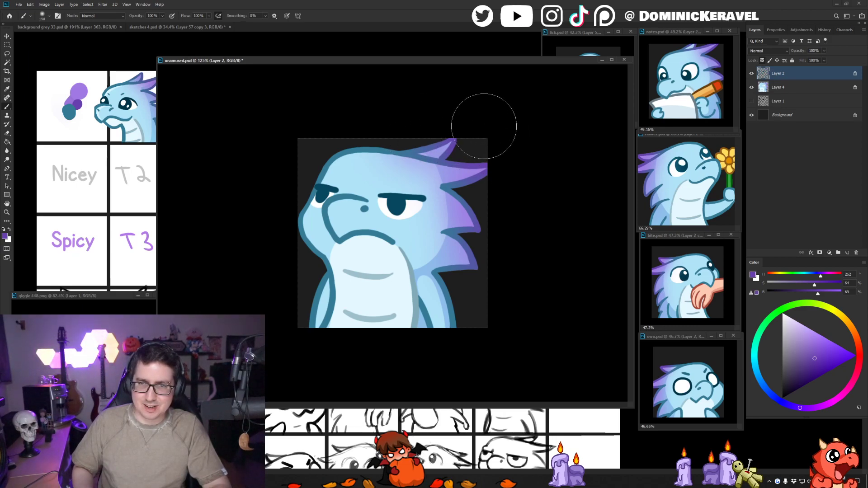
key(v)
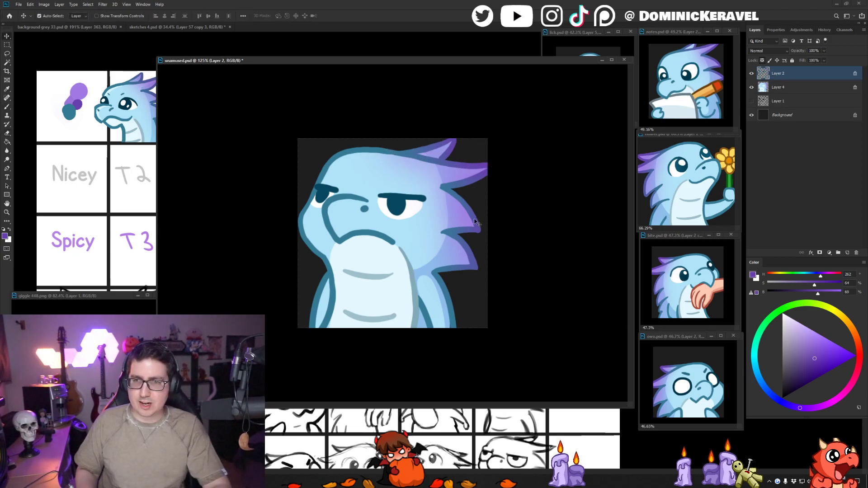
key(e)
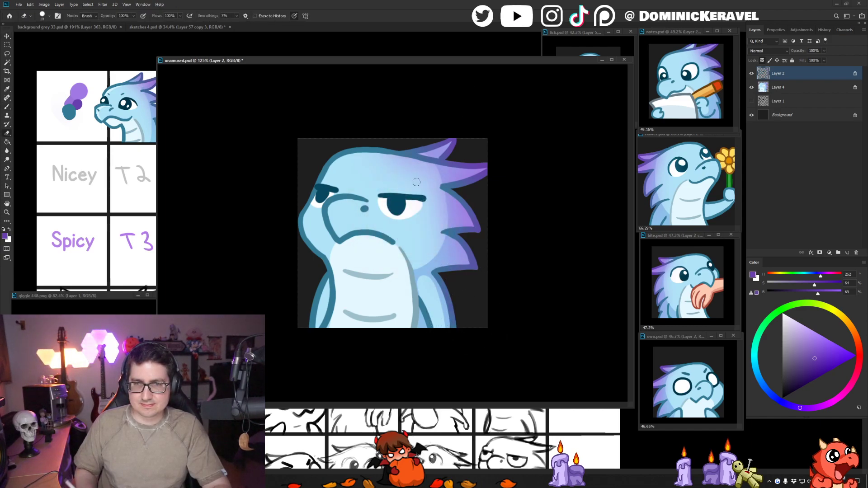
key(v)
key(ctrl+s)
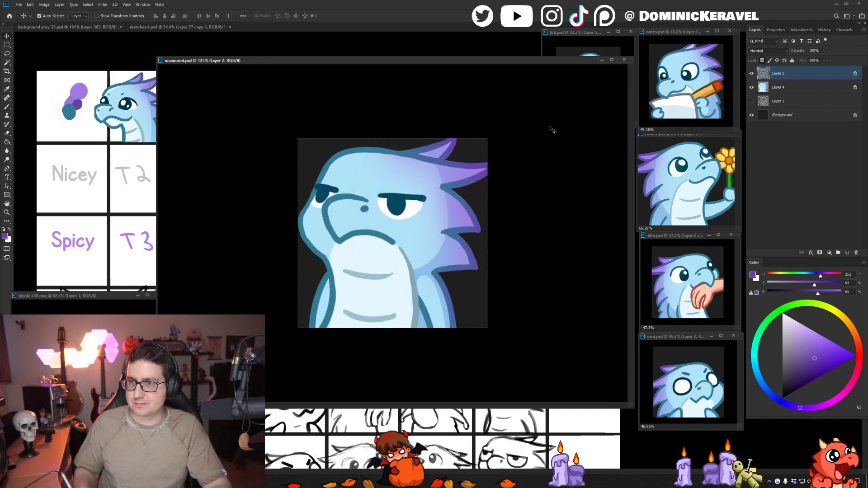
- Sample the pale blue from the reference character and brush a highlight along the top of the head on Layer 4
key(b)
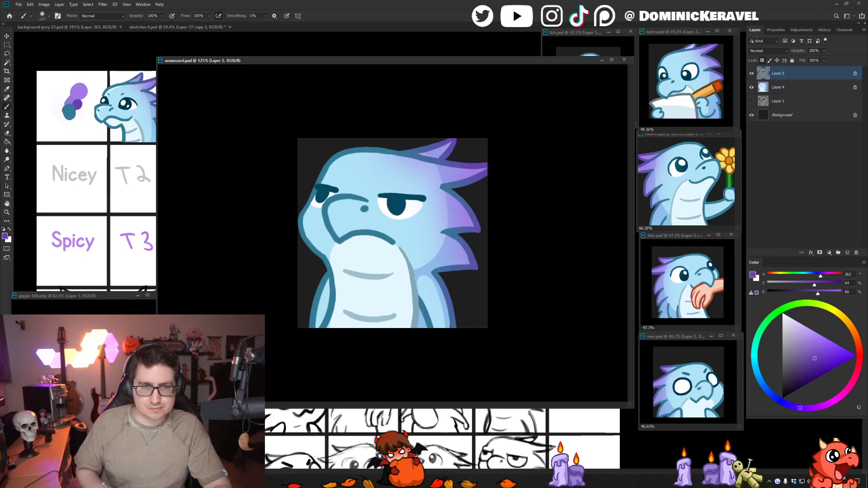
alt+click(111, 93)
right_click(398, 183)
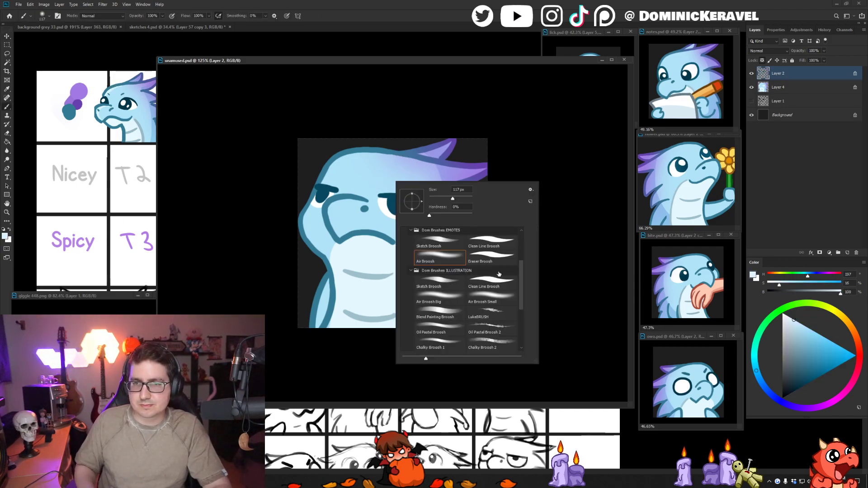
double_click(496, 246)
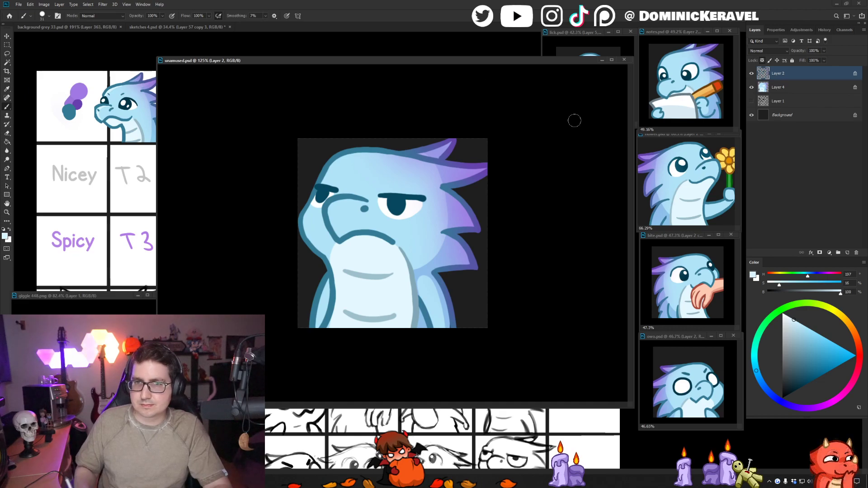
key(v)
click(362, 176)
key(b)
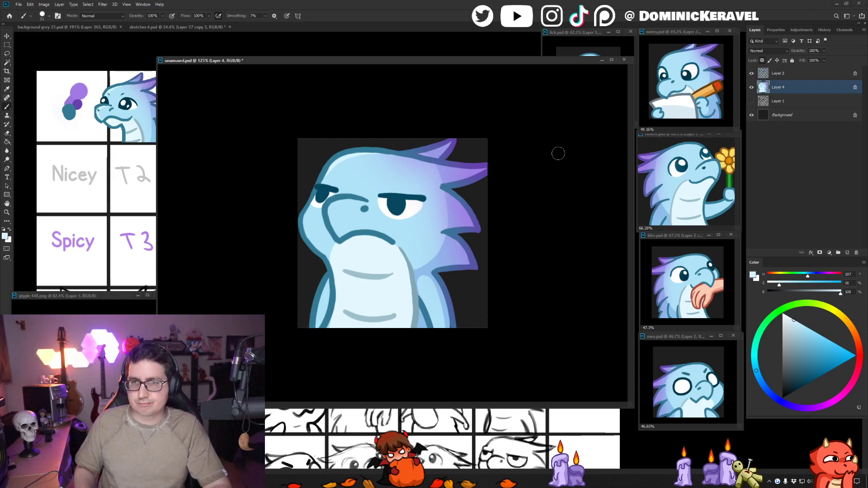
shift+click(787, 73)
key(ctrl+e)
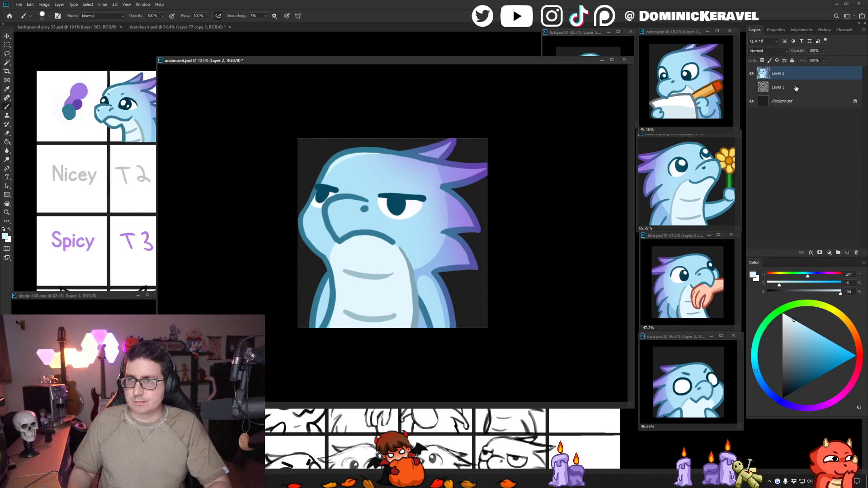
key(ctrl+z)
- Hide Layer 2 and Layer 4, paste the artwork as two new layers with only the upper one visible, and save the document
drag(752, 88, 752, 75)
click(771, 75)
key(ctrl+v)
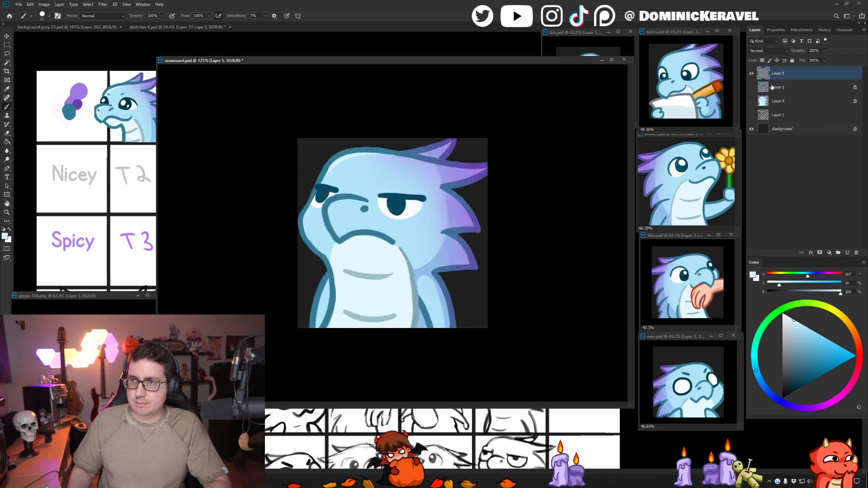
key(ctrl+v)
click(751, 88)
key(ctrl+s)
- Bring up background grey 33.psd and shrink and reposition the floating unamused.psd window so the small emotes on the grey background are uncovered
click(97, 27)
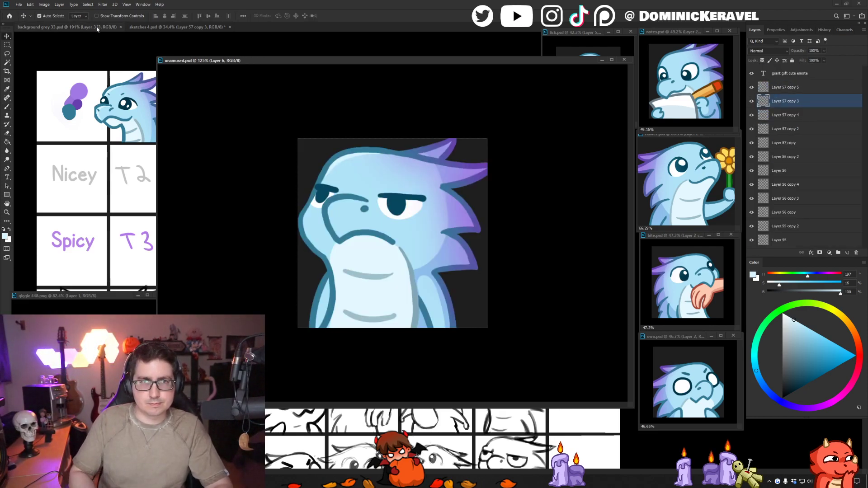
drag(196, 62, 367, 69)
drag(237, 163, 141, 174)
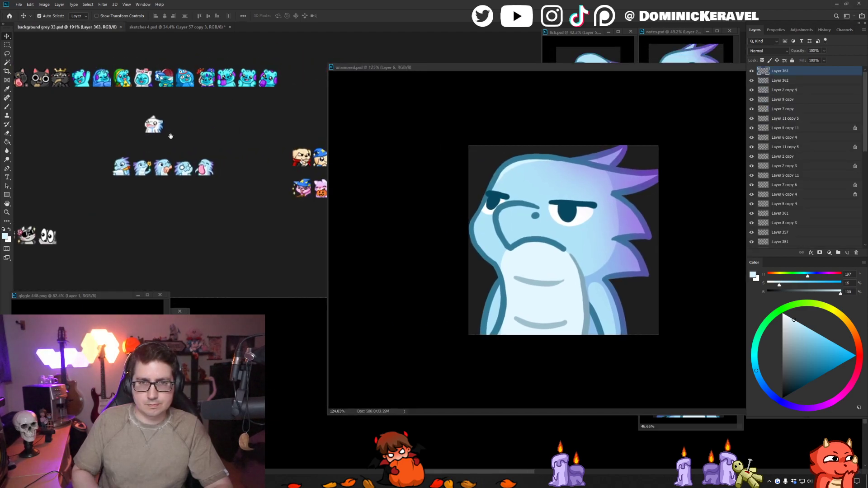
drag(507, 72, 345, 46)
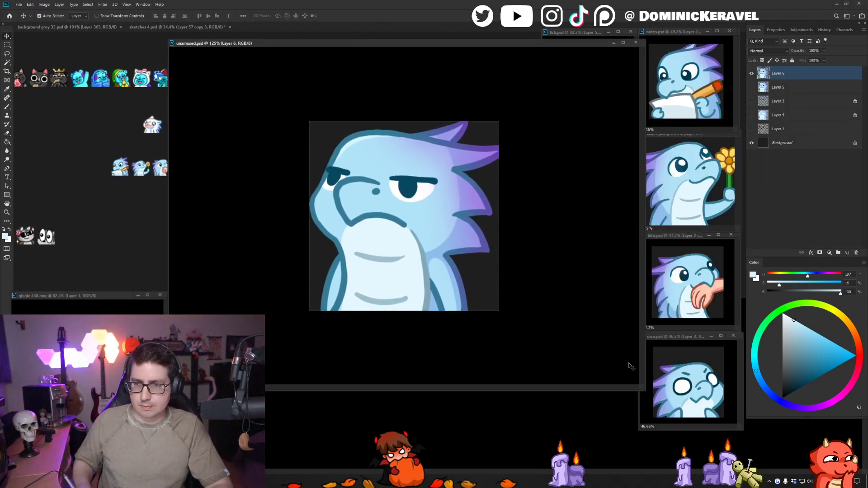
drag(638, 389, 392, 242)
scroll(330, 192, down, 5)
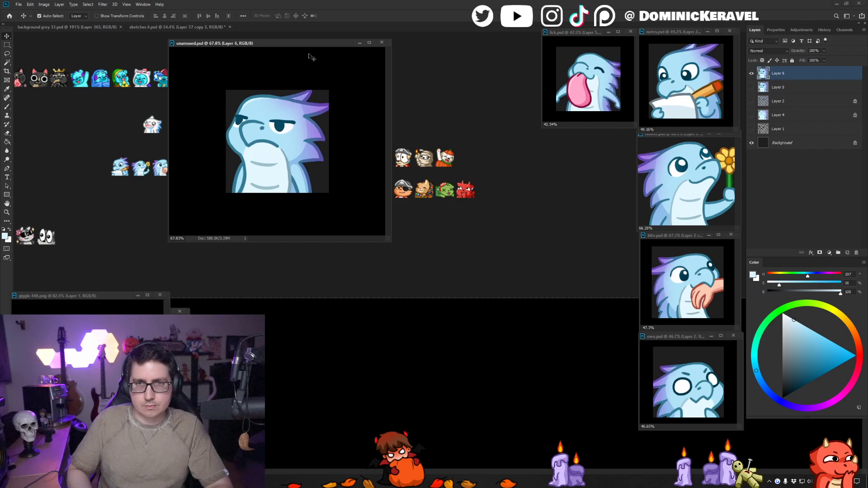
drag(297, 45, 459, 92)
- Resize the unamused emote to 28 px and place a copy below the row of blue dragon emotes in background grey 33.psd
key(ctrl+alt+i)
text(28)
key(Return)
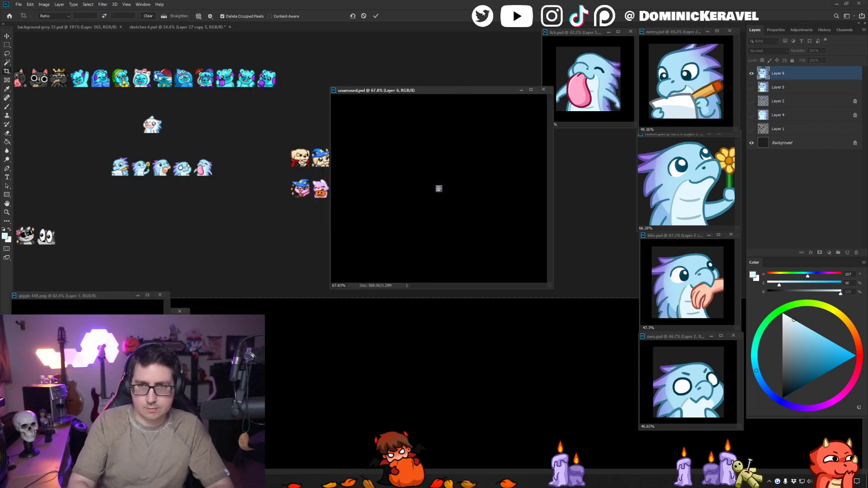
mouse_move(421, 168)
mouse_down()
mouse_move(444, 187)
mouse_move(243, 228)
mouse_up()
key(ctrl+z)
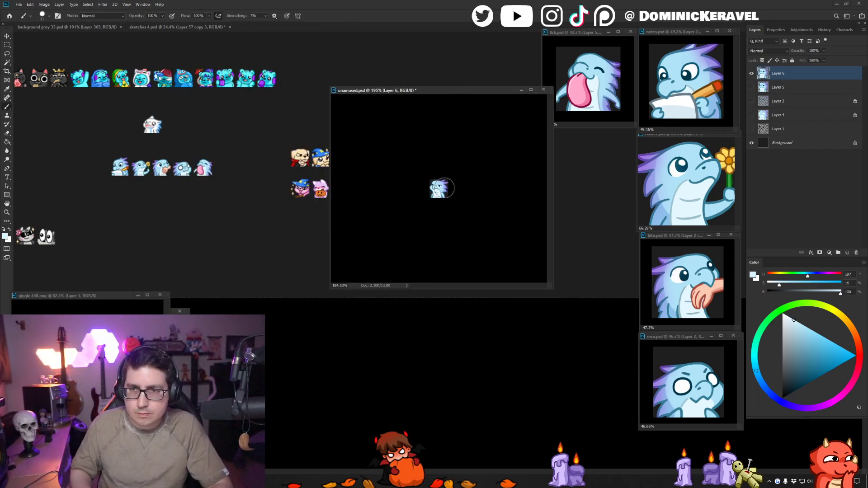
key(v)
drag(445, 188, 197, 220)
- Undo the resize of the unamused emote, enlarge its window, and duplicate Layer 6 with the original hidden
click(486, 158)
key(ctrl+z)
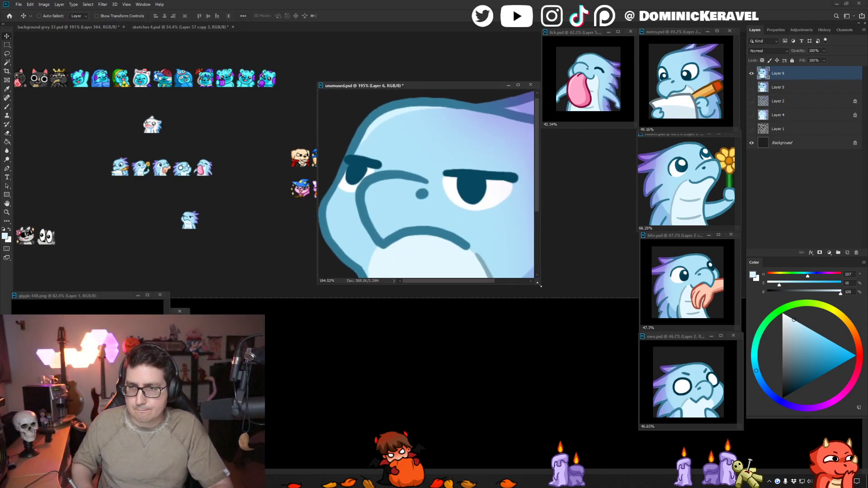
drag(538, 284, 678, 460)
drag(577, 333, 568, 330)
key(ctrl+j)
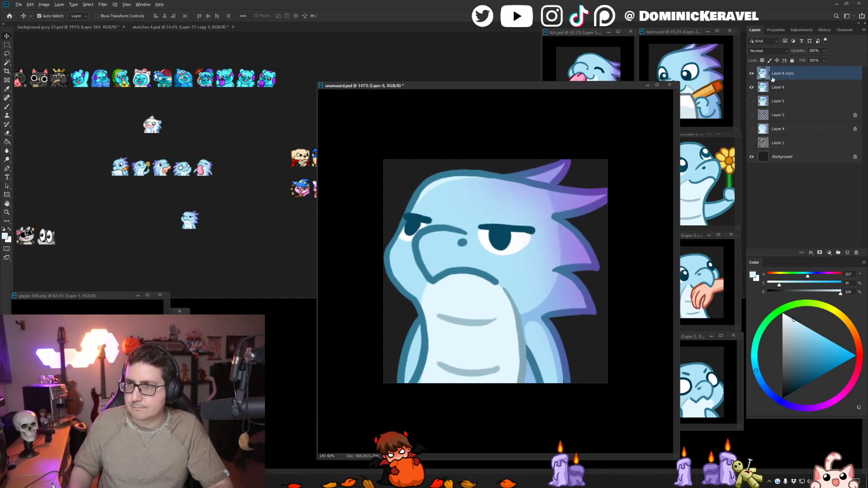
click(751, 88)
- Touch up the outline of the snout beside the far eye with the brush in the sampled teal line colour
key(b)
drag(445, 213, 452, 212)
drag(417, 226, 411, 227)
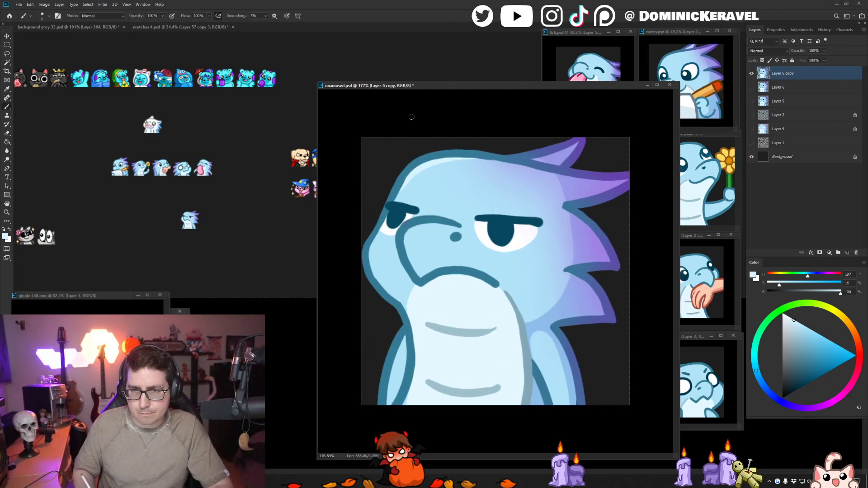
alt+click(420, 220)
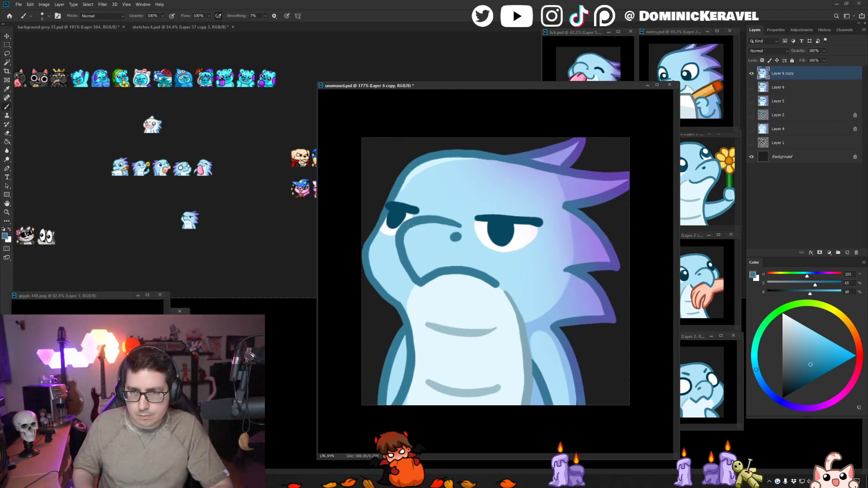
drag(407, 229, 414, 269)
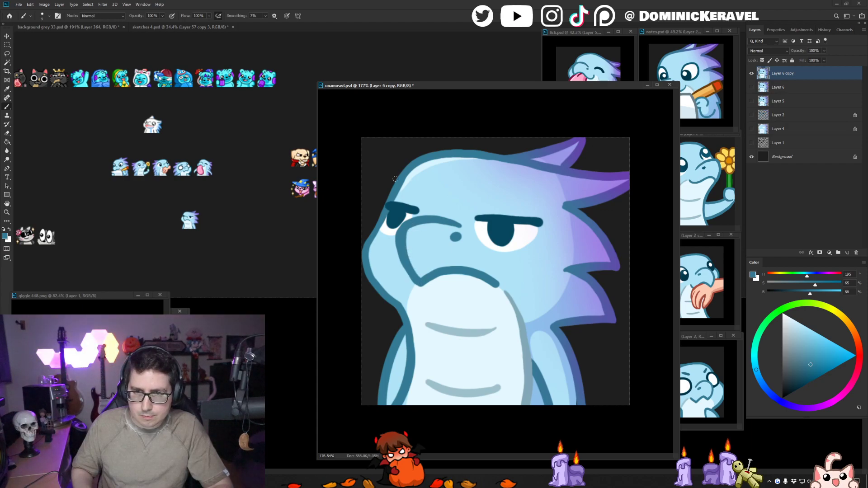
- Enlarge the white of the far eye on both sides of its pupil using white and the dark teal eye colour
key(x)
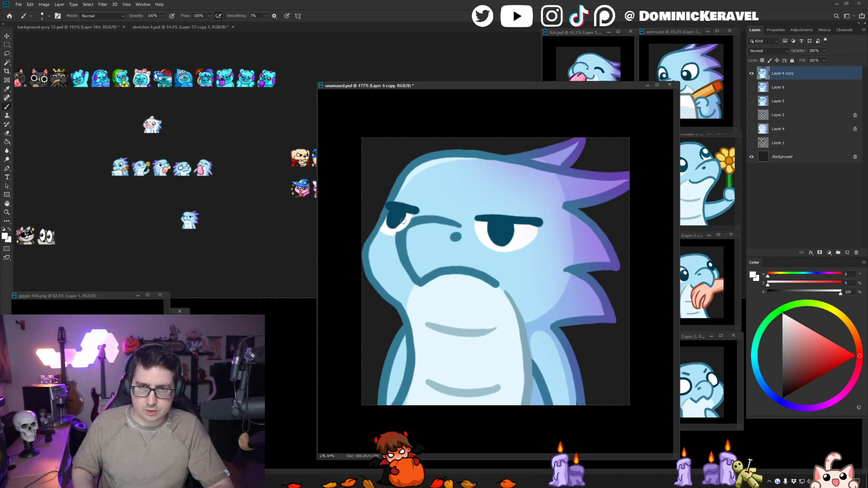
alt+click(392, 225)
drag(391, 223, 385, 216)
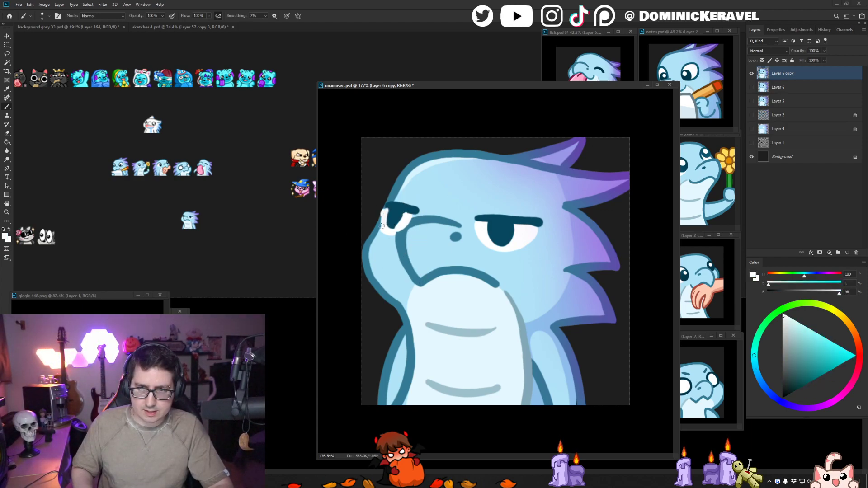
alt+click(388, 196)
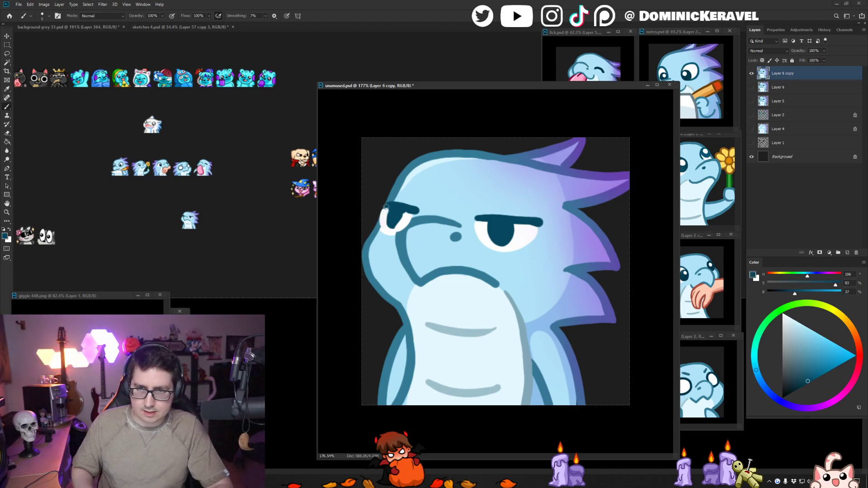
mouse_move(383, 226)
mouse_down()
mouse_move(394, 203)
mouse_move(381, 227)
mouse_move(403, 215)
mouse_up()
alt+click(386, 218)
alt+click(393, 216)
alt+click(403, 221)
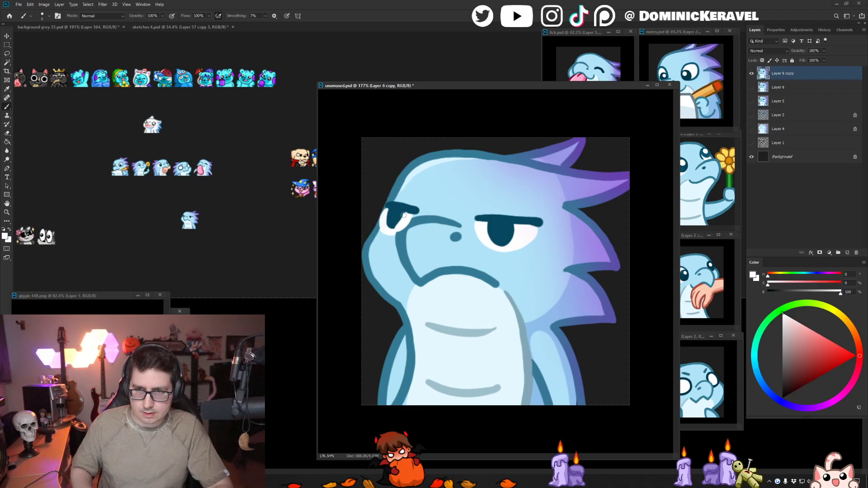
- Refine the far eye's pupil shape and its surrounding white with alternating dark teal and white strokes
alt+click(391, 210)
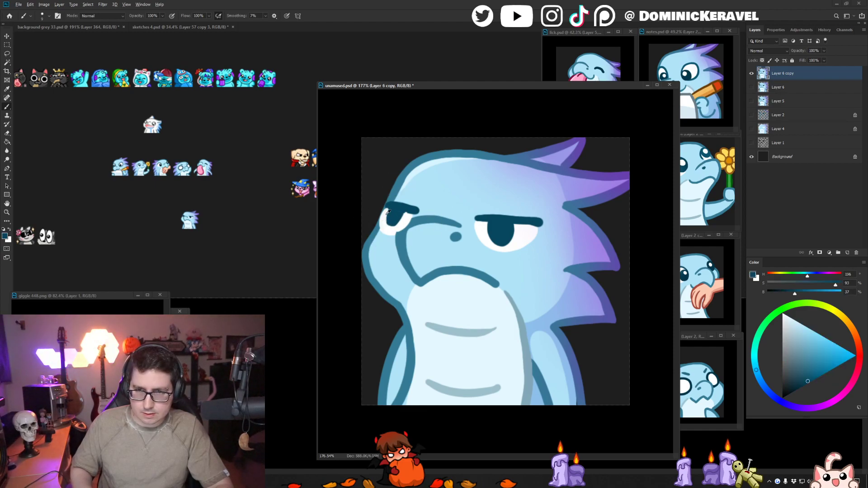
alt+click(406, 218)
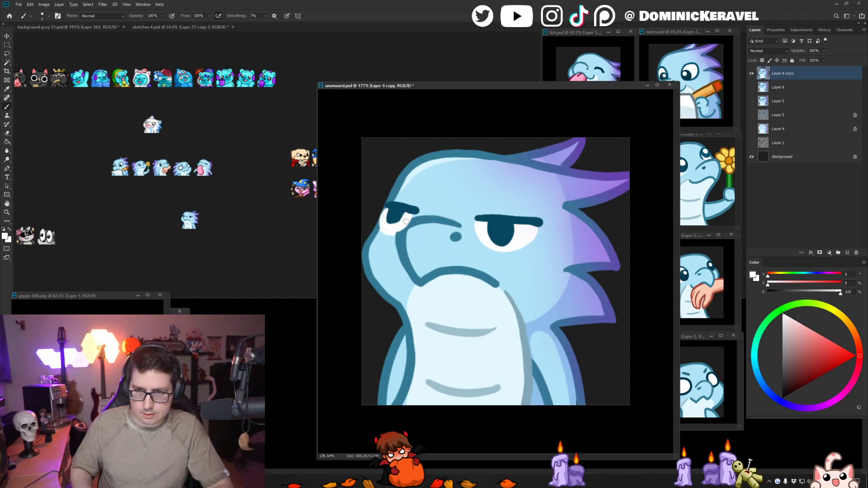
alt+click(393, 211)
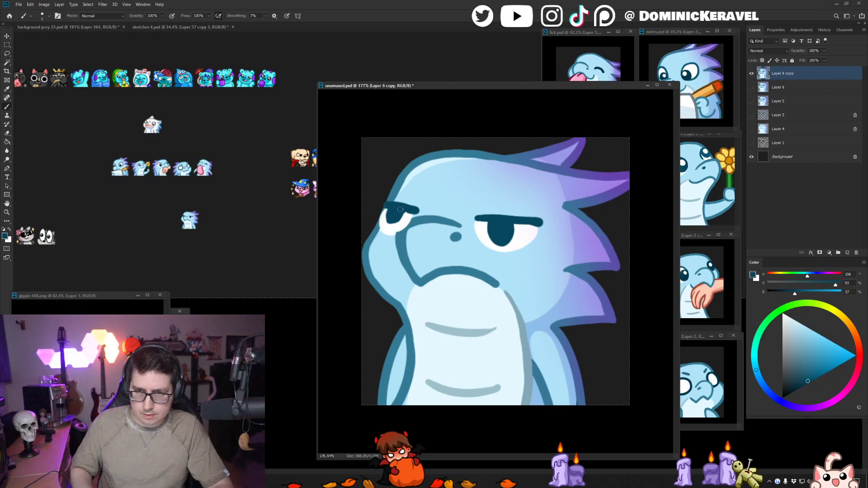
alt+click(403, 233)
alt+click(399, 227)
- Clean up the snout outline and cheek around the far eye with sampled light blue, teal and white strokes
alt+click(392, 241)
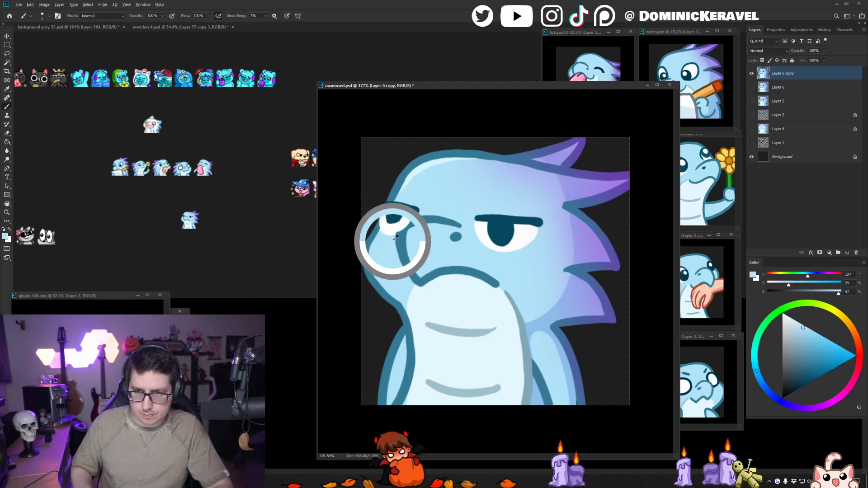
mouse_move(398, 236)
mouse_down()
mouse_move(400, 260)
mouse_move(432, 216)
mouse_up()
alt+click(405, 231)
alt+click(424, 212)
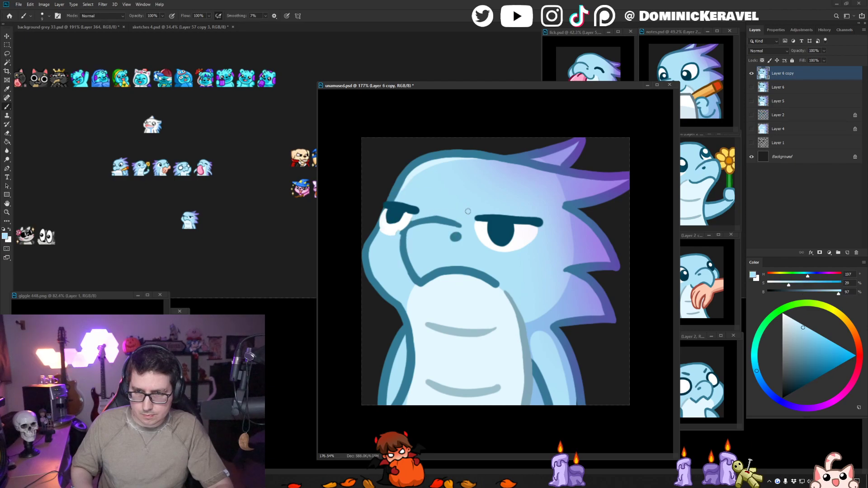
alt+click(445, 222)
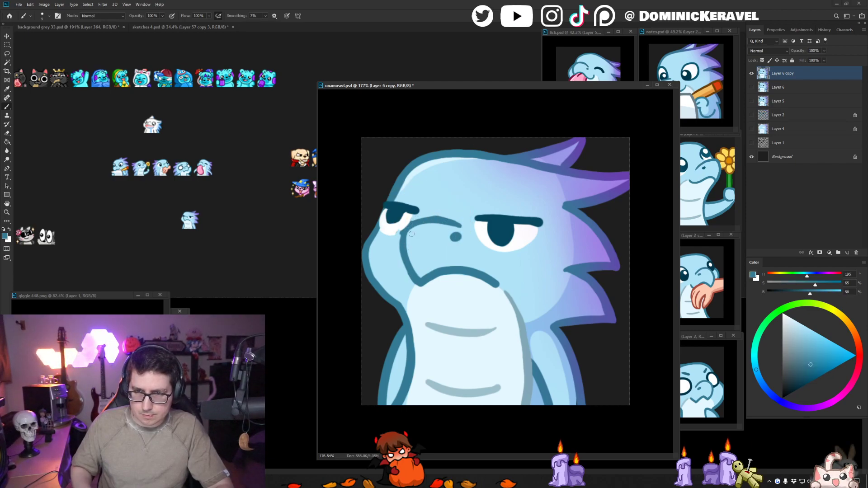
alt+click(441, 211)
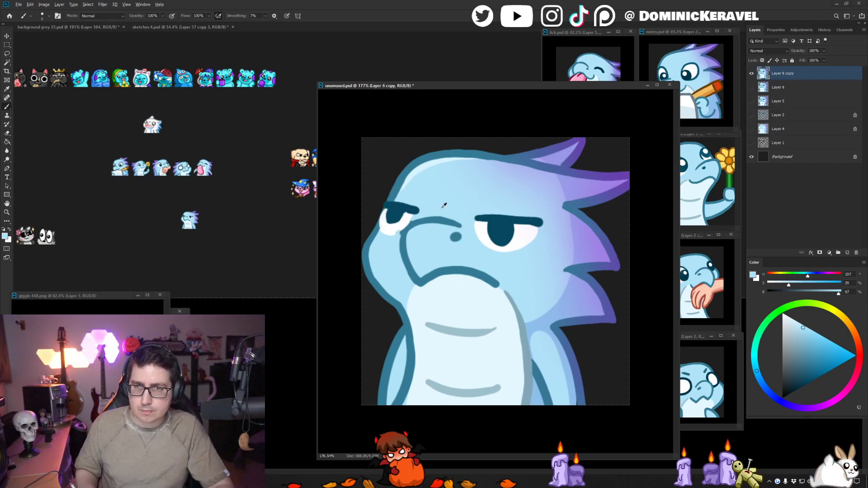
alt+click(432, 218)
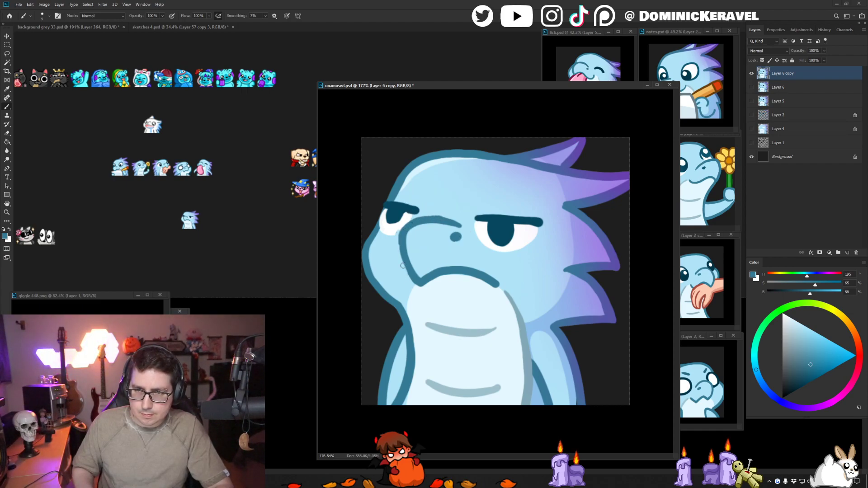
alt+click(445, 212)
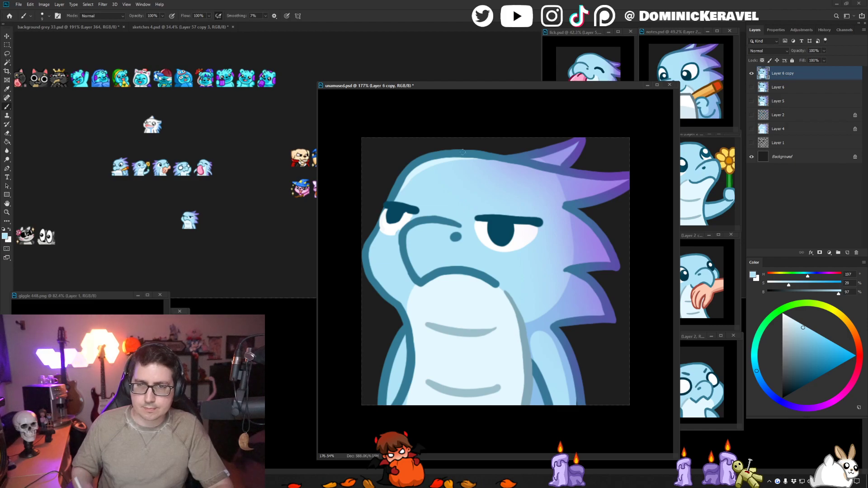
alt+click(408, 217)
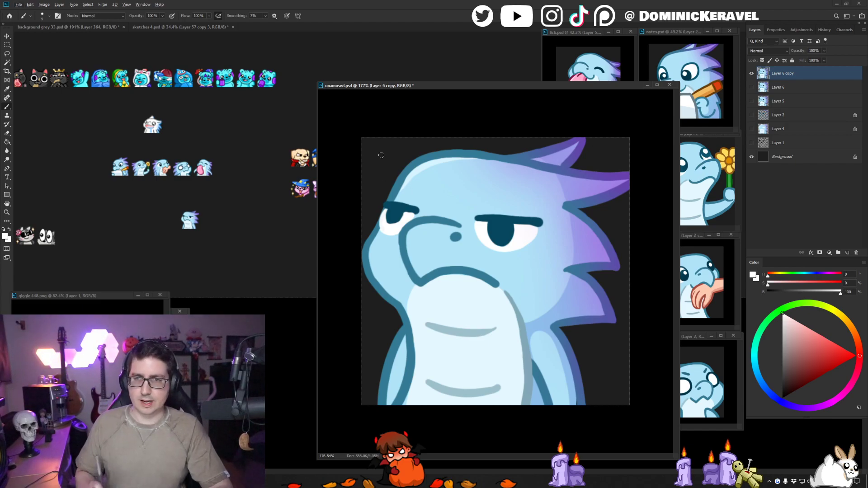
- Touch up the inner end of the far eyelid in dark teal and the adjoining snout outline in the teal line colour
alt+click(416, 212)
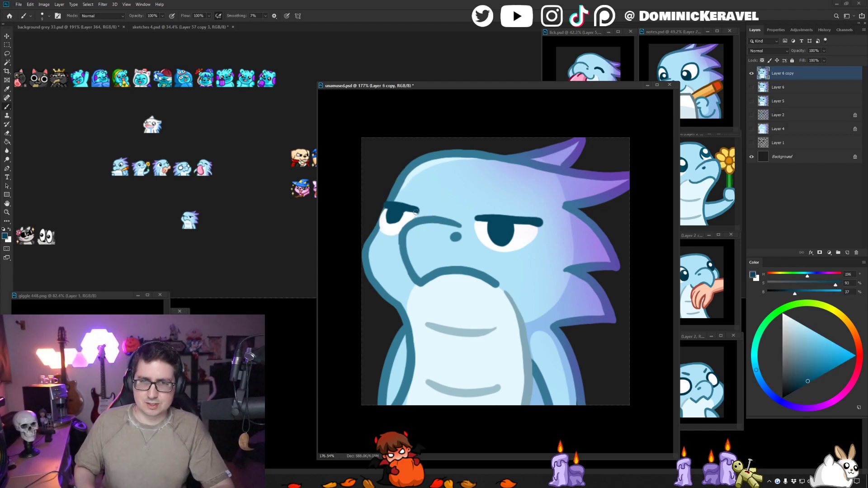
alt+click(423, 213)
alt+click(416, 221)
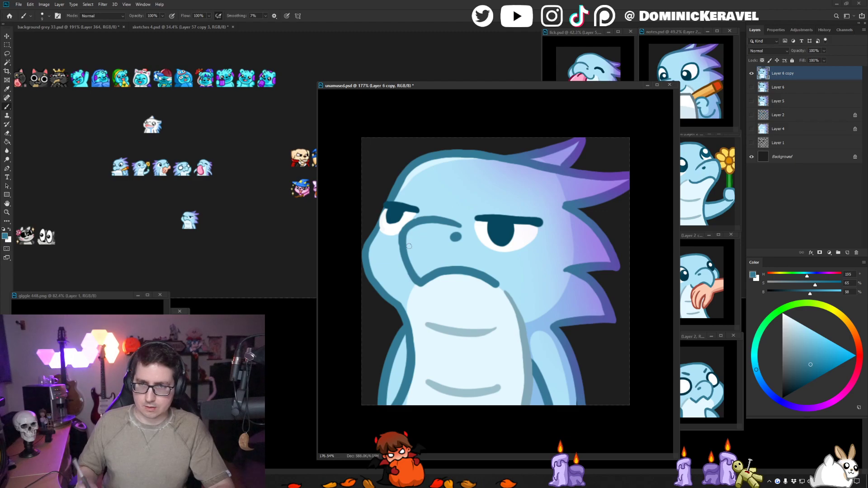
key(e)
key(b)
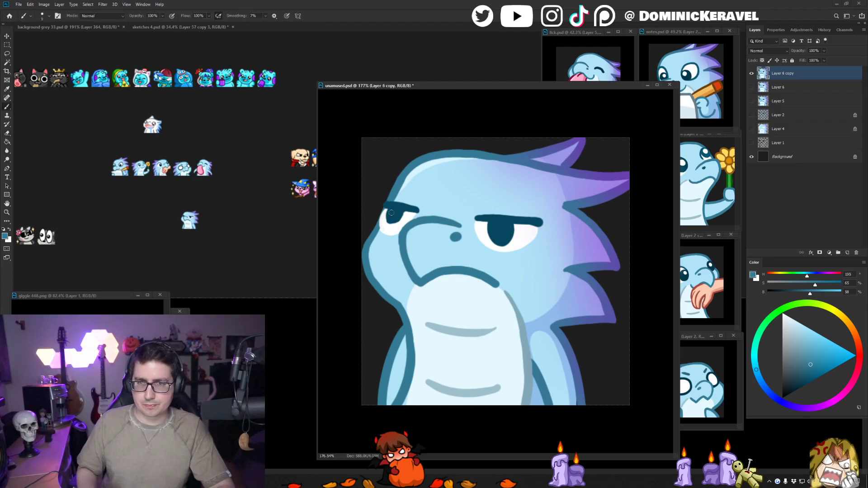
- Adjust the upper part of the far eye's pupil and eyelid with small dark teal and white strokes
key(x)
alt+click(397, 208)
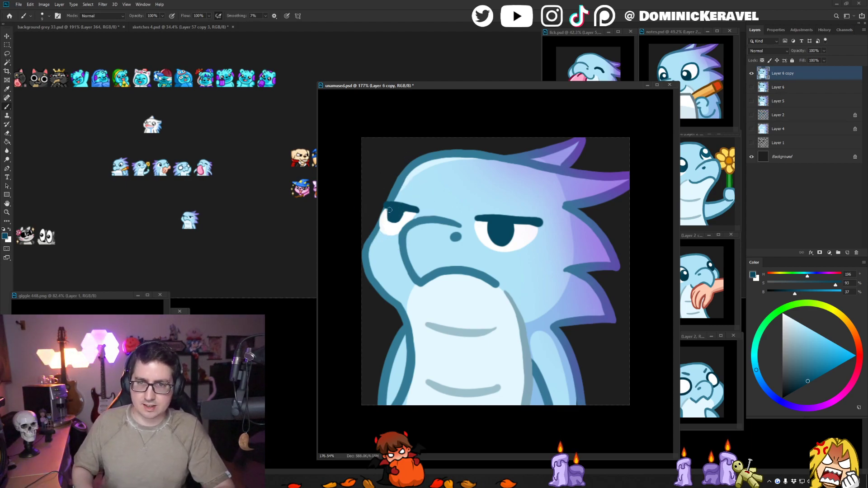
drag(391, 209, 400, 215)
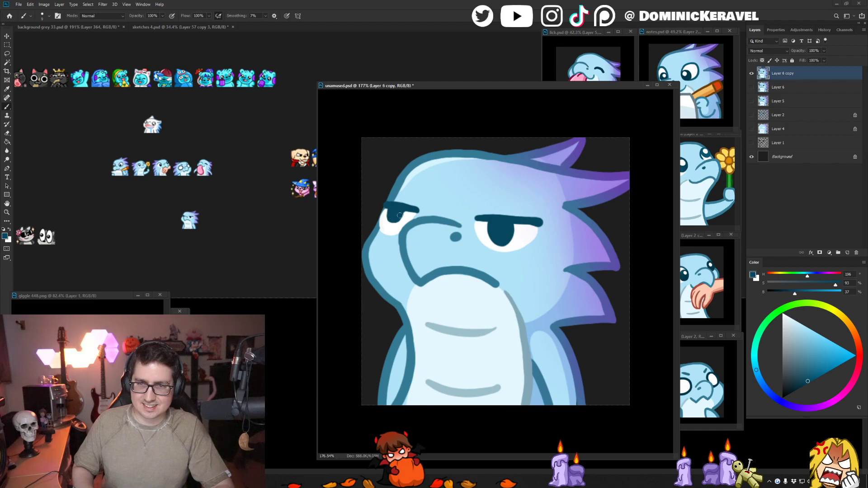
key(x)
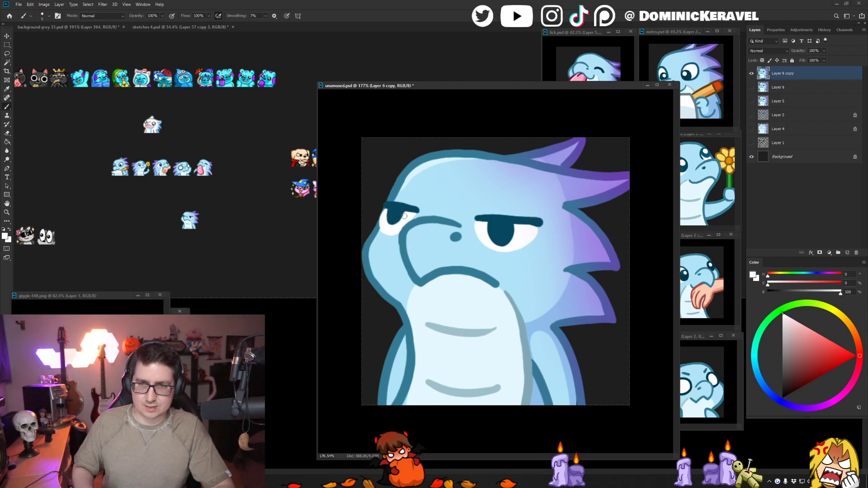
alt+click(414, 209)
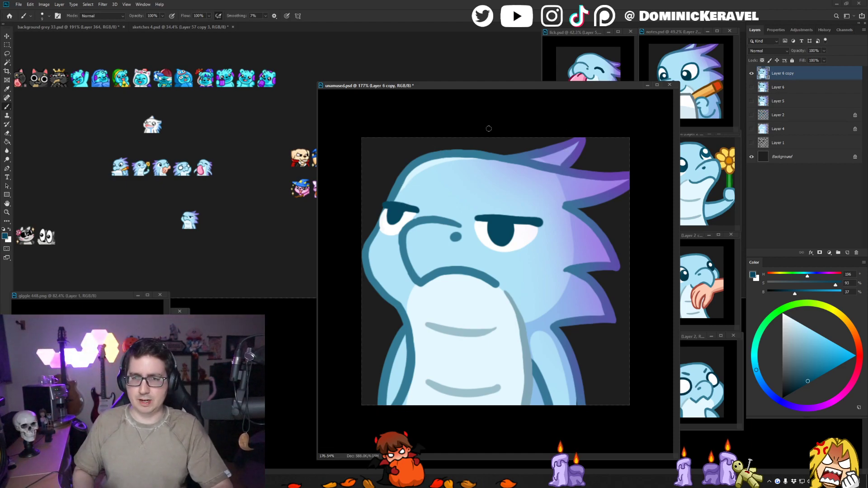
- Resize unamused.psd to 28 px, place a copy on the emote sheet beside the earlier version, and undo the resize
key(ctrl+alt+i)
text(28)
key(Return)
key(v)
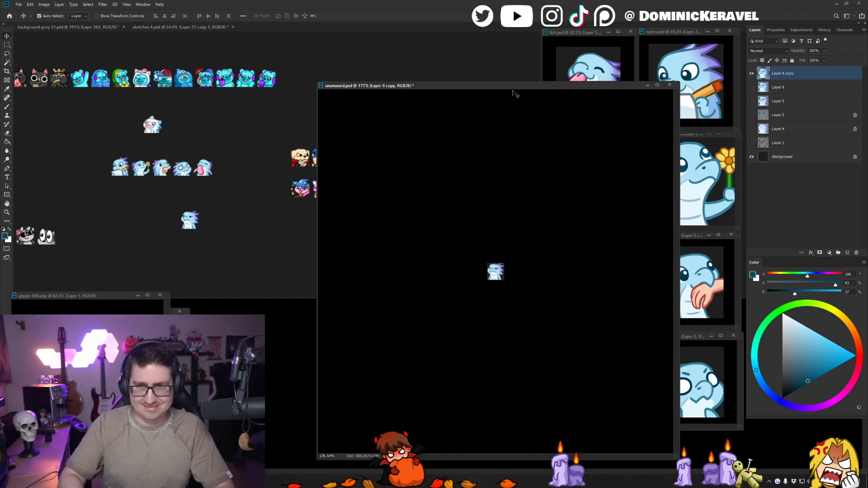
drag(496, 277, 249, 223)
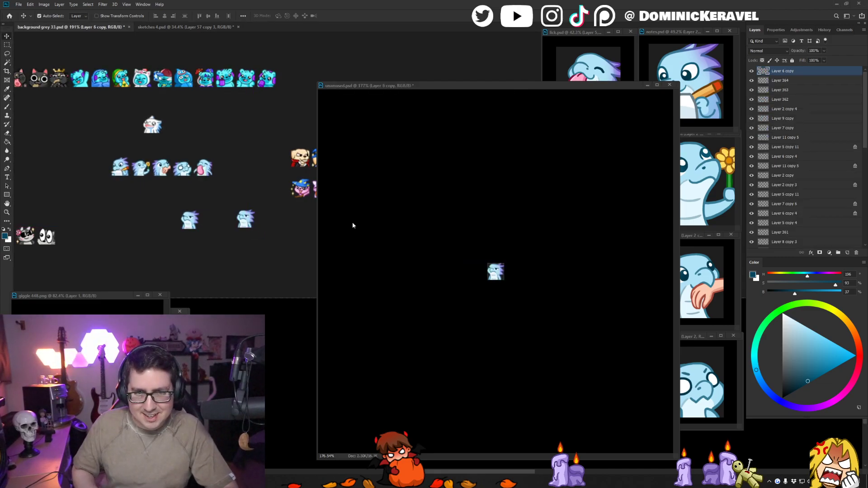
click(381, 190)
key(ctrl+z)
- Retouch the far eye's pupil with the brush and place another reduced-size copy on the emote sheet below the earlier versions
key(b)
drag(390, 219, 400, 214)
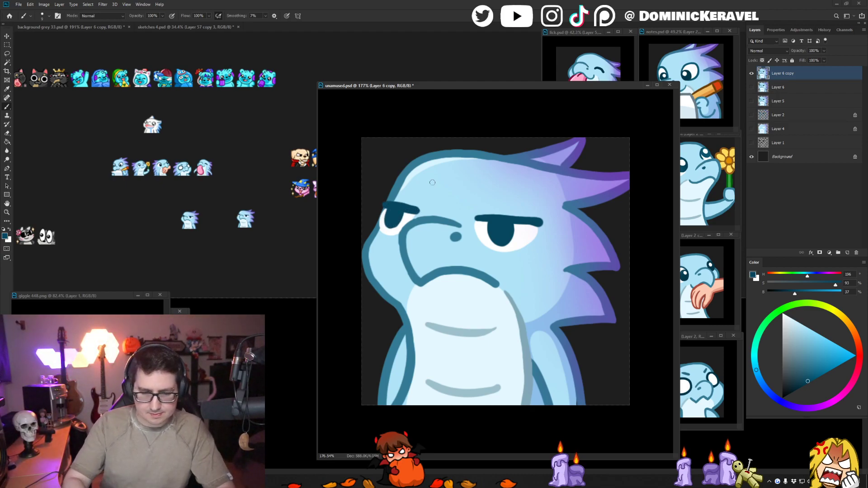
key(ctrl+alt+i)
key(Return)
key(v)
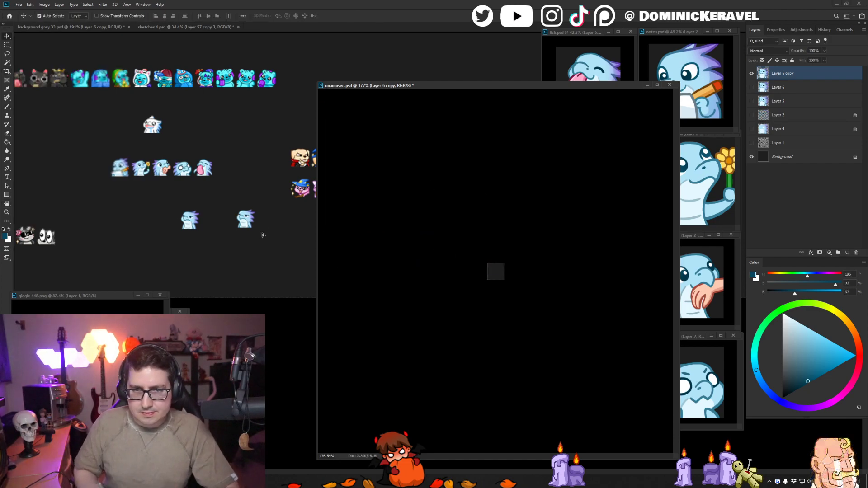
drag(263, 235, 263, 236)
drag(272, 253, 264, 249)
drag(257, 226, 267, 251)
- Undo the resize of unamused.psd and save the file at full size
click(438, 193)
key(ctrl+z)
key(e)
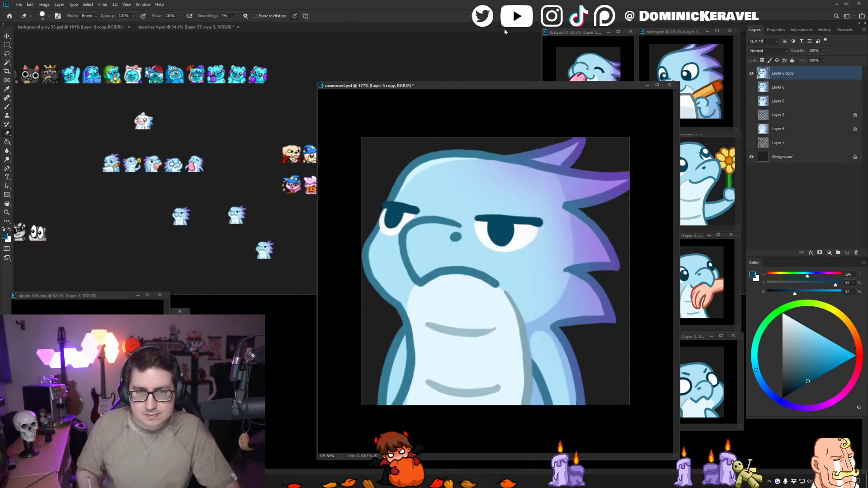
key(v)
key(ctrl+s)
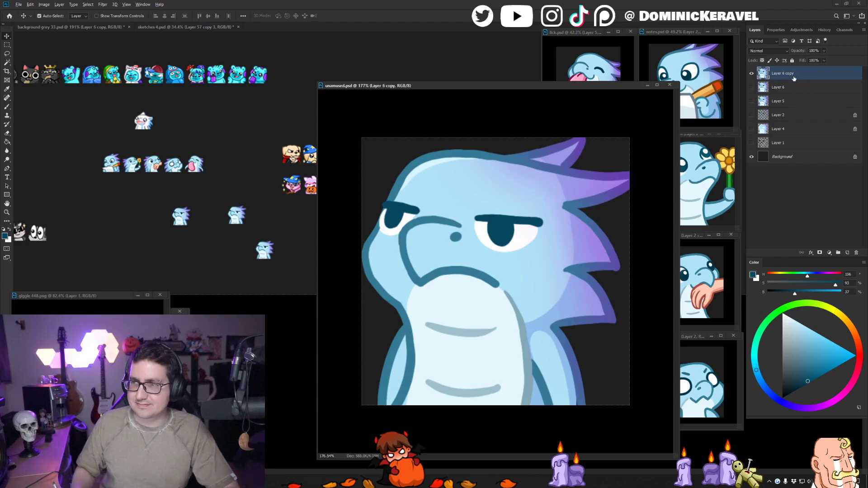
- Duplicate the Layer 6 copy layer and shift the lassoed far eye and front of the snout slightly inward on the face
key(ctrl+j)
key(l)
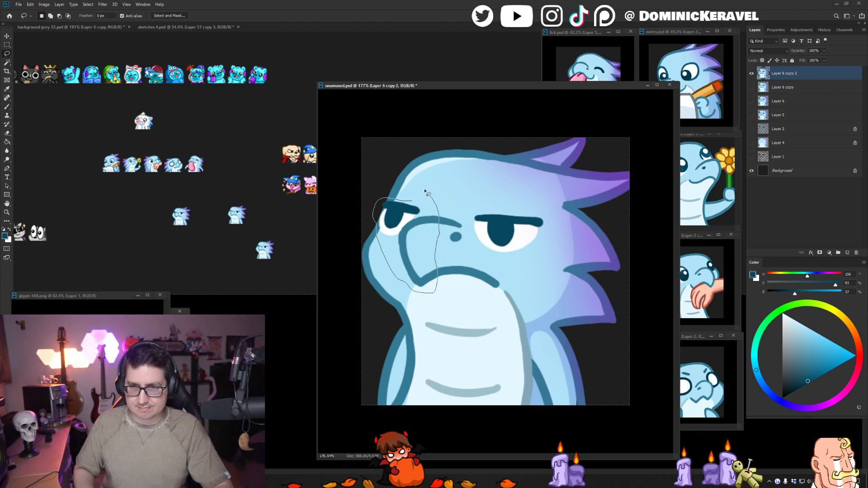
drag(425, 190, 421, 188)
drag(426, 224, 430, 224)
key(ctrl+d)
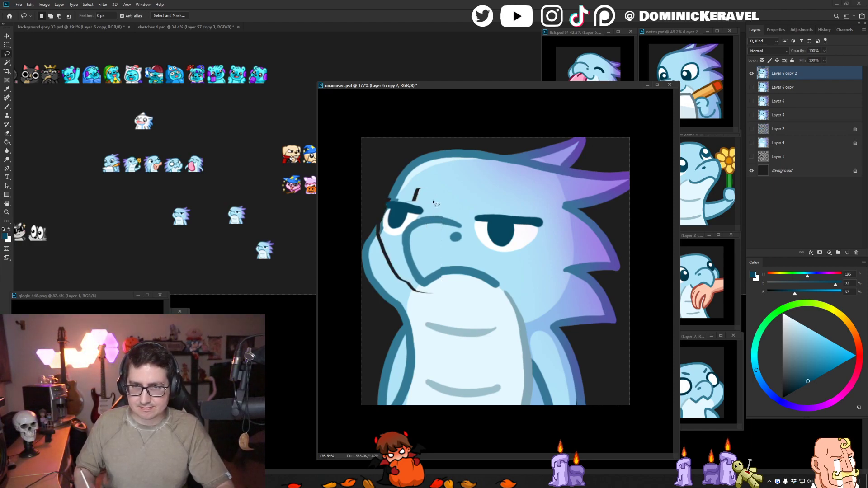
- Fill the gaps left by the moved area with sampled light blue, using a new layer beneath Layer 6 copy 2
key(b)
alt+click(404, 209)
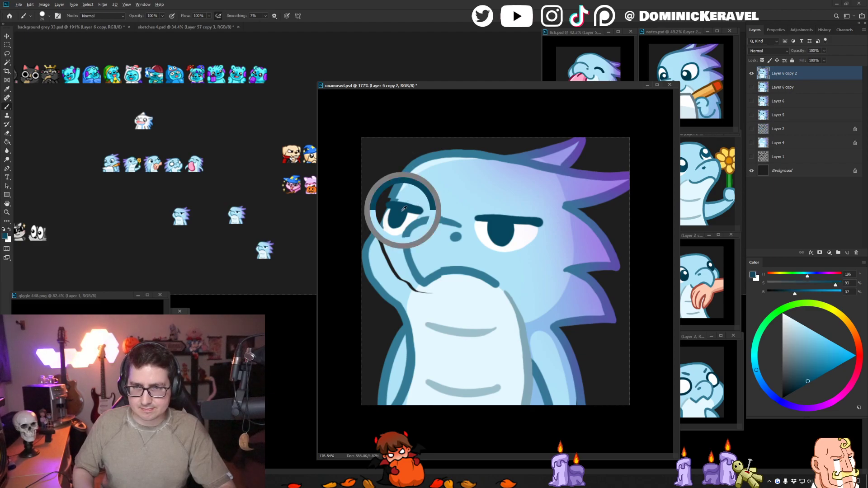
alt+click(383, 248)
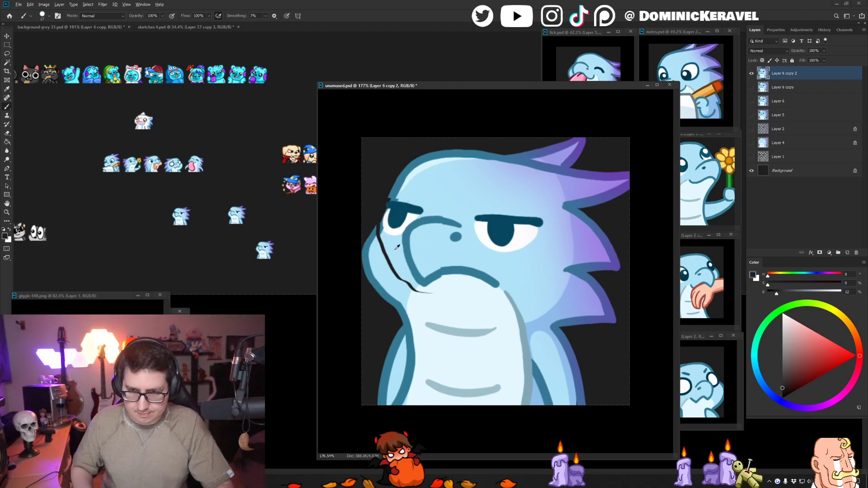
alt+click(396, 248)
click(812, 82)
key(ctrl+shift+n)
key(Return)
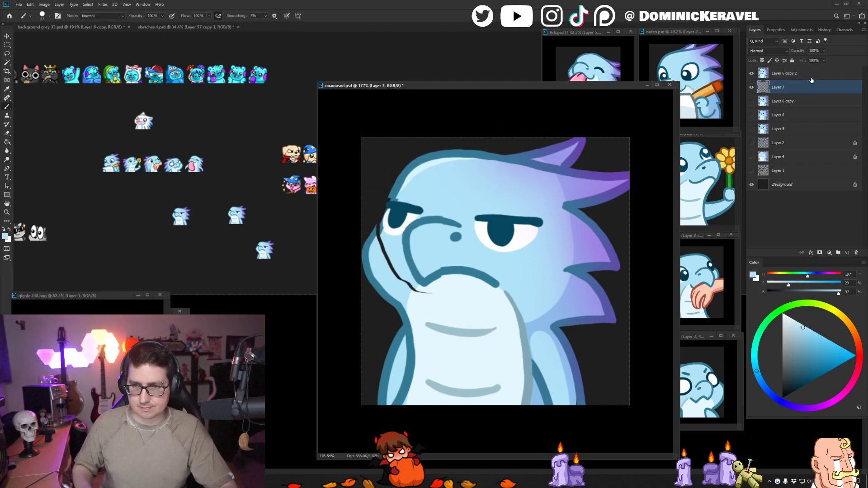
alt+click(442, 297)
drag(442, 286, 452, 286)
mouse_move(433, 295)
mouse_down()
mouse_move(411, 264)
mouse_move(404, 283)
mouse_move(387, 245)
mouse_up()
alt+click(440, 245)
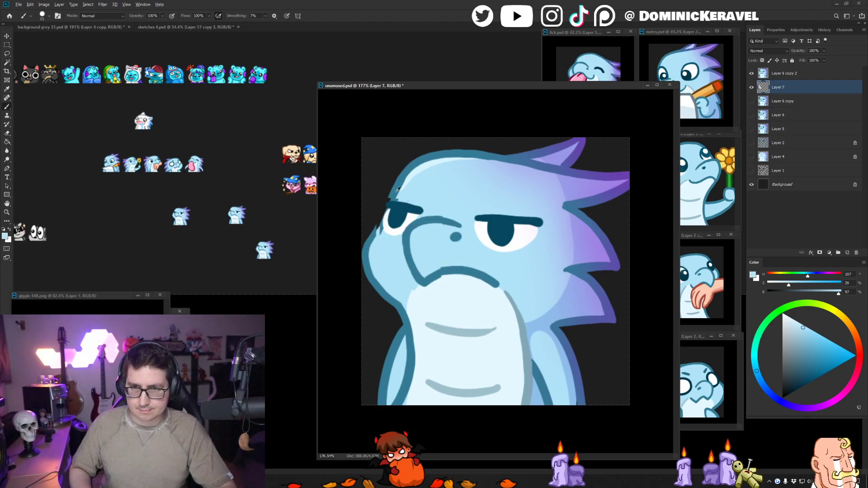
- Paint the missing head outline beside the far eye in sampled teal and merge Layer 6 copy 2 with the fill layer
alt+click(397, 192)
drag(393, 205, 375, 237)
drag(379, 219, 397, 218)
shift+click(793, 75)
key(ctrl+e)
- Redraw the face outline from the brow past the far eye to the cheek in the sampled teal line colour
alt+click(380, 242)
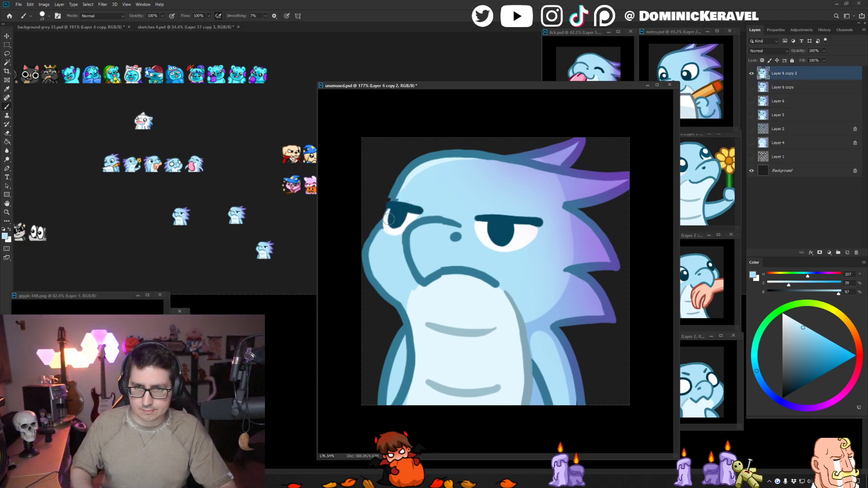
alt+click(377, 231)
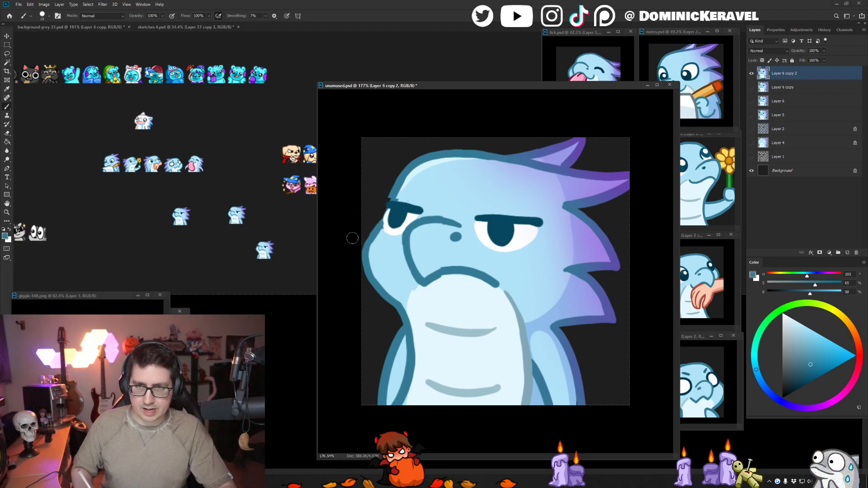
alt+click(390, 209)
alt+click(395, 204)
drag(390, 206, 379, 230)
key(ctrl+z)
alt+click(397, 189)
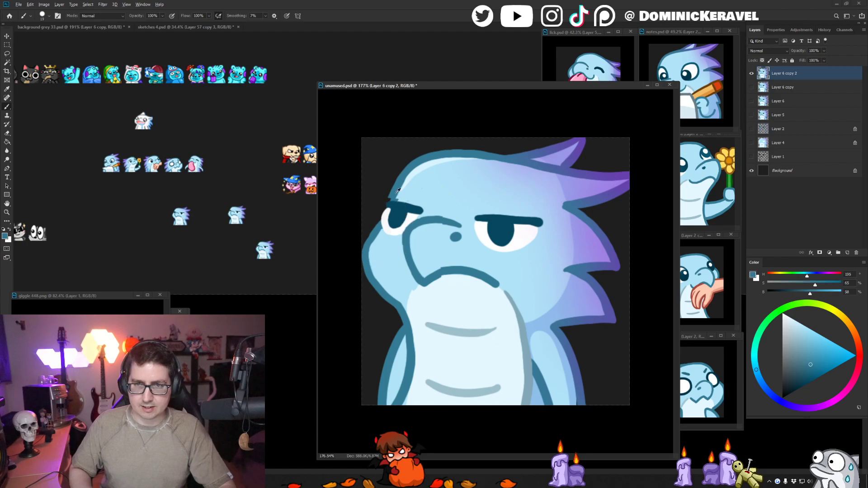
drag(388, 203, 373, 233)
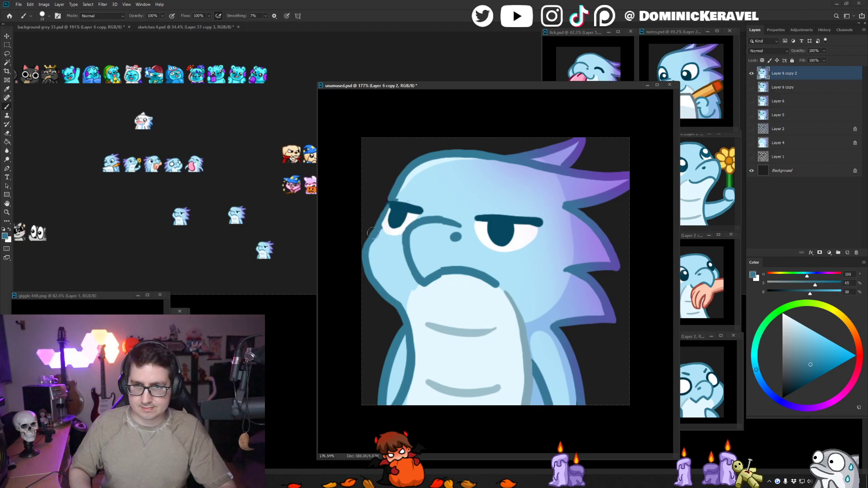
- Clean up the outer end of the far eyelid and brow outline with white, dark teal and light blue, using a smaller brush
alt+click(387, 222)
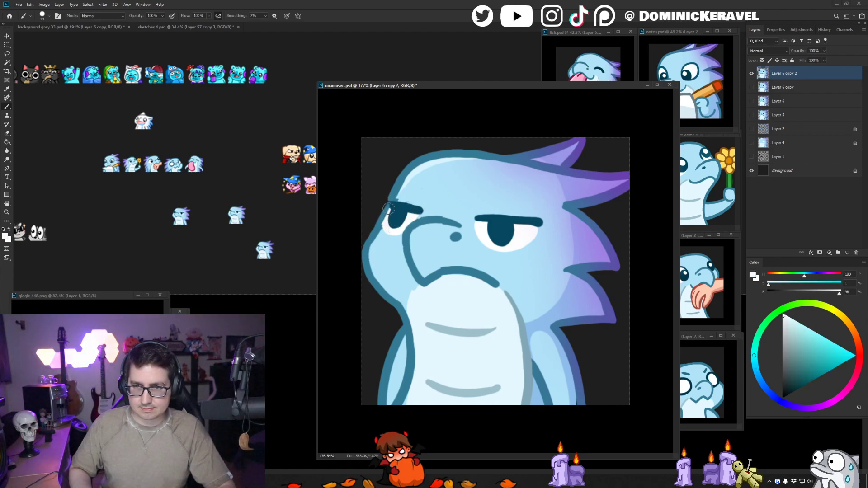
alt+click(387, 205)
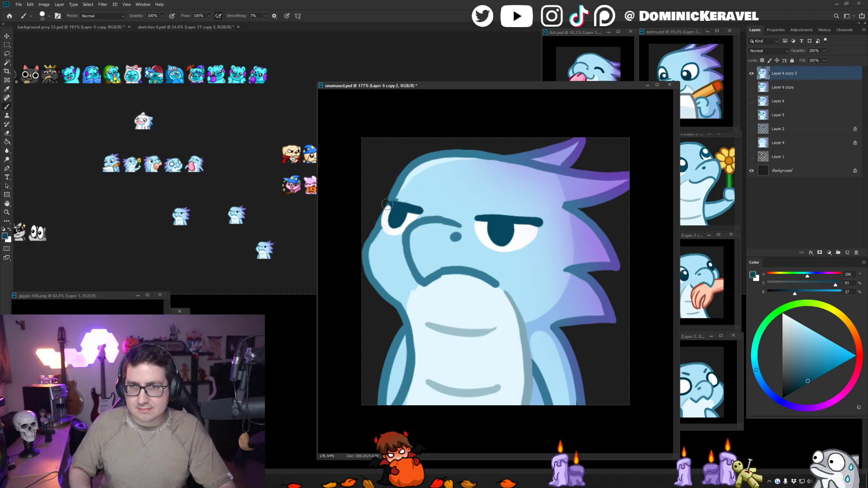
alt+click(400, 198)
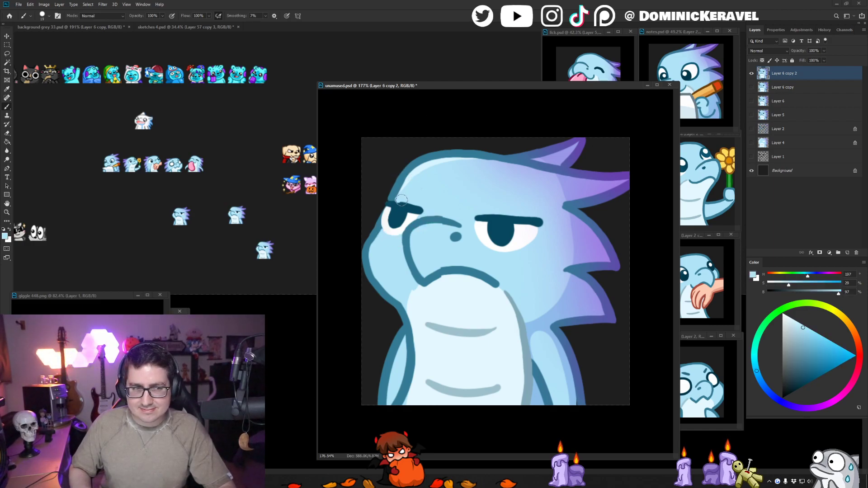
key(bracketleft)
key(bracketleft)
alt+click(391, 204)
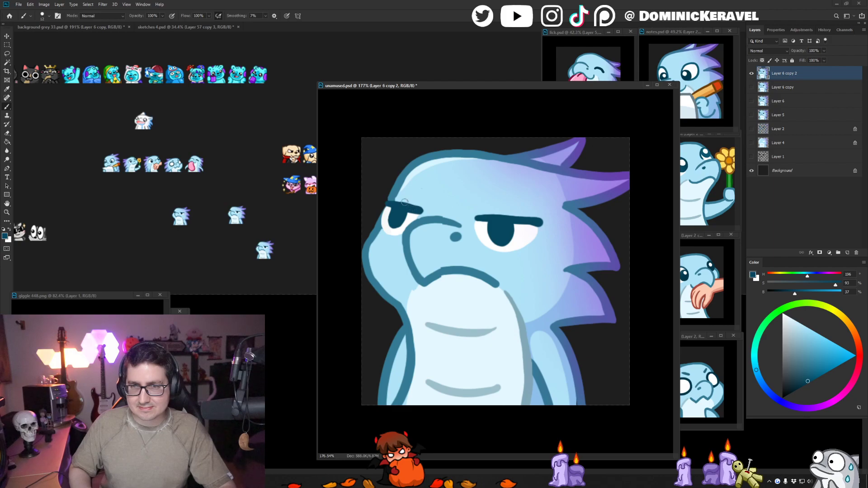
alt+click(395, 194)
drag(398, 193, 387, 203)
alt+click(393, 205)
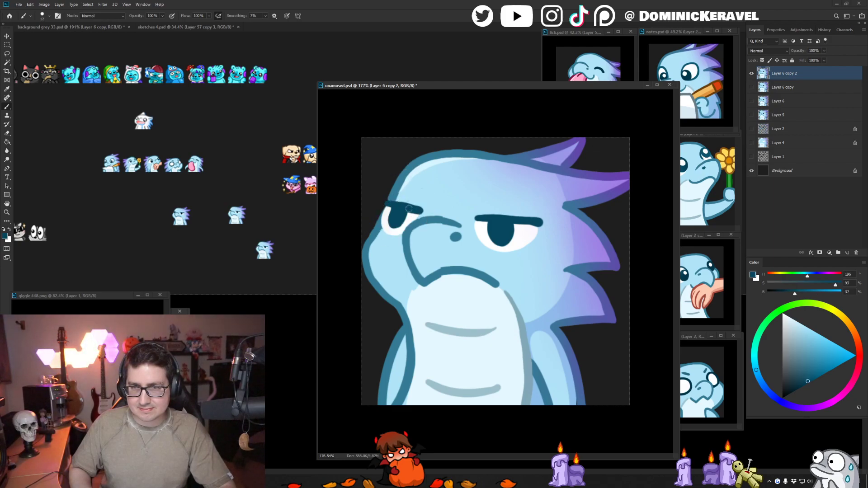
- Repaint the white at the far eye's inner corner and reshape the snout's upper line with light blue and teal
alt+click(417, 218)
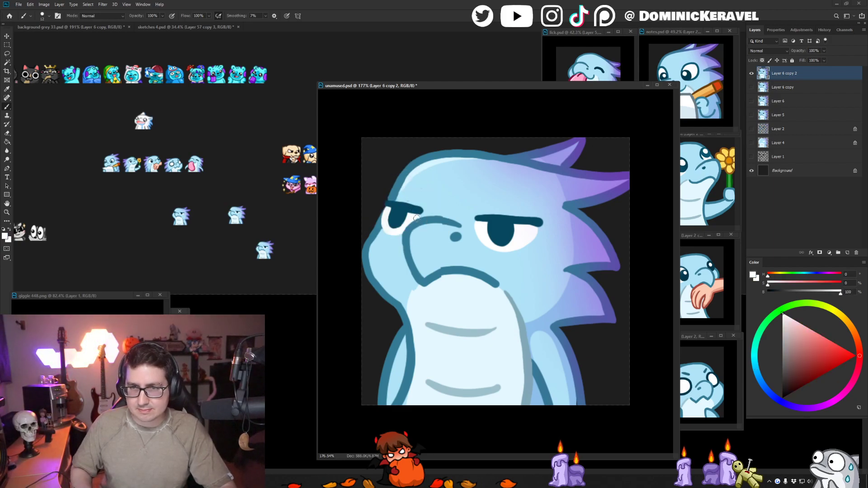
alt+click(401, 231)
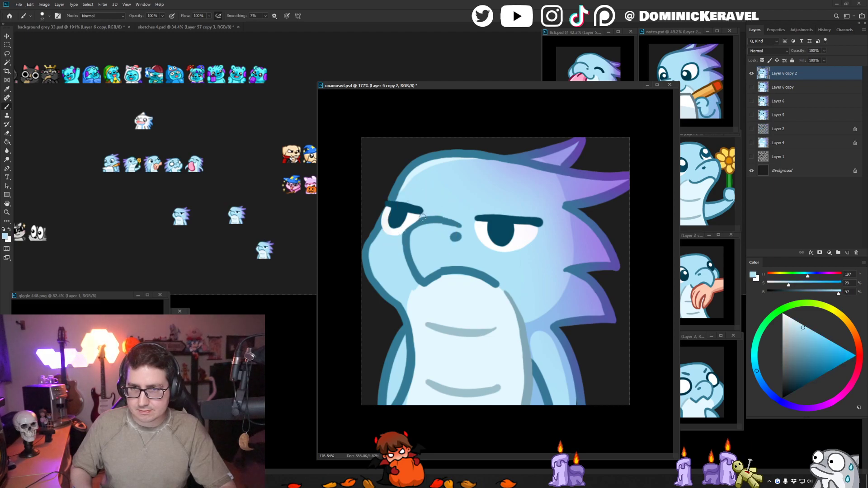
alt+click(408, 229)
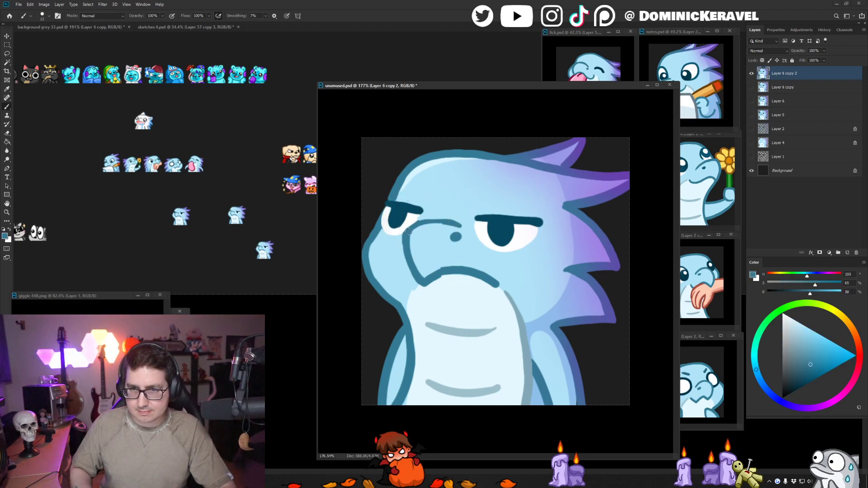
alt+click(446, 216)
key(ctrl+z)
mouse_move(453, 222)
mouse_down()
mouse_move(426, 219)
mouse_move(464, 225)
mouse_up()
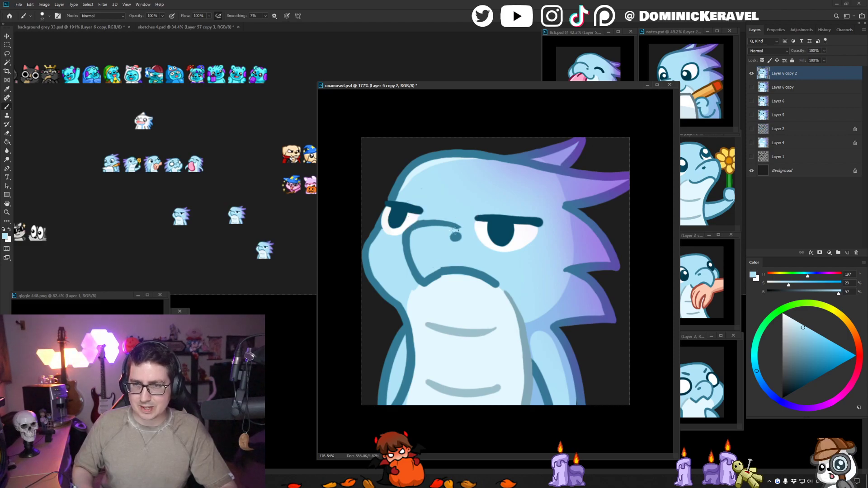
key(e)
key(b)
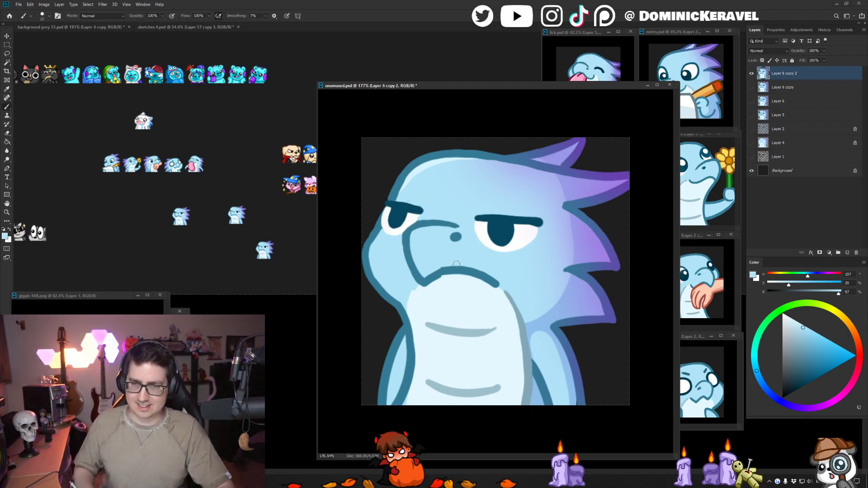
- Touch up the mouth line, the far eye's inner corner and the snout's upper line with sampled teal, white and light blue
alt+click(439, 280)
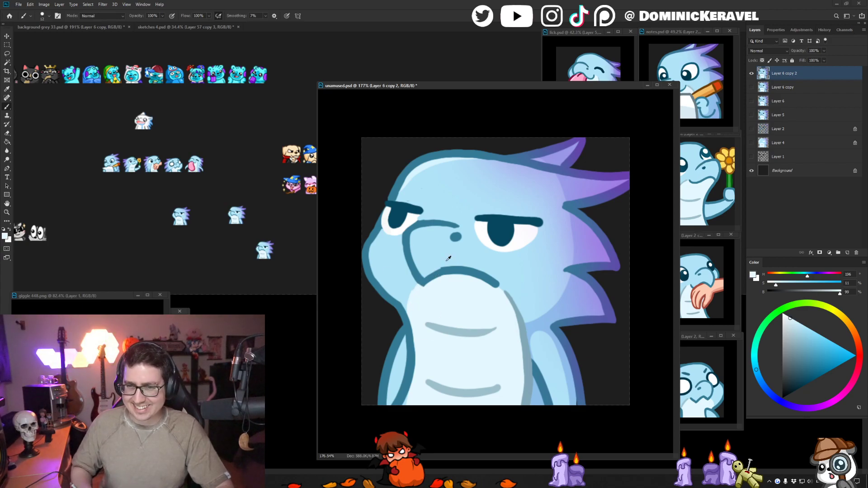
alt+click(440, 270)
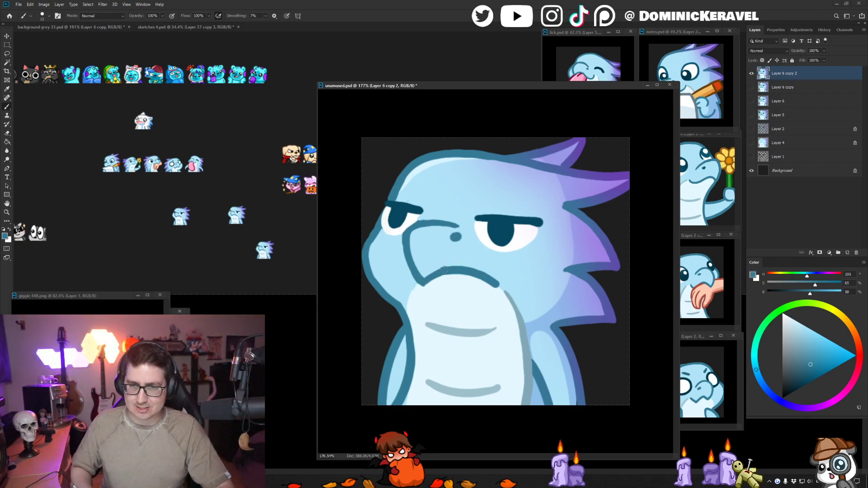
alt+click(425, 218)
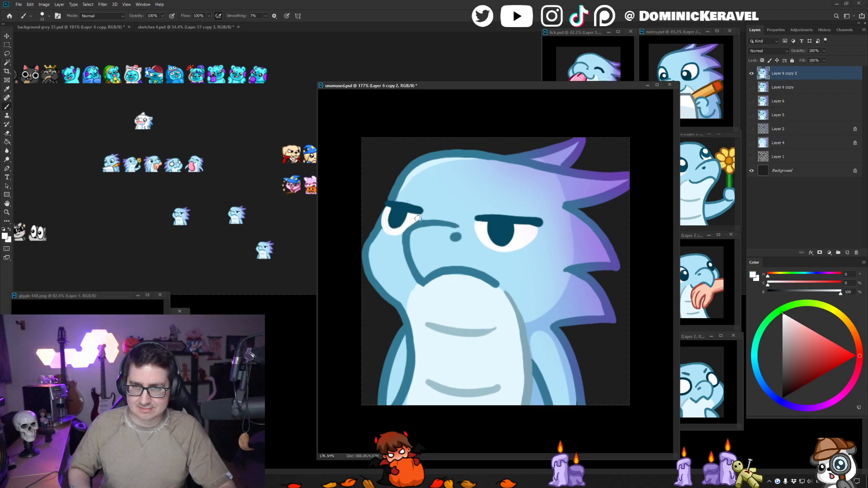
alt+click(420, 222)
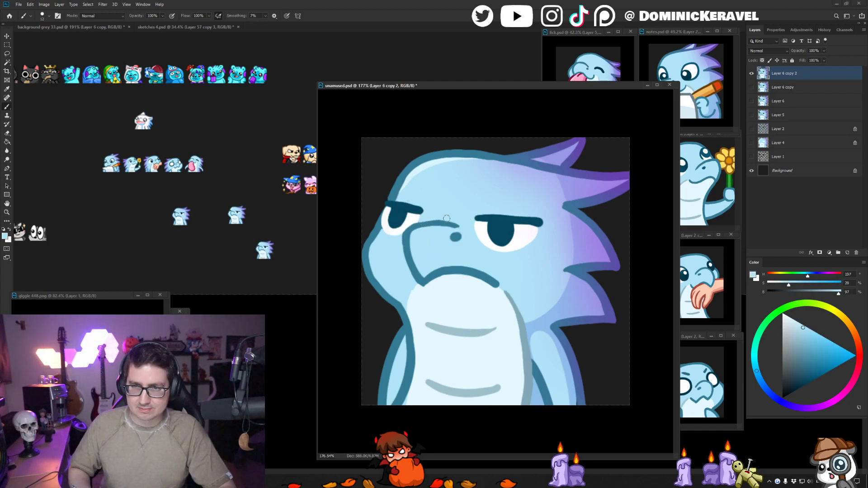
alt+click(436, 222)
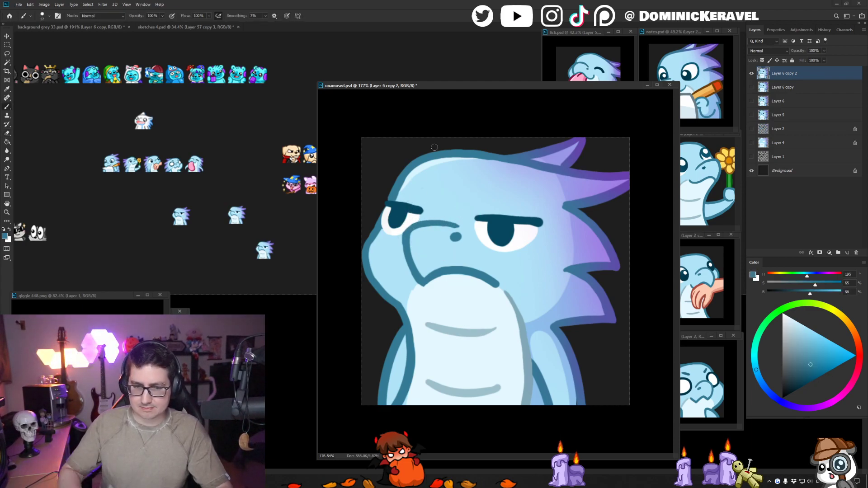
- Shrink the unamused emote to 28 px, place a test copy in background grey 33.psd, and restore the emote's full size
key(ctrl+alt+i)
key(Return)
key(c)
key(v)
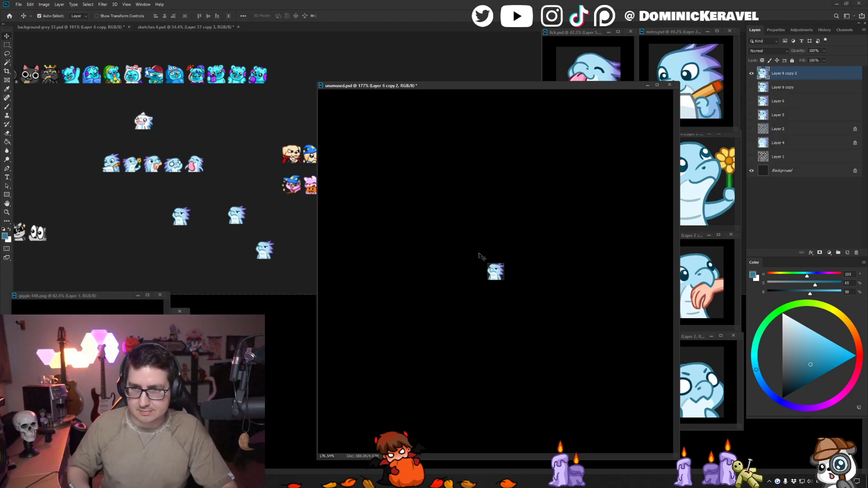
drag(494, 274, 270, 255)
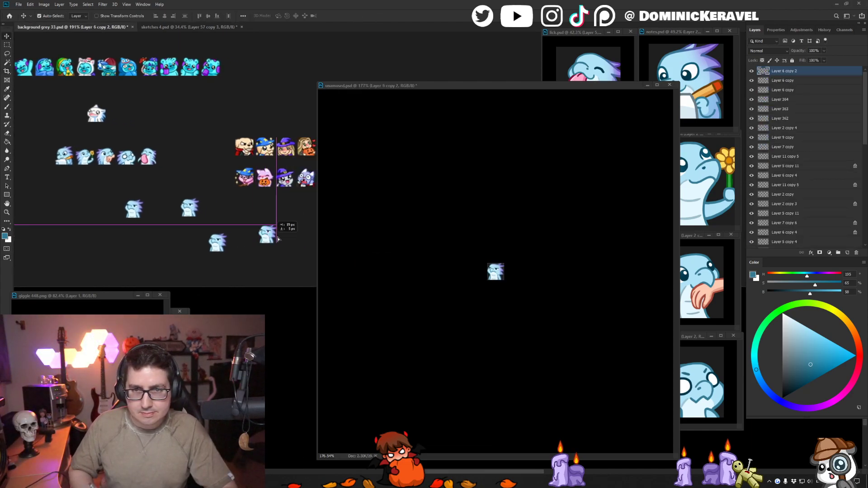
click(433, 187)
key(ctrl+z)
key(b)
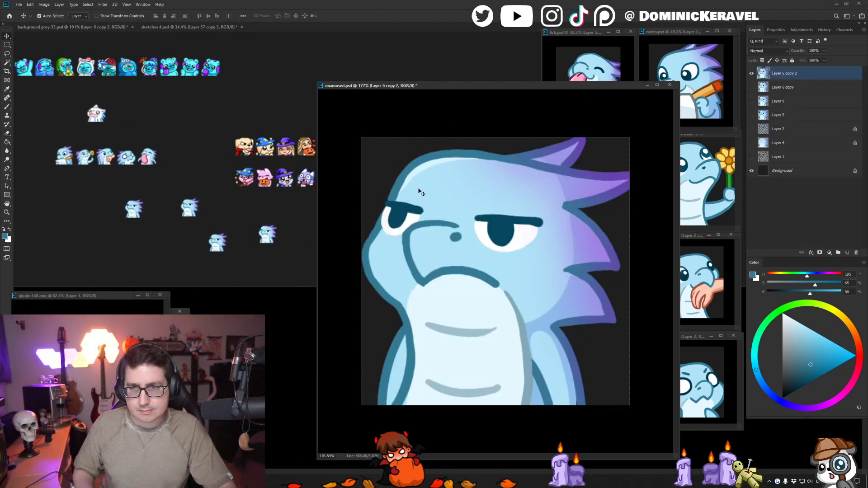
- Reshape the far eye's pupil with white and dark teal, and place a fresh 28 px copy in background grey 33.psd
alt+click(389, 226)
alt+click(394, 215)
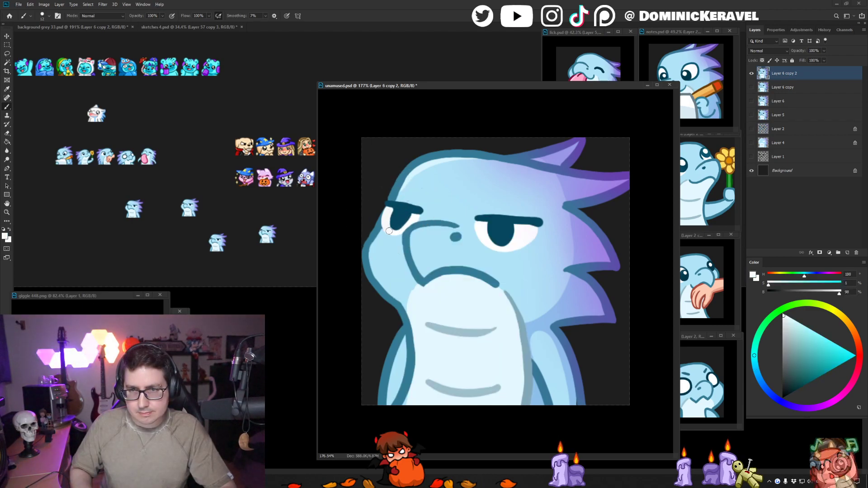
key(ctrl+alt+i)
key(Return)
key(v)
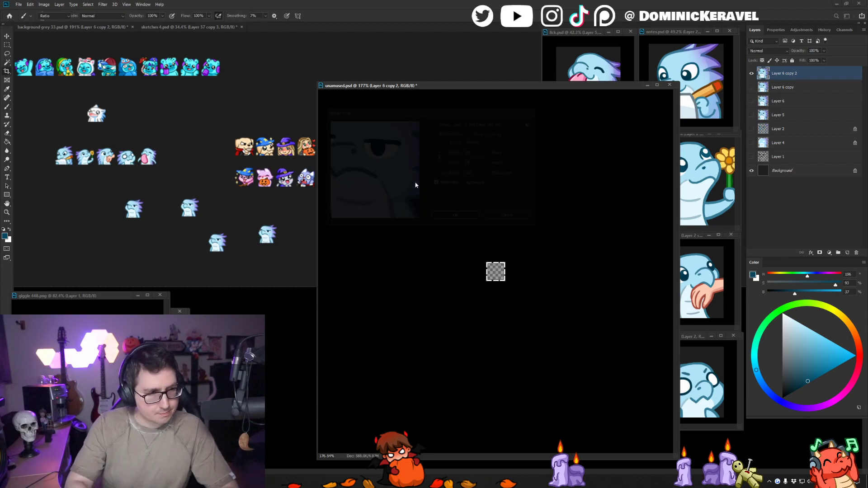
drag(493, 265, 280, 247)
- Delete the two previous test copies nearest the newest one and restore the unamused emote to full size
click(272, 241)
key(Delete)
key(Delete)
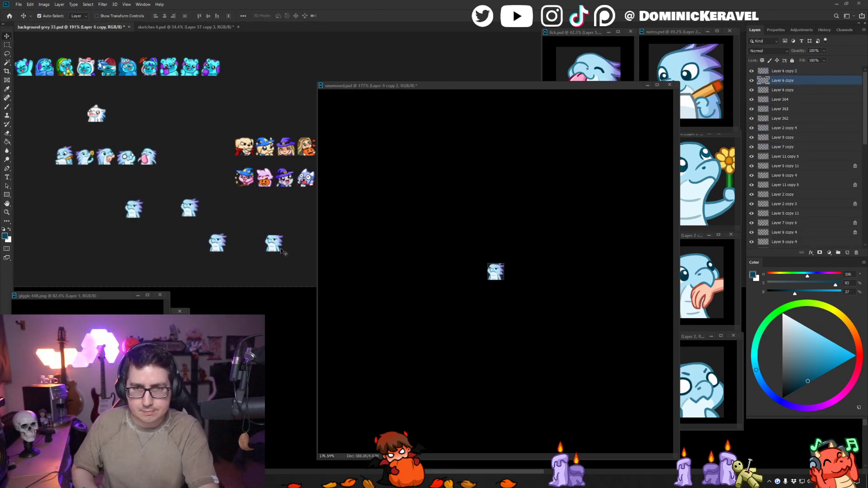
click(382, 209)
key(ctrl+z)
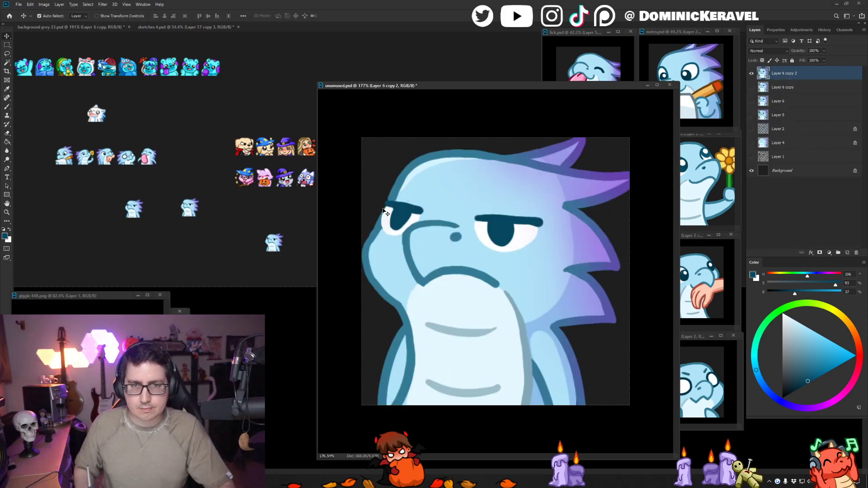
- Delete the two remaining older unamused copies from background grey 33.psd and move the newest copy closer to the emote rows
click(226, 223)
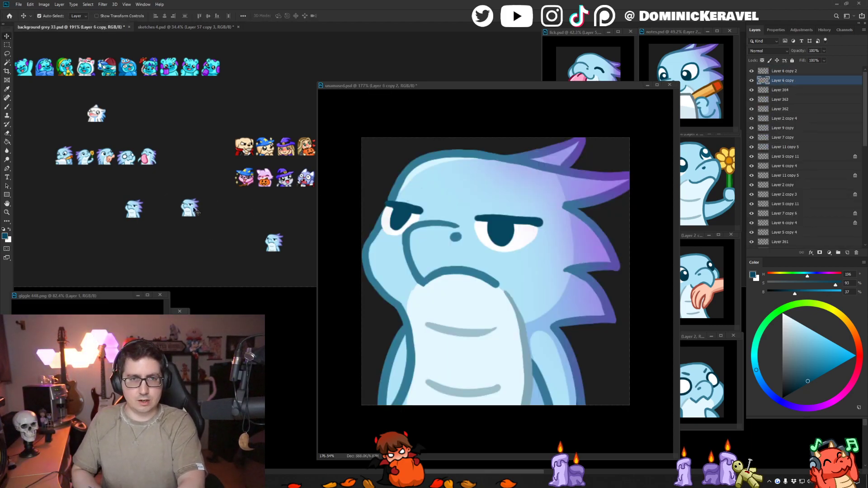
key(Delete)
click(138, 223)
click(135, 211)
key(Delete)
drag(274, 245, 220, 235)
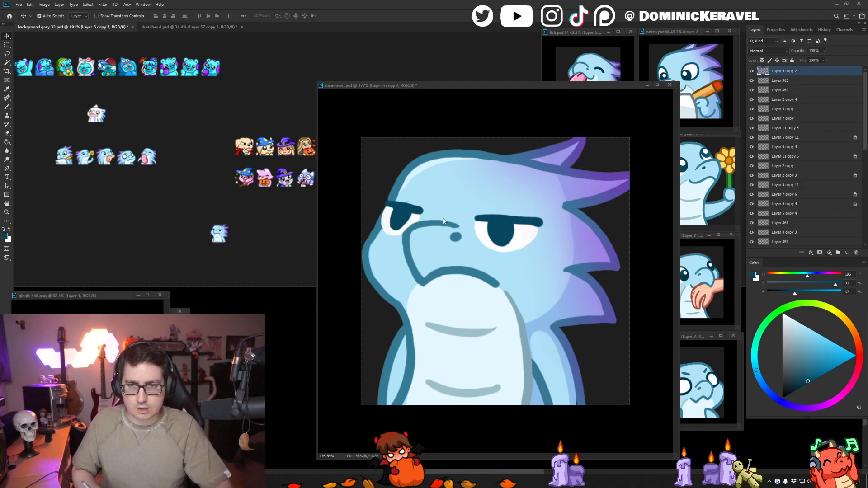
- Duplicate Layer 6 copy 2 in unamused.psd and repaint the far eye's pupil in dark teal on the duplicate
click(518, 183)
key(ctrl+j)
key(b)
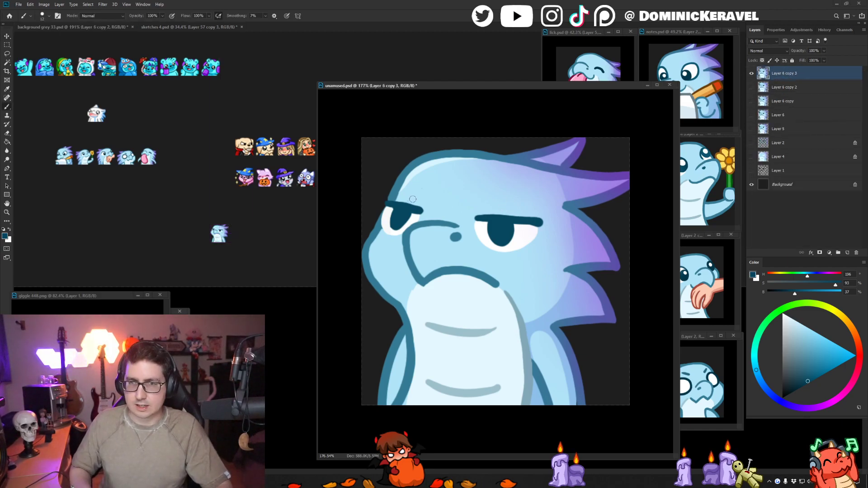
alt+click(390, 215)
mouse_move(392, 210)
mouse_down()
mouse_move(393, 231)
mouse_move(403, 225)
mouse_up()
alt+click(399, 214)
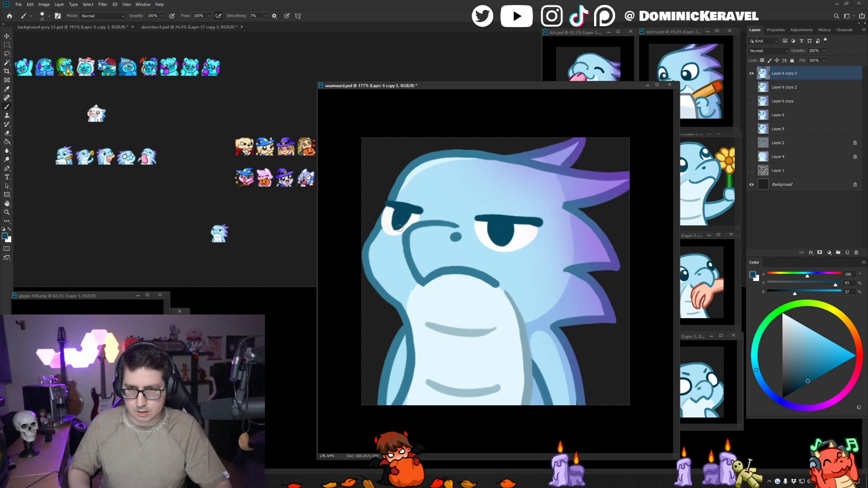
- Touch up the far eye's inner corner with white and extend the snout's upper line towards the near eye in teal
alt+click(418, 221)
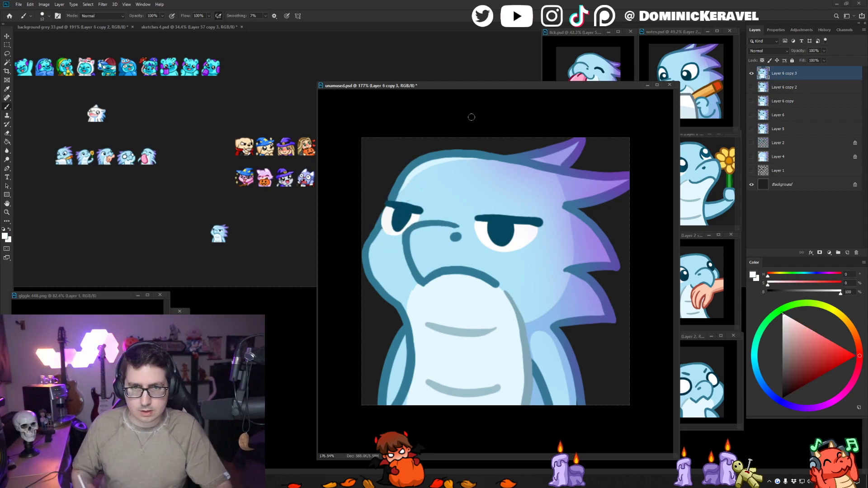
alt+click(416, 225)
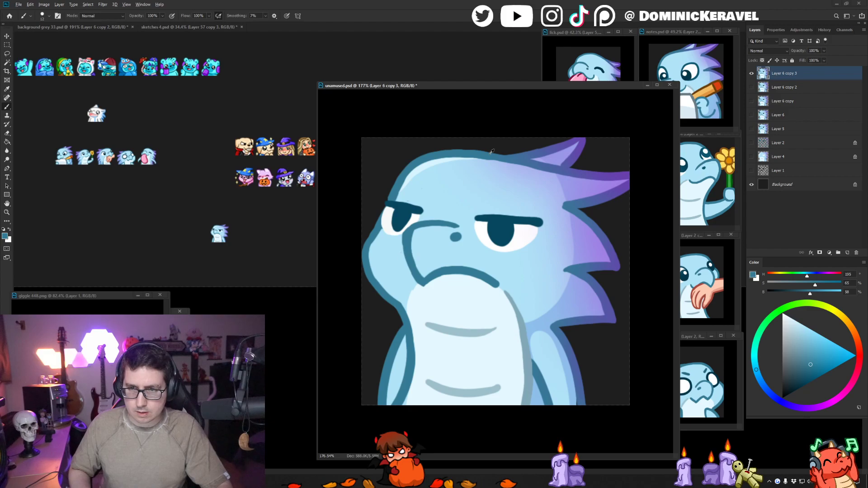
alt+click(459, 228)
drag(462, 228, 445, 224)
alt+click(457, 225)
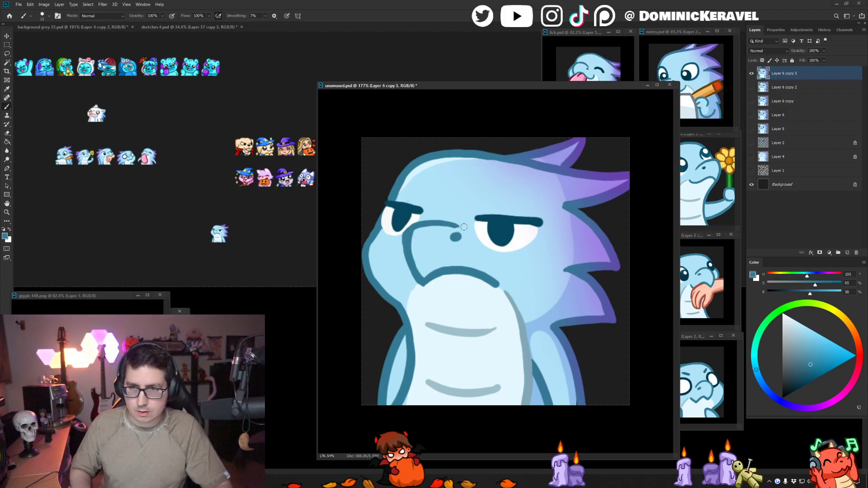
- Thin the snout's front line with light blue, fill the far eye's lower white, and redraw the snout's upper corner in teal
alt+click(408, 223)
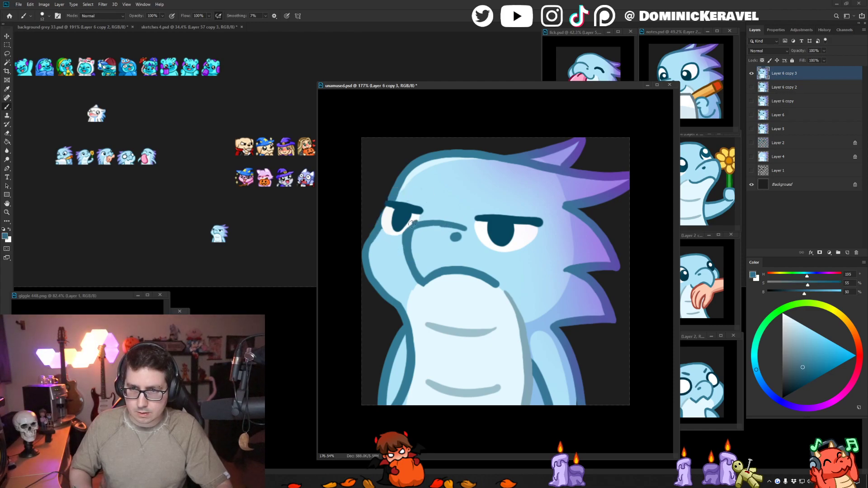
alt+click(400, 253)
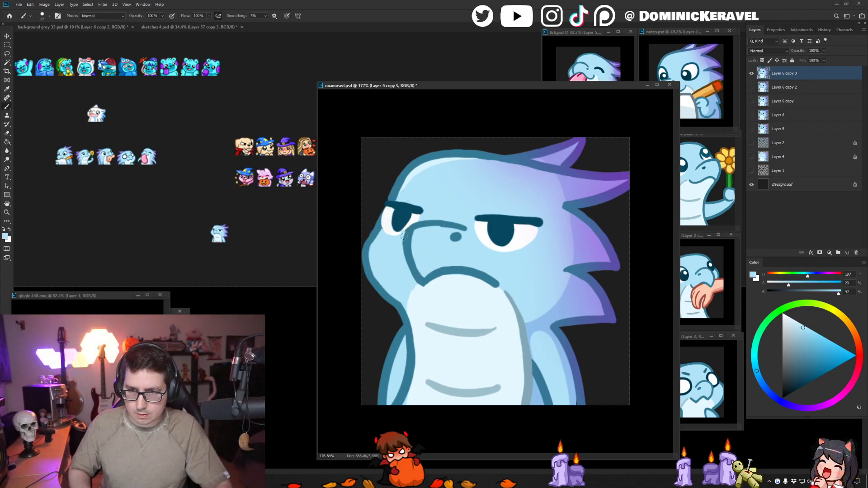
drag(404, 264, 401, 235)
key(x)
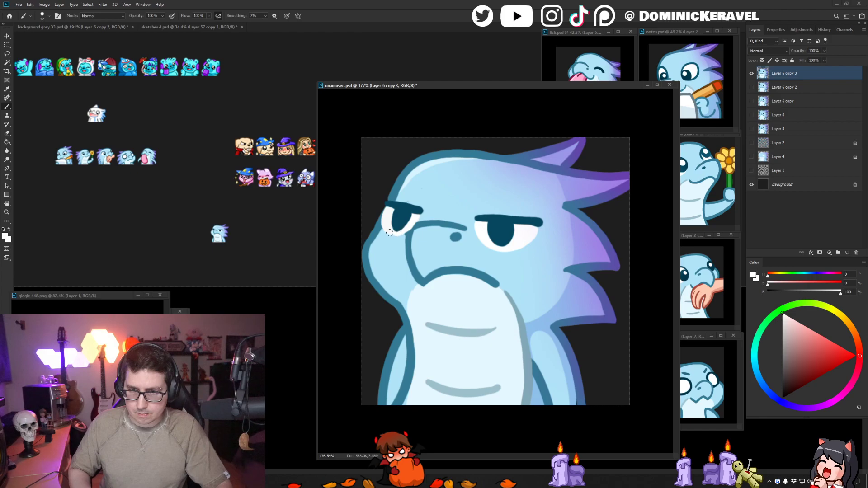
alt+click(422, 223)
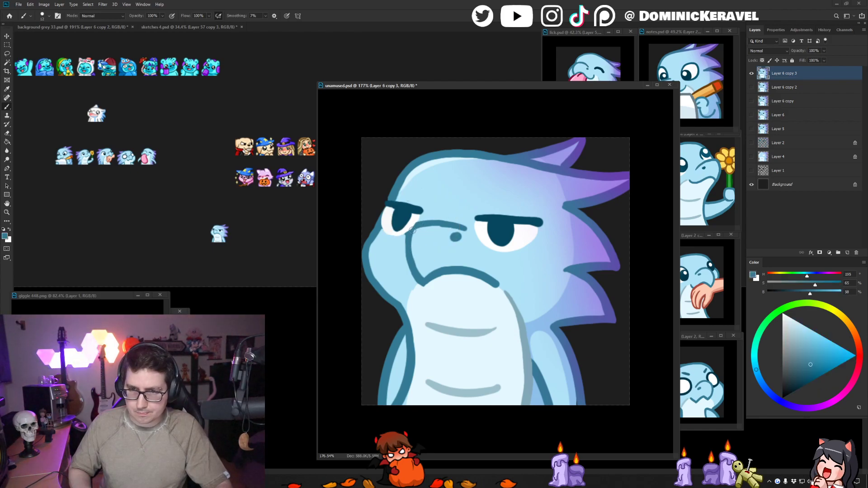
alt+click(406, 233)
alt+click(435, 222)
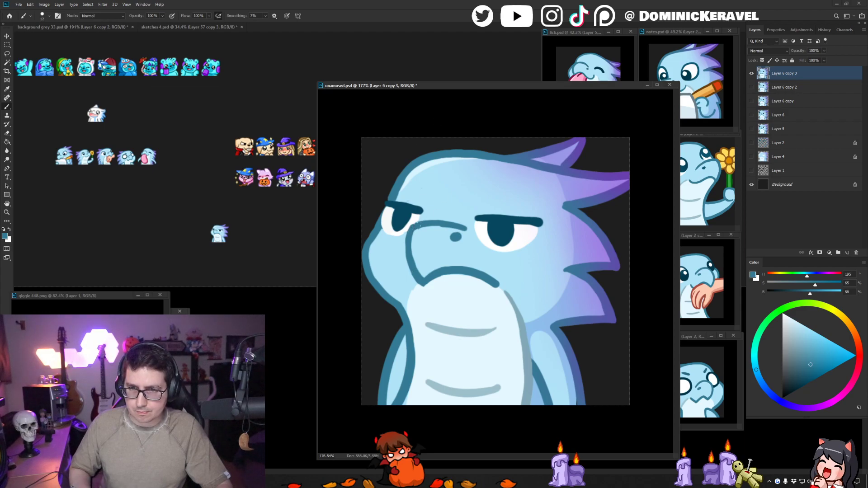
- Shrink the revised emote to 28 px, place a copy beside the previous one for comparison, and restore its full size
key(ctrl+alt+i)
key(Return)
key(v)
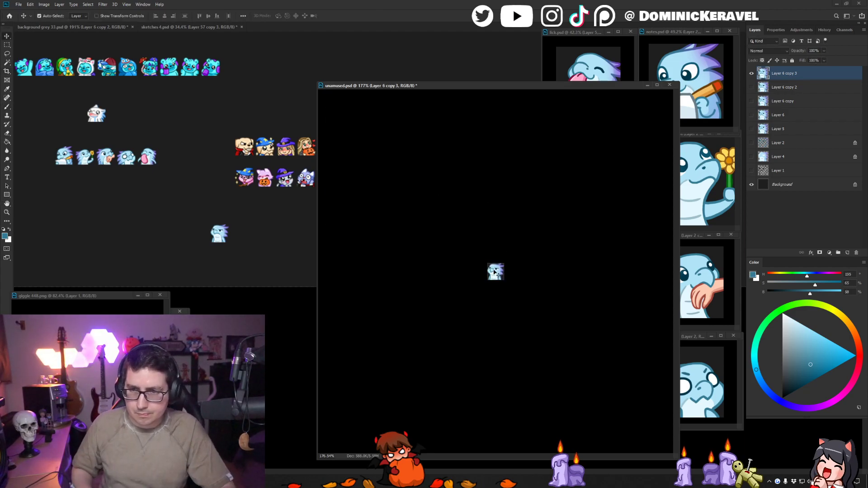
drag(495, 271, 260, 226)
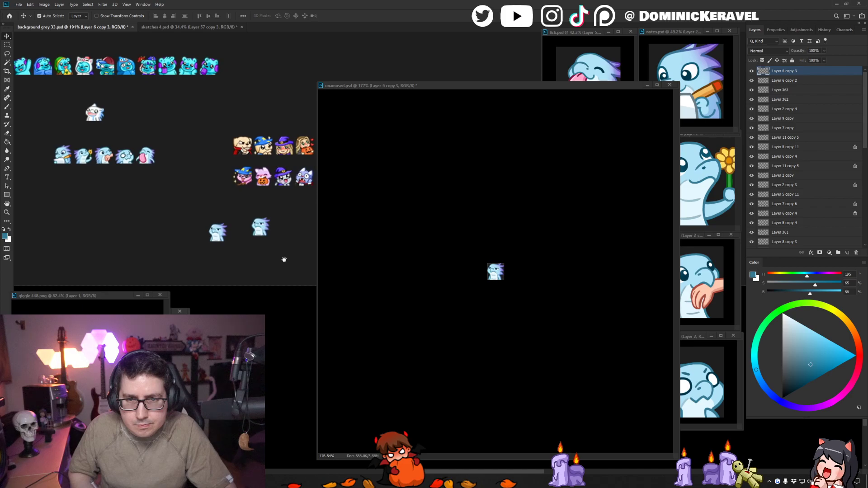
click(381, 187)
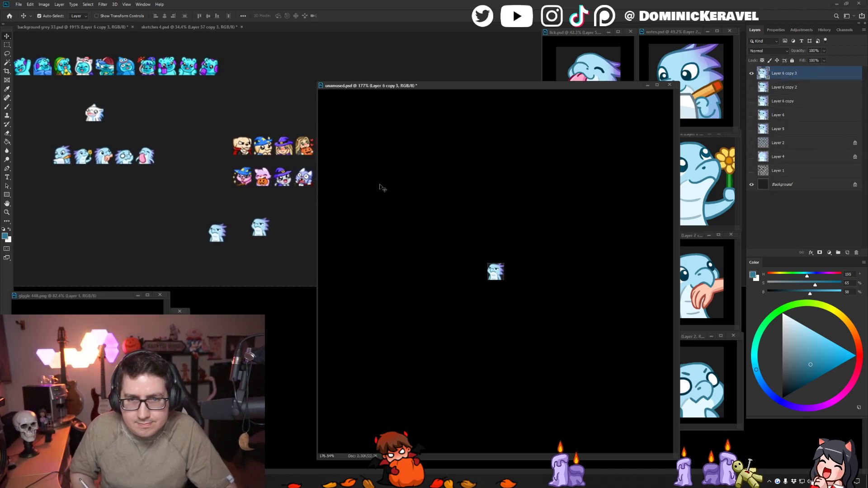
key(ctrl+z)
key(b)
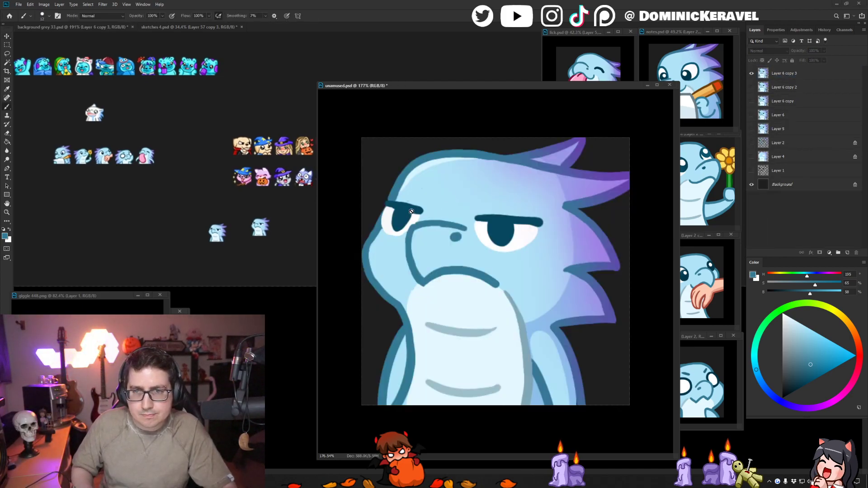
- Trim above the far eyelid with light blue, rework the far pupil with white and dark teal, and undo the last stroke
alt+click(417, 201)
ctrl+click(427, 199)
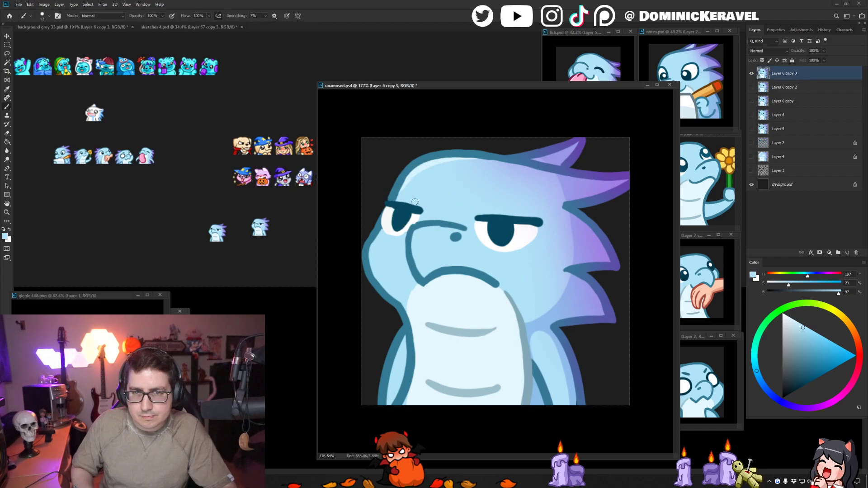
key(v)
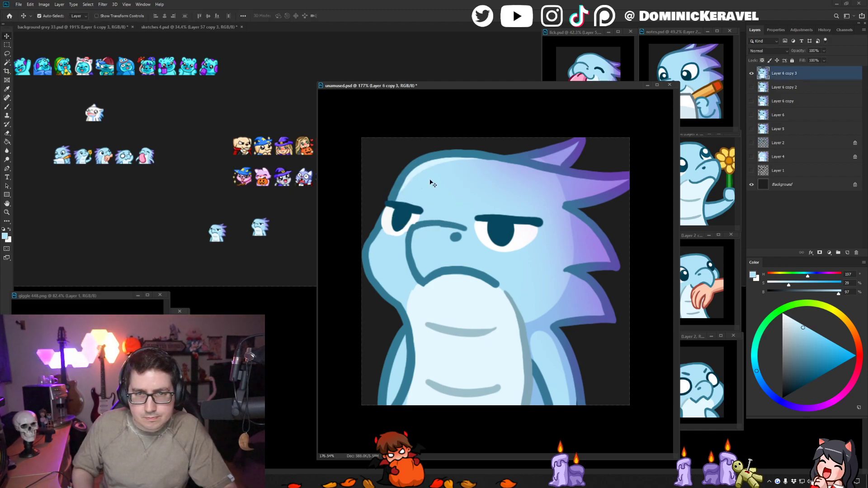
key(b)
alt+click(411, 215)
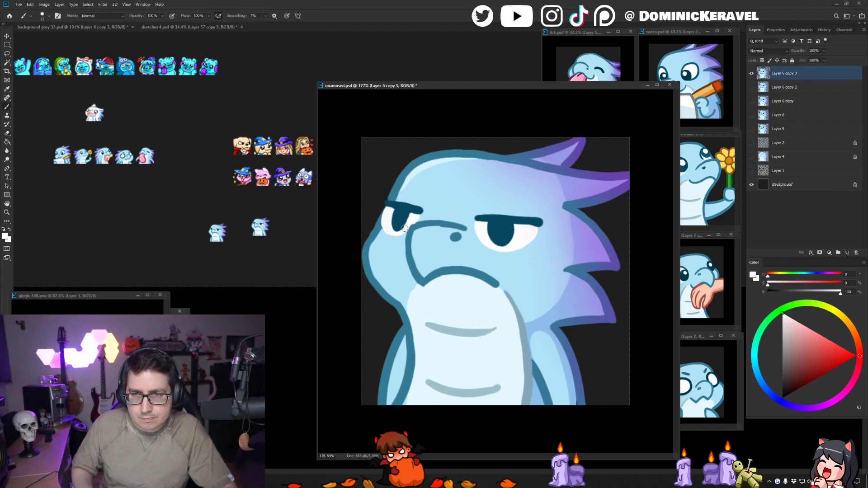
alt+click(392, 214)
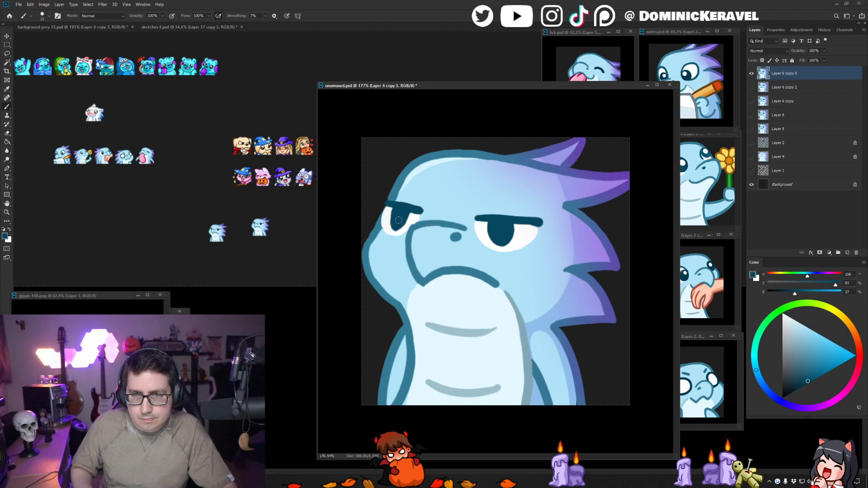
key(ctrl+z)
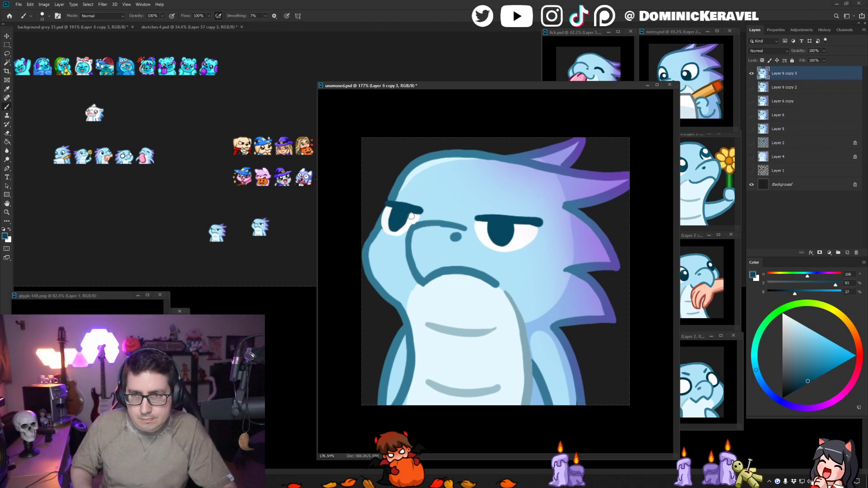
- Shrink the updated emote to 28 px and place a copy below the two test versions in background grey 33.psd
key(ctrl+alt+i)
key(Return)
key(v)
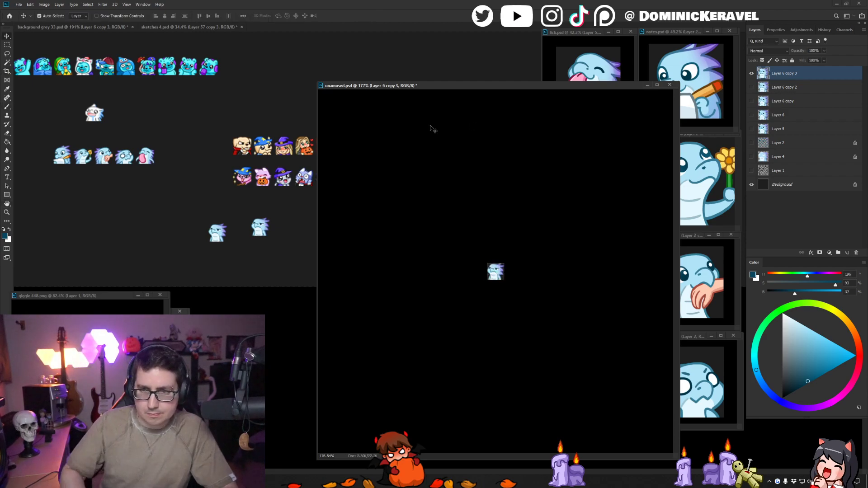
drag(494, 275, 265, 268)
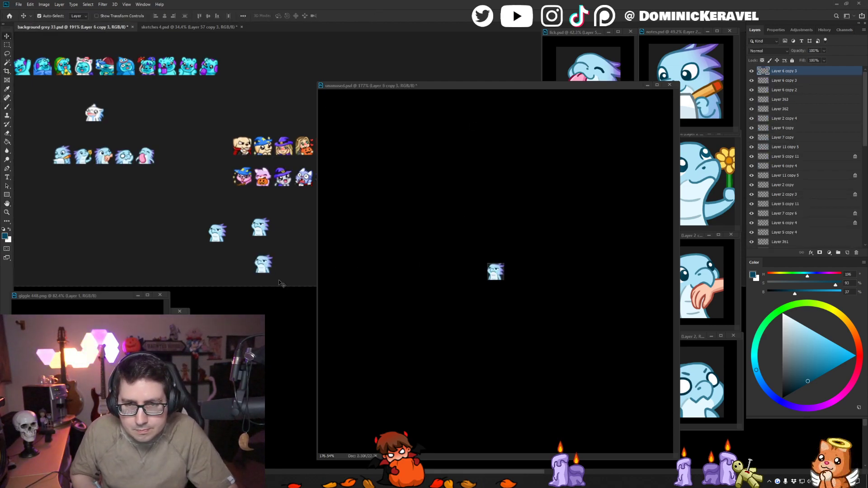
- Delete the two older test copies in background grey 33.psd and move the newest one into their place
click(260, 229)
key(Delete)
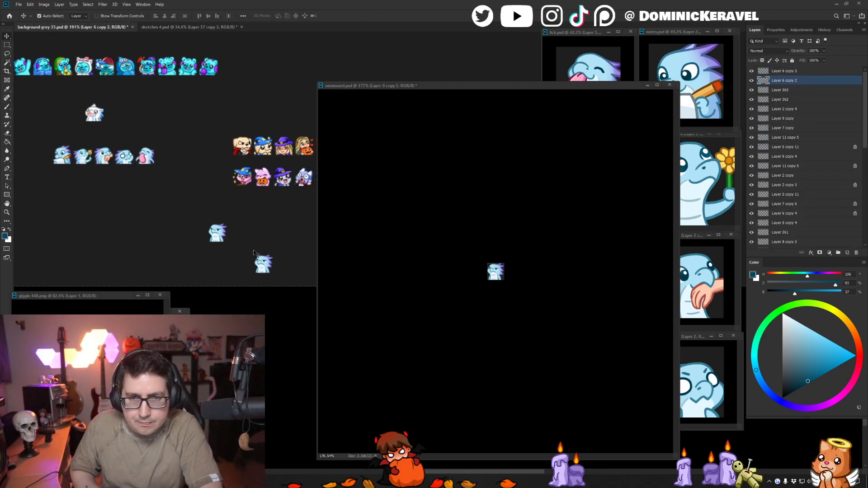
key(Delete)
drag(262, 262, 213, 231)
- Restore the unamused emote to full size and duplicate its top layer
click(479, 207)
key(ctrl+z)
key(e)
key(v)
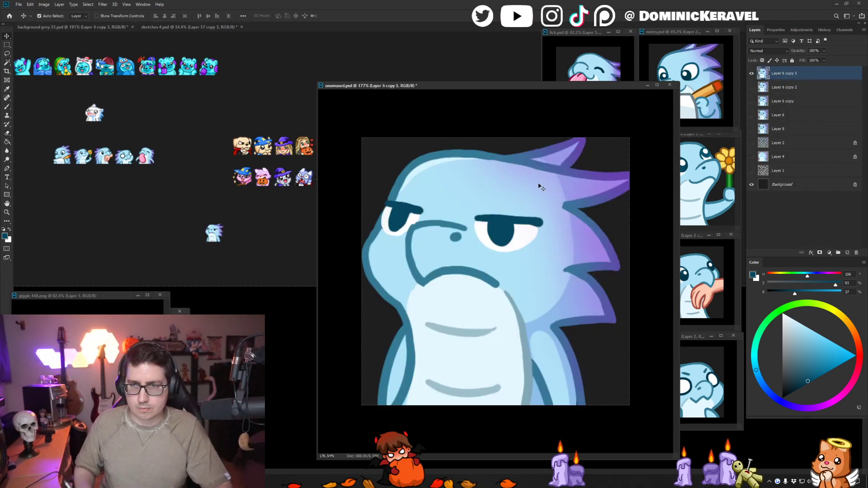
key(ctrl+j)
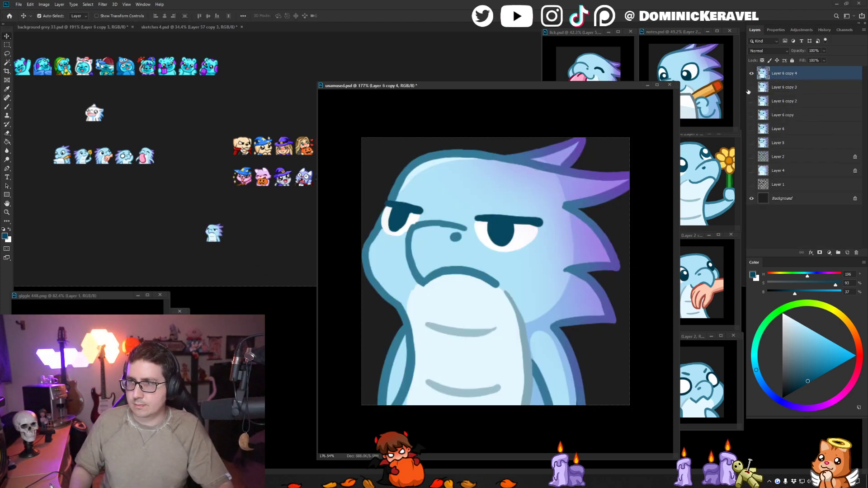
- Paint a short upturned hook in dark teal at the inner end of each eyelid line
key(b)
drag(468, 211, 500, 215)
key(ctrl+z)
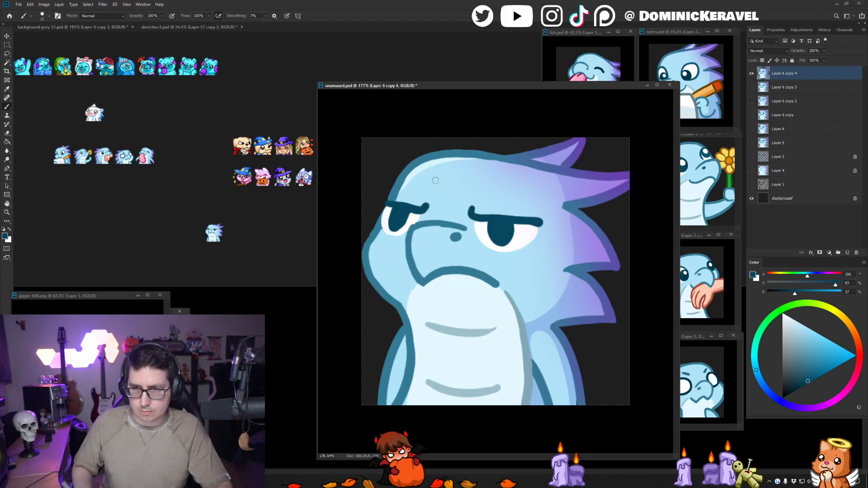
- Shrink the hooked-eyelid version to 28 px, place a copy beside the earlier test, and restore its full size
key(ctrl+alt+i)
key(Return)
key(v)
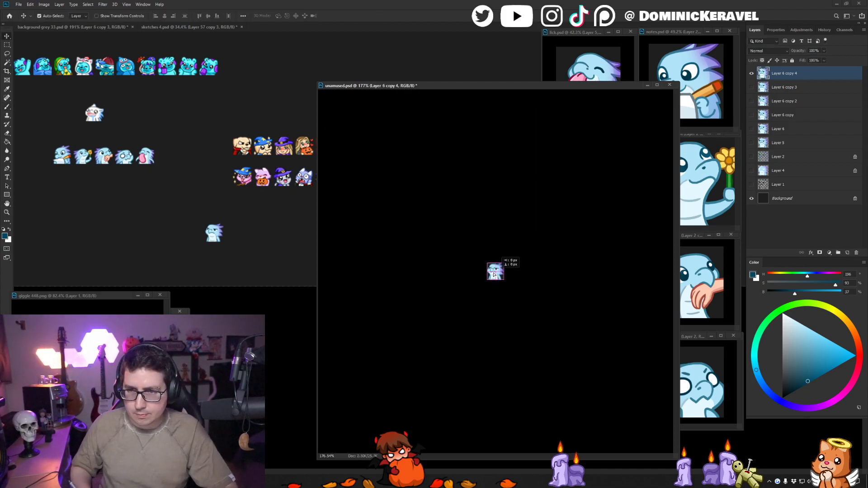
drag(502, 269, 267, 252)
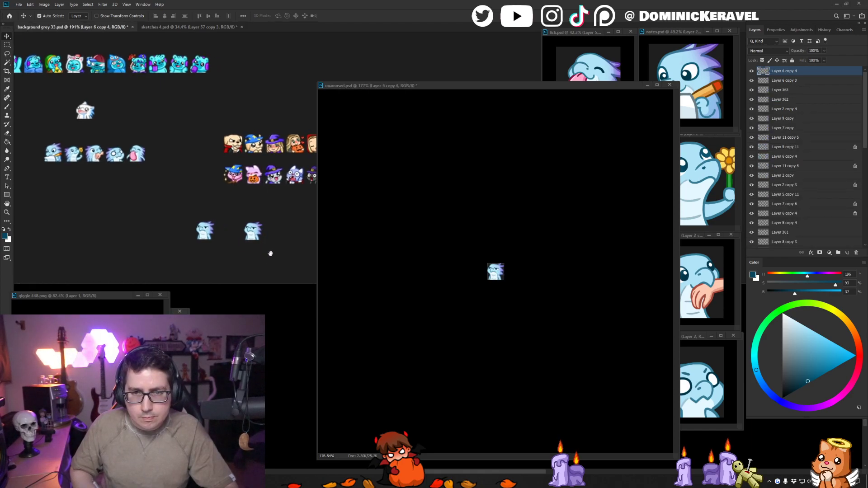
click(428, 159)
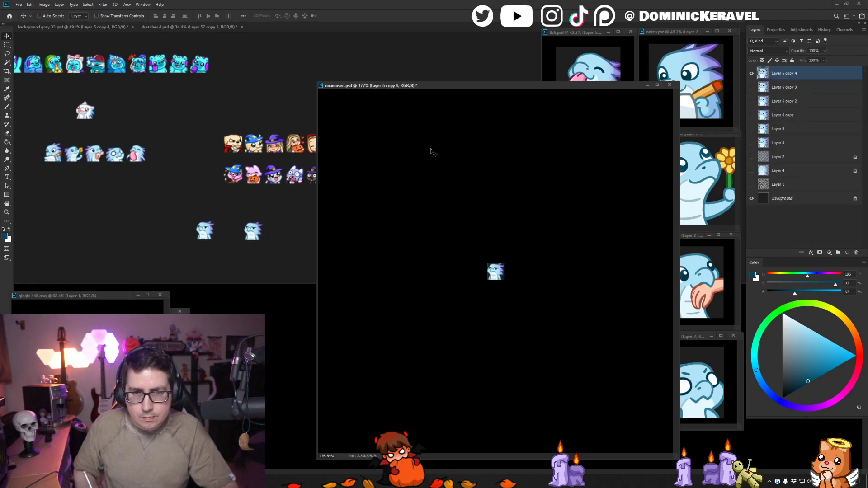
key(ctrl+z)
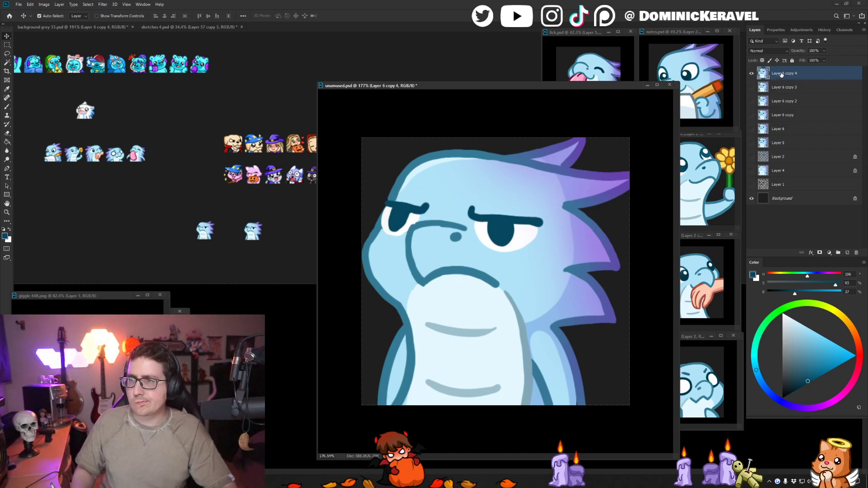
- Duplicate the emote layer again, select the near eye with its eyelid using the Magic Wand, and rotate it slightly
key(ctrl+j)
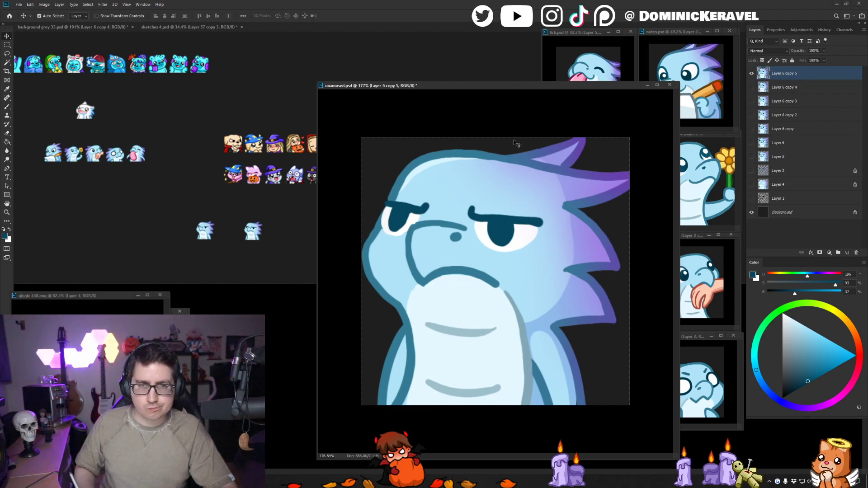
key(w)
click(497, 224)
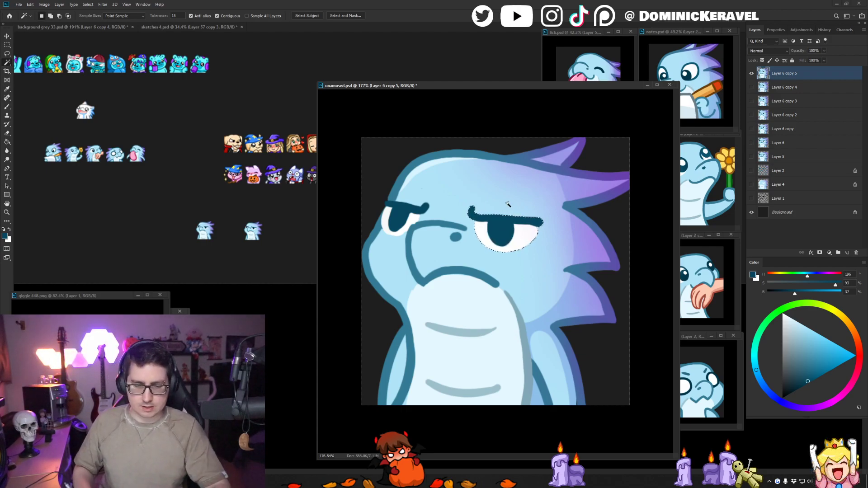
key(ctrl+t)
drag(555, 200, 553, 196)
key(Return)
key(ctrl+d)
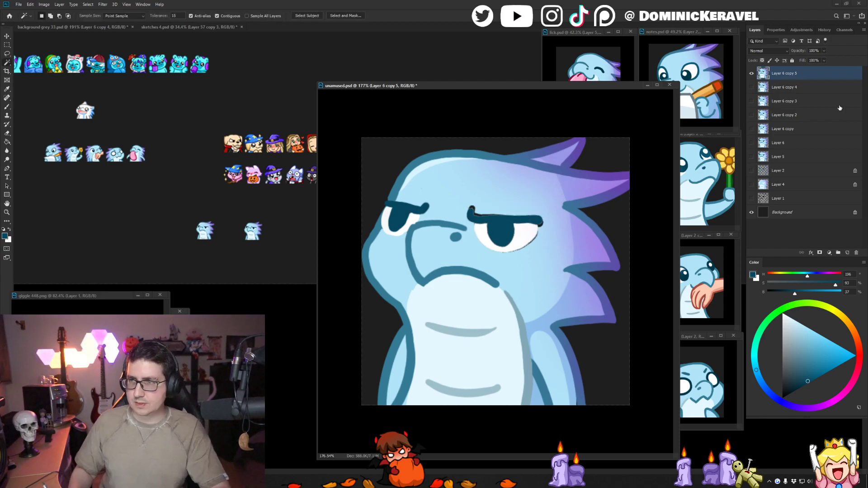
- Fill the gaps around the rotated near eye with light blue on a new layer beneath, and merge it with the emote layer
click(804, 83)
key(ctrl+shift+n)
key(Return)
key(b)
alt+click(493, 204)
alt+right_click(485, 200)
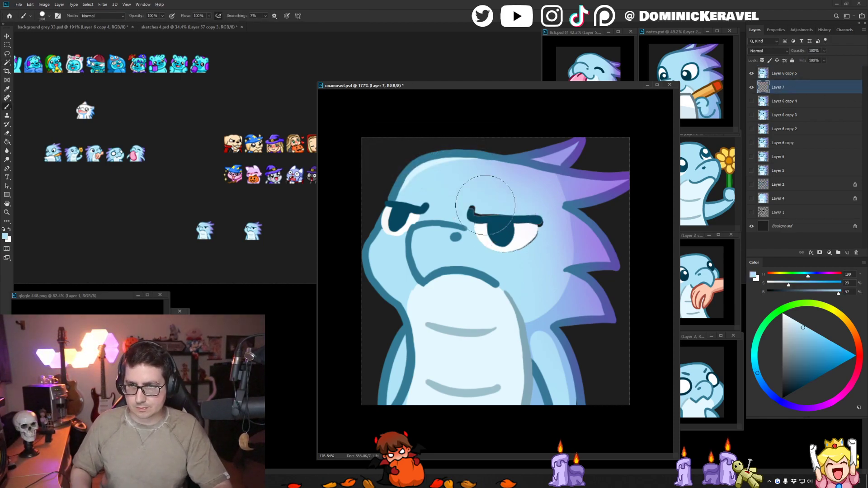
mouse_move(484, 200)
mouse_down()
mouse_move(484, 245)
mouse_move(515, 226)
mouse_up()
alt+right_click(504, 222)
shift+click(789, 73)
key(ctrl+e)
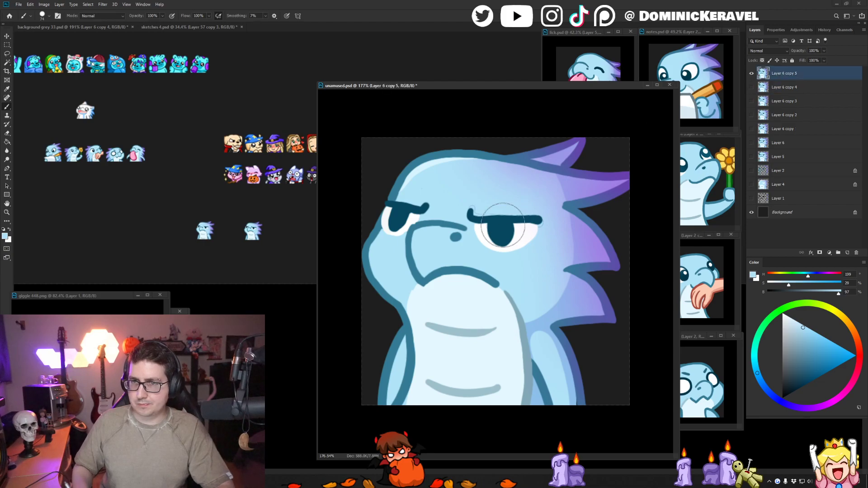
- Clean up the edges of both eyelid lines with sampled light blue, teal and dark teal brush strokes
alt+right_click(507, 217)
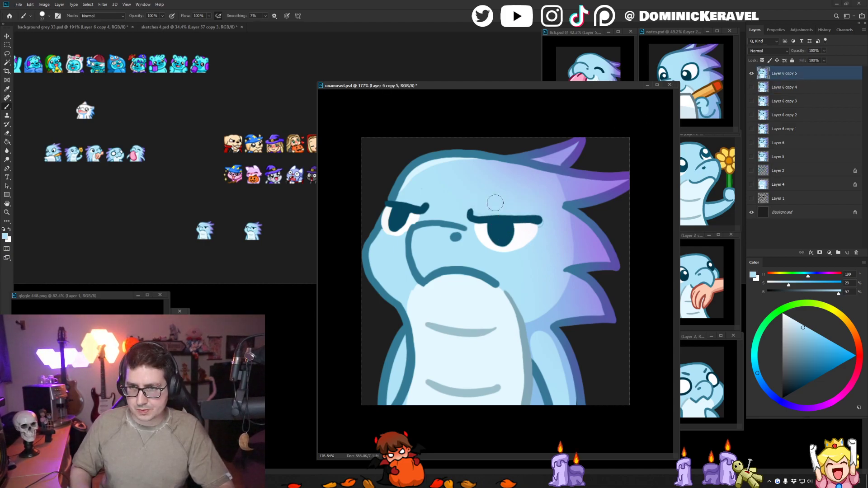
alt+right_click(488, 202)
alt+click(544, 226)
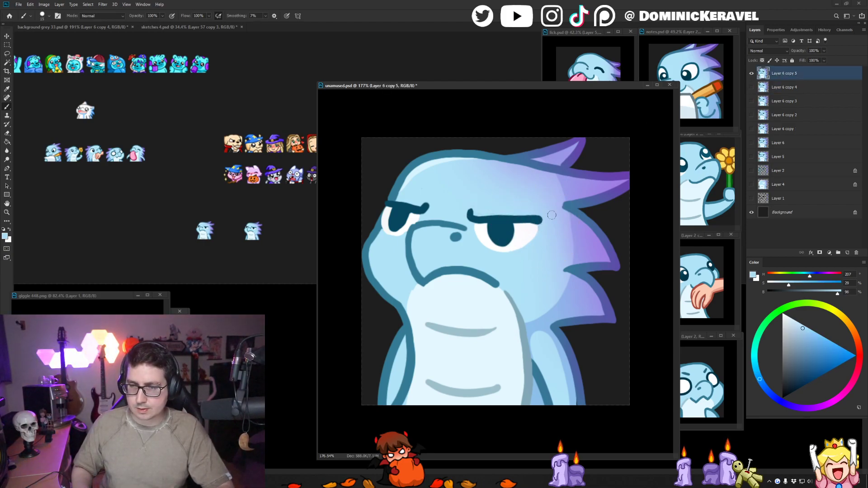
alt+click(436, 201)
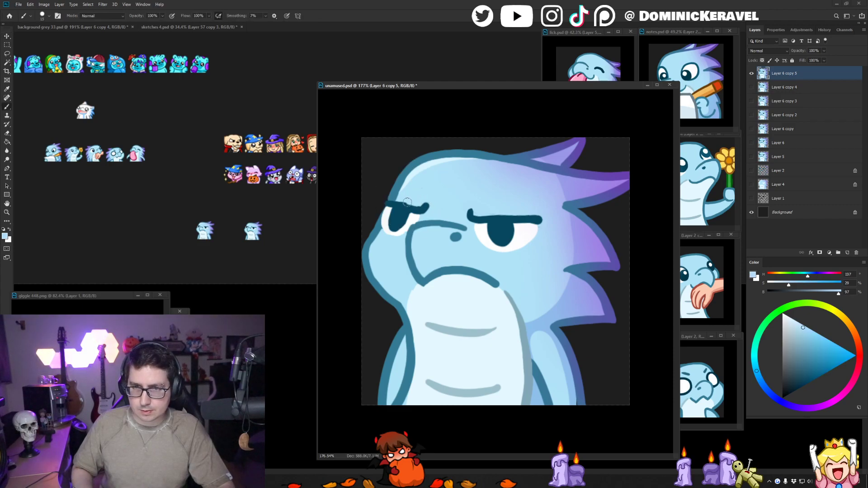
alt+click(391, 202)
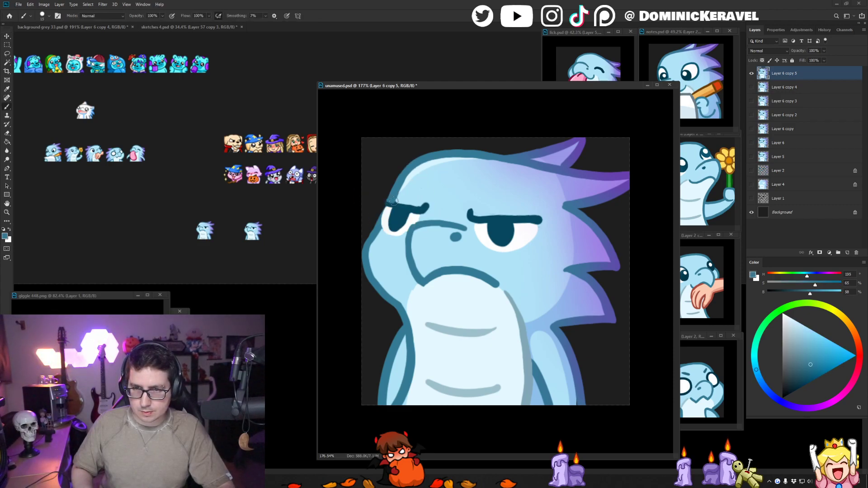
alt+click(409, 205)
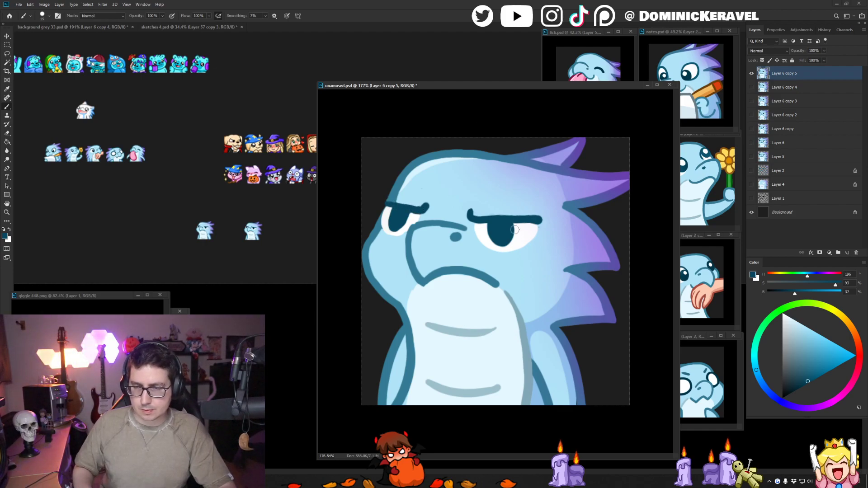
- Extend the near eye's white toward the snout, using a Magic Wand selection, and touch up its outer edge with light blue
alt+click(485, 229)
key(w)
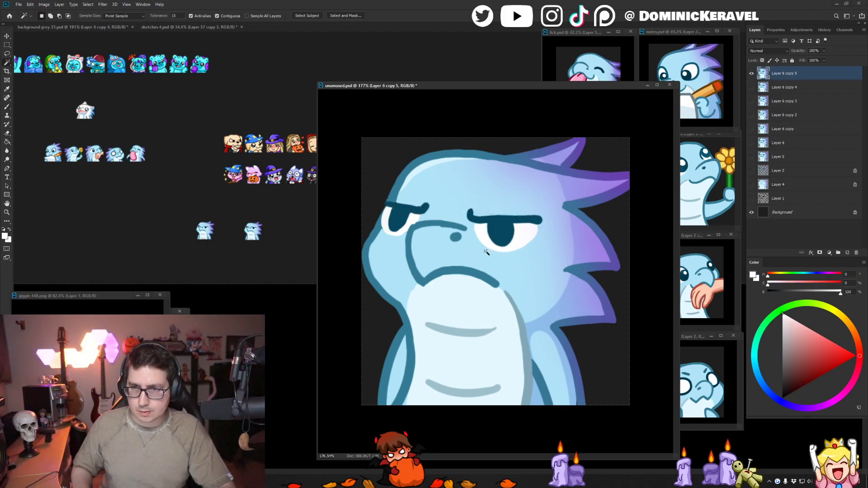
click(486, 253)
shift+click(484, 232)
key(b)
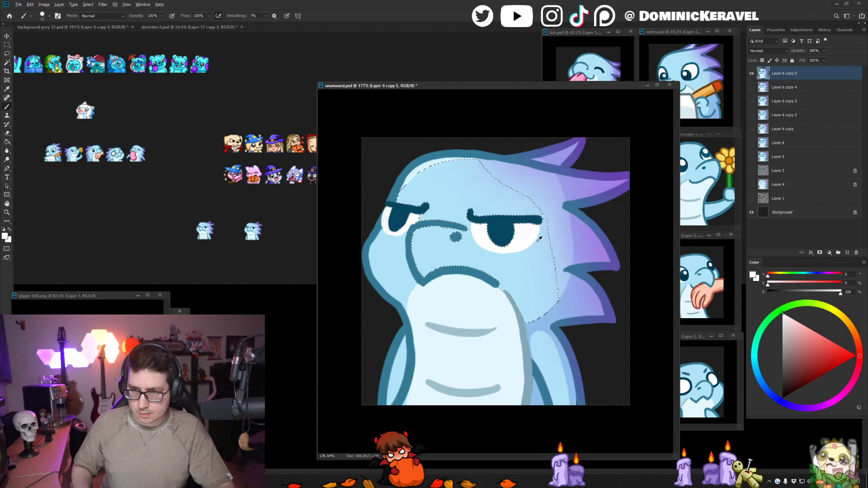
alt+click(539, 227)
- Shrink the emote to 28 px, place a copy beside the other two tests, and restore its full size
key(ctrl+alt+i)
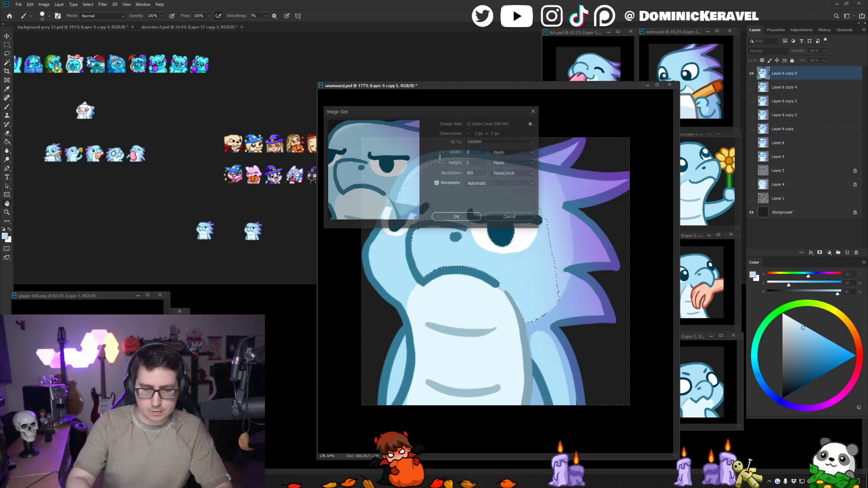
text(28)
key(Return)
key(v)
drag(495, 271, 276, 238)
click(434, 86)
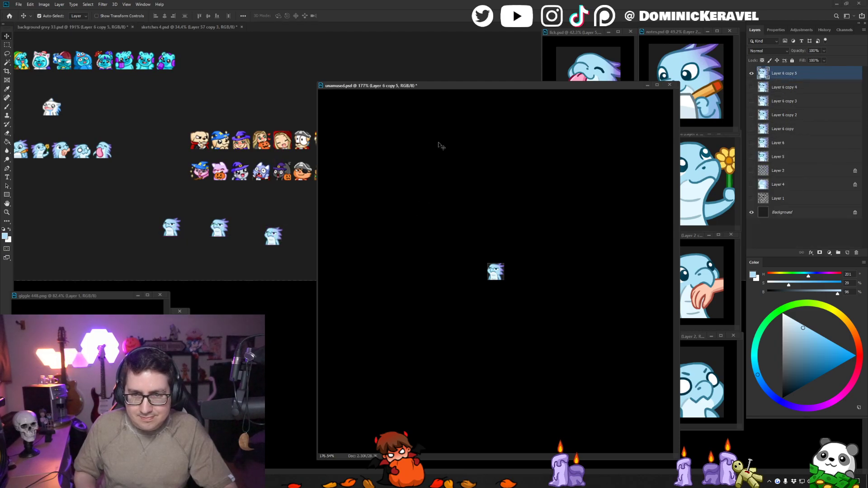
key(ctrl+z)
- Move the newest test copy closer to the others and delete the middle one
click(276, 239)
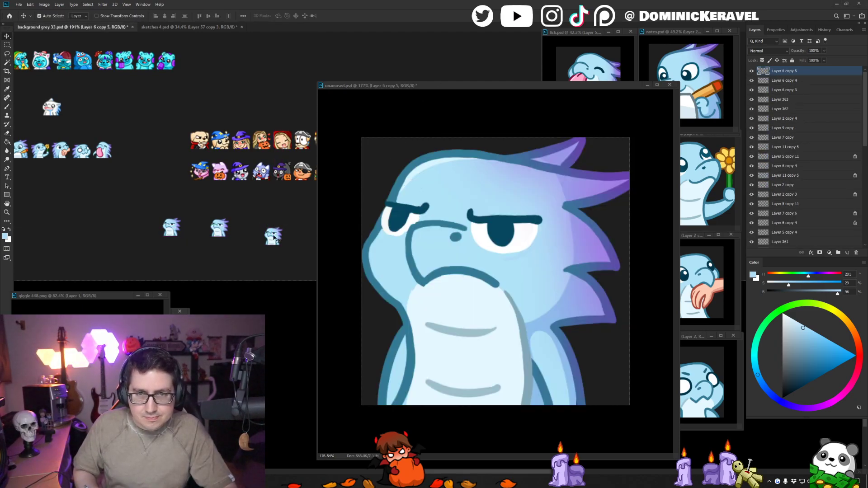
drag(276, 239, 244, 229)
click(224, 230)
key(Delete)
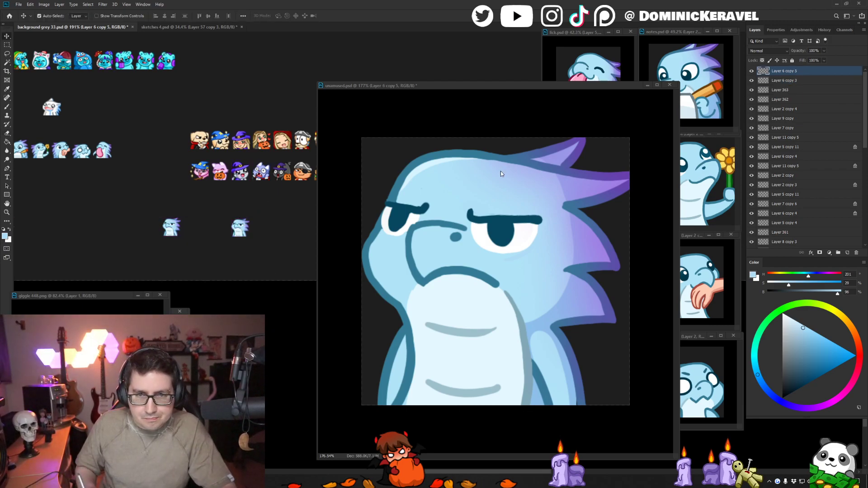
- Clear the selection, reshape the nostril into a slanted oval with teal and light blue, and save the file
click(457, 239)
key(b)
key(ctrl+d)
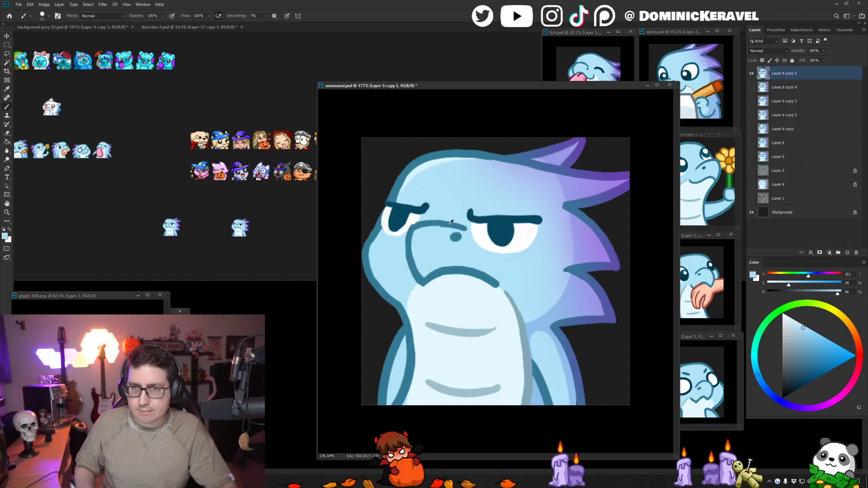
alt+click(452, 223)
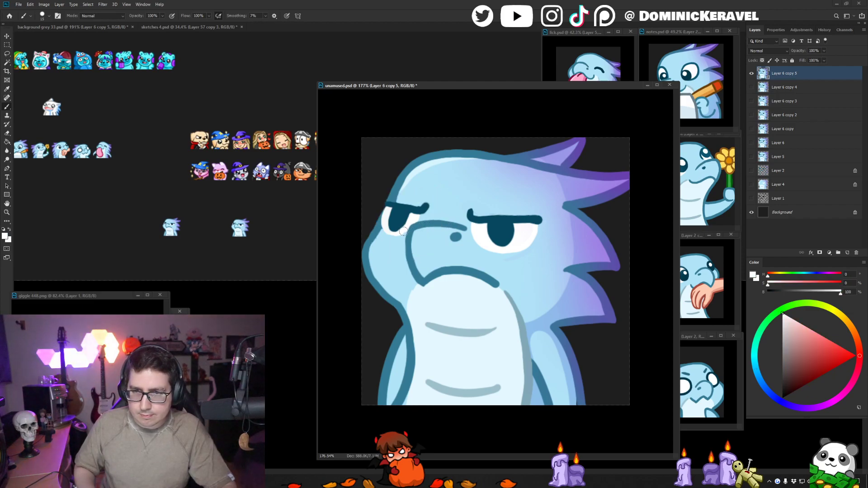
alt+click(462, 235)
alt+click(460, 226)
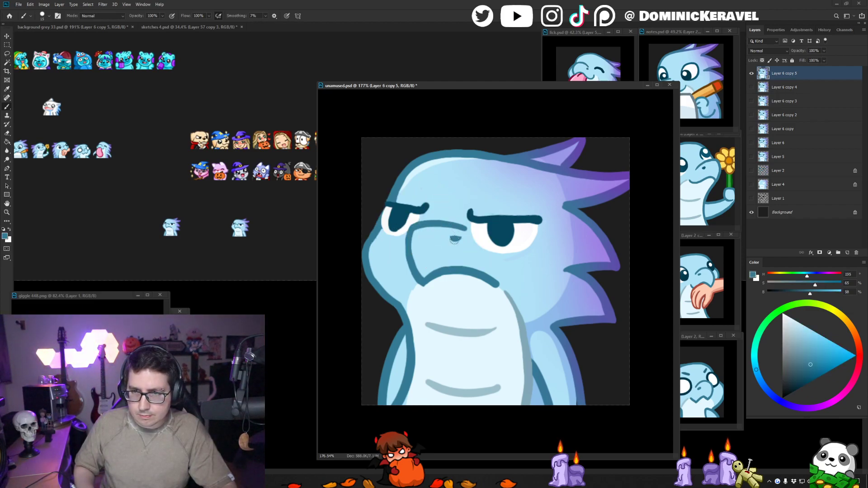
drag(457, 237, 453, 239)
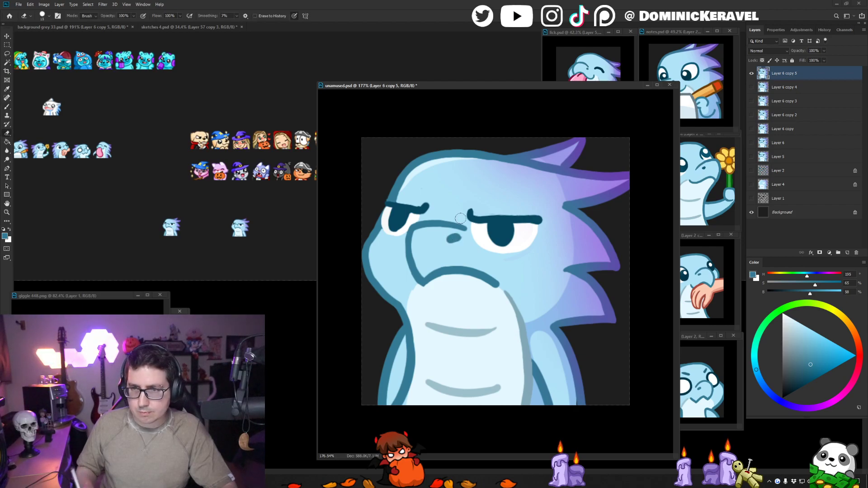
alt+click(457, 234)
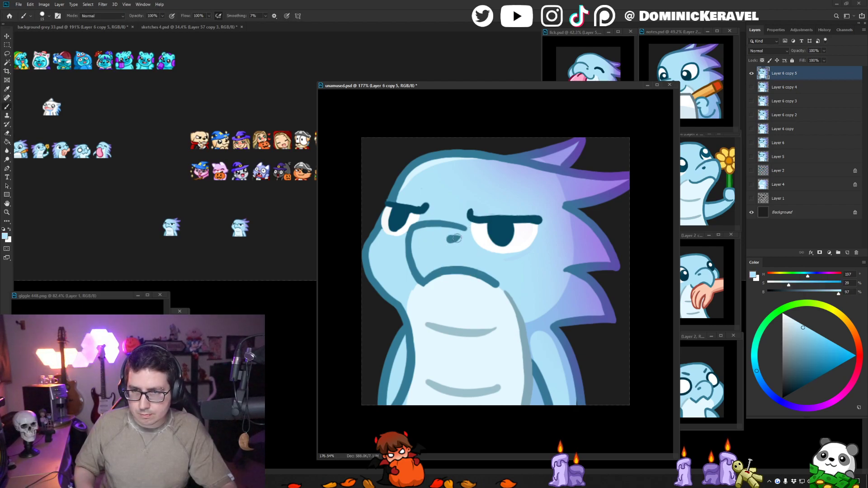
alt+click(455, 238)
key(v)
key(ctrl+s)
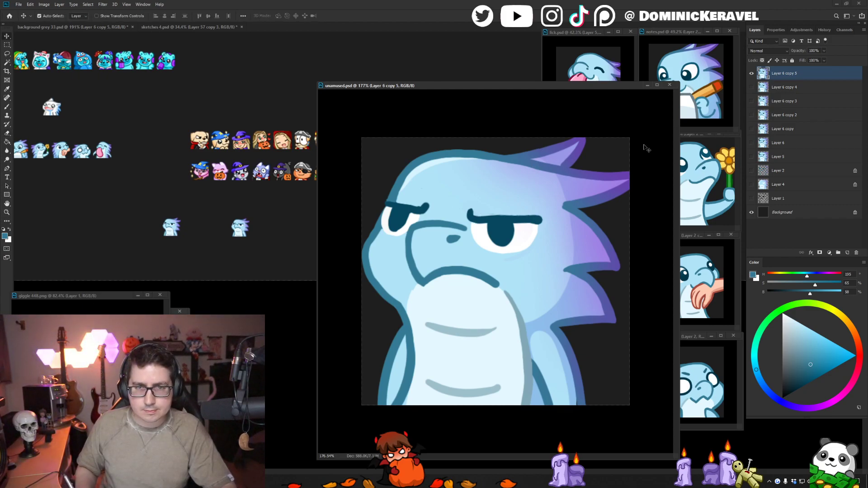
- Raise the lower belly line slightly with a lasso selection, and clear the selection
key(b)
alt+click(451, 376)
drag(431, 375, 477, 381)
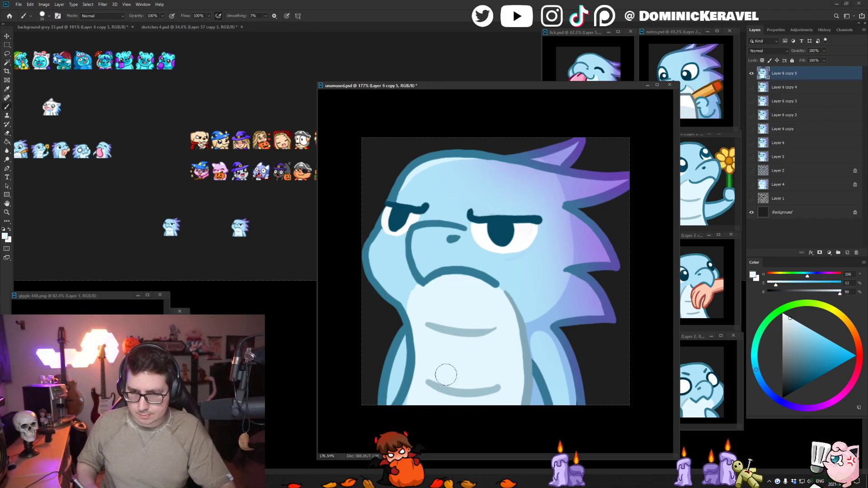
key(l)
mouse_move(425, 370)
mouse_down()
mouse_move(493, 400)
mouse_move(500, 382)
mouse_move(461, 398)
mouse_move(425, 393)
mouse_up()
key(ctrl+d)
key(b)
key(v)
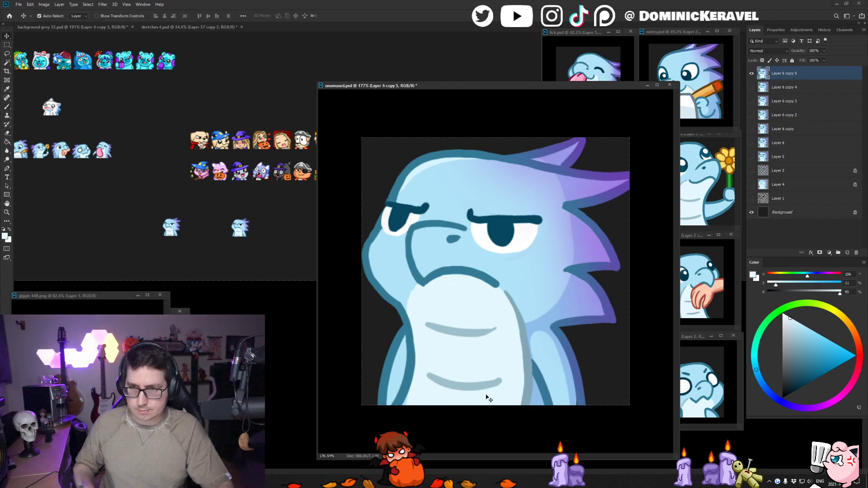
- Nudge the whole dragon 10 px down on the canvas and save the file
key(shift+Down)
key(shift+Down)
key(shift+Up)
key(ctrl+s)
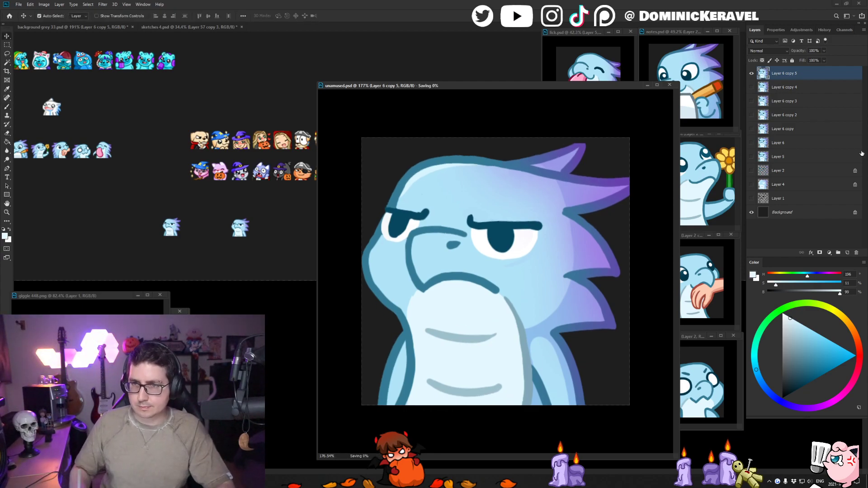
- Shrink the lowered emote to 28 px and place a copy beside the two tests in background grey 33.psd
key(ctrl+alt+i)
text(28)
key(Return)
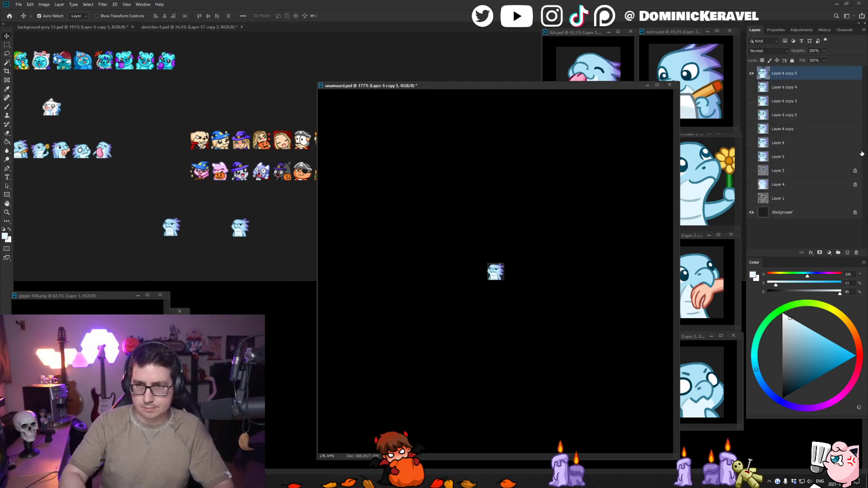
key(ctrl+alt+i)
key(Return)
drag(497, 273, 280, 273)
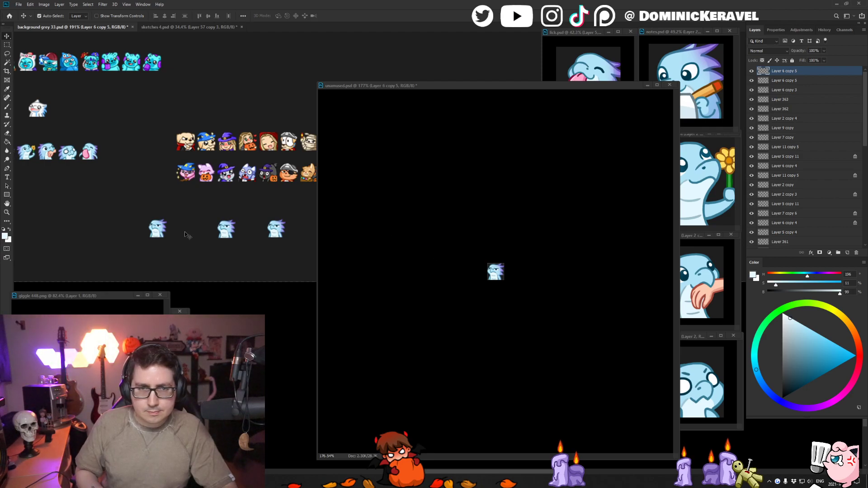
- Delete the leftmost of the three small unamused dragon test copies in background grey 33.psd
click(157, 228)
key(Delete)
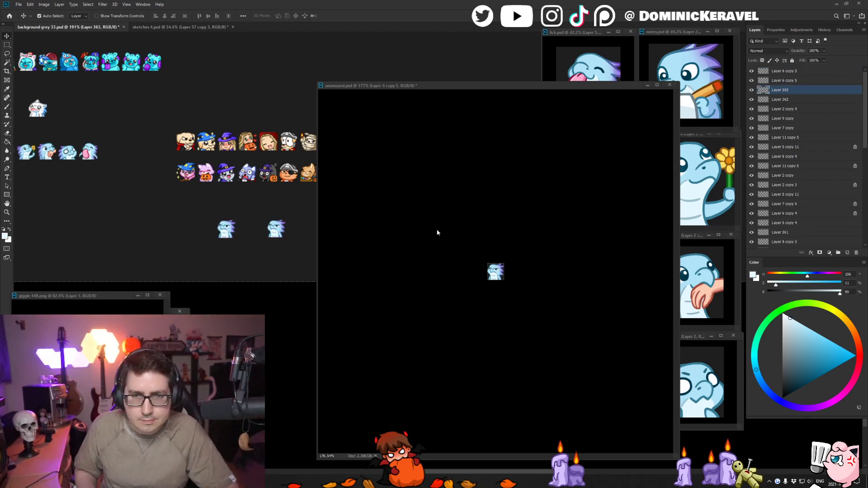
click(294, 258)
mouse_move(299, 259)
mouse_down()
mouse_move(280, 262)
mouse_move(289, 265)
mouse_up()
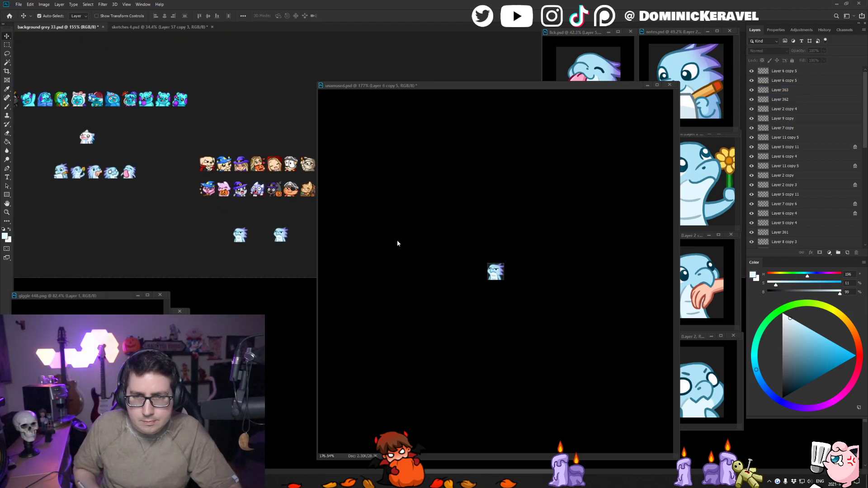
- Undo the 28 px shrink of the emote in unamused.psd and save the file
click(399, 240)
key(ctrl+z)
key(ctrl+s)
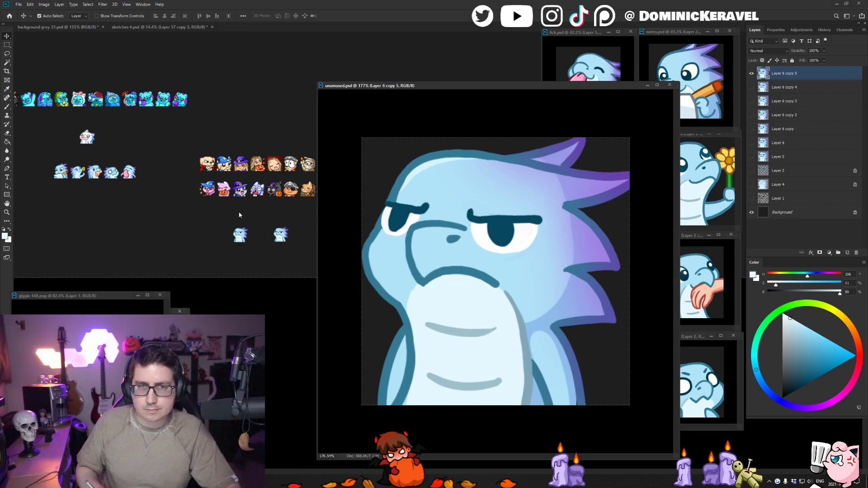
- Delete the right one of the two remaining test copies and place the other at the end of the blue dragon emote row
click(290, 237)
click(281, 237)
key(Delete)
drag(238, 234, 139, 166)
- Compare the small unamused dragon with the other emotes in its row and save background grey 33.psd
drag(124, 177, 266, 162)
scroll(240, 172, down, 4)
scroll(219, 199, down, 5)
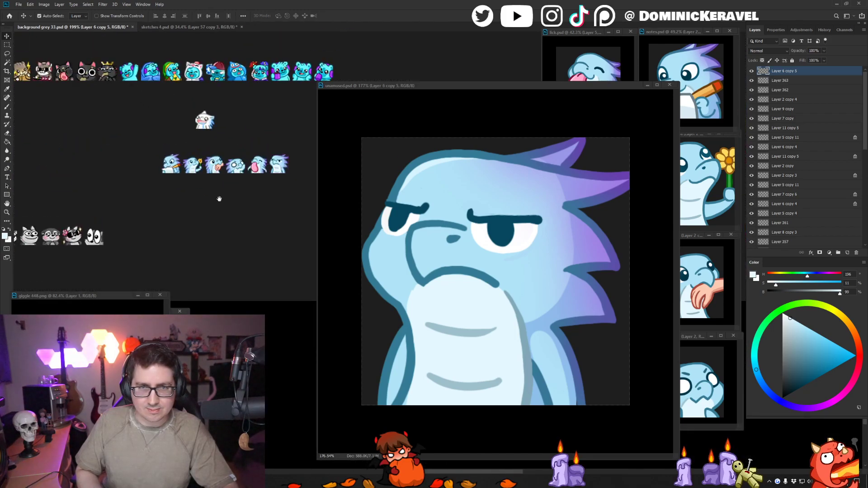
drag(220, 199, 192, 133)
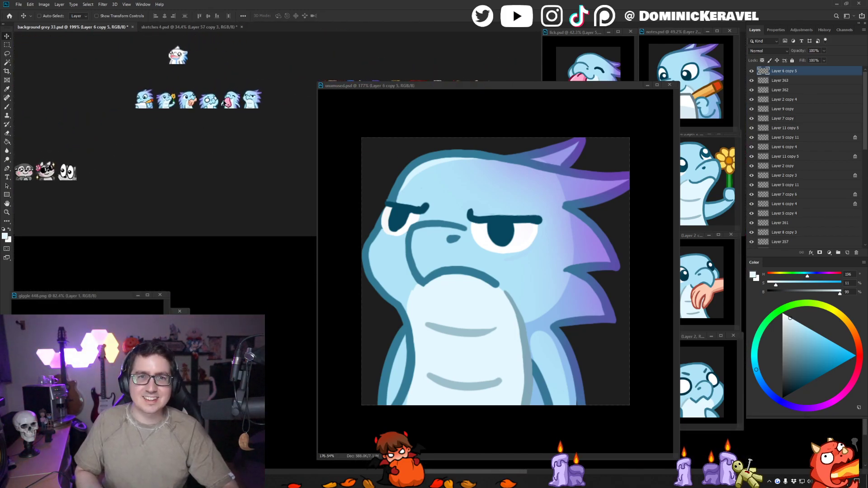
scroll(263, 65, down, 1)
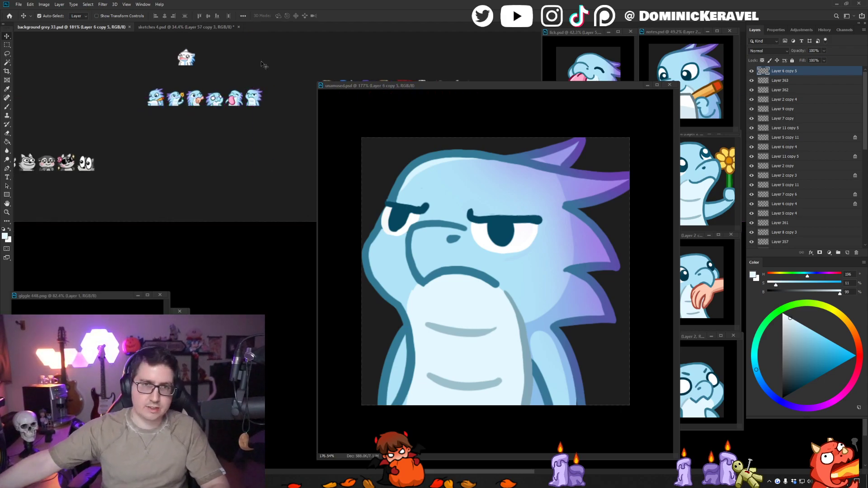
mouse_move(189, 65)
mouse_down()
mouse_move(273, 54)
mouse_move(251, 67)
mouse_move(231, 52)
mouse_move(188, 62)
mouse_move(177, 76)
mouse_up()
scroll(254, 57, up, 4)
click(240, 67)
scroll(231, 70, down, 3)
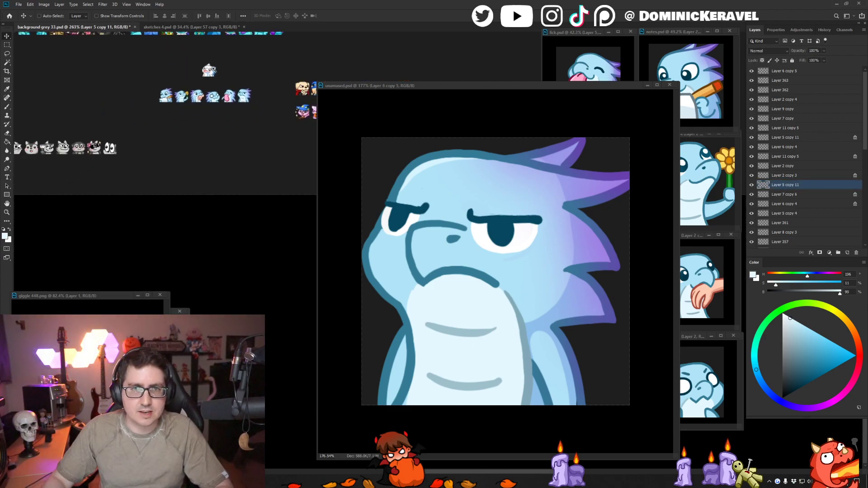
scroll(212, 69, up, 2)
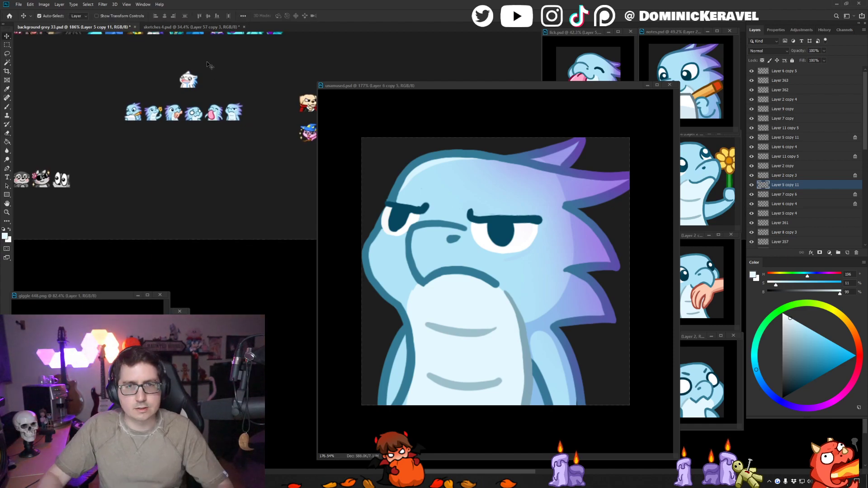
scroll(207, 62, down, 1)
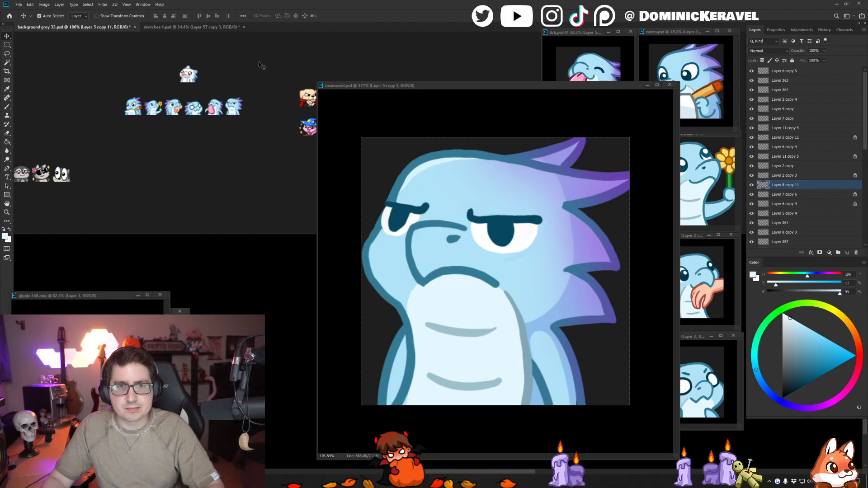
key(ctrl+s)
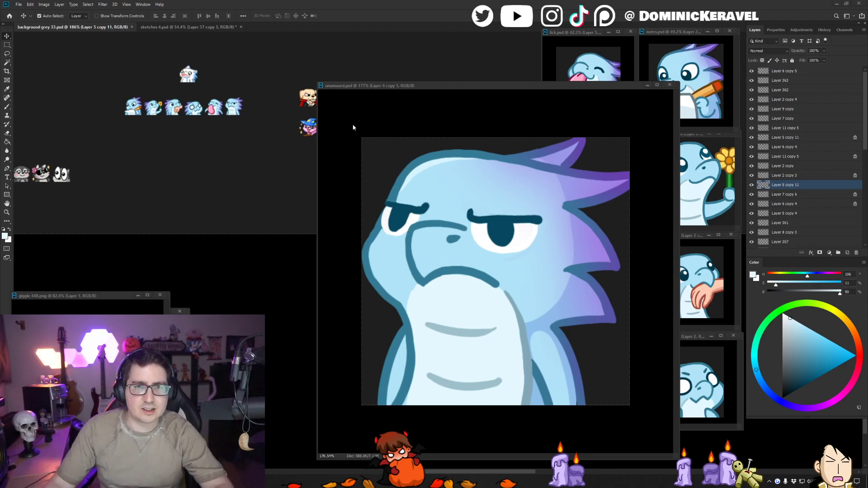
drag(238, 89, 251, 90)
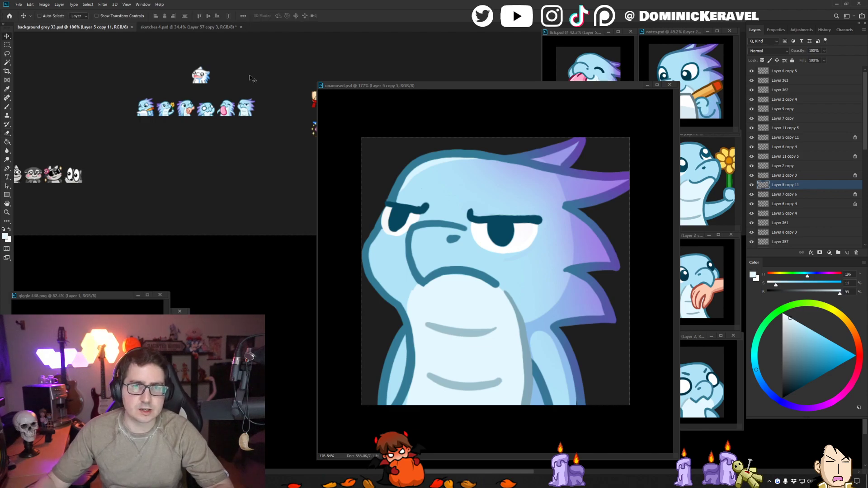
key(e)
key(v)
scroll(250, 77, up, 1)
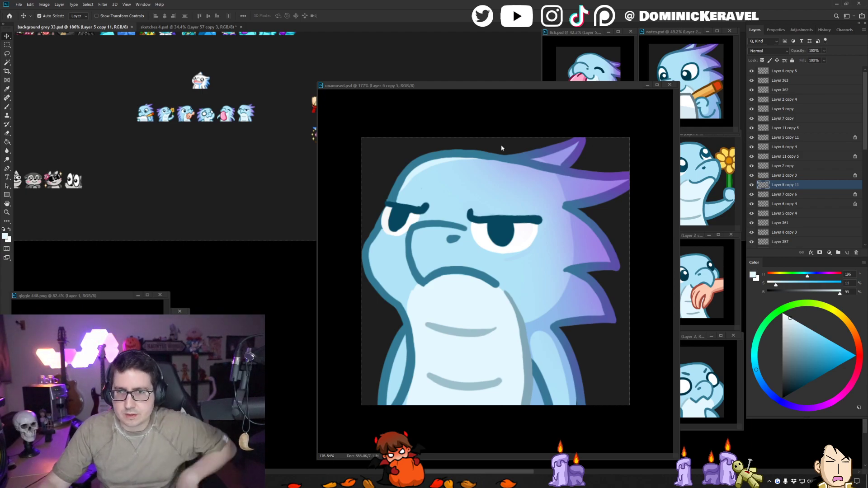
- Shrink the unamused.psd window to thumbnail size around the whole emote and line it up below the tongue-out dragon's window
click(518, 204)
drag(520, 208, 471, 218)
drag(547, 329, 554, 330)
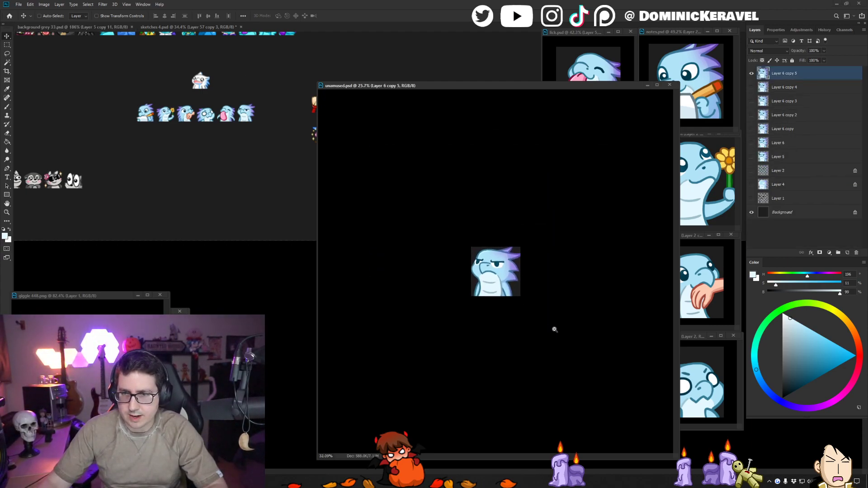
drag(673, 458, 401, 159)
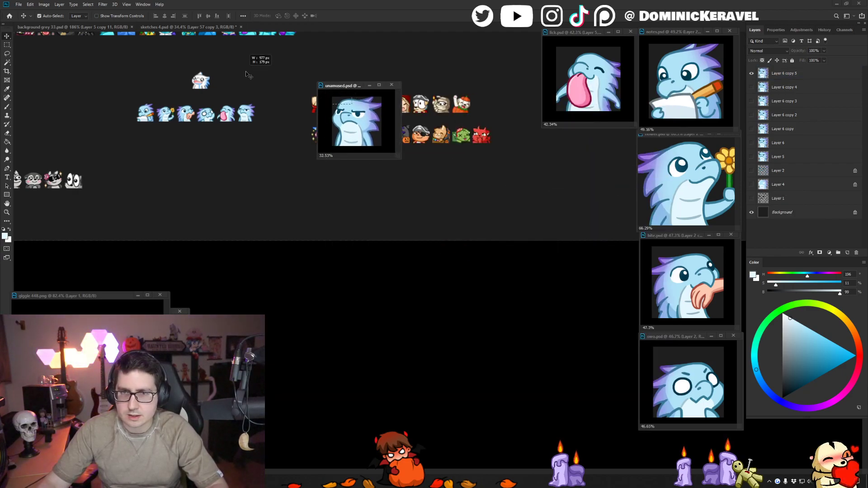
drag(346, 87, 616, 165)
drag(633, 215, 640, 237)
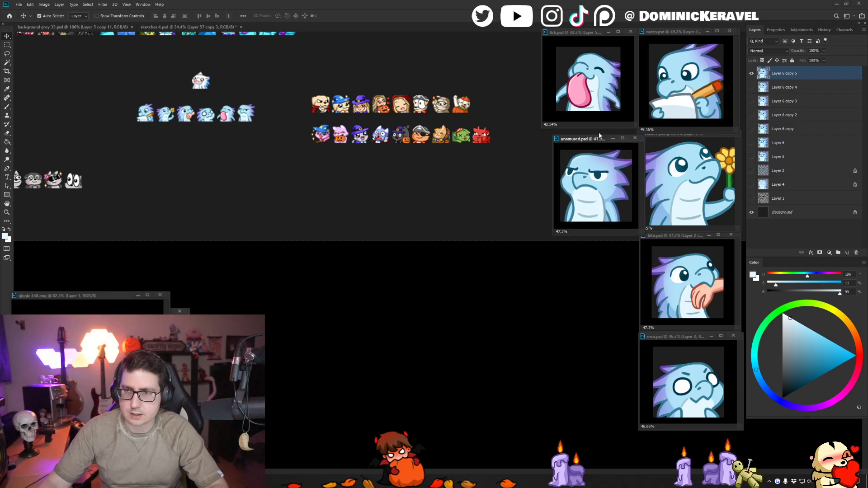
drag(597, 139, 588, 139)
drag(256, 78, 300, 98)
key(b)
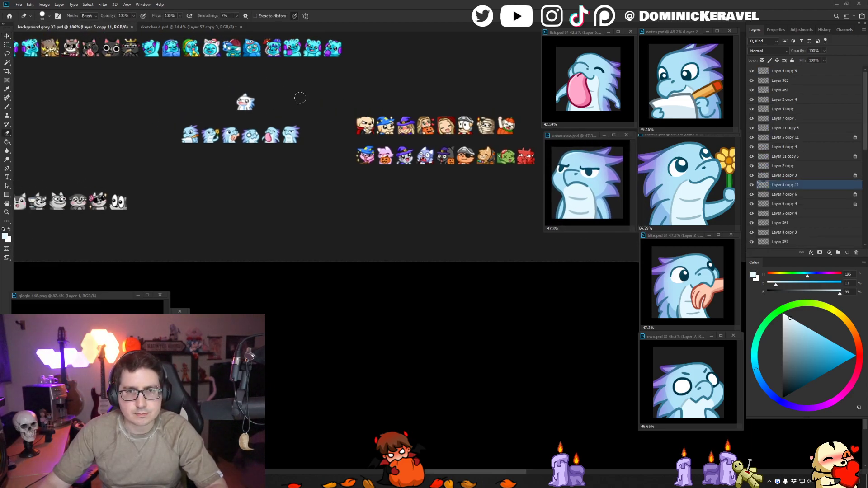
key(v)
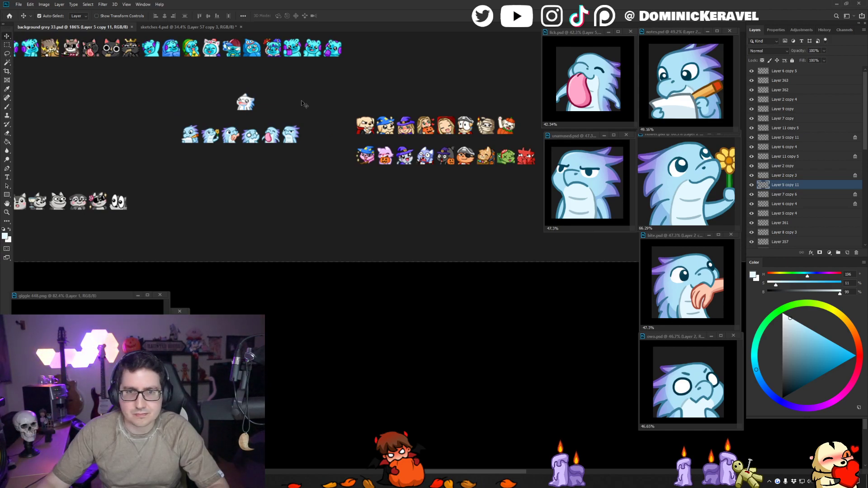
click(301, 101)
drag(289, 86, 311, 91)
key(e)
key(v)
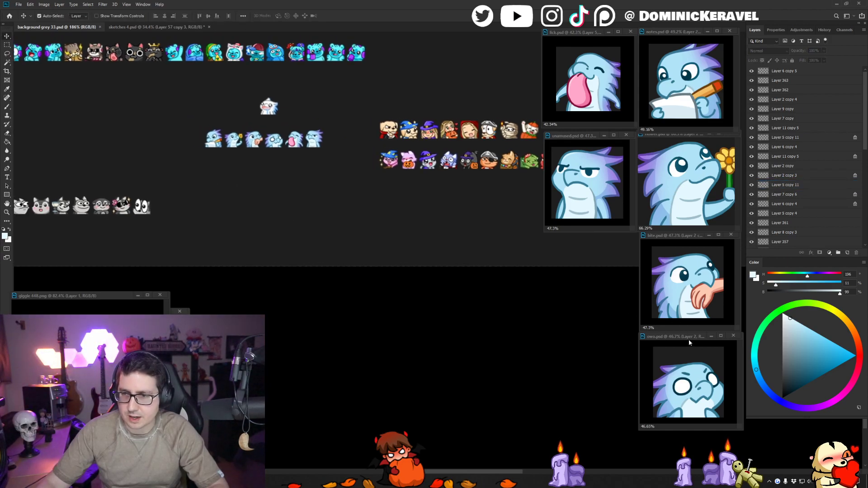
- Enlarge the window of the white-eyed dragon emote and place it below the hand-biting dragon's window
drag(688, 339, 394, 174)
drag(447, 260, 495, 318)
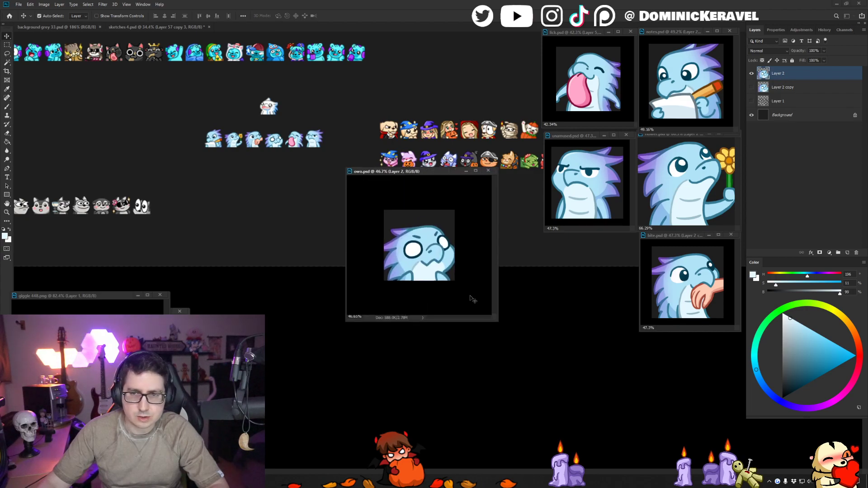
mouse_move(458, 285)
mouse_down()
mouse_move(475, 285)
mouse_move(449, 277)
mouse_up()
drag(421, 174, 651, 330)
click(493, 291)
drag(258, 193, 290, 202)
key(e)
key(v)
key(e)
key(v)
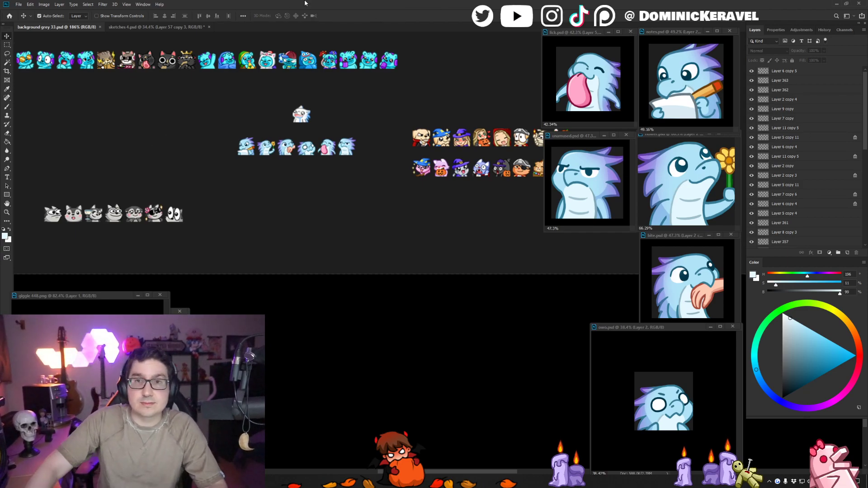
drag(388, 9, 387, 0)
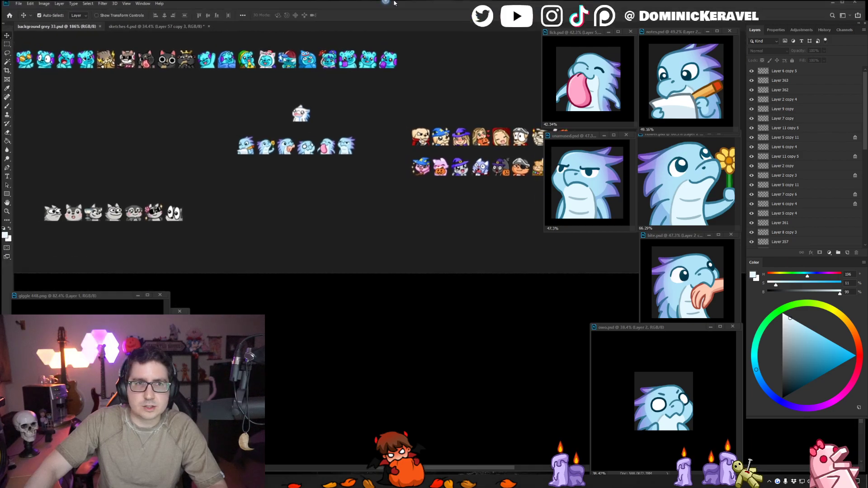